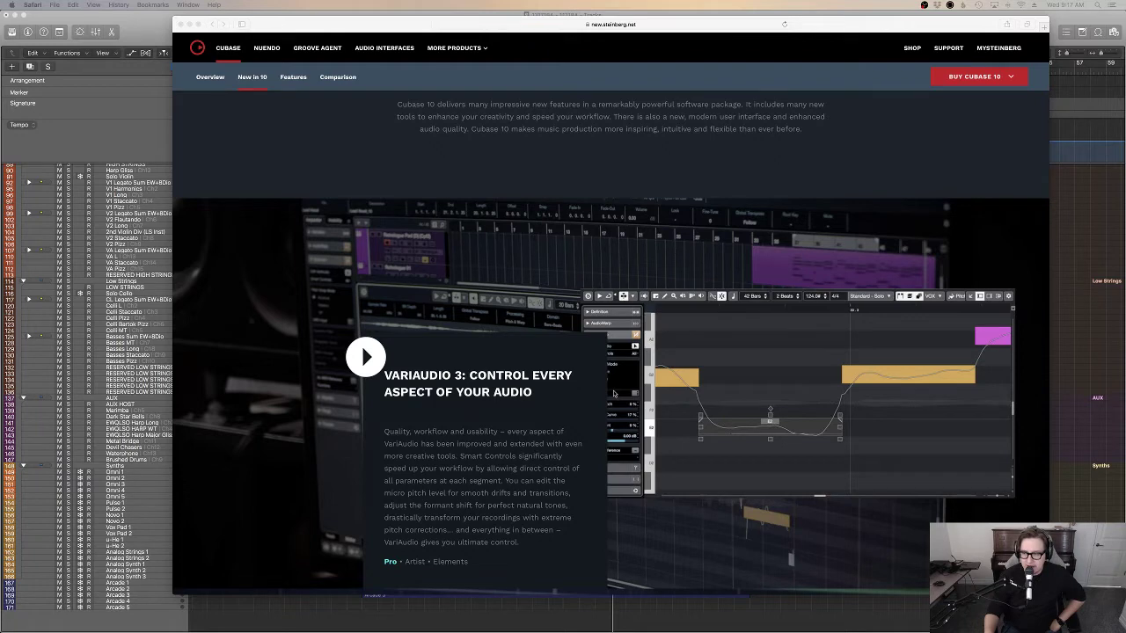
Step: Examine the VariAudio 3 and Audio Alignment highlights on the New in Cubase 10 web page
scroll(614, 393, "up", 2)
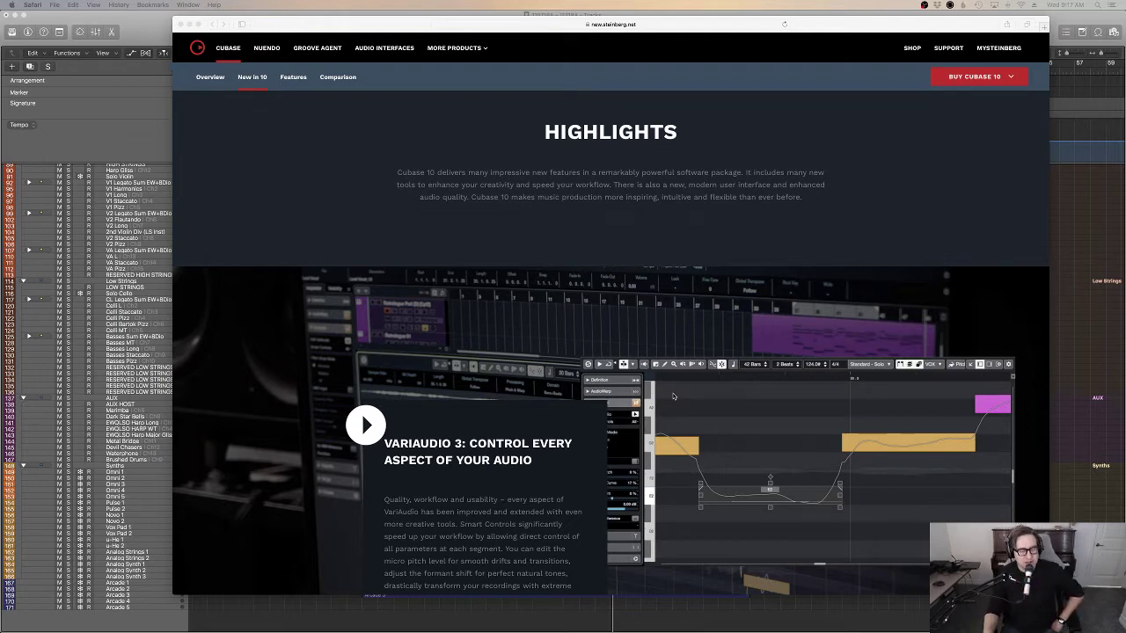
scroll(702, 417, "up", 5)
scroll(702, 417, "up", 2)
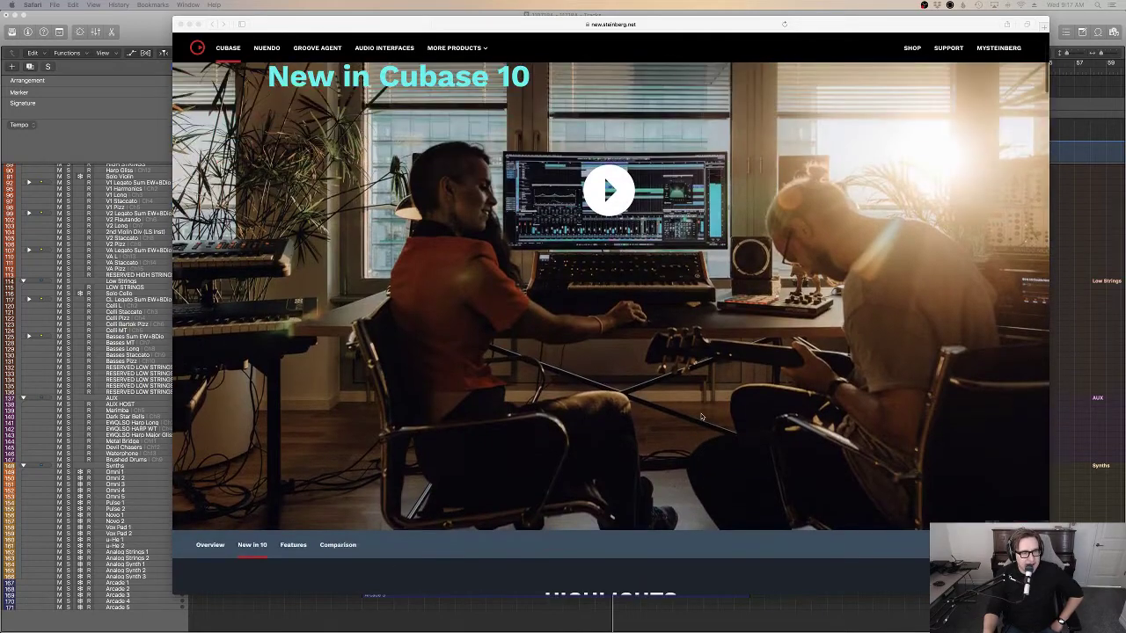
scroll(702, 417, "down", 15)
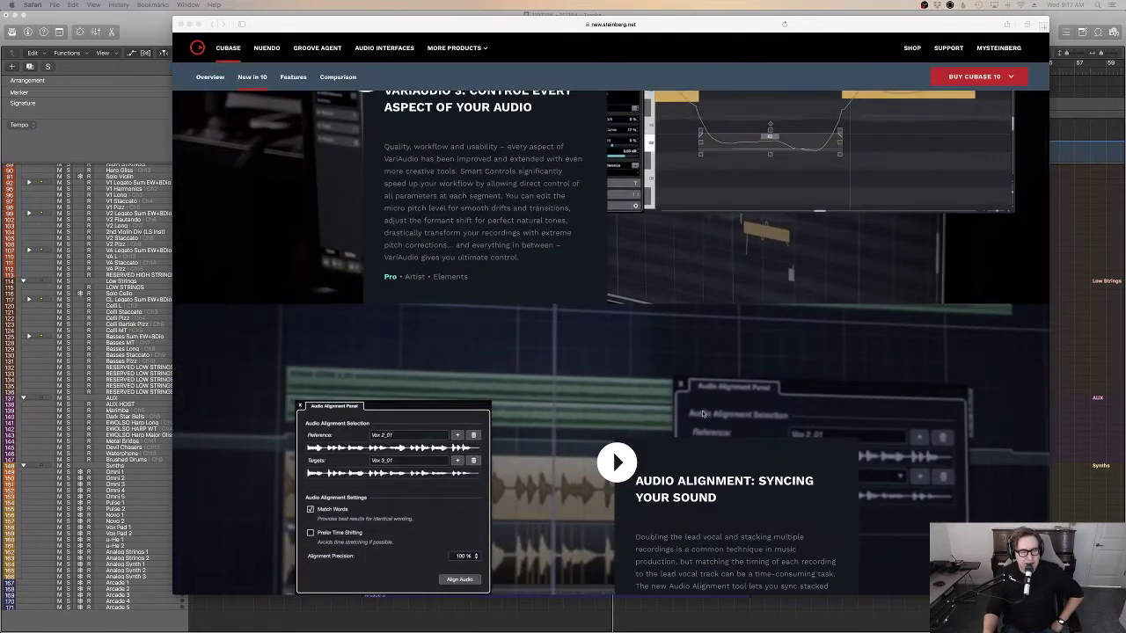
scroll(749, 347, "up", 4)
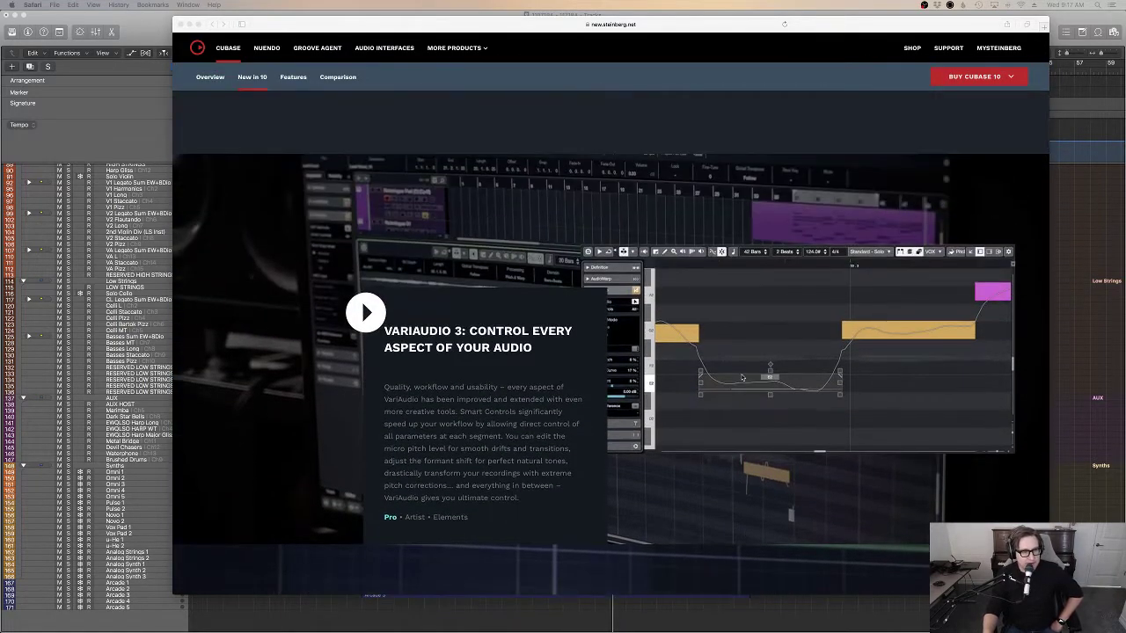
scroll(744, 374, "down", 1)
scroll(662, 283, "down", 5)
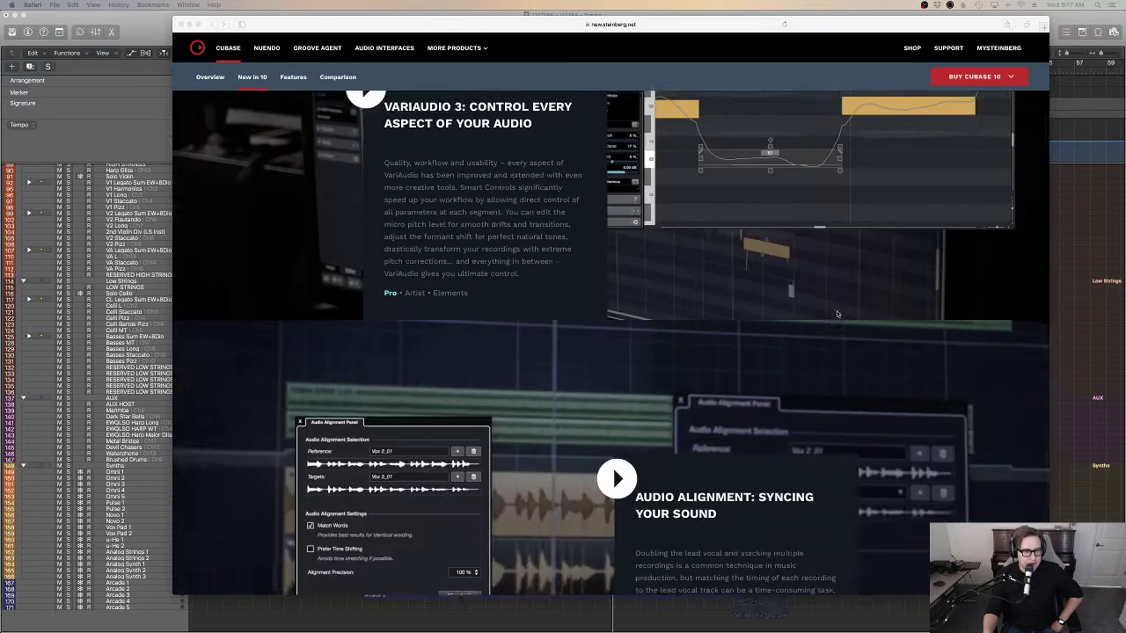
scroll(611, 391, "up", 8)
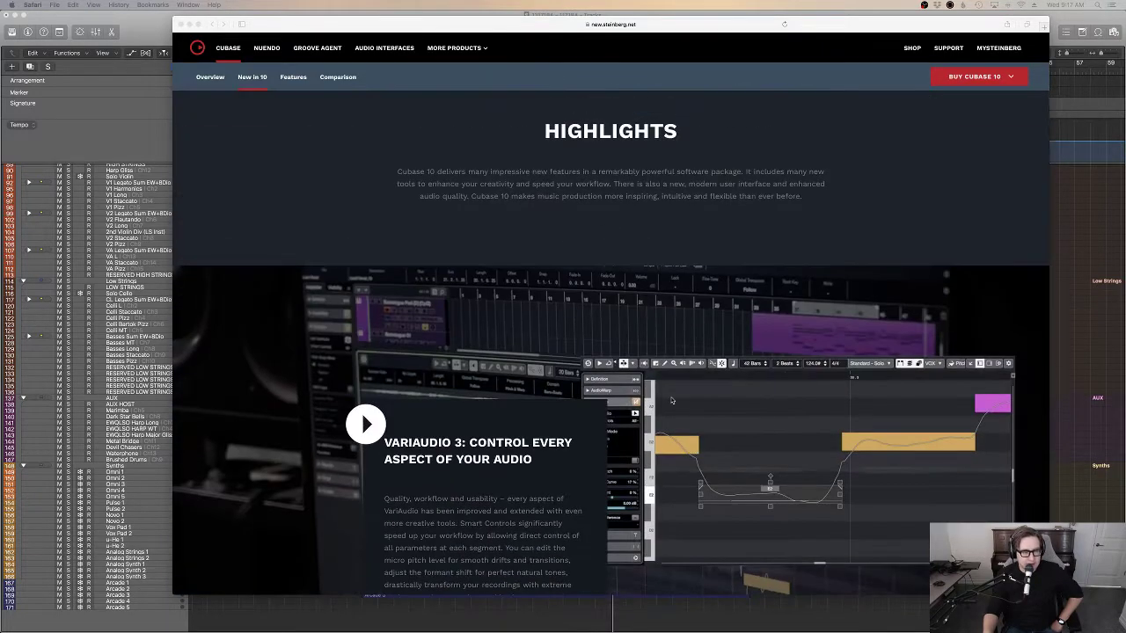
scroll(687, 405, "down", 8)
scroll(803, 419, "down", 1)
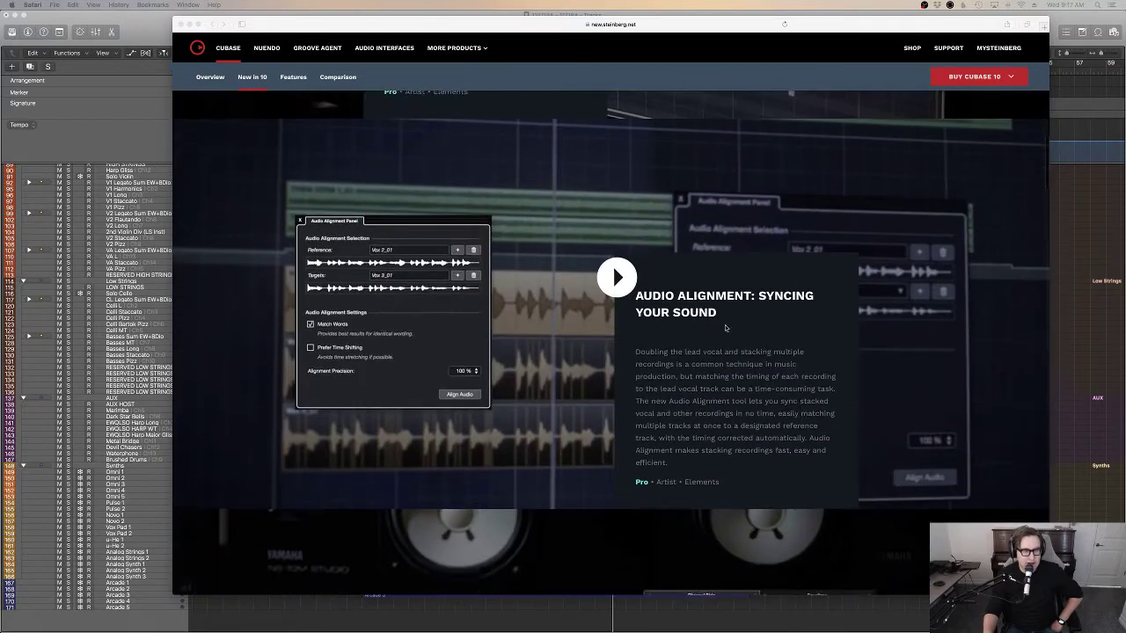
Step: Review the Channel Strip, Groove Agent SE 5, MixConsole Snapshots and included sounds and loops sections of the Cubase 10 page
scroll(724, 326, "down", 6)
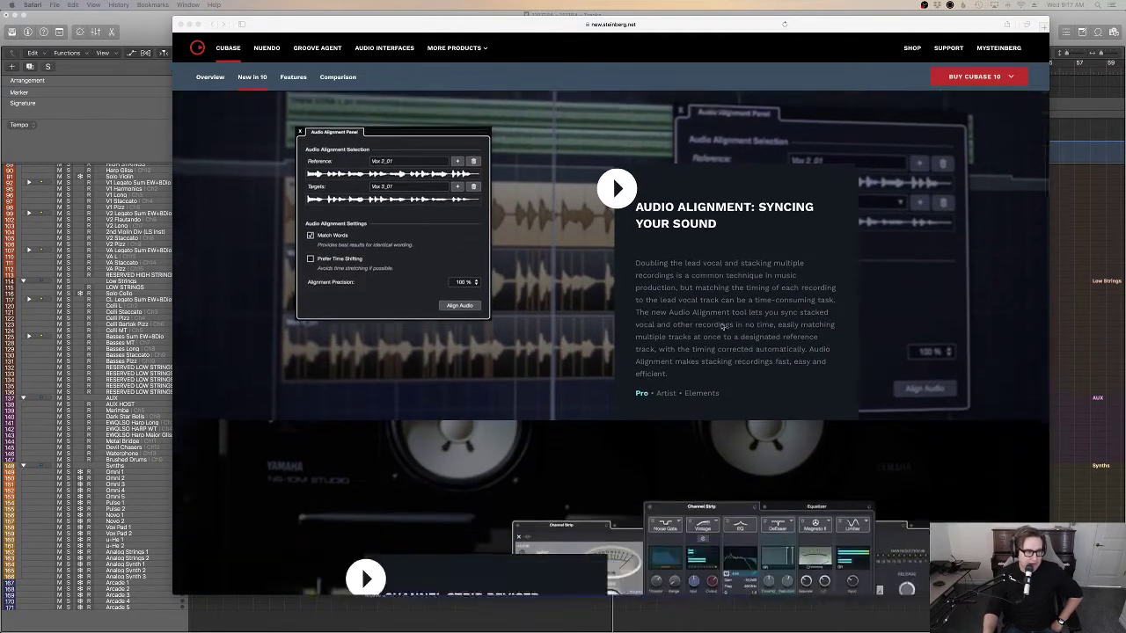
scroll(723, 327, "down", 2)
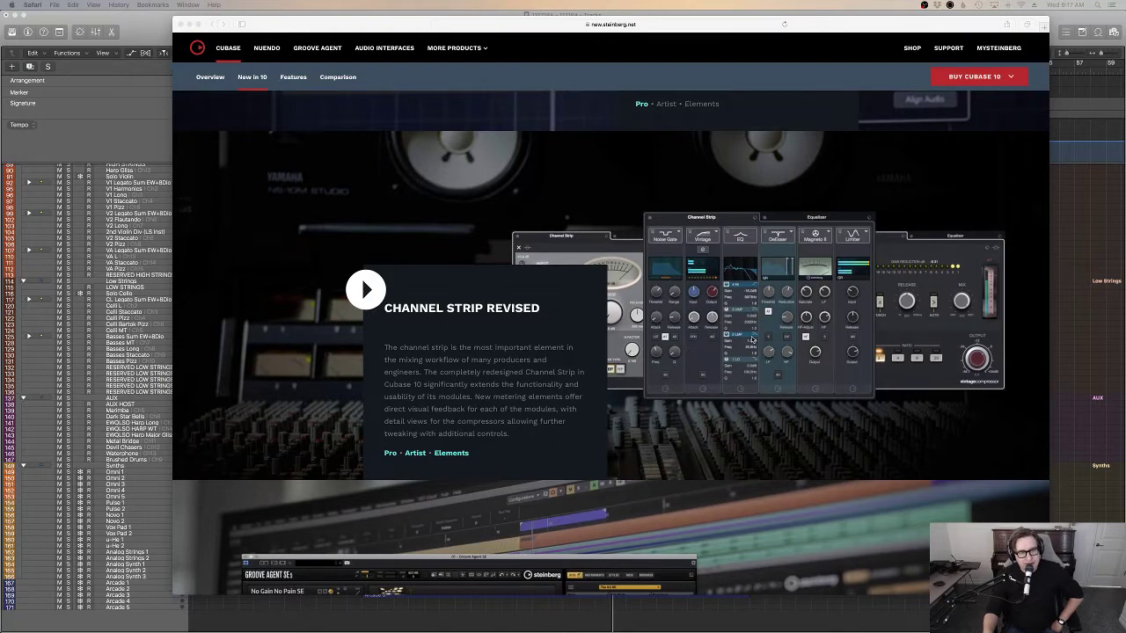
scroll(739, 339, "down", 6)
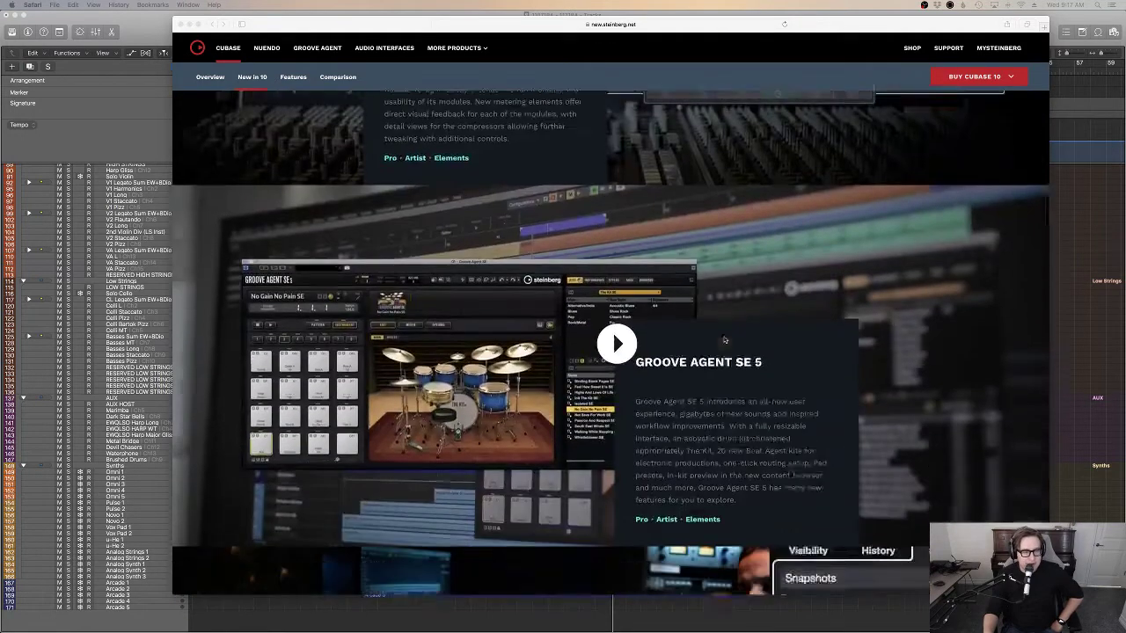
scroll(724, 340, "down", 1)
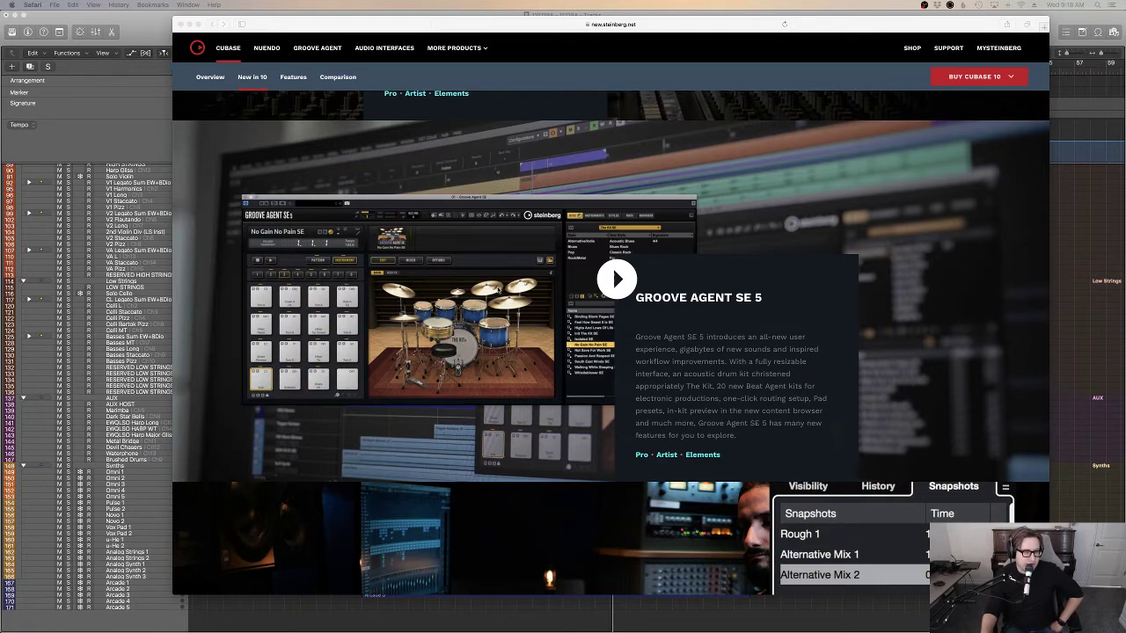
scroll(675, 353, "down", 5)
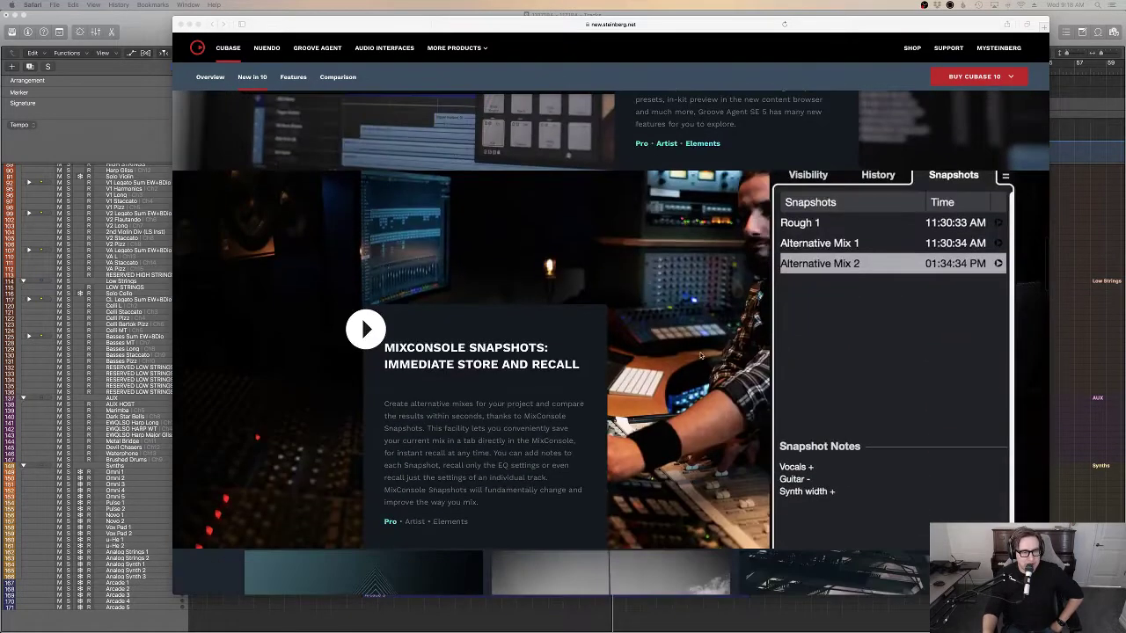
scroll(701, 355, "up", 4)
scroll(701, 355, "down", 4)
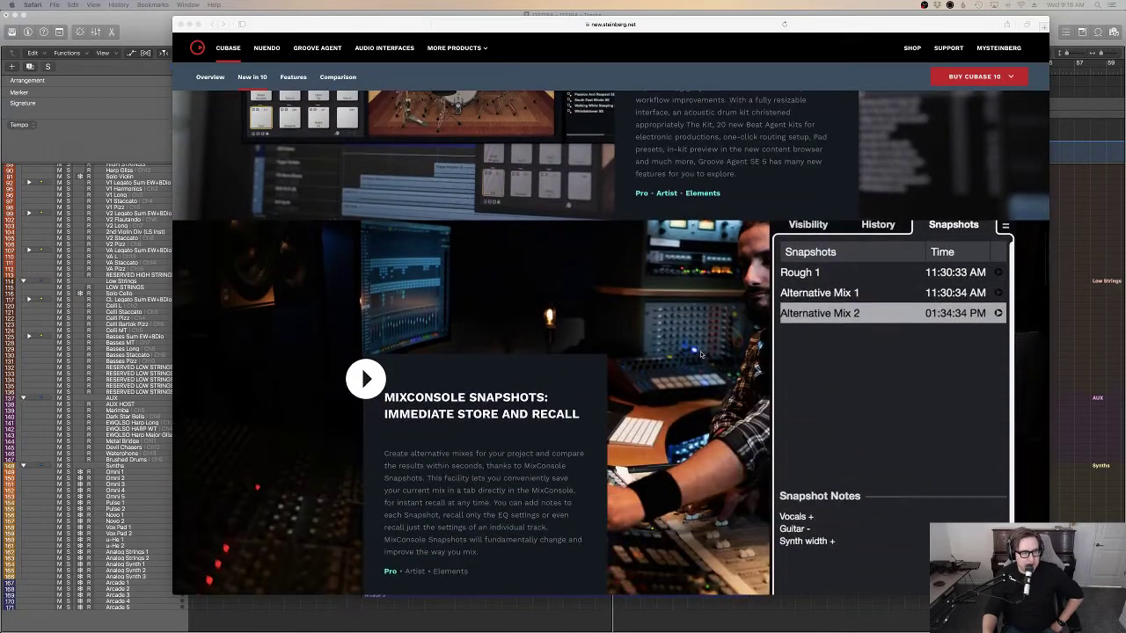
scroll(701, 355, "down", 2)
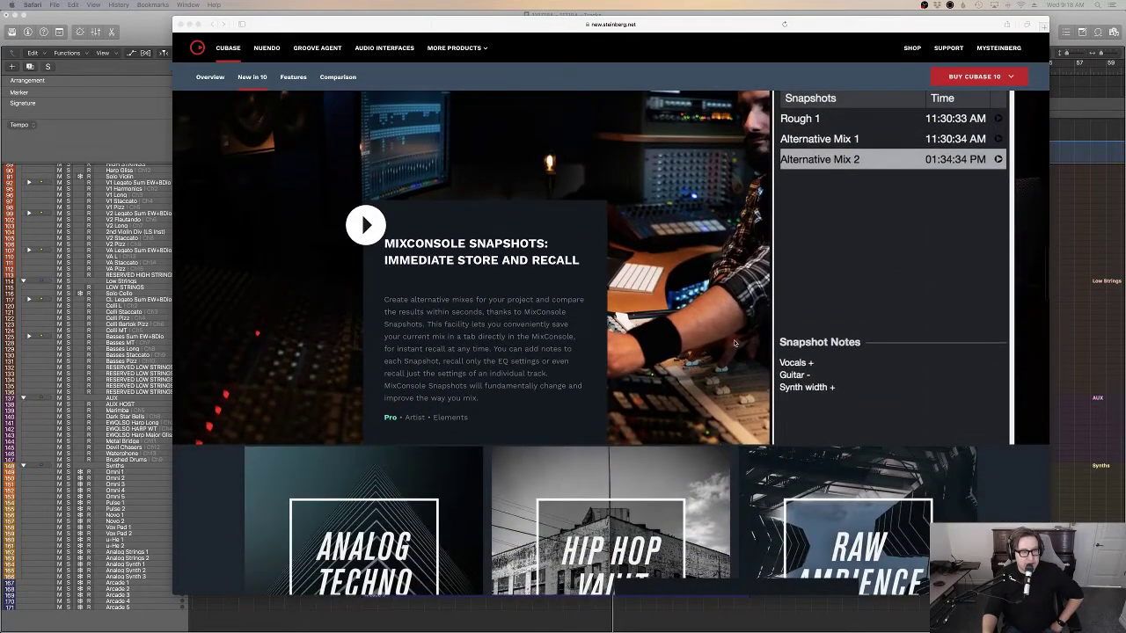
scroll(651, 315, "down", 3)
scroll(657, 315, "down", 10)
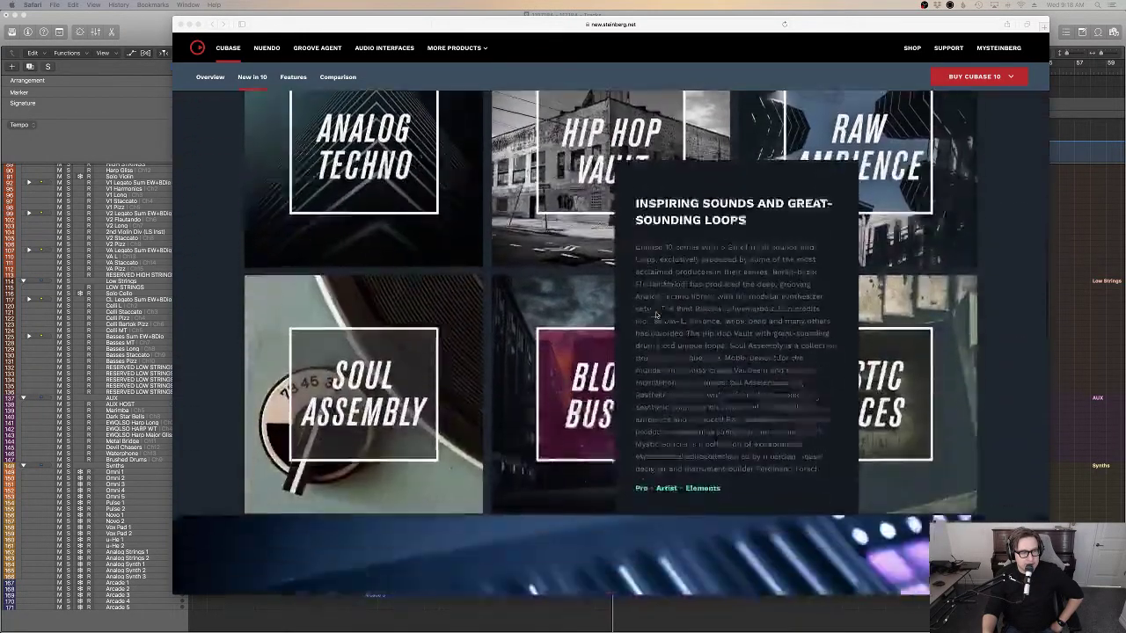
Step: Go through the Cubase 10 page again from its header to the All New Features list and the Virtual Reality section
scroll(656, 315, "up", 20)
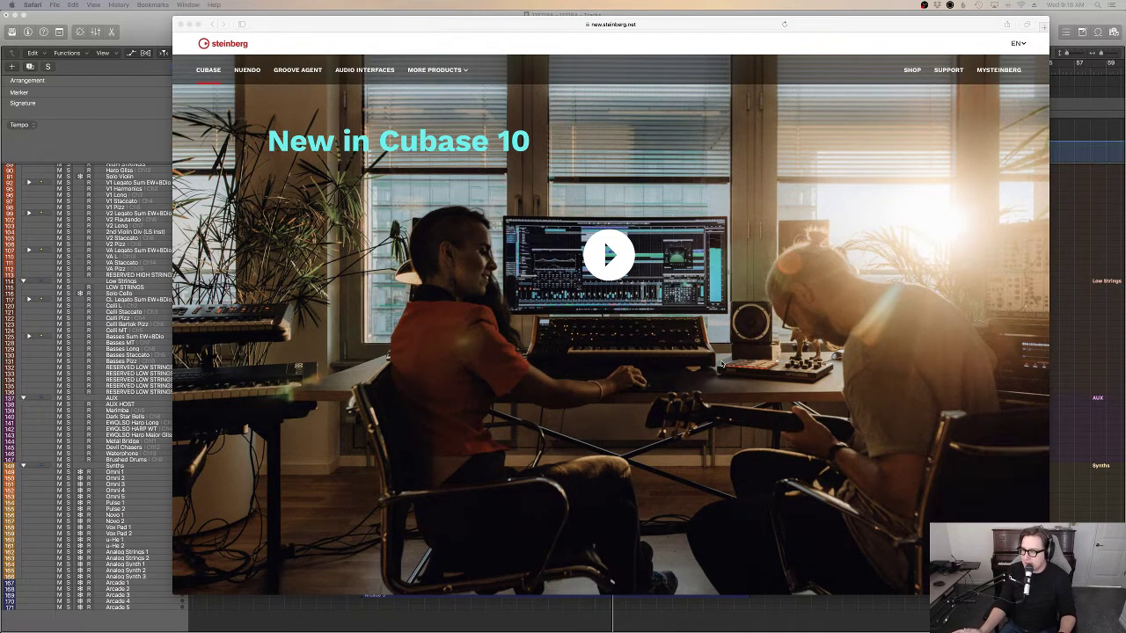
scroll(721, 363, "down", 10)
scroll(727, 387, "down", 20)
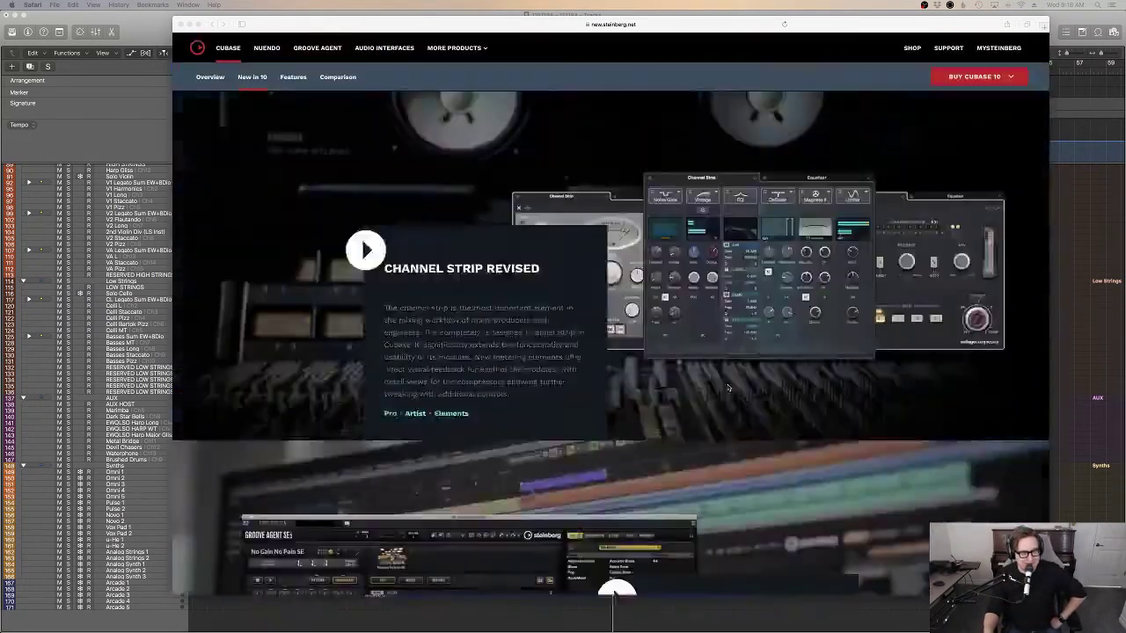
scroll(730, 388, "down", 3)
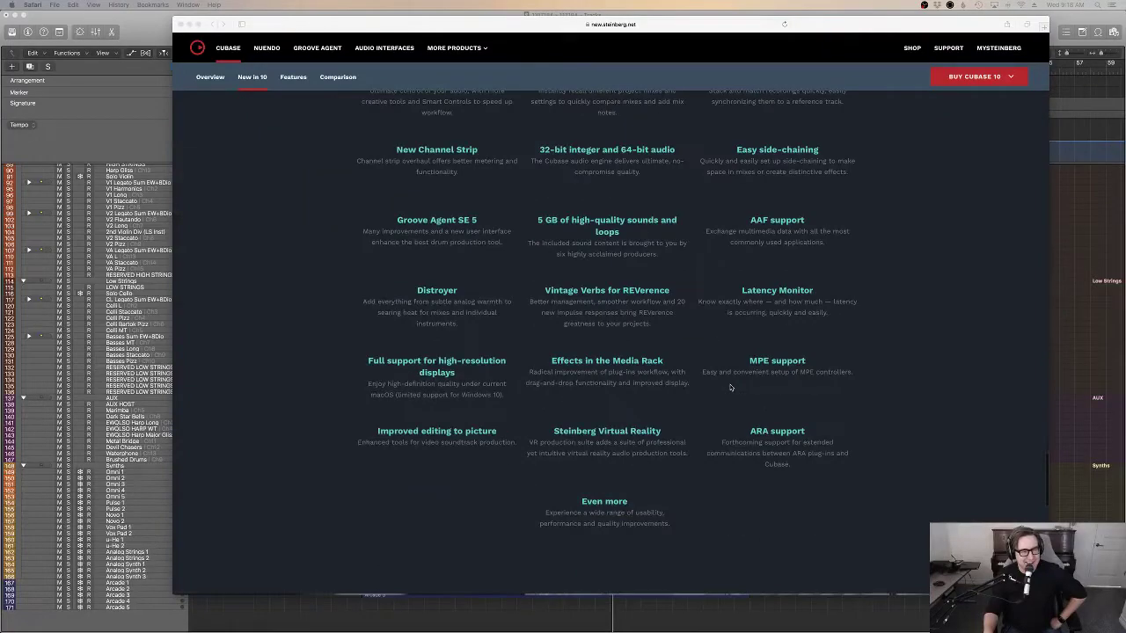
scroll(730, 388, "up", 10)
scroll(730, 387, "down", 10)
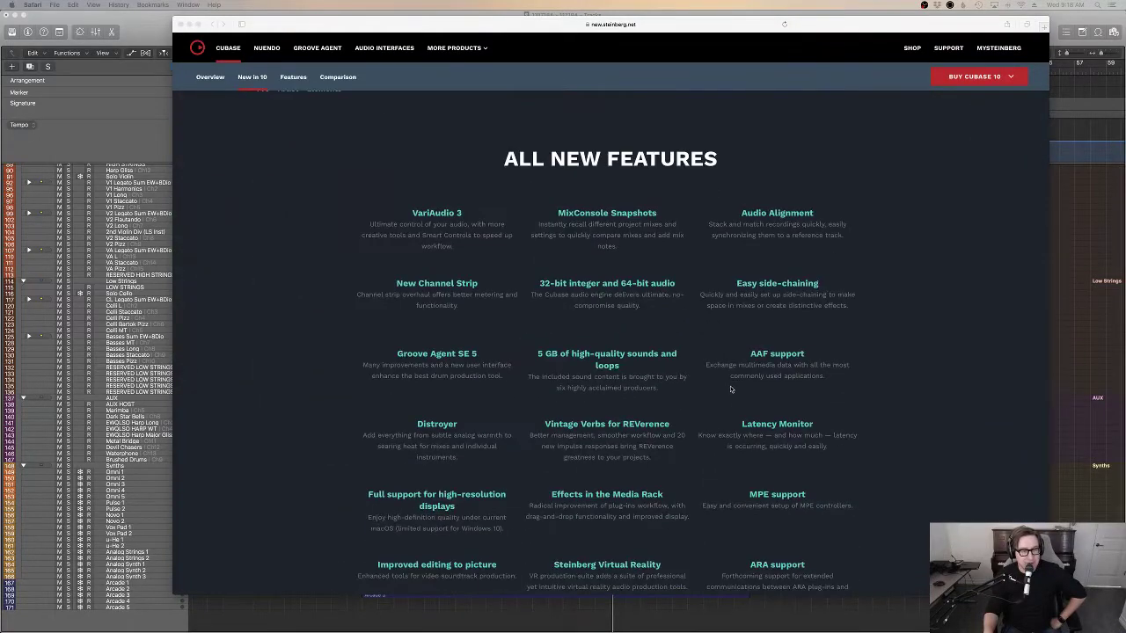
scroll(734, 394, "up", 5)
scroll(737, 401, "up", 5)
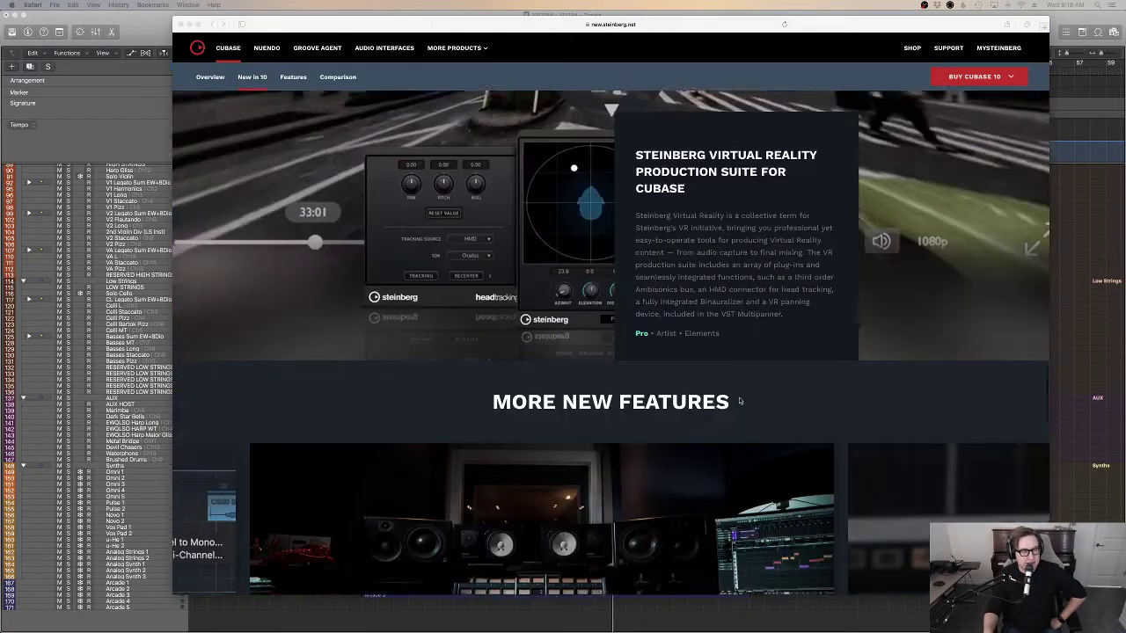
Step: Quit Safari and bring the uppermost tracks of the Logic Pro X project, starting at Woodwinds, into view
left_click(33, 4)
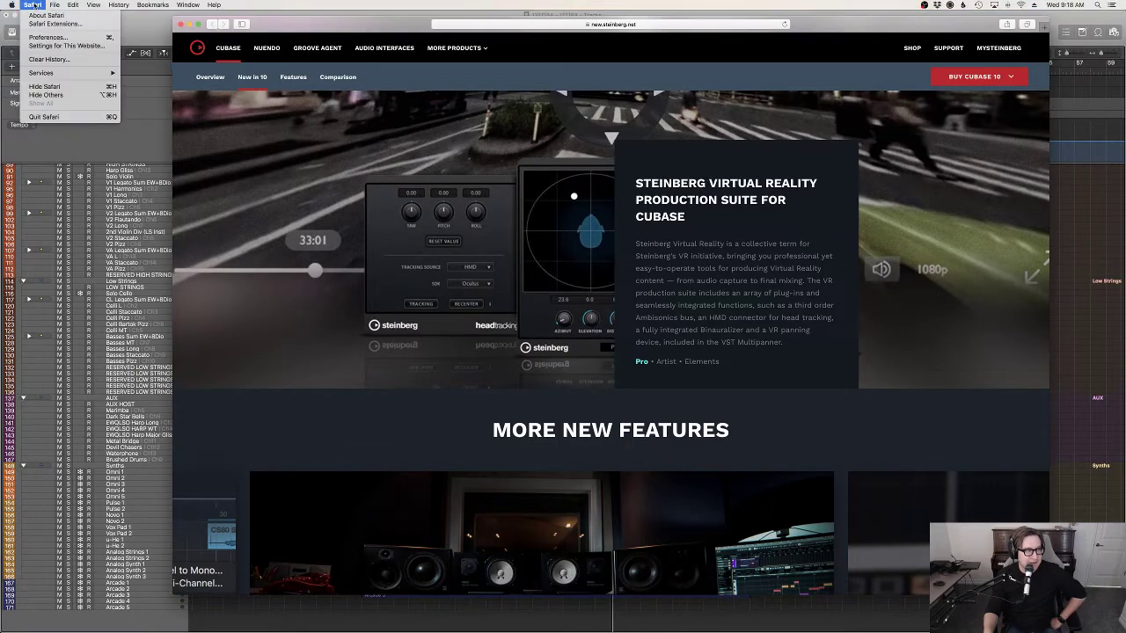
left_click(73, 117)
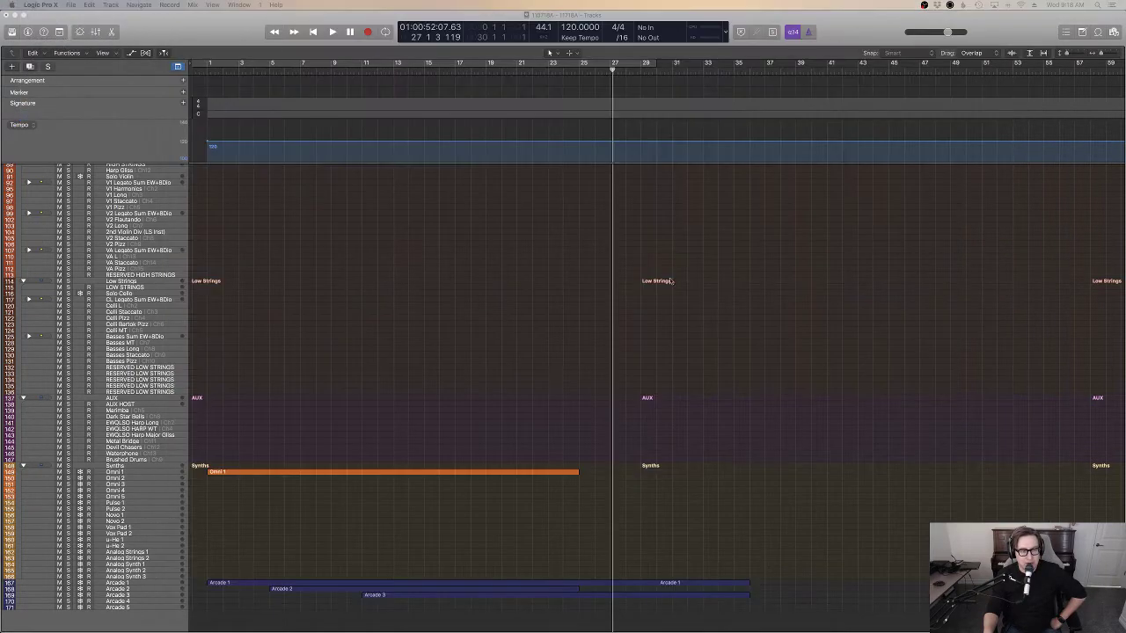
scroll(656, 277, "up", 6)
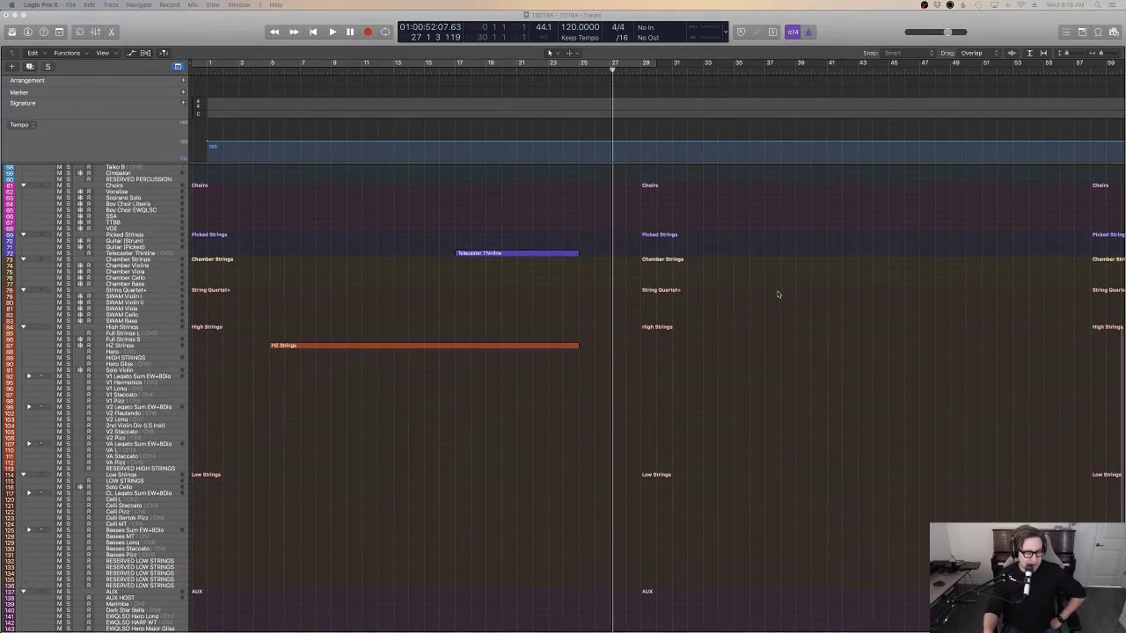
scroll(814, 342, "up", 3)
scroll(814, 342, "up", 10)
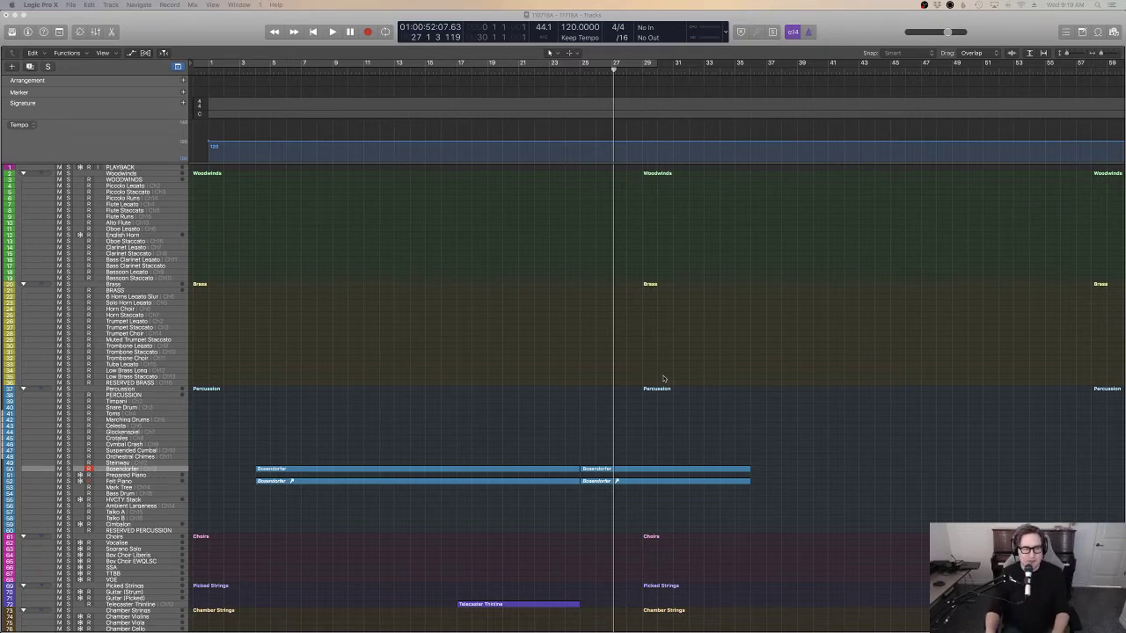
Step: Return the playhead to the project start and look over the track groups and regions from Woodwinds to Synths
left_click(313, 36)
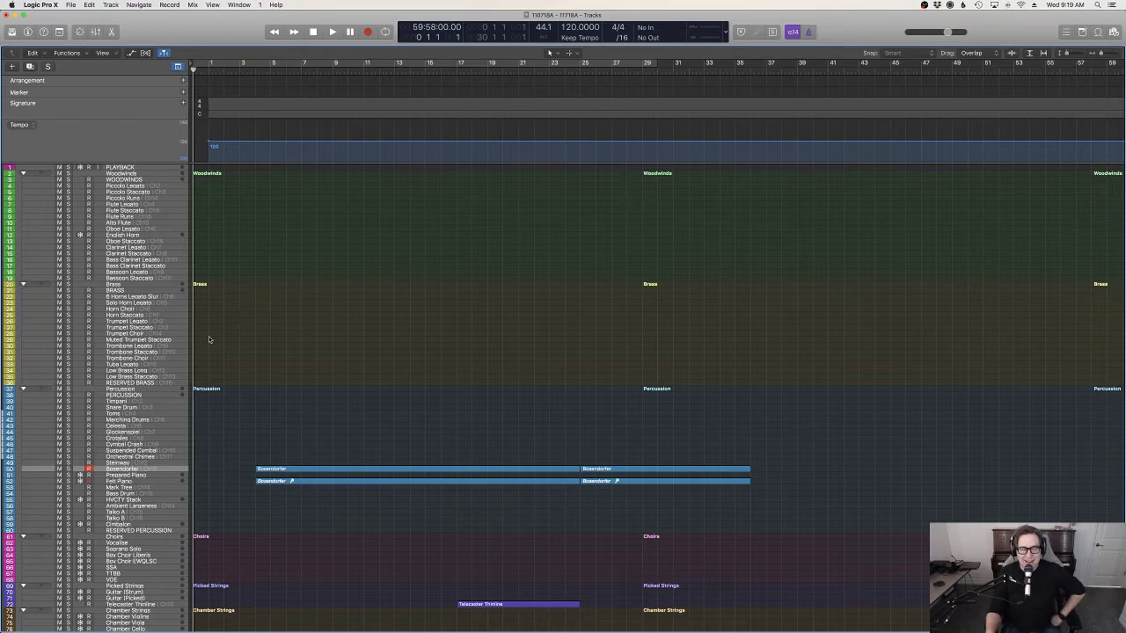
scroll(455, 398, "down", 10)
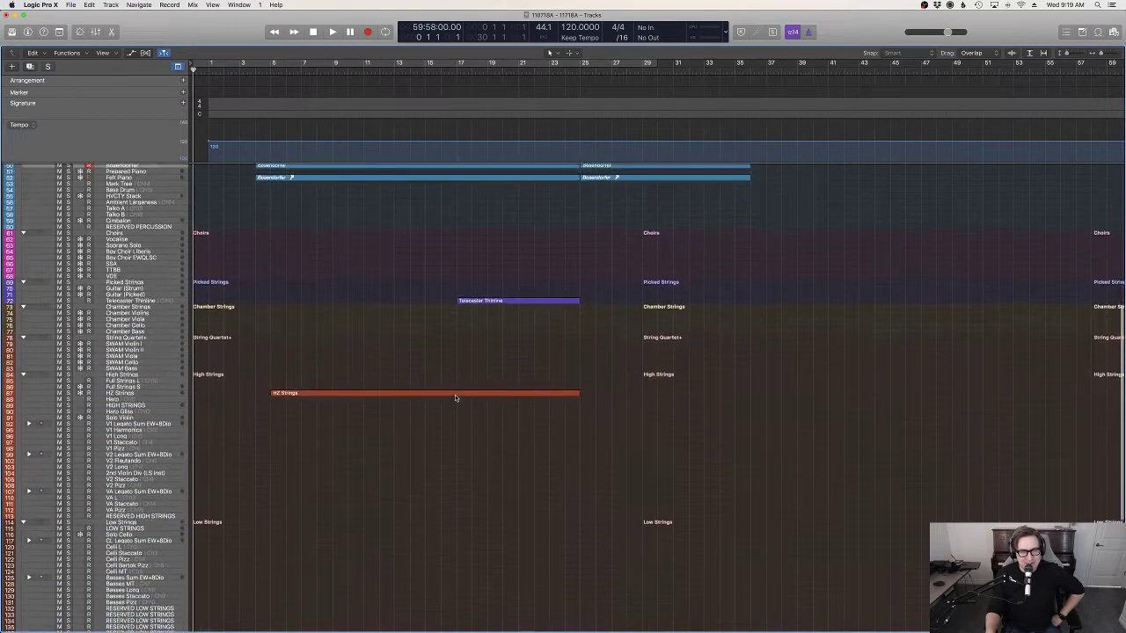
scroll(455, 398, "up", 5)
scroll(455, 399, "up", 5)
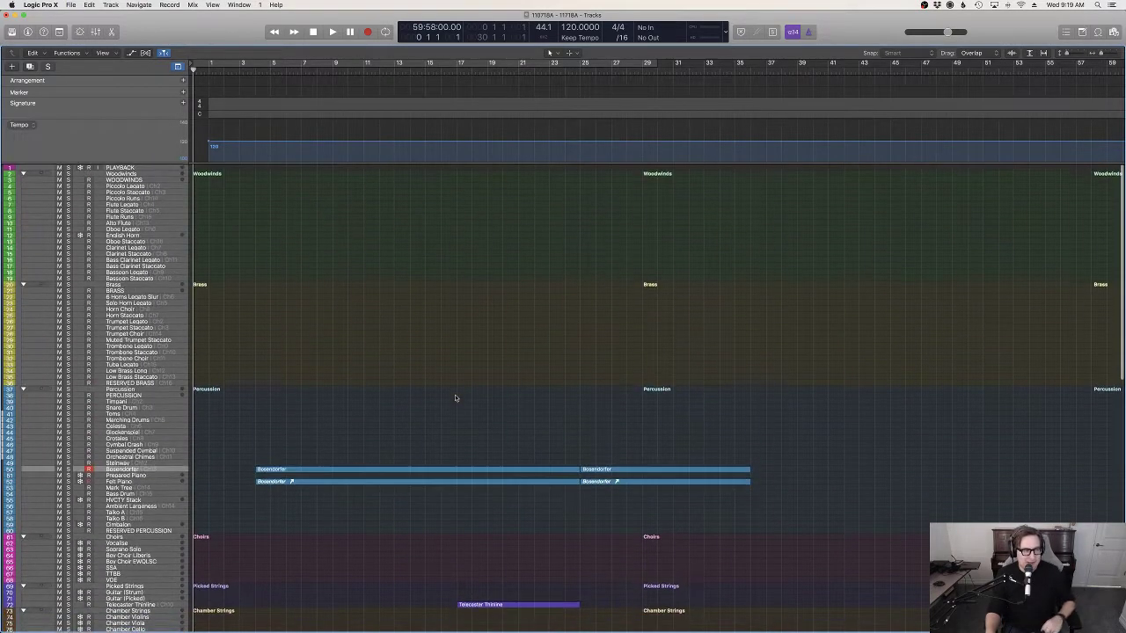
scroll(460, 397, "down", 20)
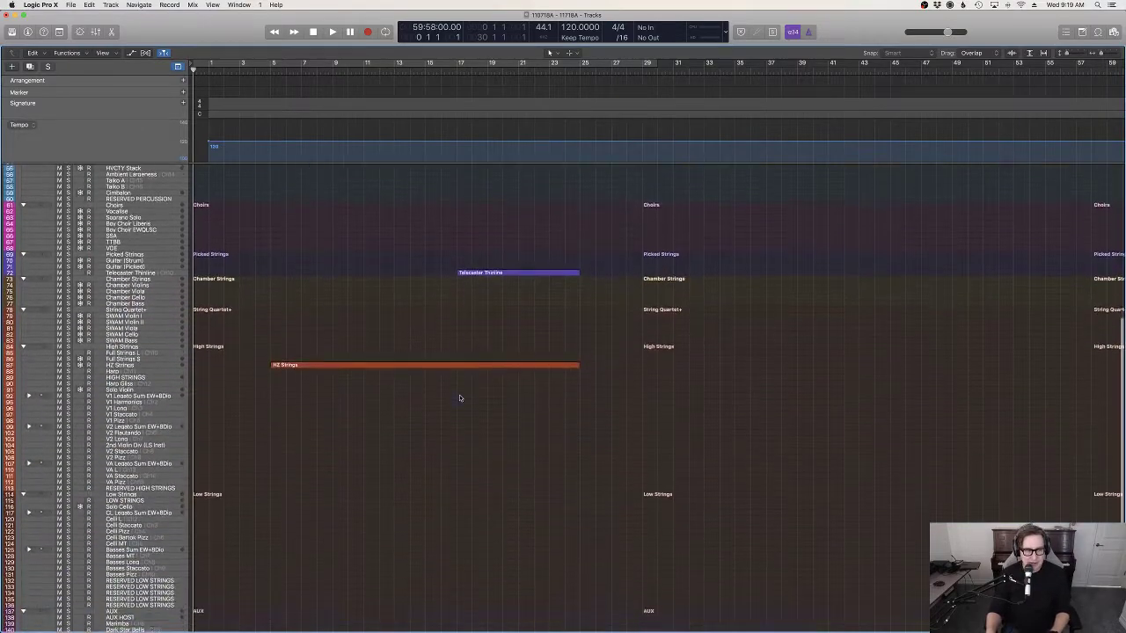
scroll(461, 397, "up", 20)
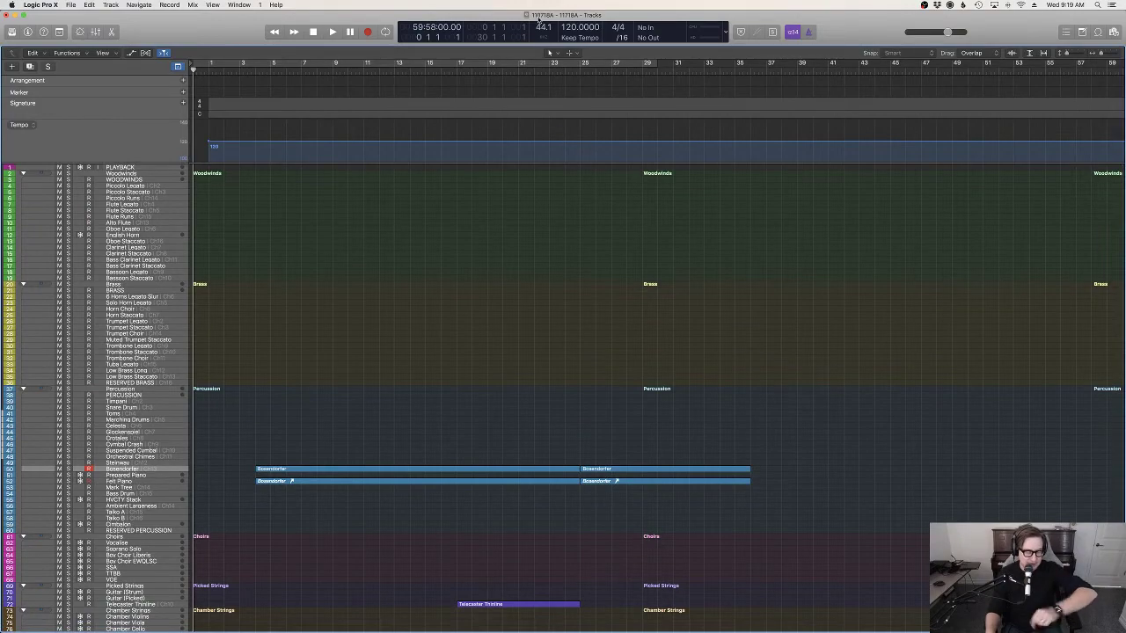
scroll(577, 302, "down", 15)
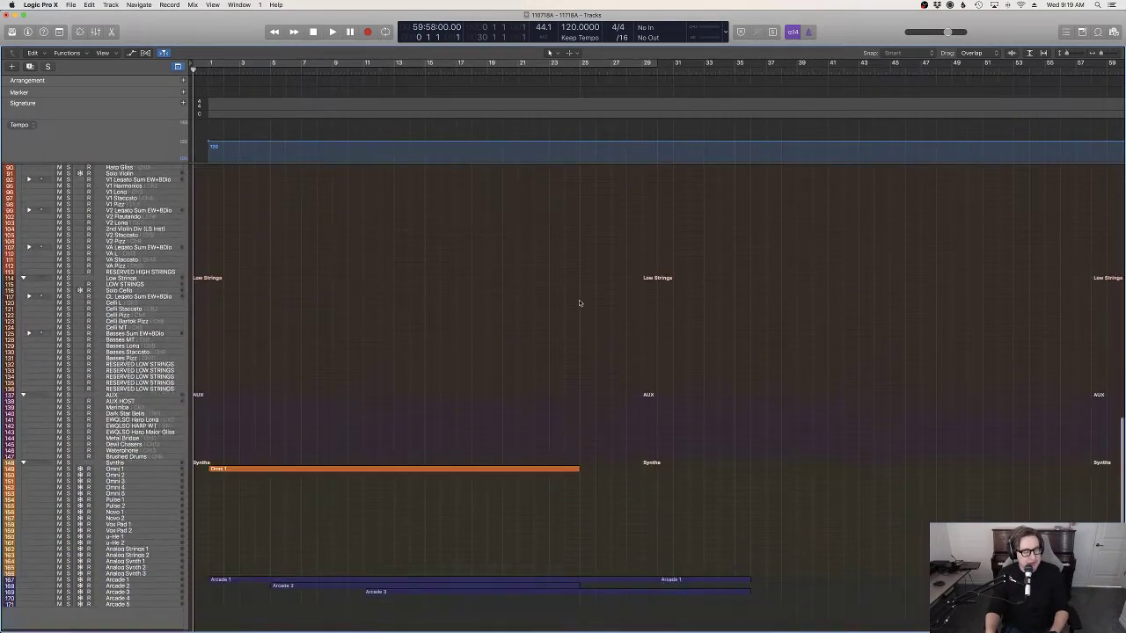
scroll(581, 304, "up", 5)
Step: Play the project's opening to about bar 8 and restart playback from the project start
key("space")
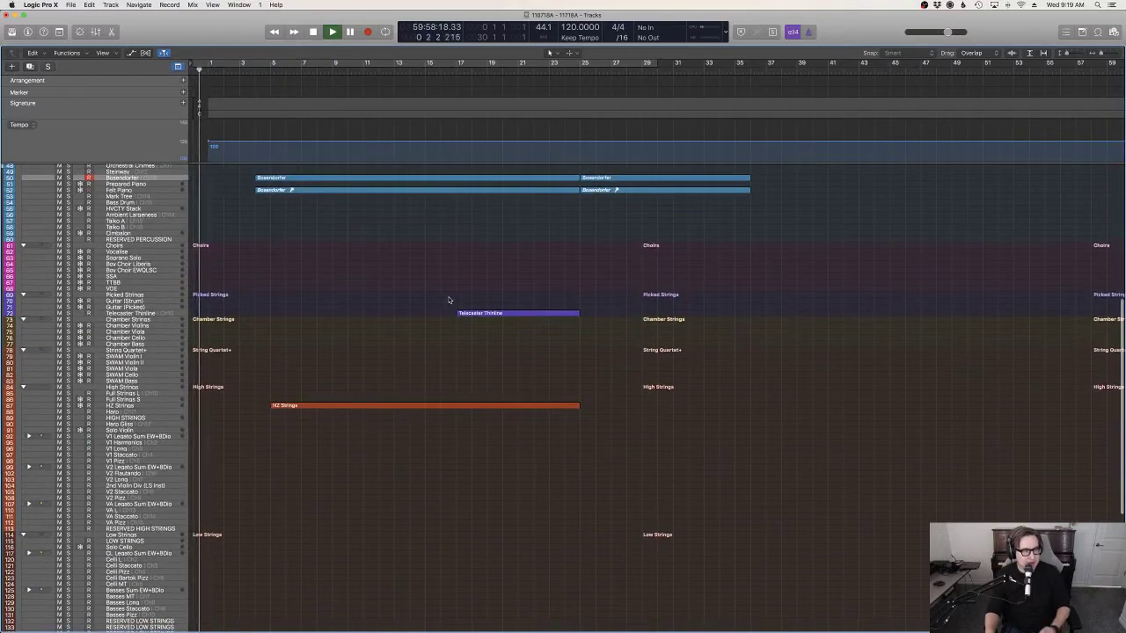
scroll(449, 300, "up", 5)
scroll(449, 299, "up", 3)
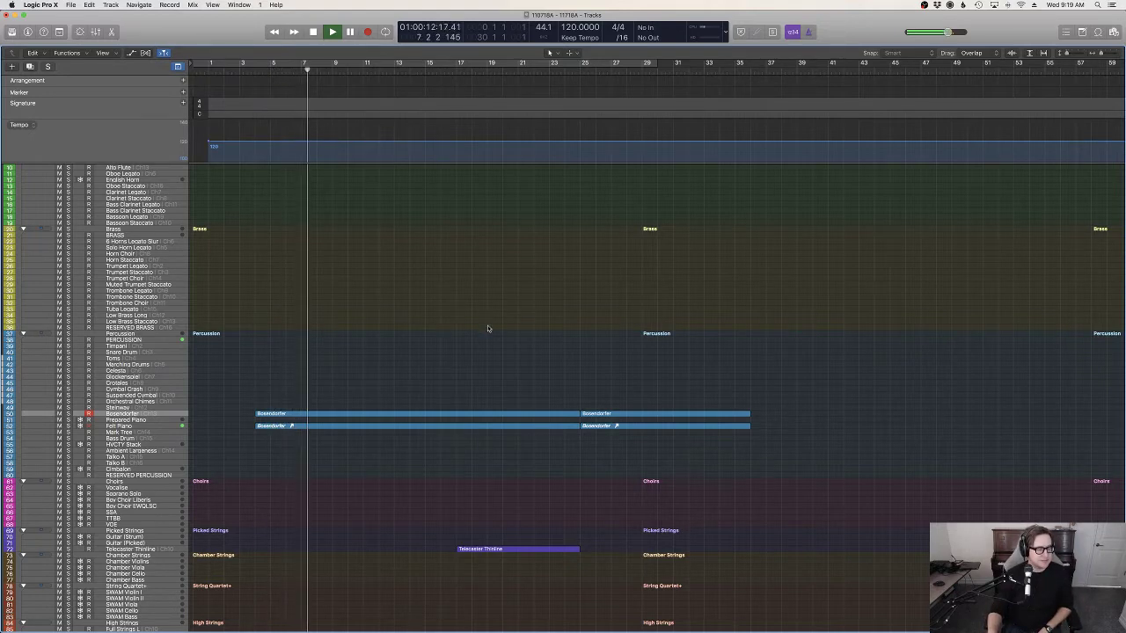
key("space")
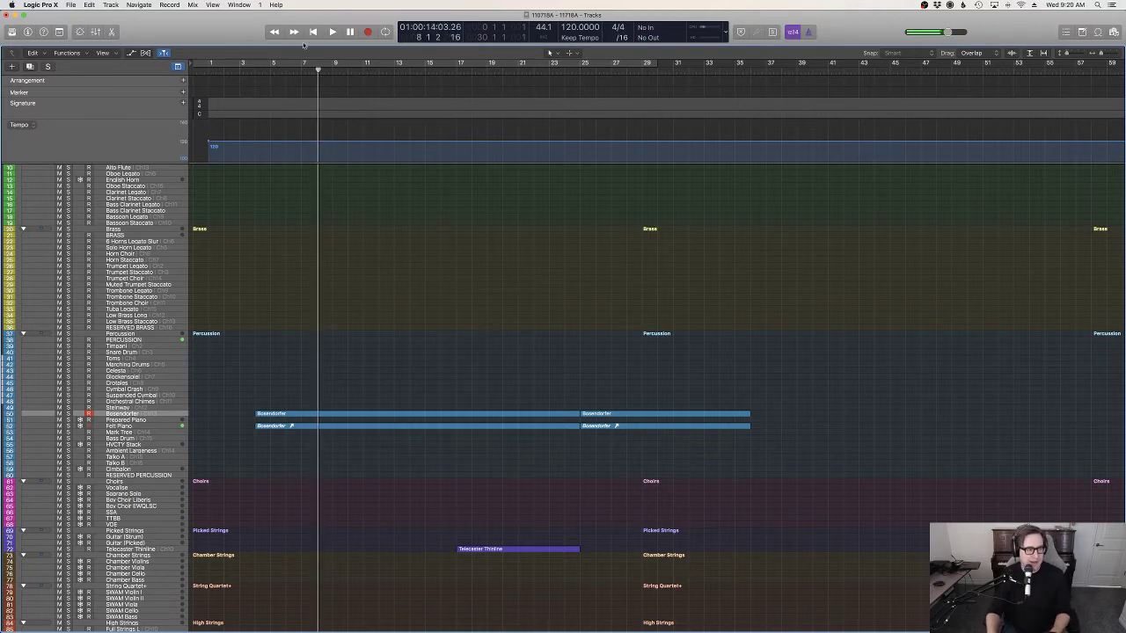
left_click(312, 31)
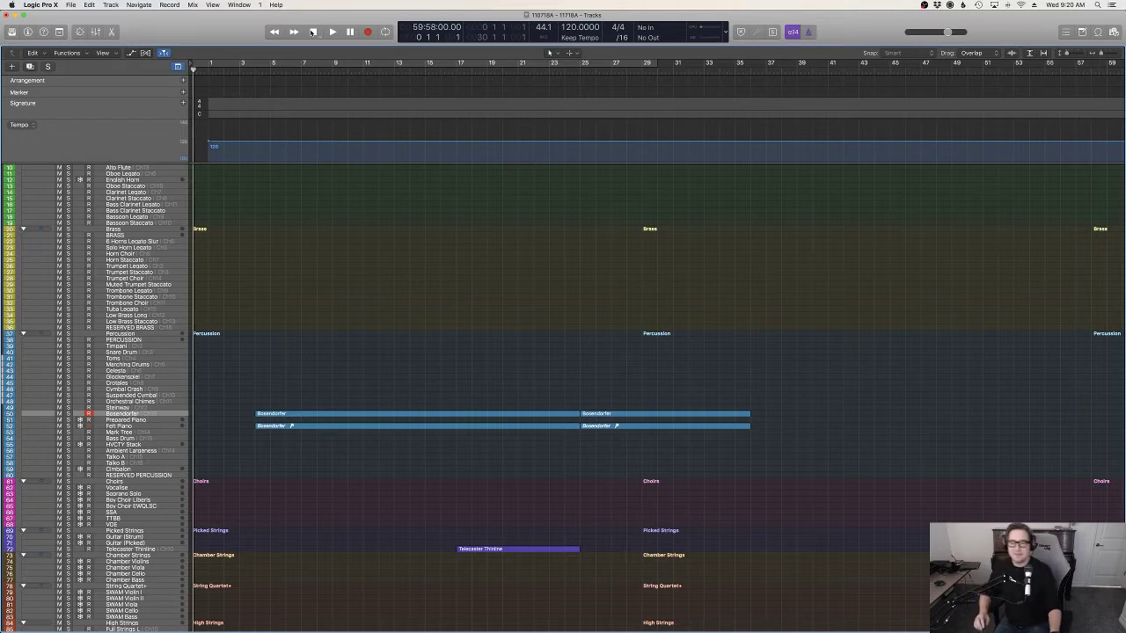
left_click(332, 32)
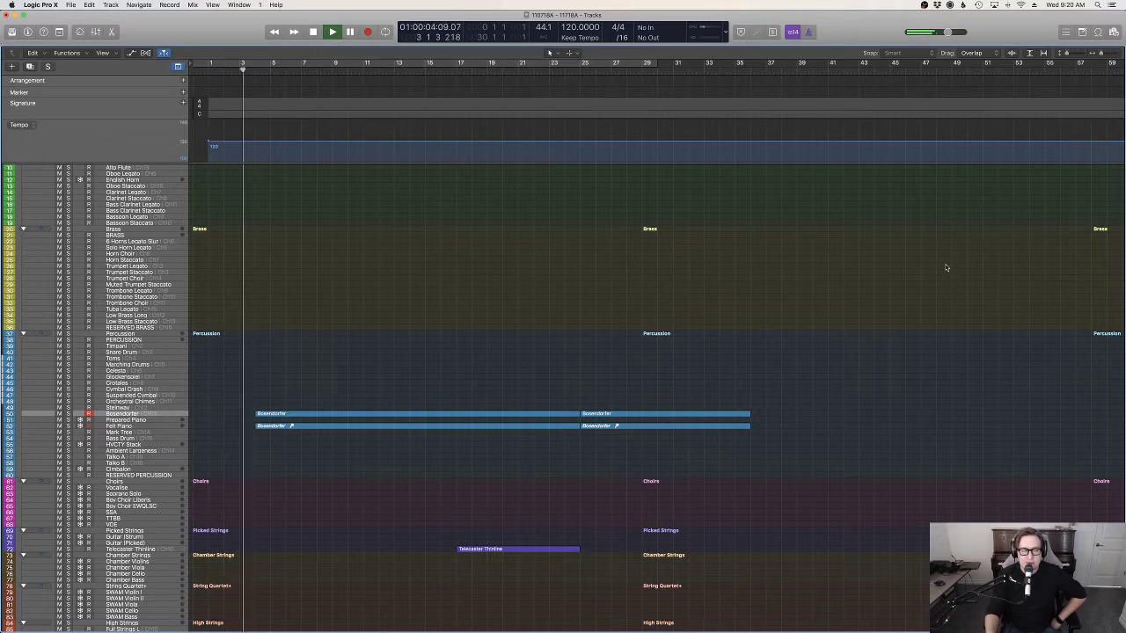
Step: Look over the track regions from Brass to the Arcade tracks during playback, and stop just after bar 25
scroll(813, 330, "down", 10)
scroll(813, 330, "down", 6)
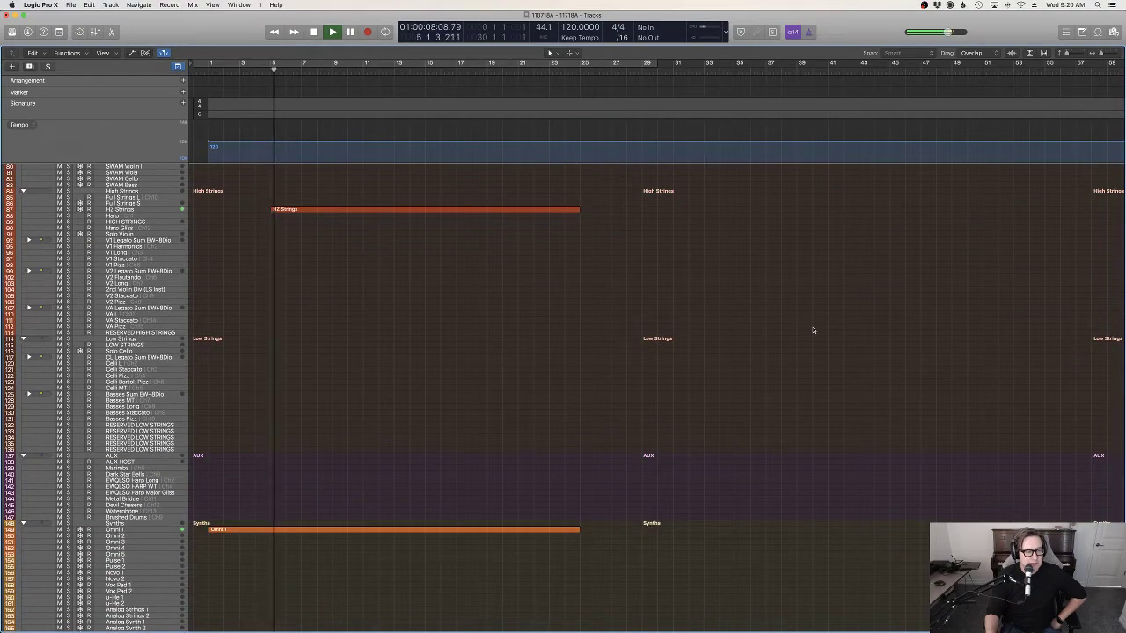
scroll(812, 330, "up", 10)
scroll(813, 330, "up", 3)
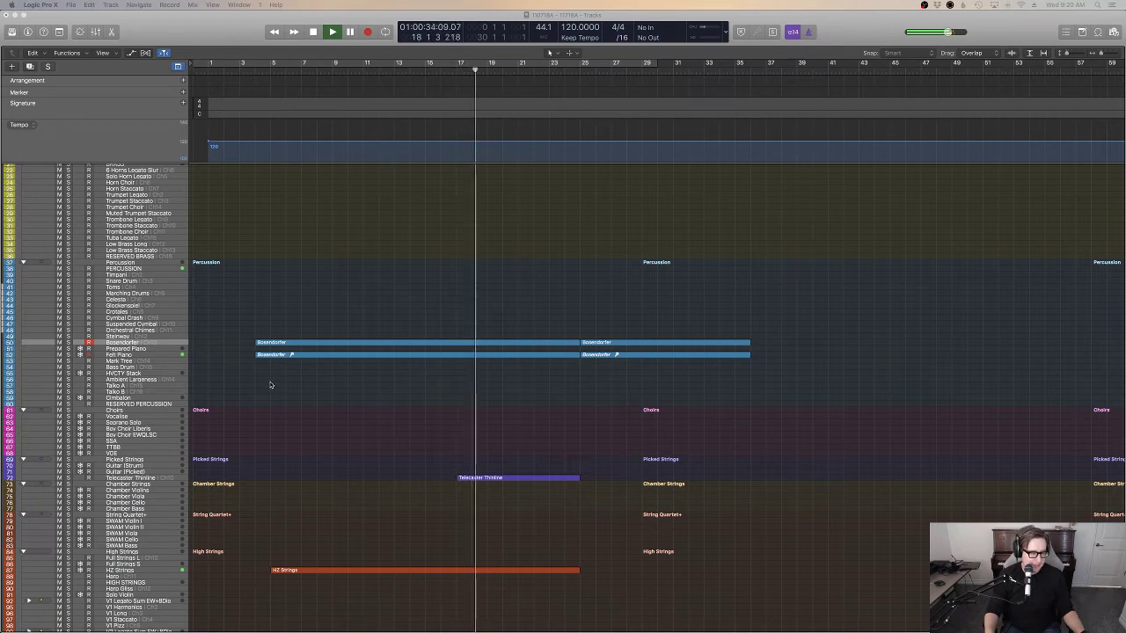
scroll(572, 469, "down", 4)
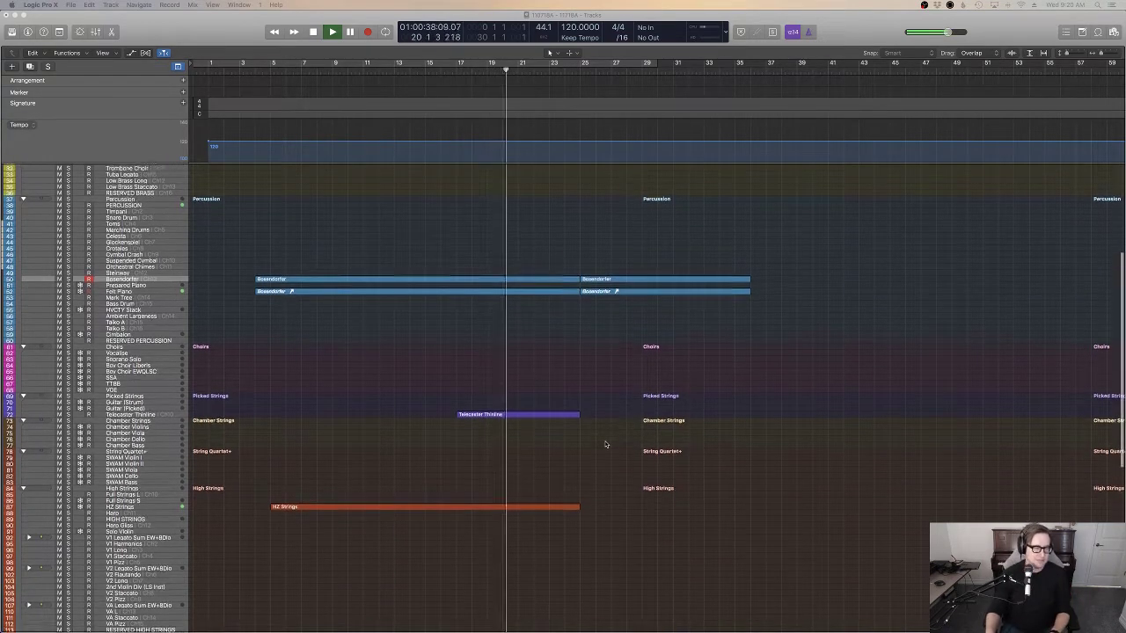
scroll(607, 443, "down", 5)
scroll(608, 443, "up", 5)
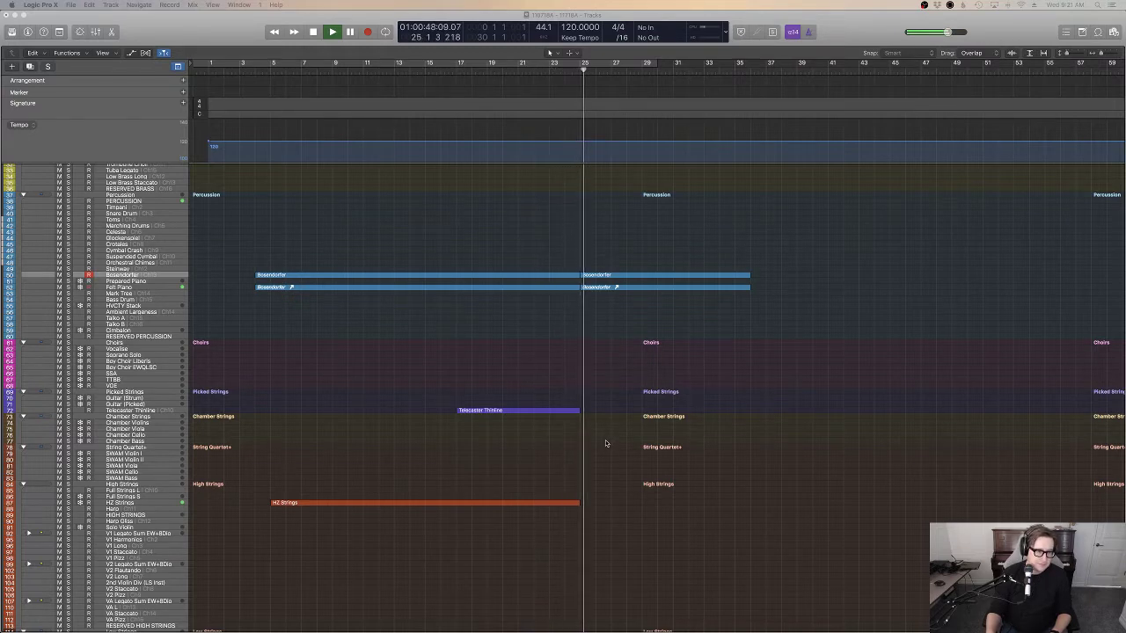
scroll(605, 440, "down", 10)
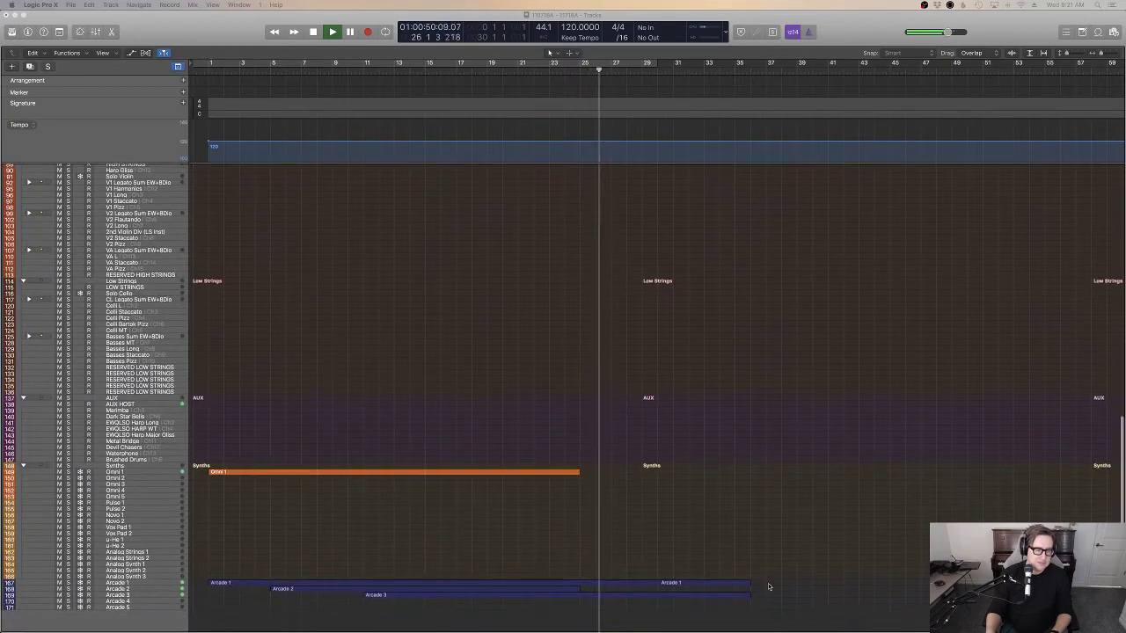
key("space")
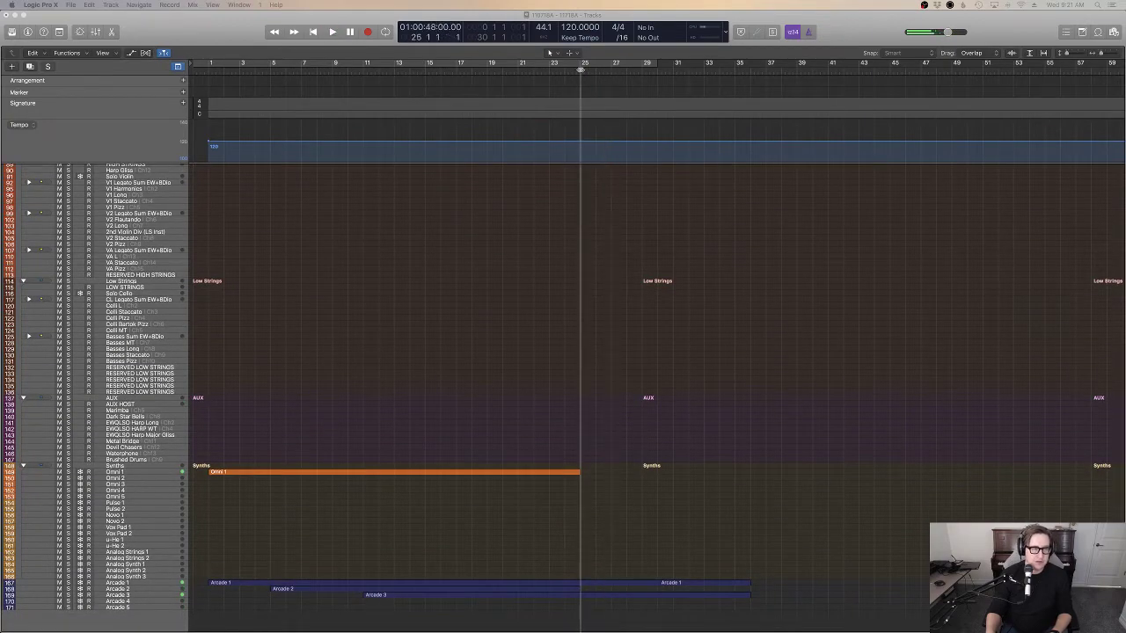
Step: Delete the two piano regions after bar 25 on Bosendorfer and Felt Piano, and the Telecaster Thinline region
scroll(766, 301, "up", 10)
left_click_drag(751, 368, 666, 266)
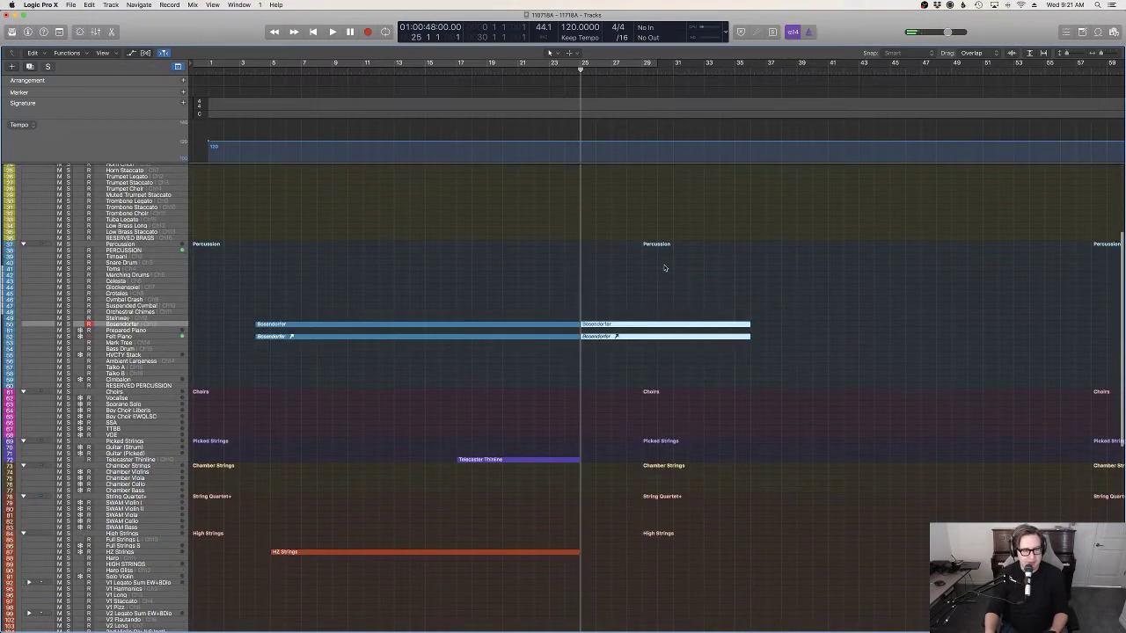
key("Delete")
scroll(654, 298, "down", 3)
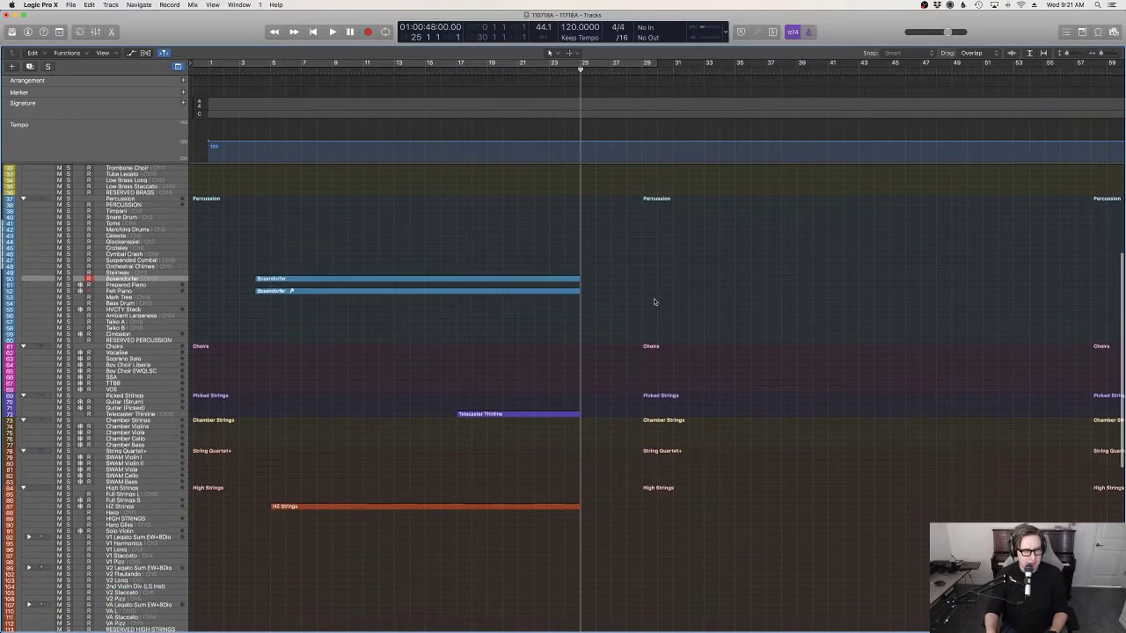
left_click(536, 400)
key("Delete")
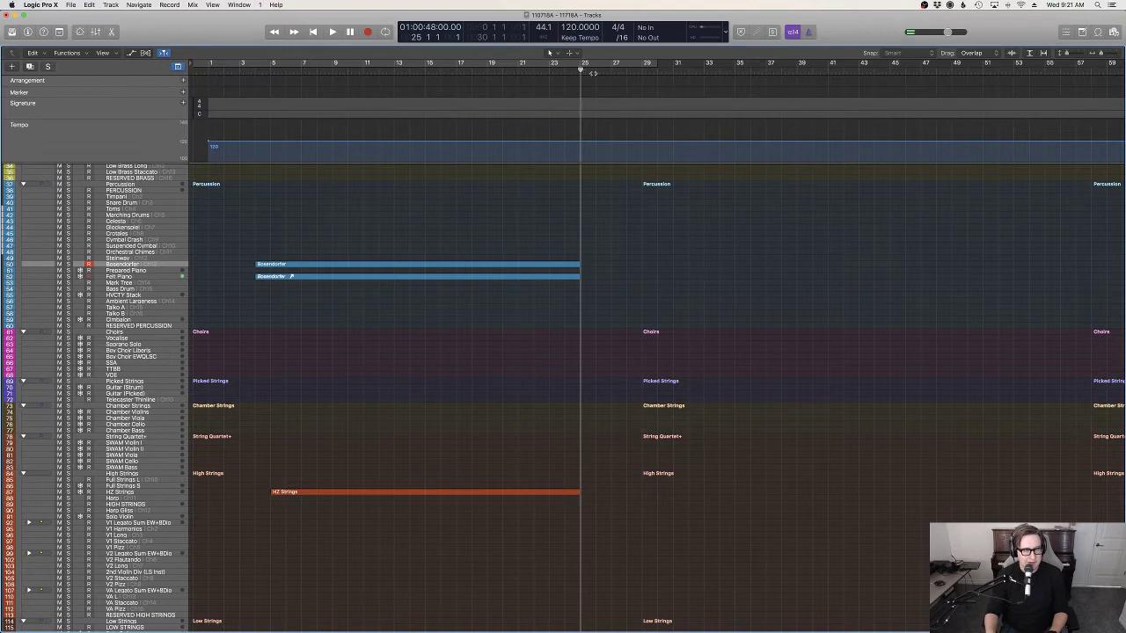
Step: Add a 5/4 time signature change at bar 25
key("d")
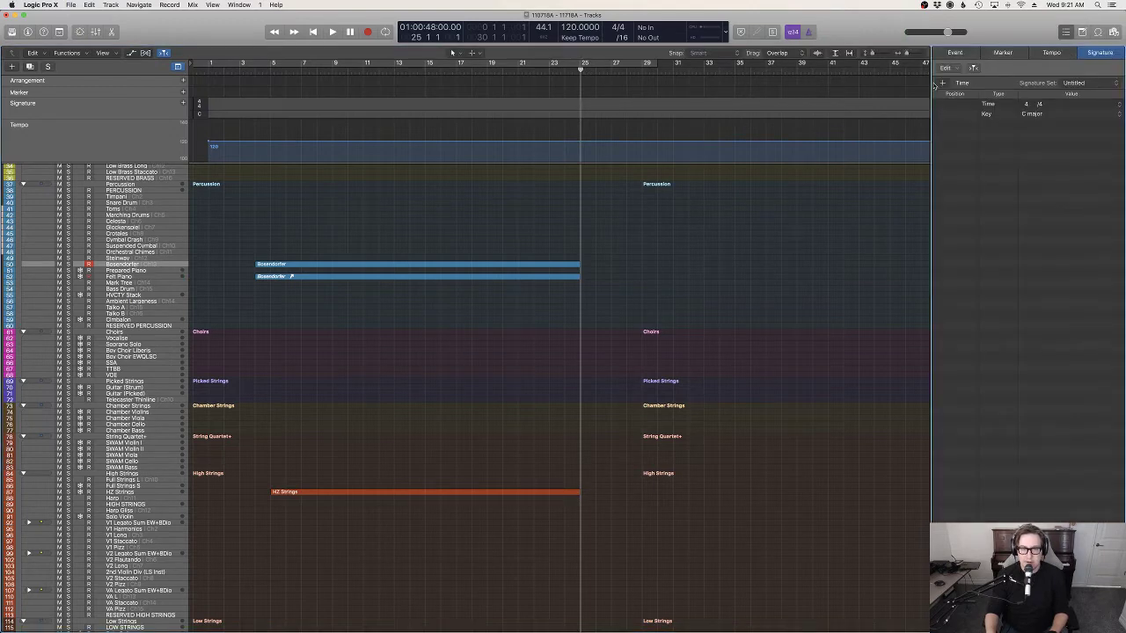
left_click(944, 83)
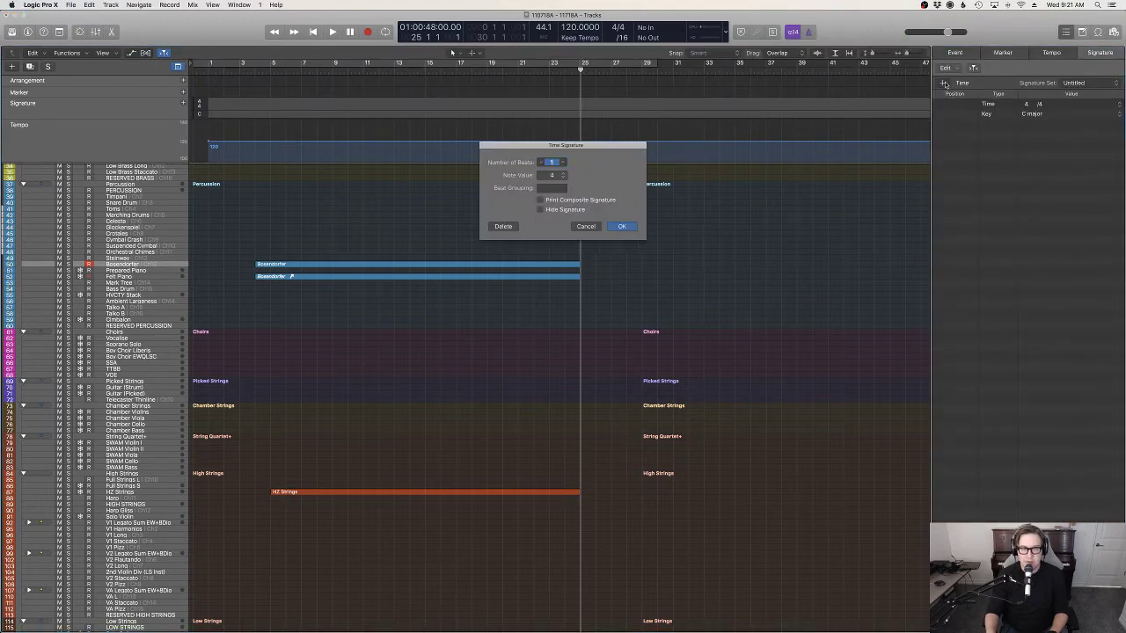
left_click(616, 227)
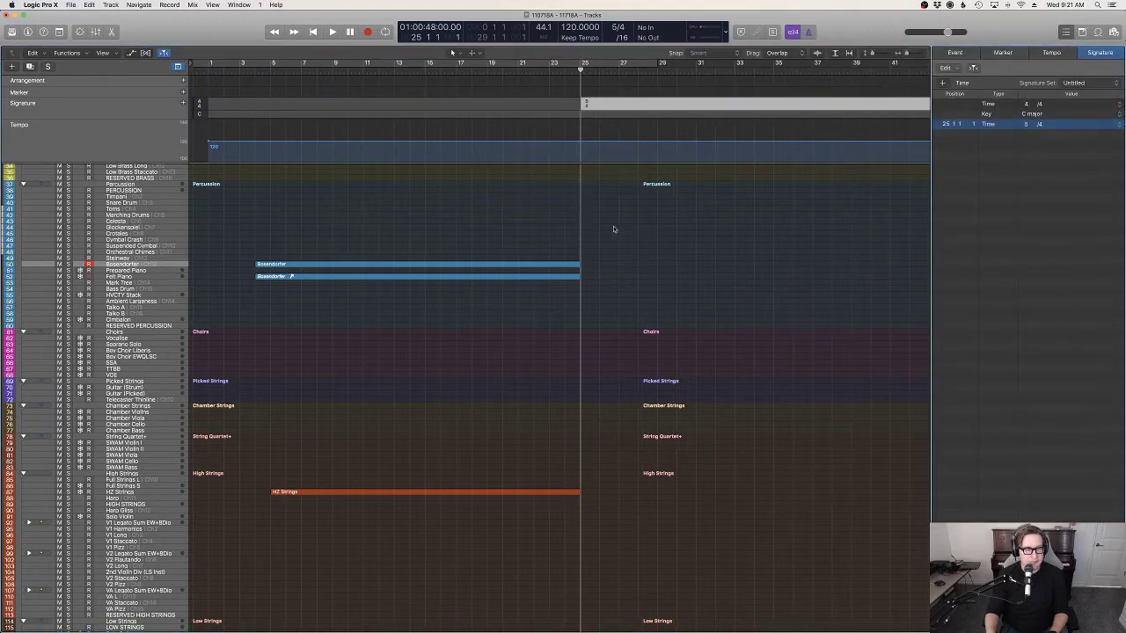
Step: Play the passage from about bar 16 and return the playhead to the project start
left_click(447, 73)
key("space")
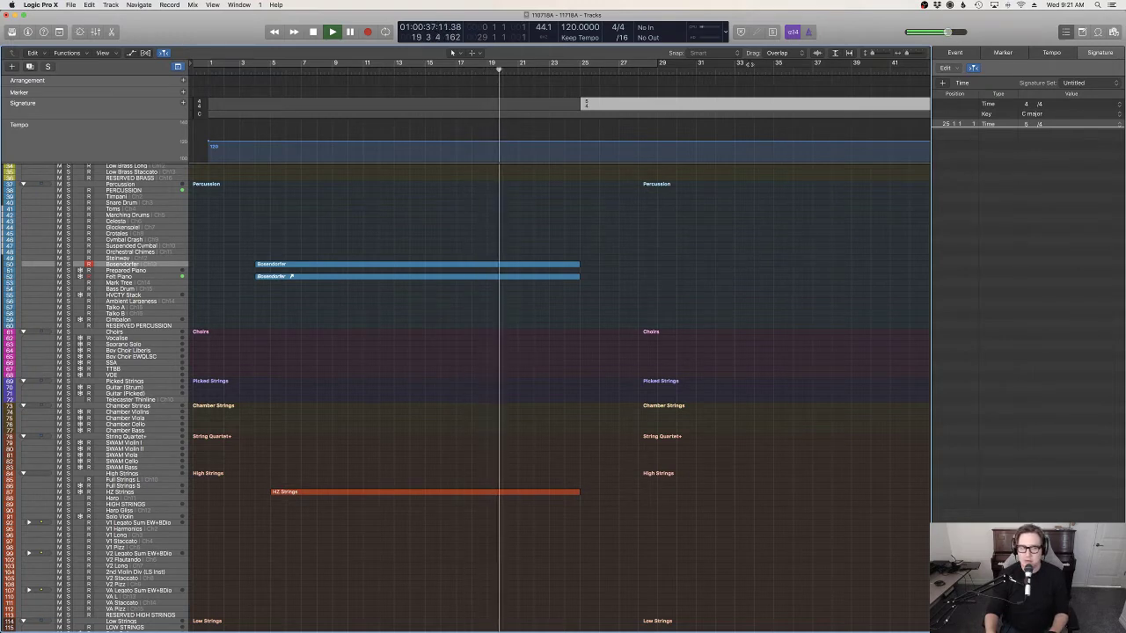
key("space")
left_click(323, 32)
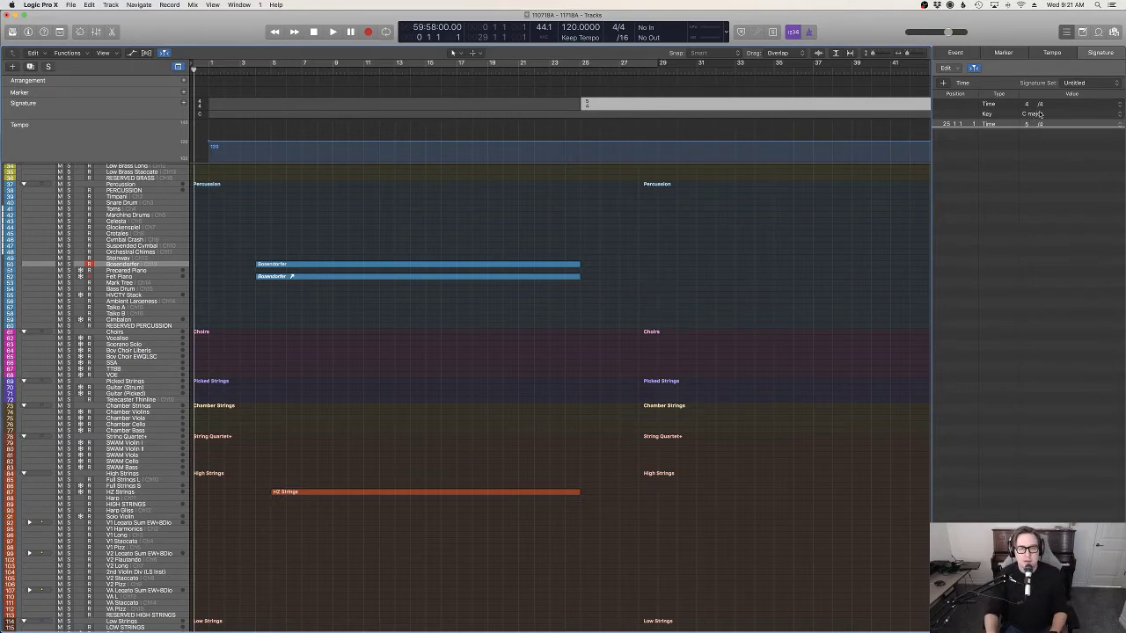
Step: Set the project's key signature to E major and close the signature list
left_click(1030, 116)
left_click(1025, 117)
left_click(1026, 116)
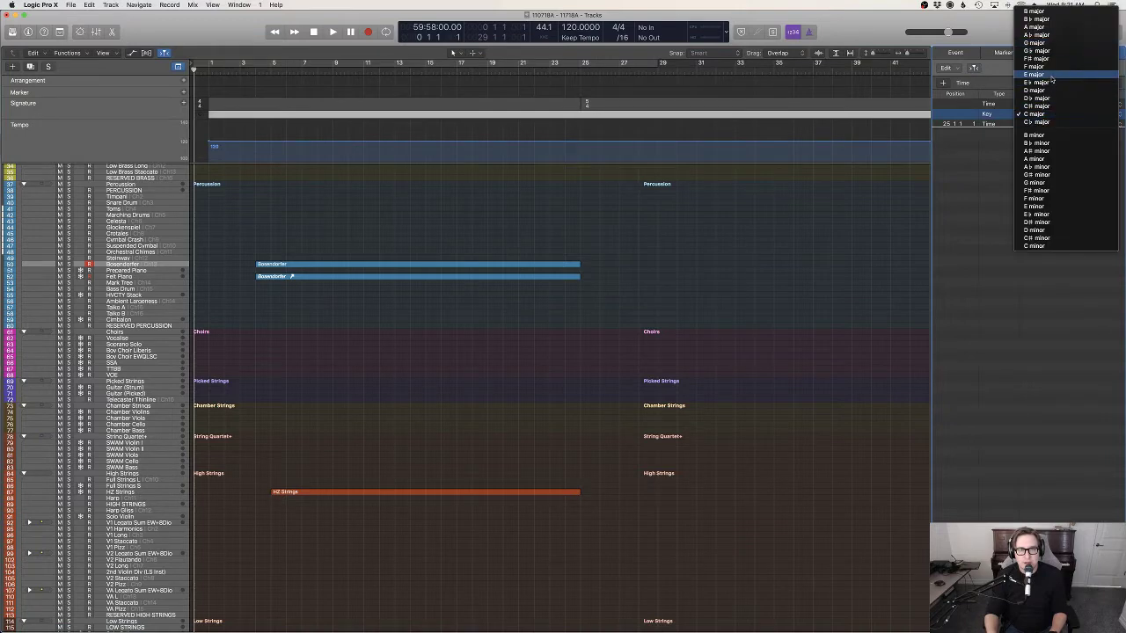
left_click(1052, 76)
key("d")
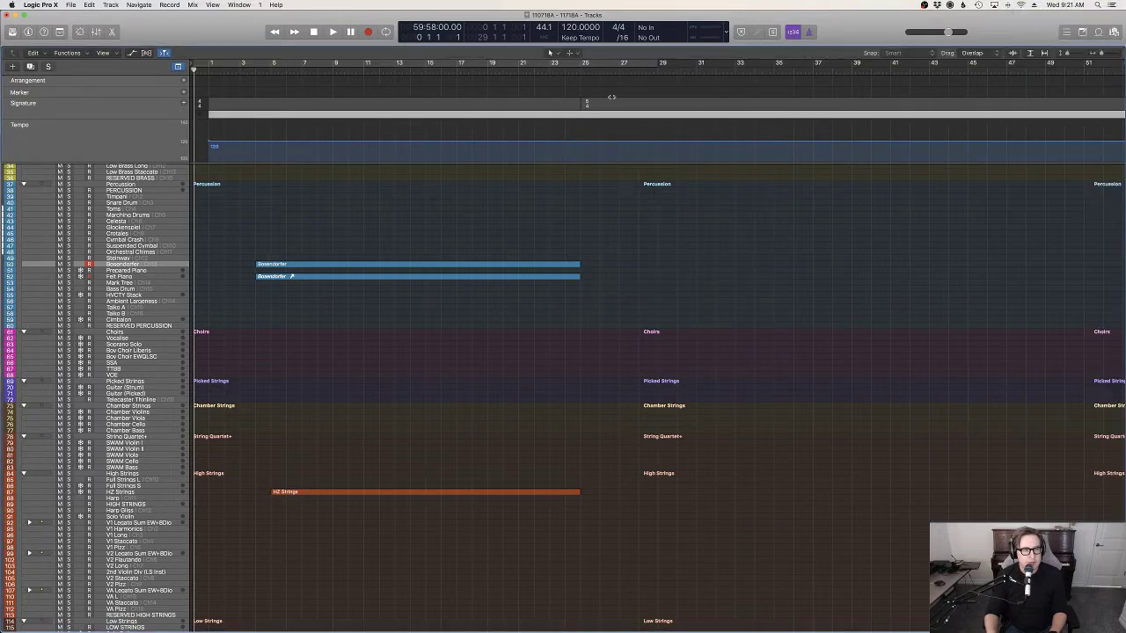
Step: Try recording a take on the Bosendorfer and Felt Piano tracks from bar 25, and delete its regions
left_click(583, 74)
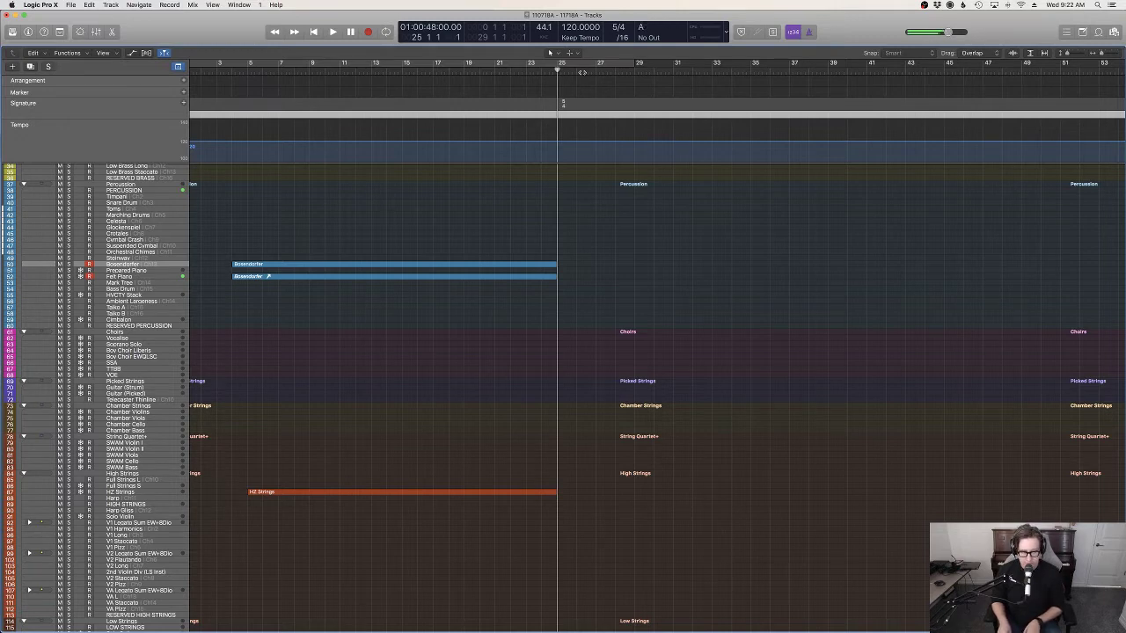
key("r")
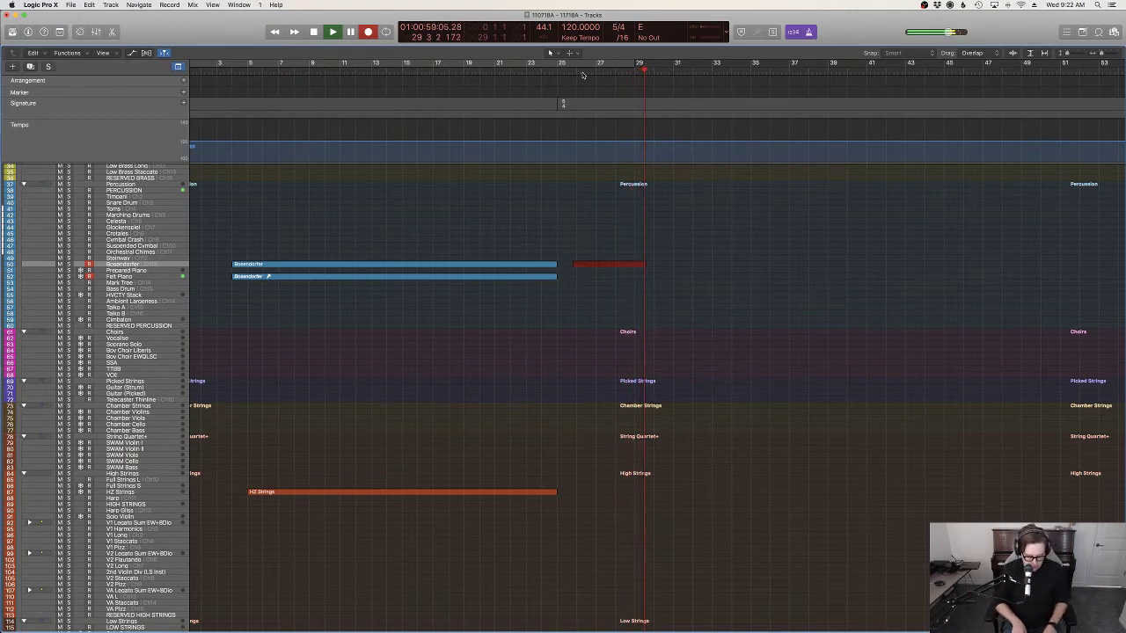
key("space")
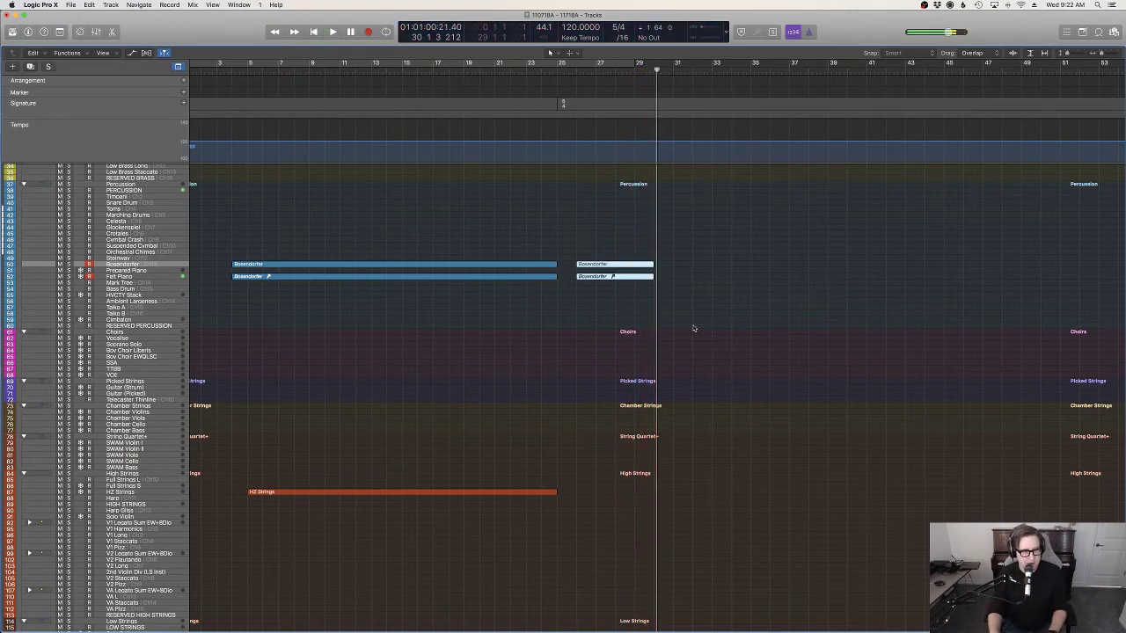
left_click_drag(686, 301, 606, 252)
key("Delete")
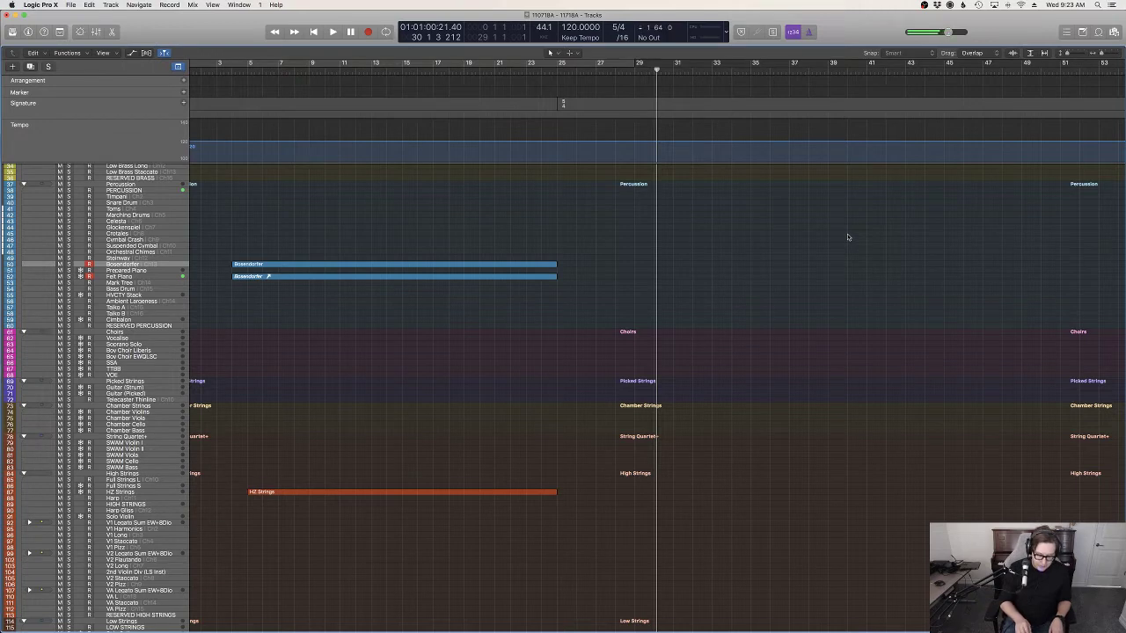
Step: Record a two-bar take on Bosendorfer and Felt Piano from bar 30, check its notes, and move it to bar 25
key("space")
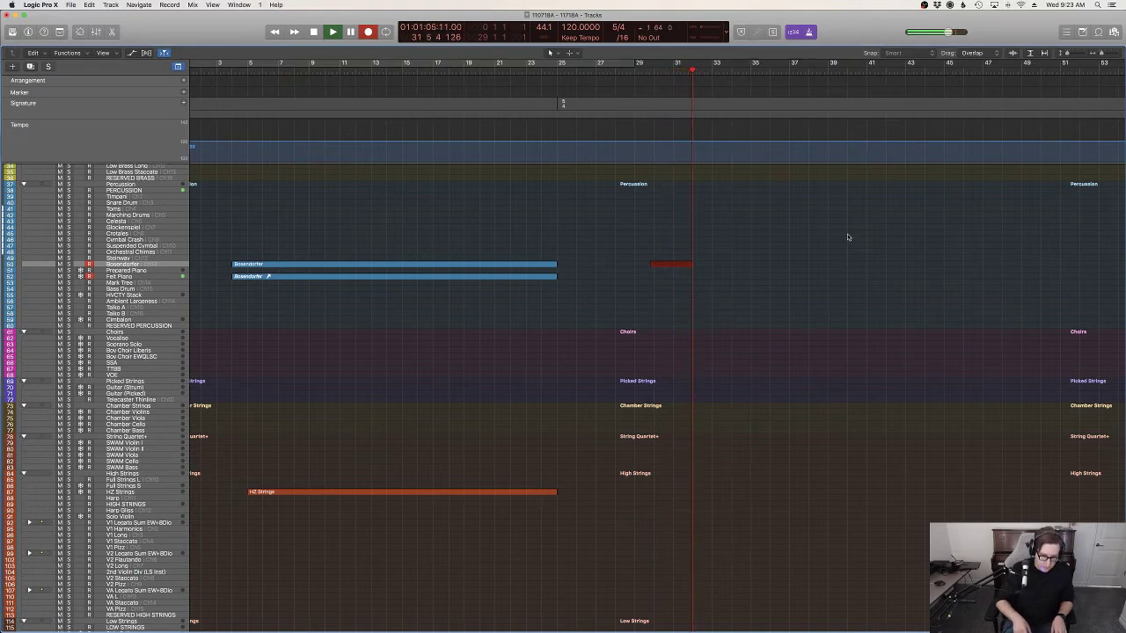
key("space")
key("p")
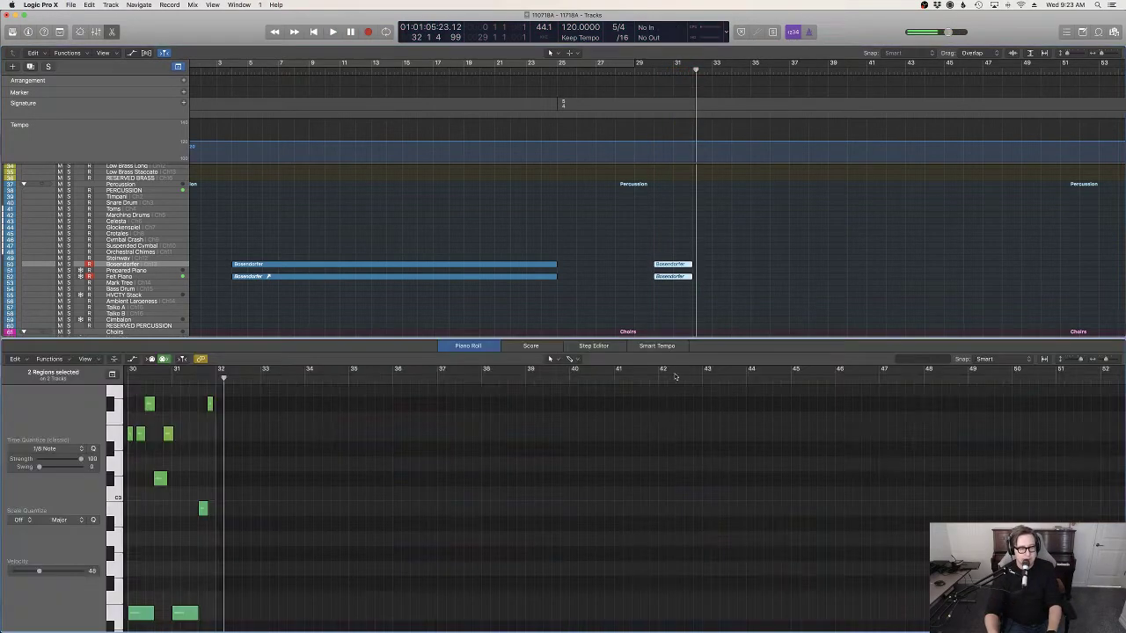
key("p")
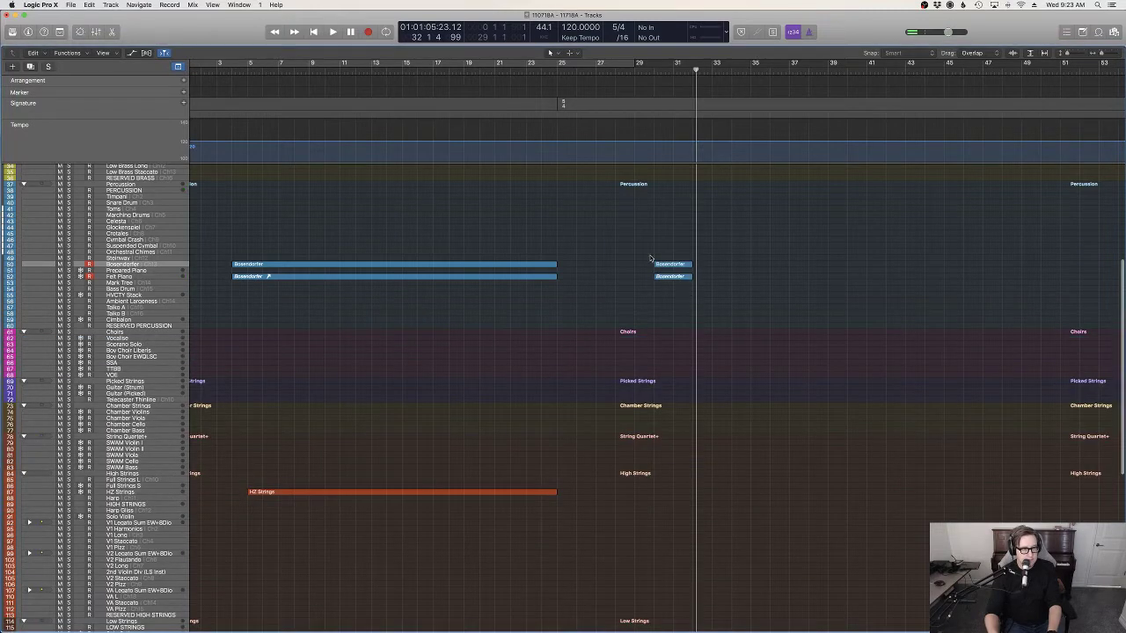
left_click_drag(650, 257, 570, 265)
Step: Split the Arcade 1 and Arcade 3 regions at bar 25
left_click(224, 73)
scroll(286, 153, "down", 10)
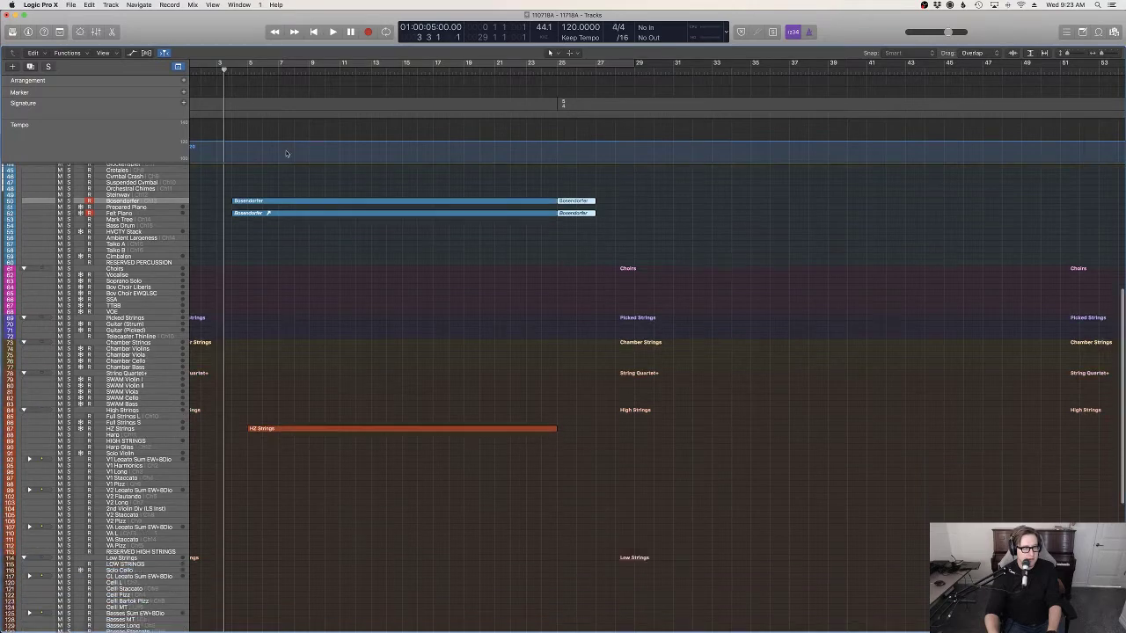
left_click(556, 70)
left_click_drag(714, 514, 674, 620)
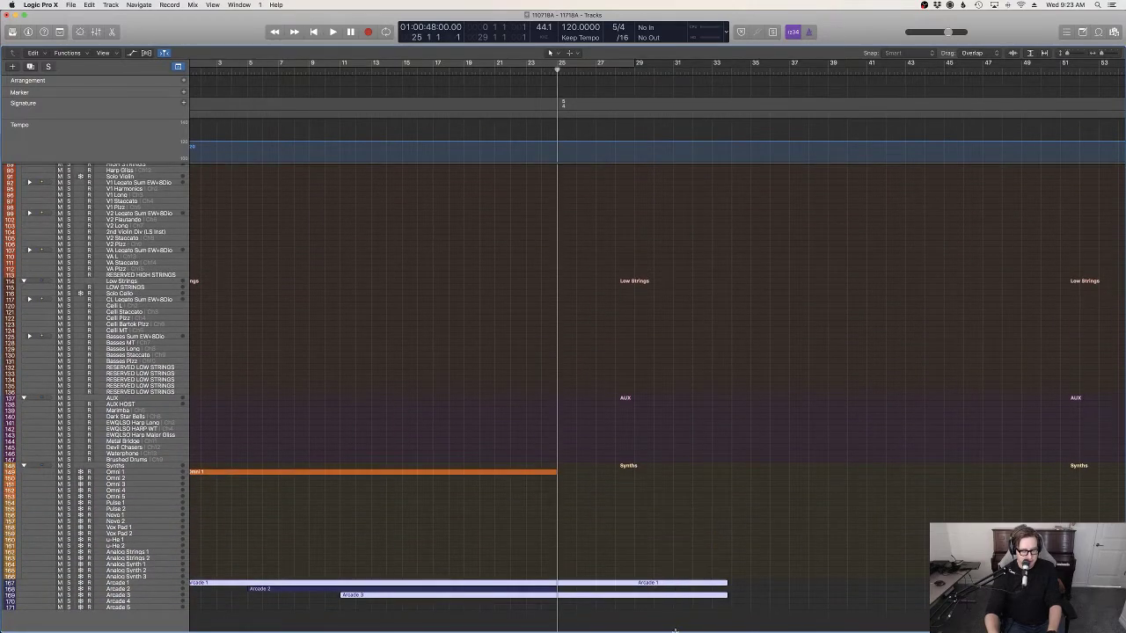
key("super+t")
left_click(638, 216)
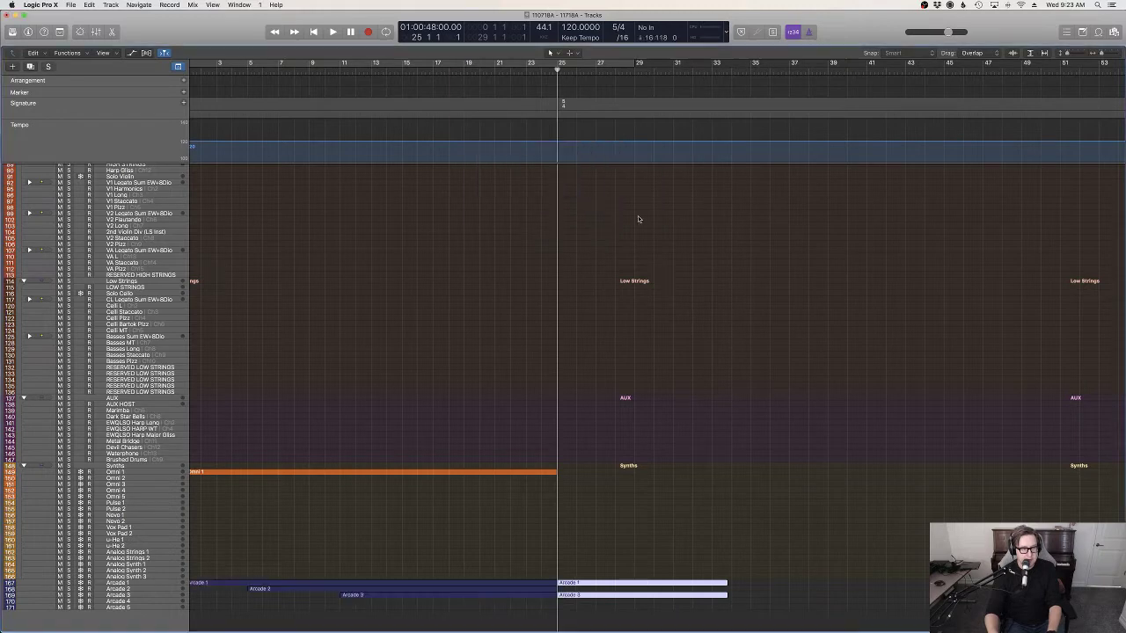
Step: Play the transition into the 5/4 section from about bar 24 to bar 27 while looking over the tracks
left_click(541, 72)
key("space")
scroll(618, 339, "up", 5)
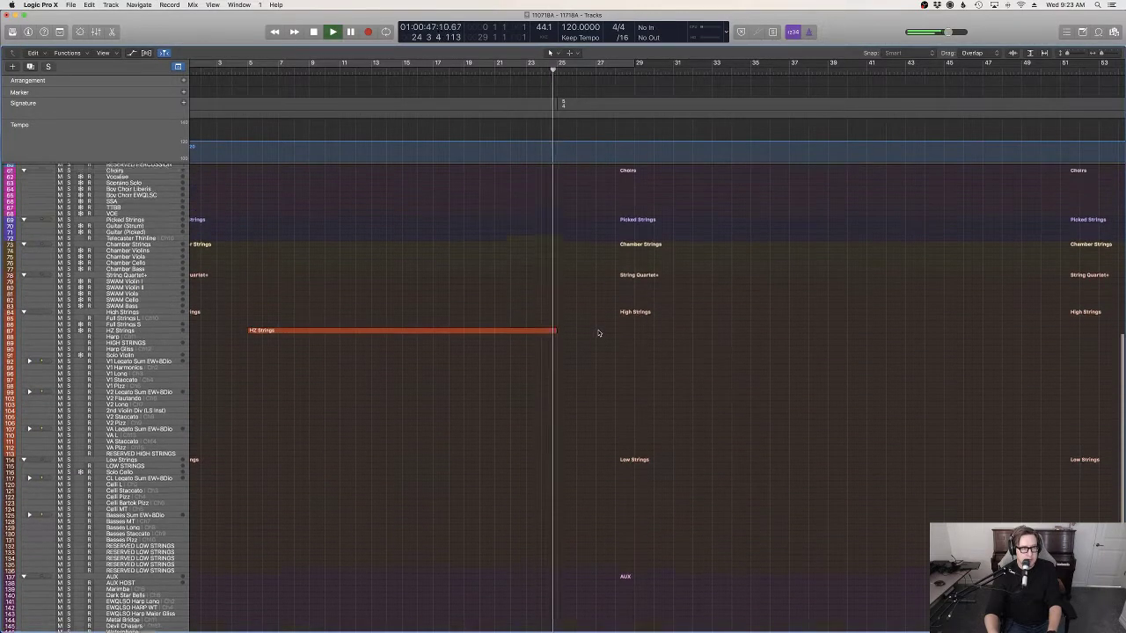
scroll(598, 333, "up", 5)
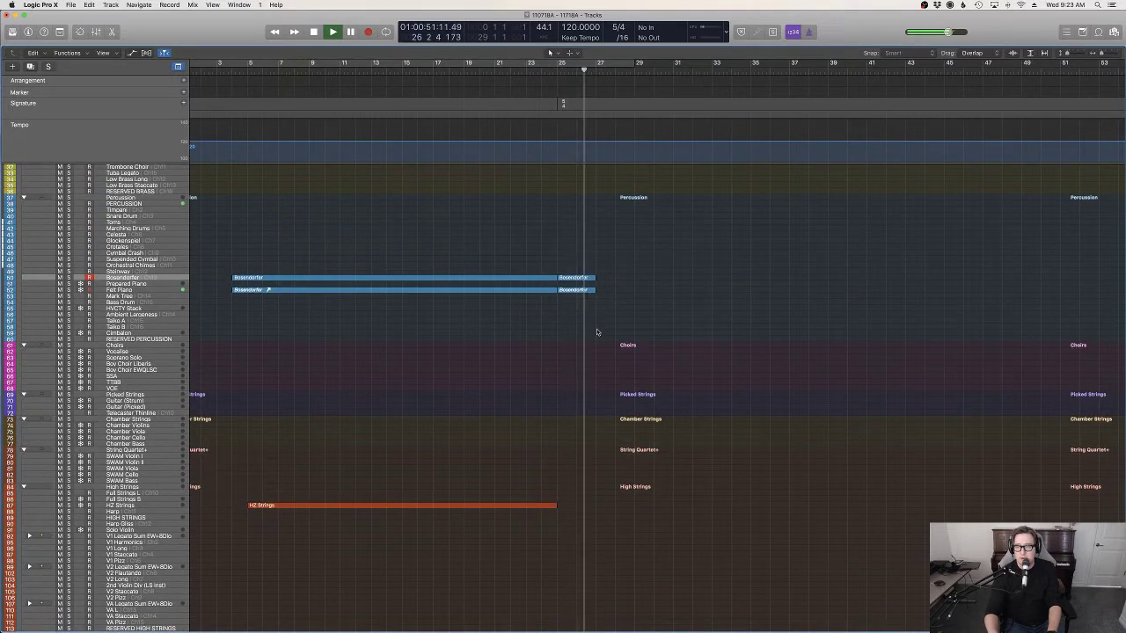
scroll(627, 335, "down", 2)
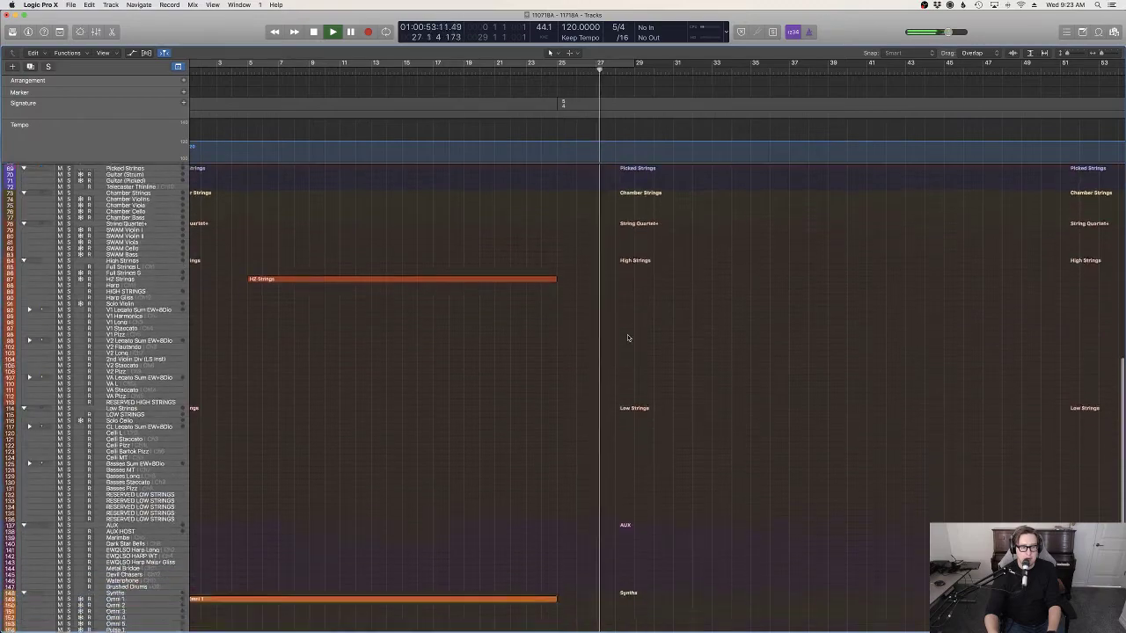
scroll(627, 335, "up", 10)
scroll(627, 338, "up", 1)
key("space")
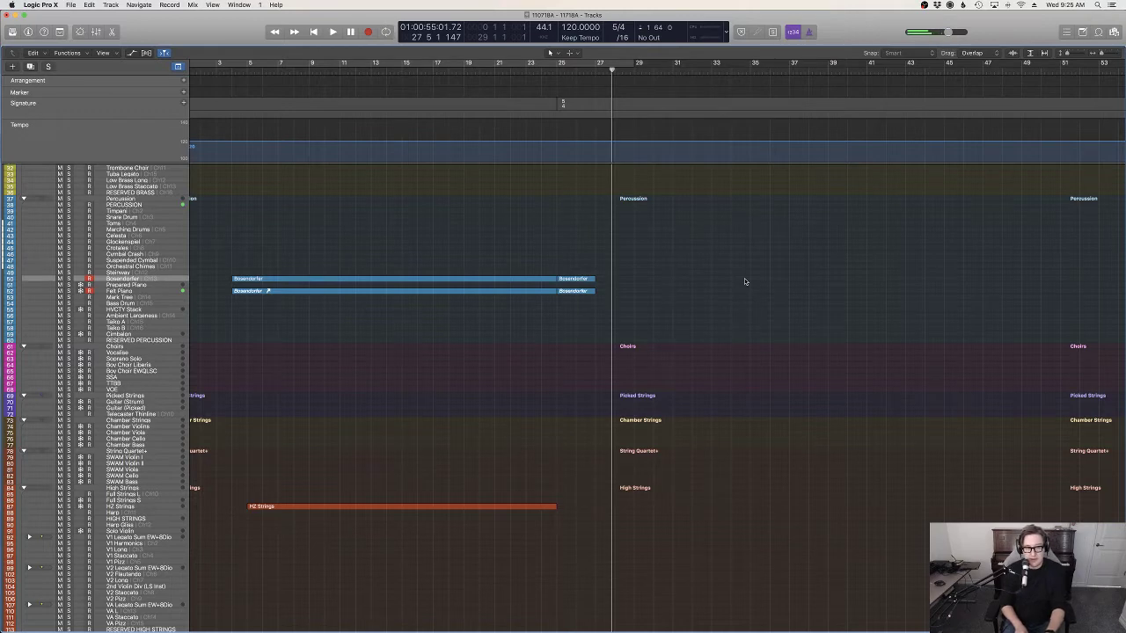
Step: Try two more takes on the Bosendorfer and Felt Piano tracks, from about bars 27 and 29, and undo them
key("r")
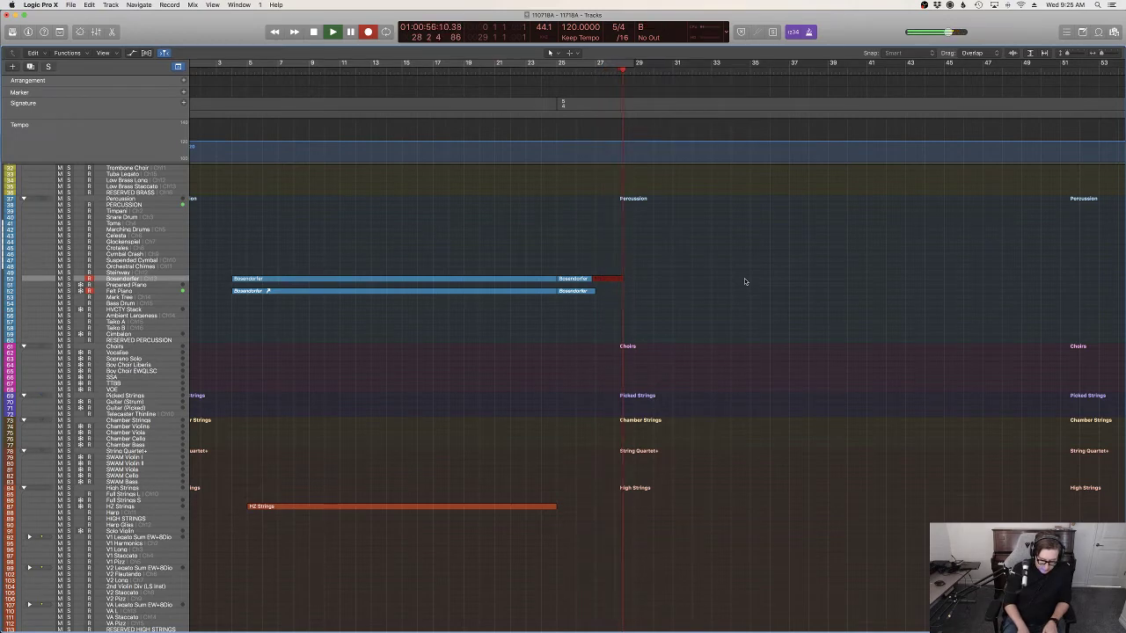
key("space")
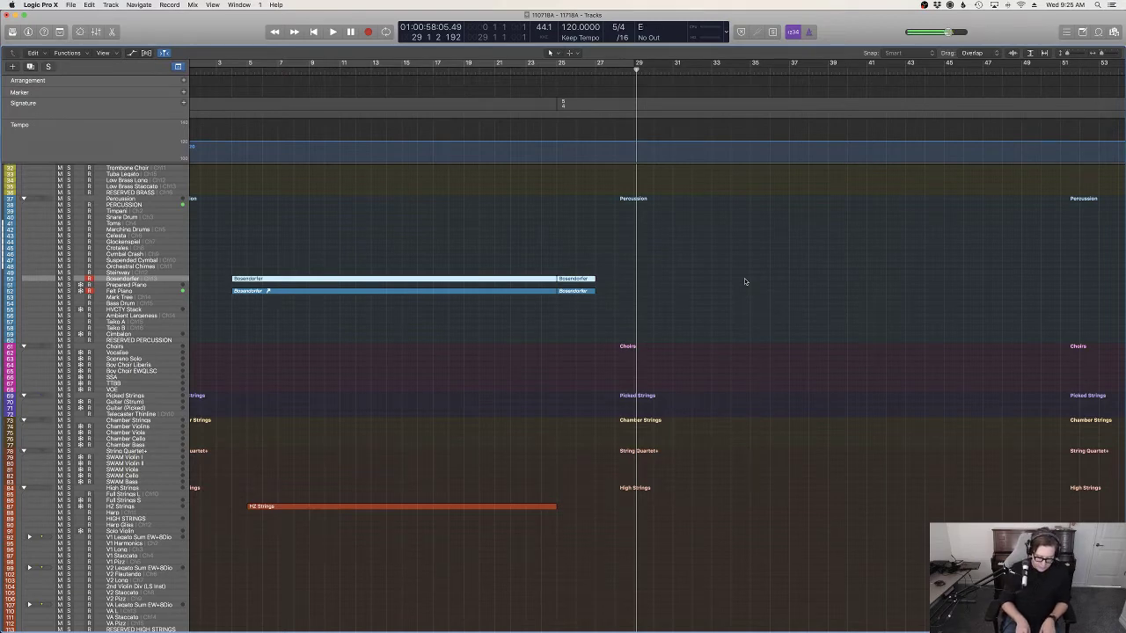
key("r")
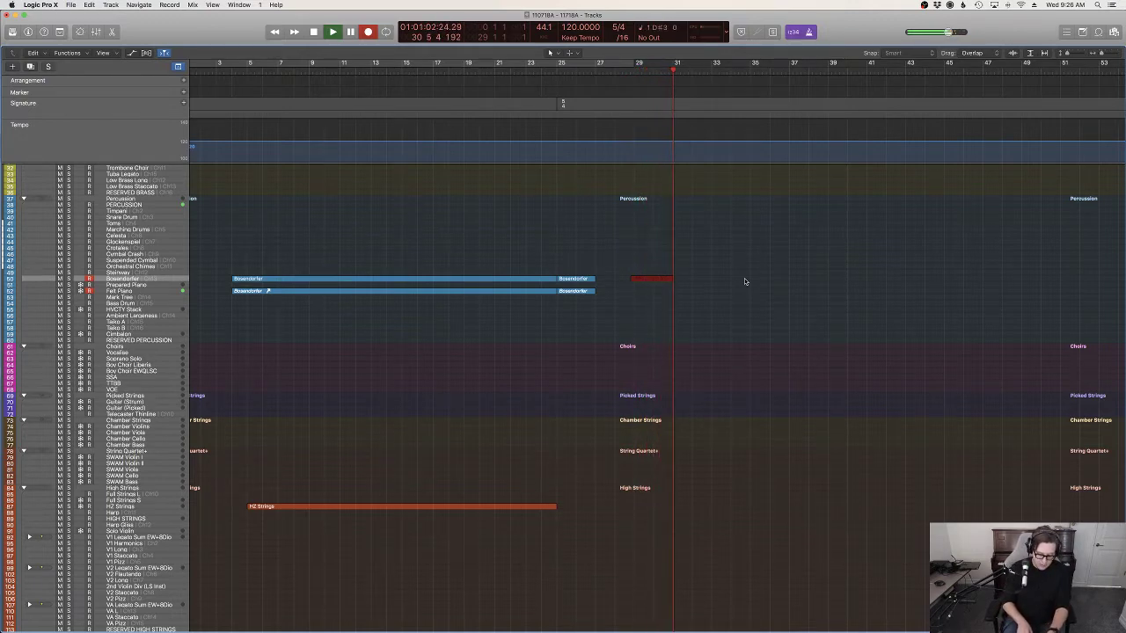
key("space")
key("super+z")
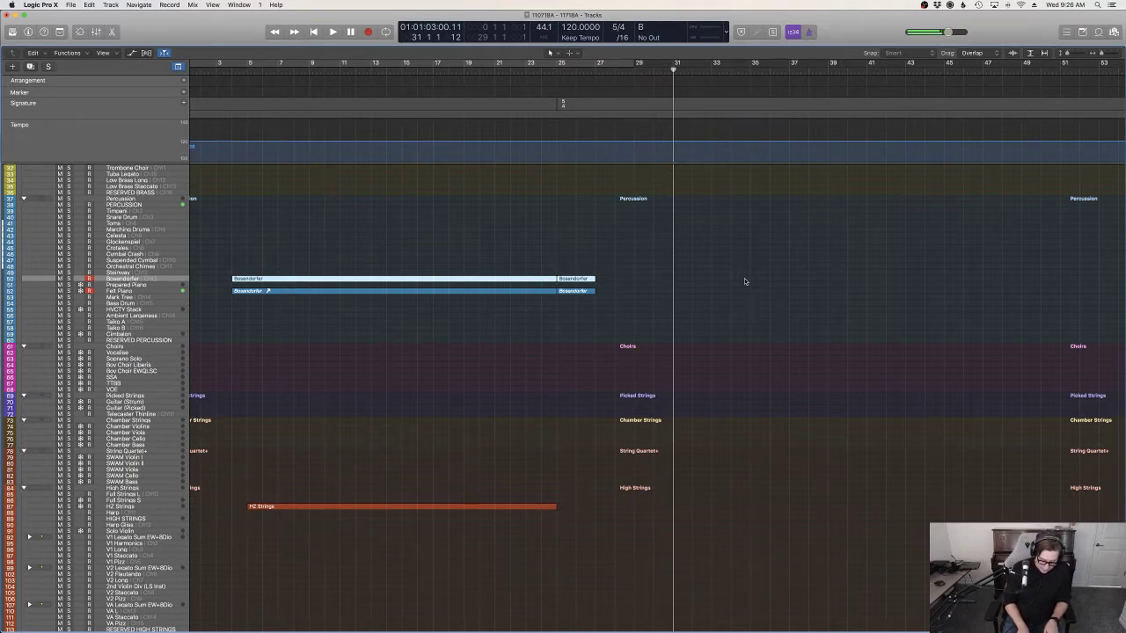
Step: Record a two-bar take on the Bosendorfer and Felt Piano tracks from bar 31 and move it to bar 27
key("r")
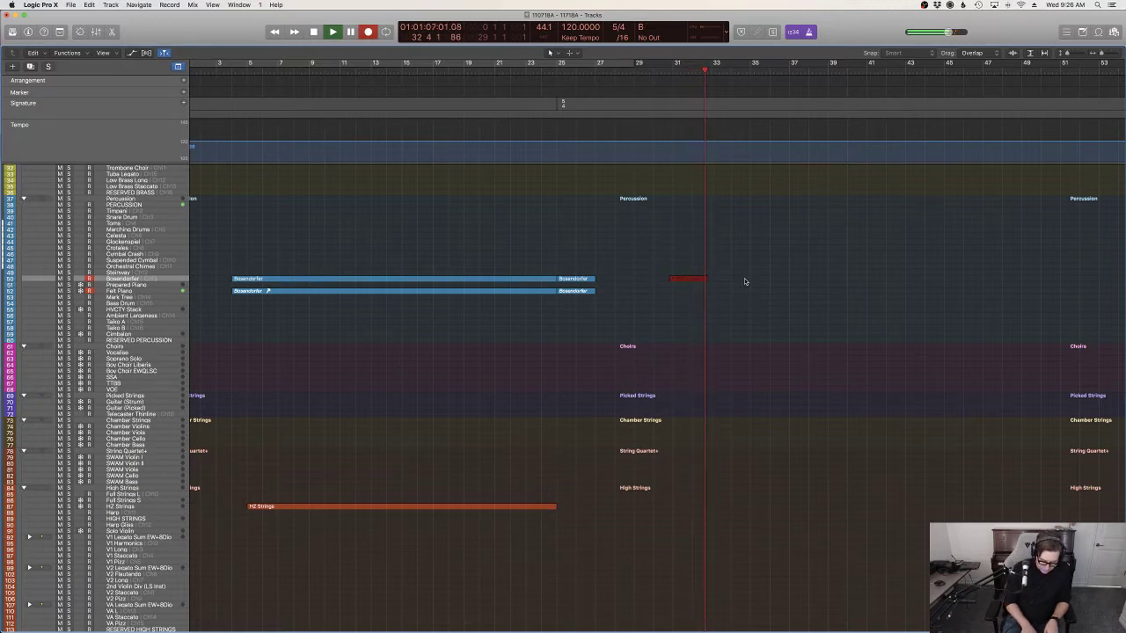
key("space")
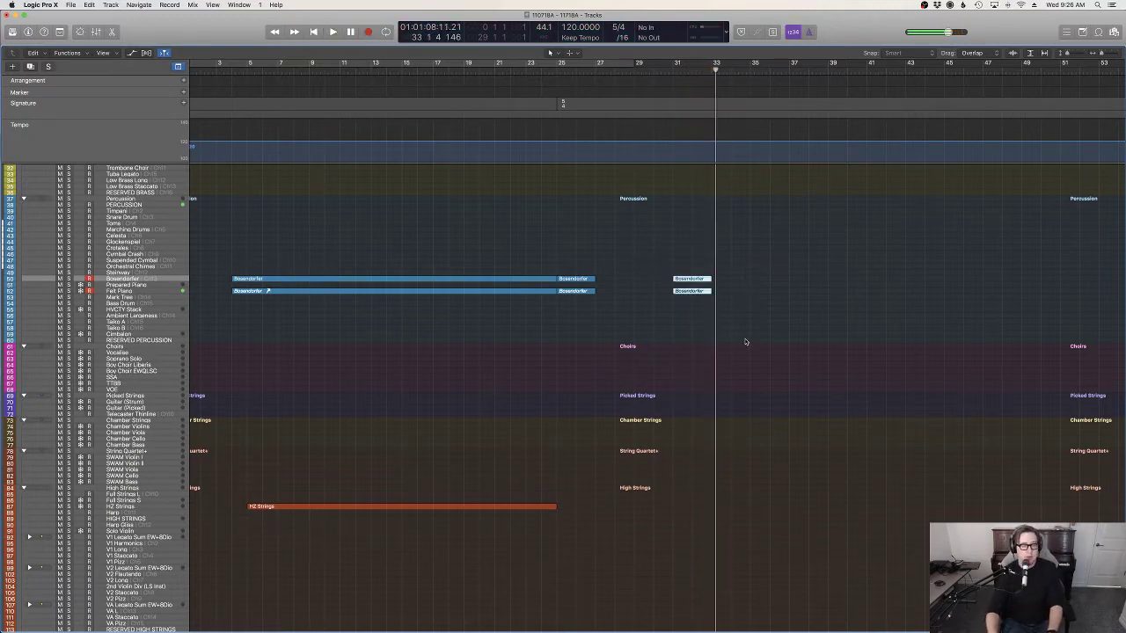
key("p")
key("p")
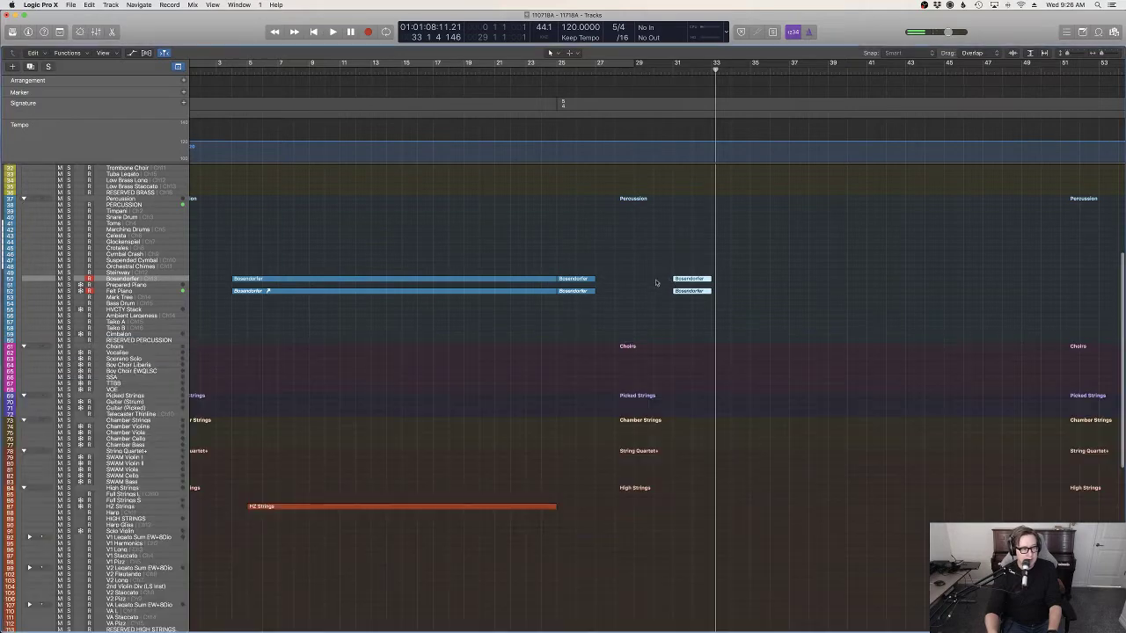
left_click_drag(684, 281, 606, 282)
Step: Play the transition into the 5/4 section from bar 24 to bar 29 while looking over the tracks
left_click(549, 72)
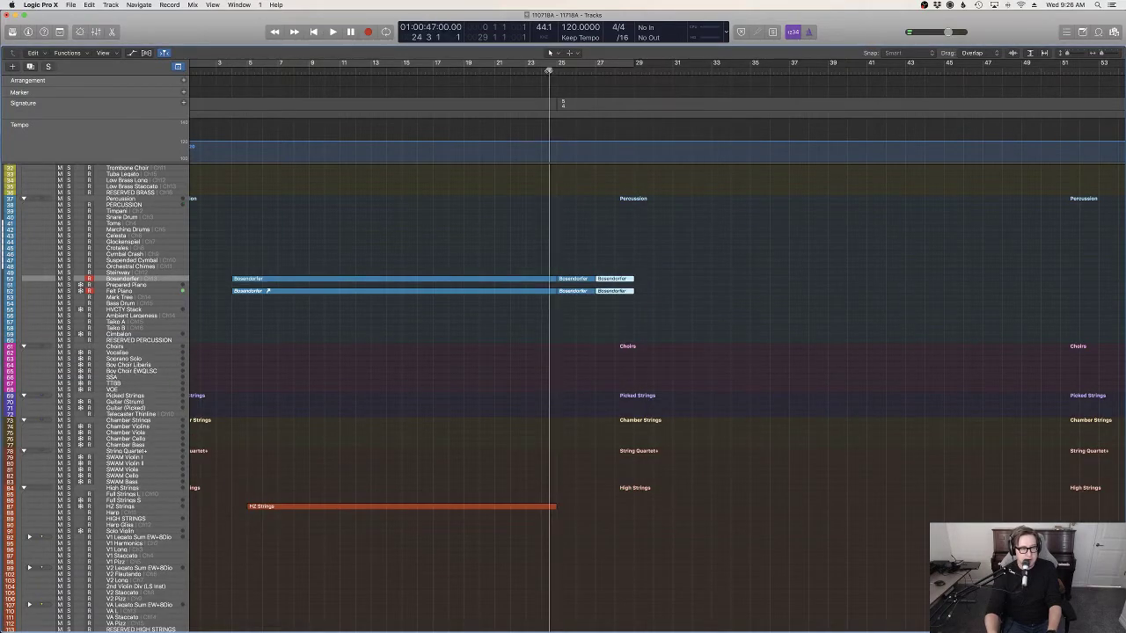
key("space")
scroll(794, 397, "down", 10)
scroll(794, 398, "up", 15)
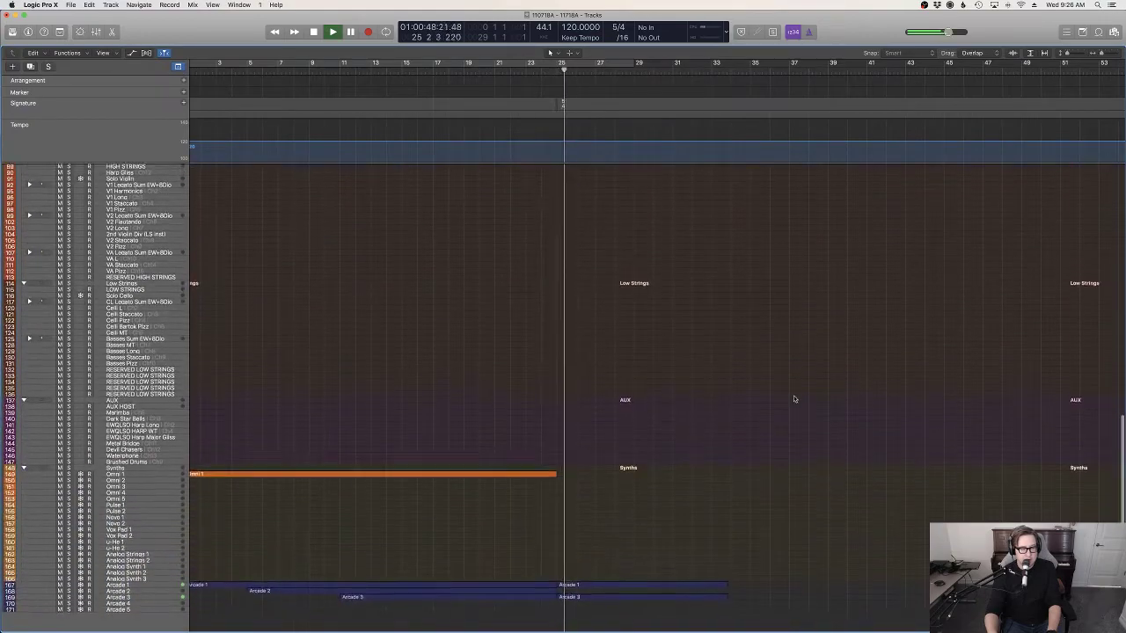
scroll(794, 399, "down", 6)
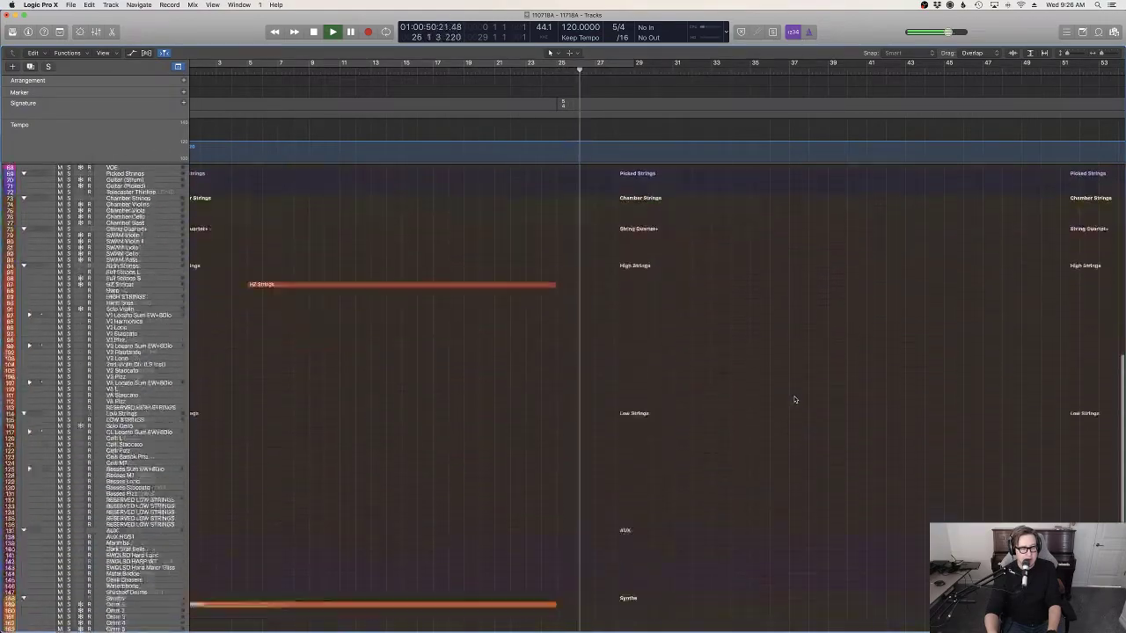
scroll(799, 400, "up", 2)
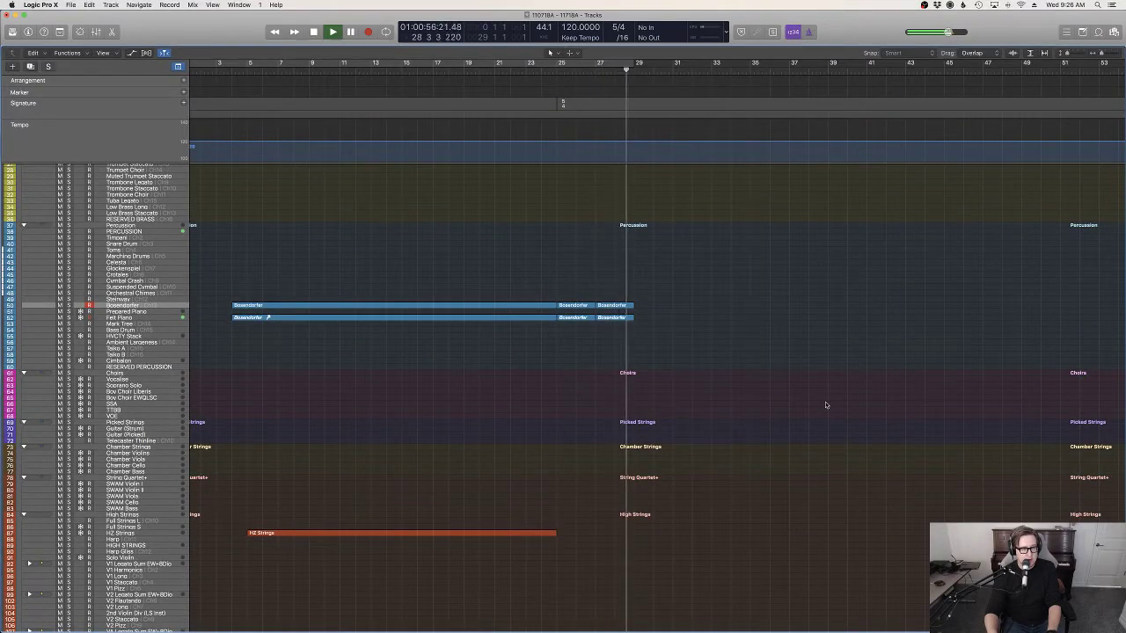
key("space")
Step: Play from bar 1, show automation, switch Arcade 1's lane to Volume, and set it to -6.1 dB
scroll(336, 181, "down", 10)
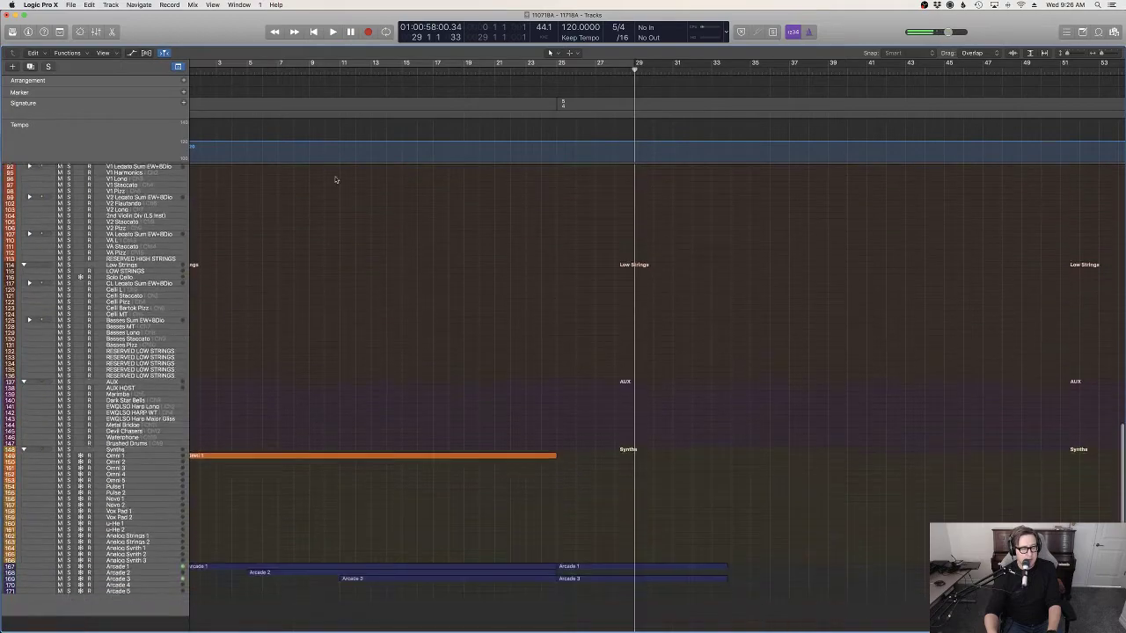
scroll(583, 554, "left", 2)
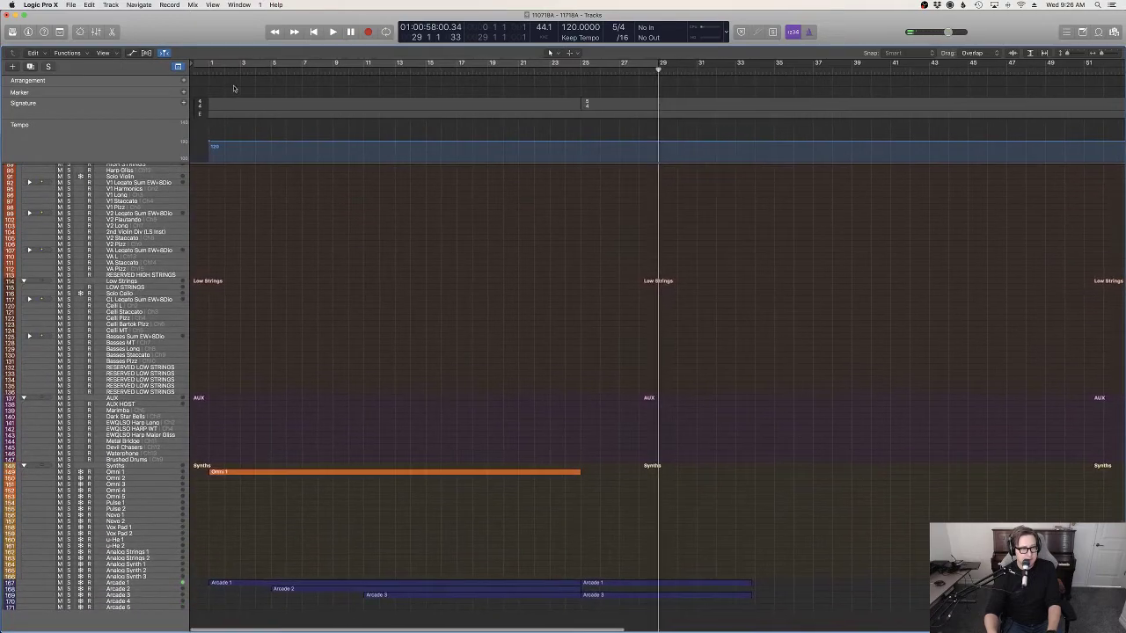
left_click(205, 71)
key("space")
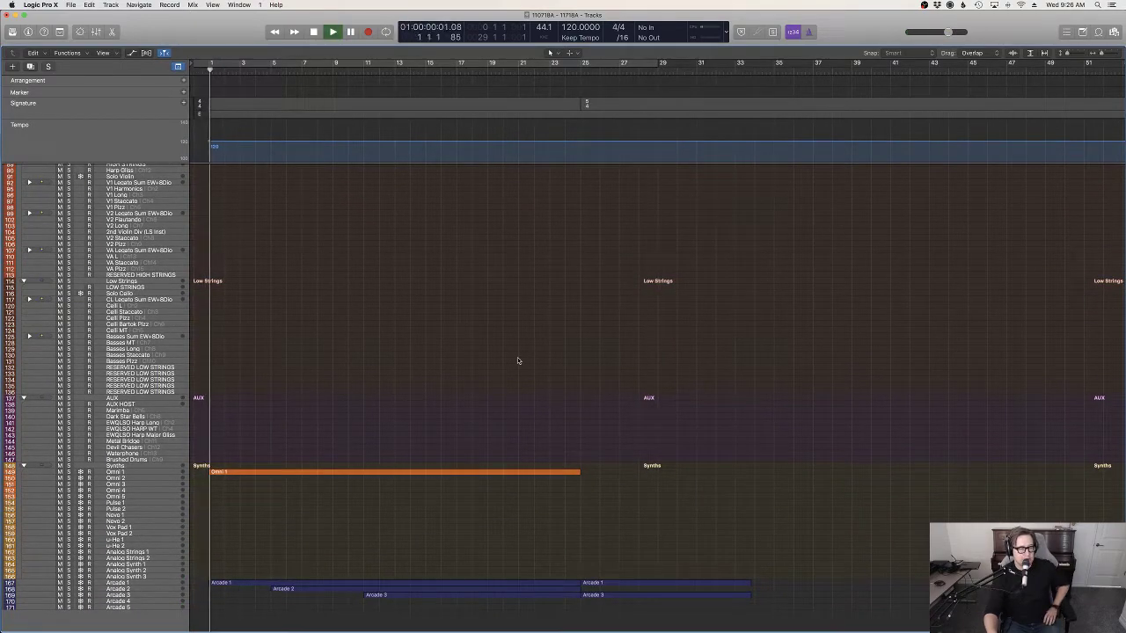
scroll(599, 370, "up", 1)
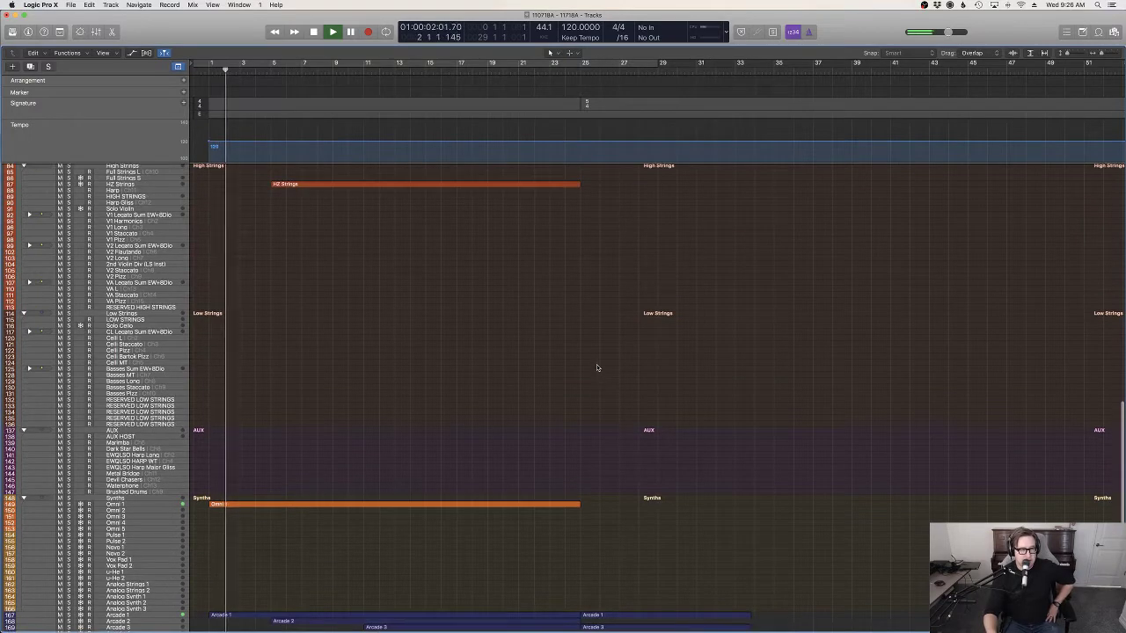
key("a")
scroll(611, 430, "down", 15)
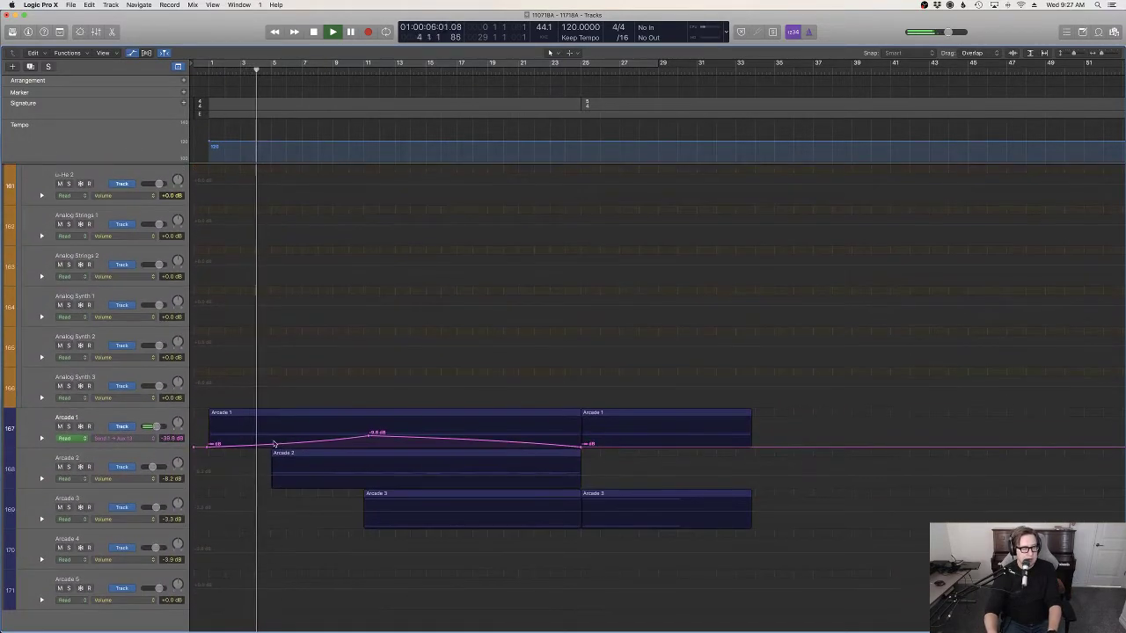
left_click(127, 438)
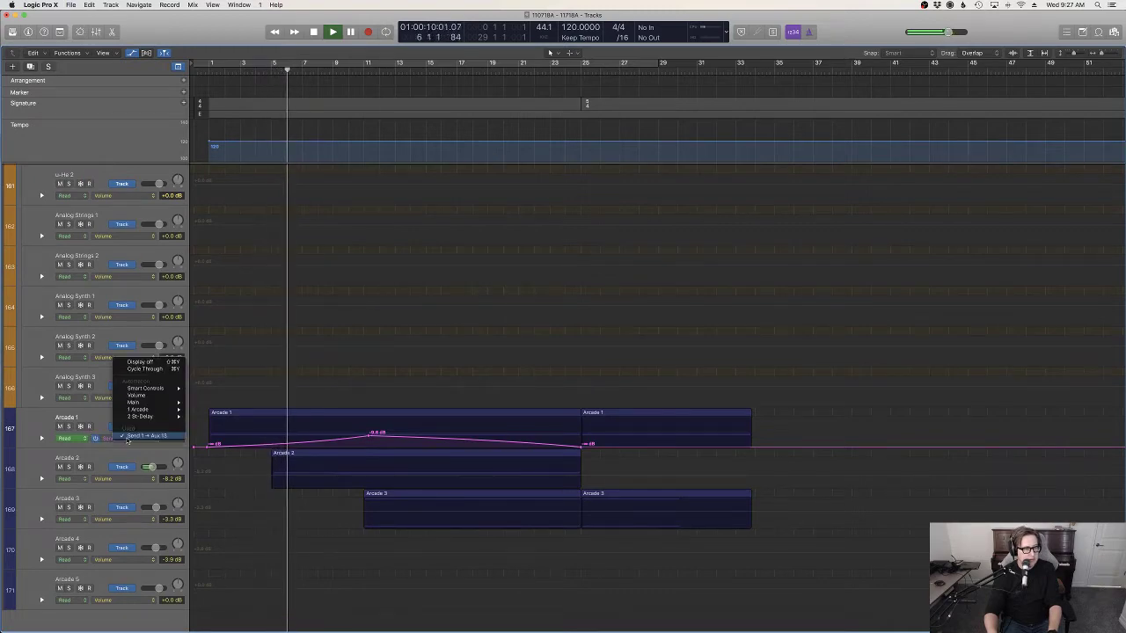
left_click(141, 395)
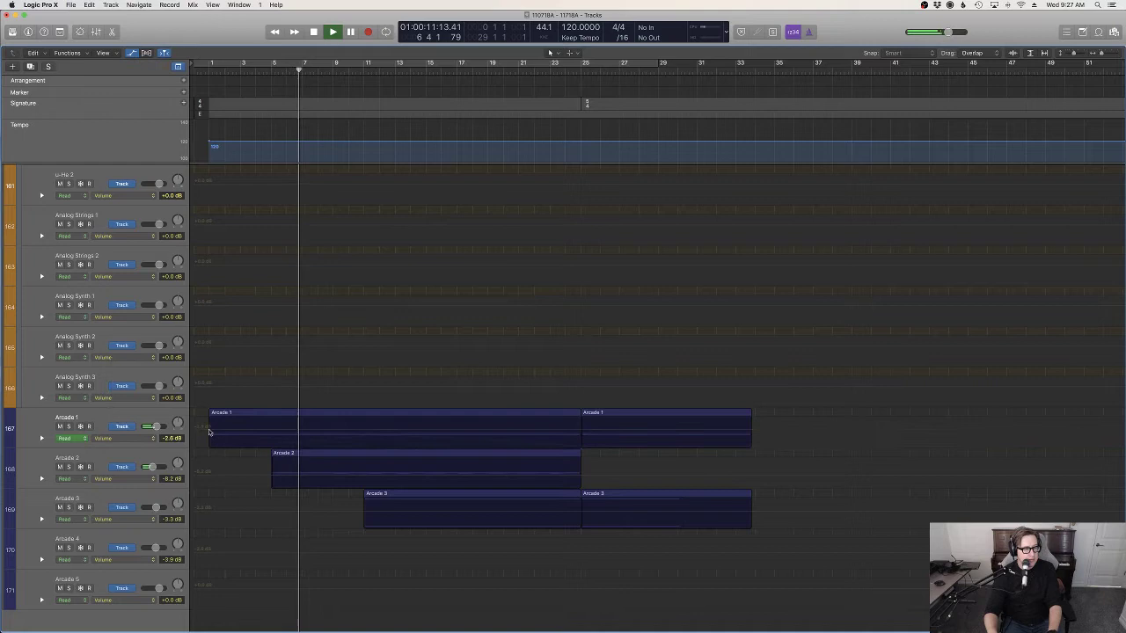
left_click(287, 435)
left_click_drag(287, 435, 285, 435)
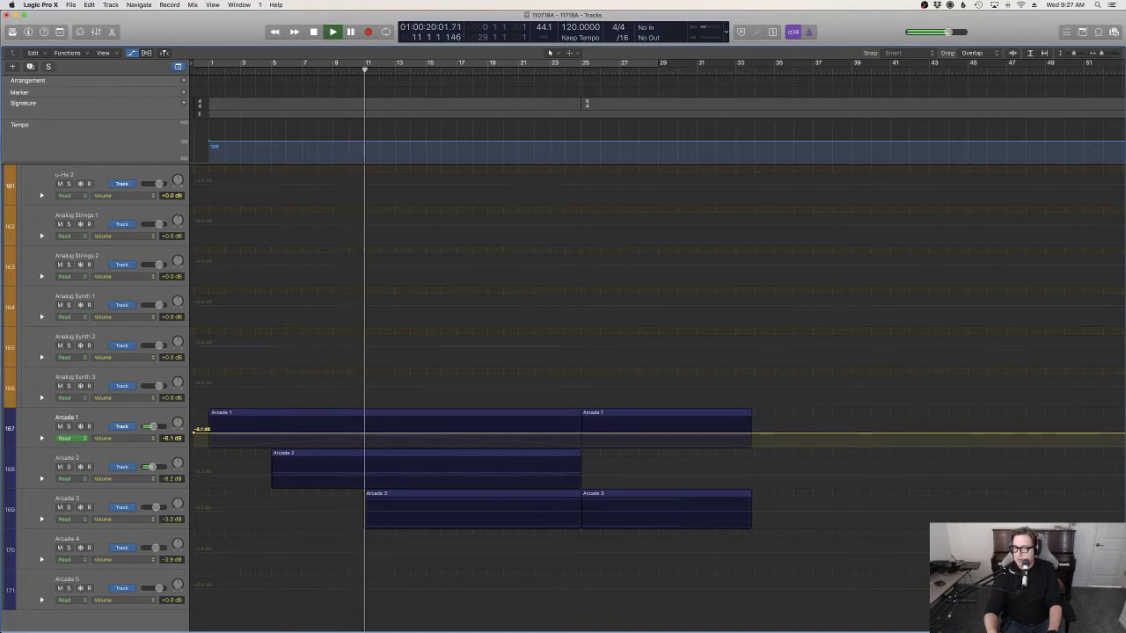
Step: Lower Arcade 2's volume automation to about -10 dB and add a volume point on Arcade 1 at bar 25
left_click_drag(579, 476, 582, 480)
left_click(582, 435)
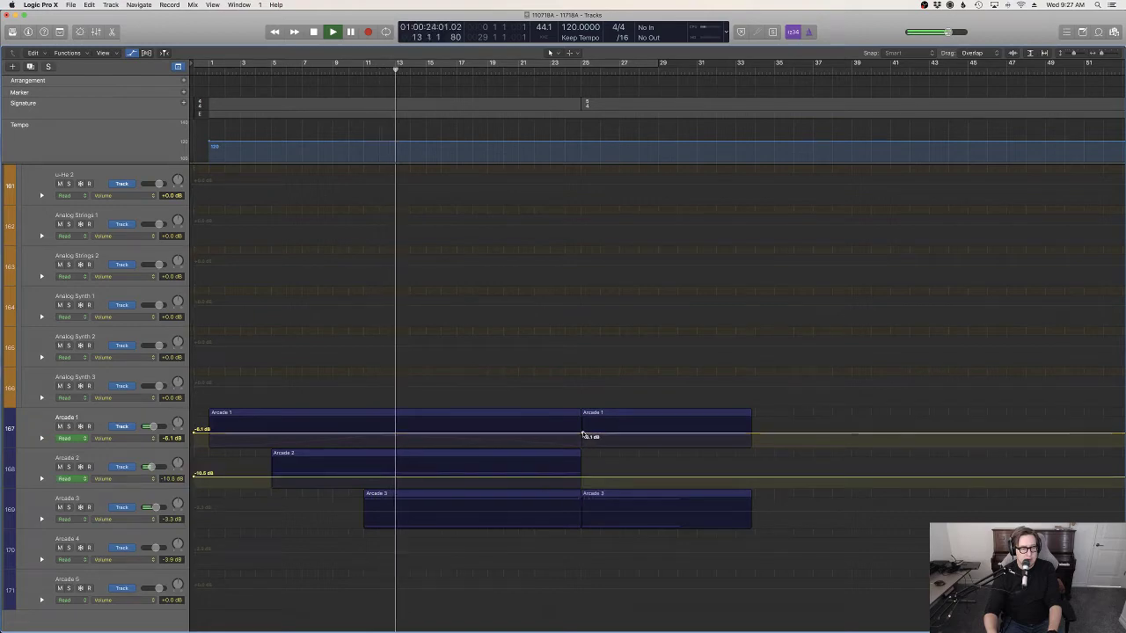
left_click_drag(583, 435, 582, 438)
key("a")
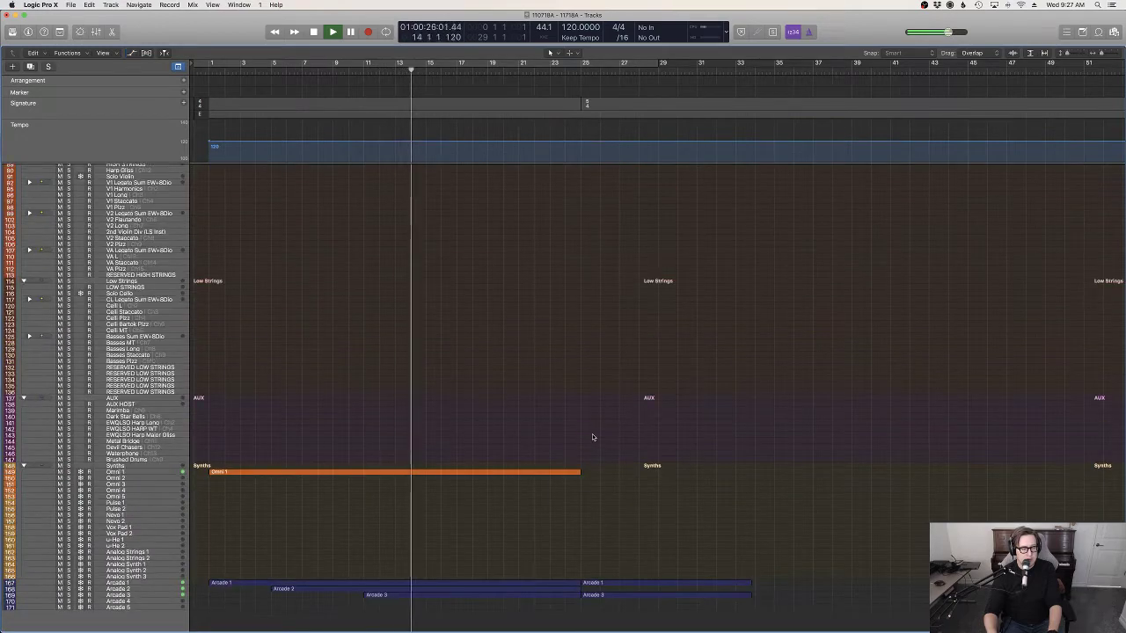
Step: Listen through the arrangement from about bar 14 to bar 29 while checking the string, piano and synth tracks
scroll(590, 438, "up", 10)
scroll(596, 438, "down", 2)
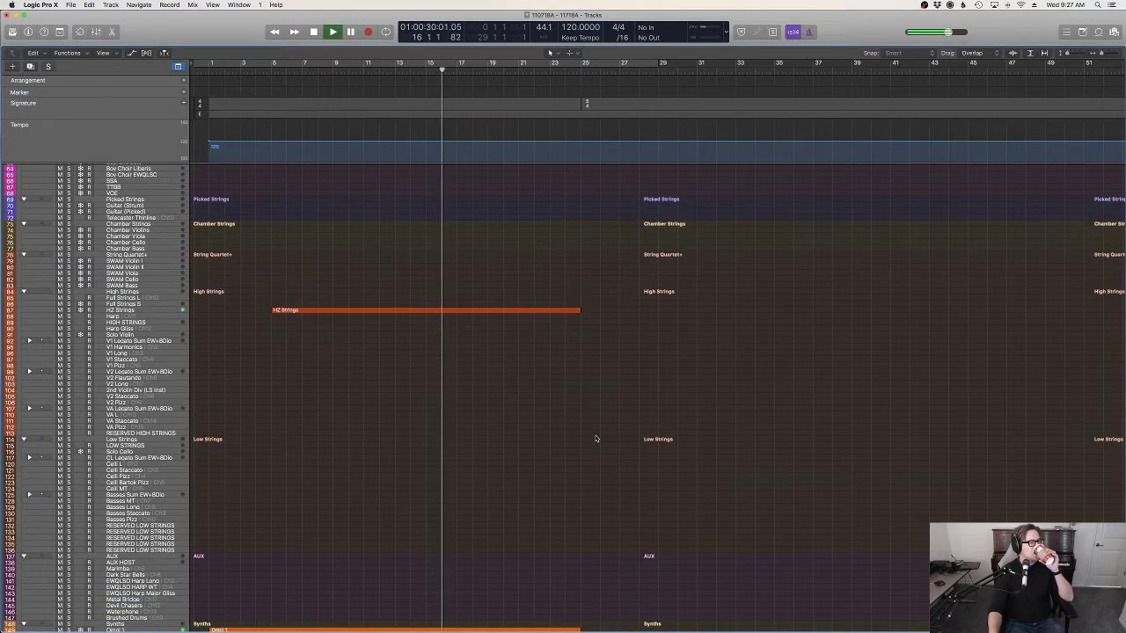
scroll(595, 438, "down", 4)
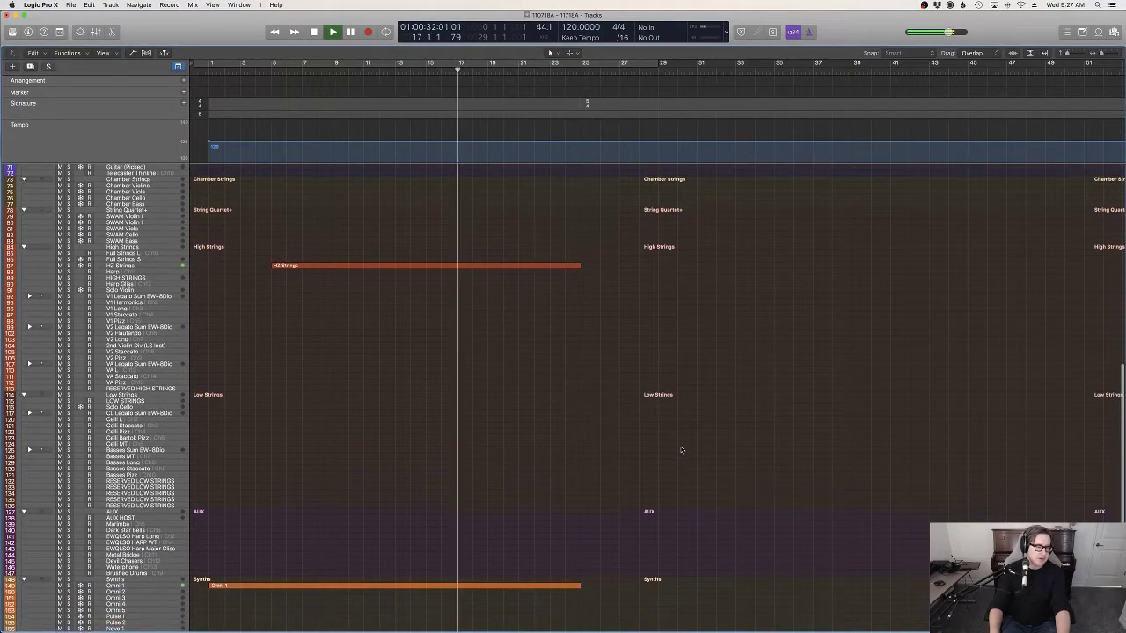
scroll(616, 445, "up", 10)
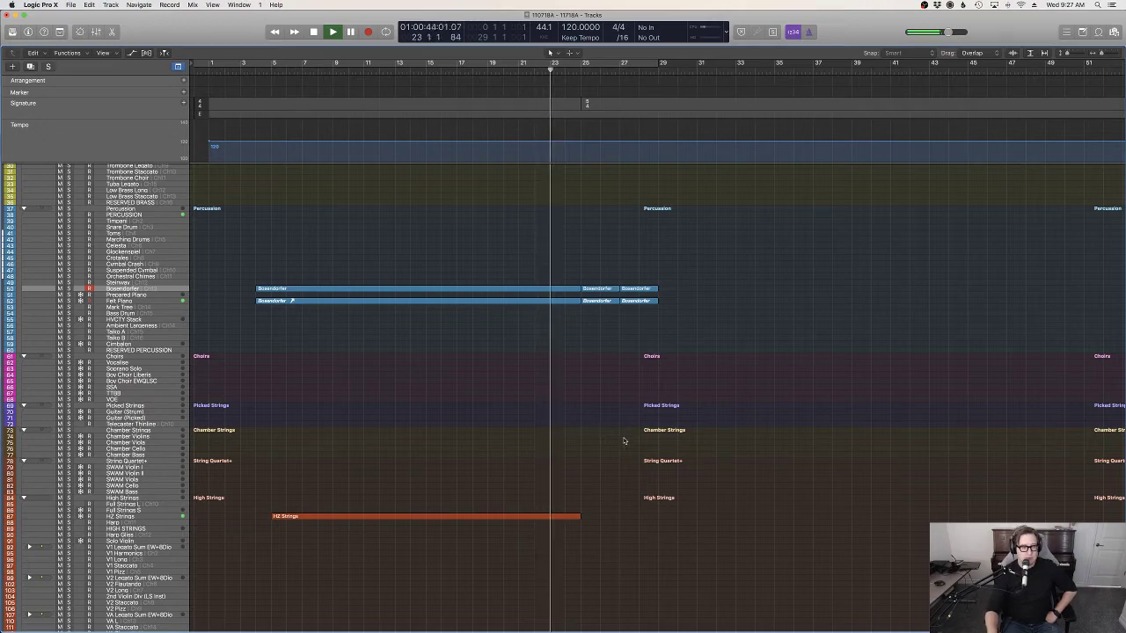
scroll(704, 431, "down", 10)
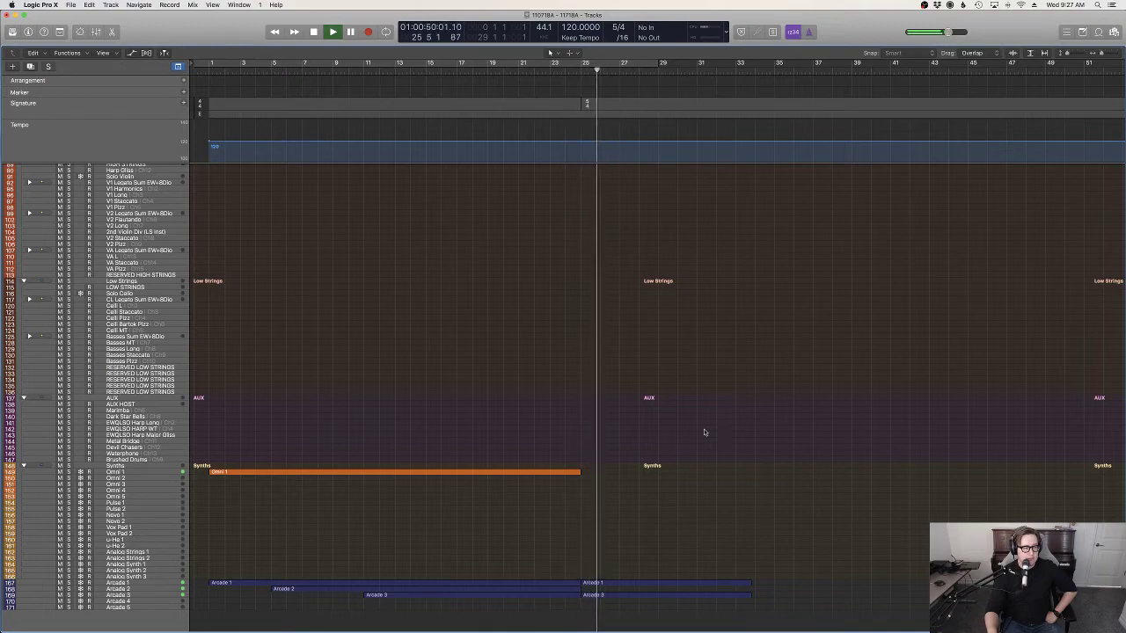
scroll(741, 421, "up", 9)
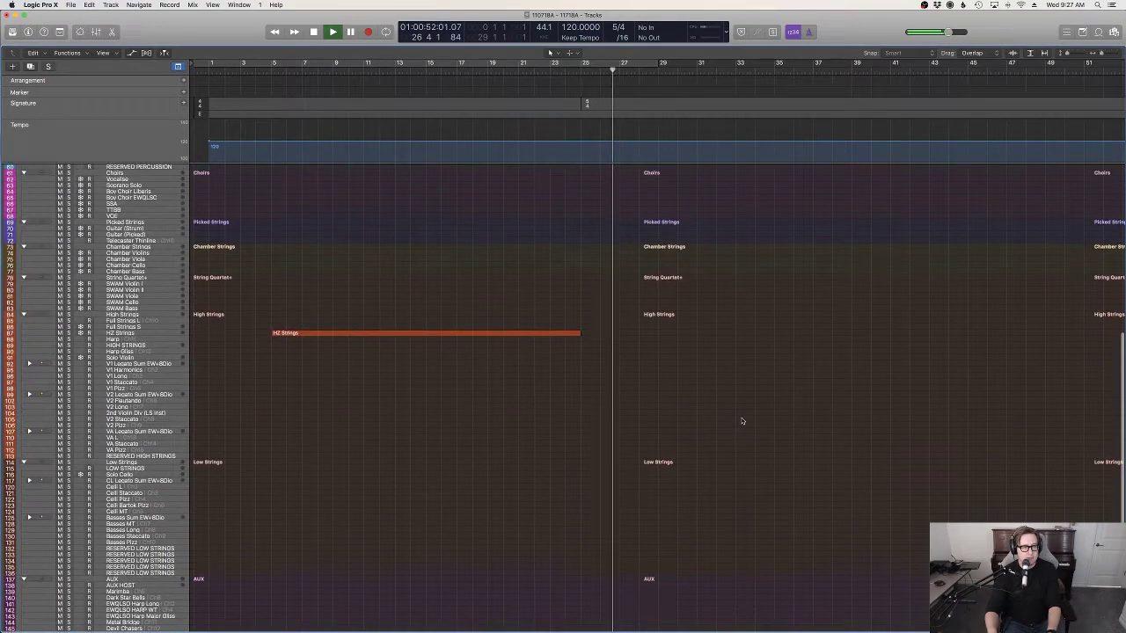
scroll(742, 422, "up", 1)
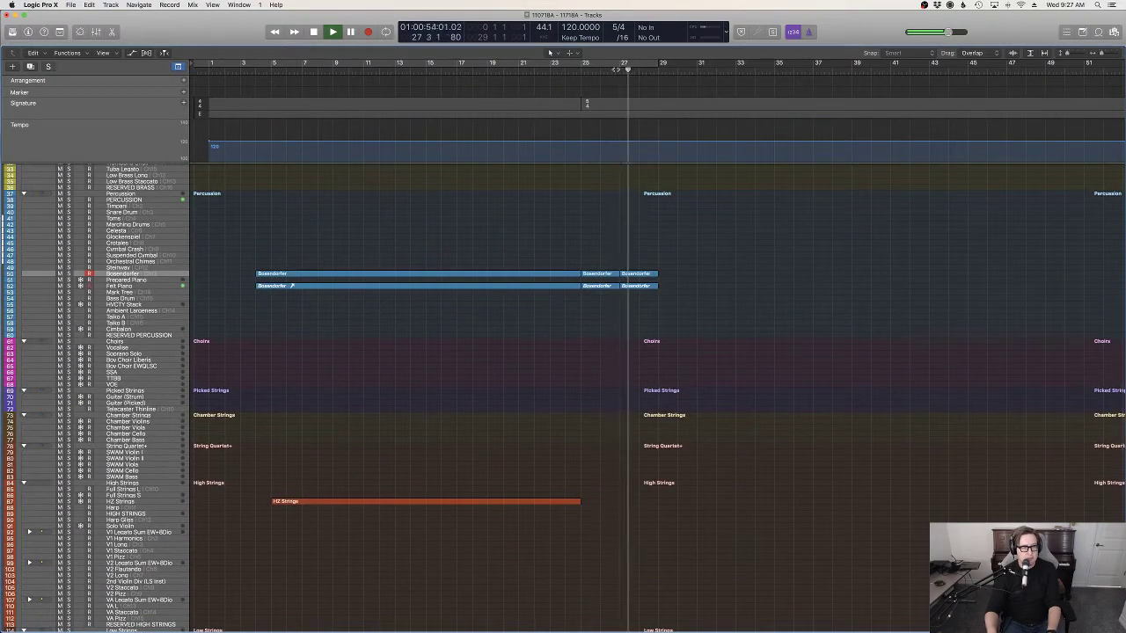
scroll(786, 213, "down", 1)
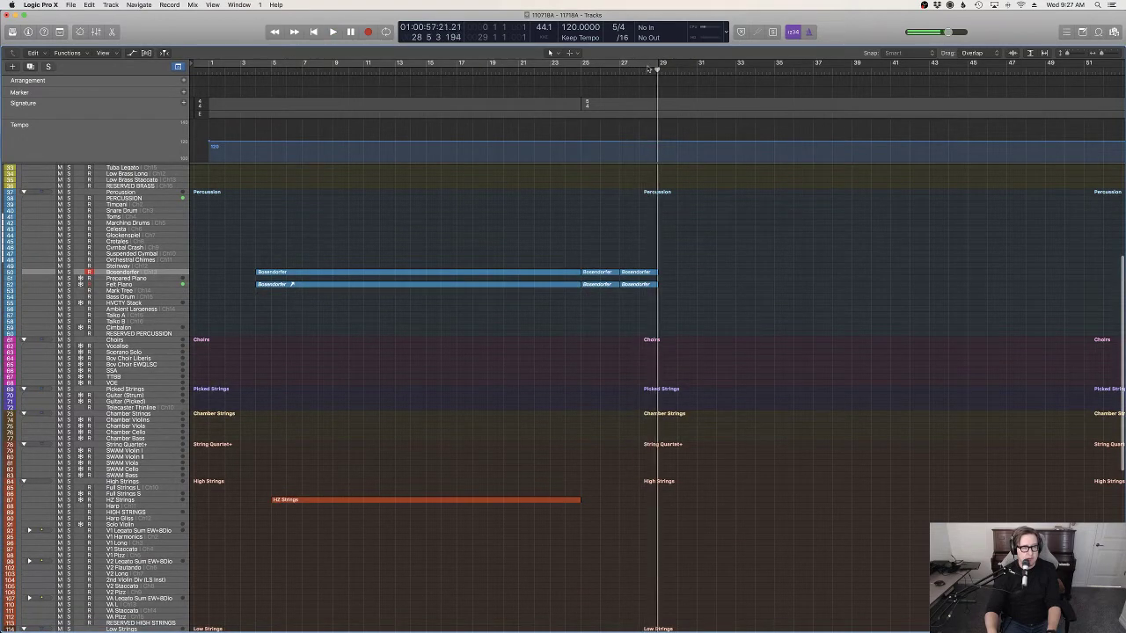
Step: Split the Arcade 1 and Arcade 3 regions at bar 29, splitting the notes that cross the cut
scroll(740, 378, "down", 10)
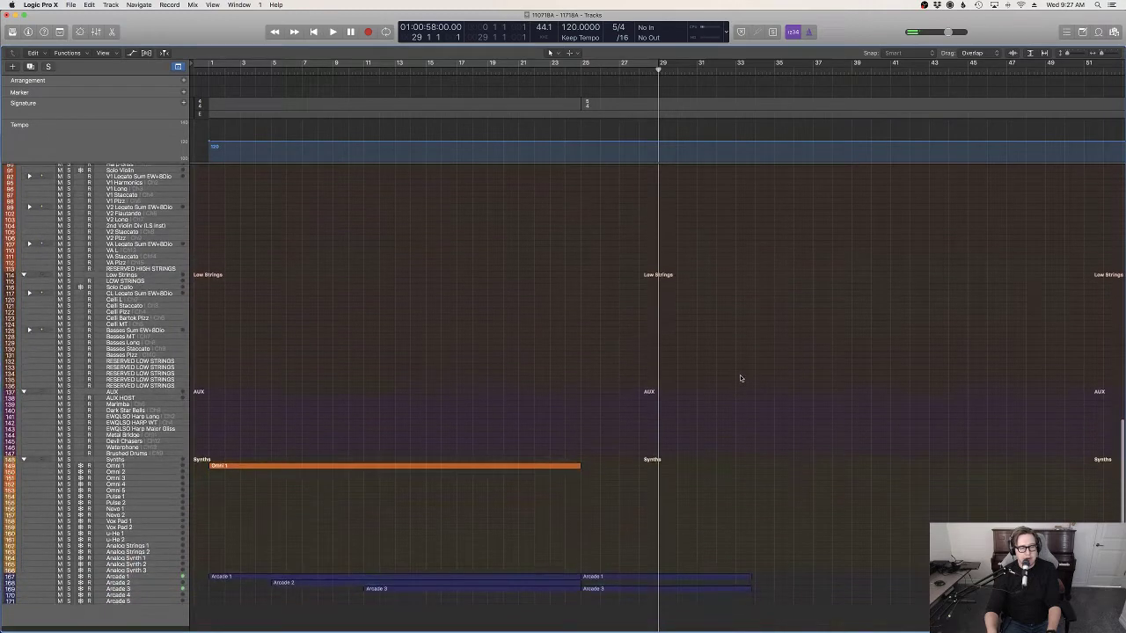
left_click_drag(730, 548, 712, 626)
key("super+t")
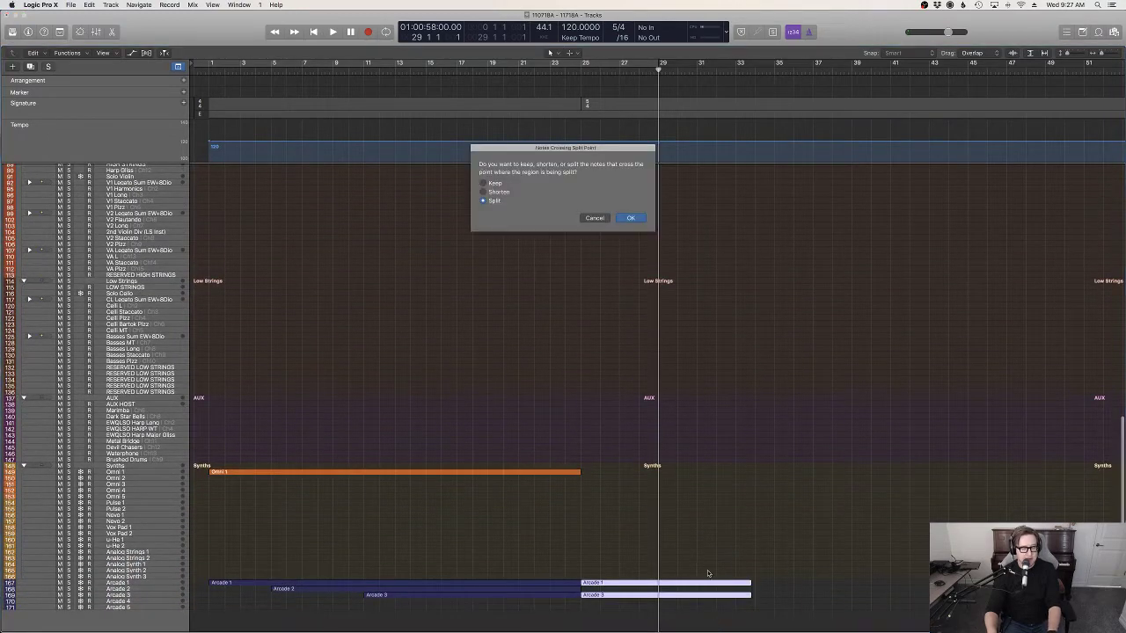
left_click(634, 218)
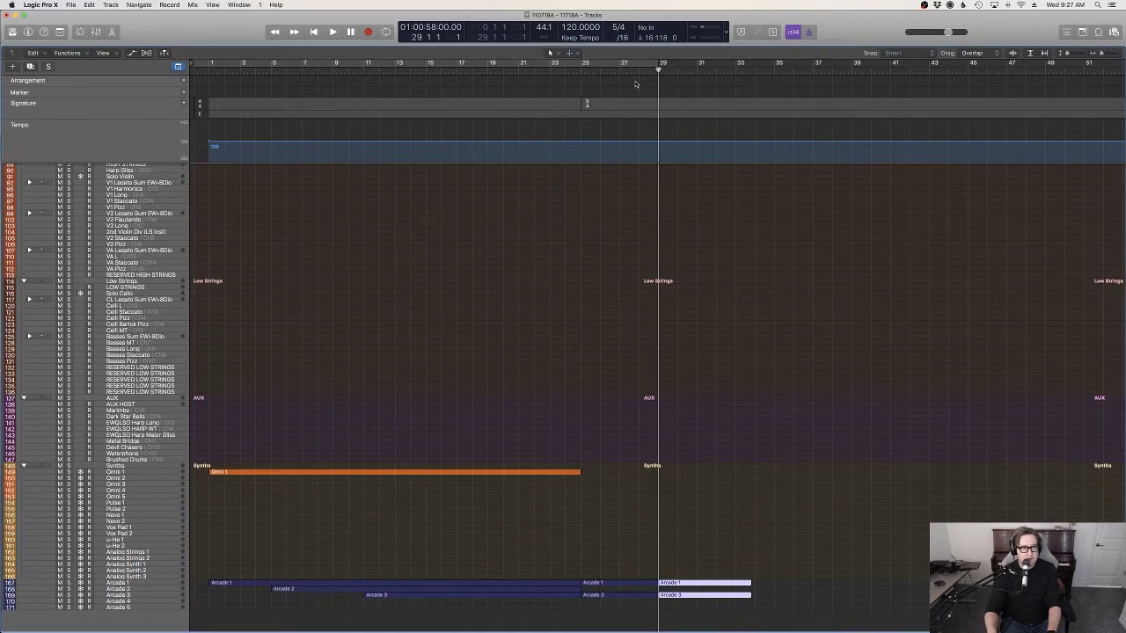
Step: Split the Arcade 1 and Arcade 3 regions that start at bar 25 at bar 27, splitting the crossing notes
left_click(620, 74)
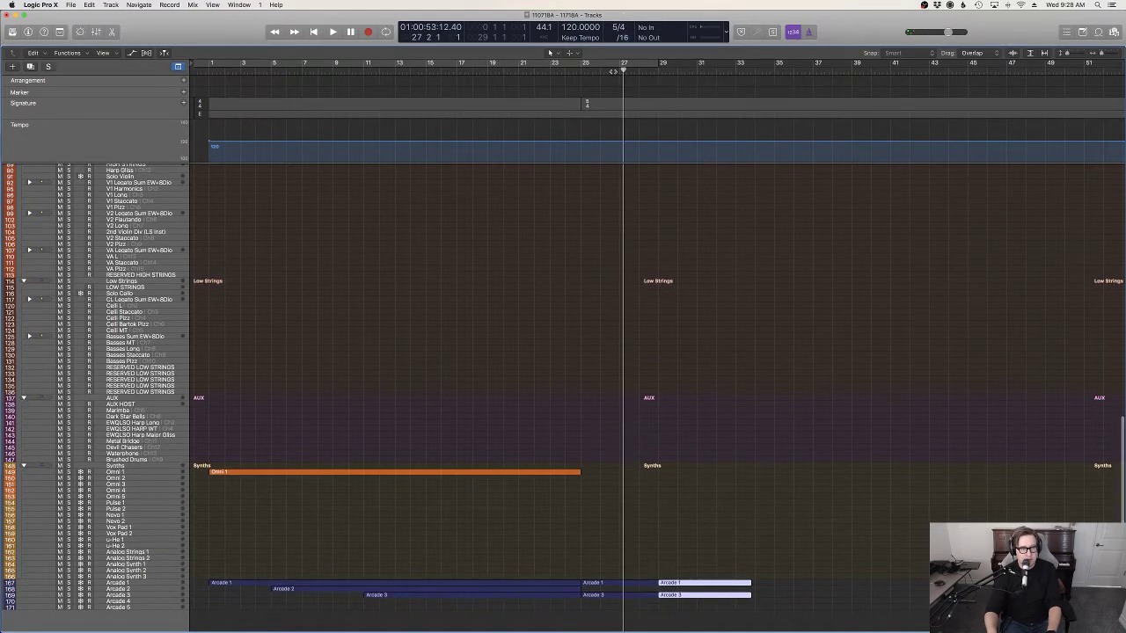
left_click(619, 71)
left_click_drag(645, 559, 631, 629)
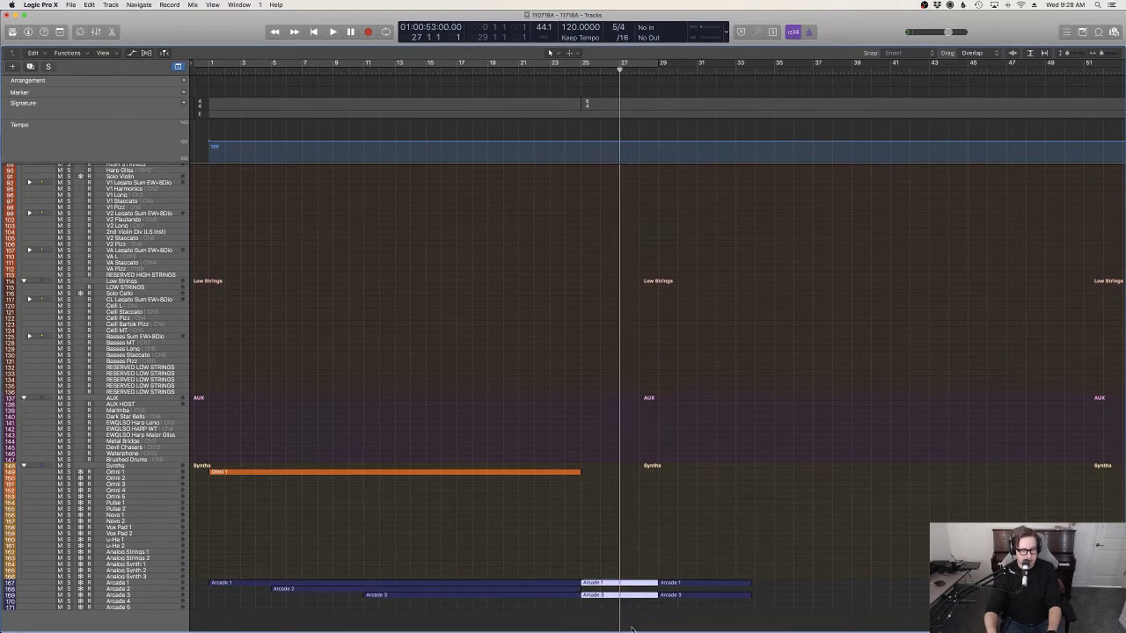
key("super+t")
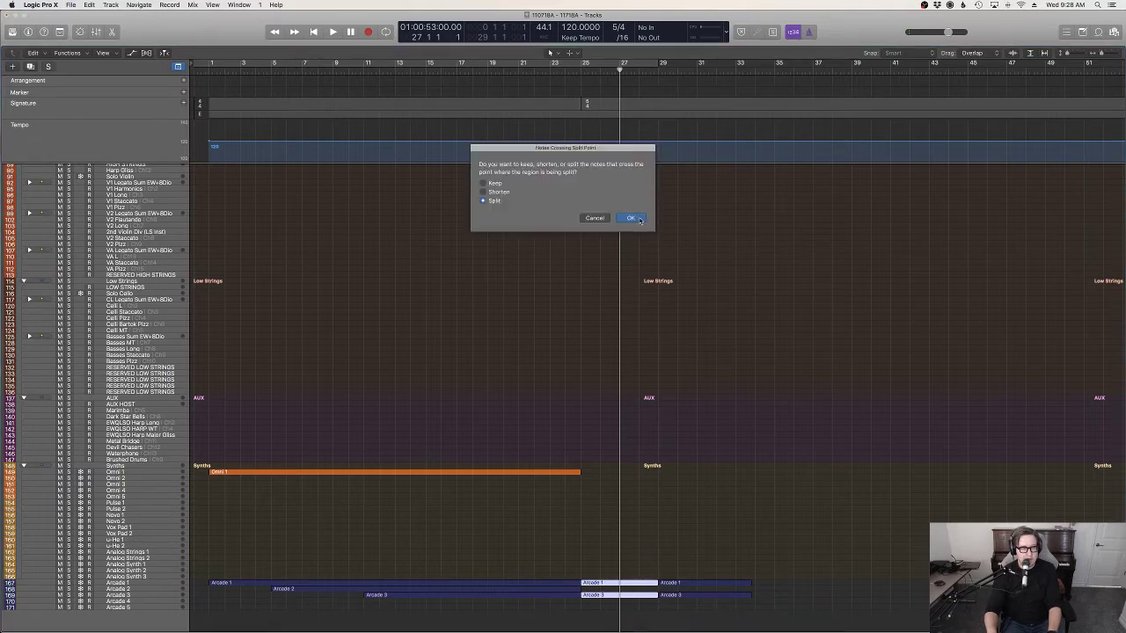
left_click(632, 218)
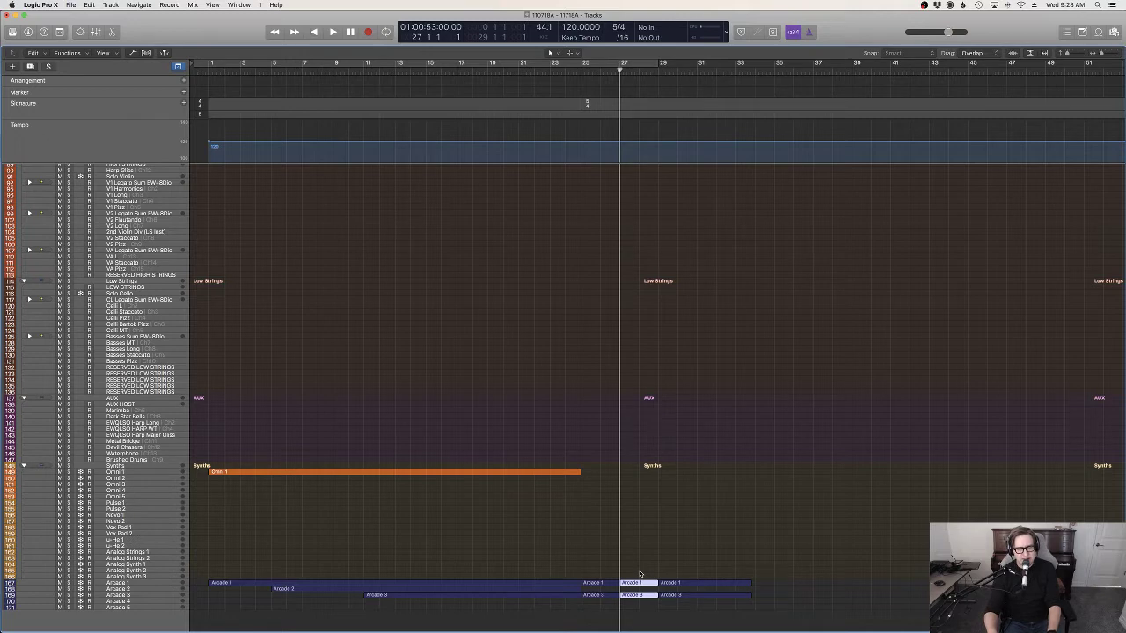
Step: Play the 5/4 section from around bar 25 with the split Arcade regions deselected
left_click(577, 70)
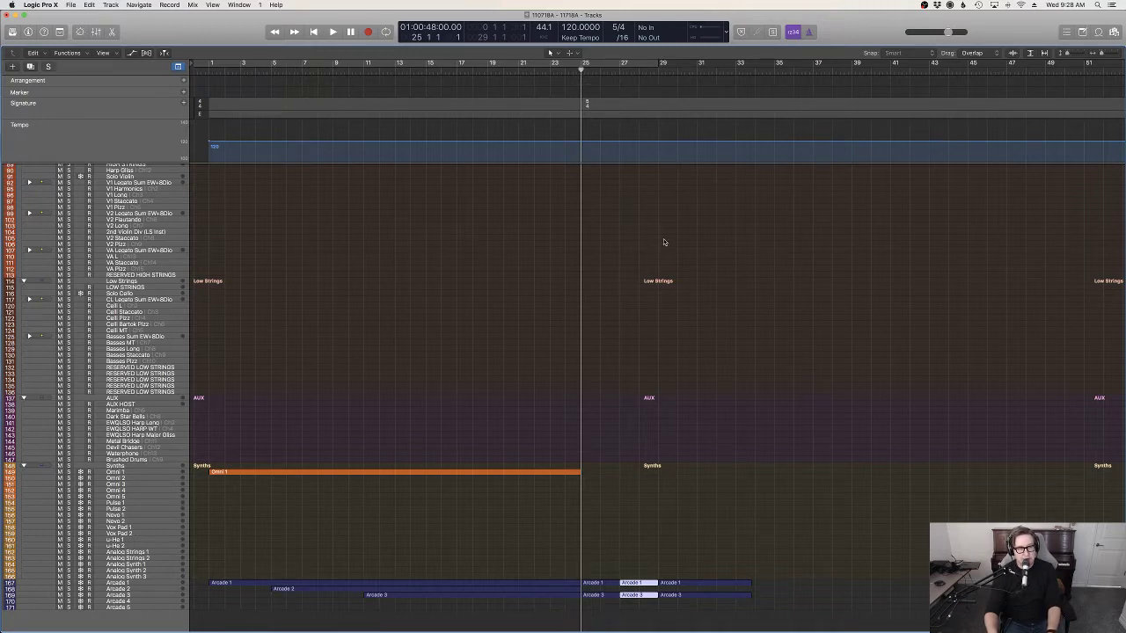
left_click(572, 75)
key("space")
left_click(717, 409)
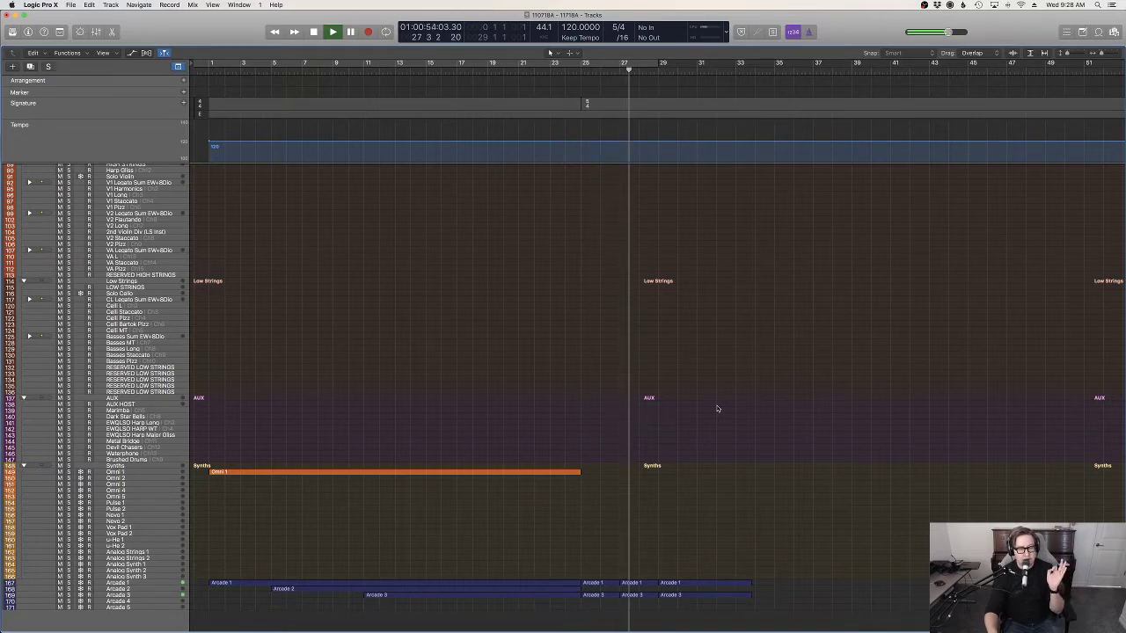
Step: Open the Arcade 1 region at bar 27 and lower its upper note to E2
left_click(647, 584)
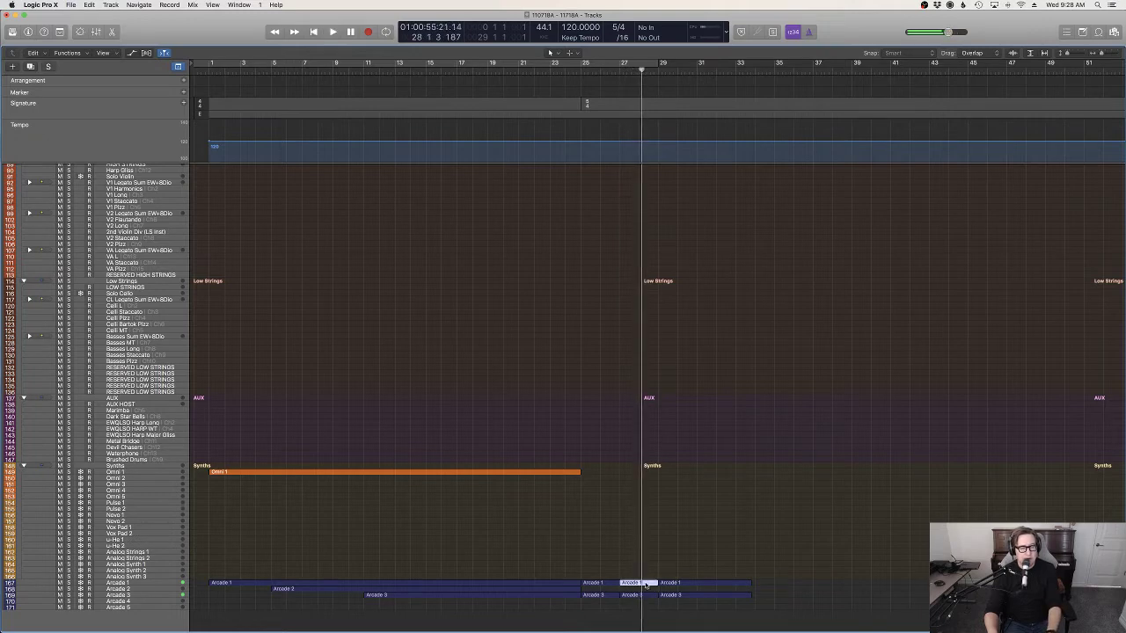
double_click(647, 584)
scroll(869, 506, "up", 3)
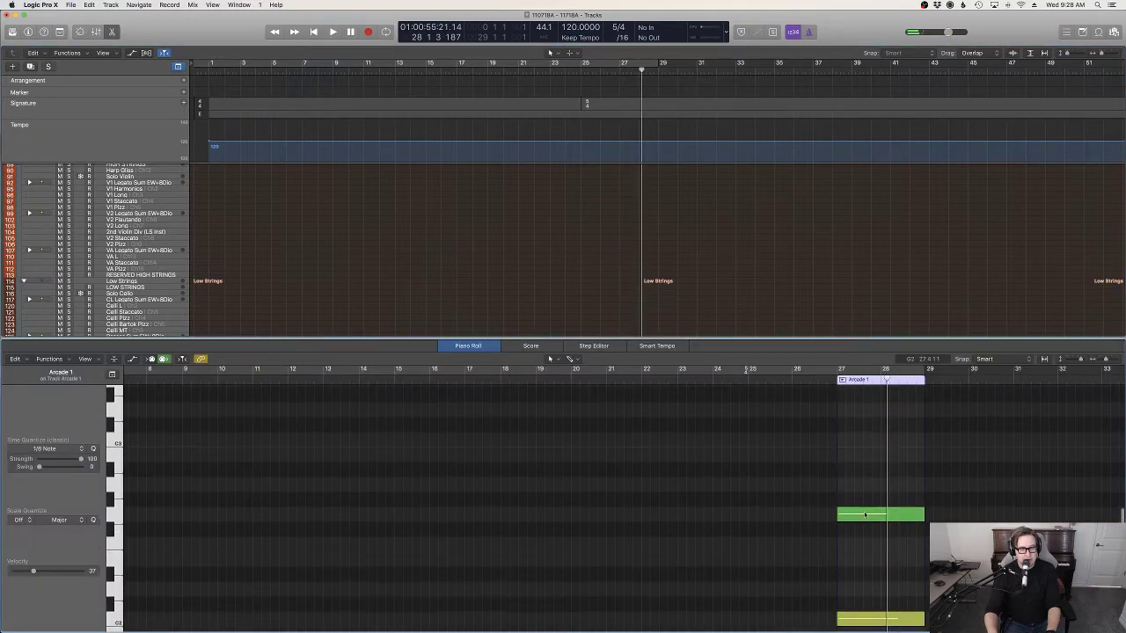
left_click_drag(865, 517, 866, 559)
scroll(817, 250, "down", 10)
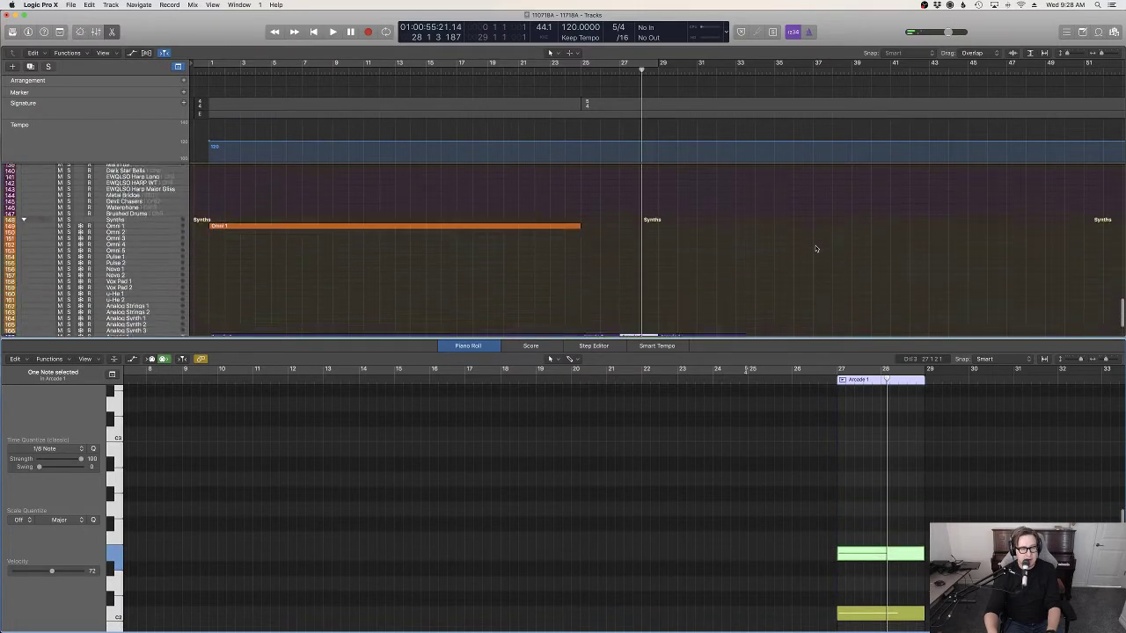
Step: Play the arrangement from about bar 24 into the 5/4 section with the Arcade 1 region deselected
left_click(574, 77)
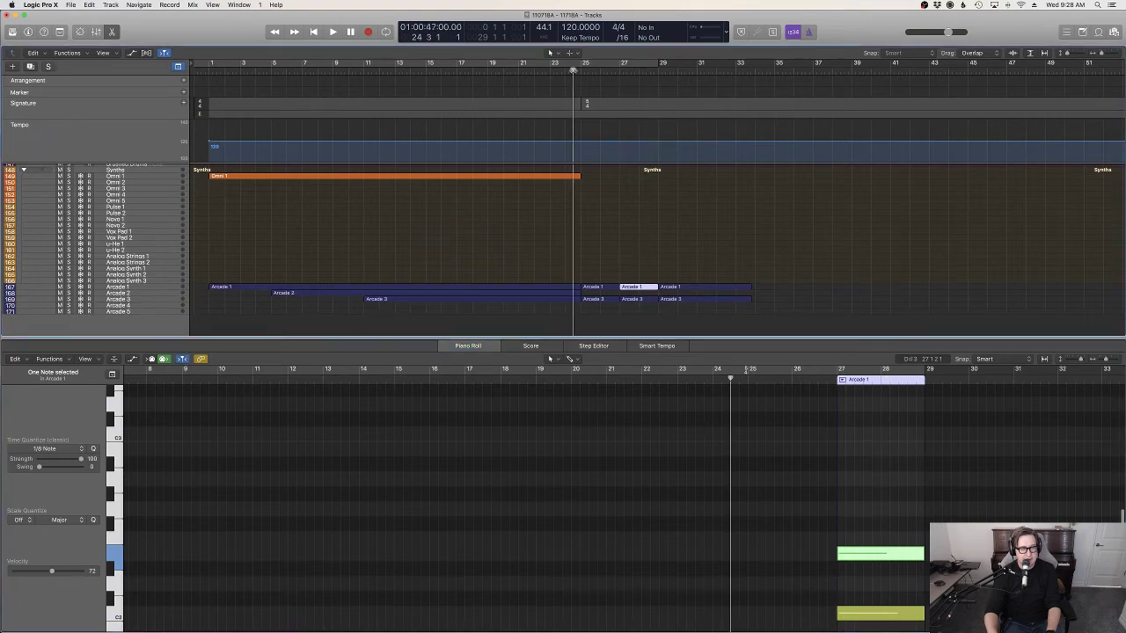
key("space")
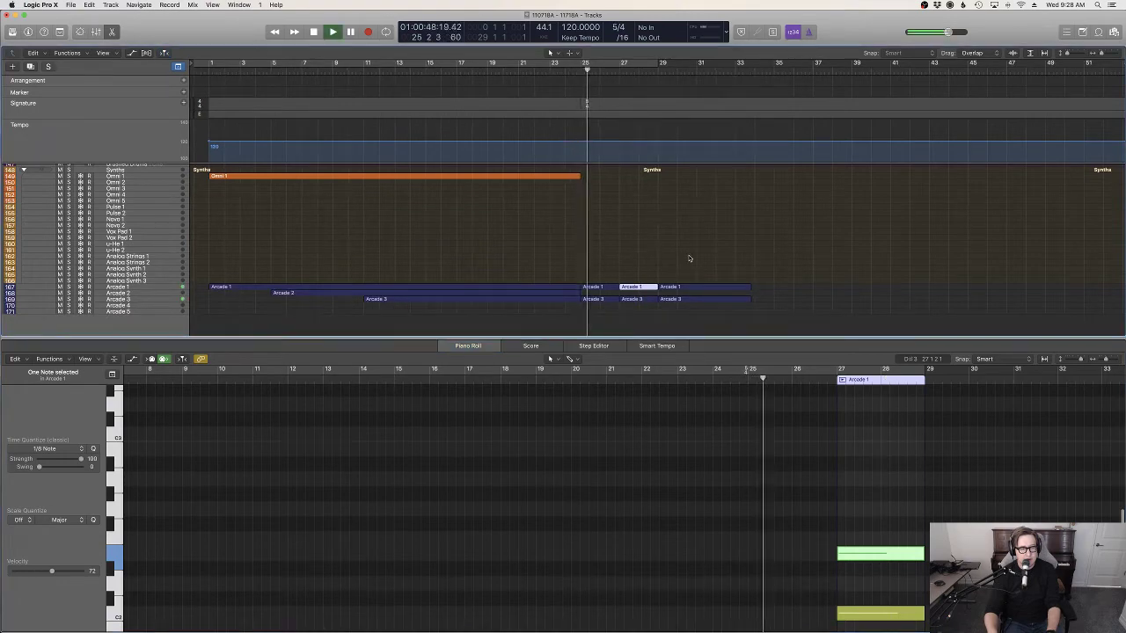
left_click(689, 258)
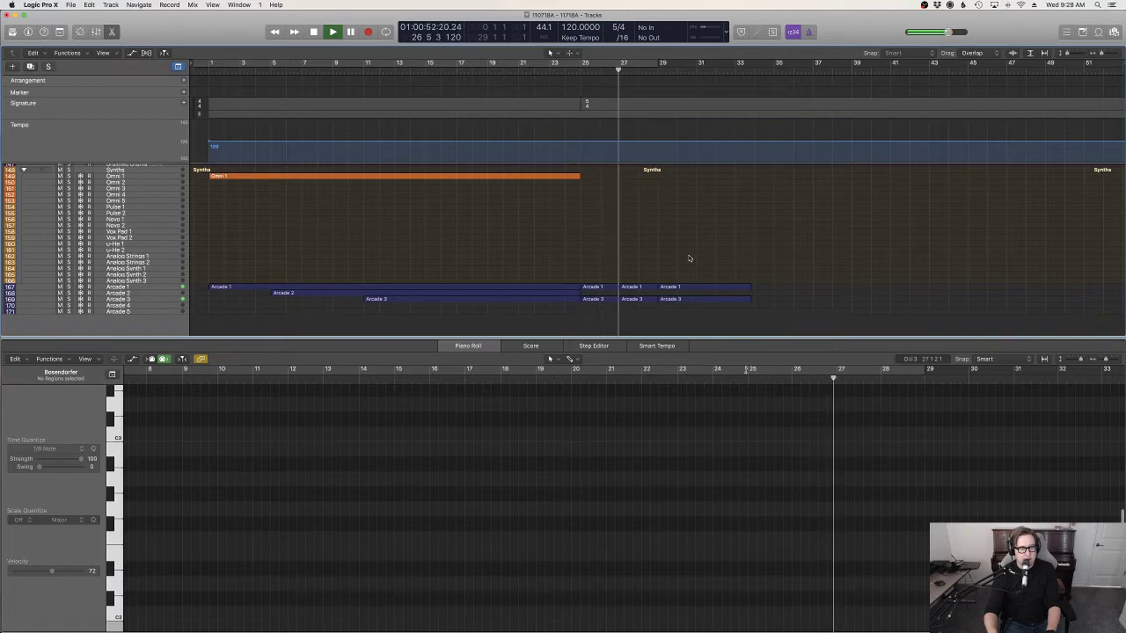
Step: Check the two notes in the bar 27 Arcade 1 region and audition the Arcade 3 track soloed
left_click(637, 287)
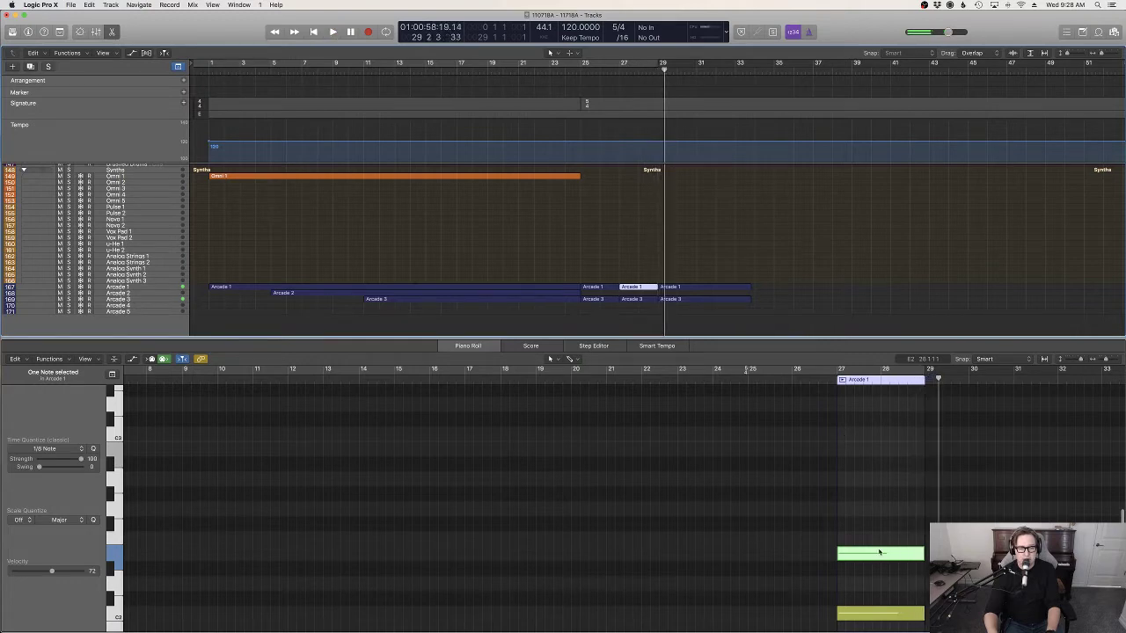
scroll(876, 546, "down", 5)
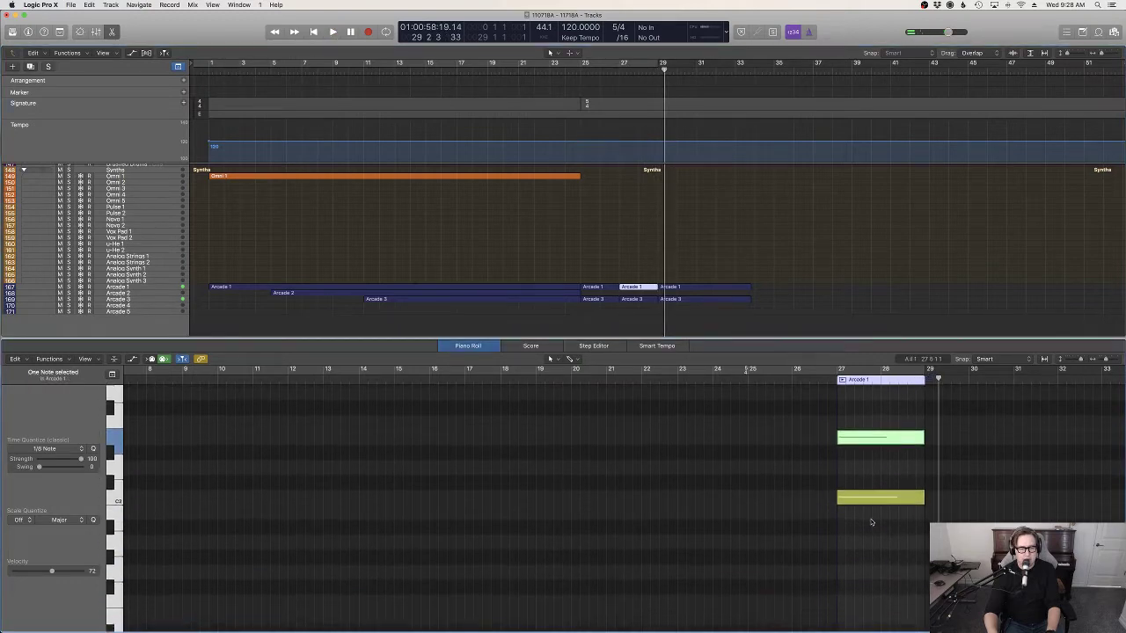
left_click(867, 494)
left_click_drag(877, 522, 871, 476)
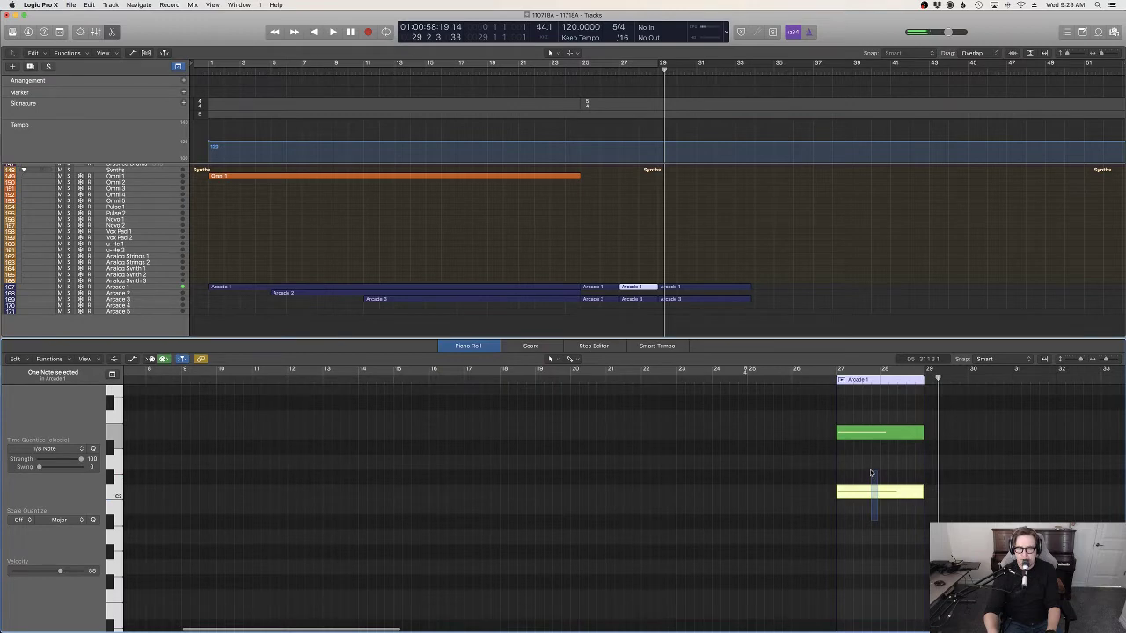
key("shift+space")
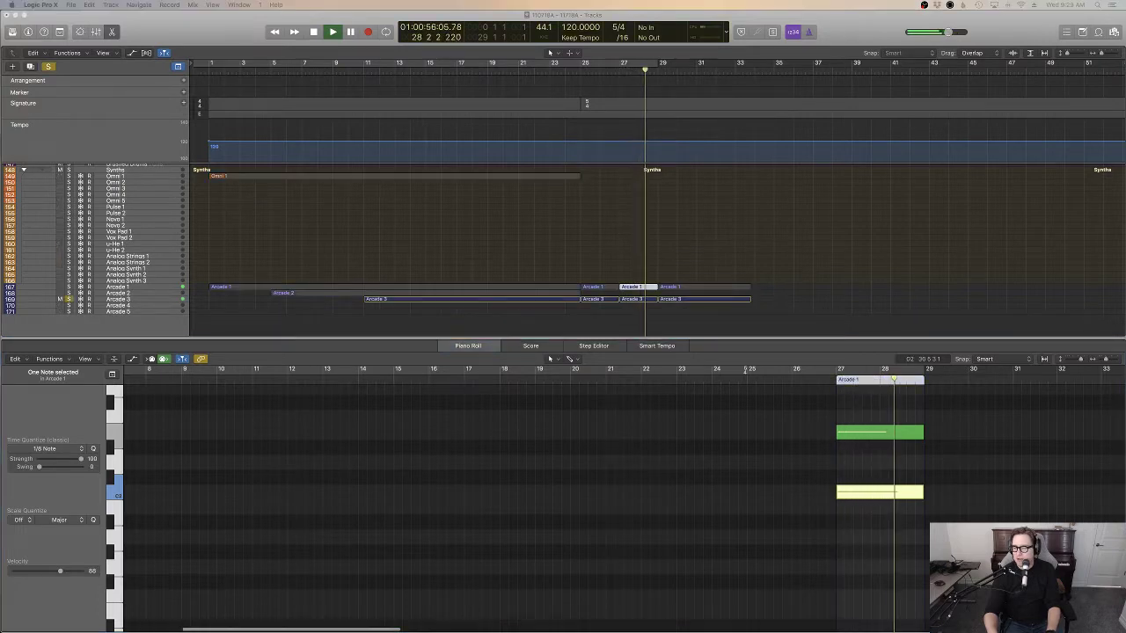
Step: Raise the note in the bar 27 Arcade 3 region to F2 and play it from just before bar 27
left_click(627, 300)
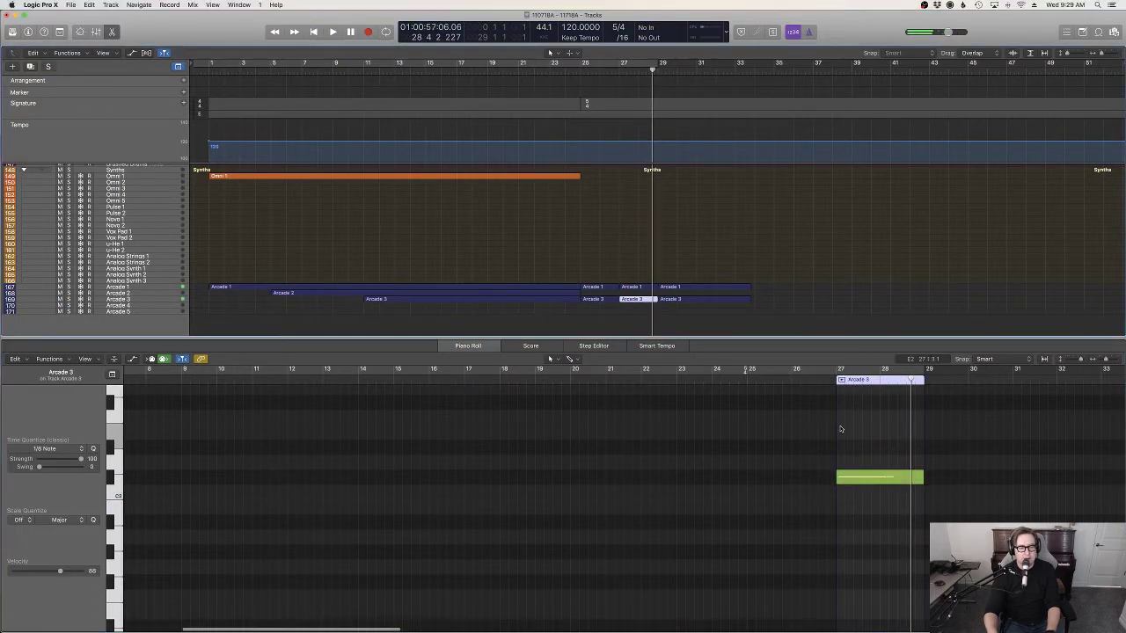
left_click_drag(883, 496, 876, 425)
left_click(874, 481)
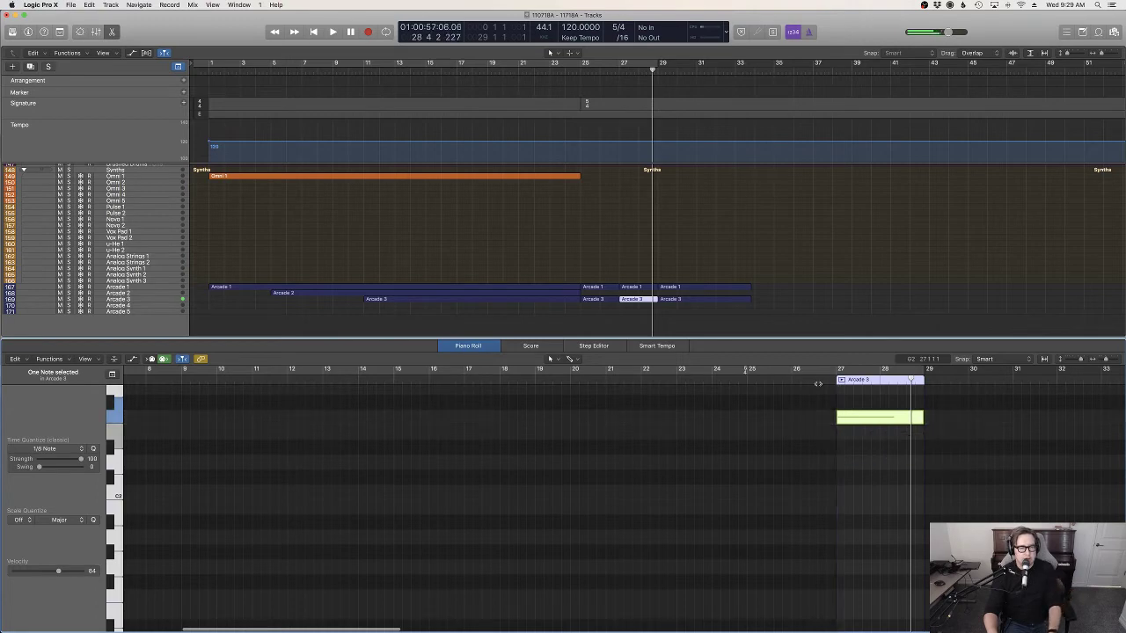
left_click(819, 382)
key("space")
scroll(887, 490, "up", 5)
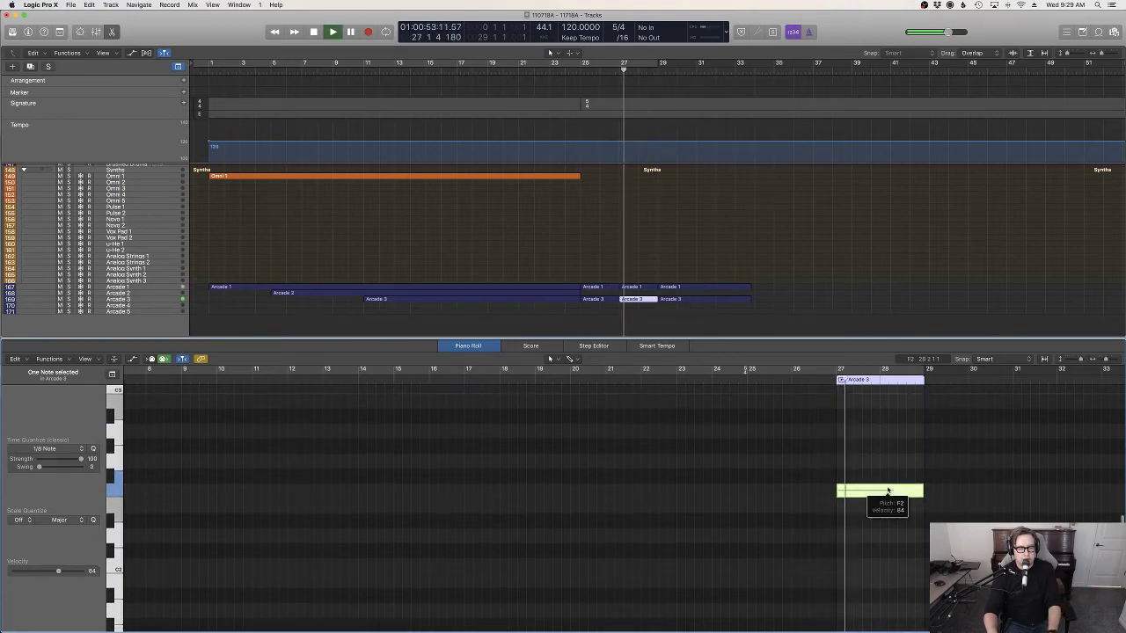
Step: Delete the Arcade 3 region at bar 27, play on from about bar 26 and close the piano roll
left_click(643, 301)
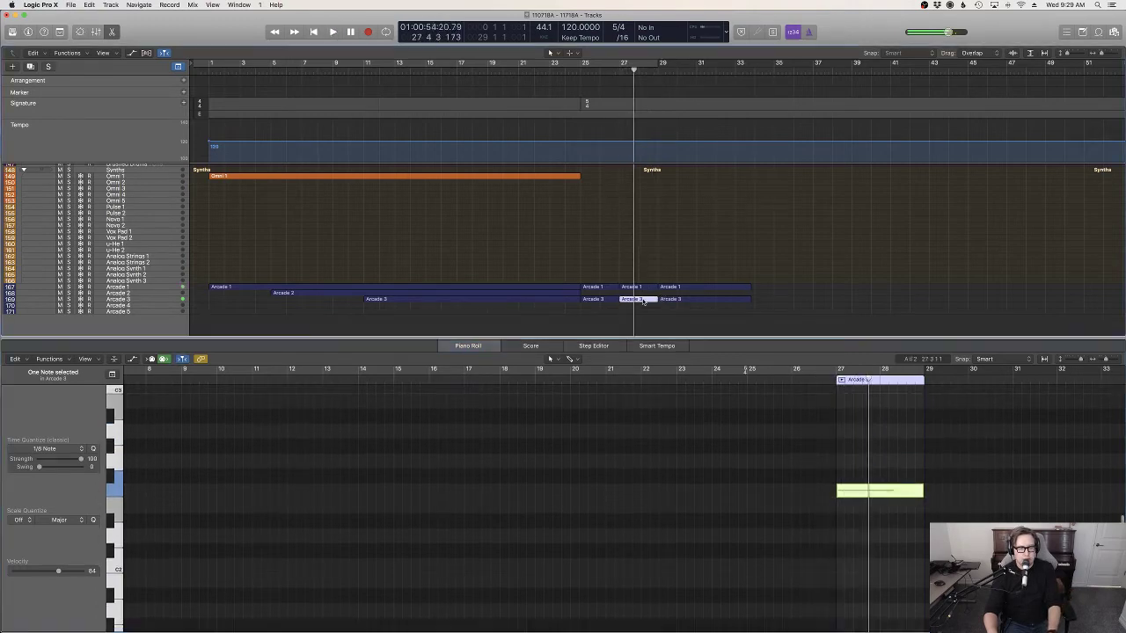
key("Delete")
double_click(613, 74)
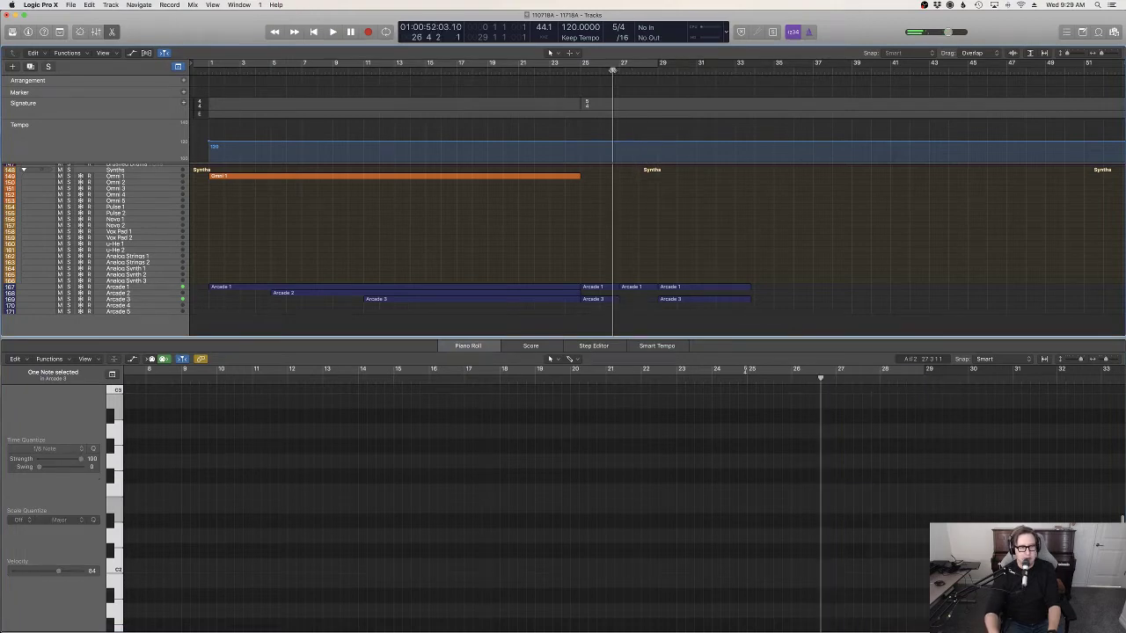
scroll(659, 315, "up", 2)
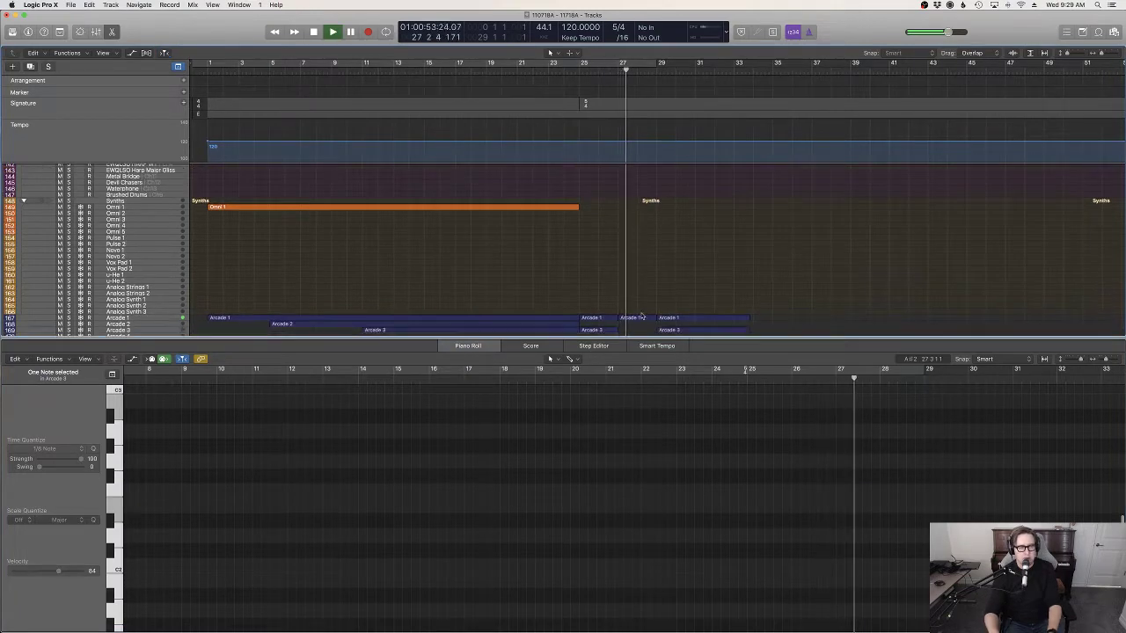
key("e")
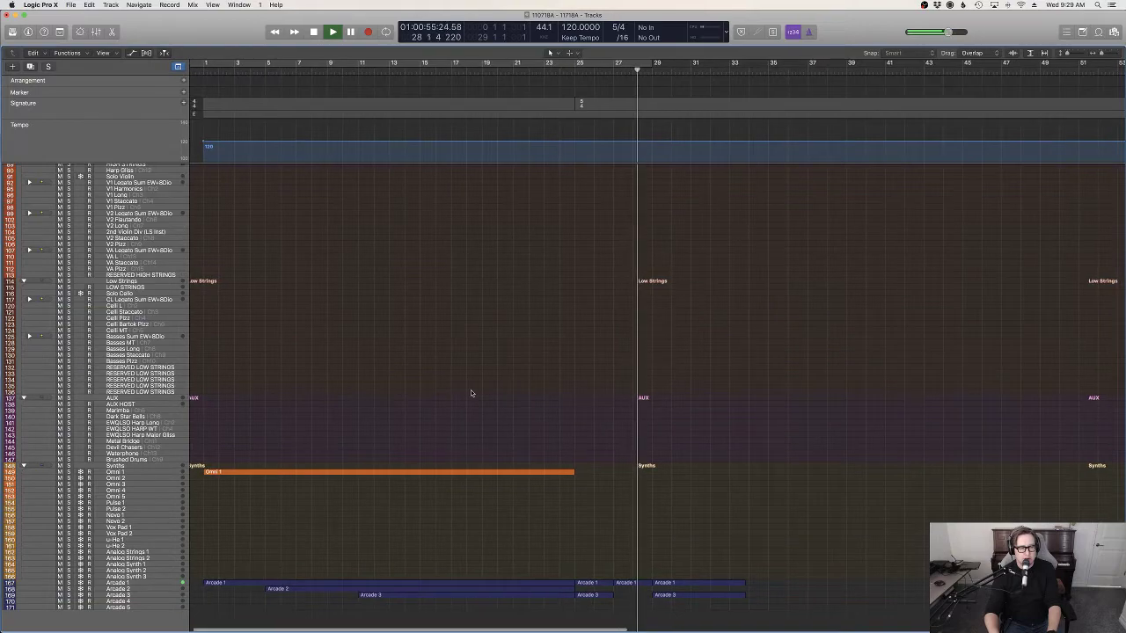
scroll(599, 416, "up", 5)
scroll(613, 416, "up", 3)
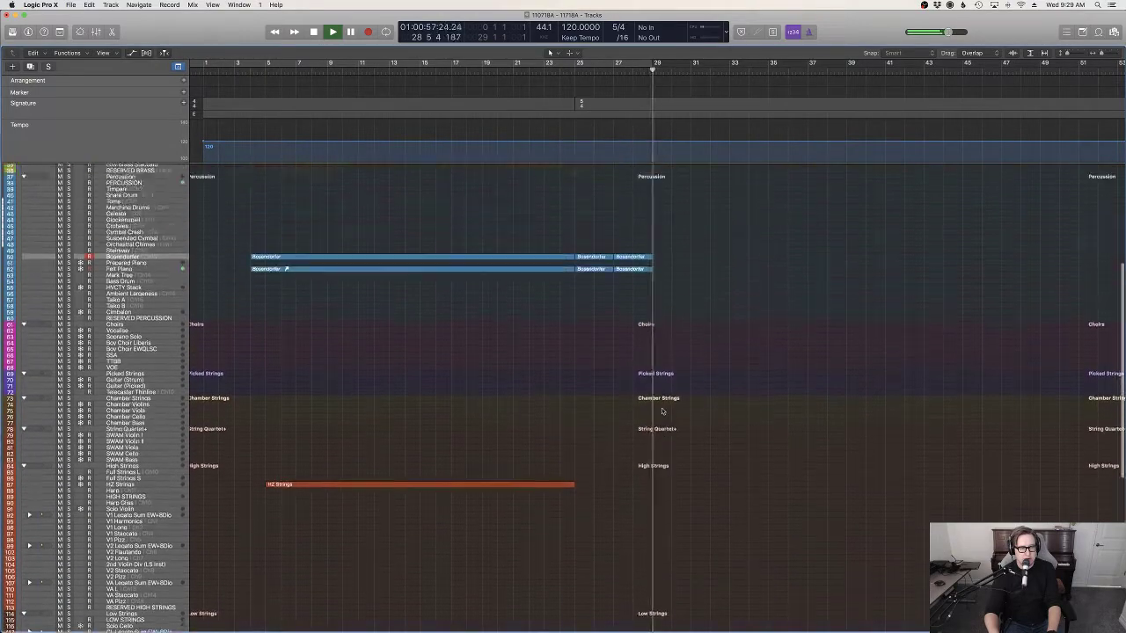
scroll(687, 475, "down", 8)
key("space")
Step: Delete the Arcade 1 and Arcade 3 regions that start at bar 29
left_click_drag(724, 539, 720, 627)
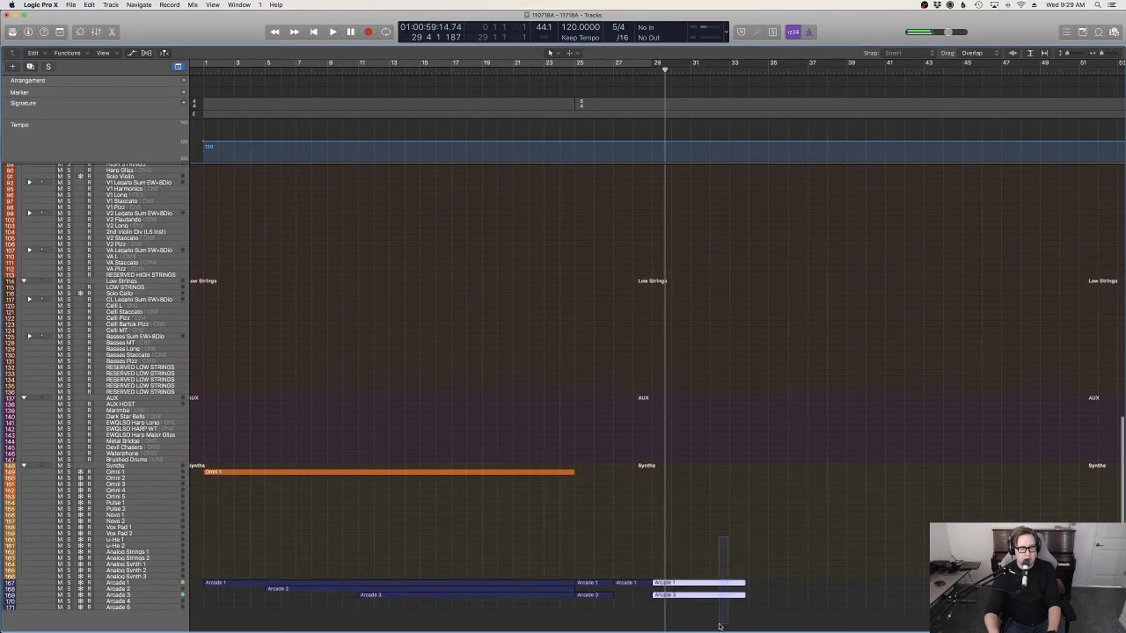
key("Delete")
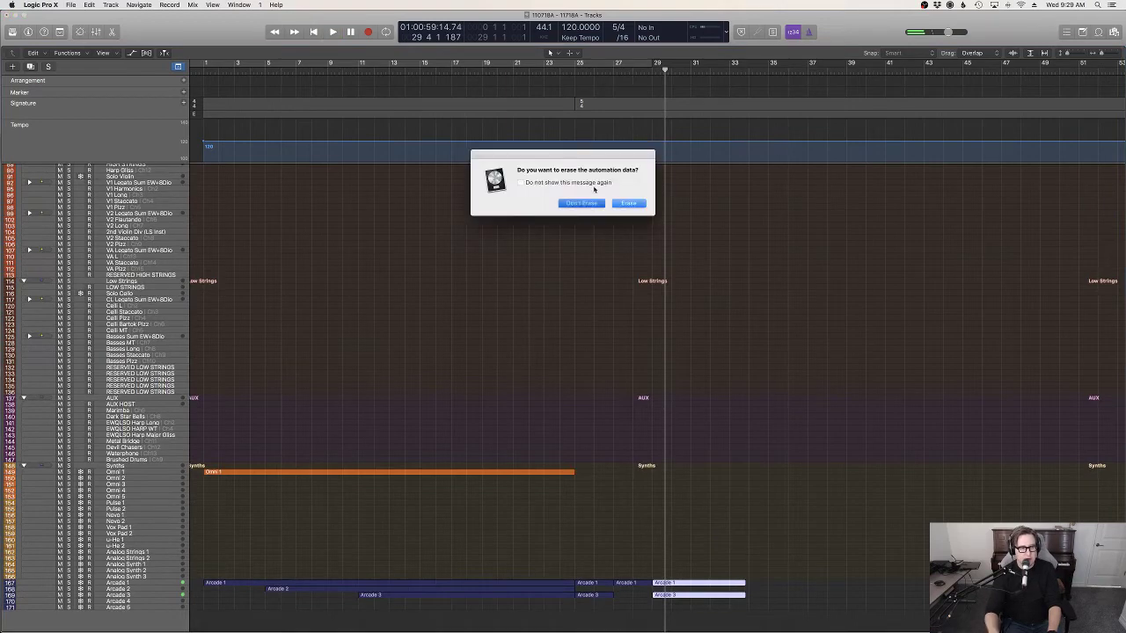
key("Return")
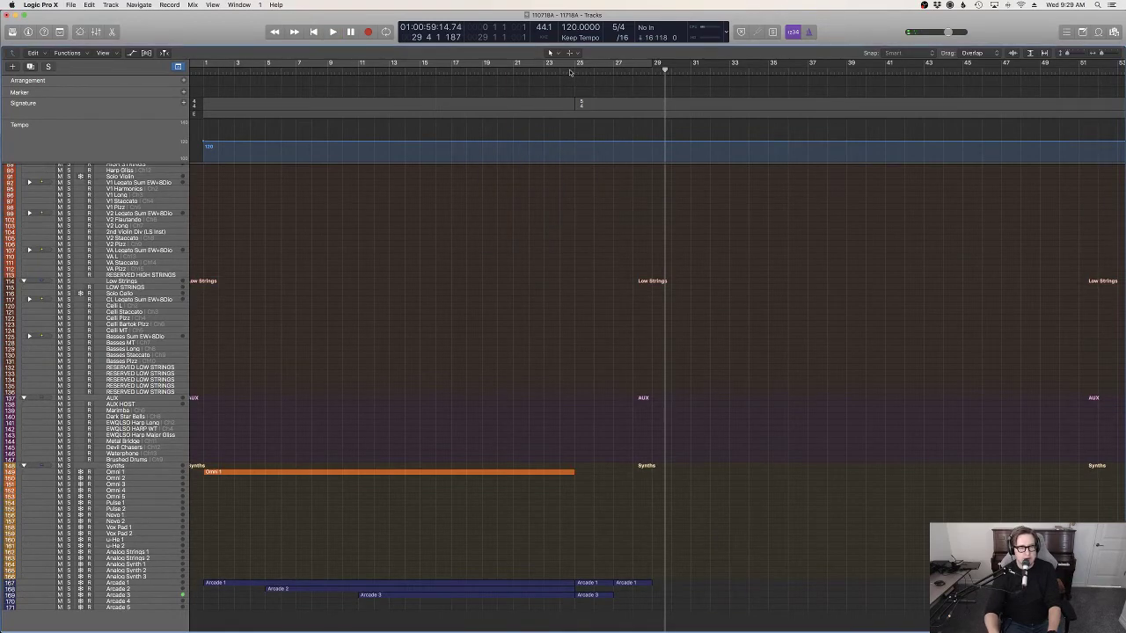
Step: Play the 5/4 section from just before bar 25 to bar 29 with the trimmed Arcade parts
left_click(572, 71)
key("space")
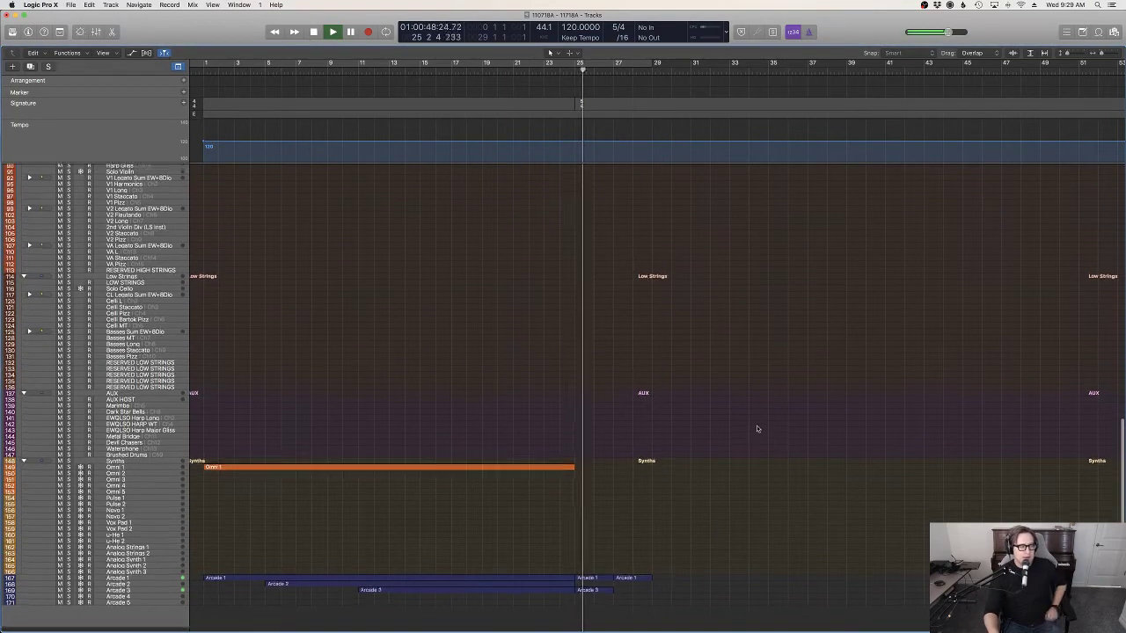
scroll(757, 432, "up", 15)
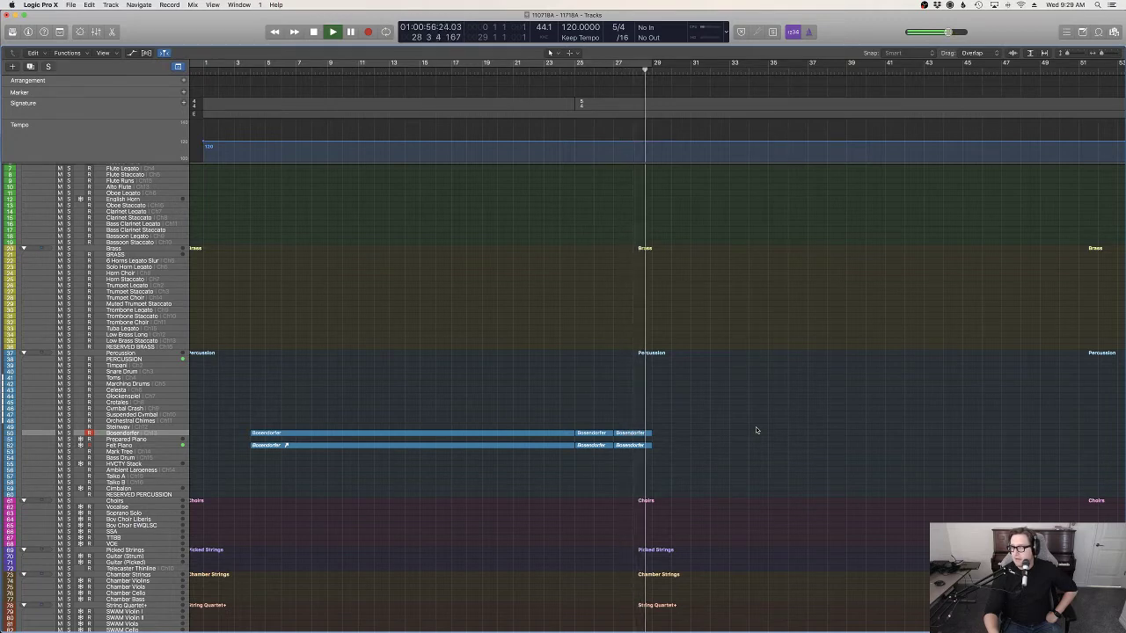
key("space")
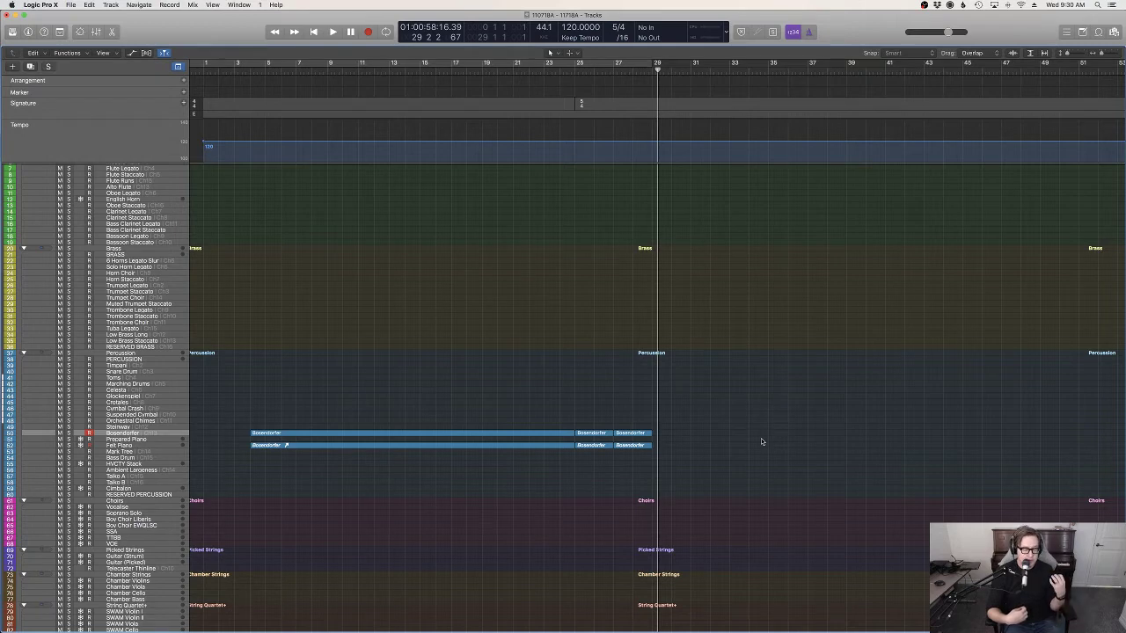
Step: Replay from about bar 24 to bar 29 while checking the string, synth and piano tracks
scroll(765, 442, "down", 10)
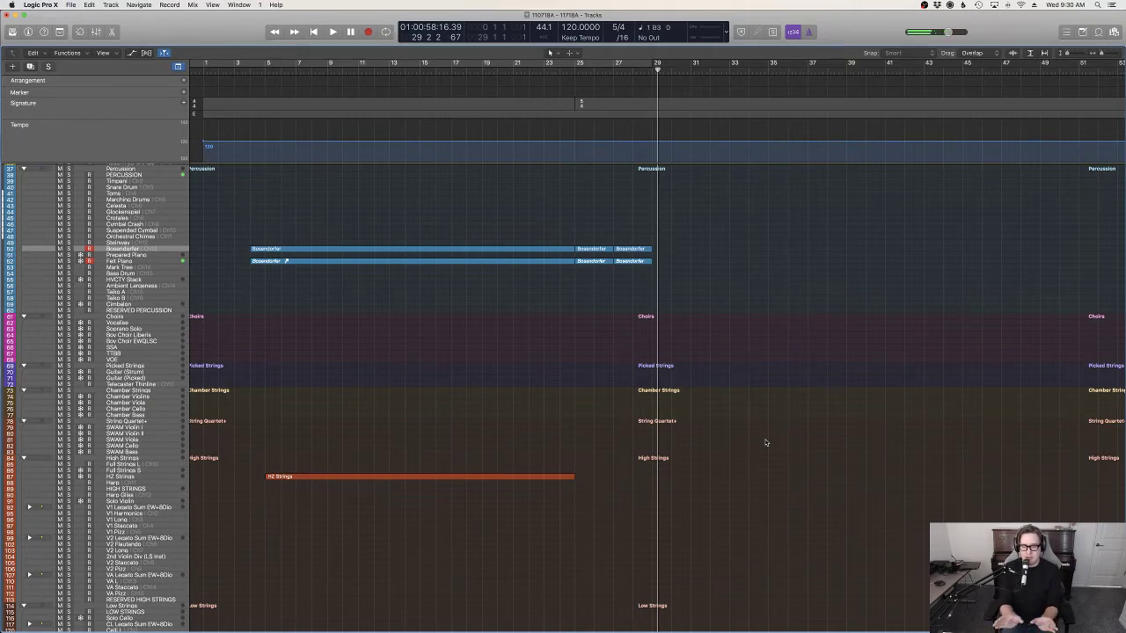
scroll(577, 101, "up", 1)
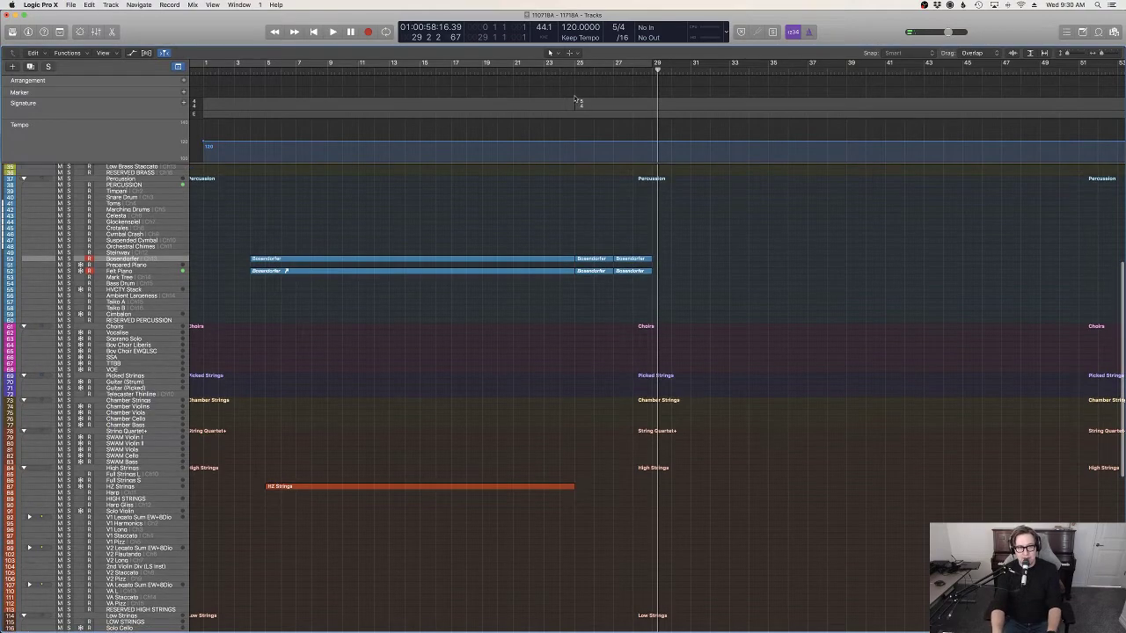
double_click(566, 68)
scroll(836, 352, "down", 10)
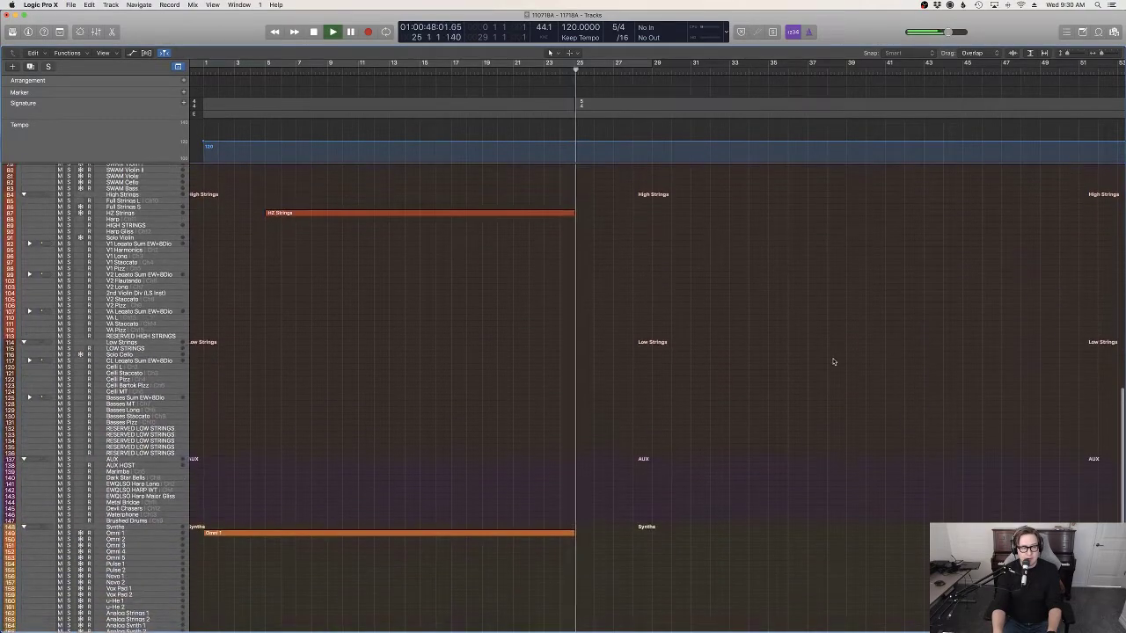
scroll(792, 409, "up", 8)
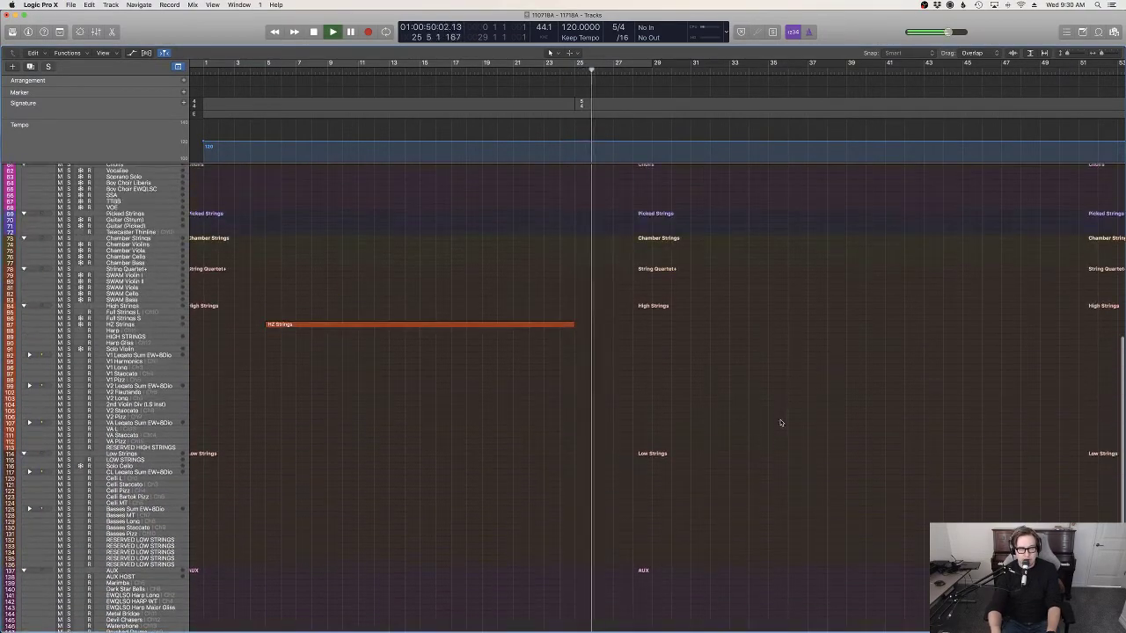
scroll(787, 423, "up", 4)
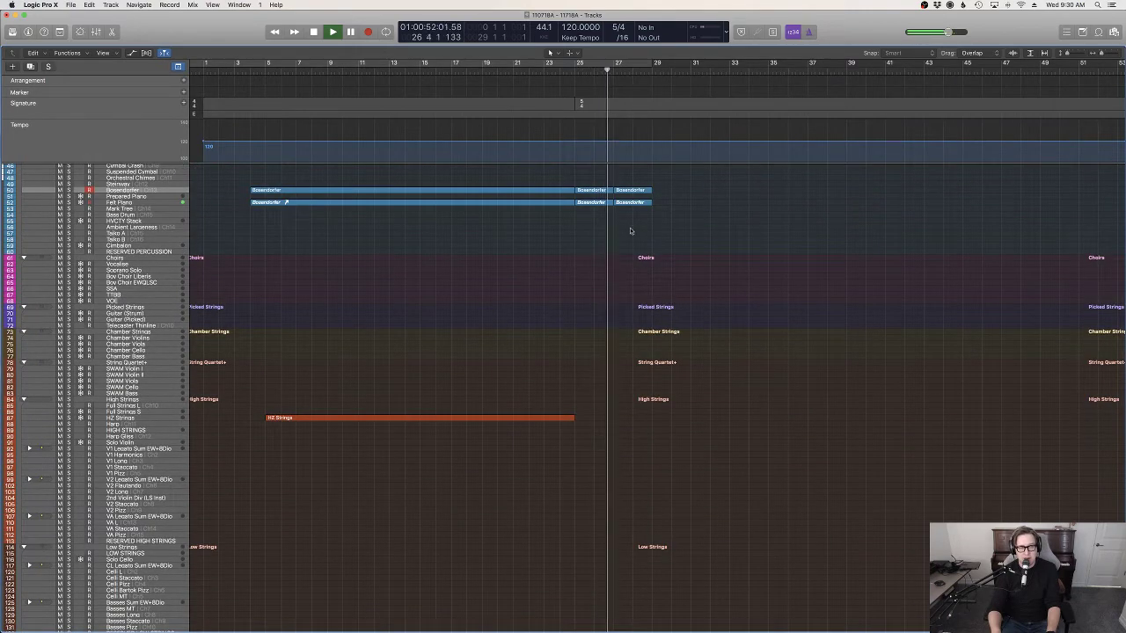
scroll(682, 256, "up", 2)
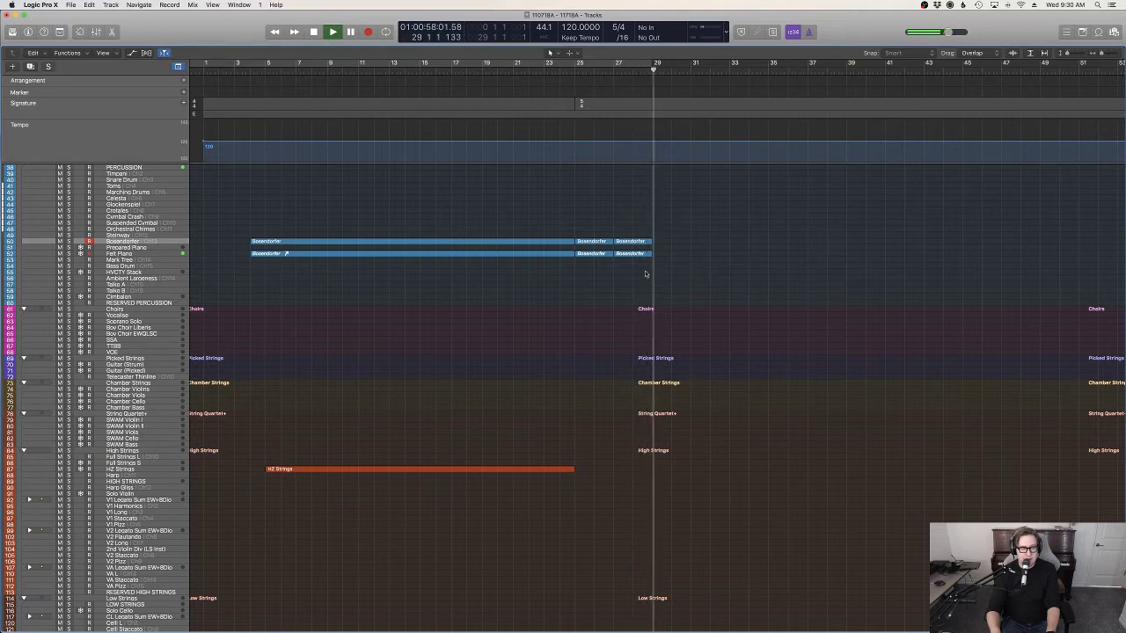
Step: Copy the Bosendorfer and Felt Piano regions spanning bars 25 to 29 and paste them at bar 29
left_click_drag(647, 273, 596, 232)
scroll(603, 236, "up", 1)
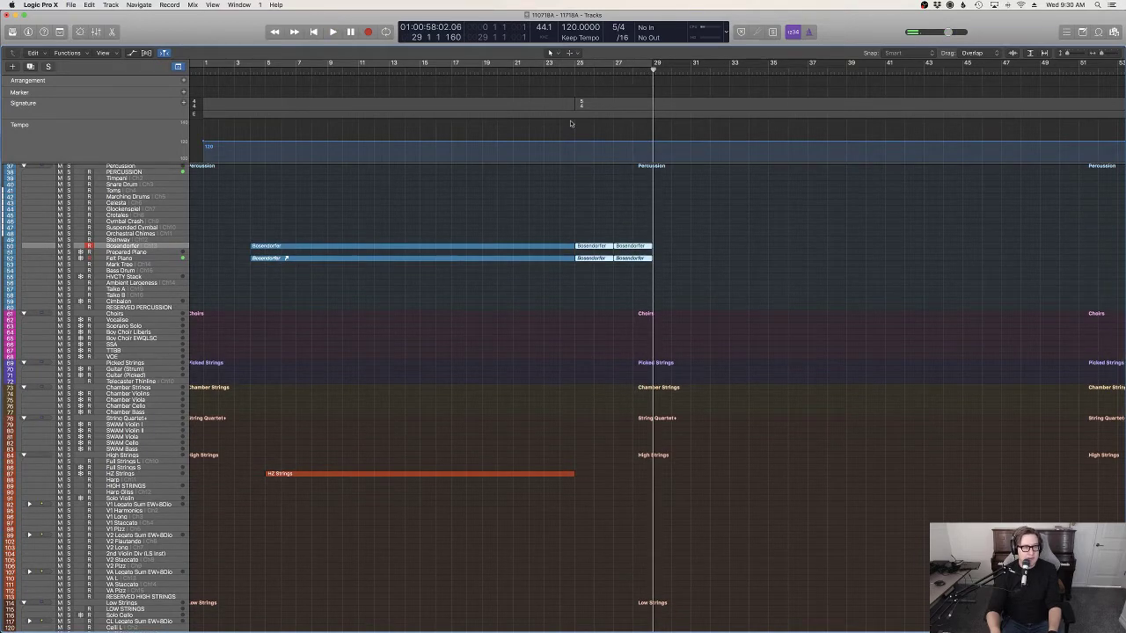
left_click_drag(646, 72, 654, 72)
key("super+v")
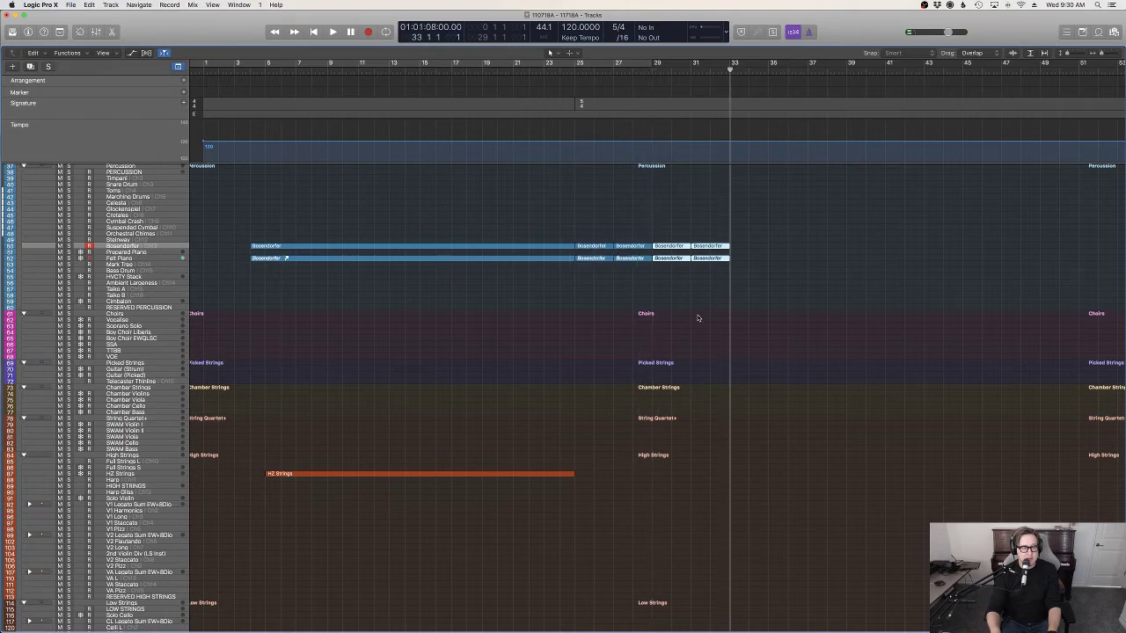
Step: Open the bar 27 Arcade 1 region and raise its upper note three semitones to G2
scroll(695, 319, "down", 10)
scroll(694, 319, "up", 4)
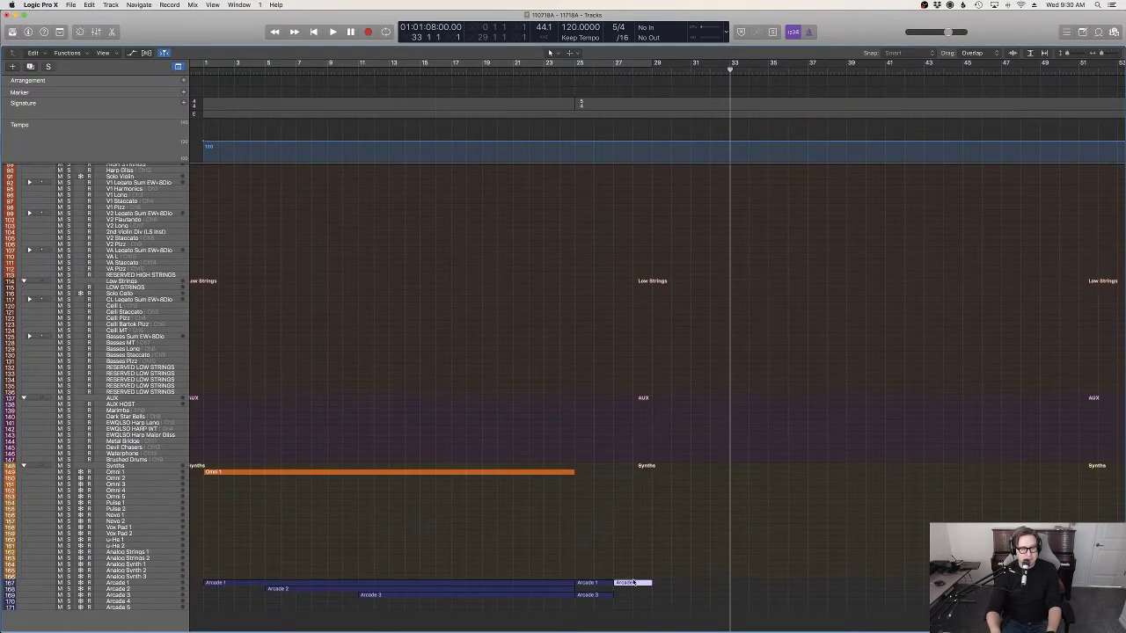
double_click(633, 582)
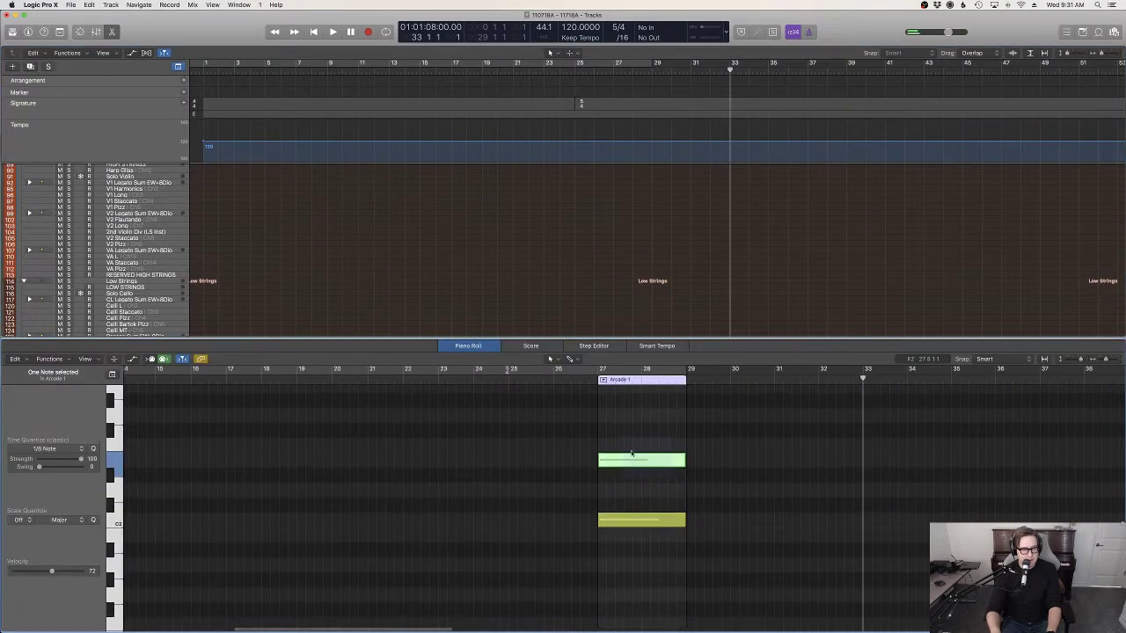
left_click_drag(632, 460, 635, 410)
scroll(637, 478, "up", 3)
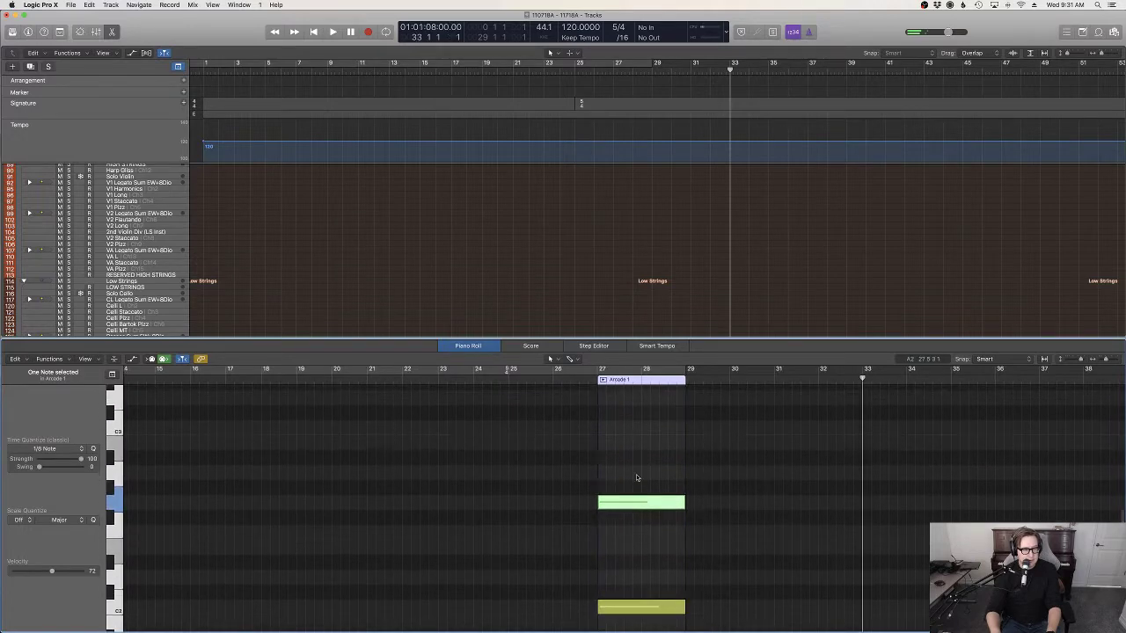
Step: Raise the upper note of the bar 27 Arcade 1 region to C3 and audition the change before closing the note editor
left_click_drag(635, 503, 635, 437)
key("space")
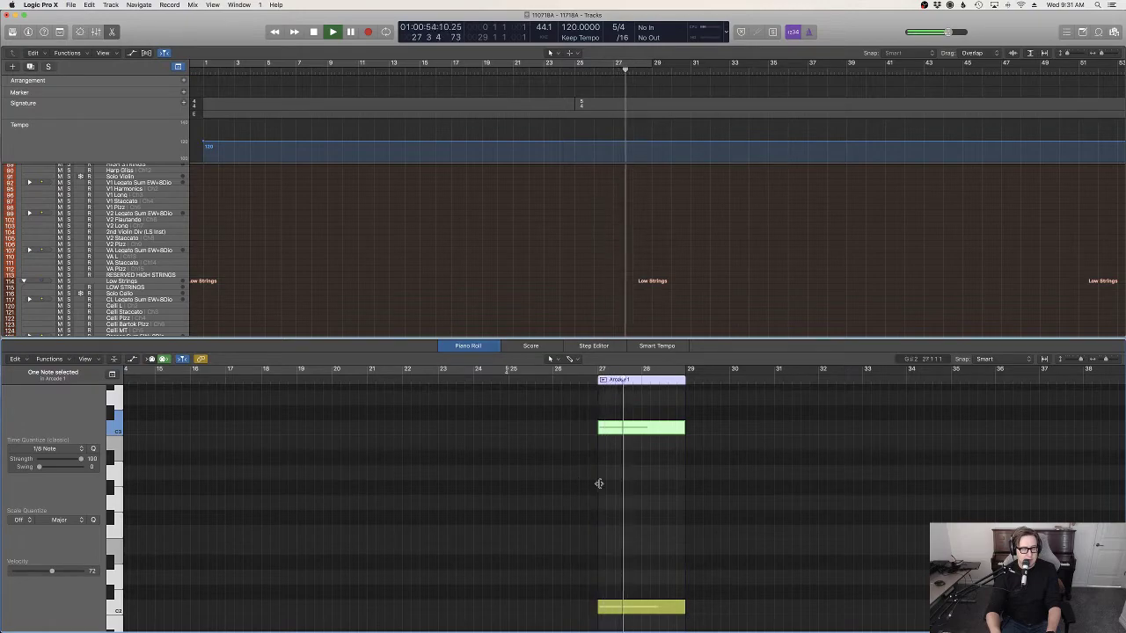
scroll(641, 498, "up", 3)
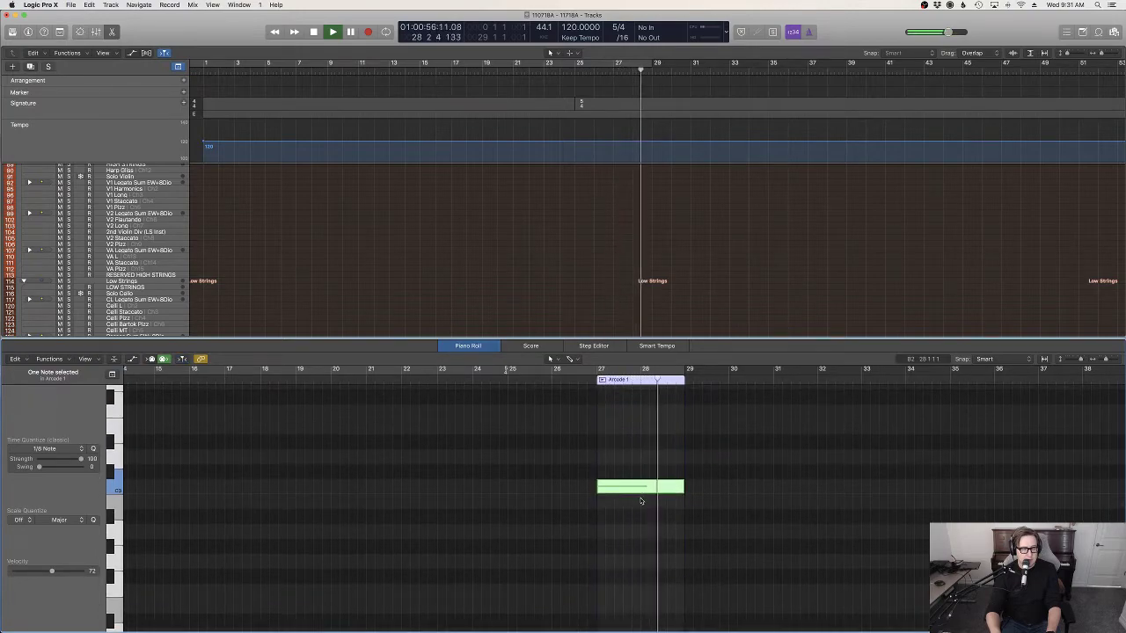
key("e")
Step: Listen on through the copied piano regions while looking over the tracks, and select the VOE track in the Choirs group for recording
scroll(721, 327, "up", 10)
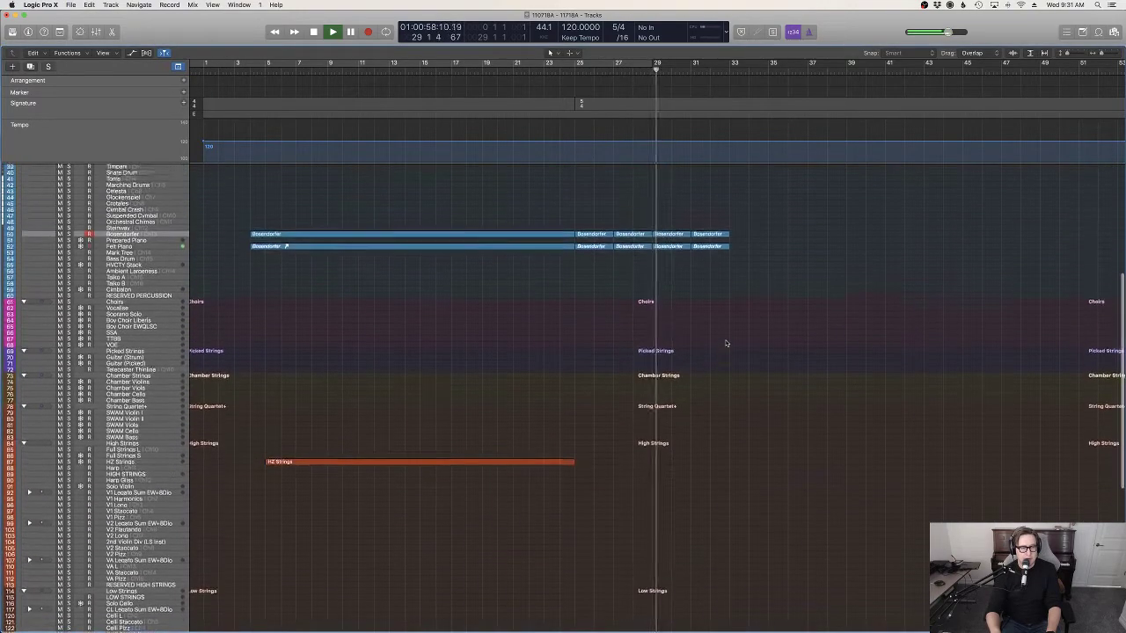
scroll(725, 343, "up", 1)
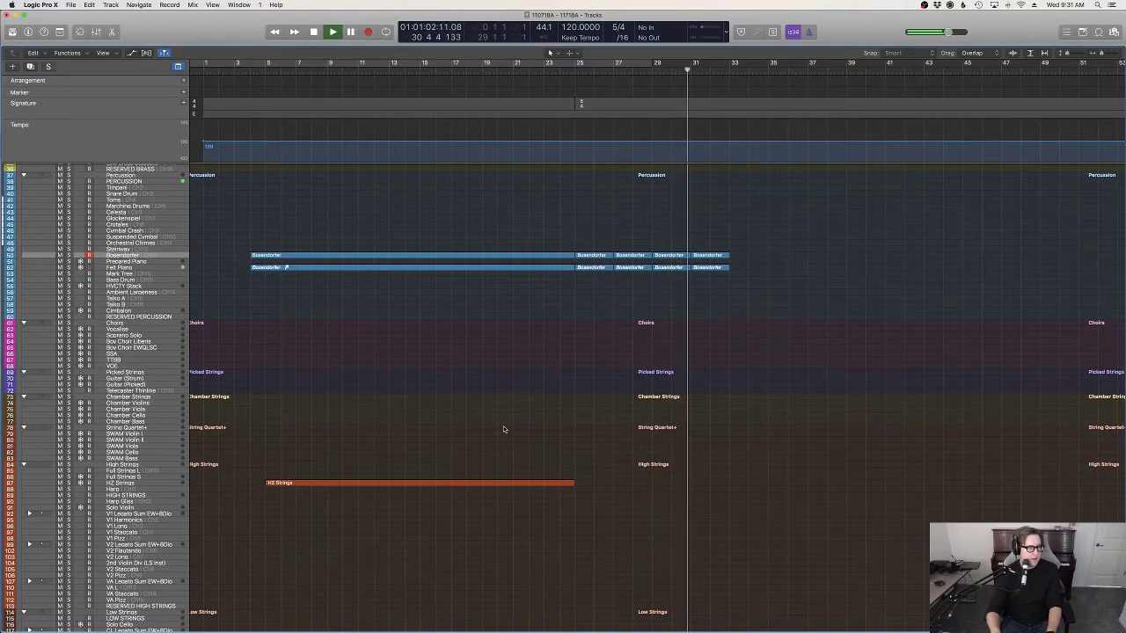
scroll(682, 286, "up", 10)
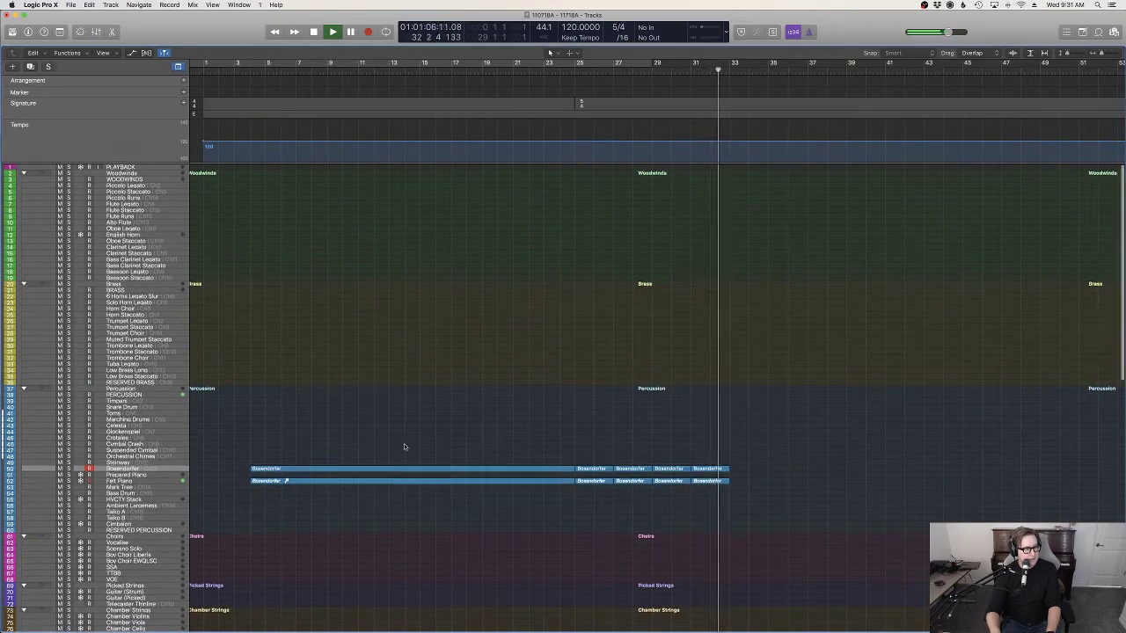
scroll(404, 447, "down", 5)
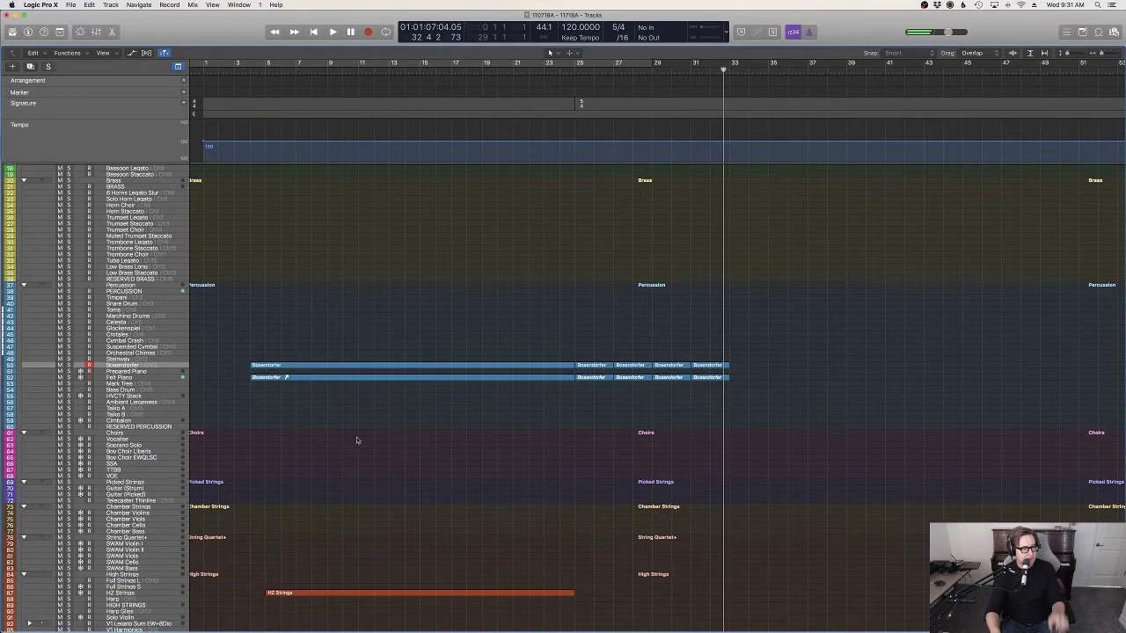
left_click(99, 478)
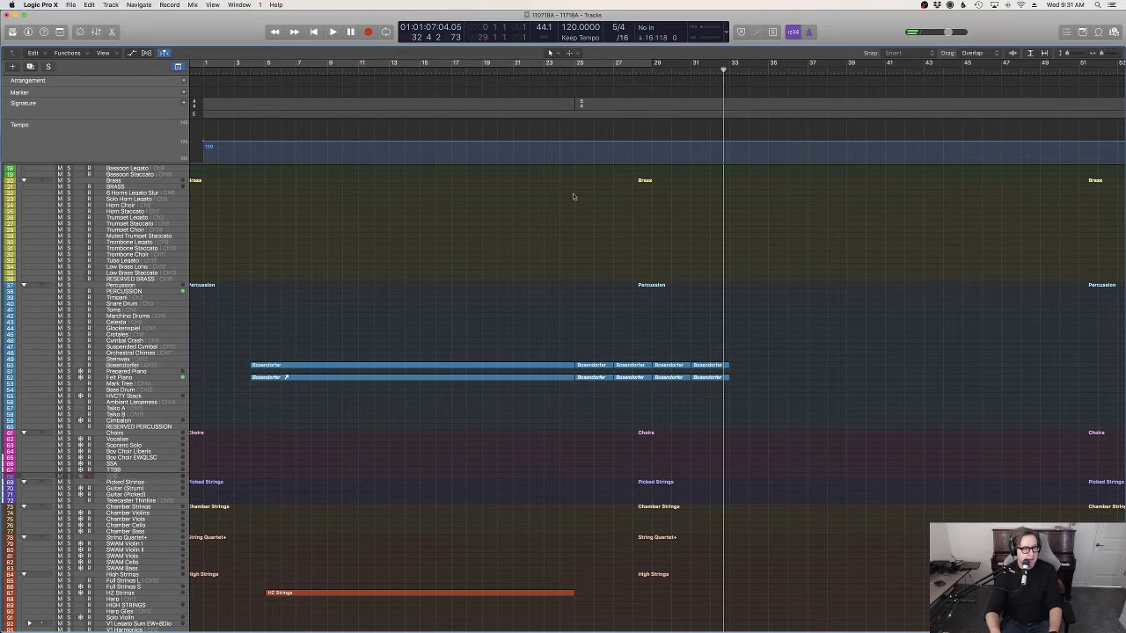
Step: Try to record a VOE part from bar 29 over the repeated piano regions
left_click(655, 70)
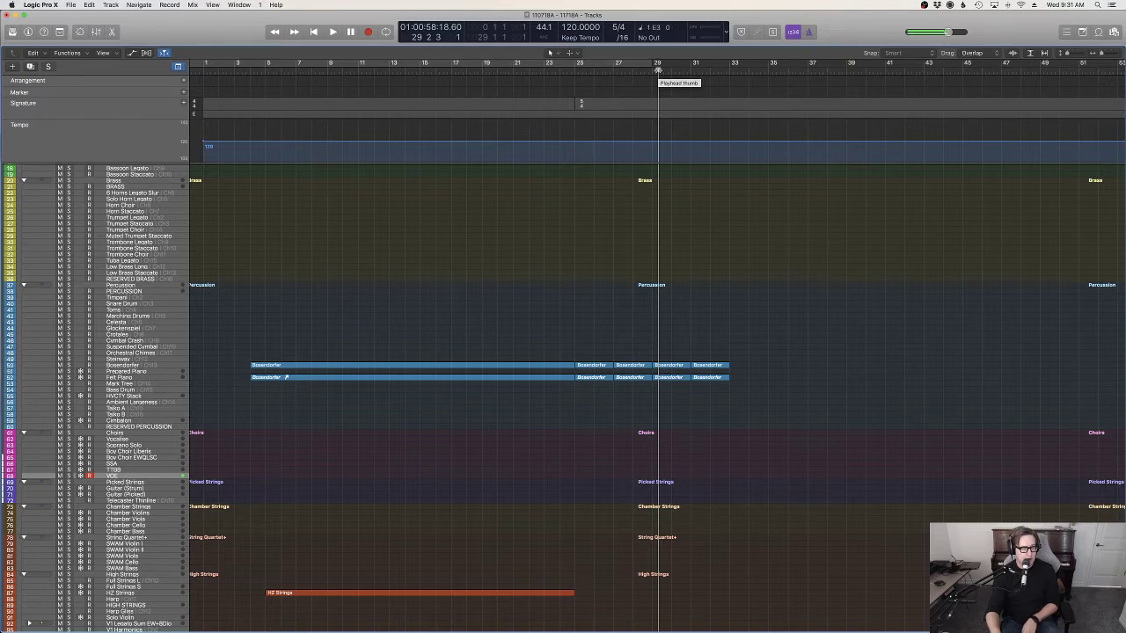
key("space")
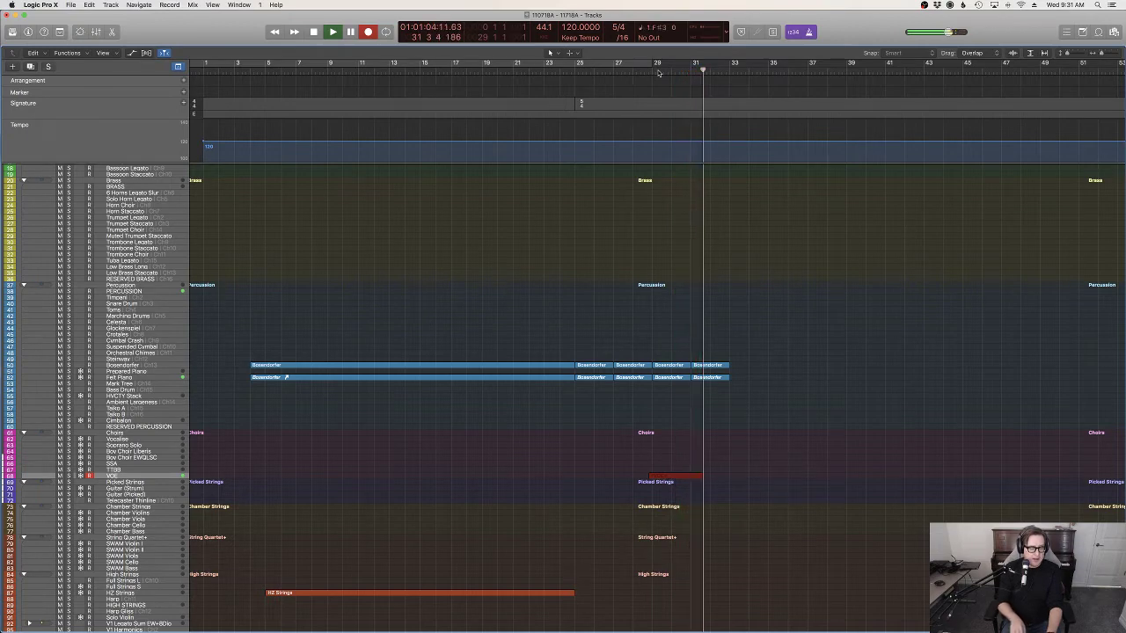
key("space")
Step: Record a VOE vocal line from bar 29 to bar 33 and check its notes in the Piano Roll
left_click(657, 69)
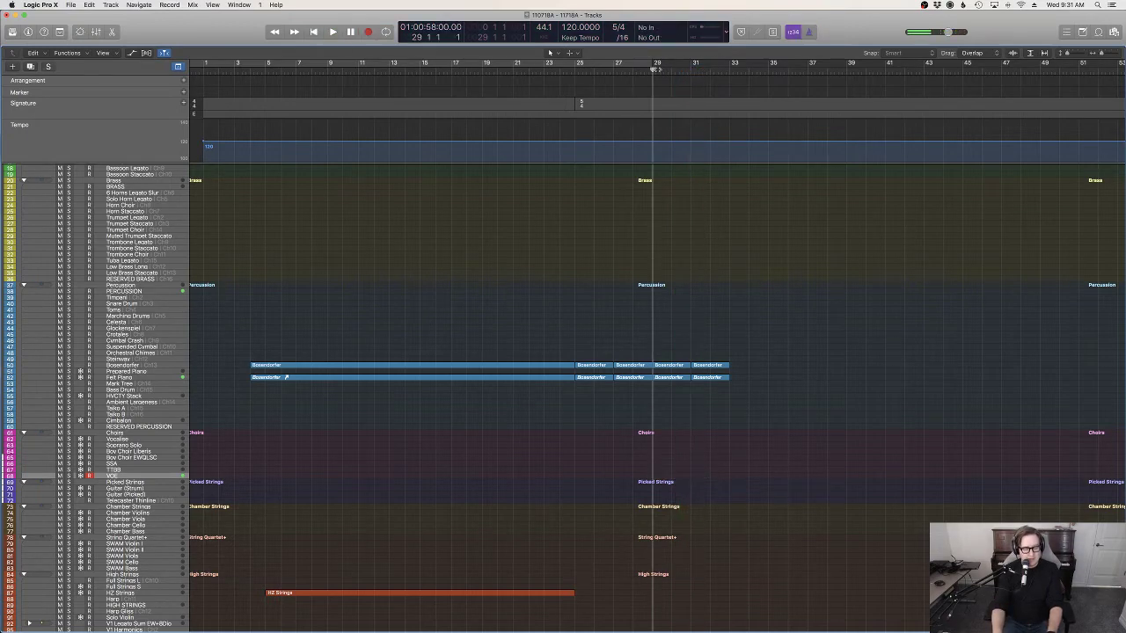
key("r")
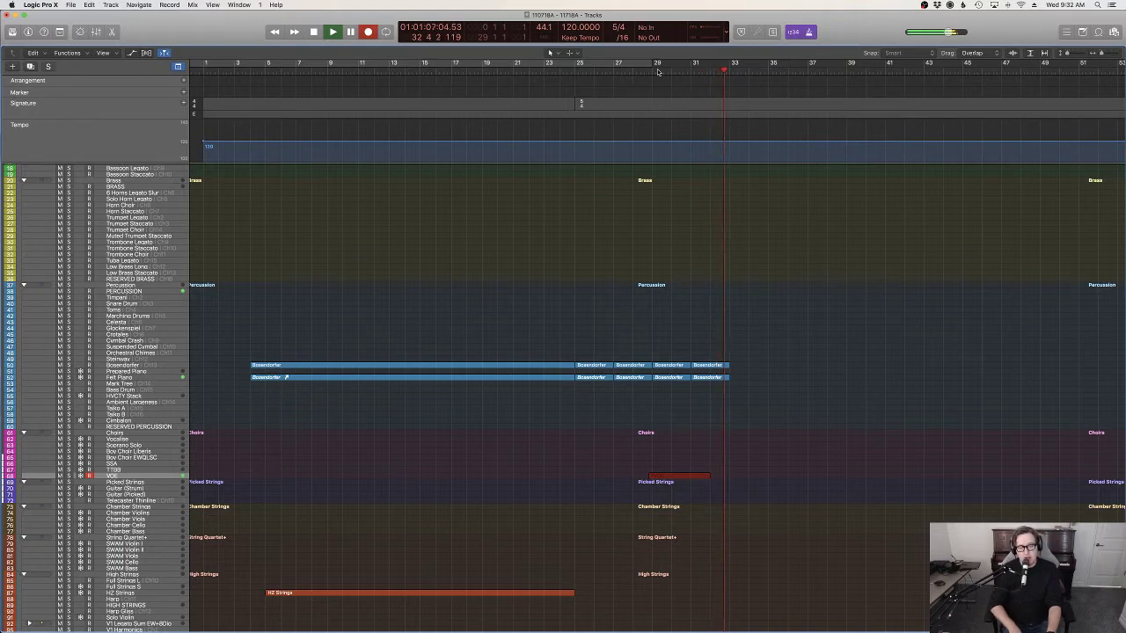
key("space")
key("e")
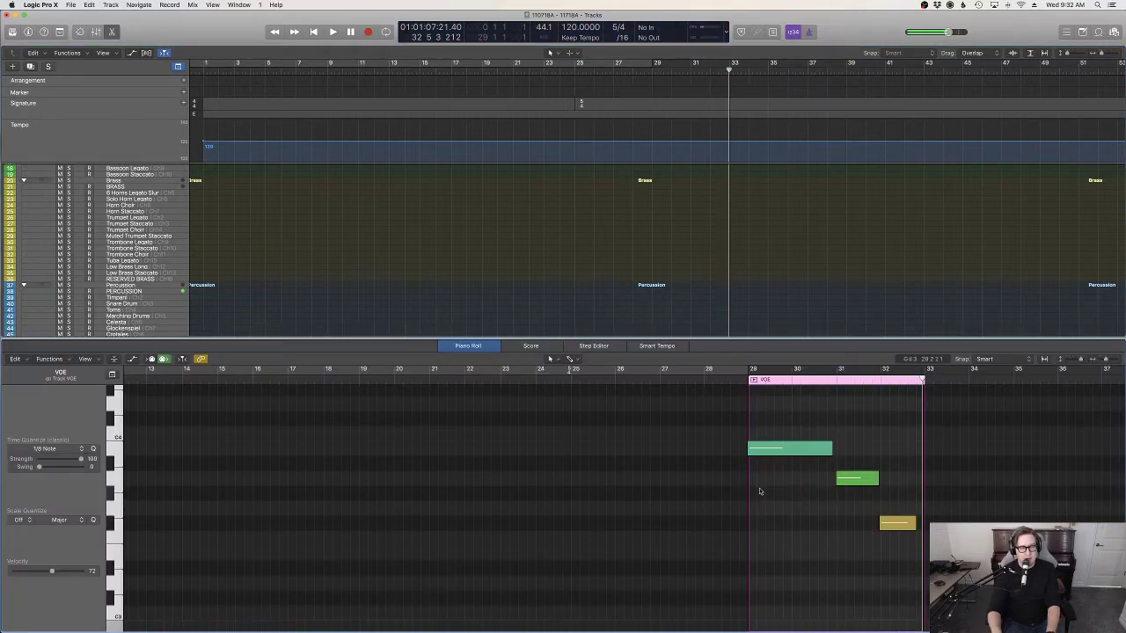
key("e")
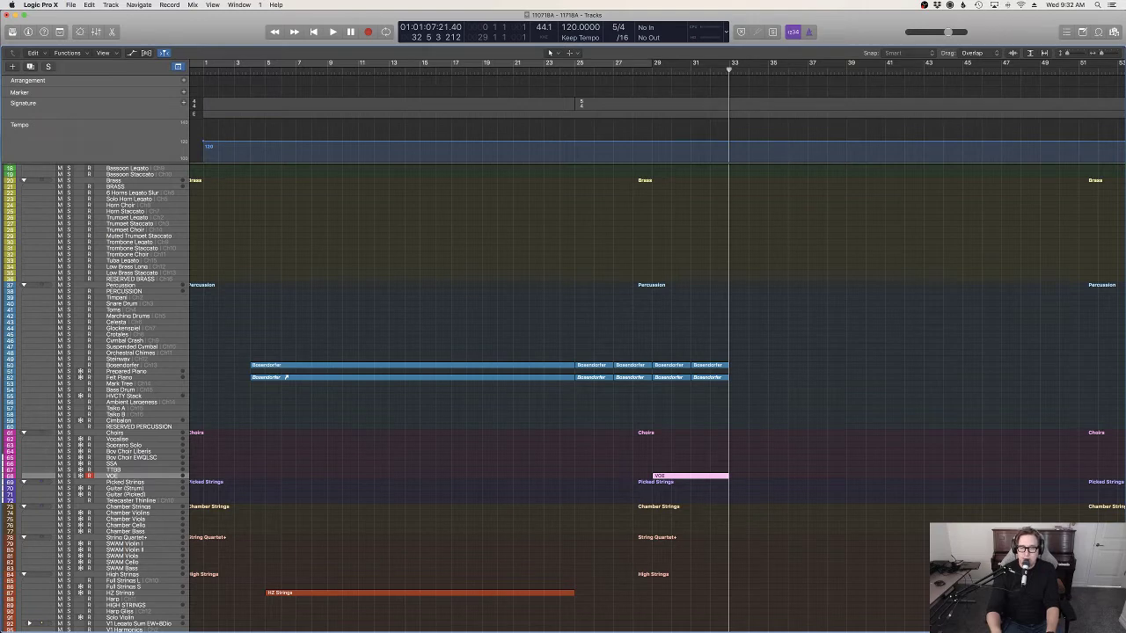
Step: Load the B44 089 5.4 Rhythm preset in the VOE track's Movement effect
left_click_drag(1125, 88, 856, 201)
left_click(1065, 190)
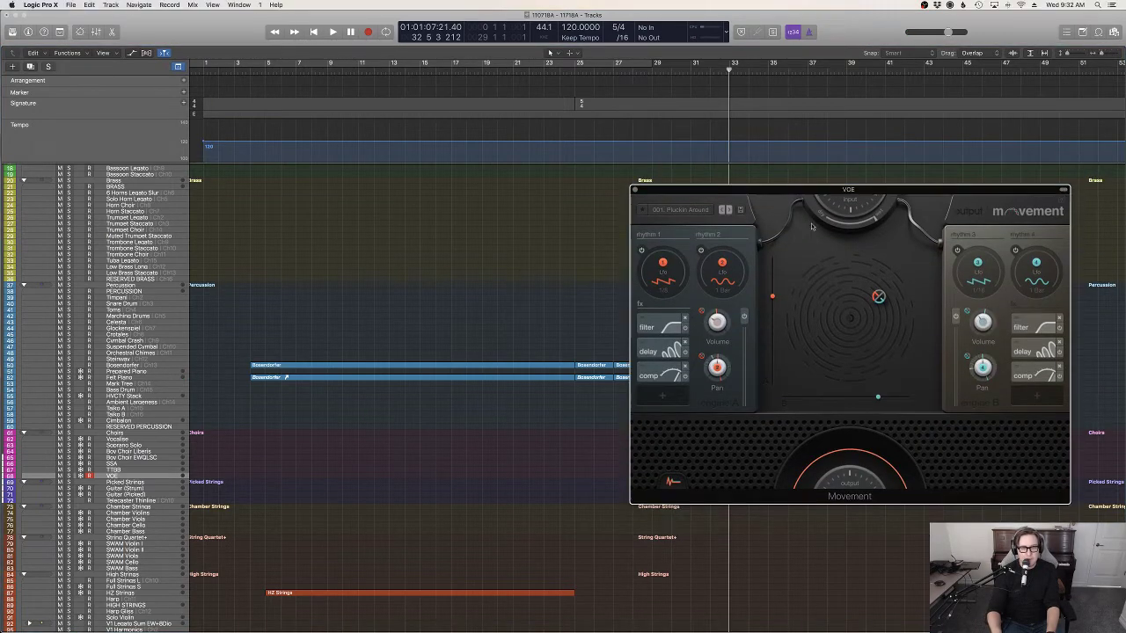
left_click(679, 211)
scroll(880, 363, "down", 20)
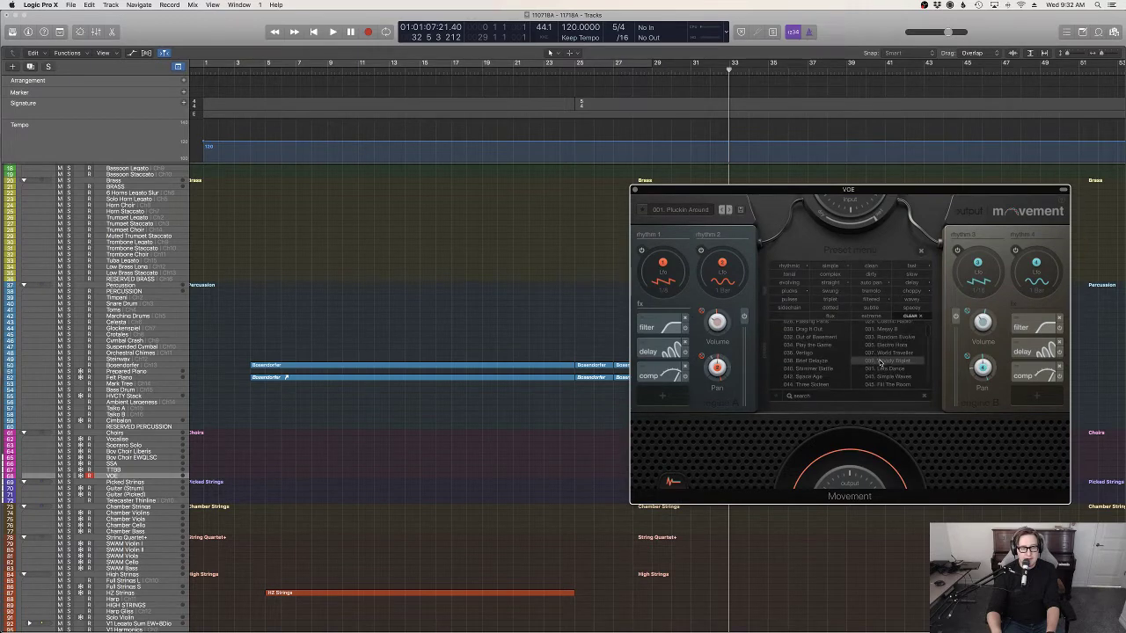
scroll(880, 363, "down", 20)
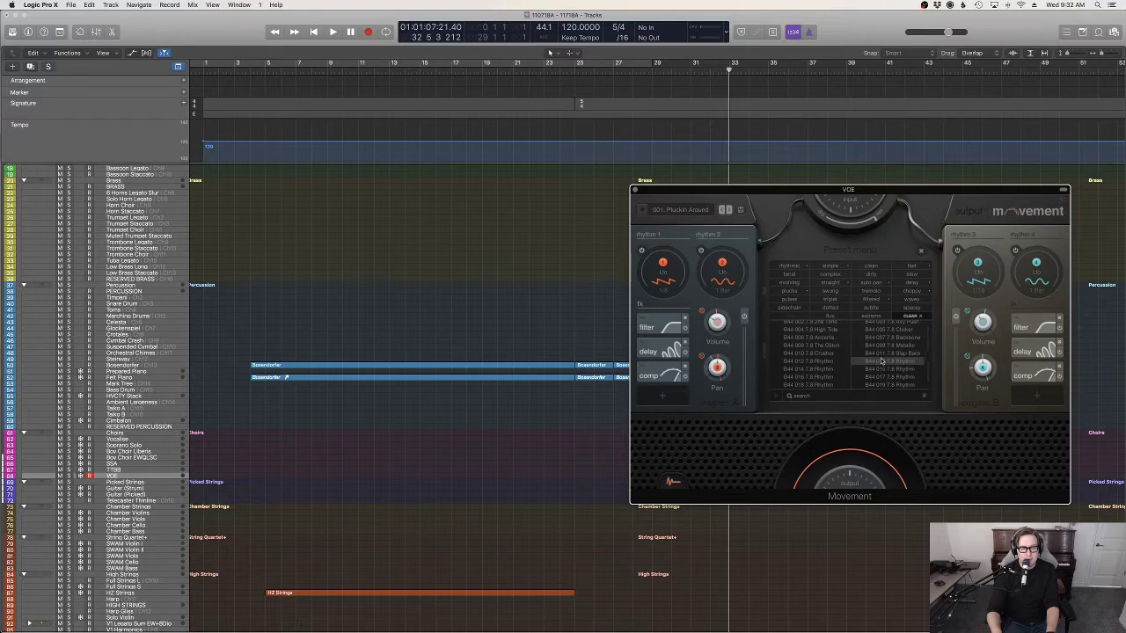
scroll(882, 361, "up", 2)
scroll(913, 358, "down", 6)
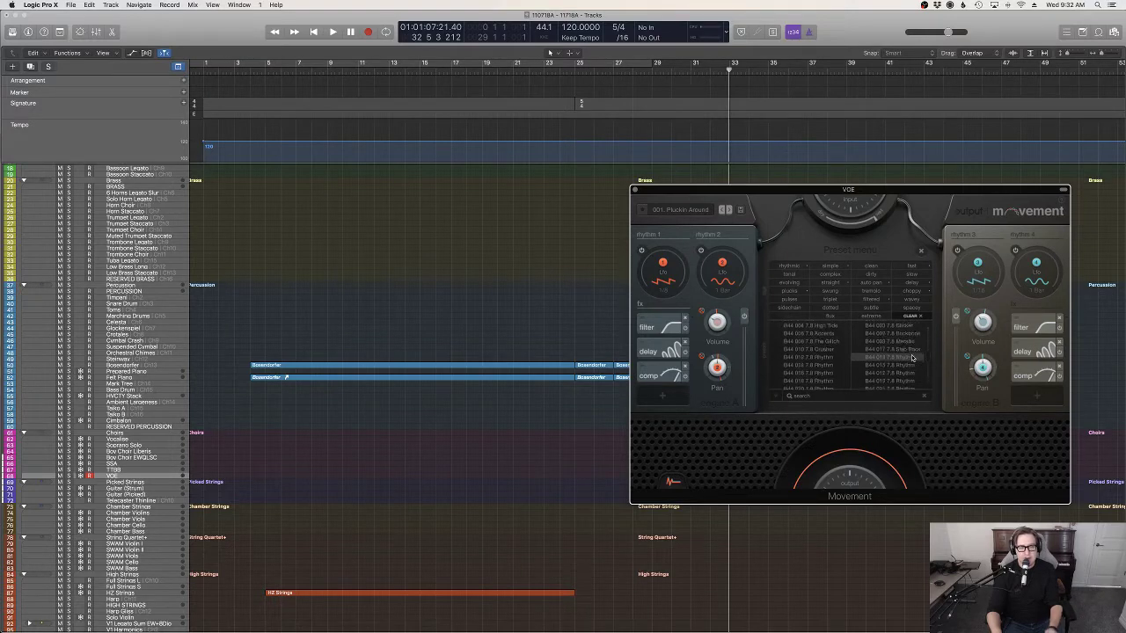
scroll(912, 358, "down", 6)
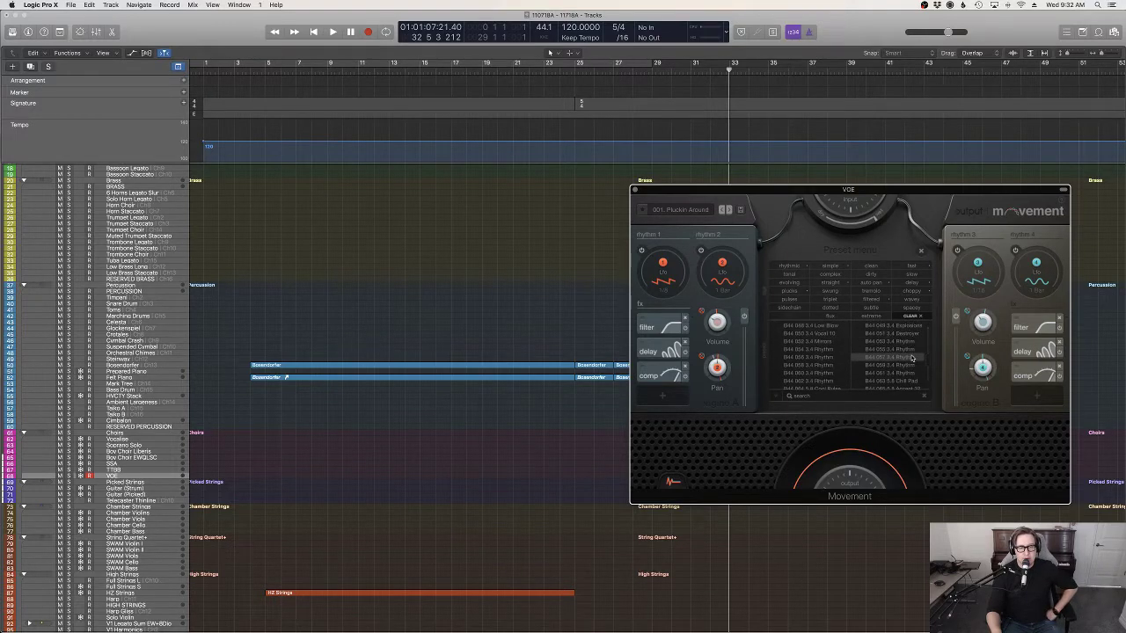
scroll(913, 358, "down", 1)
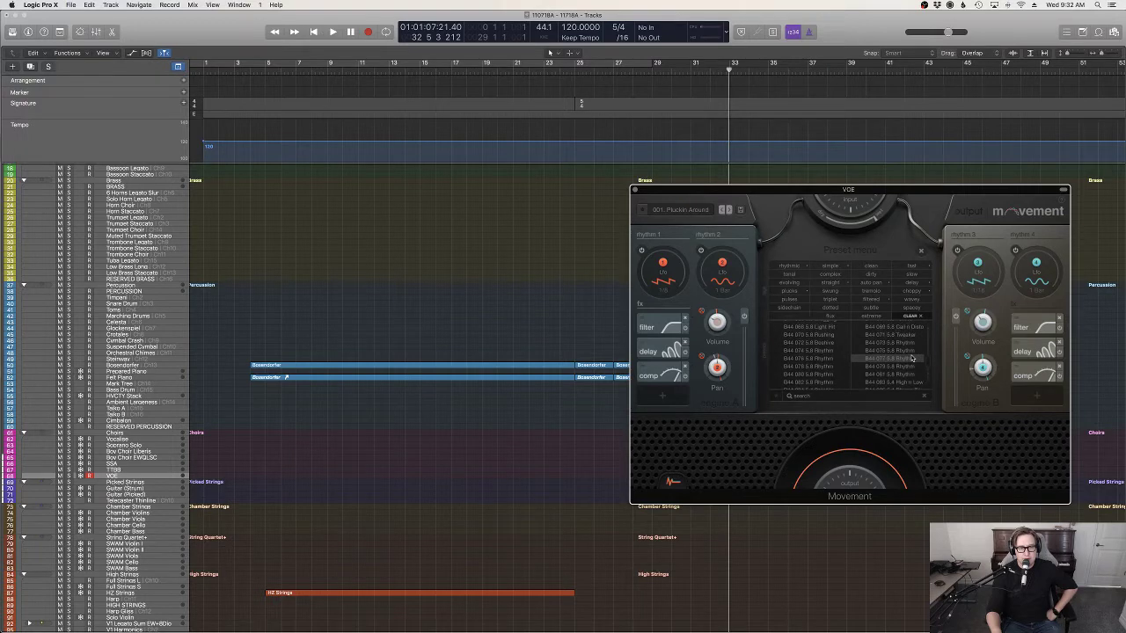
scroll(913, 358, "down", 5)
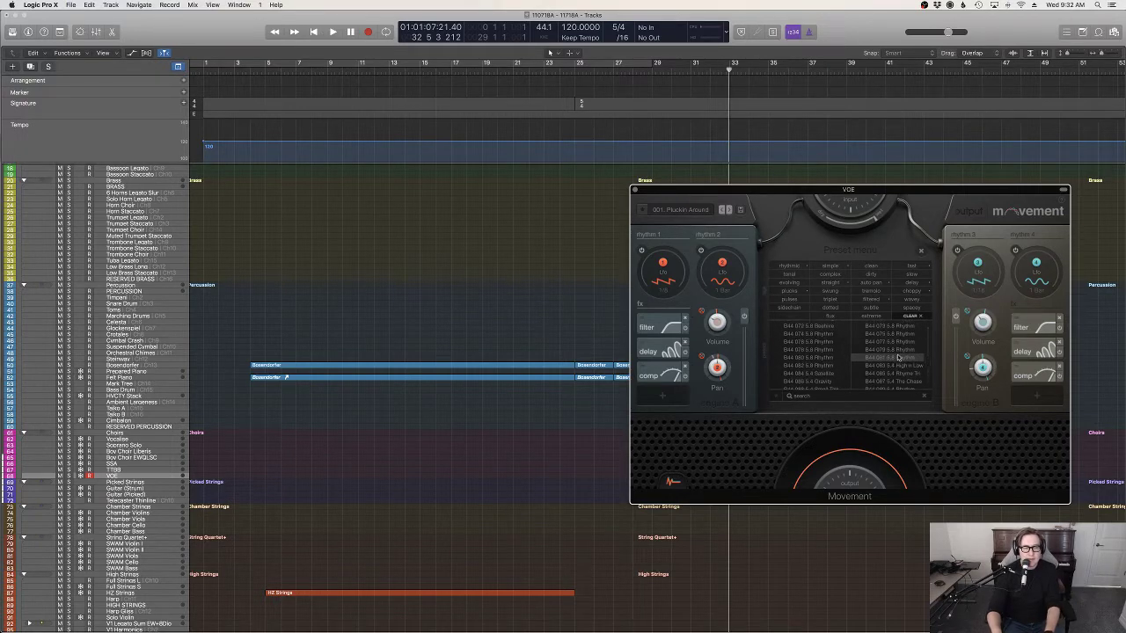
left_click(911, 371)
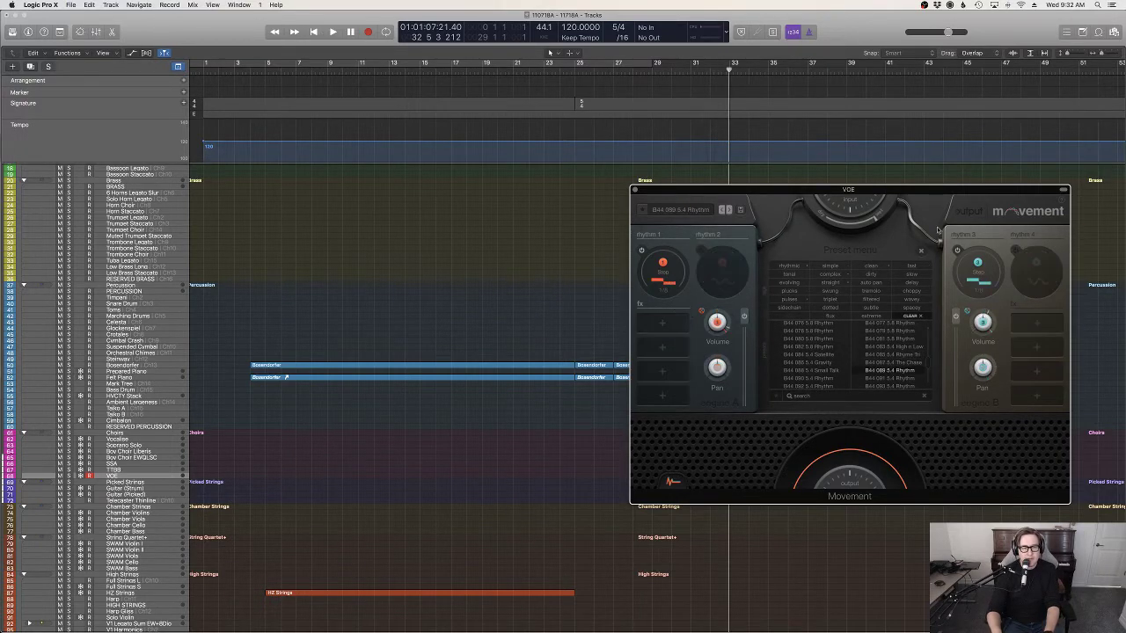
Step: Play from just before bar 29 with the Movement effect while adjusting the curved slider around its input knob
left_click_drag(929, 197, 459, 208)
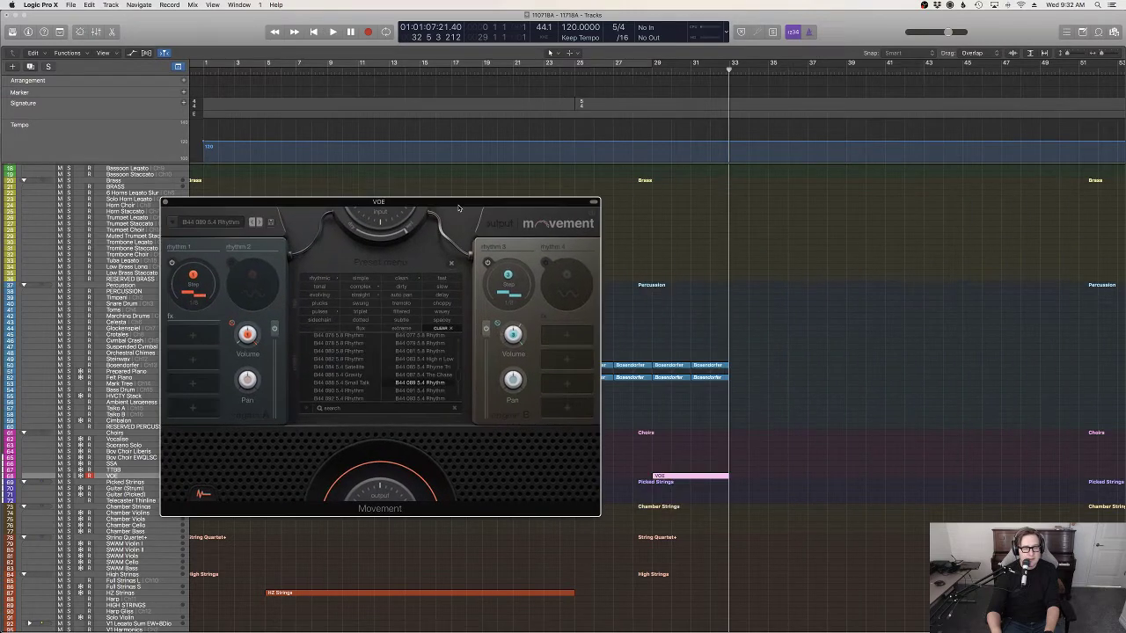
left_click(645, 74)
key("space")
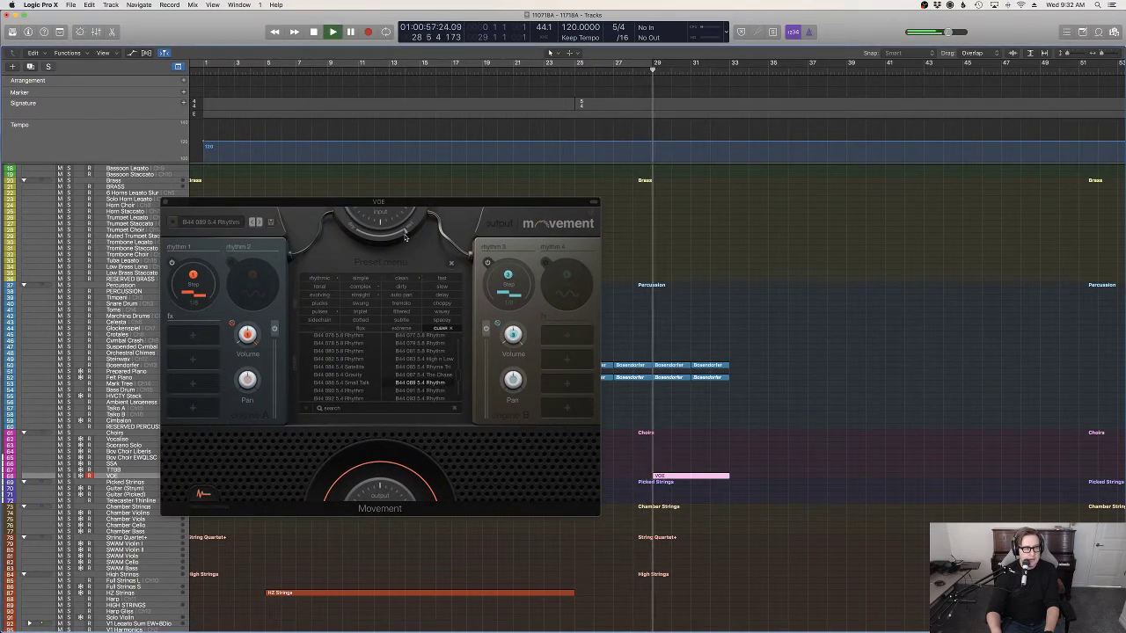
left_click(391, 238)
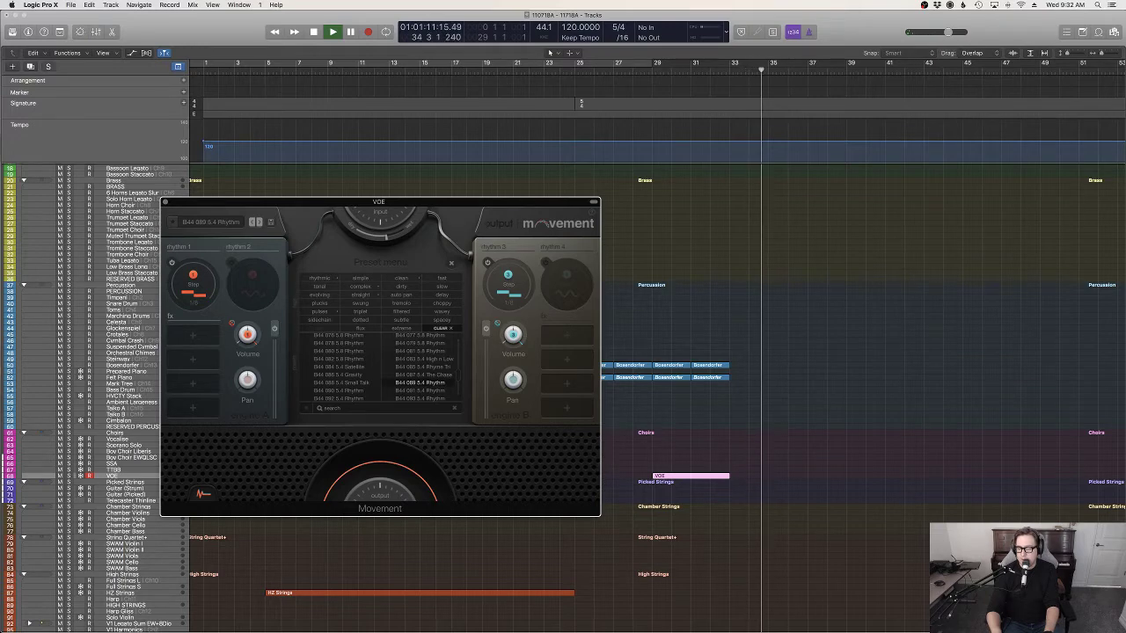
key("space")
Step: Load the Glacier setting from Warped Effects, Moving Spaces in the VOE track's Space Designer reverb
left_click_drag(1125, 186, 923, 198)
left_click(1090, 193)
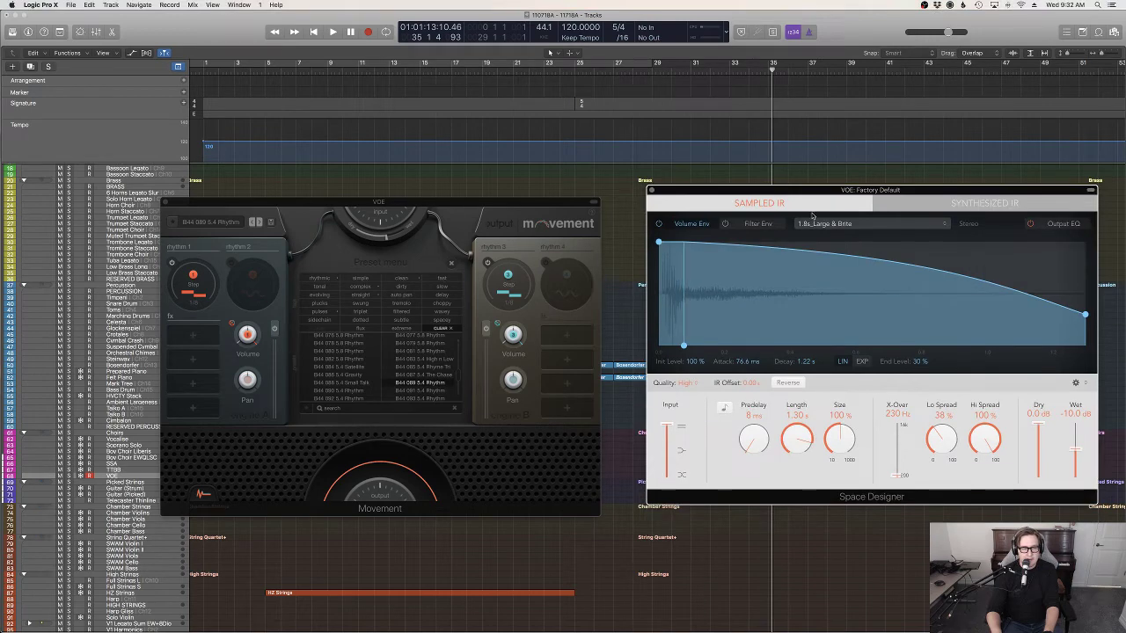
left_click(847, 225)
left_click(937, 228)
left_click(1089, 192)
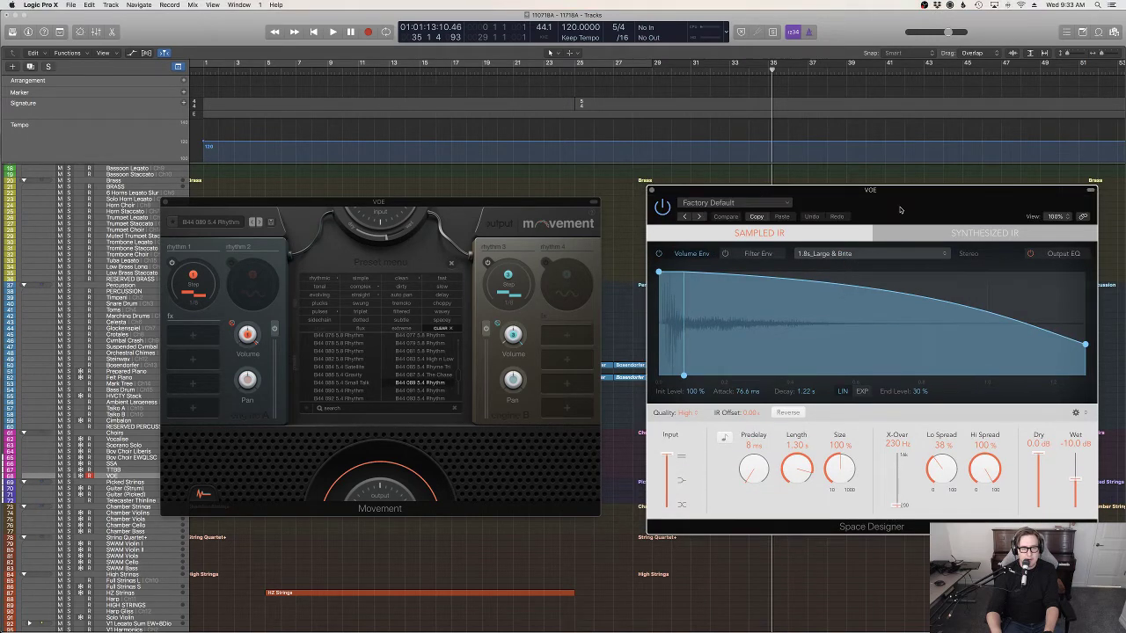
left_click(708, 203)
mouse_move(711, 395)
mouse_move(897, 404)
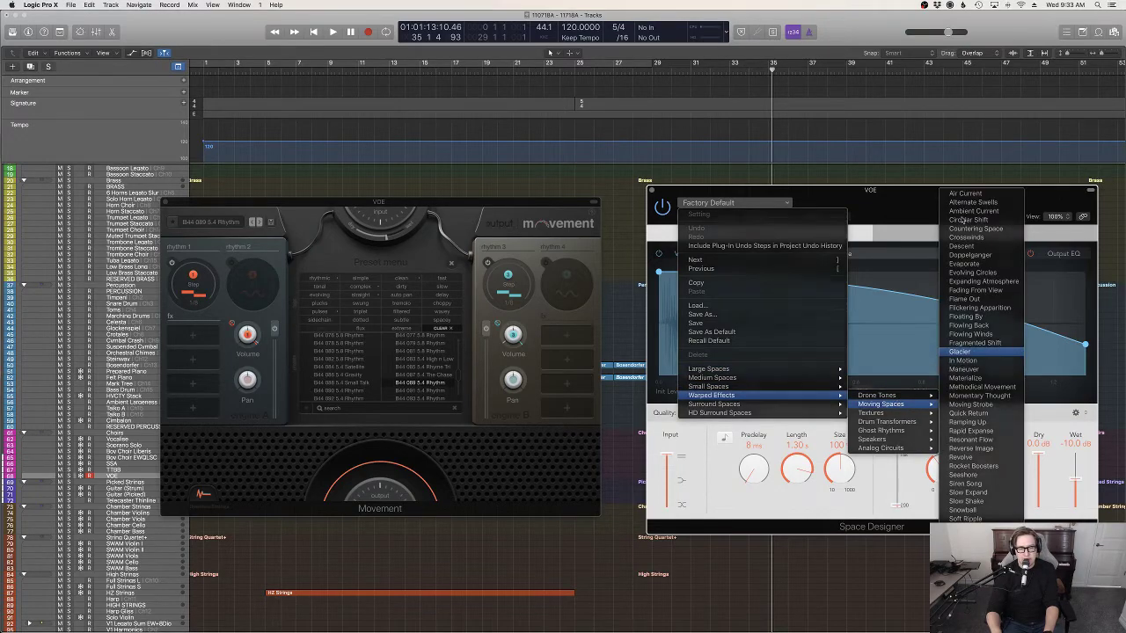
left_click(959, 351)
Step: Play the VOE part from just before bar 29 with the Glacier reverb, keeping the effect windows clear of the region
left_click_drag(966, 191, 499, 205)
scroll(820, 253, "down", 5)
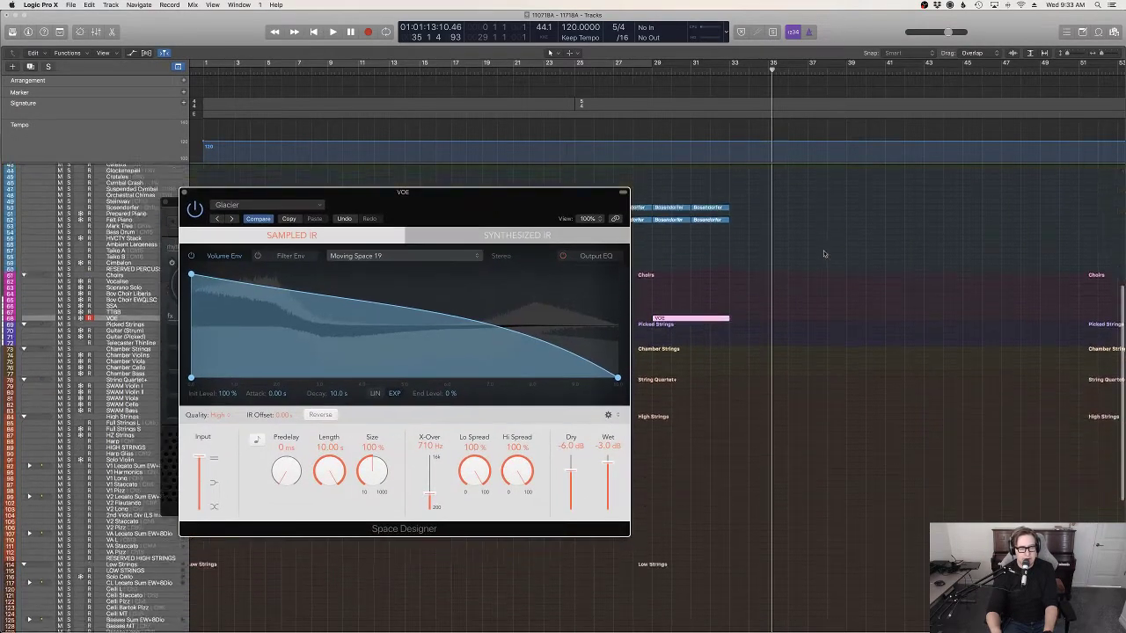
left_click(651, 72)
key("space")
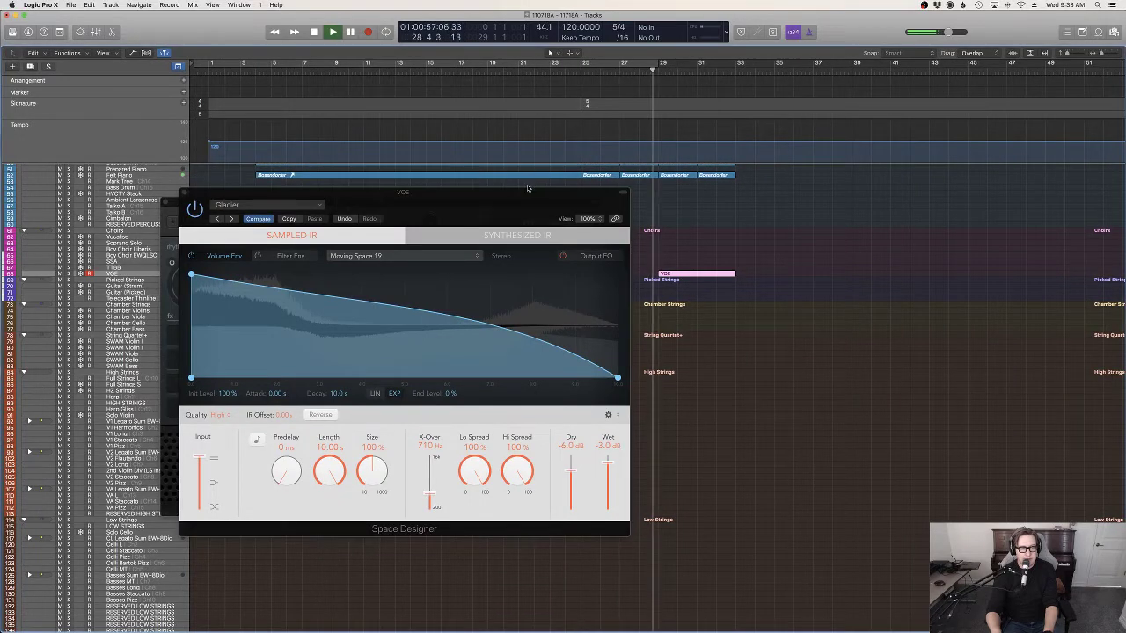
left_click_drag(520, 193, 954, 263)
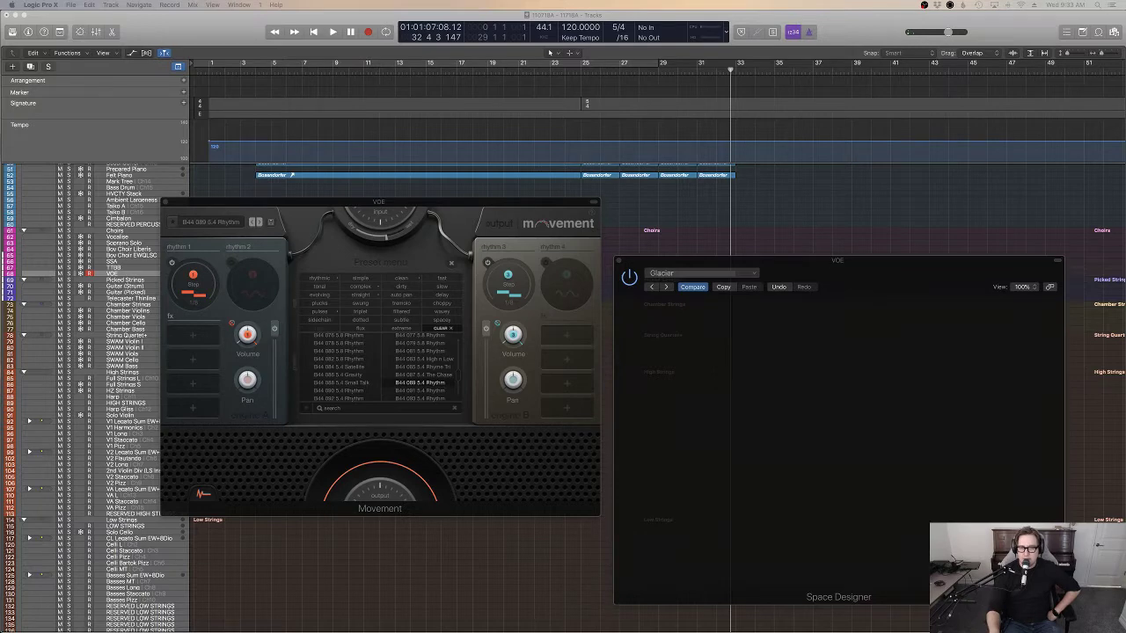
Step: Load the 1/4 Dotted Resonate setting from Simple Filtered in the VOE track's Delay Designer and move its window aside
left_click(727, 275)
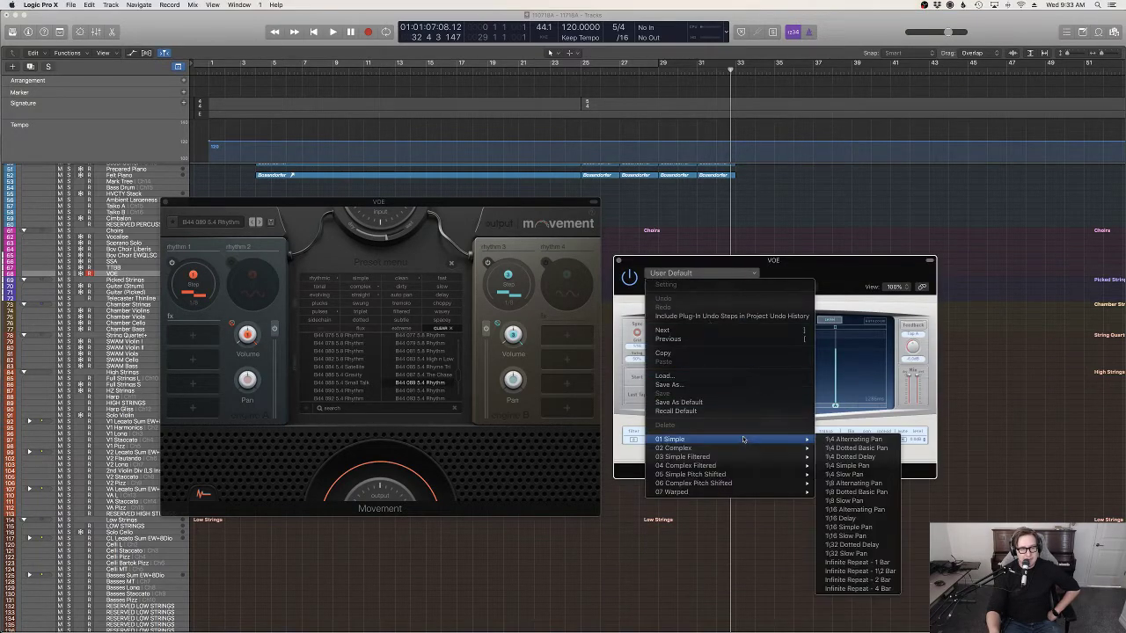
mouse_move(739, 457)
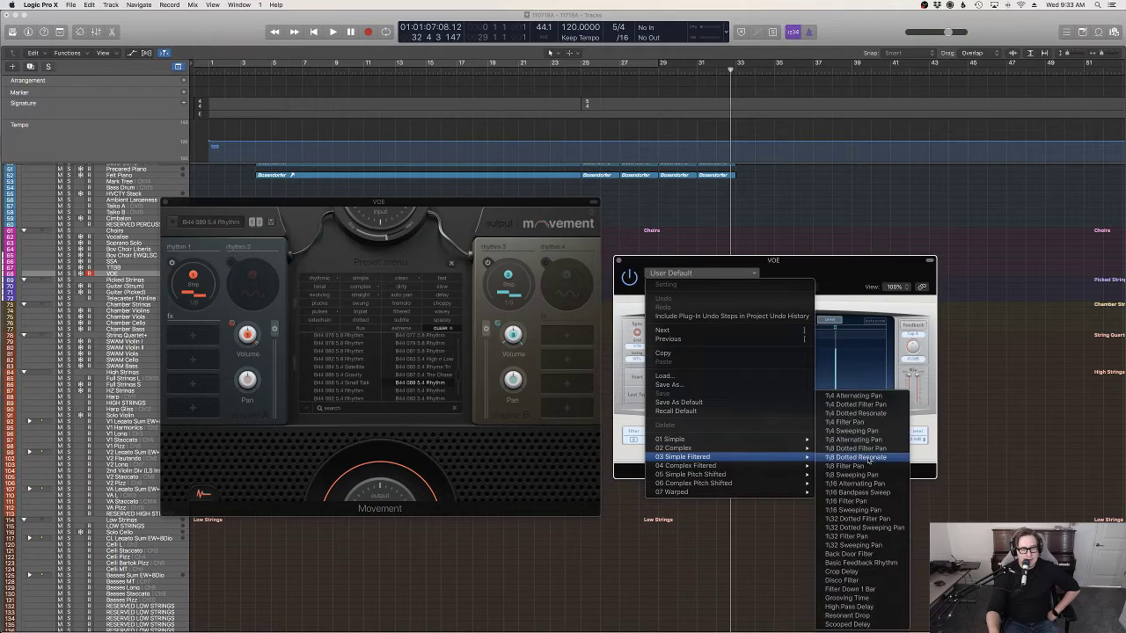
left_click(891, 413)
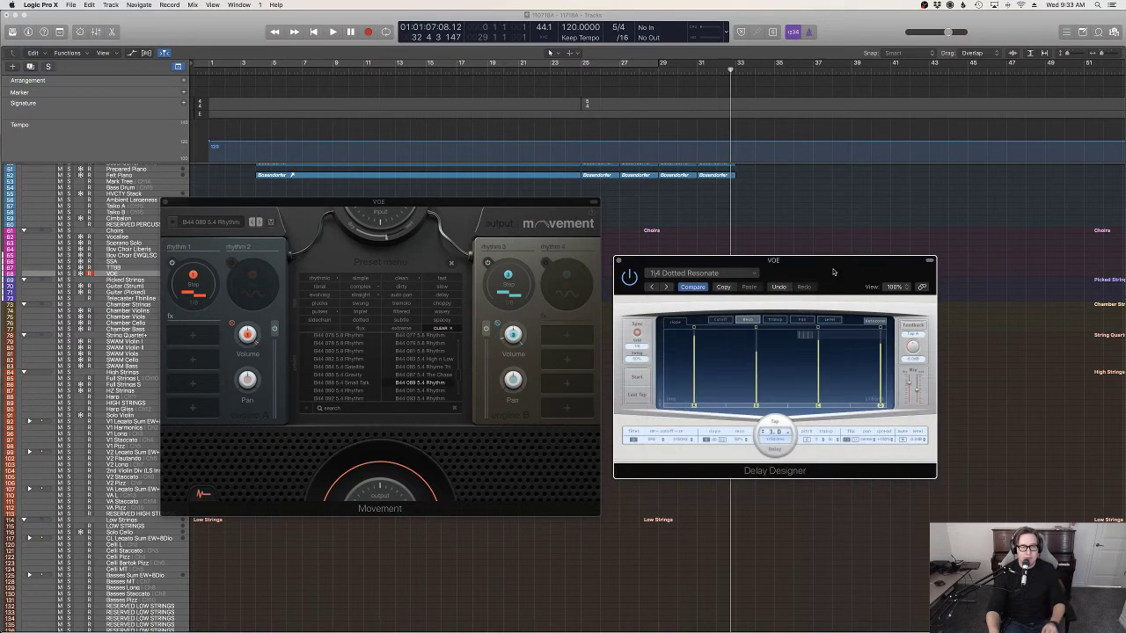
left_click_drag(774, 260, 943, 448)
Step: Play the VOE part from just before bar 29 with the Dotted Resonate delay, repositioning the Delay Designer and Space Designer windows
left_click(651, 63)
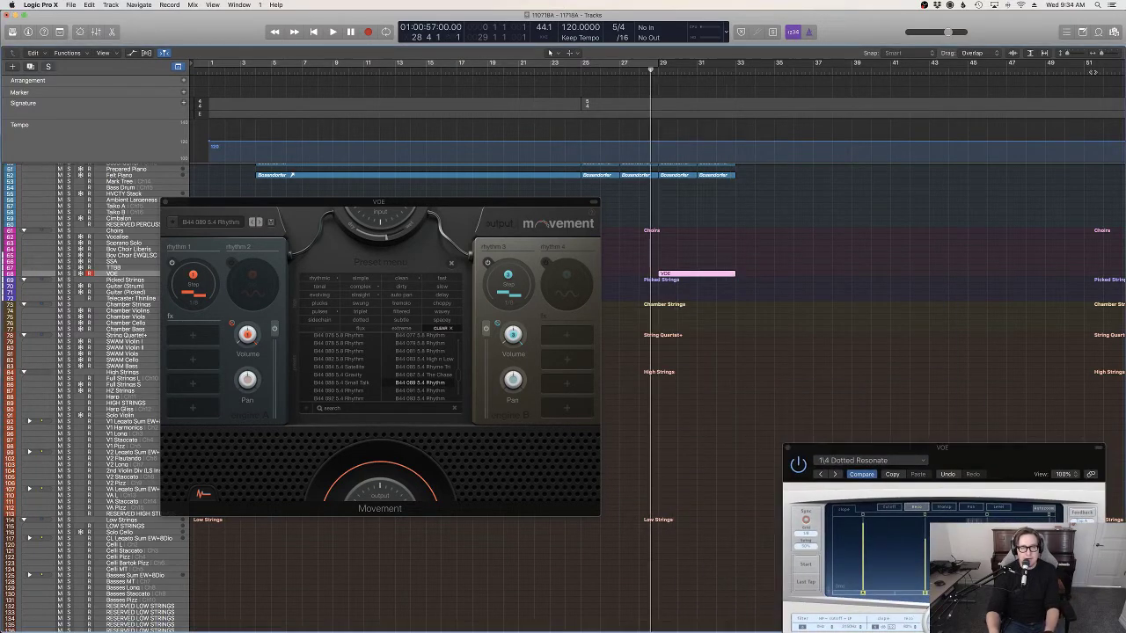
left_click_drag(1125, 68, 452, 251)
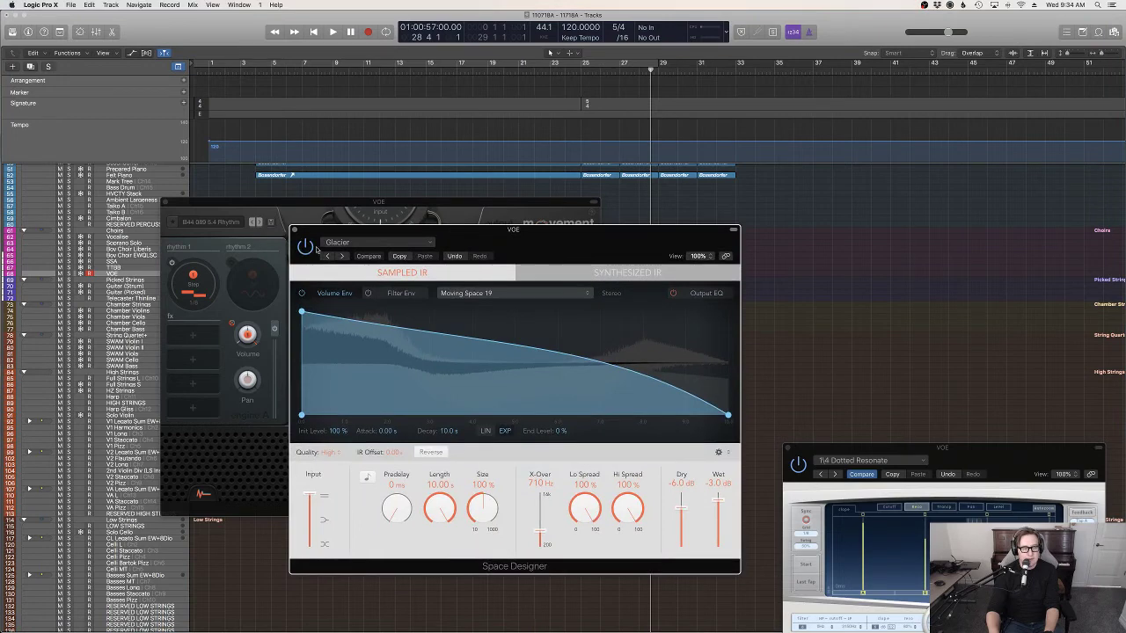
left_click_drag(987, 449, 972, 390)
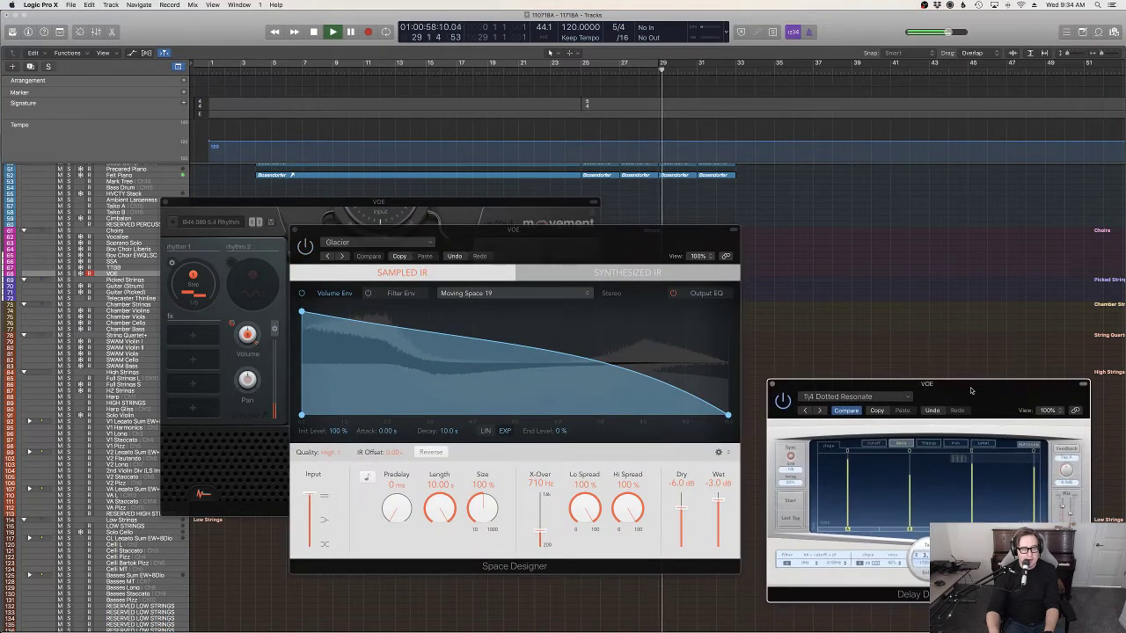
left_click_drag(606, 231, 543, 266)
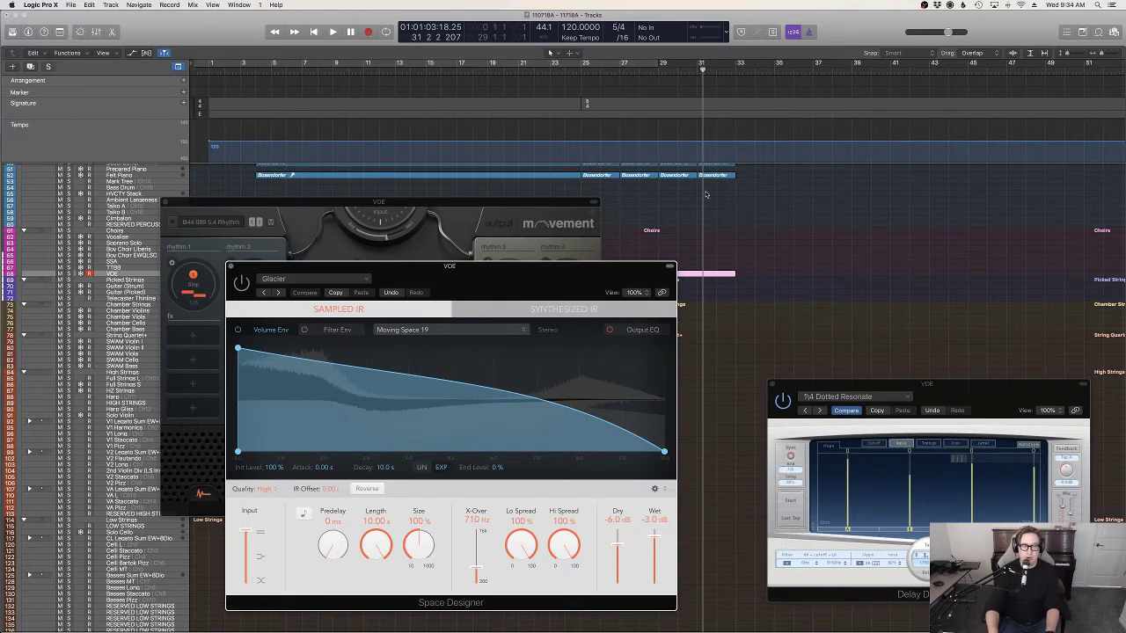
Step: Move the Space Designer window clear of the VOE region and replay the part from just before bar 29
left_click_drag(612, 273, 1008, 309)
left_click(648, 69)
key("space")
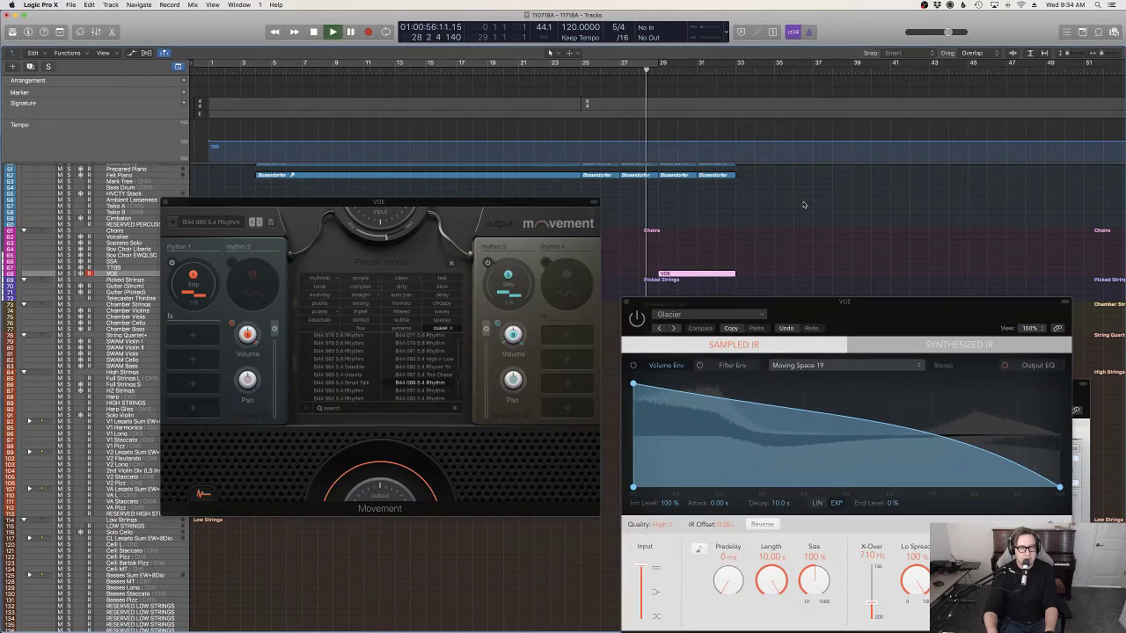
left_click_drag(913, 335, 781, 230)
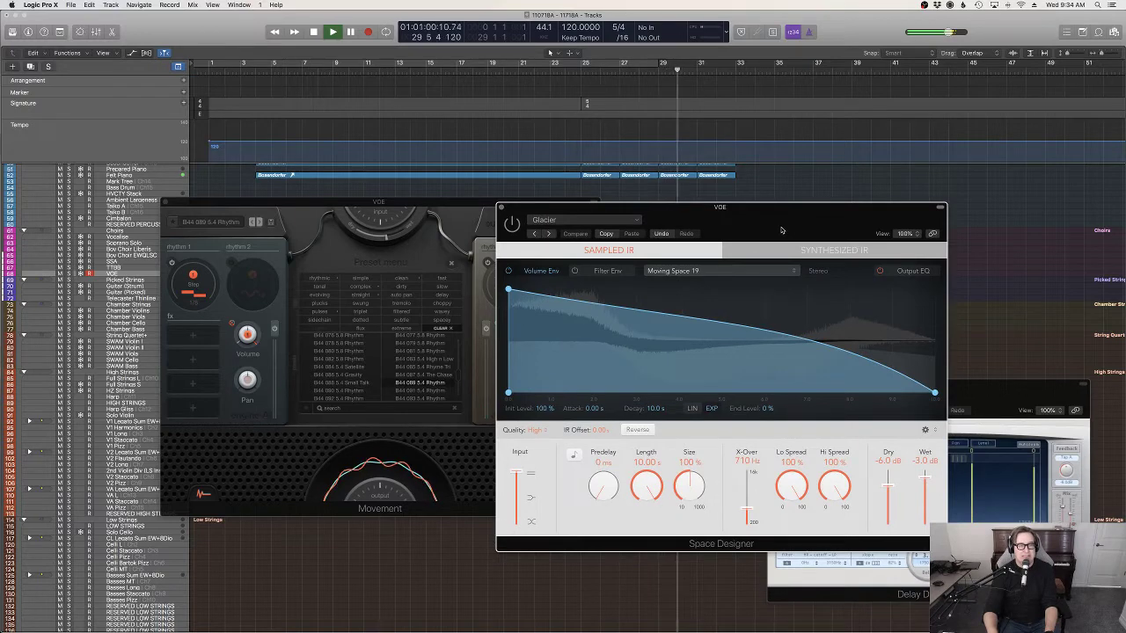
Step: Show the Movement plug-in's header, bypass the effect, and play the VOE part without it, keeping the region in view
left_click(403, 210)
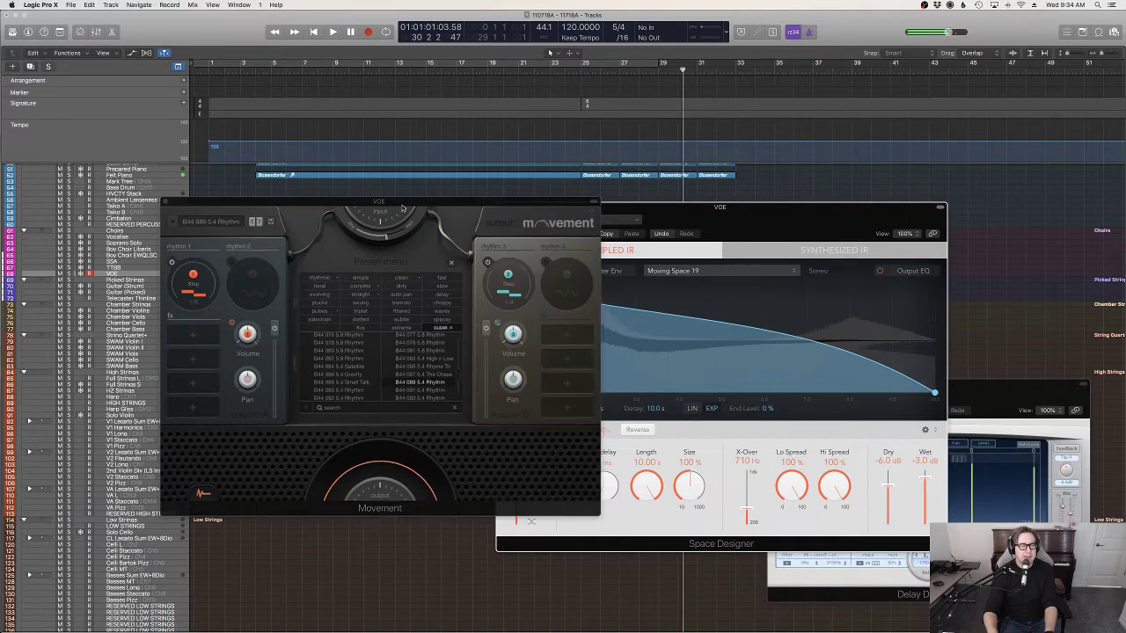
left_click(593, 204)
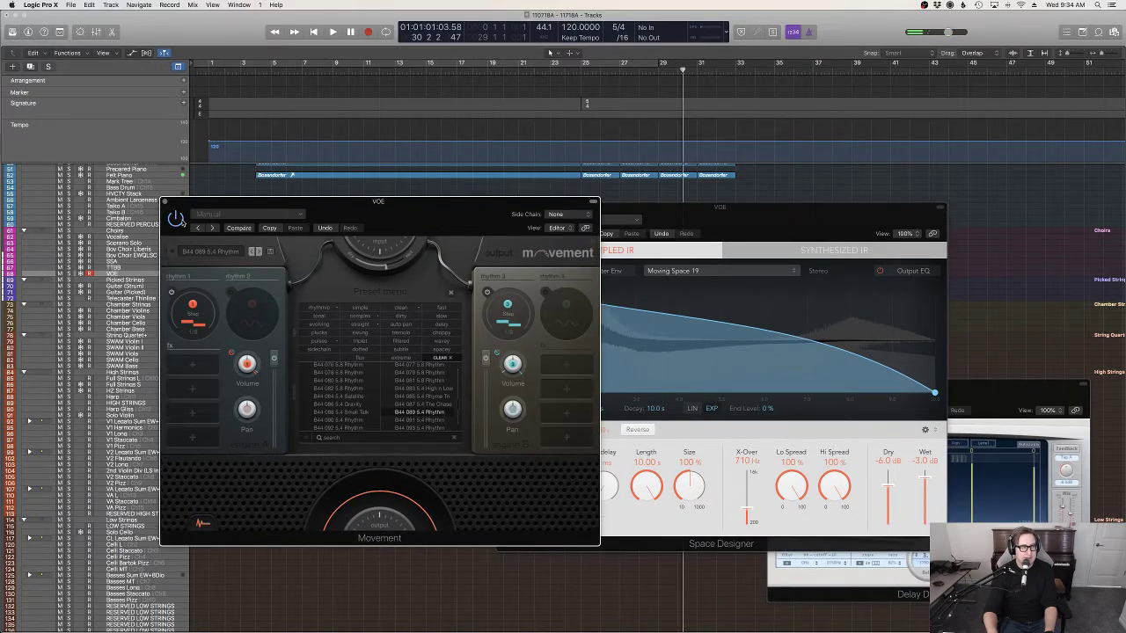
left_click_drag(550, 208, 458, 198)
left_click_drag(871, 221, 796, 366)
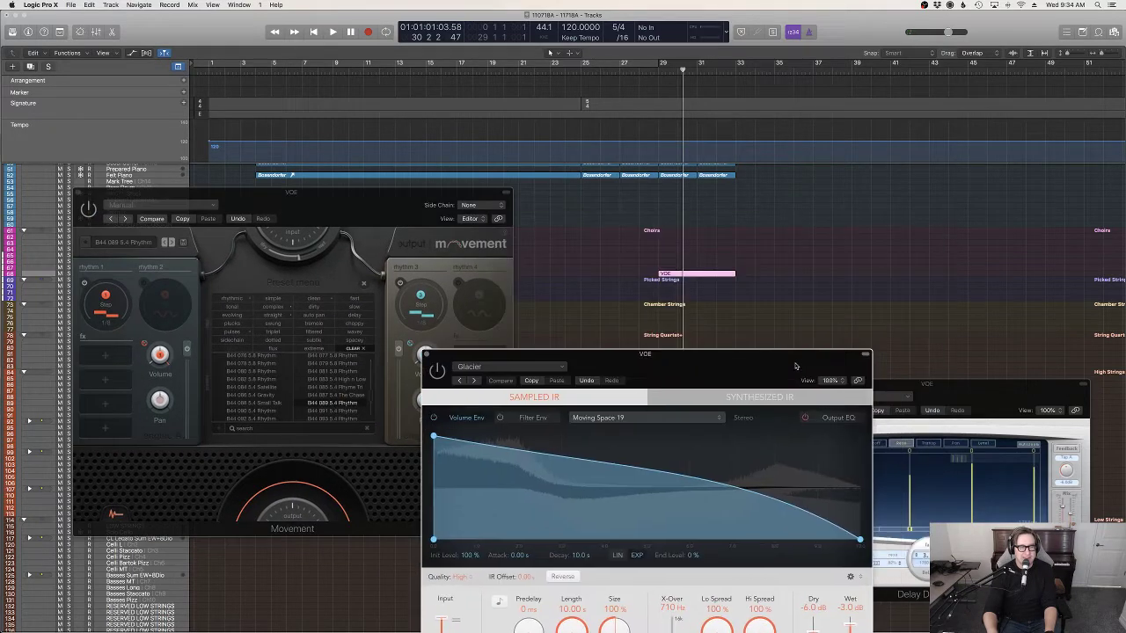
key("space")
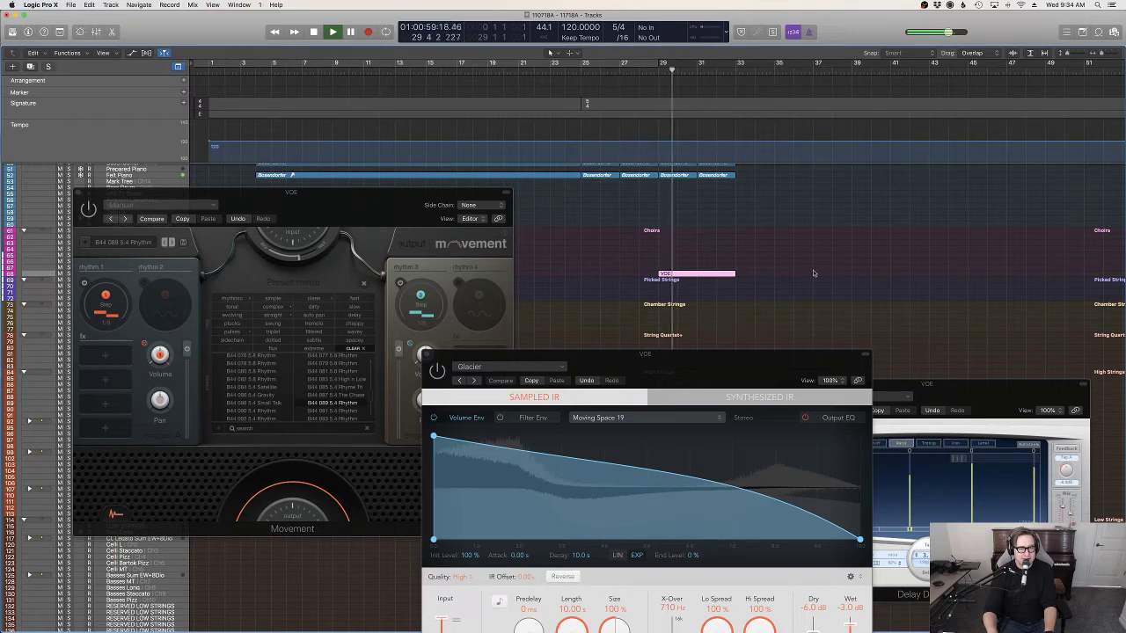
Step: Bypass the VOE track's Delay Designer and play from just before bar 29 to compare the sound
left_click(953, 398)
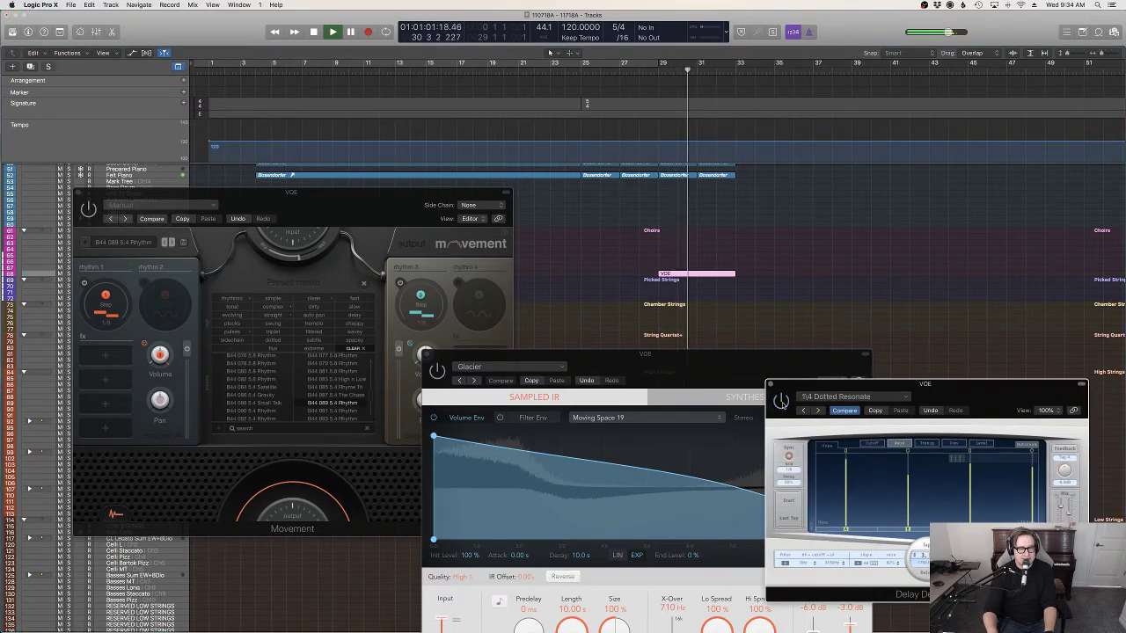
left_click(652, 73)
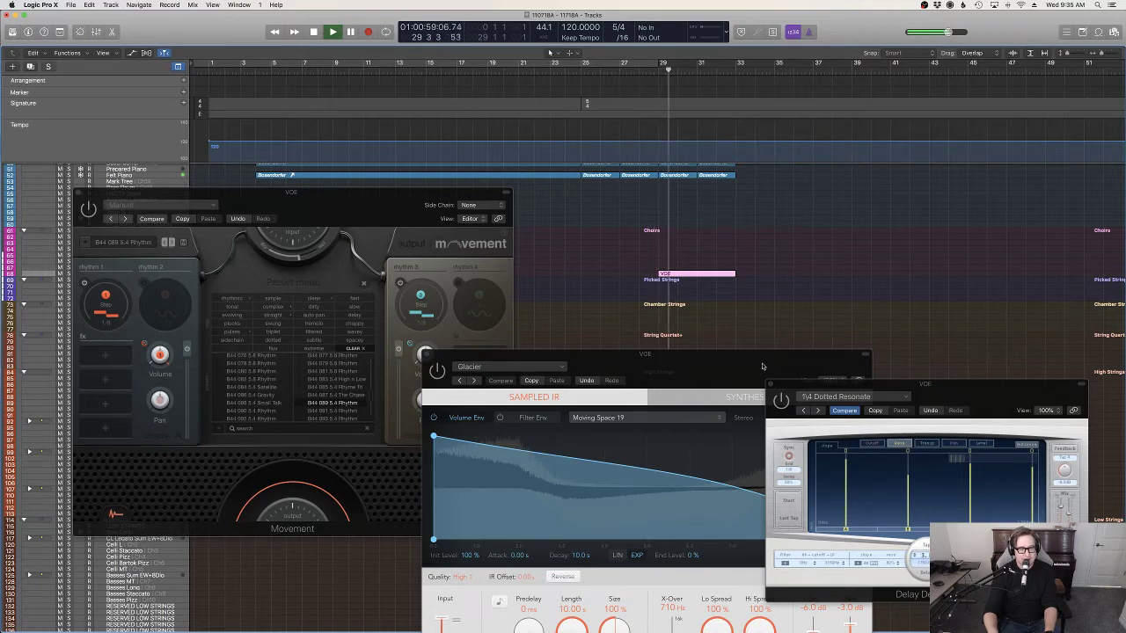
left_click_drag(763, 366, 762, 324)
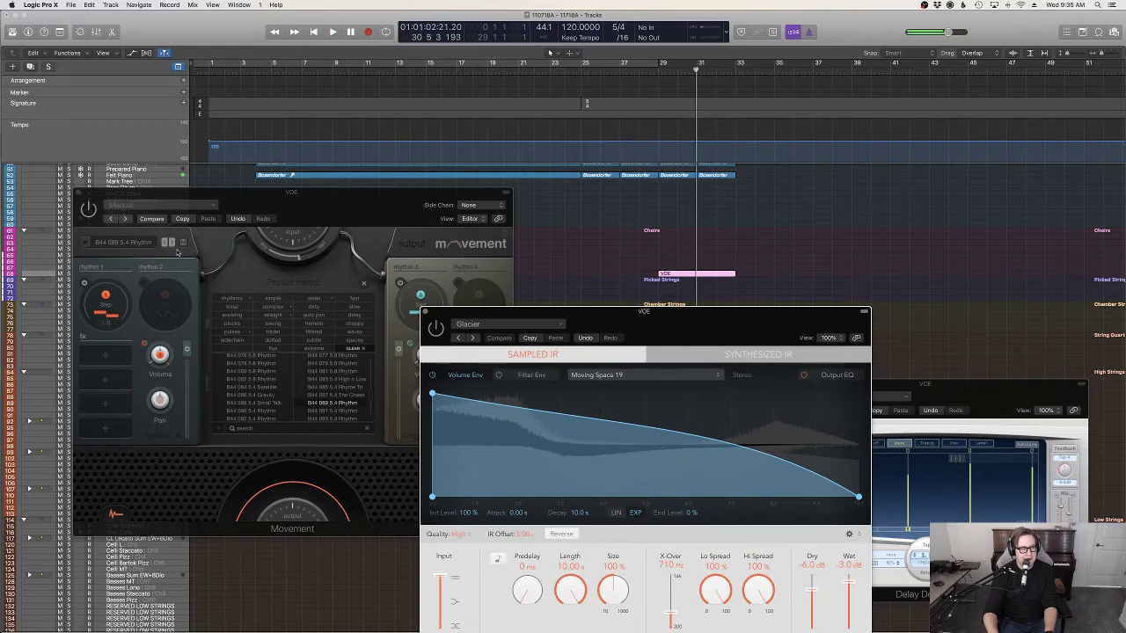
Step: Re-enable Movement and the Space Designer reverb on the VOE track while playing from just before bar 29
left_click(97, 212)
left_click(651, 71)
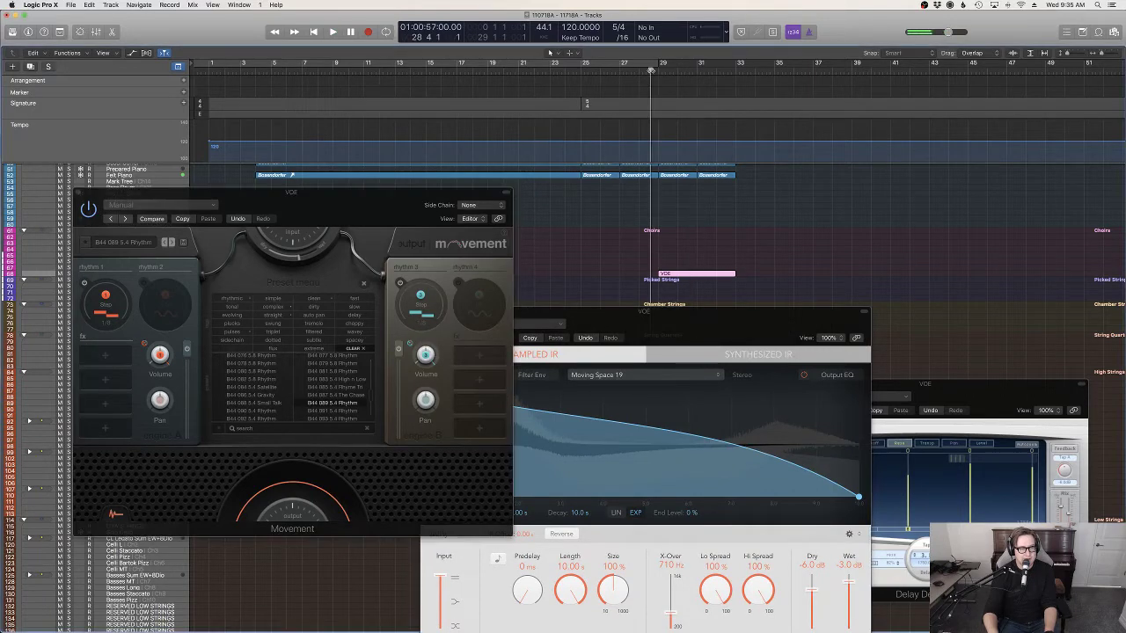
left_click_drag(739, 321, 858, 258)
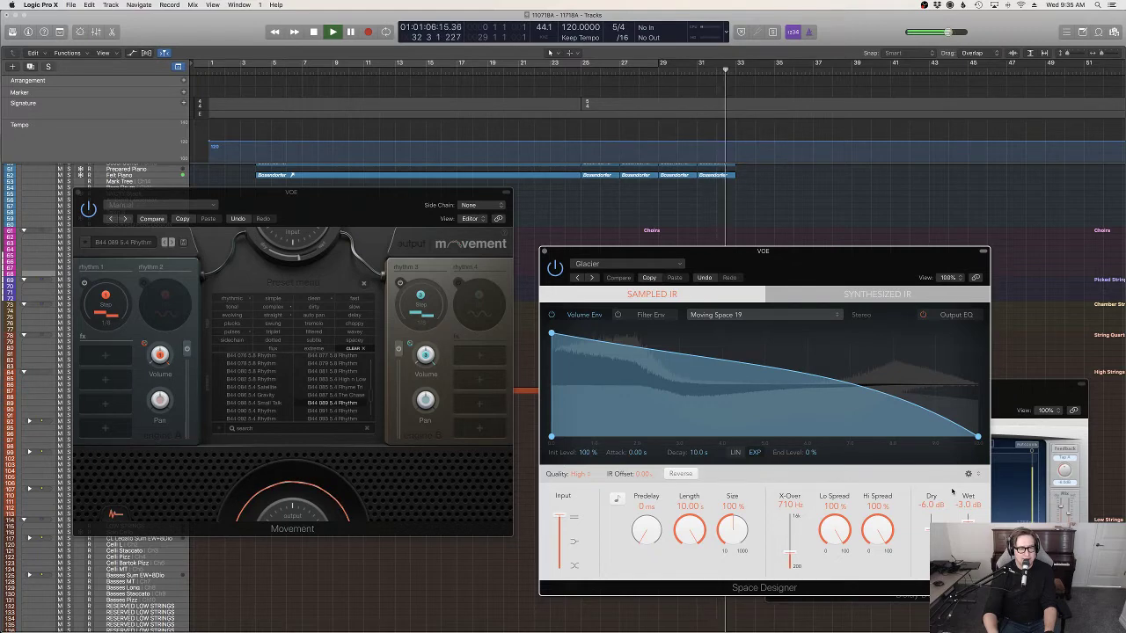
key("space")
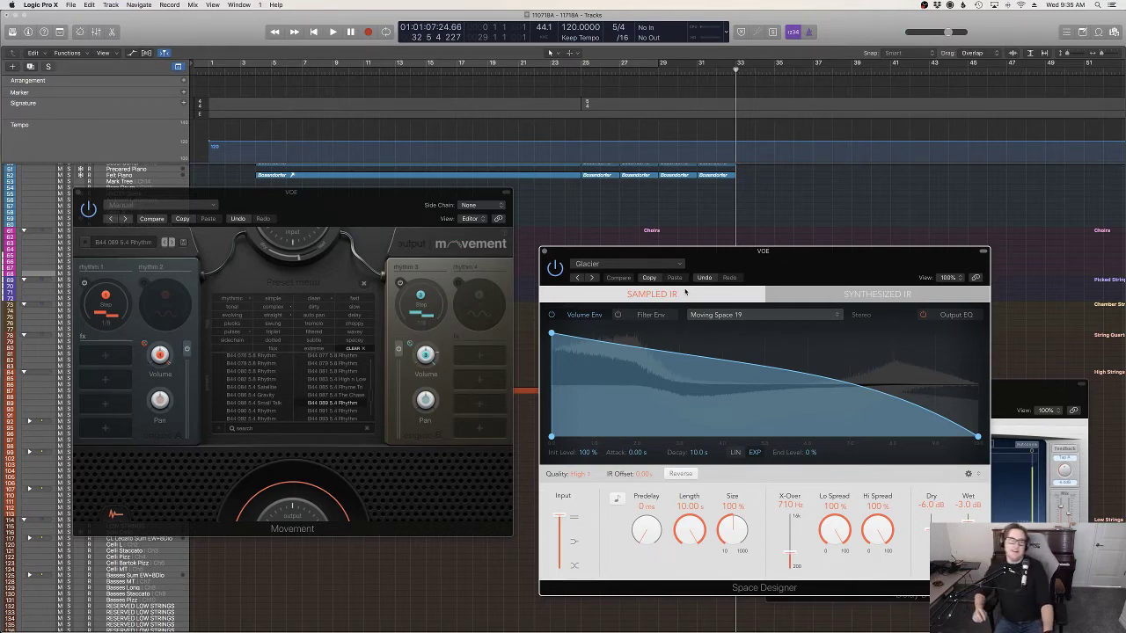
Step: Replay the VOE part from just before bar 29 and adjust the curved slider around Movement's input knob
left_click_drag(859, 252, 716, 375)
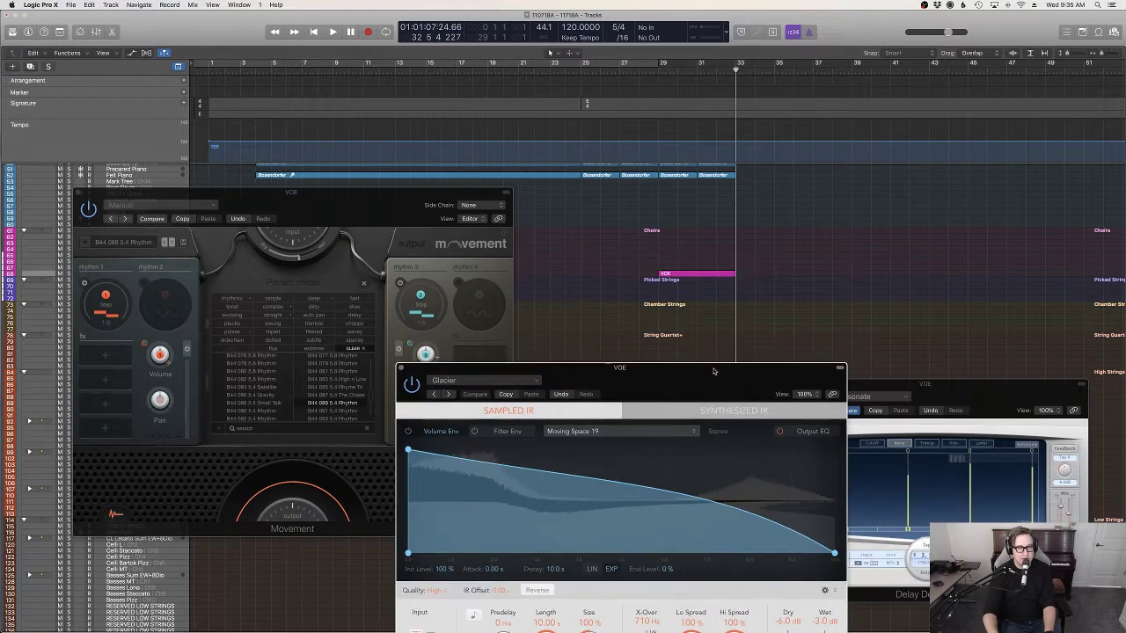
left_click(650, 87)
key("space")
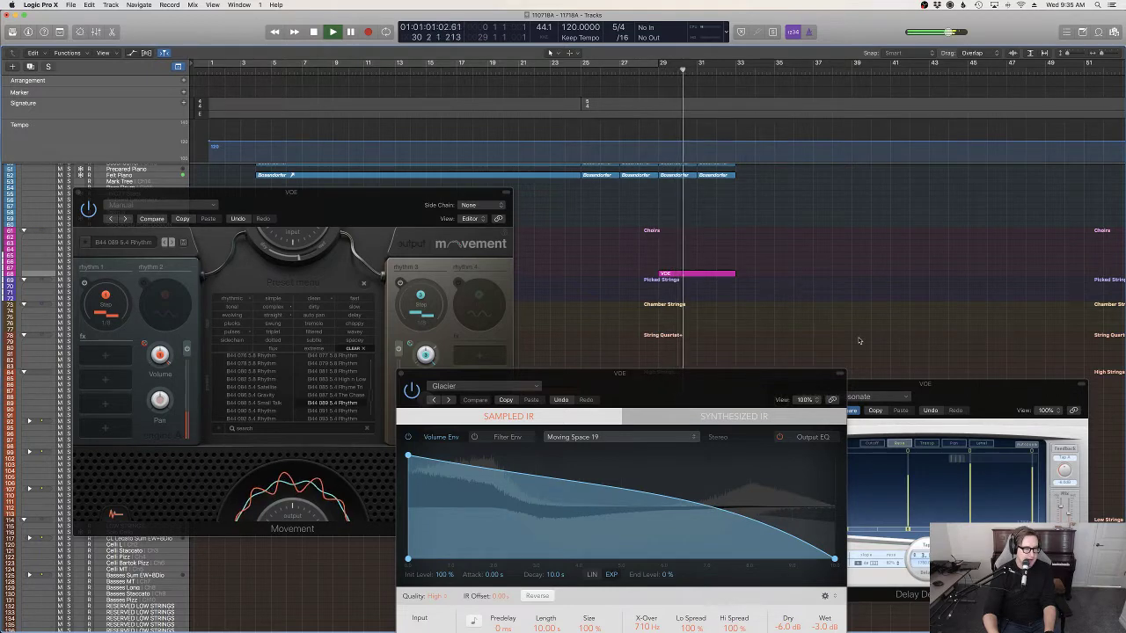
left_click(264, 255)
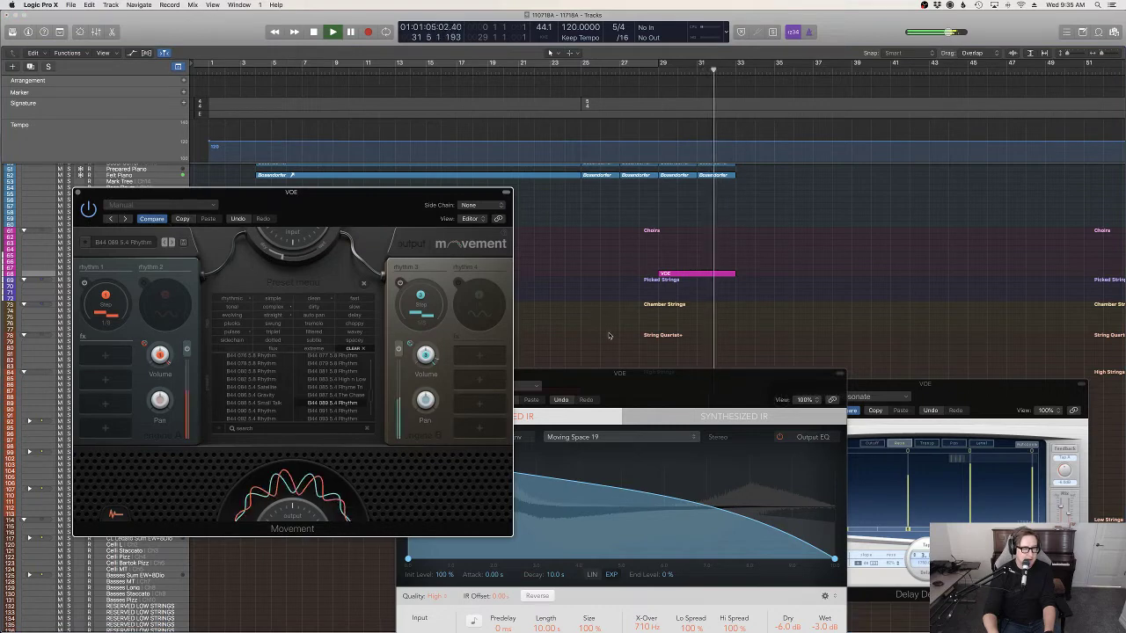
Step: Close the VOE track's Space Designer, Delay Designer and Movement windows
left_click_drag(688, 394, 780, 323)
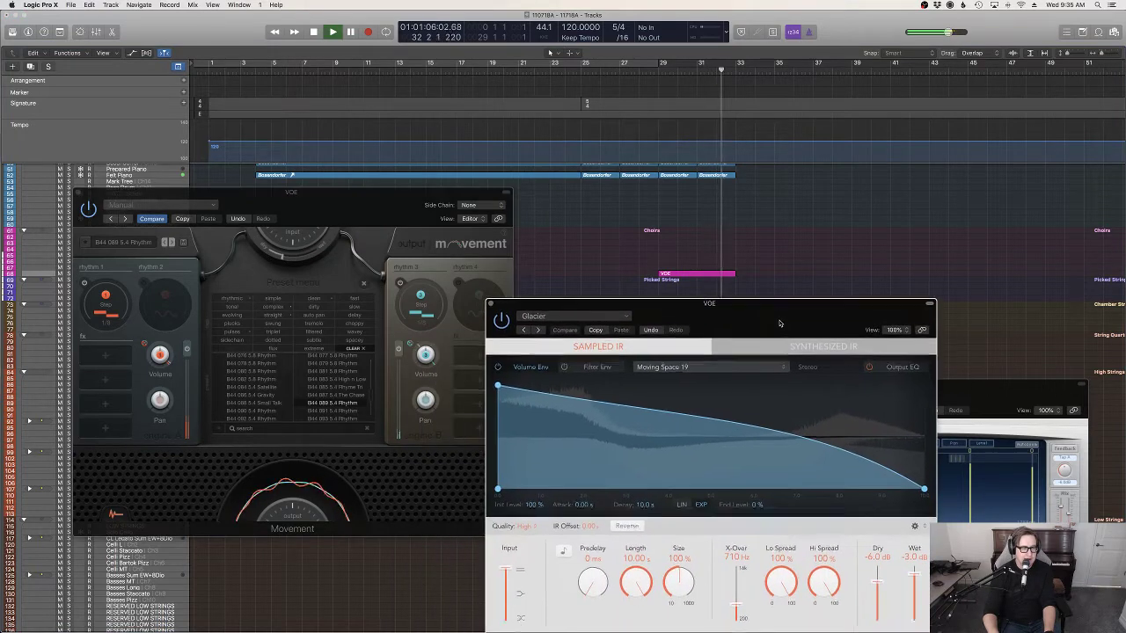
left_click(491, 304)
left_click(775, 388)
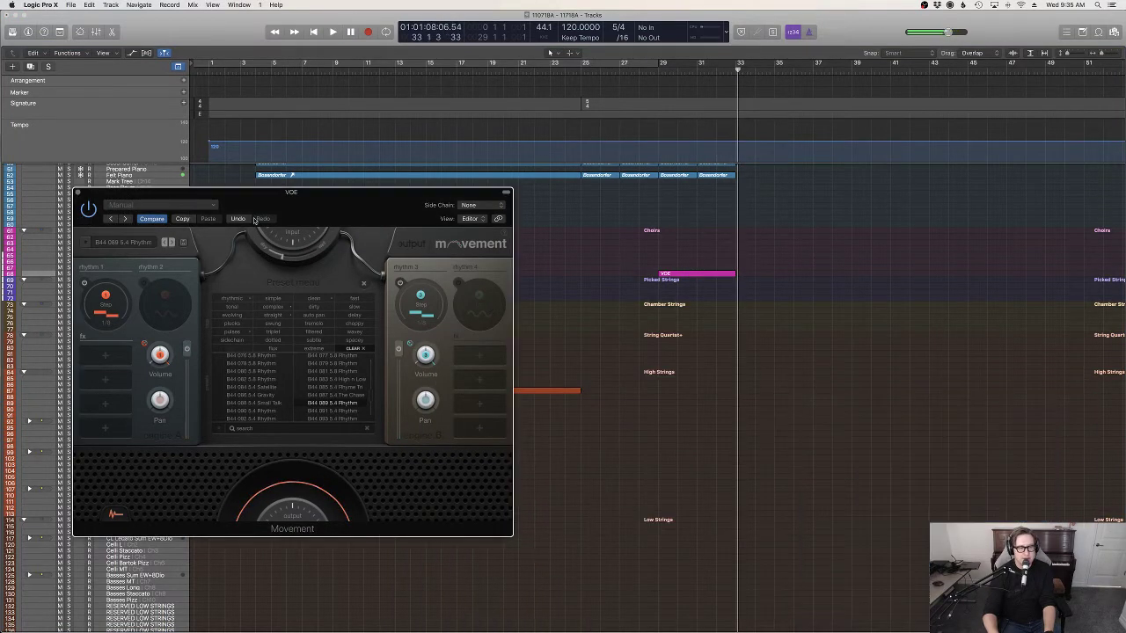
left_click(81, 193)
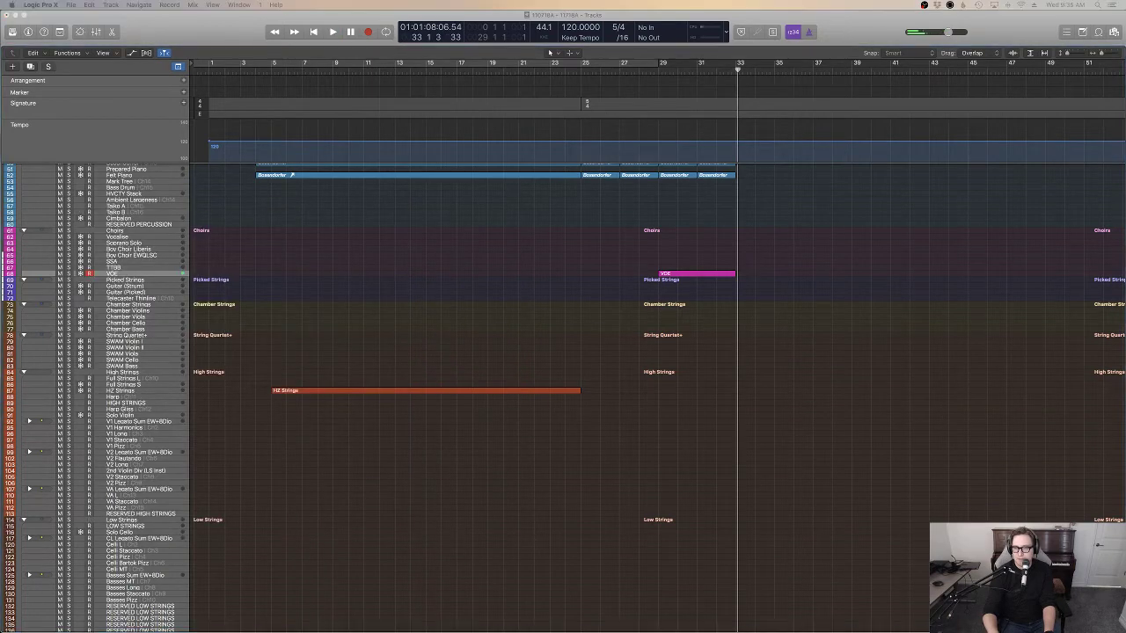
Step: Play the processed VOE line with the piano parts from just before bar 29 several times, looking over the track list
left_click(646, 74)
key("space")
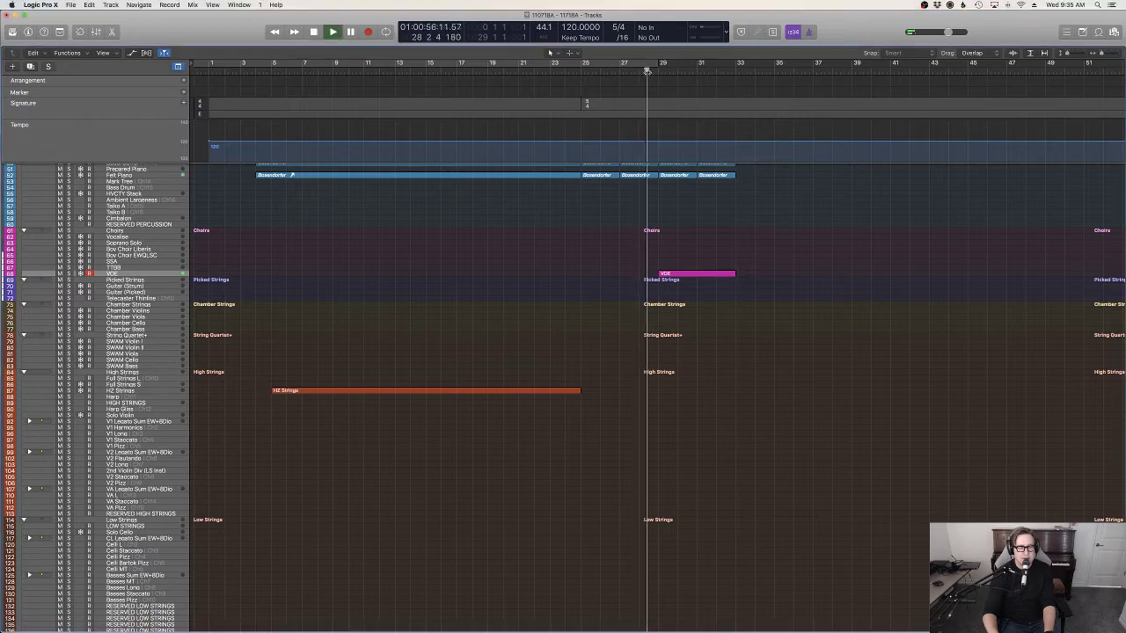
scroll(862, 352, "up", 10)
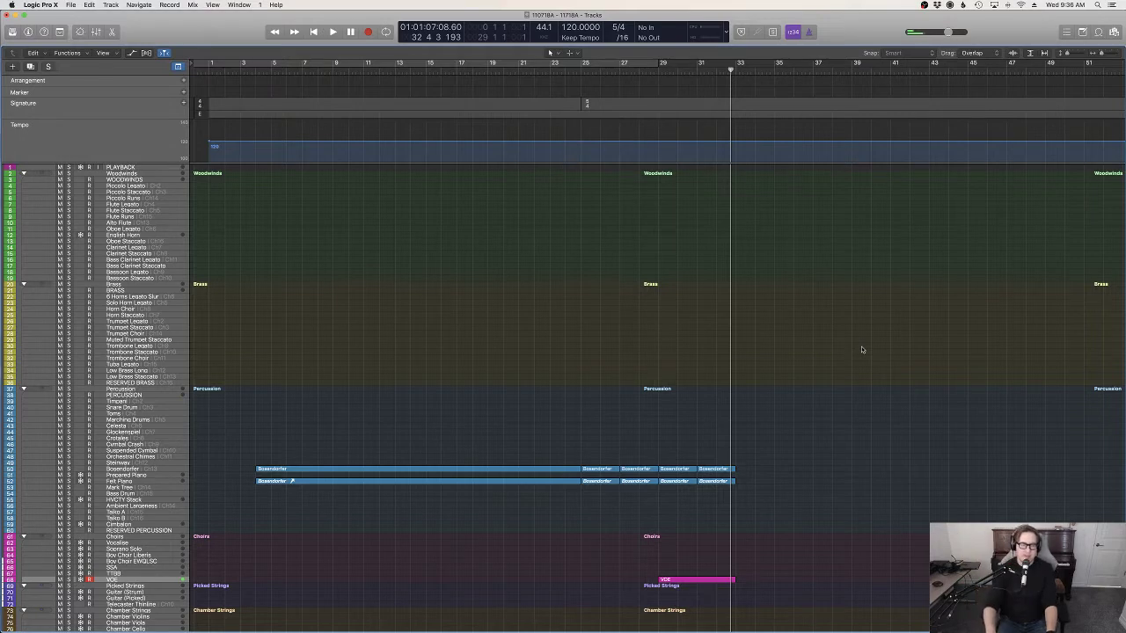
left_click(651, 73)
key("space")
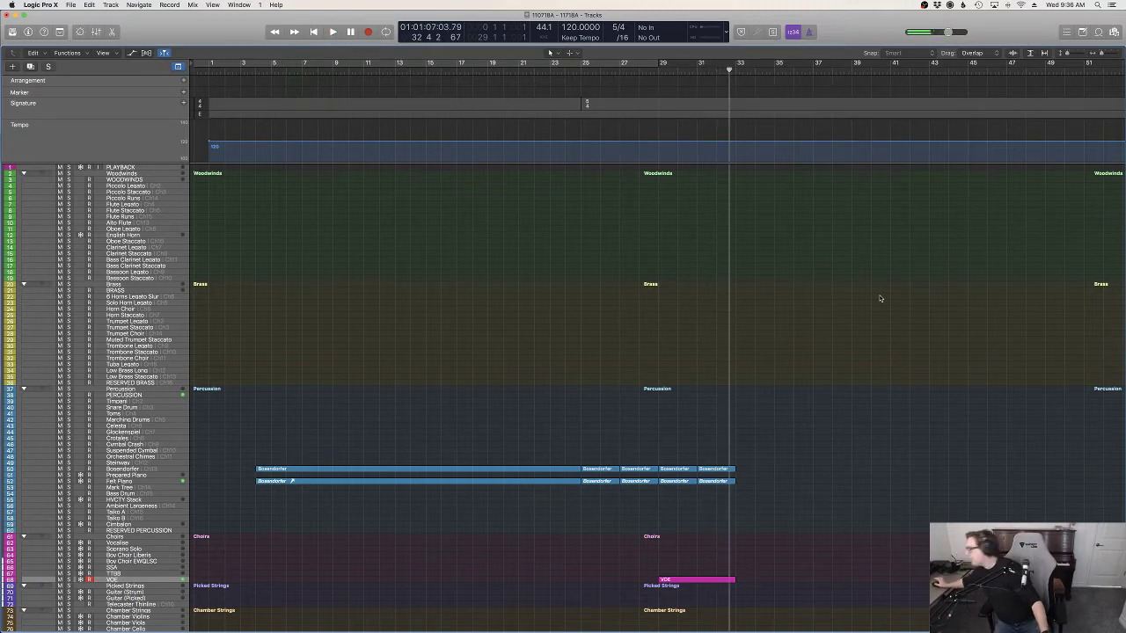
left_click(652, 63)
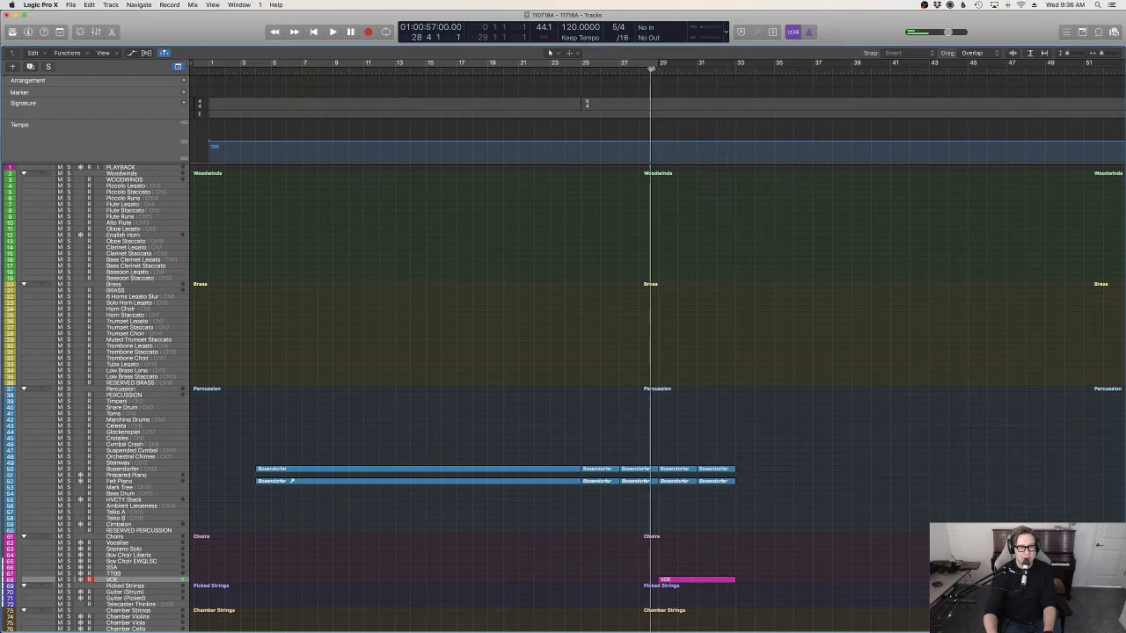
key("space")
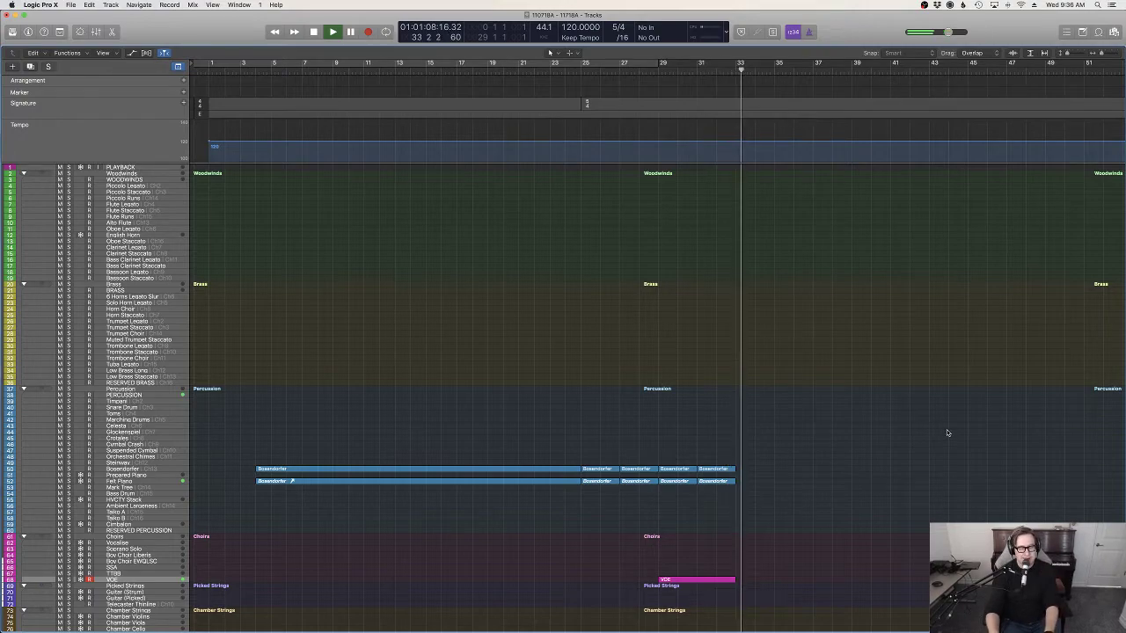
scroll(946, 429, "down", 15)
scroll(839, 385, "up", 6)
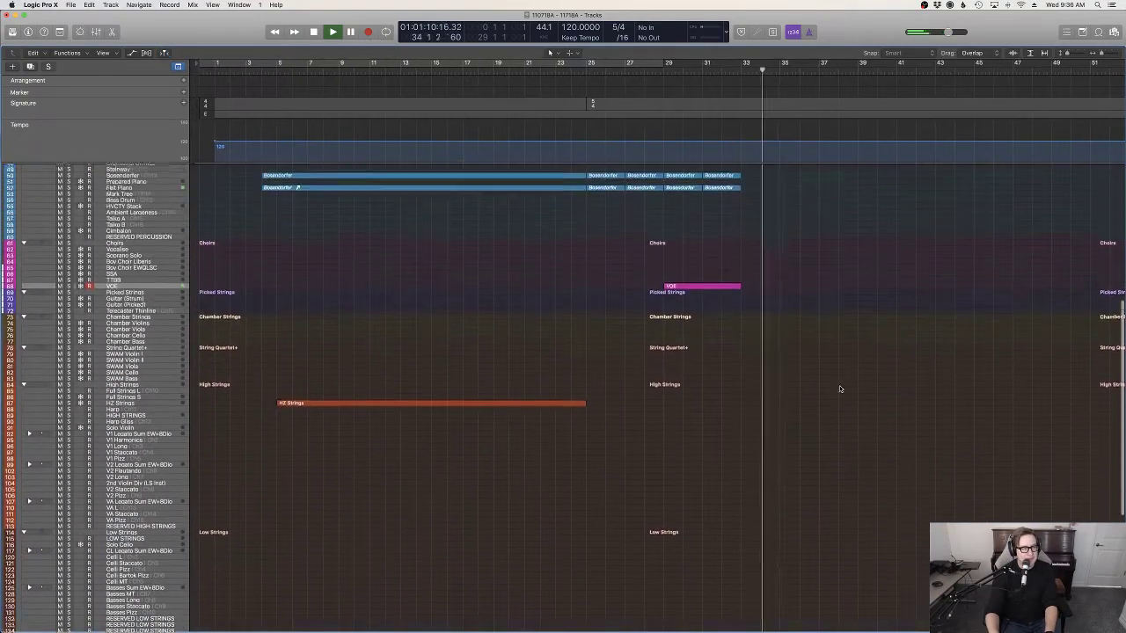
key("space")
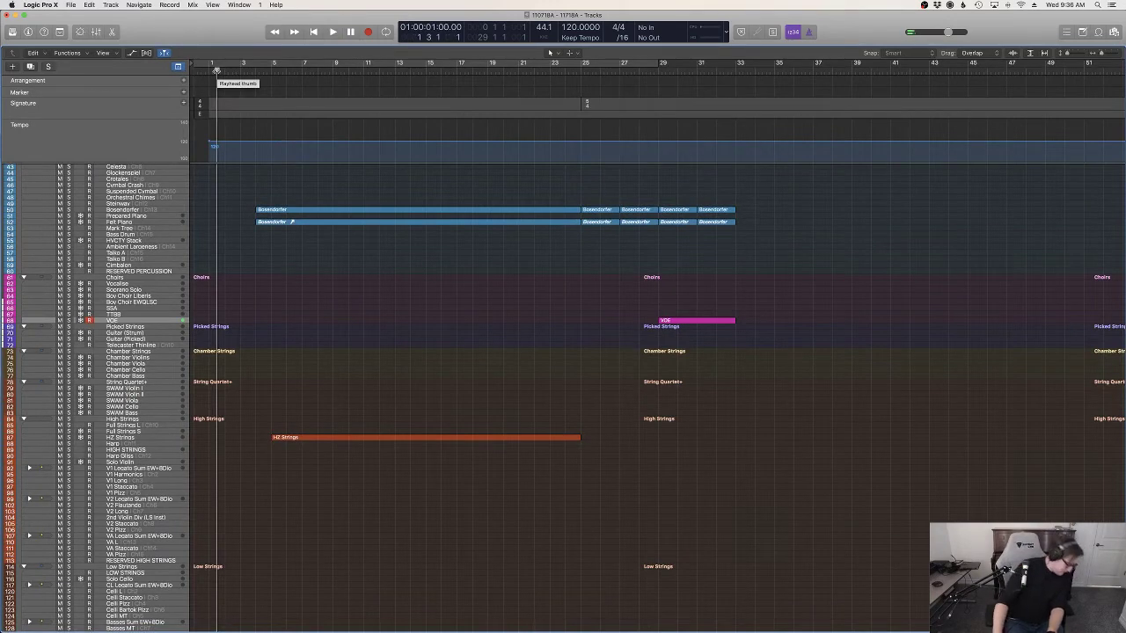
Step: Play the arrangement from the very beginning and review the piano, choir, string, Omni and Arcade regions
left_click_drag(216, 70, 194, 69)
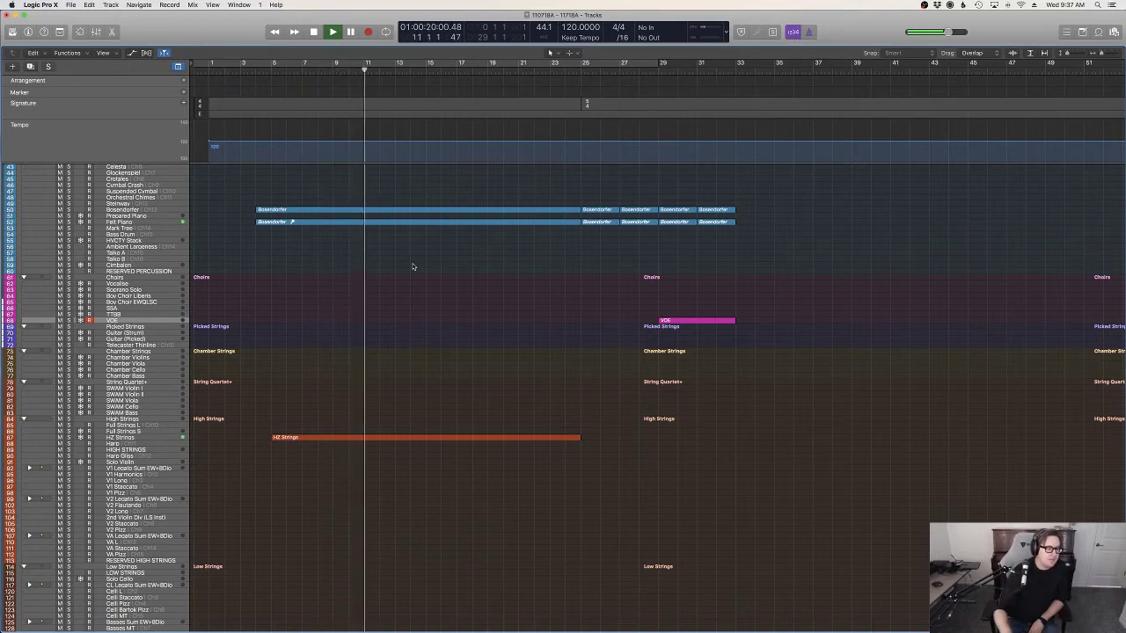
scroll(627, 458, "down", 8)
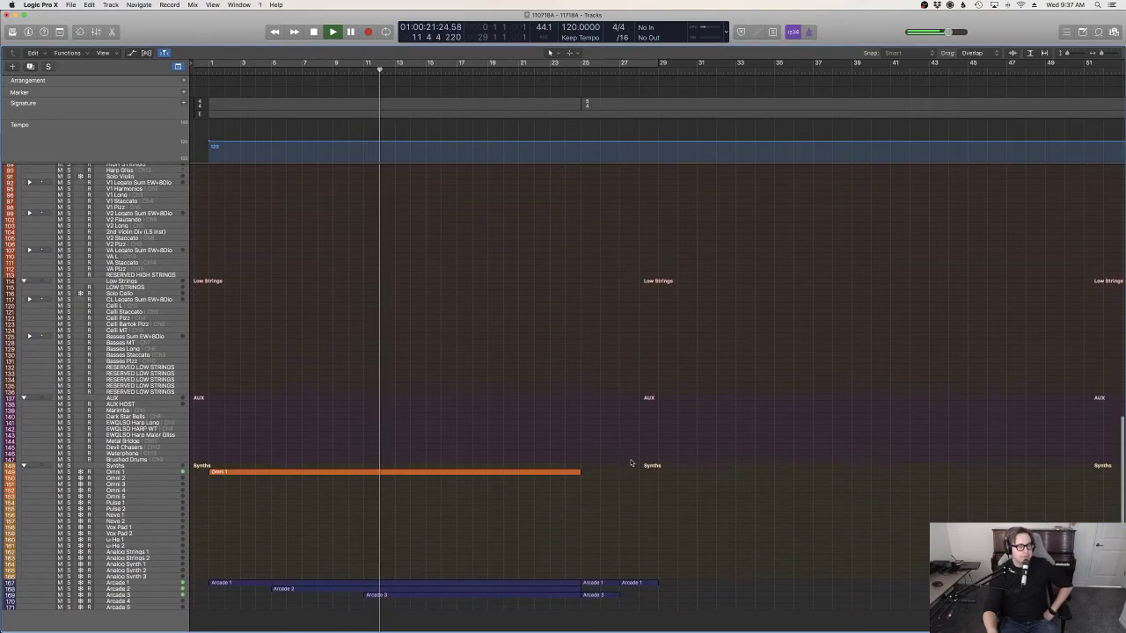
scroll(629, 465, "up", 3)
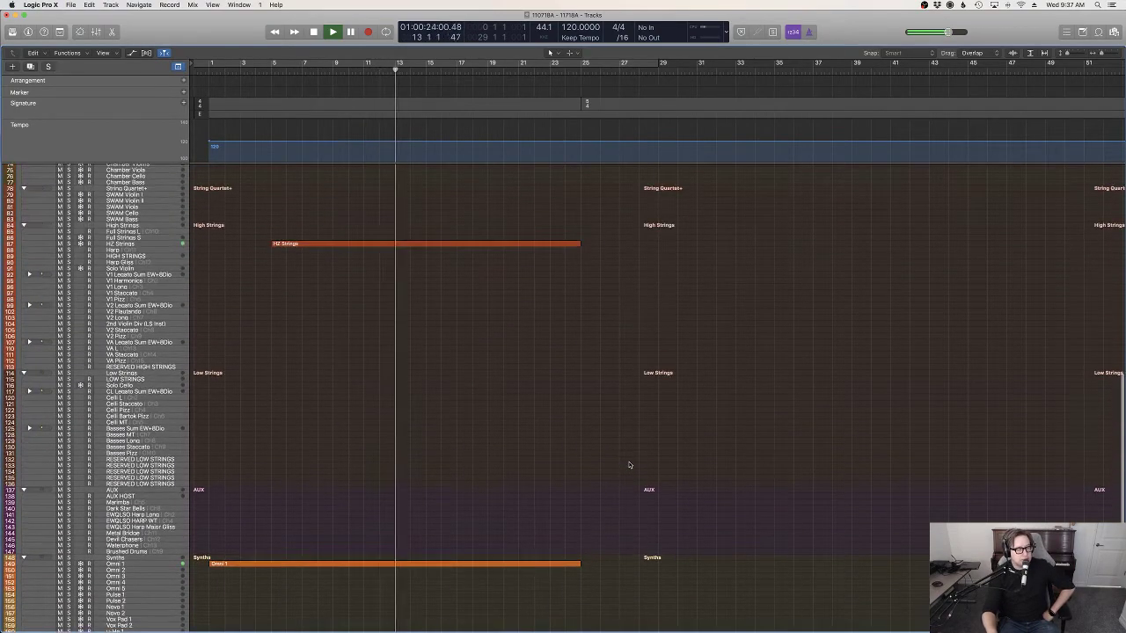
scroll(628, 463, "up", 5)
scroll(623, 460, "up", 1)
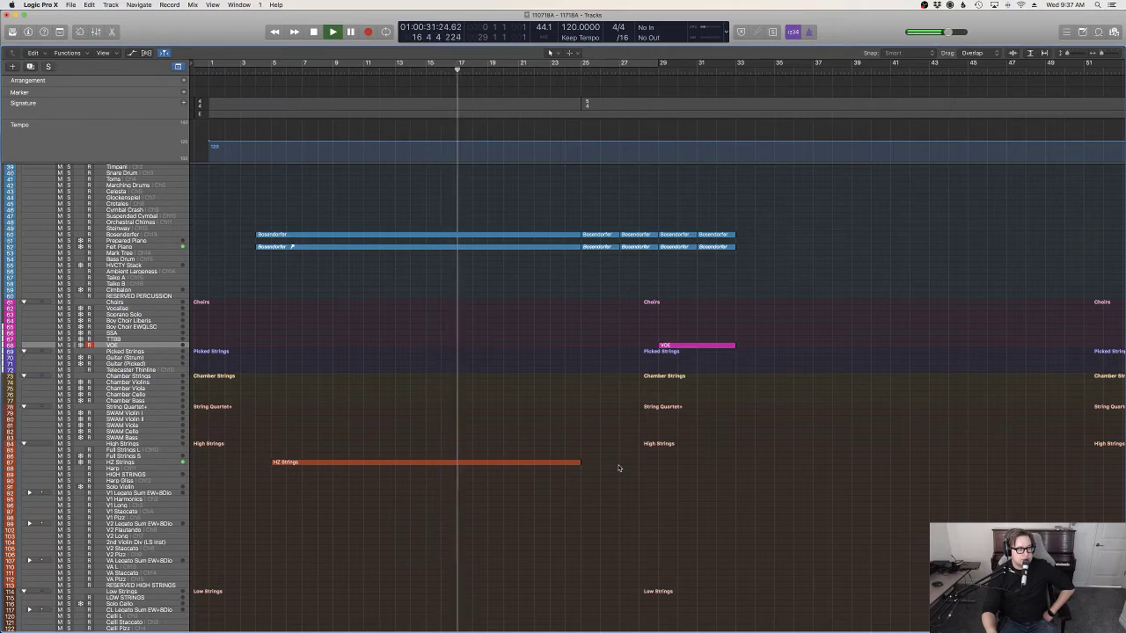
scroll(619, 468, "down", 4)
scroll(618, 468, "down", 20)
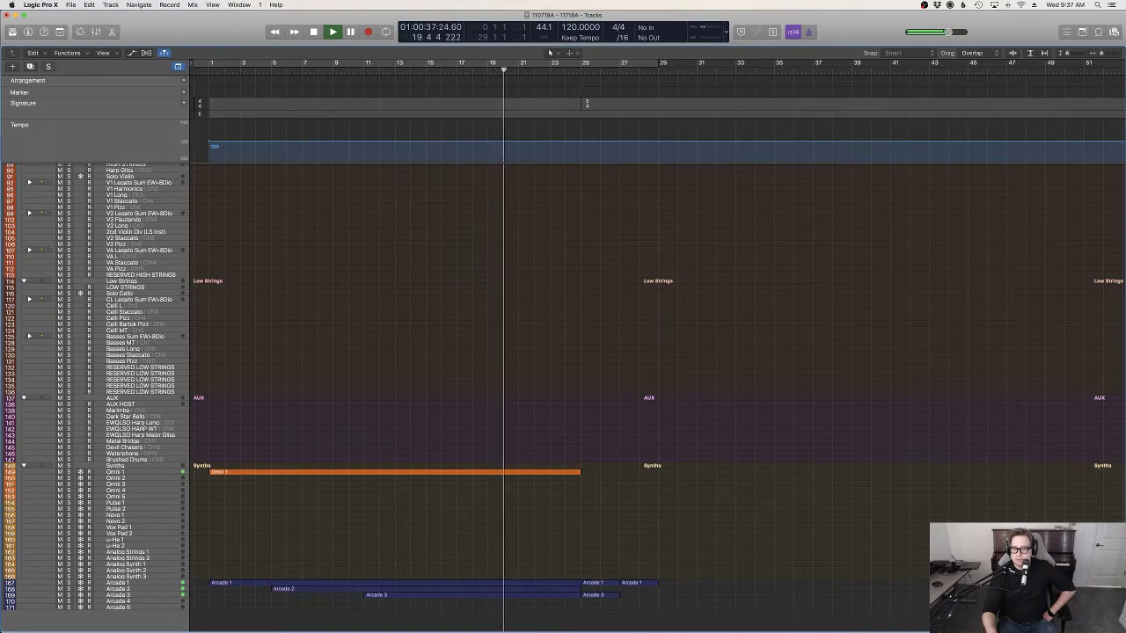
scroll(648, 444, "up", 20)
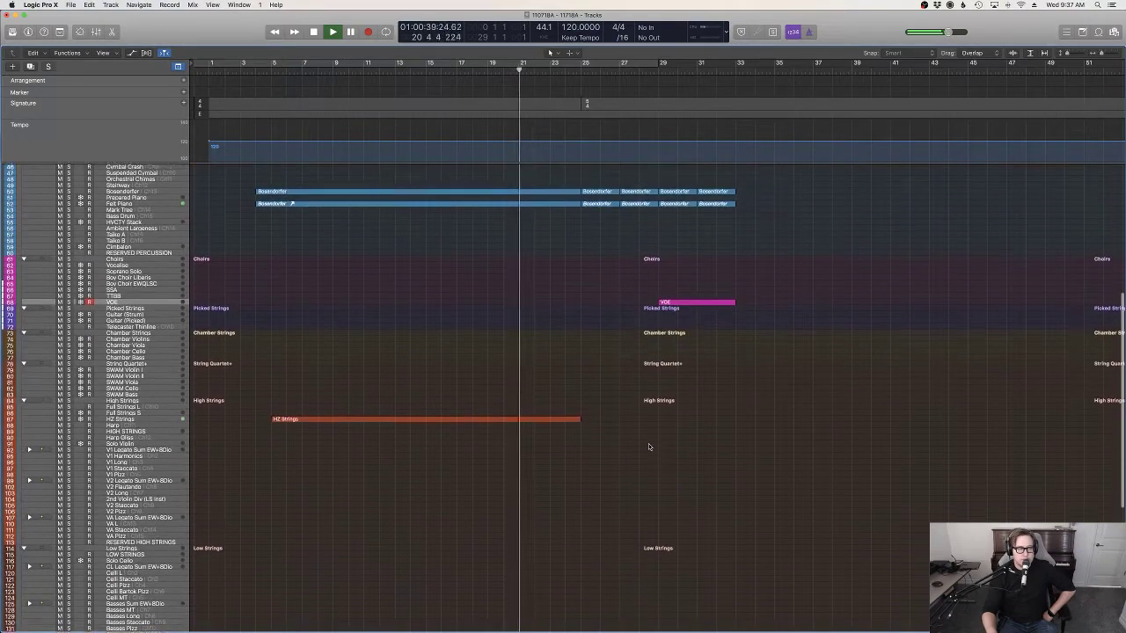
Step: Select the Guitar (Picked) track and try it against the arrangement playing up to bar 33
scroll(451, 385, "up", 4)
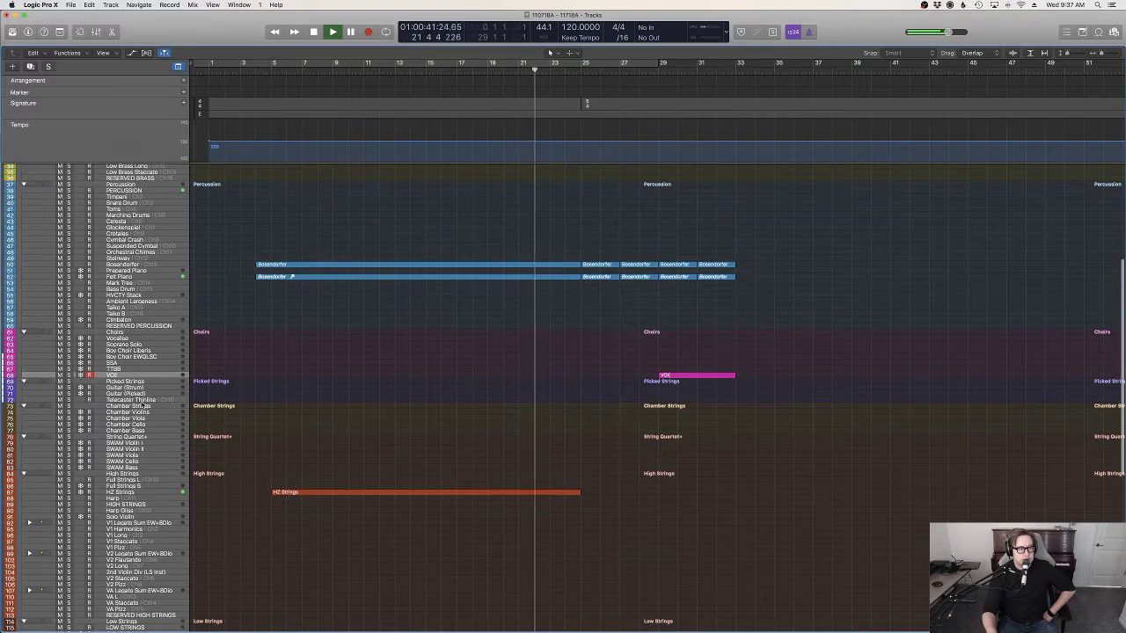
left_click(135, 393)
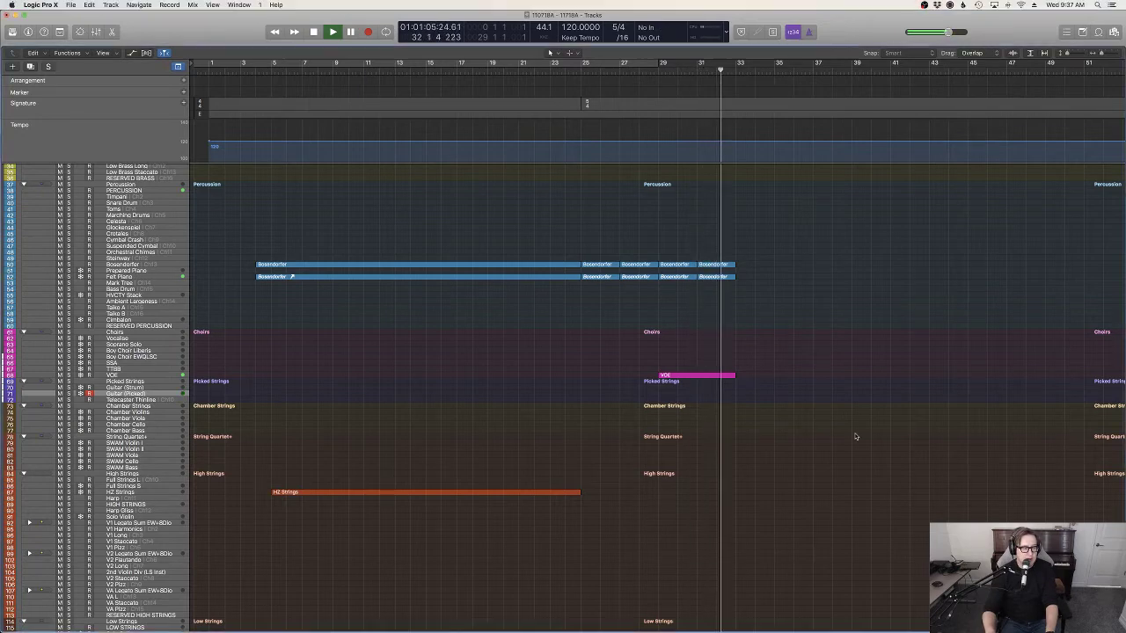
scroll(855, 434, "up", 3)
scroll(856, 435, "down", 12)
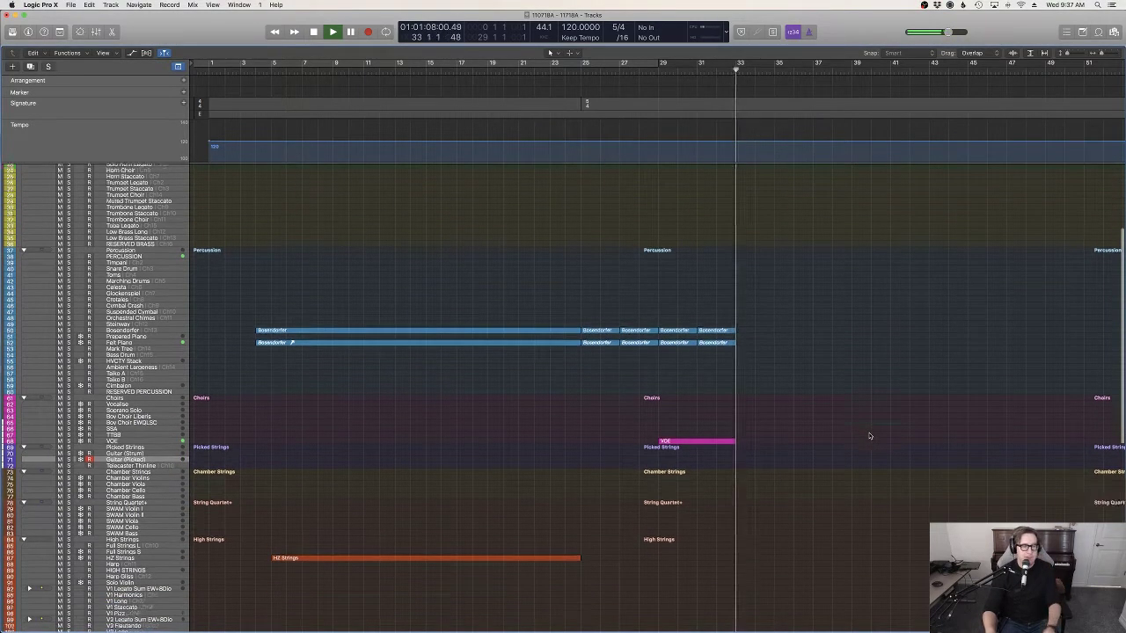
scroll(719, 428, "up", 1)
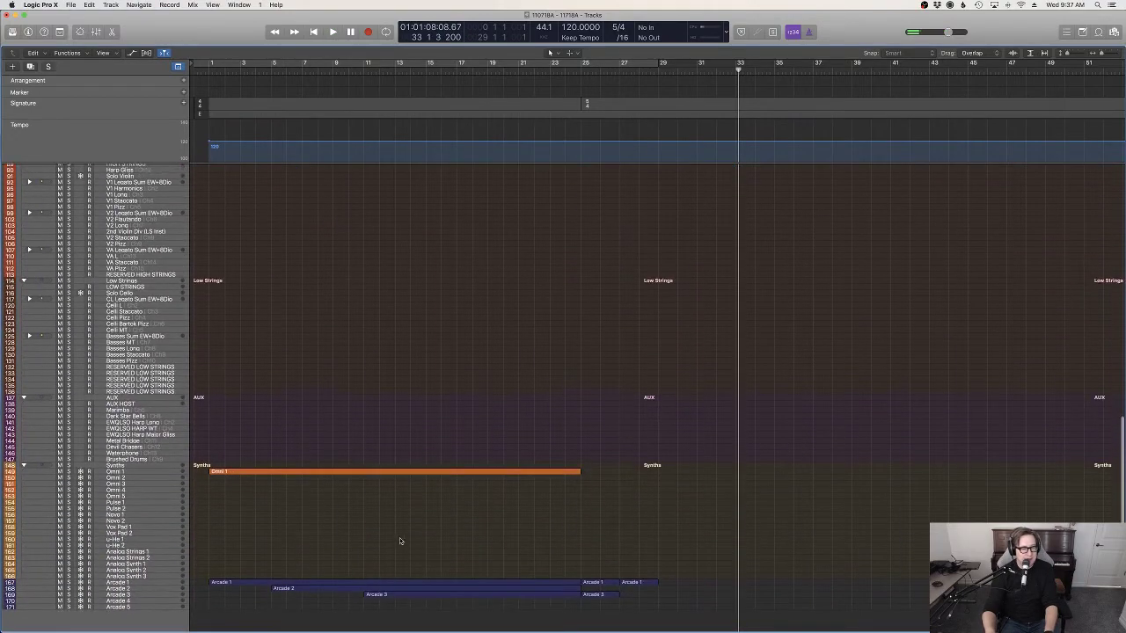
Step: Select the Analog Synth 1 track and play the 5/4 section from about bar 27 to try it out
scroll(141, 562, "up", 1)
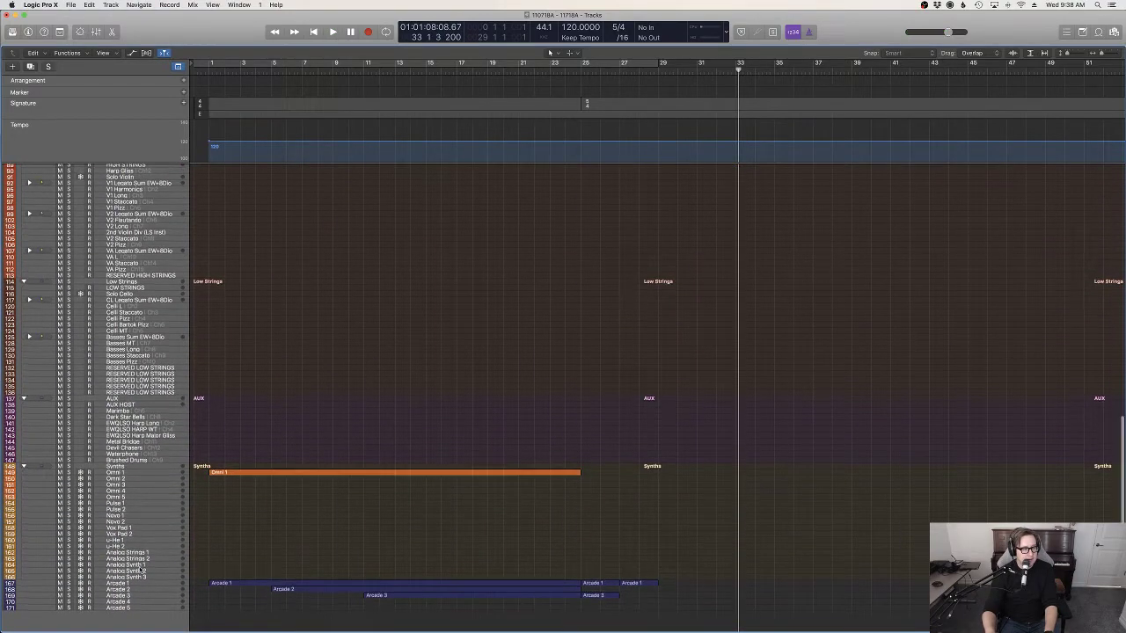
scroll(633, 440, "up", 15)
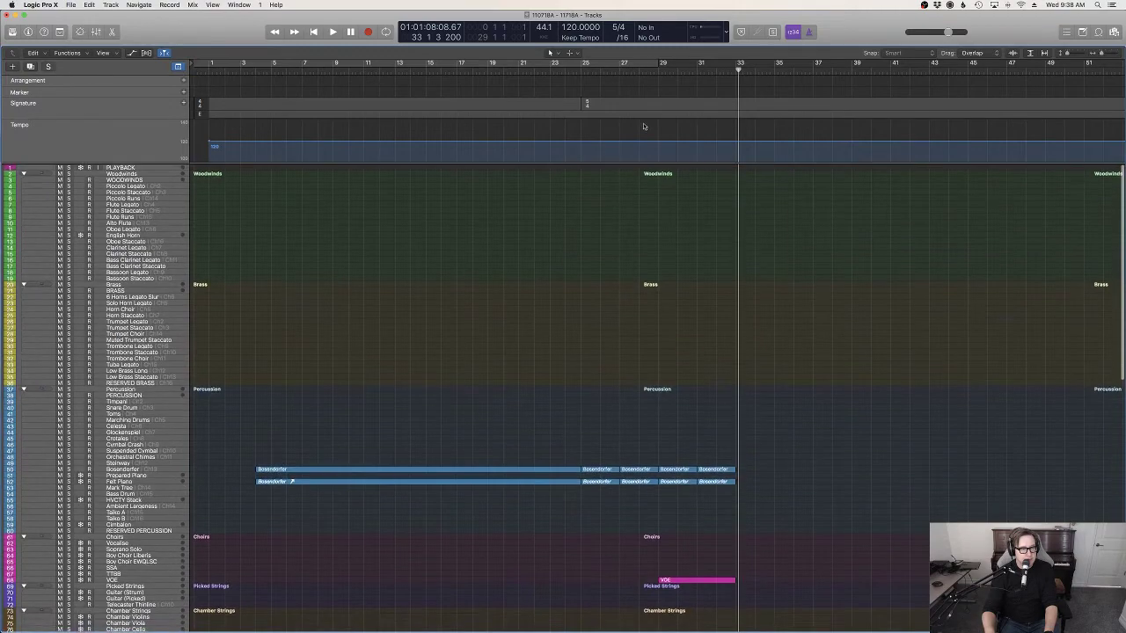
left_click(621, 70)
scroll(871, 366, "down", 20)
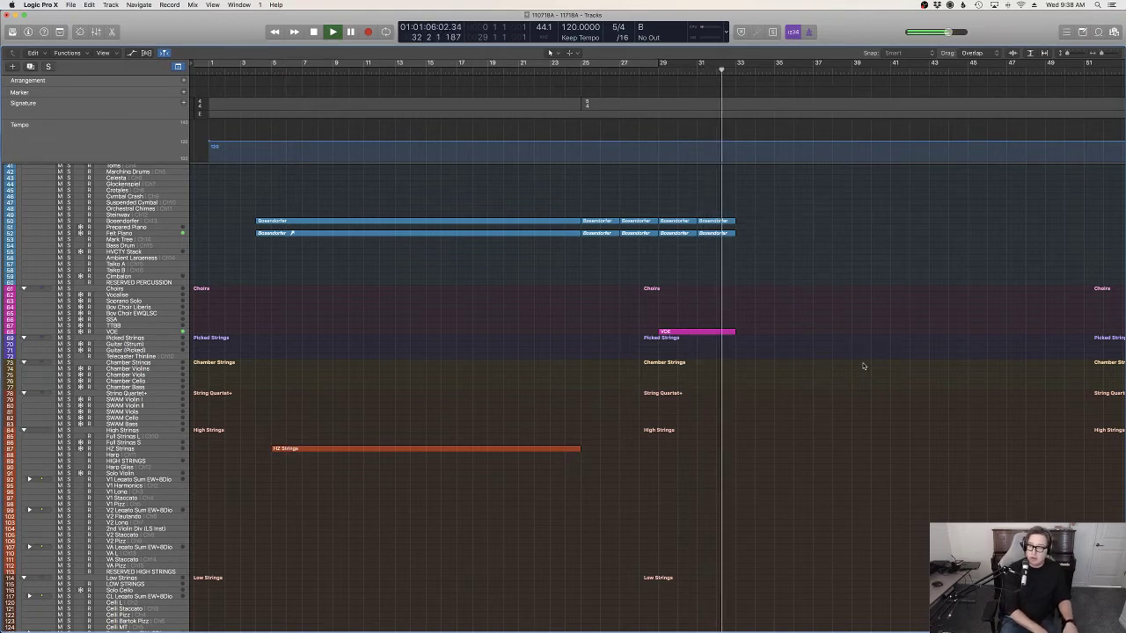
key("space")
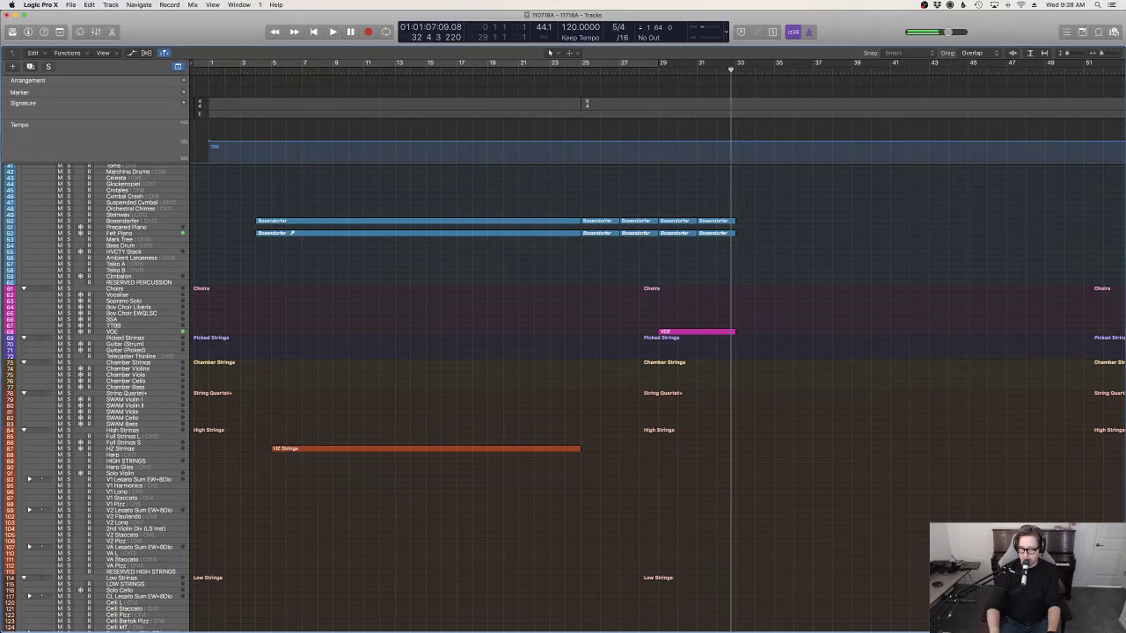
Step: Record the opening bar of an Analog Synth 1 part starting at bar 29, restarting the take until it is right
key("super+Right")
key("super+Right")
key("super+Right")
key("super+Left")
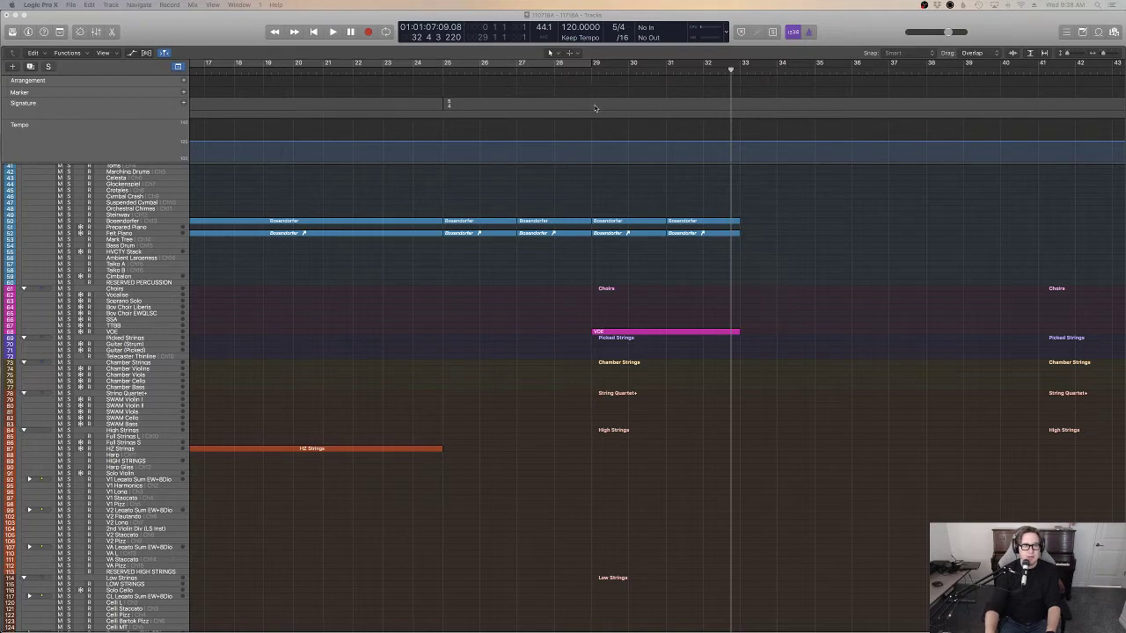
left_click(595, 72)
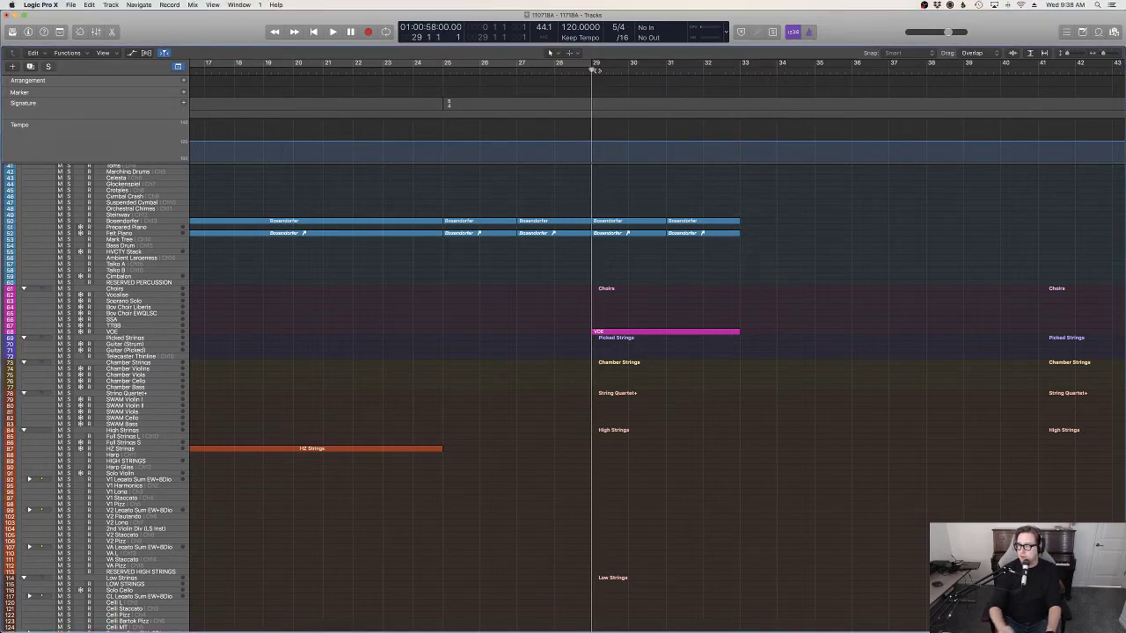
key("space")
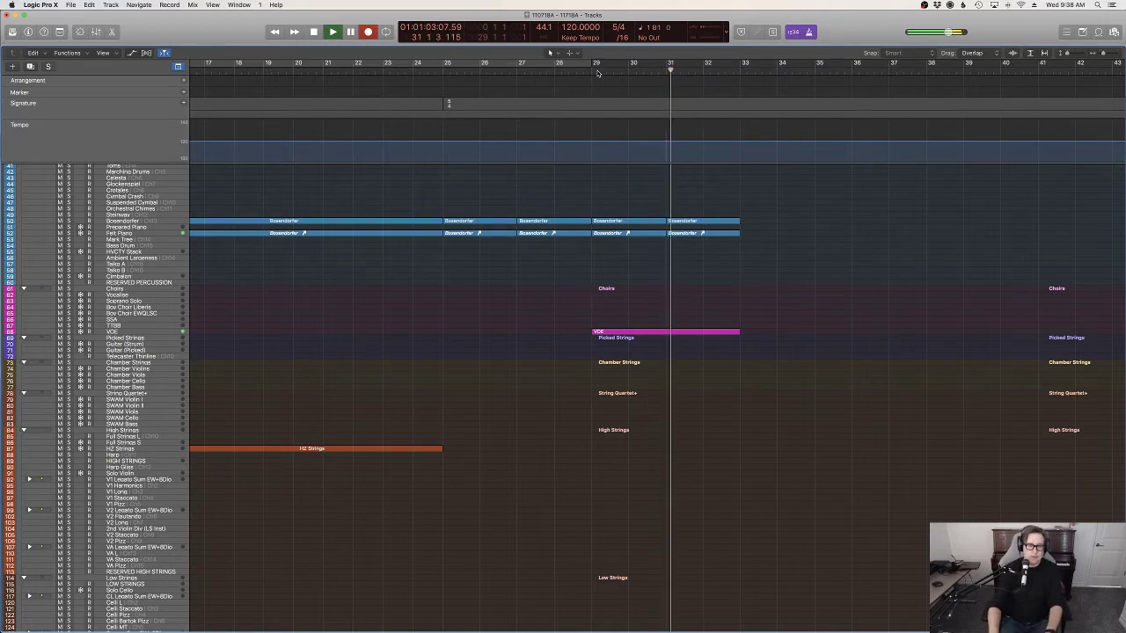
key("space")
key("r")
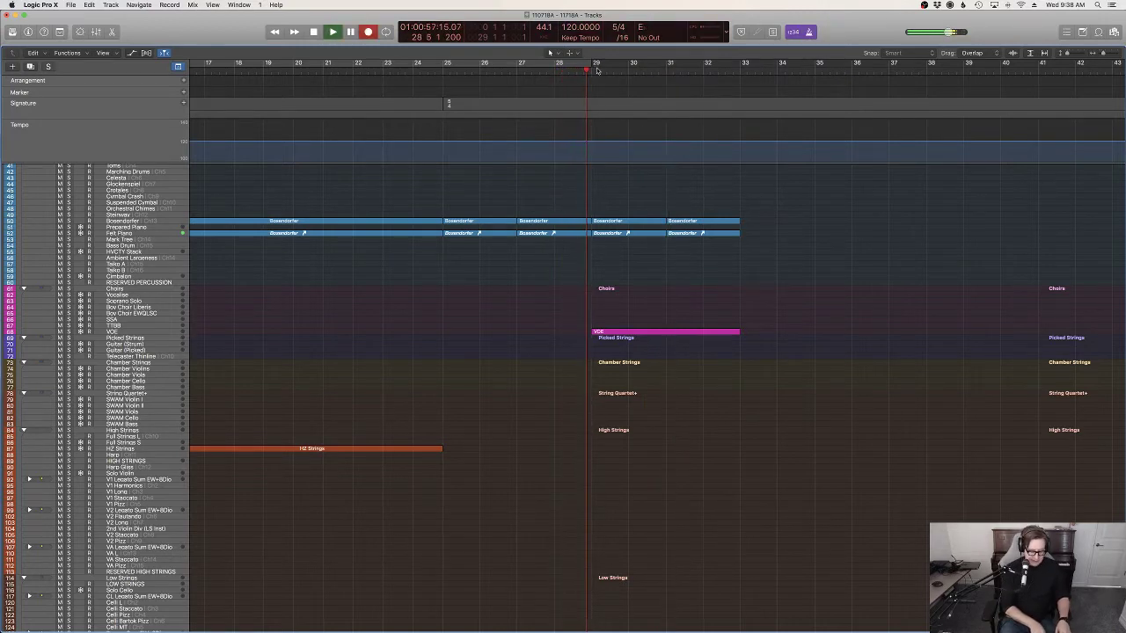
key("space")
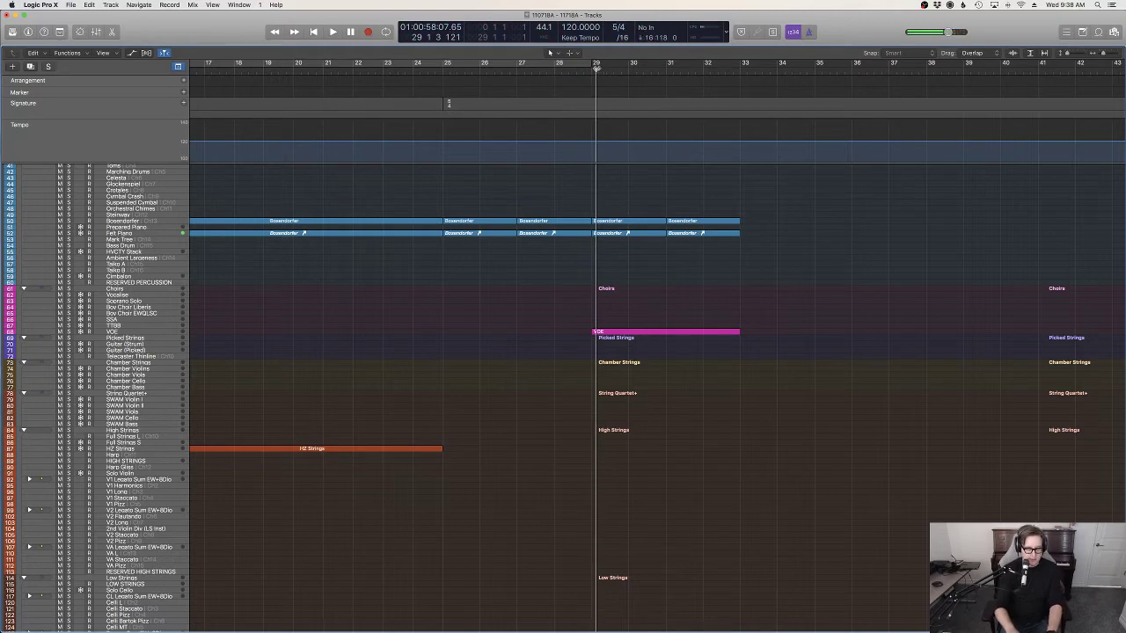
key("r")
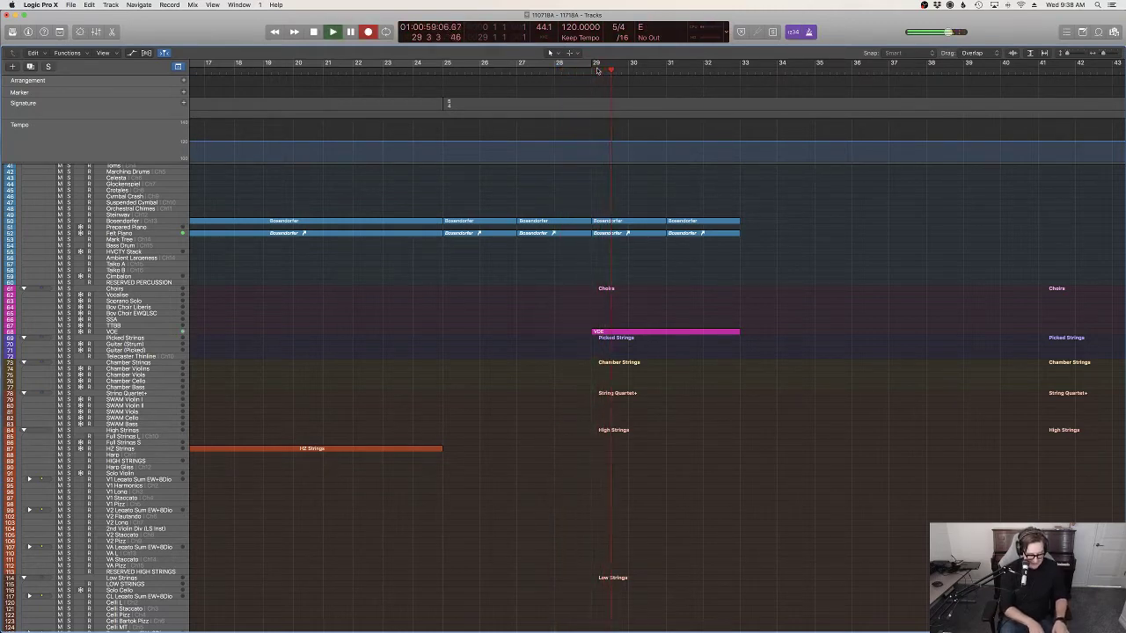
key("space")
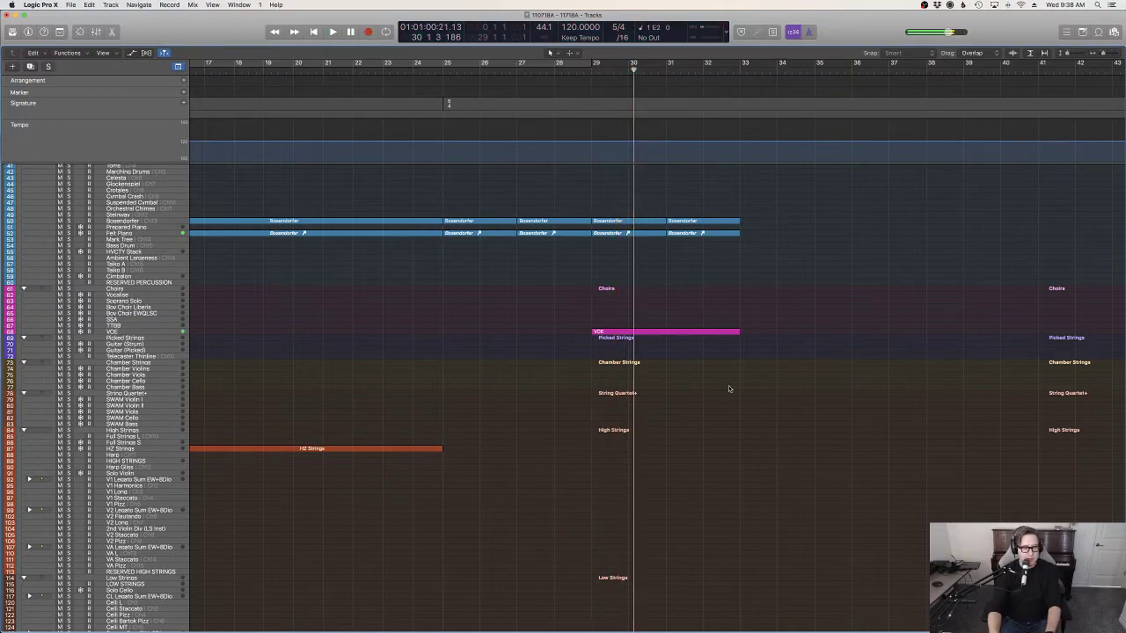
Step: Check the recorded Analog Synth 1 notes in the Piano Roll and record the part's continuation in bar 30
scroll(730, 388, "down", 10)
key("p")
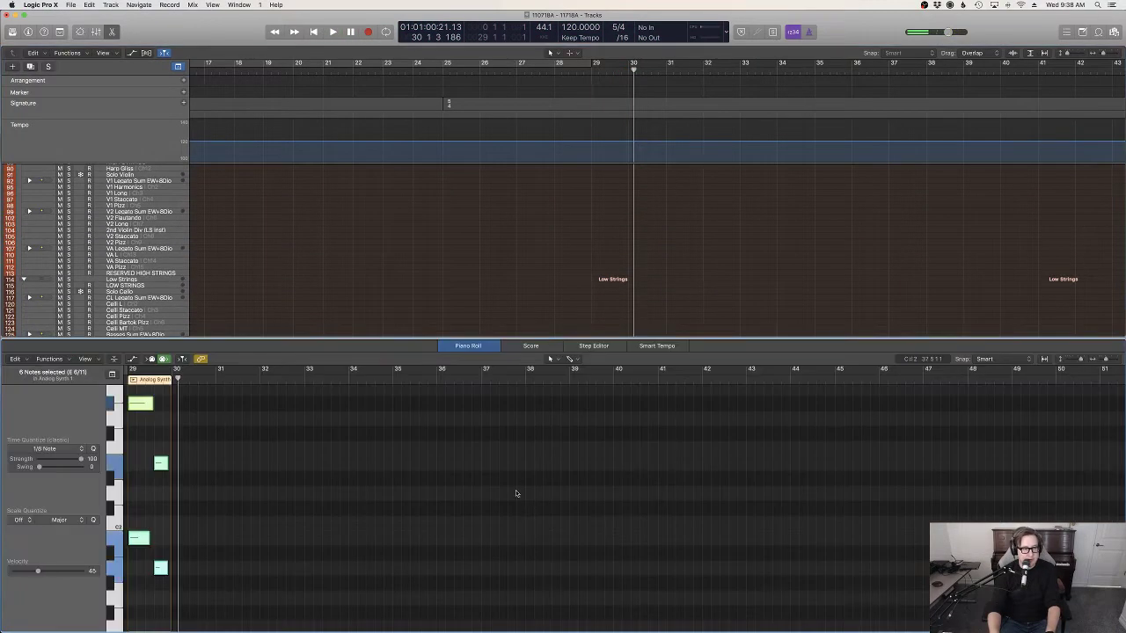
key("p")
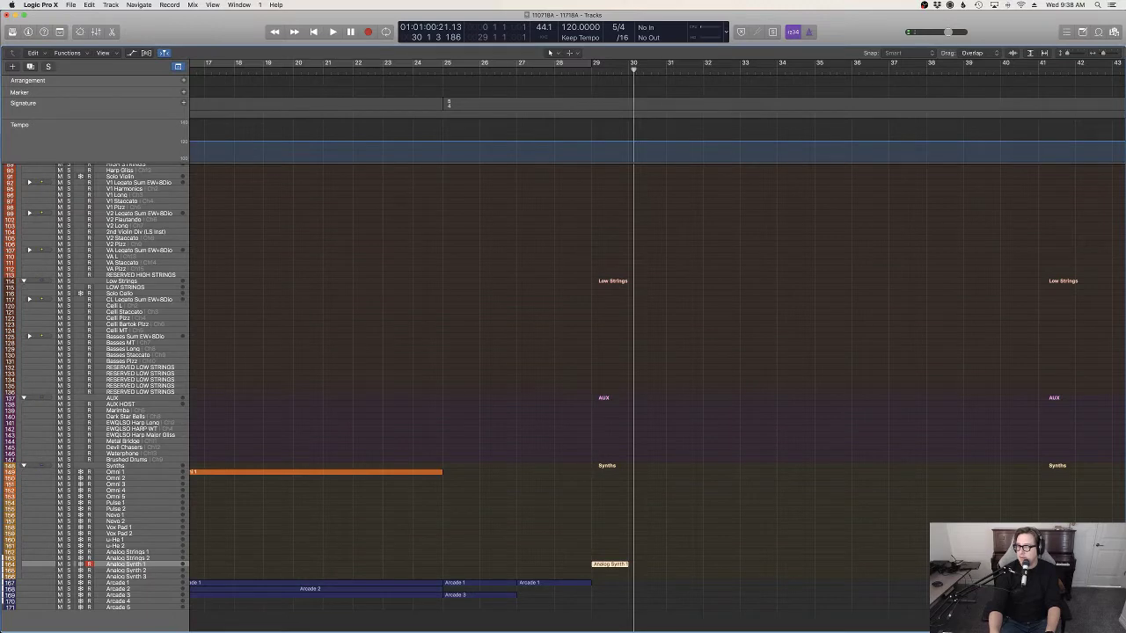
key("r")
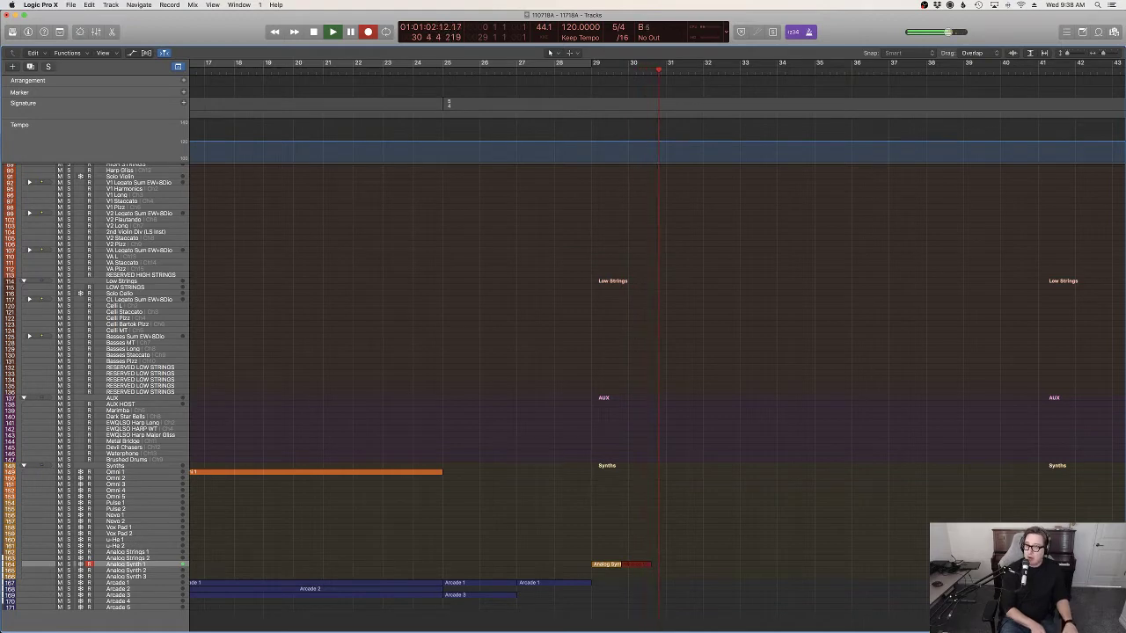
key("space")
key("p")
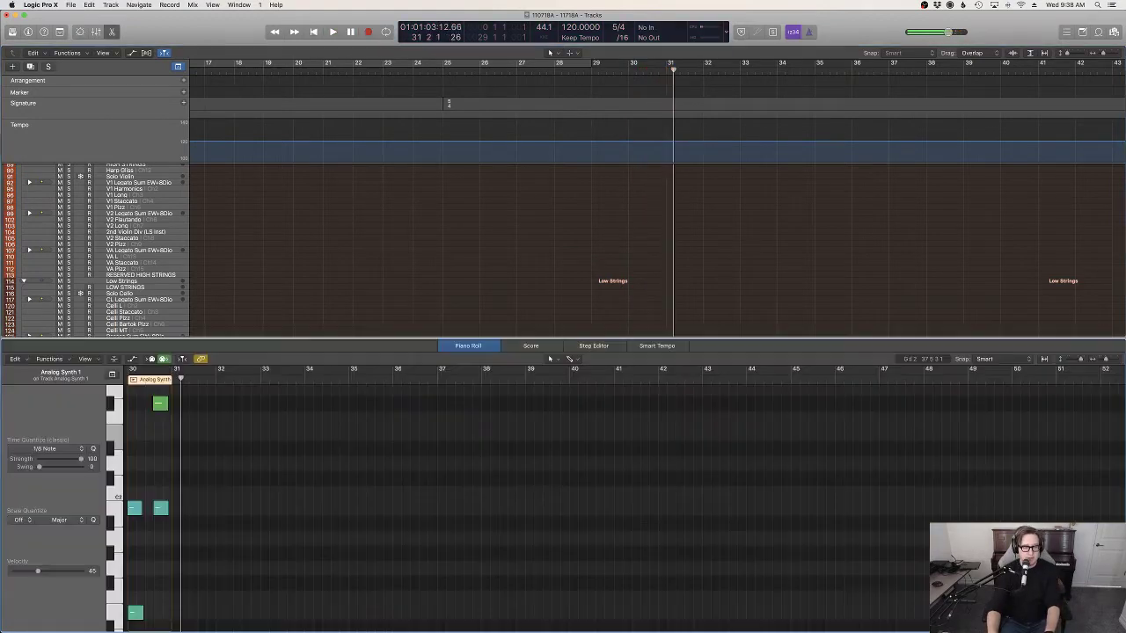
key("p")
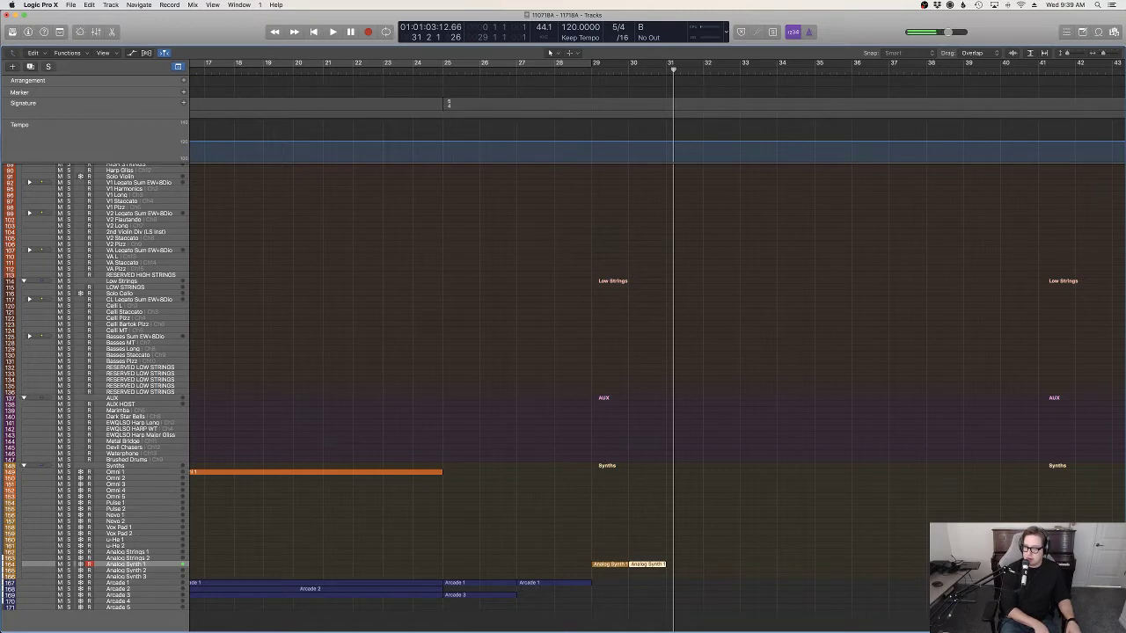
Step: Record the remaining Analog Synth 1 part up to bar 33 and check its notes in the Piano Roll
key("r")
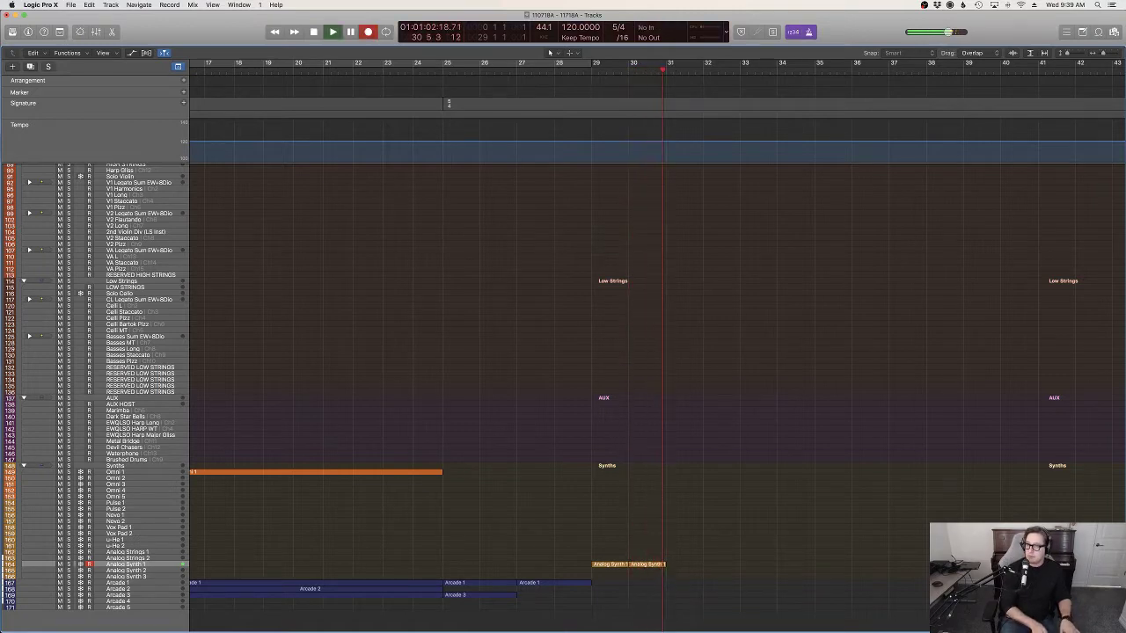
key("space")
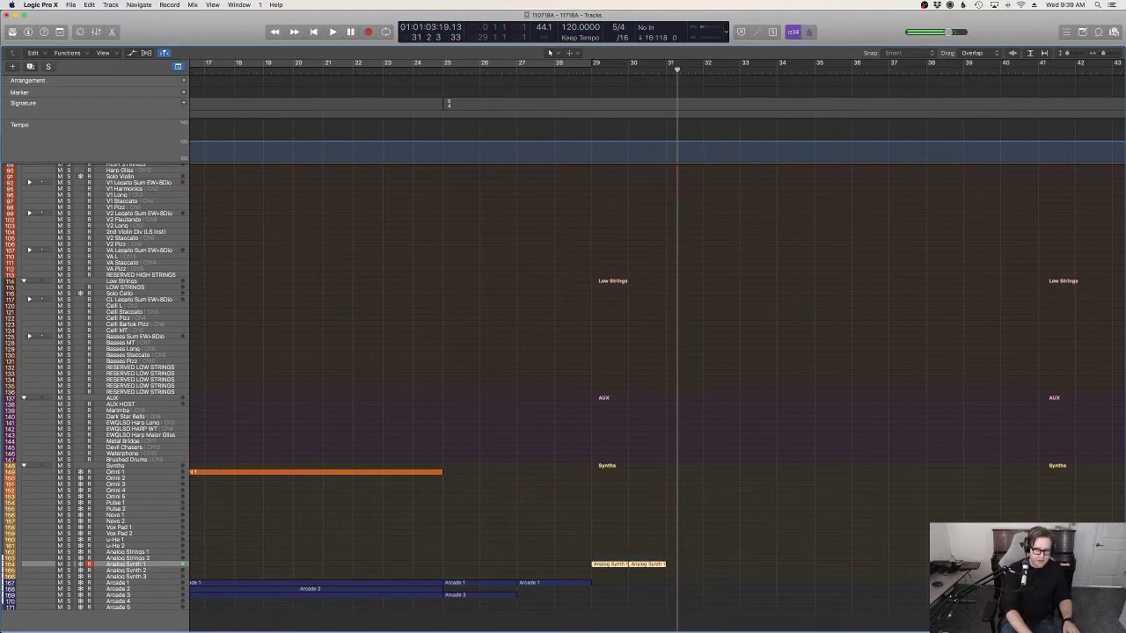
key("r")
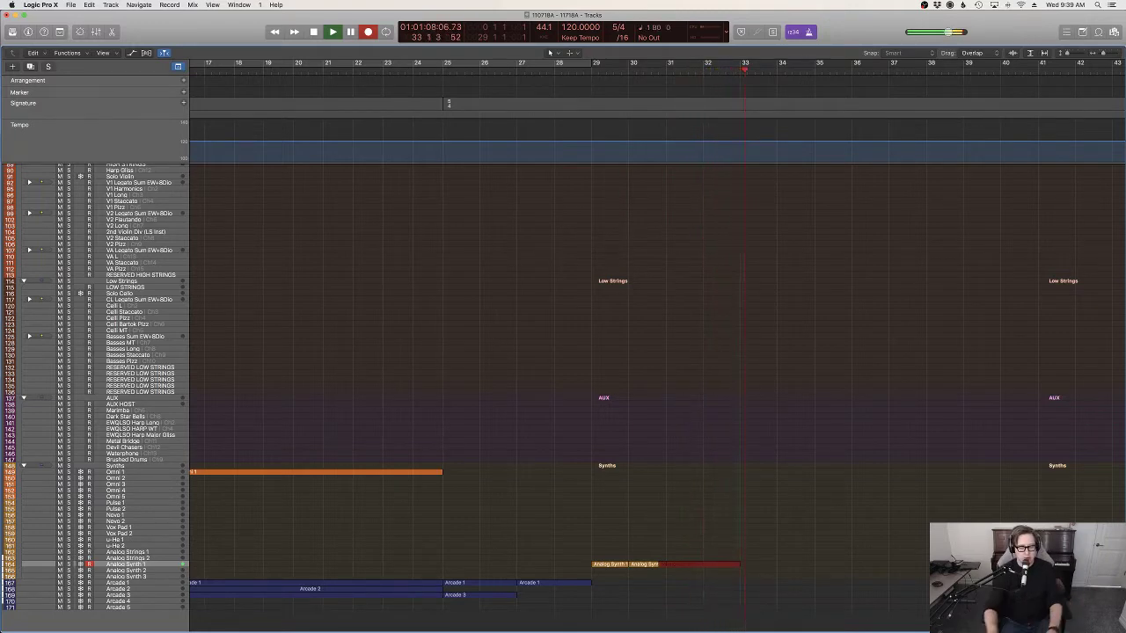
key("space")
key("p")
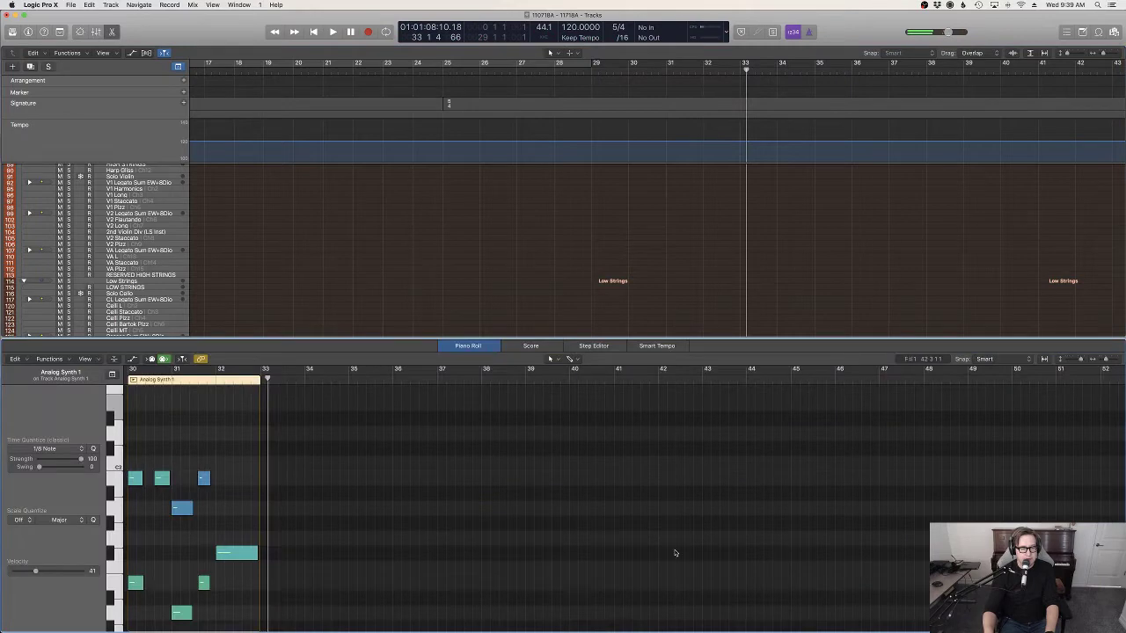
key("p")
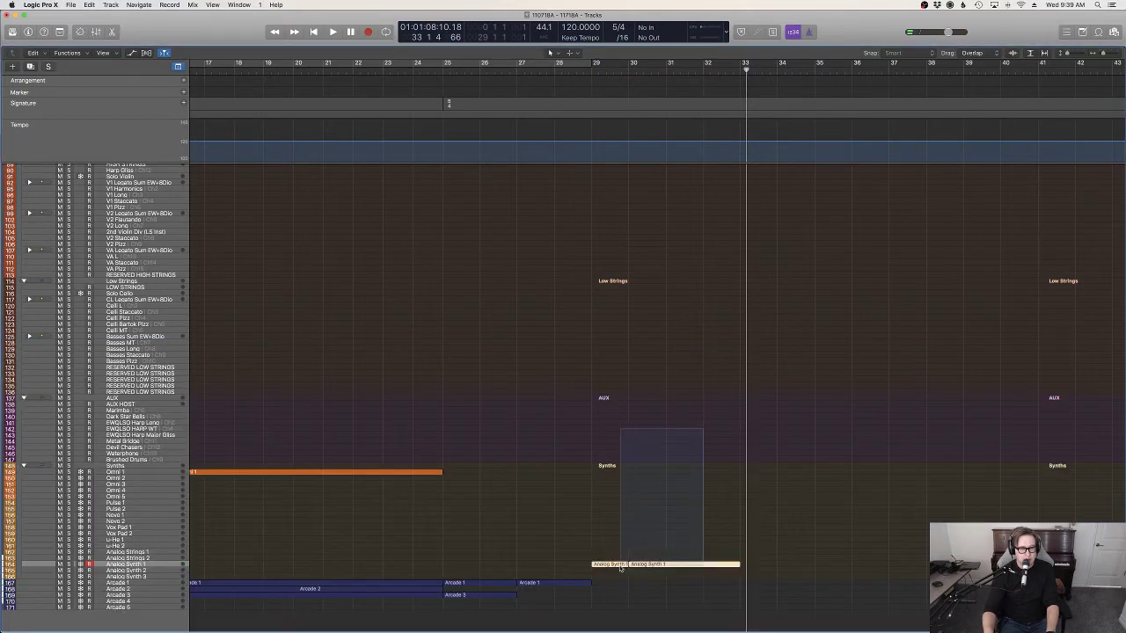
Step: Join the Analog Synth 1 regions from bar 29 to 33 and adjust the joined region's modulation automation in the Piano Roll
key("p")
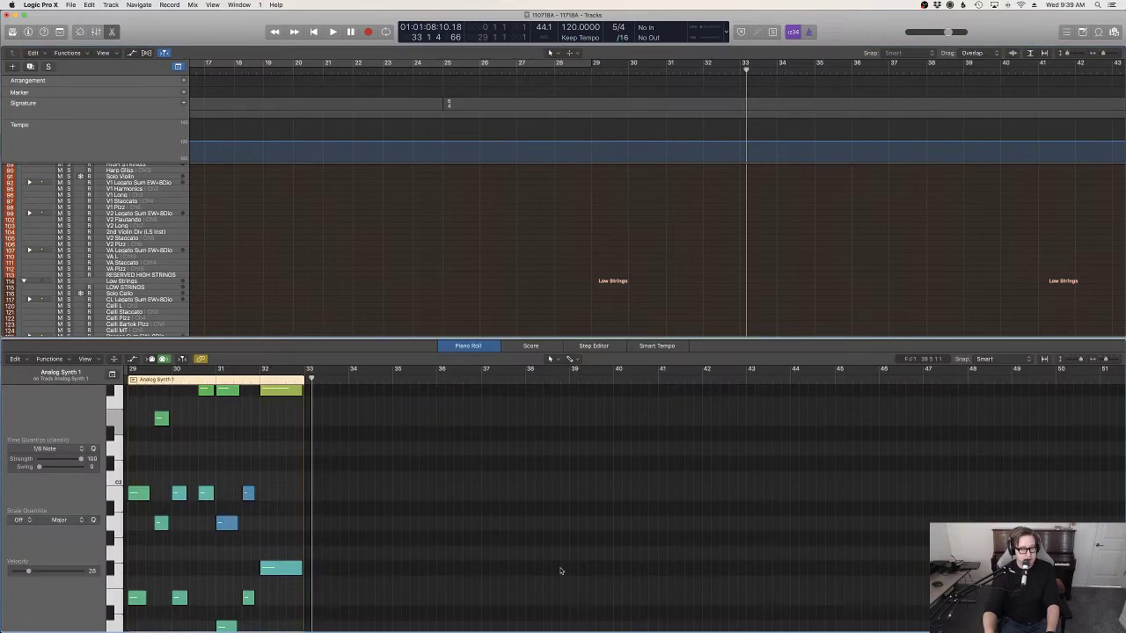
key("a")
scroll(369, 572, "left", 5)
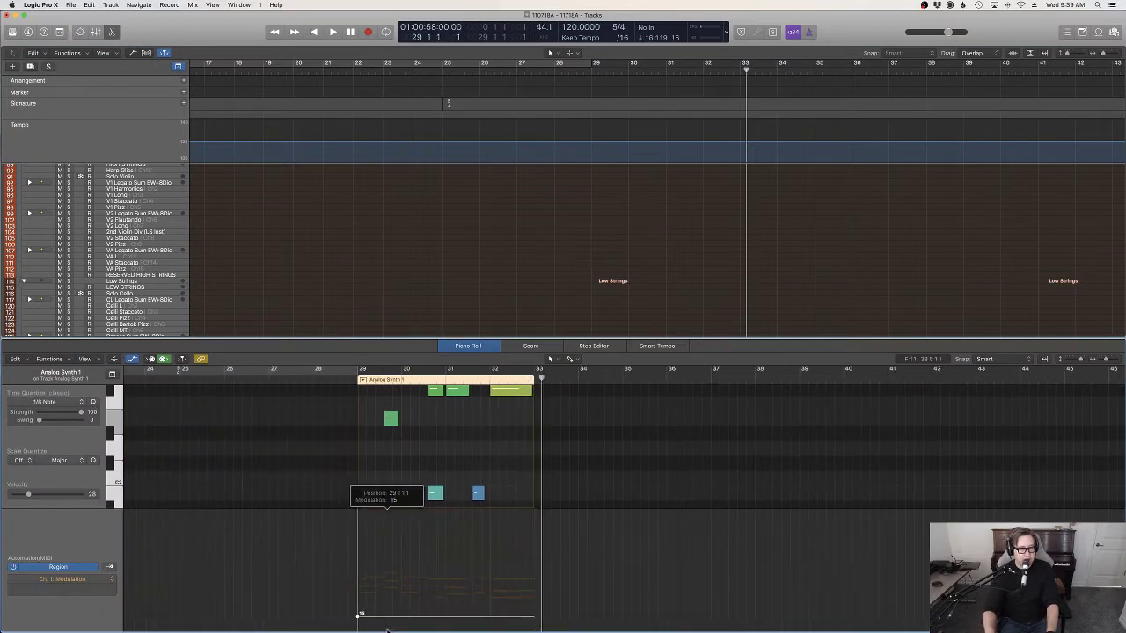
Step: Close the Piano Roll, hide the track automation and shrink the track heights back to the compact view
key("p")
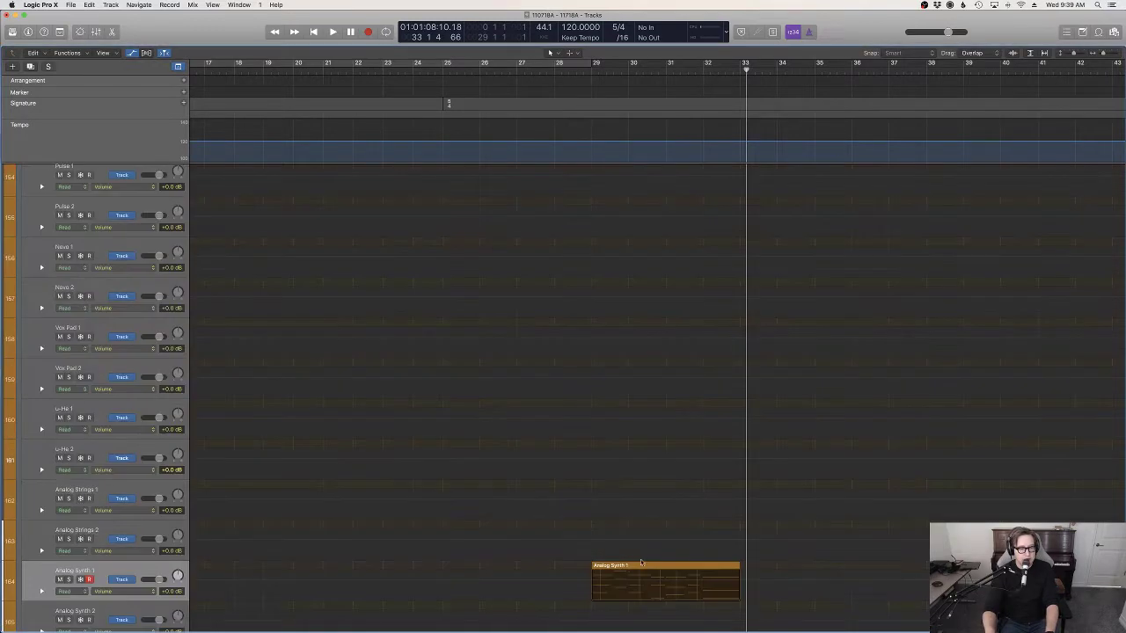
left_click(634, 592)
key("a")
key("super+Up")
key("super+Up")
key("super+Up")
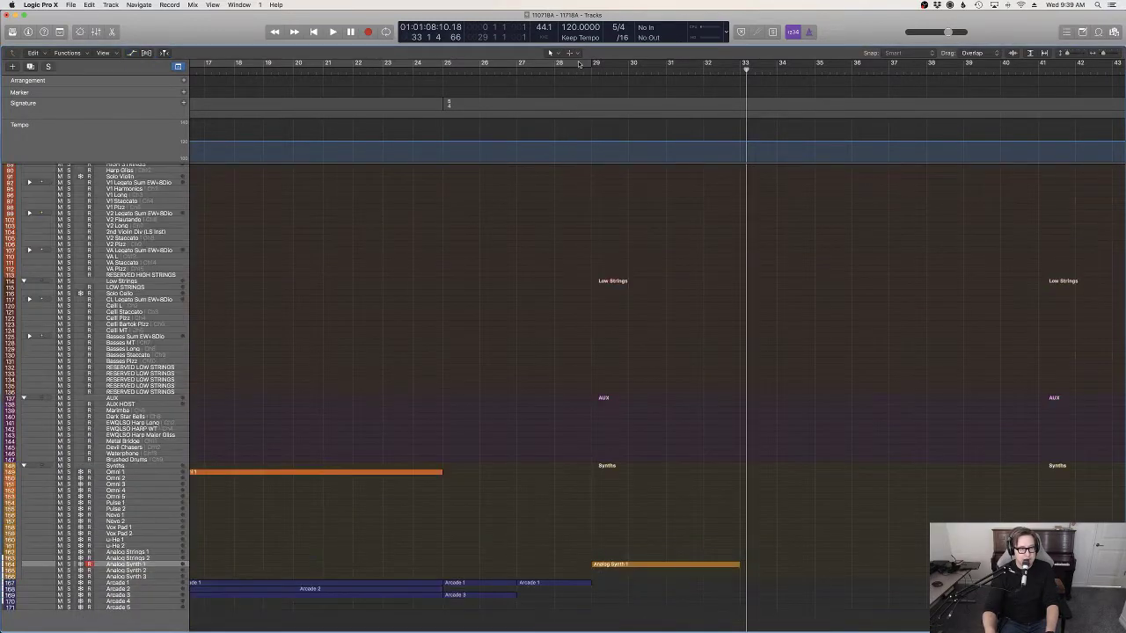
Step: Play the section from midway through bar 28 with the Analog Synth 1 part, looking over the choir and string tracks
left_click(579, 64)
left_click(578, 64)
left_click(575, 69)
key("space")
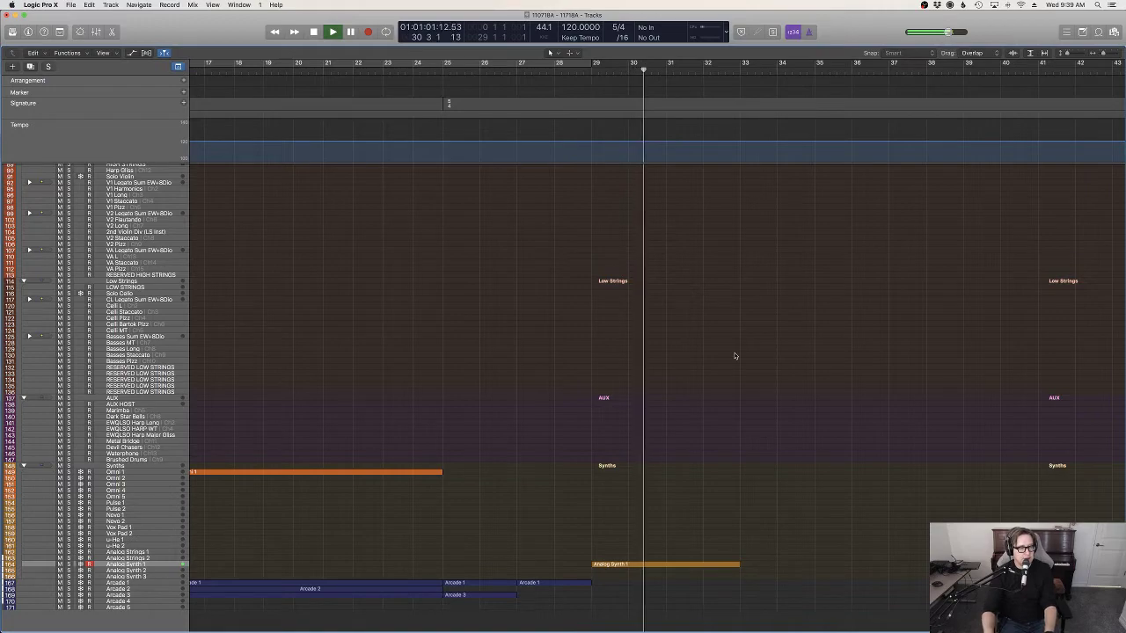
scroll(737, 354, "up", 10)
scroll(739, 354, "down", 5)
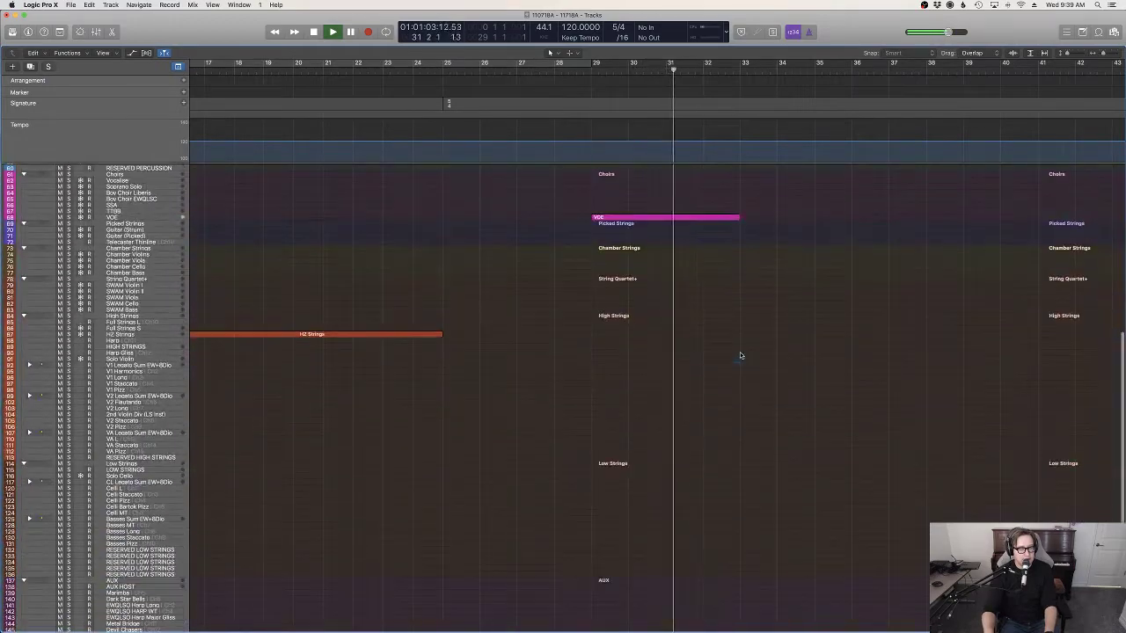
scroll(641, 371, "down", 10)
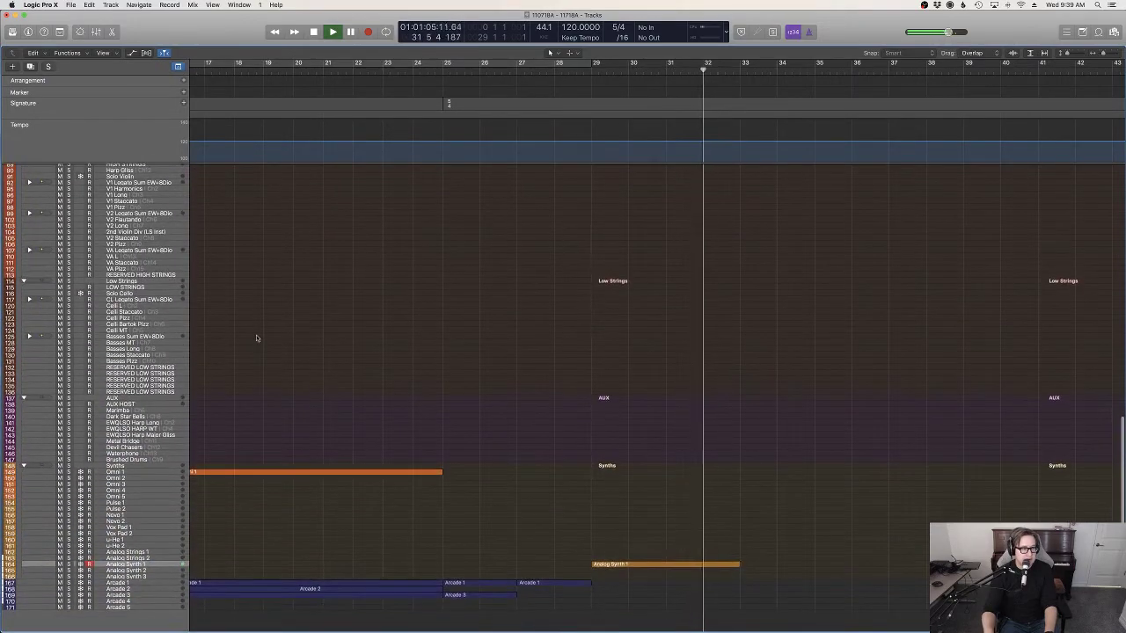
Step: Select the CL Legato Sum EW+8Dio track and play the section from about bar 28 to try a cello part
left_click(143, 300)
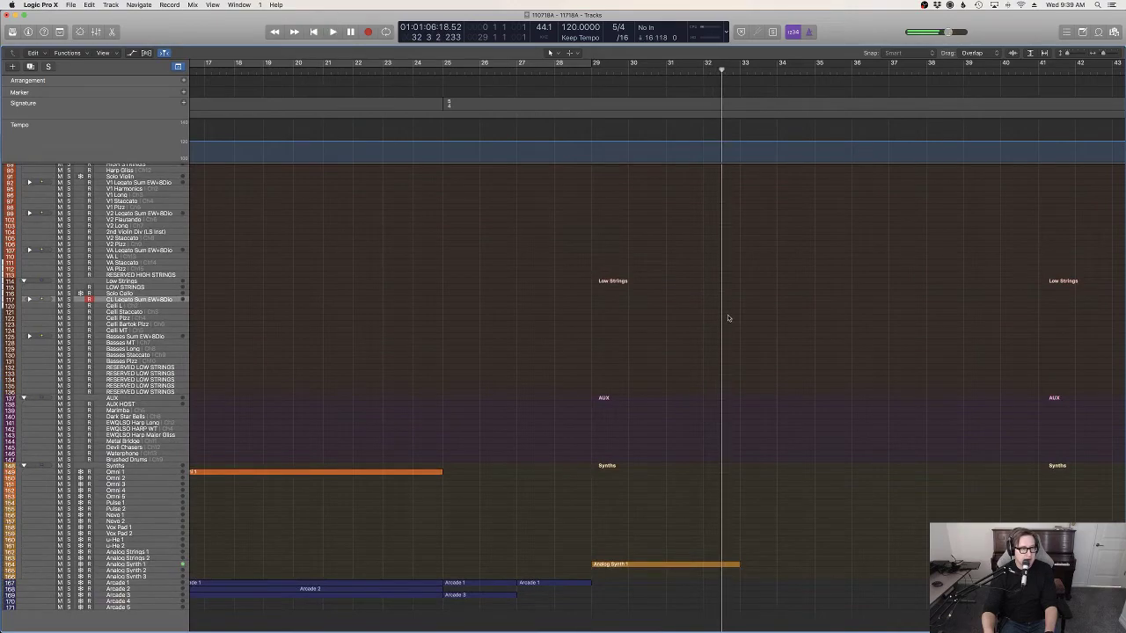
scroll(728, 318, "up", 10)
scroll(728, 318, "up", 3)
left_click(552, 72)
key("space")
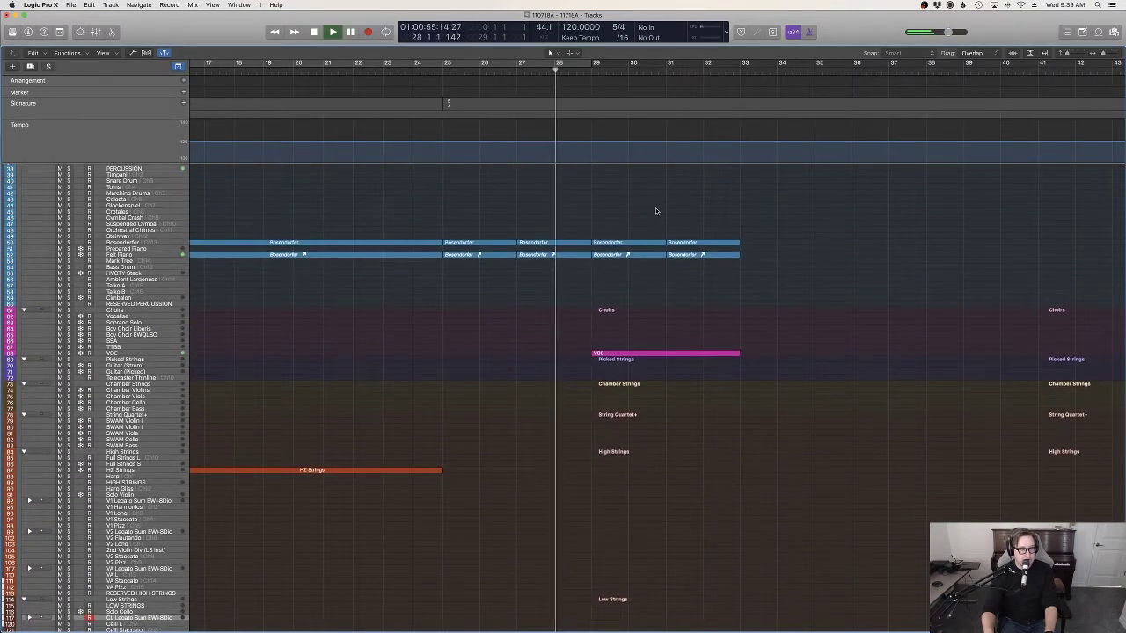
scroll(656, 212, "down", 2)
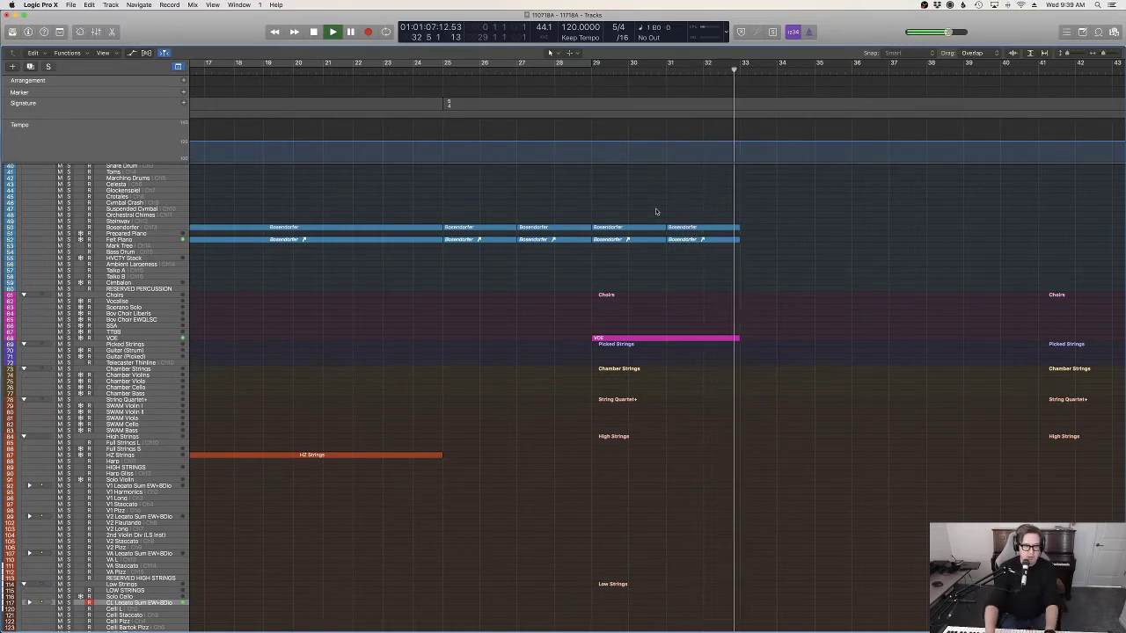
Step: Record a two-bar cello line on the CL Legato Sum EW+8Dio track from bar 29 to bar 31
left_click(604, 67)
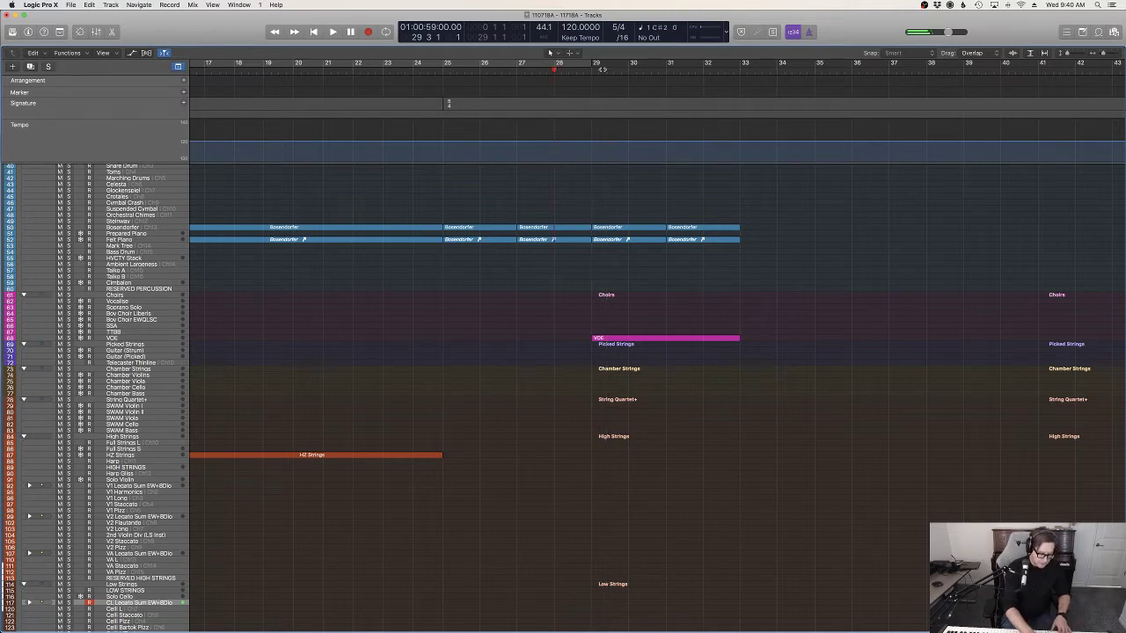
key("r")
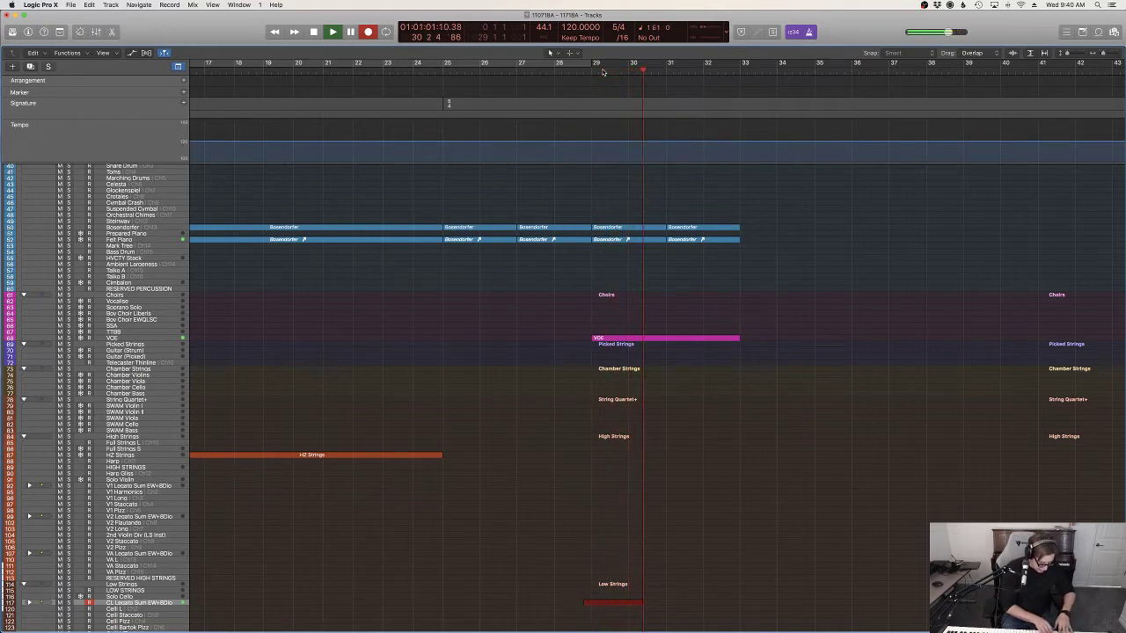
key("space")
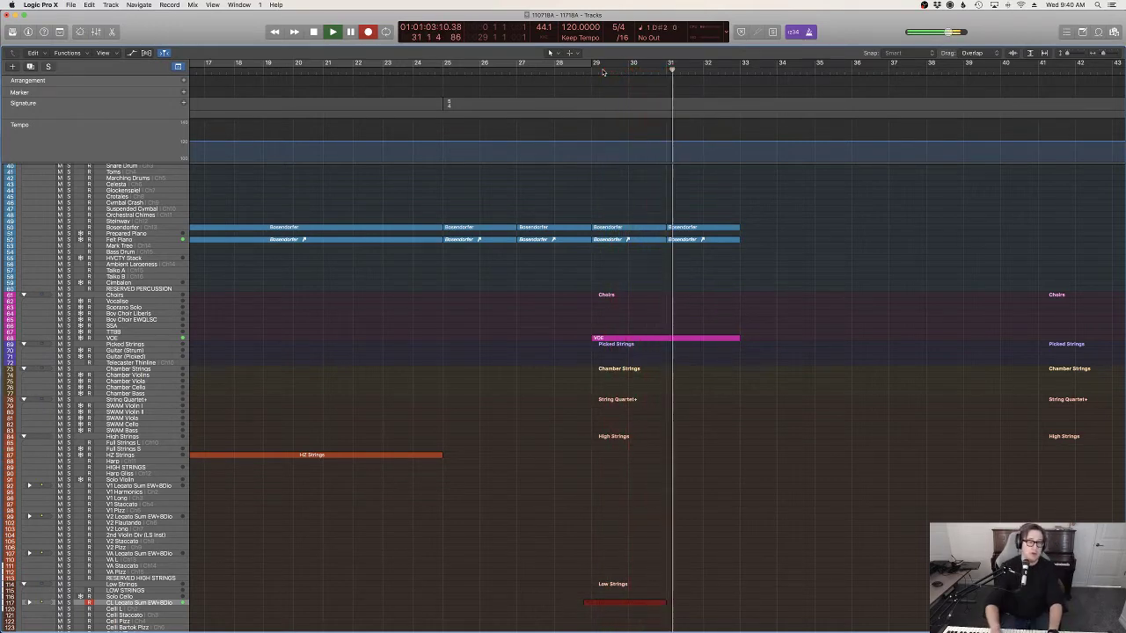
Step: Open the recorded cello region in the Piano Roll and raise the velocity of all ten notes to 127
key("e")
scroll(295, 444, "left", 3)
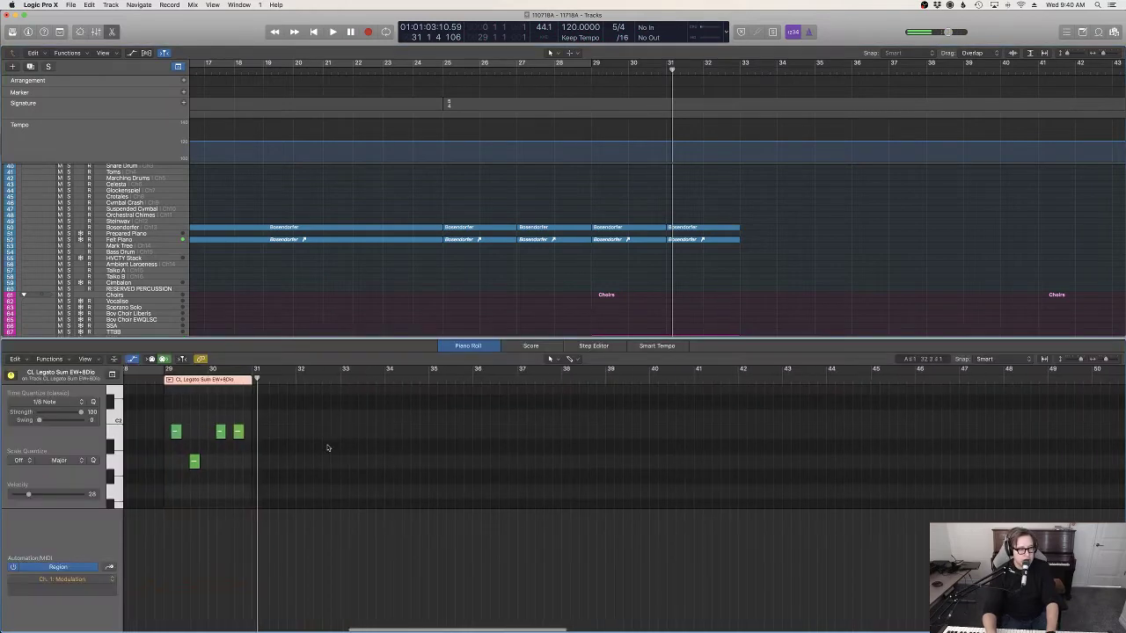
key("z")
left_click_drag(573, 466, 545, 490)
scroll(580, 488, "right", 10)
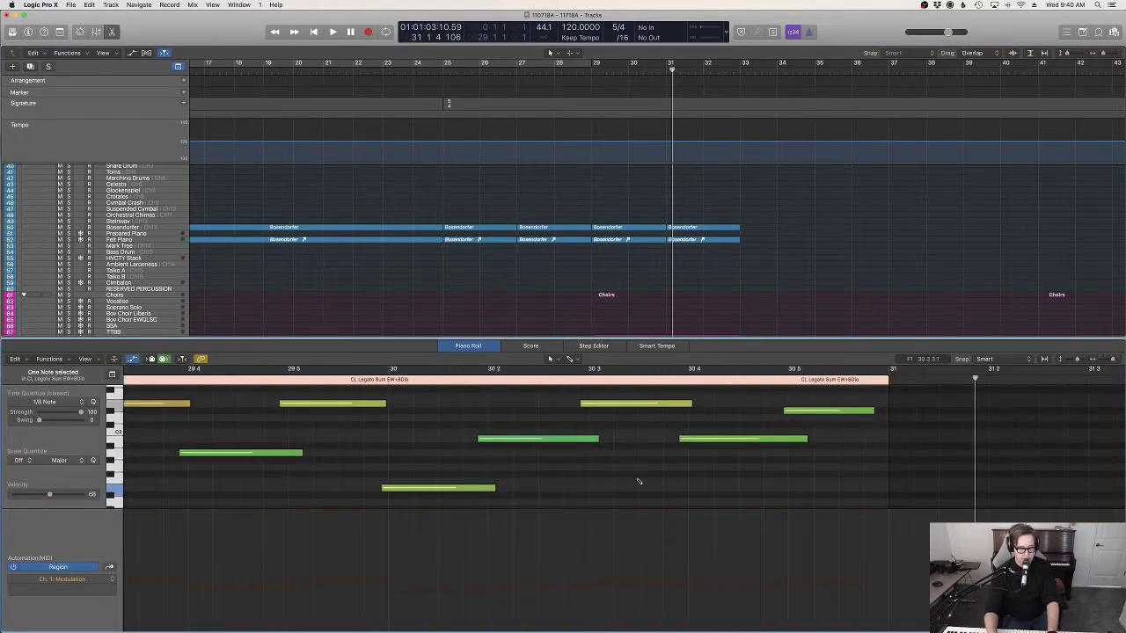
key("super+a")
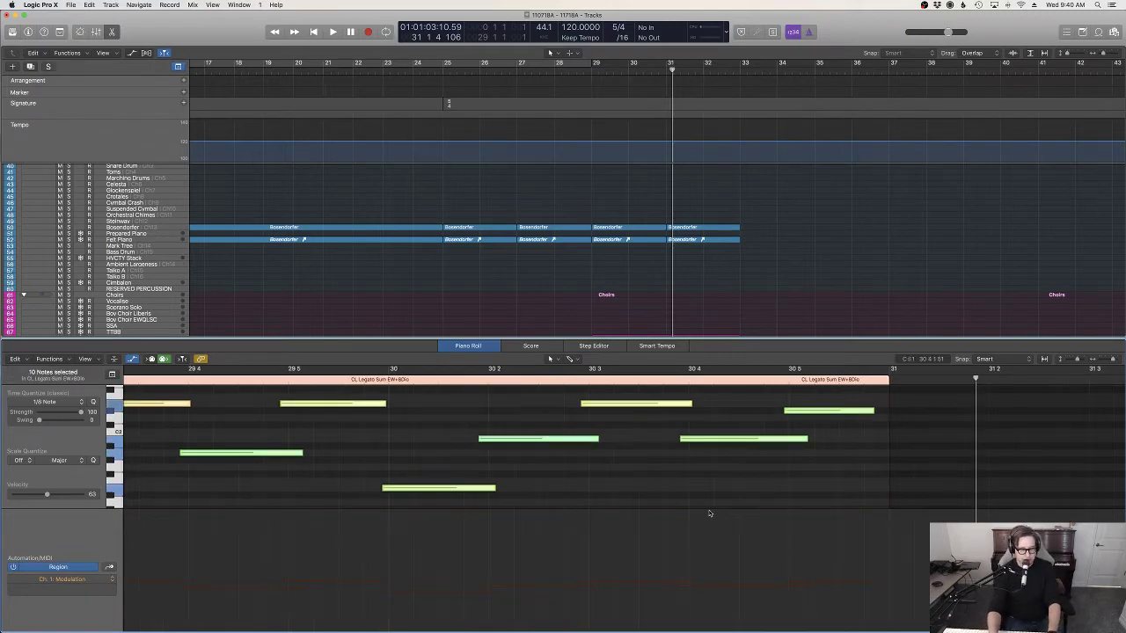
key("ctrl+super+n")
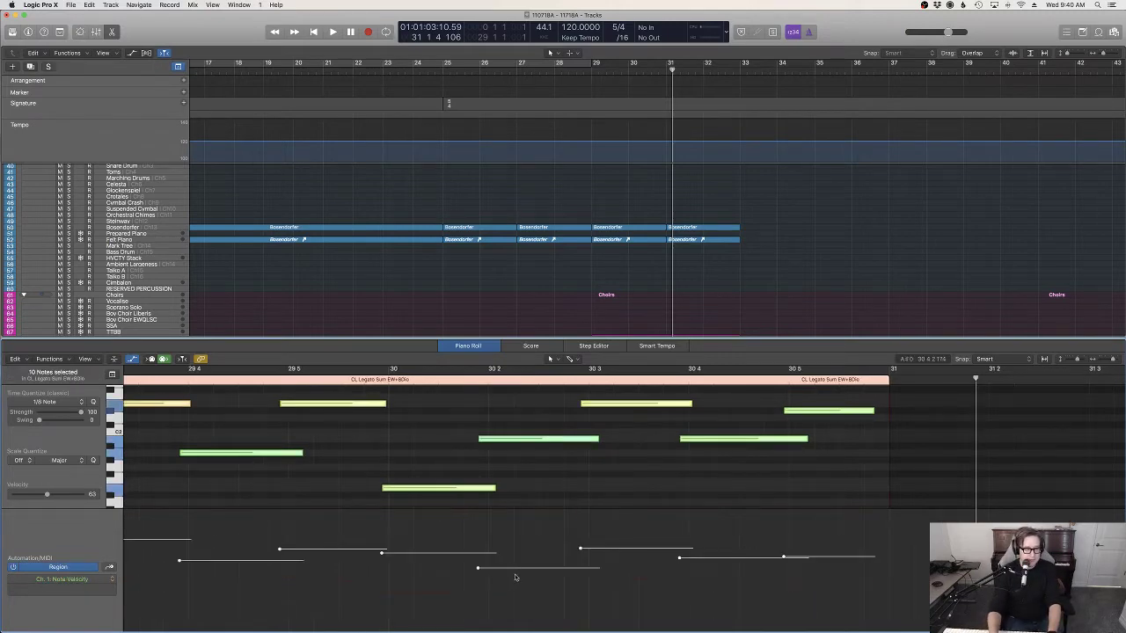
left_click_drag(480, 572, 604, 470)
scroll(604, 470, "left", 5)
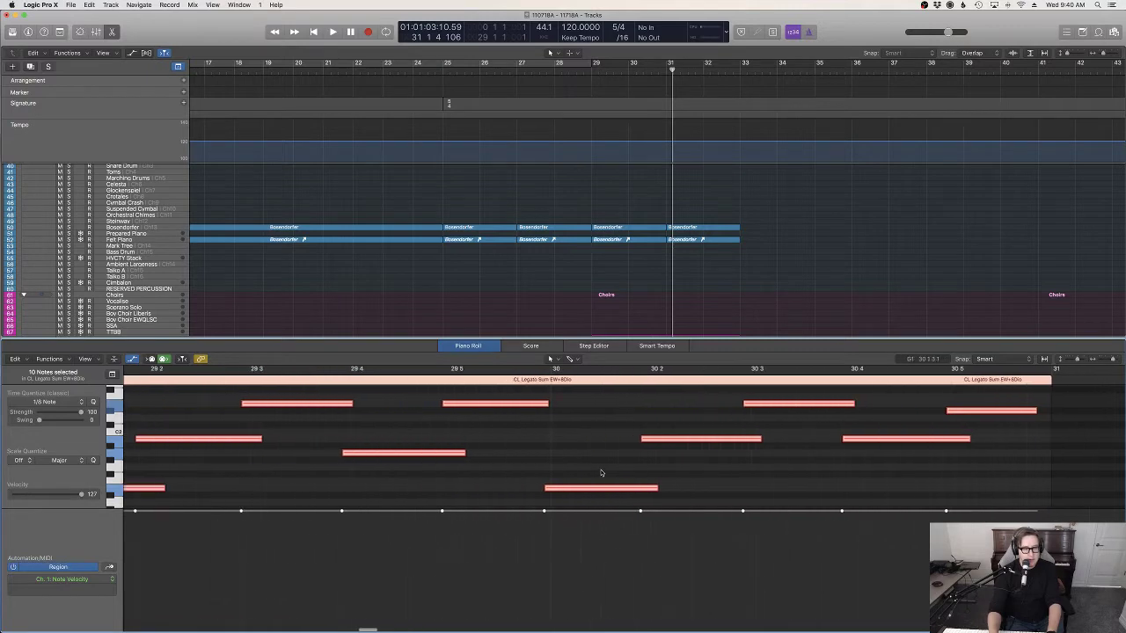
left_click(890, 476)
scroll(555, 461, "left", 8)
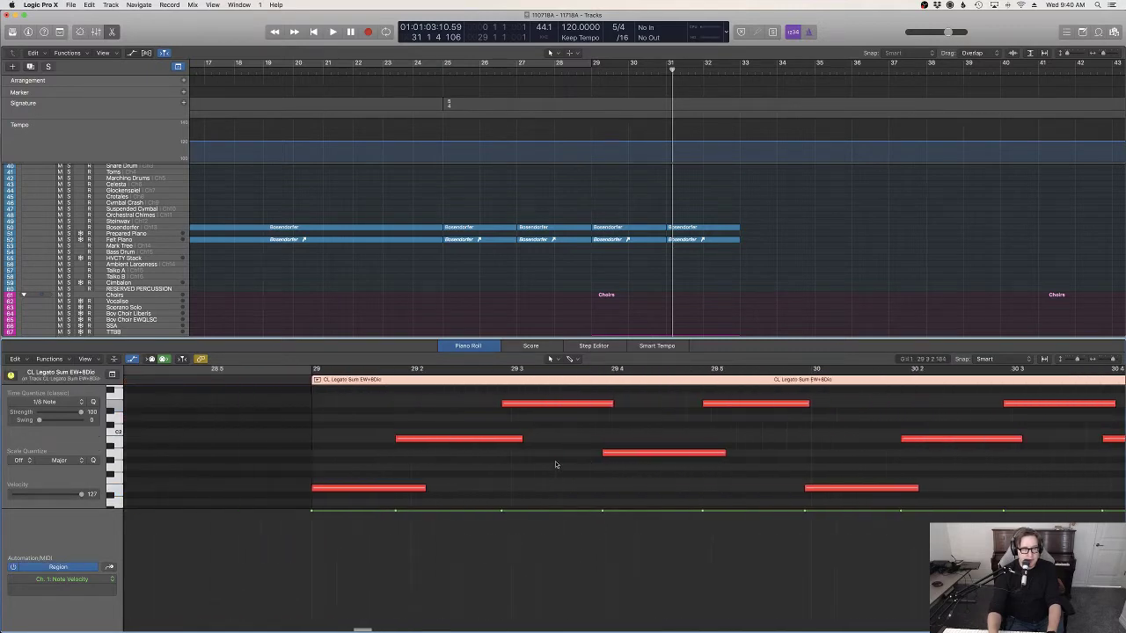
Step: Add an expression automation point of 37 at bar 29 in the cello region and play the region soloed
scroll(352, 270, "down", 15)
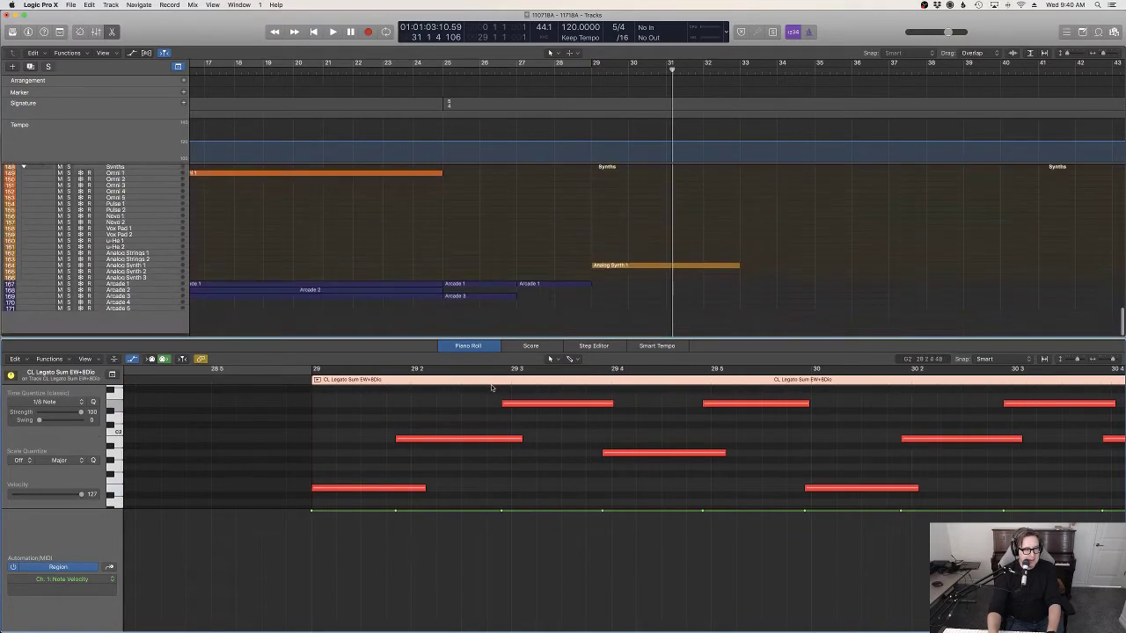
left_click_drag(313, 581, 312, 597)
left_click(288, 381)
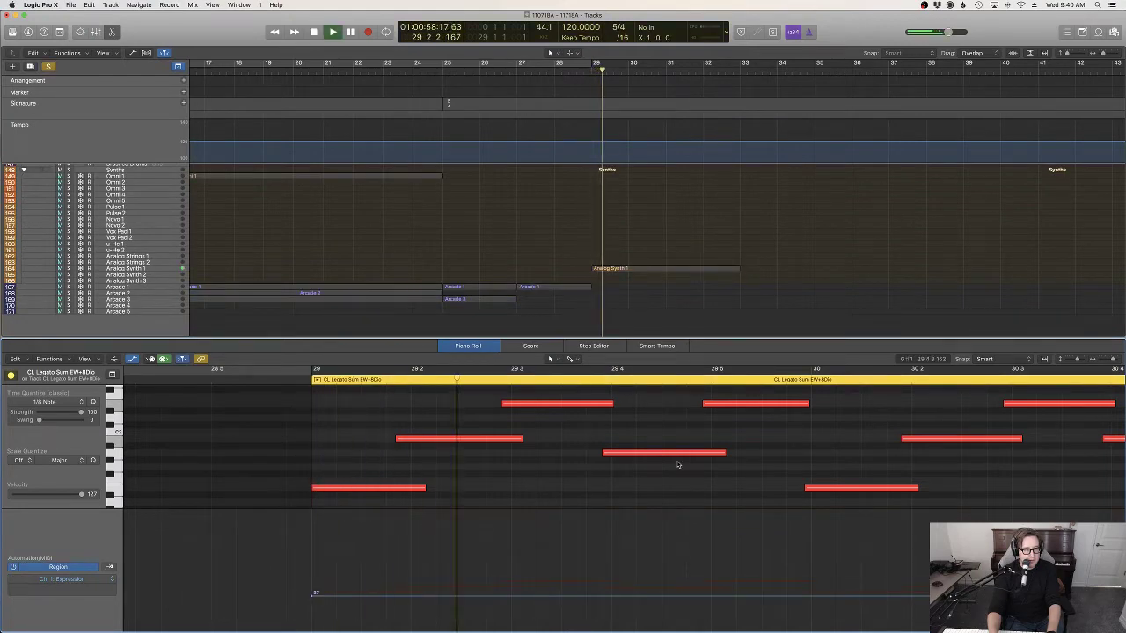
scroll(684, 469, "up", 4)
scroll(714, 500, "right", 5)
scroll(714, 501, "right", 2)
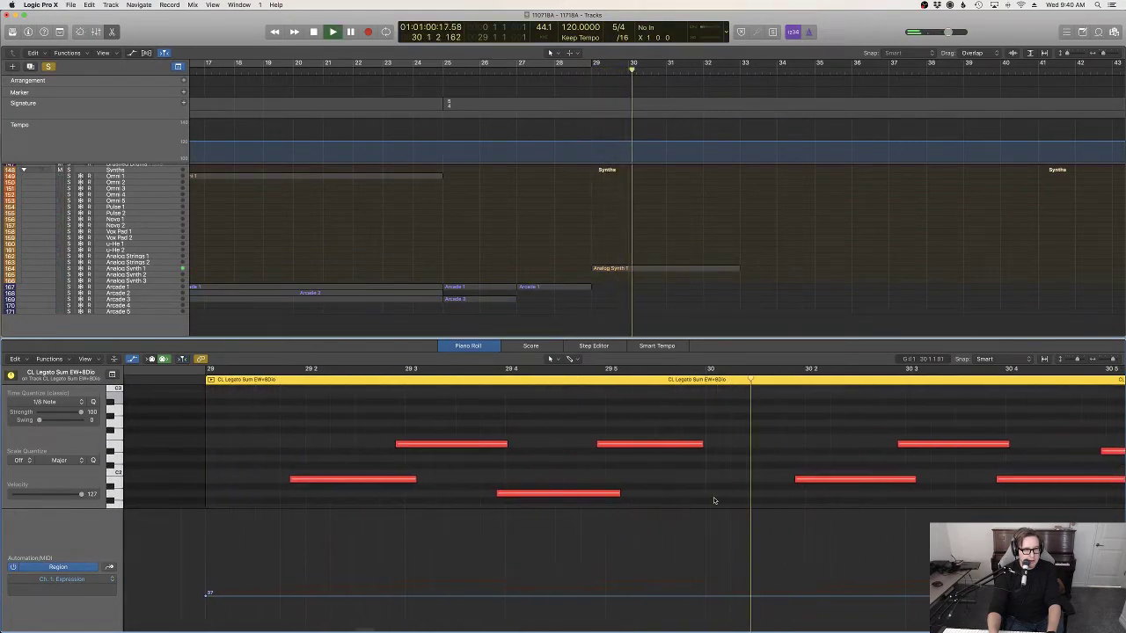
Step: Start the low cello note exactly on bar 30 and shorten the high note before it to end just ahead
scroll(719, 496, "down", 2)
scroll(719, 496, "up", 2)
scroll(719, 496, "down", 2)
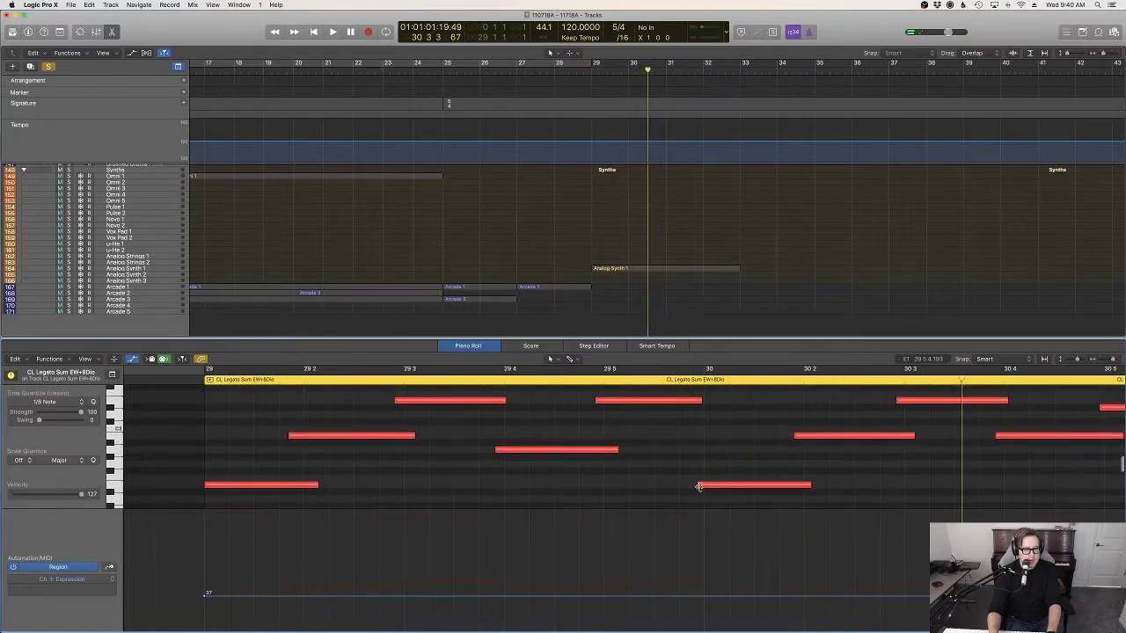
left_click_drag(700, 486, 704, 488)
left_click_drag(700, 401, 697, 402)
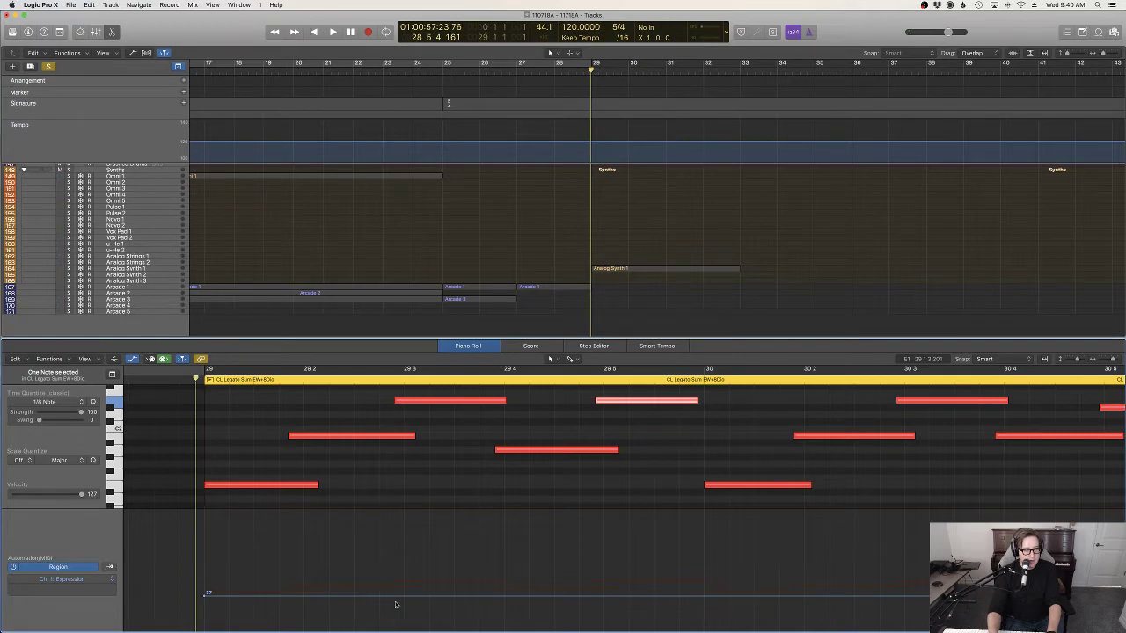
Step: Shape the cello expression in bar 29 with curved segments, starting at 51, peaking at beat 4 and falling to 70 by bar 30
left_click_drag(396, 606, 395, 586)
key("space")
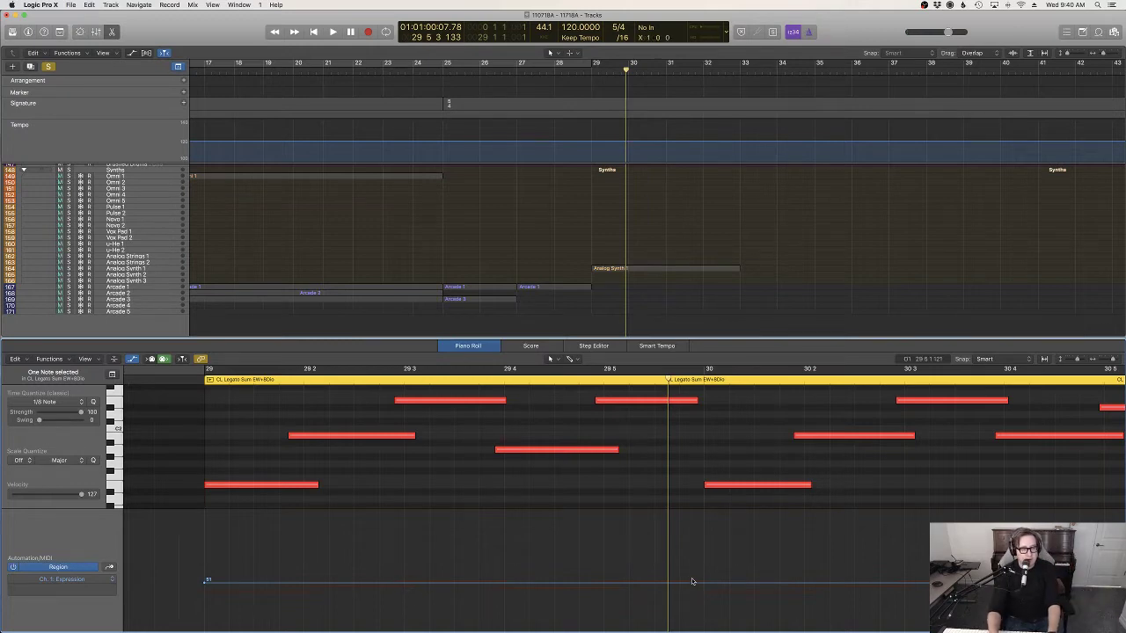
left_click_drag(700, 584, 702, 561)
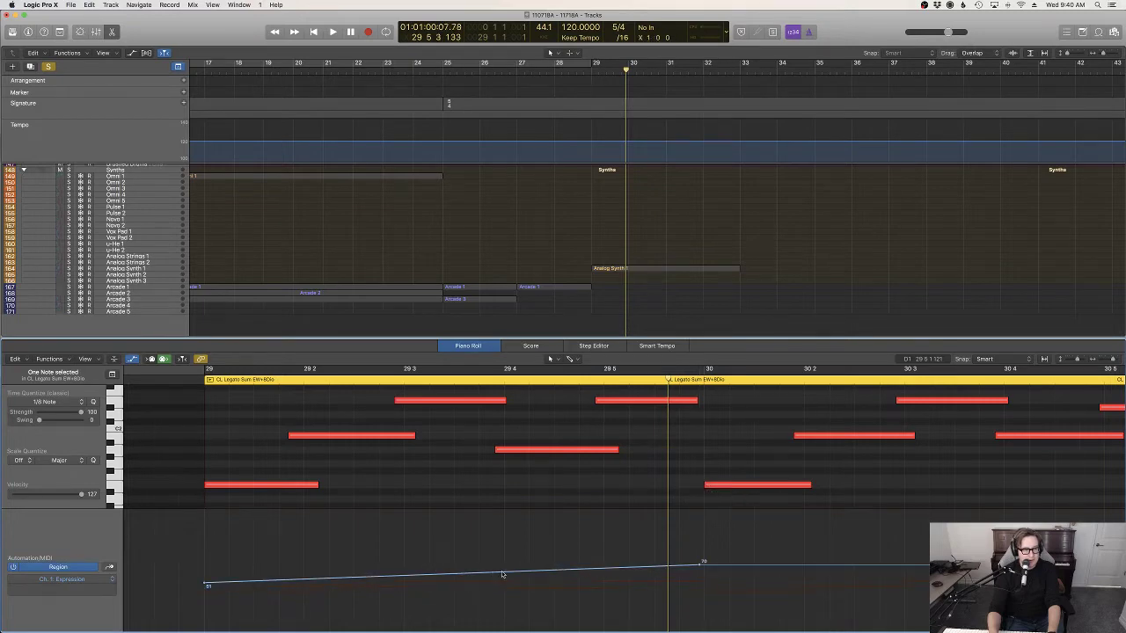
left_click_drag(502, 575, 457, 553)
key("t")
key("w")
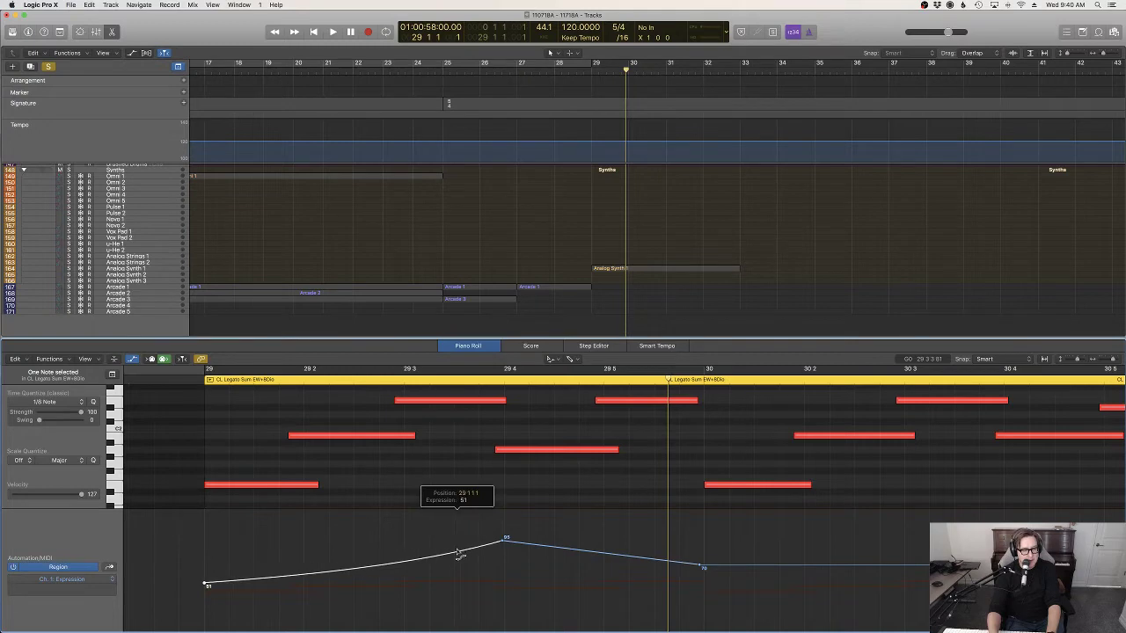
left_click_drag(566, 555, 565, 552)
key("t")
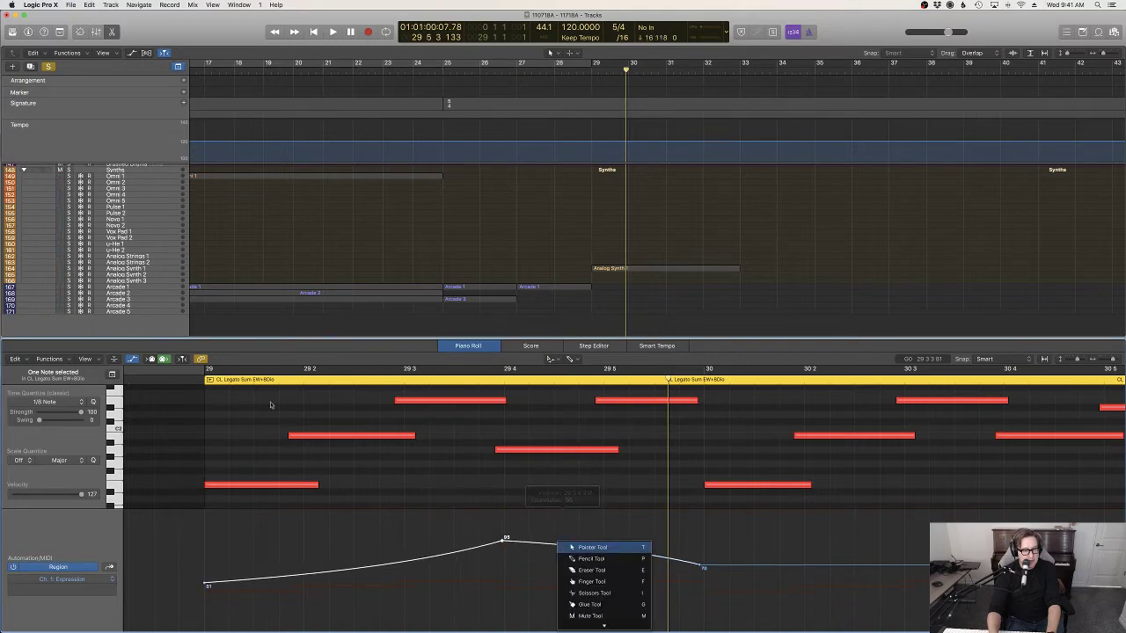
key("t")
key("t")
key("t")
Step: Play the cello region from just before bar 29, lower the expression peak at beat 4 to 86 and replay it
left_click(181, 379)
key("space")
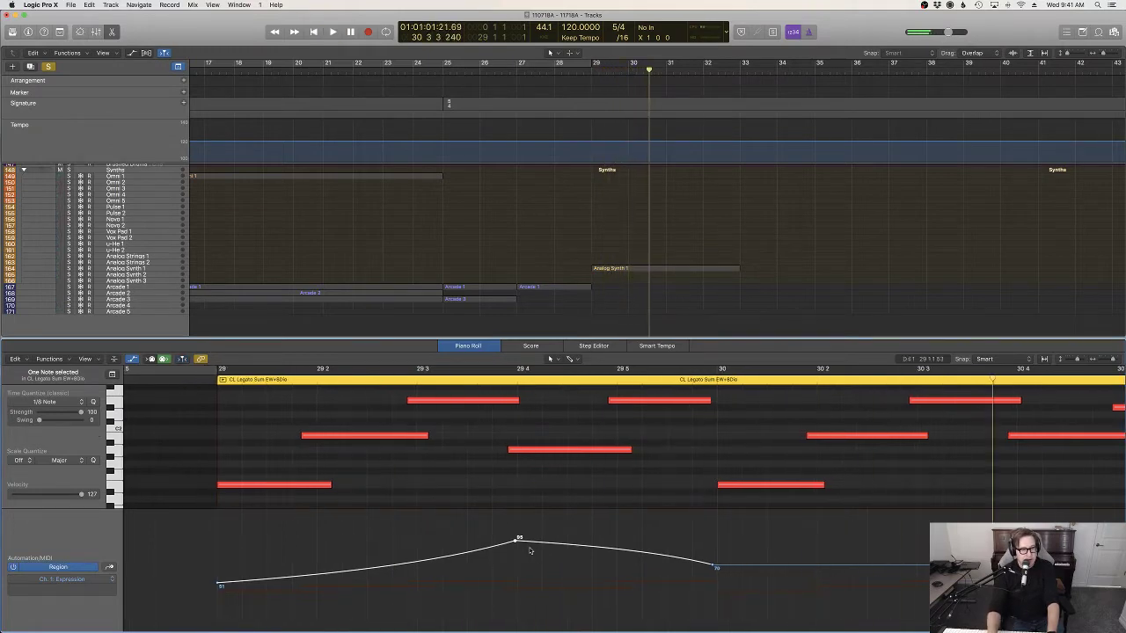
left_click_drag(518, 540, 516, 549)
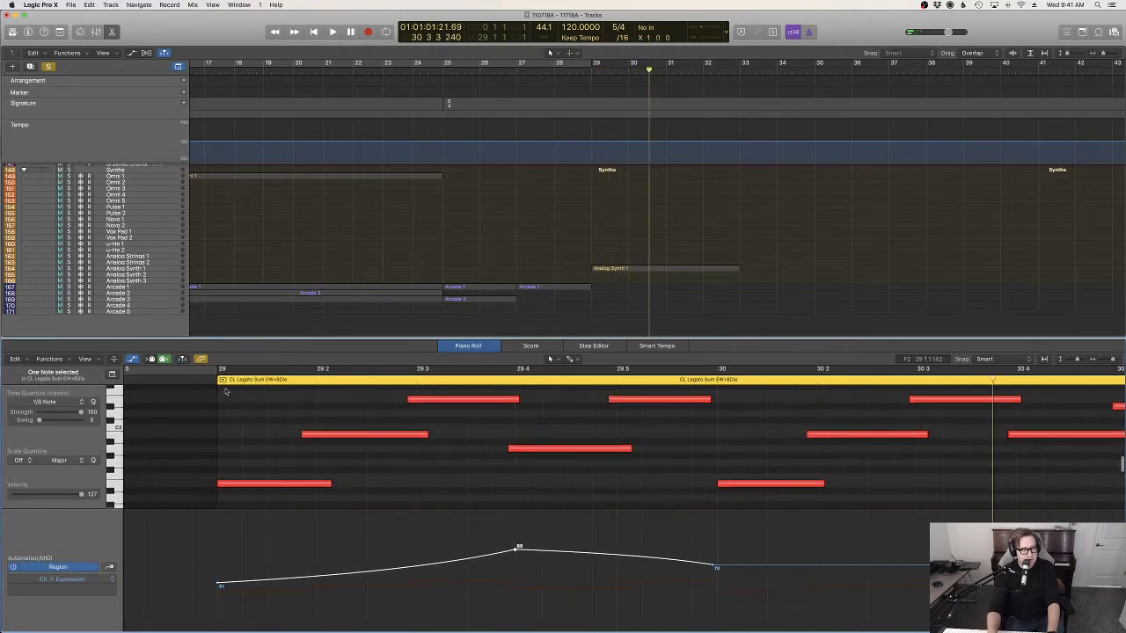
key("space")
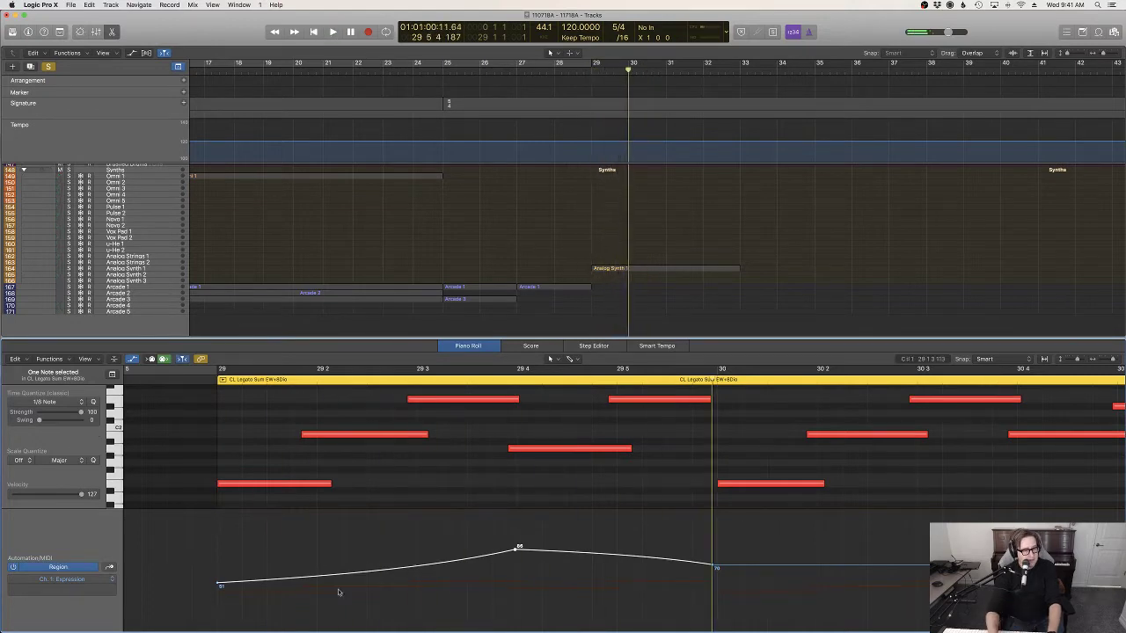
Step: Bend the opening expression rise upward with the Automation Curve Tool and play the cello region from just before bar 29
key("t")
key("w")
left_click_drag(431, 563, 432, 554)
key("t")
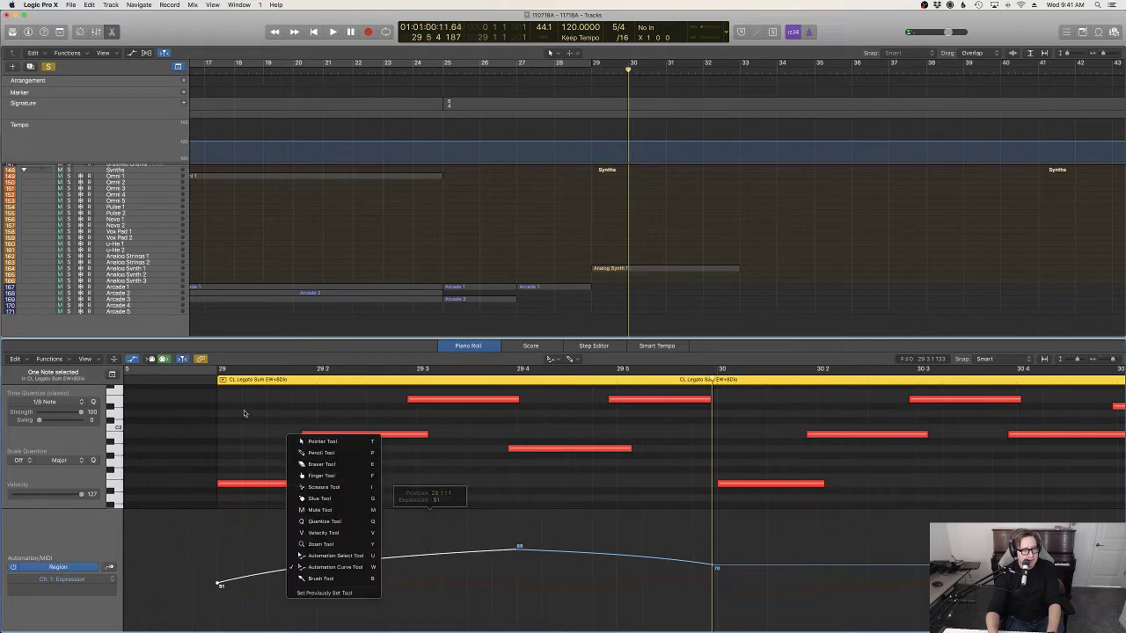
key("t")
left_click(190, 381)
key("space")
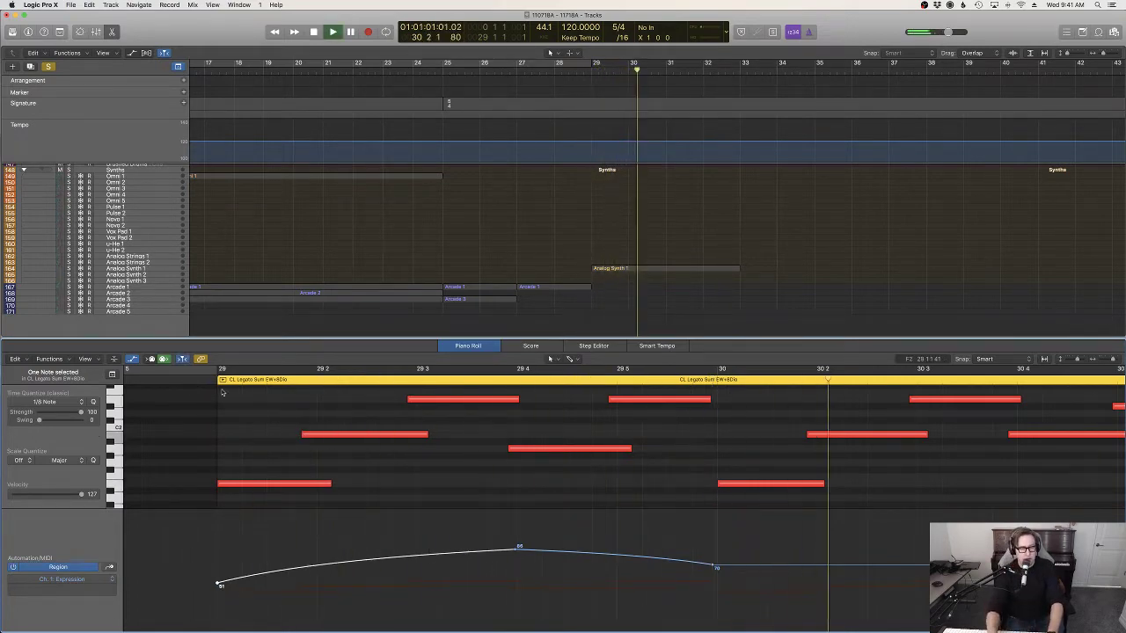
Step: Add a low expression point near the end of bar 30 and lengthen the last cello note slightly
scroll(525, 475, "right", 10)
scroll(506, 498, "left", 4)
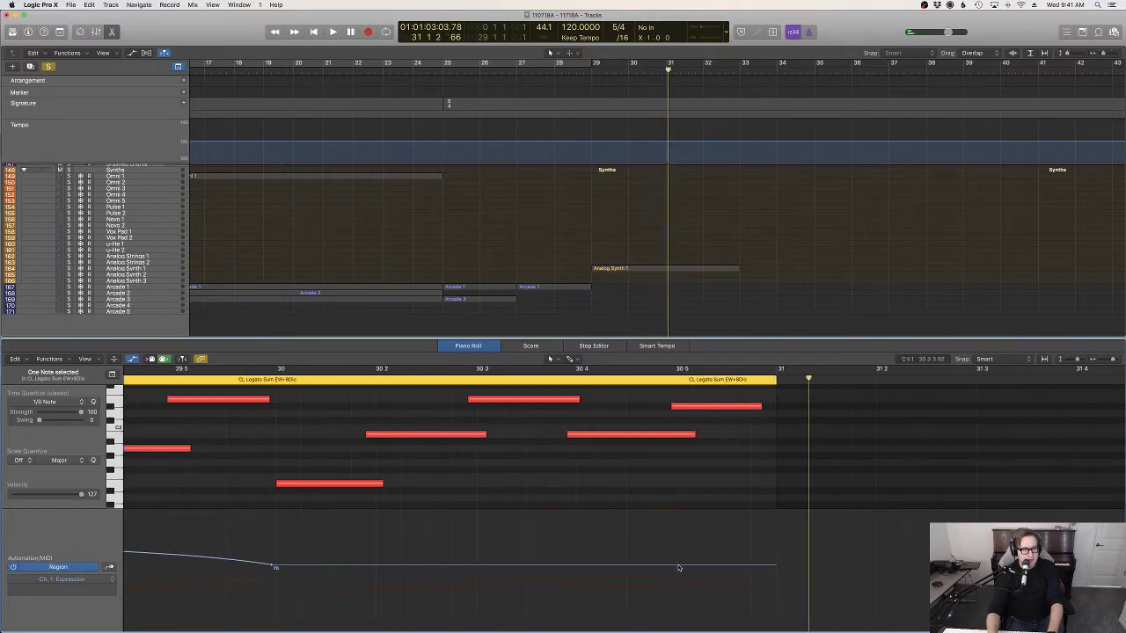
left_click_drag(680, 567, 764, 596)
left_click_drag(761, 406, 771, 405)
Step: Add an expression peak of 93 near beat 4 of bar 30 and curve the segments on both sides of it
left_click(540, 582)
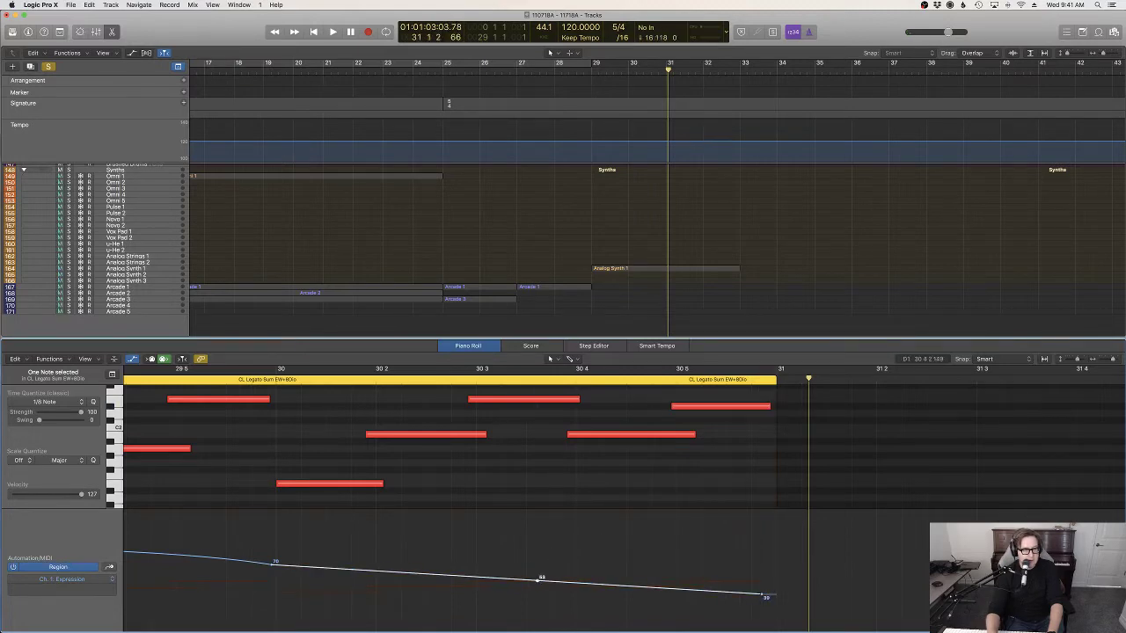
left_click_drag(540, 582, 522, 541)
left_click_drag(630, 556, 631, 549)
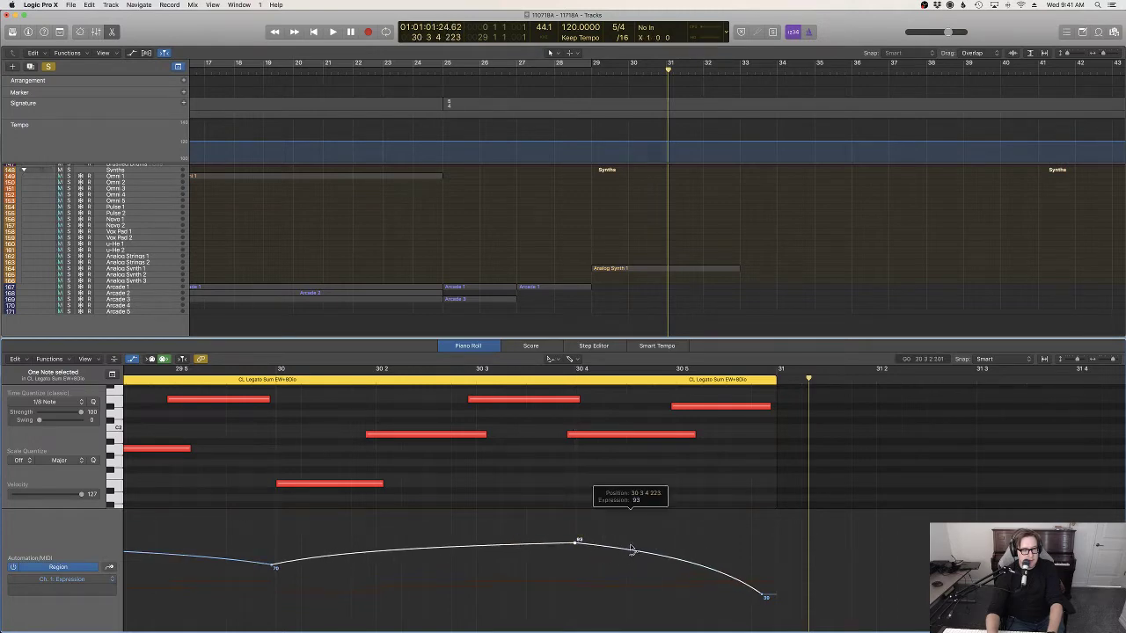
key("t")
key("t")
Step: Play the soloed cello region from just before bar 29 to check the expression curves
scroll(376, 433, "left", 10)
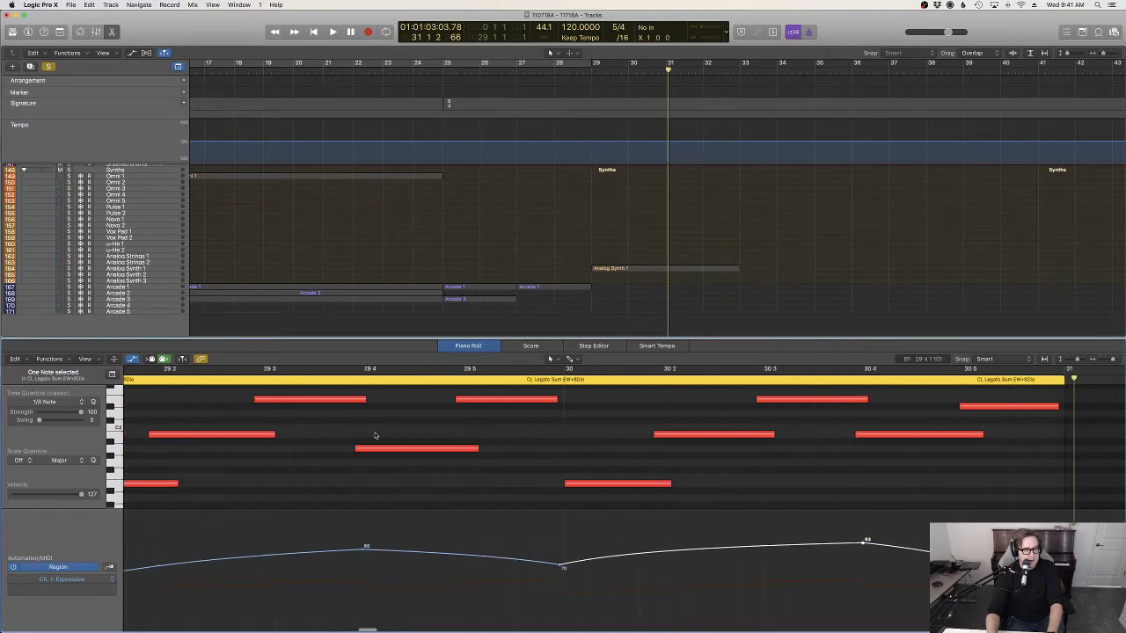
left_click(271, 381)
key("space")
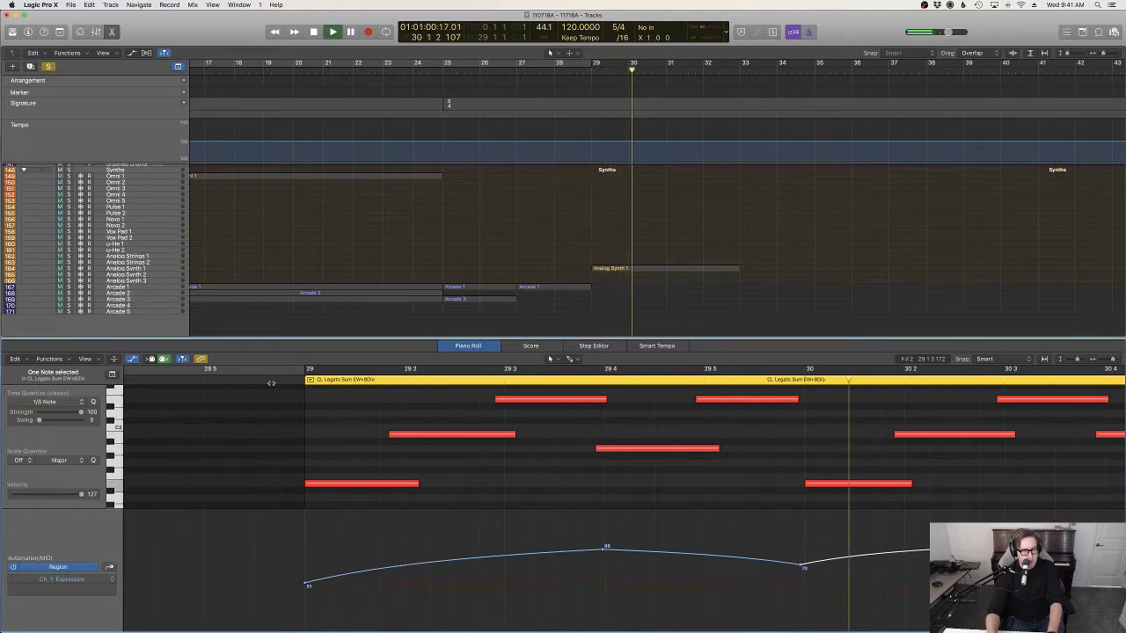
scroll(566, 476, "right", 3)
scroll(565, 476, "right", 4)
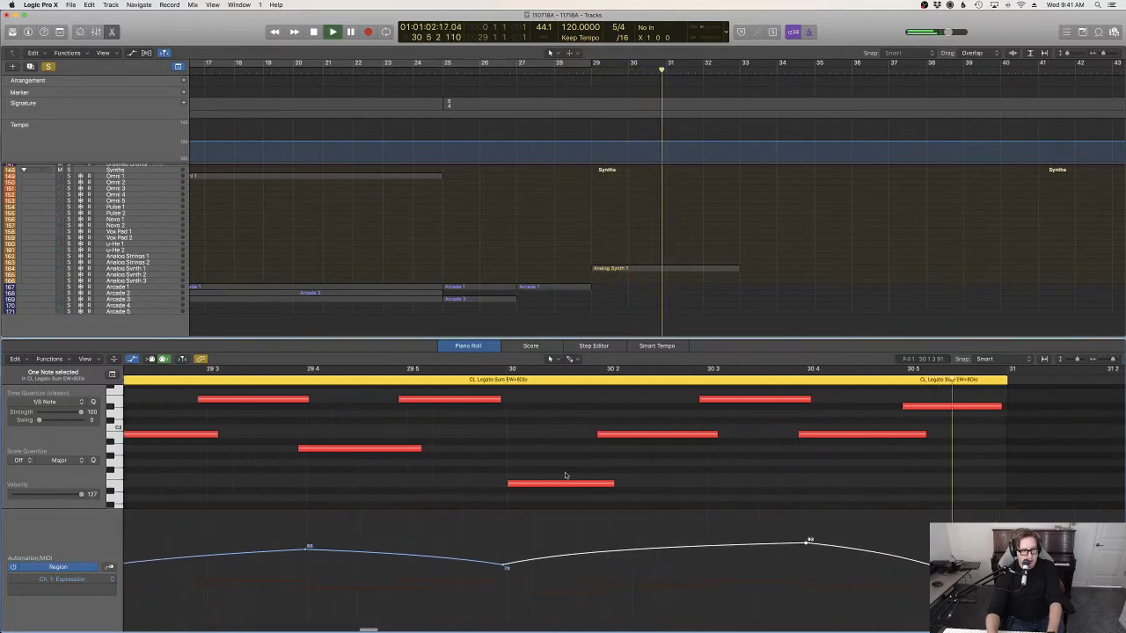
Step: Show the cello region's modulation automation and add a starting point of 48 at bar 29
scroll(815, 519, "left", 6)
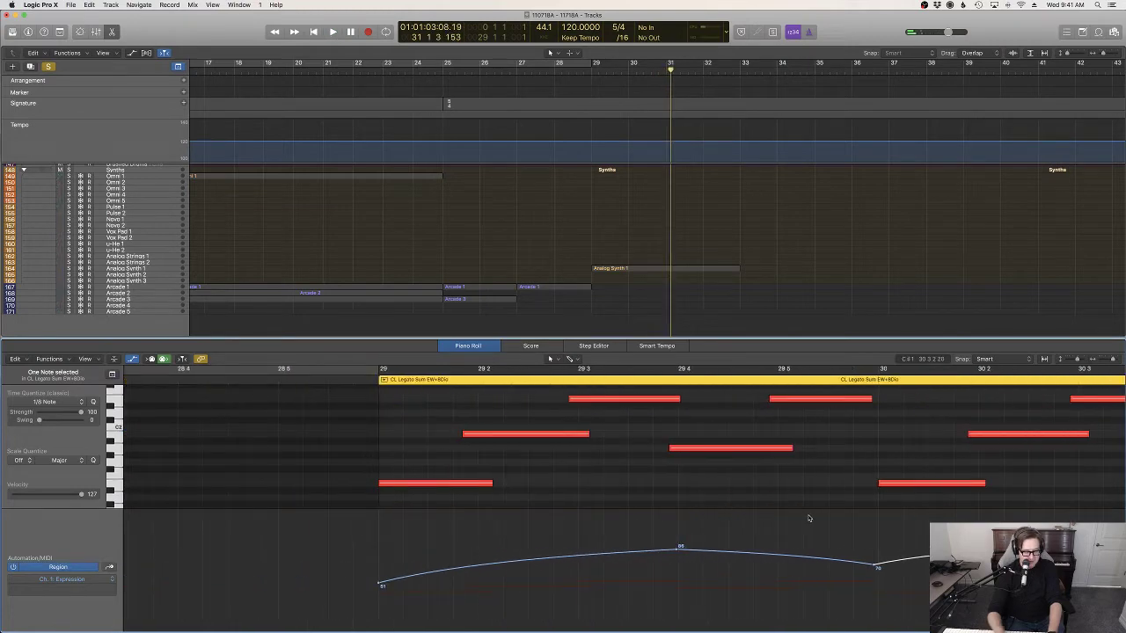
key("super+z")
left_click(454, 588)
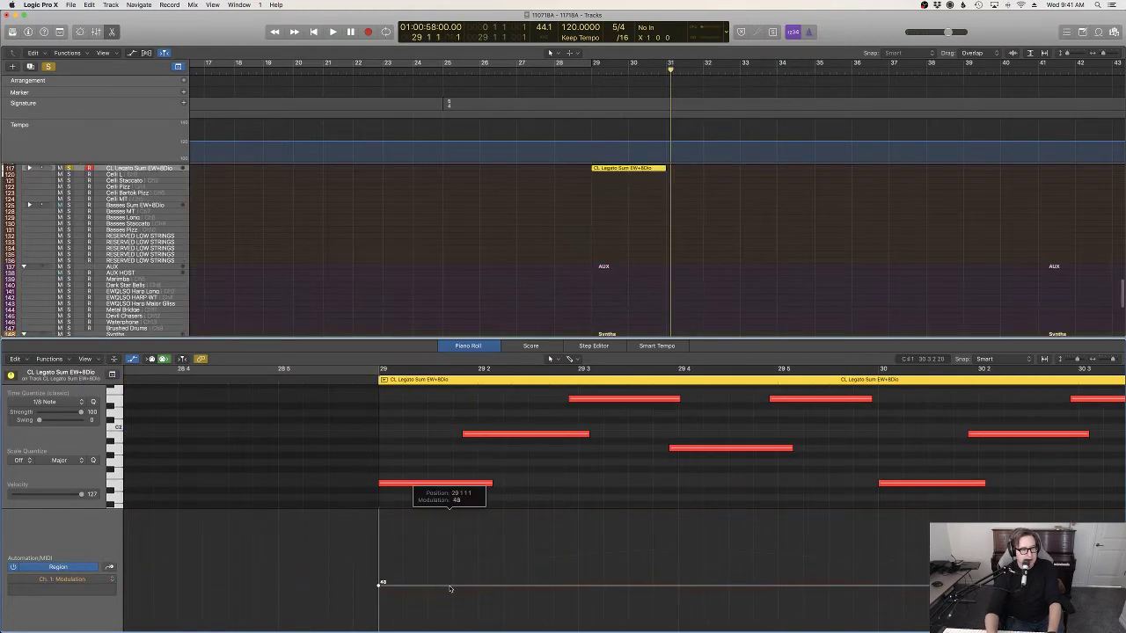
scroll(454, 589, "right", 3)
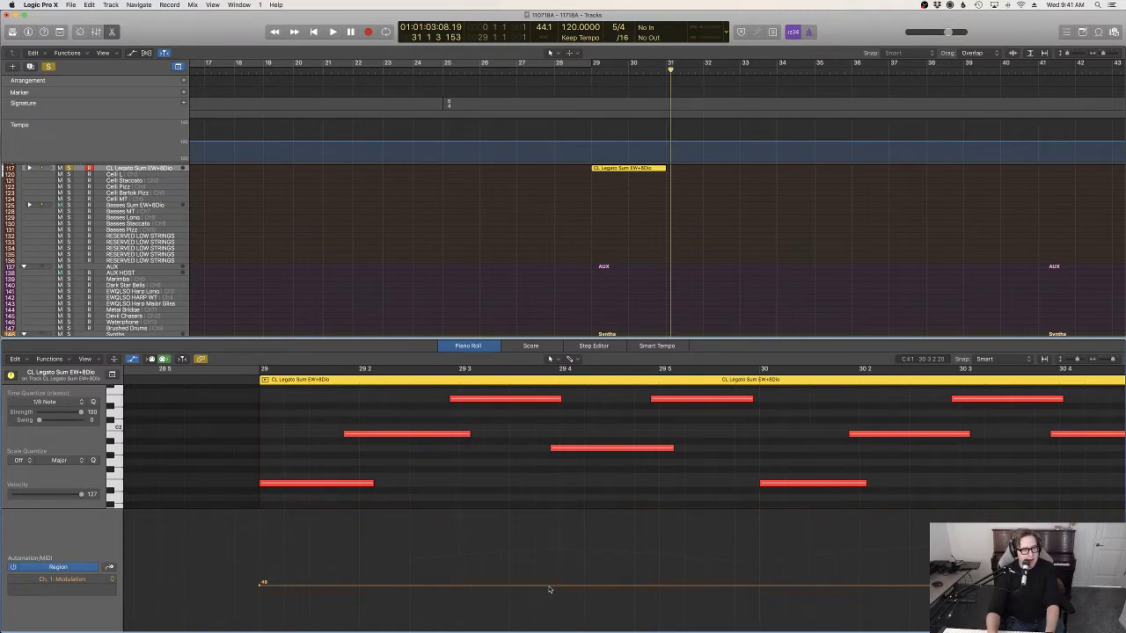
Step: Shape the cello modulation to reach 69 at beat 4 of bar 29, dip to 43 at bar 30 and rise to 81 by beat 4
left_click_drag(549, 589, 565, 565)
left_click_drag(693, 570, 766, 597)
scroll(770, 596, "right", 5)
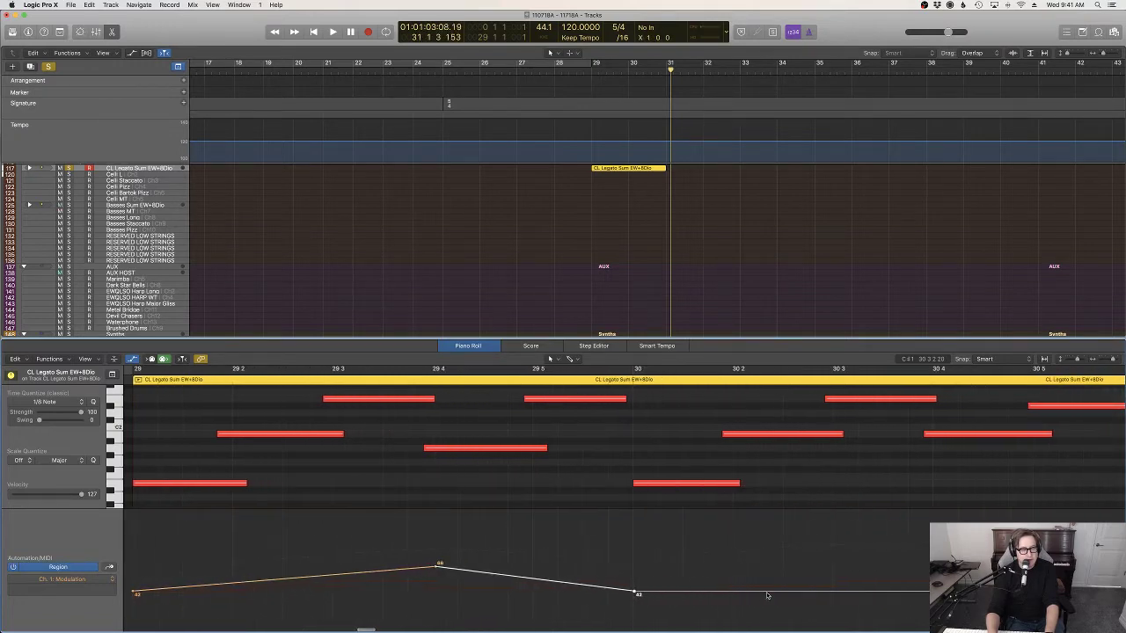
left_click_drag(840, 594, 841, 557)
Step: Play the soloed cello region from bar 29 to check the modulation automation
scroll(841, 559, "left", 9)
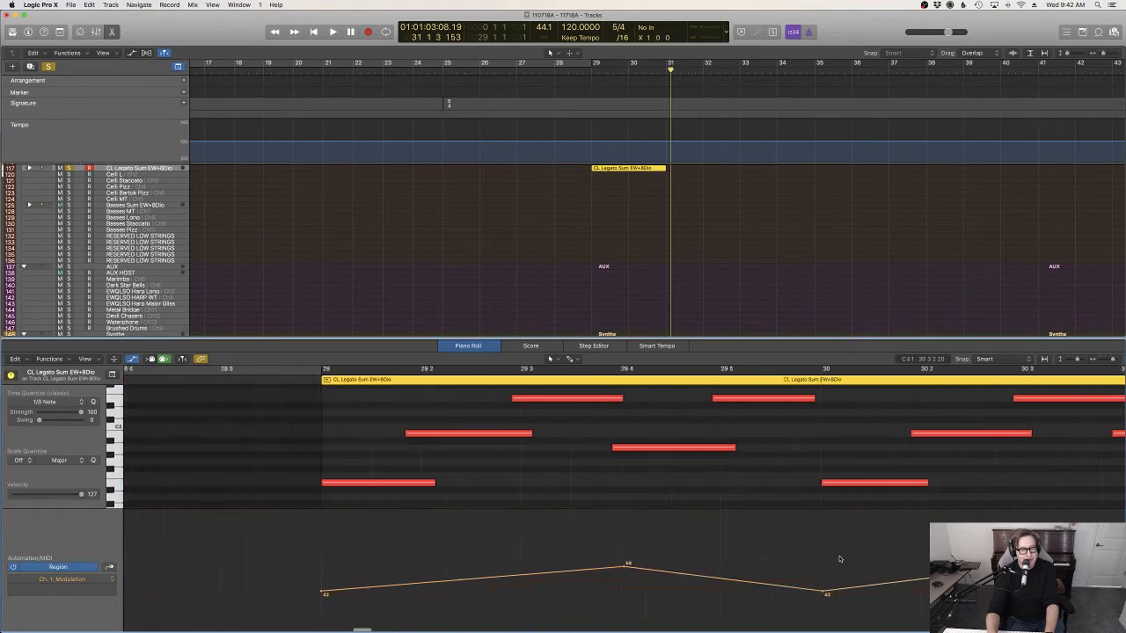
left_click(384, 377)
key("space")
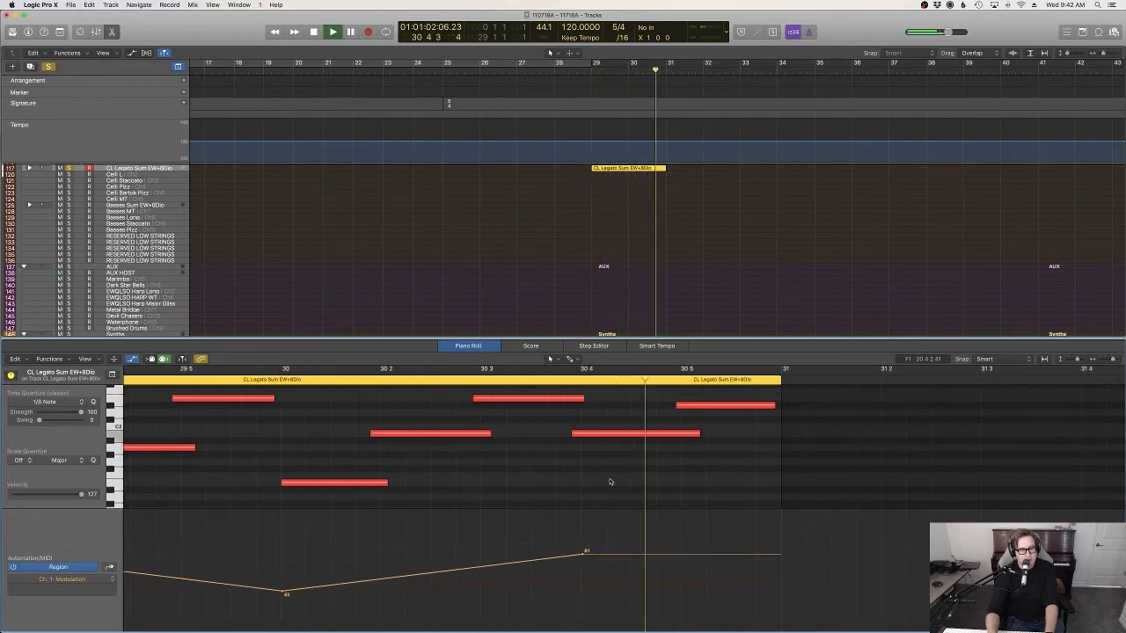
Step: Close the Piano Roll, clear the solo and play the full arrangement from about bar 26
key("space")
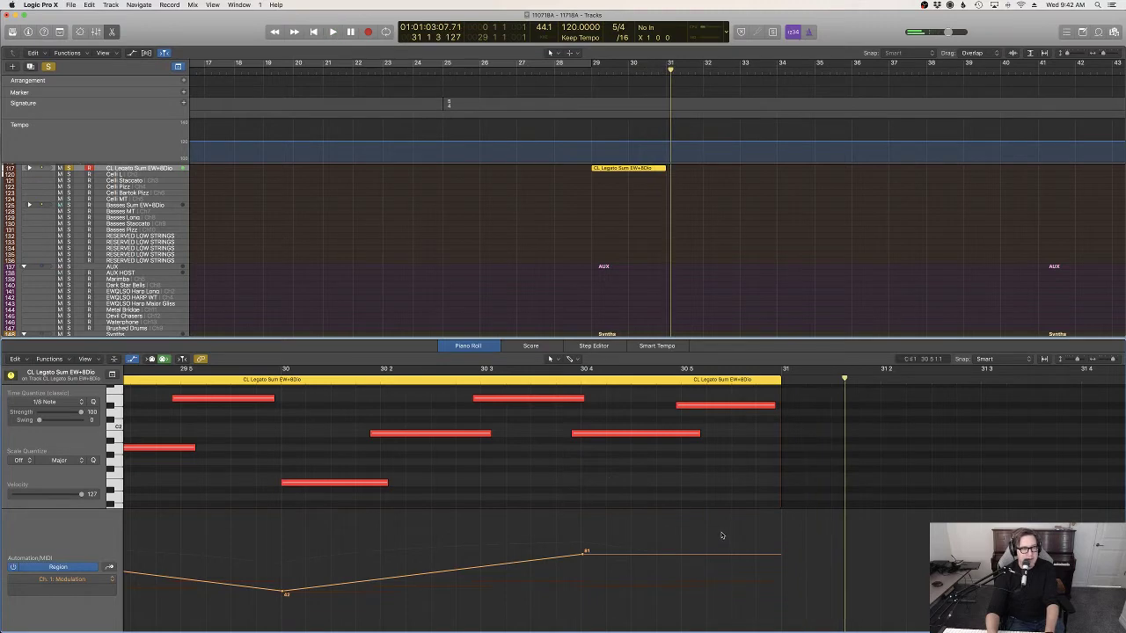
key("e")
left_click(595, 76)
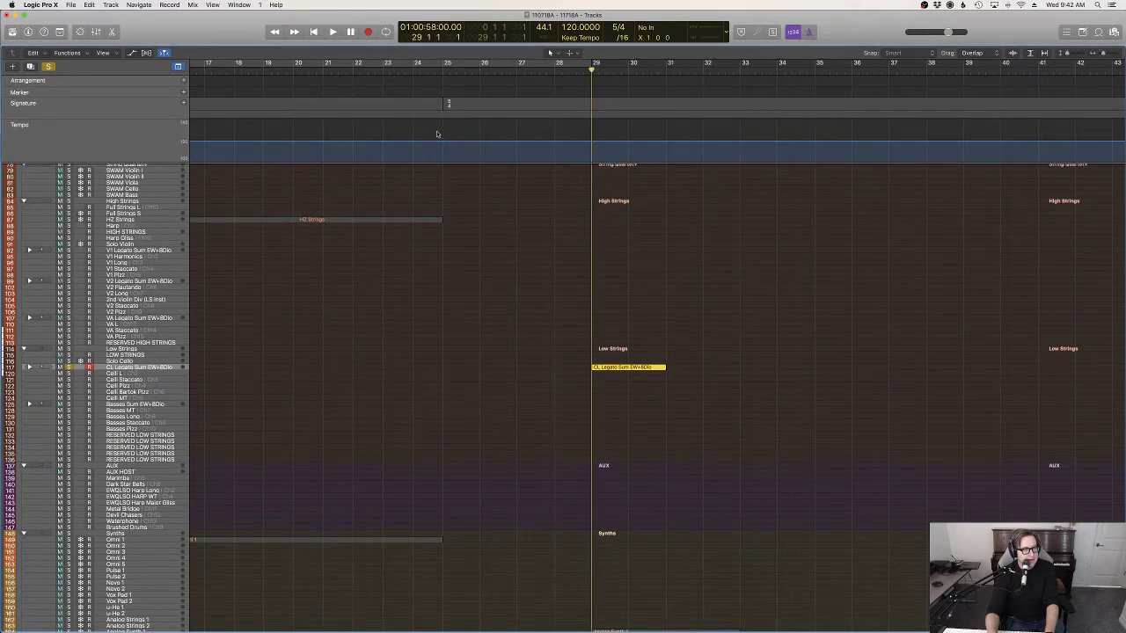
left_click(492, 85)
key("space")
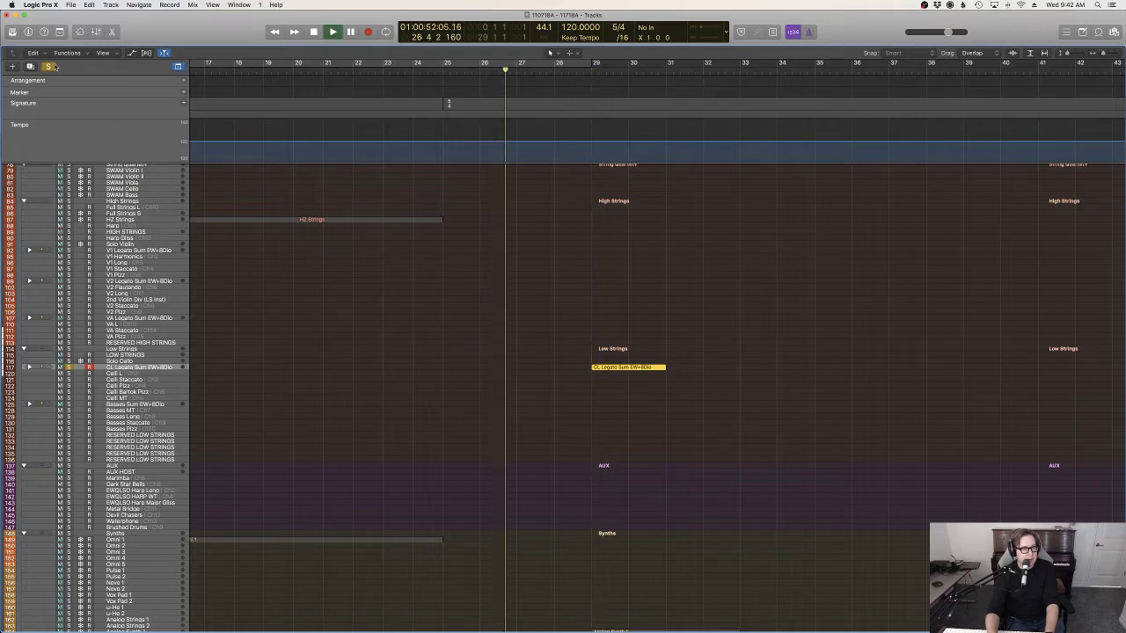
left_click(516, 367)
scroll(517, 366, "up", 8)
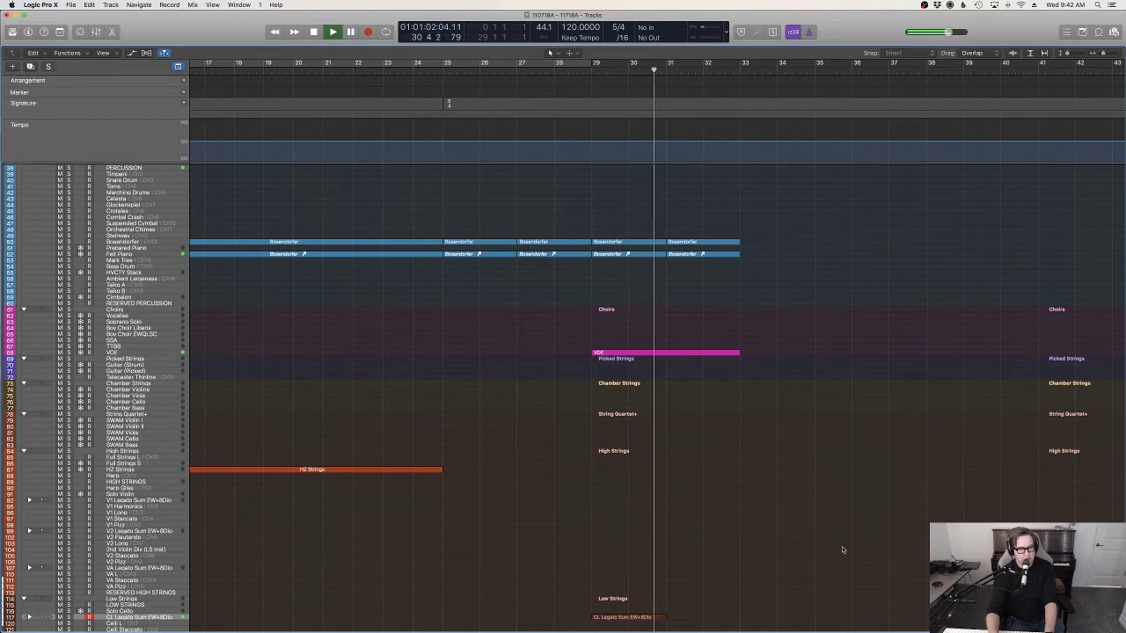
scroll(843, 550, "right", 3)
scroll(843, 550, "down", 10)
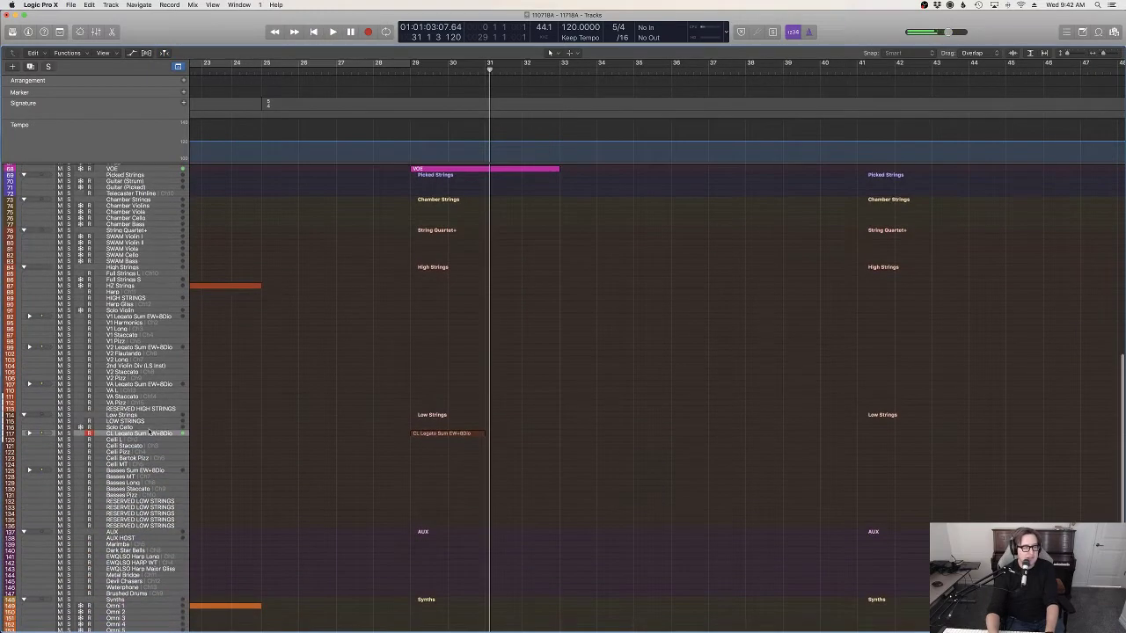
Step: Show the track automation and lower the VOE track's volume to -17.0 dB
scroll(444, 399, "up", 4)
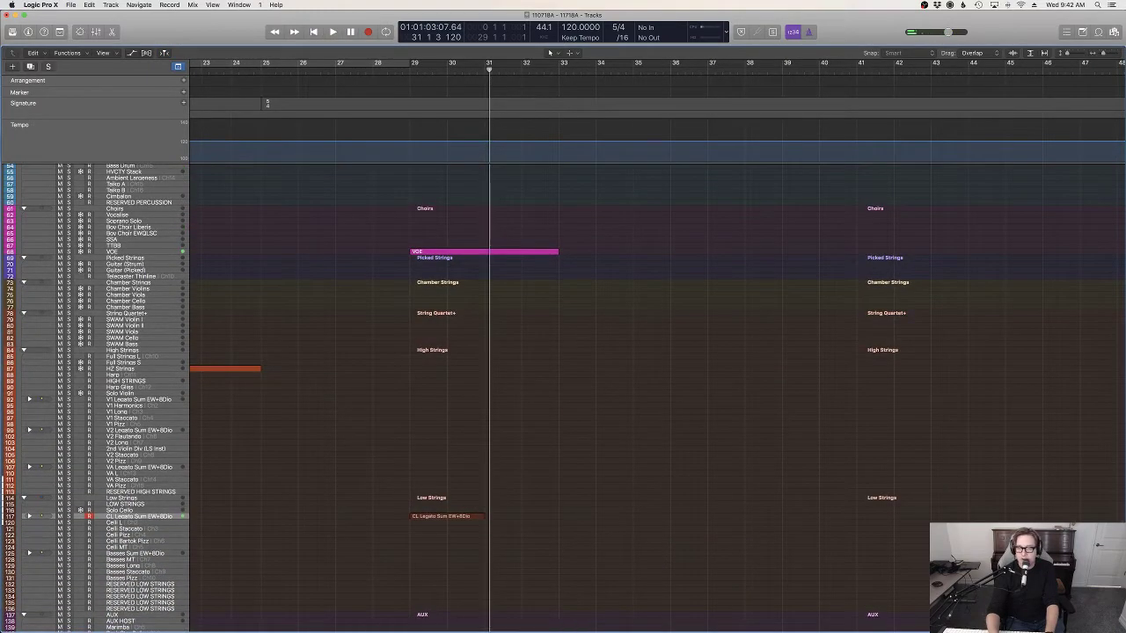
key("a")
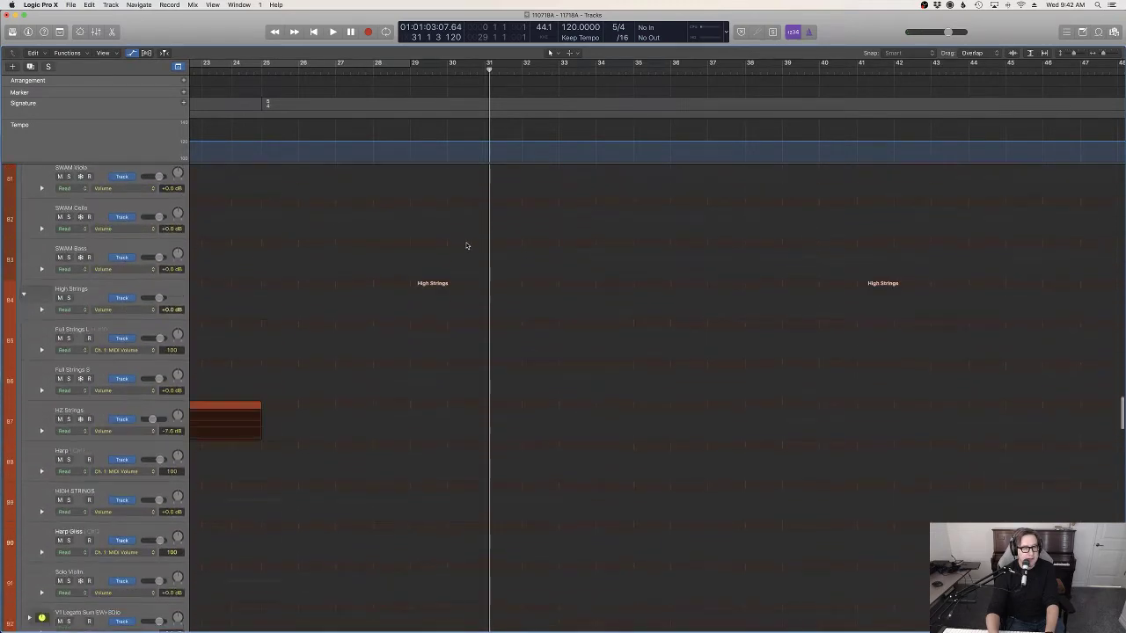
scroll(467, 245, "up", 8)
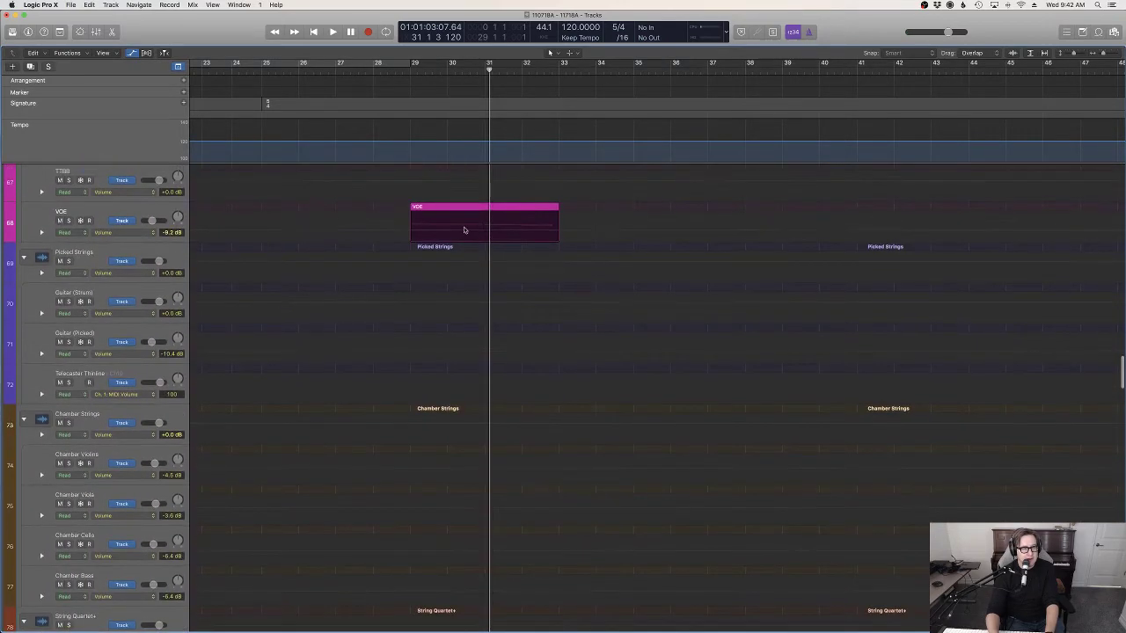
left_click_drag(465, 231, 464, 235)
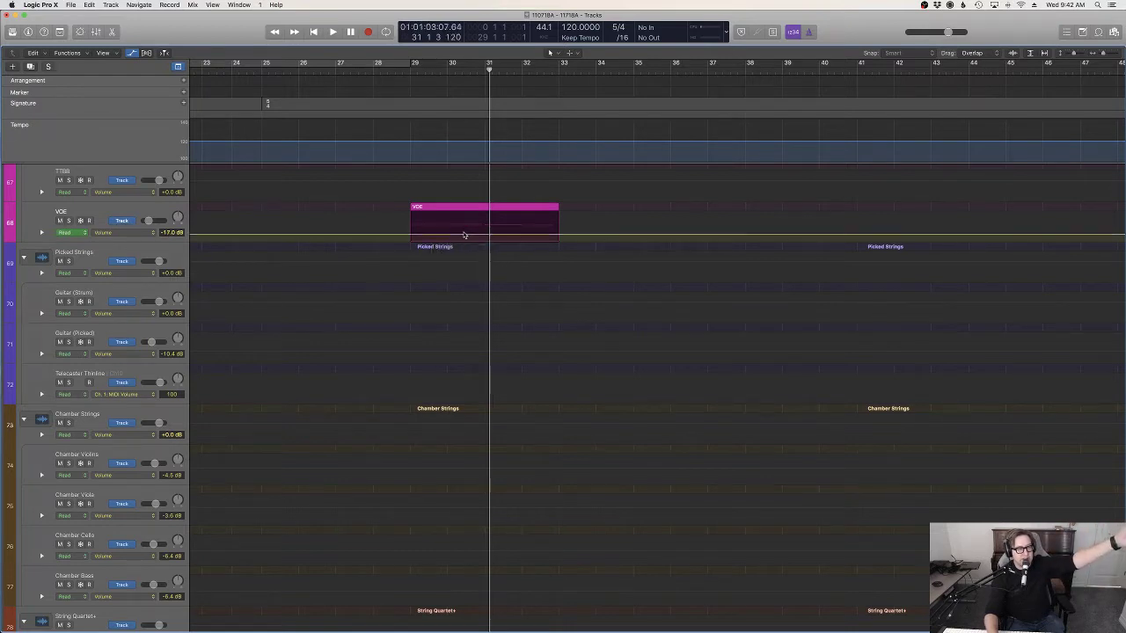
Step: Play the mix from just before bar 29 with the track automation hidden to check the VOE level
left_click(401, 76)
key("space")
key("a")
key("super+Up")
key("super+Up")
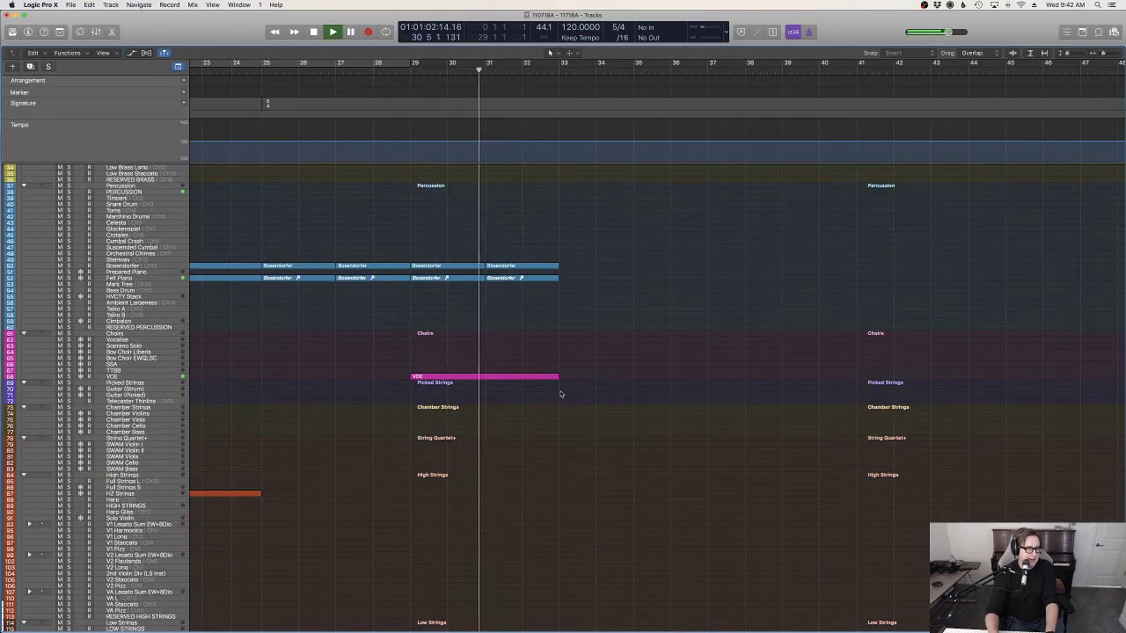
scroll(570, 395, "left", 1)
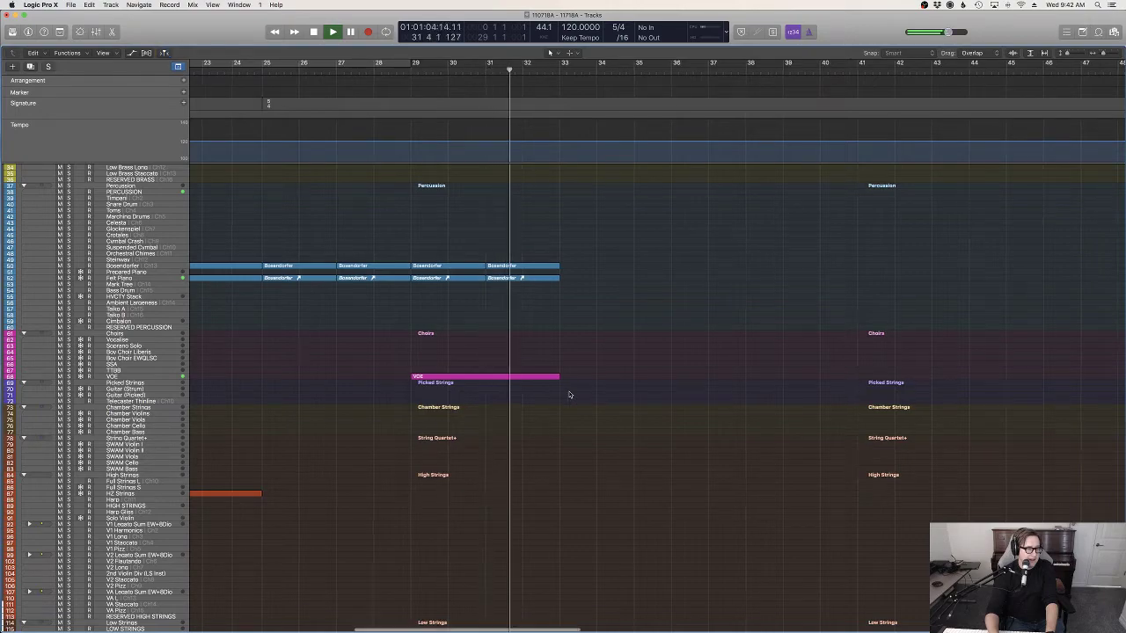
scroll(577, 395, "down", 10)
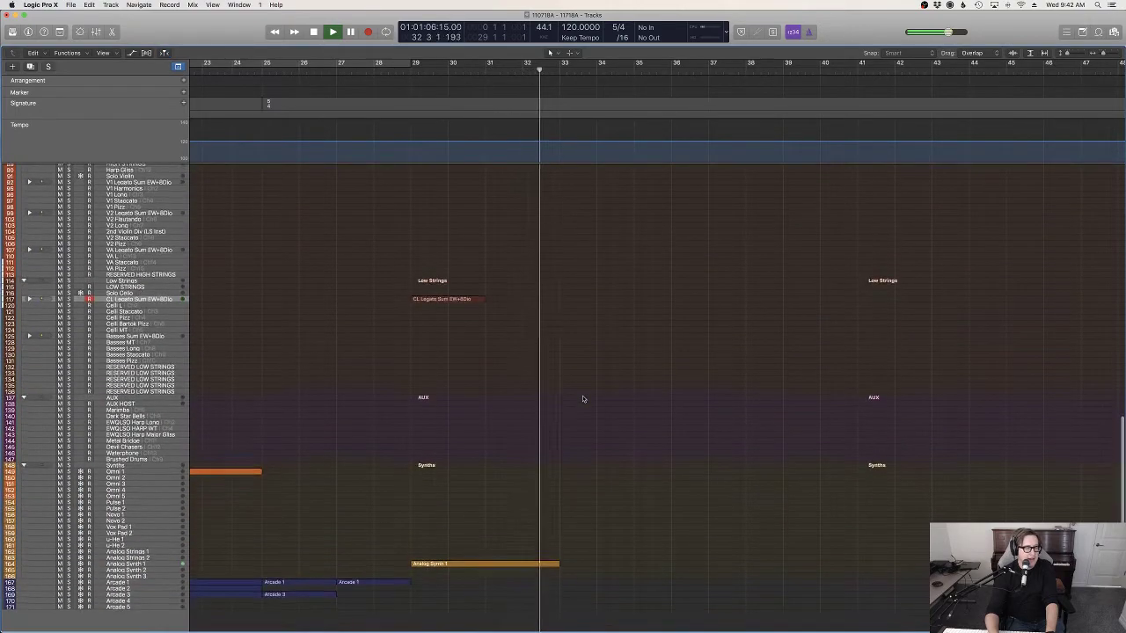
scroll(528, 264, "up", 5)
key("space")
Step: Record the next cello phrase on the CL Legato Sum EW+8Dio track from bar 31
left_click(493, 78)
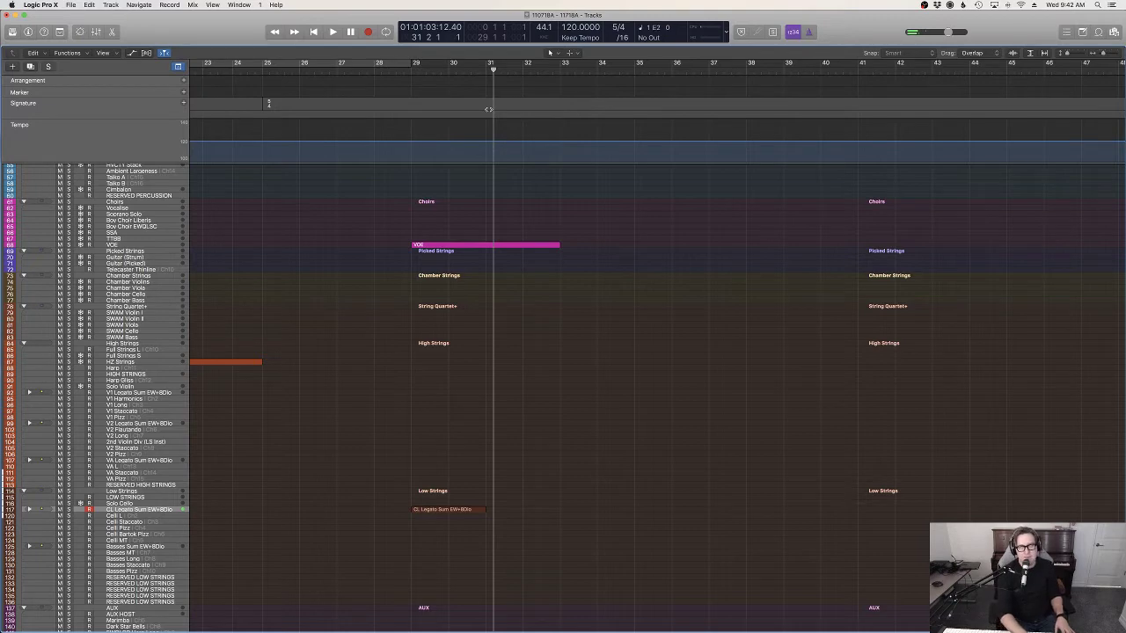
key("r")
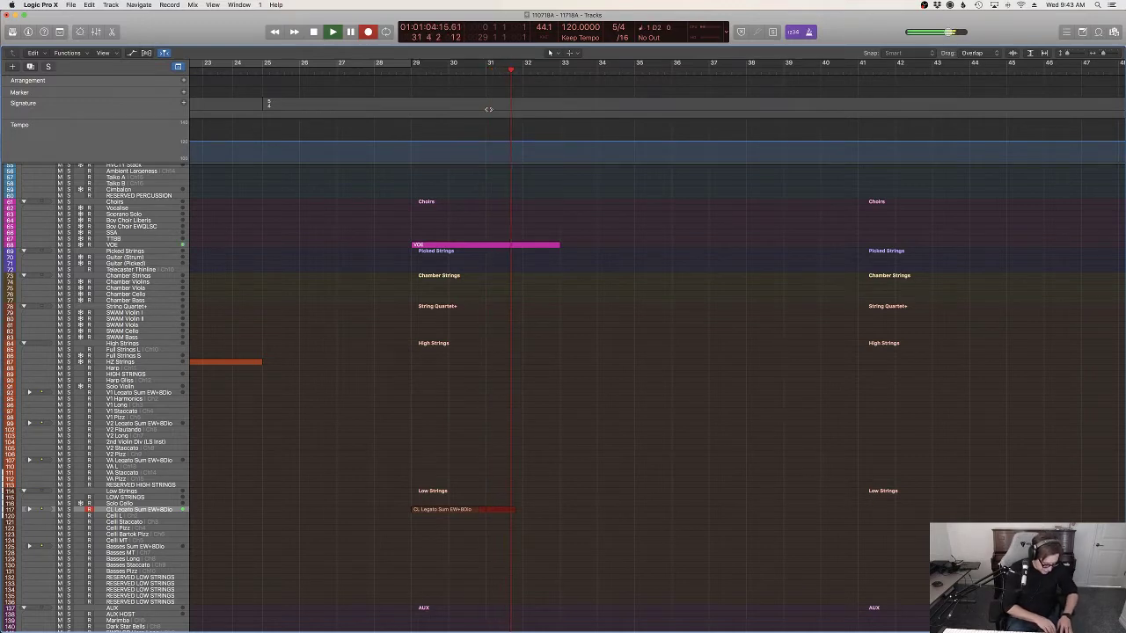
key("space")
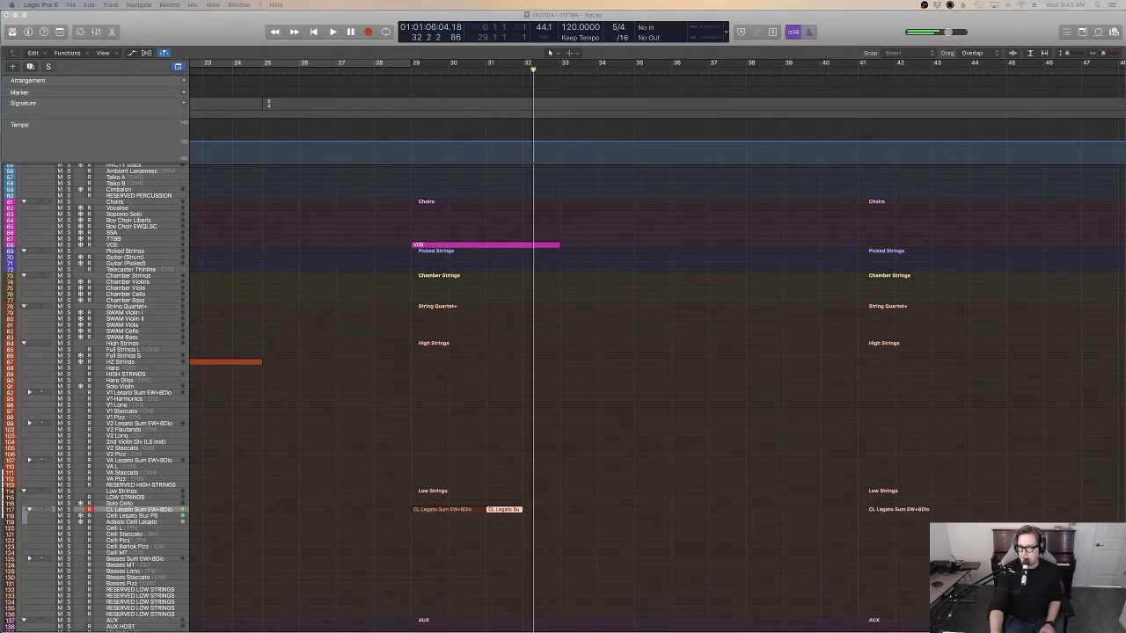
Step: Collapse the CL Legato Sum EW+8Dio stack and record the continuation of its cello part from bar 32
key("s")
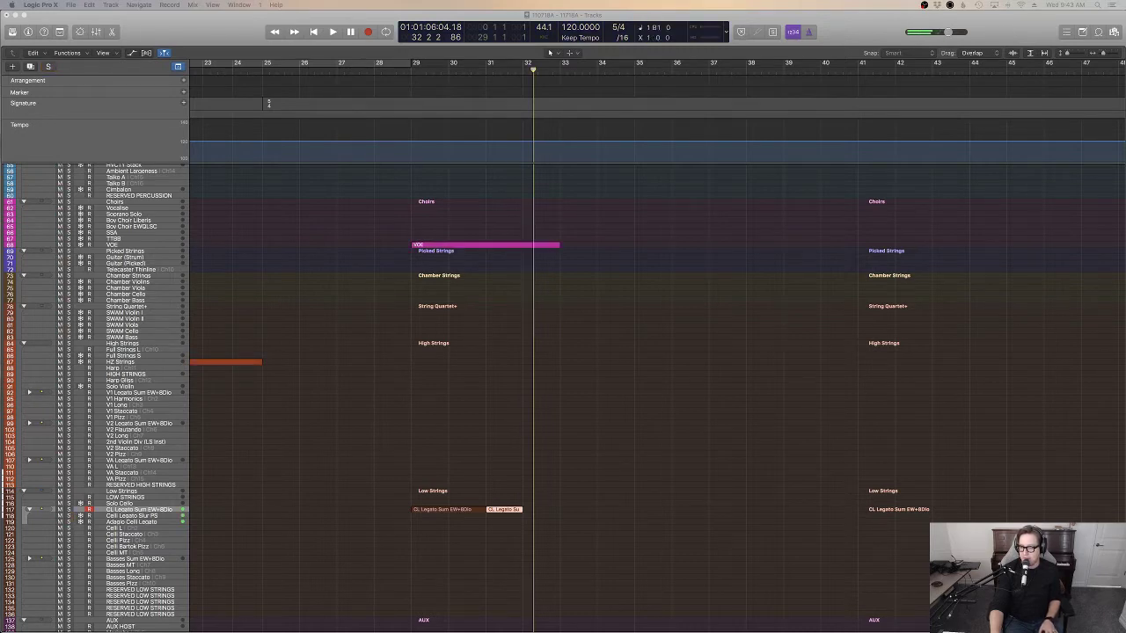
left_click(29, 511)
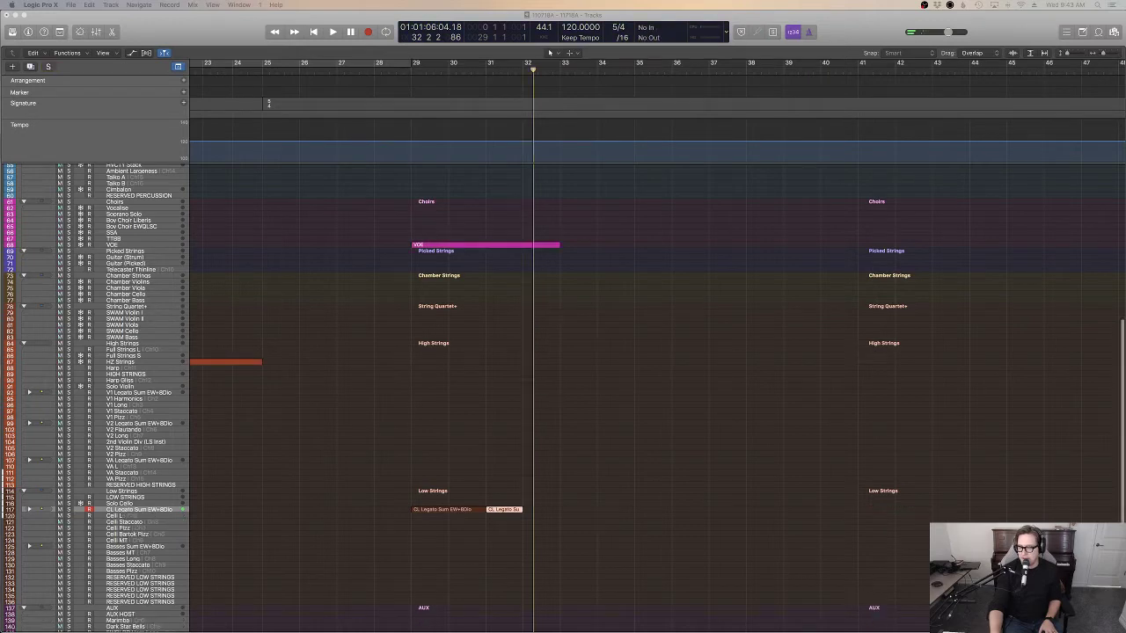
scroll(810, 450, "down", 3)
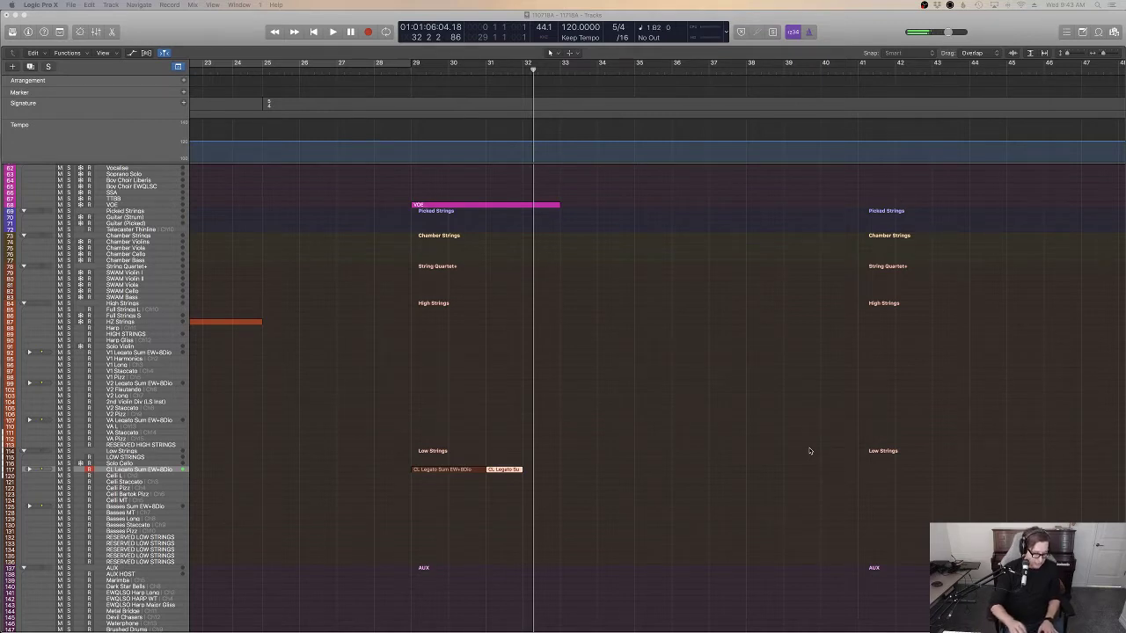
key("r")
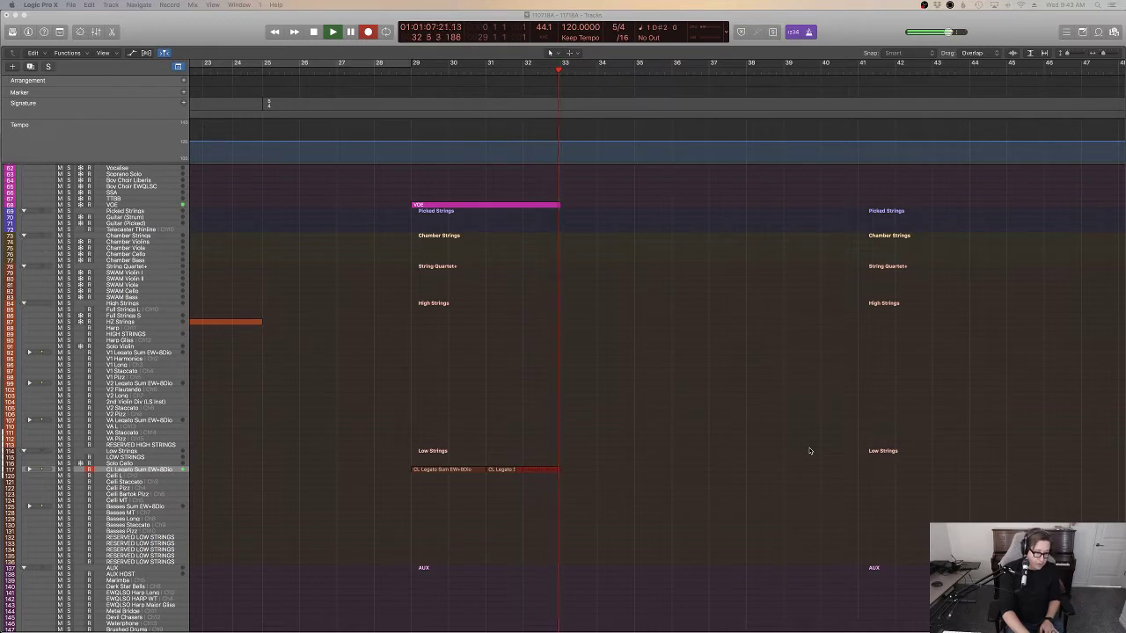
key("space")
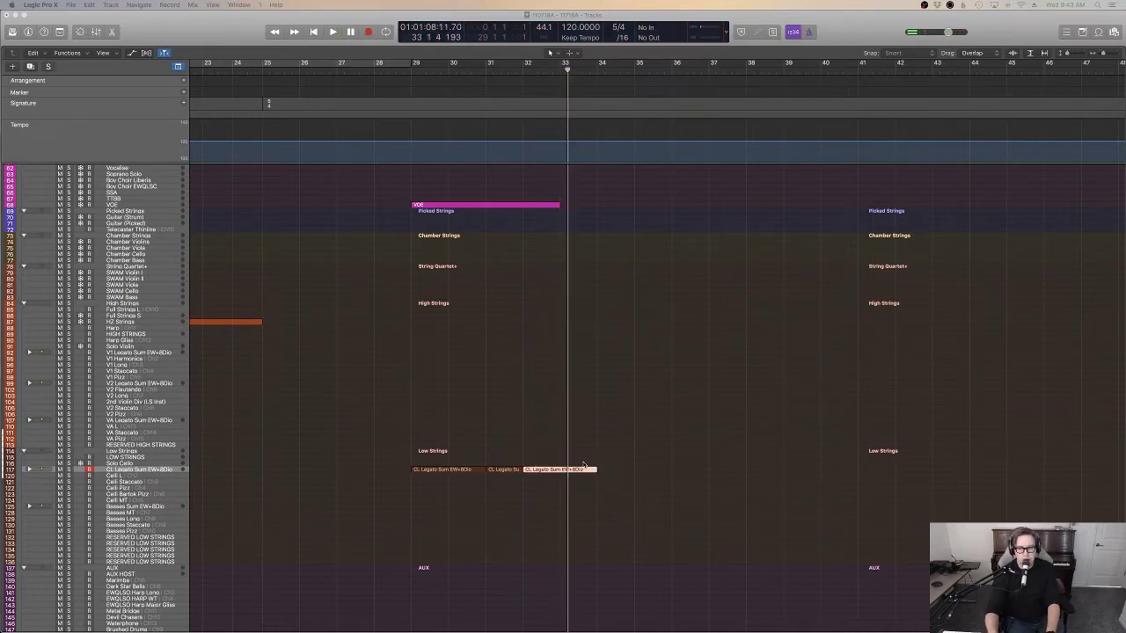
left_click(563, 491)
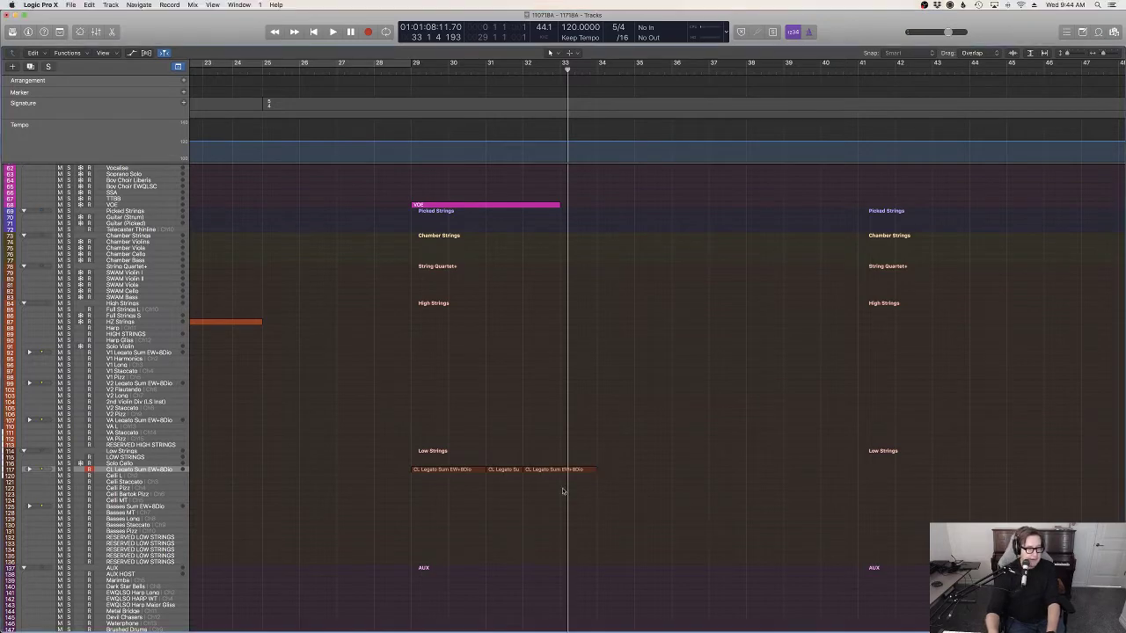
Step: Open the bar 32 cello region in the Piano Roll and trim its last note to end at bar 33
left_click(542, 470)
double_click(543, 471)
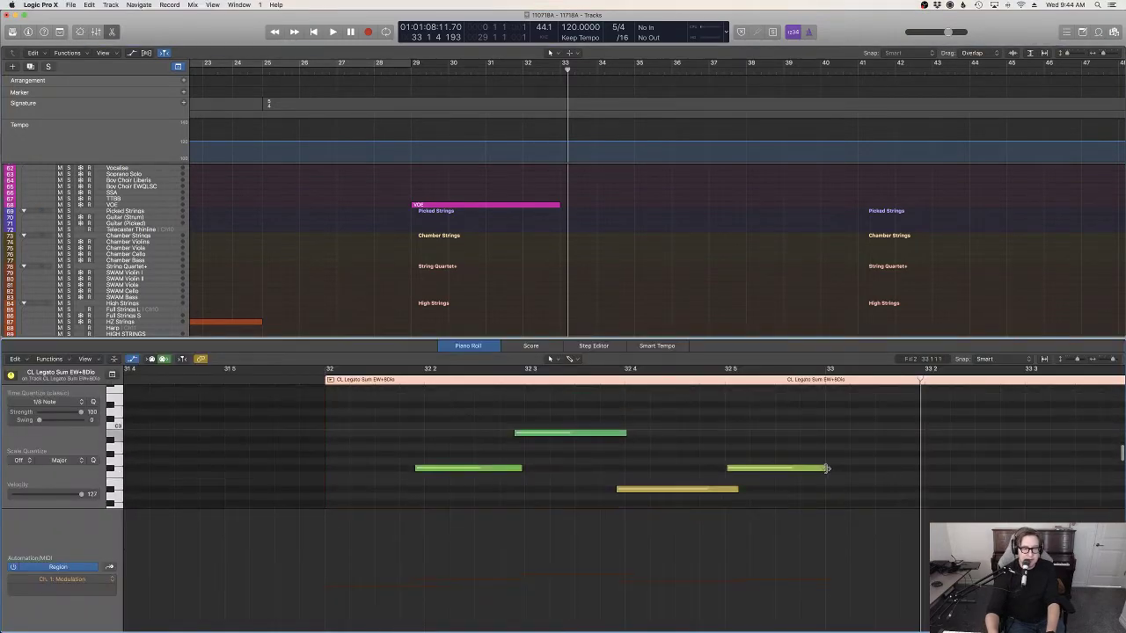
left_click_drag(827, 468, 804, 434)
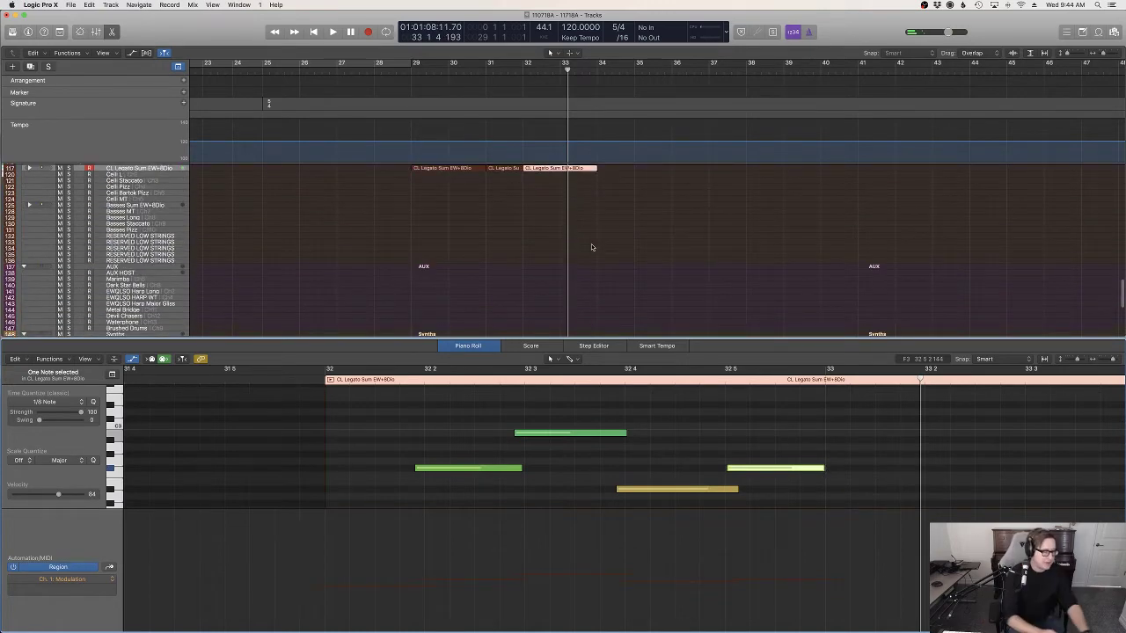
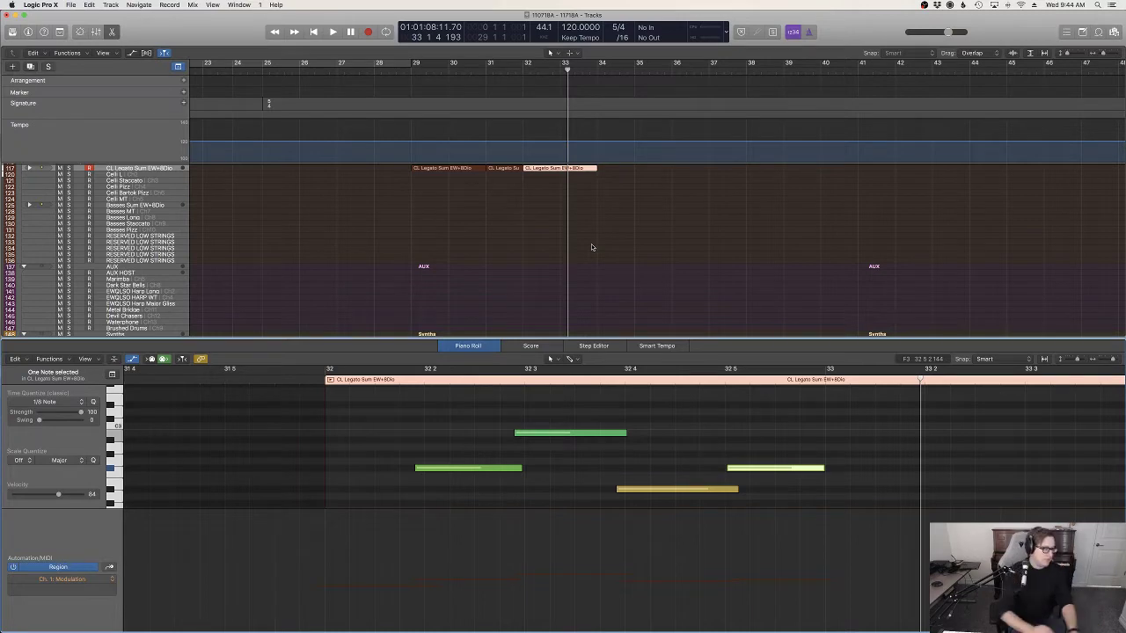
Step: Quantize the bar 32 cello region's first note to 1/8 so it starts exactly at bar 32
scroll(440, 479, "down", 3)
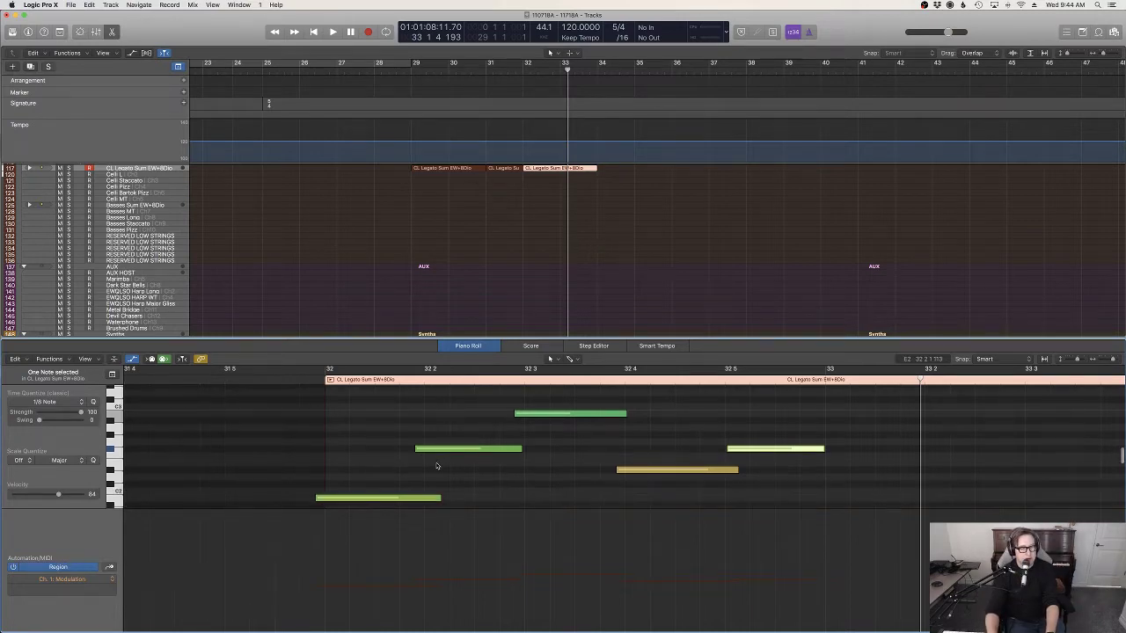
left_click(369, 466)
key("q")
Step: Select the three cello legato regions starting at bar 29 and join them into one region
scroll(633, 252, "down", 6)
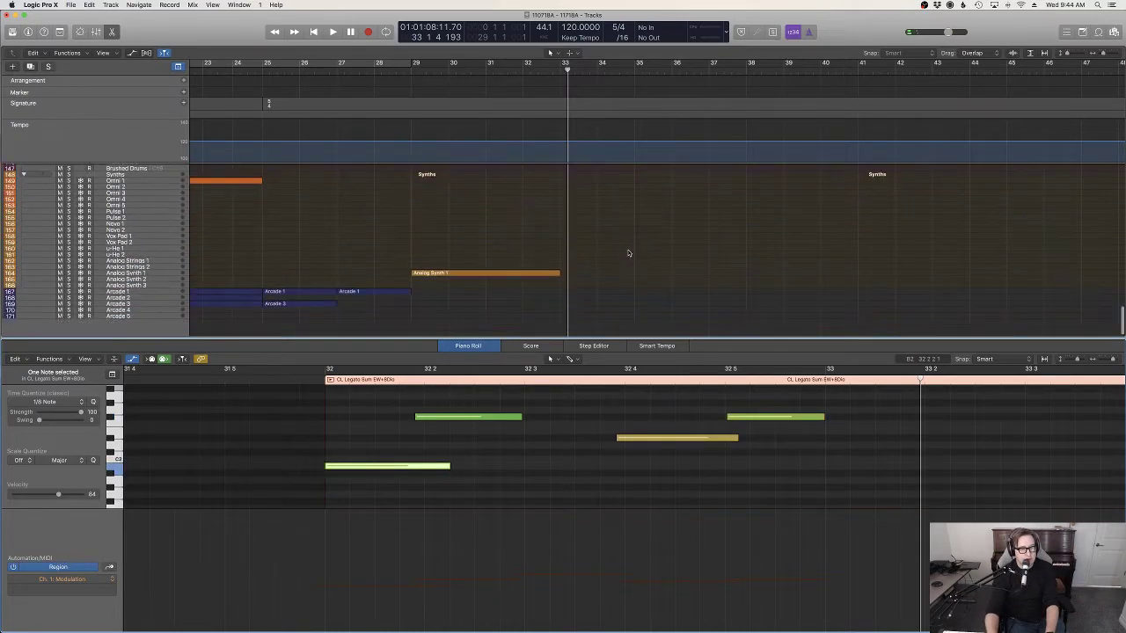
scroll(627, 254, "up", 9)
left_click_drag(538, 276, 466, 252)
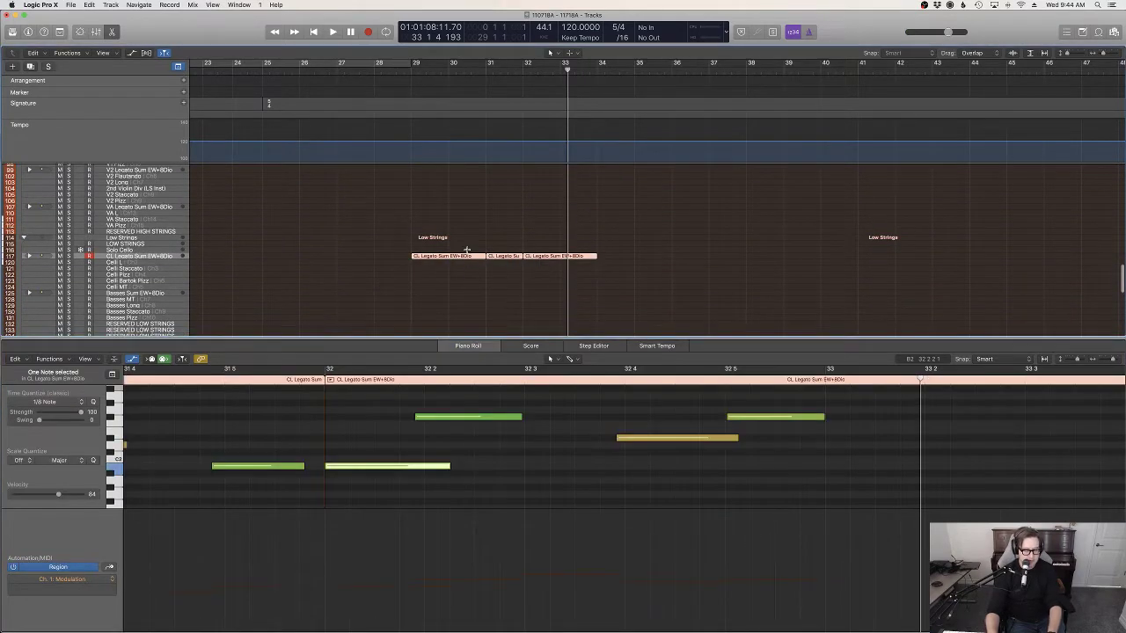
key("super+j")
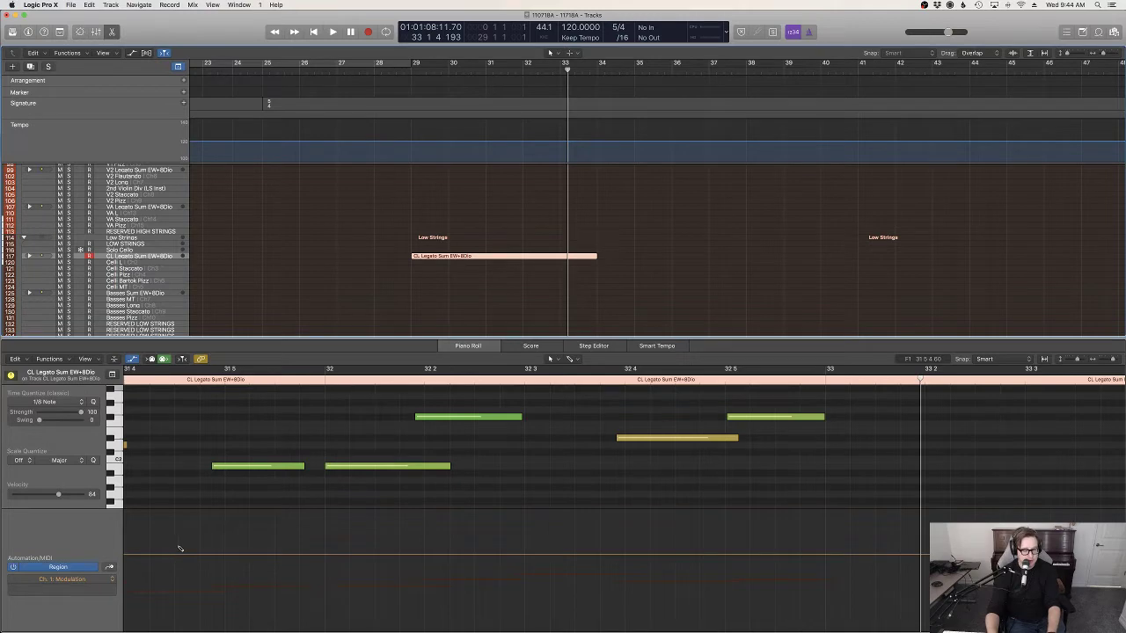
Step: Show the joined cello region's expression automation with its notes from bar 29 onwards in view
key("a")
key("a")
left_click(465, 515)
key("super+e")
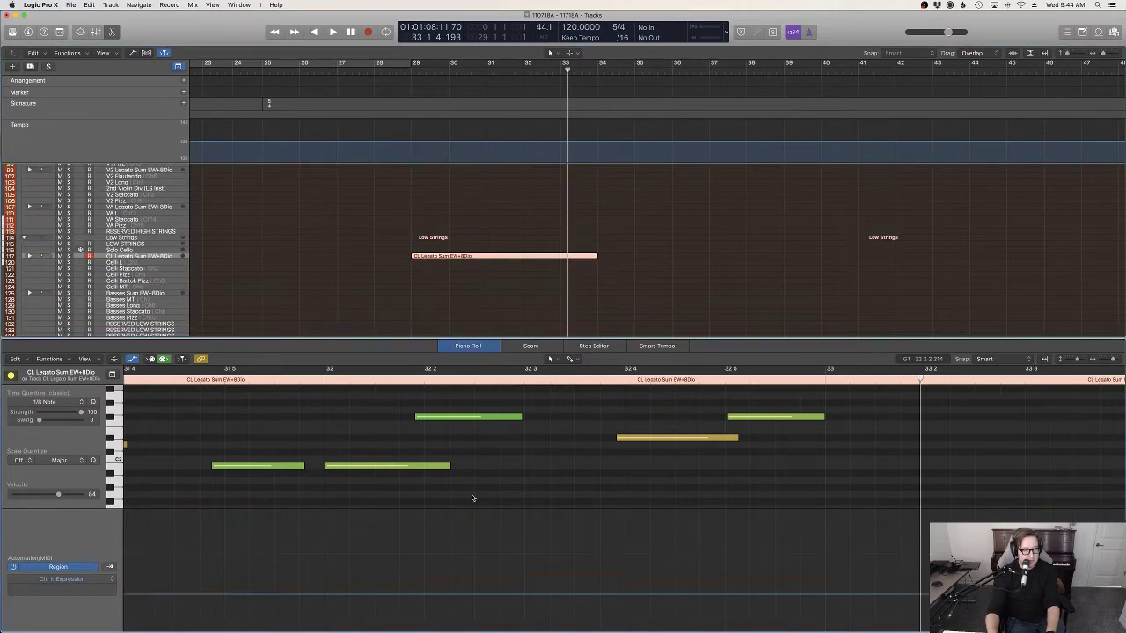
key("z")
scroll(528, 502, "right", 3)
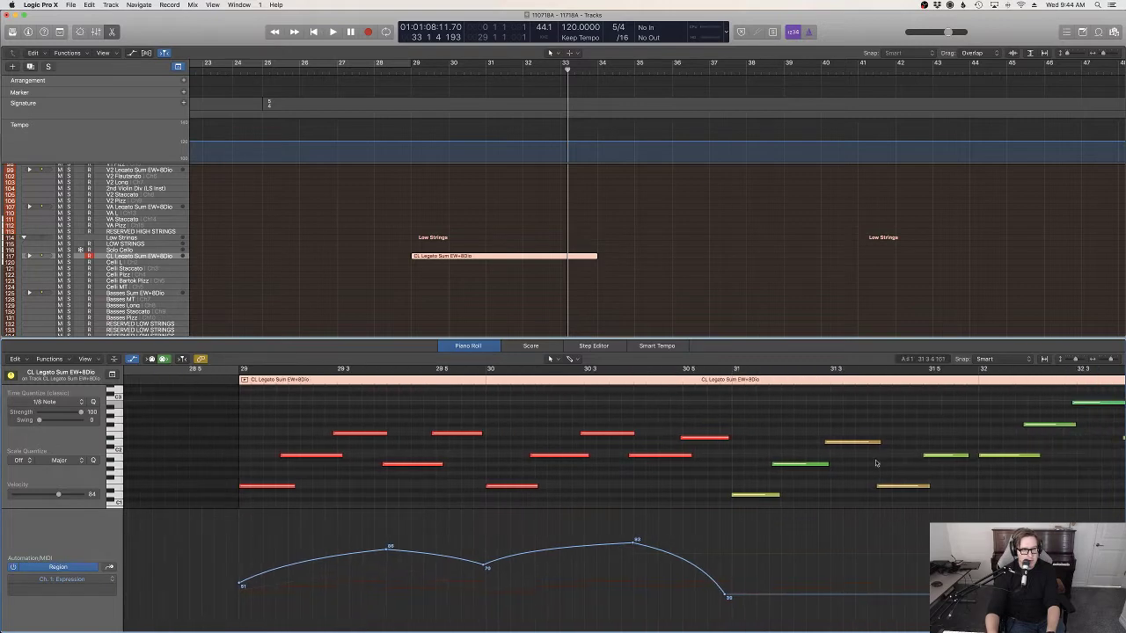
scroll(876, 464, "right", 2)
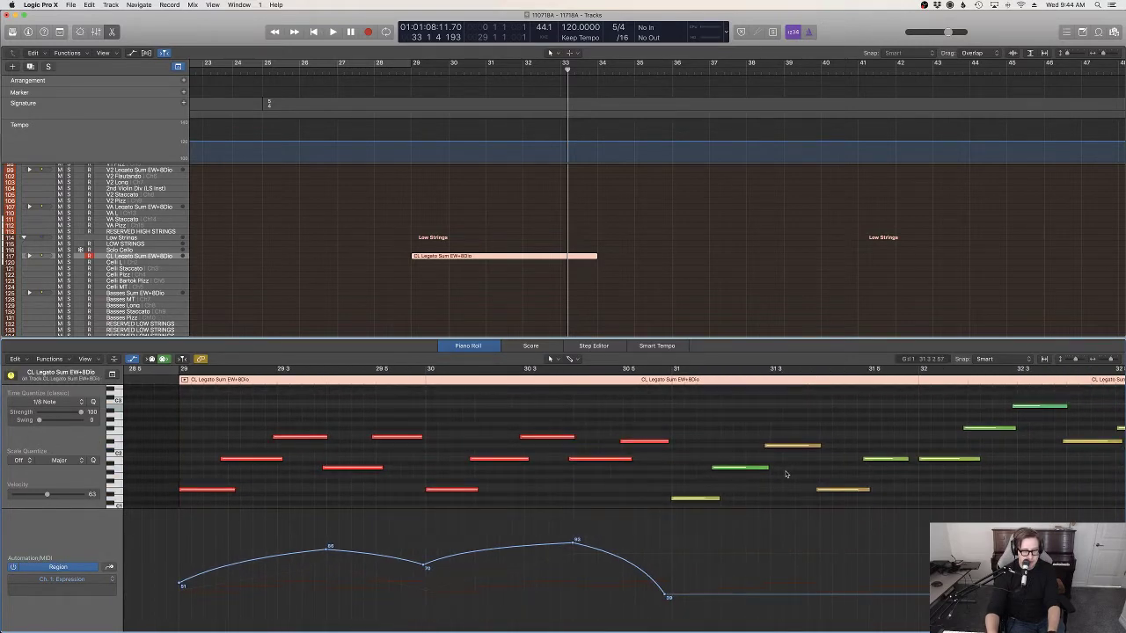
Step: Raise the velocity of all notes in the cello region to 127 and play it from bar 30
key("super+a")
key("ctrl+super+n")
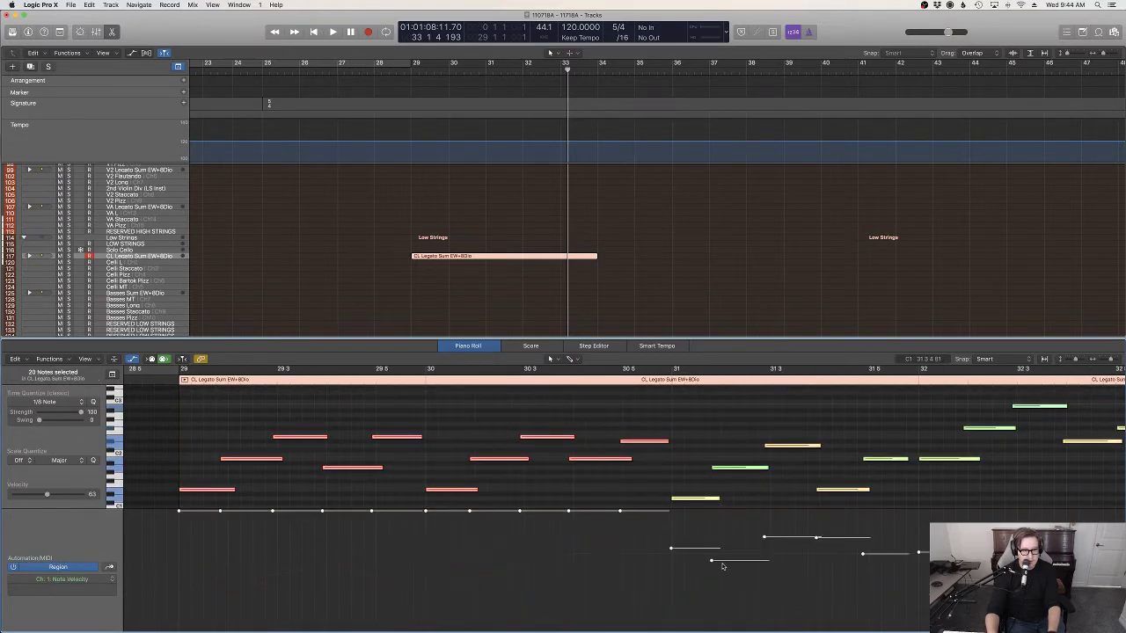
left_click_drag(717, 563, 694, 475)
double_click(515, 382)
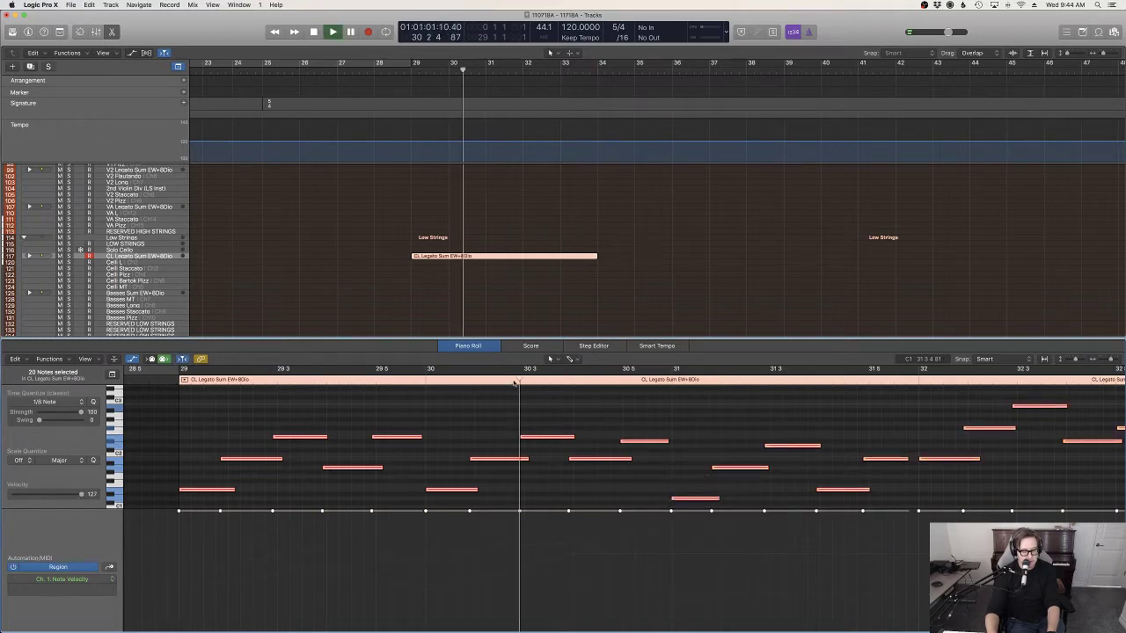
Step: Return to the cello's expression automation and add a point of 65 just after bar 31
key("ctrl+super+e")
scroll(739, 568, "right", 6)
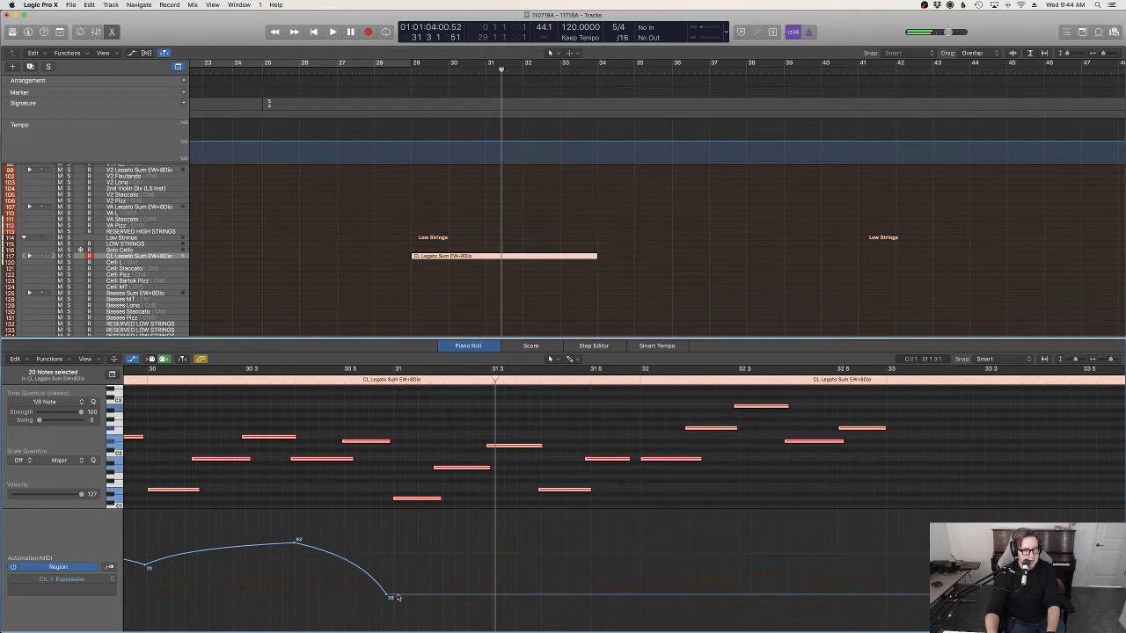
left_click_drag(430, 596, 424, 567)
left_click(294, 377)
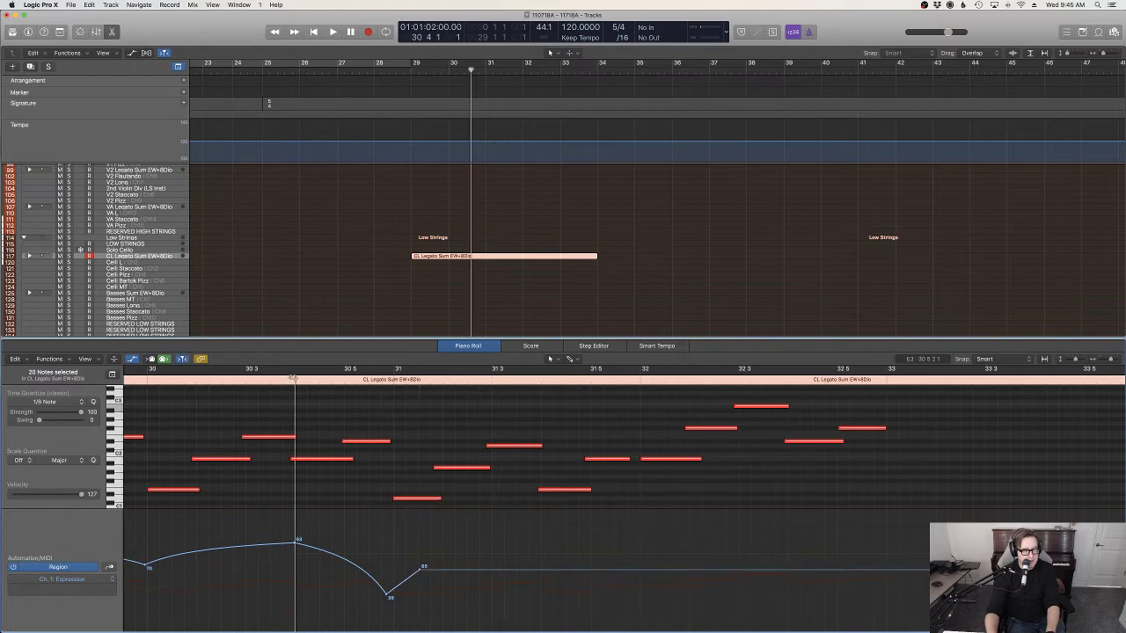
Step: Add an expression point of 83 before beat 5 of bar 31, curve the rise leading into it, and play on
key("space")
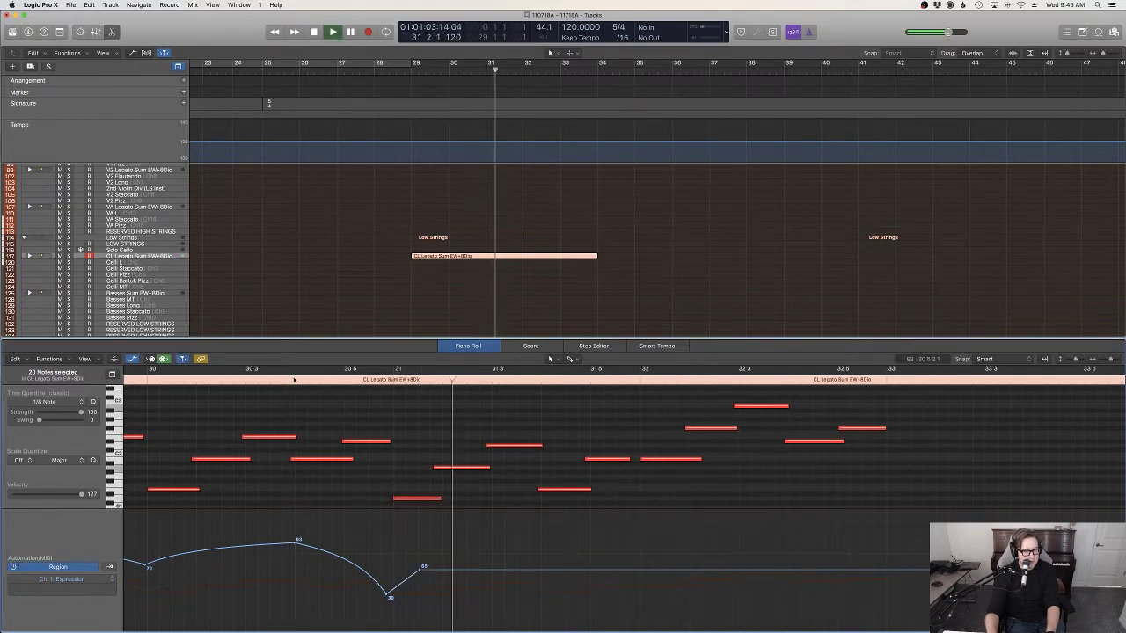
key("space")
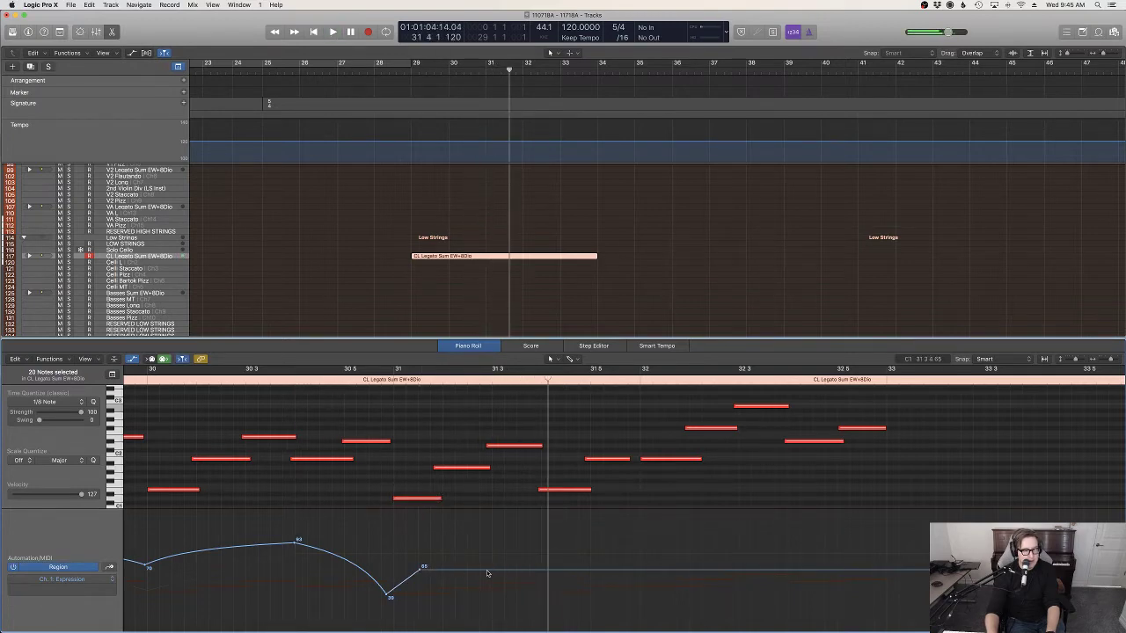
left_click_drag(526, 570, 498, 550)
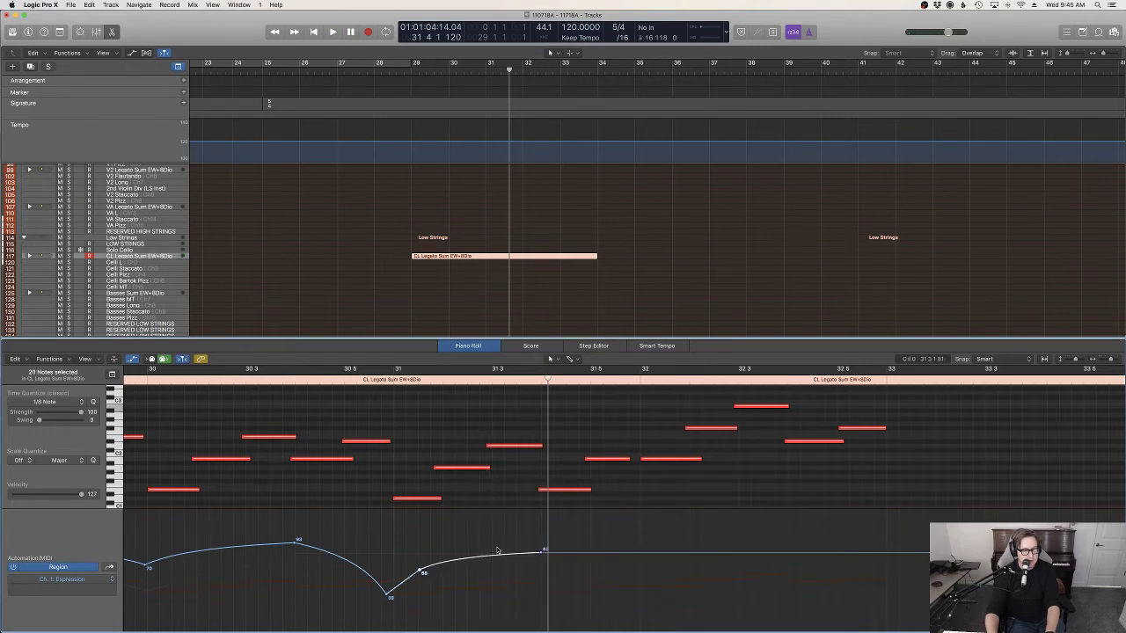
key("space")
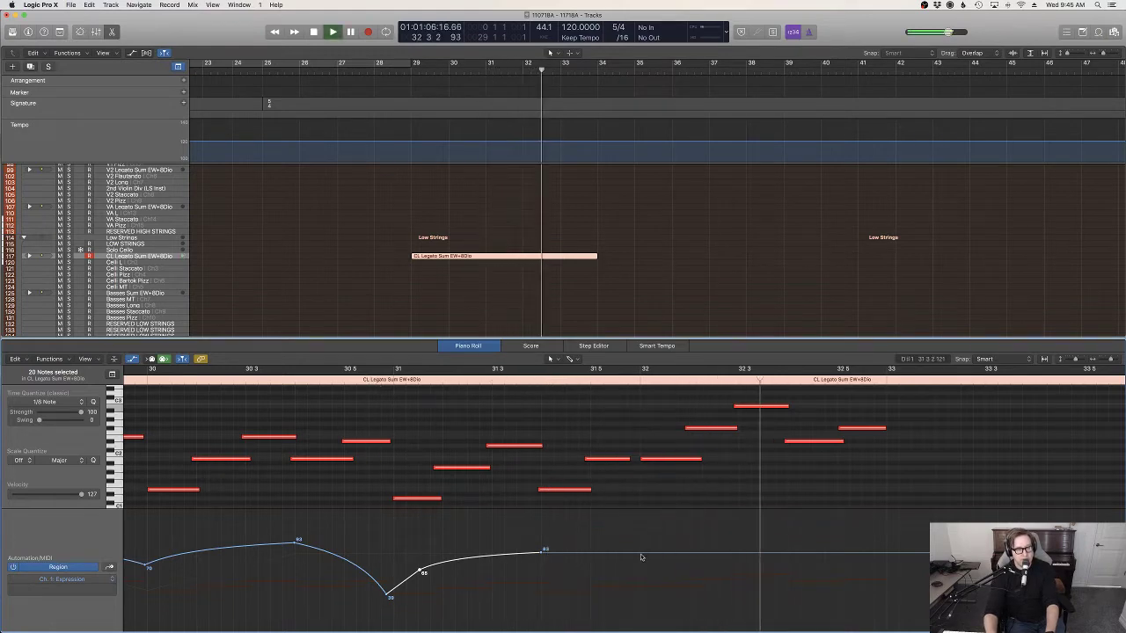
Step: Add expression points of 74 at bar 32, 90 near beat 3 and 47 at bar 33, curve the rise to 90, and play the passage
left_click_drag(641, 555, 641, 561)
scroll(643, 560, "up", 2)
scroll(845, 561, "left", 1)
left_click(893, 562)
left_click_drag(894, 563, 894, 587)
left_click_drag(765, 572, 748, 530)
left_click(385, 385)
key("space")
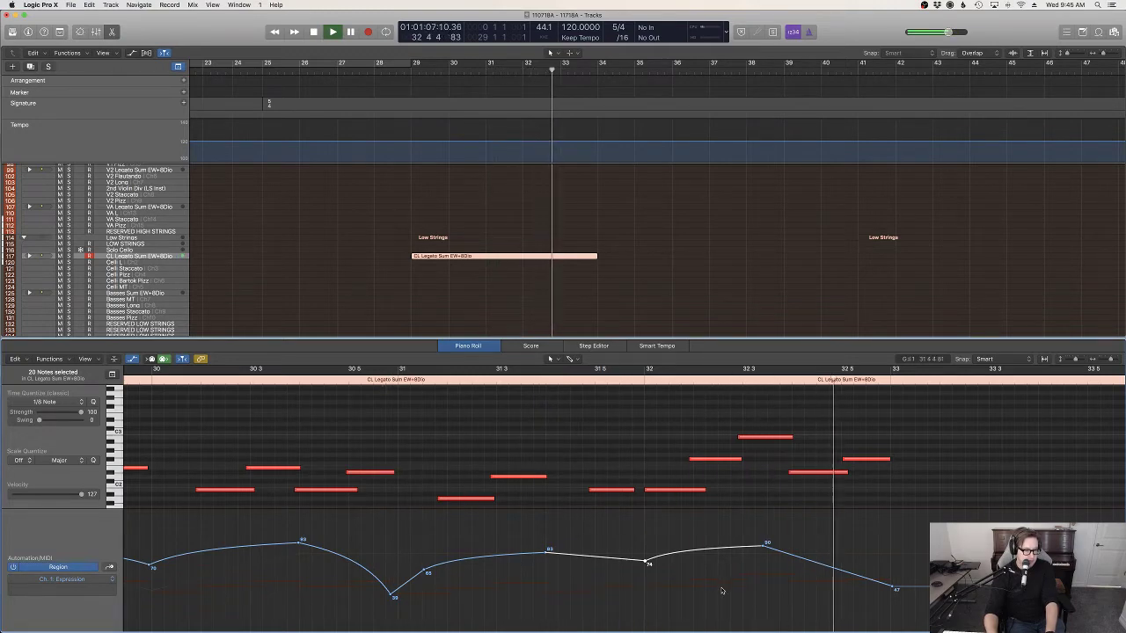
Step: Curve the expression fall from the bar 32 peak to the bar 33 point and play the passage
left_click_drag(822, 573, 742, 546)
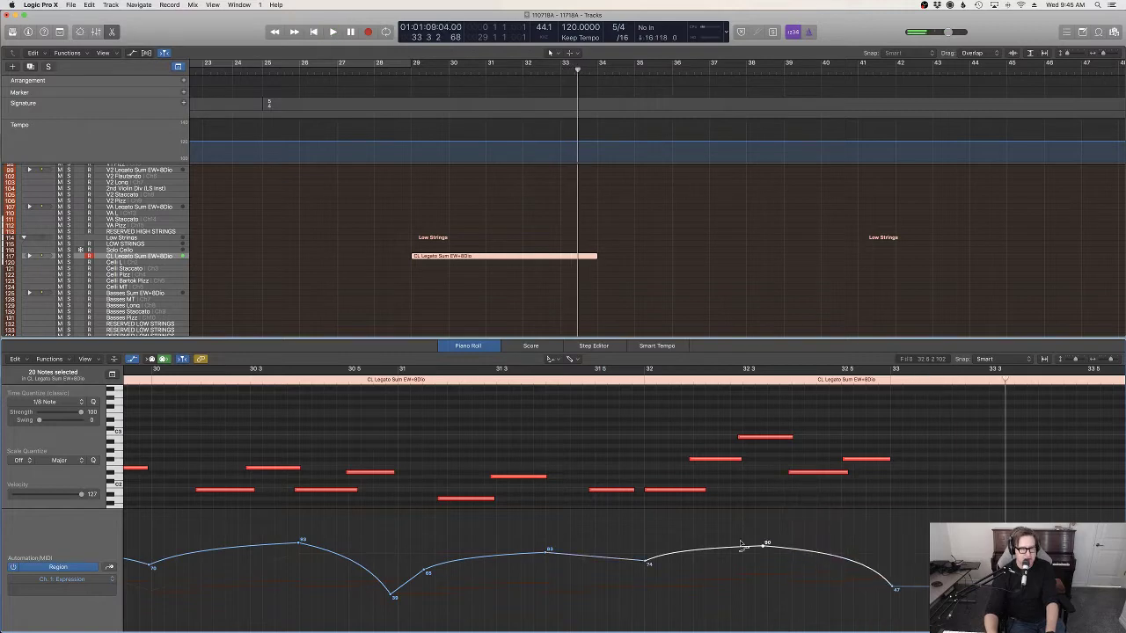
left_click(363, 384)
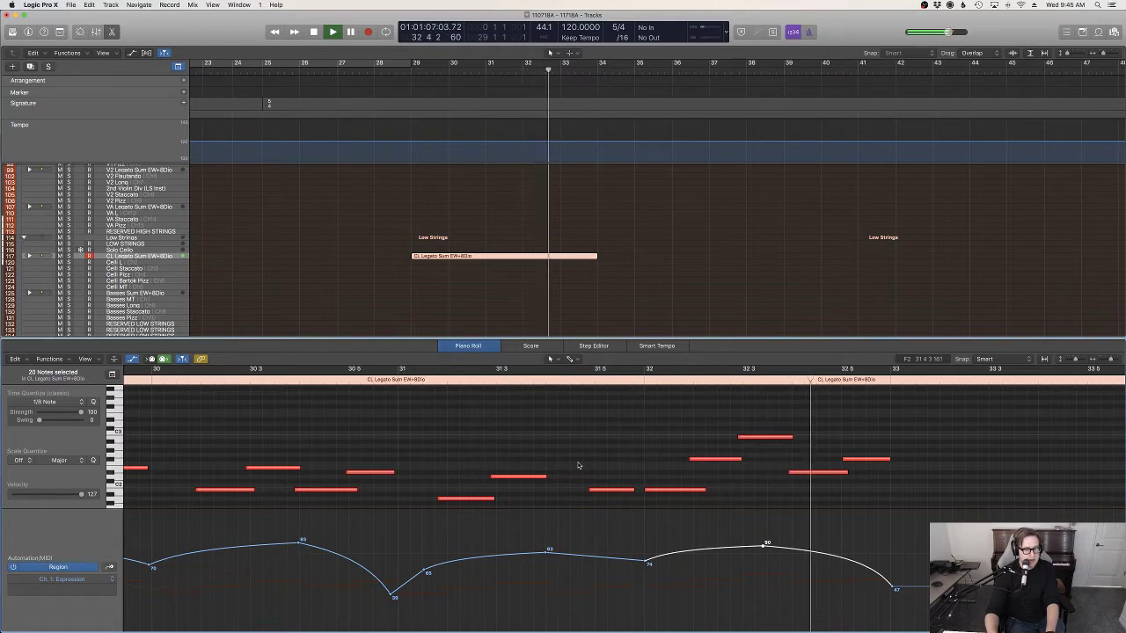
left_click(731, 500)
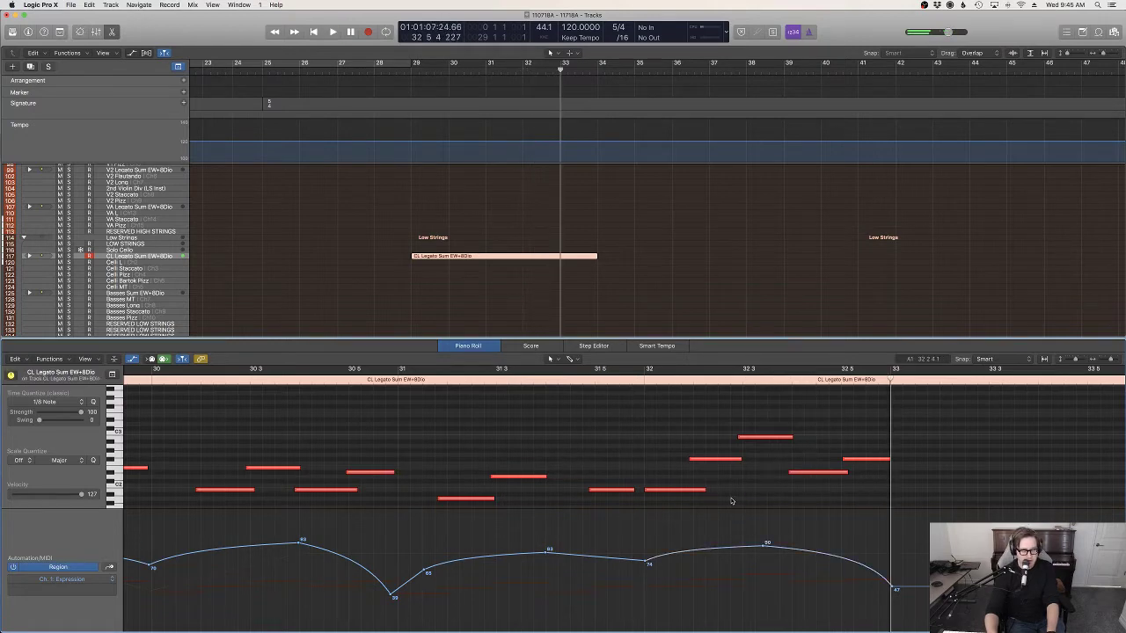
Step: Select the five cello notes of bar 32, lower their velocity to 94 and play from around bar 31
scroll(847, 499, "down", 2)
left_click_drag(864, 488, 647, 387)
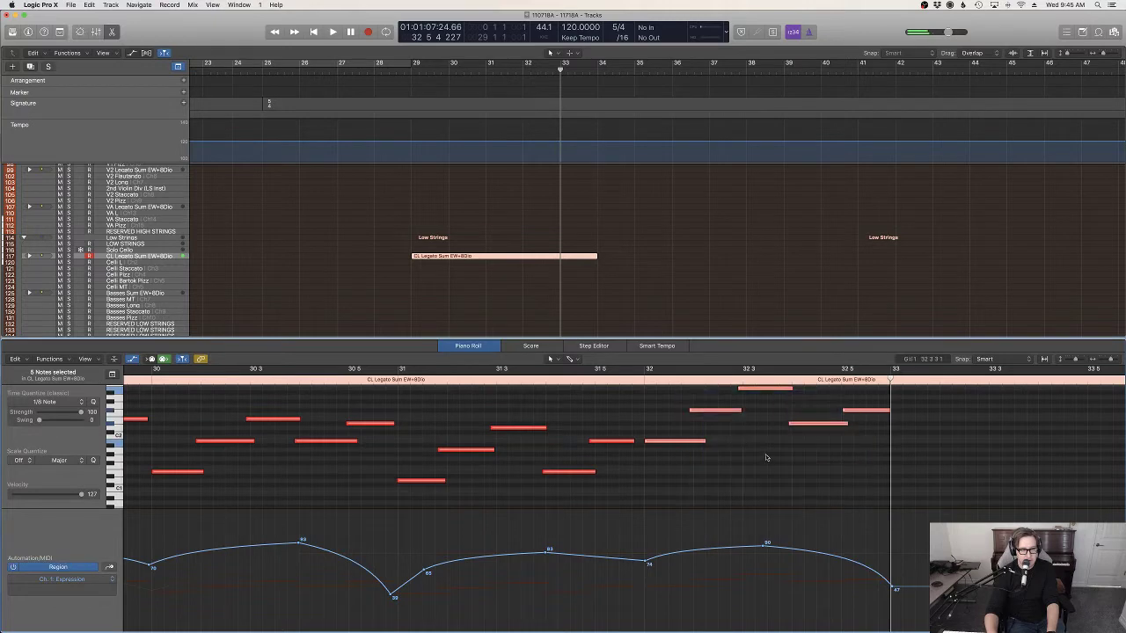
key("ctrl+super+v")
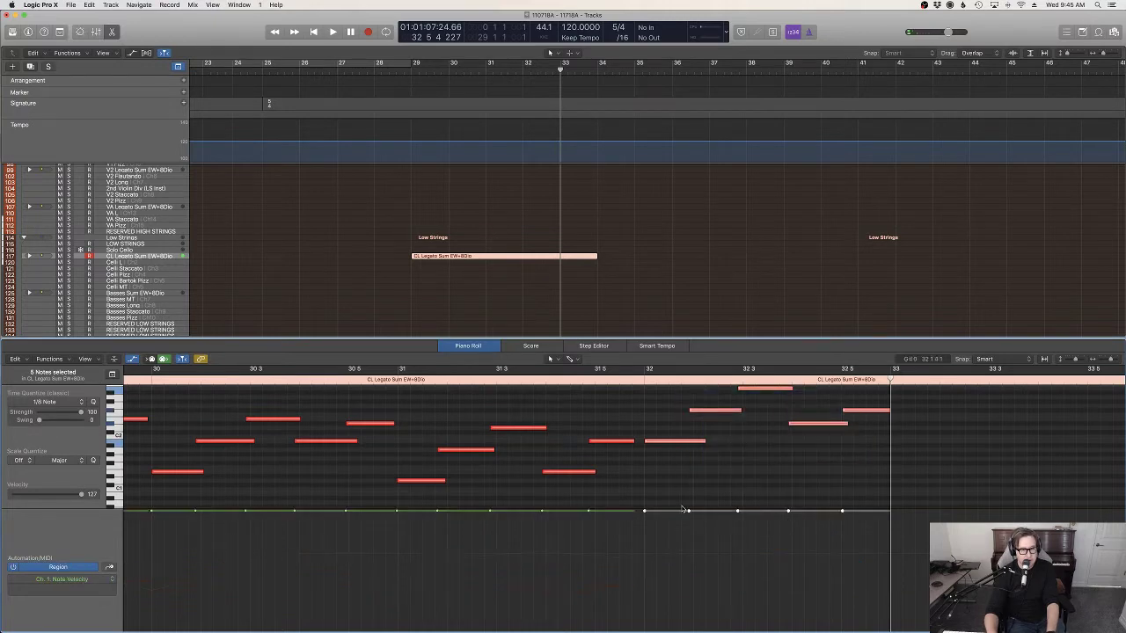
left_click_drag(649, 516, 649, 543)
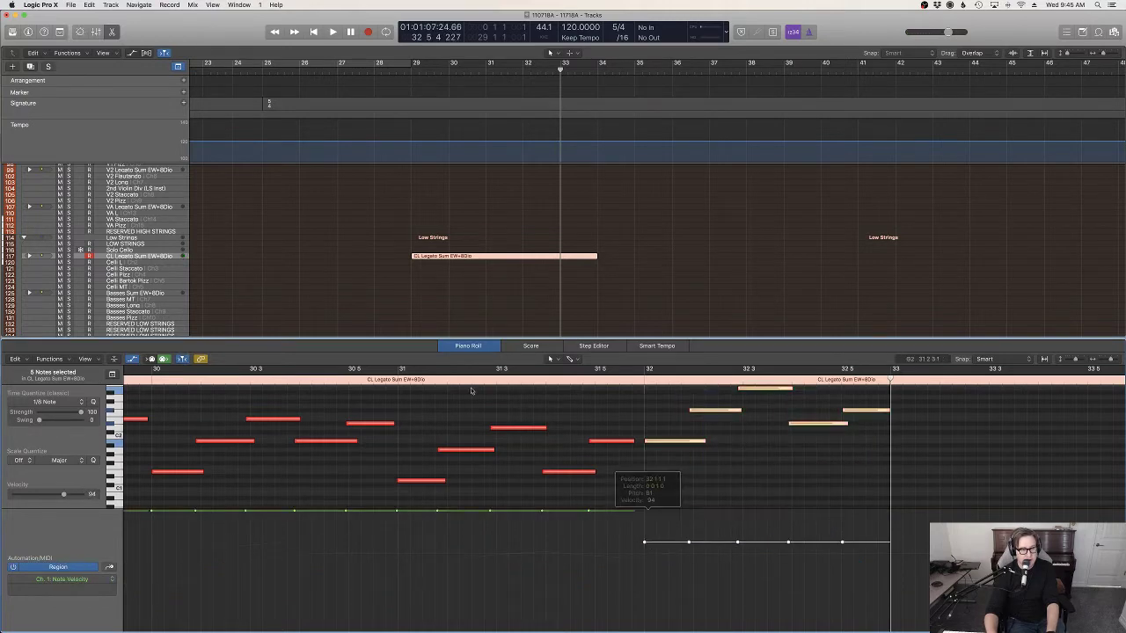
left_click(388, 380)
key("space")
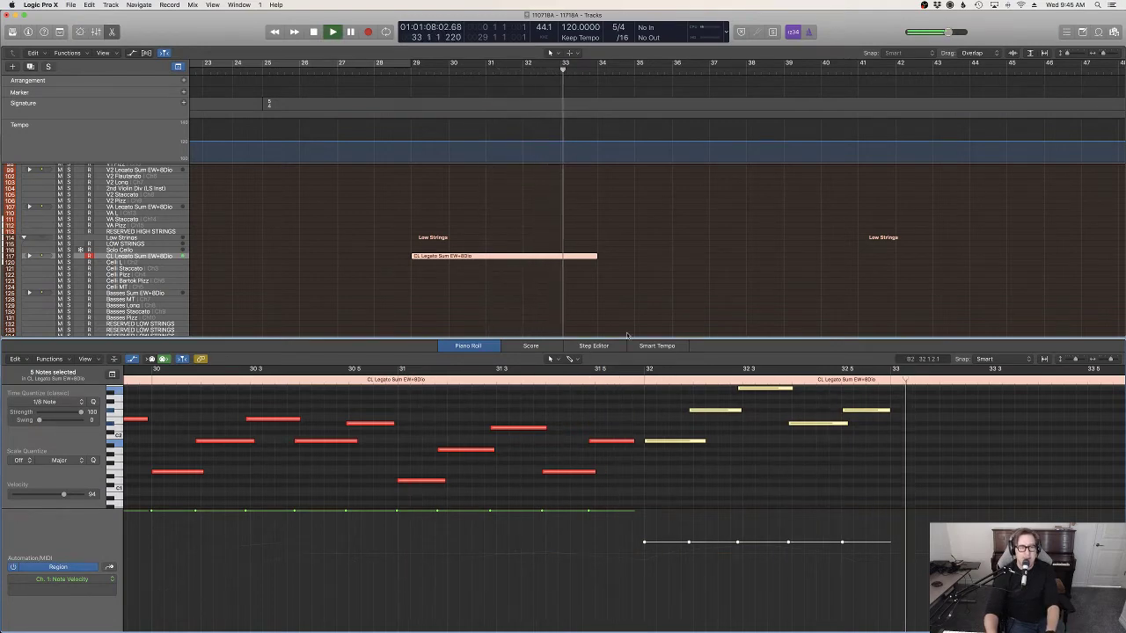
Step: View the arrangement across the other tracks, and reopen the cello region's notes with its ending at bar 34 in view
key("e")
scroll(628, 334, "up", 10)
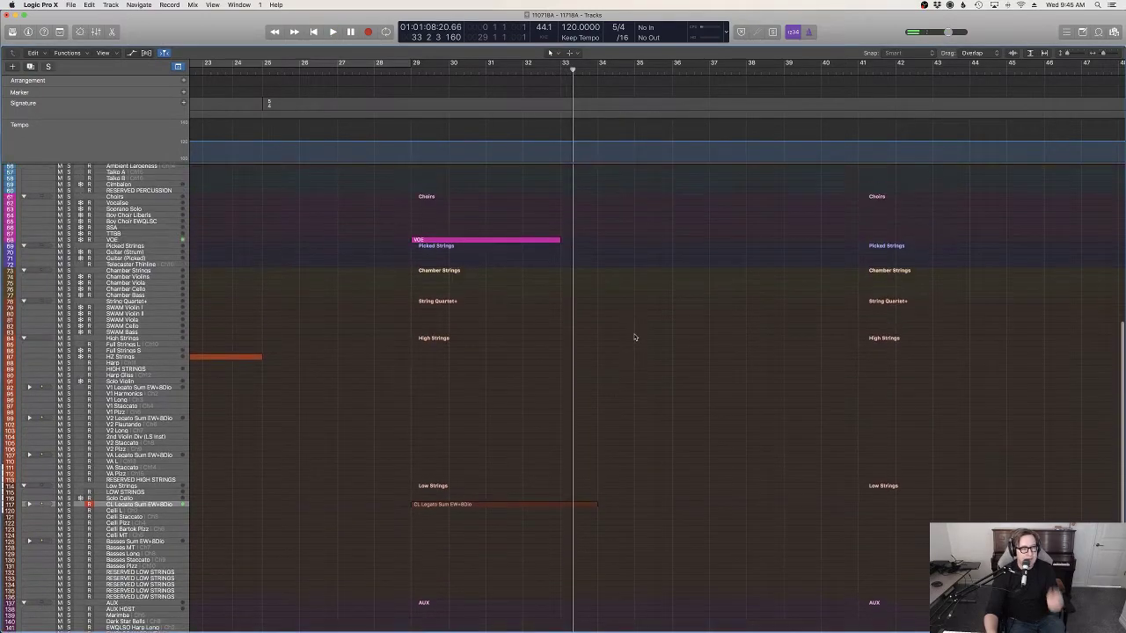
left_click(580, 505)
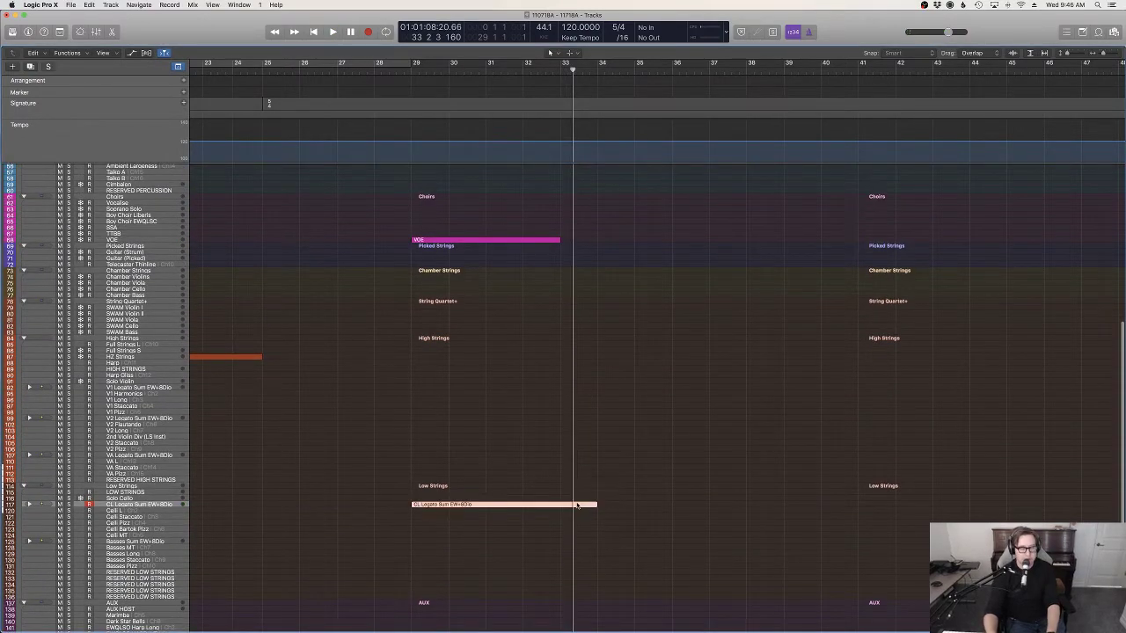
key("e")
scroll(858, 442, "up", 2)
left_click(892, 444)
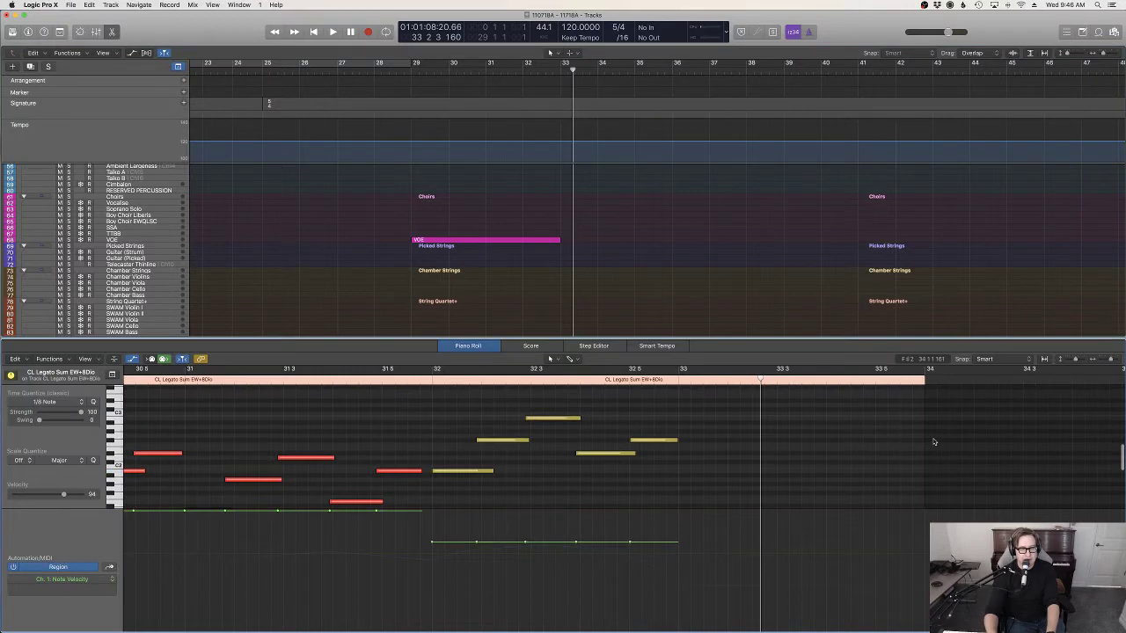
Step: Shorten the CL Legato Sum EW+8Dio region so it ends at bar 33, and close the editor
left_click_drag(926, 438, 678, 444)
key("e")
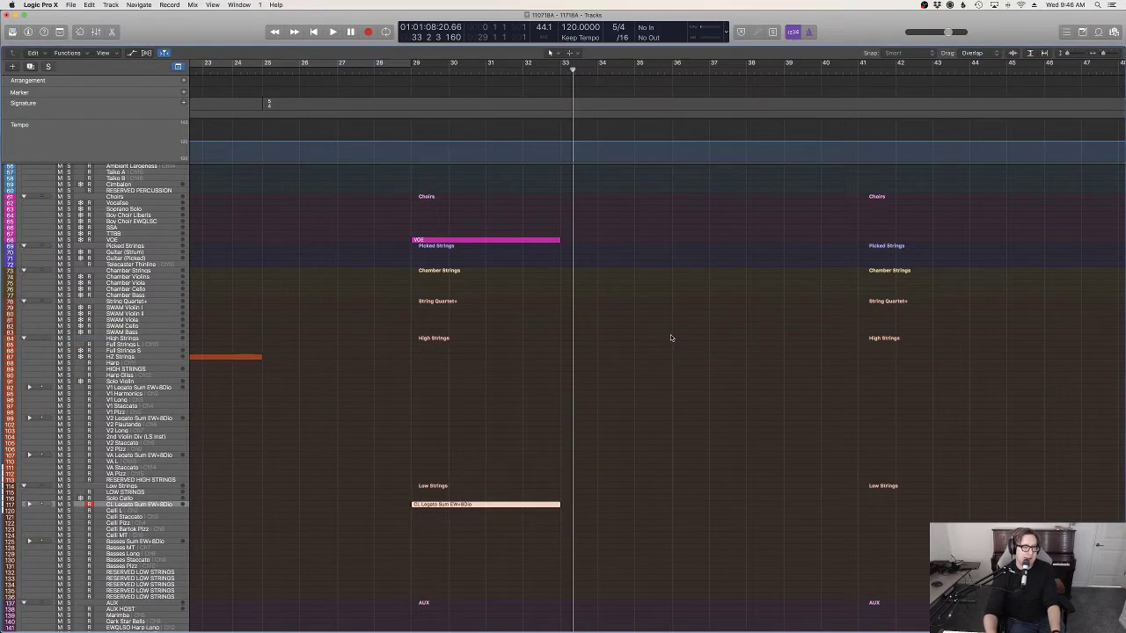
left_click(670, 338)
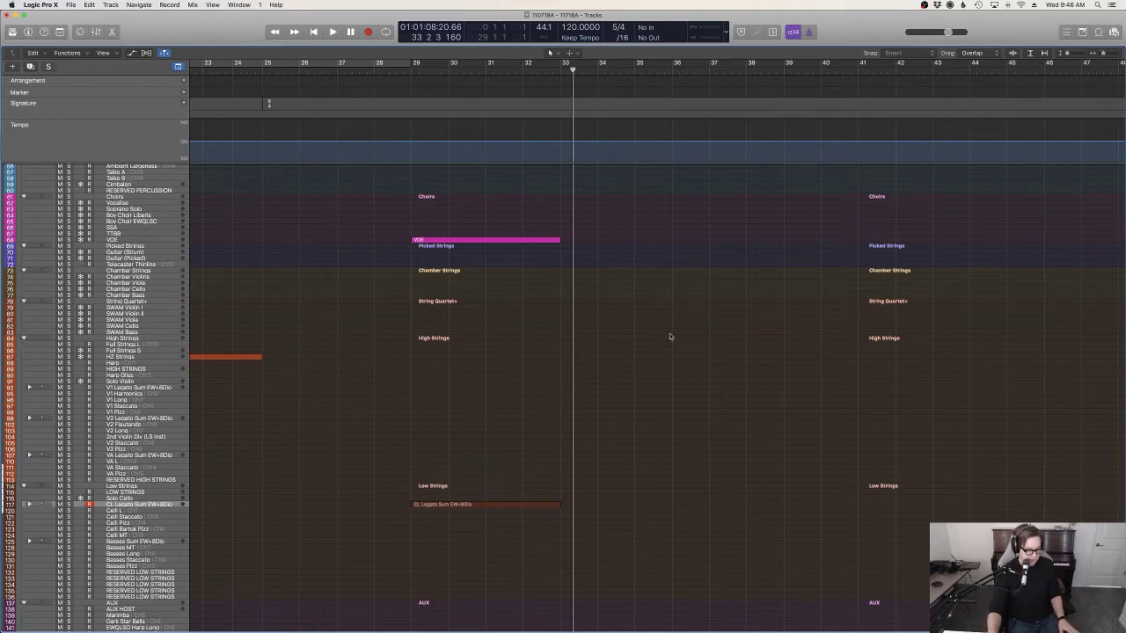
Step: Play the passage from just before bar 29 and audition it with the Basses Sum EW+8Dio track selected
left_click(398, 66)
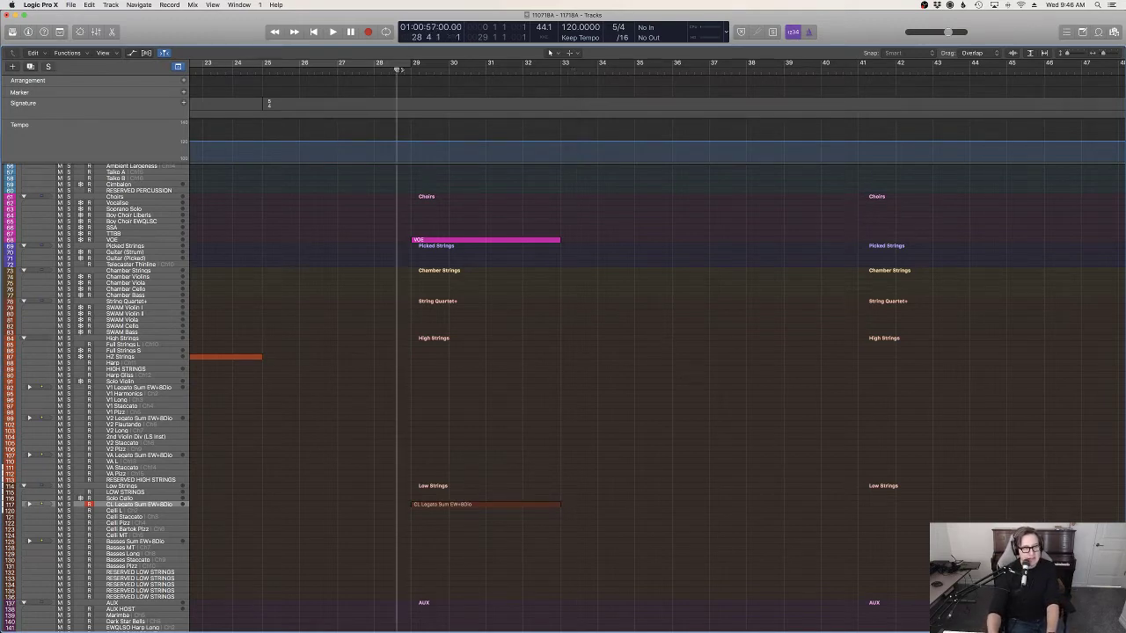
key("space")
scroll(605, 332, "down", 3)
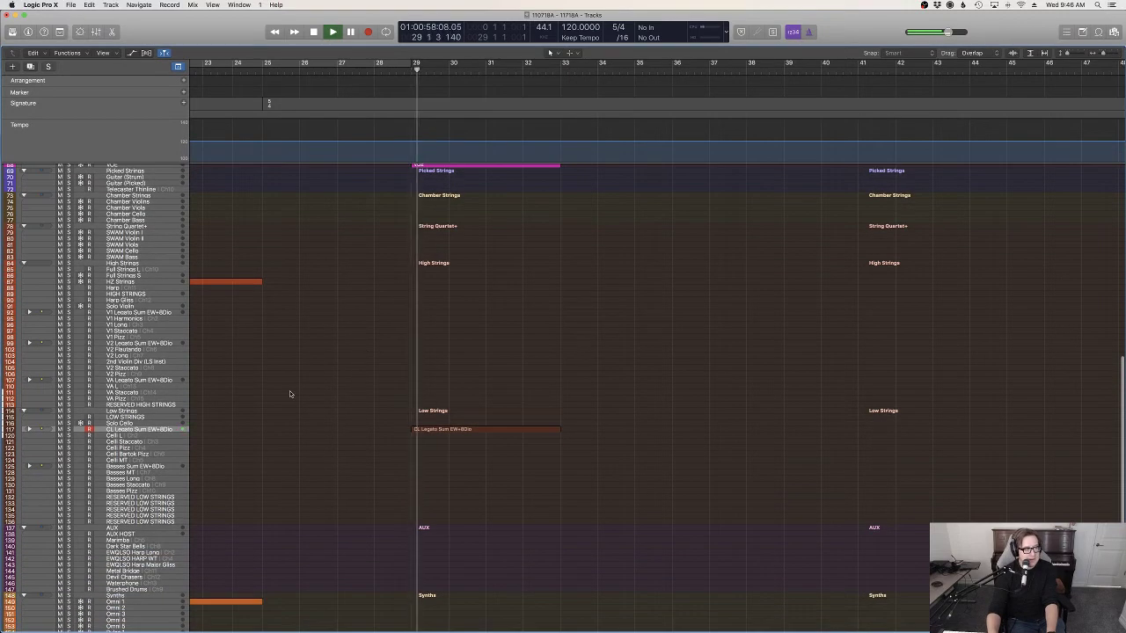
left_click(139, 467)
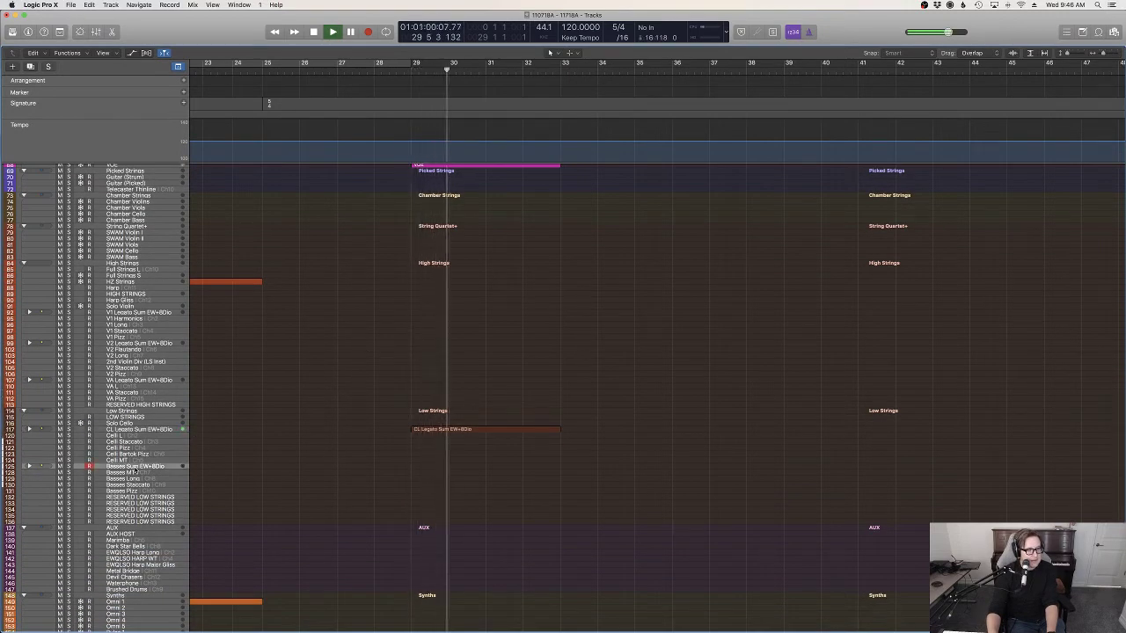
key("space")
Step: Record a pass on the CL Legato Sum EW+8Dio track over bars 29 to 32
left_click(424, 70)
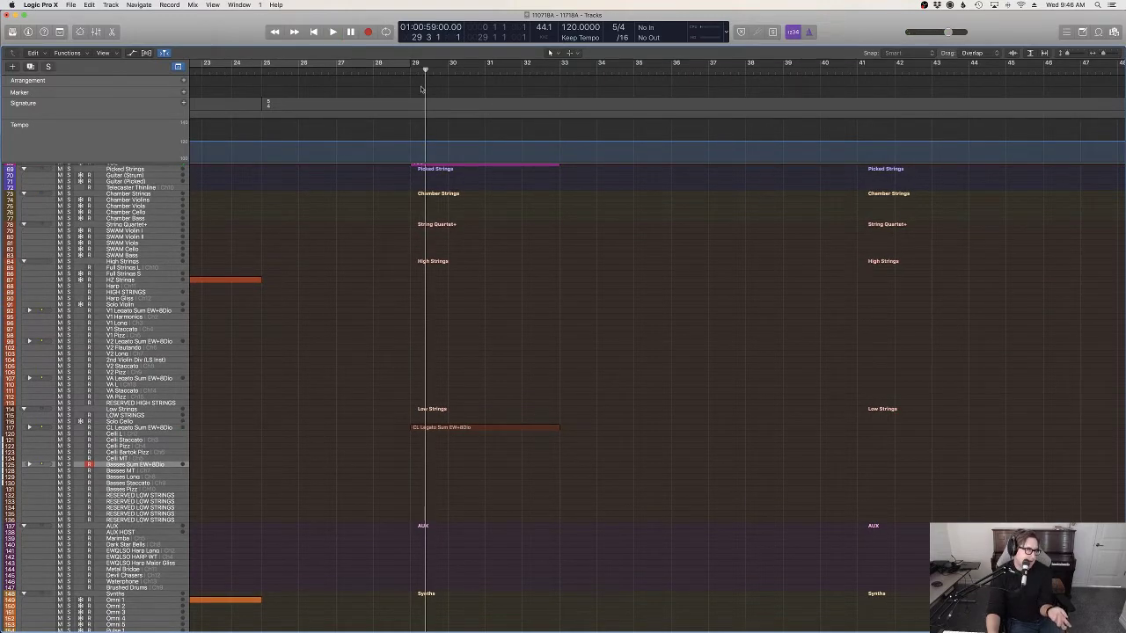
scroll(463, 168, "down", 1)
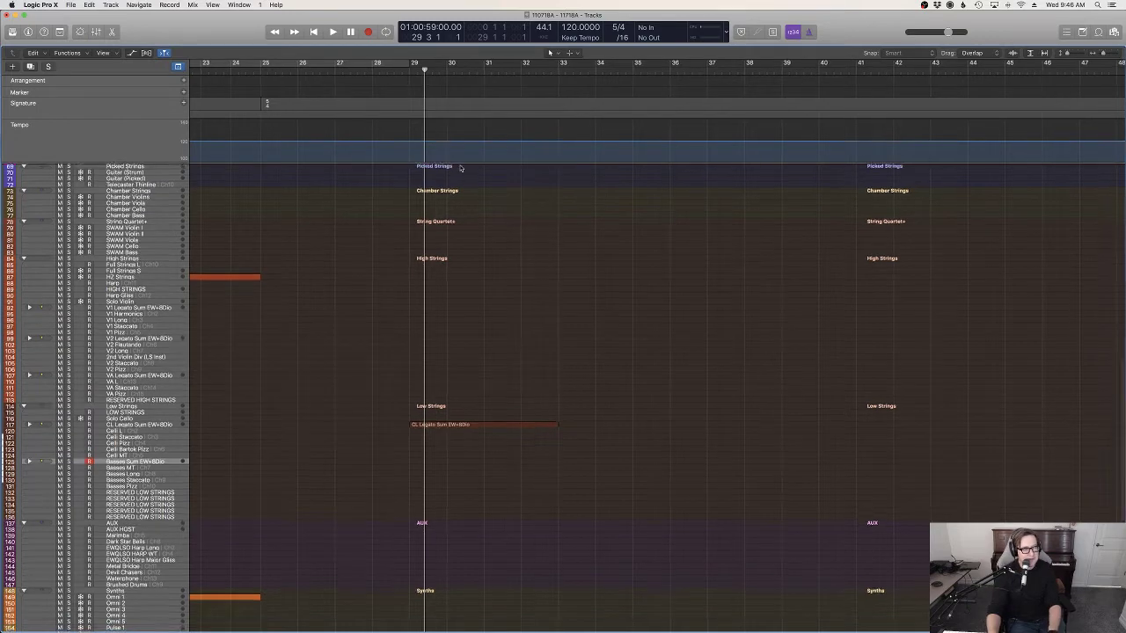
scroll(466, 177, "up", 1)
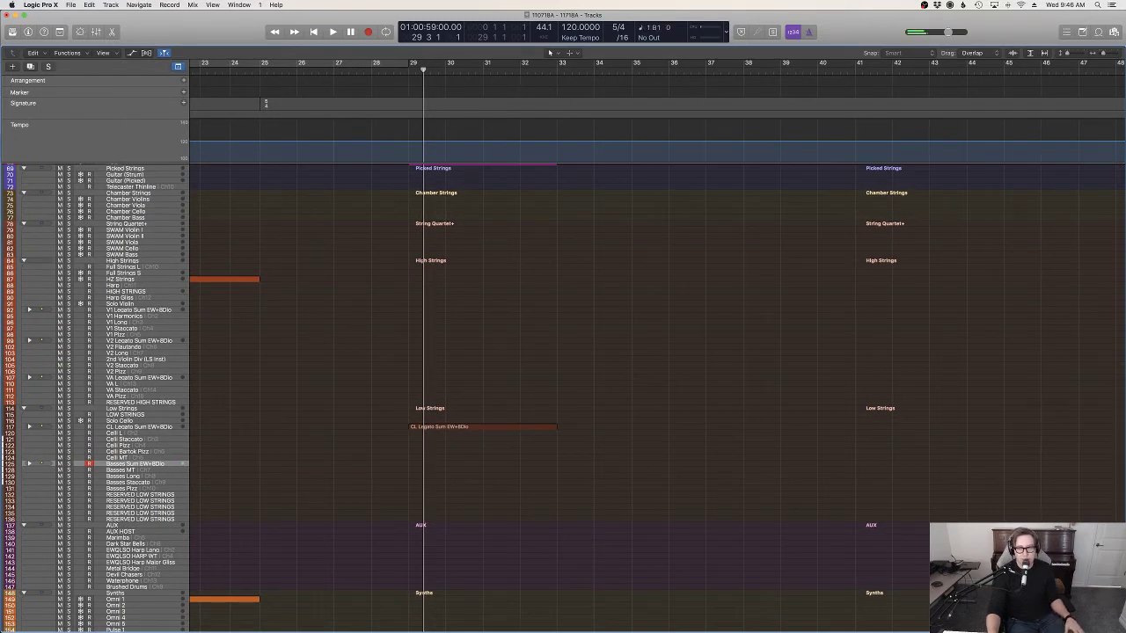
scroll(715, 420, "down", 3)
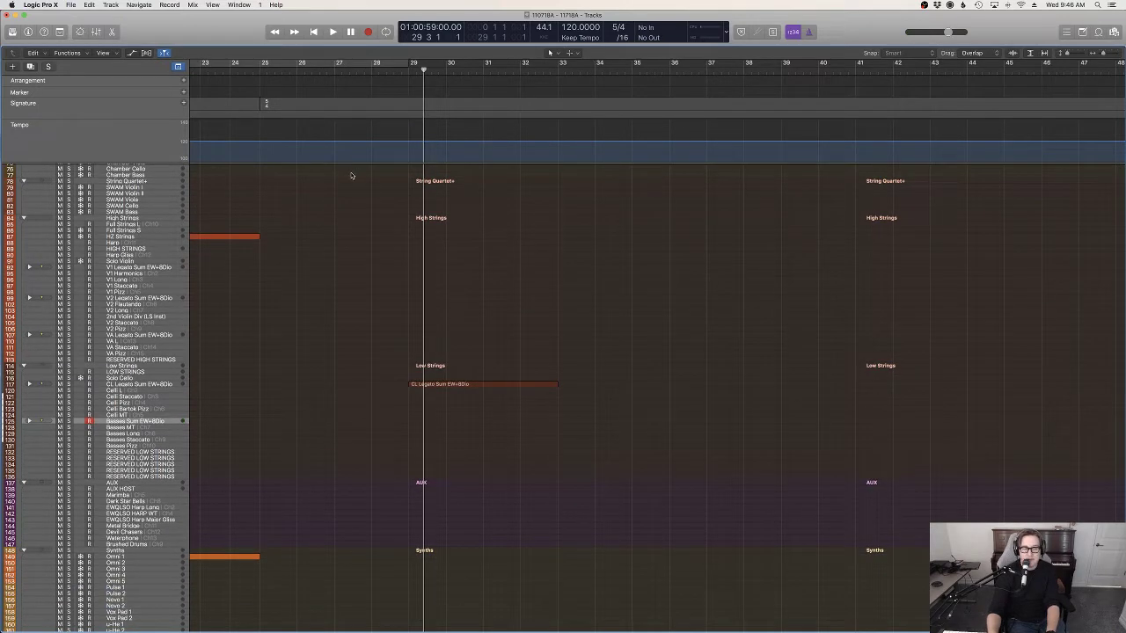
left_click(139, 384)
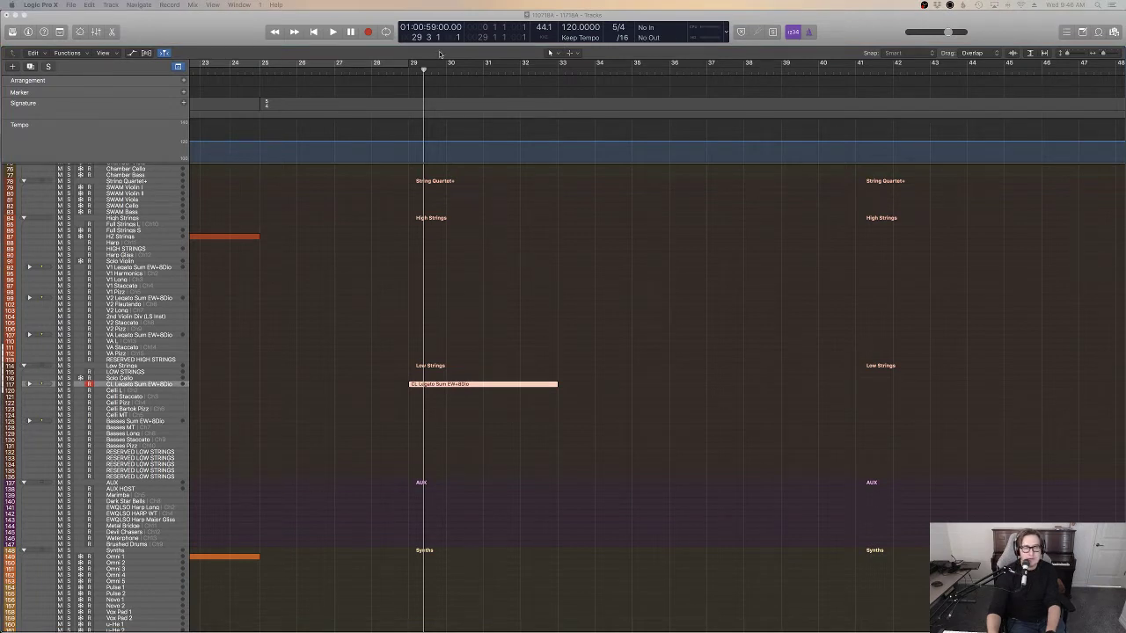
key("r")
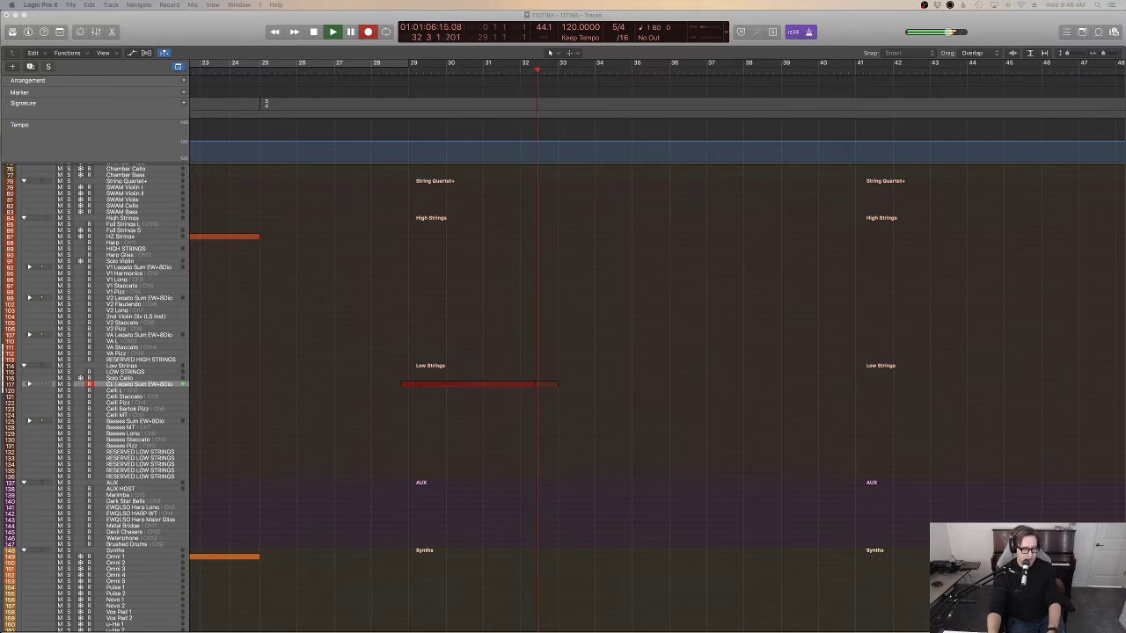
key("space")
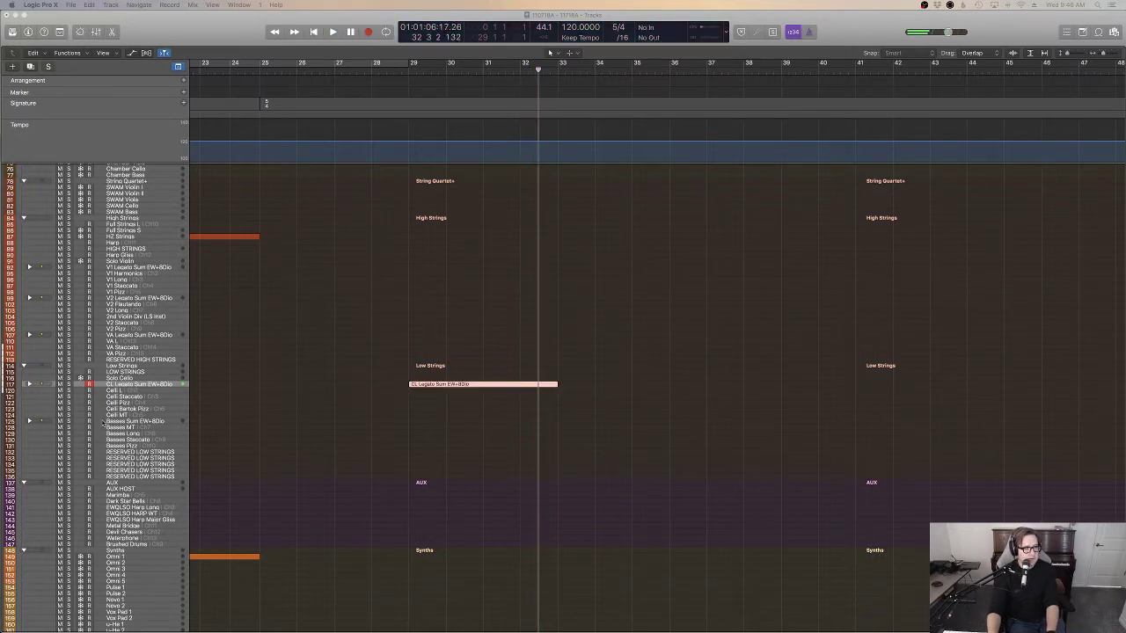
left_click(149, 422)
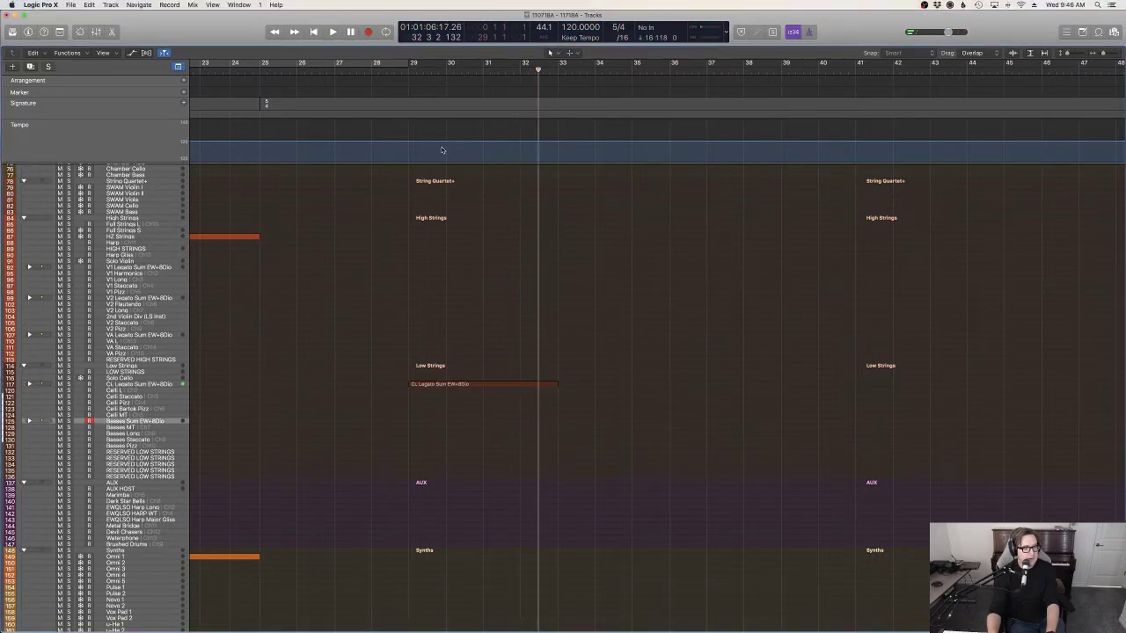
left_click(422, 77)
key("r")
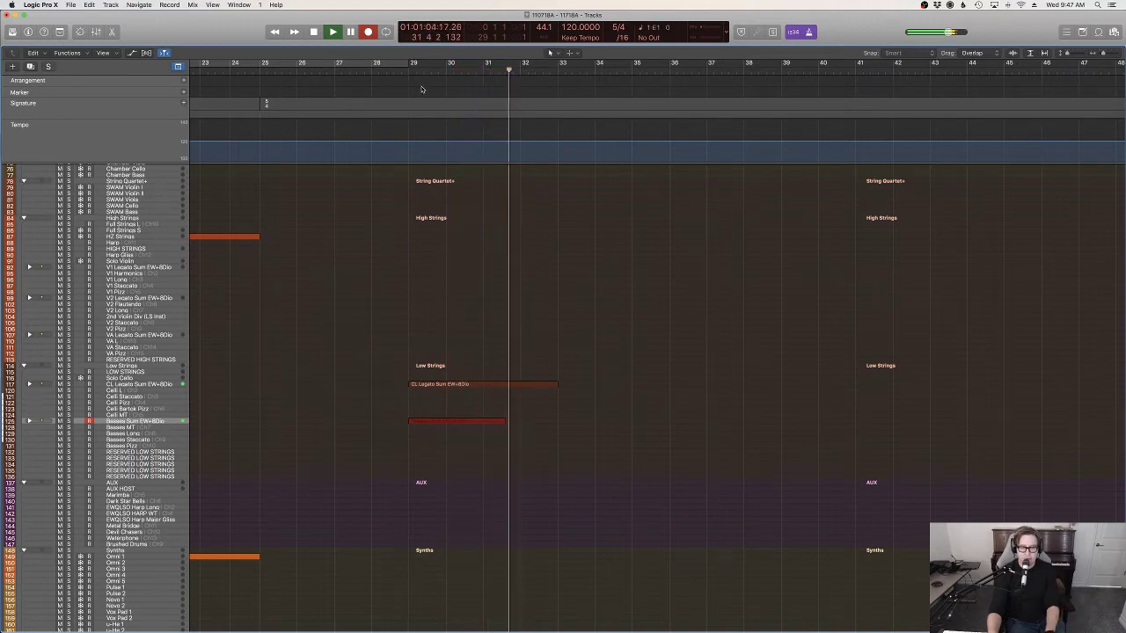
key("space")
key("Delete")
Step: Record a bass line on the Basses Sum EW+8Dio track from bar 29 to bar 33 and open it in the piano roll
left_click(410, 71)
key("r")
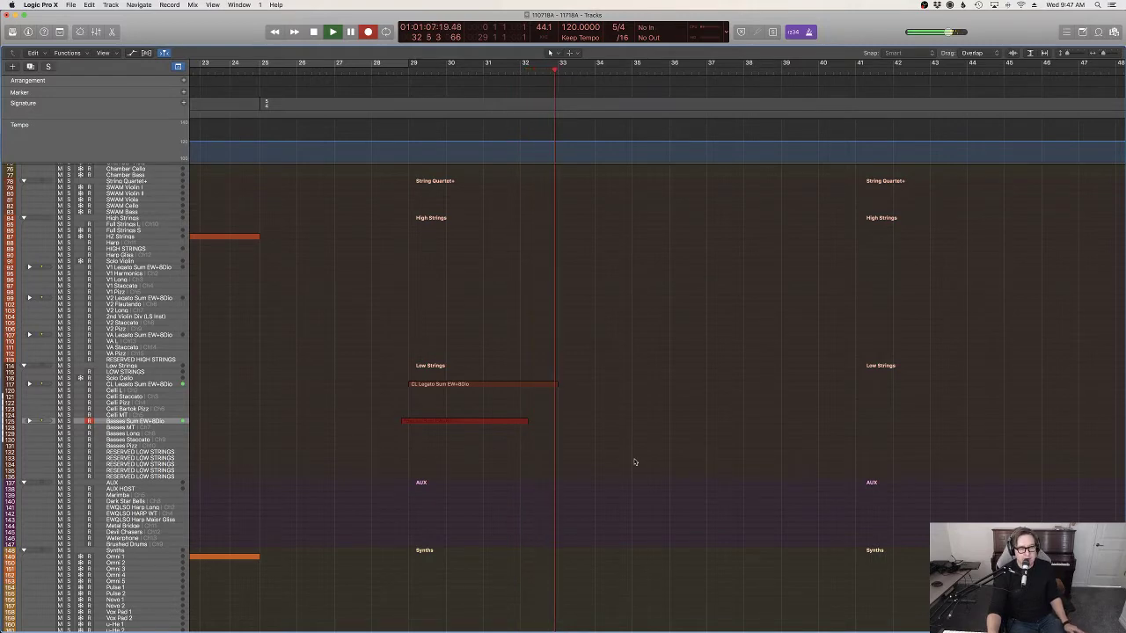
key("space")
key("p")
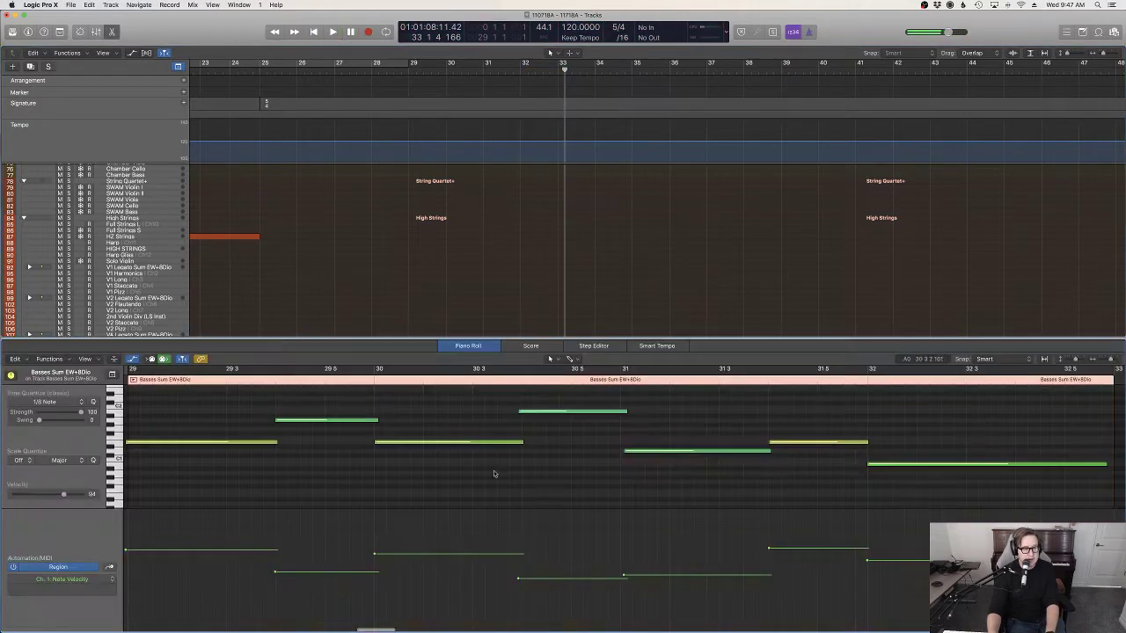
Step: Set the bass region's Expression to 51 at bar 29 and play the passage back
scroll(528, 487, "left", 3)
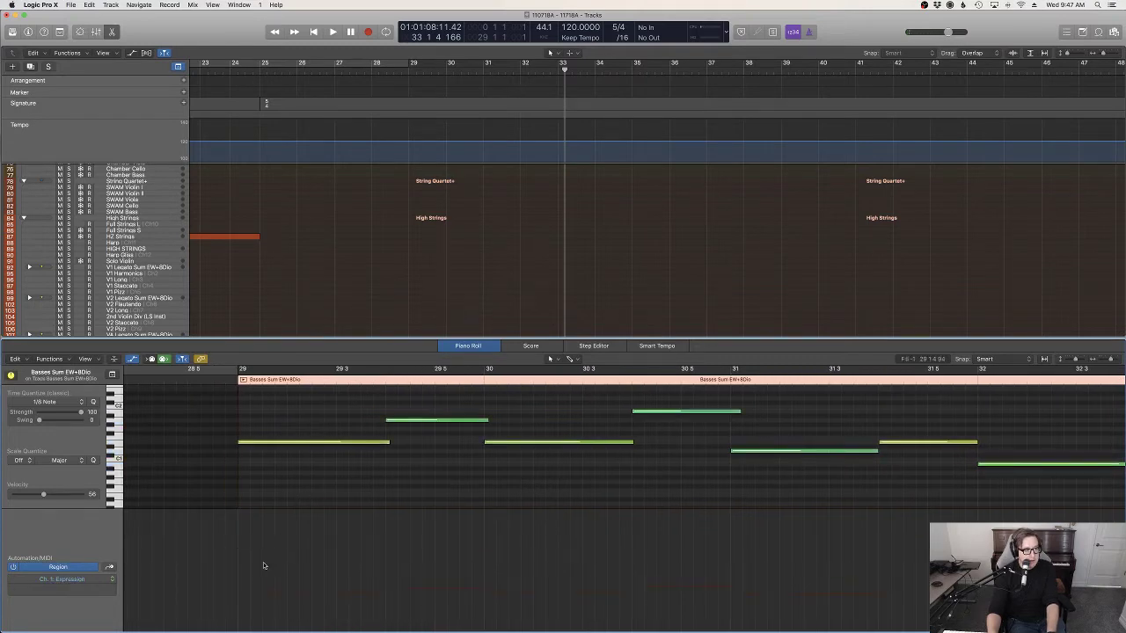
left_click(239, 581)
left_click(220, 381)
key("space")
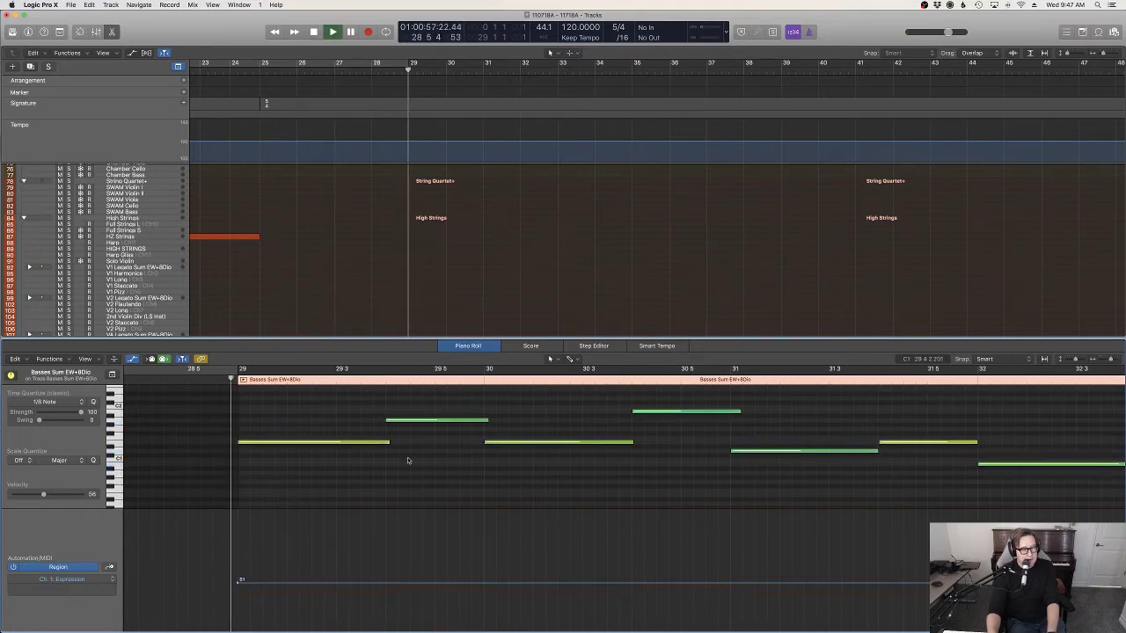
scroll(411, 461, "right", 1)
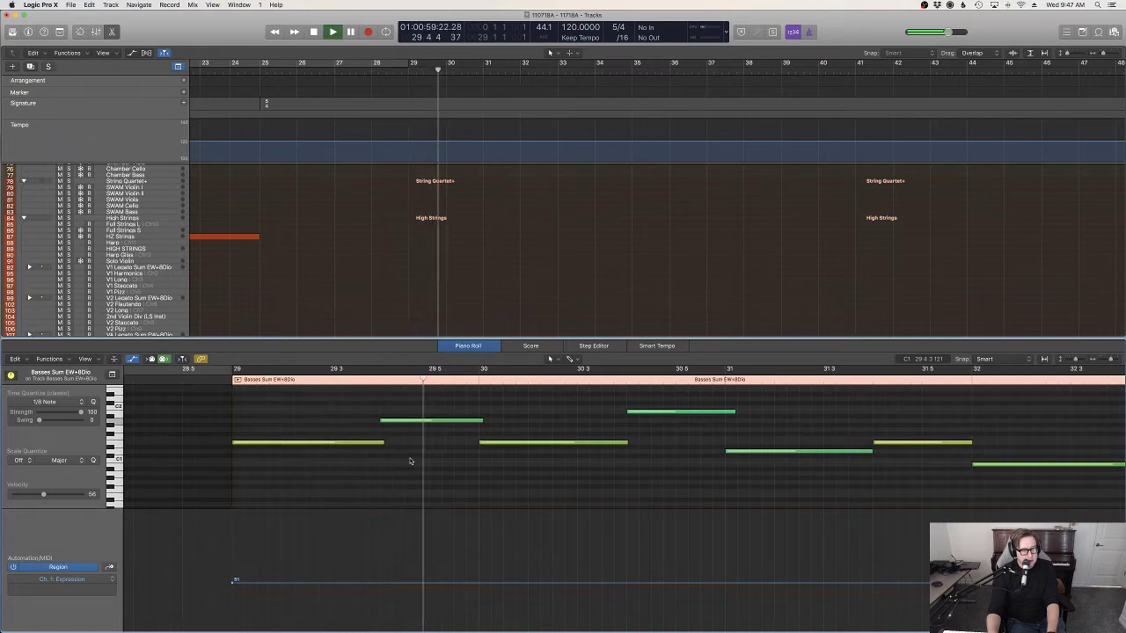
scroll(431, 251, "down", 5)
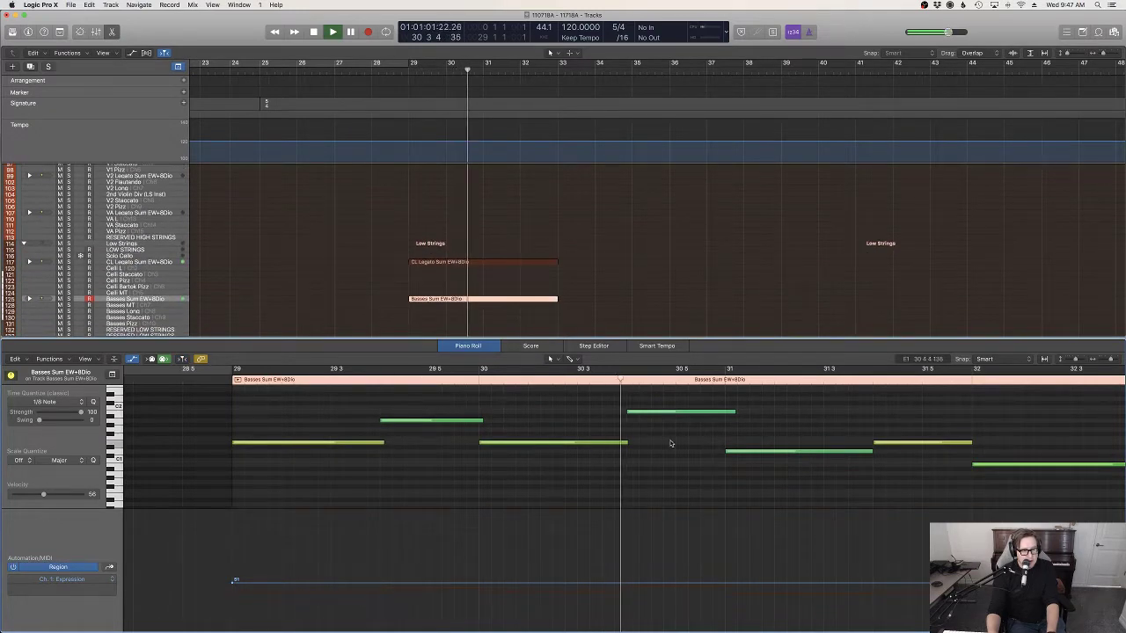
scroll(739, 563, "right", 5)
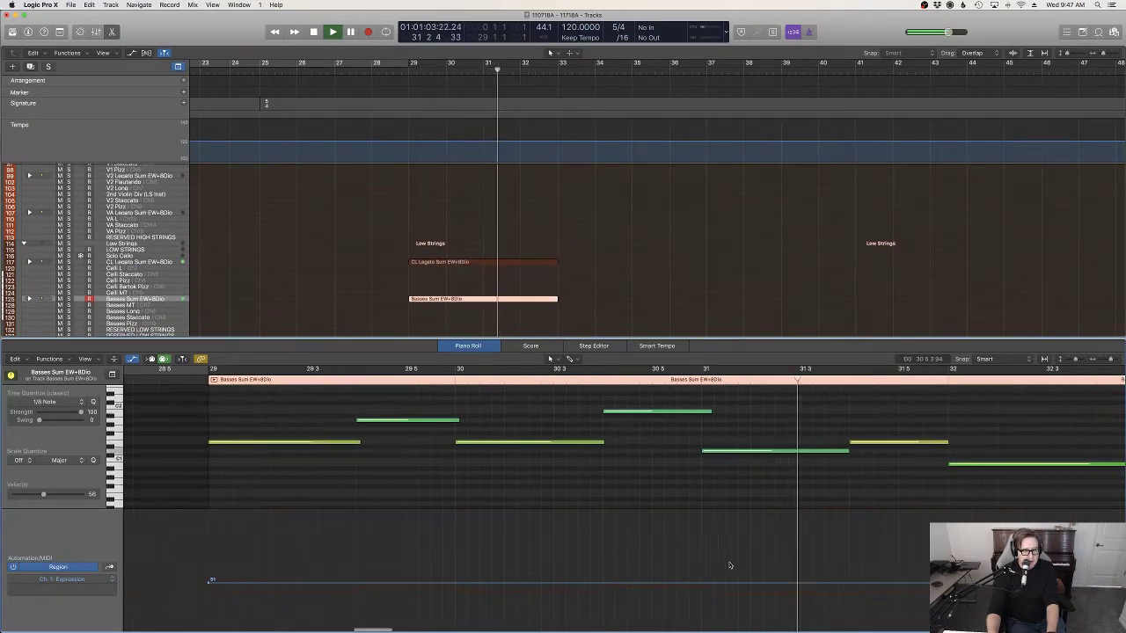
Step: Shape the bass region's Expression to rise gradually to a peak at bar 32 and fall off after it
left_click_drag(739, 586, 742, 564)
left_click_drag(818, 568, 985, 589)
scroll(842, 573, "right", 5)
key("space")
scroll(820, 573, "left", 5)
scroll(820, 573, "left", 5)
Step: Bend the rising Expression line between bars 29 and 32 into a slight upward curve
key("t")
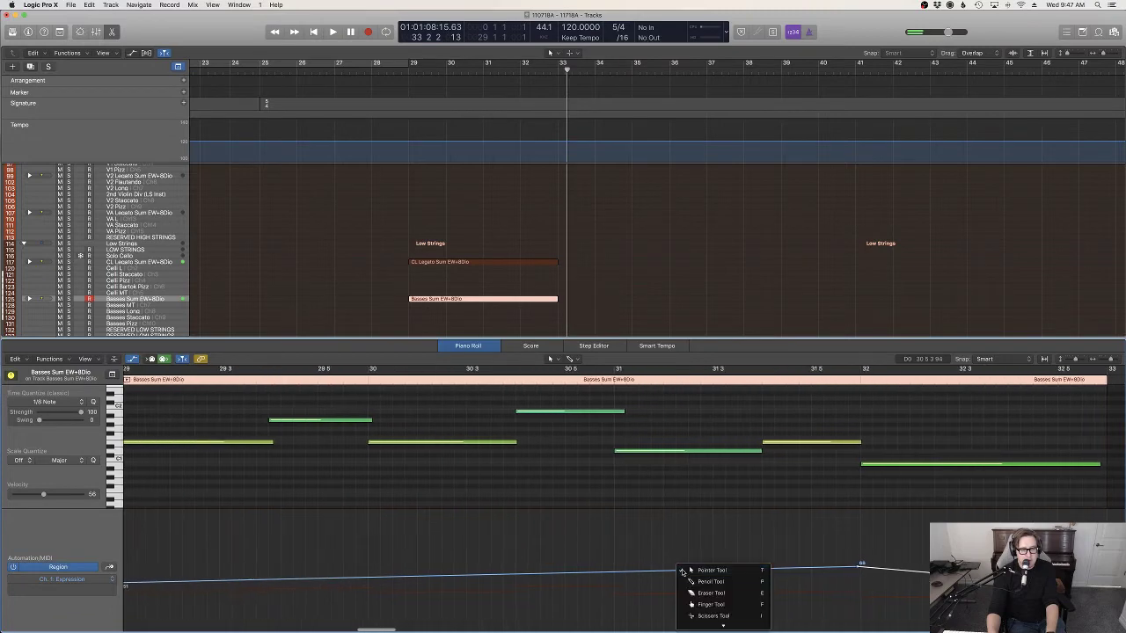
key("w")
left_click_drag(684, 571, 684, 567)
key("t")
key("t")
scroll(948, 561, "down", 1)
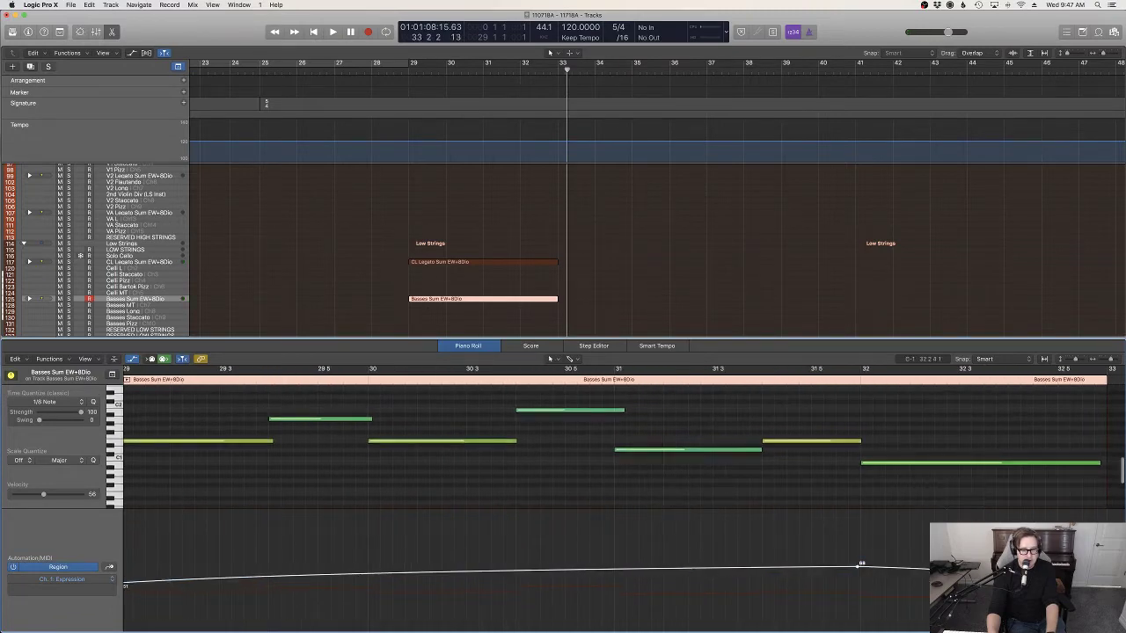
Step: Add a constant Modulation level of about 46 to the bass region, starting at bar 29
scroll(724, 550, "left", 7)
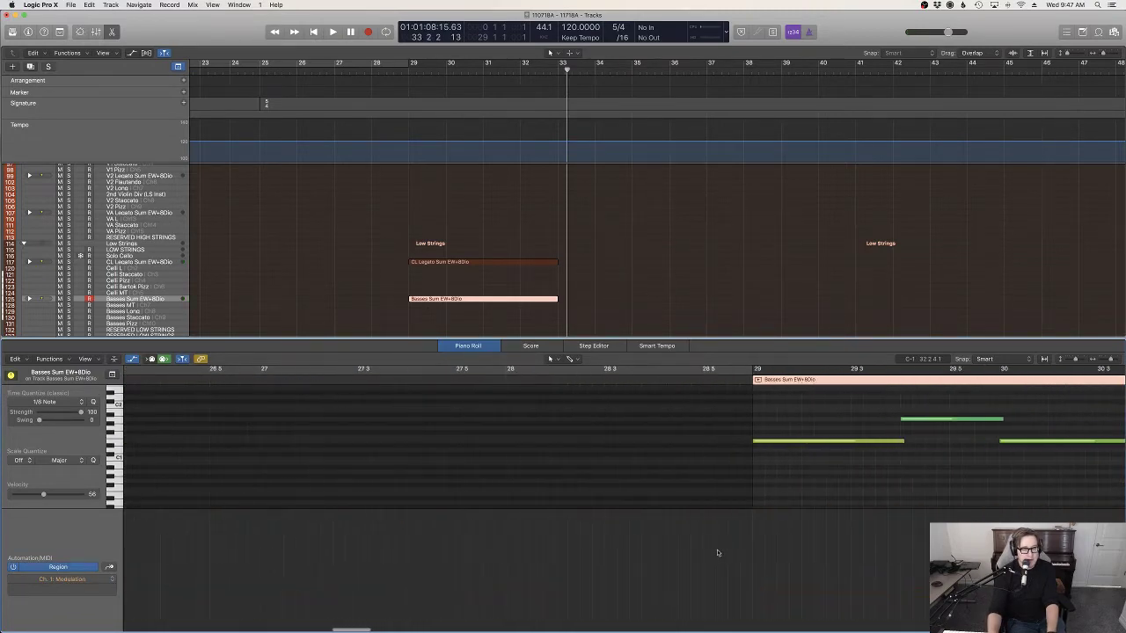
left_click_drag(762, 569, 736, 590)
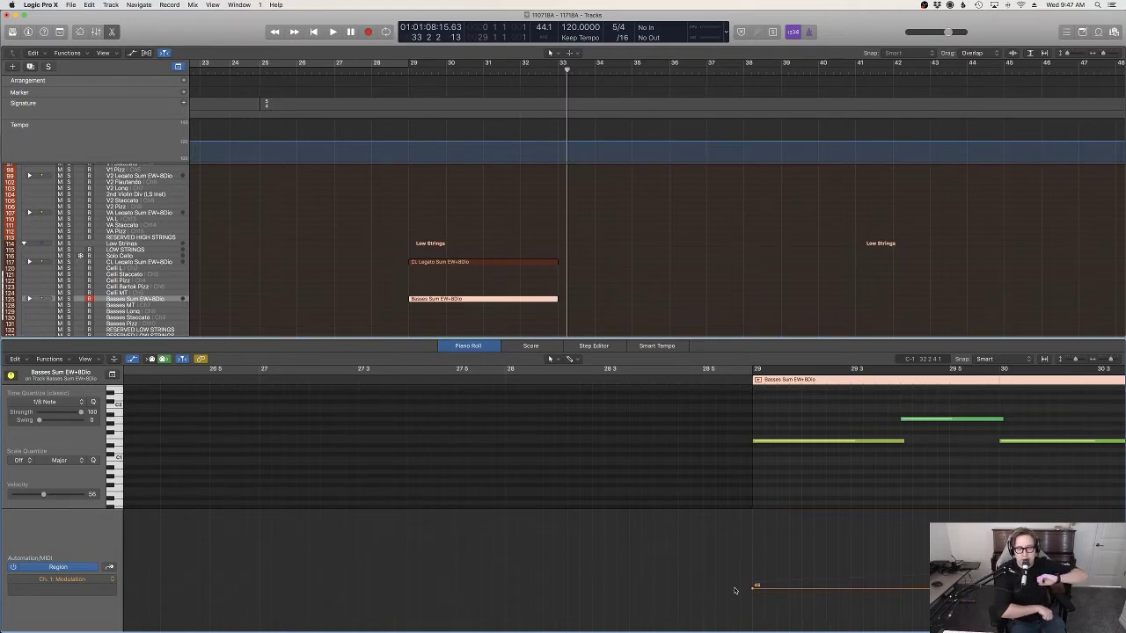
Step: Audition the sound of the Solo Violin track
scroll(188, 292, "up", 5)
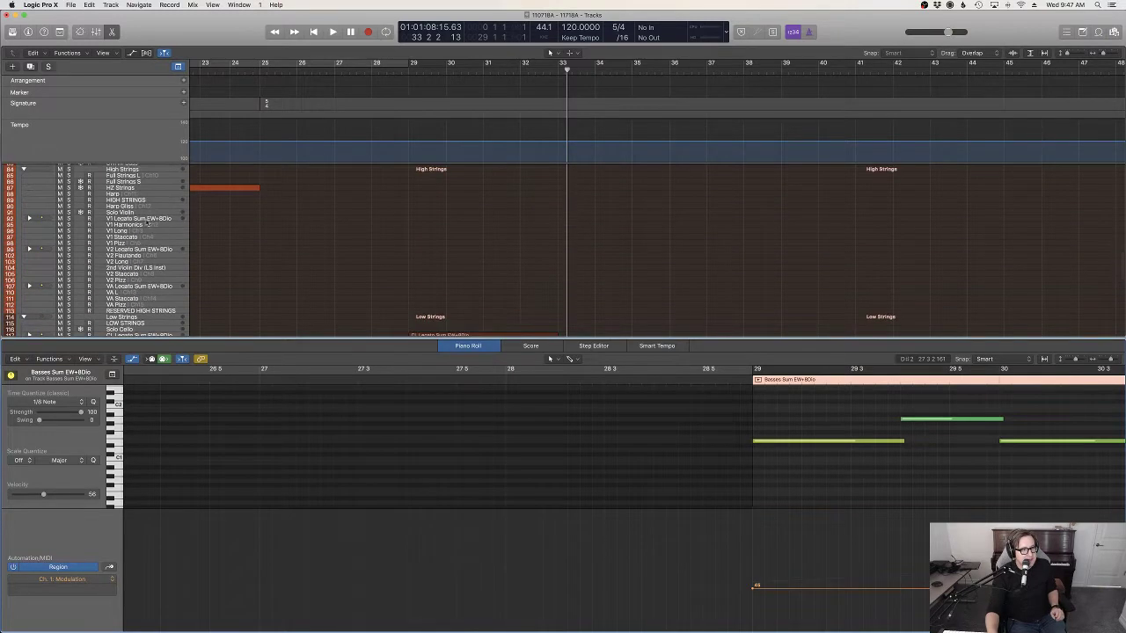
left_click(135, 214)
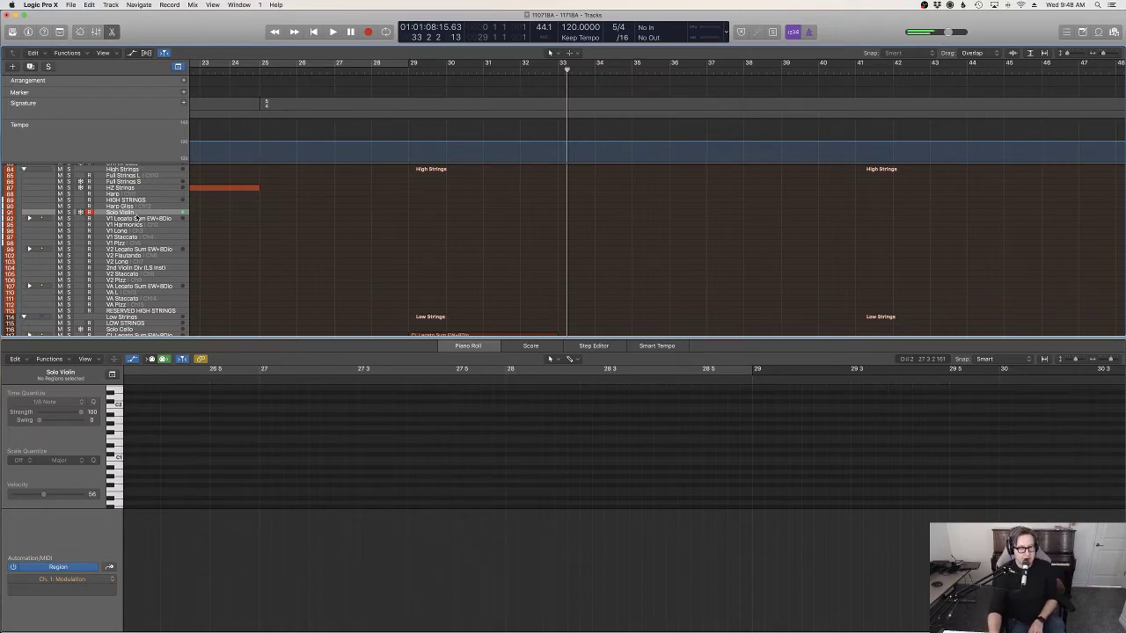
scroll(391, 198, "down", 6)
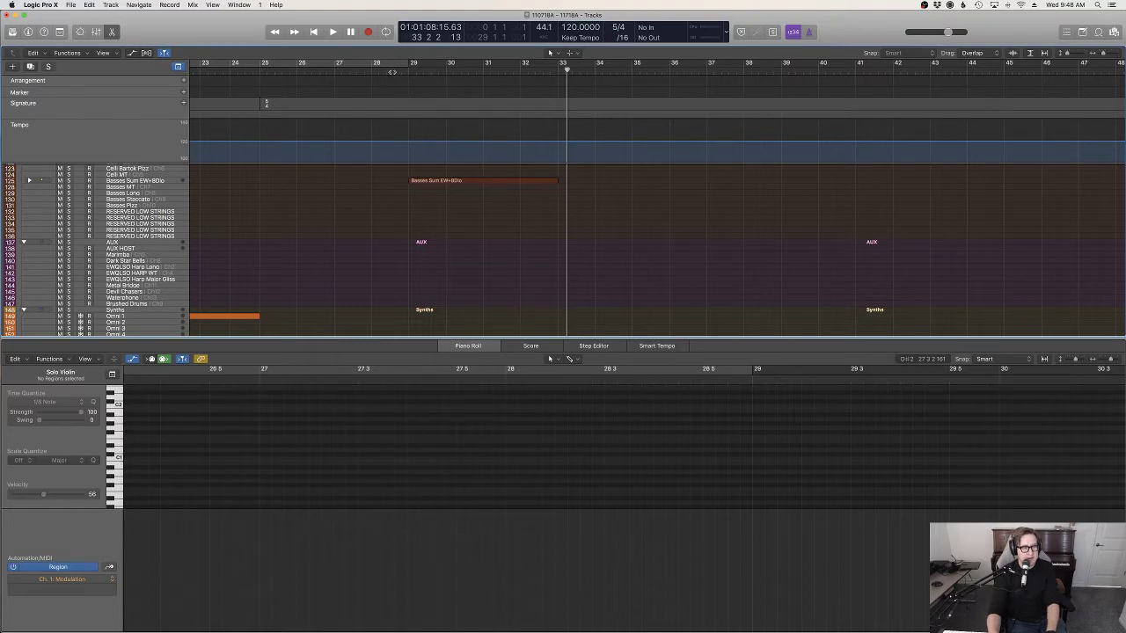
Step: Listen to the Basses Sum EW+8Dio track soloed from just before bar 29, and turn solo off
left_click(159, 181)
scroll(535, 267, "up", 5)
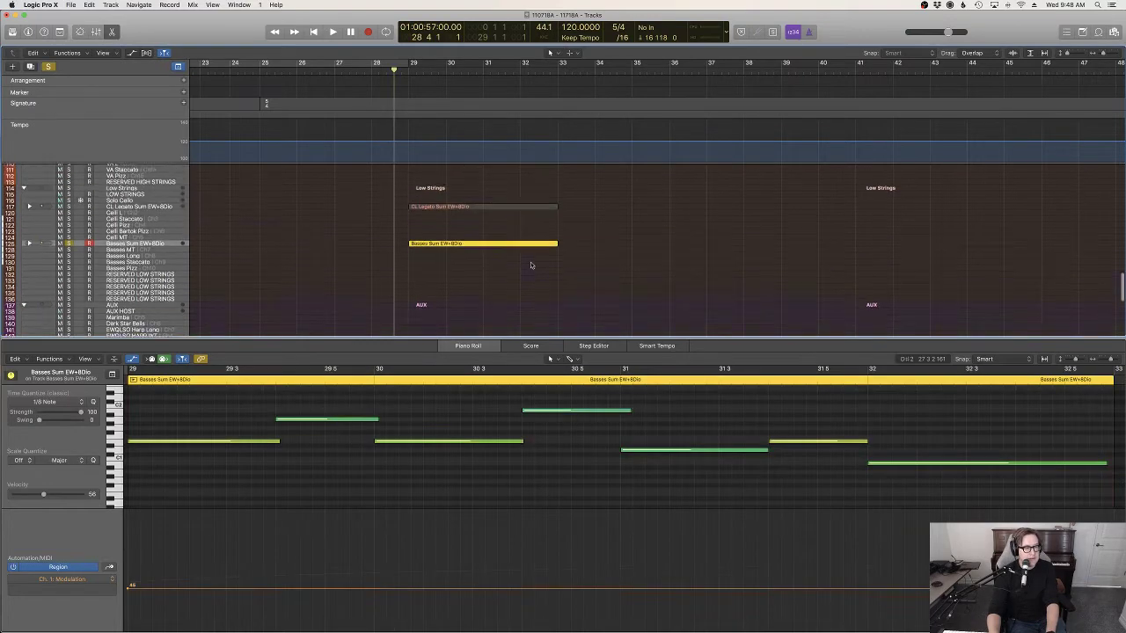
key("space")
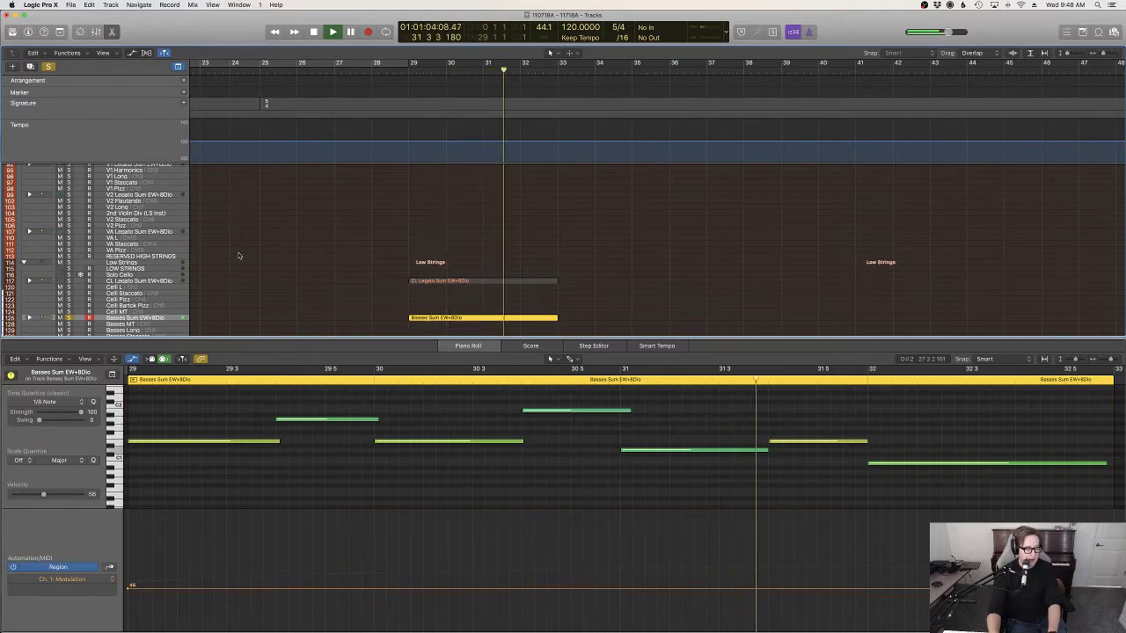
left_click(49, 67)
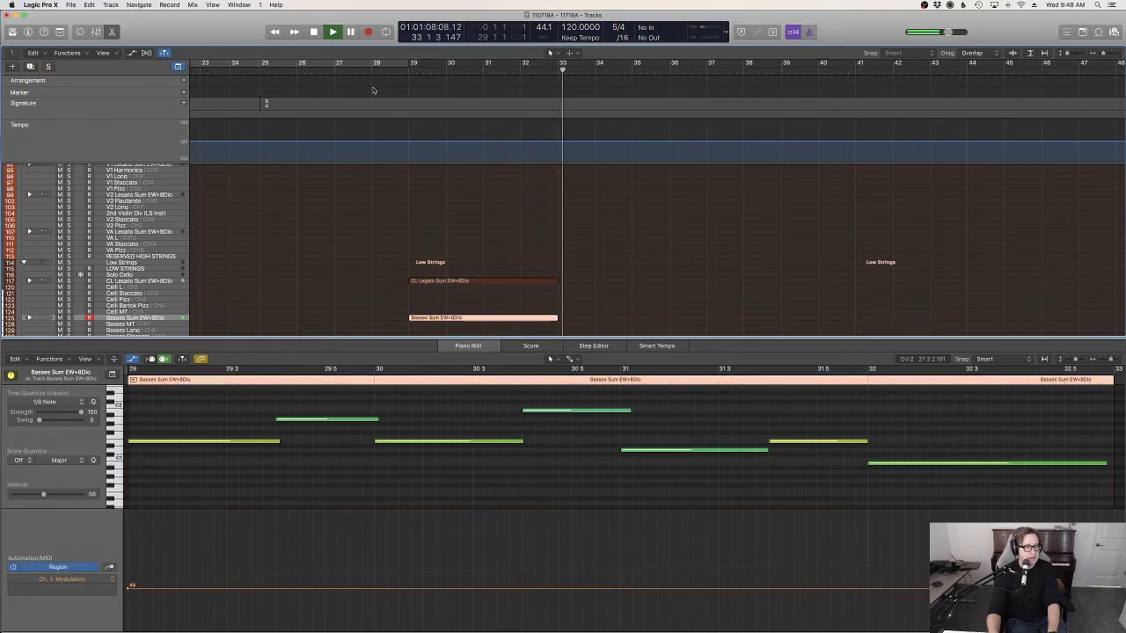
Step: Close the piano roll and review the full arrangement by playing the passage from bar 28 with all tracks
left_click(563, 235)
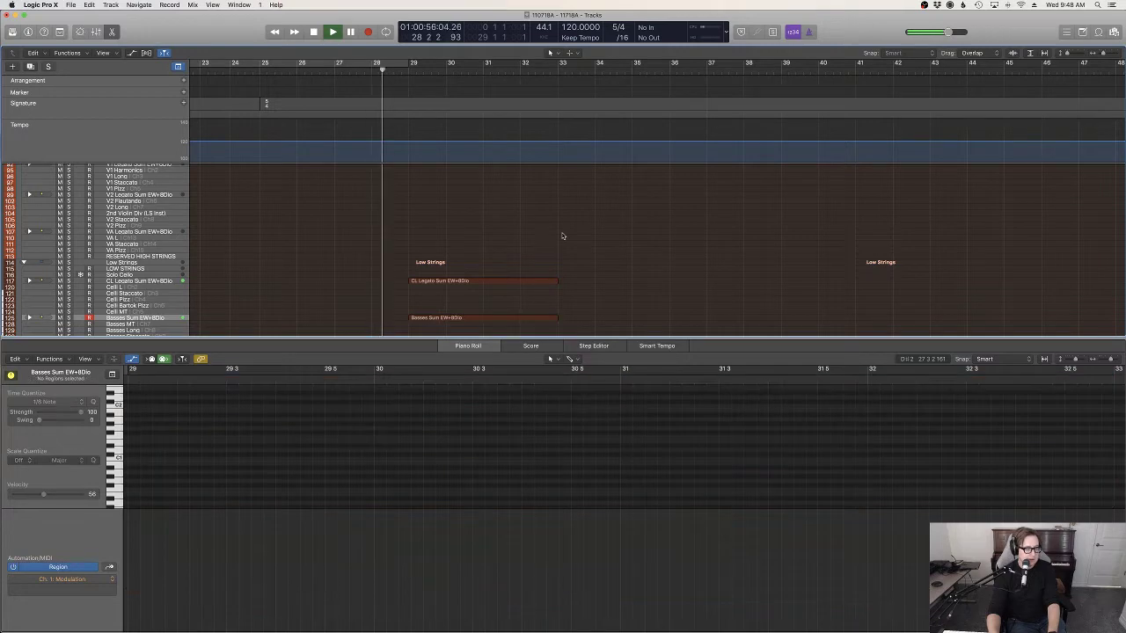
key("p")
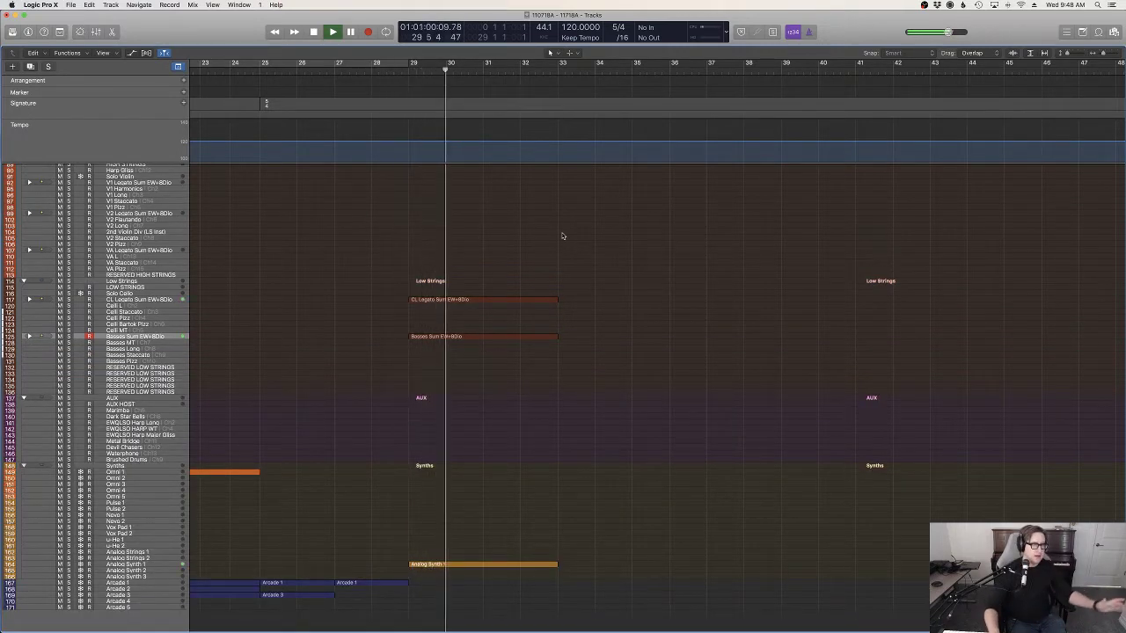
scroll(544, 339, "up", 4)
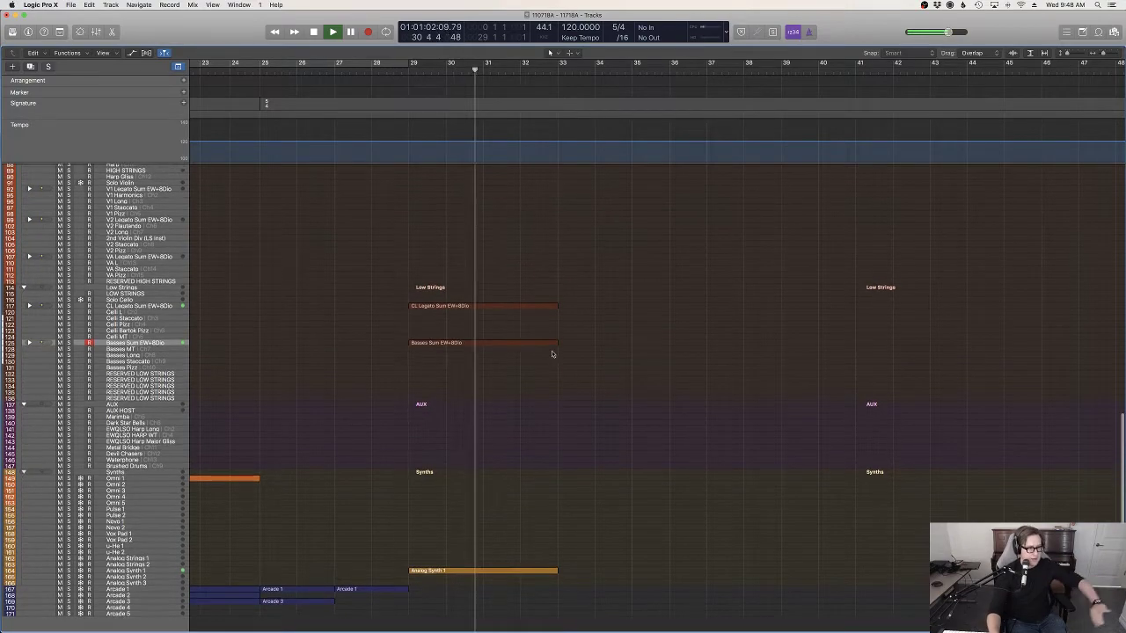
scroll(556, 360, "up", 10)
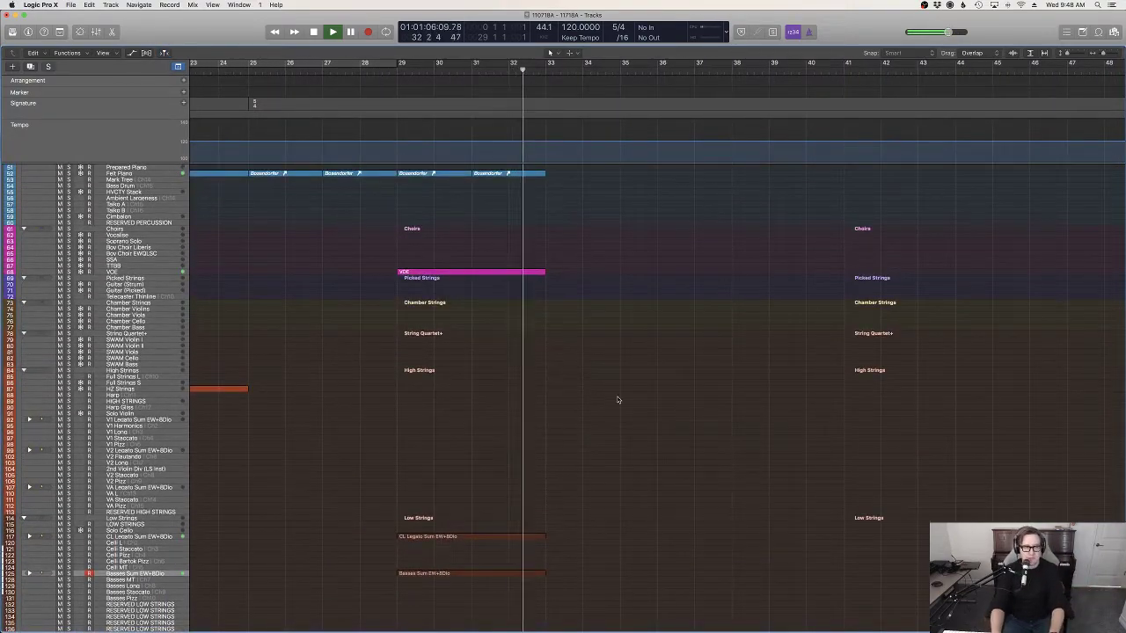
Step: Convert the alias regions on the Felt Piano track into independent region copies
scroll(563, 369, "up", 8)
scroll(618, 397, "left", 5)
scroll(618, 400, "left", 4)
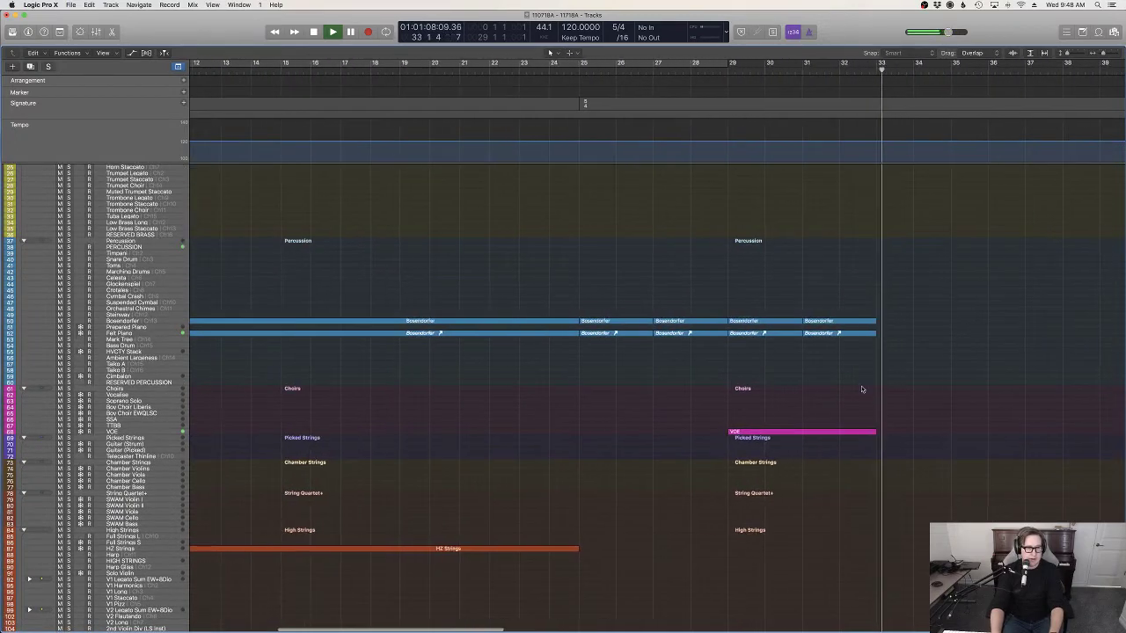
key("space")
left_click_drag(862, 389, 251, 301)
key("ctrl+l")
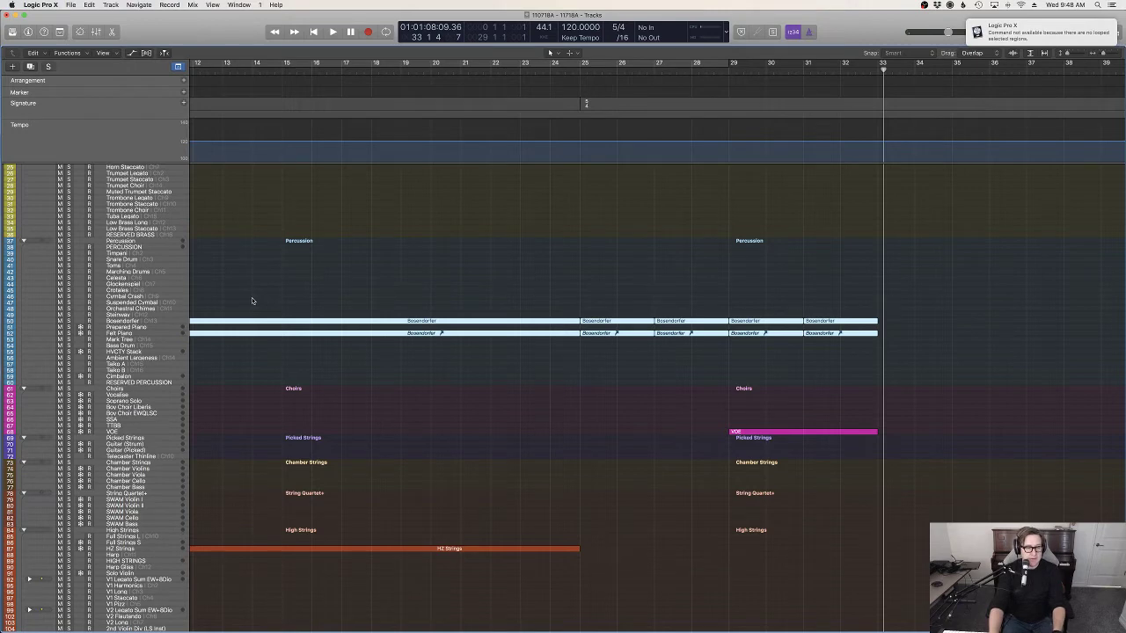
left_click(952, 359)
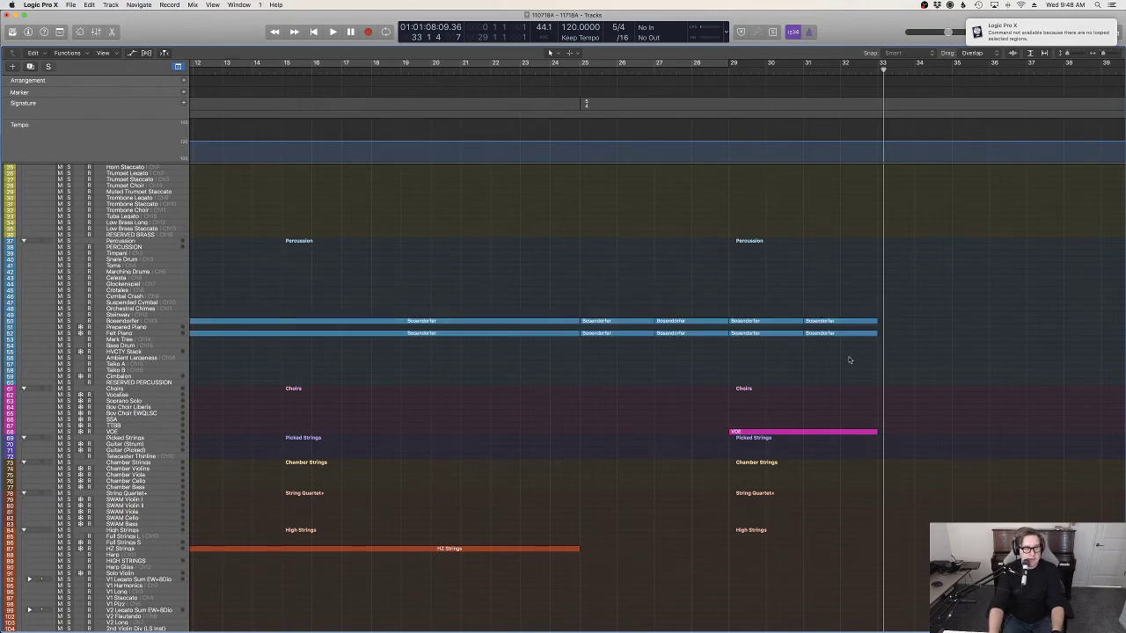
Step: Select all regions in the project and name them by their tracks
scroll(818, 365, "left", 10)
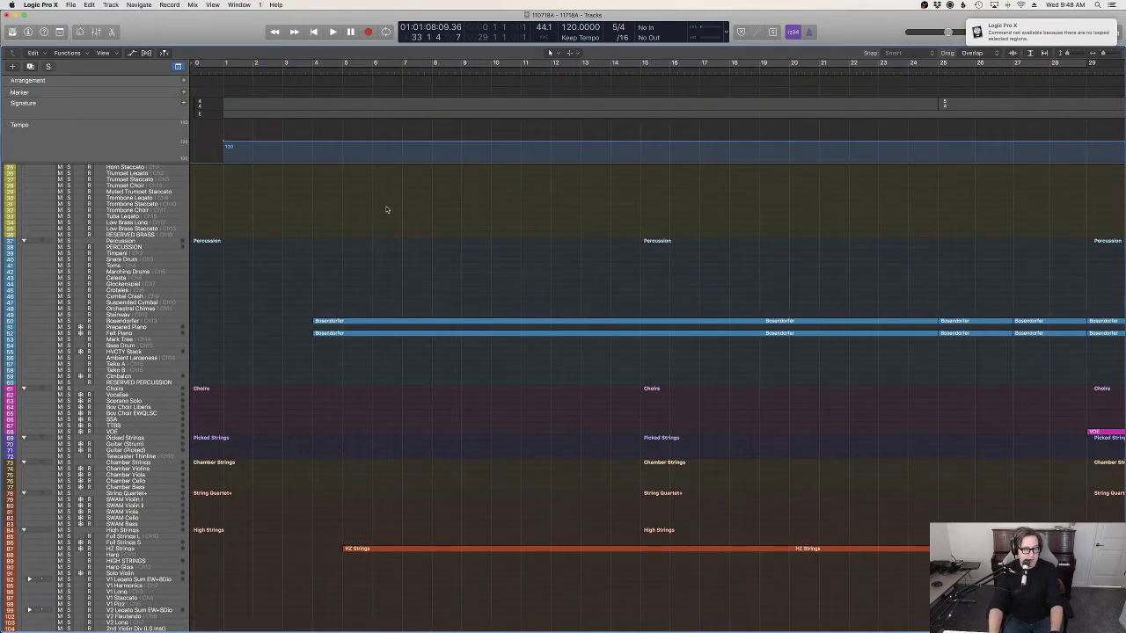
key("super+a")
right_click(432, 322)
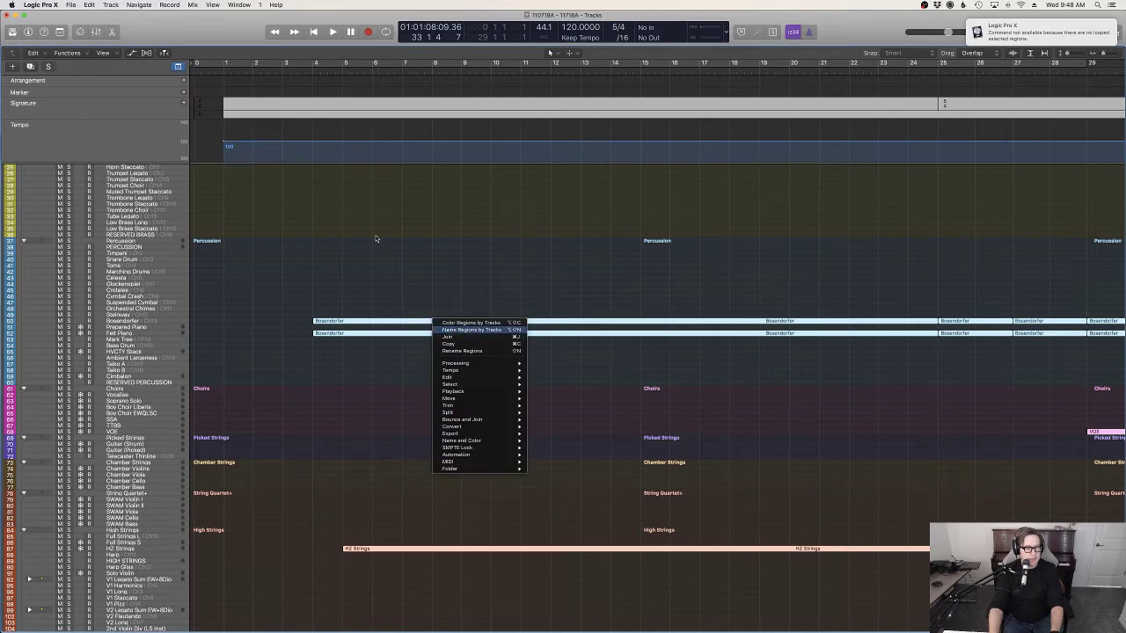
left_click(472, 330)
Step: Play the cue through to bar 33 and review the regions on all tracks from woodwinds to synths
key("space")
left_click(371, 415)
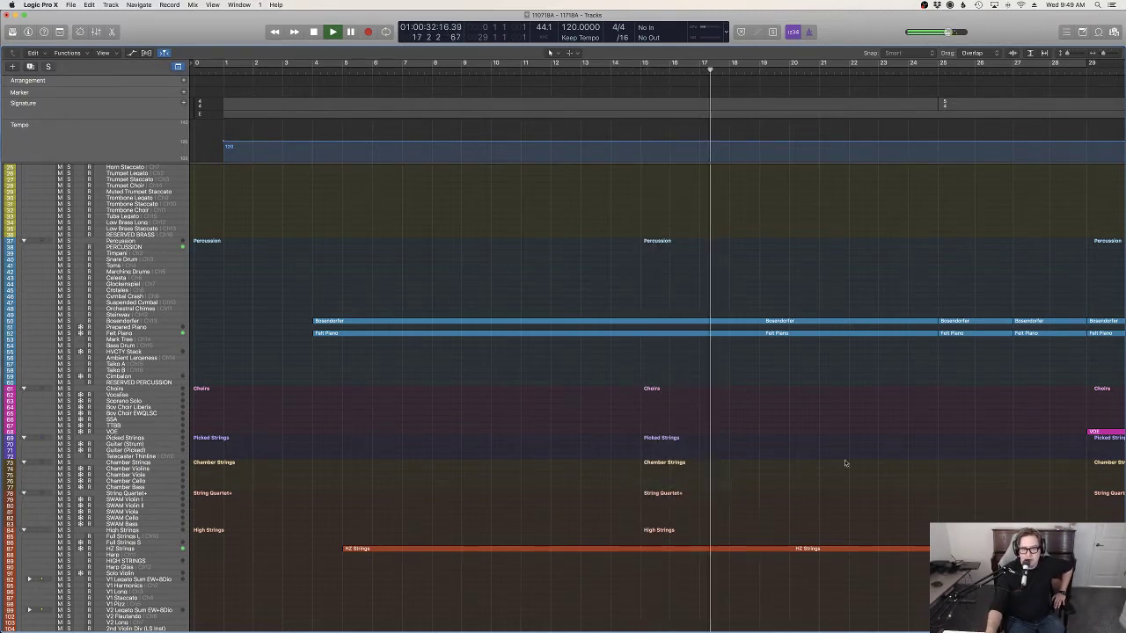
scroll(841, 466, "right", 5)
scroll(836, 475, "up", 3)
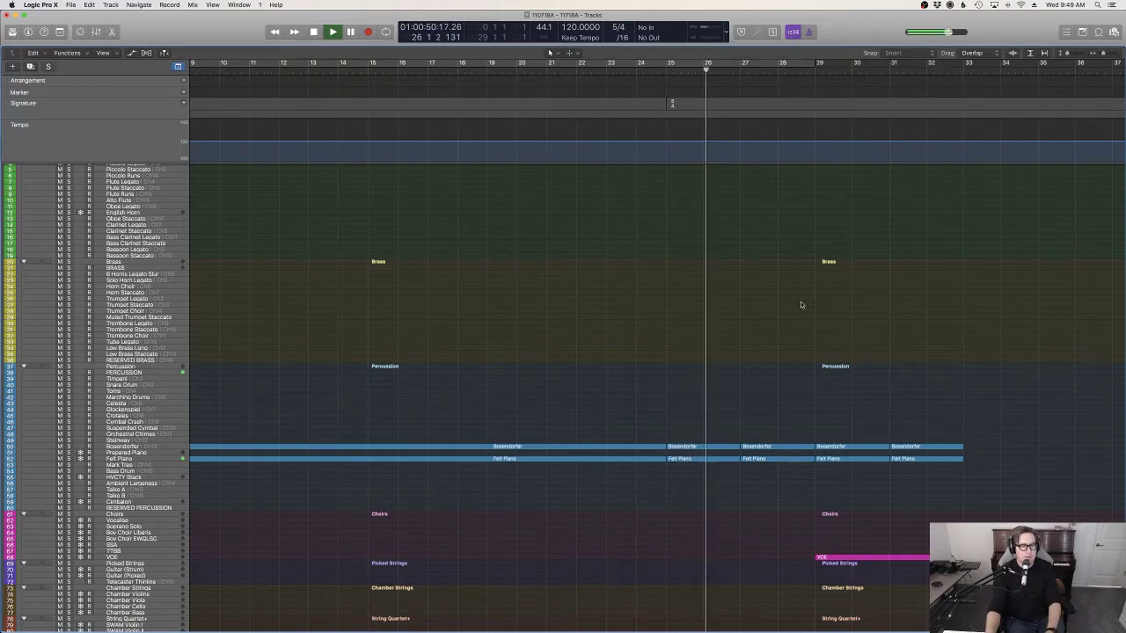
scroll(781, 454, "down", 10)
scroll(780, 454, "down", 5)
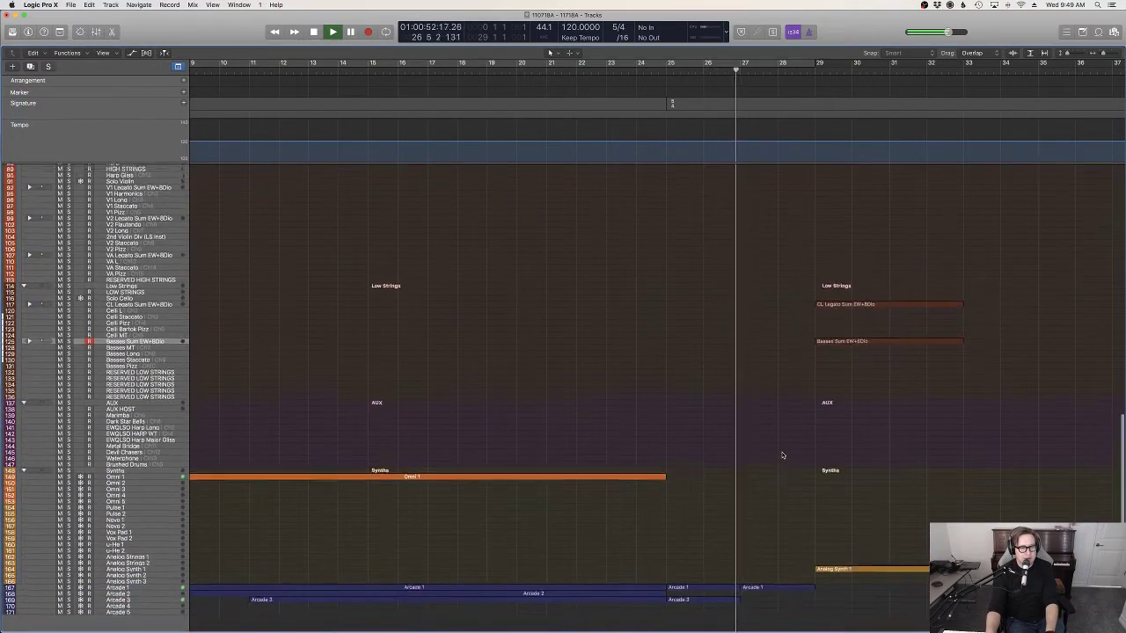
scroll(783, 452, "up", 12)
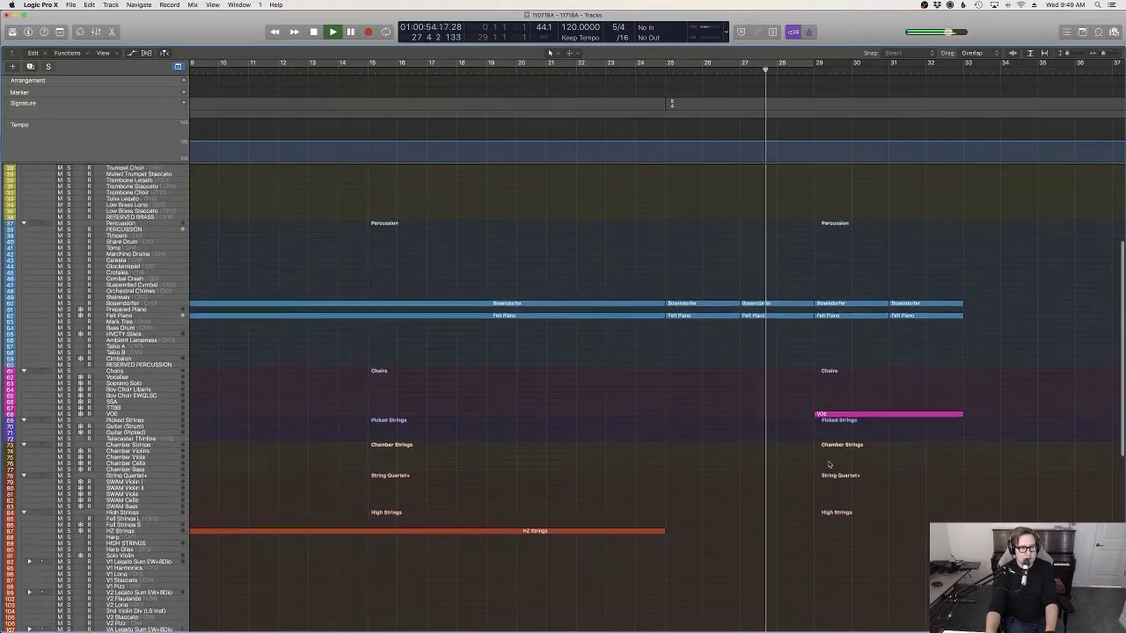
scroll(827, 466, "up", 1)
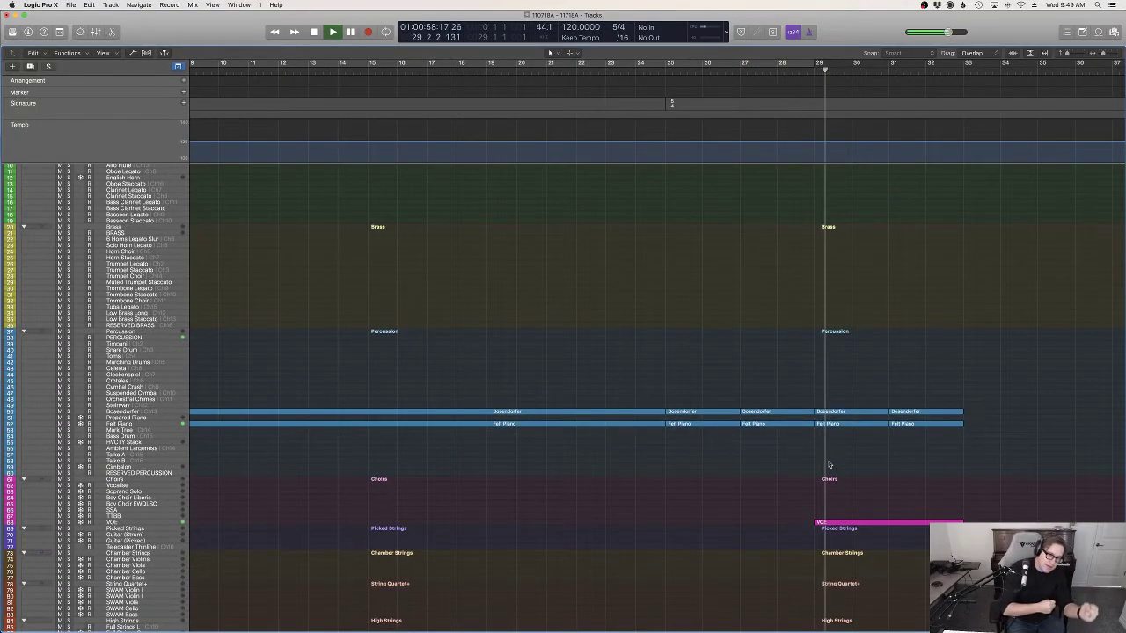
scroll(832, 489, "down", 1)
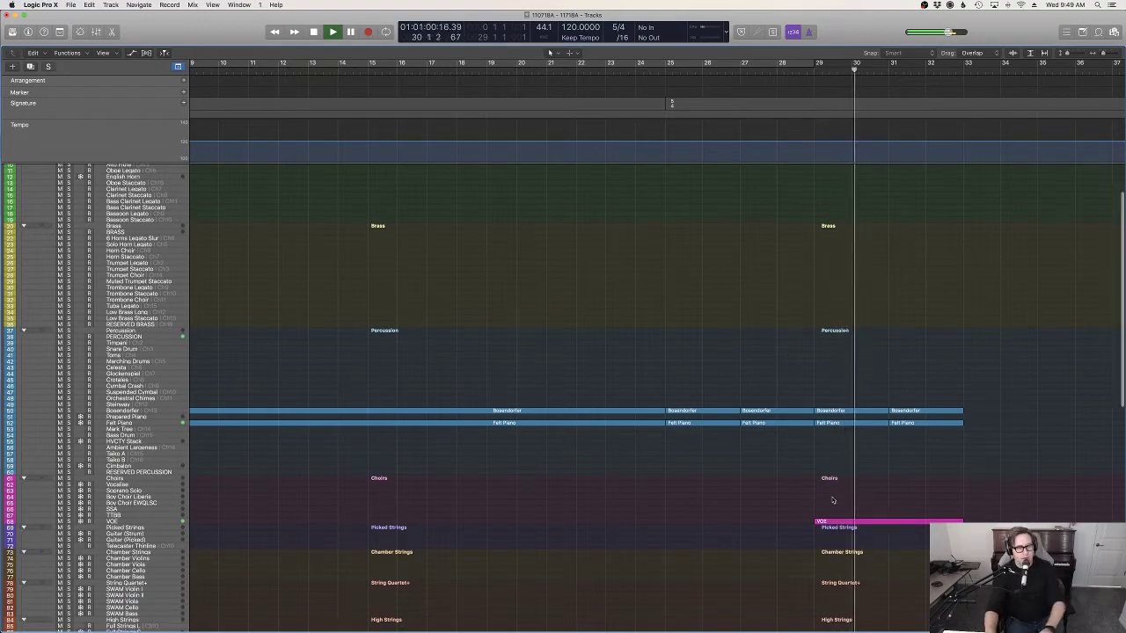
scroll(885, 550, "down", 15)
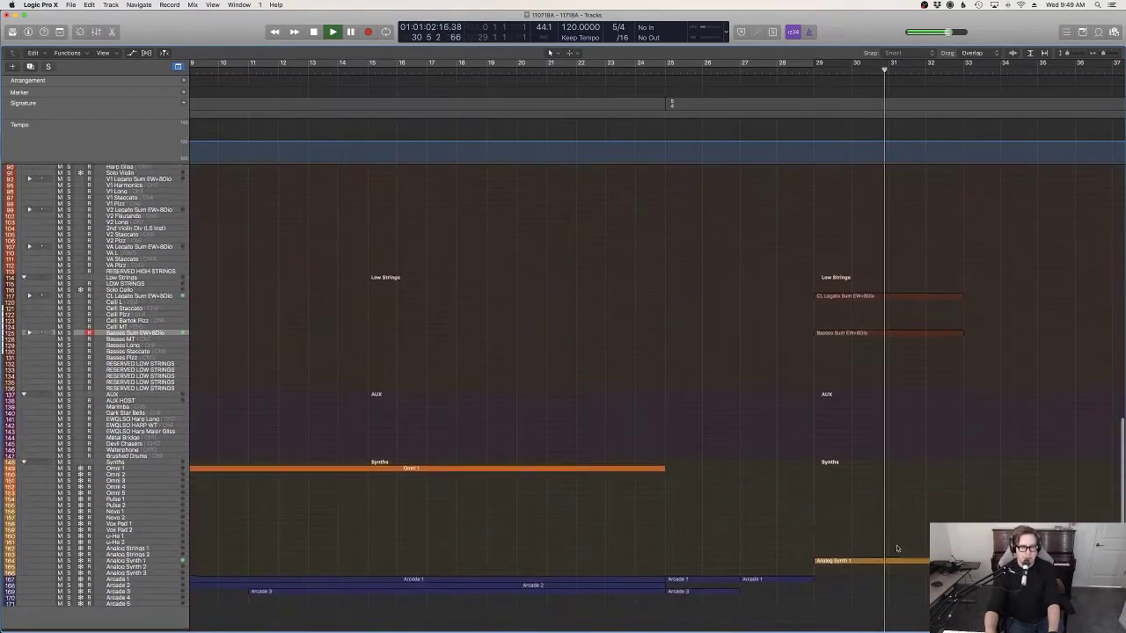
scroll(577, 396, "up", 15)
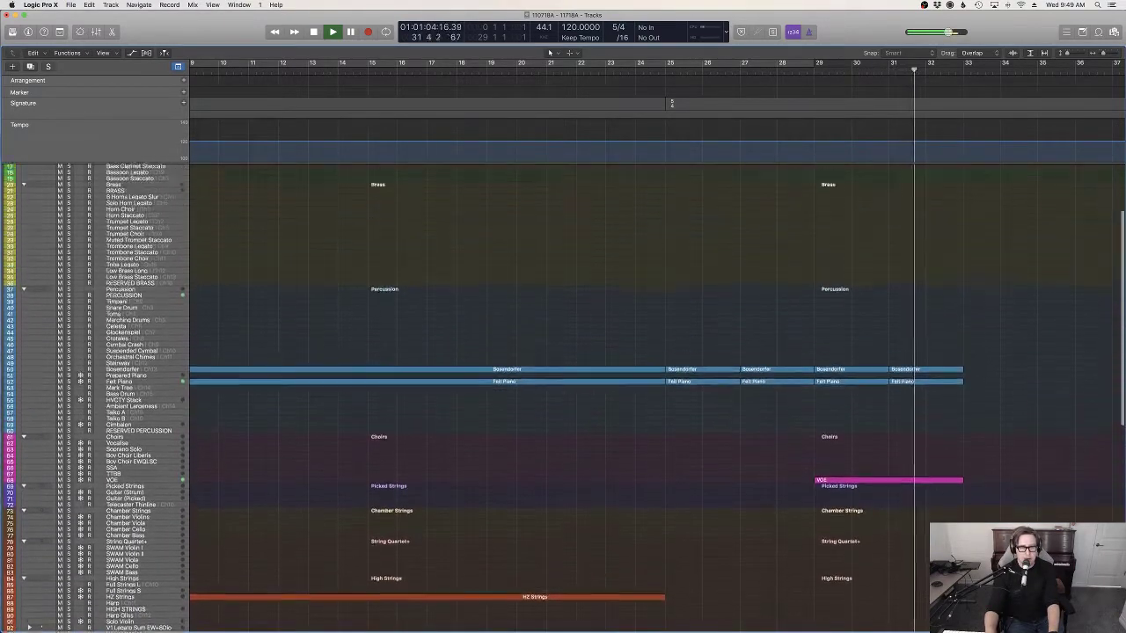
scroll(726, 504, "right", 5)
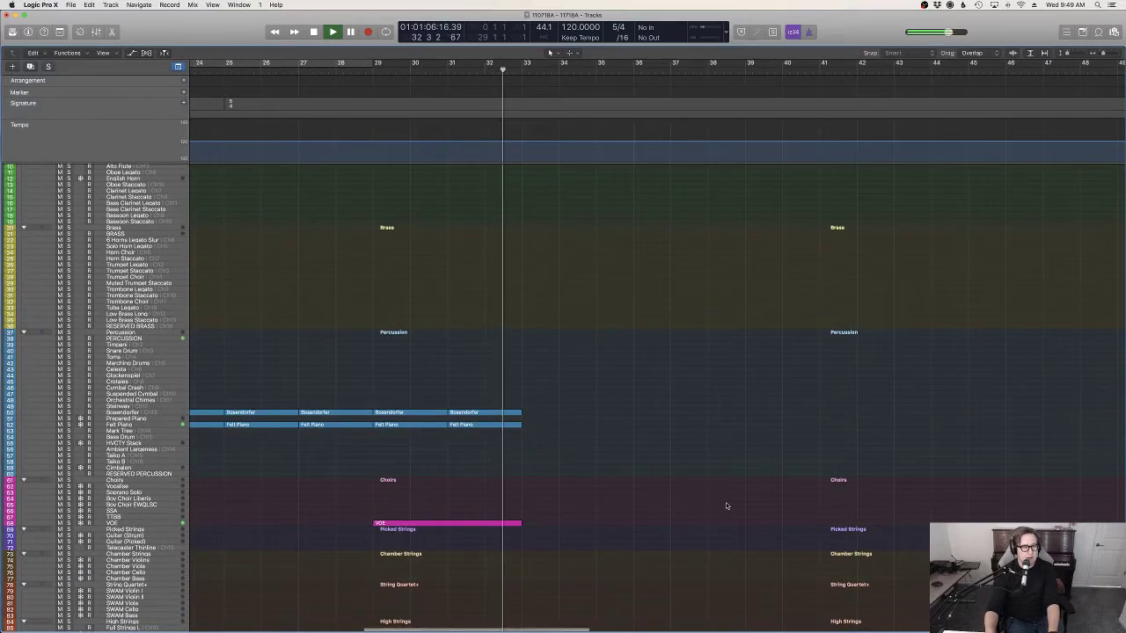
scroll(713, 502, "down", 8)
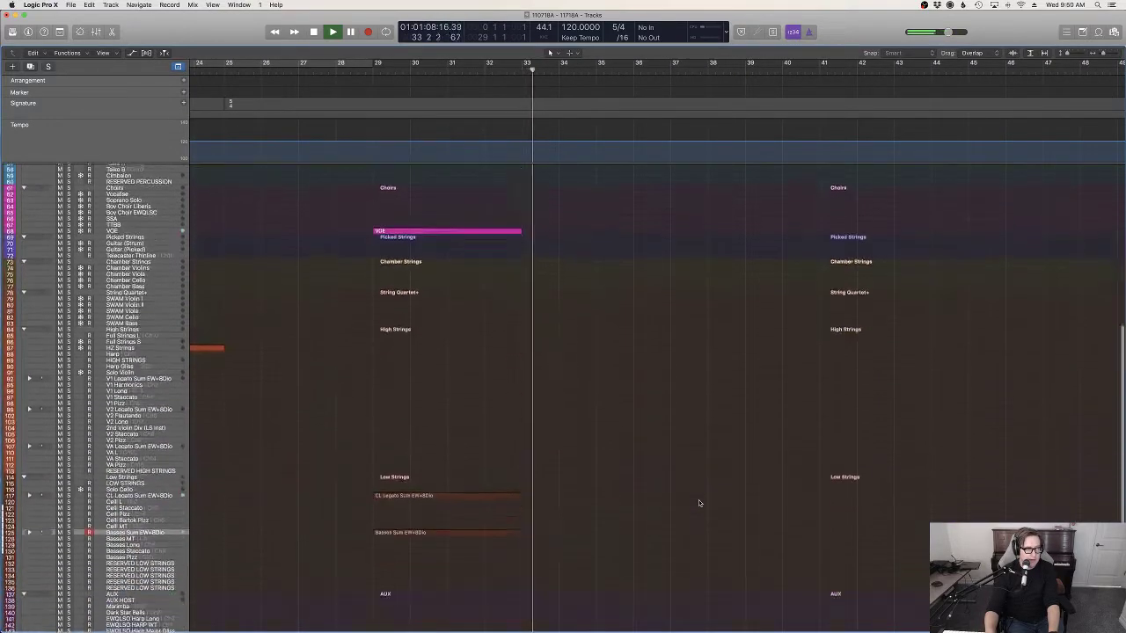
Step: Copy the CL Legato Sum and Basses Sum regions of bars 29 to 32 so they repeat from bar 33
left_click_drag(466, 451, 415, 343)
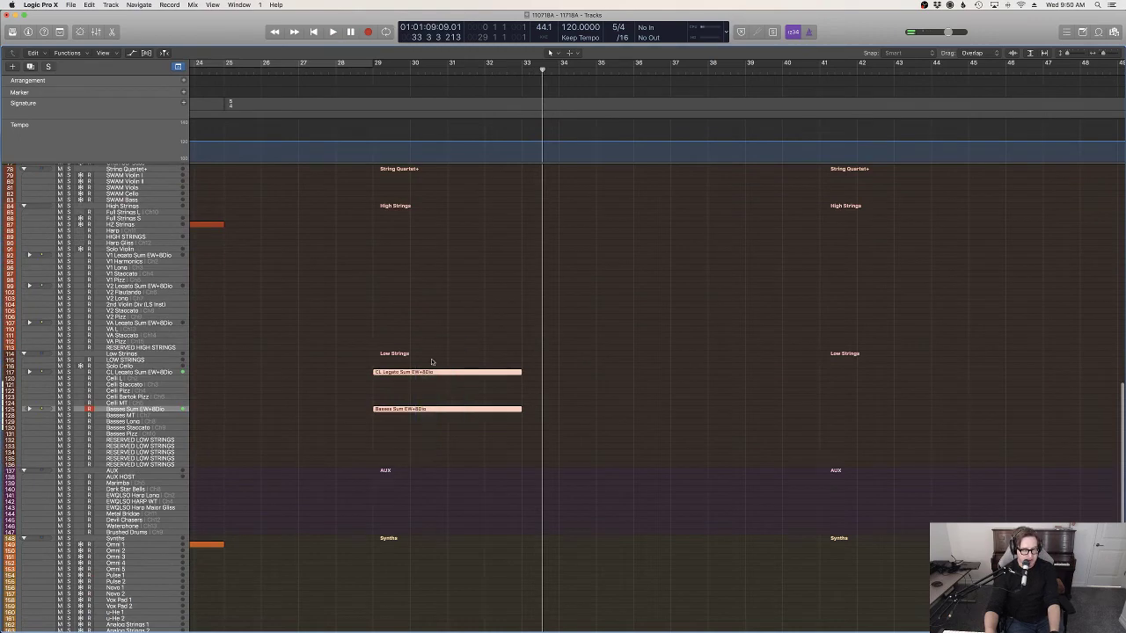
left_click_drag(508, 69, 522, 69)
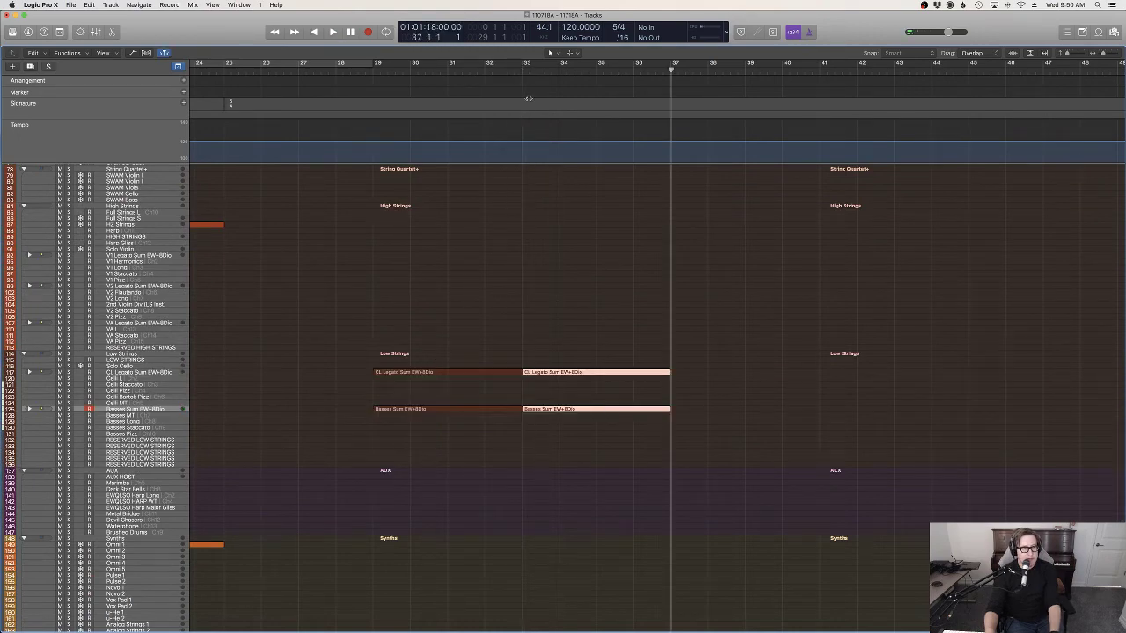
scroll(500, 131, "up", 10)
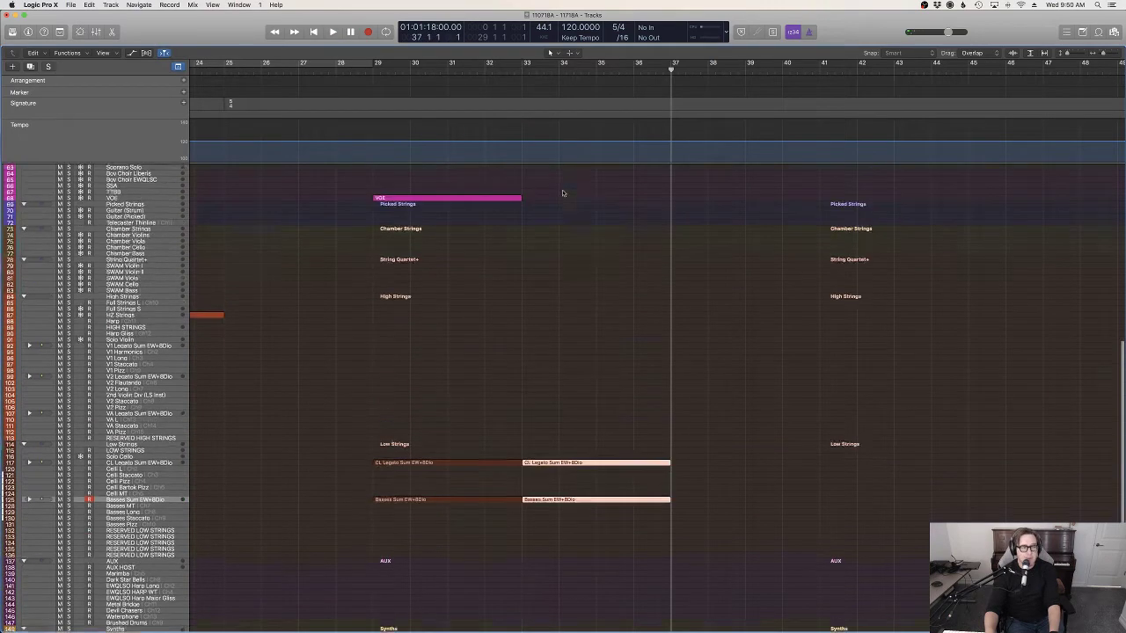
Step: Play the cue from between bars 30 and 31 and arm the V1 Legato Sum EW+8Dio track to try a violin line
left_click(437, 69)
key("space")
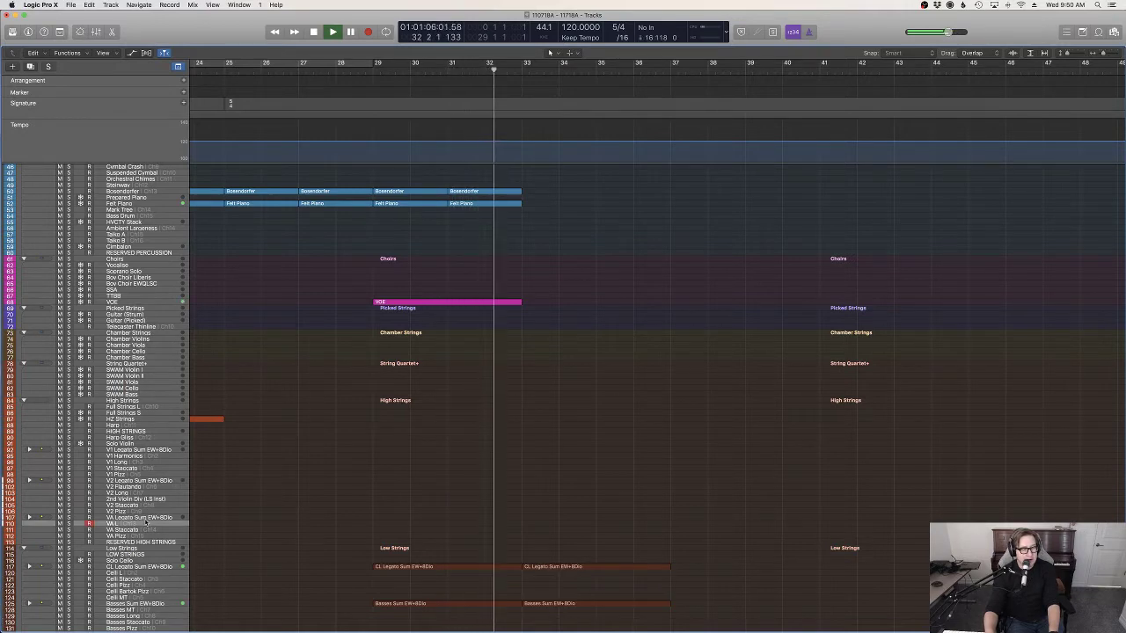
left_click(156, 452)
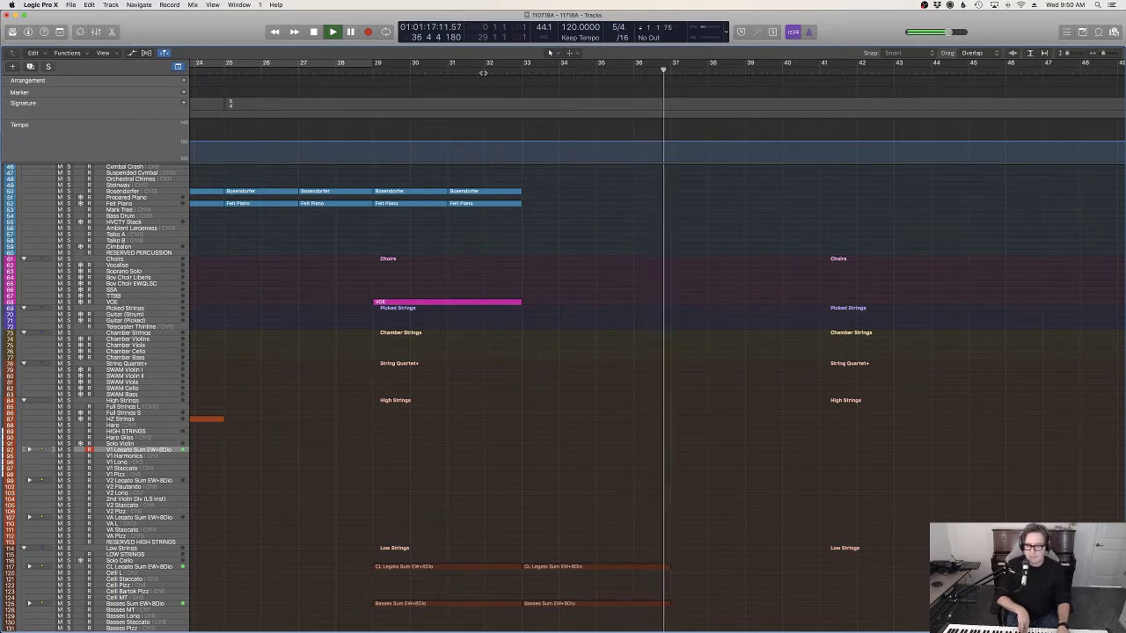
Step: Cycle the passage from about bar 33 to bar 37 and rehearse the V1 Legato Sum line over the low strings
left_click_drag(522, 70, 507, 69)
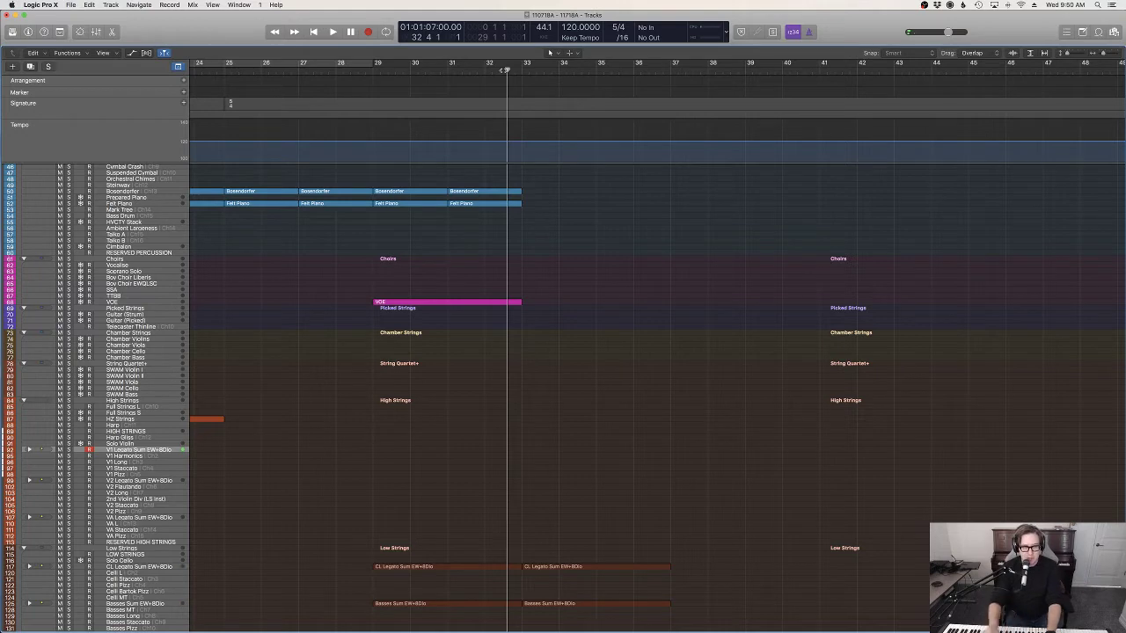
left_click_drag(521, 66, 690, 74)
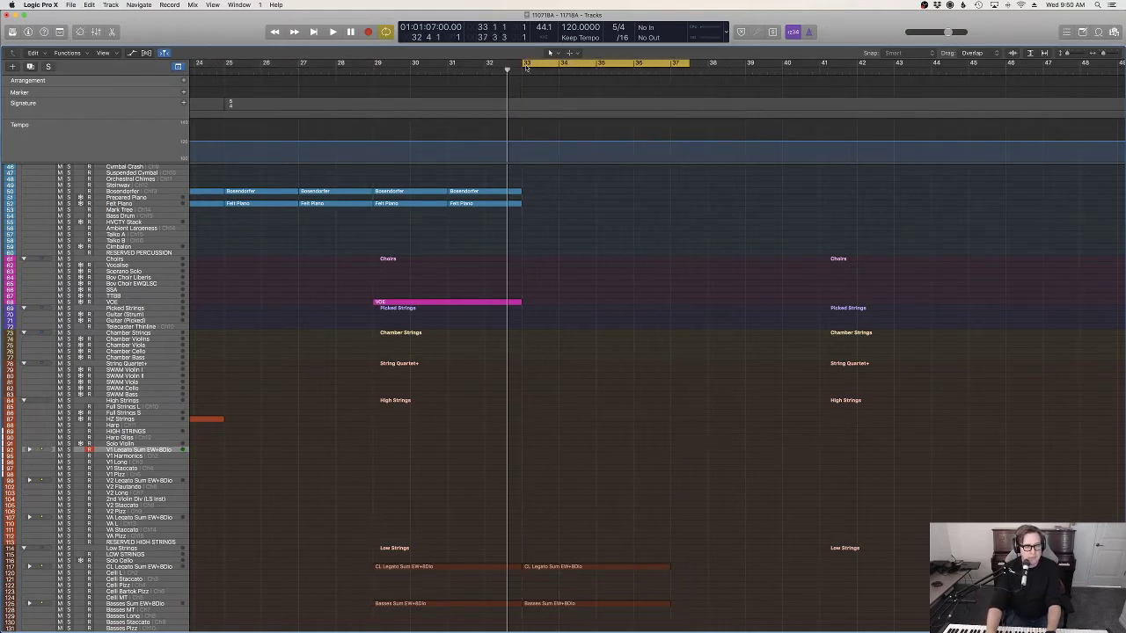
key("space")
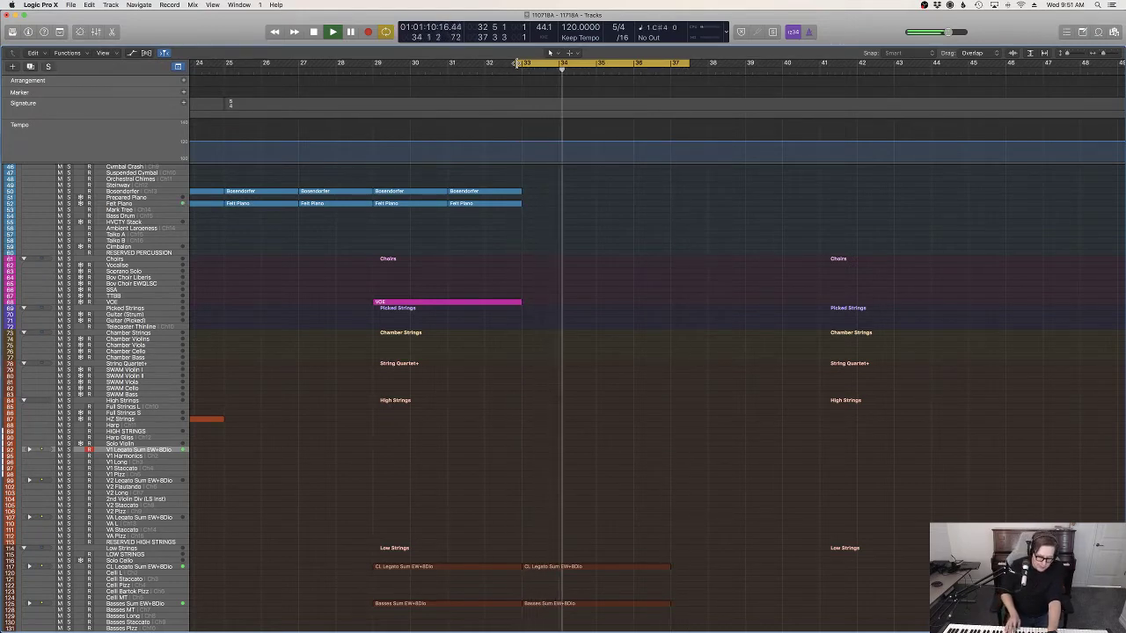
key("space")
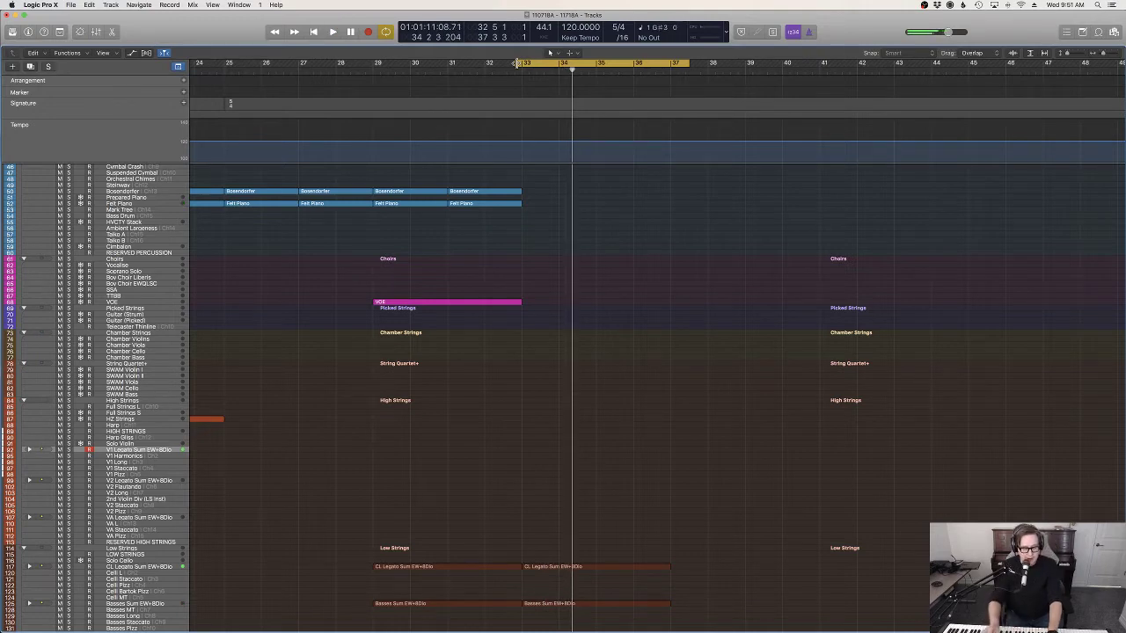
Step: Turn the cycle off and record a two-bar violin phrase on the V1 Legato Sum track from bar 33 to bar 35
left_click(537, 70)
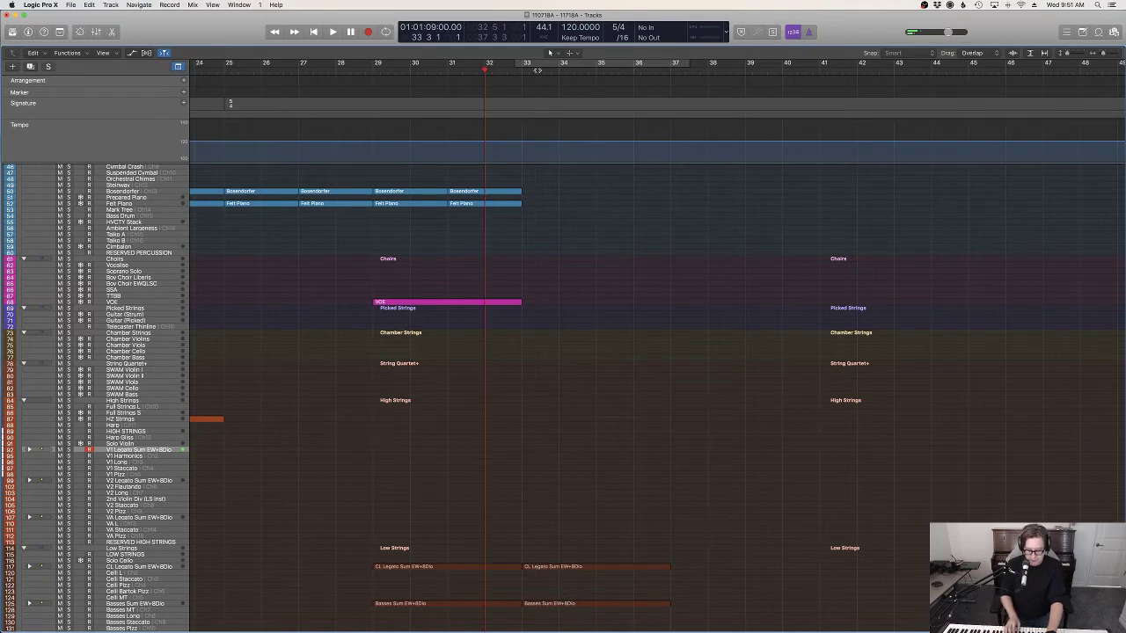
key("space")
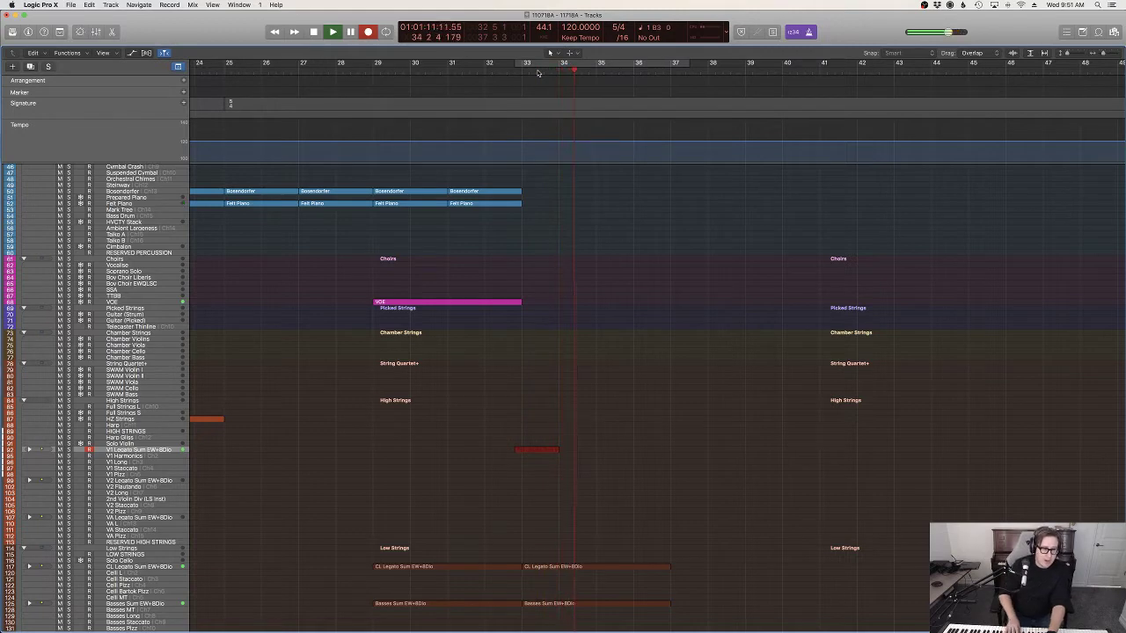
key("space")
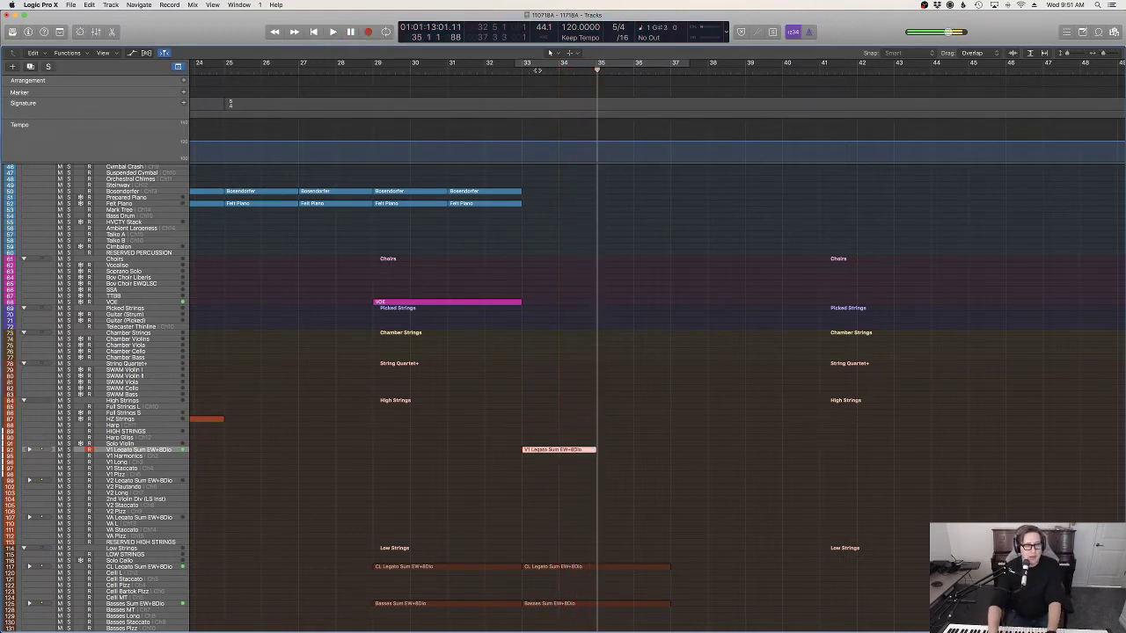
Step: Open the new V1 Legato region in the piano roll and shorten its last note to end around beat 4 of bar 34
scroll(582, 216, "right", 2)
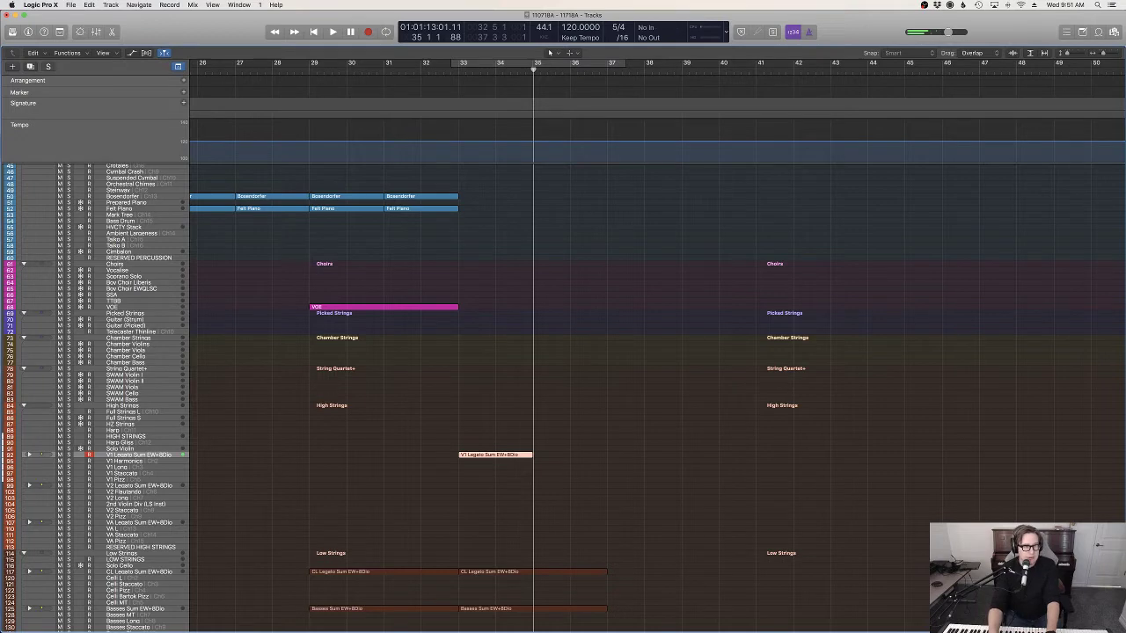
key("p")
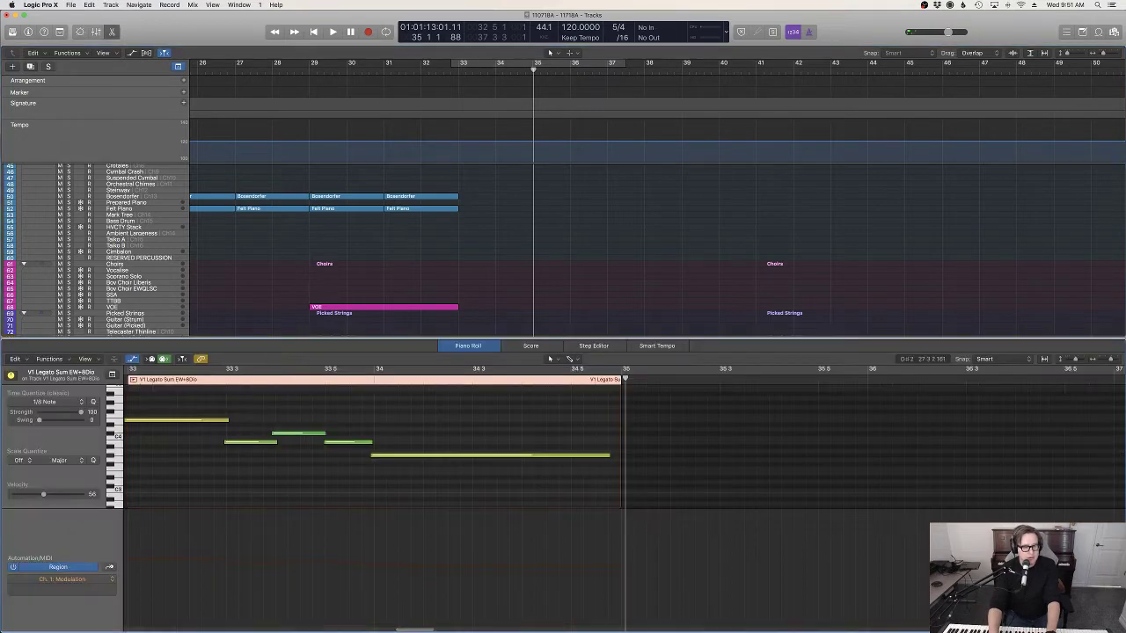
left_click_drag(607, 457, 522, 456)
scroll(481, 451, "left", 1)
scroll(481, 452, "left", 3)
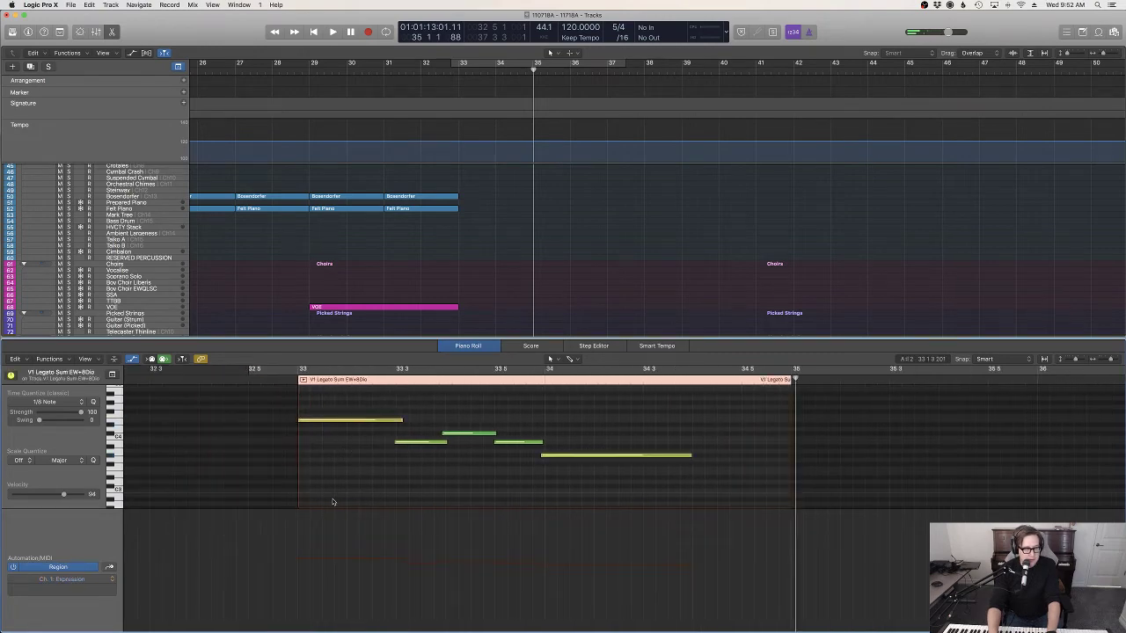
Step: Draw a convex Expression curve in the V1 Legato region, rising from 23 at bar 33 to 77 just before beat 3
left_click_drag(300, 550, 322, 600)
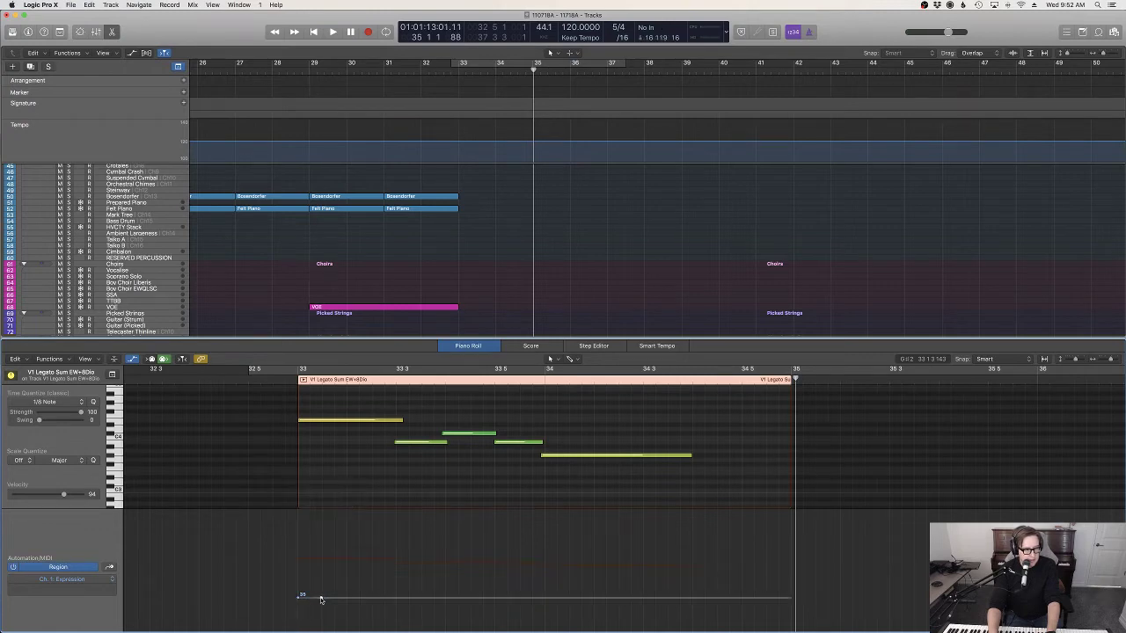
left_click(394, 558)
key("t")
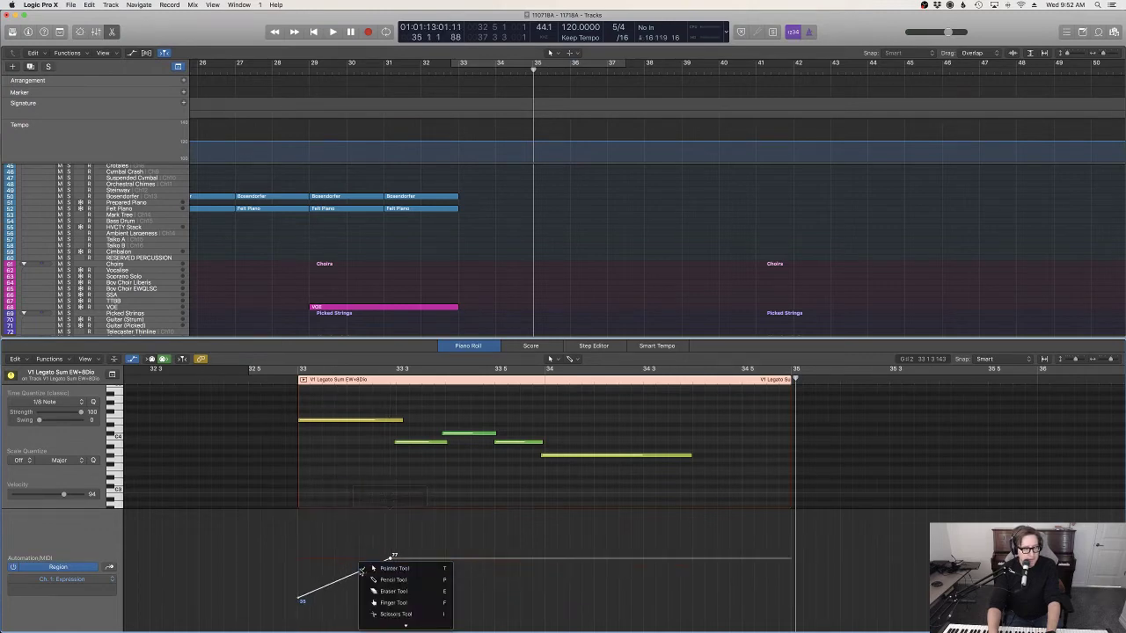
key("w")
left_click_drag(355, 574, 354, 561)
key("t")
key("t")
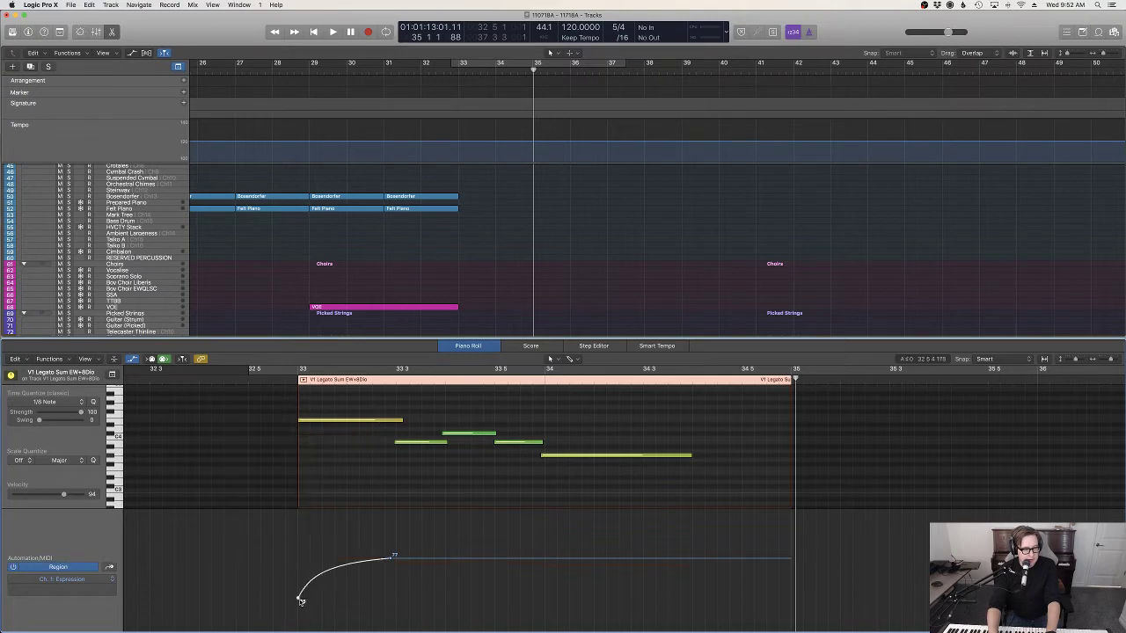
left_click_drag(300, 604, 299, 613)
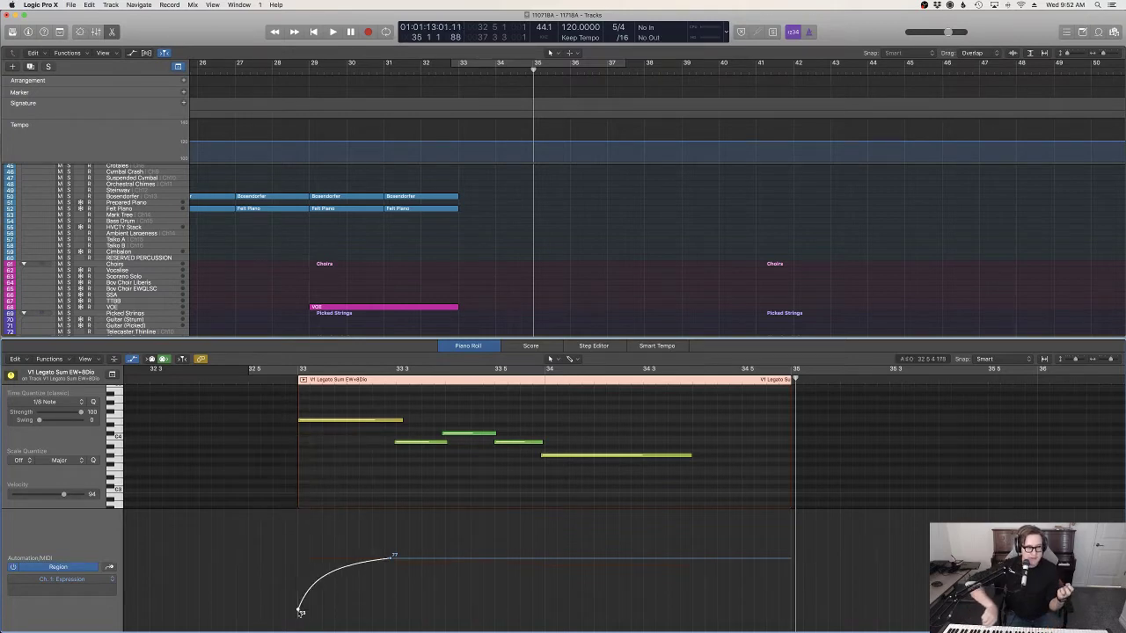
left_click(268, 370)
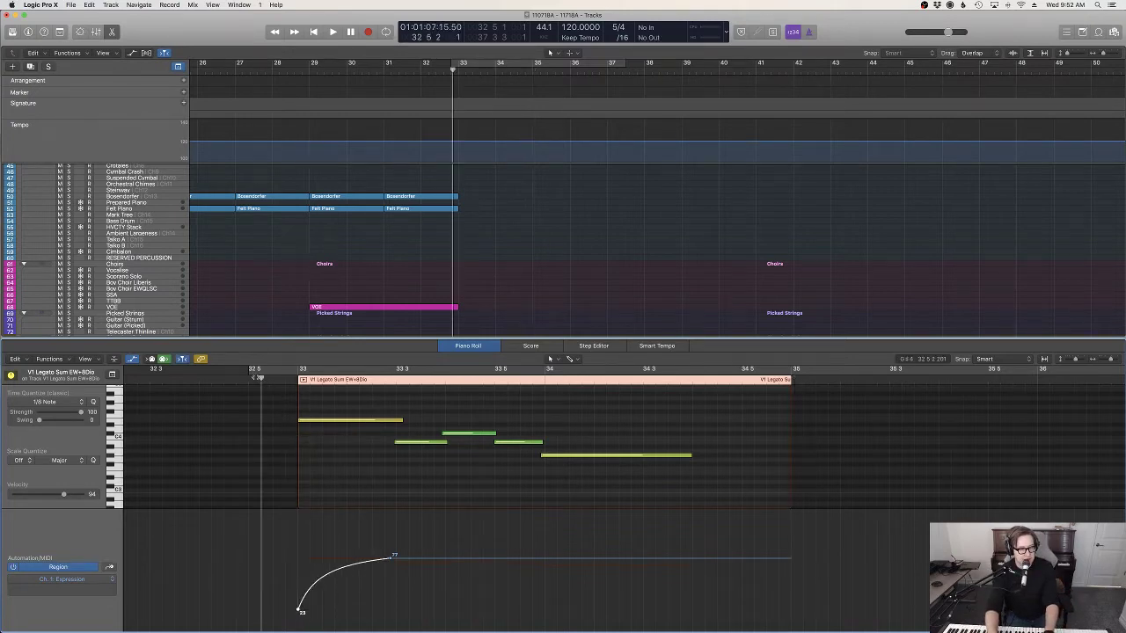
Step: Duplicate the V1 Legato region's last note right after itself, lower the copy and trim it to end at bar 35, slightly overlapping the previous note
key("space")
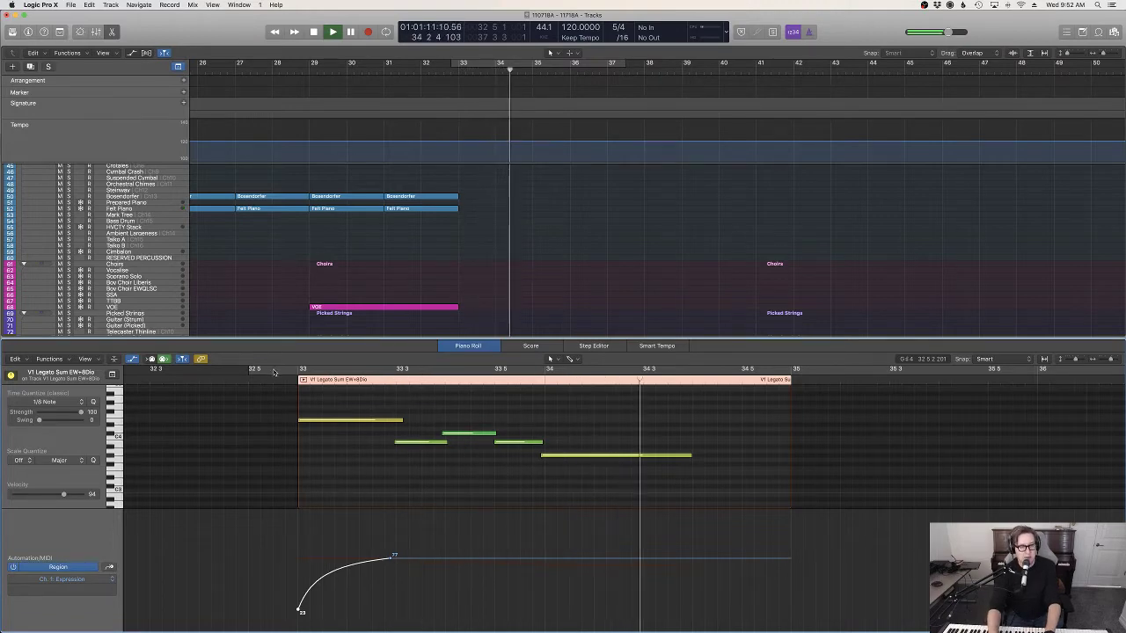
key("space")
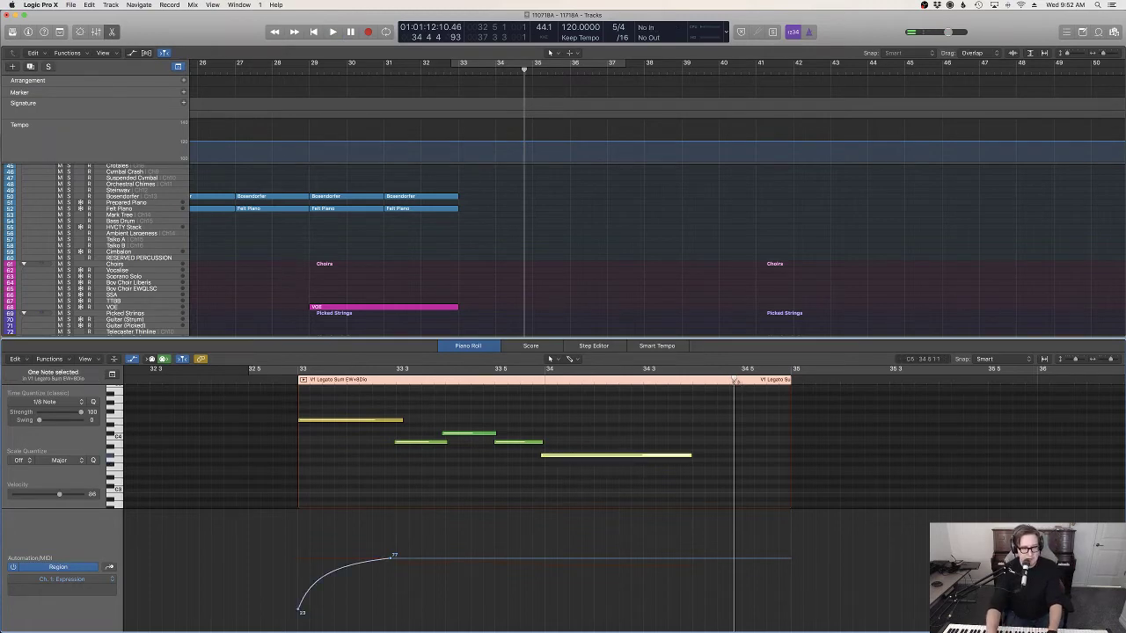
left_click_drag(737, 382, 693, 380)
key("super+v")
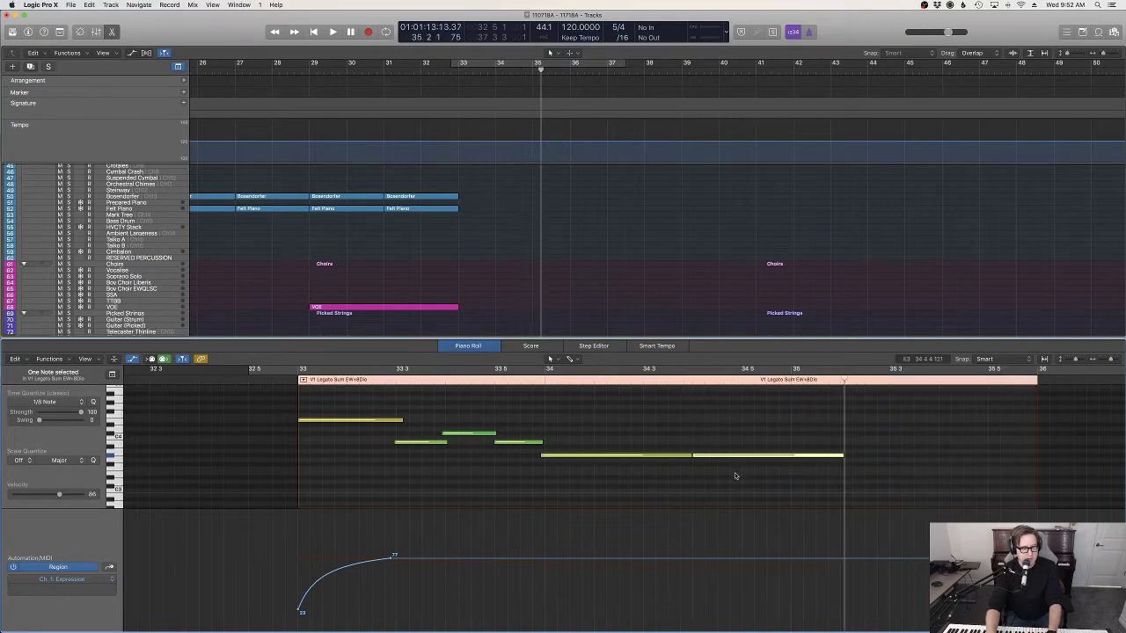
left_click_drag(732, 457, 733, 466)
left_click_drag(842, 464, 834, 464)
left_click_drag(1038, 451, 789, 465)
left_click_drag(690, 457, 688, 465)
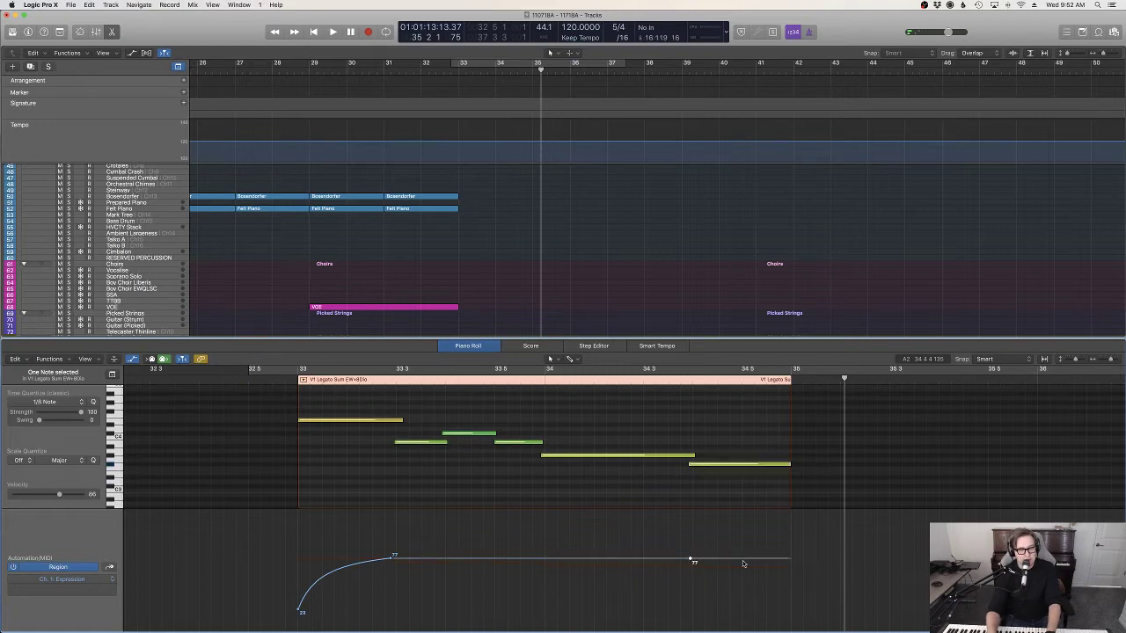
Step: Add a curved Expression fade in the V1 Legato region, falling from 77 near beat 4 of bar 34 to the region's end, and play it back
mouse_move(744, 560)
left_mouse_down()
mouse_move(787, 591)
mouse_move(749, 567)
left_mouse_up()
key("t")
key("u")
key("t")
key("t")
key("shift+space")
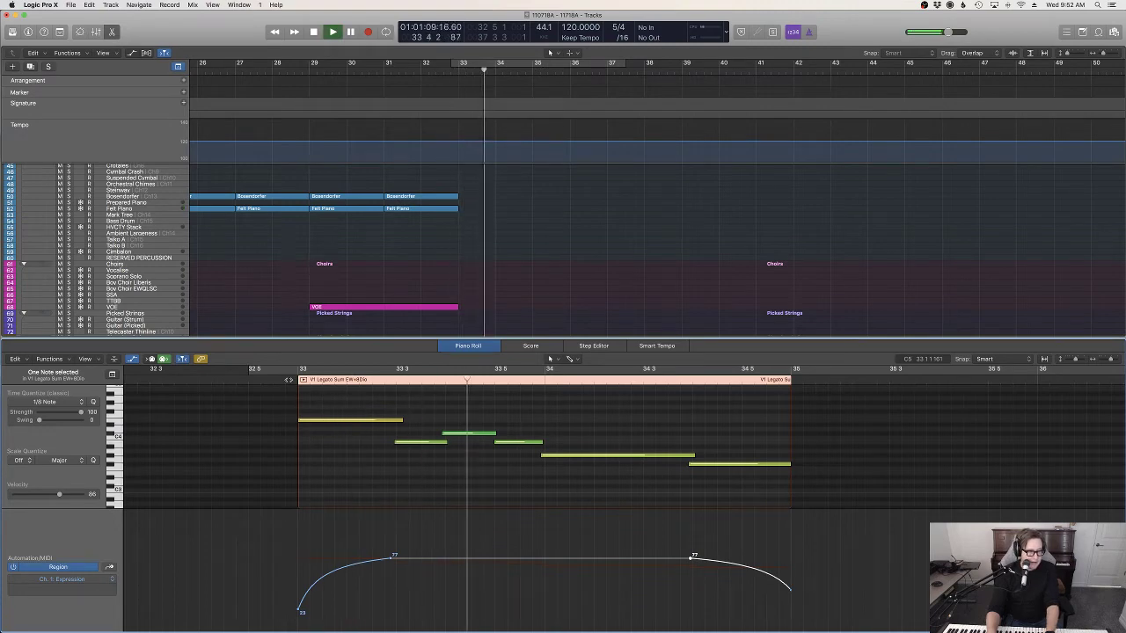
key("space")
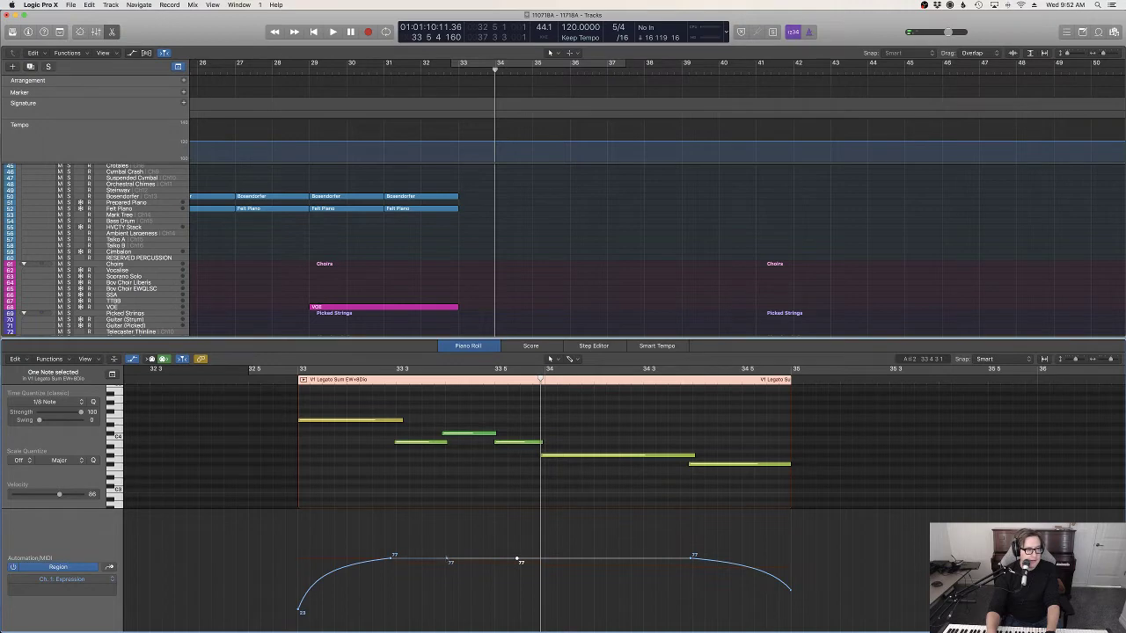
Step: Shape a curved Expression peak of 96 at beat 4 of bar 33, settling back to 77 before bar 34, and audition it
left_click_drag(448, 559, 472, 564)
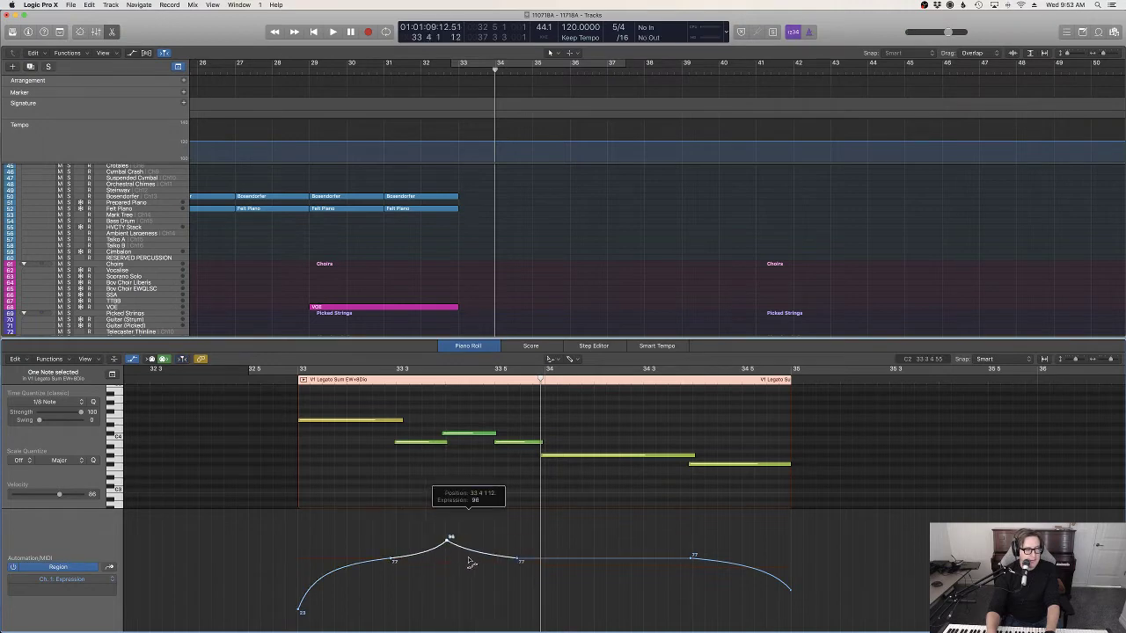
key("t")
key("t")
key("t")
left_click(283, 381)
key("space")
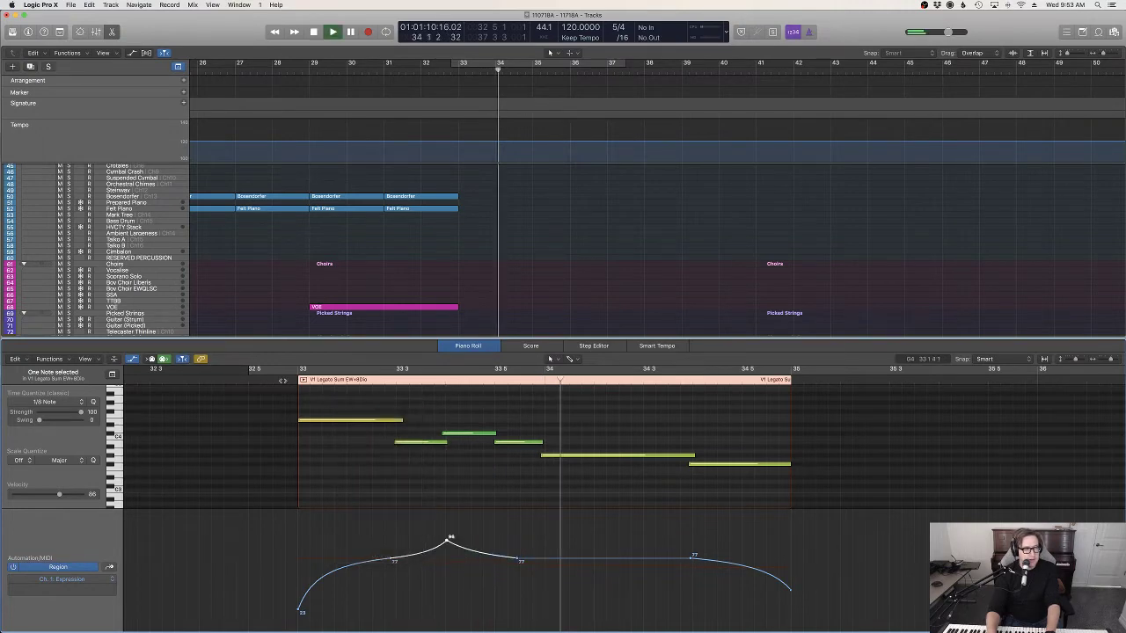
left_click(282, 381)
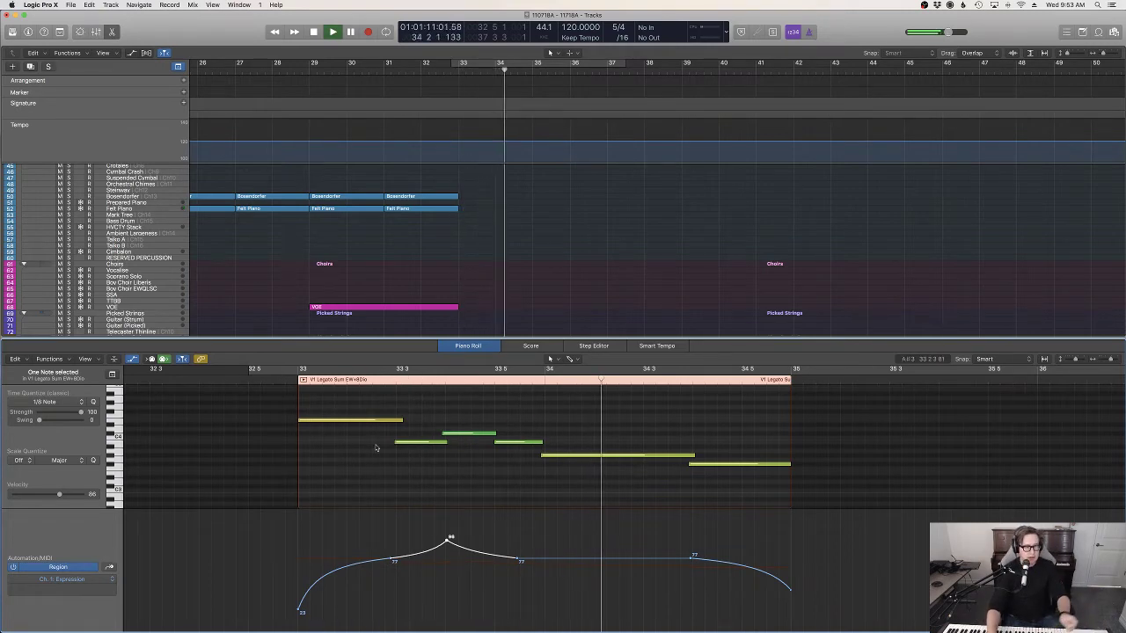
key("space")
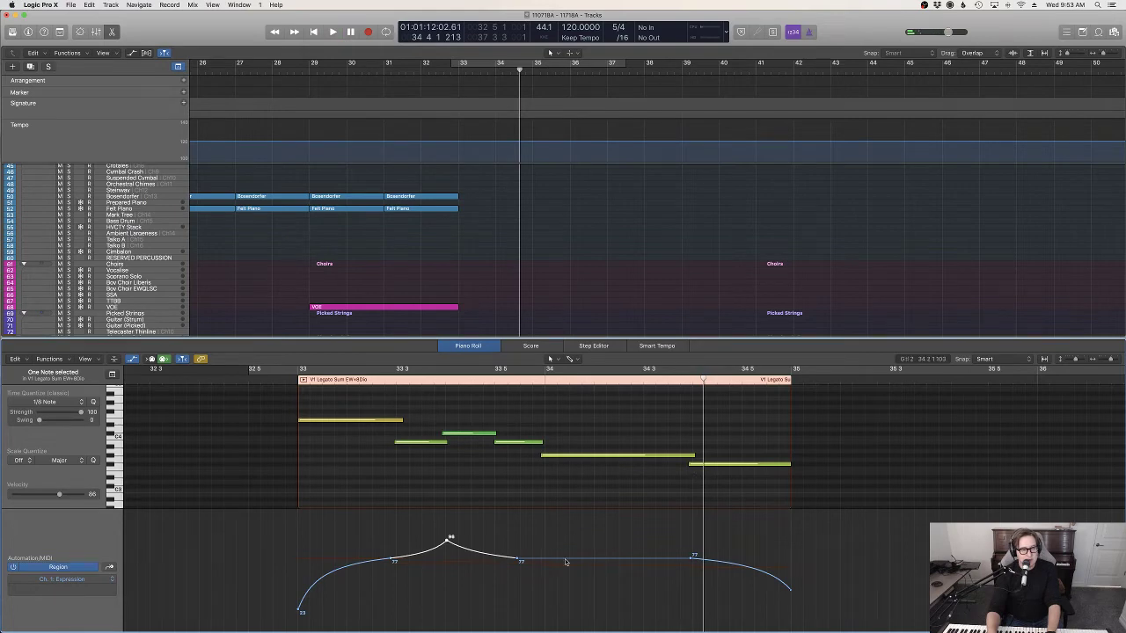
Step: Shape a rounded Expression swell to 93 in bar 34 between the two surrounding points at 77, and audition the phrase
left_click_drag(622, 561, 579, 552)
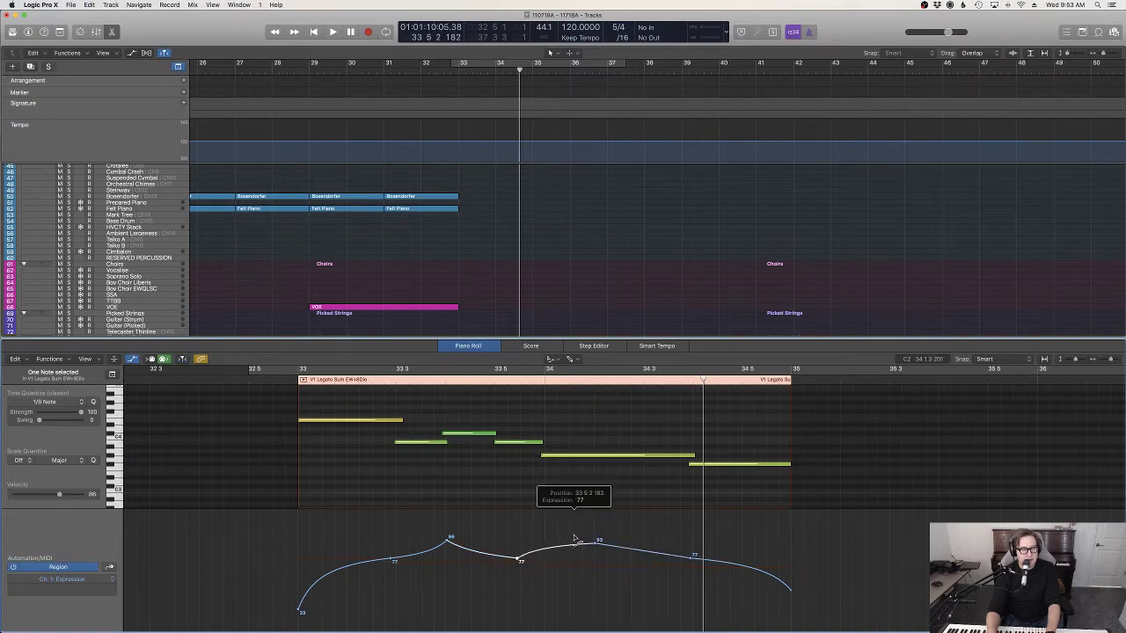
left_click_drag(650, 553, 650, 550)
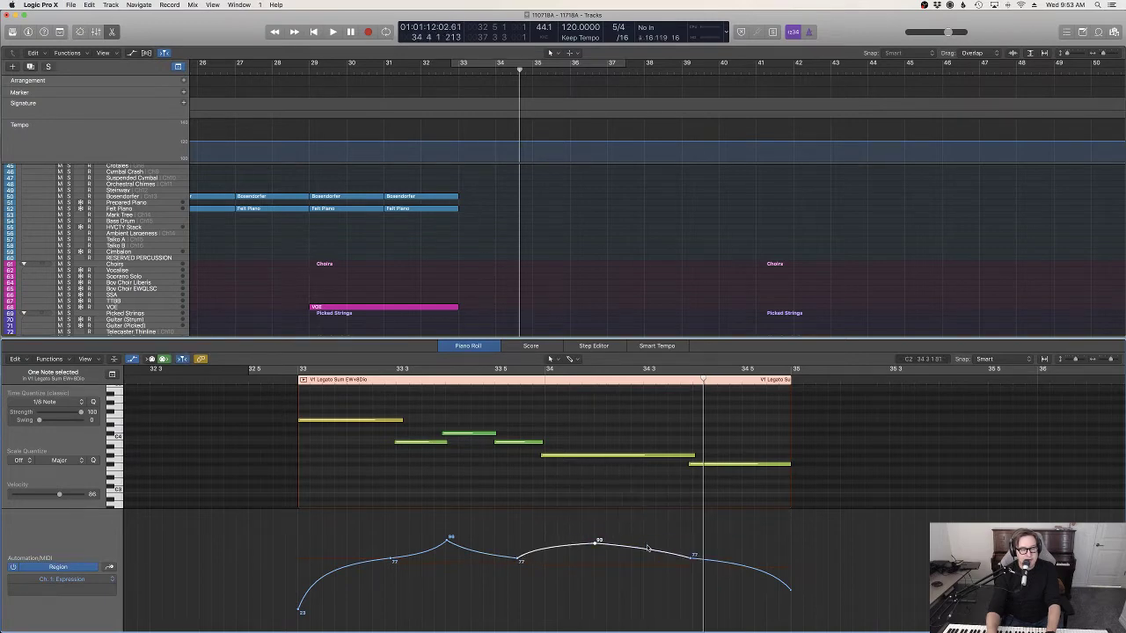
key("t")
left_click(271, 382)
key("space")
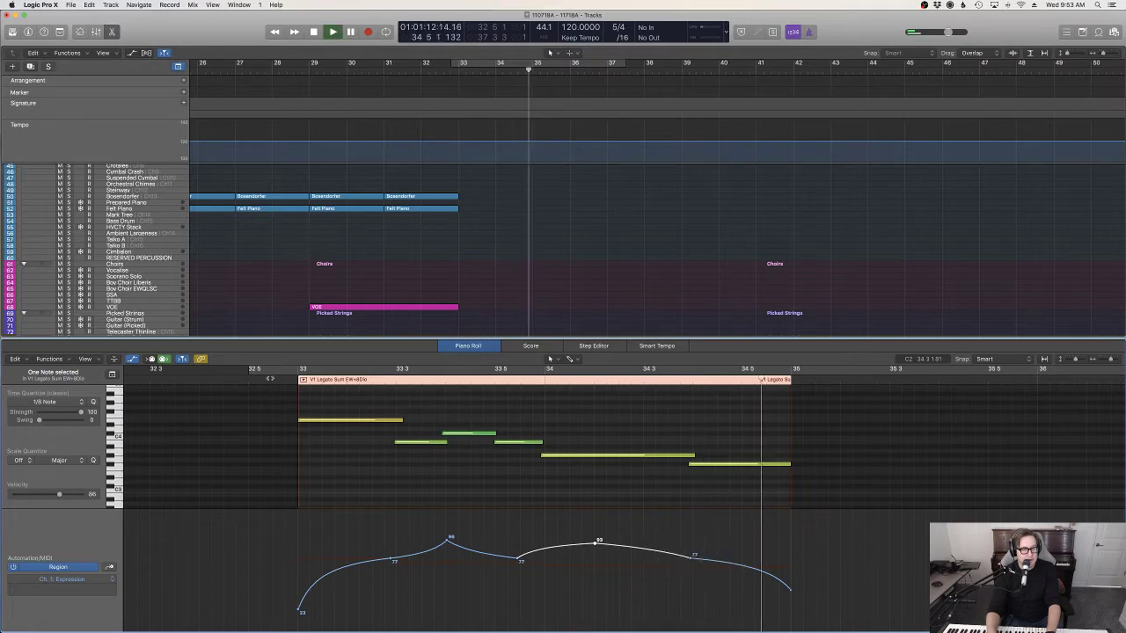
left_click(270, 379)
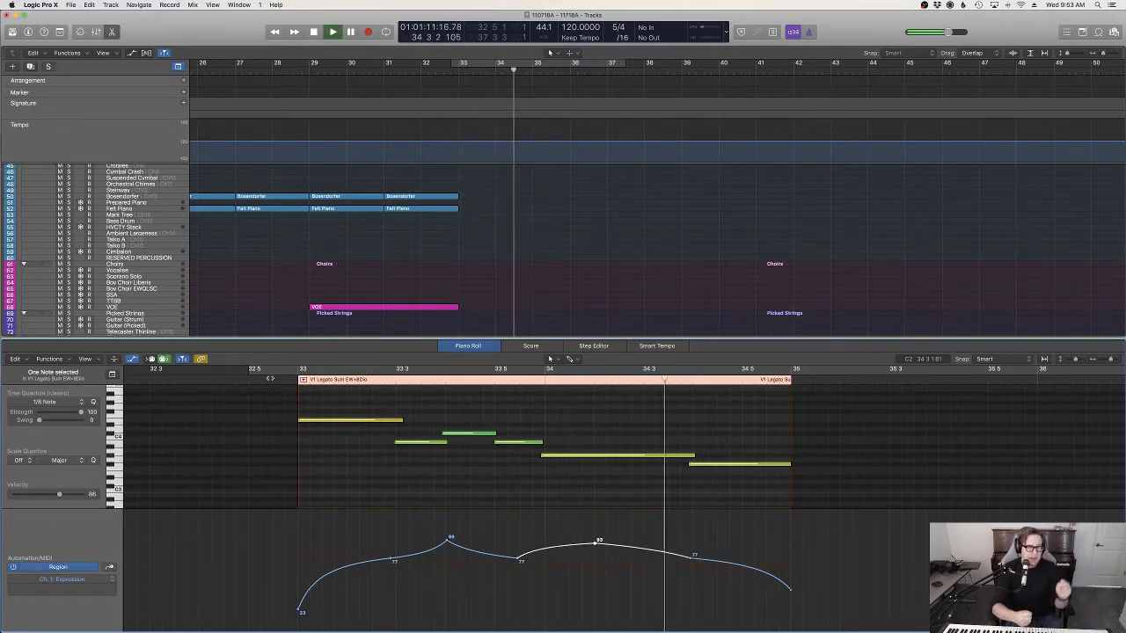
key("space")
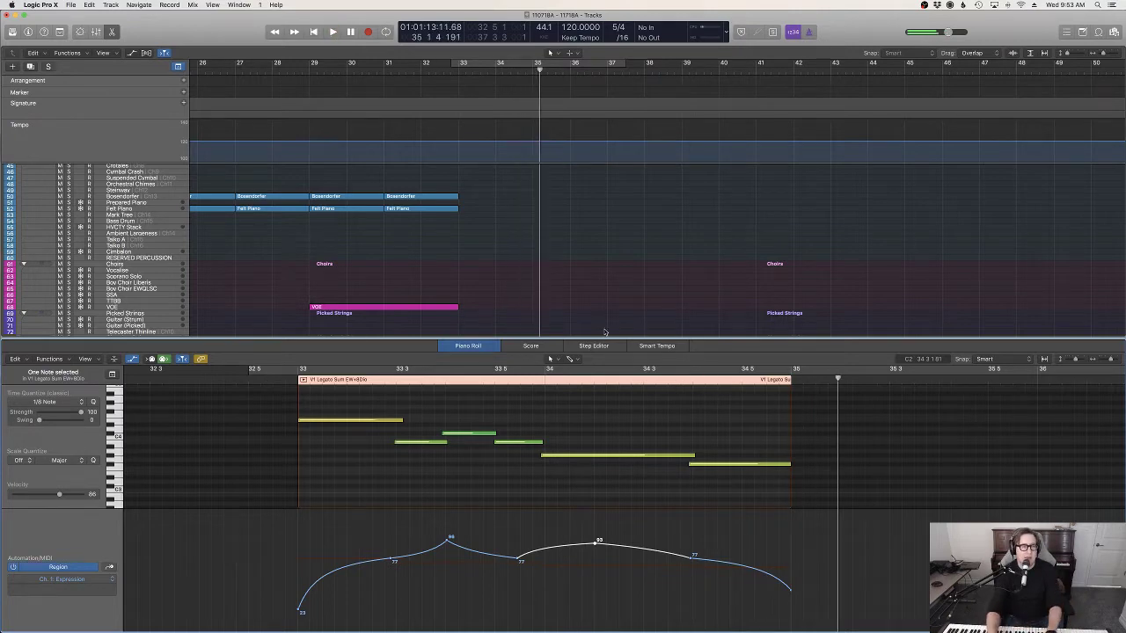
Step: Rehearse and record the violin line's continuation on V1 Legato Sum from bar 35 to bar 37, and join it to the first phrase
key("e")
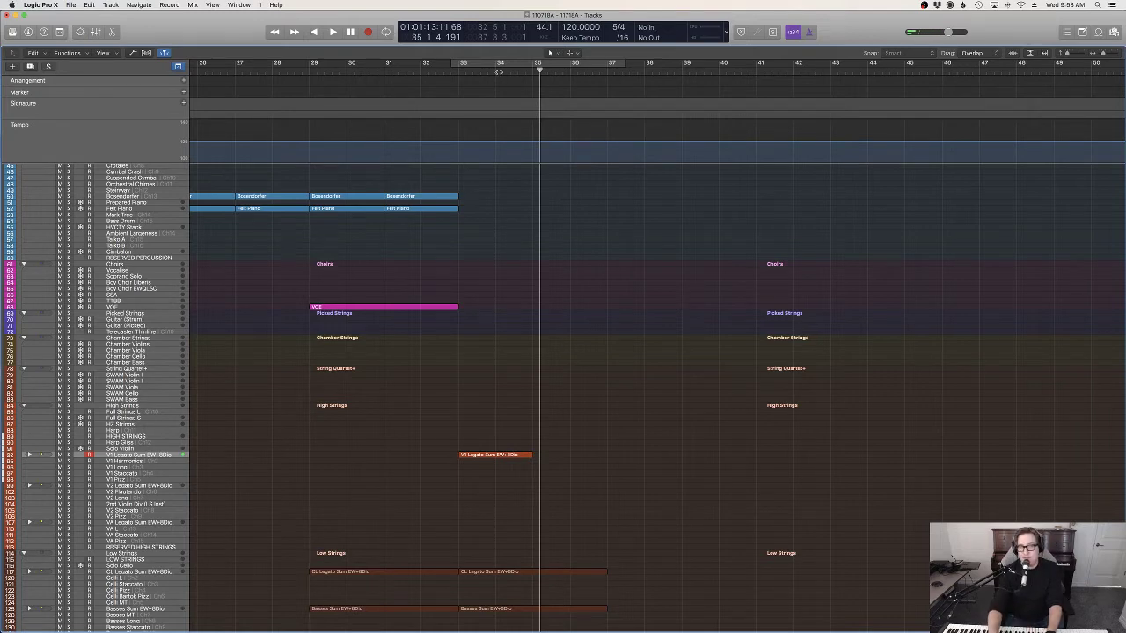
key("space")
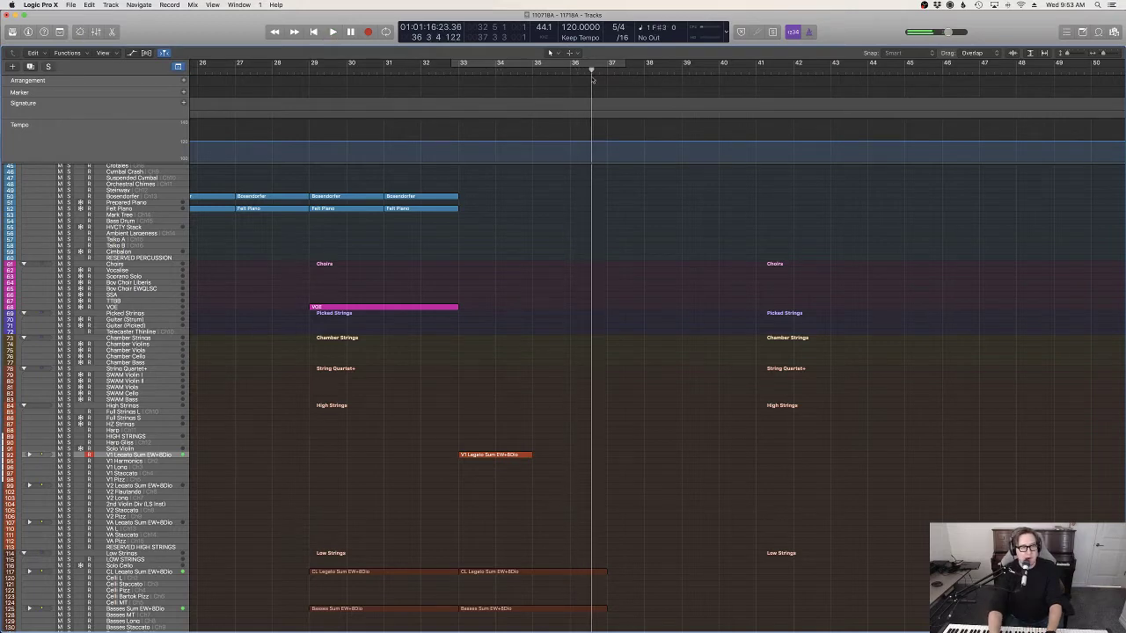
left_click(549, 71)
key("r")
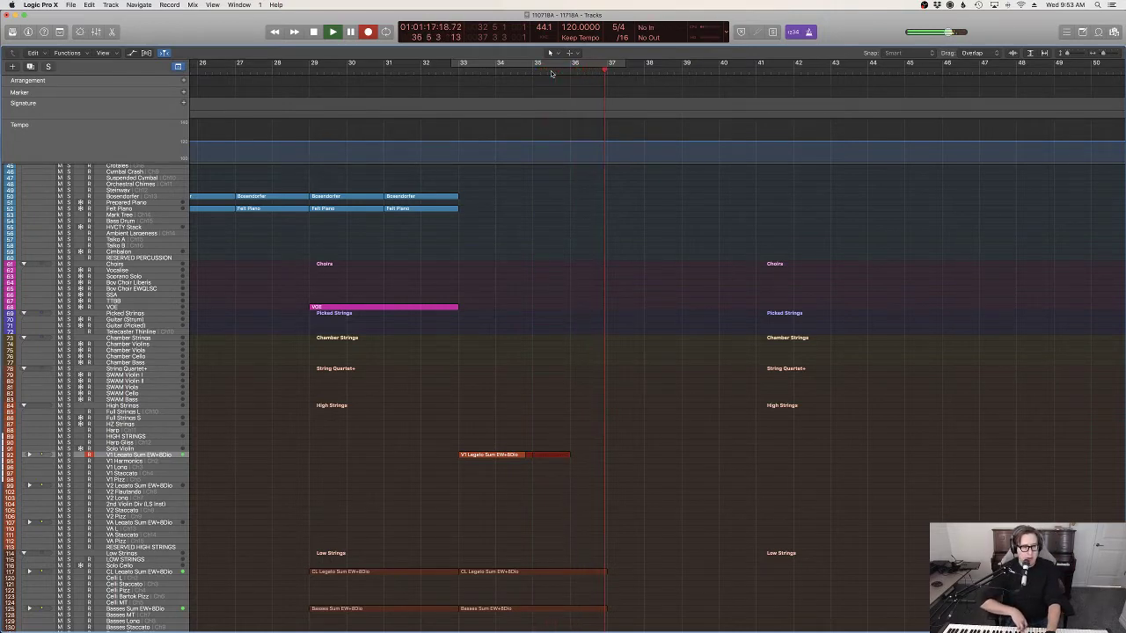
key("space")
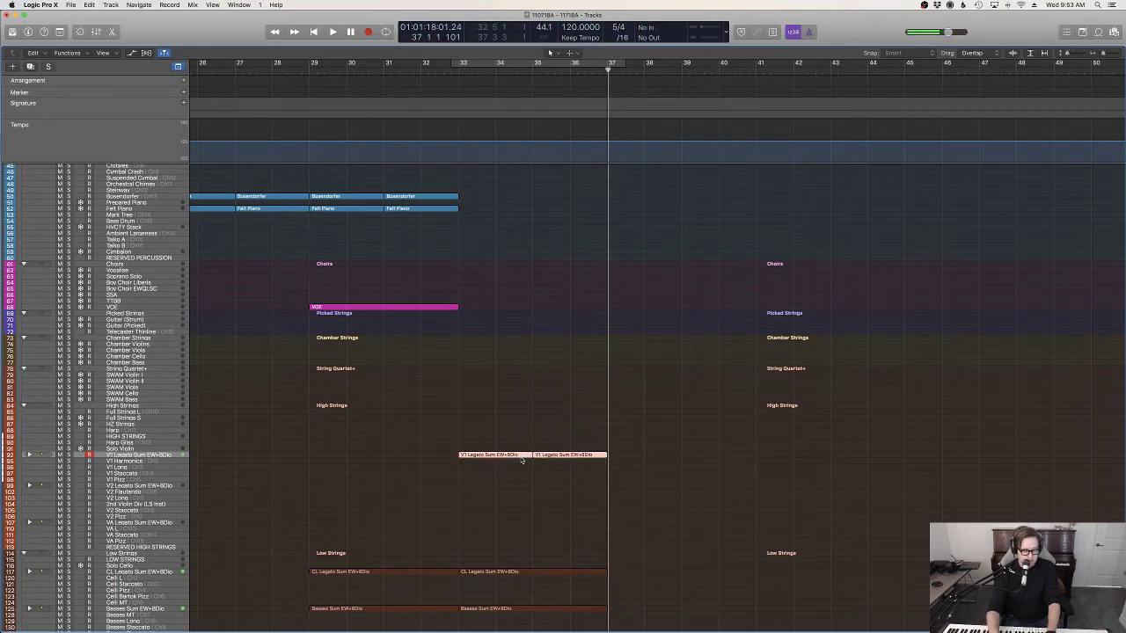
Step: In the joined V1 Legato region, raise the bar 35 note's velocity to match the preceding note and shorten that preceding note slightly
double_click(522, 456)
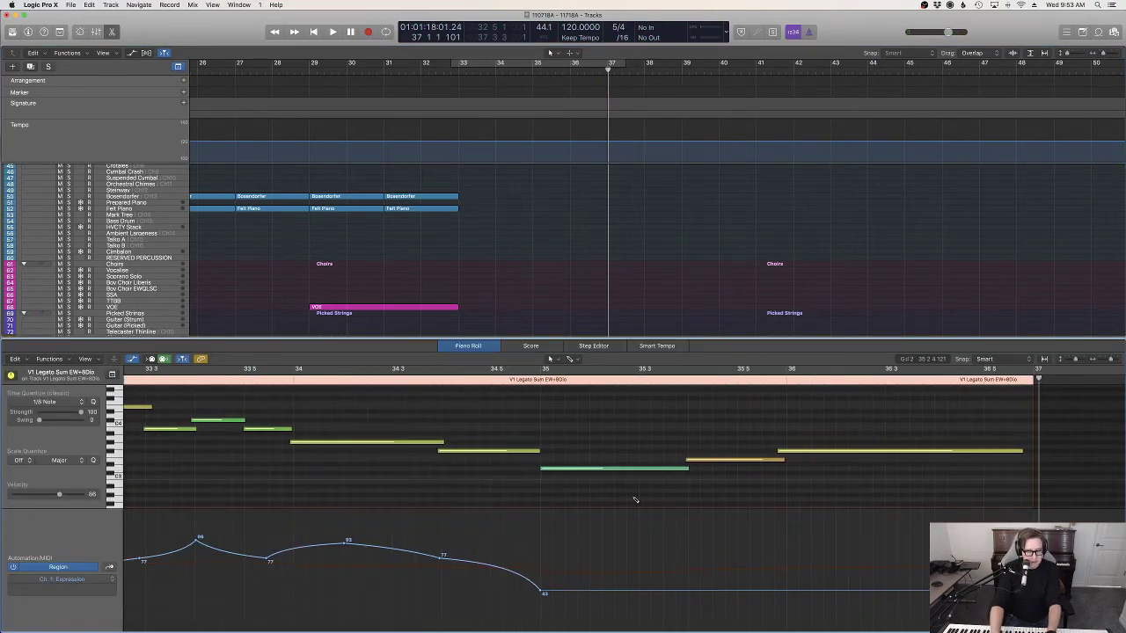
key("ctrl+super+v")
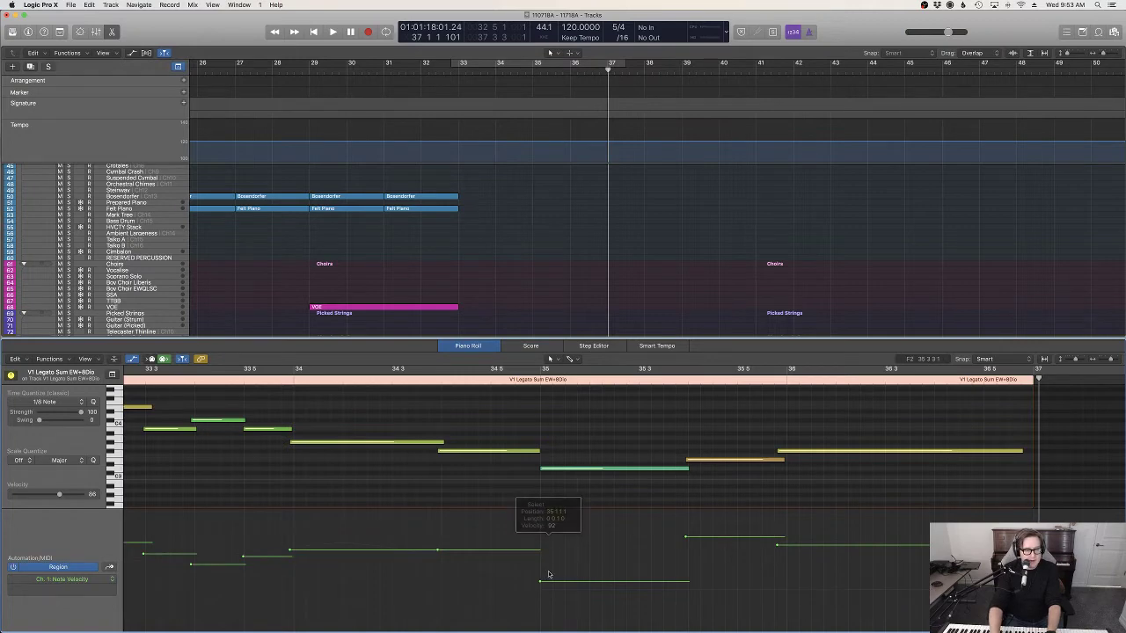
left_click_drag(544, 581, 540, 551)
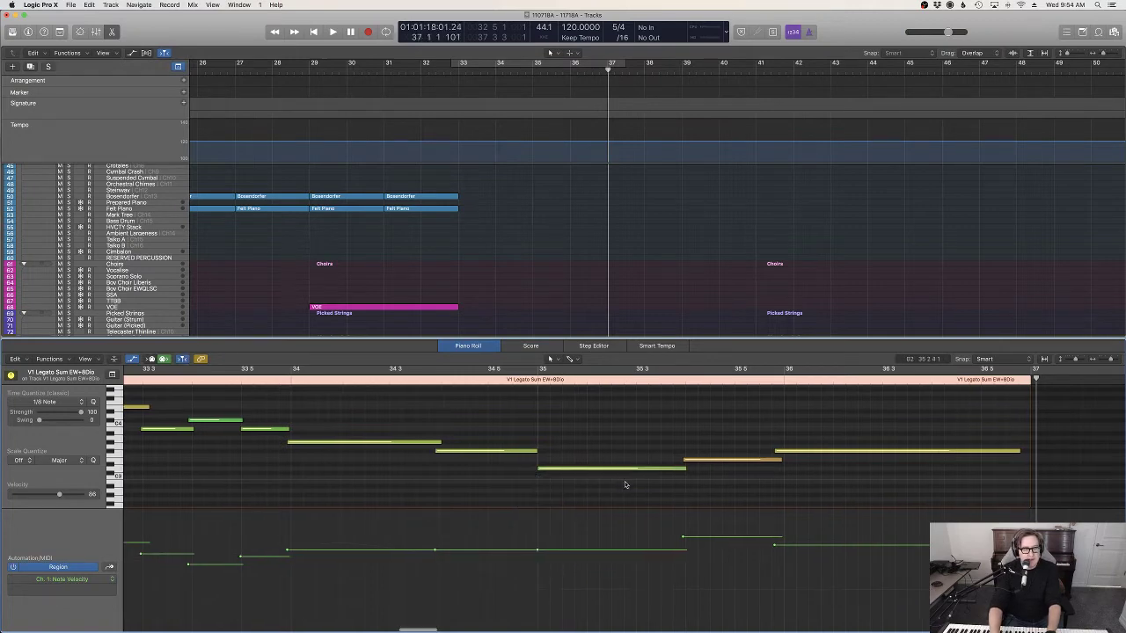
left_click_drag(537, 452, 532, 452)
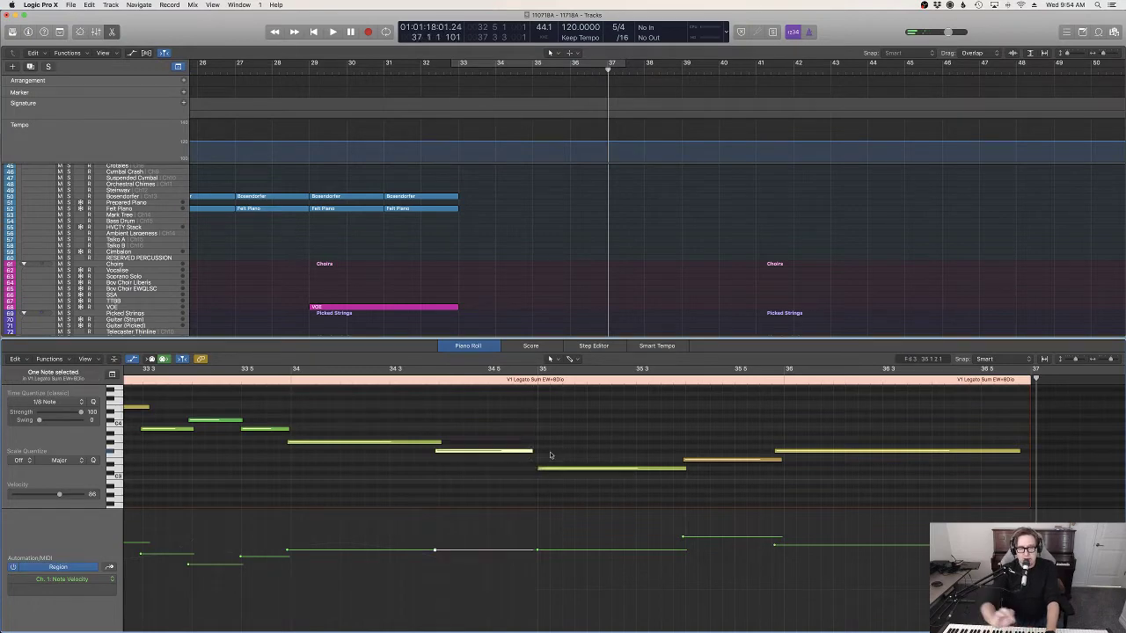
Step: Play back the full V1 Legato line over the low strings from just before bar 33 to bar 37
scroll(688, 525, "left", 3)
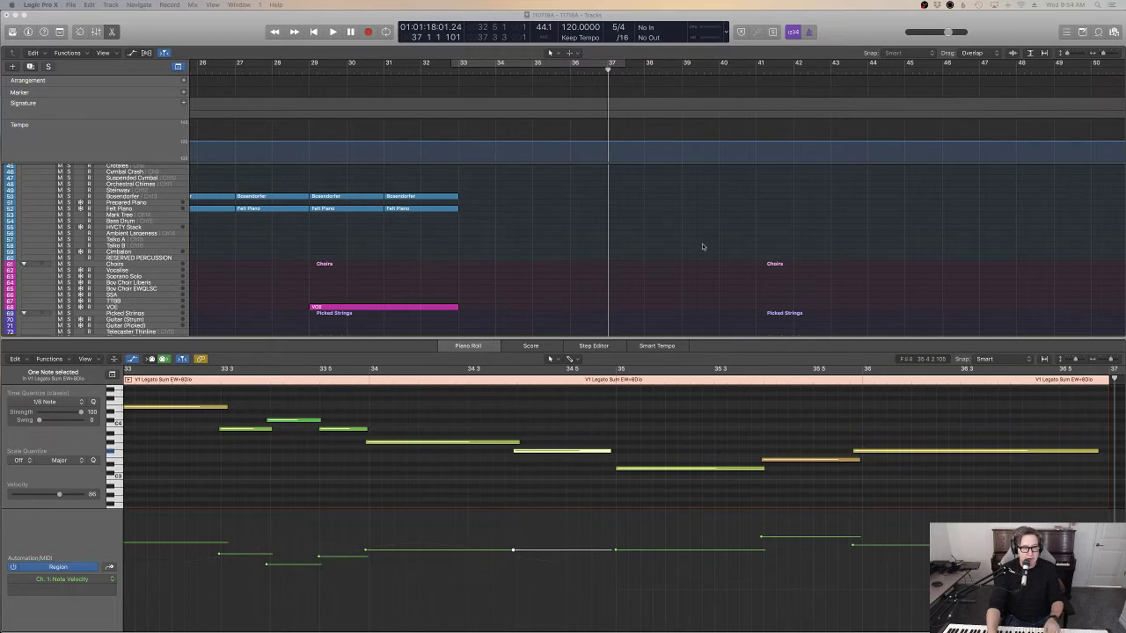
scroll(701, 246, "down", 10)
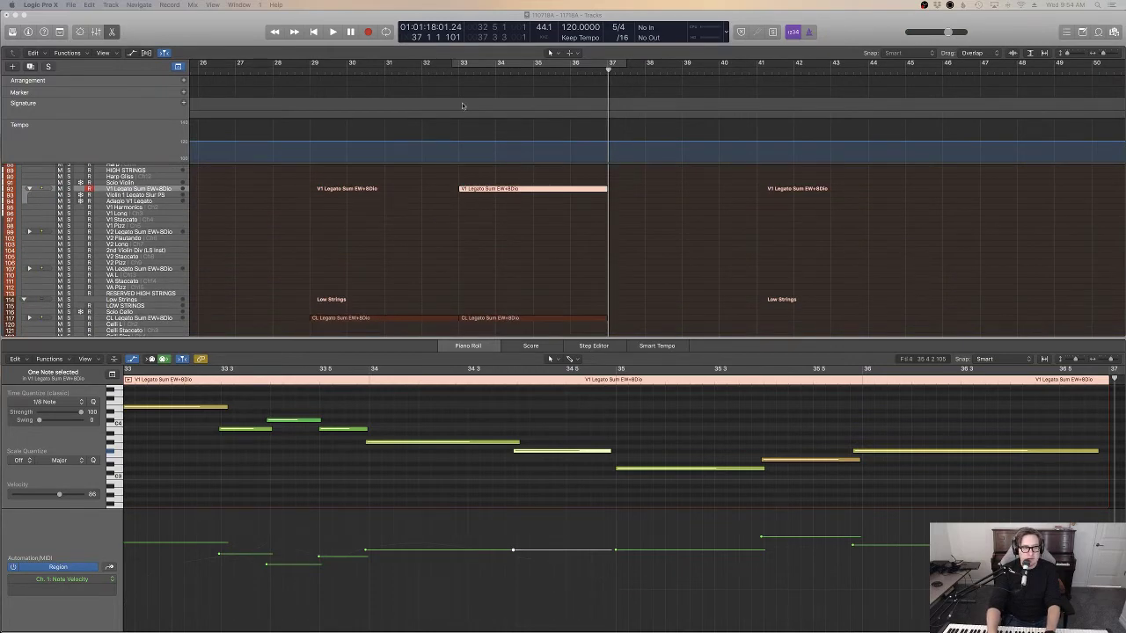
double_click(449, 70)
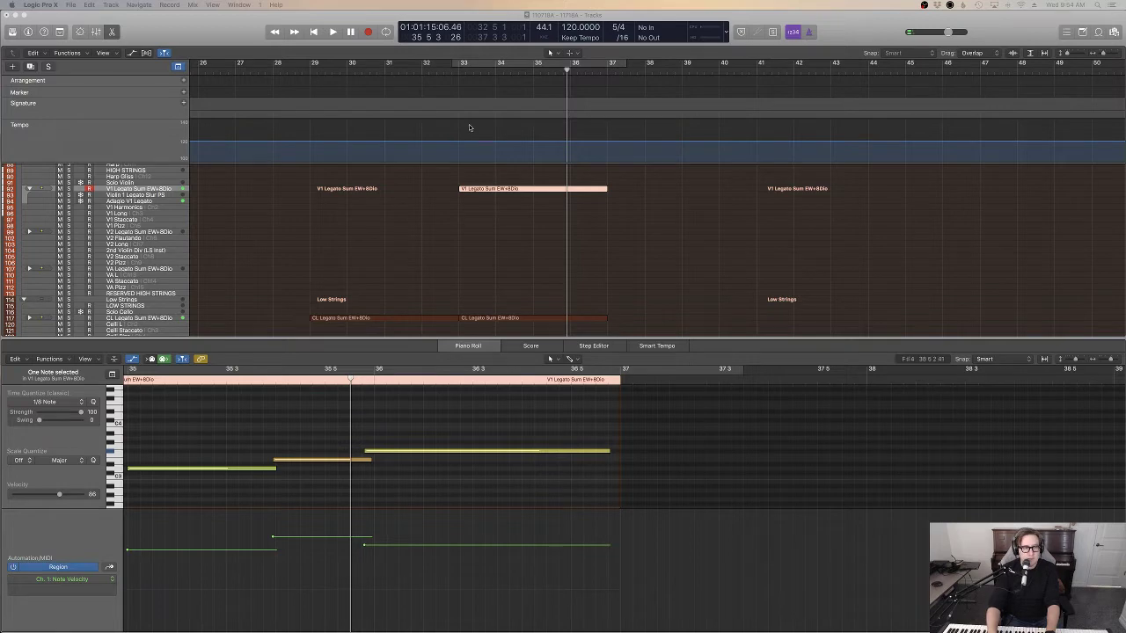
left_click(445, 69)
key("space")
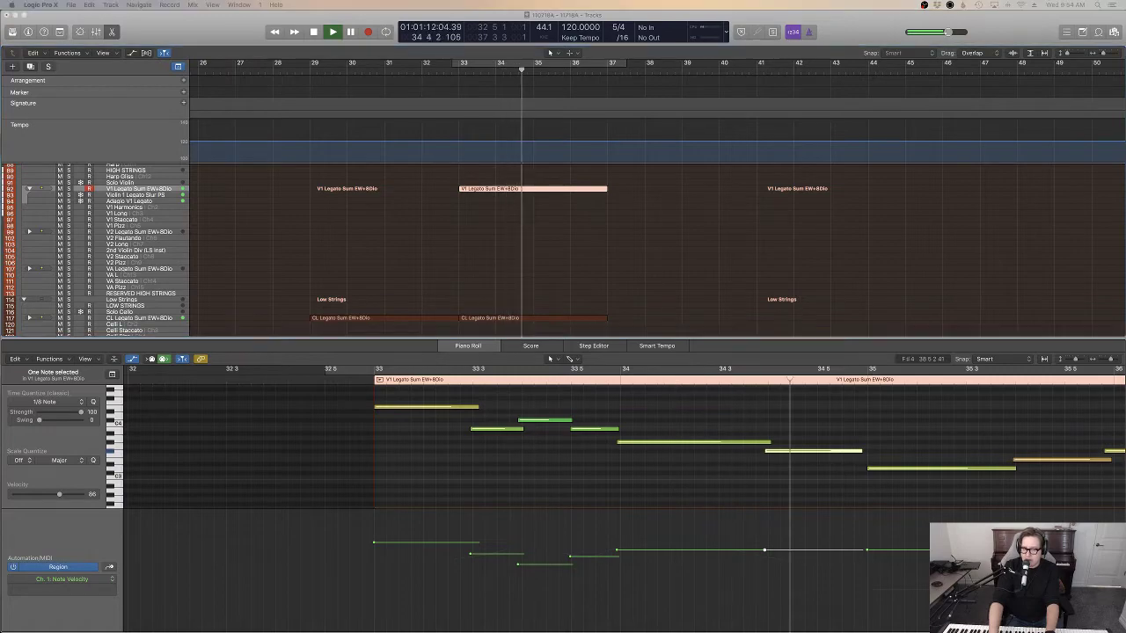
key("e")
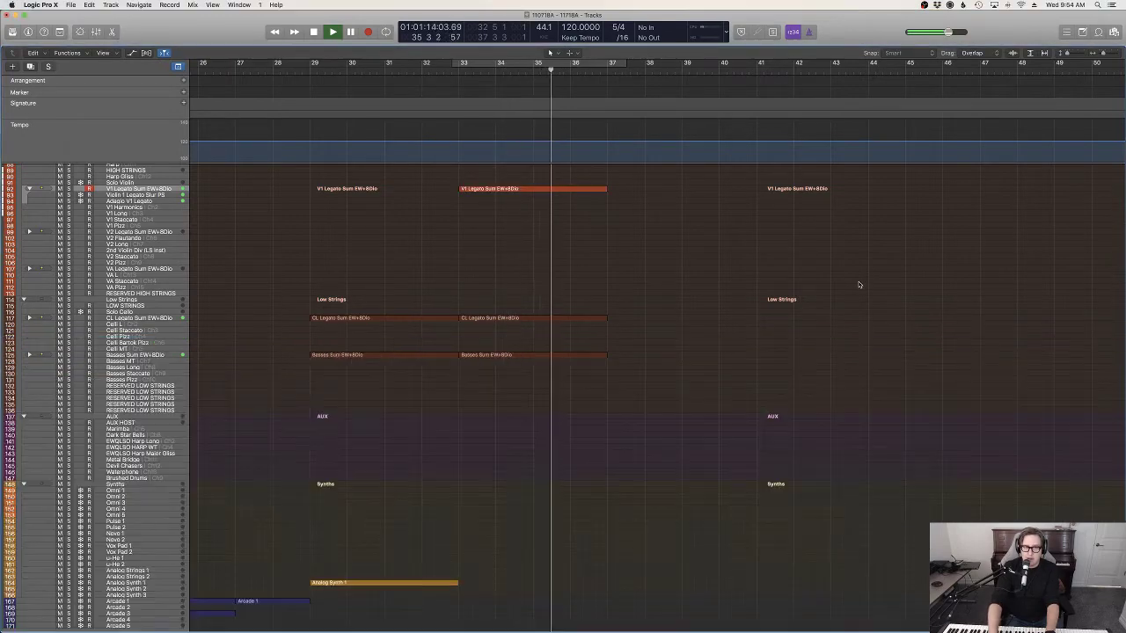
scroll(850, 284, "up", 8)
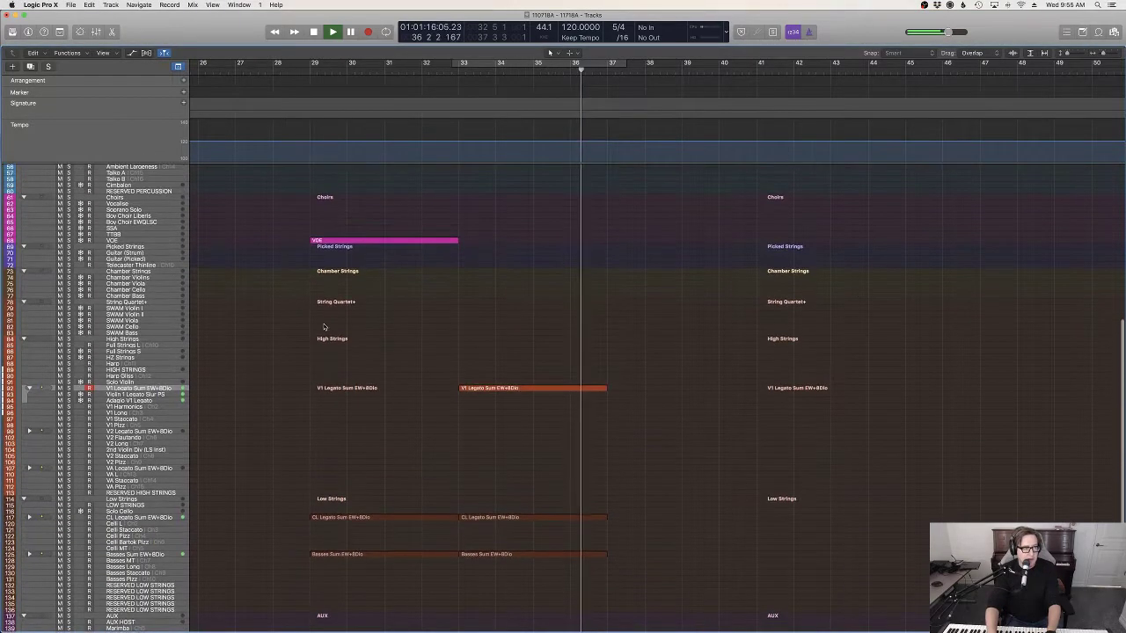
key("space")
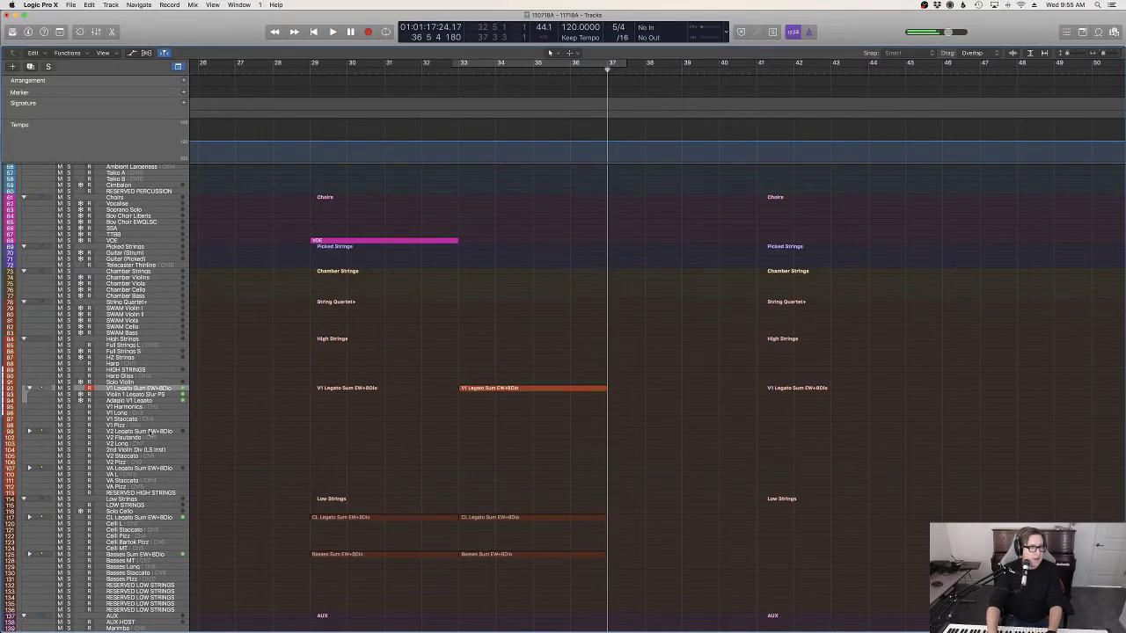
Step: Record a second-violin line on the V2 Legato Sum track in two passes, from bar 33 to 35 and from bar 35 to 37
left_click(151, 432)
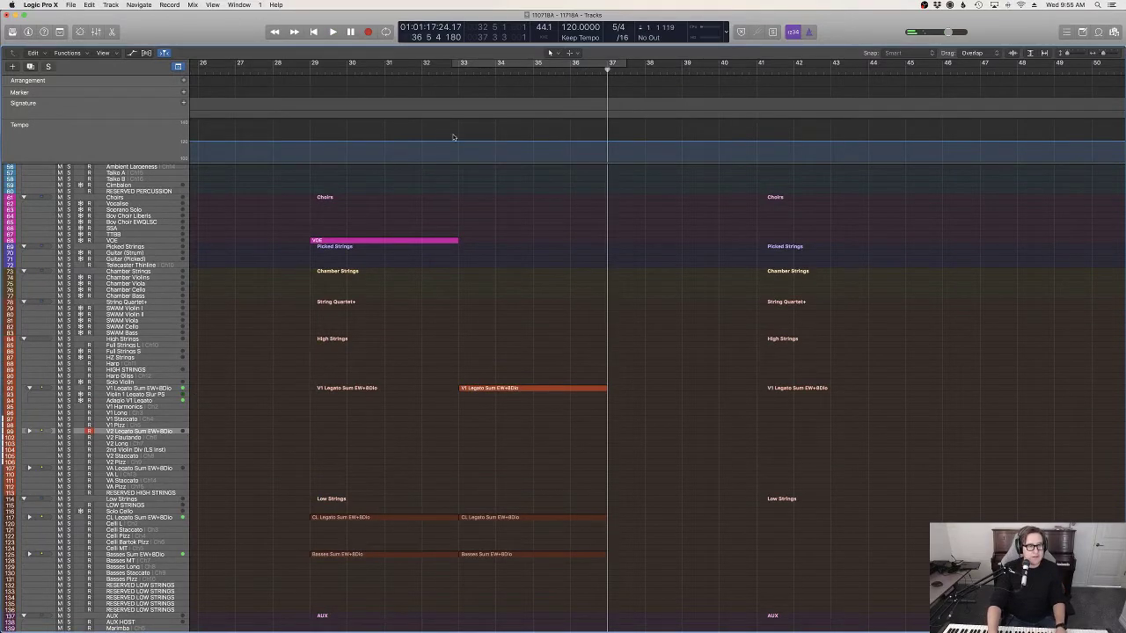
left_click(444, 70)
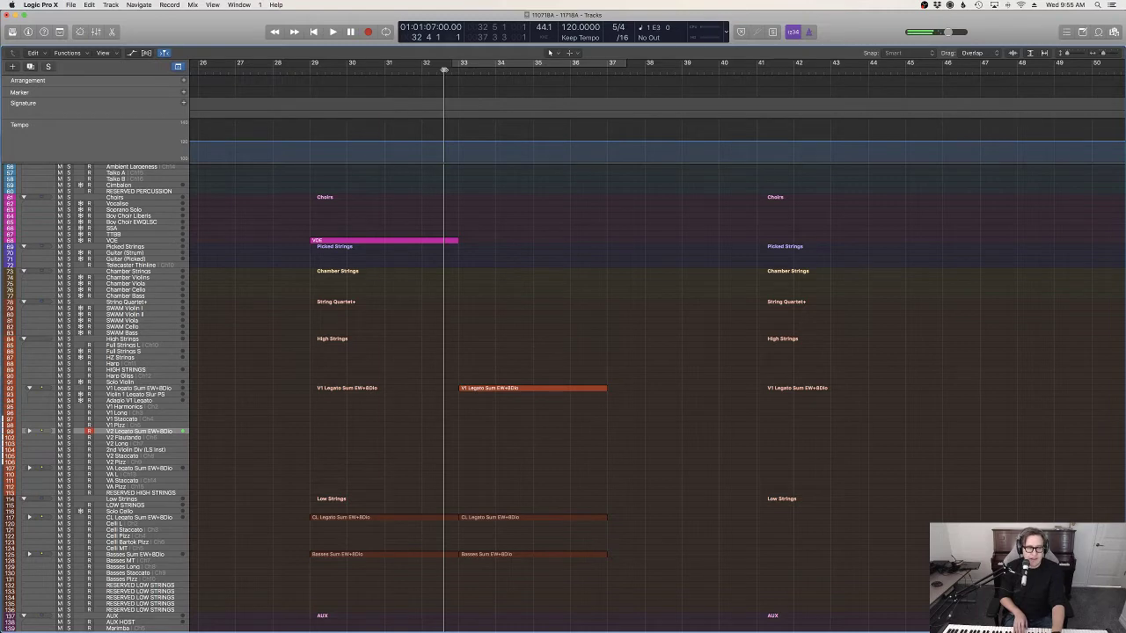
key("space")
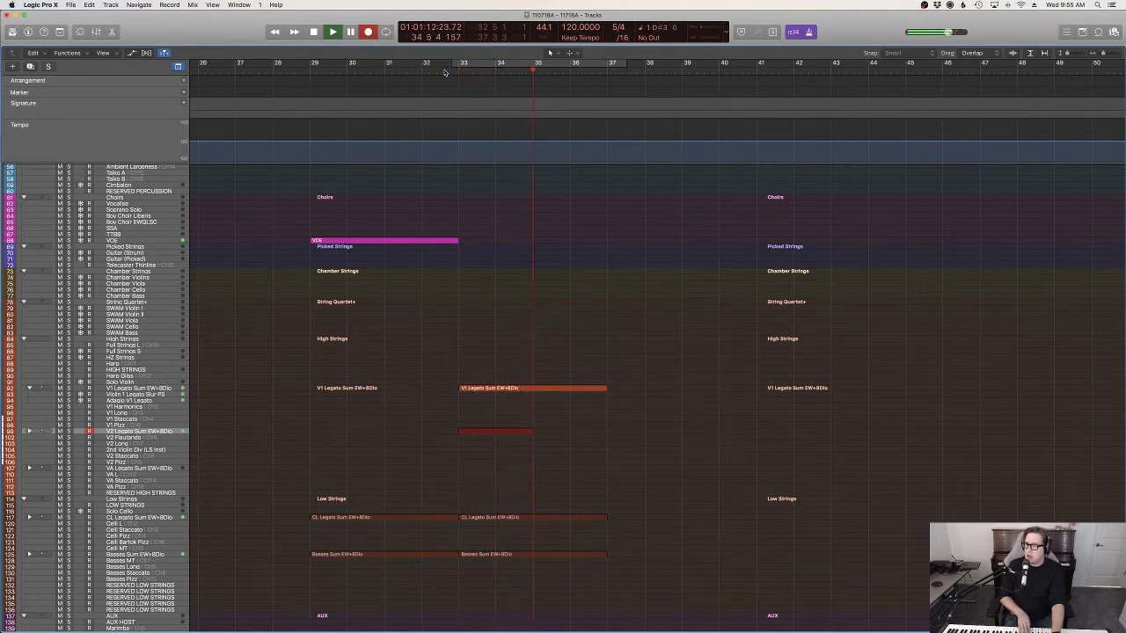
key("space")
key("r")
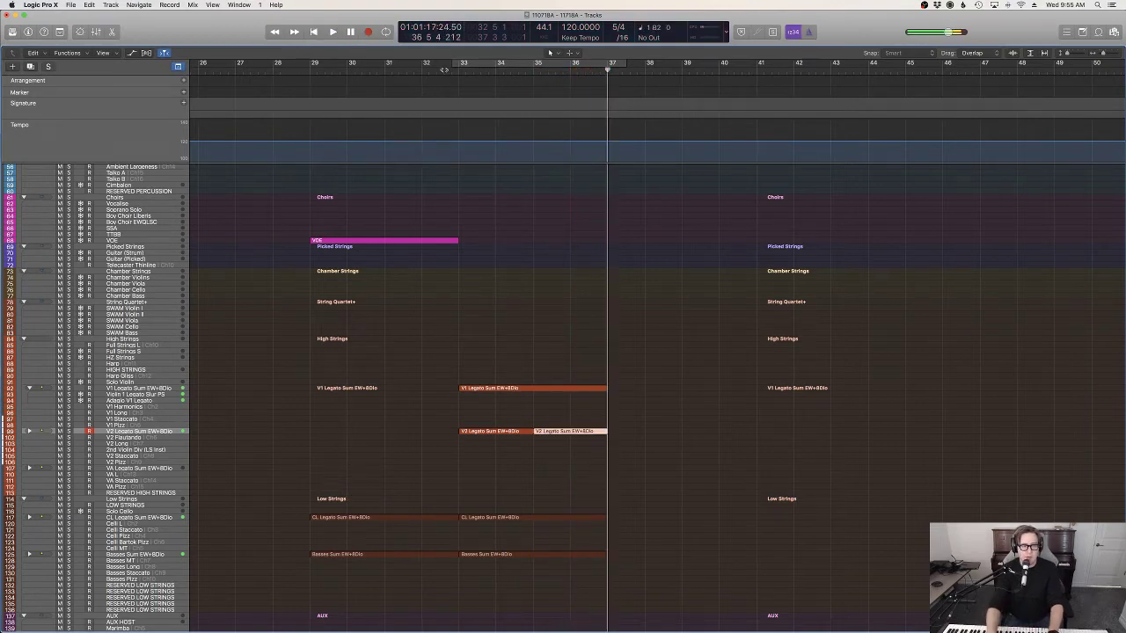
key("space")
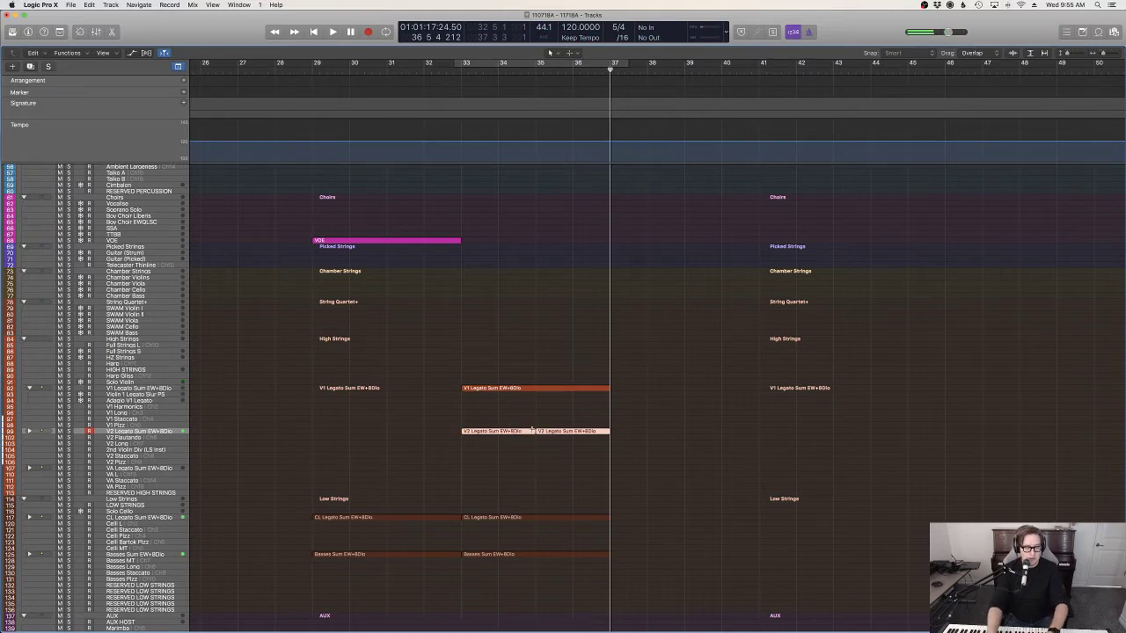
Step: In the V1 Legato region, extend the expression curve with points of 61 near bar 36 and 42 at the end, and curve the connecting segments
double_click(537, 390)
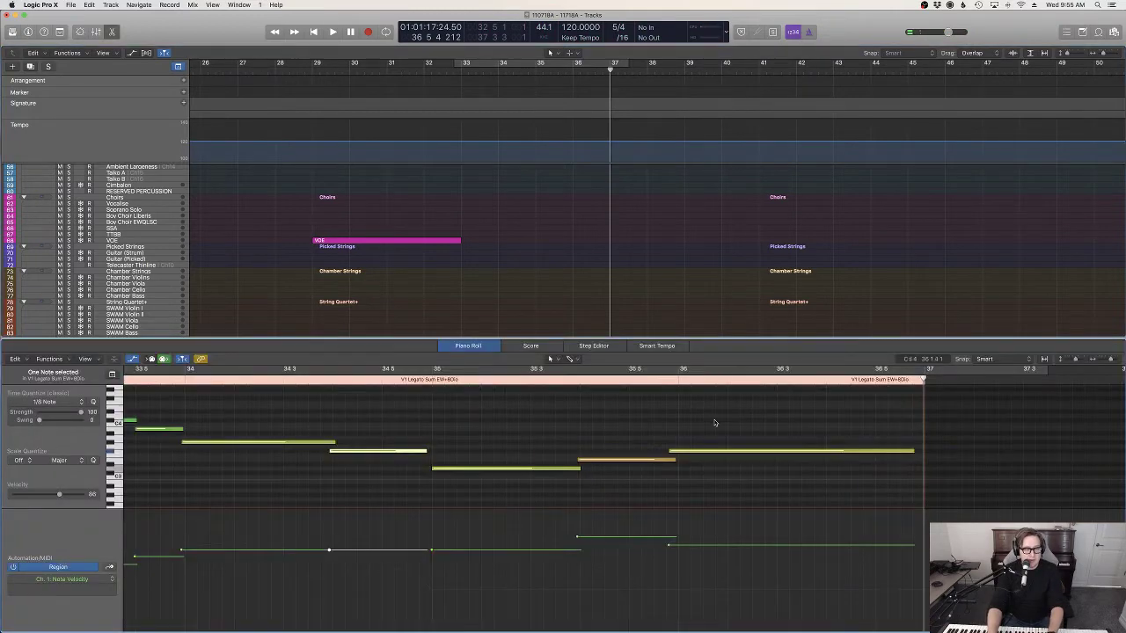
left_click(666, 421)
key("e")
scroll(714, 574, "left", 8)
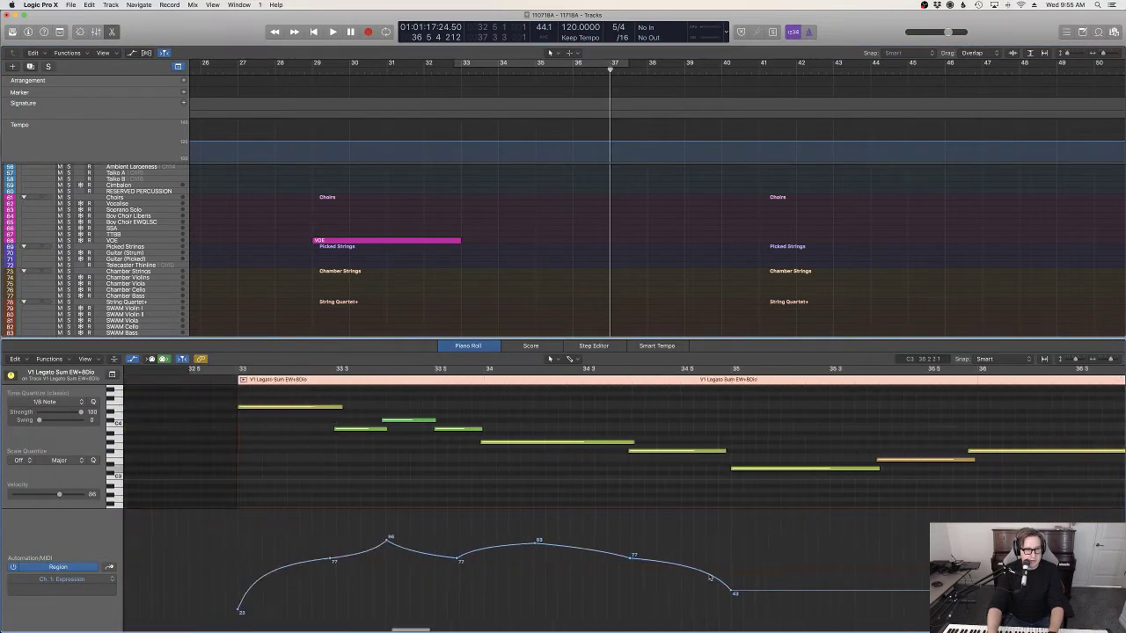
scroll(714, 574, "right", 4)
key("space")
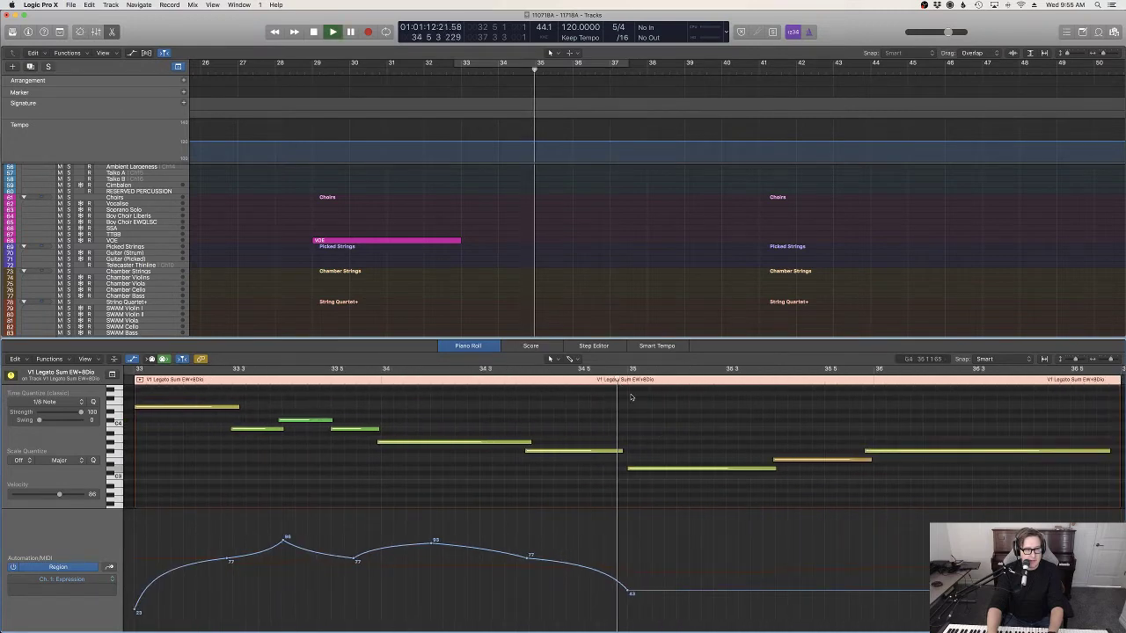
left_click_drag(861, 595, 874, 571)
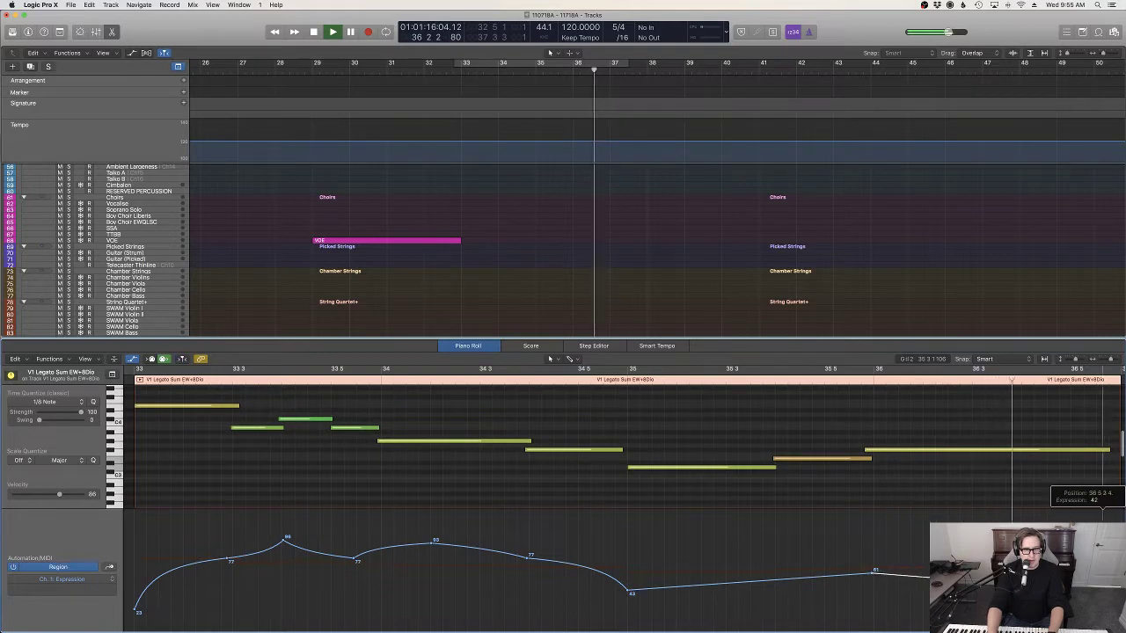
scroll(648, 528, "left", 10)
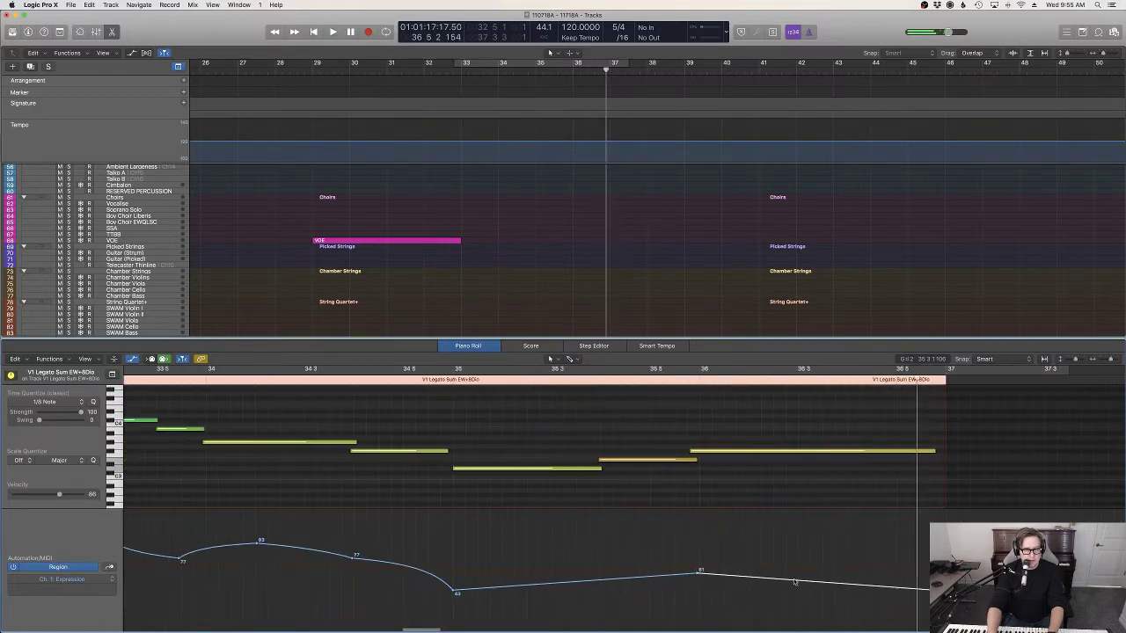
left_click_drag(648, 574, 644, 582)
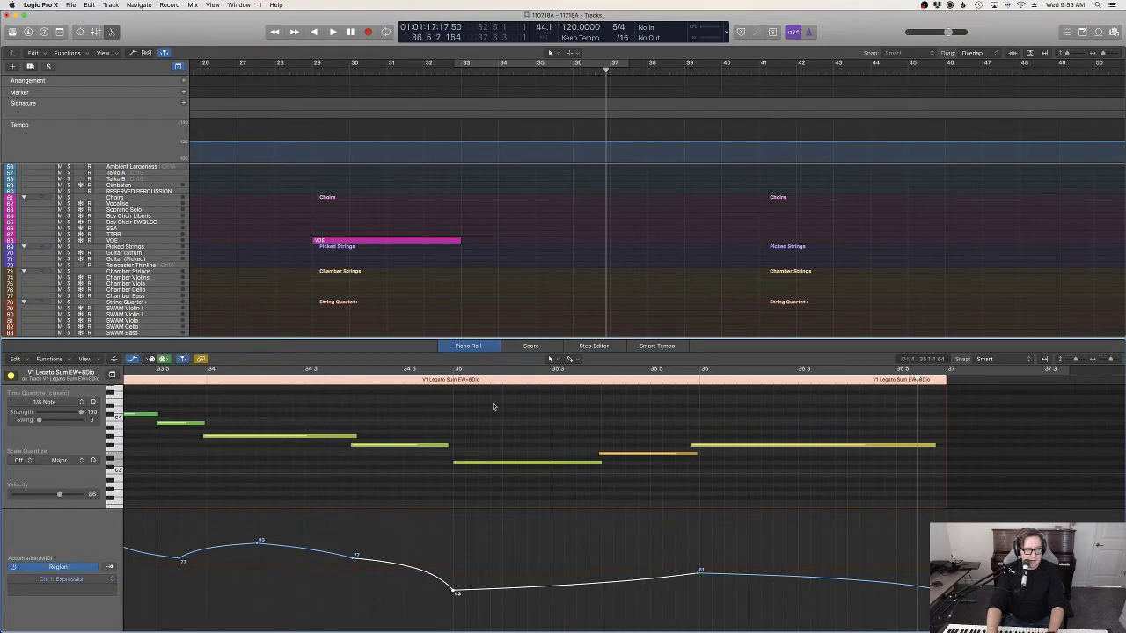
Step: Play back the reshaped V1 Legato phrase from just before bar 35 to bar 37, and close the piano roll
double_click(448, 382)
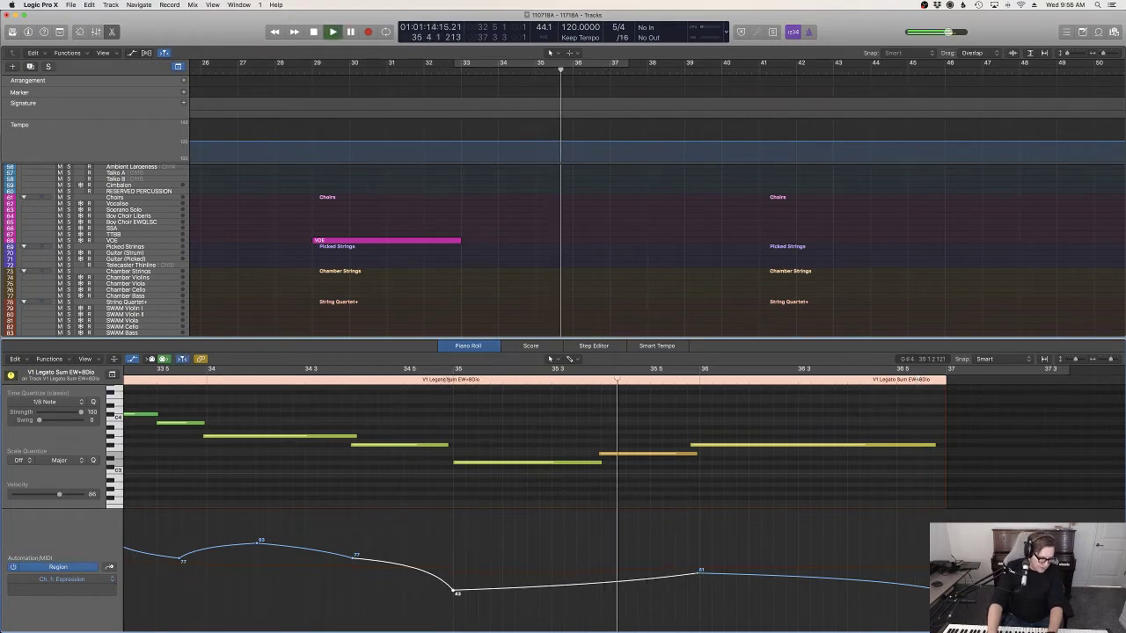
scroll(880, 543, "up", 1)
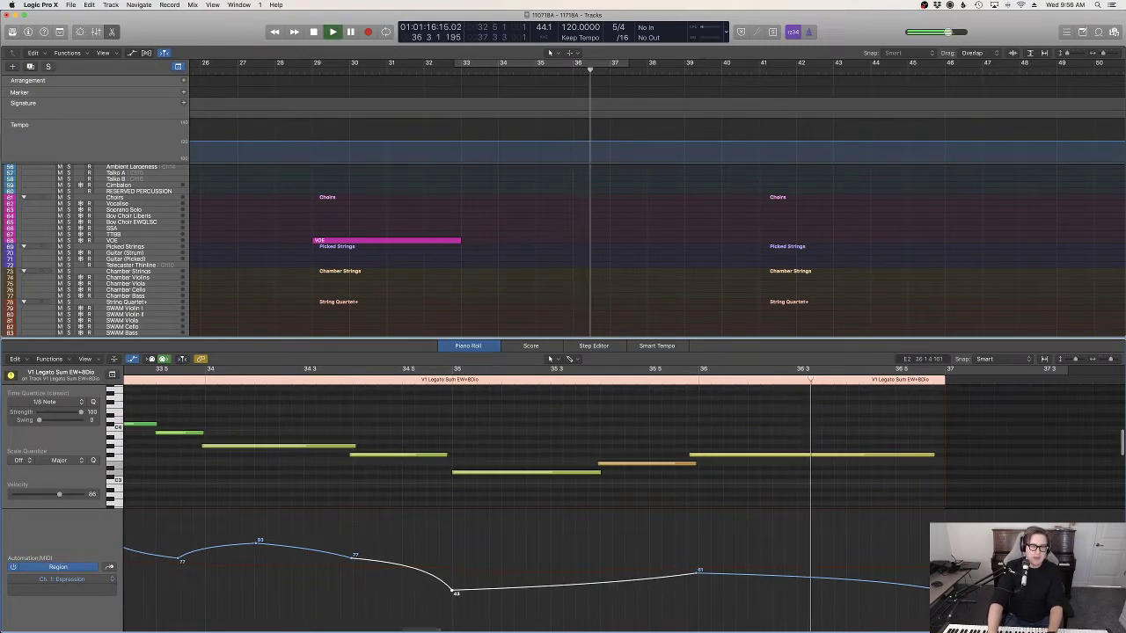
key("space")
key("e")
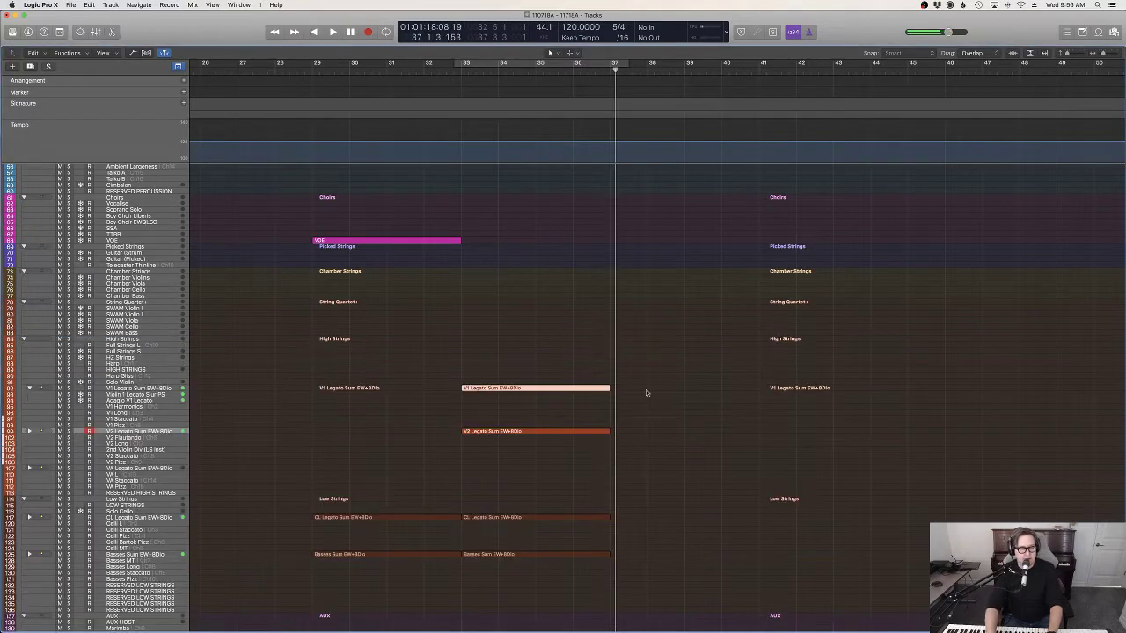
Step: Show the V1 Legato region's event list, select all its Expression (controller 11) events, and copy them
left_click(555, 432)
left_click(552, 389)
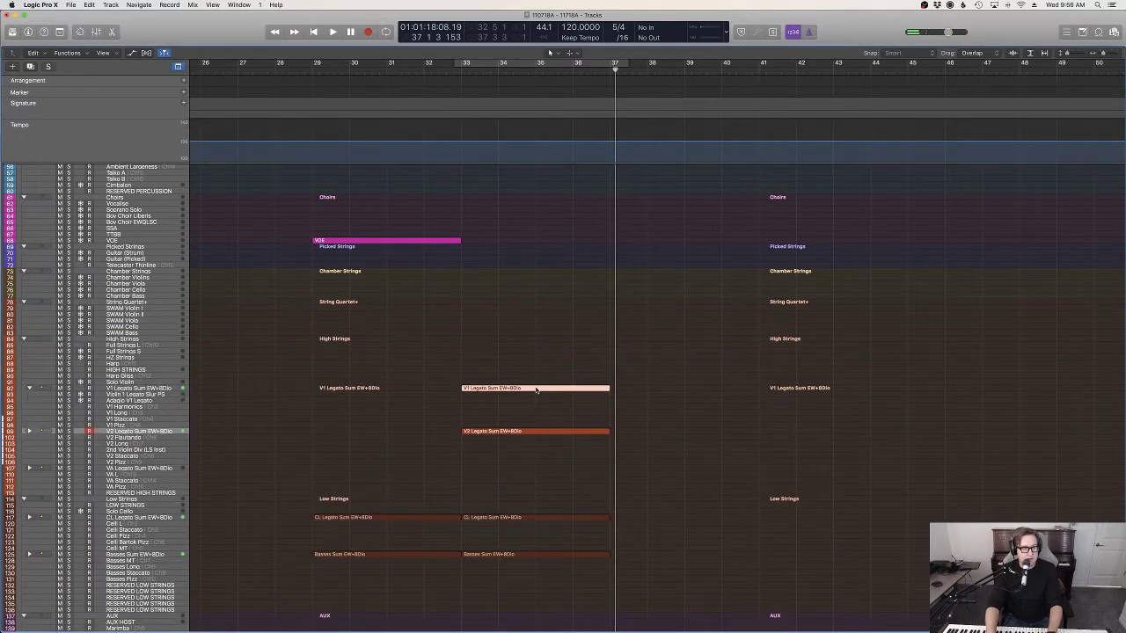
key("e")
key("d")
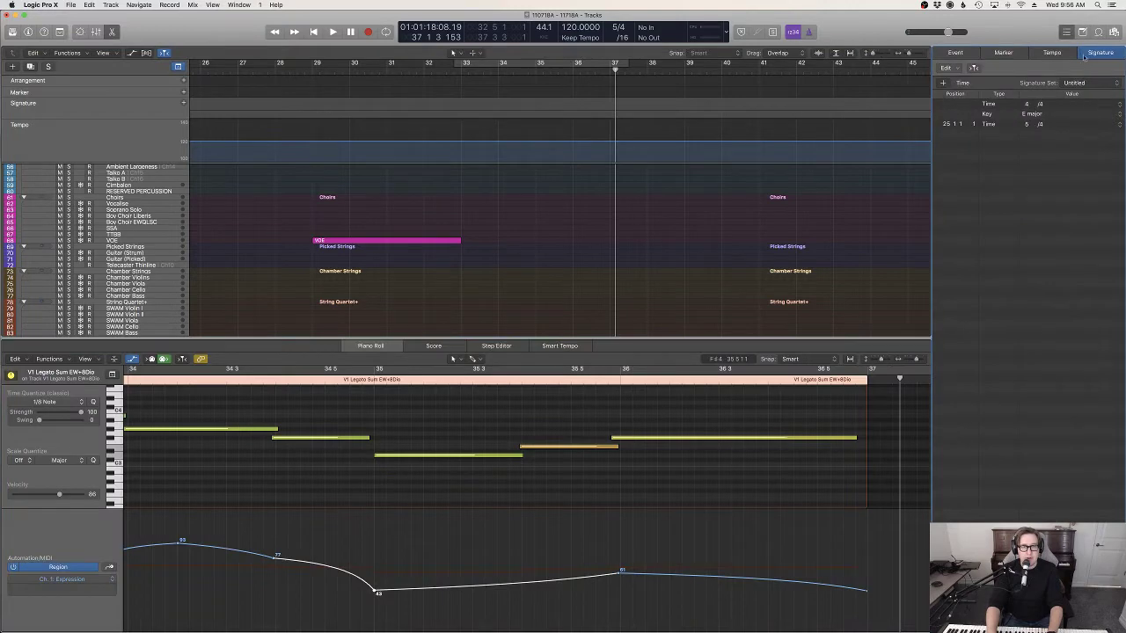
scroll(757, 223, "down", 6)
left_click(570, 280)
left_click(567, 290)
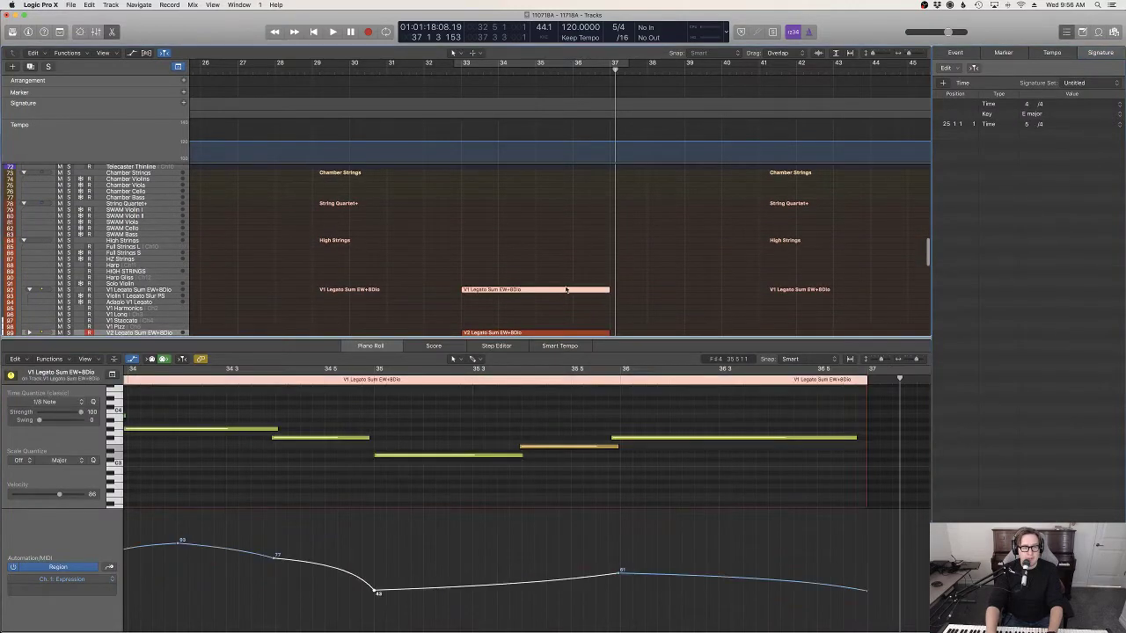
left_click(955, 52)
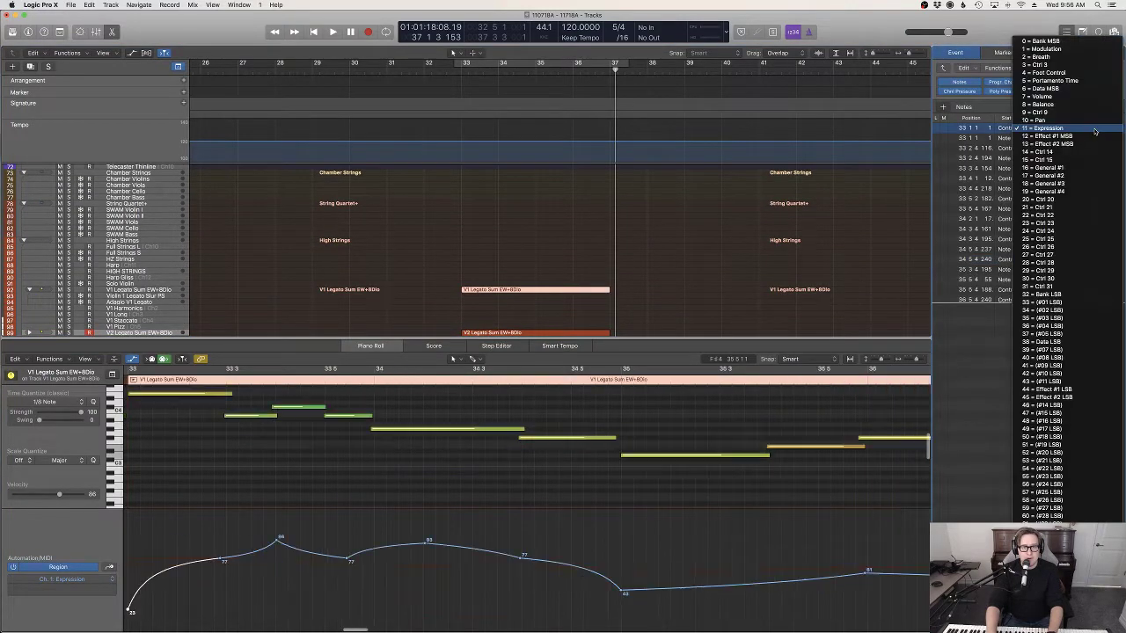
left_click(1062, 129)
left_click(1065, 130)
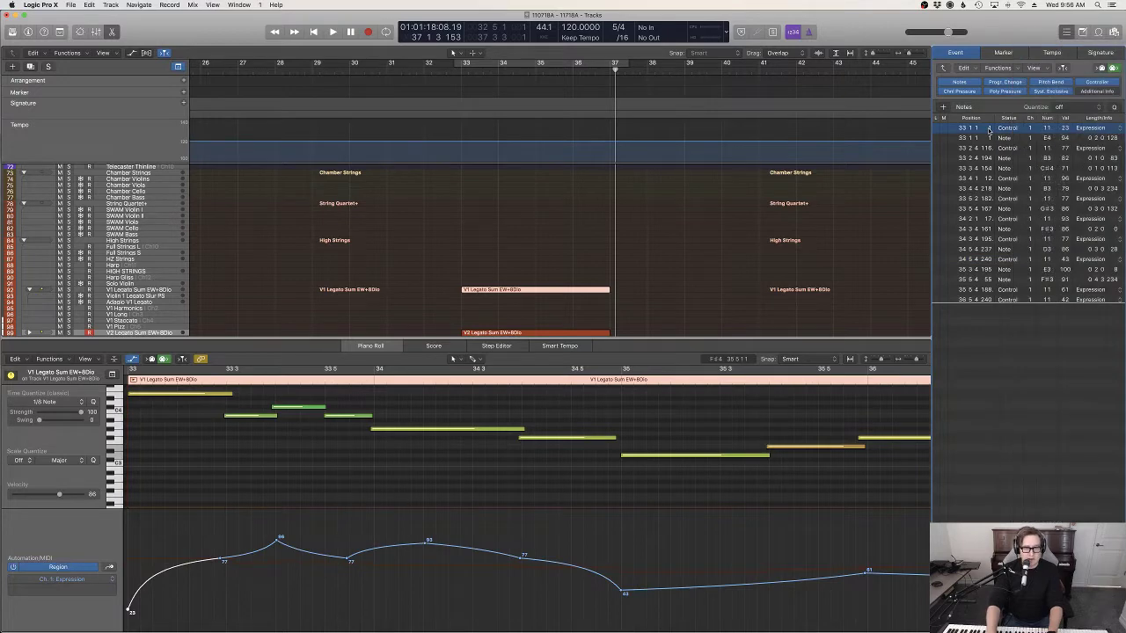
key("shift+s")
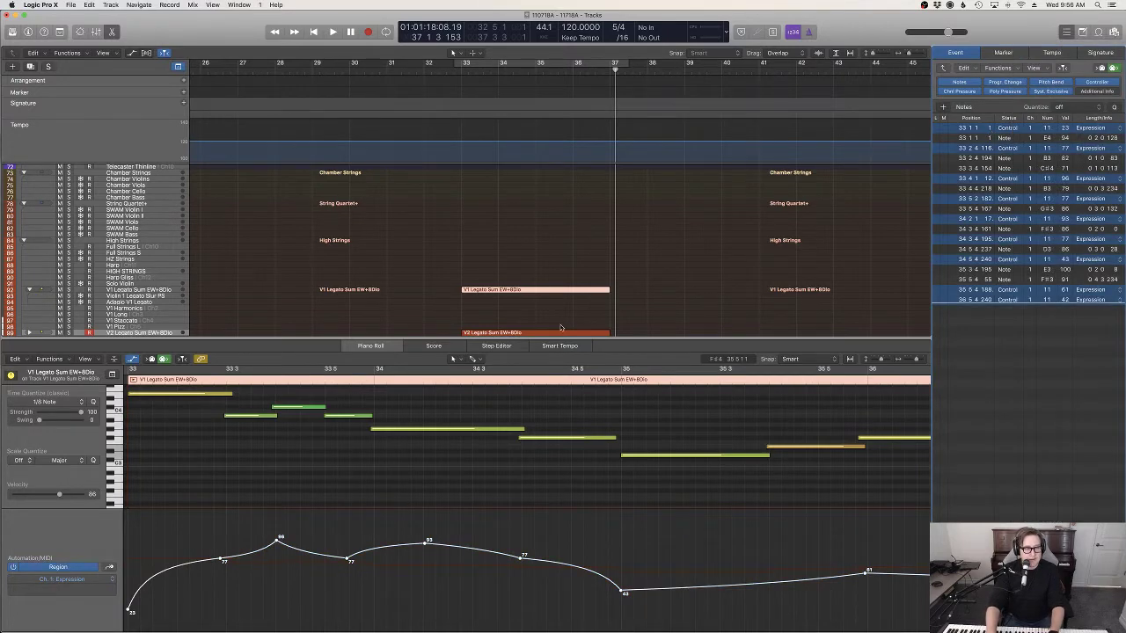
Step: Paste the copied expression events into the V2 Legato region from bar 33, and close the event list
left_click(559, 331)
left_click(557, 333)
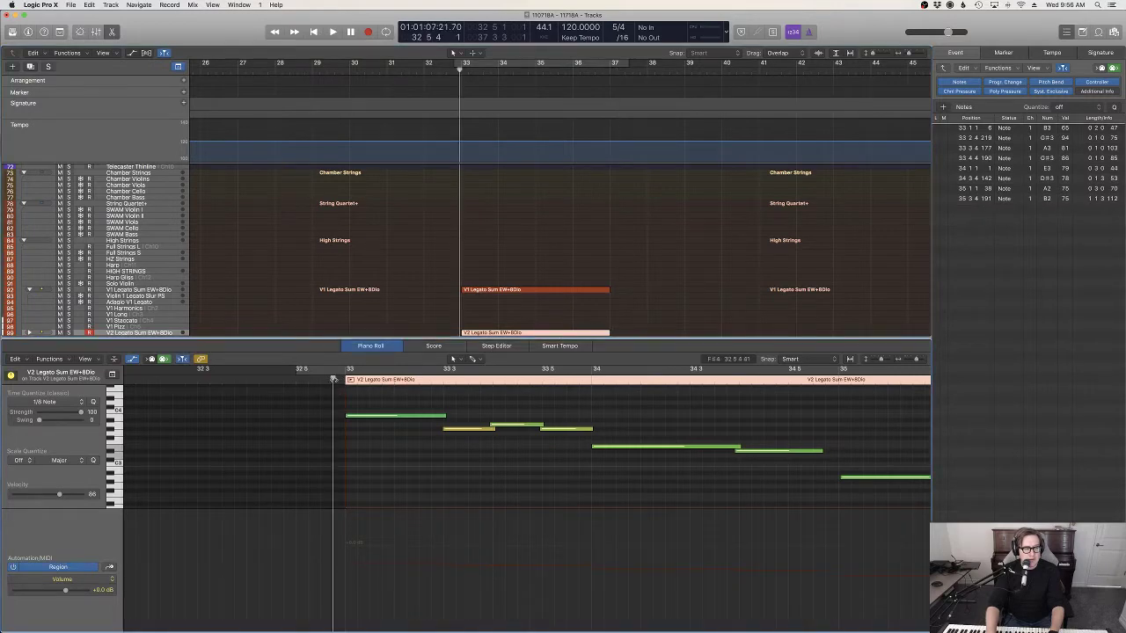
left_click_drag(334, 379, 346, 380)
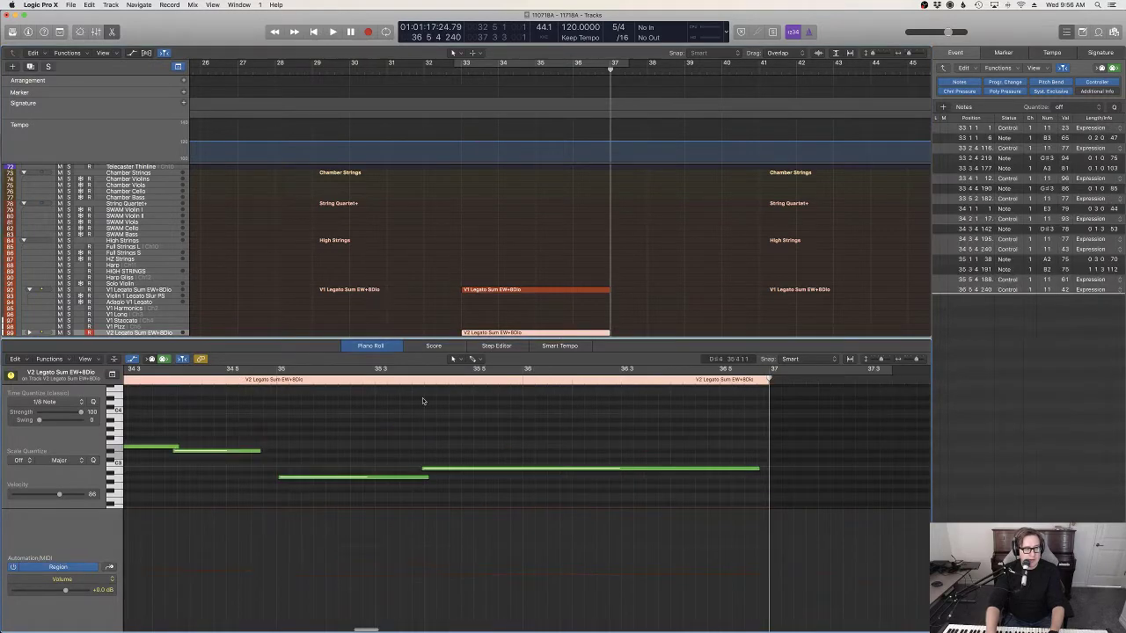
scroll(422, 398, "left", 5)
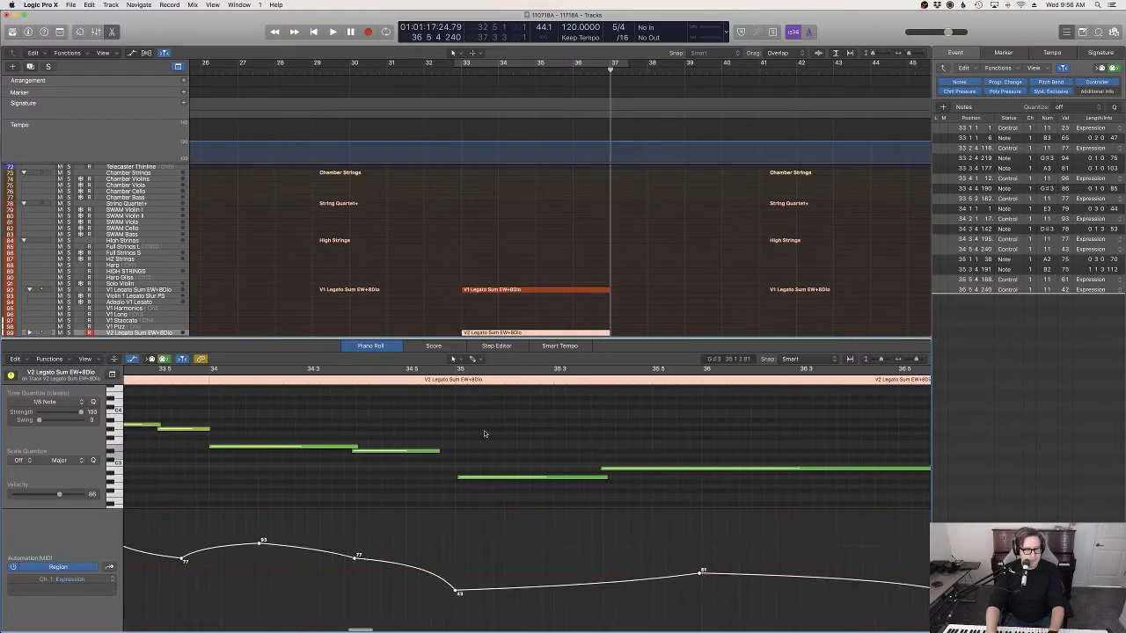
scroll(484, 430, "left", 6)
key("d")
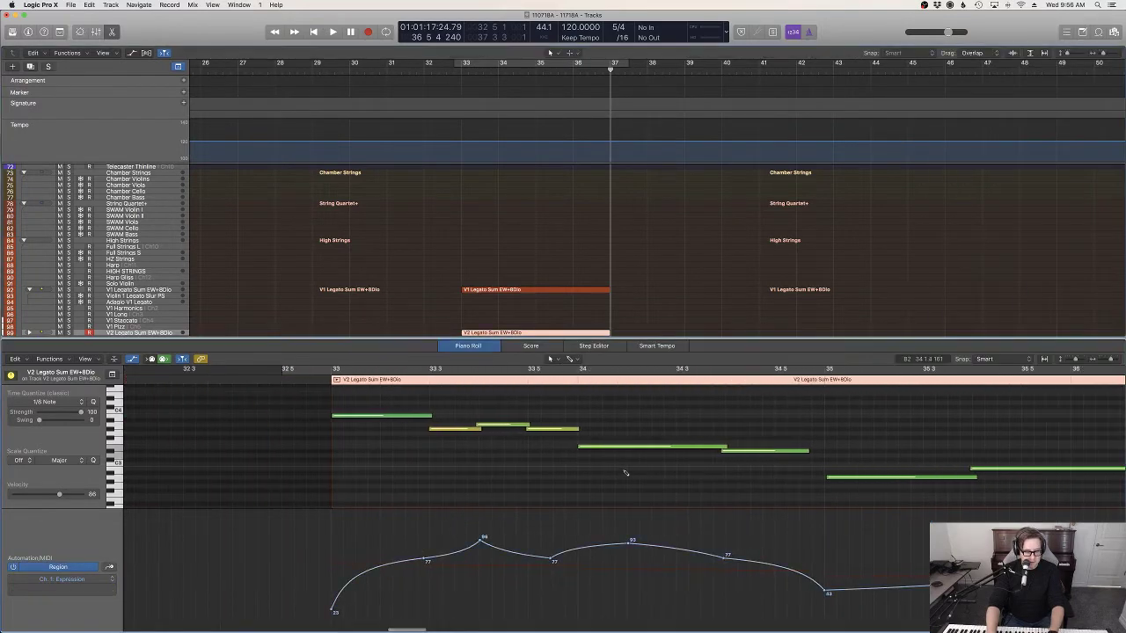
Step: Raise all V2 Legato note velocities together by about 13, and raise the first note further to match the note at bar 34
key("ctrl+super+v")
key("super+a")
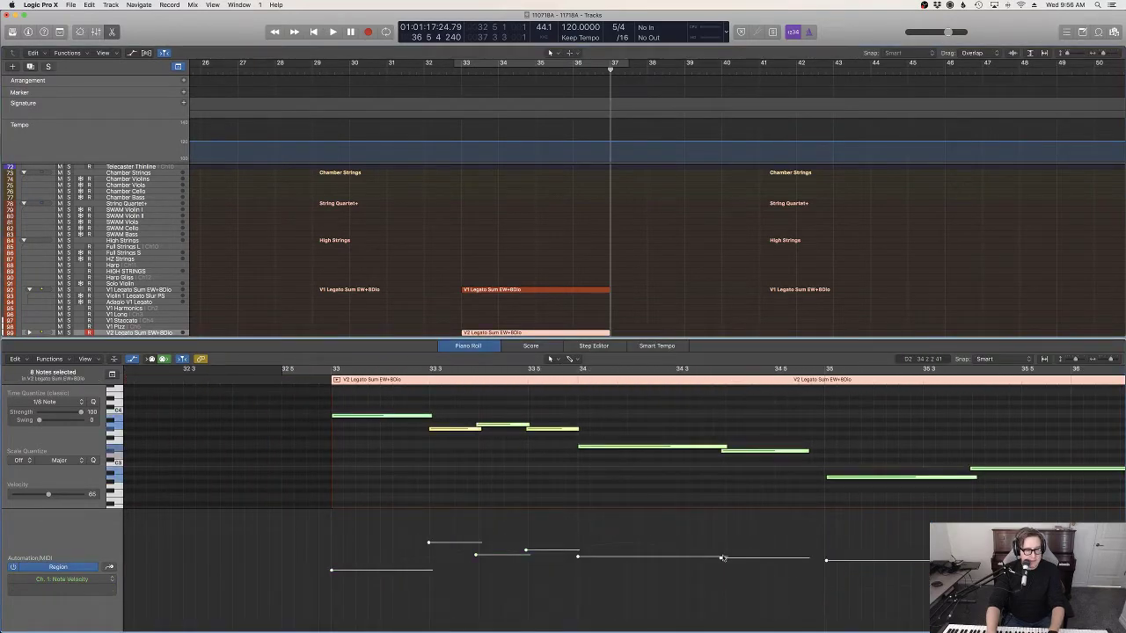
left_click_drag(722, 558, 722, 543)
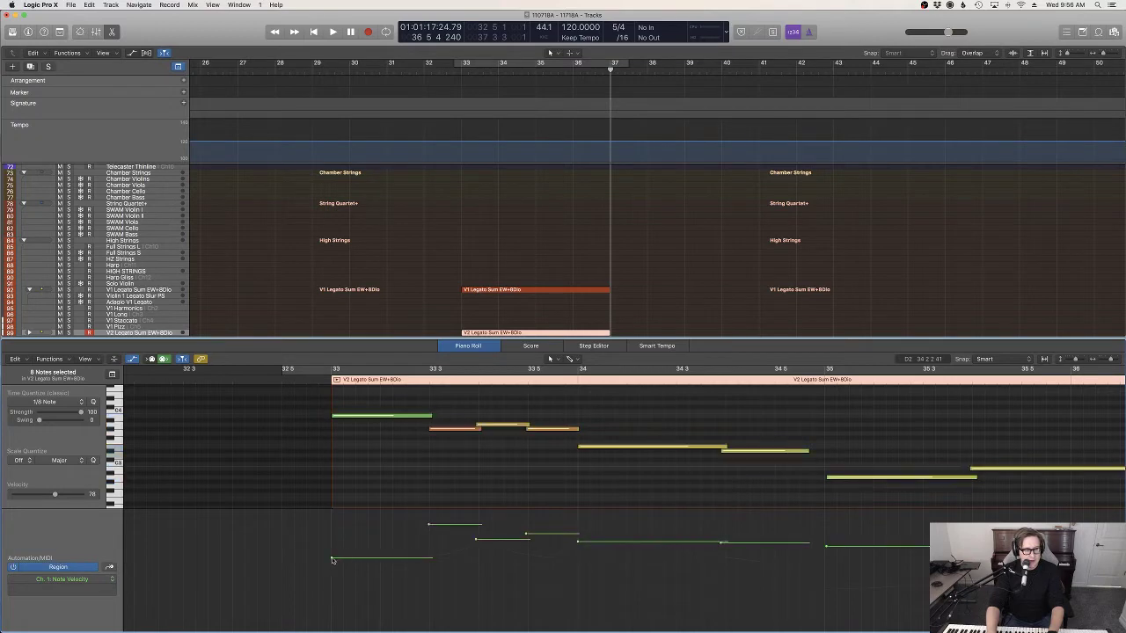
left_click_drag(336, 556, 334, 541)
scroll(612, 438, "right", 6)
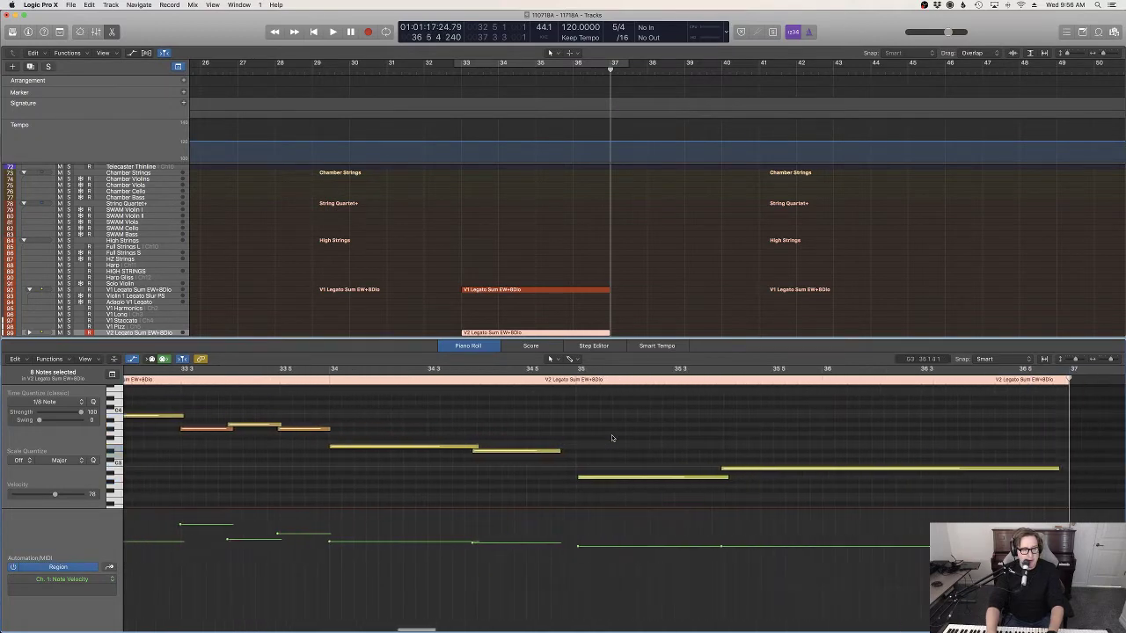
scroll(620, 438, "left", 1)
scroll(998, 455, "left", 5)
scroll(997, 453, "left", 2)
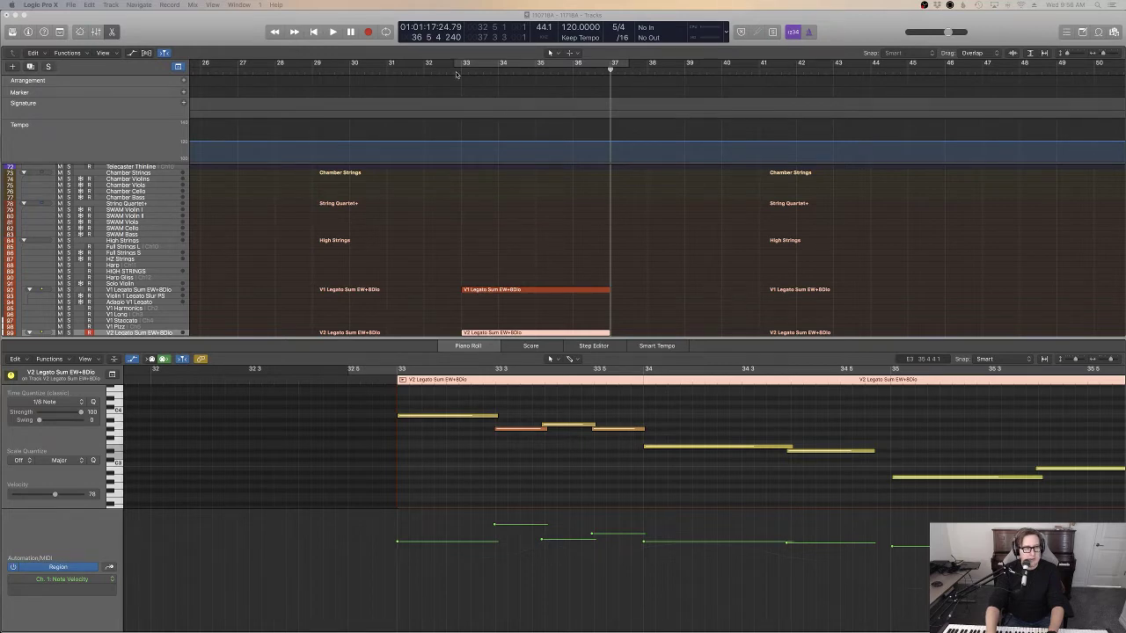
Step: Play back both violin lines from just before bar 32 to bar 37, check the V1 Legato region's events, and close the editors
double_click(418, 71)
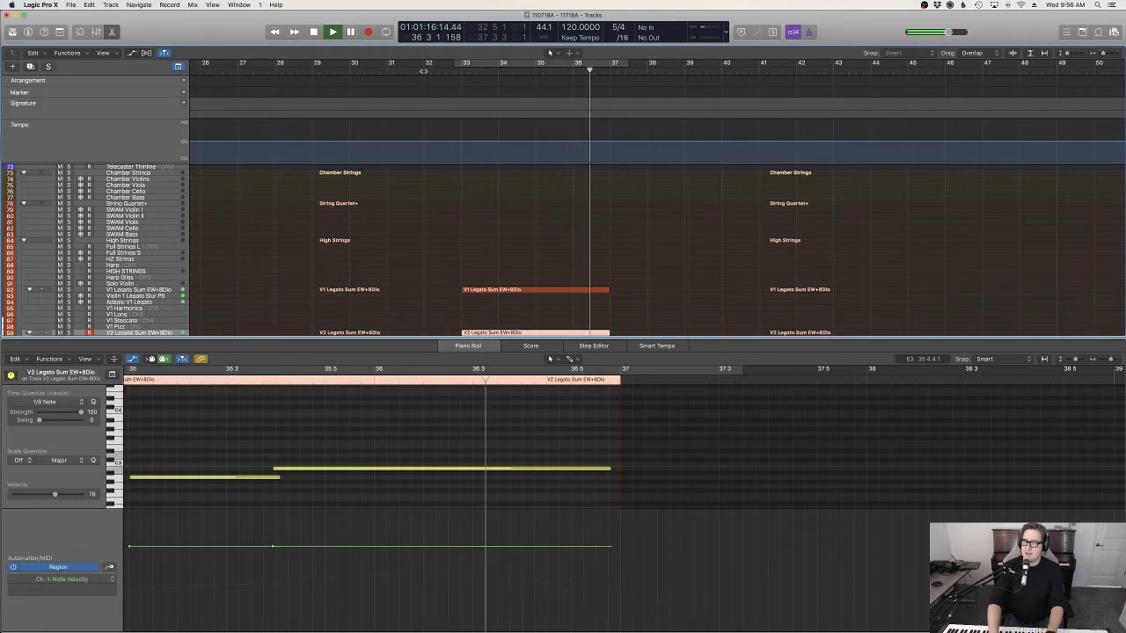
key("space")
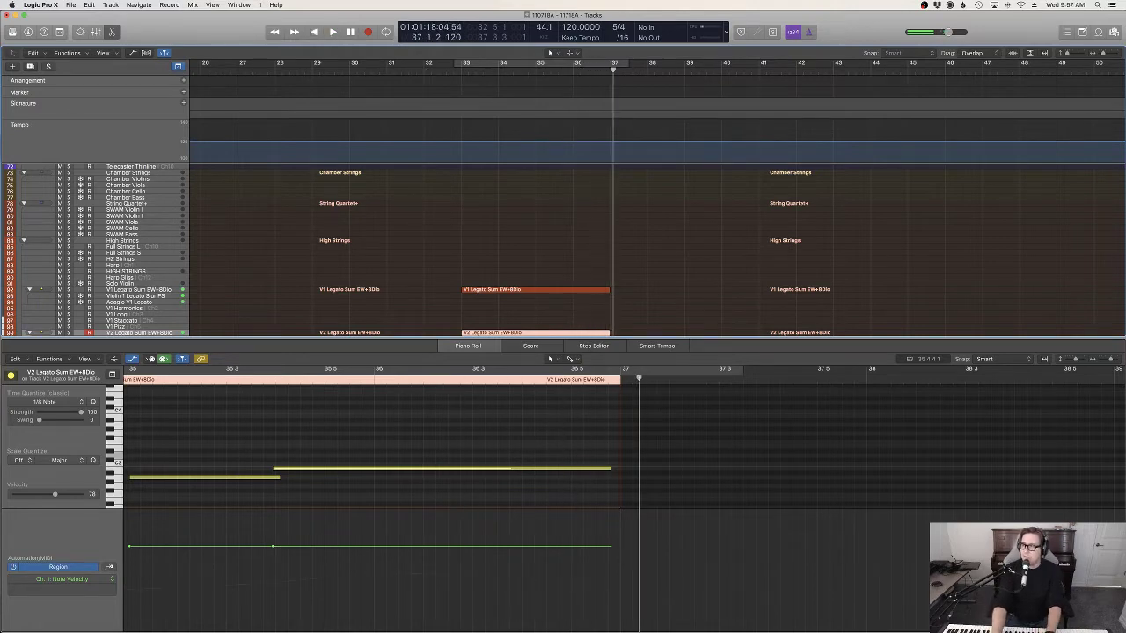
left_click(535, 291)
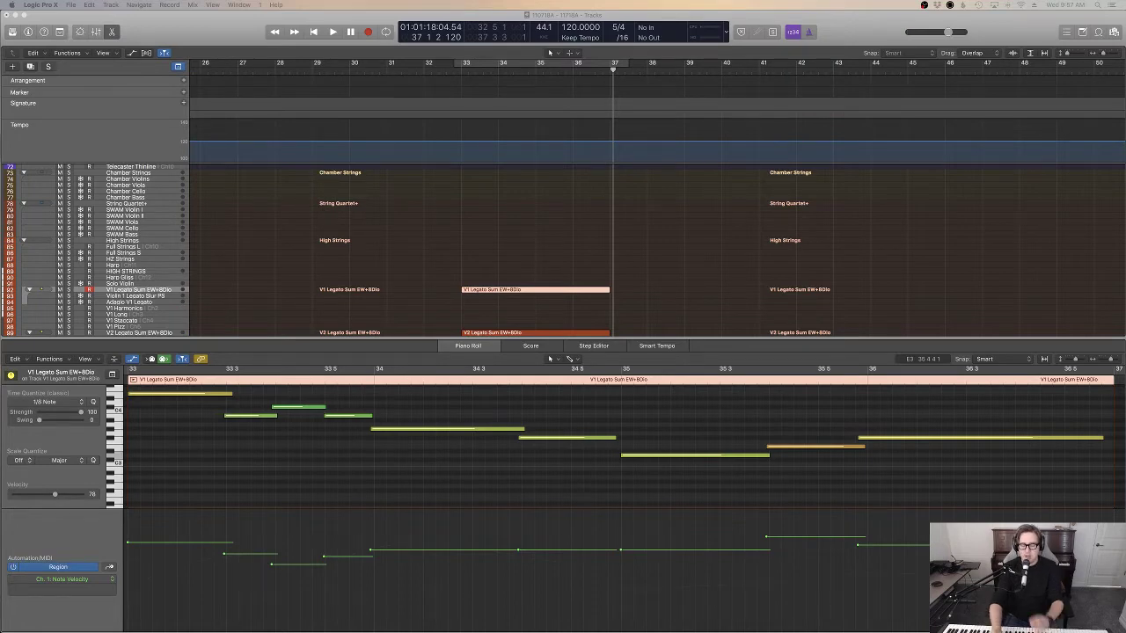
scroll(565, 281, "down", 4)
left_click(564, 275)
key("e")
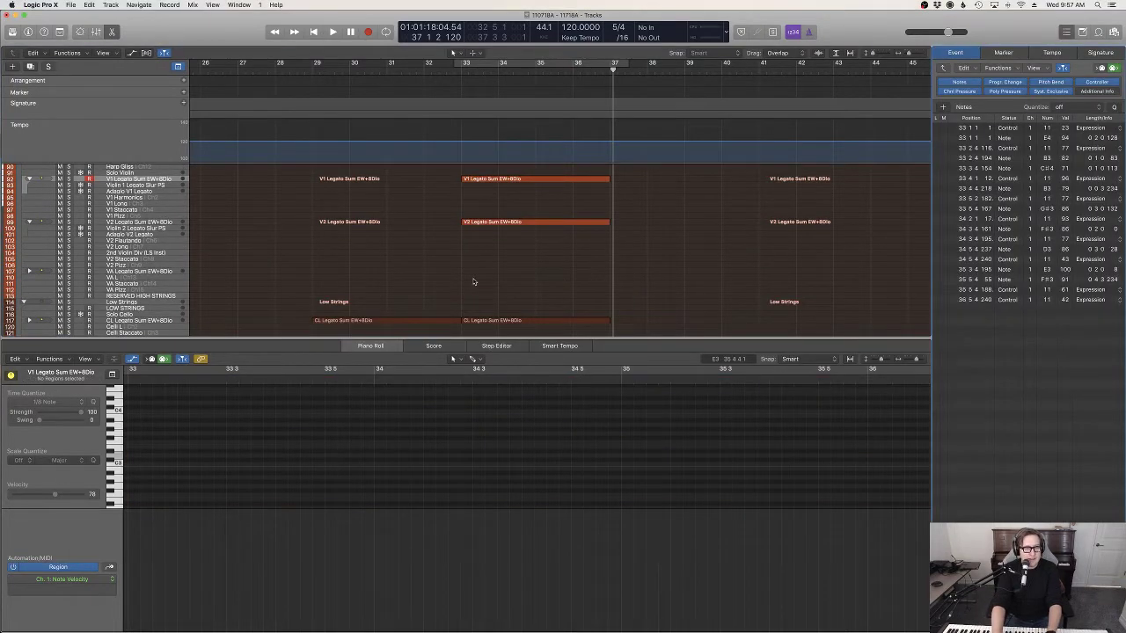
key("e")
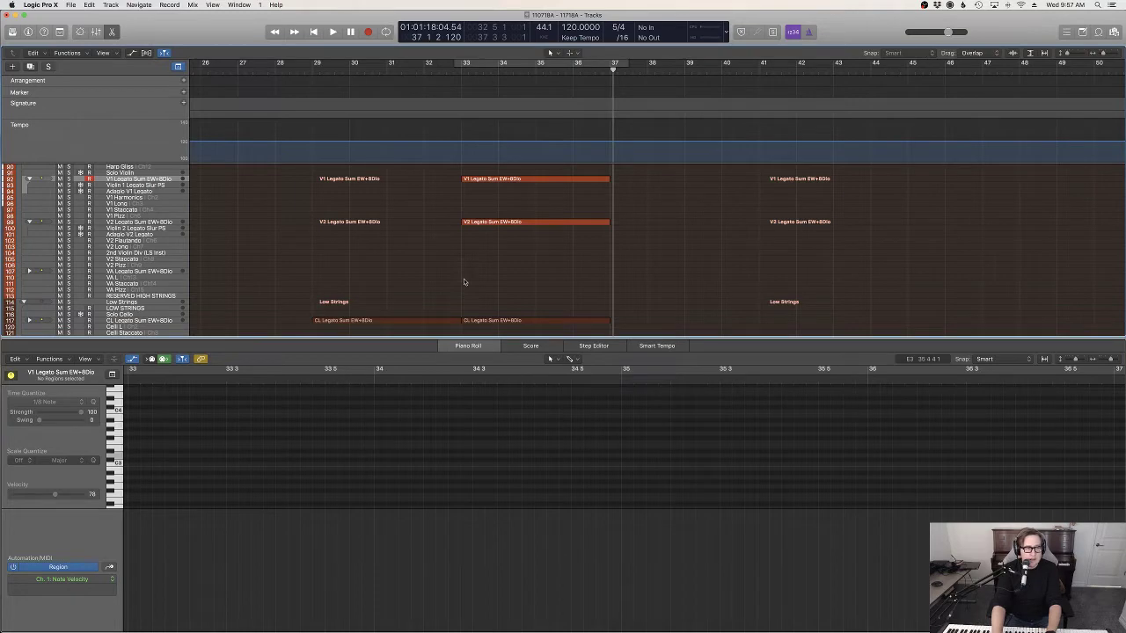
key("e")
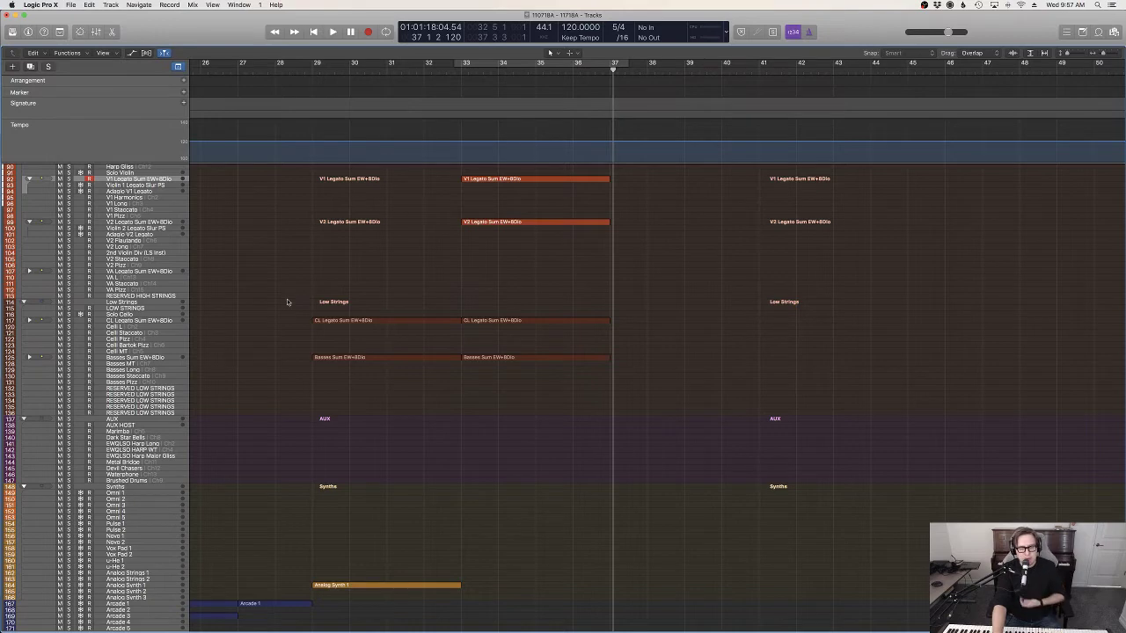
Step: Select the VA Legato Sum track for recording and play the arrangement from beat 2 of bar 32 into bar 33
scroll(287, 302, "up", 3)
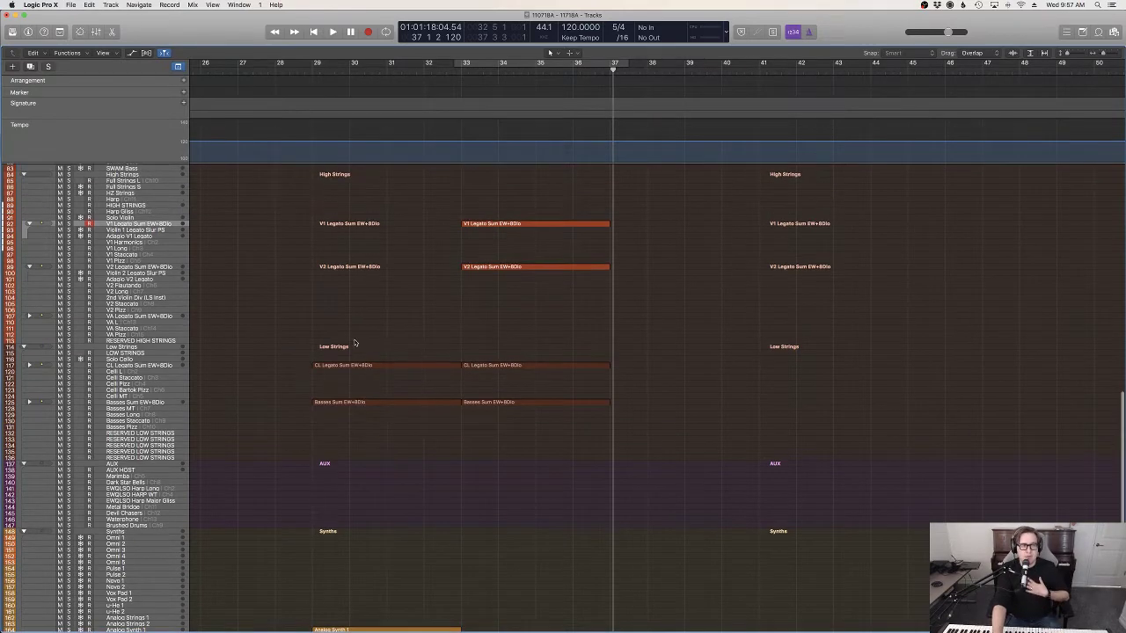
left_click(158, 319)
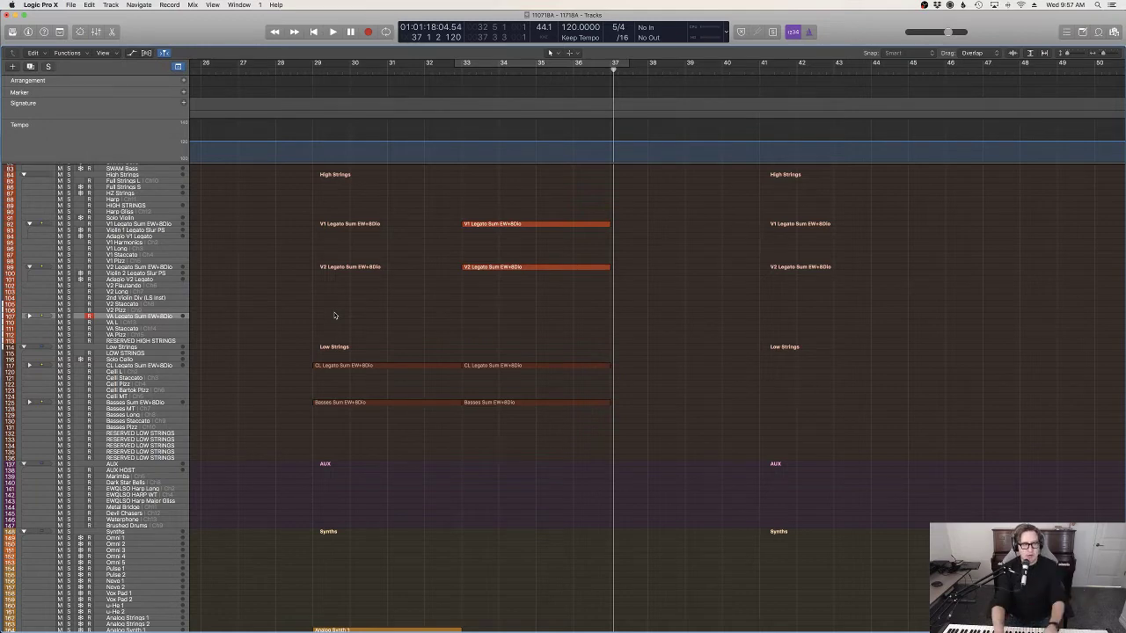
scroll(469, 348, "up", 1)
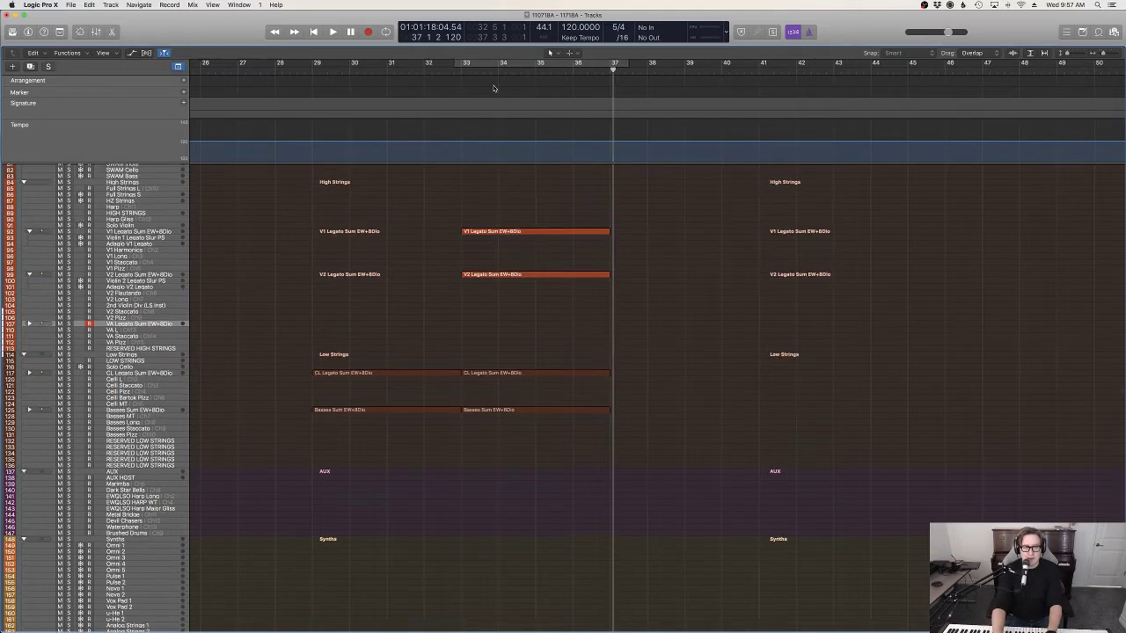
left_click(431, 70)
scroll(492, 181, "up", 10)
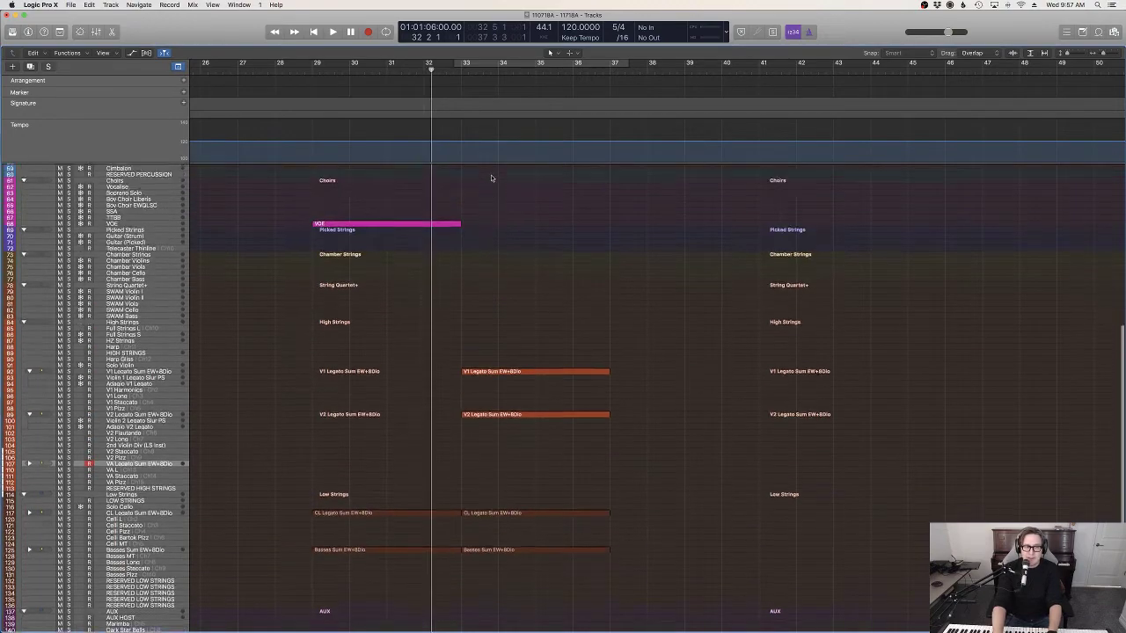
key("space")
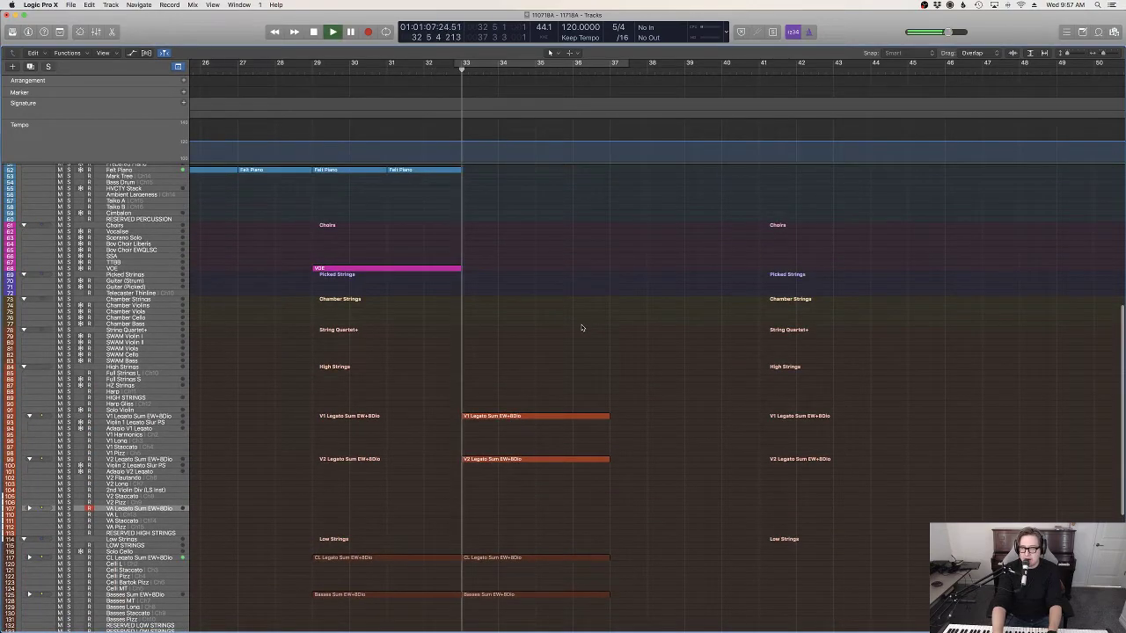
scroll(628, 345, "down", 5)
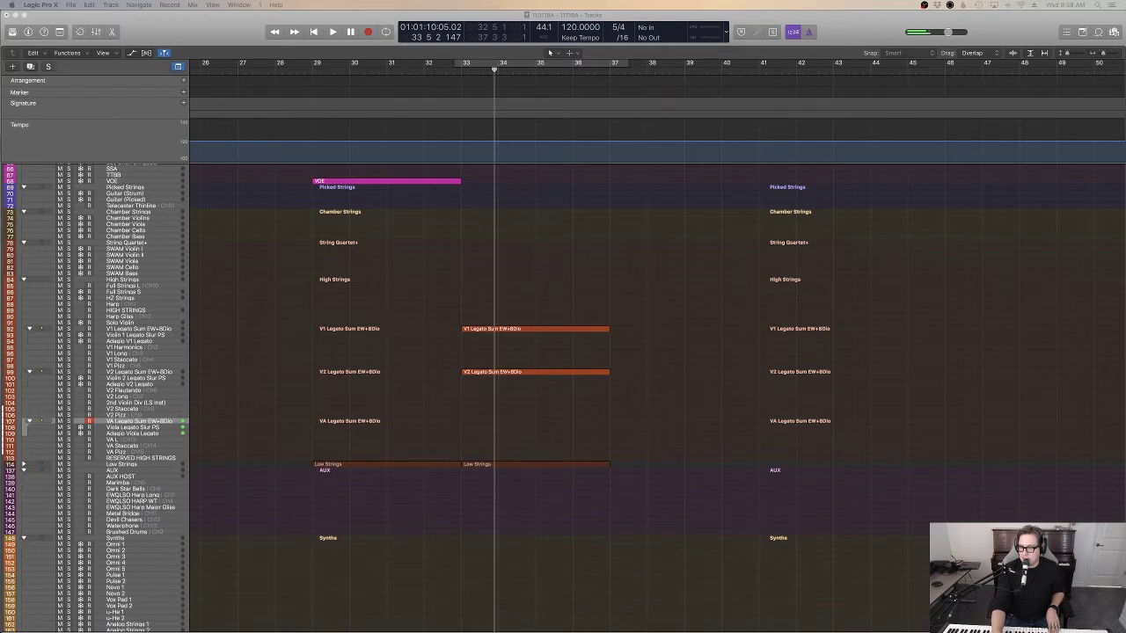
Step: Audition the Adagio Viola Legato and V2 Legato Sum tracks, and reselect the VA Legato Sum track for recording
left_click(132, 433)
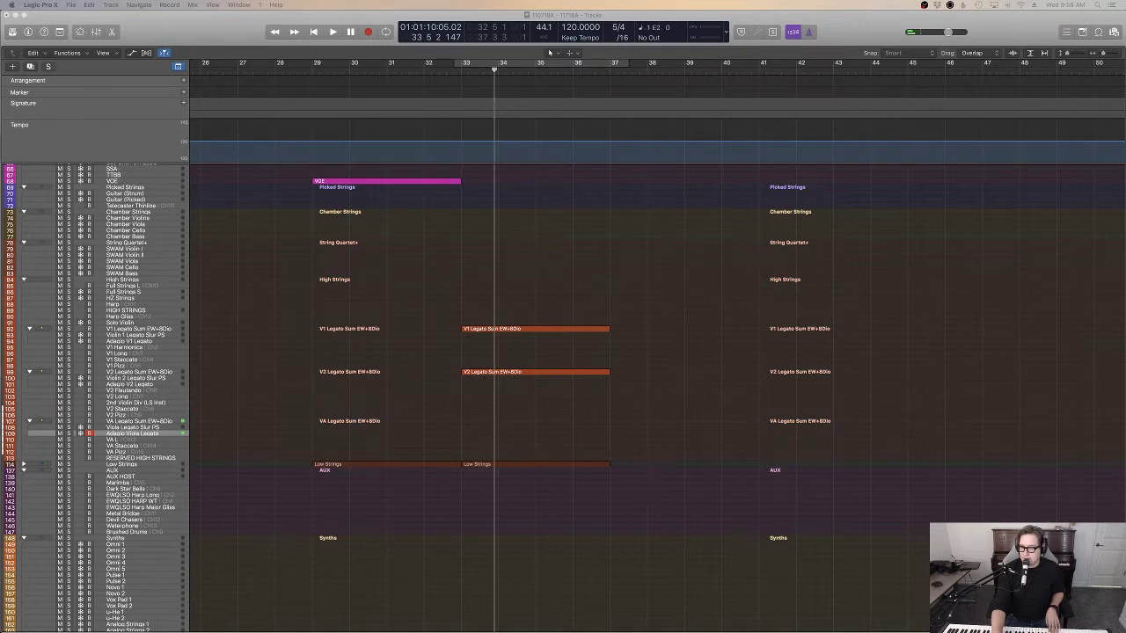
left_click(124, 280)
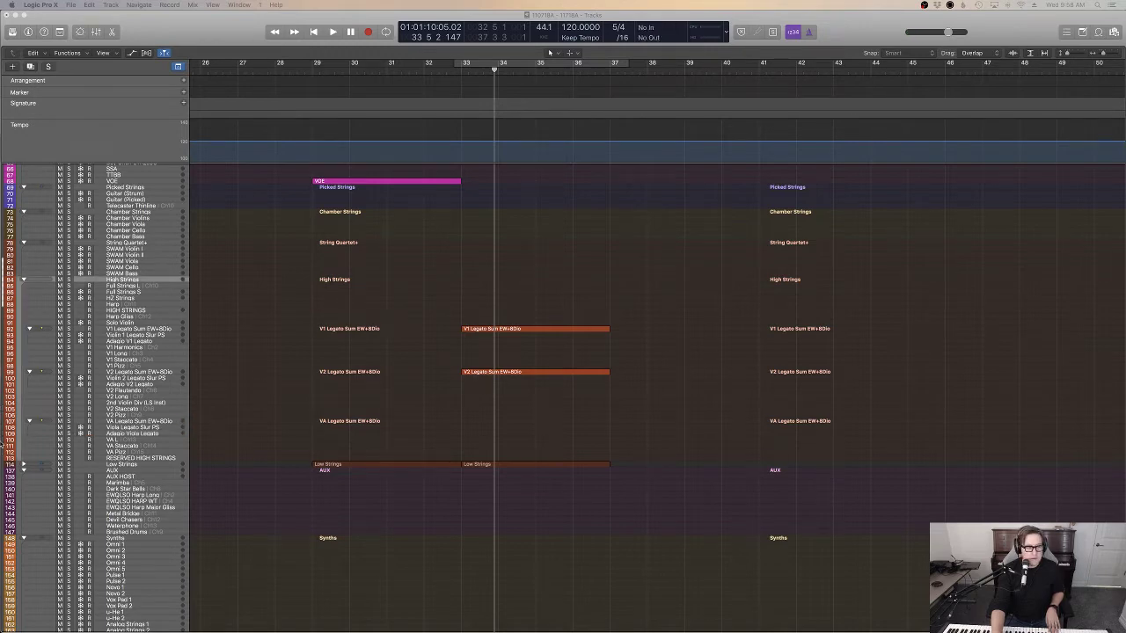
left_click(143, 371)
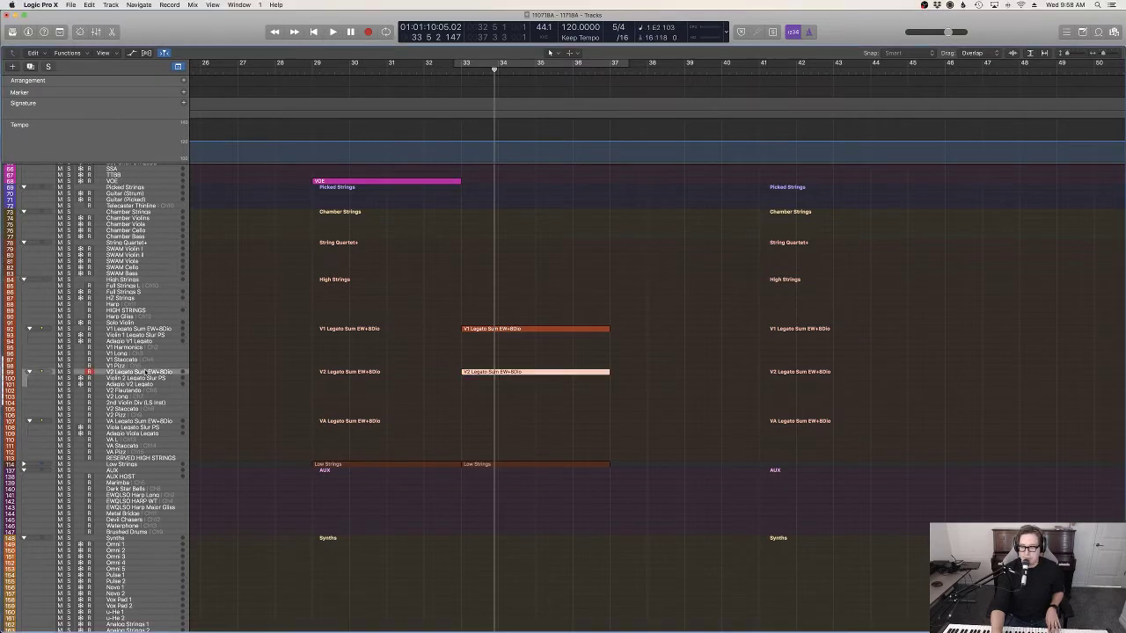
left_click(149, 422)
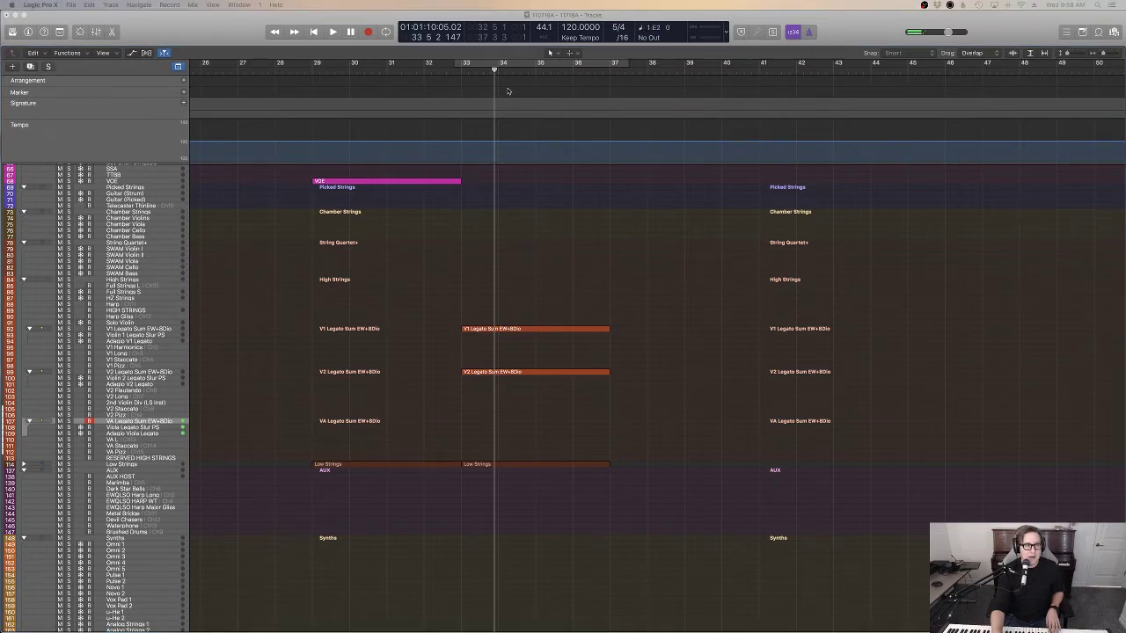
Step: Try a viola take on the VA Legato Sum track from bar 33 to the end of bar 34, and delete the recording
left_click(464, 72)
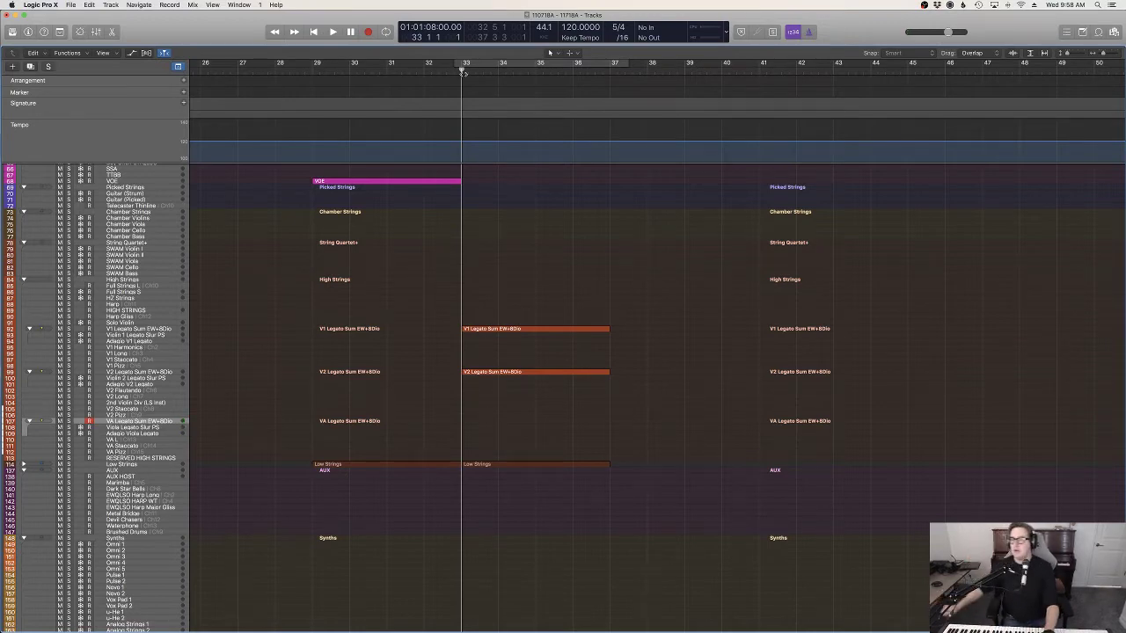
key("r")
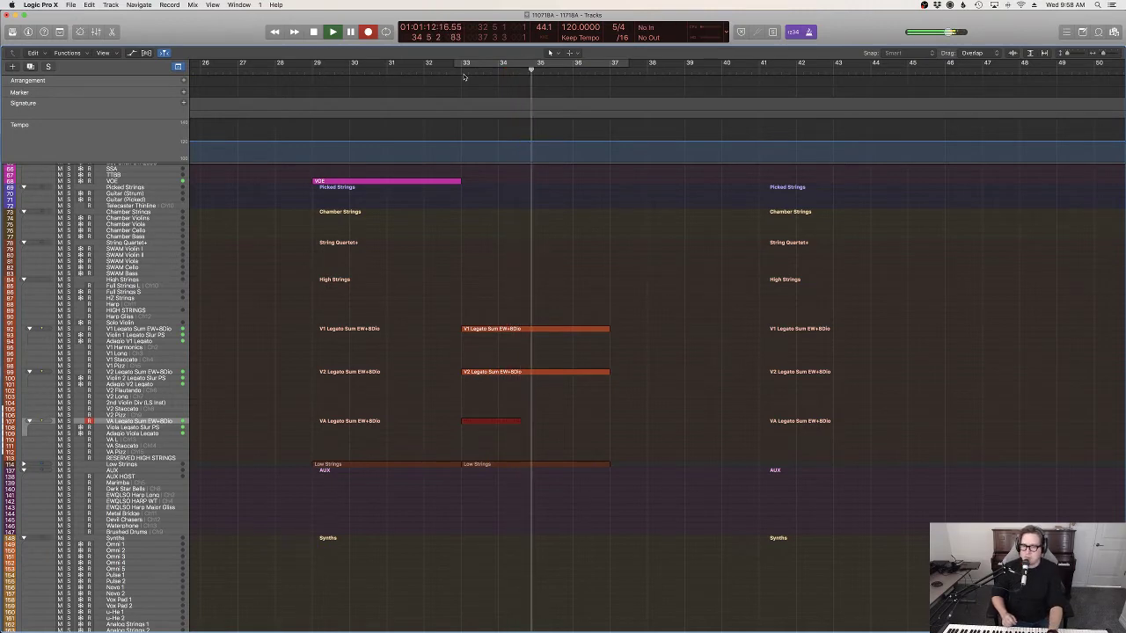
key("space")
key("Delete")
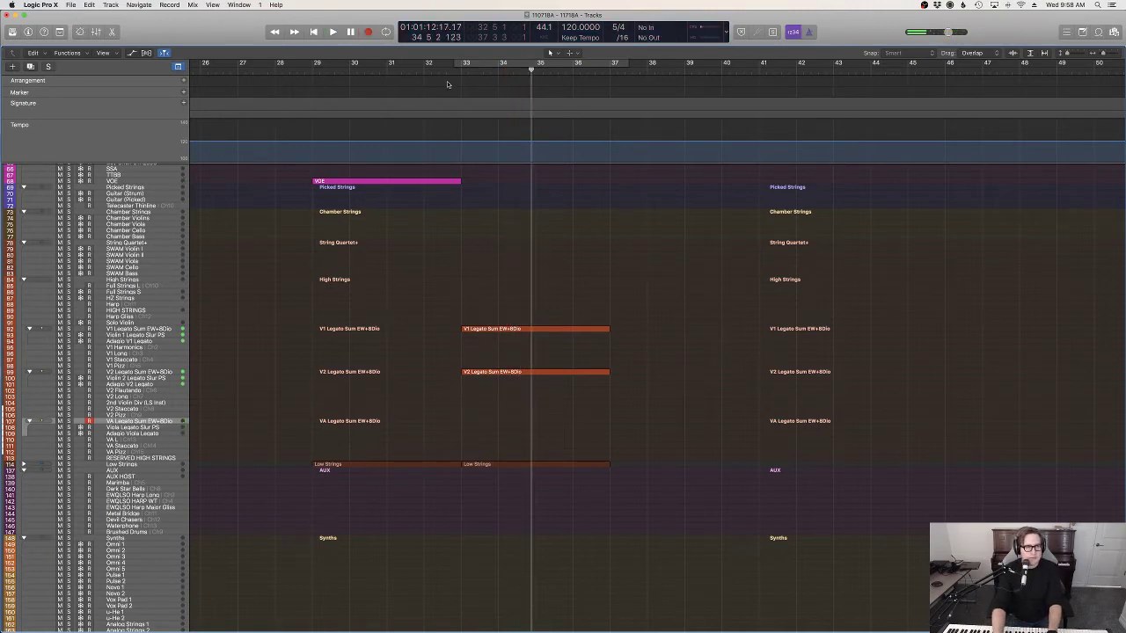
Step: Play back bar 33, try another VA Legato Sum take from bar 33 into bar 36, and delete the recording
key("space")
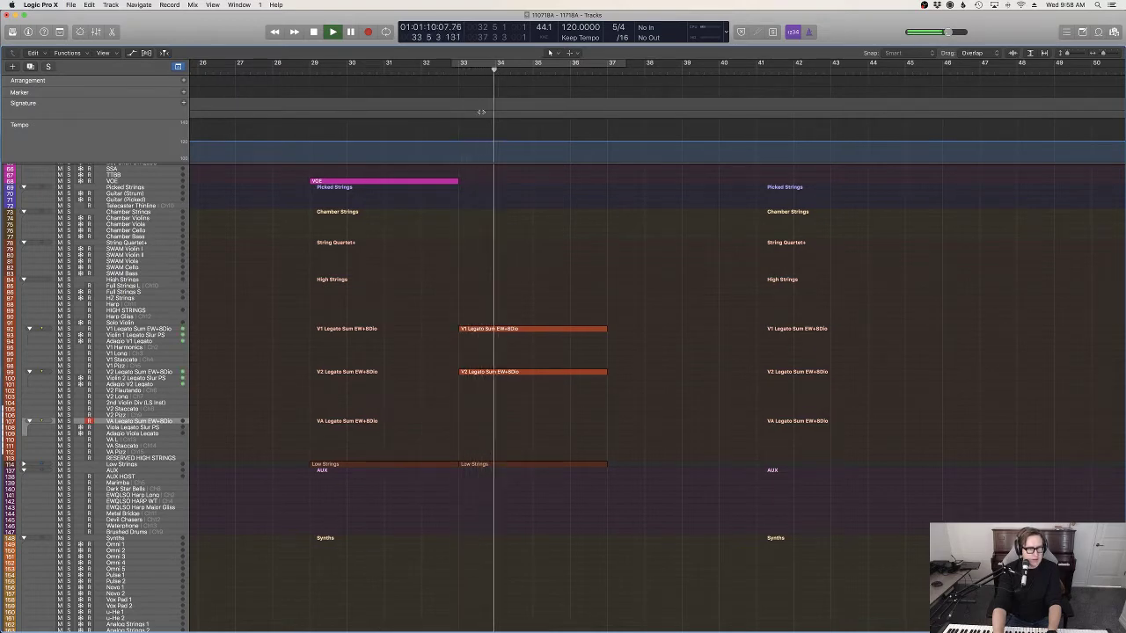
key("space")
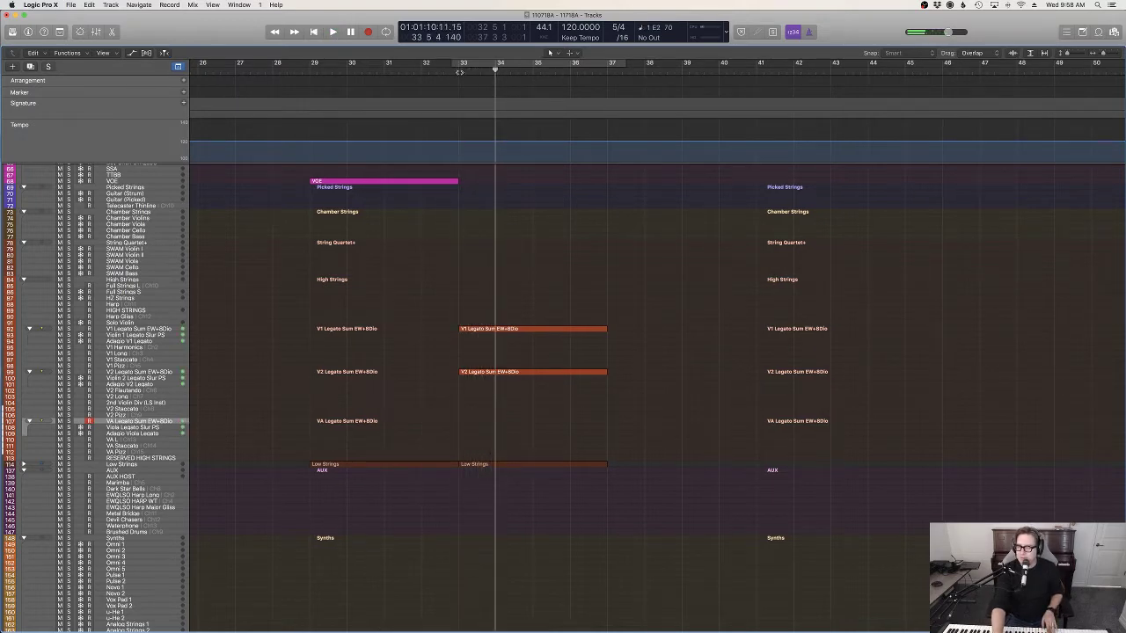
left_click(459, 71)
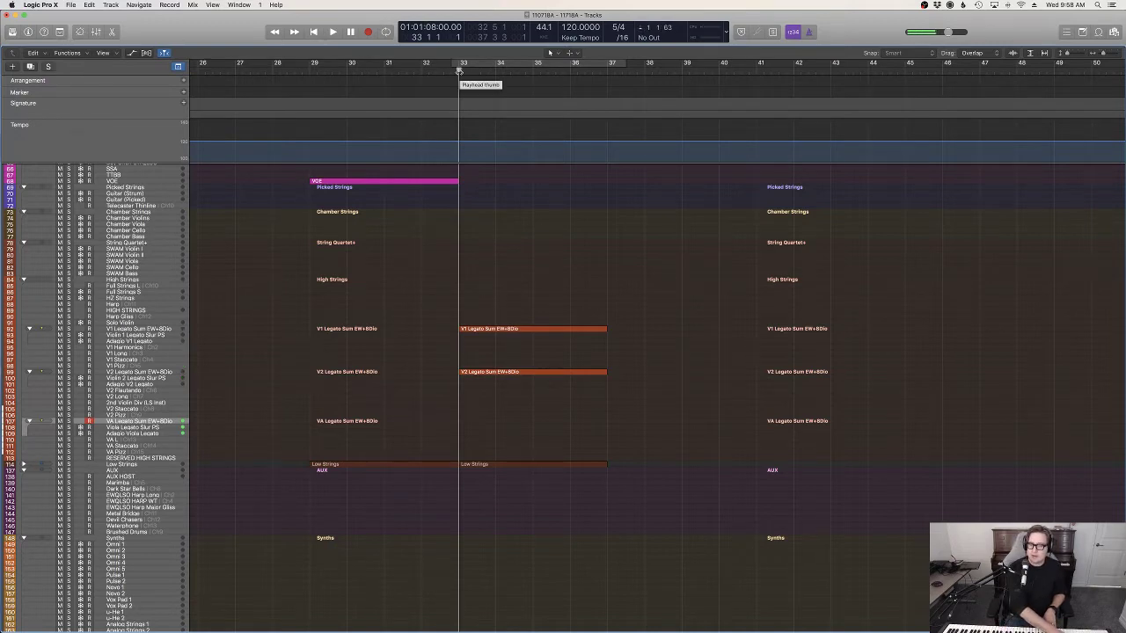
key("r")
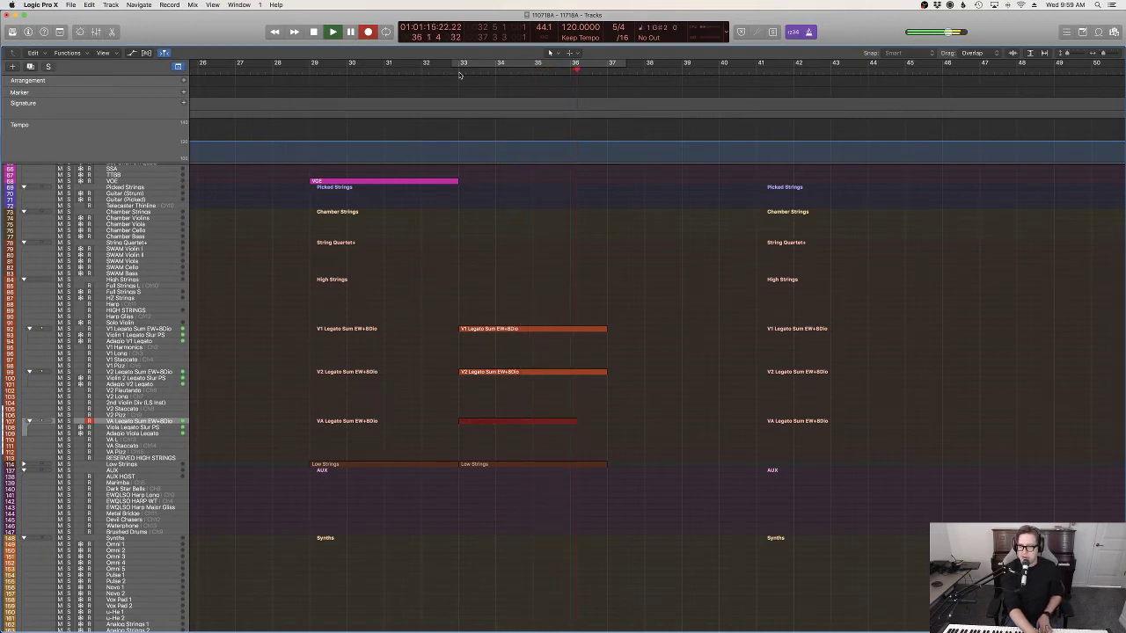
key("space")
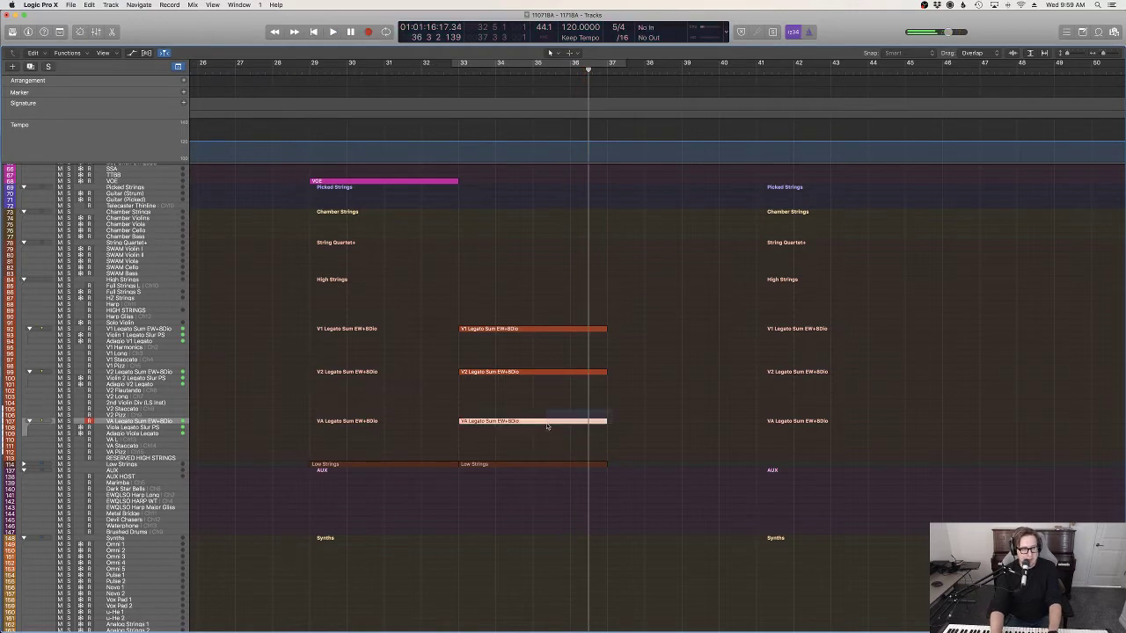
key("Delete")
Step: Play the arrangement from just before bar 29 to bar 37 and review the tracks from brass and percussion down to the synths
scroll(547, 427, "up", 5)
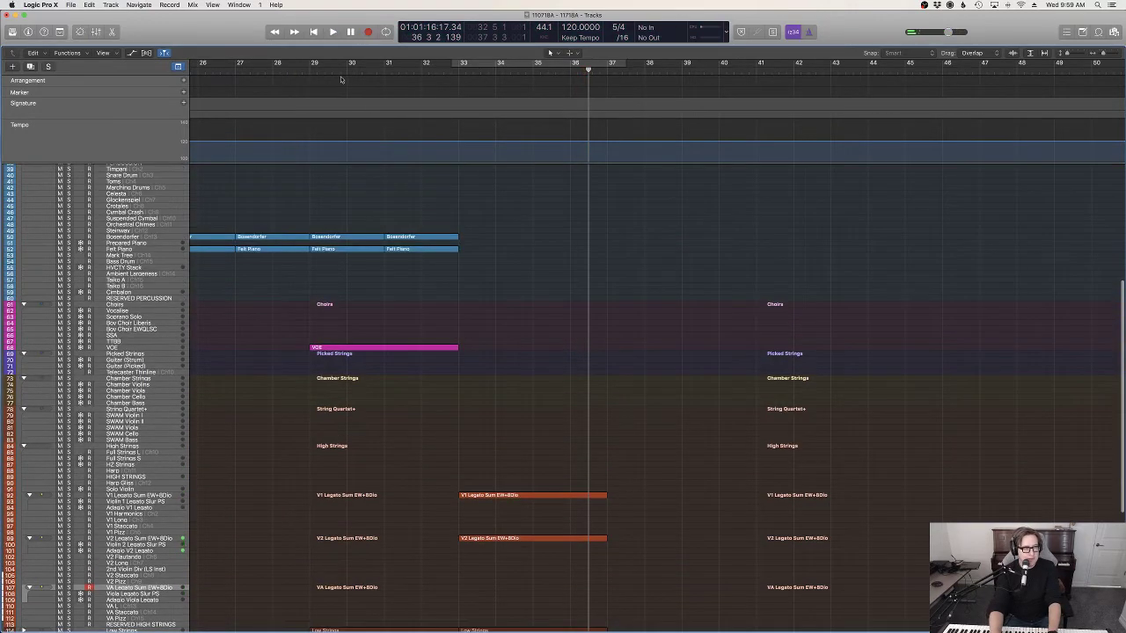
left_click(295, 69)
key("space")
scroll(586, 355, "up", 3)
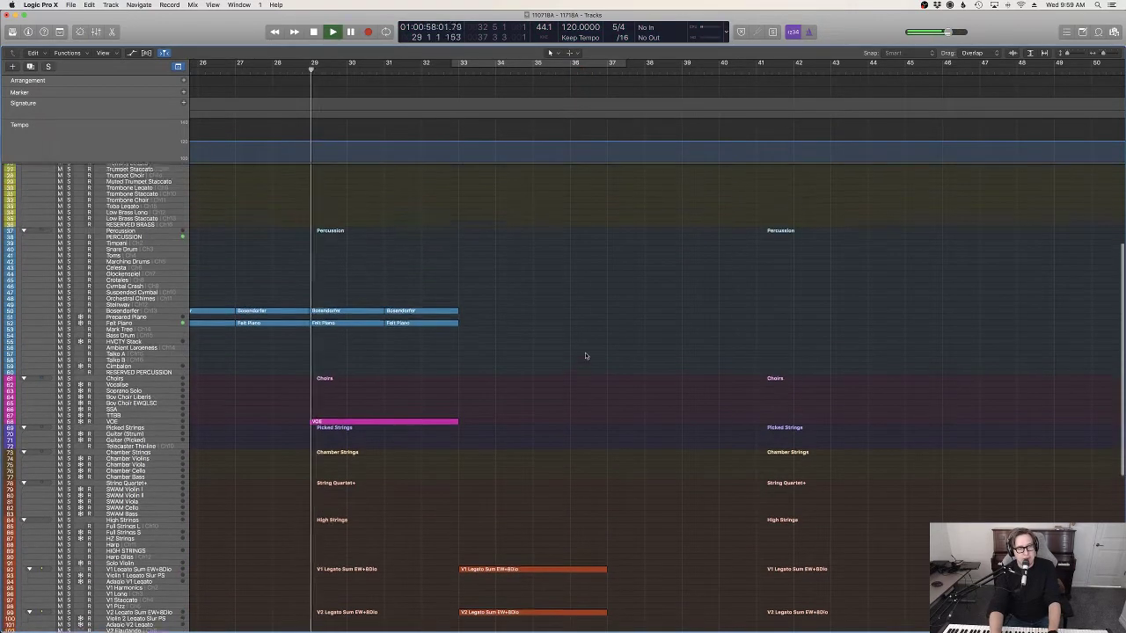
scroll(586, 355, "up", 2)
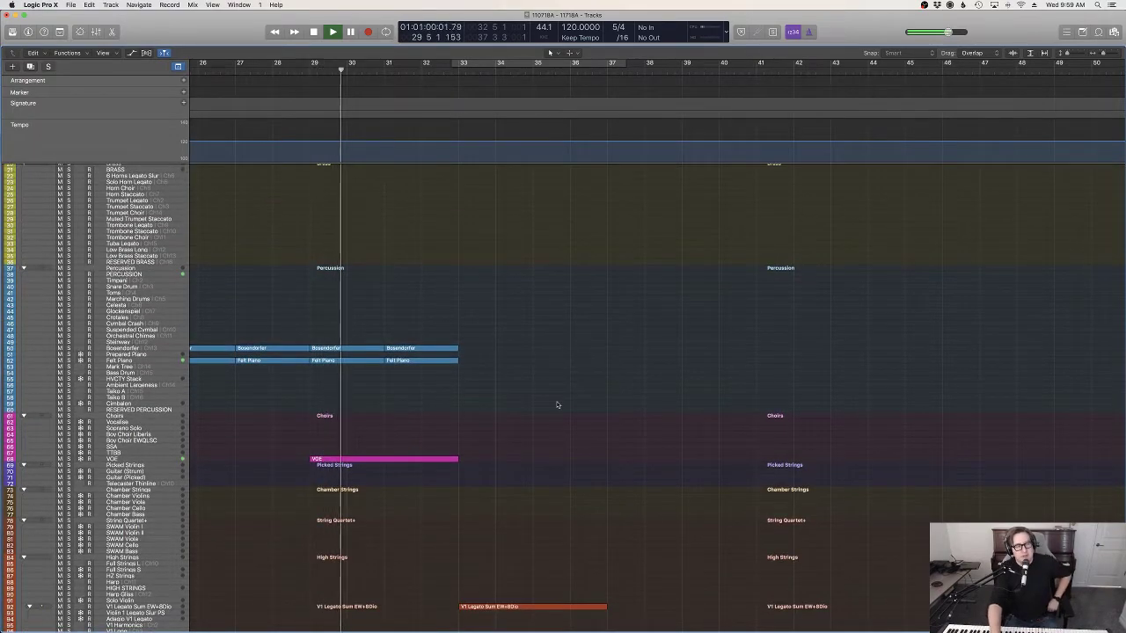
scroll(563, 405, "down", 10)
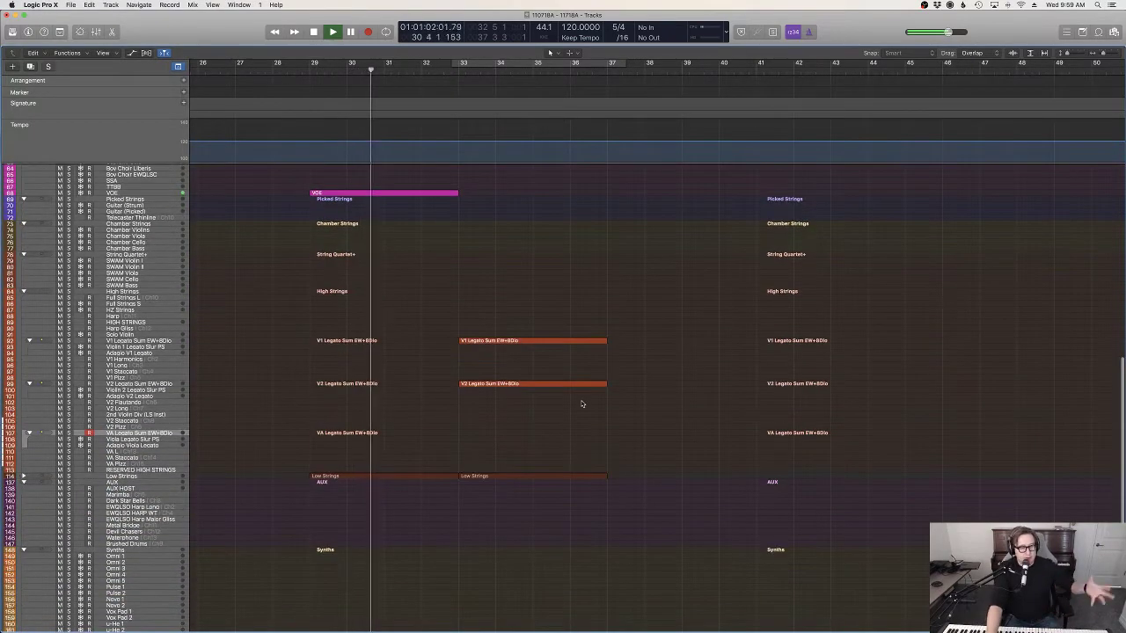
scroll(582, 404, "down", 4)
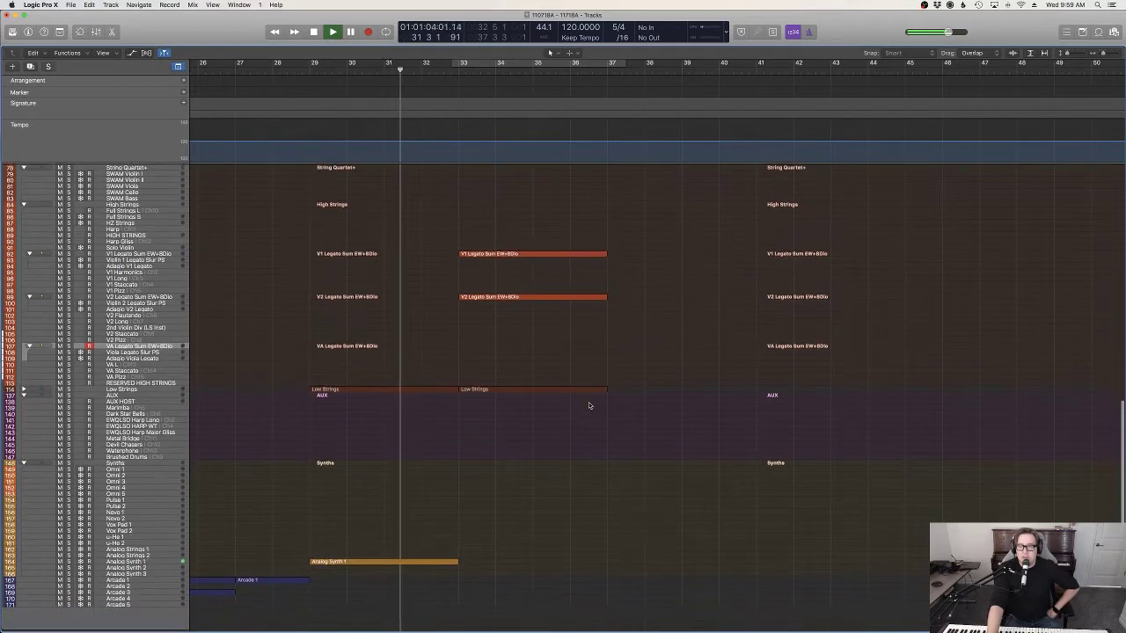
scroll(590, 406, "up", 1)
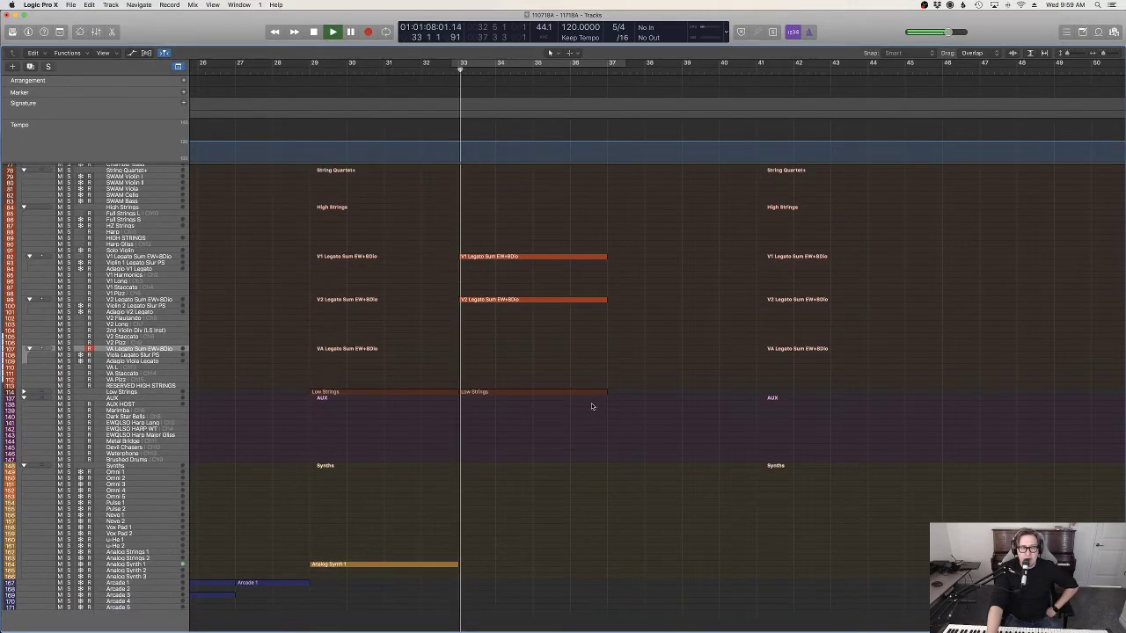
scroll(598, 409, "up", 6)
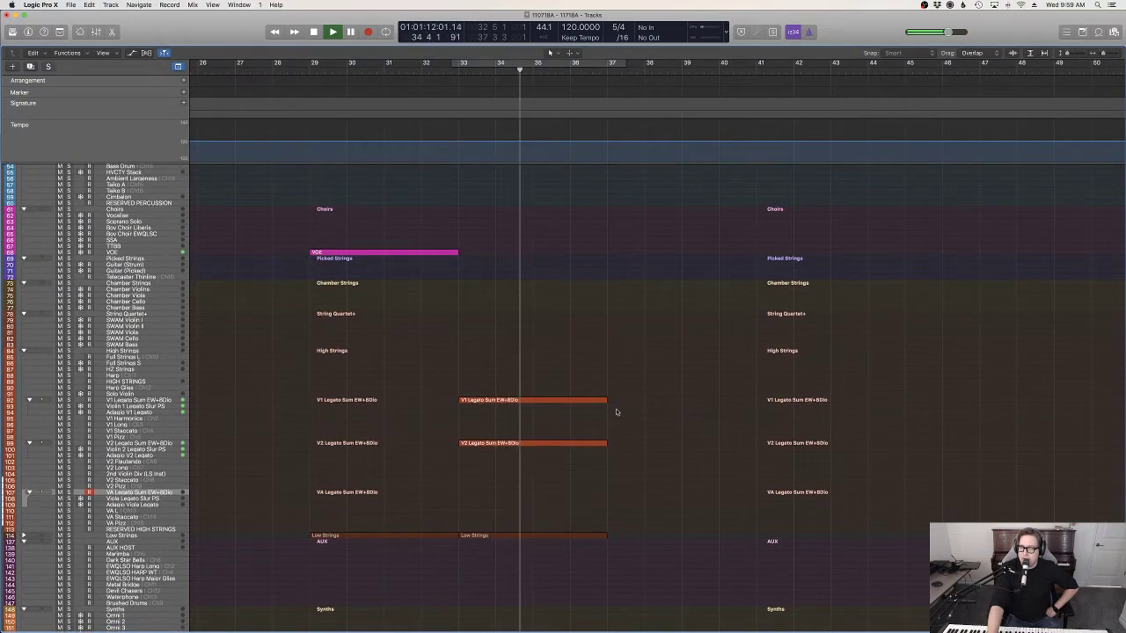
scroll(617, 411, "down", 2)
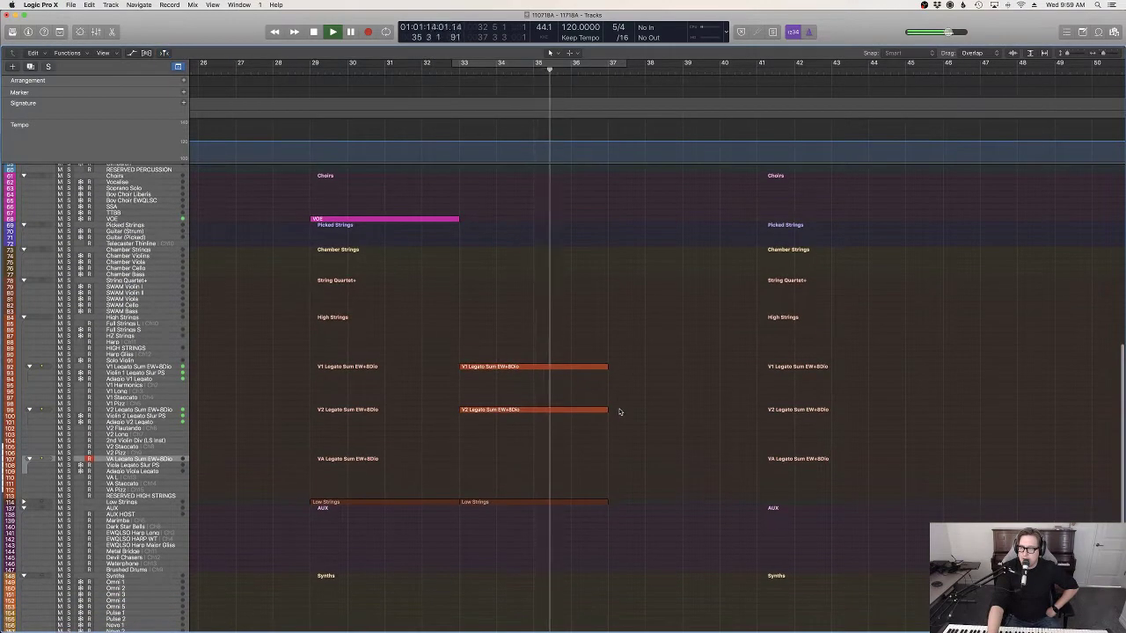
scroll(619, 412, "down", 5)
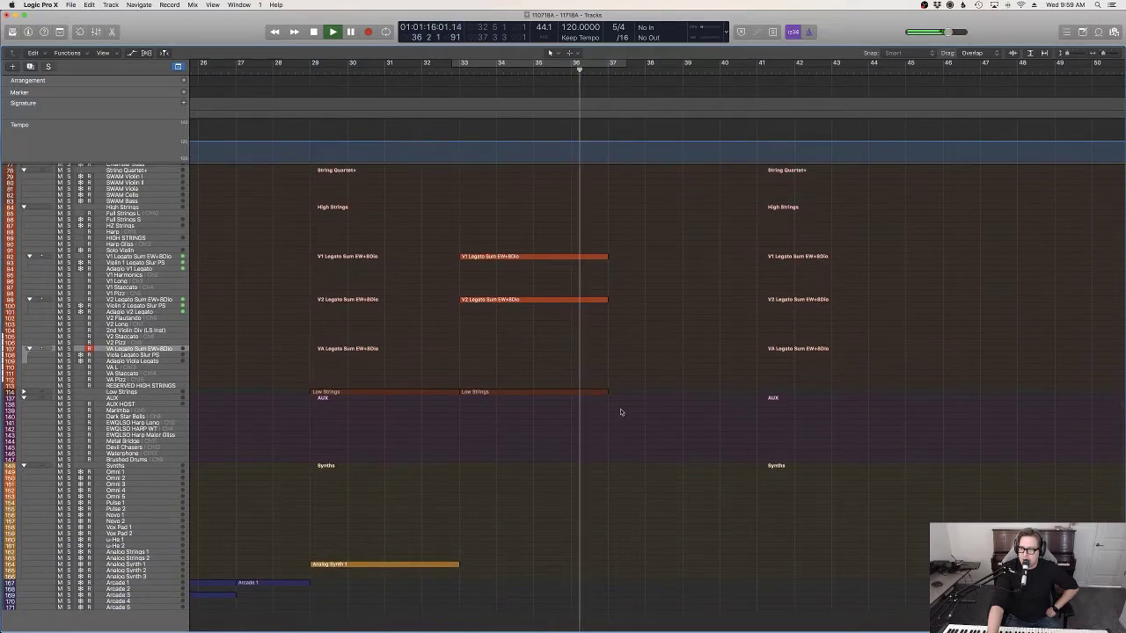
scroll(582, 423, "down", 1)
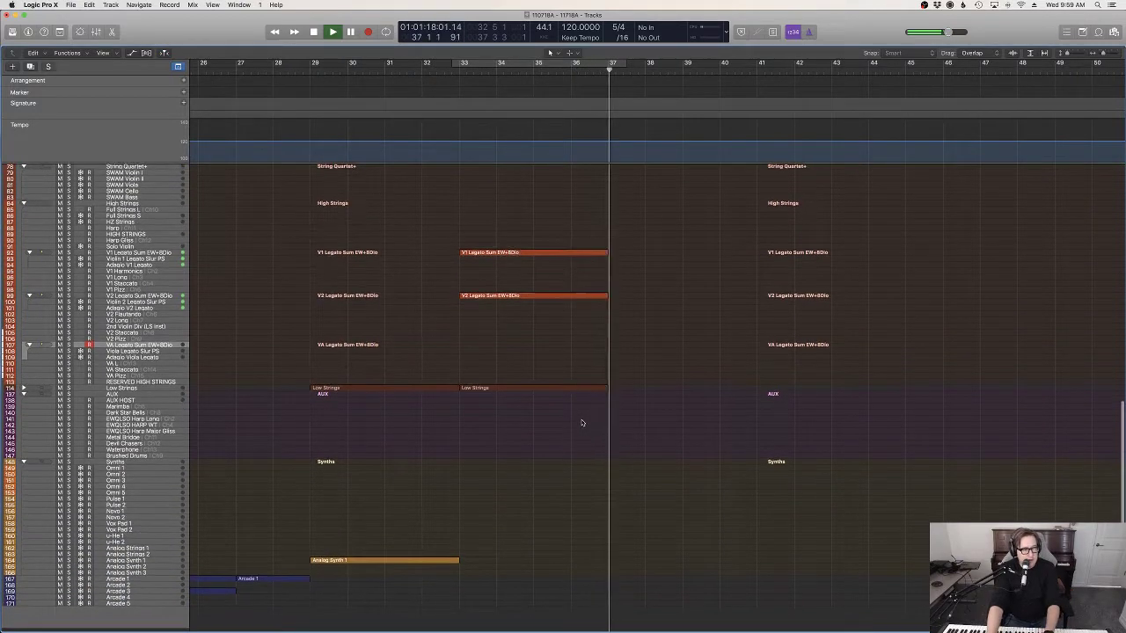
scroll(581, 423, "up", 1)
key("space")
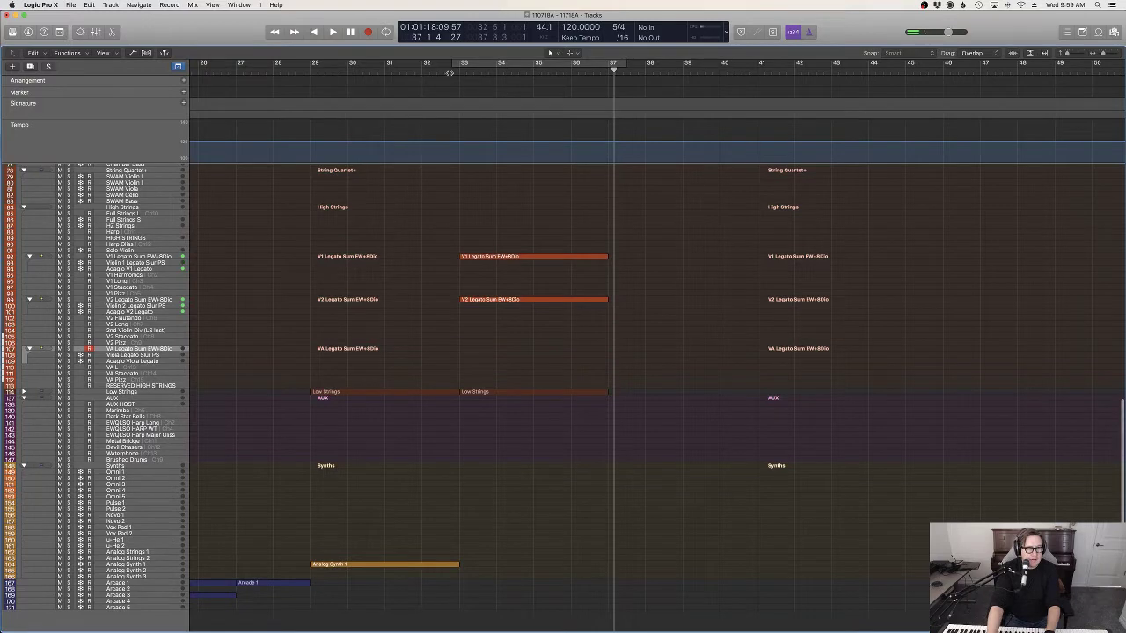
Step: Try recording a part on the Arcade 1 track from bar 33 to the end of bar 34
left_click(451, 72)
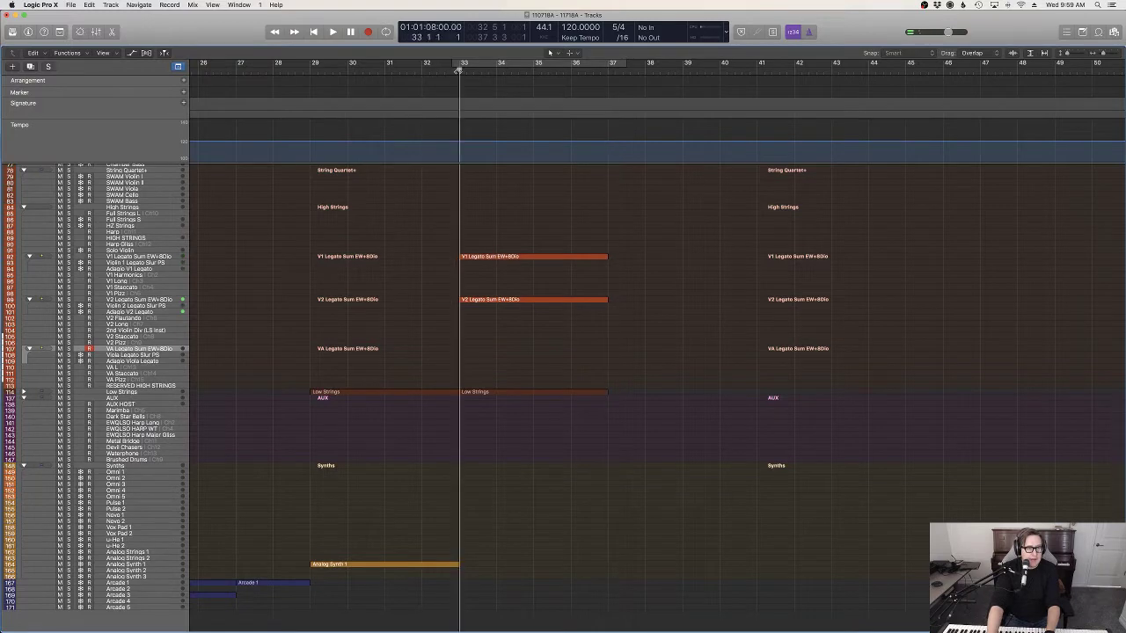
left_click(137, 584)
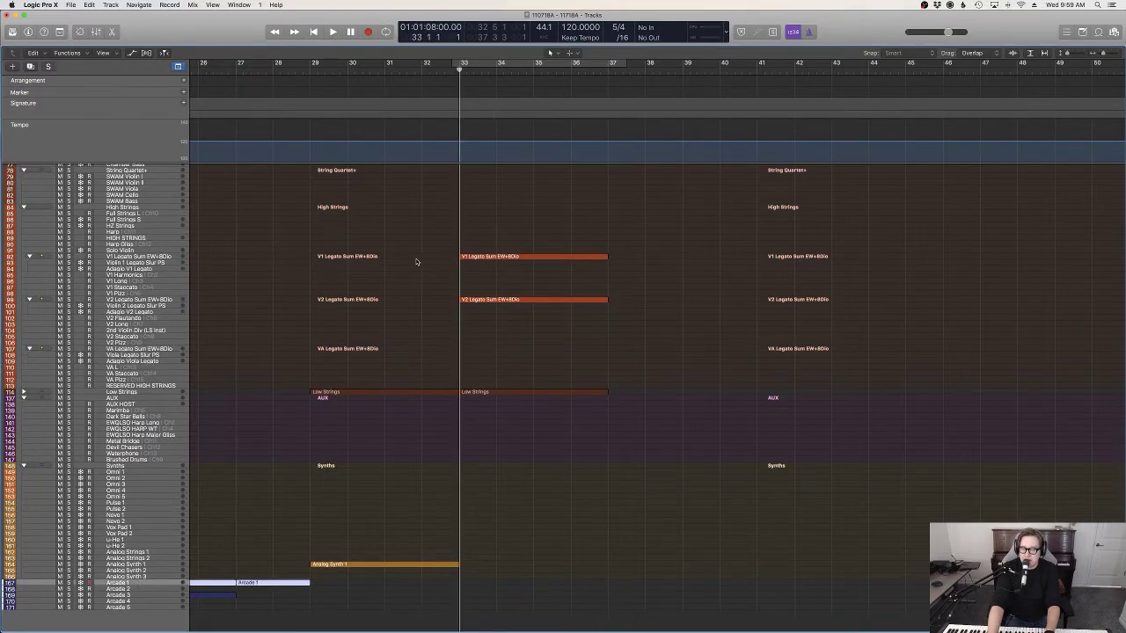
scroll(539, 304, "up", 3)
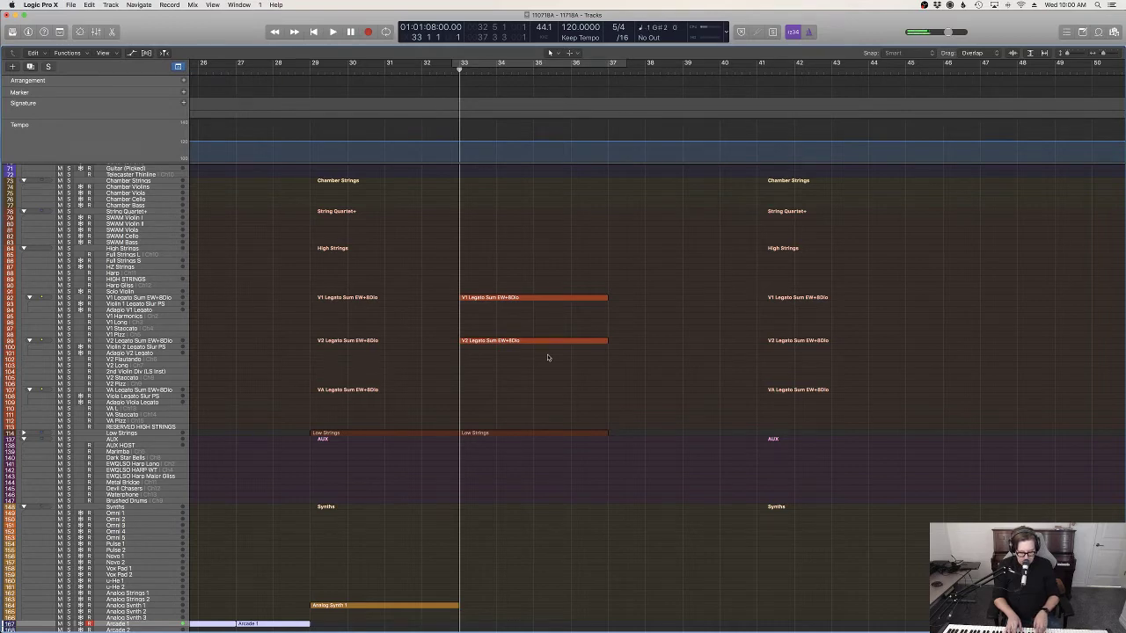
key("r")
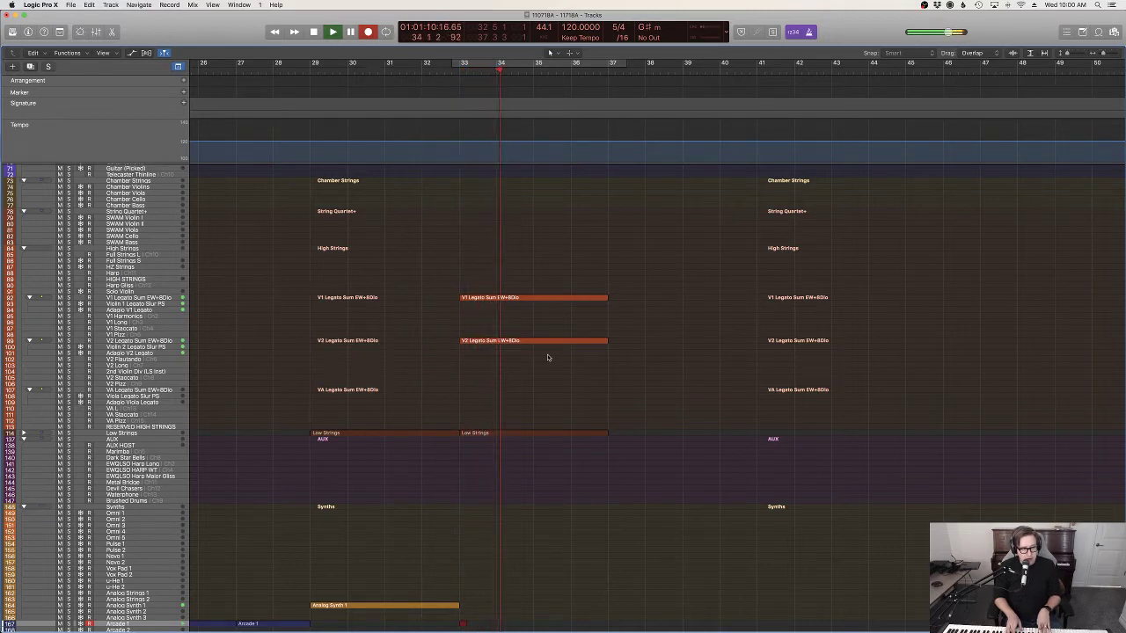
scroll(551, 358, "right", 1)
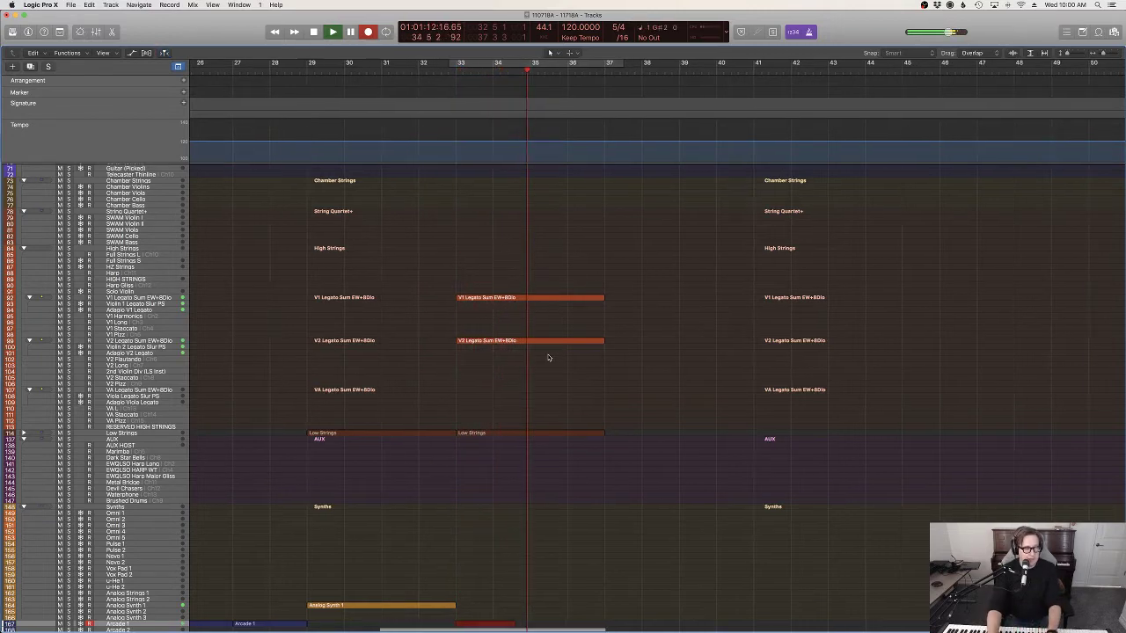
key("space")
Step: Delete the Arcade 1 region recorded at bar 33 without erasing its automation data
left_click_drag(524, 579, 494, 630)
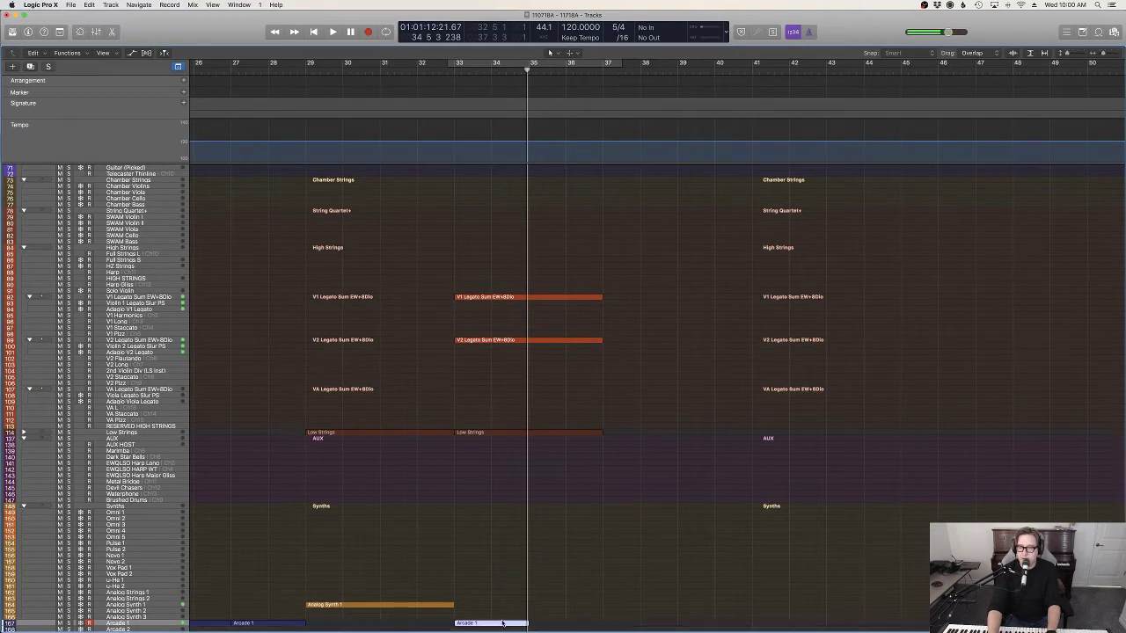
scroll(497, 624, "down", 3)
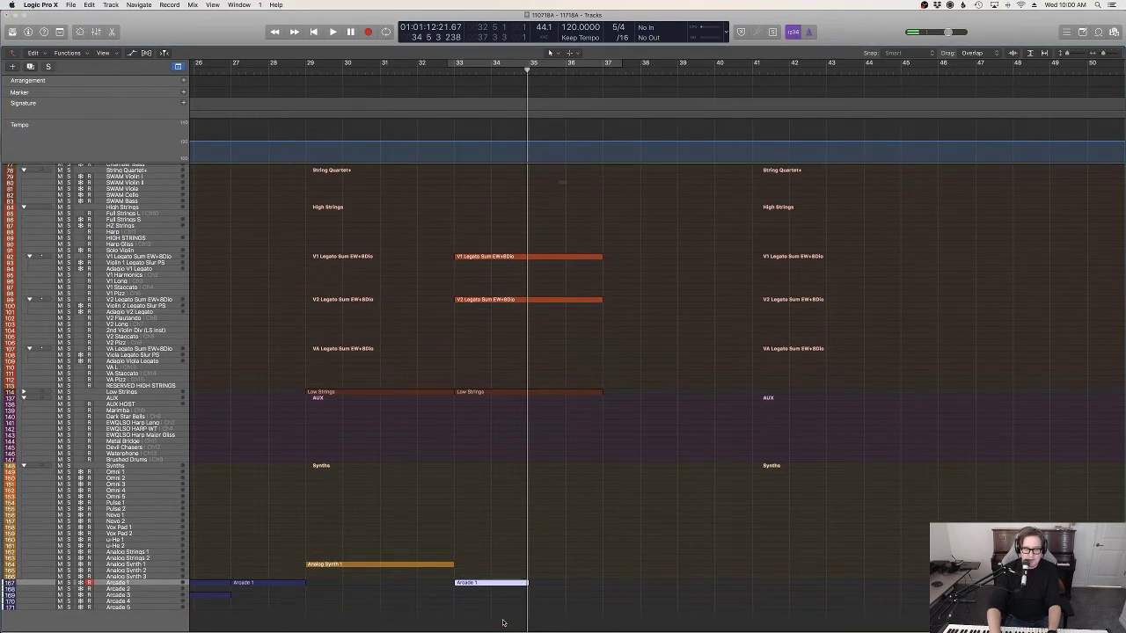
key("BackSpace")
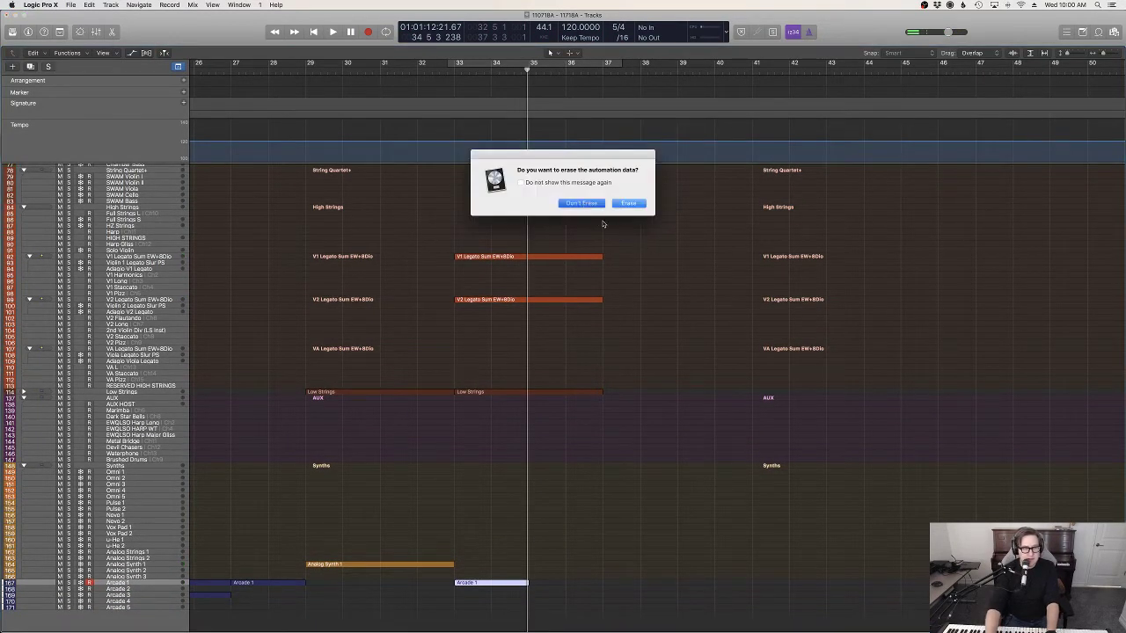
left_click(581, 204)
Step: Return to the start of the arrangement and play it from bar 1, reviewing the strings, synth and Arcade regions
scroll(706, 327, "up", 1)
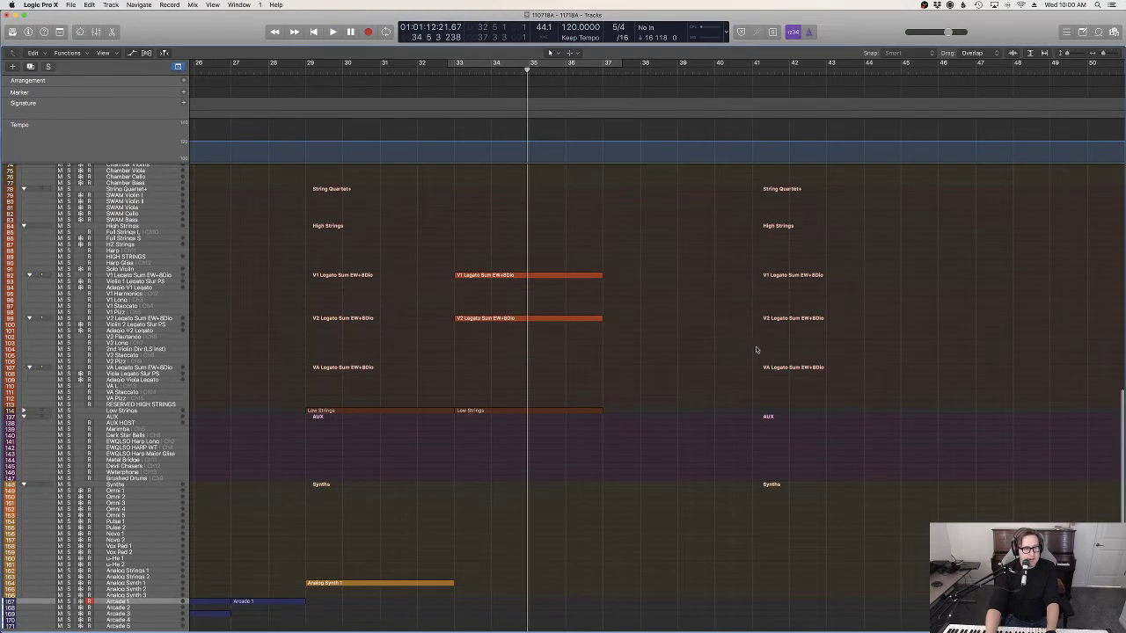
scroll(756, 350, "up", 10)
scroll(525, 95, "left", 3)
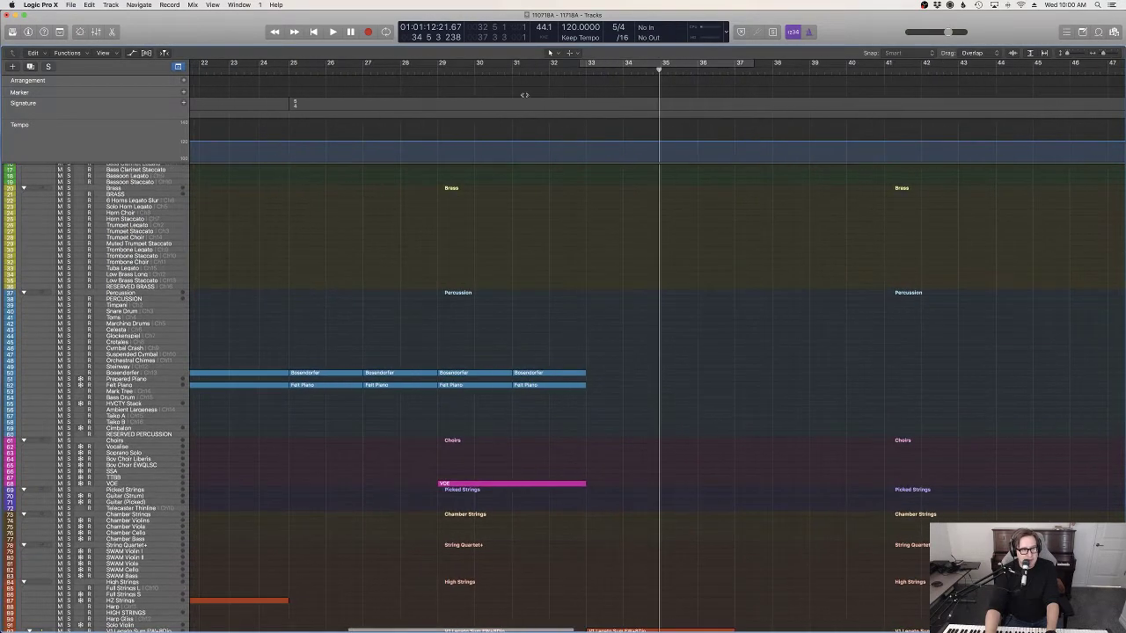
scroll(378, 156, "left", 15)
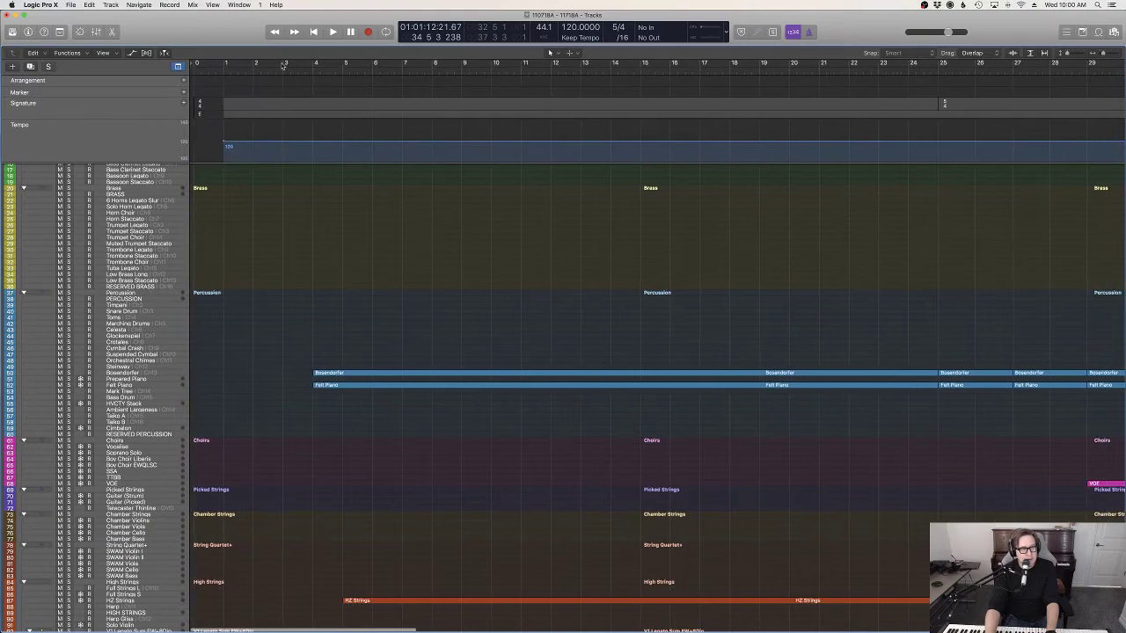
scroll(284, 65, "down", 12)
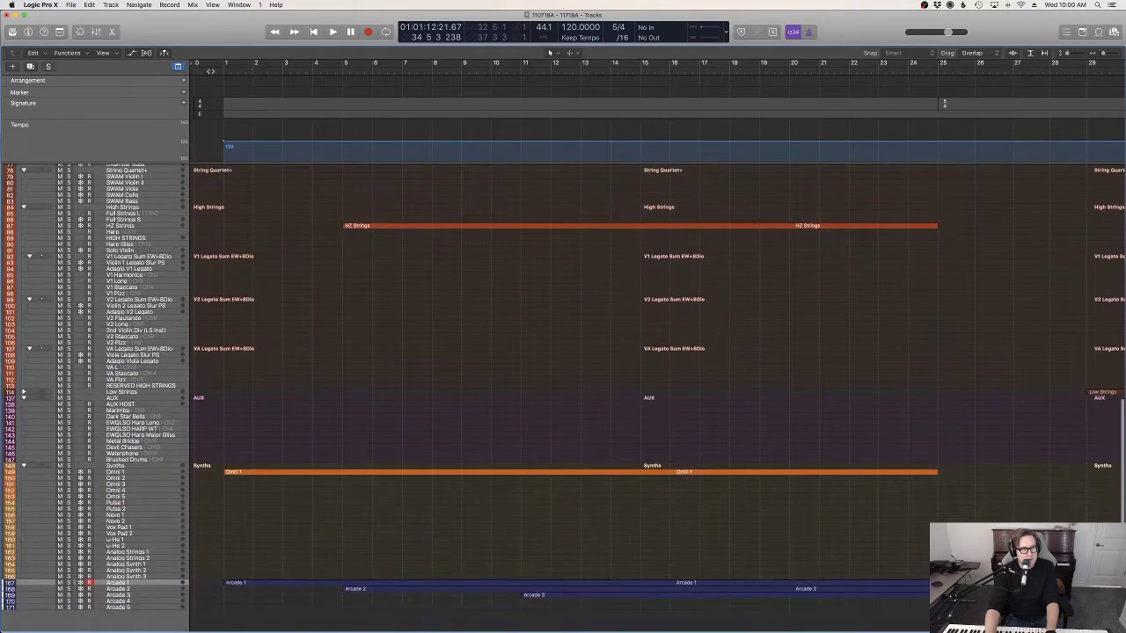
key("space")
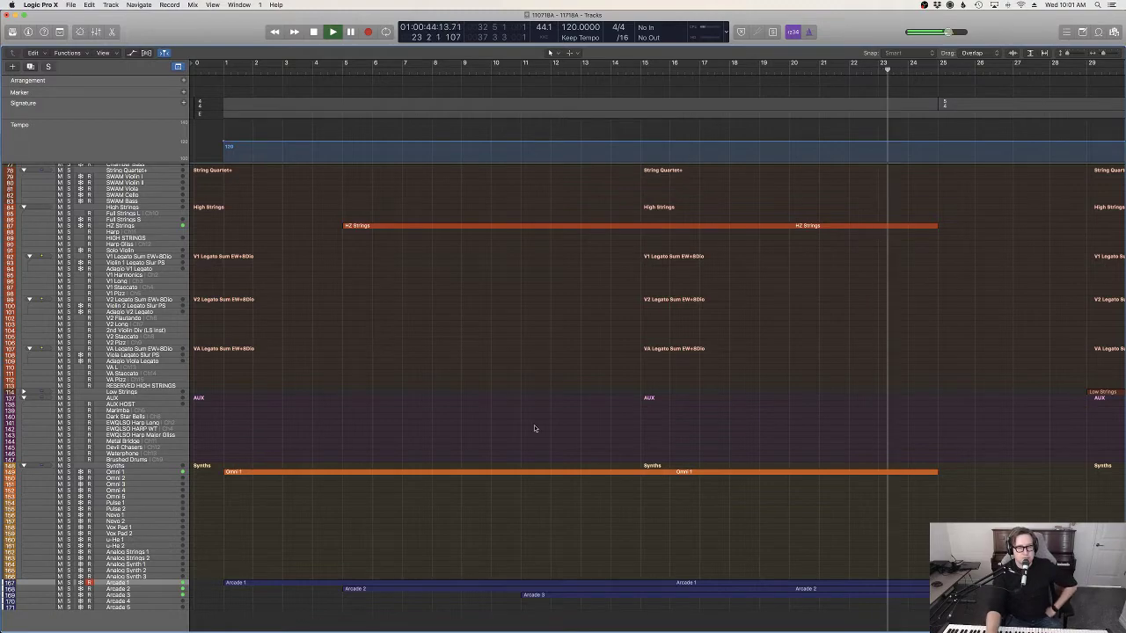
Step: Follow the playback from bar 23 through the 5/4 section to bar 37, reviewing the tracks from percussion down to the synths
scroll(534, 428, "up", 5)
scroll(739, 458, "right", 10)
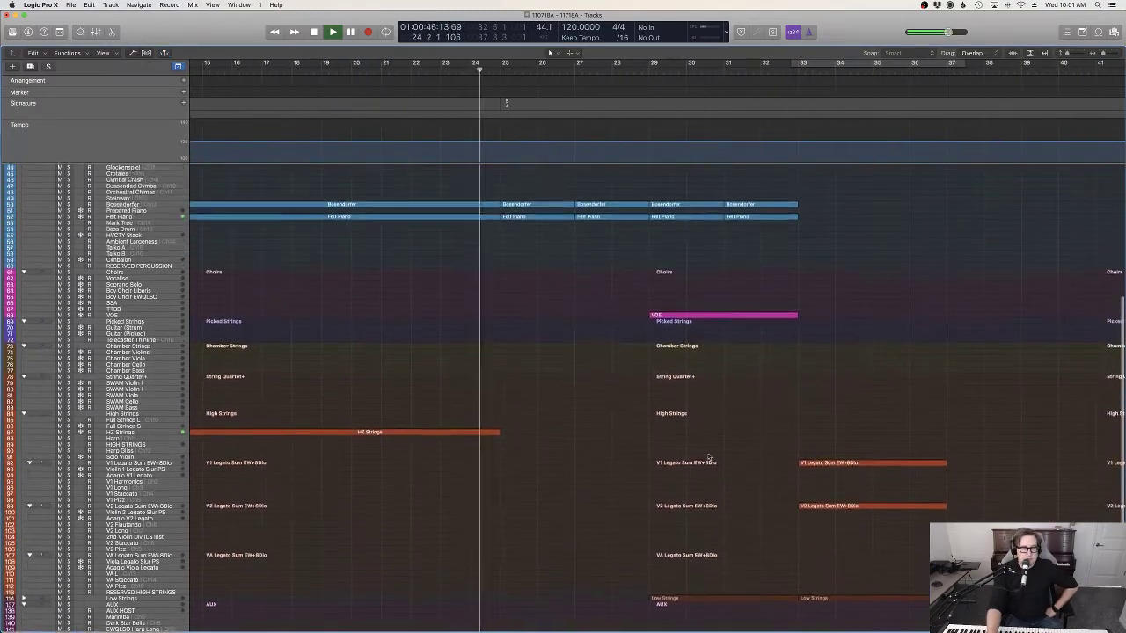
scroll(709, 458, "up", 2)
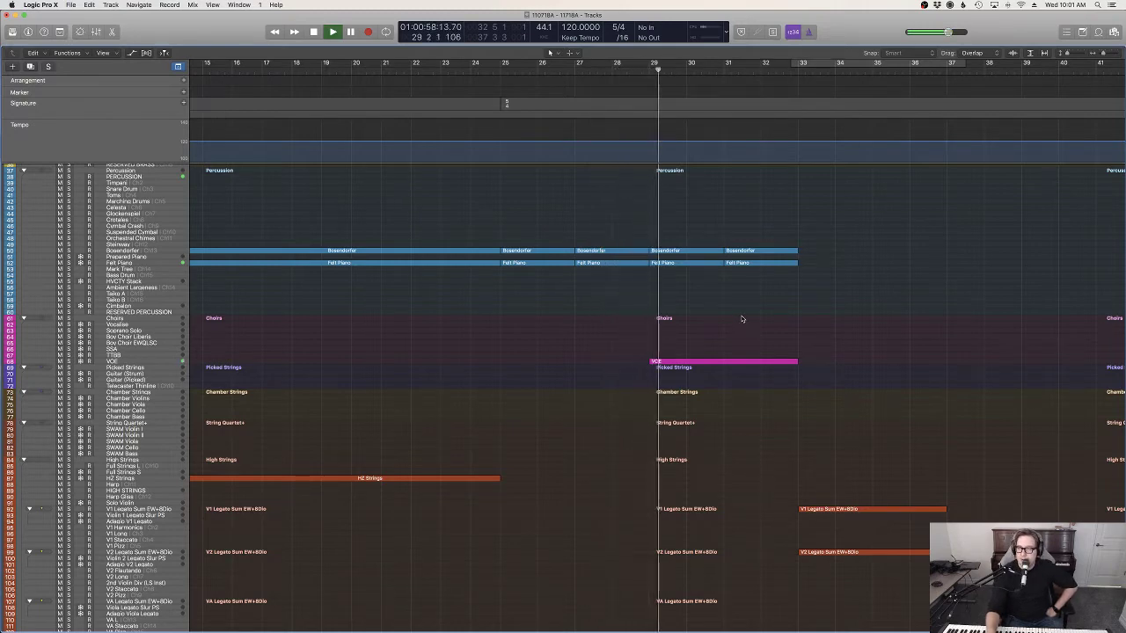
scroll(766, 321, "up", 1)
scroll(765, 320, "right", 2)
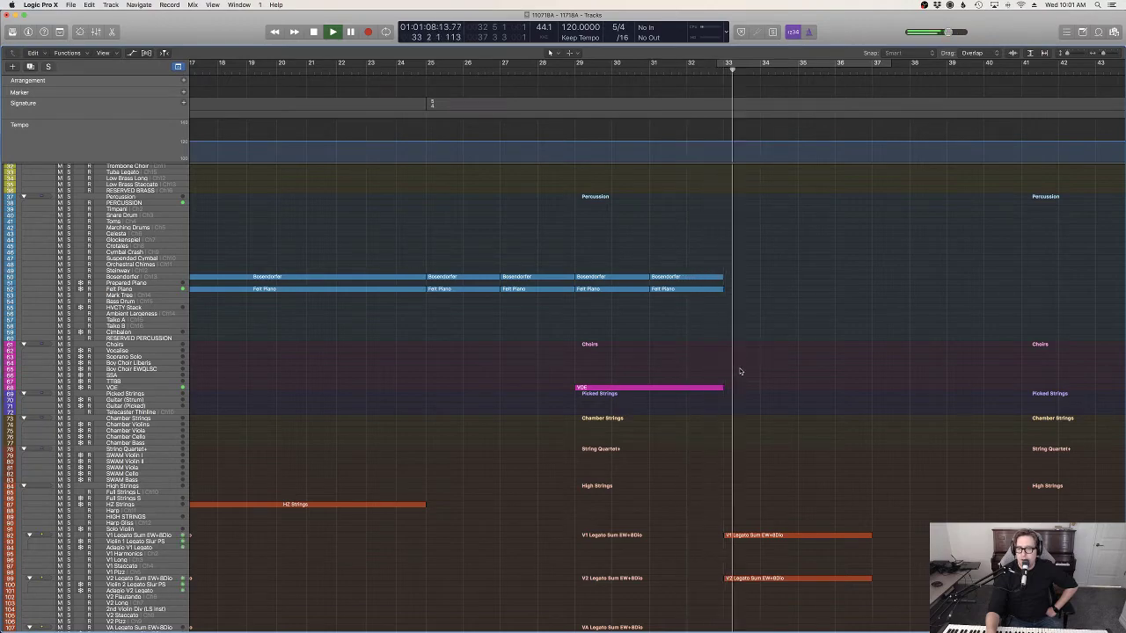
scroll(758, 378, "down", 8)
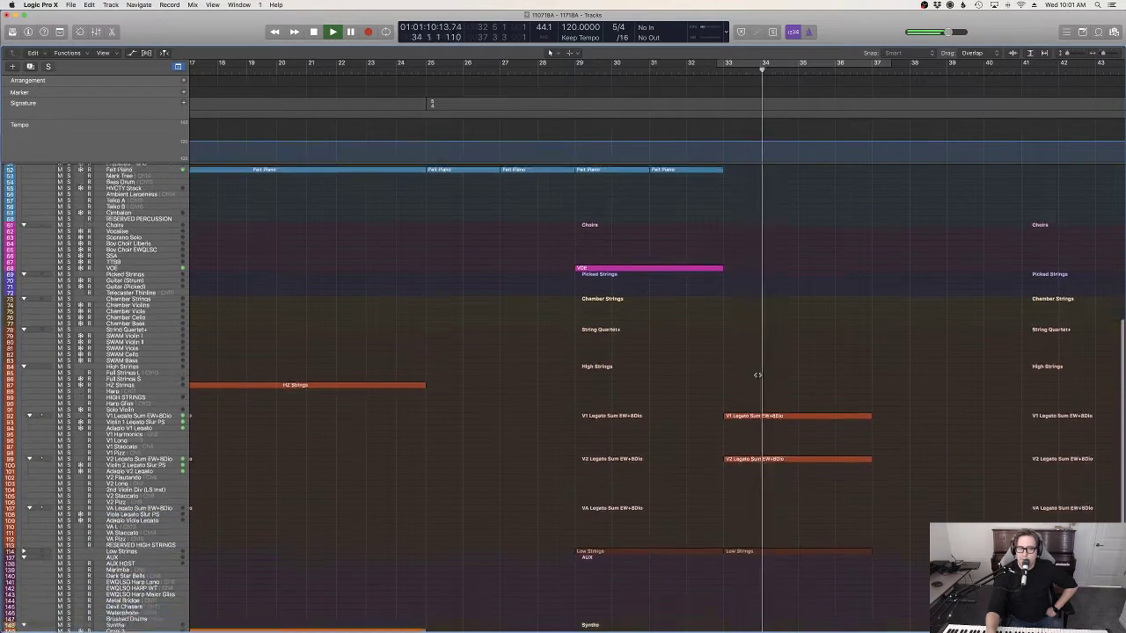
scroll(759, 378, "down", 1)
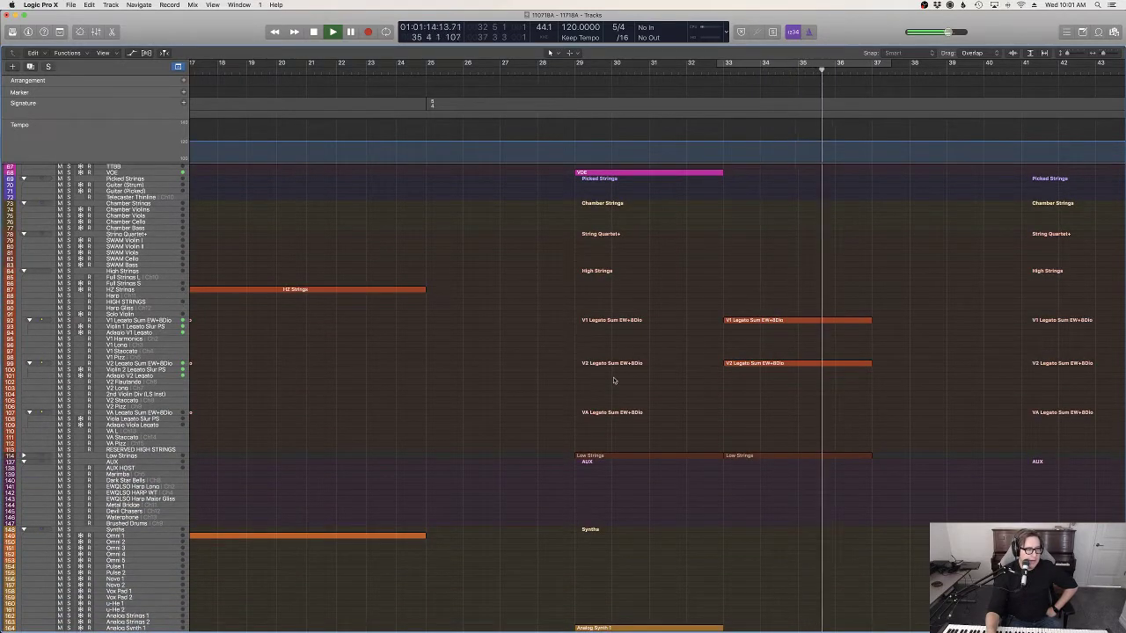
scroll(614, 380, "down", 1)
scroll(270, 221, "up", 1)
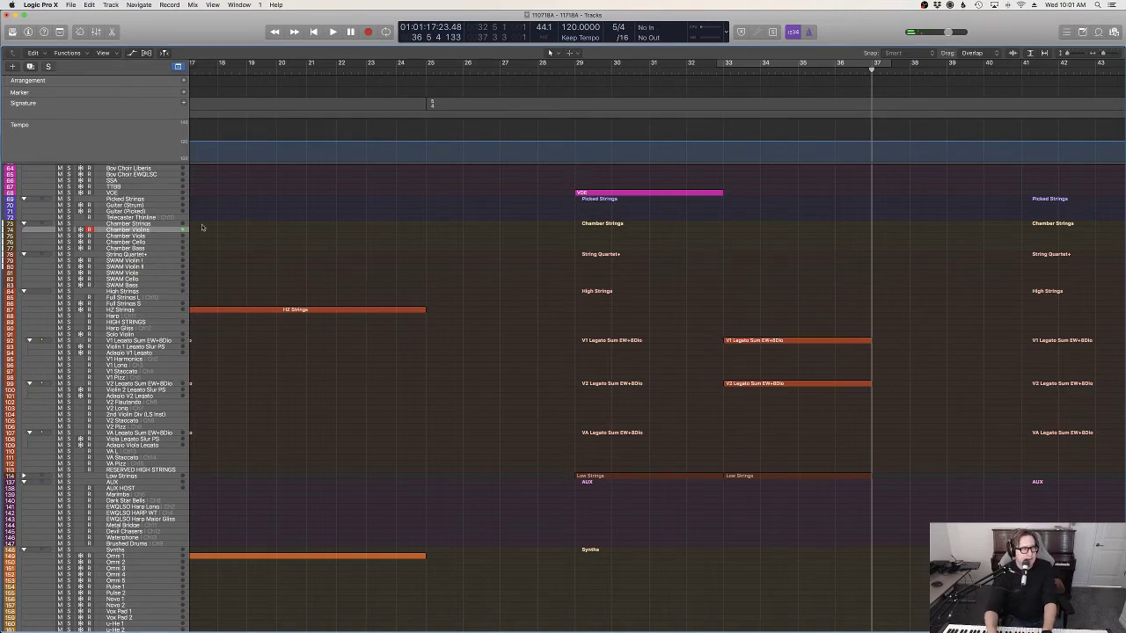
Step: Replay the violin legato passage from bar 32 to bar 37 with the Chamber Violins track armed, and look over the available instruments
left_click(703, 69)
key("space")
scroll(814, 241, "up", 5)
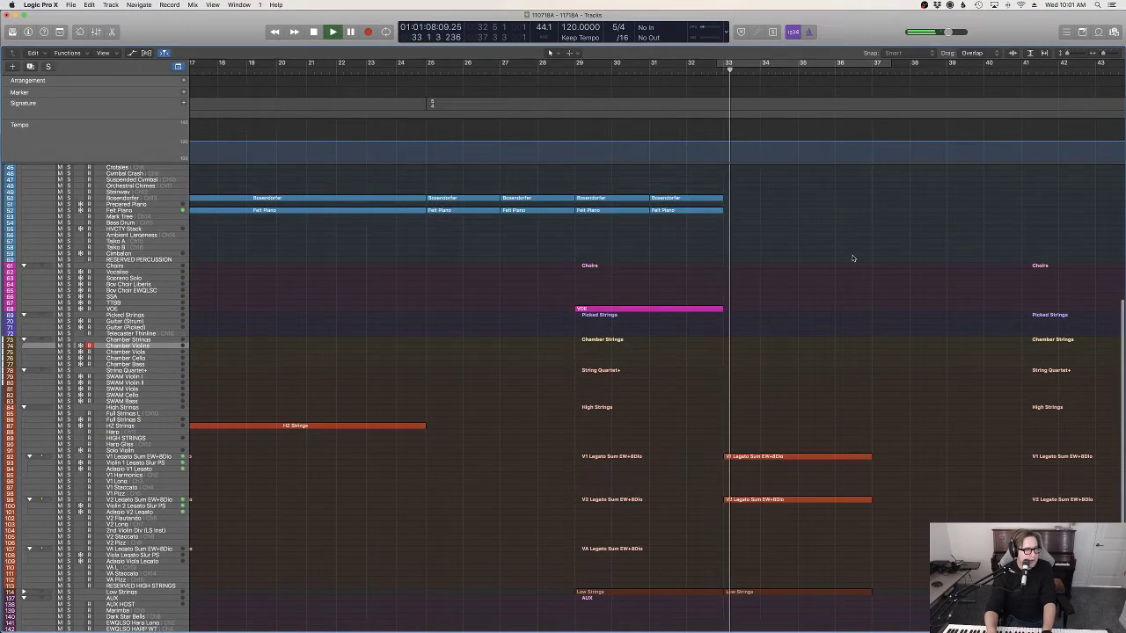
scroll(854, 264, "up", 1)
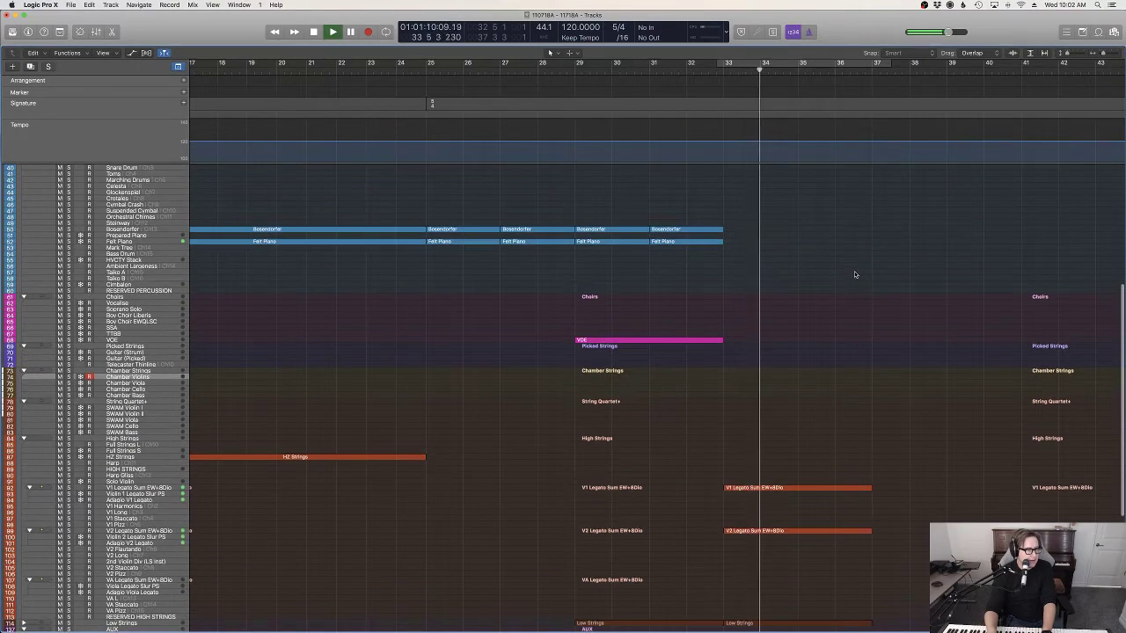
scroll(854, 273, "up", 4)
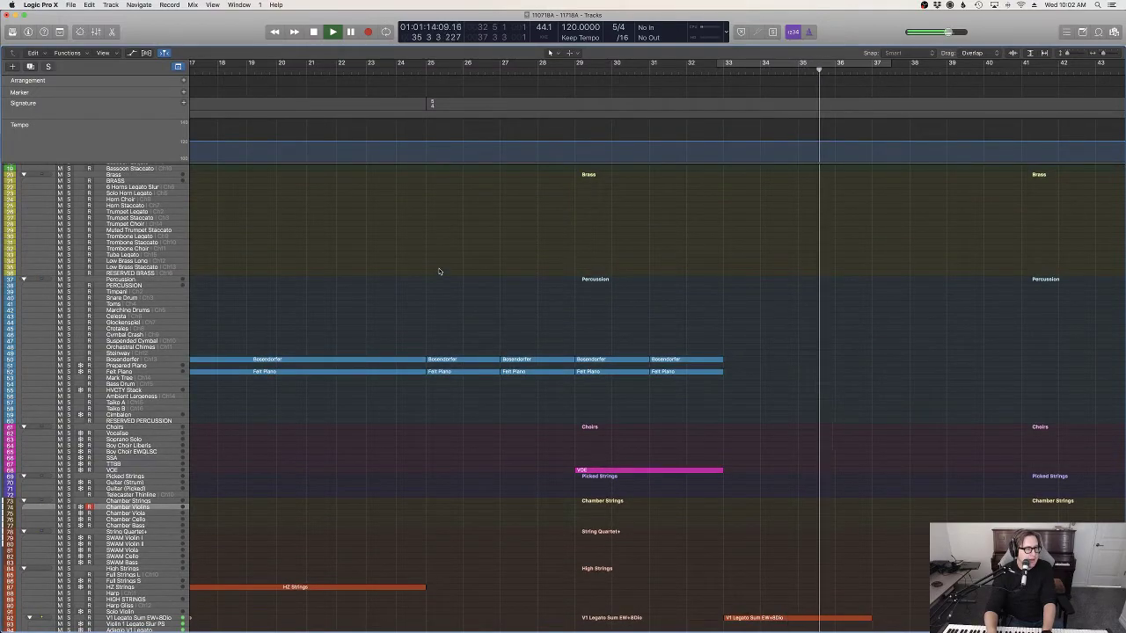
scroll(439, 270, "down", 12)
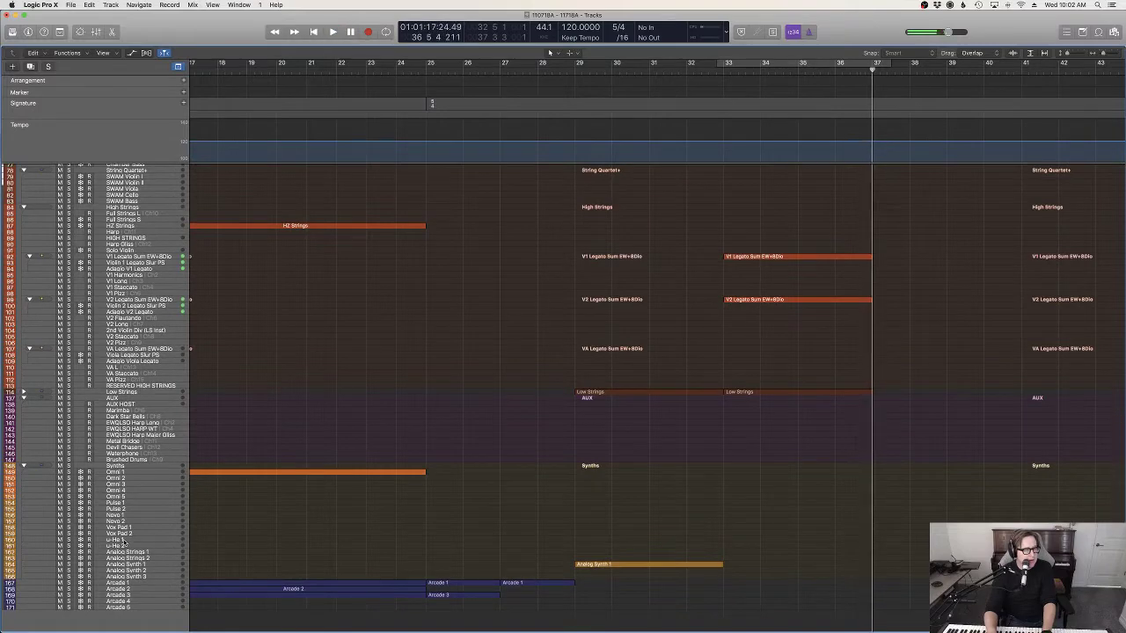
Step: Audition the Vox Pad 1 and Omni 1 tracks as possible sounds for the passage from bar 33 to bar 37
left_click(129, 529)
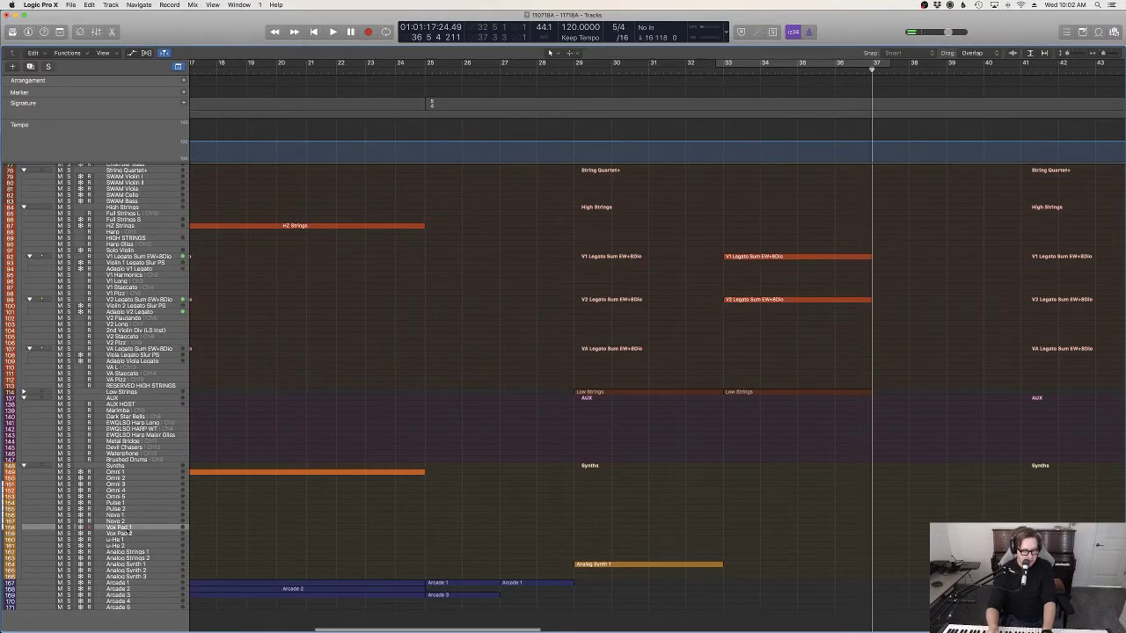
scroll(129, 533, "up", 2)
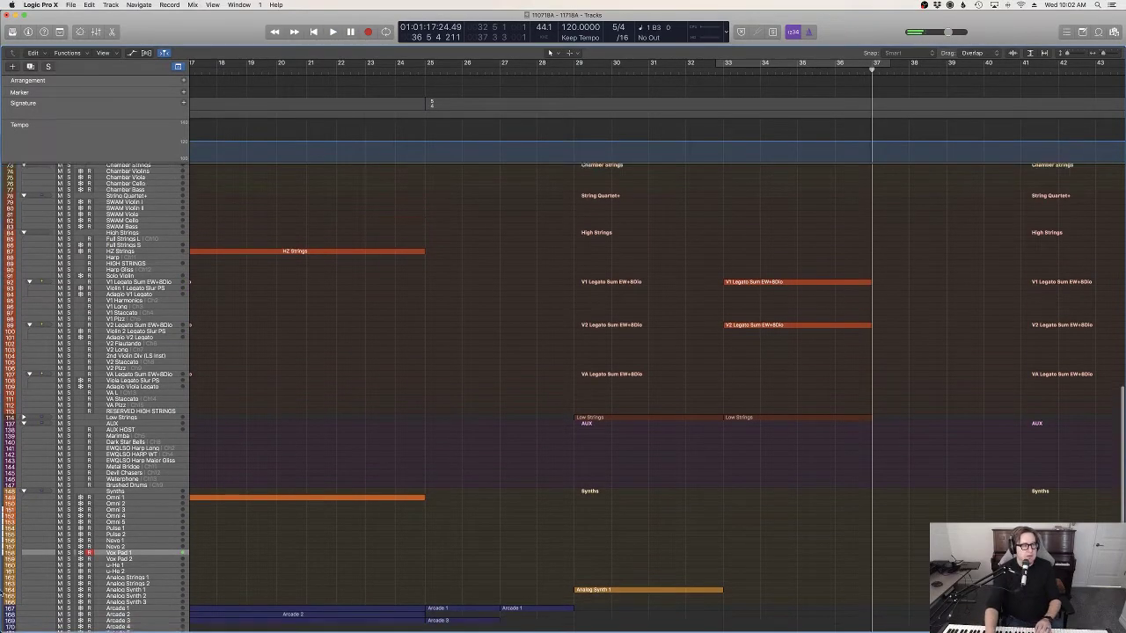
left_click(139, 506)
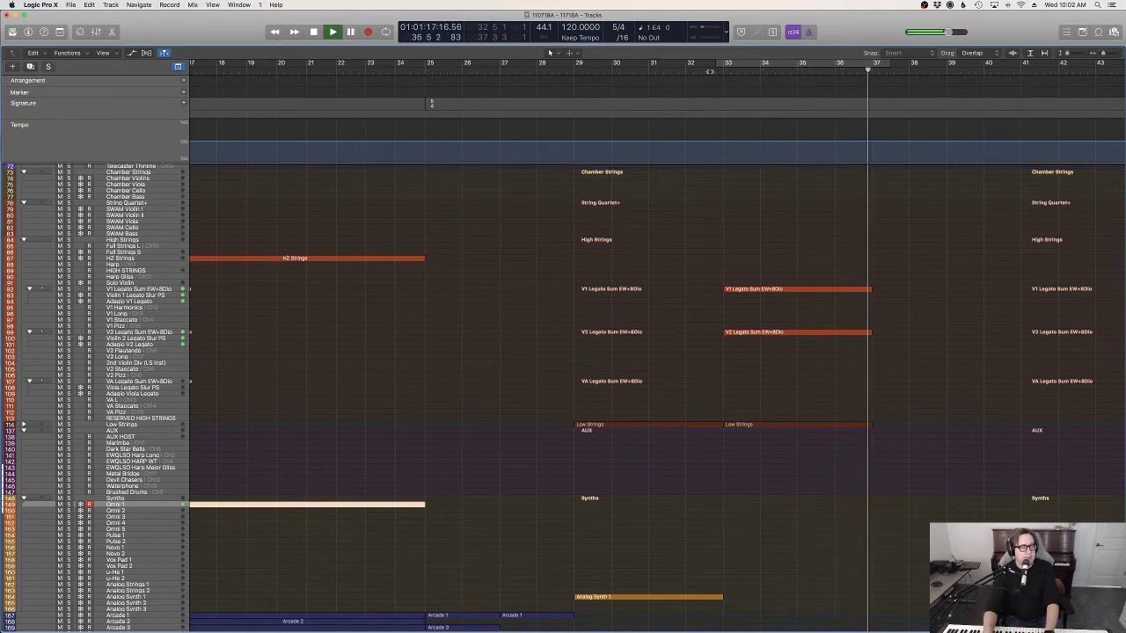
Step: Play back from bar 23 across the change to 5/4 at bar 25
scroll(978, 364, "up", 15)
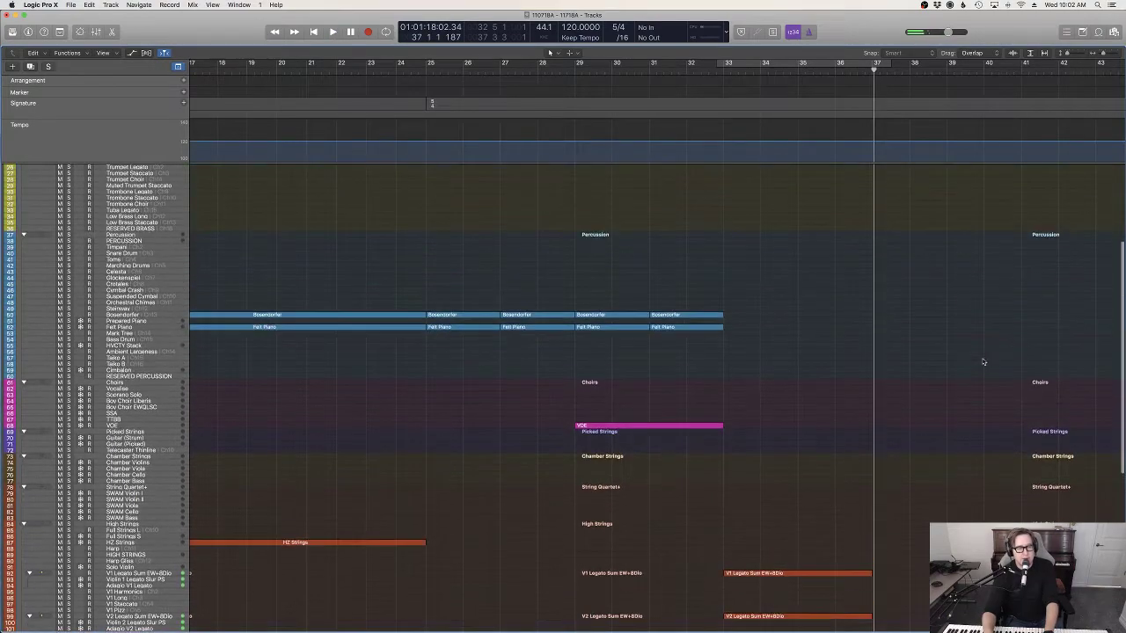
scroll(978, 364, "left", 8)
scroll(976, 362, "down", 6)
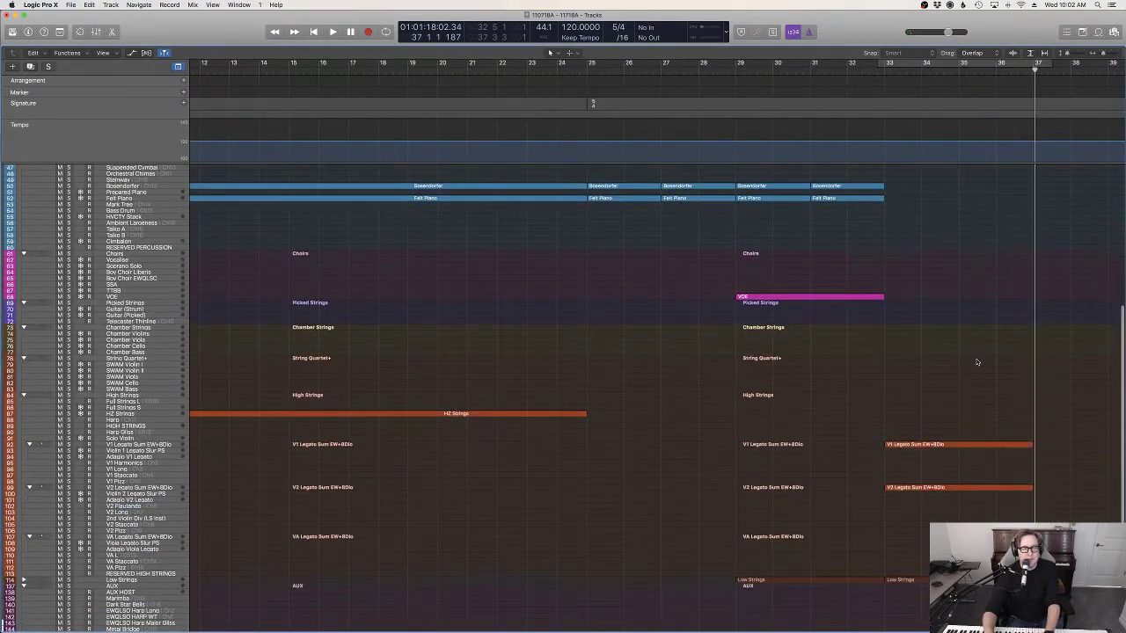
left_click(542, 68)
key("space")
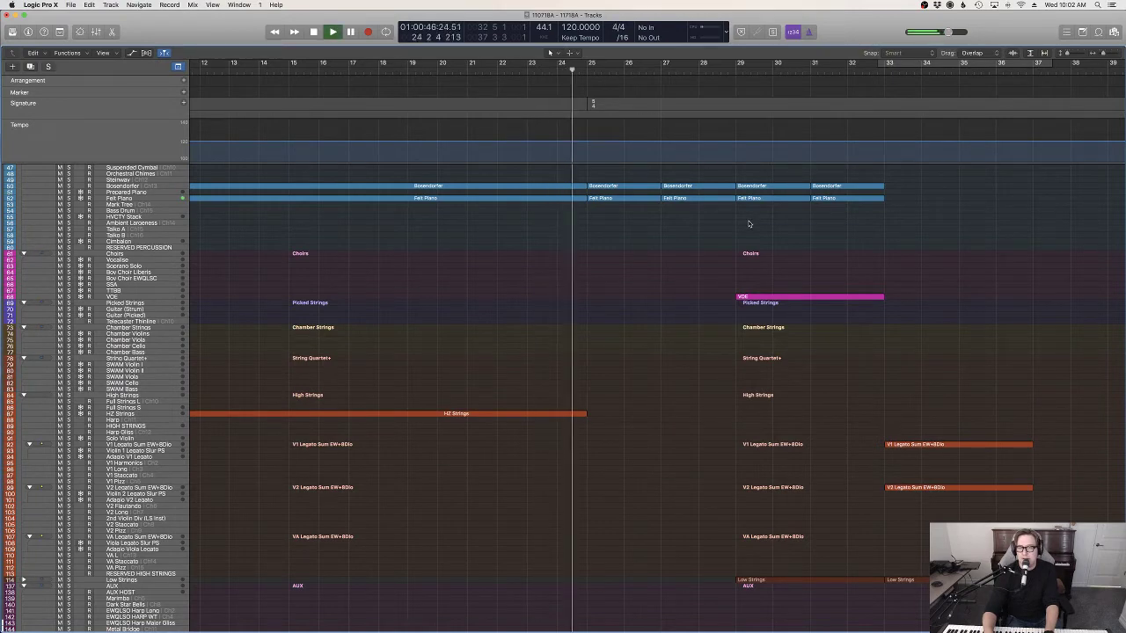
Step: Open the Bosendorfer region ending at bar 25 in the Piano Roll and select its short last note in bar 24
double_click(565, 192)
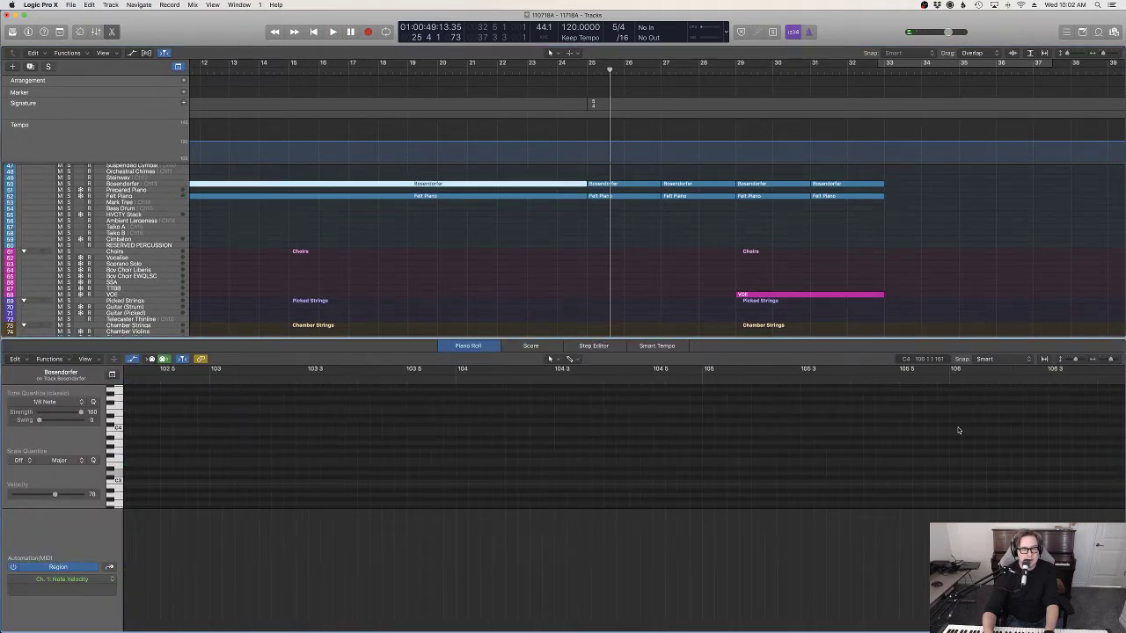
scroll(960, 429, "left", 10)
scroll(963, 429, "left", 20)
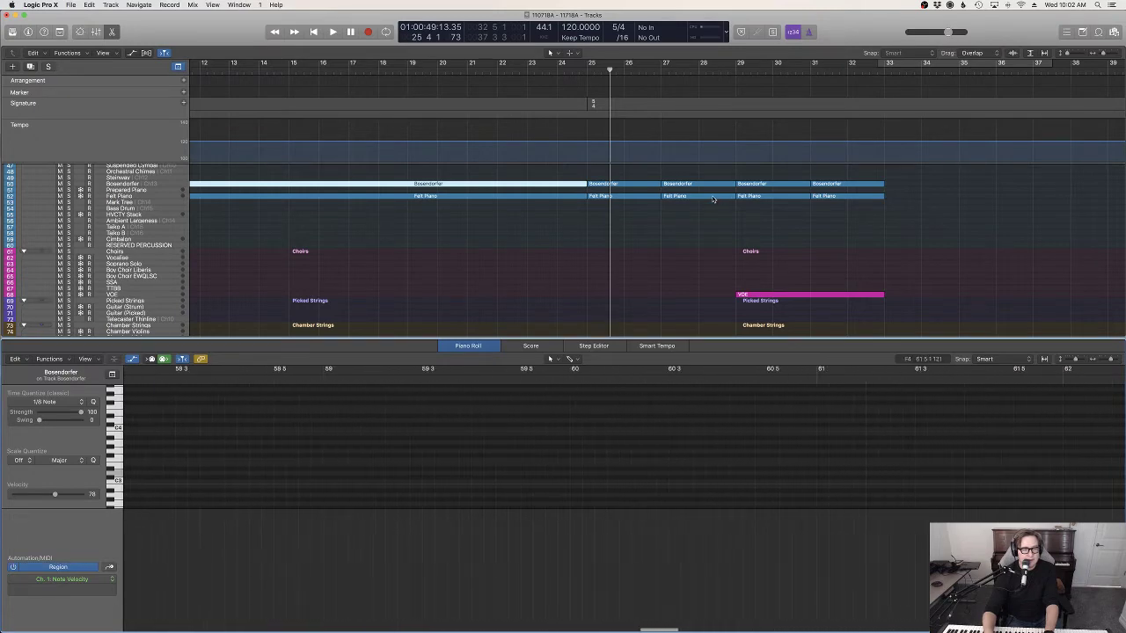
left_click(570, 186)
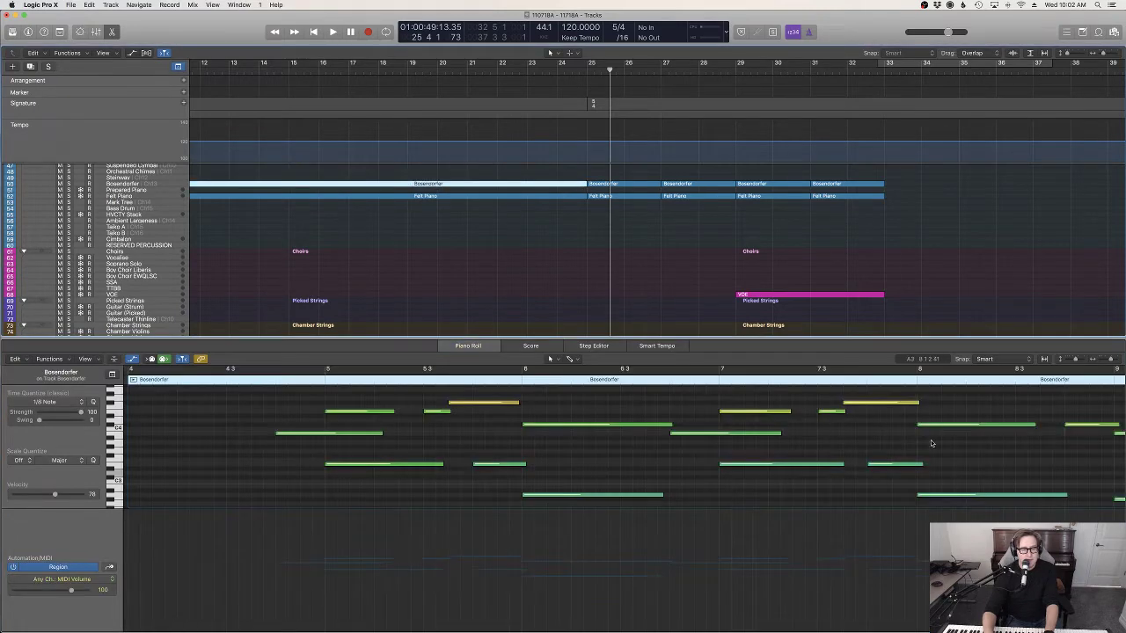
scroll(931, 443, "right", 13)
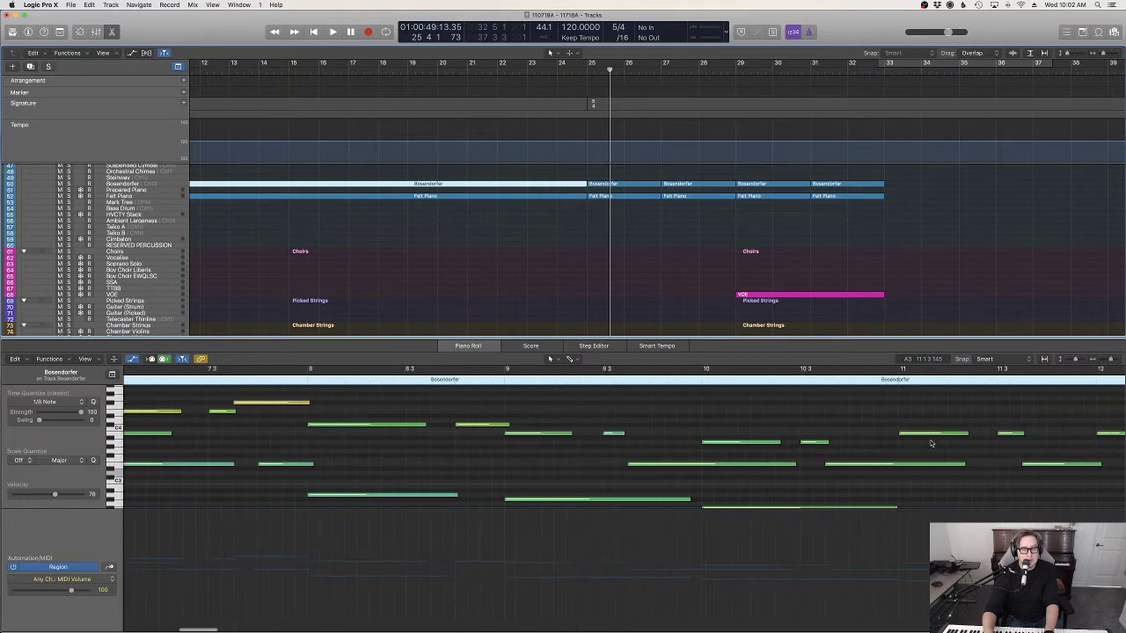
scroll(953, 446, "right", 20)
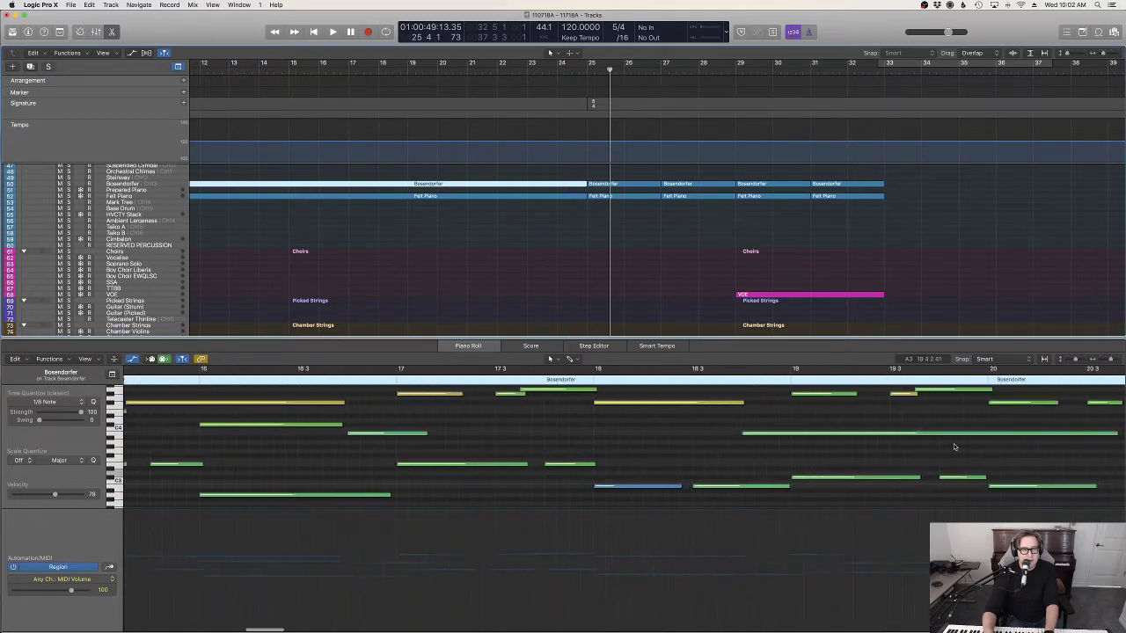
scroll(954, 446, "right", 6)
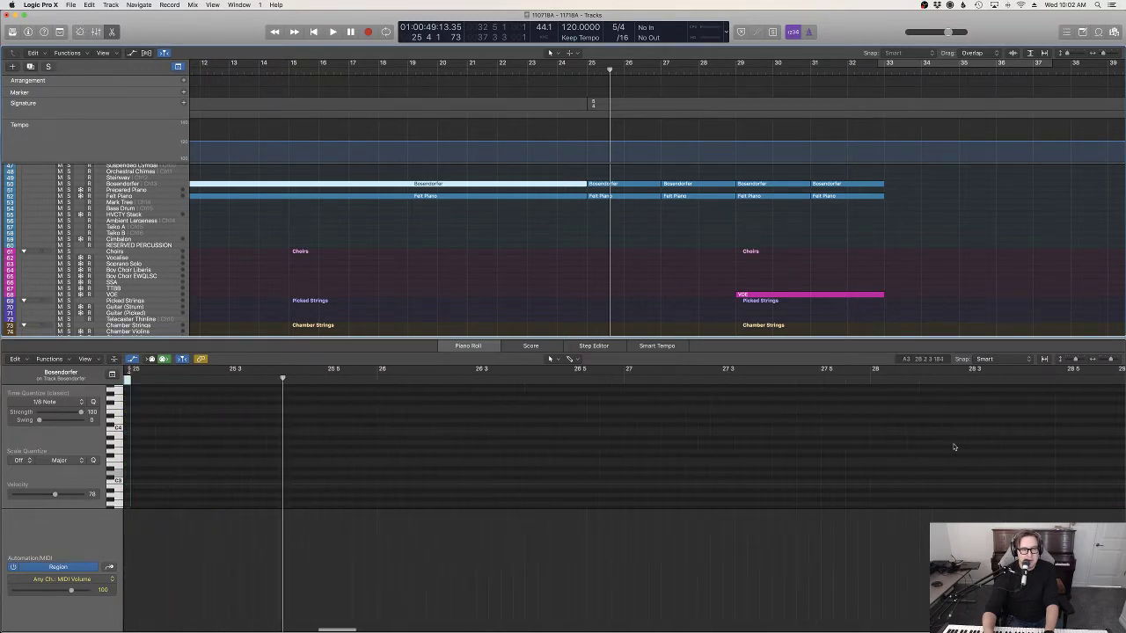
scroll(954, 447, "up", 10)
scroll(954, 447, "left", 3)
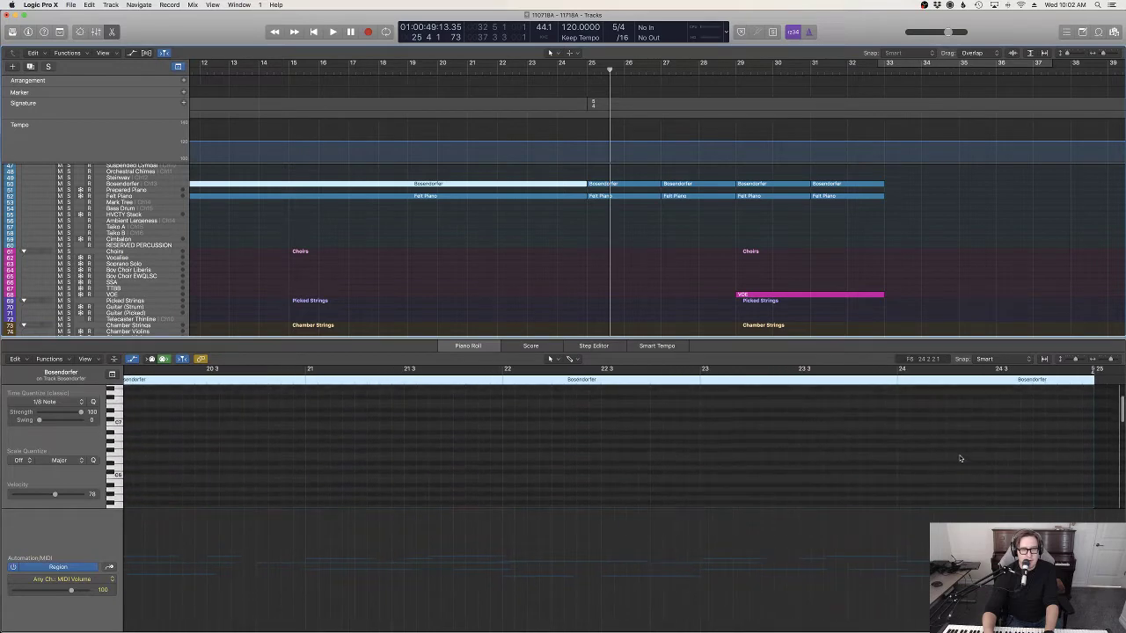
scroll(961, 458, "down", 5)
left_click_drag(1047, 456, 1074, 434)
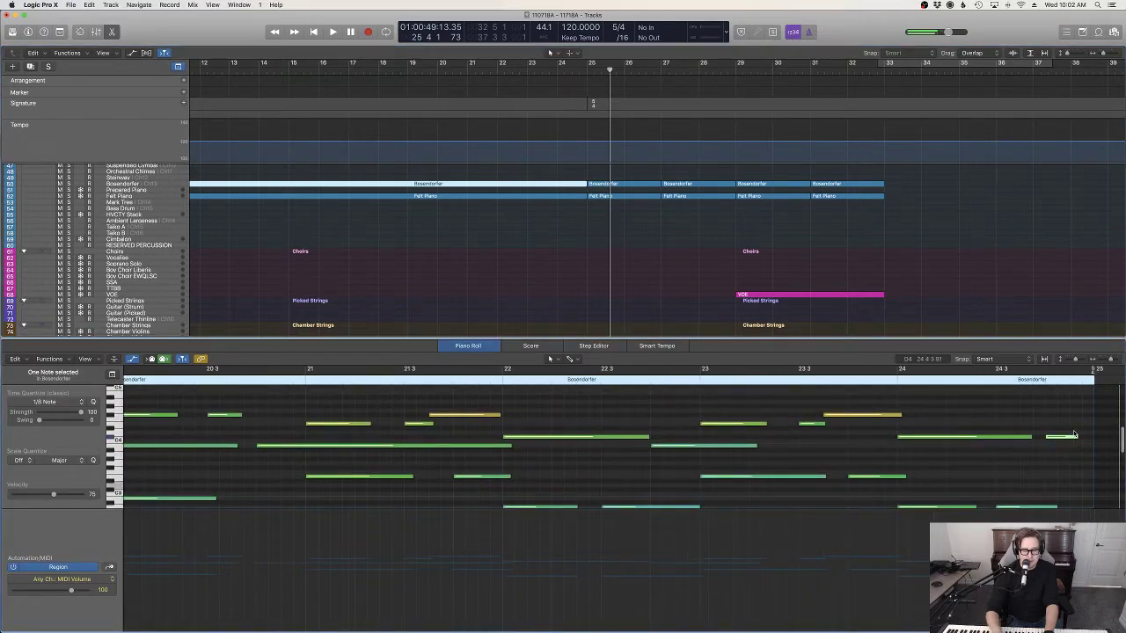
Step: Delete the short last note in bar 24 of the Felt Piano region and play back the transition into bar 25
left_click(574, 198)
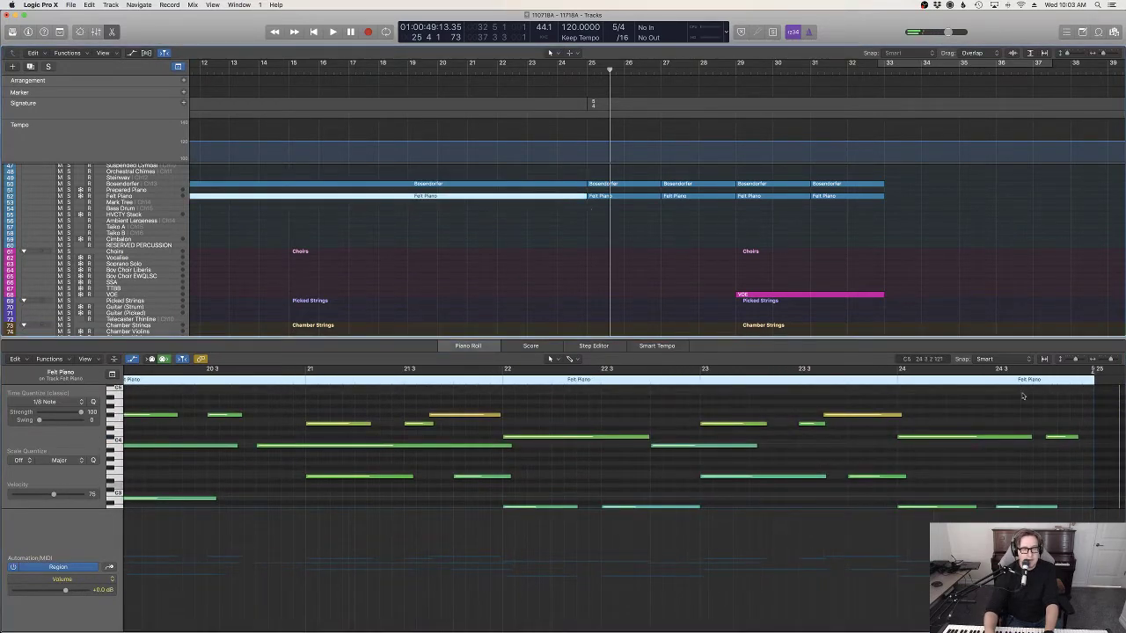
left_click_drag(1070, 456, 1060, 423)
key("BackSpace")
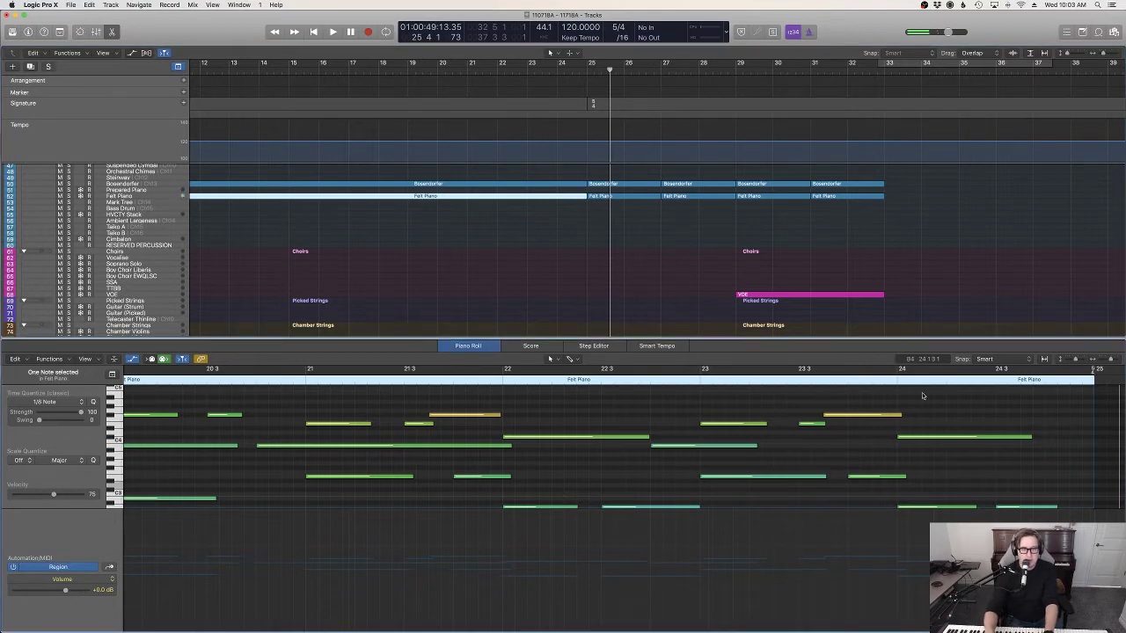
key("space")
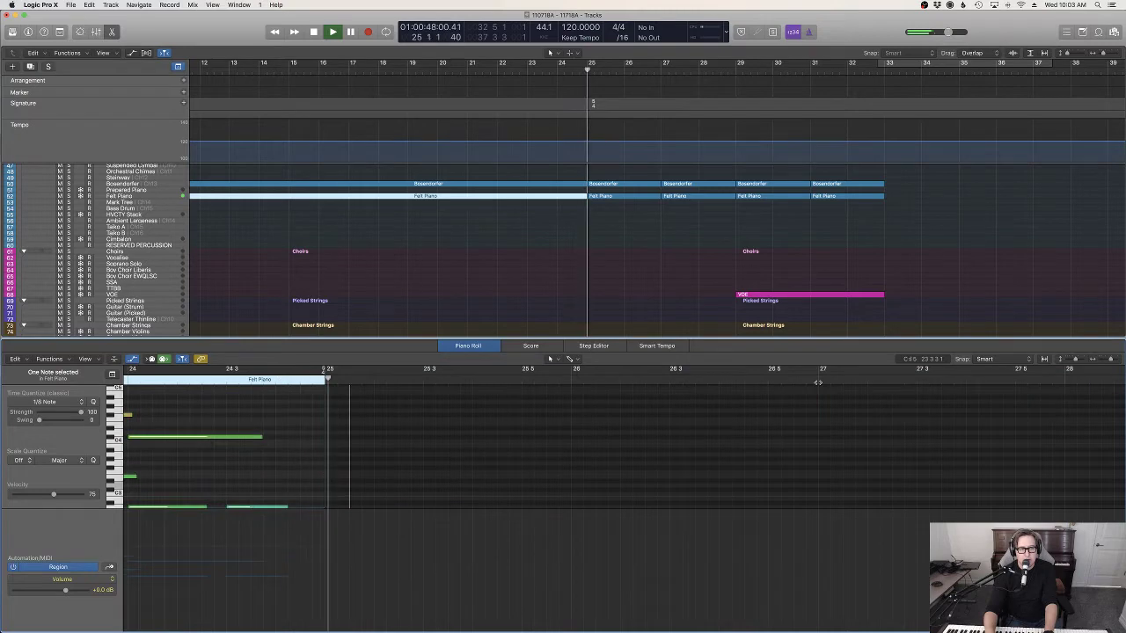
key("p")
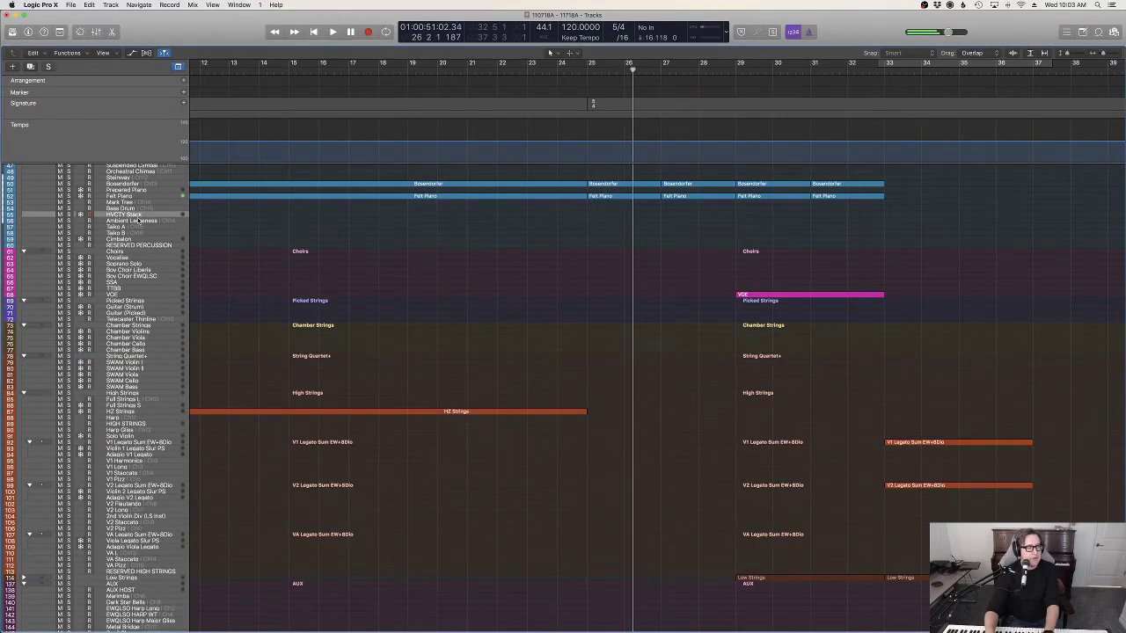
Step: Record a sustained two-note part on the Ambient Largeness track from bar 25 to bar 27 and open the region in the Piano Roll
left_click(601, 71)
key("r")
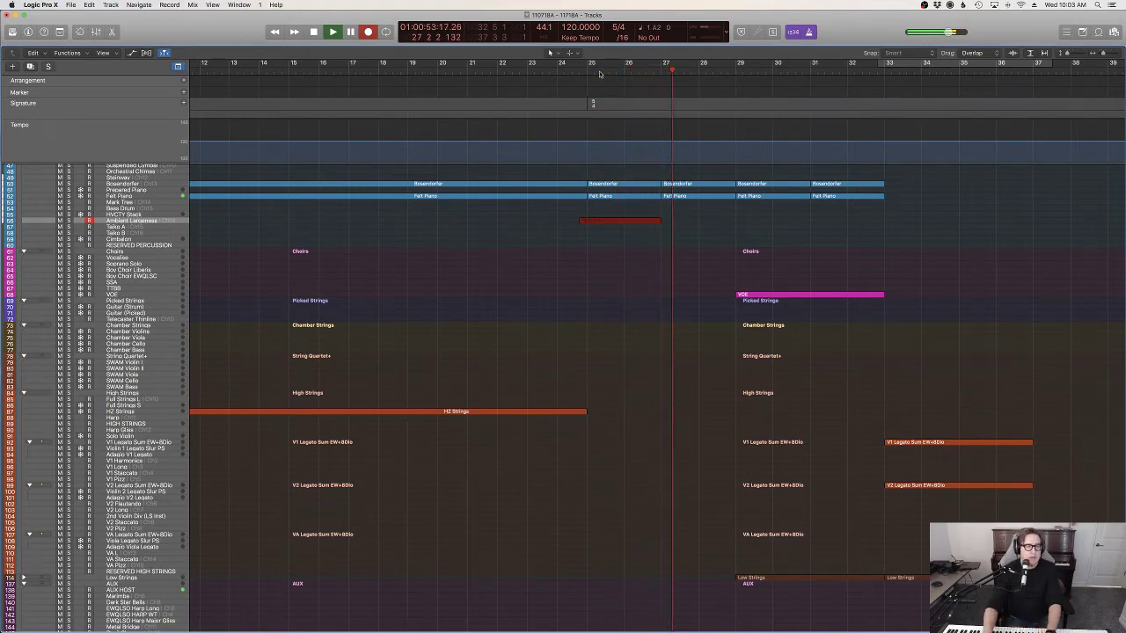
key("space")
key("e")
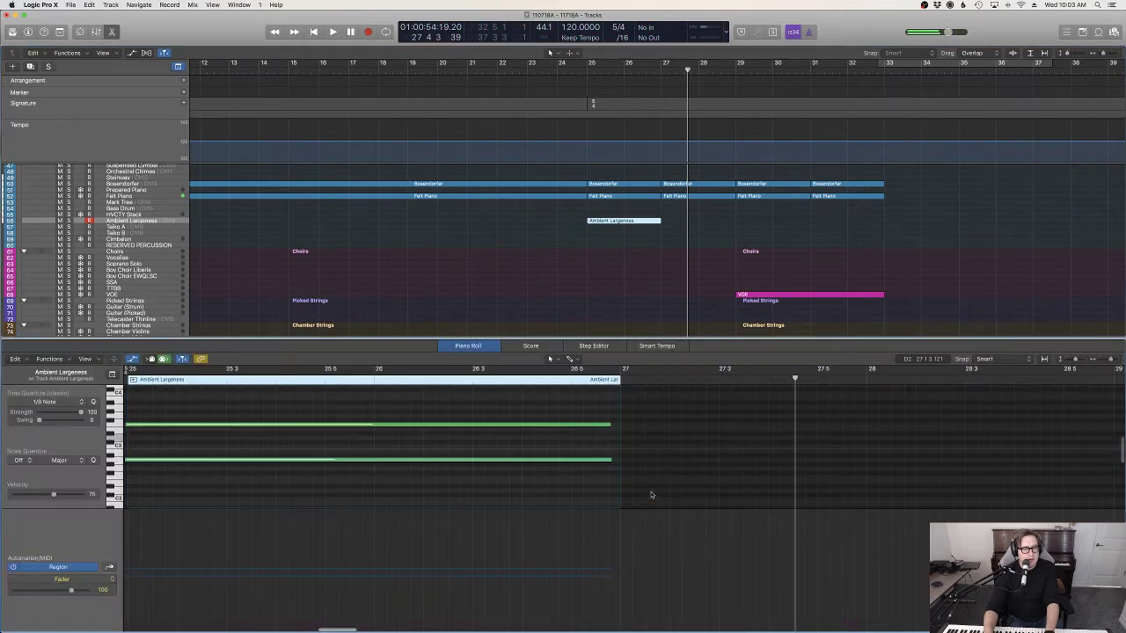
Step: Close the Piano Roll and play back from bar 22 to bar 37, reviewing the parts across all track groups
key("e")
key("space")
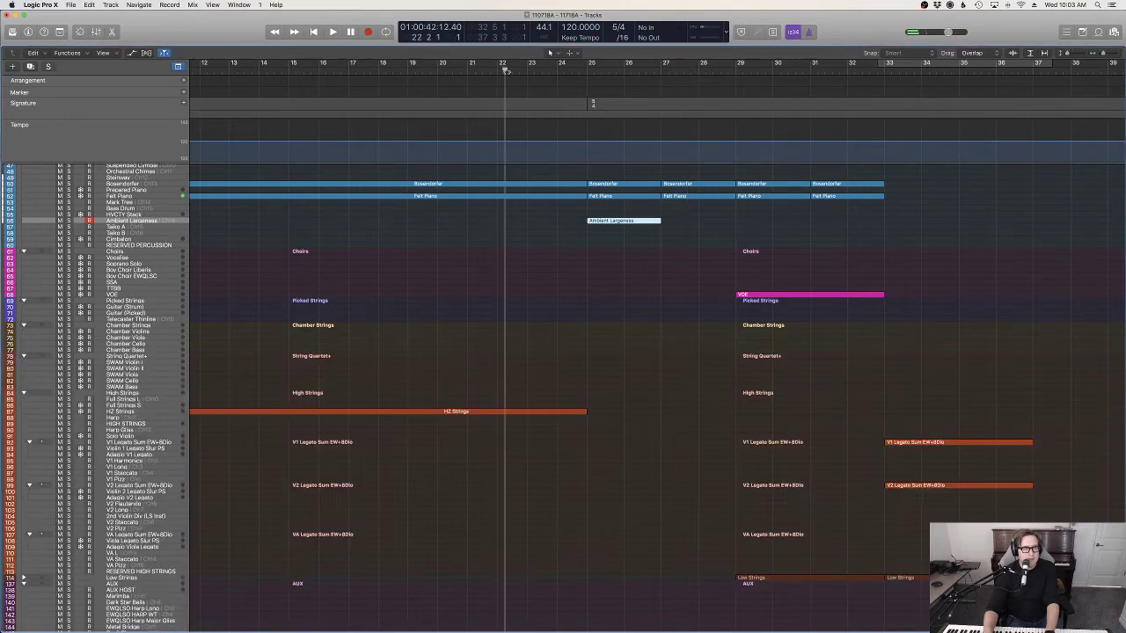
scroll(655, 343, "up", 5)
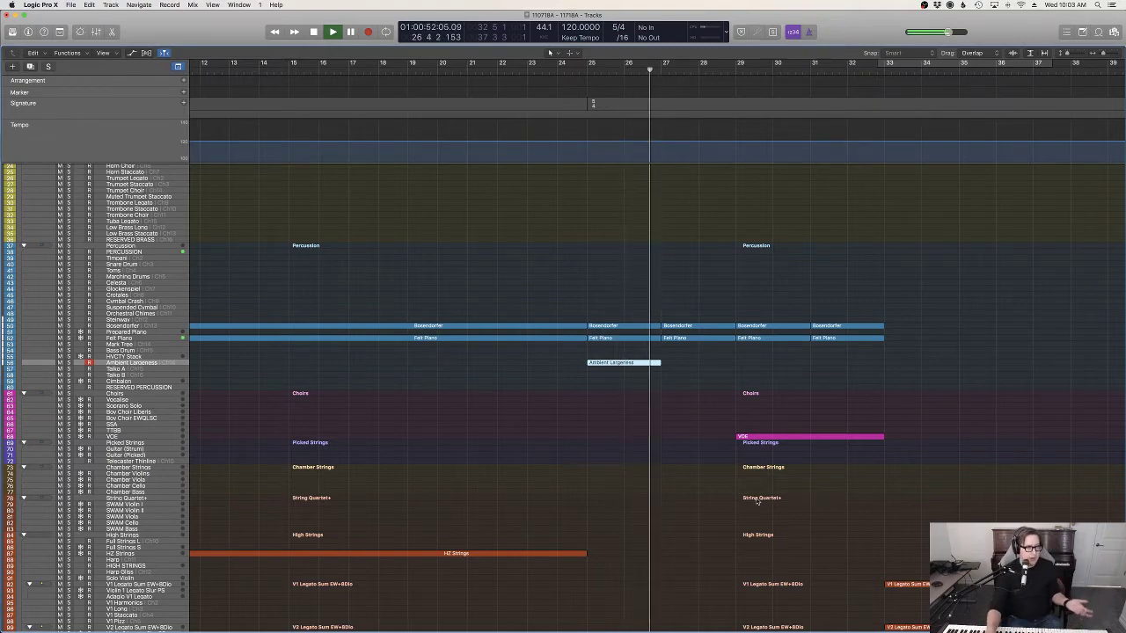
scroll(758, 503, "up", 10)
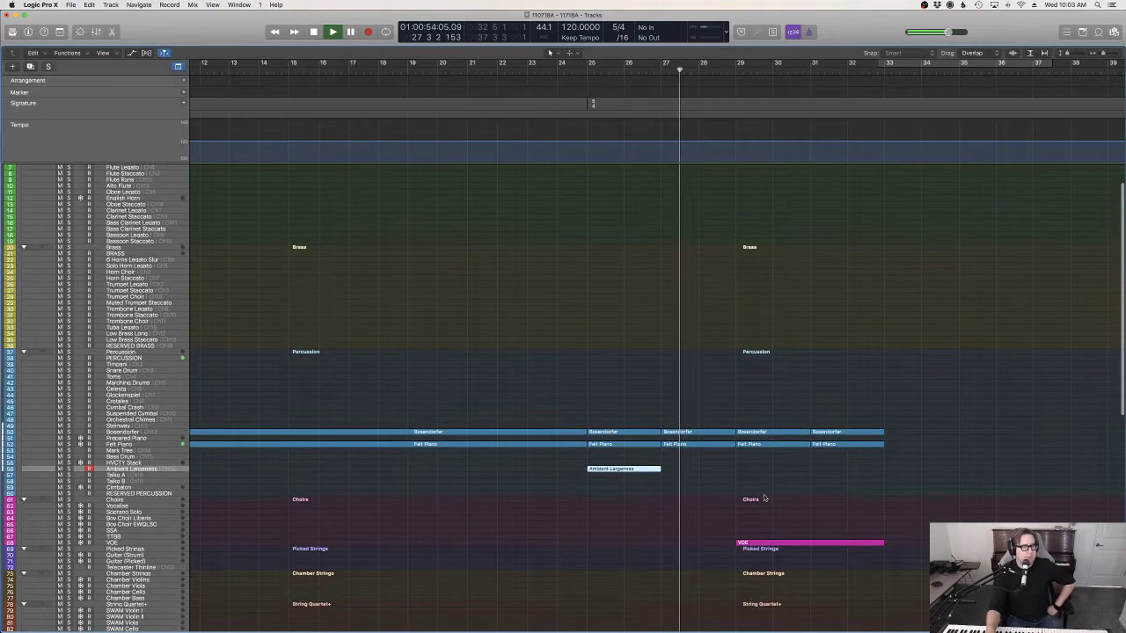
scroll(765, 500, "down", 10)
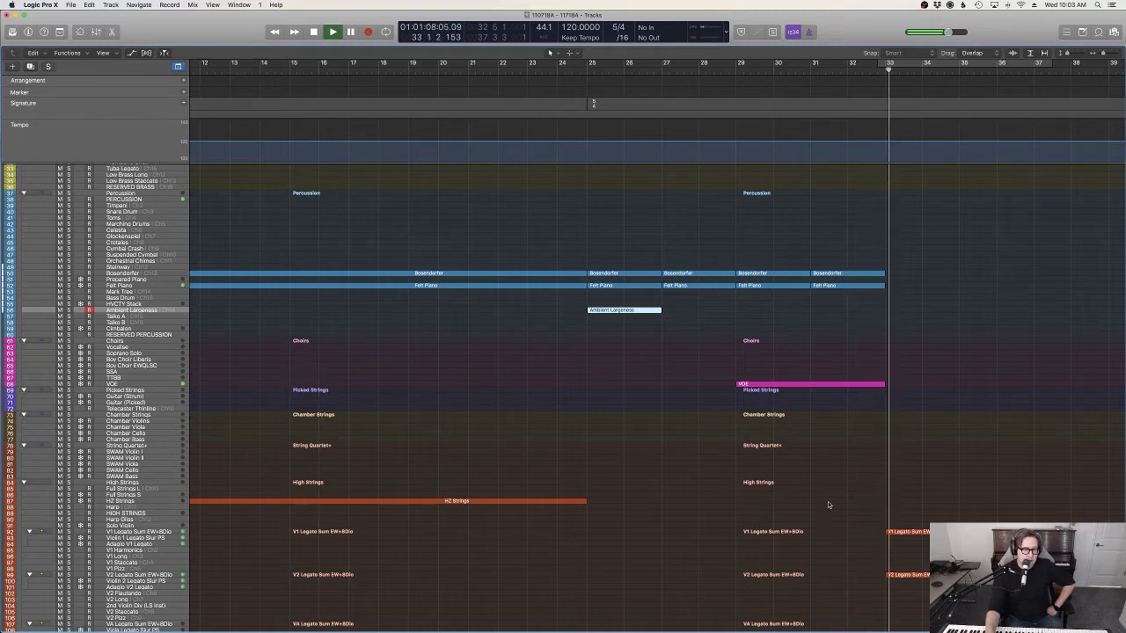
scroll(828, 505, "down", 1)
scroll(827, 505, "down", 3)
scroll(845, 484, "right", 5)
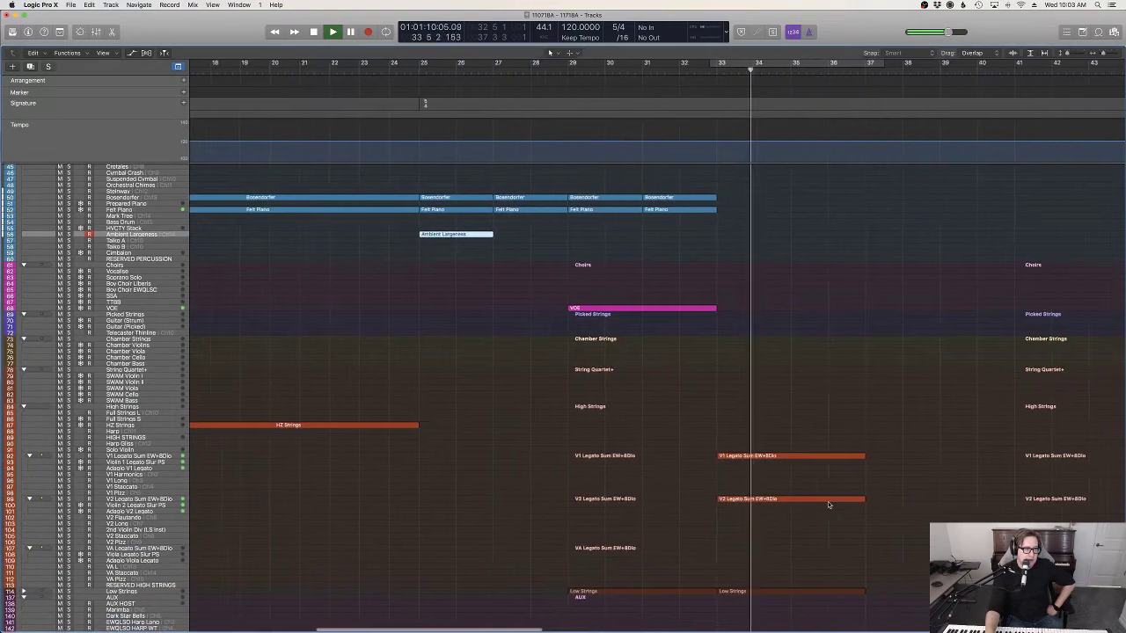
scroll(874, 455, "right", 5)
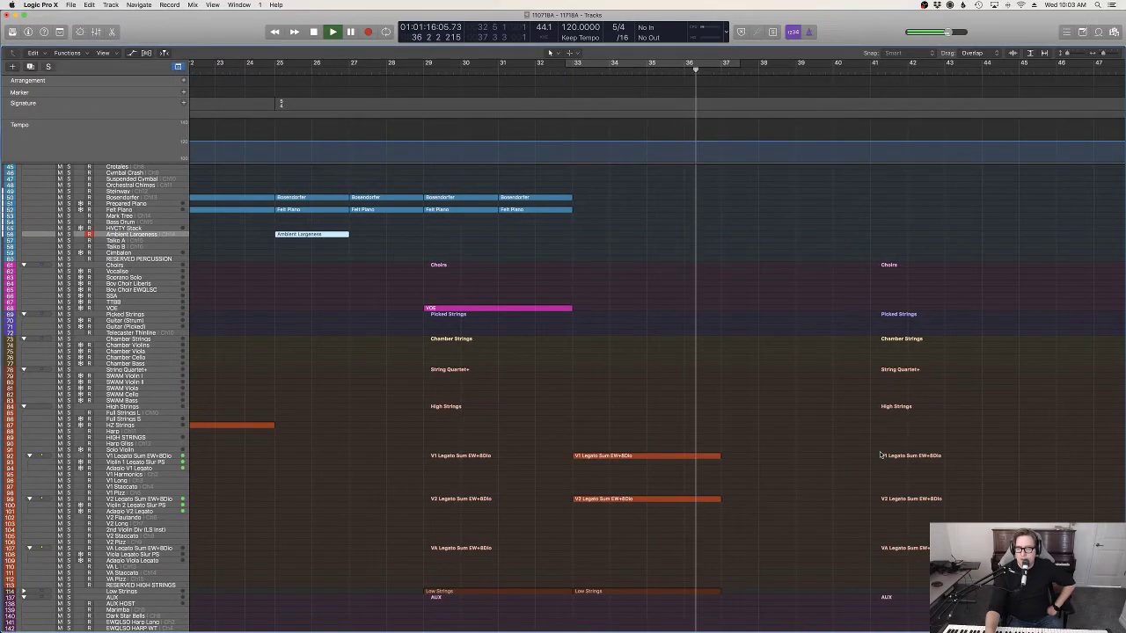
scroll(844, 461, "down", 5)
scroll(836, 465, "down", 1)
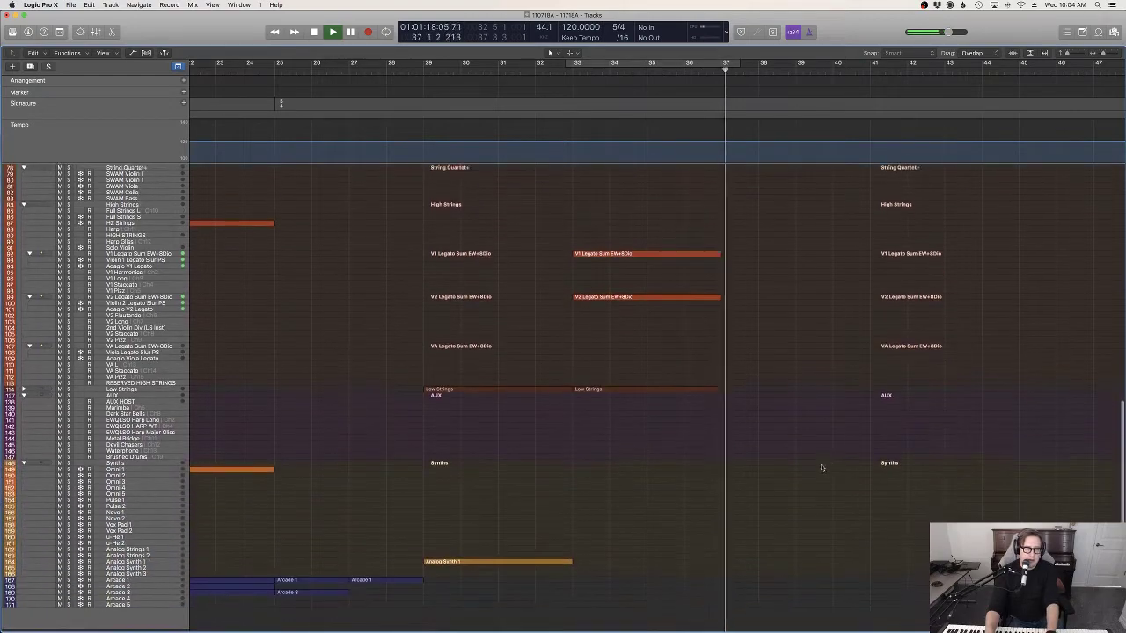
key("space")
Step: Expand the Low Strings stack and copy the V1, V2, CL and Basses Legato regions from bar 33 to bar 37
left_click_drag(674, 468, 627, 225)
scroll(678, 273, "up", 6)
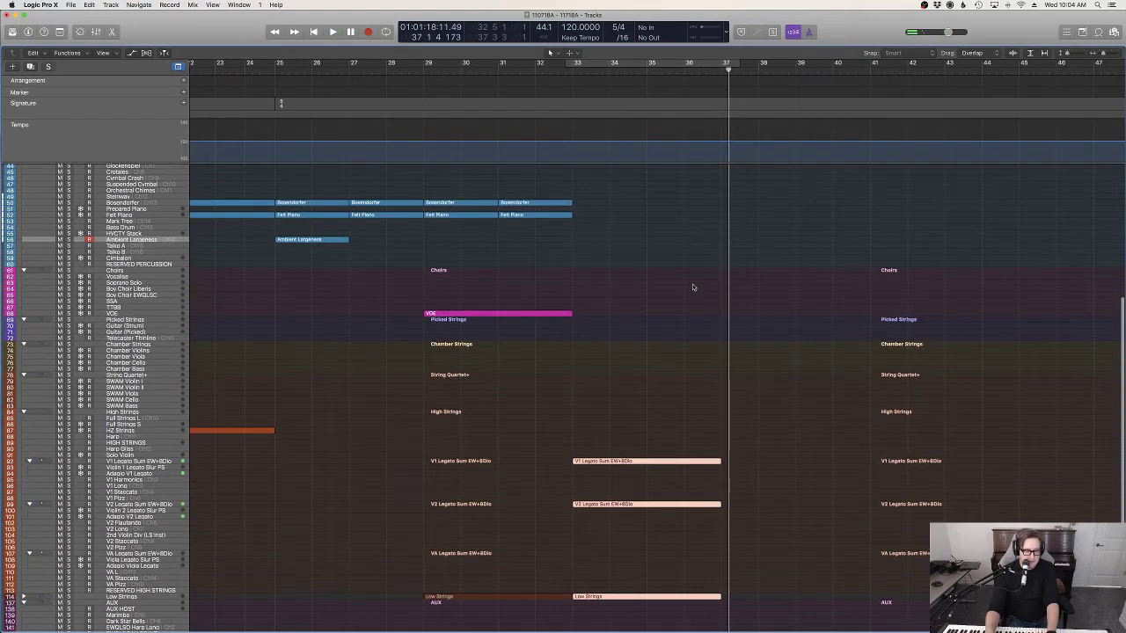
scroll(676, 419, "down", 6)
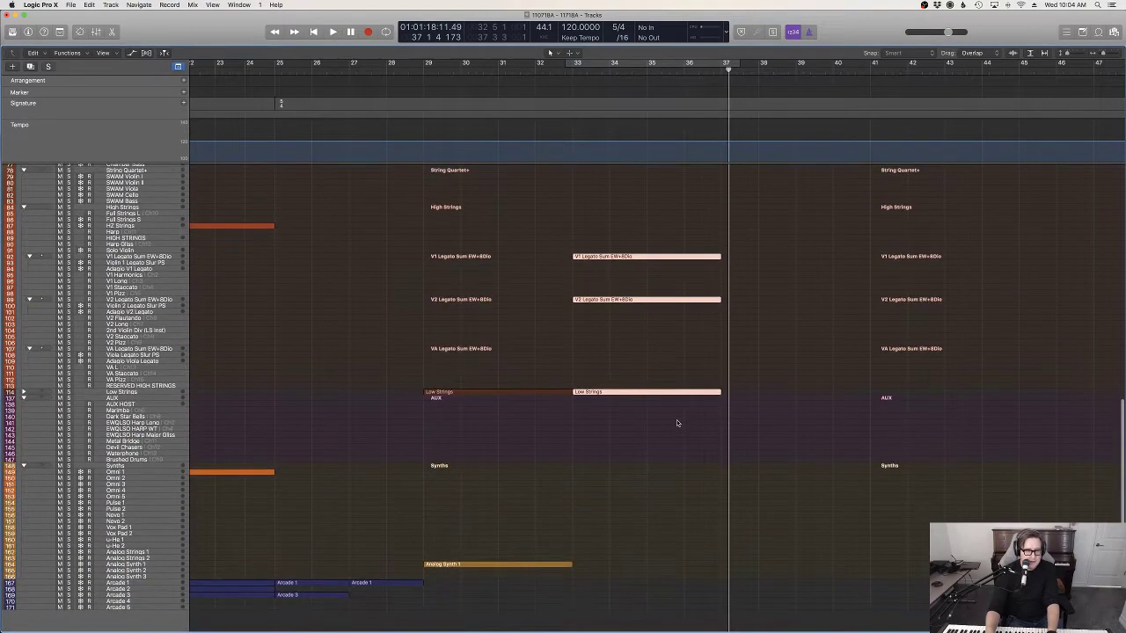
left_click(677, 424)
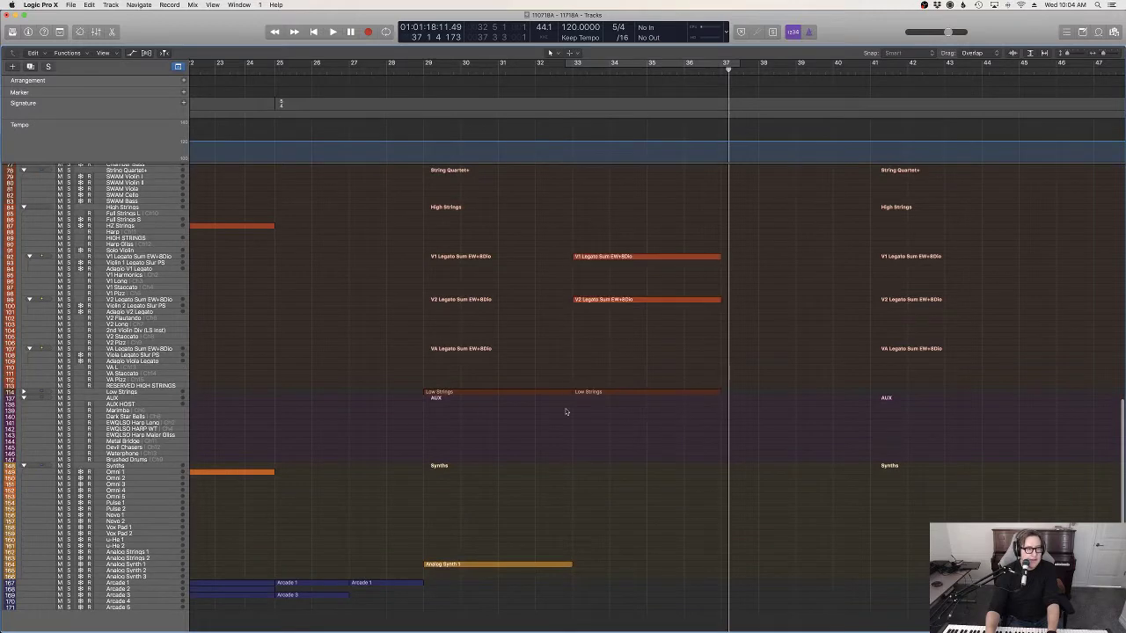
left_click(24, 393)
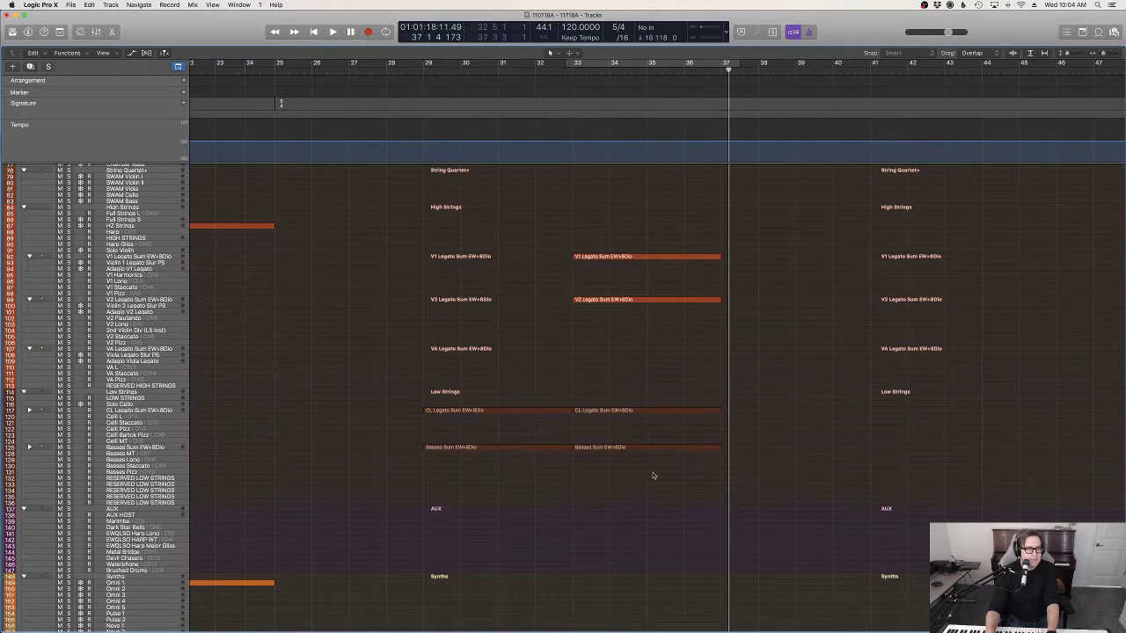
left_click_drag(653, 476, 643, 225)
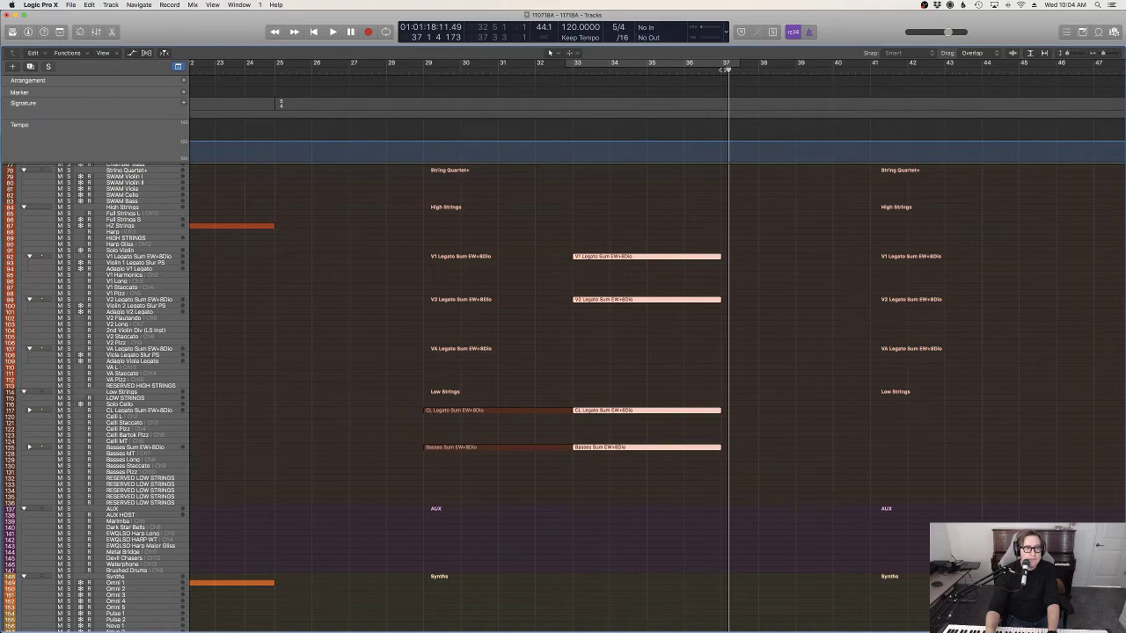
left_click(723, 71)
key("super+v")
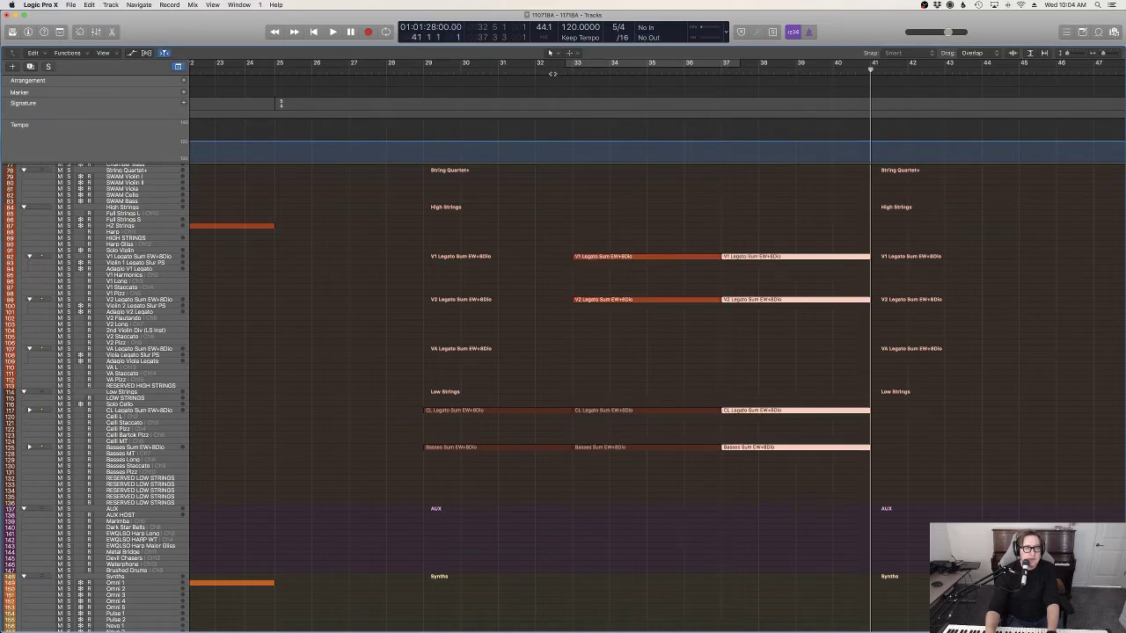
Step: Copy the VOE choir region to bar 33 on its own track without its automation data, and play back that section
left_click(552, 73)
key("space")
scroll(736, 266, "up", 8)
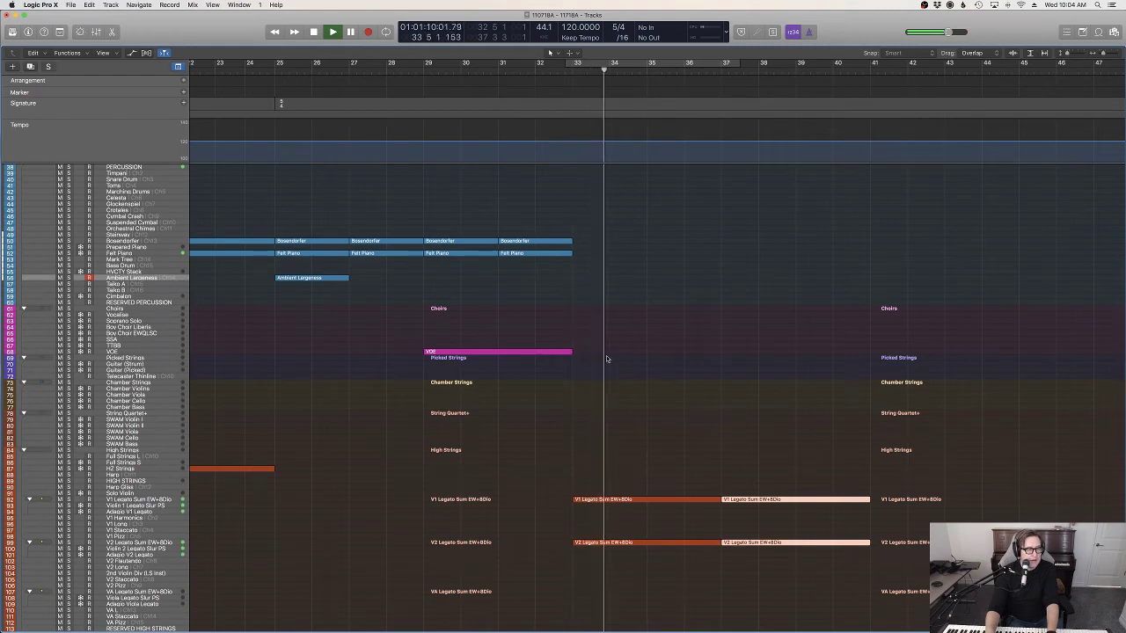
left_click(538, 352)
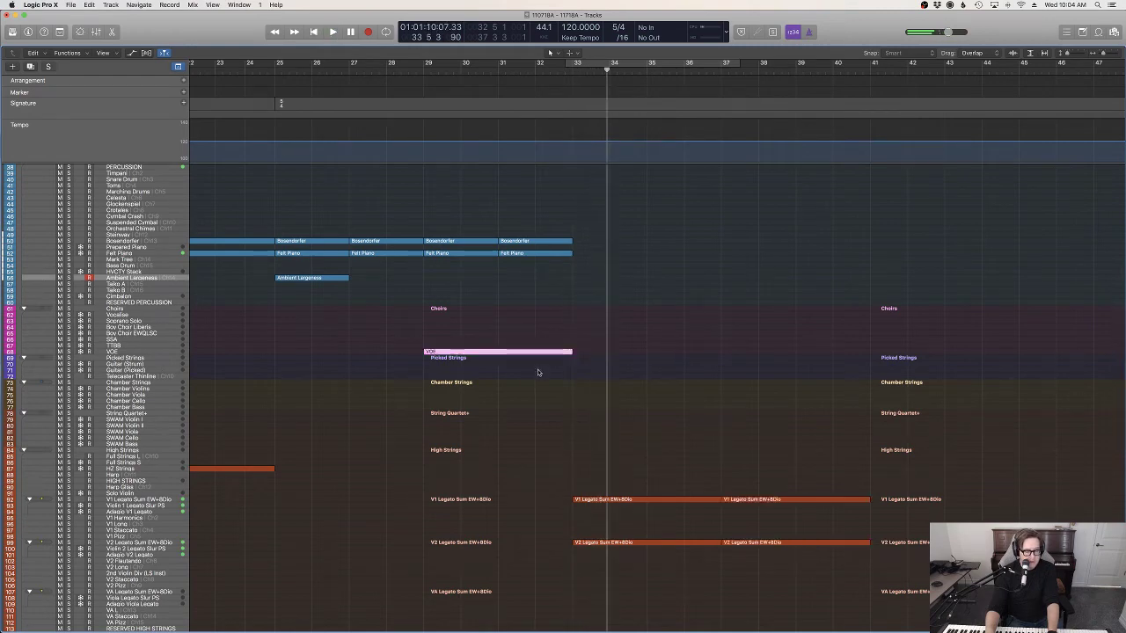
left_click(564, 69)
key("super+v")
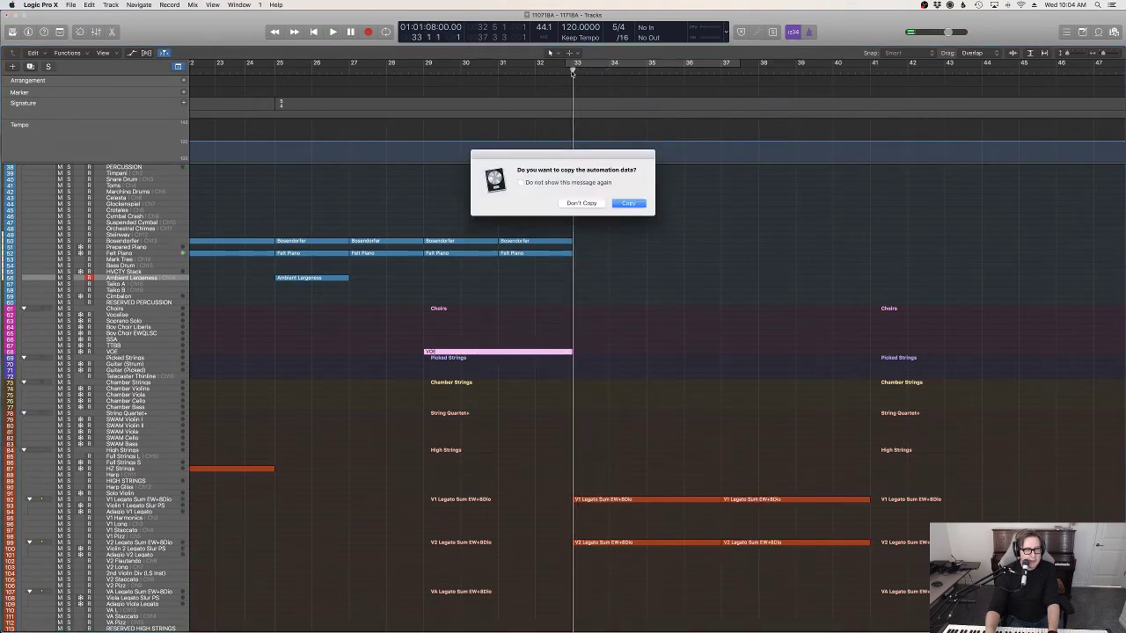
left_click(583, 204)
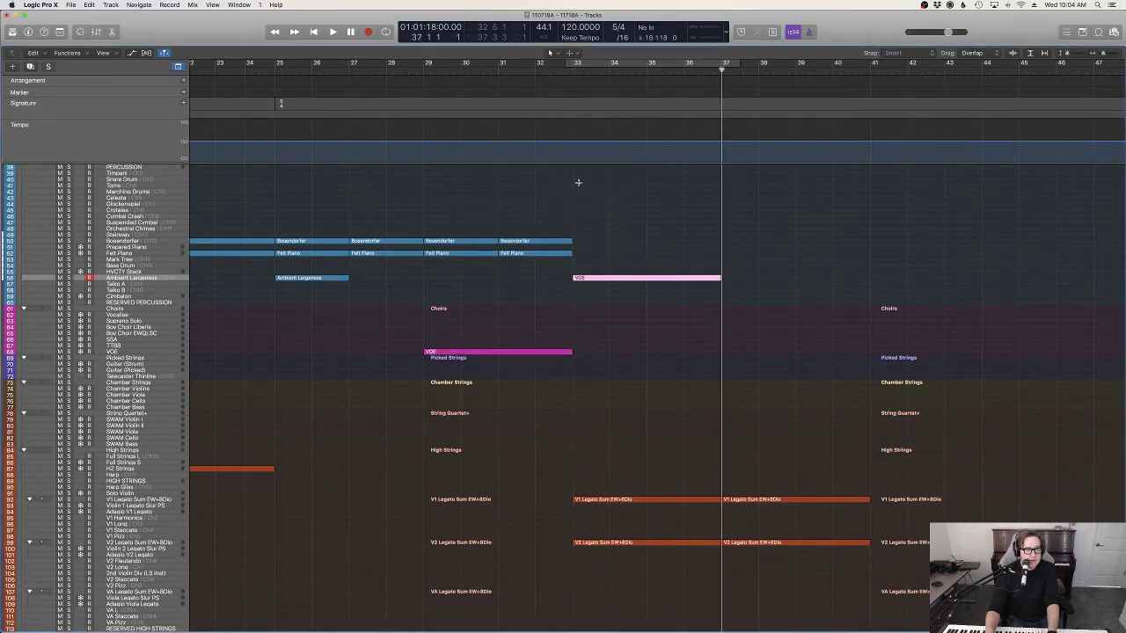
left_click(614, 293)
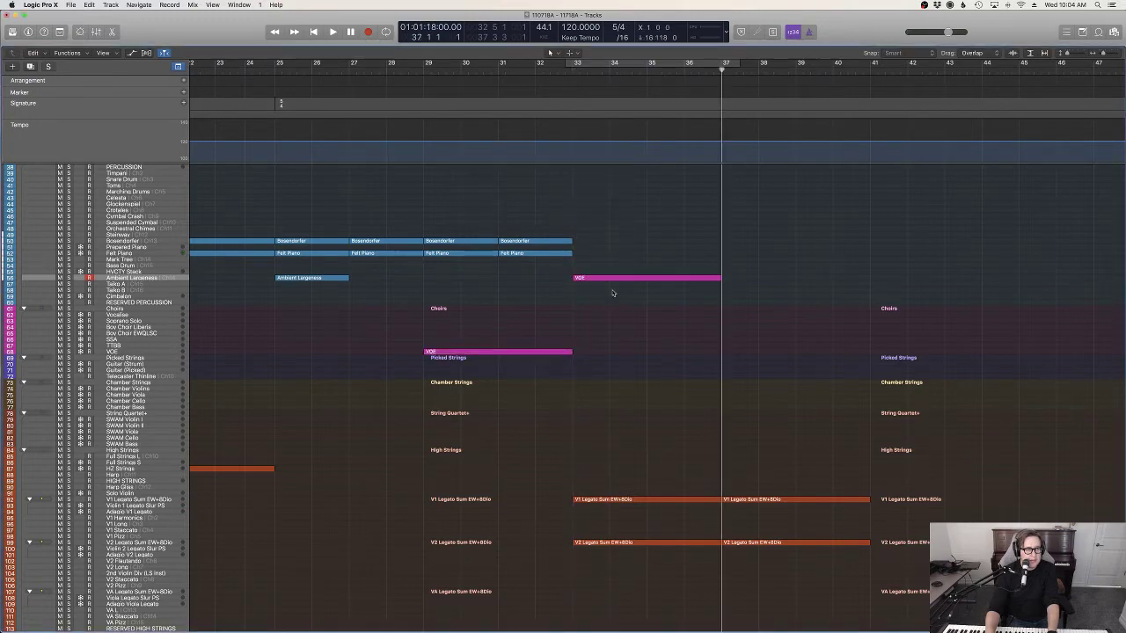
left_click_drag(613, 280, 616, 356)
left_click(548, 71)
key("space")
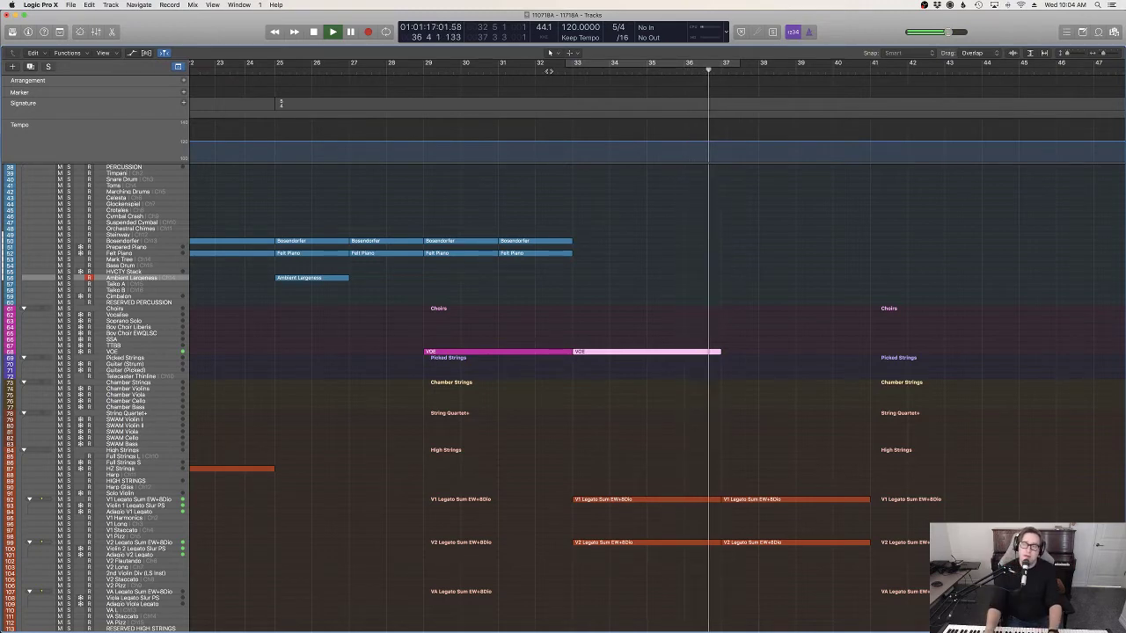
Step: Delete the copied VOE region at bar 33 without erasing its automation data
mouse_move(732, 303)
left_mouse_down()
mouse_move(709, 312)
mouse_move(686, 370)
left_mouse_up()
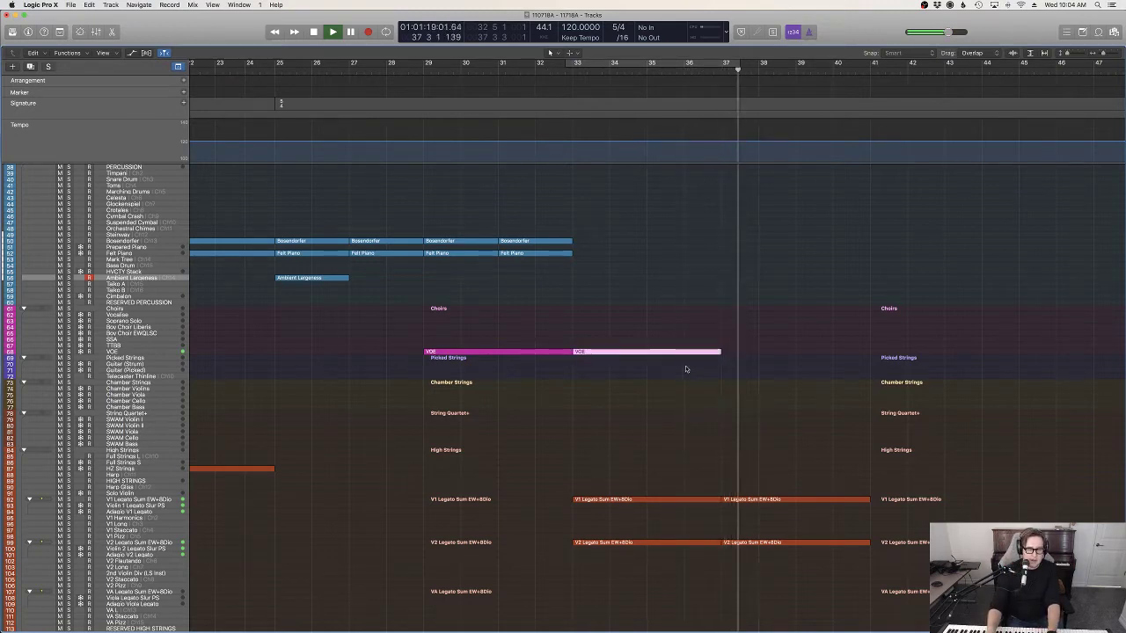
key("Delete")
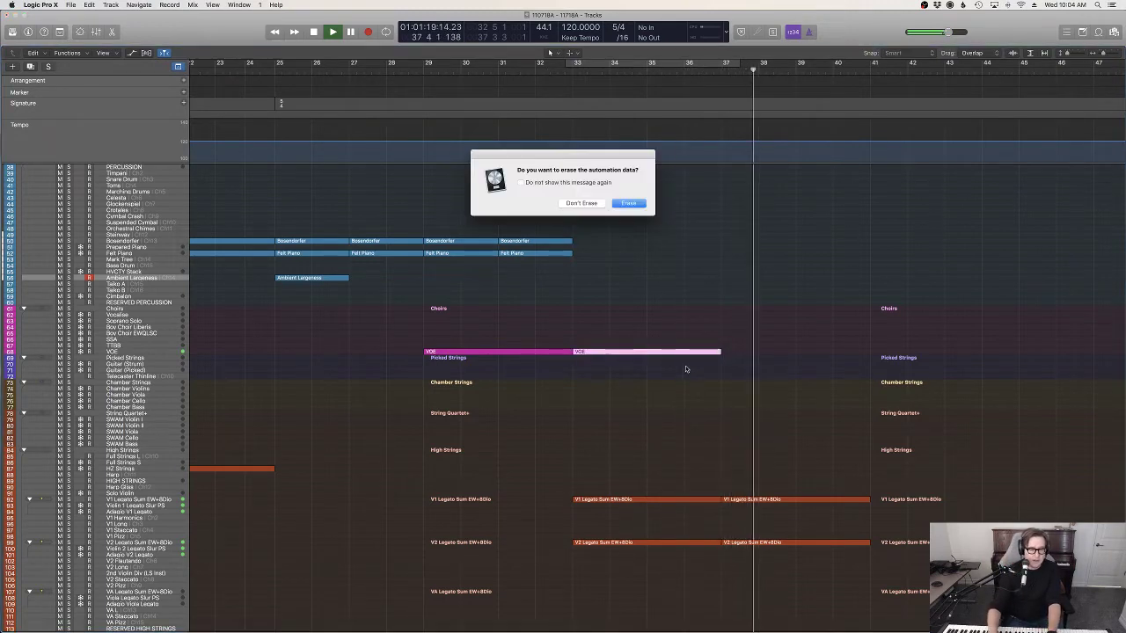
left_click(572, 203)
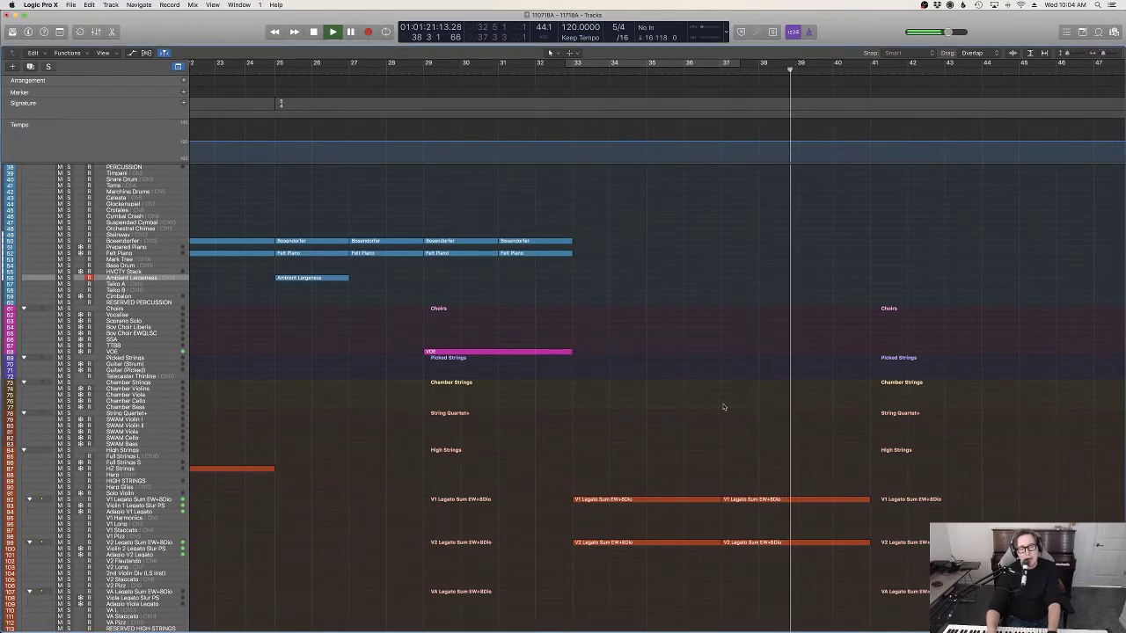
Step: Select the VA Legato Sum EW+8Dio track and play back from bar 35 to rehearse a viola line over the strings
scroll(723, 407, "down", 5)
key("space")
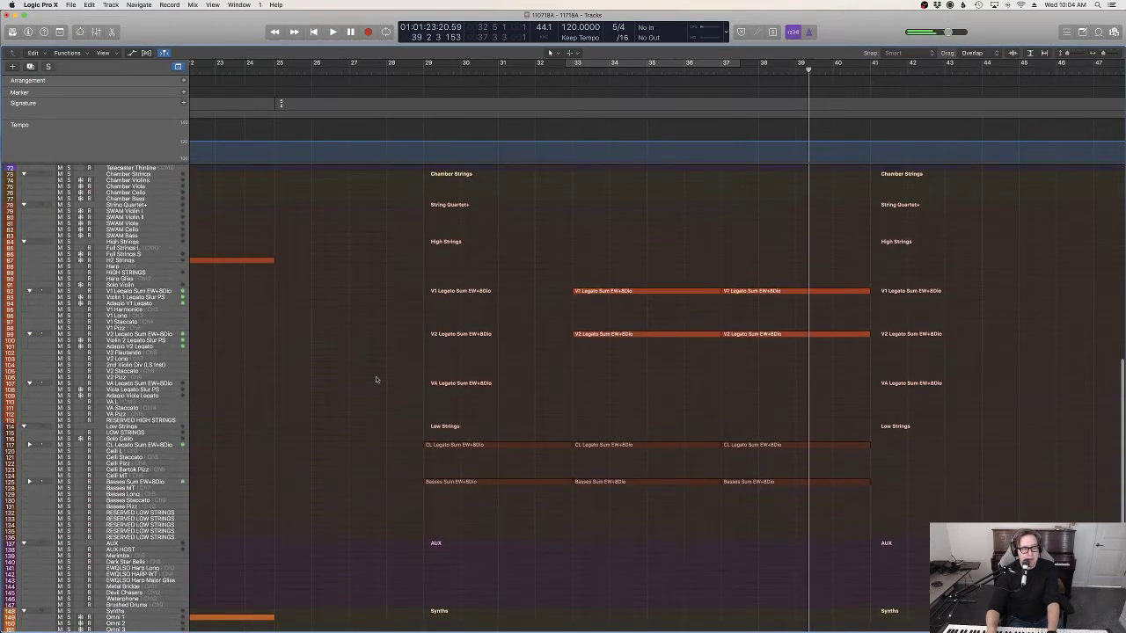
left_click(140, 384)
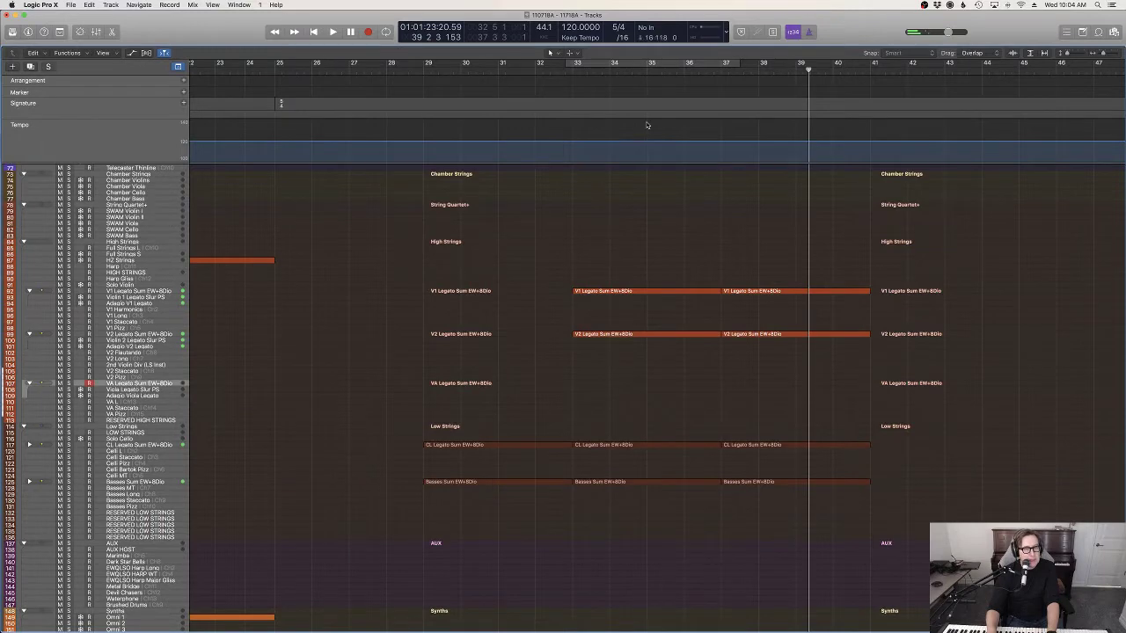
left_click(648, 73)
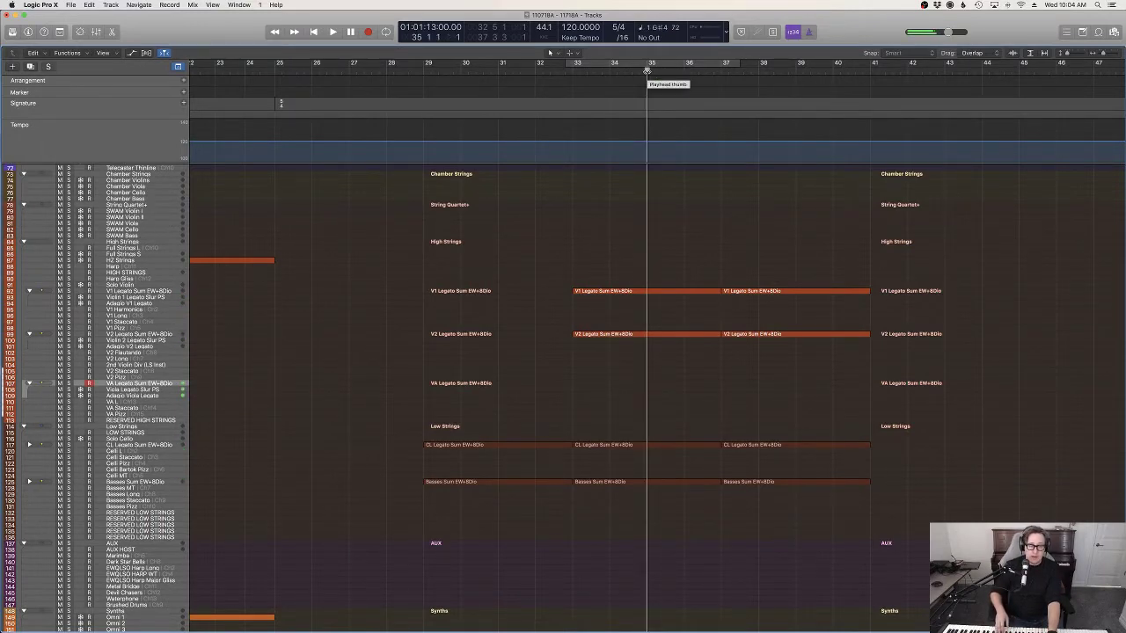
key("space")
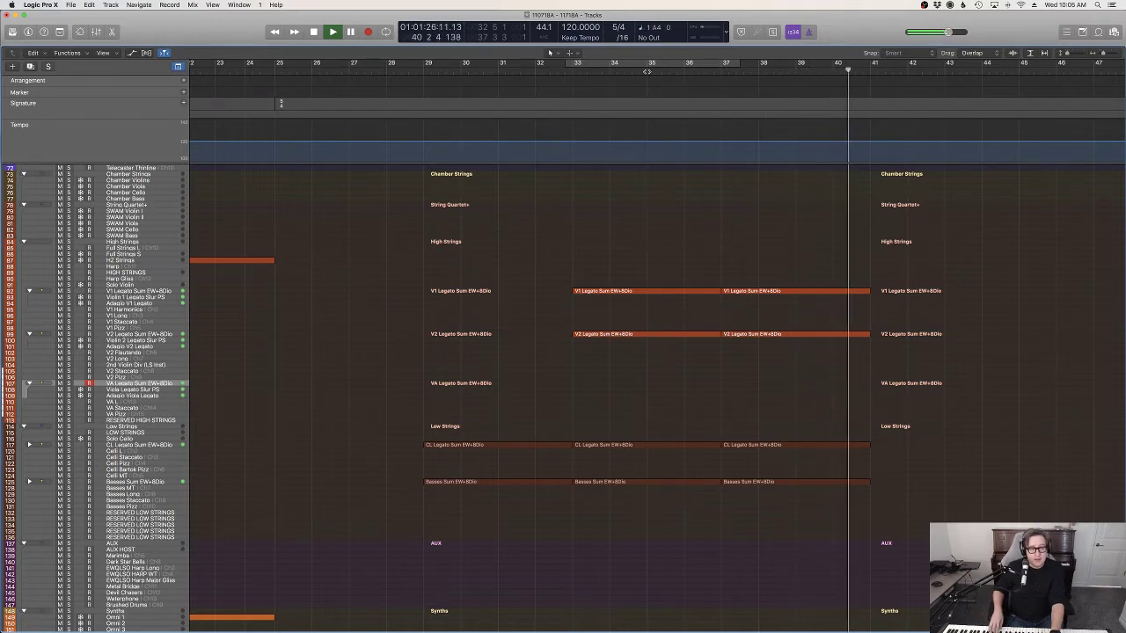
key("space")
Step: Record a four-note viola line on the VA Legato Sum track from bar 37 to bar 41 and open it in the Piano Roll
left_click(723, 71)
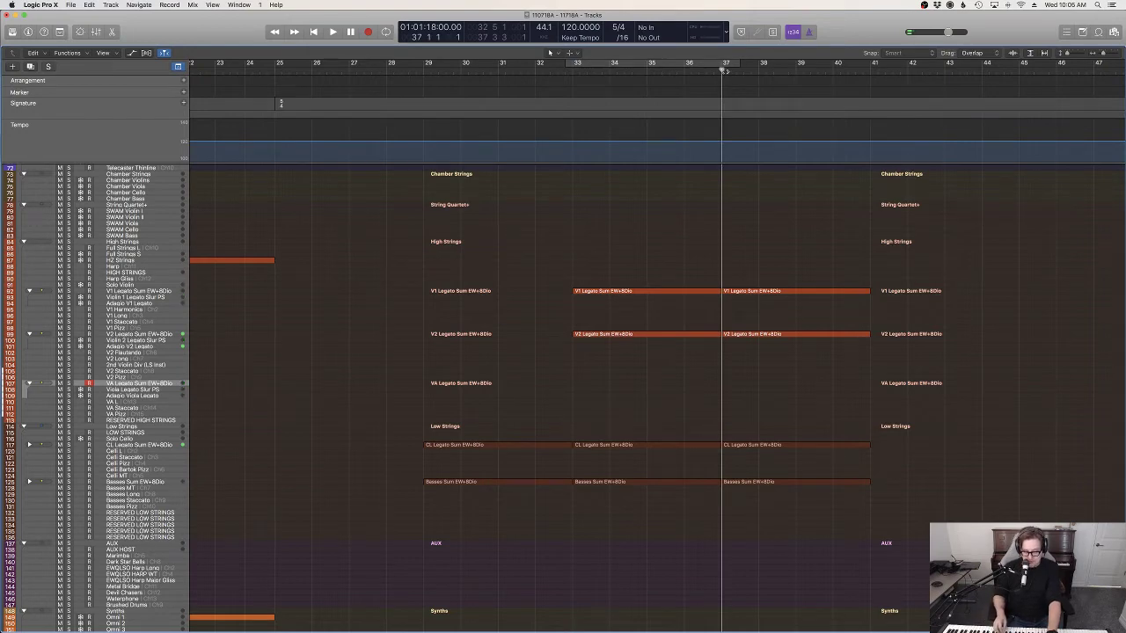
key("space")
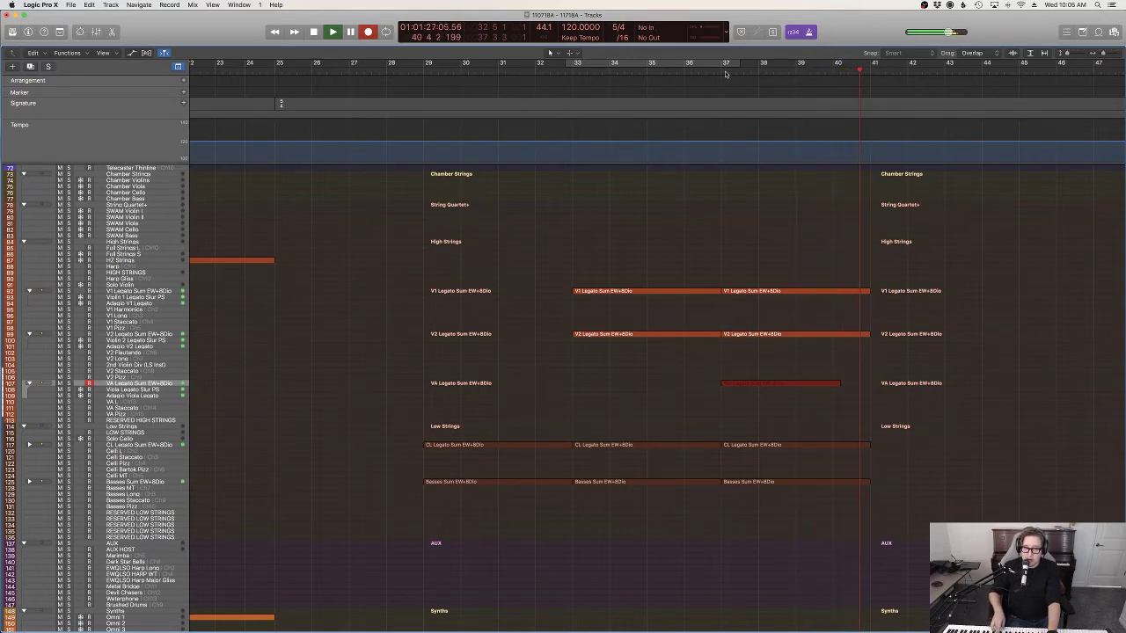
key("p")
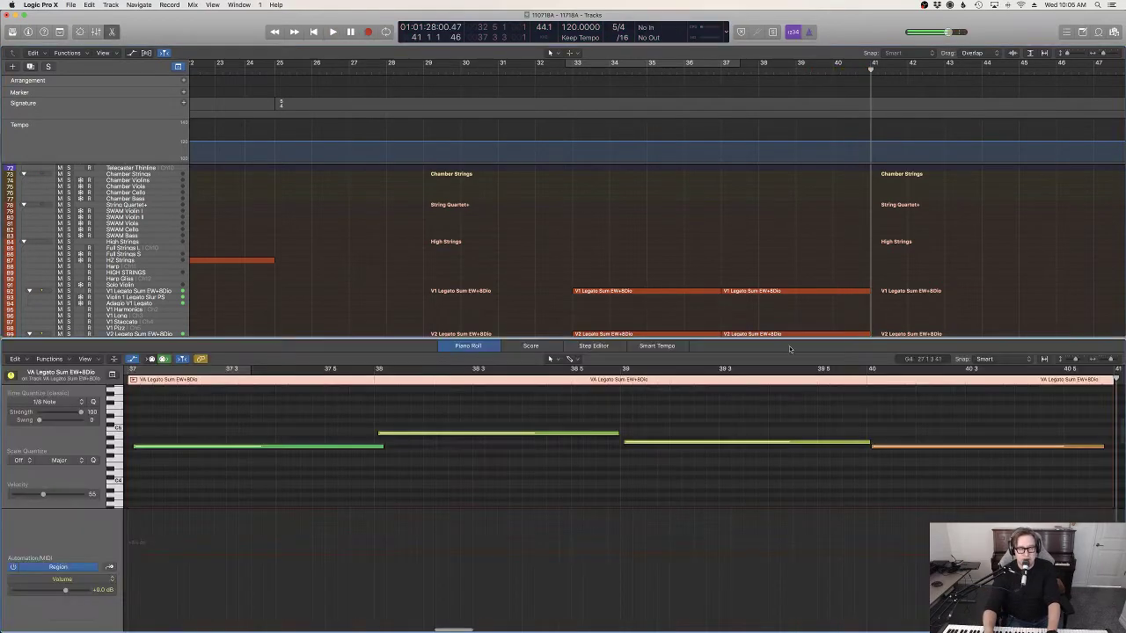
Step: Try quantizing all the recorded viola notes to 1/8 notes
key("super+a")
key("q")
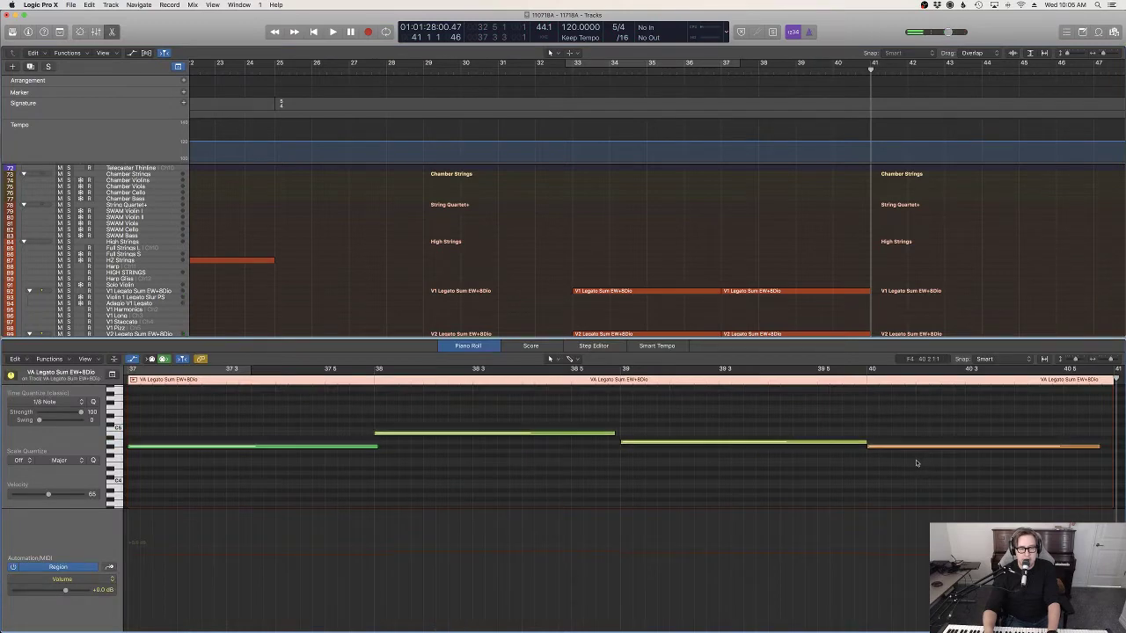
key("super+z")
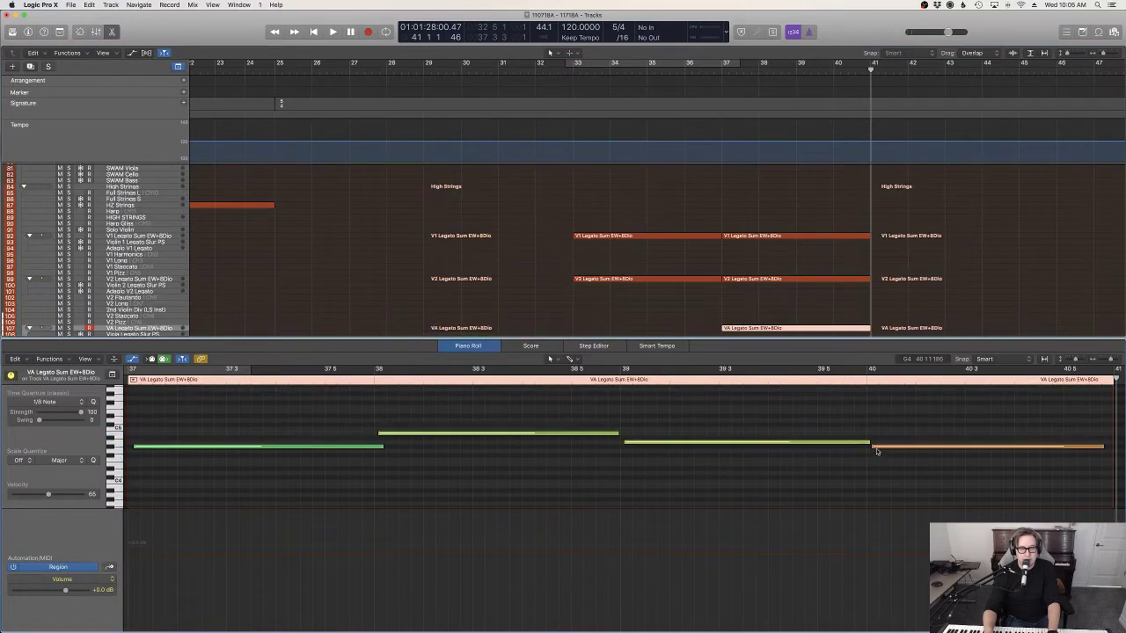
Step: Move all four viola notes slightly earlier with the first on bar 37, and pull the last three notes a little further ahead
left_click(874, 448)
scroll(537, 469, "left", 2)
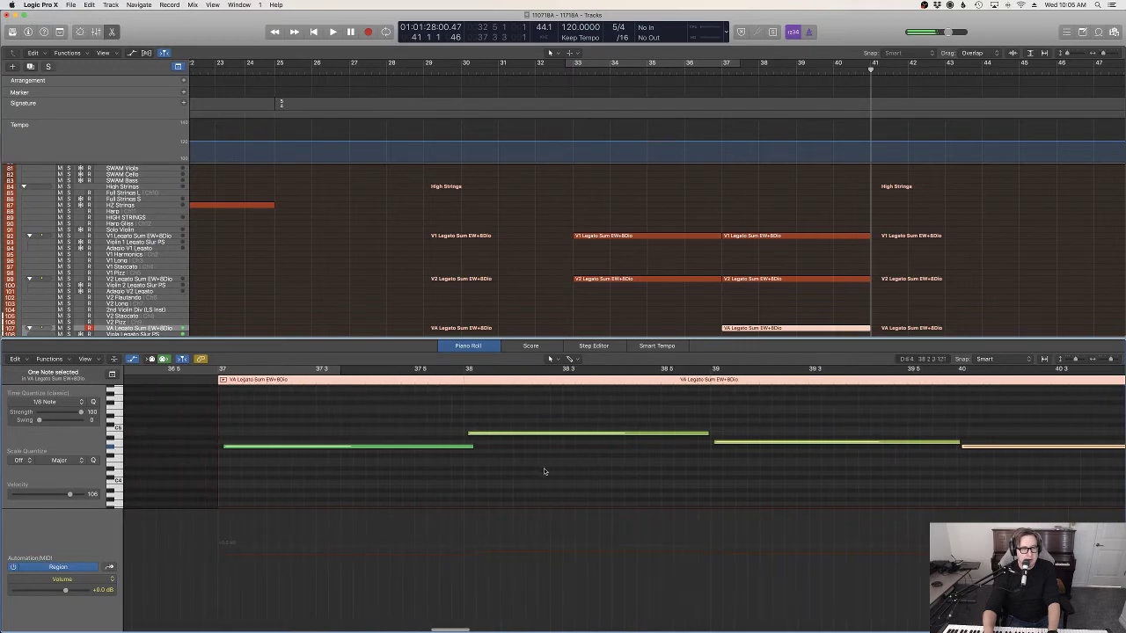
left_click_drag(1006, 486, 325, 410)
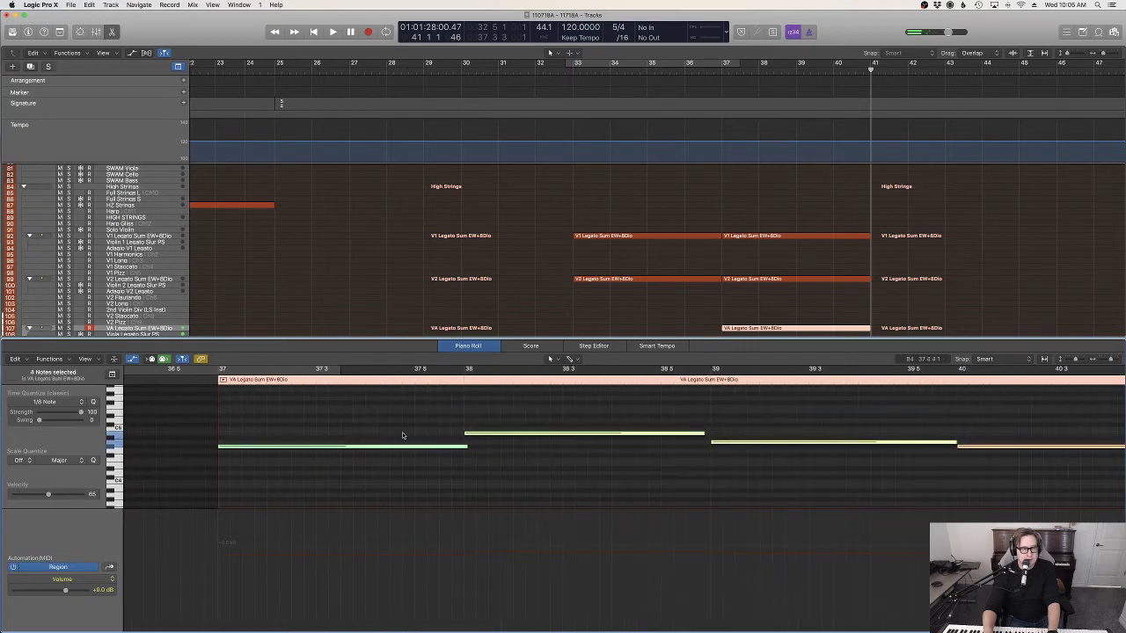
left_click(517, 451)
left_click_drag(978, 473, 584, 429)
left_click_drag(470, 438, 465, 438)
Step: Move the start of the third viola note slightly later and drop the last note at bar 40 to a lower pitch
left_click(669, 454)
left_click_drag(706, 443, 713, 442)
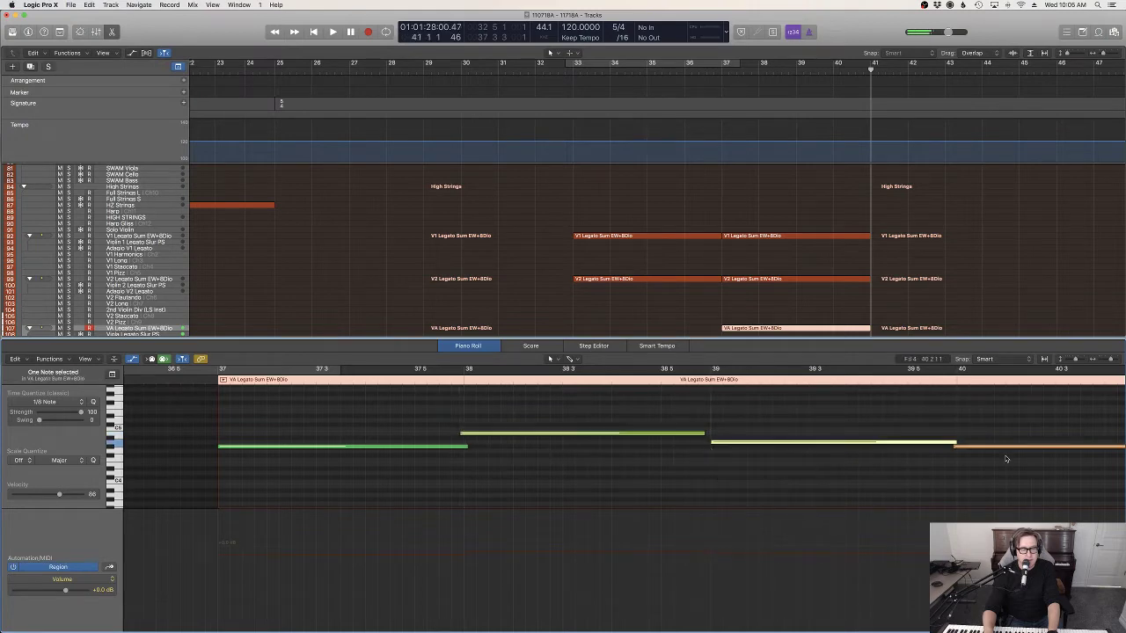
scroll(713, 442, "right", 3)
left_click(883, 449)
left_click(883, 449)
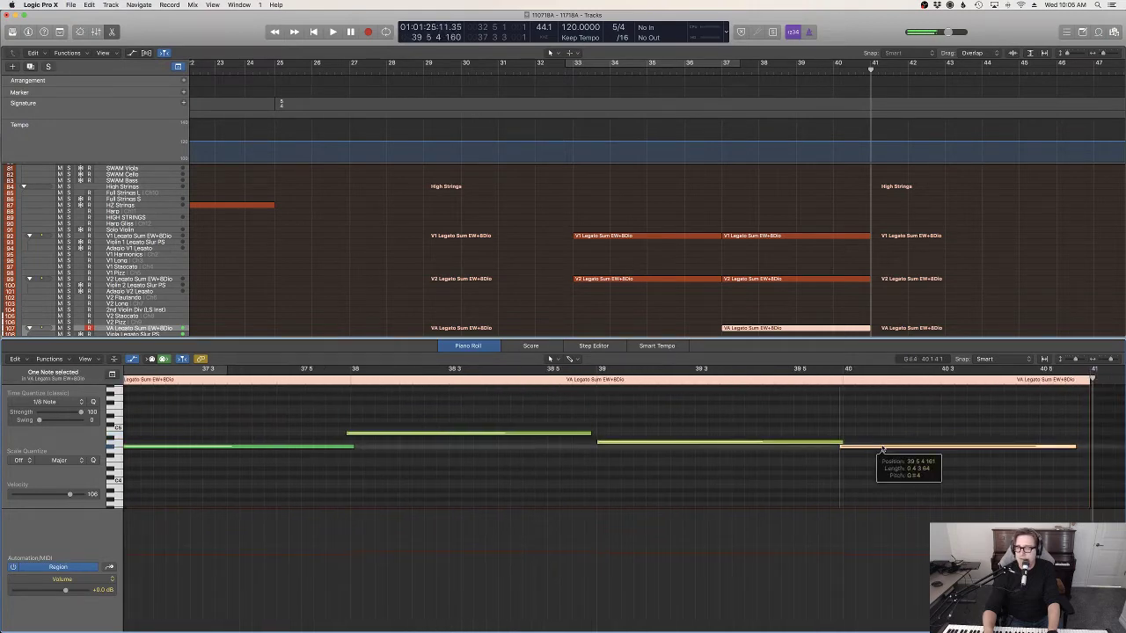
left_click_drag(883, 450, 882, 468)
Step: Play back the viola line, shortening the third note to end before bar 40 and nudging the last note slightly later
scroll(729, 449, "left", 5)
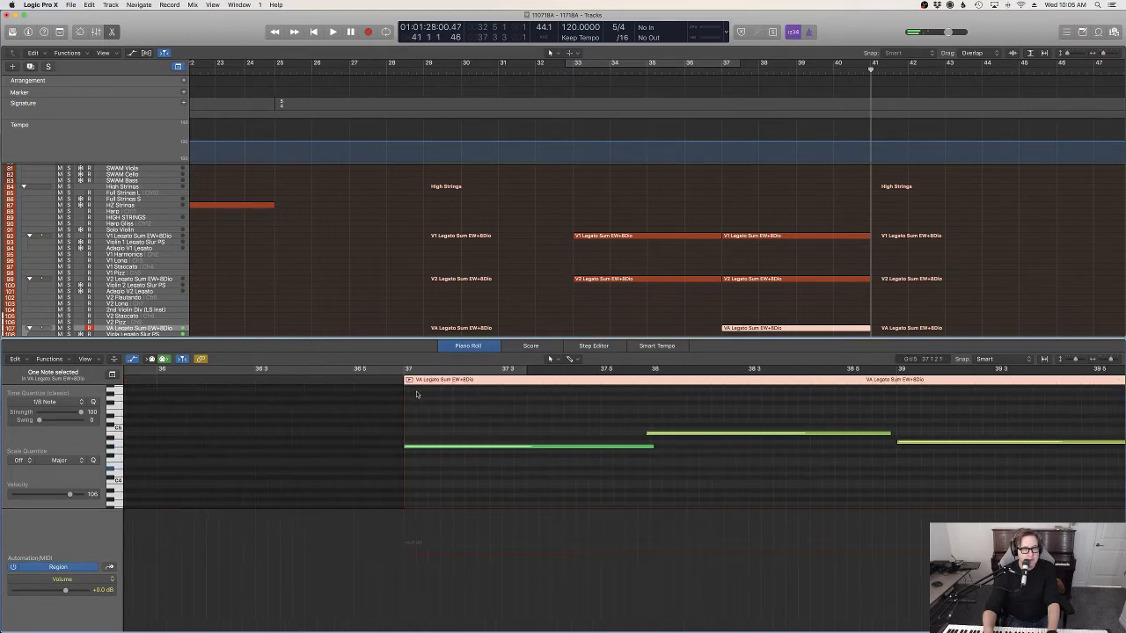
double_click(384, 379)
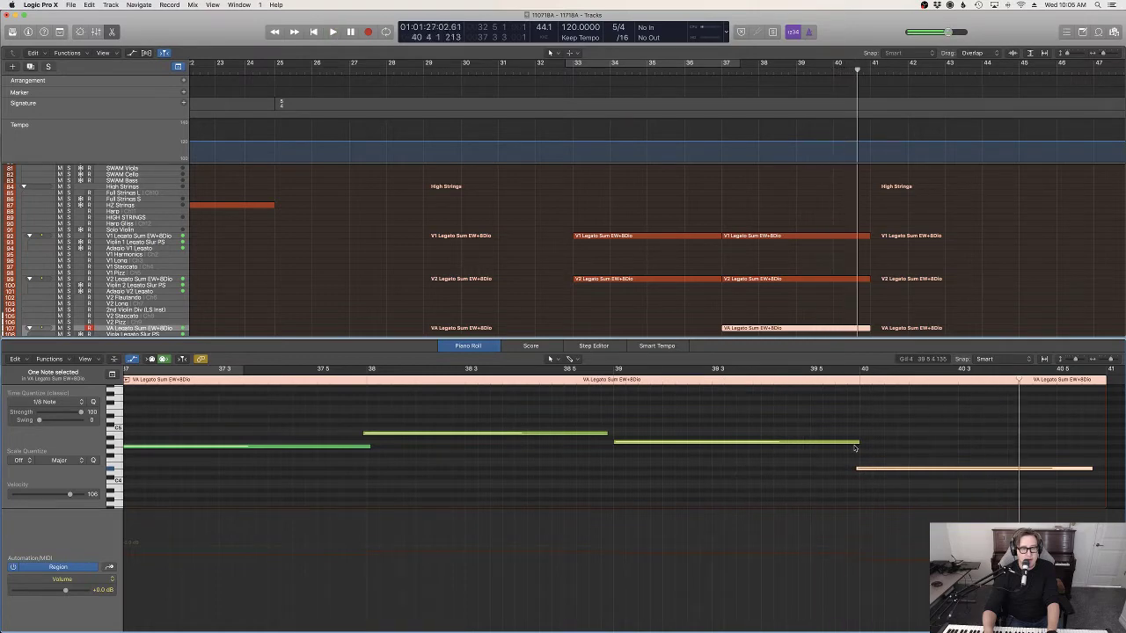
left_click_drag(858, 442, 864, 469)
double_click(603, 381)
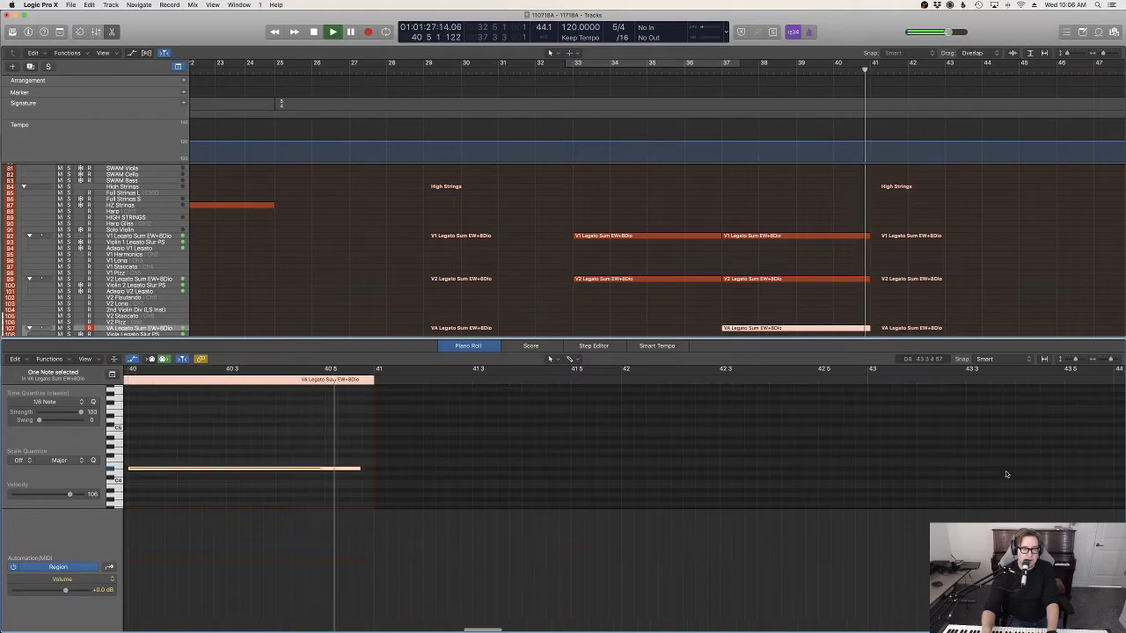
scroll(597, 461, "left", 3)
key("space")
left_click_drag(617, 469, 625, 469)
Step: Show the viola region's Ch. 1 Expression automation and add a starting point at bar 37
scroll(541, 464, "left", 10)
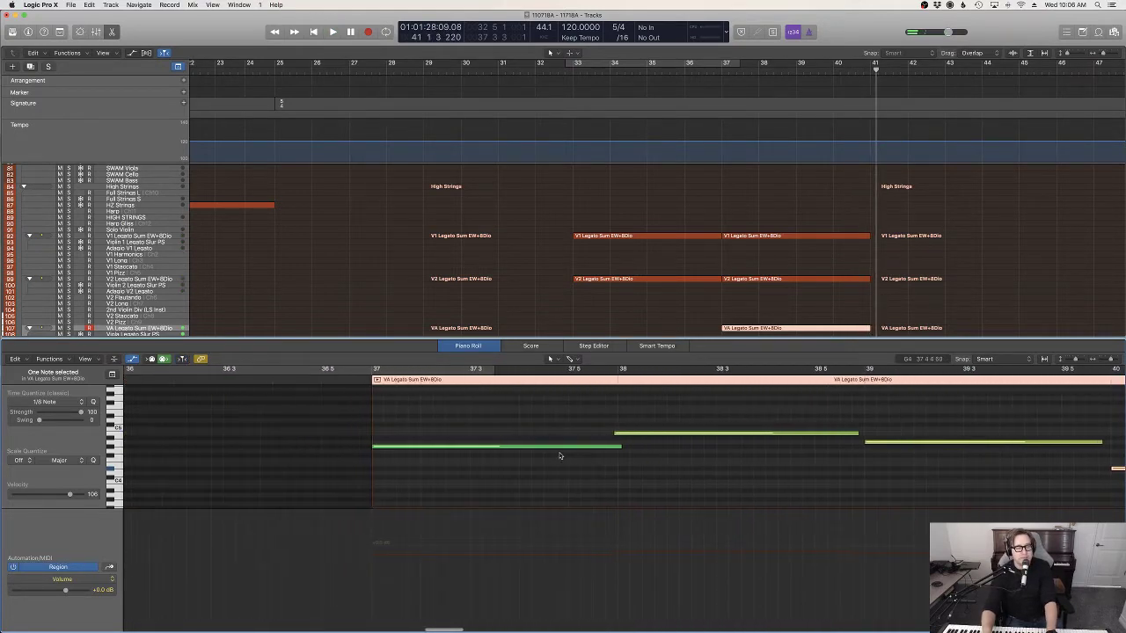
scroll(557, 459, "down", 1)
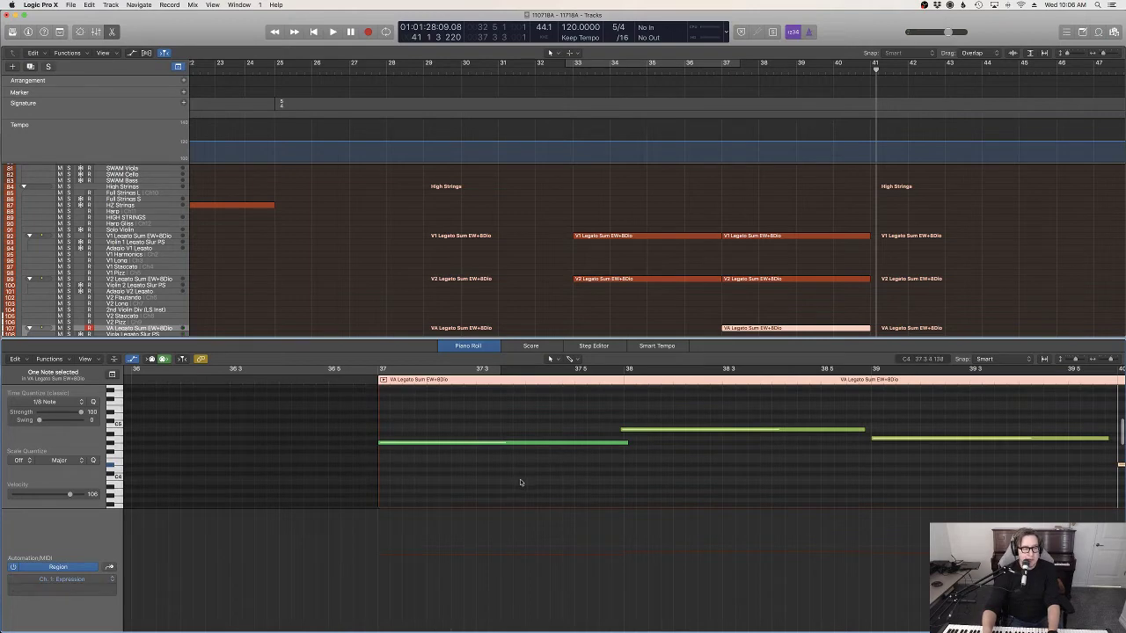
left_click(388, 573)
Step: Select the Bosendorfer track in the percussion and keyboard group for playing from the keyboard
scroll(256, 302, "down", 5)
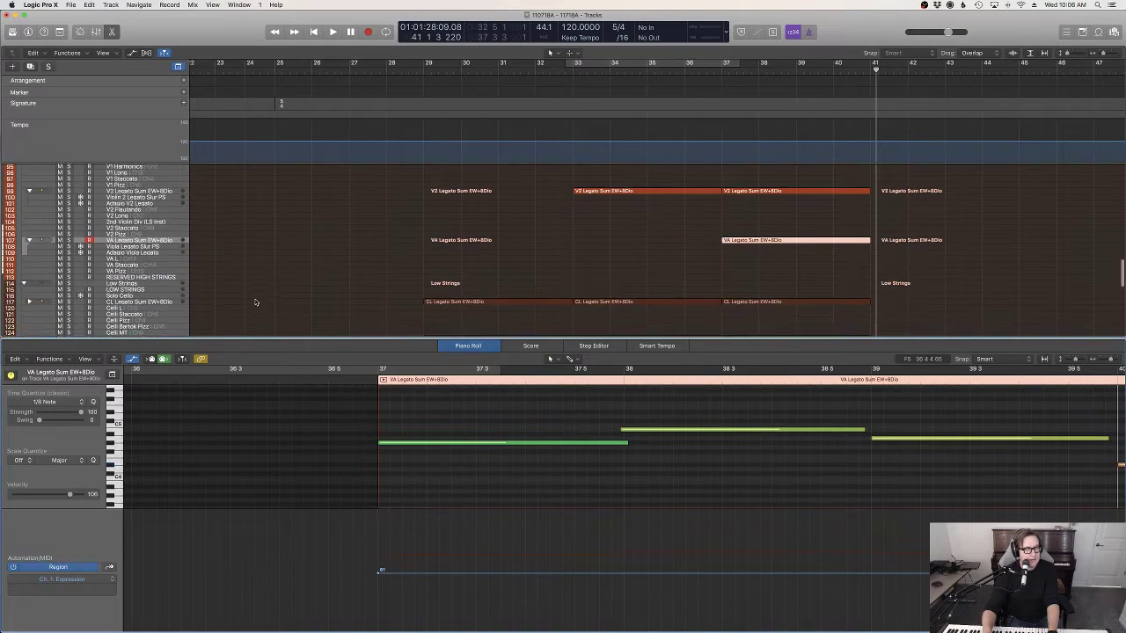
scroll(256, 303, "up", 8)
scroll(172, 208, "up", 3)
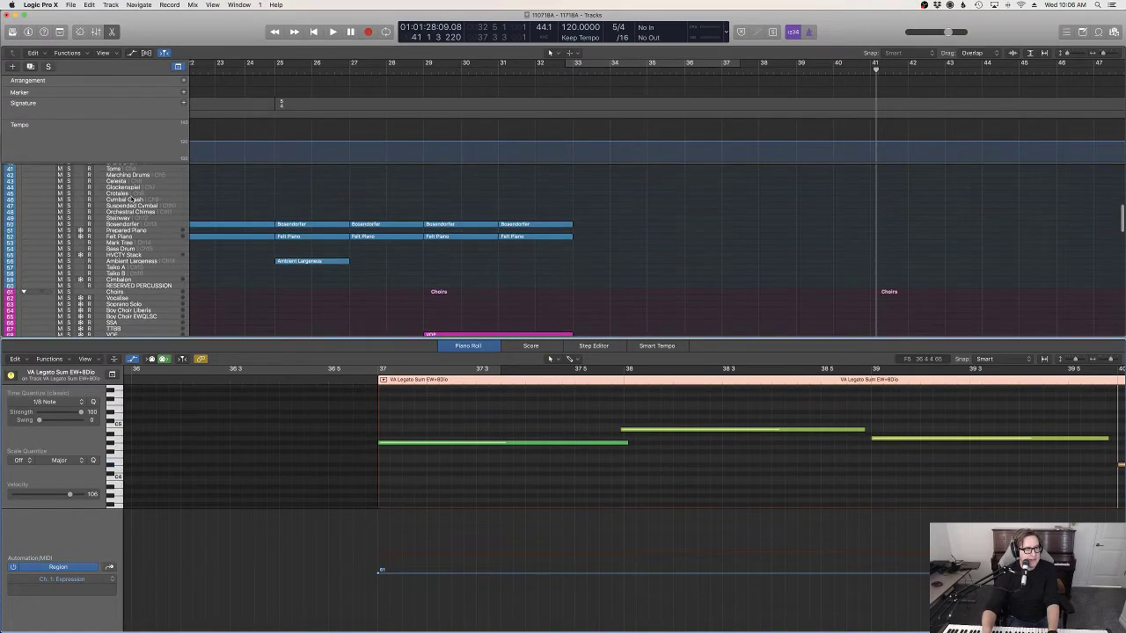
left_click(130, 225)
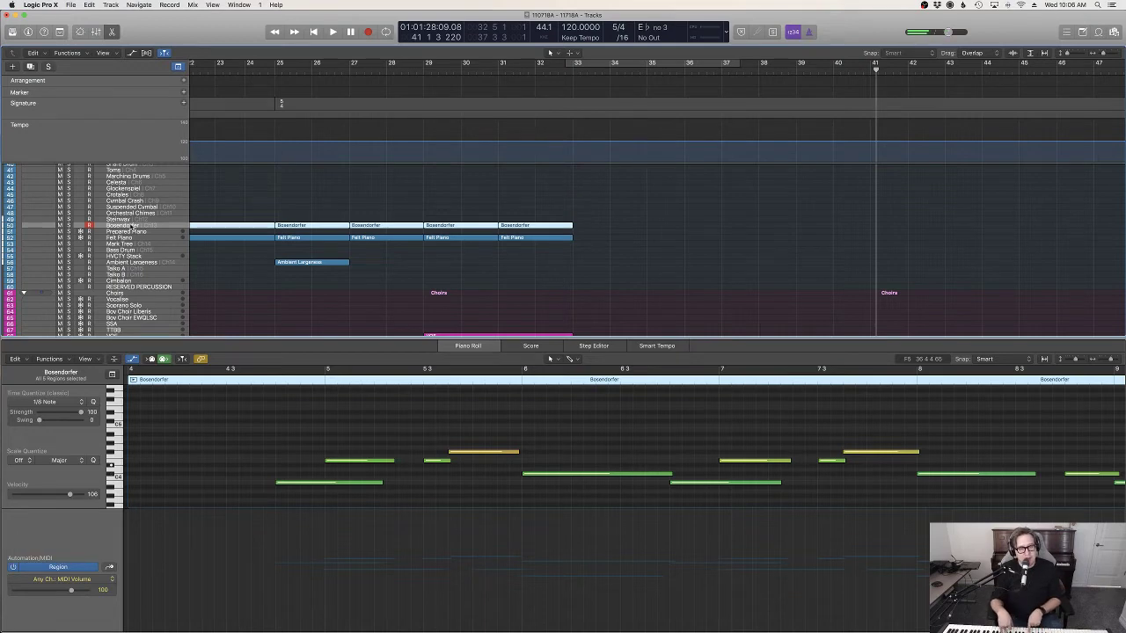
Step: Close the Piano Roll, play back the strings from bar 37, and reopen the viola region in the Piano Roll
scroll(744, 257, "down", 5)
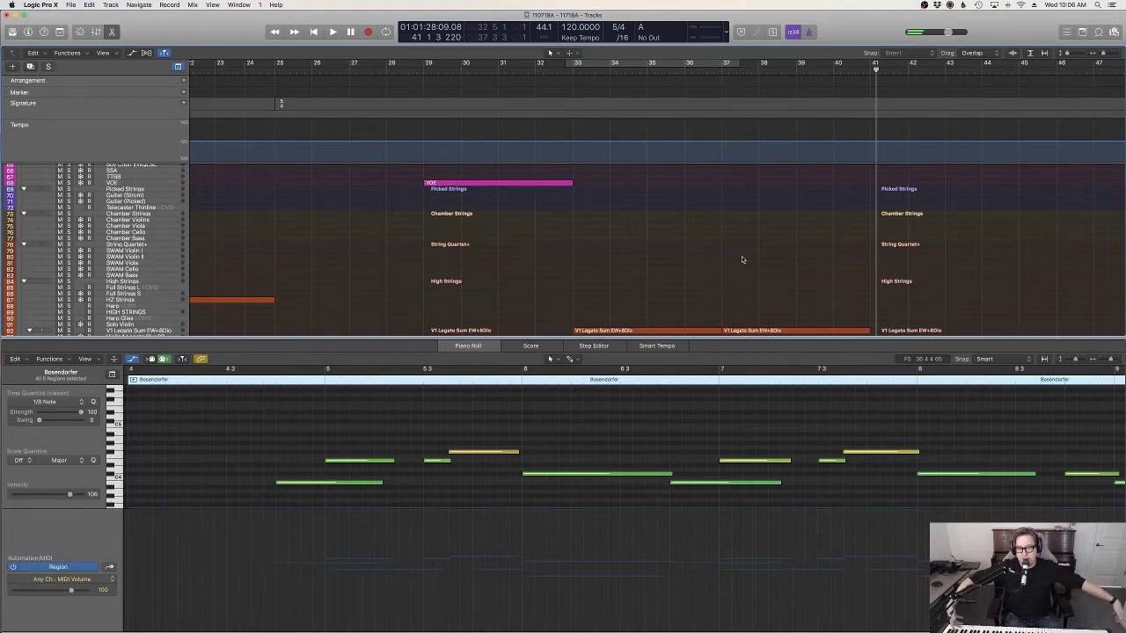
scroll(892, 269, "down", 10)
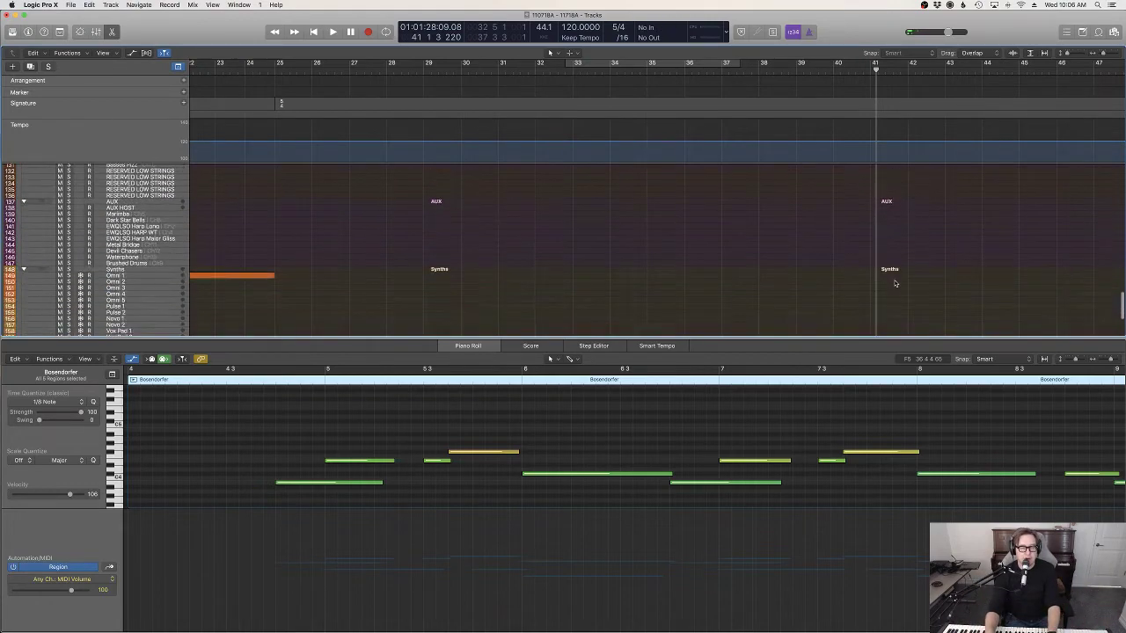
key("p")
scroll(896, 282, "up", 5)
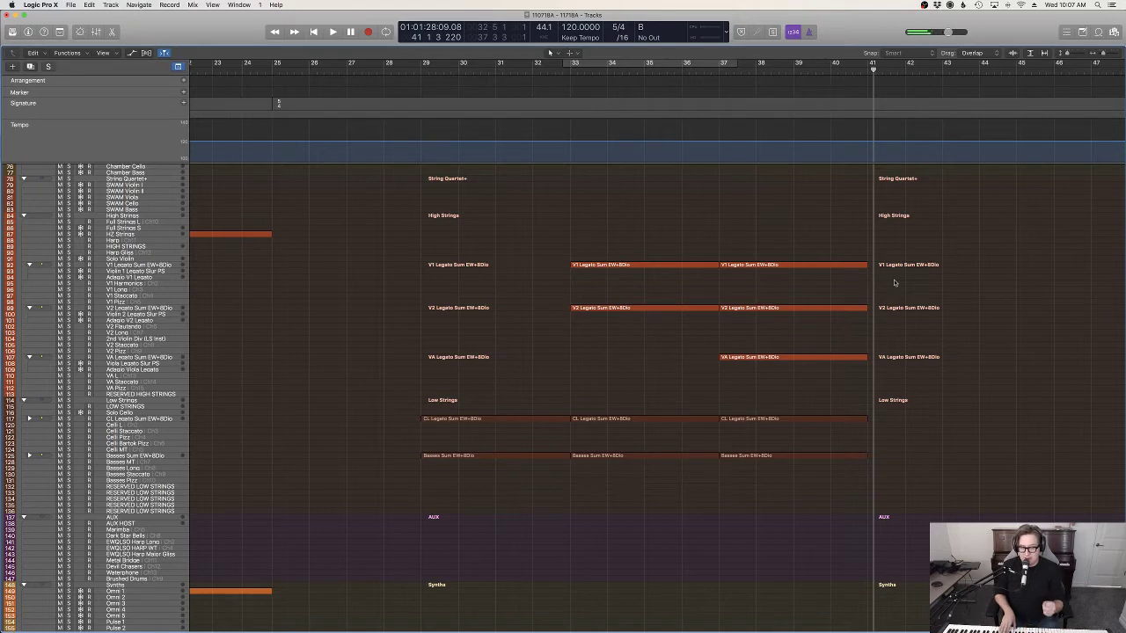
left_click(718, 68)
key("space")
left_click(818, 359)
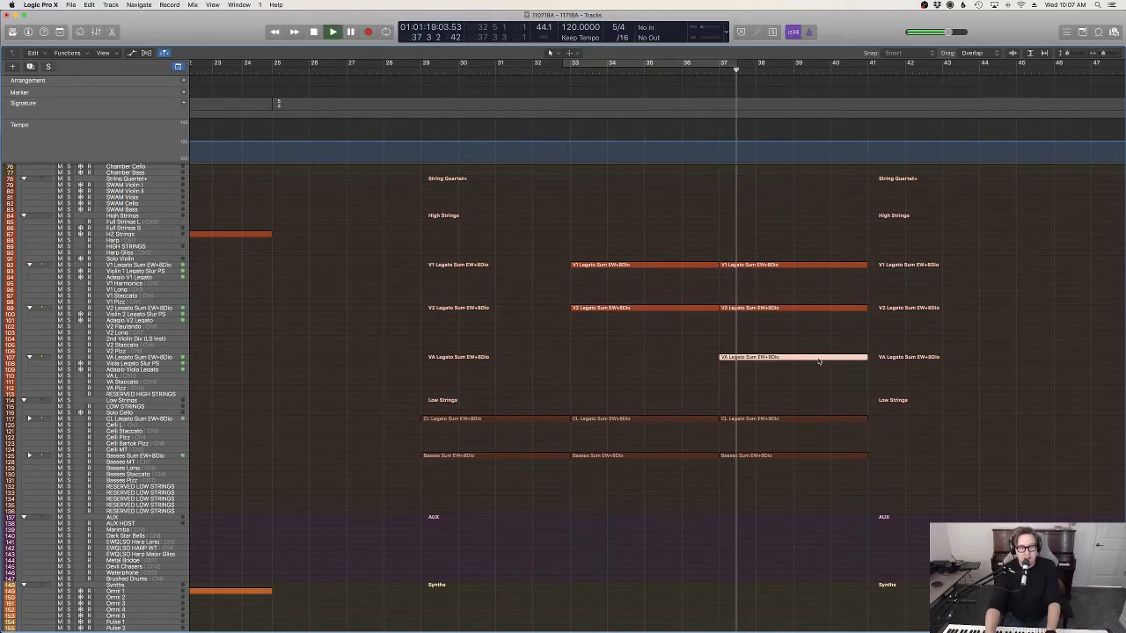
double_click(819, 359)
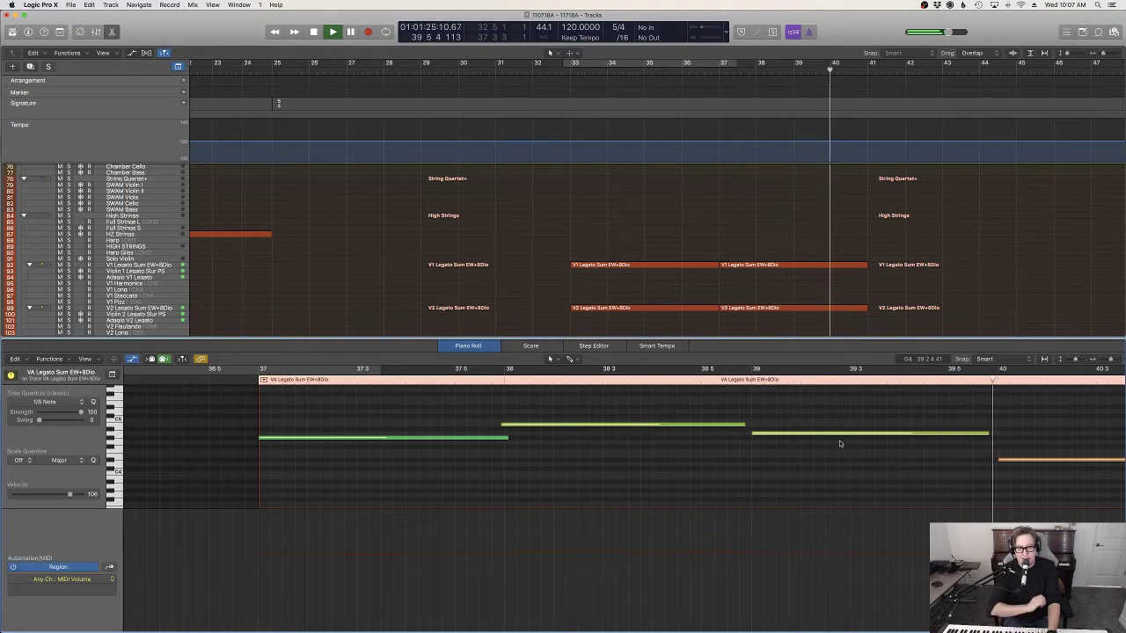
key("space")
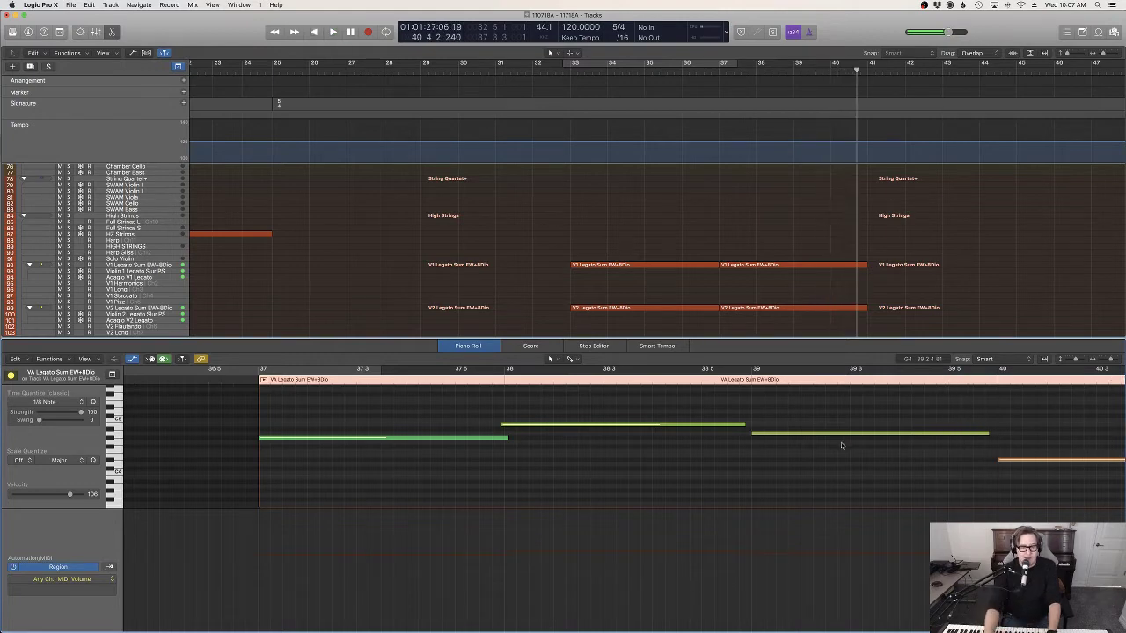
Step: Shape the viola's Expression automation as a rounded rise from 52 at bar 37 to 69 at bar 38
left_click_drag(440, 477, 351, 438)
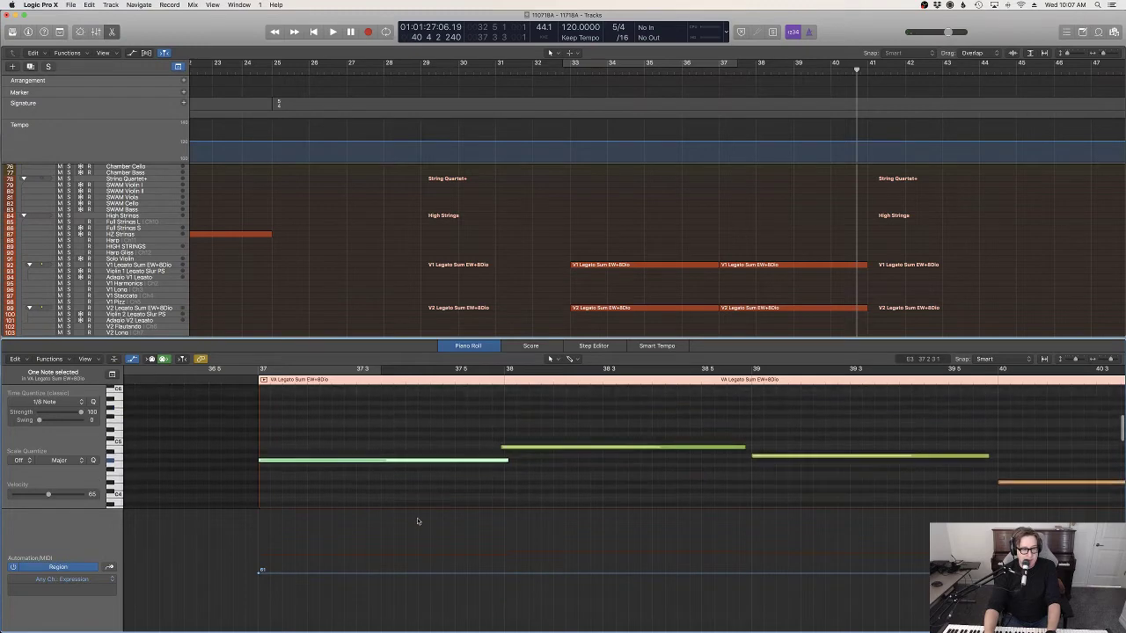
scroll(418, 522, "right", 3)
scroll(418, 522, "up", 1)
scroll(418, 522, "down", 2)
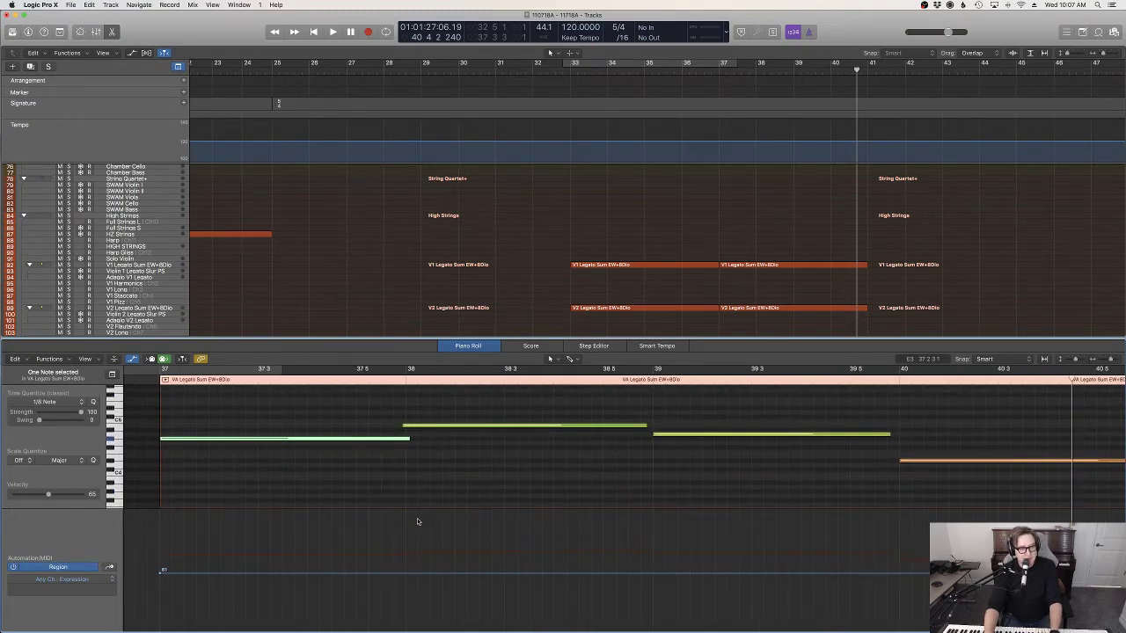
left_click(406, 576)
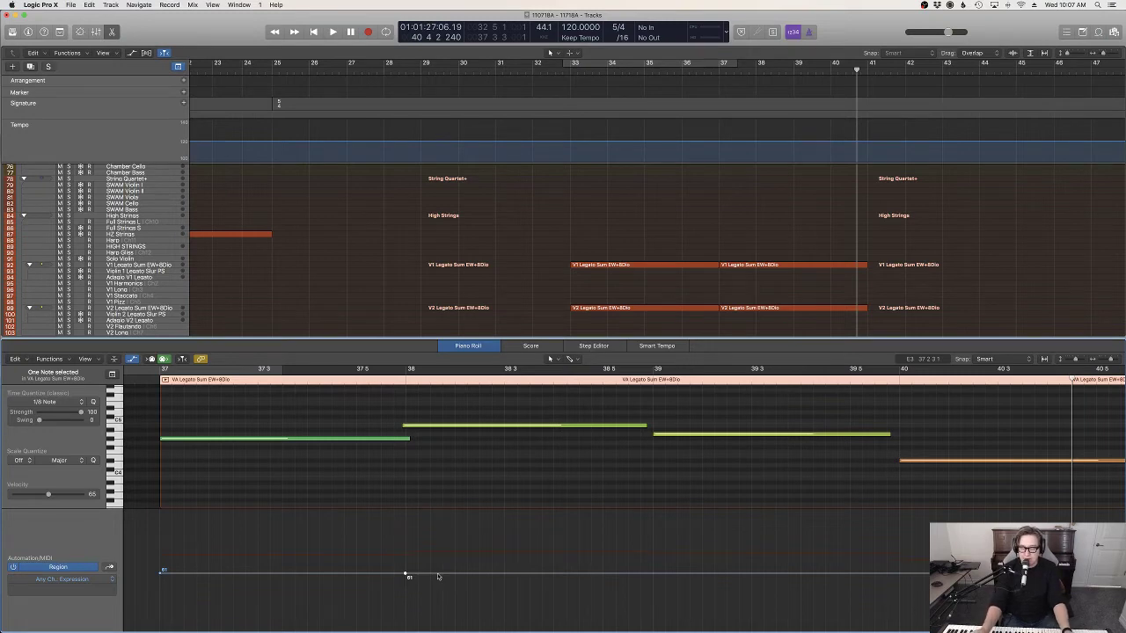
left_click_drag(328, 576, 329, 585)
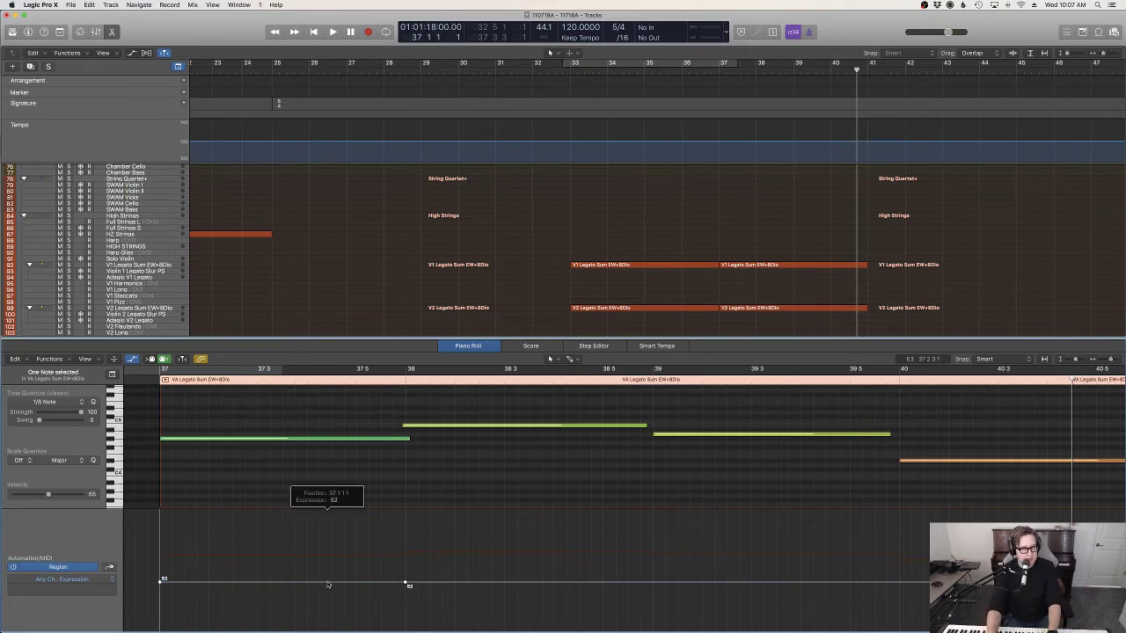
left_click_drag(462, 585, 462, 568)
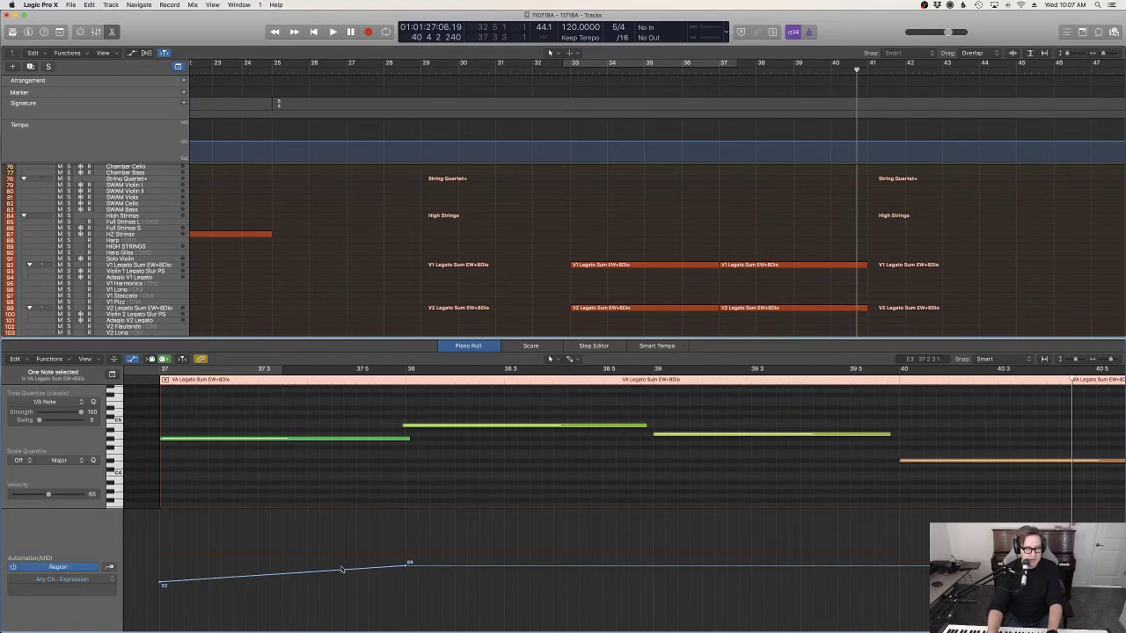
left_click_drag(323, 570, 317, 553)
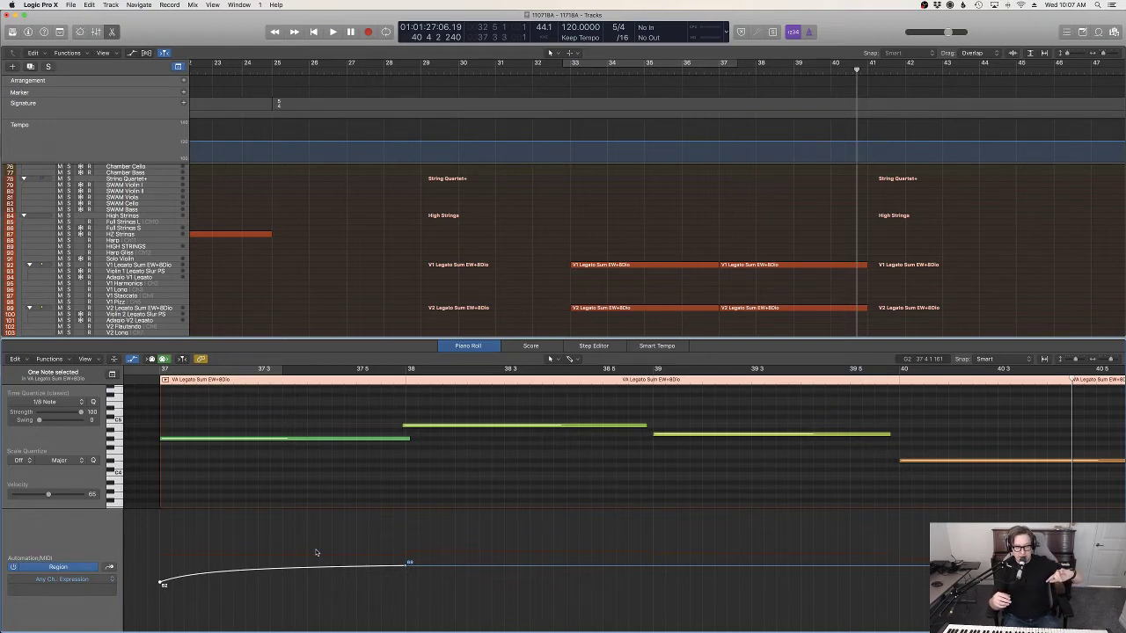
Step: Record-enable the Felt Piano track alongside the Bosendorfer and play back the viola line from just before bar 37
scroll(277, 279, "up", 10)
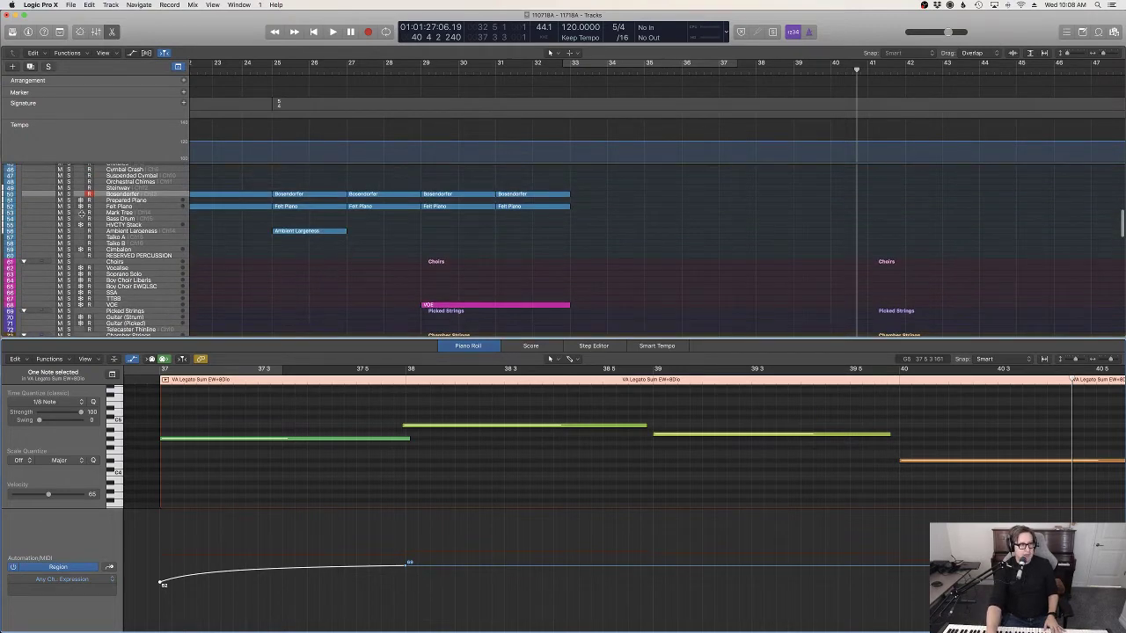
left_click(89, 208)
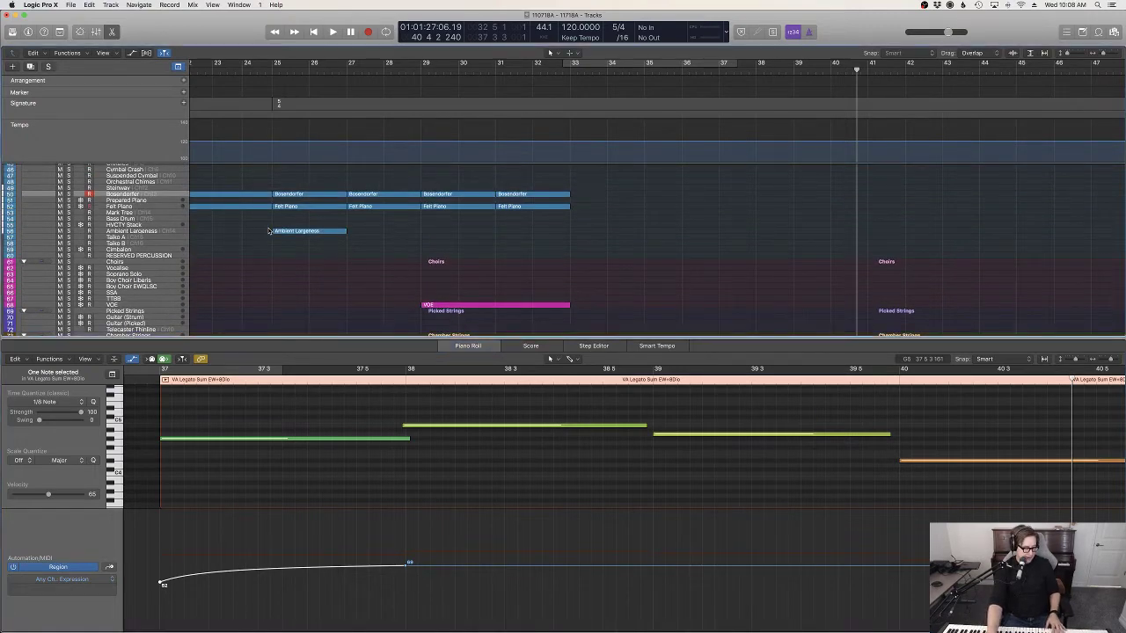
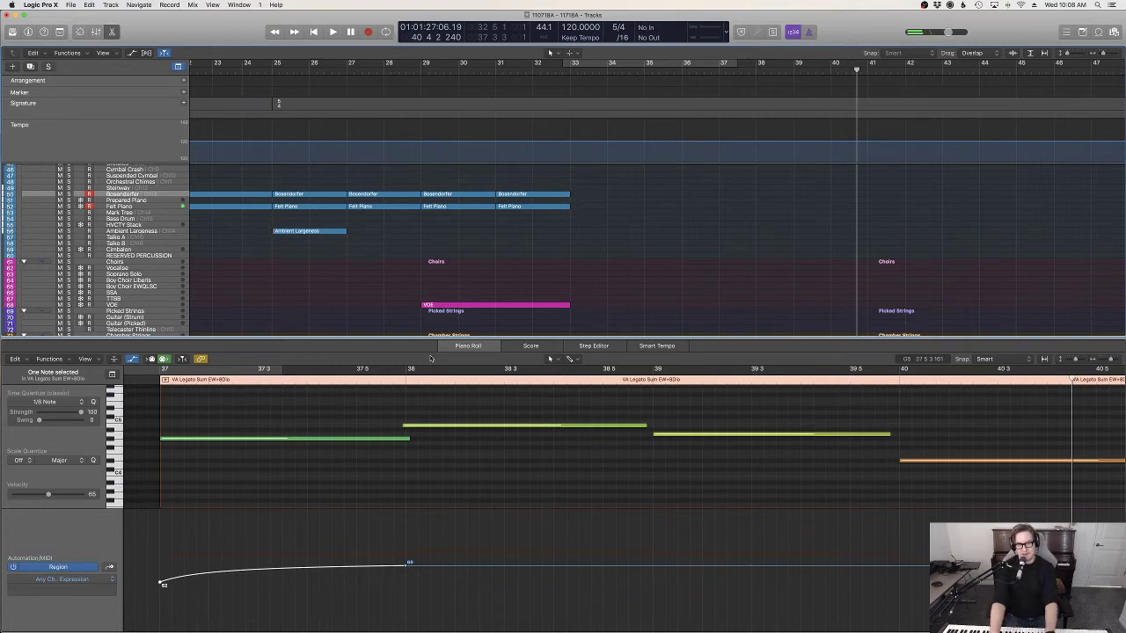
scroll(176, 434, "left", 1)
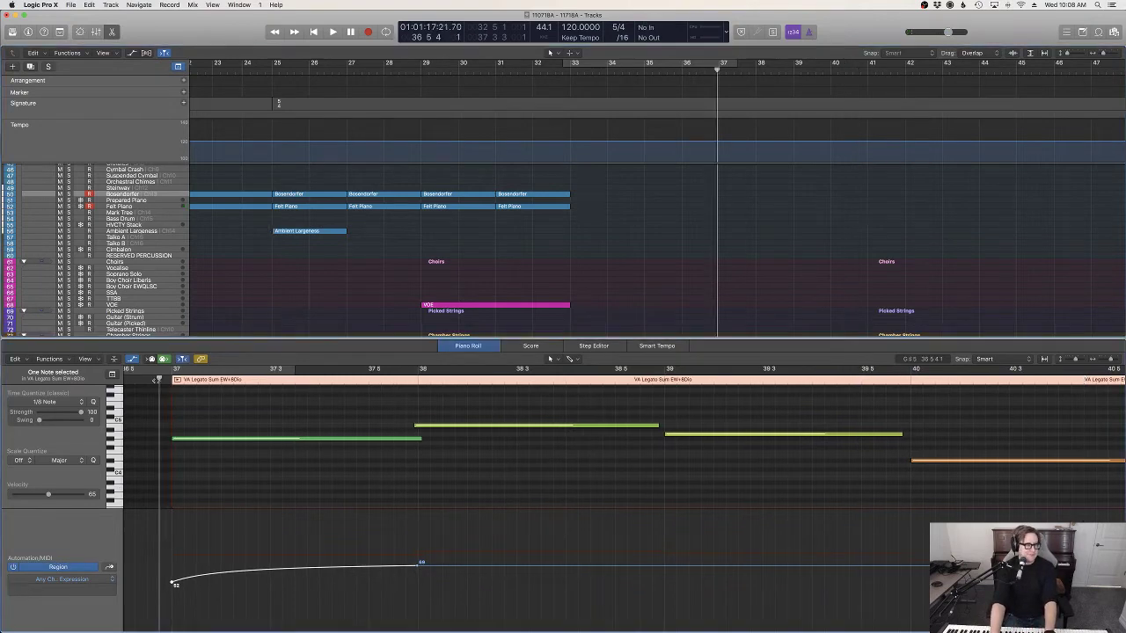
key("shift+space")
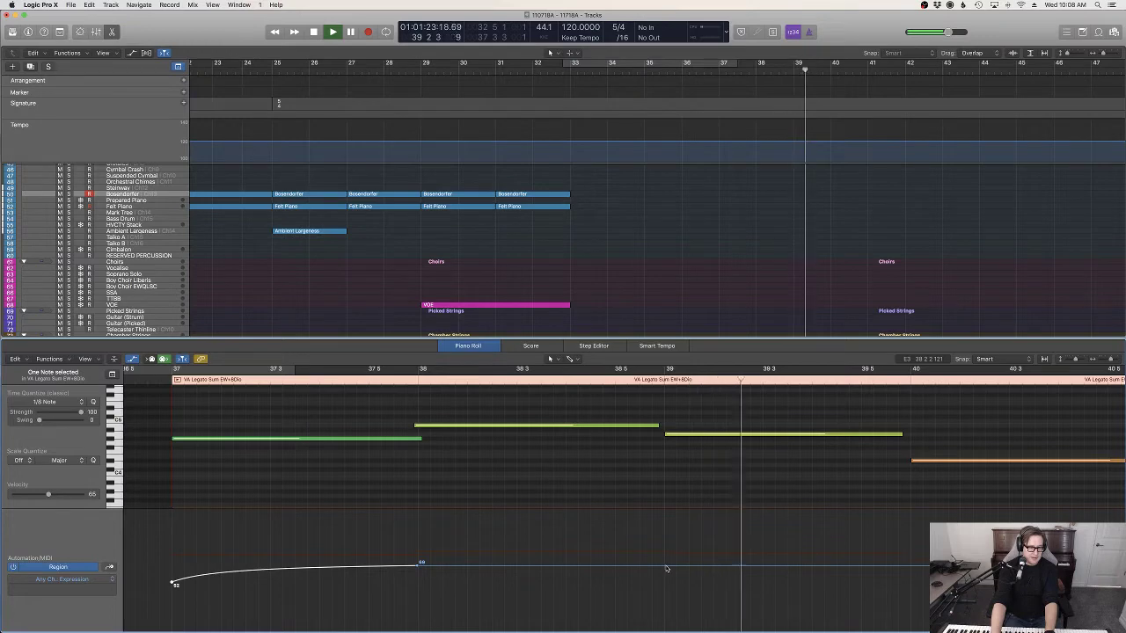
key("space")
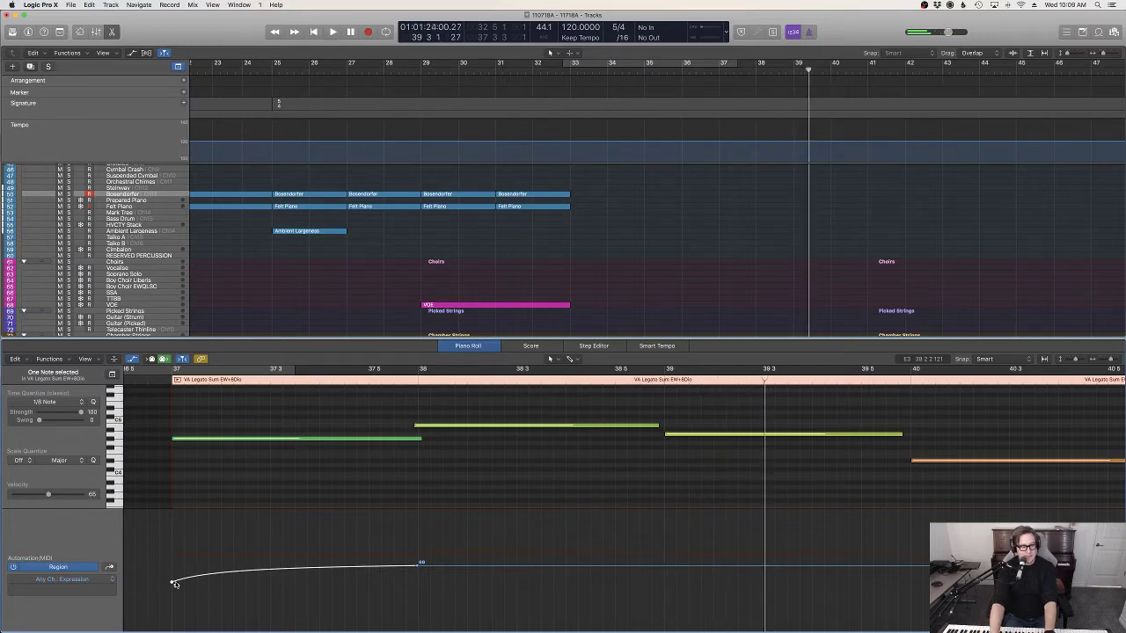
Step: Lower the opening Expression value, curve bar 38 up to 84 with a drop to 69 at bar 39, and play it back
left_click_drag(173, 583, 173, 595)
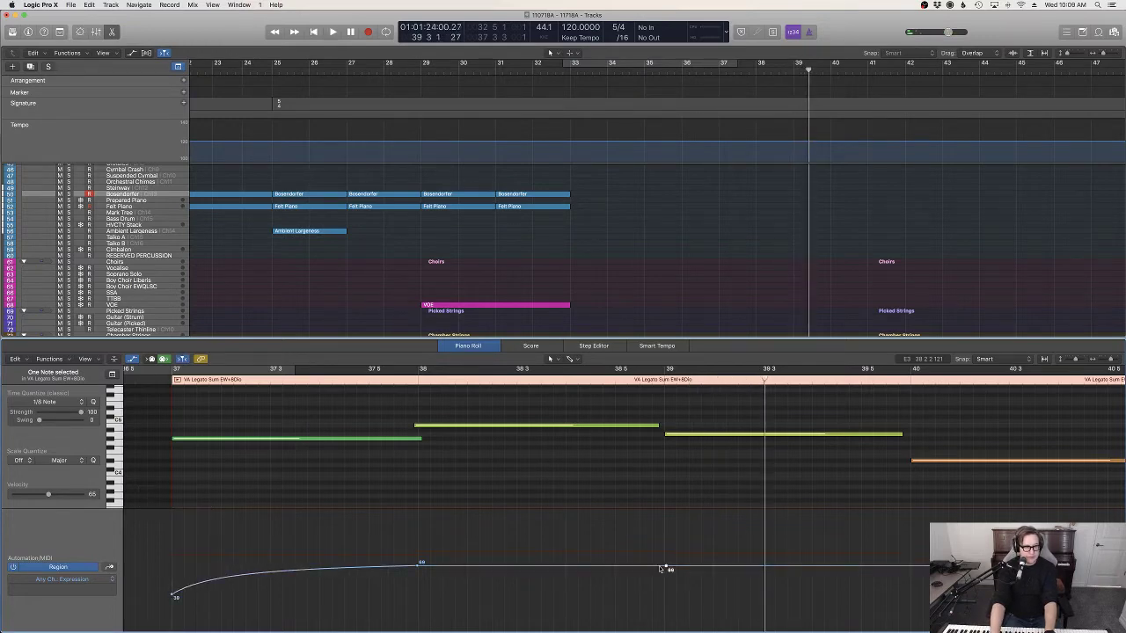
left_click_drag(662, 569, 658, 550)
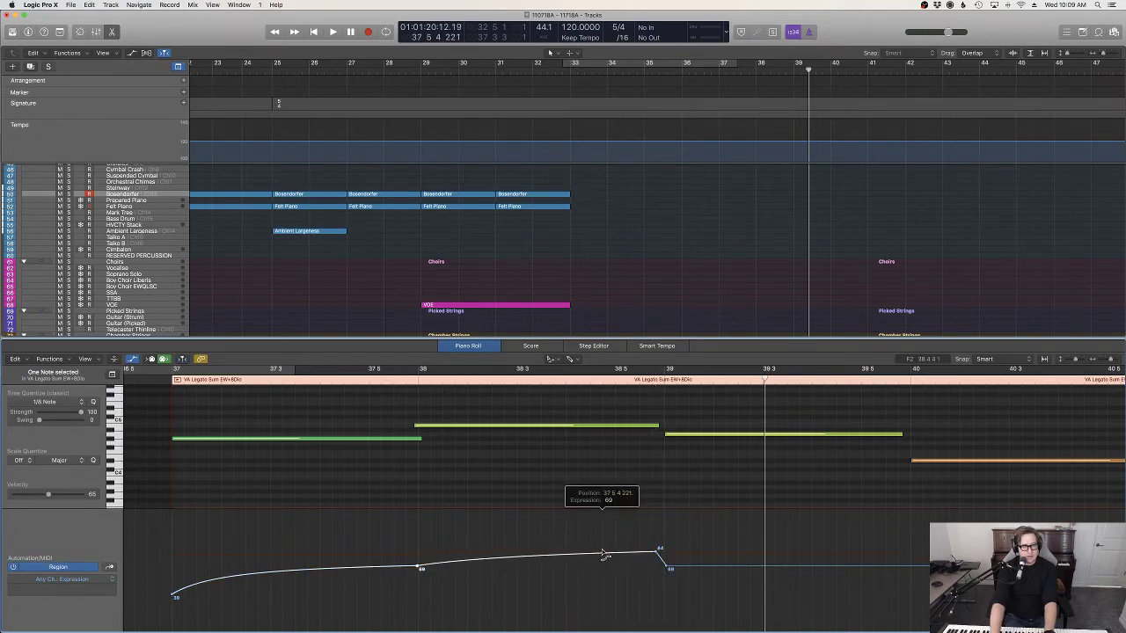
key("t")
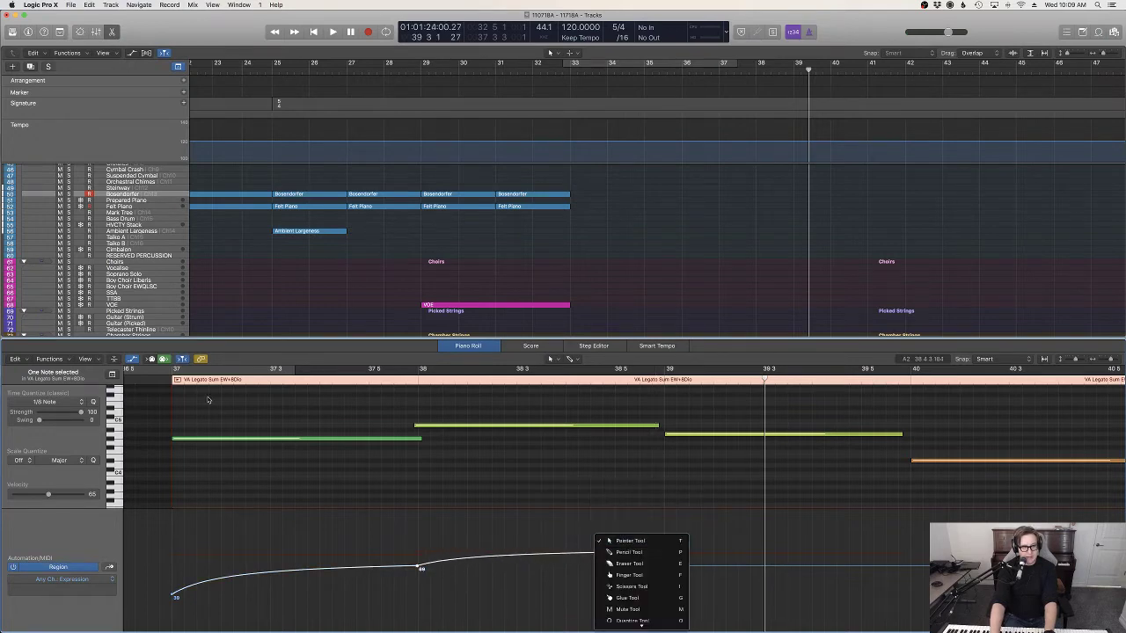
left_click(142, 381)
key("space")
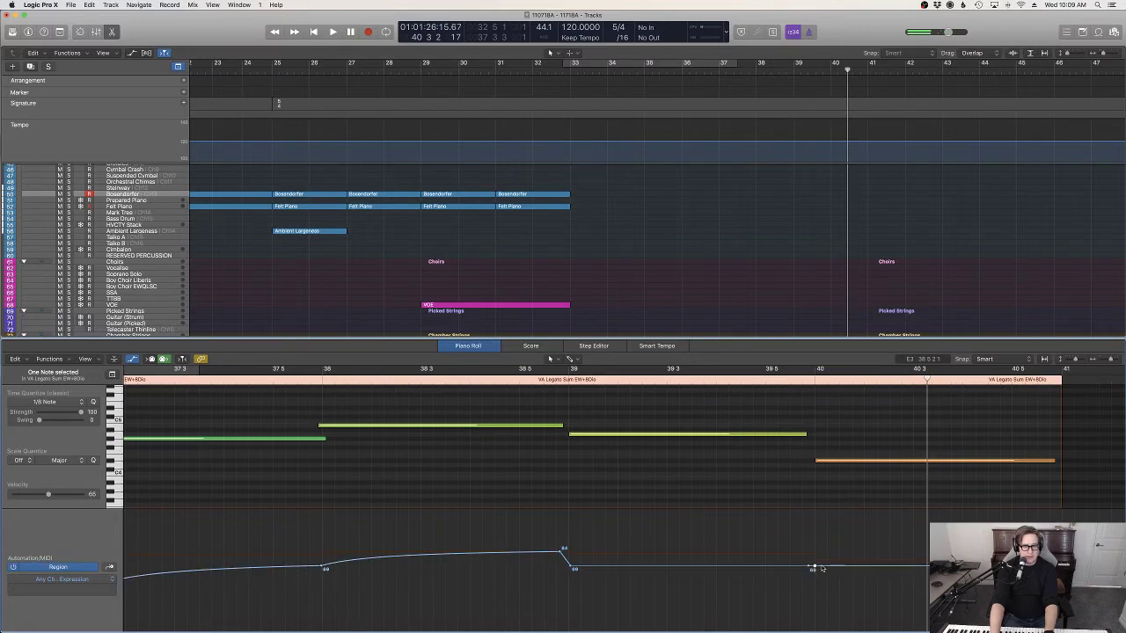
Step: Raise Expression to 86 before bar 40 with a drop to 51, bend bars 38 and 39 into late-rising curves, and play back
mouse_move(813, 569)
left_mouse_down()
mouse_move(818, 586)
mouse_move(810, 549)
left_mouse_up()
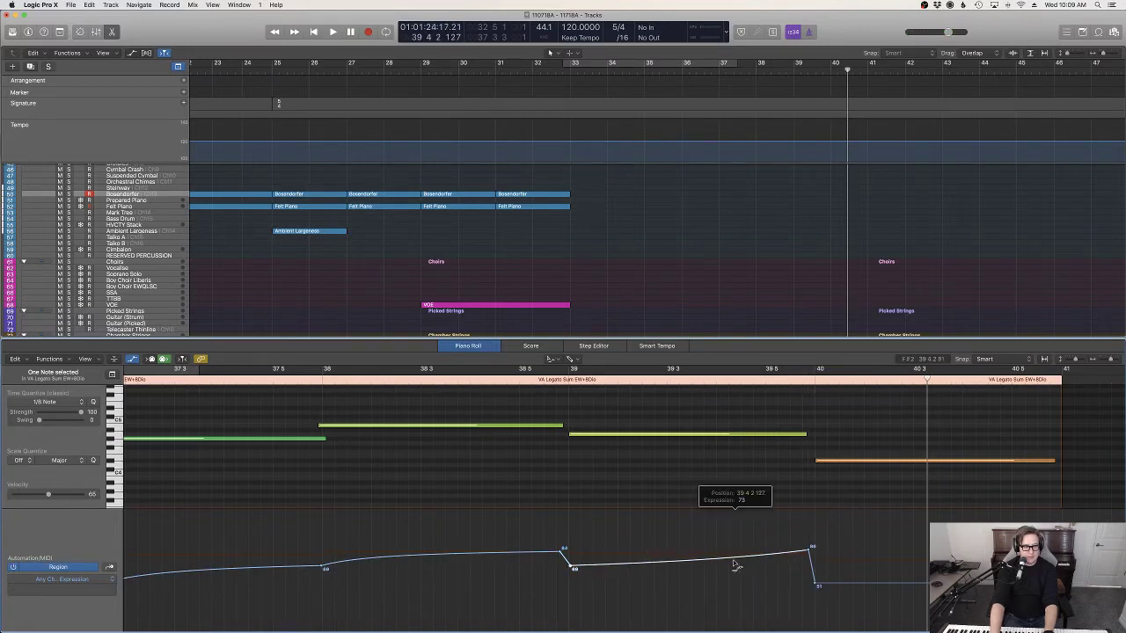
left_click_drag(462, 553, 464, 576)
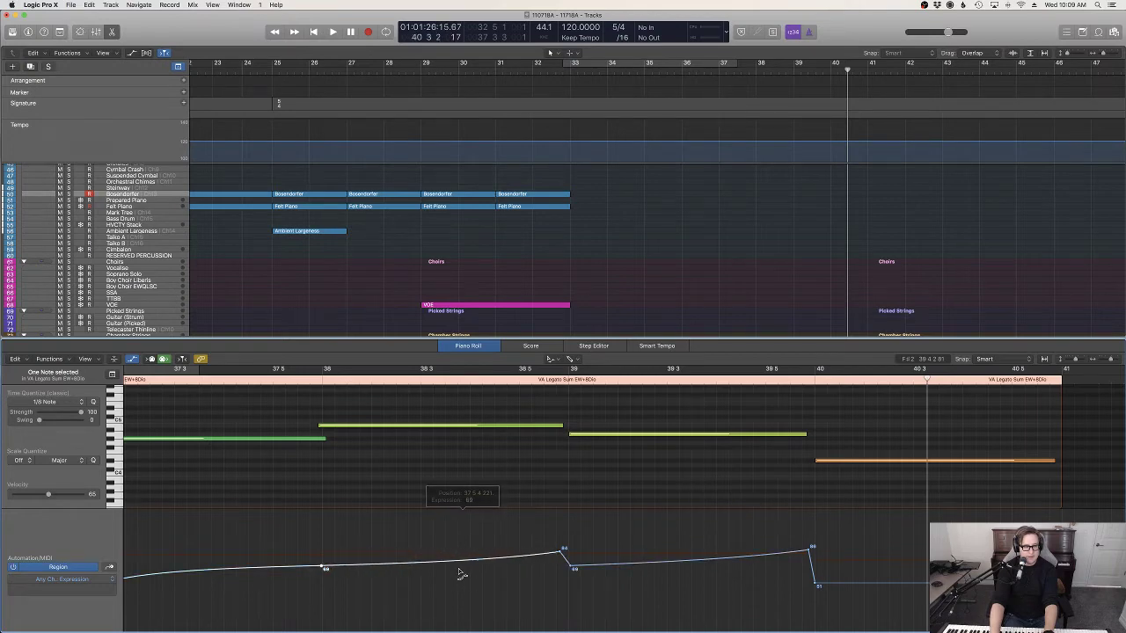
scroll(454, 554, "left", 3)
key("shift+space")
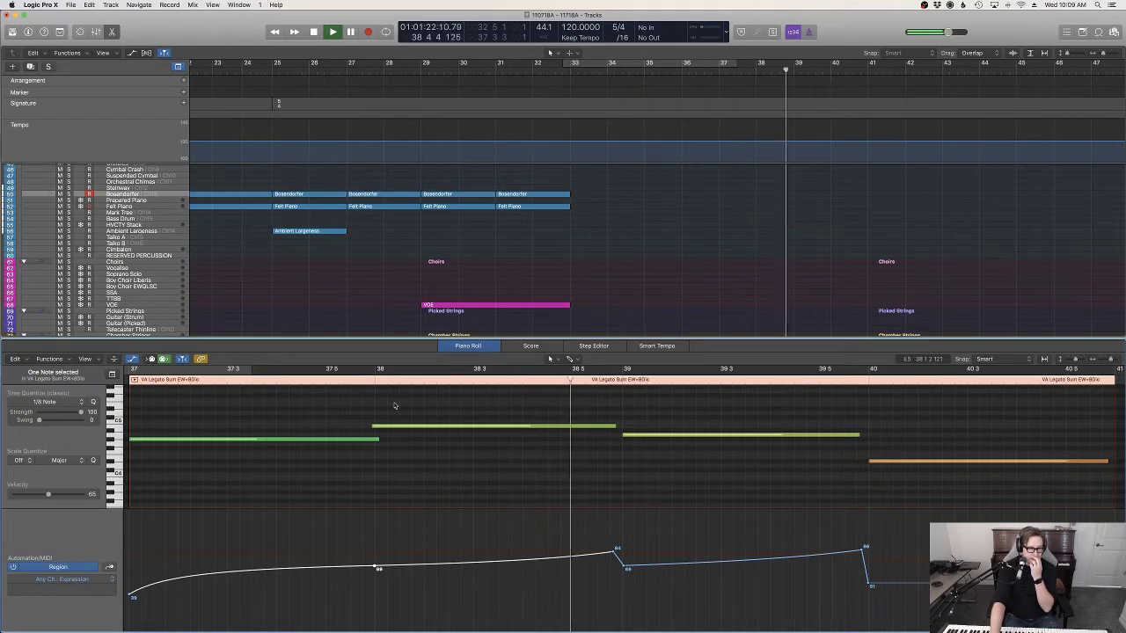
Step: Raise the viola's Expression to 95 before bar 39, 75 at bar 39 and about 98 before bar 40, playing it back
left_click_drag(615, 550, 616, 540)
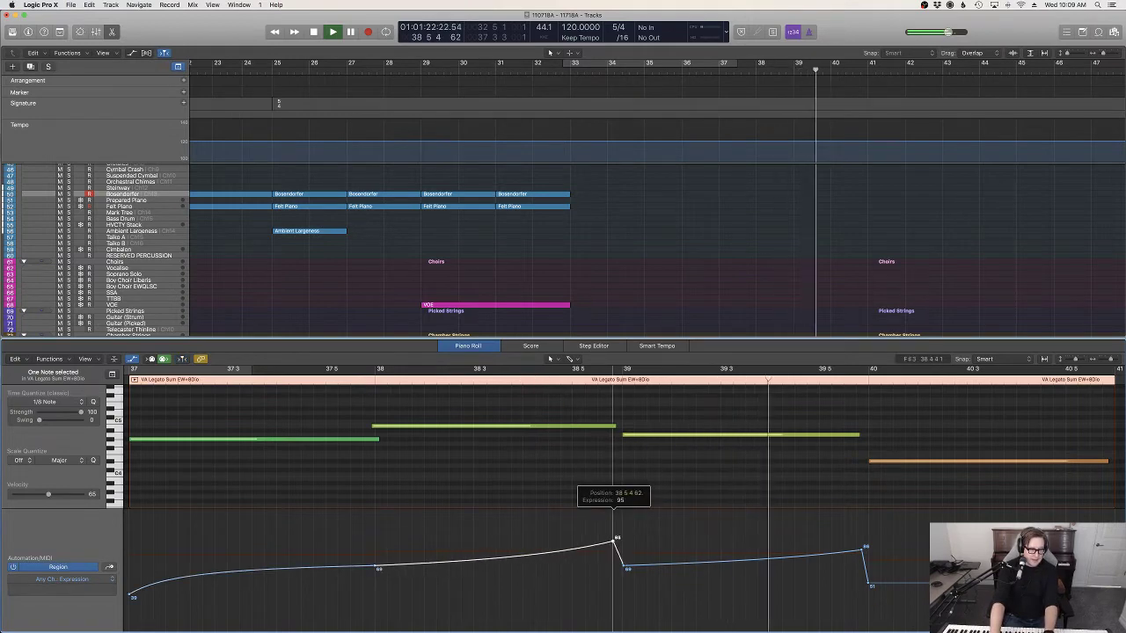
key("space")
key("shift+space")
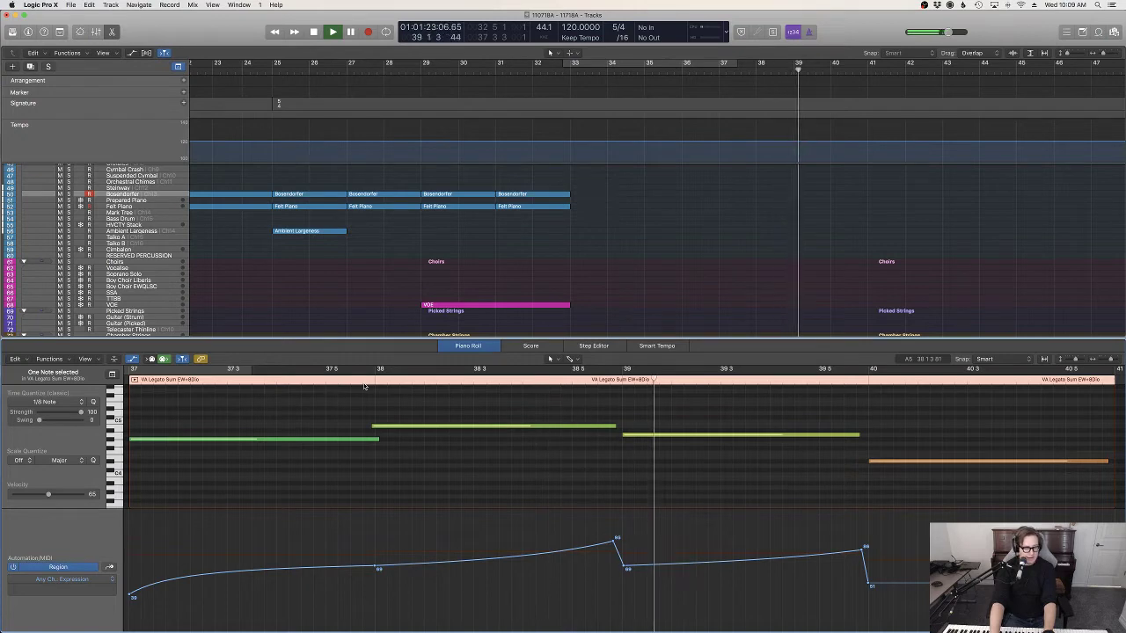
left_click_drag(860, 552, 864, 537)
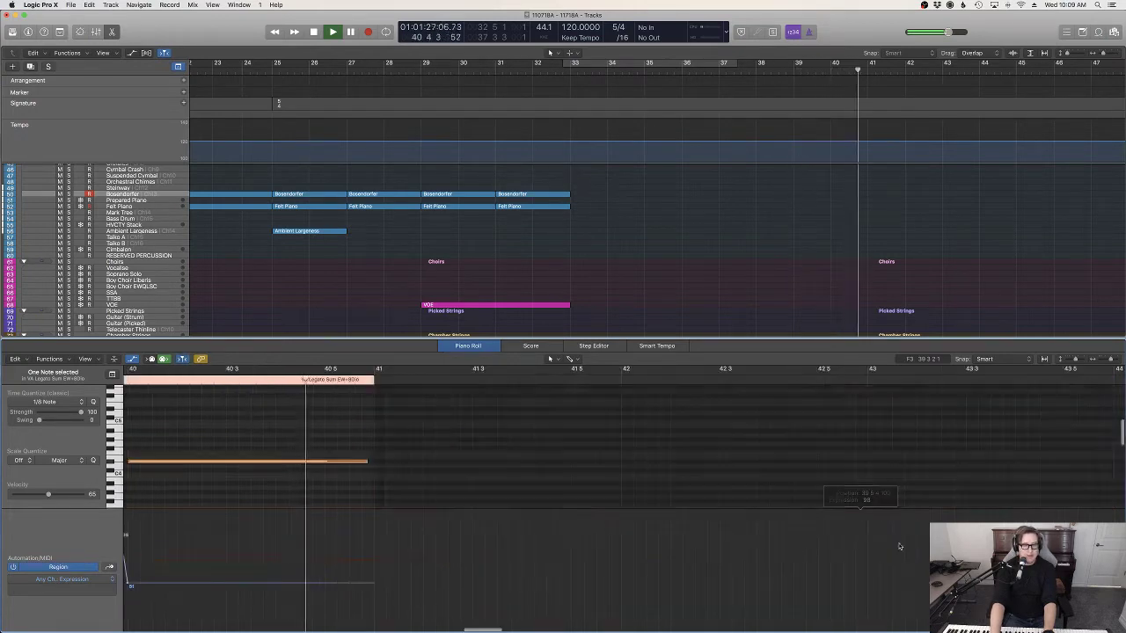
scroll(695, 479, "left", 2)
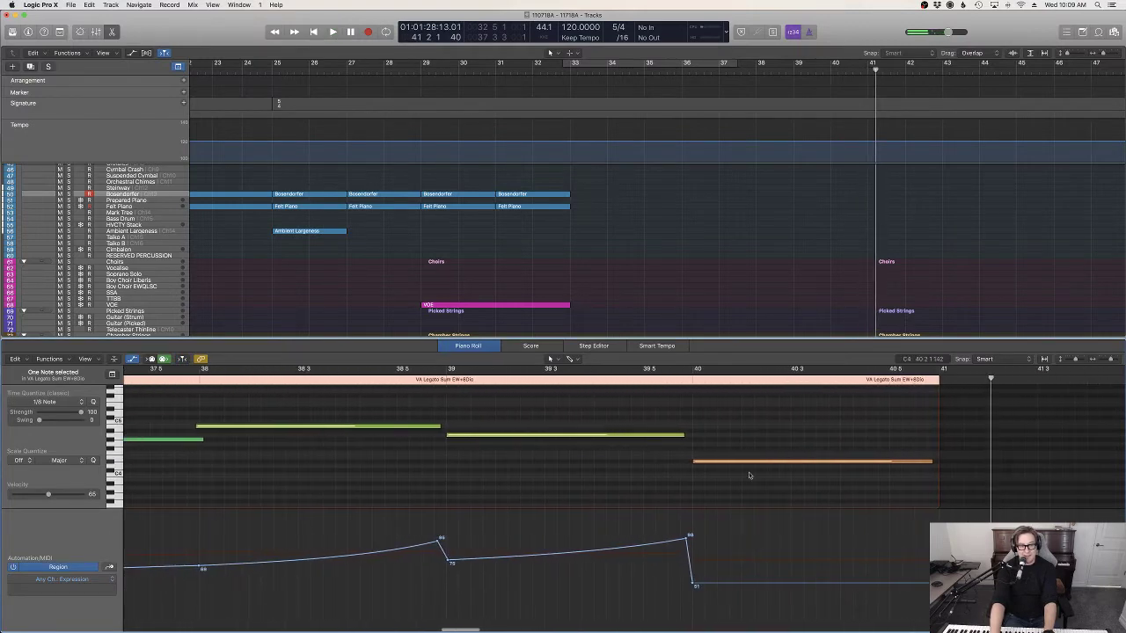
scroll(684, 608, "left", 10)
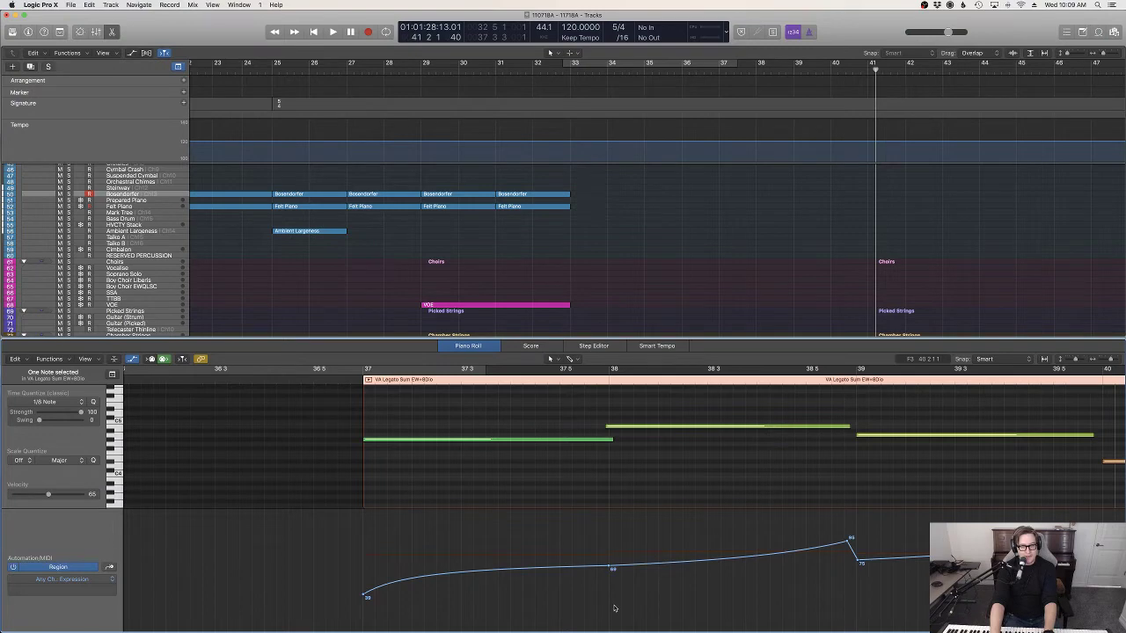
Step: Lower Expression to 34 at the end of the viola region and bend bar 40 into a gradual, late-falling curve
scroll(615, 608, "right", 10)
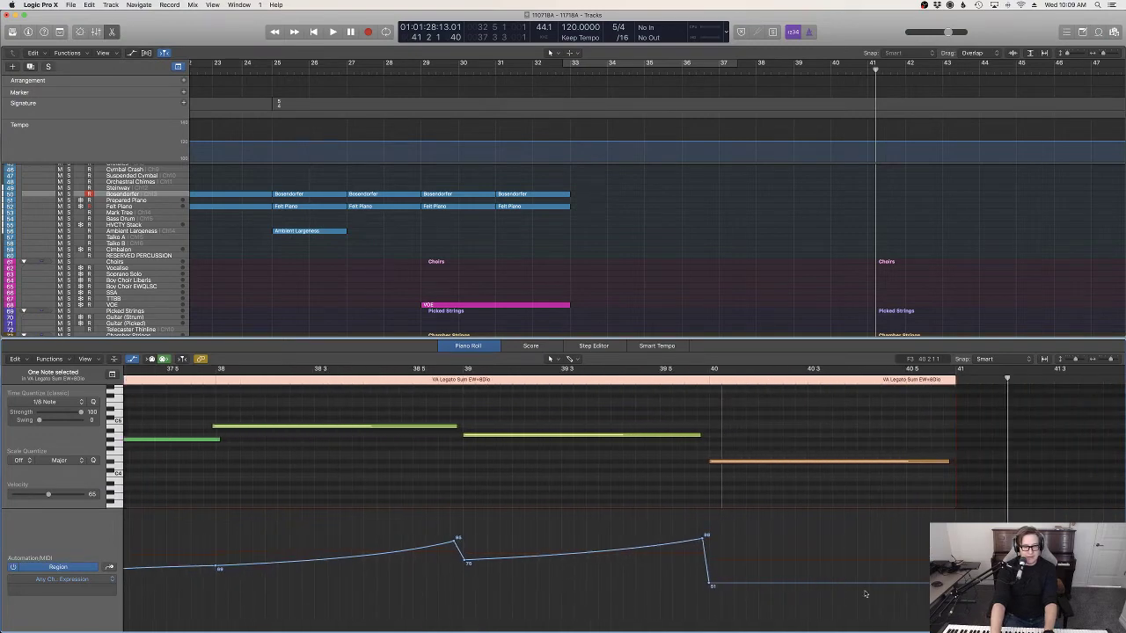
left_click_drag(953, 583, 966, 599)
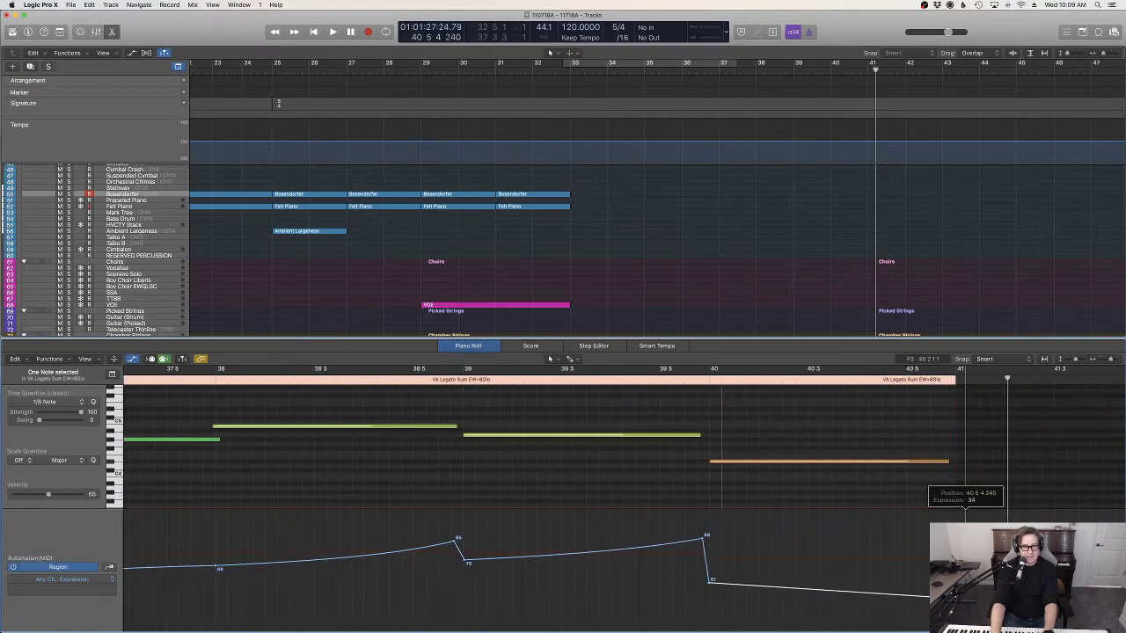
key("t")
key("w")
left_click_drag(849, 592, 849, 578)
key("t")
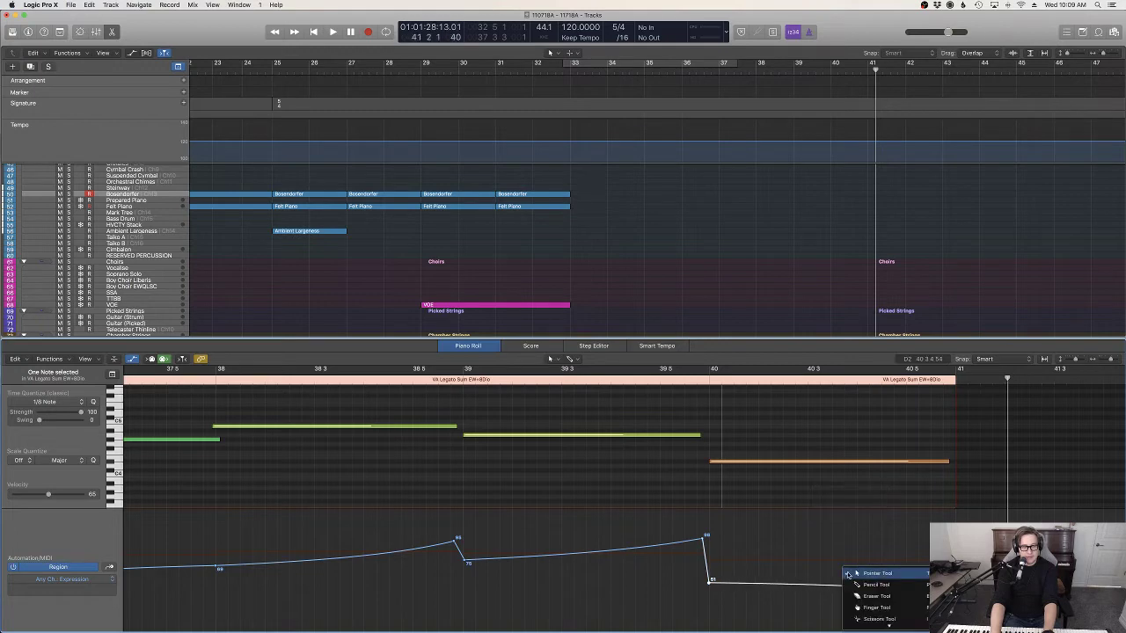
key("e")
key("e")
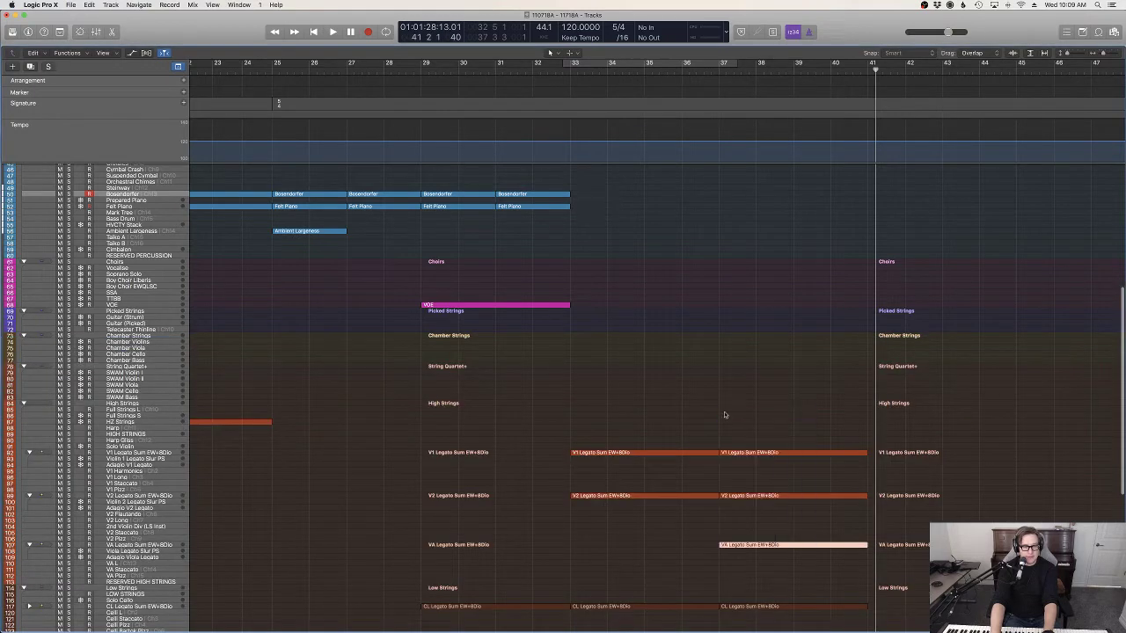
Step: Play back the strings from just before bar 33 to bar 41 and reopen the viola region for editing
left_click(553, 68)
key("space")
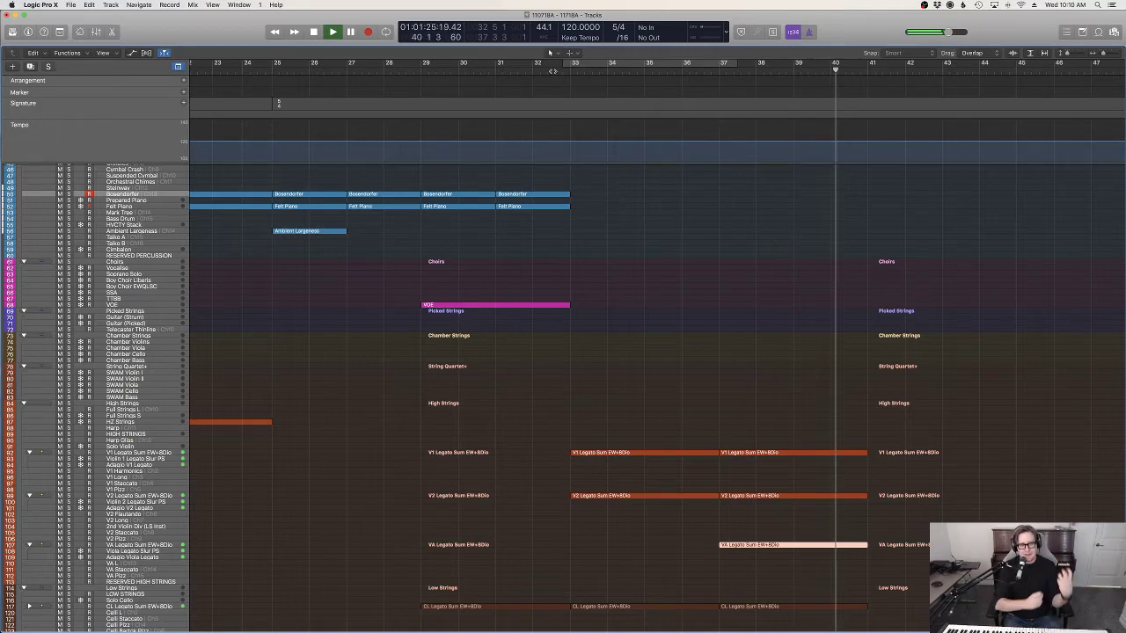
key("e")
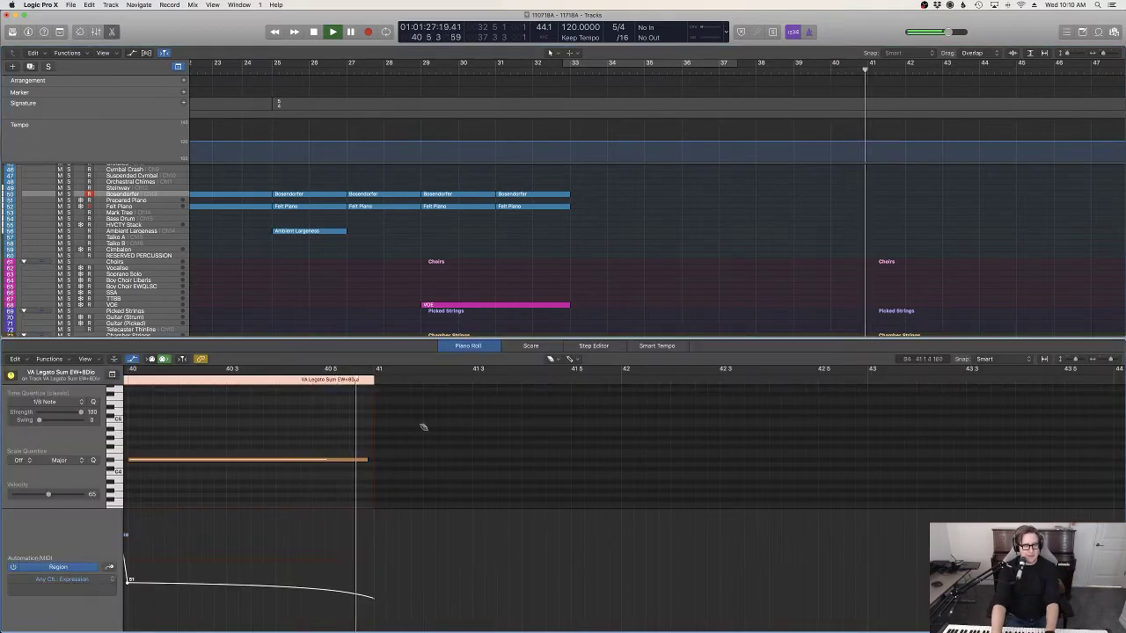
key("space")
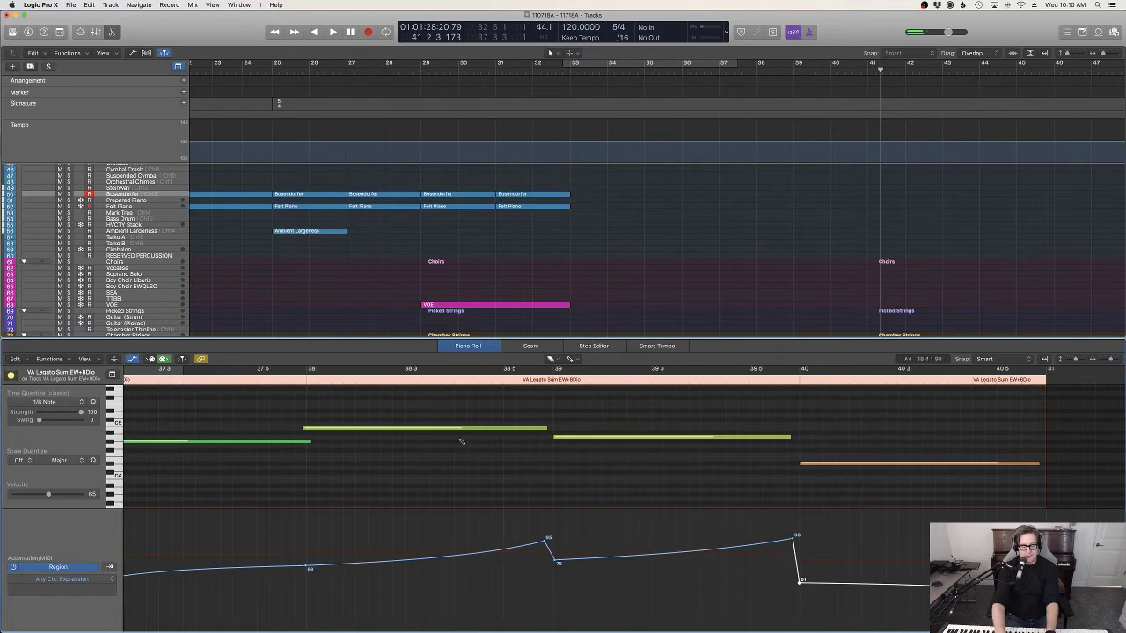
Step: Add Modulation automation to the viola region, starting at about 58 at bar 37, and play it back
scroll(462, 444, "left", 5)
key("t")
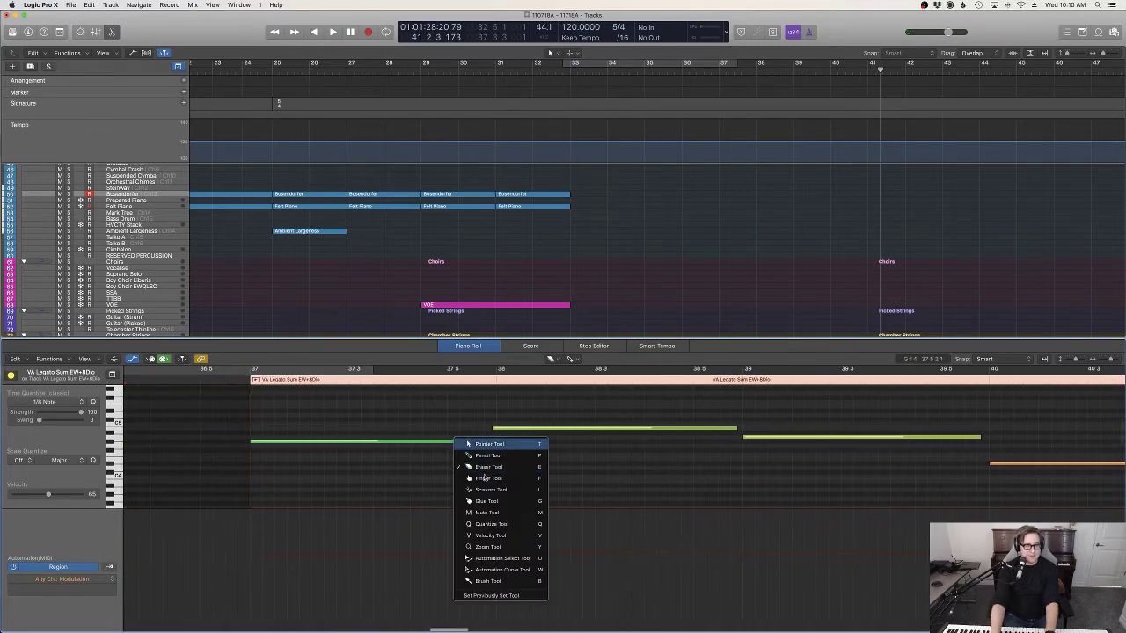
key("t")
left_click(255, 570)
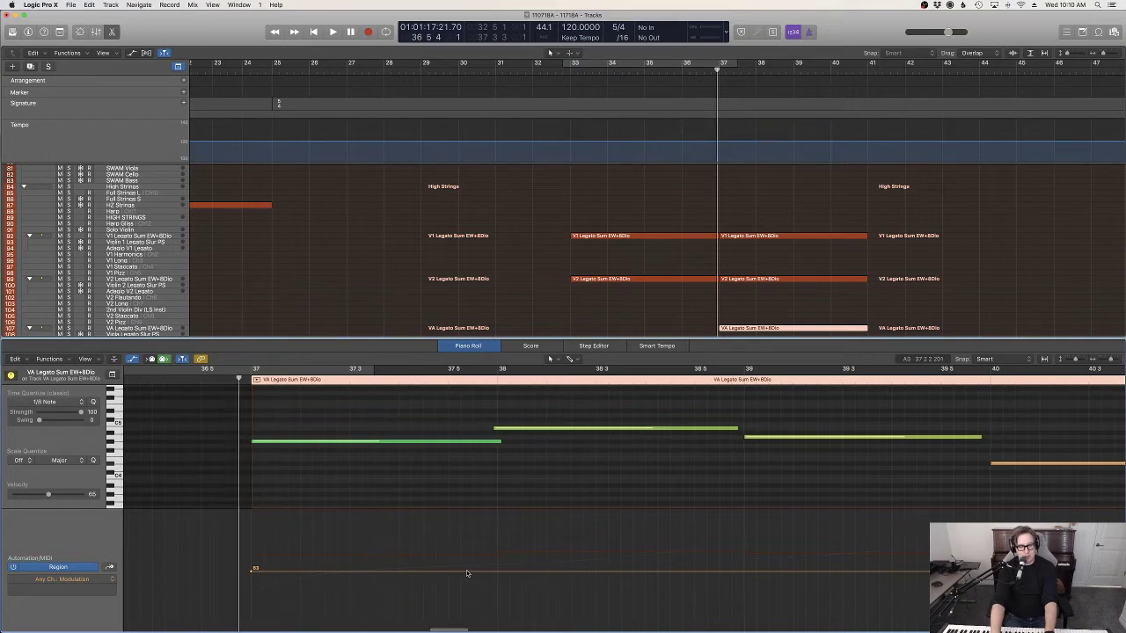
left_click_drag(466, 570, 529, 583)
key("space")
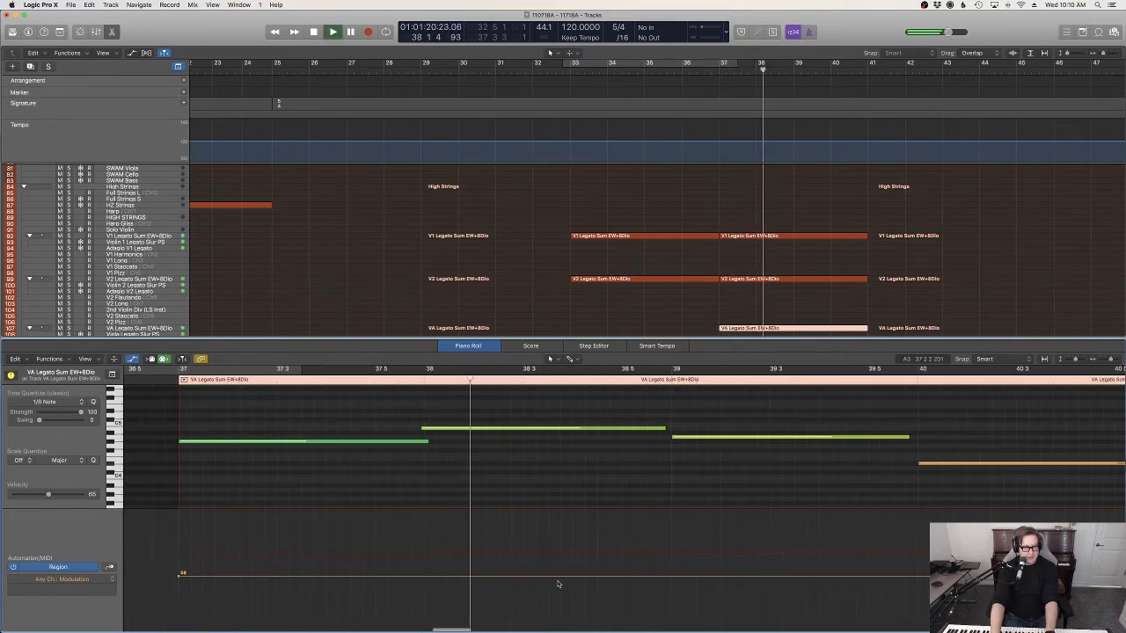
Step: Shape the viola's Modulation with a peak of 97 at bar 39 and a fall to about 68 at bar 40
left_click_drag(678, 580, 678, 538)
left_click_drag(925, 540, 924, 564)
scroll(925, 564, "right", 3)
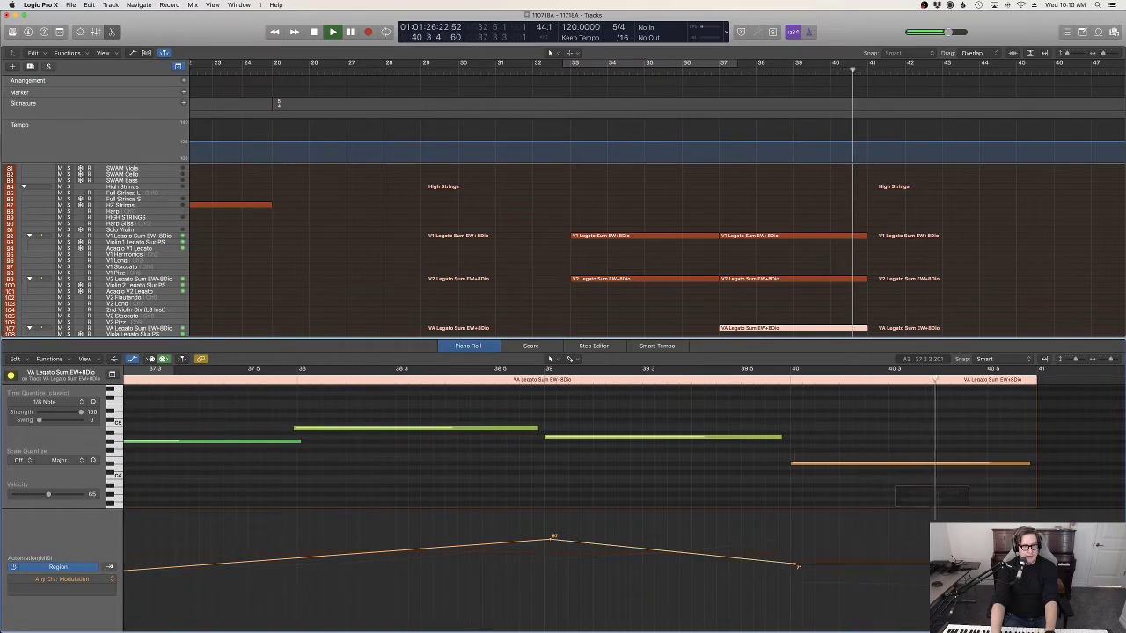
left_click_drag(797, 565, 797, 570)
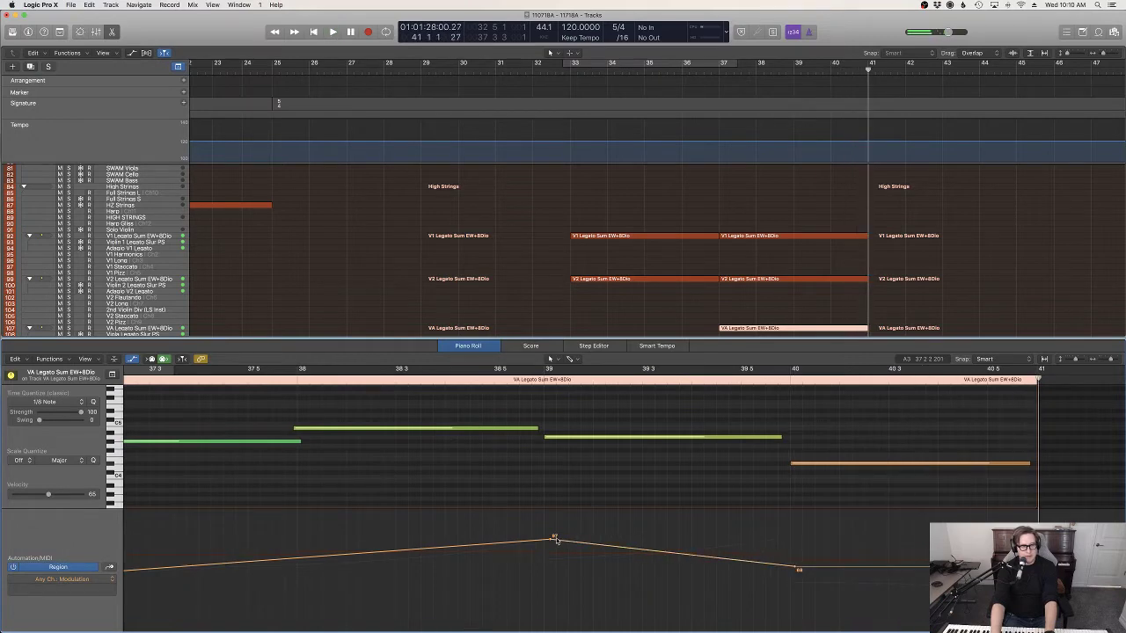
Step: Bend the Modulation rise to bar 39 and the fall to bar 40 into rounded curves, and play back the arrangement
left_click_drag(593, 543, 592, 541)
key("t")
key("u")
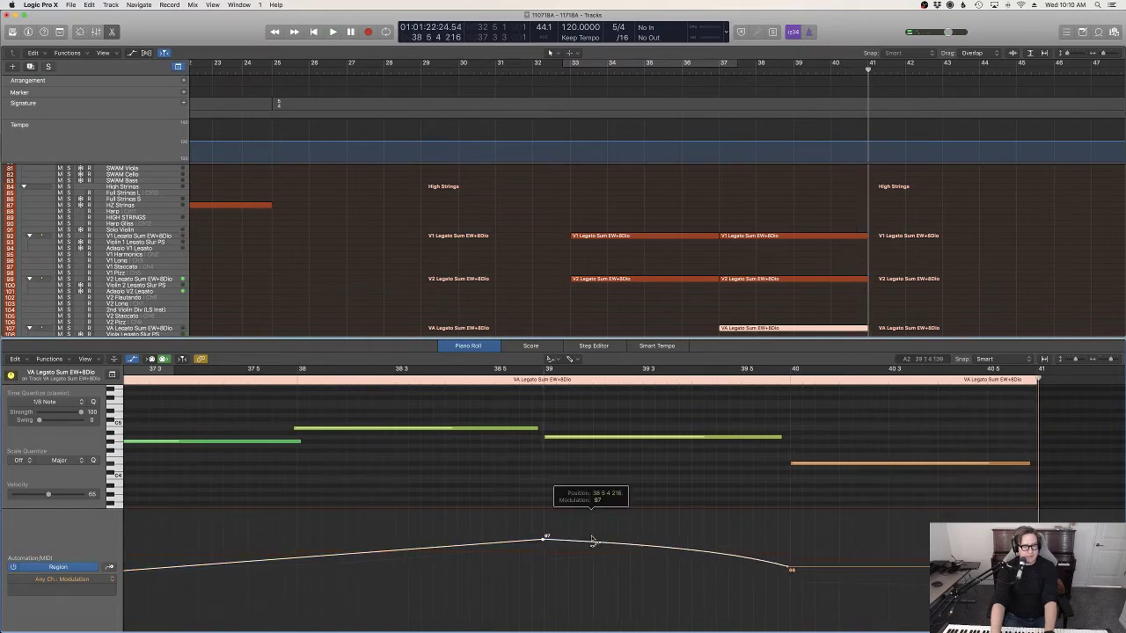
left_click_drag(429, 542, 427, 533)
key("t")
key("t")
key("p")
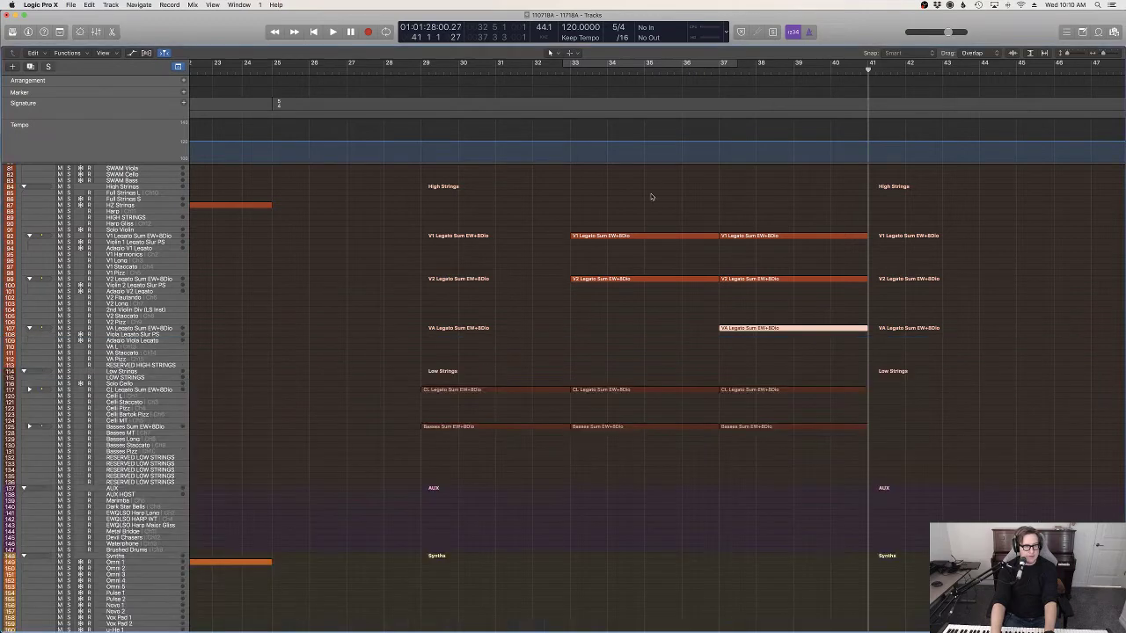
key("space")
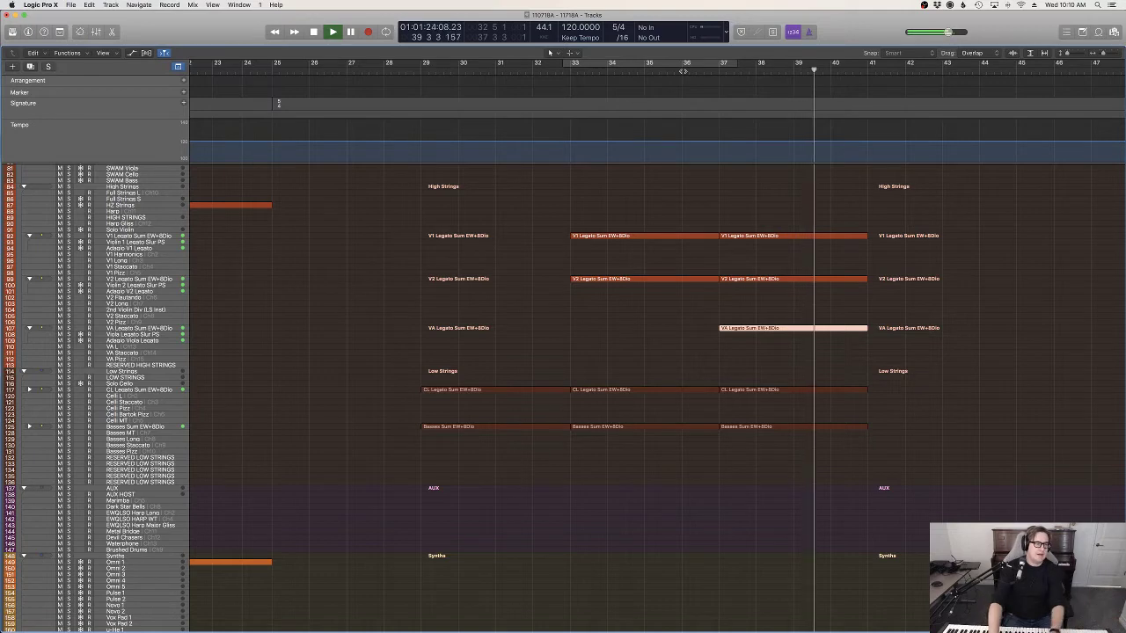
key("space")
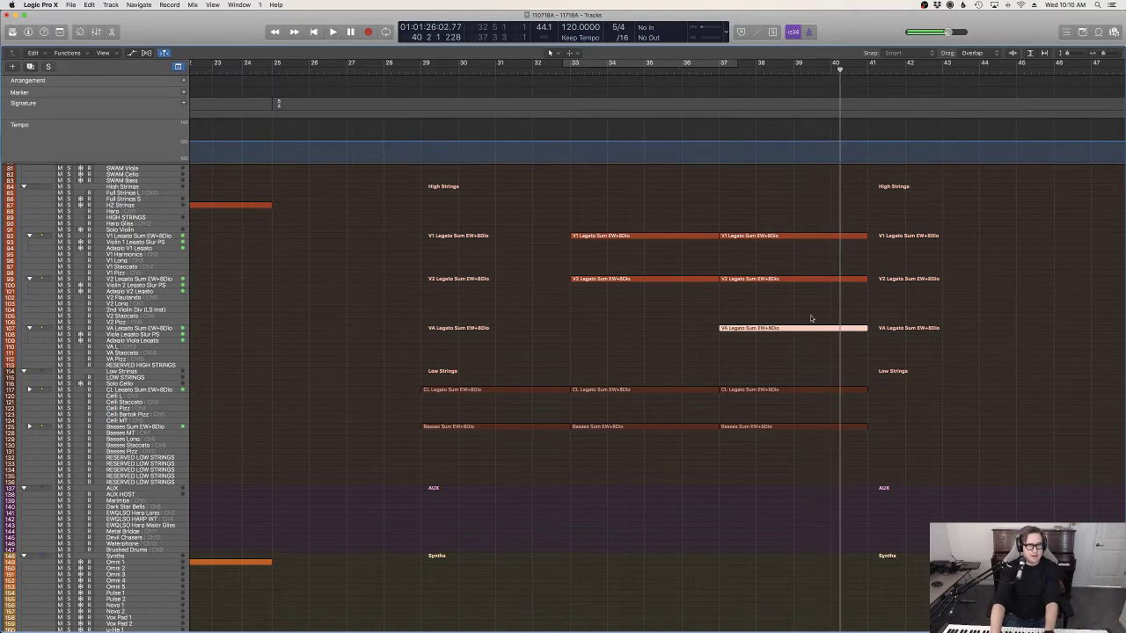
Step: Reopen the viola region, lower its whole Modulation curve together, play back the result and close the editor
double_click(808, 328)
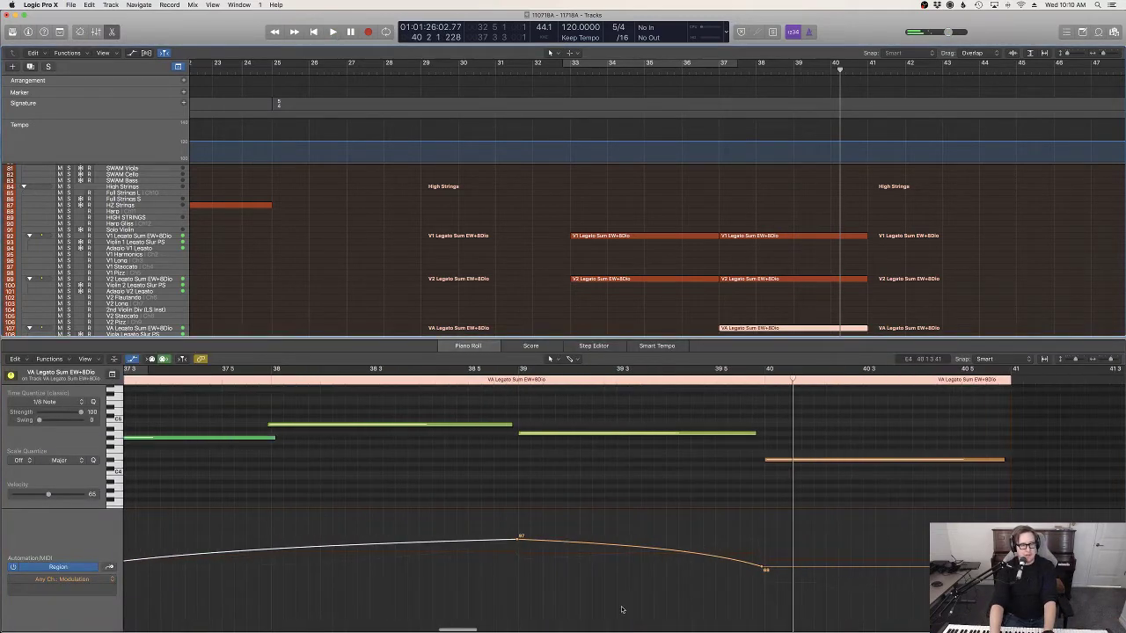
left_click(727, 573)
scroll(687, 567, "left", 1)
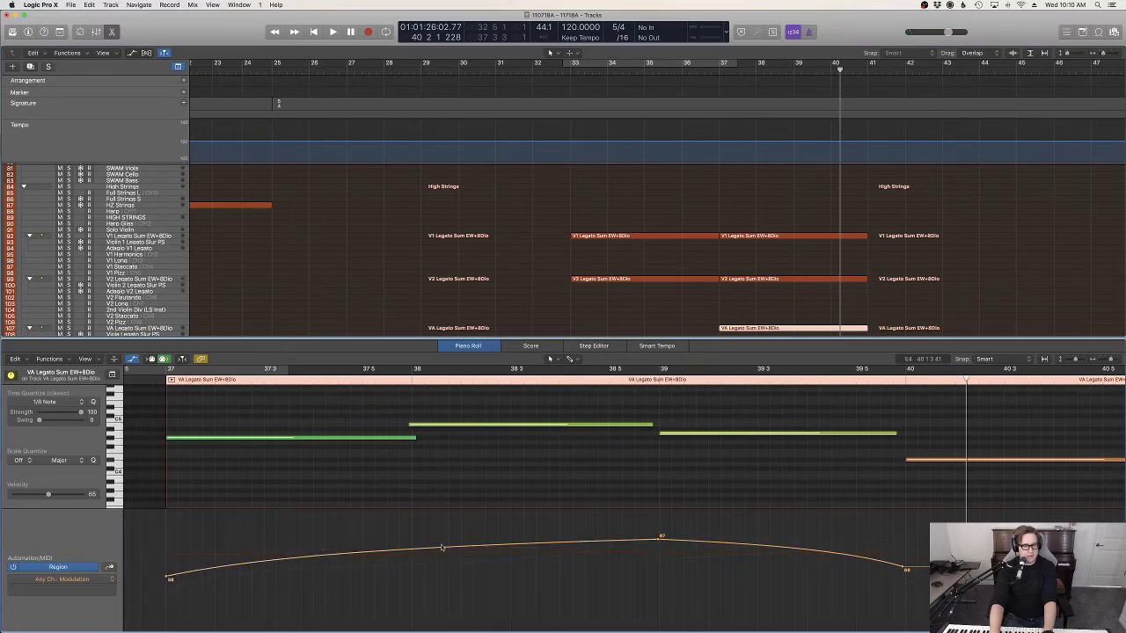
left_click_drag(156, 584, 157, 584)
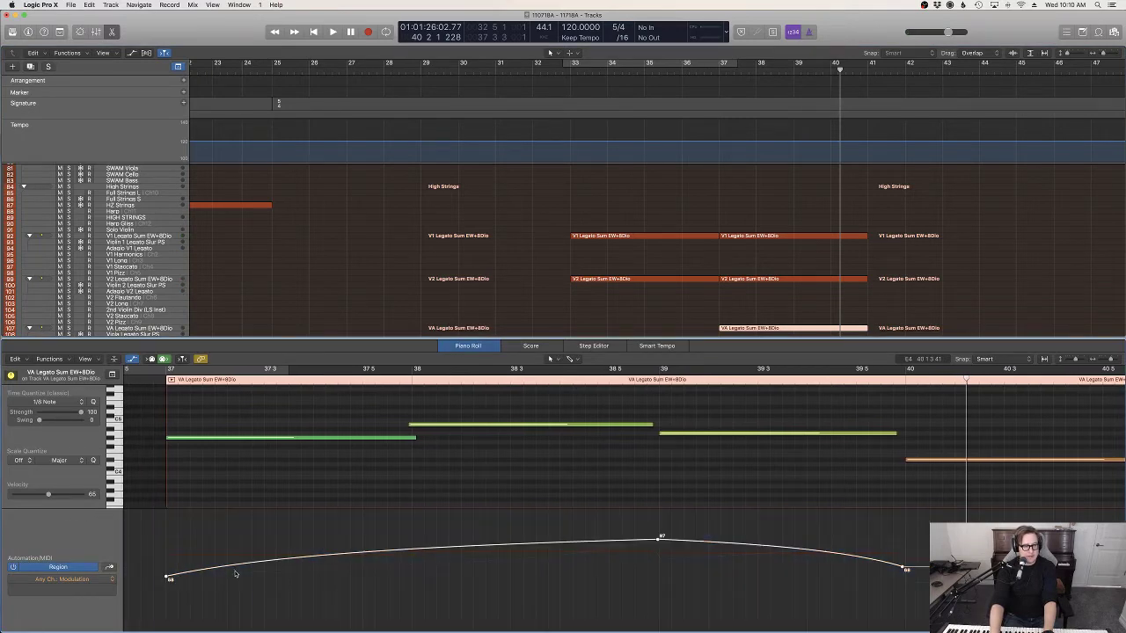
left_click_drag(236, 574, 236, 613)
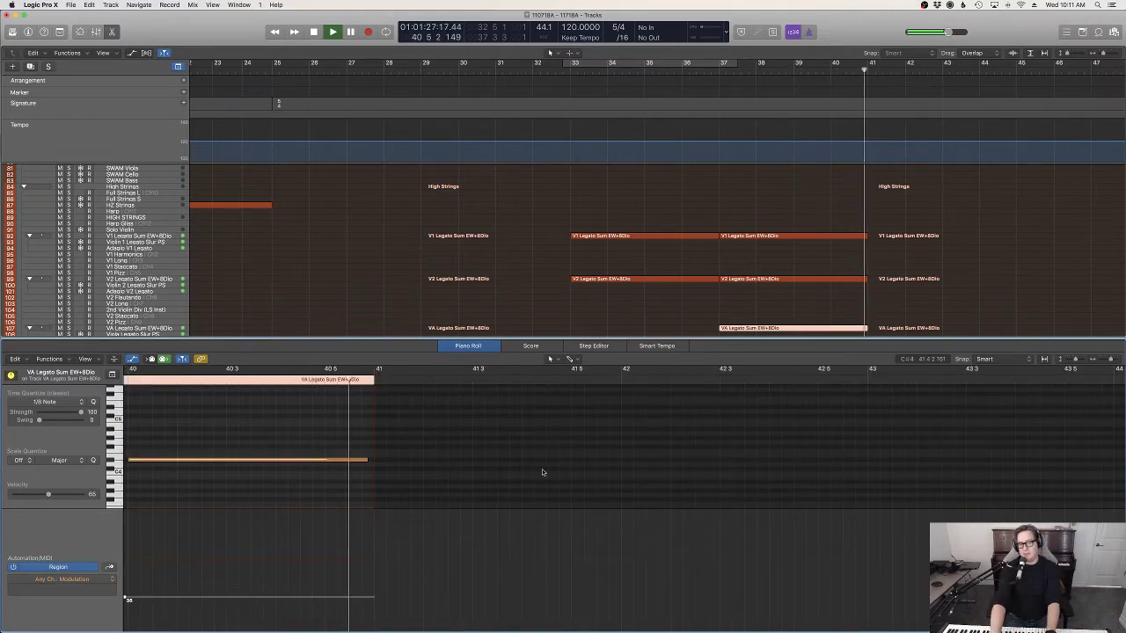
key("p")
Step: Try repeating the Bosendorfer and Felt Piano regions from bars 29–33 at bars 33 and 37, and delete the copies
scroll(808, 459, "up", 5)
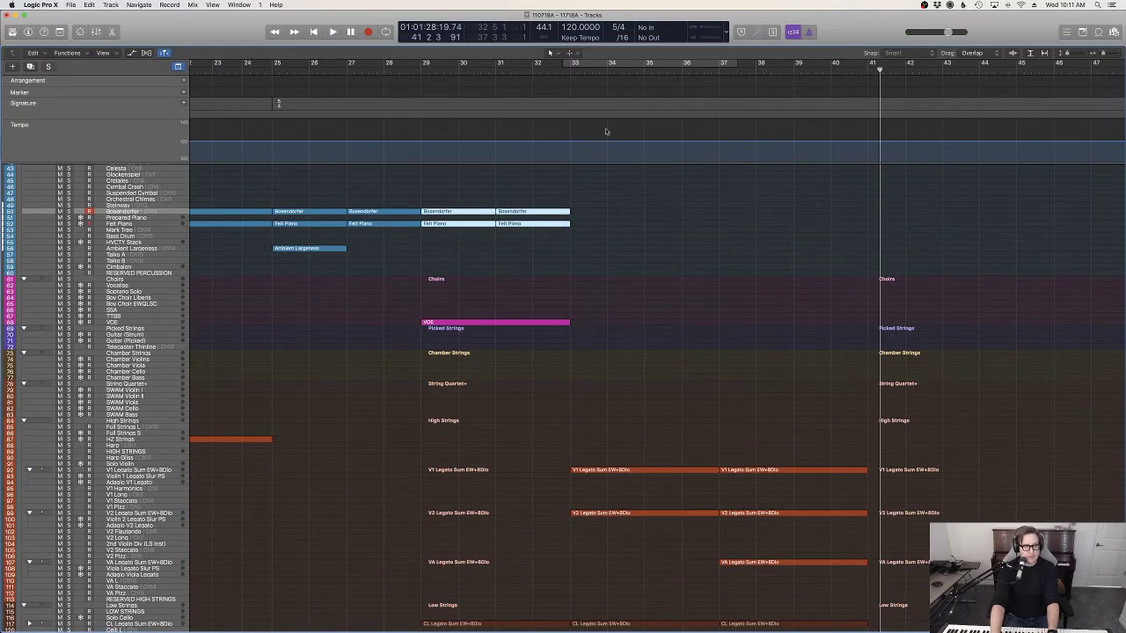
left_click(570, 69)
key("super+v")
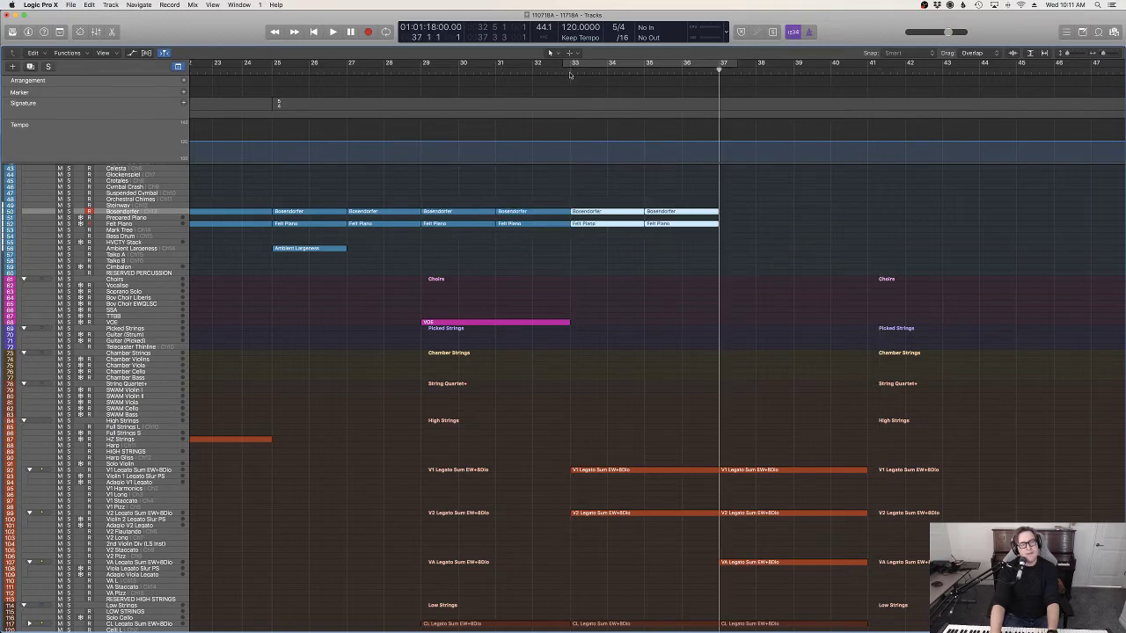
key("super+v")
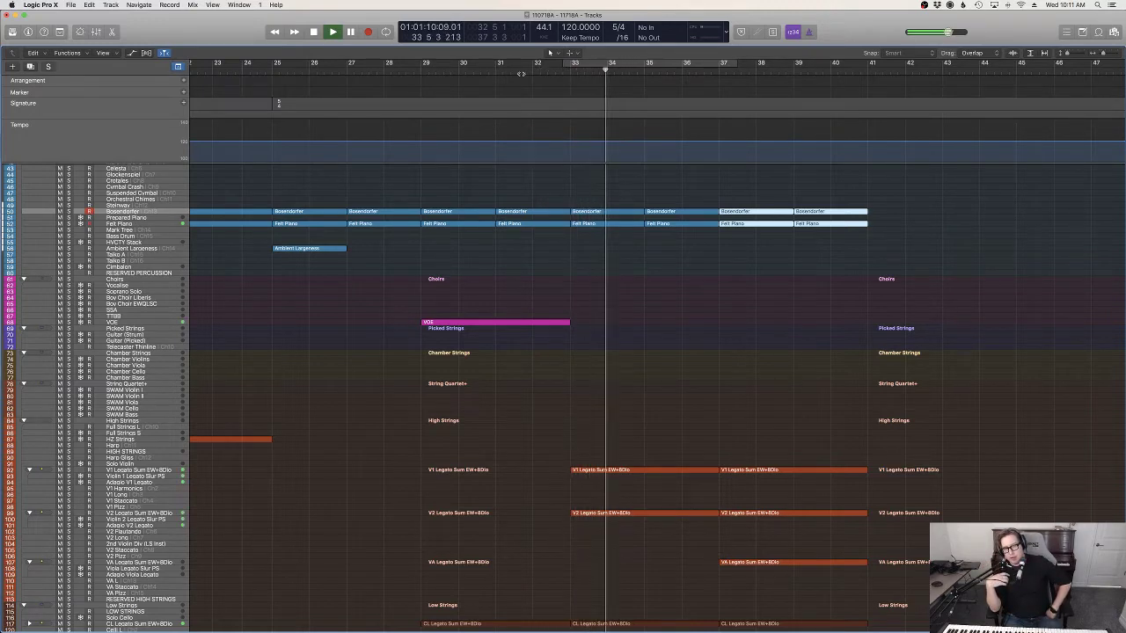
left_click_drag(820, 250, 574, 215)
key("Delete")
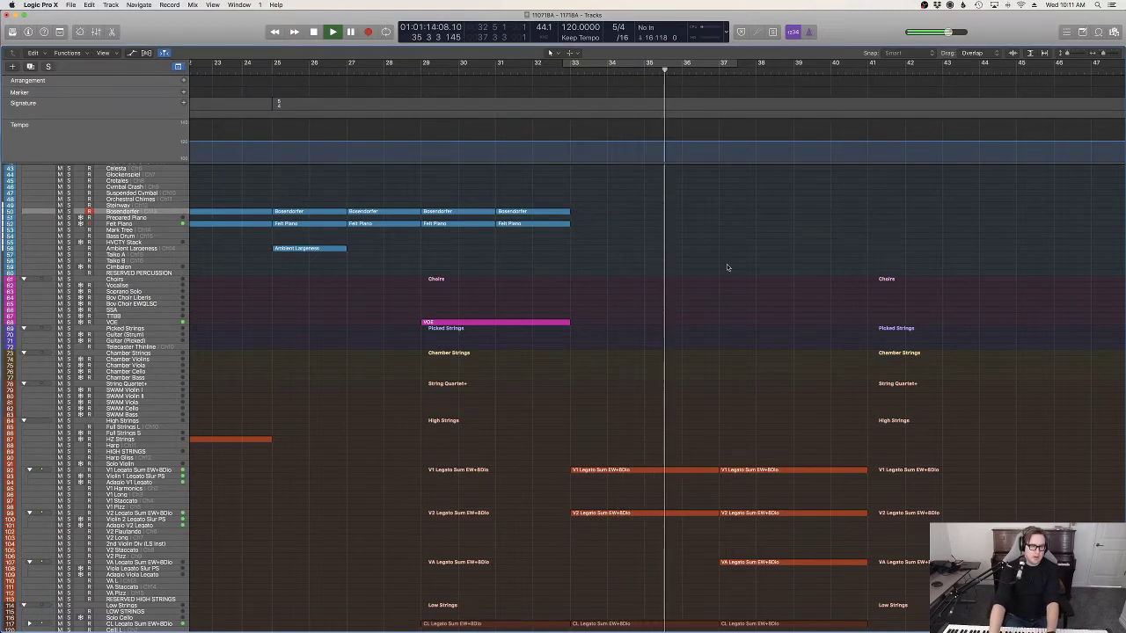
Step: Arm the Vox Pad 1 track, audition it over the cue with a brief solo, and return the playhead to bar 33
scroll(743, 273, "down", 3)
scroll(743, 273, "down", 8)
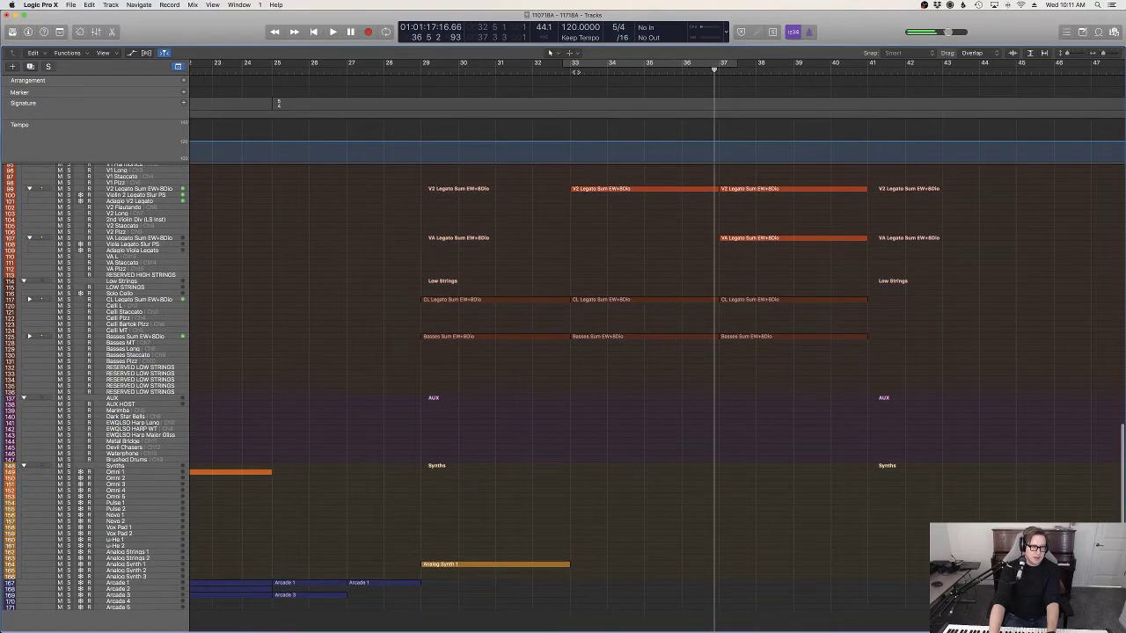
left_click(555, 69)
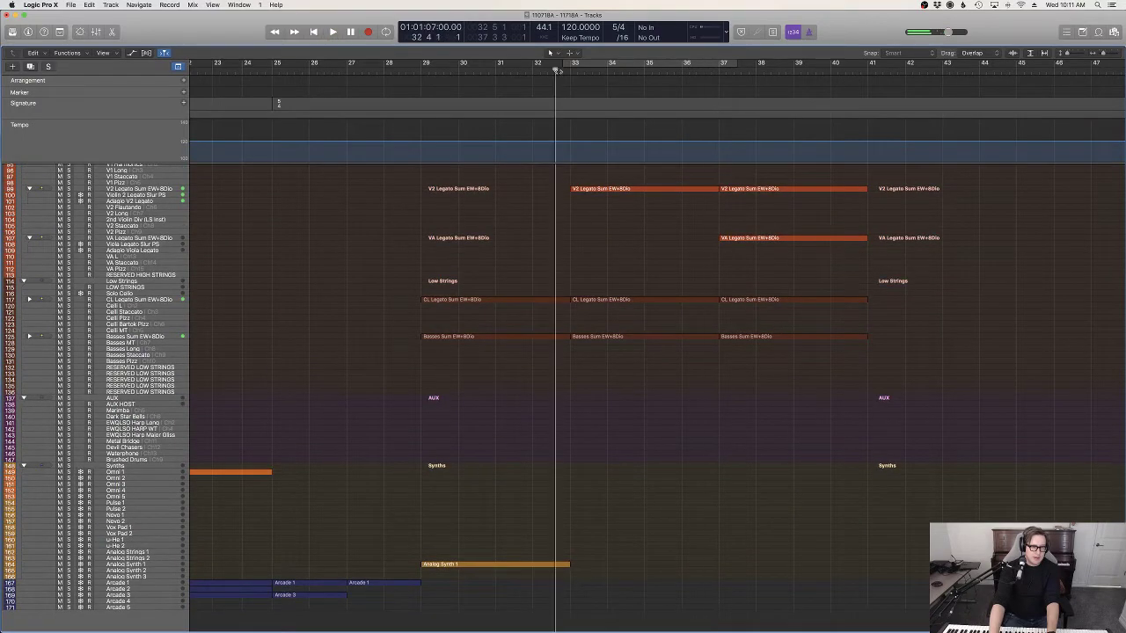
left_click(134, 529)
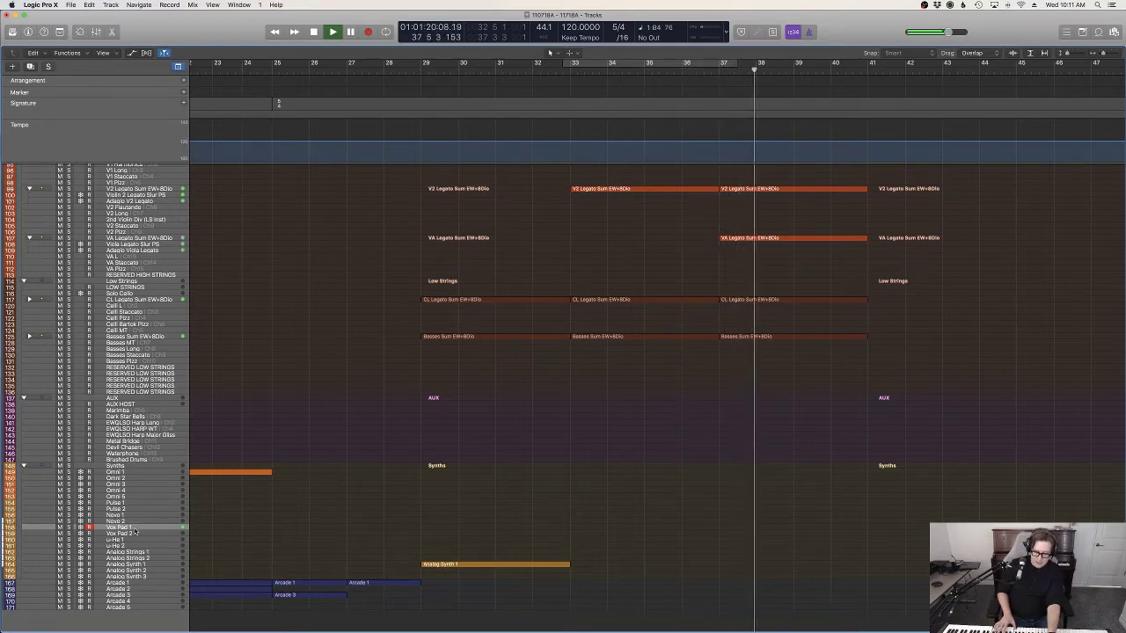
key("s")
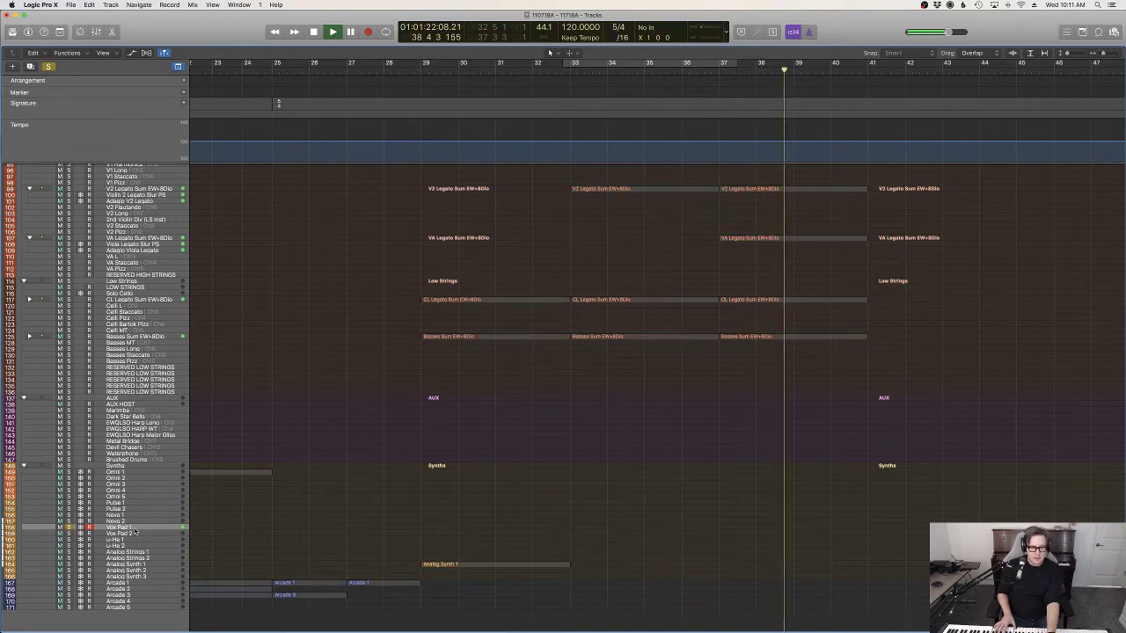
key("s")
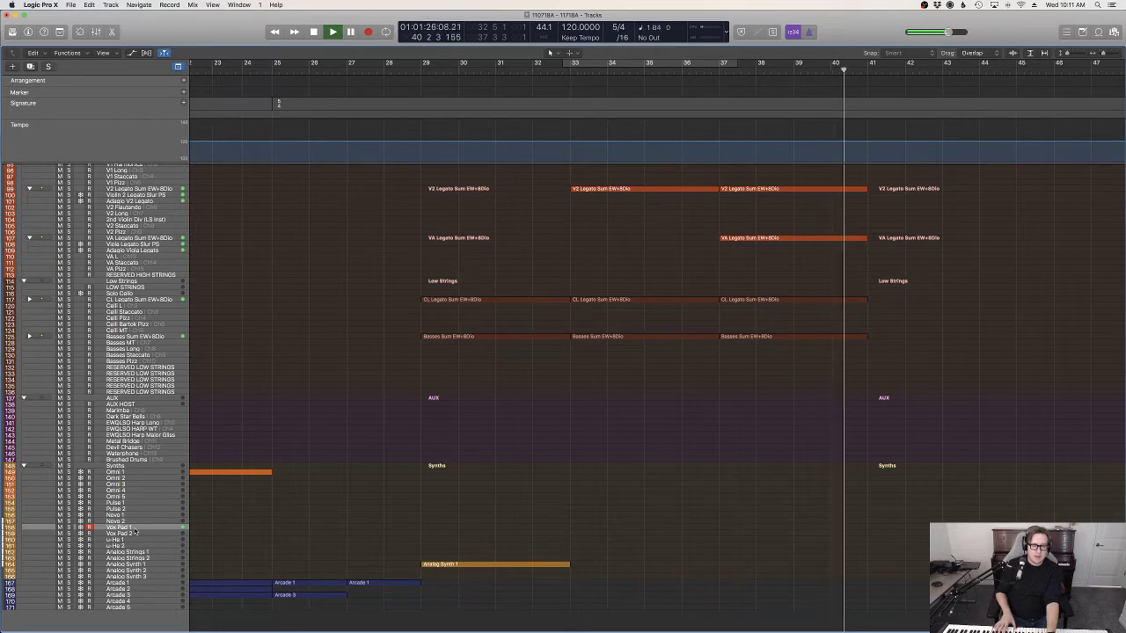
left_click(583, 68)
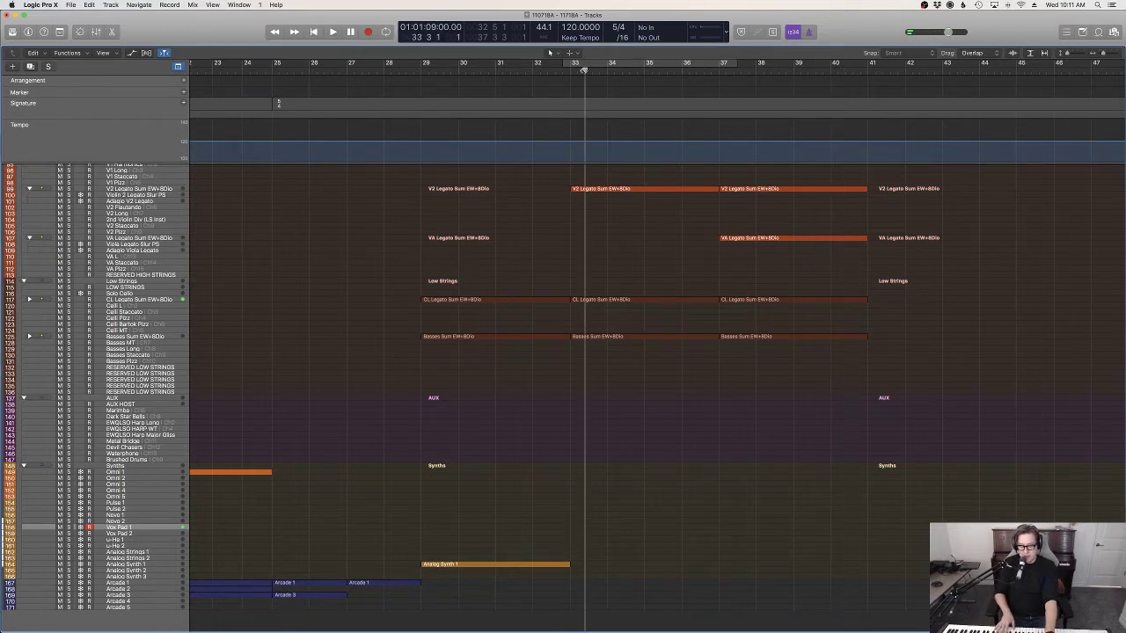
Step: Record a Vox Pad 1 part from bar 33 to bar 41, open it for note editing, select all its notes and close the editor
key("r")
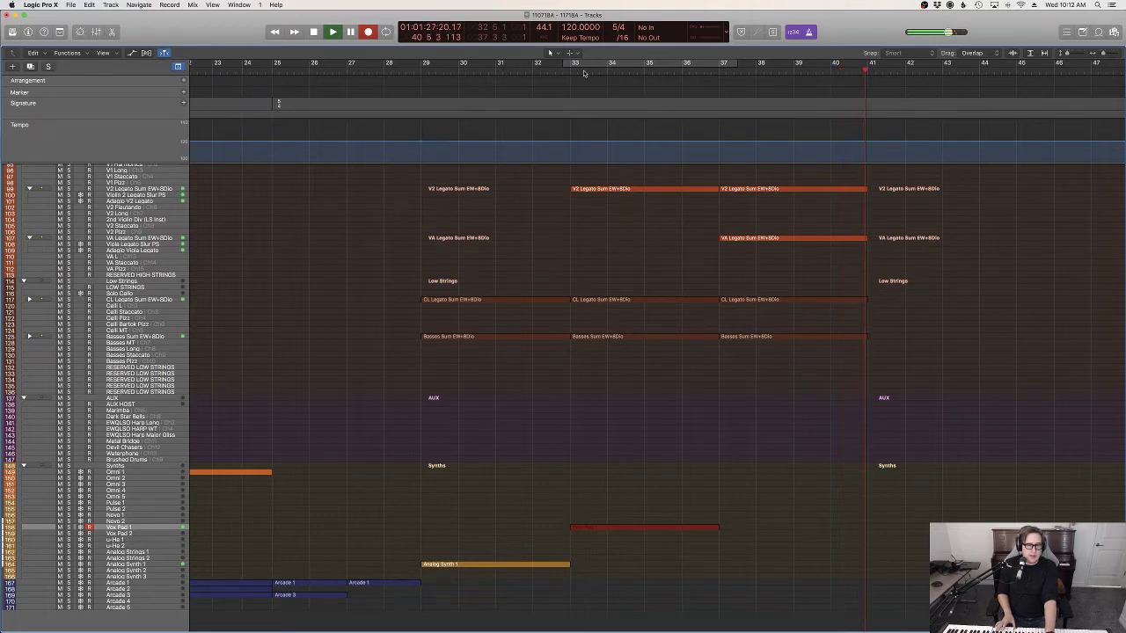
key("space")
double_click(603, 528)
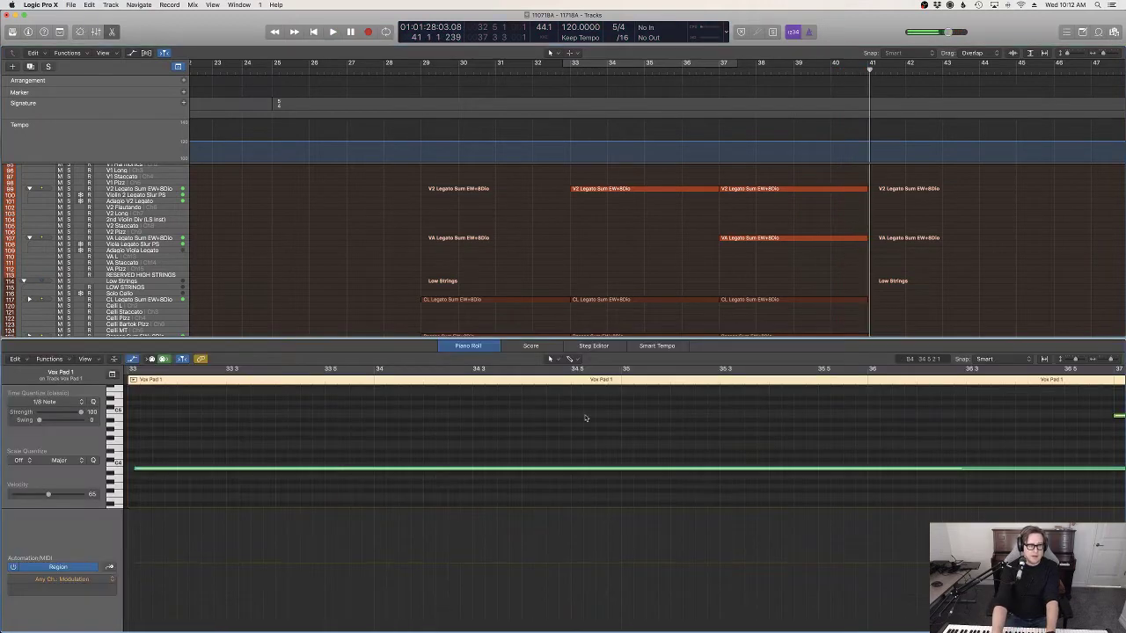
key("super+a")
key("p")
Step: Shape Vox Pad 1's volume automation: dip before bar 33, -1.8 dB at bar 37, -14.4 dB near bar 40, about -4.3 dB at bar 41
key("a")
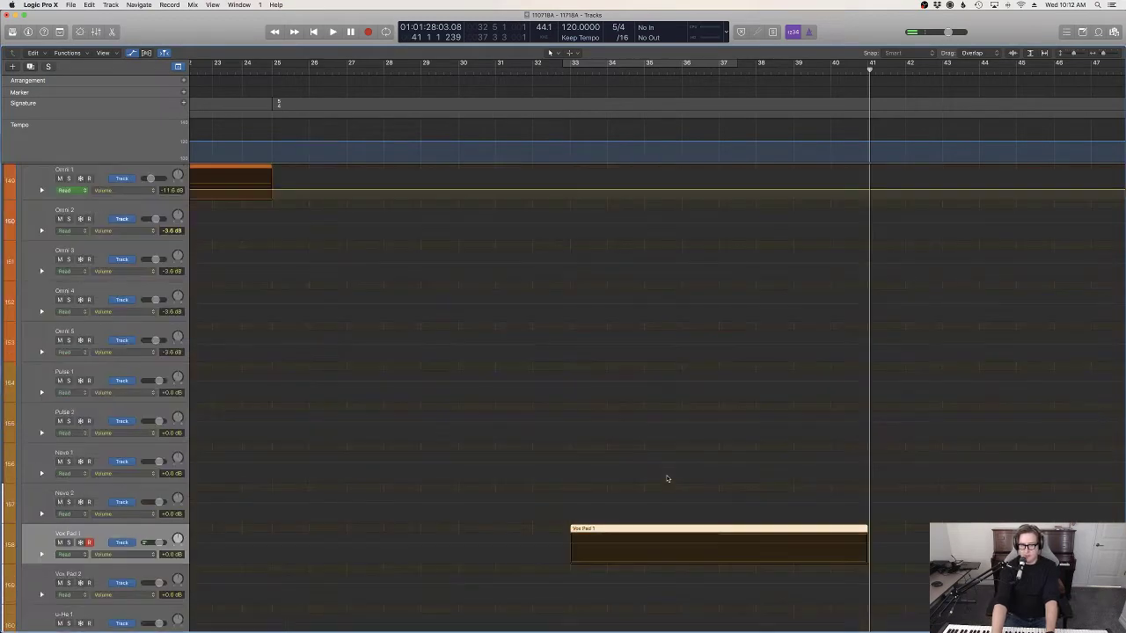
left_click(543, 546)
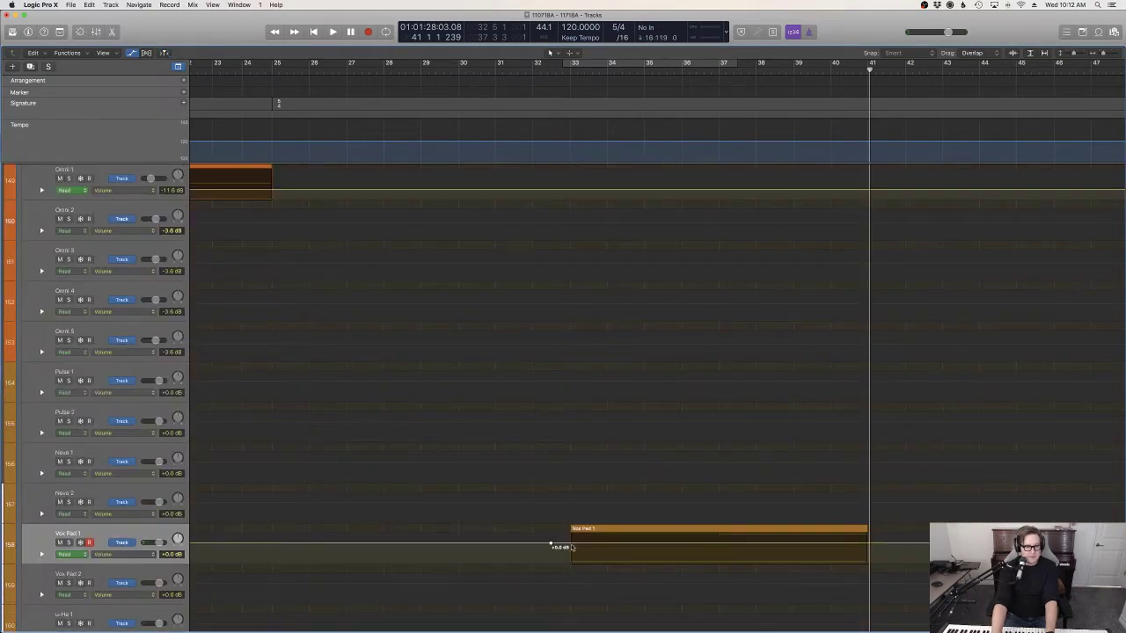
key("a")
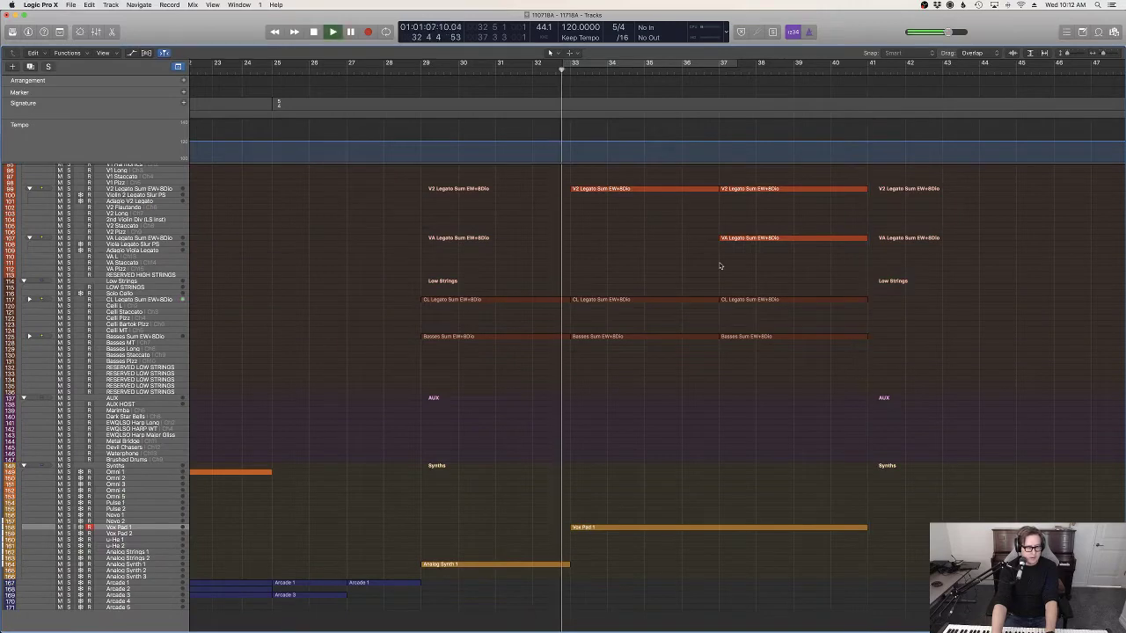
key("a")
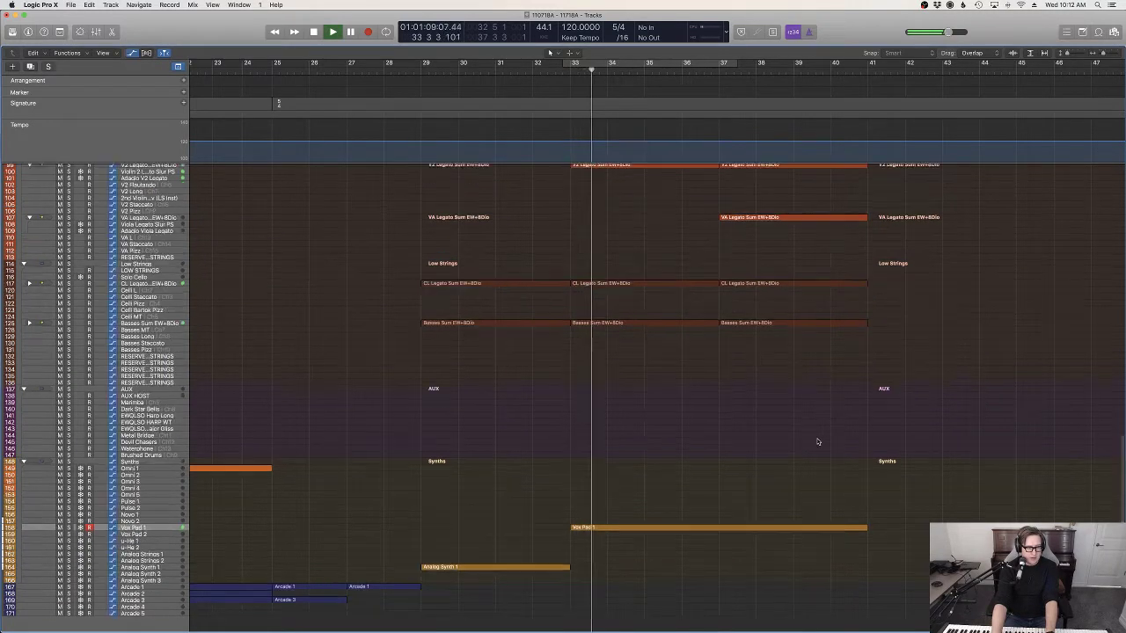
left_click_drag(717, 553, 717, 547)
left_click(863, 551)
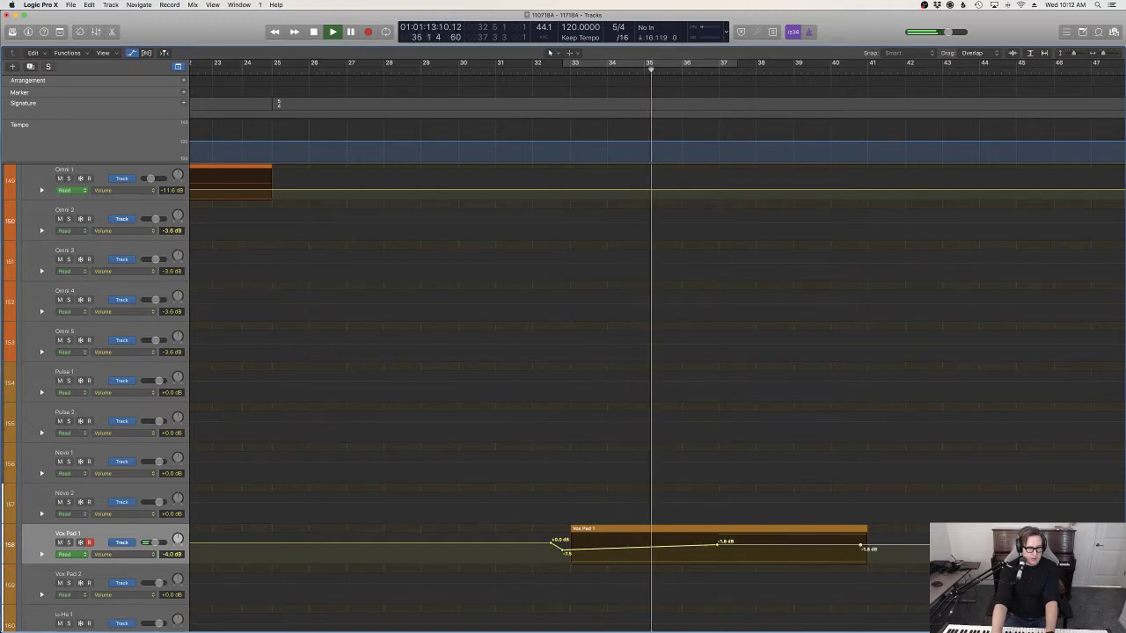
mouse_move(864, 550)
left_mouse_down()
mouse_move(829, 555)
mouse_move(867, 548)
left_mouse_up()
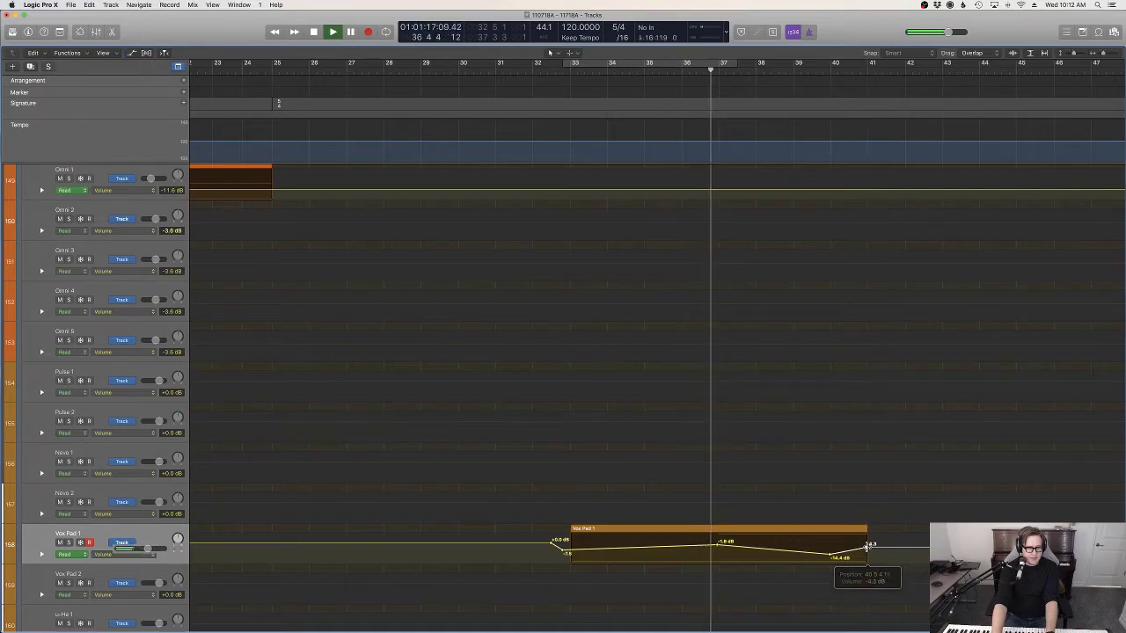
key("a")
key("p")
key("p")
Step: Play the cue through to bar 41 while looking over the percussion, choir, string and synth tracks
scroll(805, 458, "up", 10)
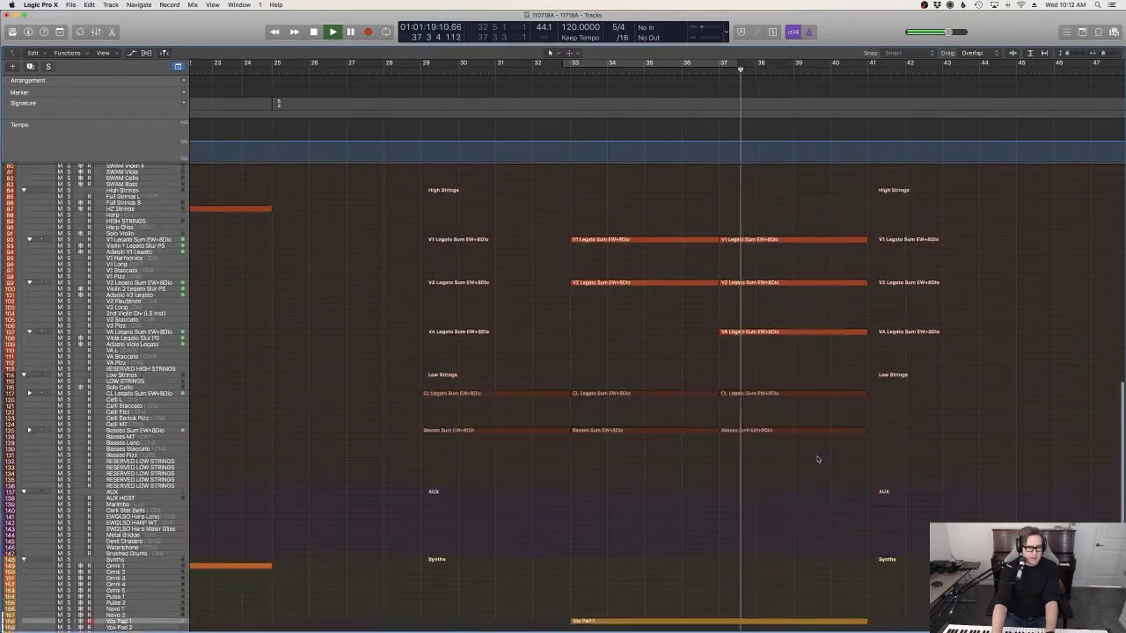
scroll(817, 459, "up", 3)
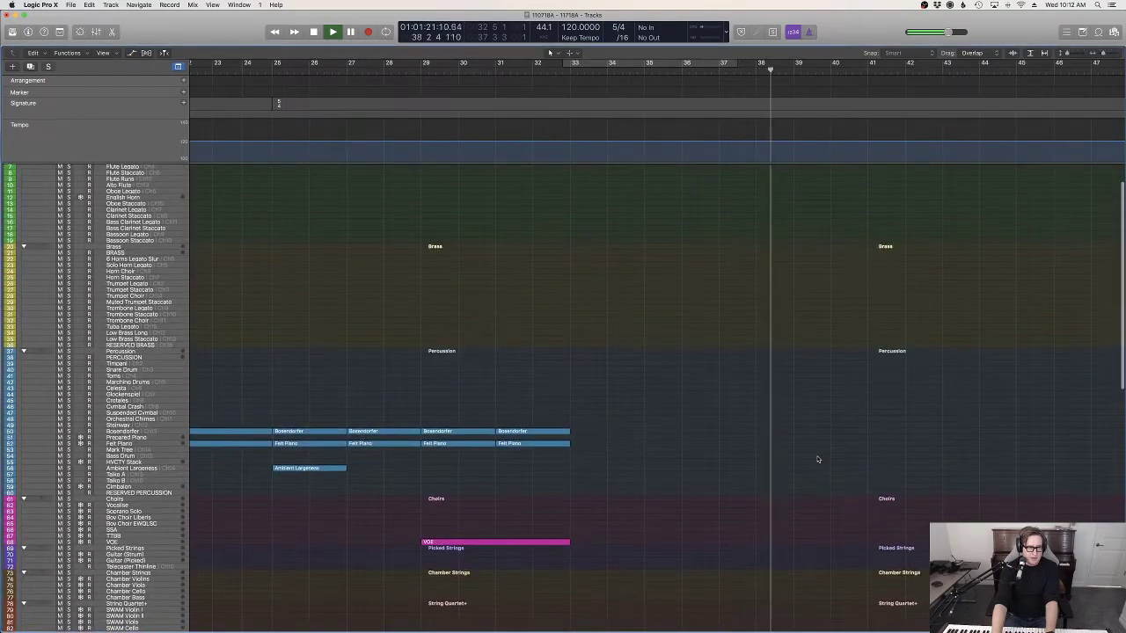
scroll(817, 459, "down", 10)
scroll(817, 459, "down", 10)
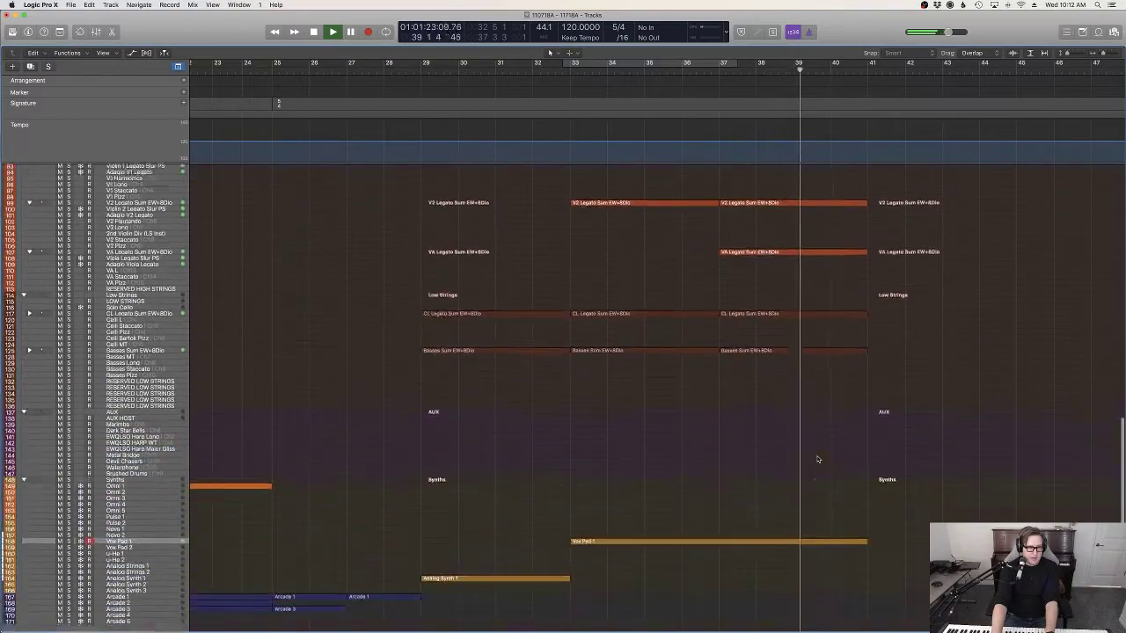
scroll(862, 465, "up", 12)
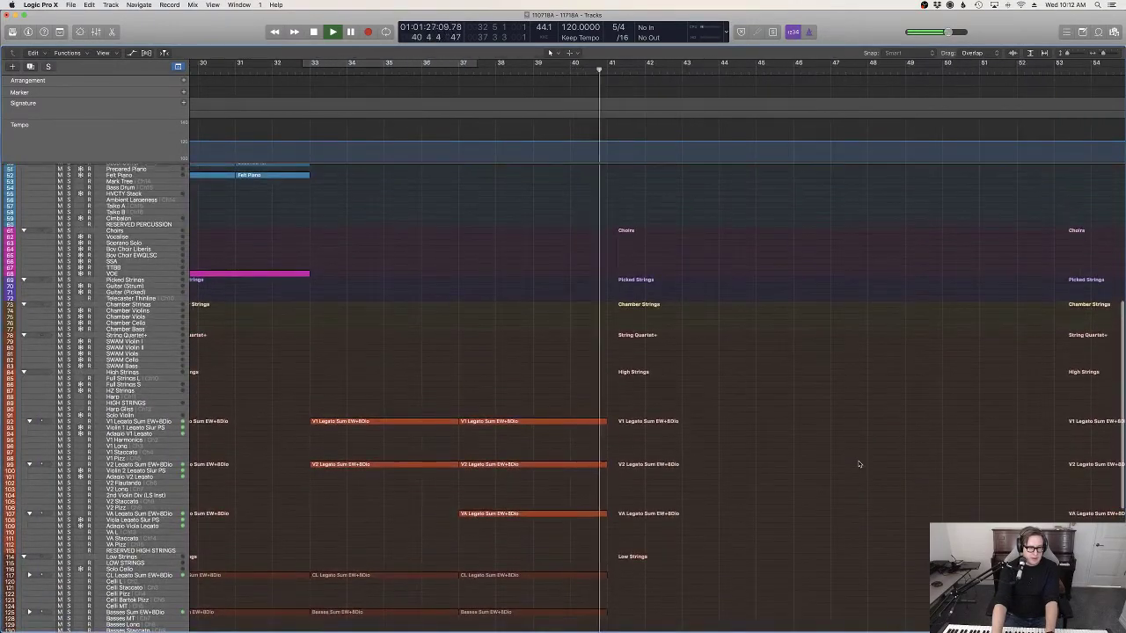
scroll(857, 462, "down", 3)
scroll(858, 463, "up", 8)
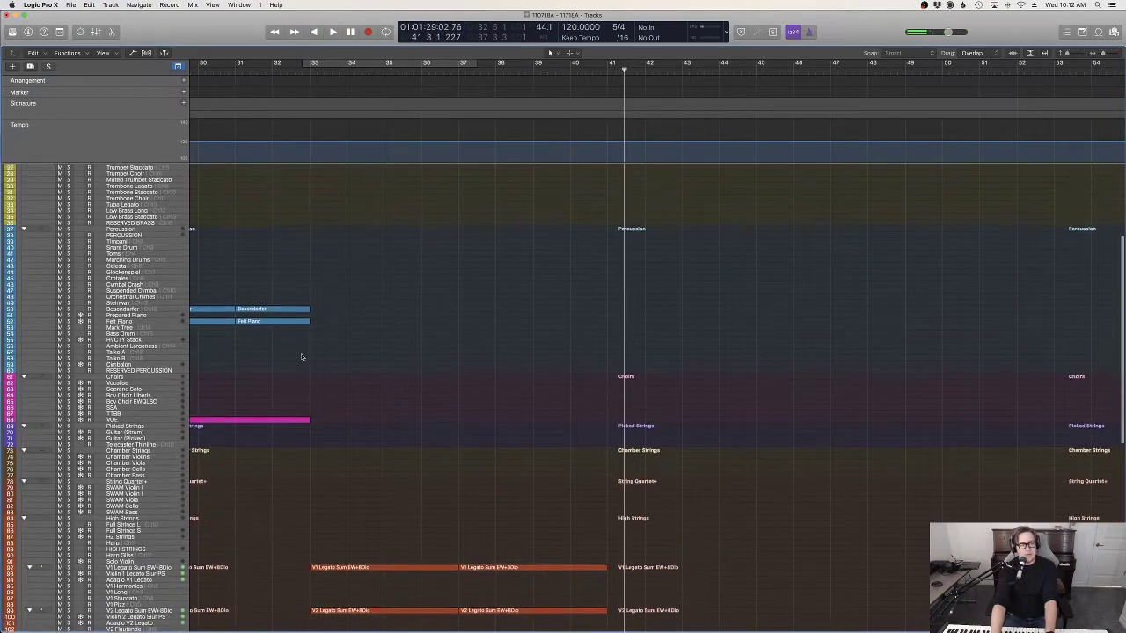
Step: Select the Bosendorfer track for recording and place the playhead at bar 41
left_click(146, 311)
scroll(553, 379, "left", 5)
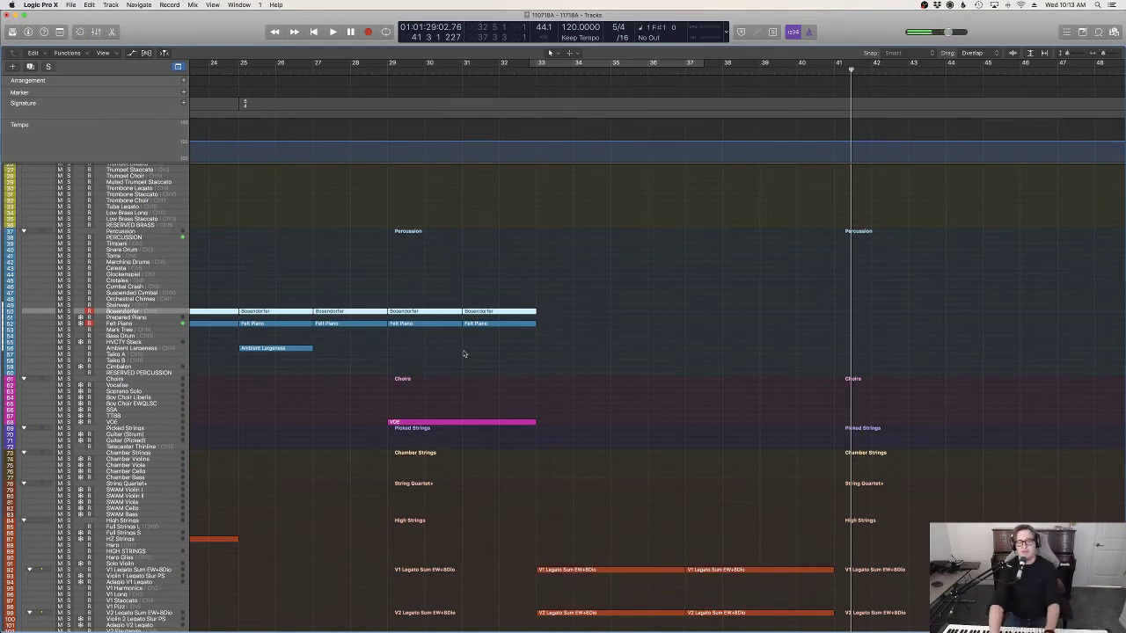
scroll(555, 409, "right", 3)
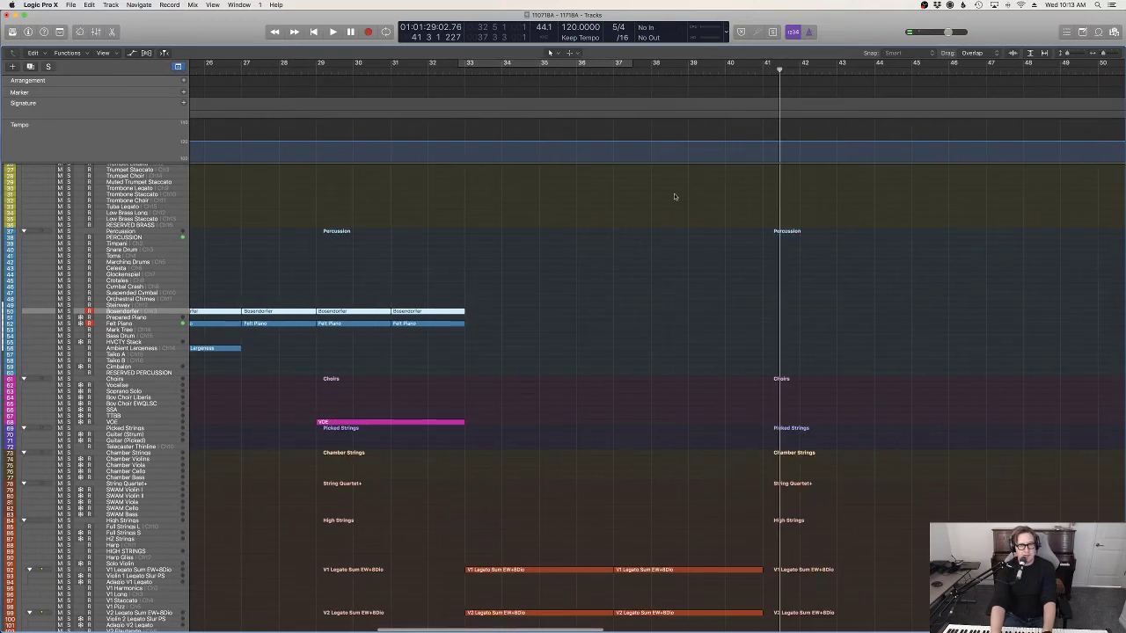
left_click(762, 70)
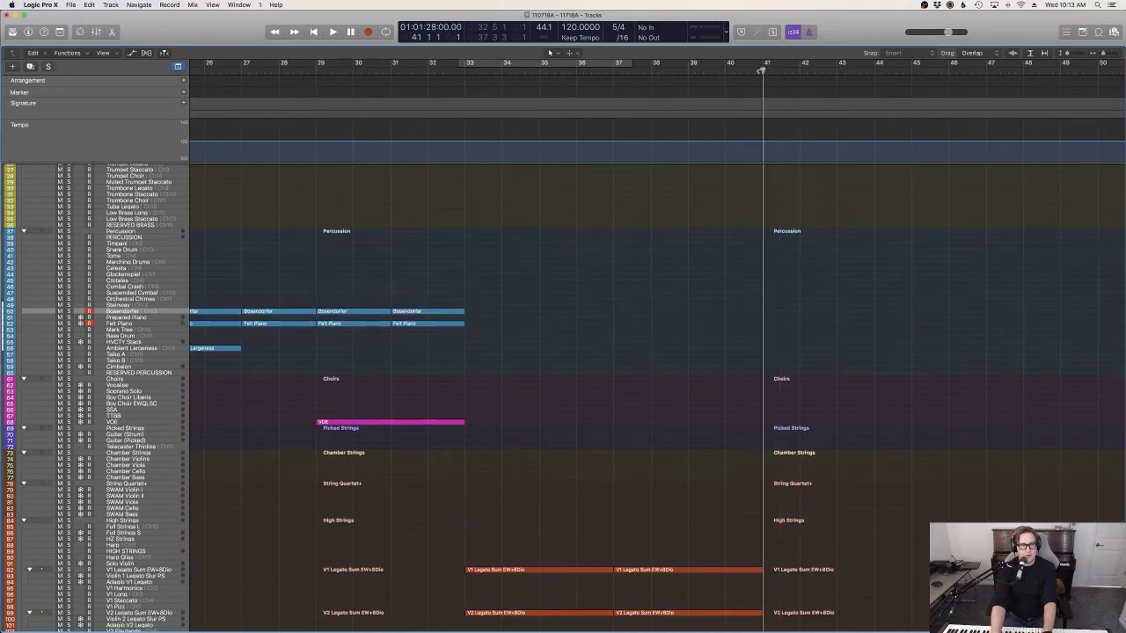
Step: Add a 4/4 time signature change at bar 41
key("d")
scroll(652, 232, "left", 15)
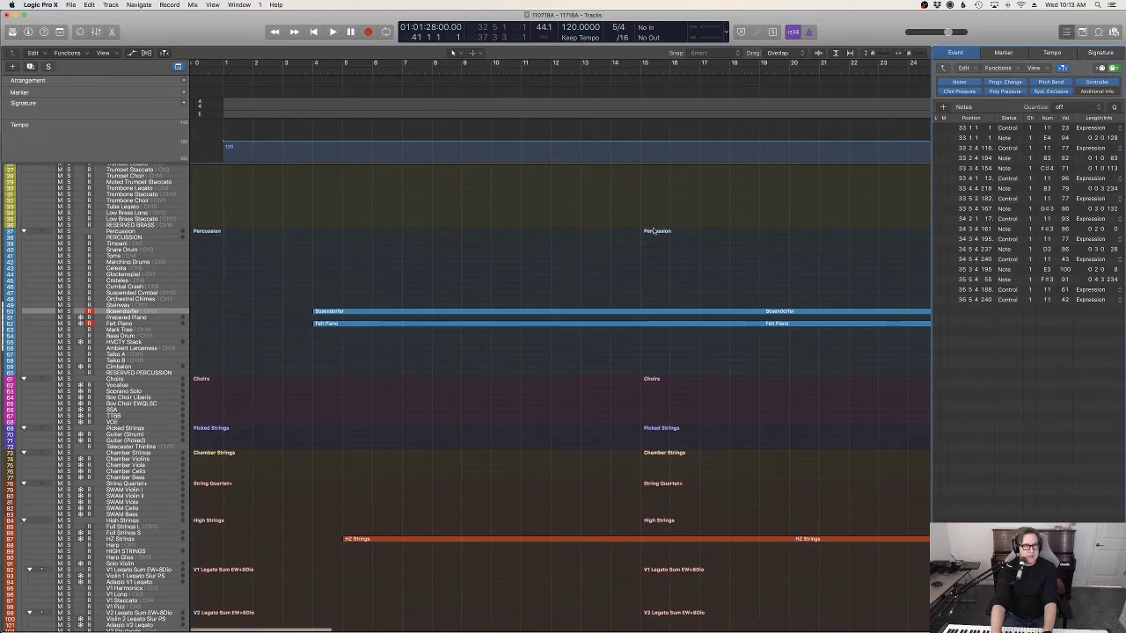
scroll(655, 234, "right", 15)
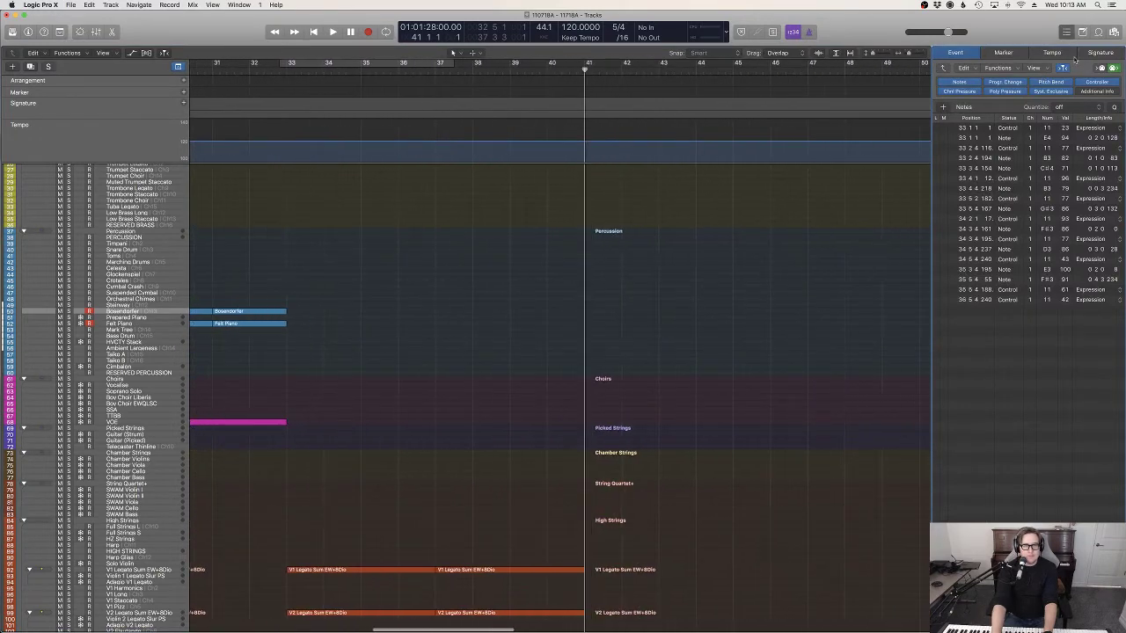
left_click(1101, 52)
left_click(943, 83)
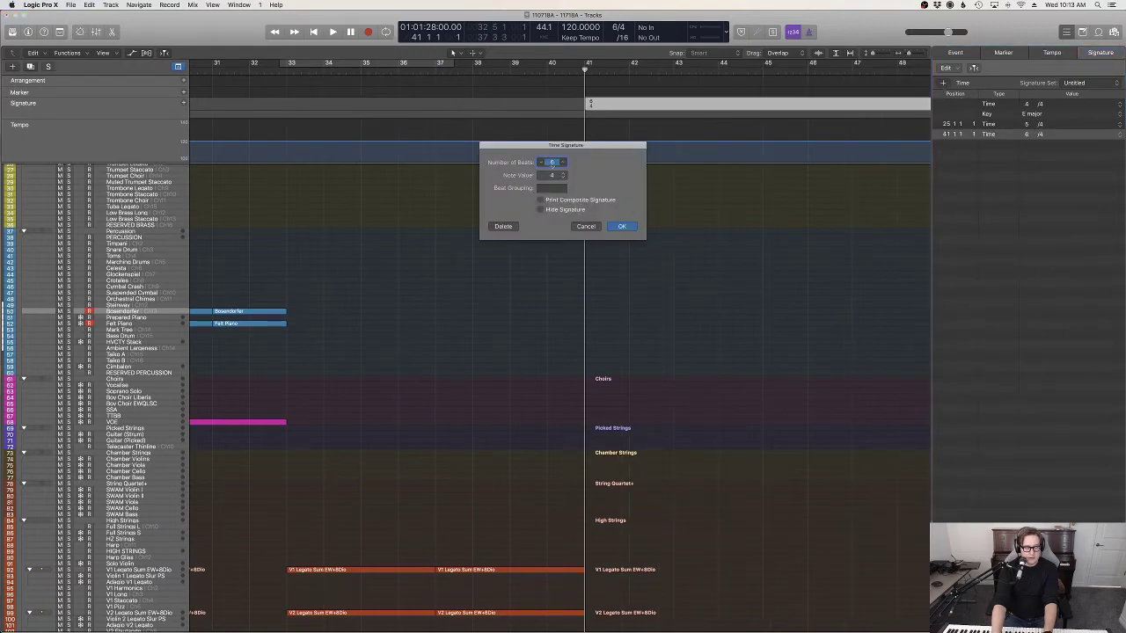
left_click(629, 230)
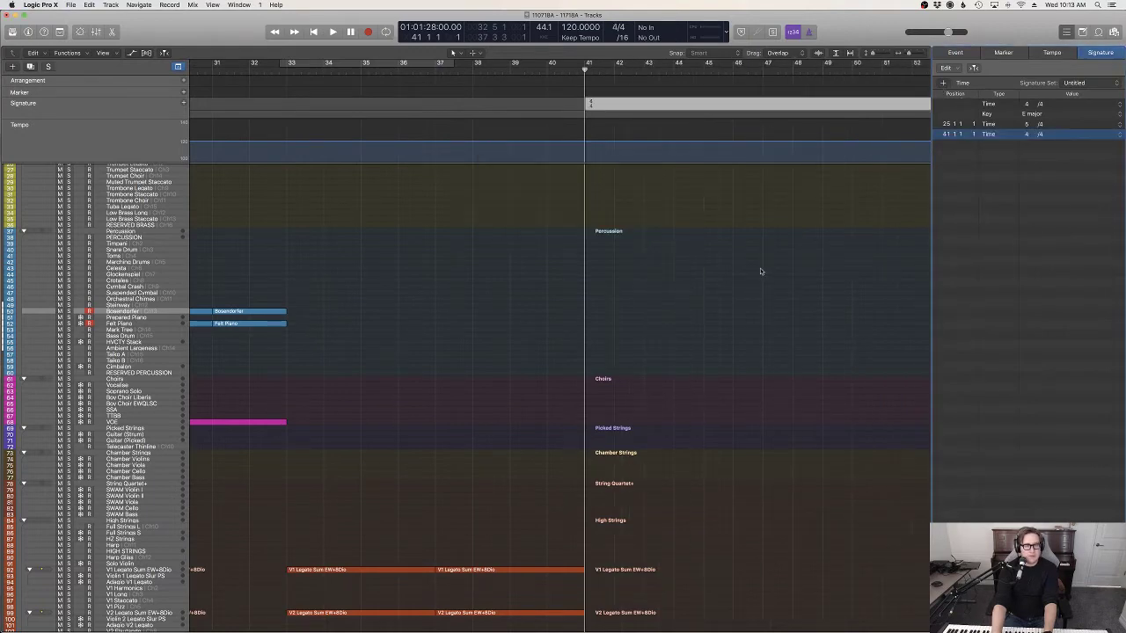
scroll(750, 262, "down", 10)
scroll(750, 262, "left", 15)
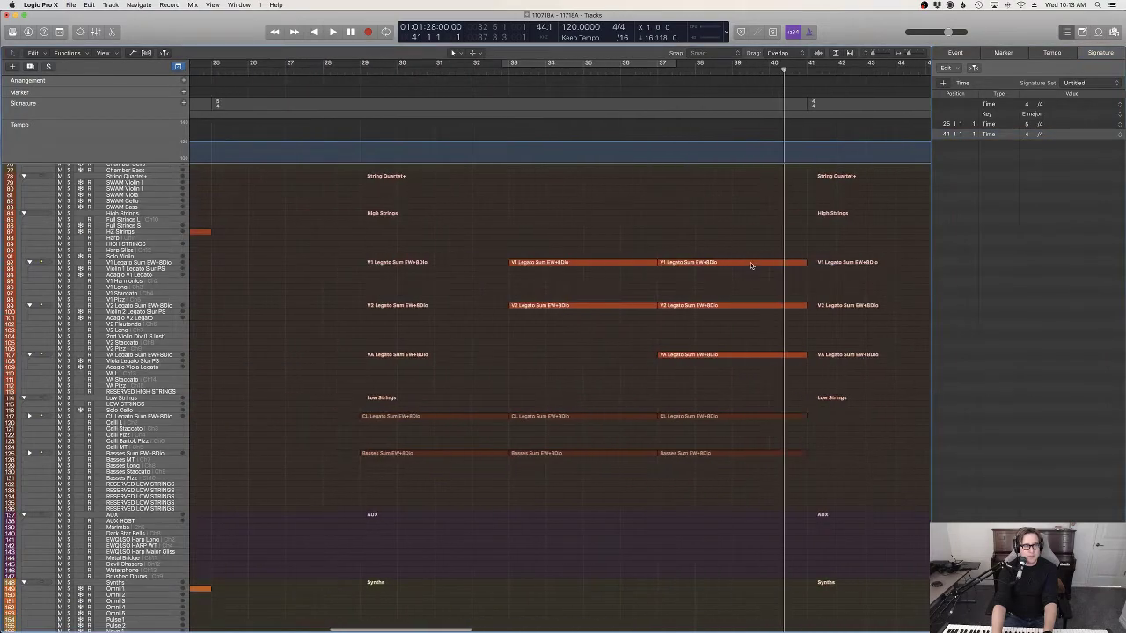
key("d")
Step: Play back the opening section up to about bar 13
scroll(748, 264, "up", 15)
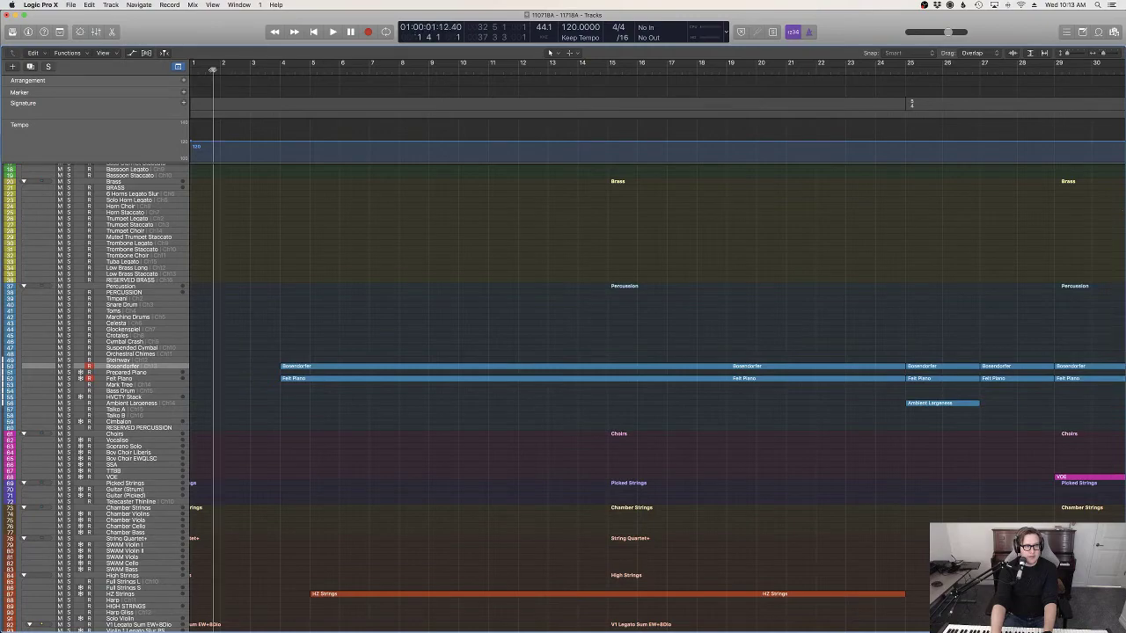
scroll(415, 261, "down", 20)
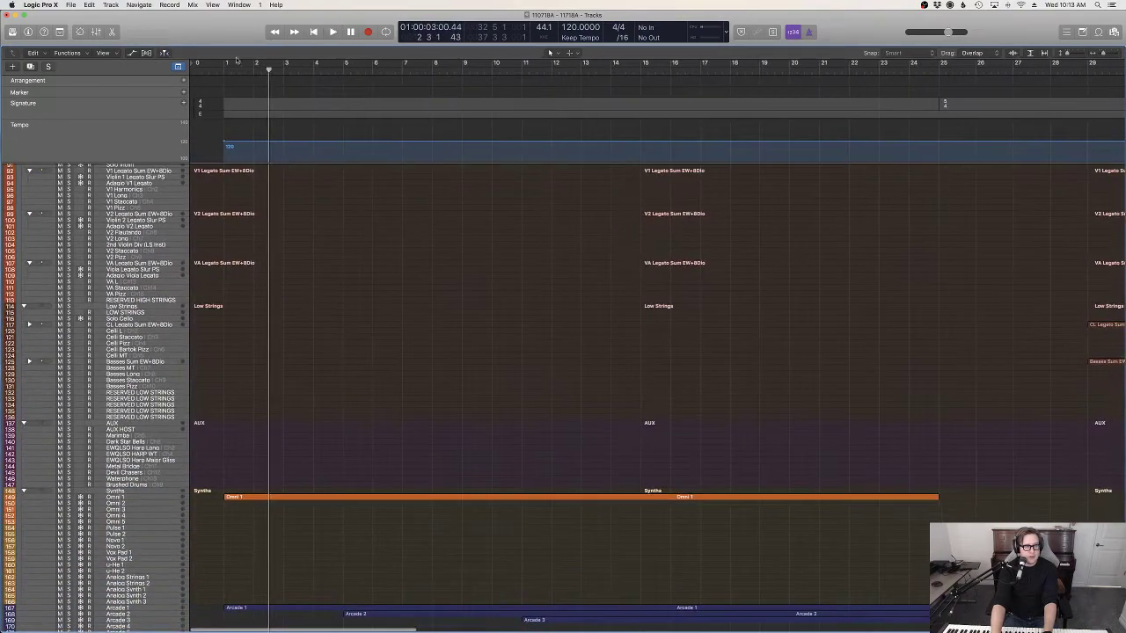
key("space")
scroll(445, 320, "up", 5)
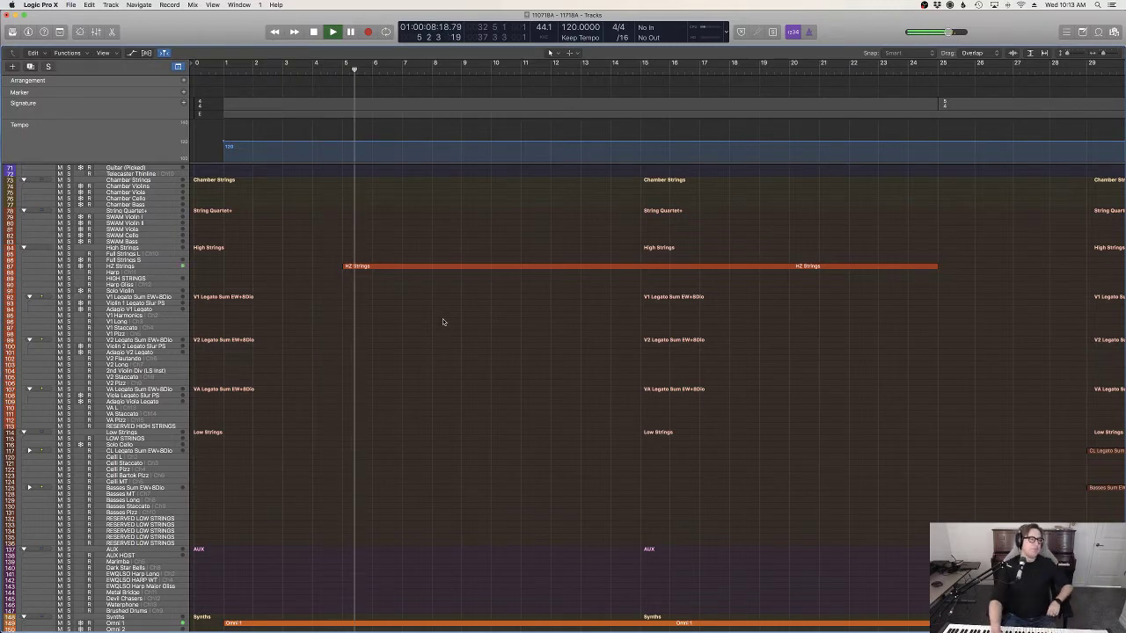
scroll(466, 384, "up", 8)
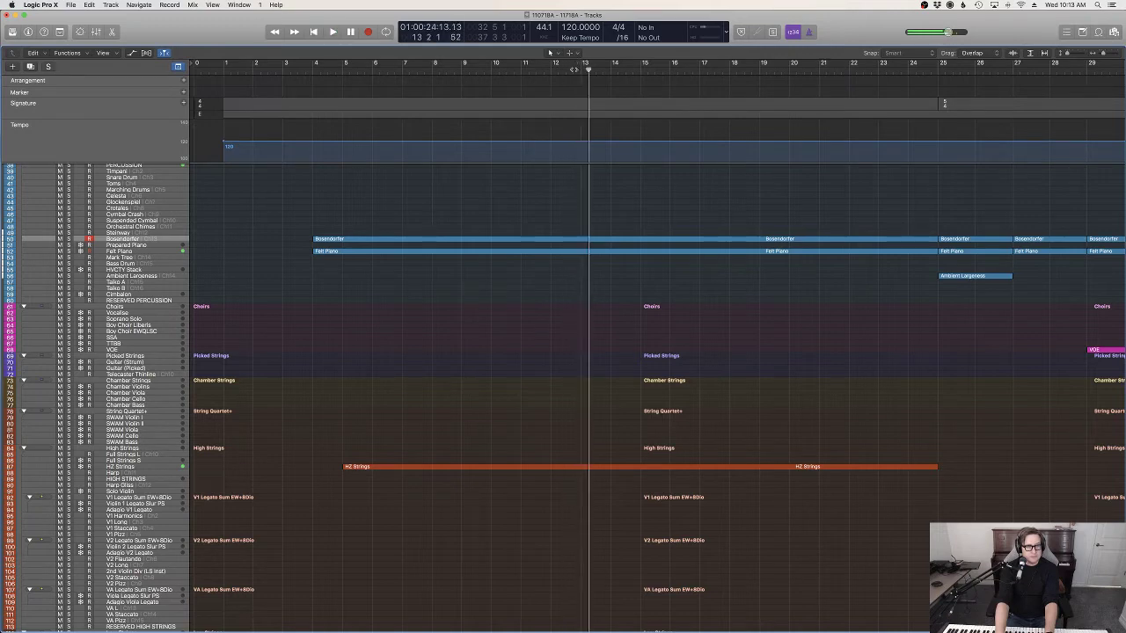
left_click_drag(574, 70, 582, 69)
left_click_drag(577, 260, 579, 230)
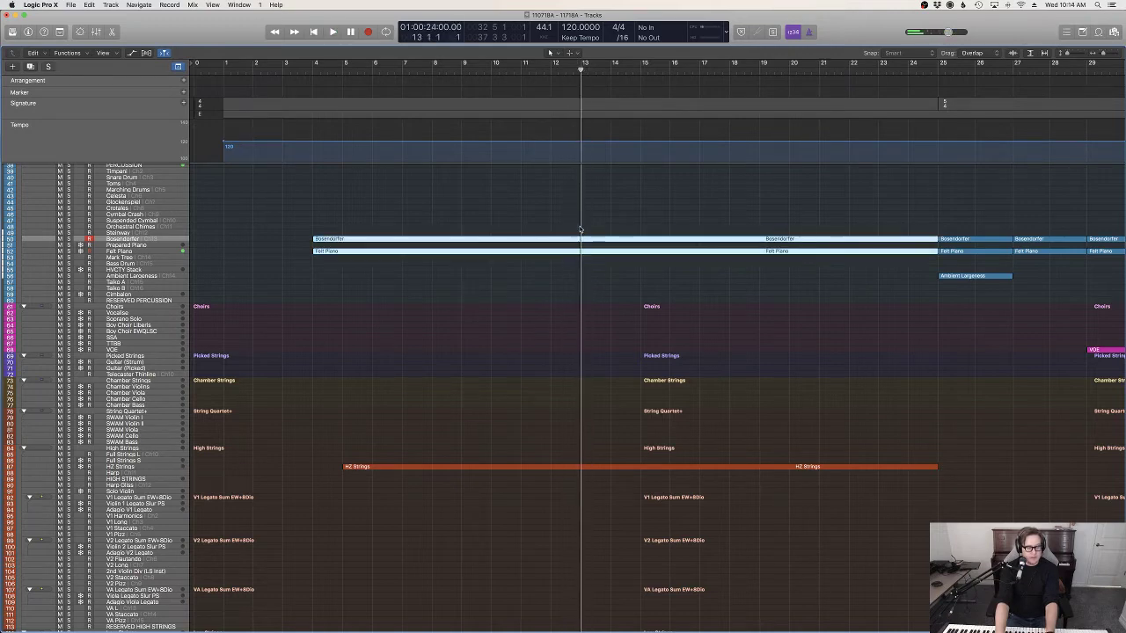
key("super+t")
left_click(586, 218)
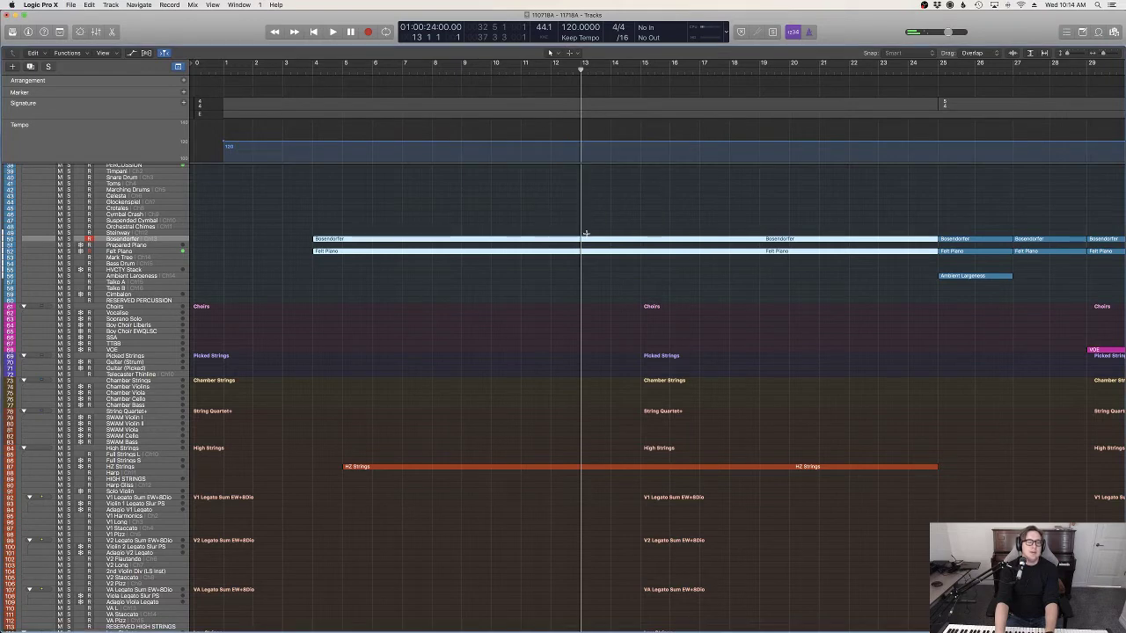
Step: Check in the piano roll which notes of the long Bosendorfer region cross bar 13
left_click(593, 254)
key("p")
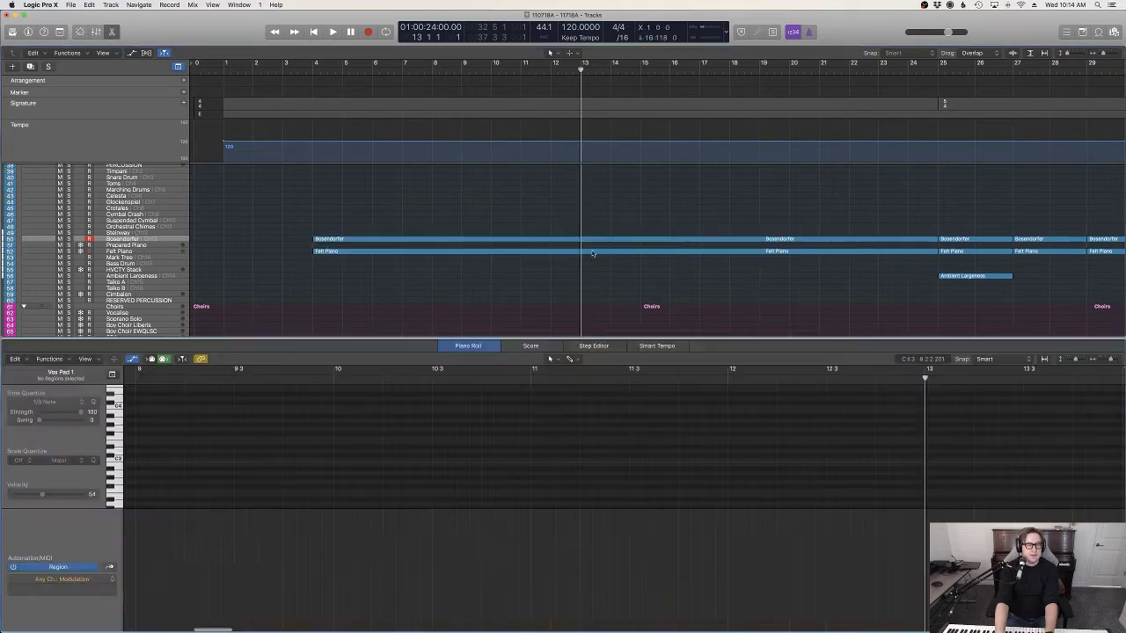
left_click(589, 238)
scroll(917, 452, "up", 3)
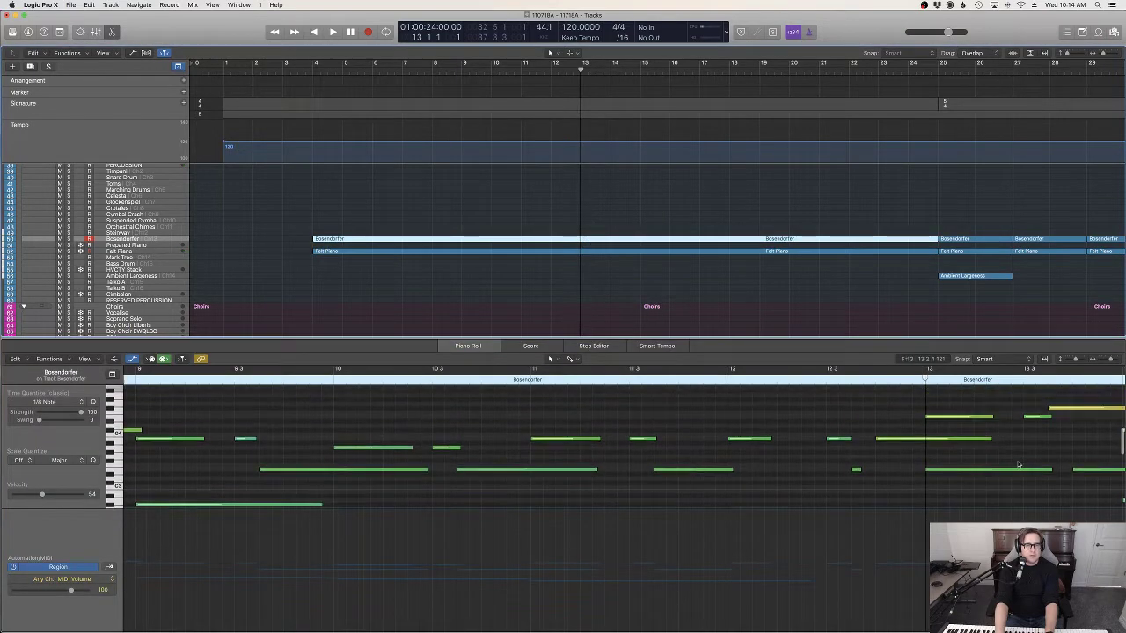
left_click(918, 442)
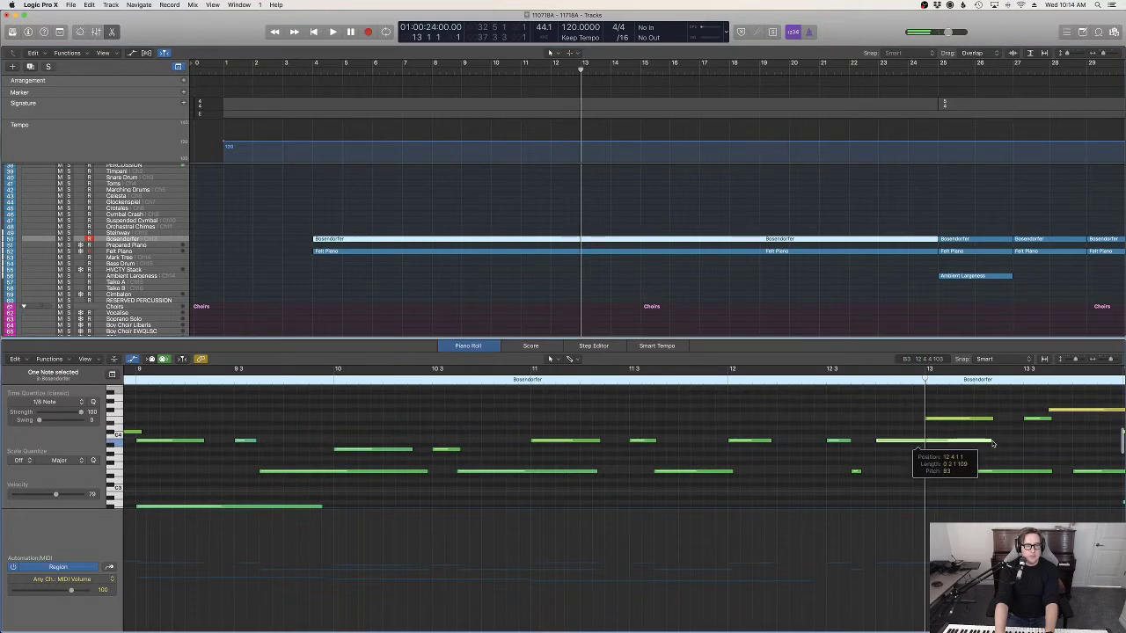
key("p")
Step: Split the long Bosendorfer and Felt Piano regions at bar 13, with the Split option for notes crossing the cut
left_click_drag(633, 263, 563, 212)
key("super+t")
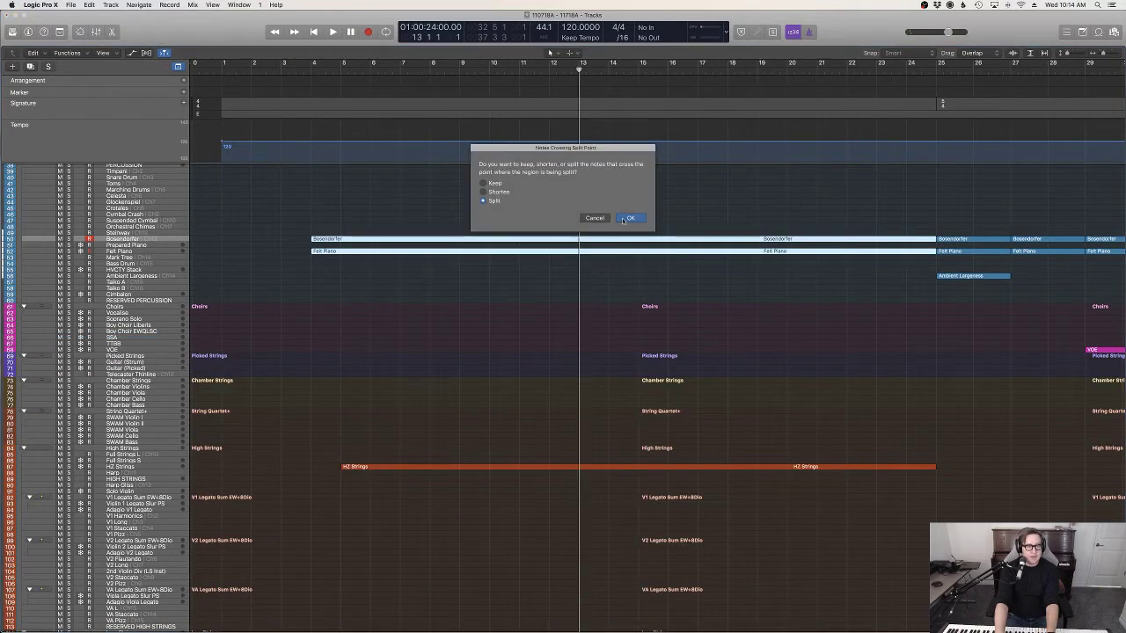
left_click(626, 219)
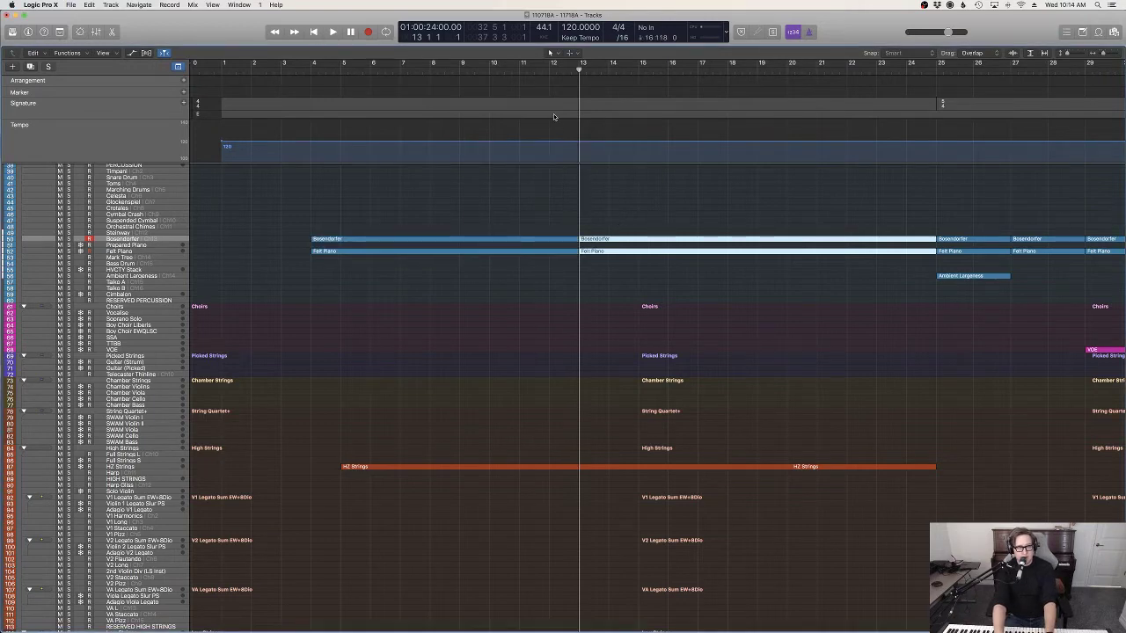
Step: Play the music across bar 13 and undo the split of the two piano regions
left_click(519, 82)
key("space")
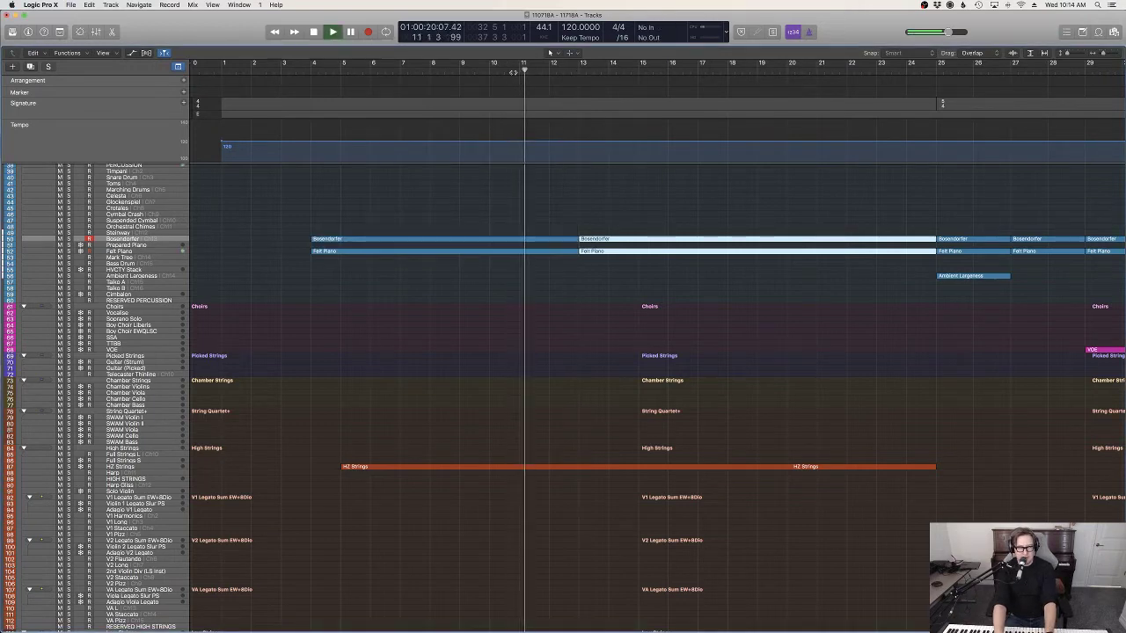
scroll(508, 280, "right", 1)
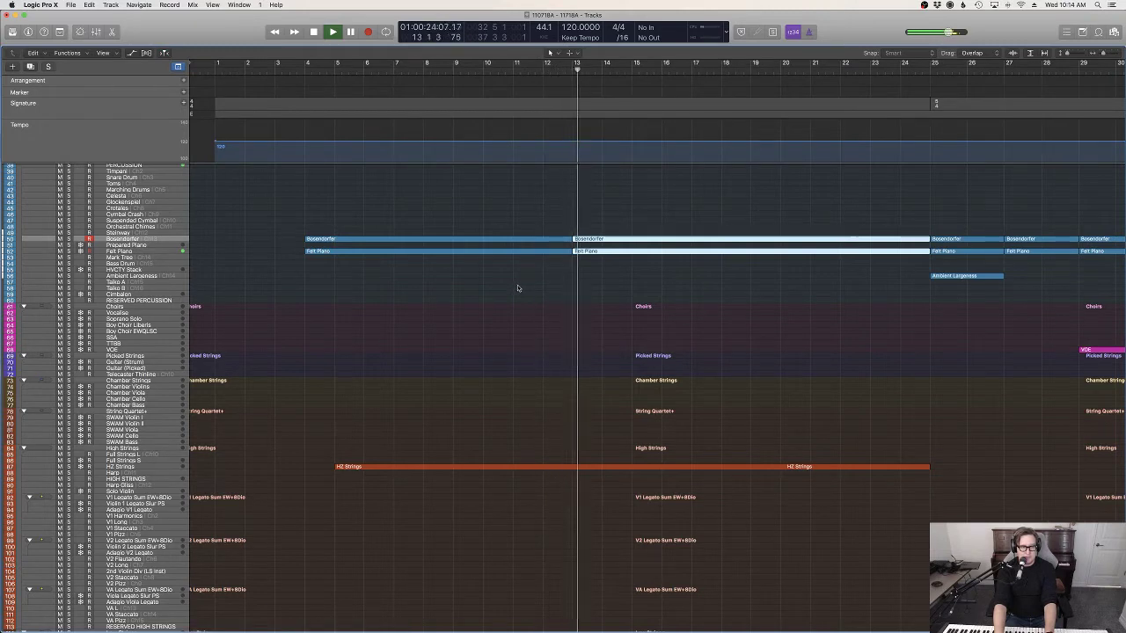
key("super+z")
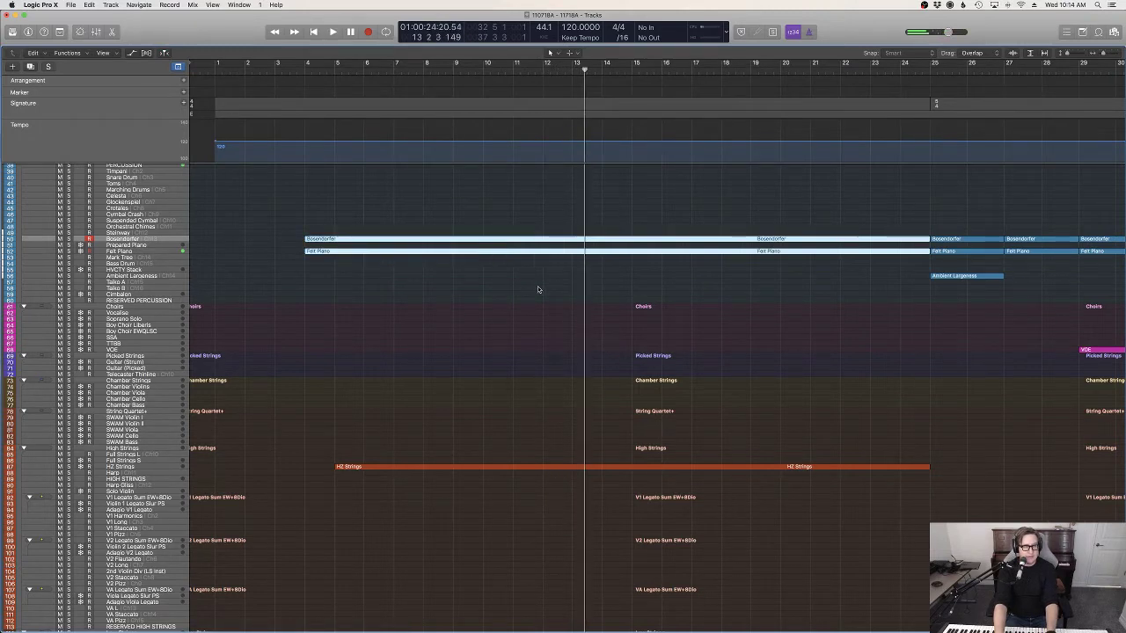
Step: Copy the opening Bosendorfer and Felt Piano regions and paste them at bar 41
left_click_drag(537, 286, 497, 218)
scroll(512, 220, "right", 15)
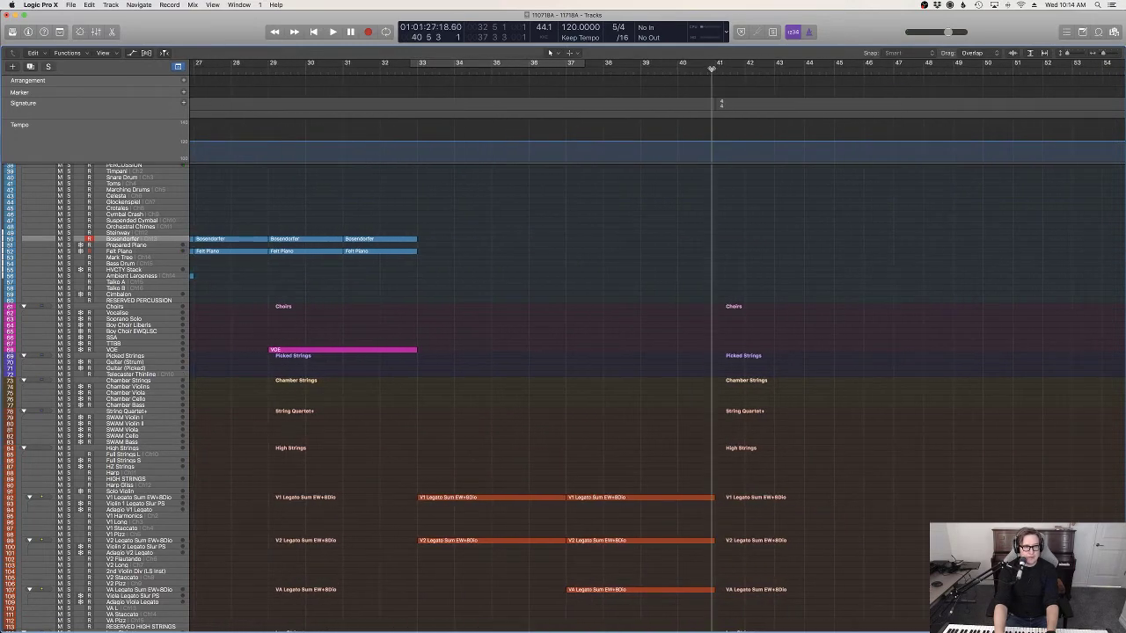
key("super+v")
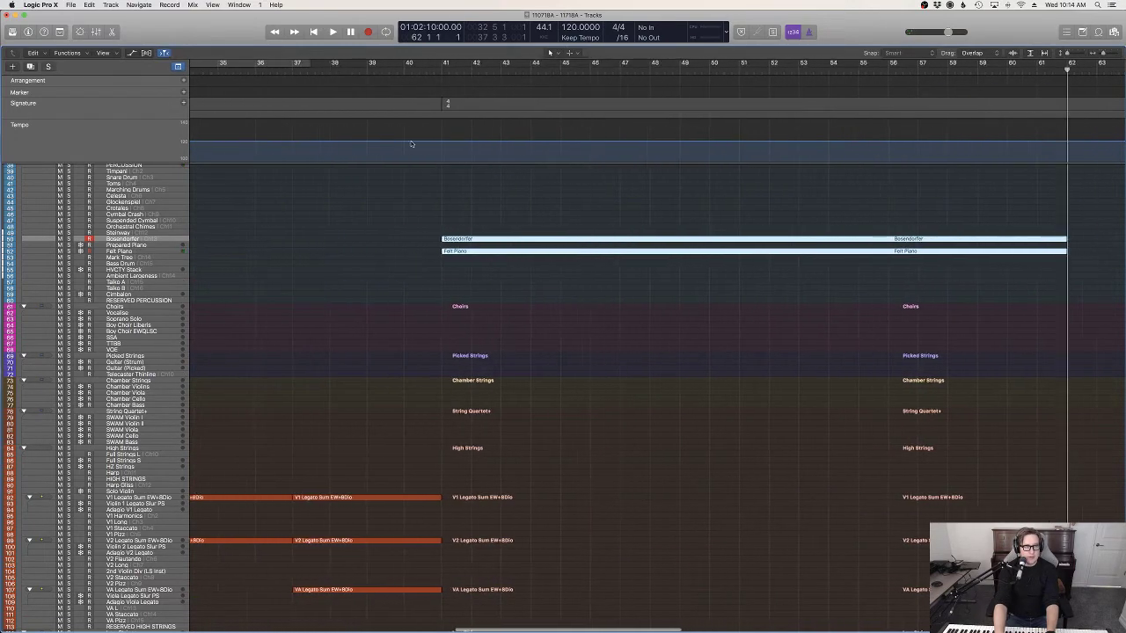
Step: Audition the pasted piano regions and move both four beats earlier, so they start on beat 2 of bar 40
double_click(388, 69)
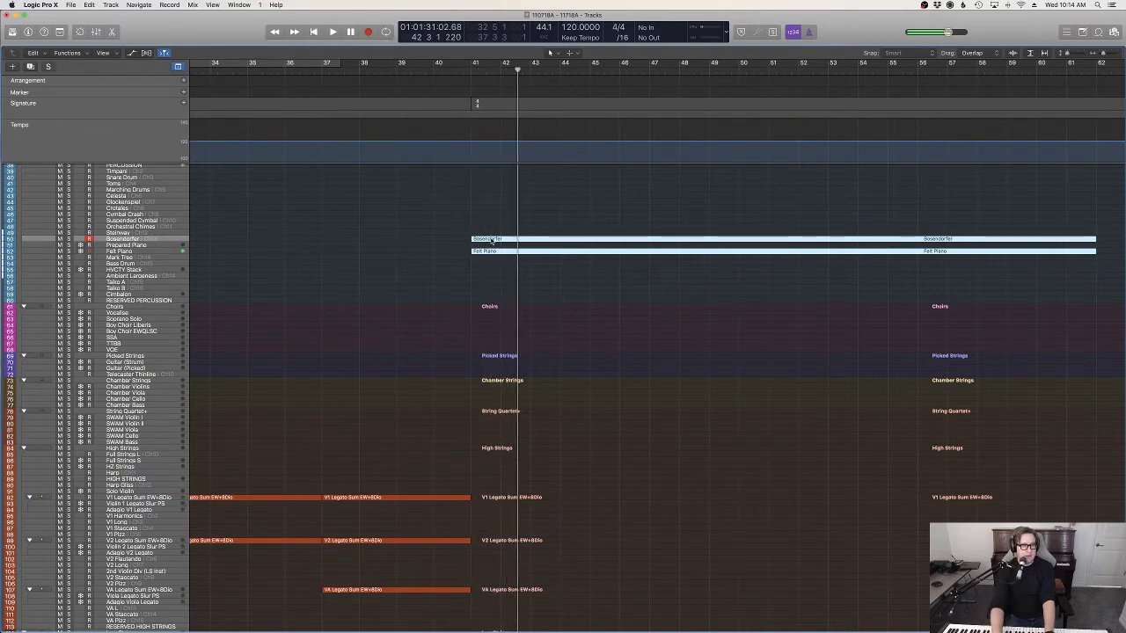
left_click_drag(490, 239, 462, 241)
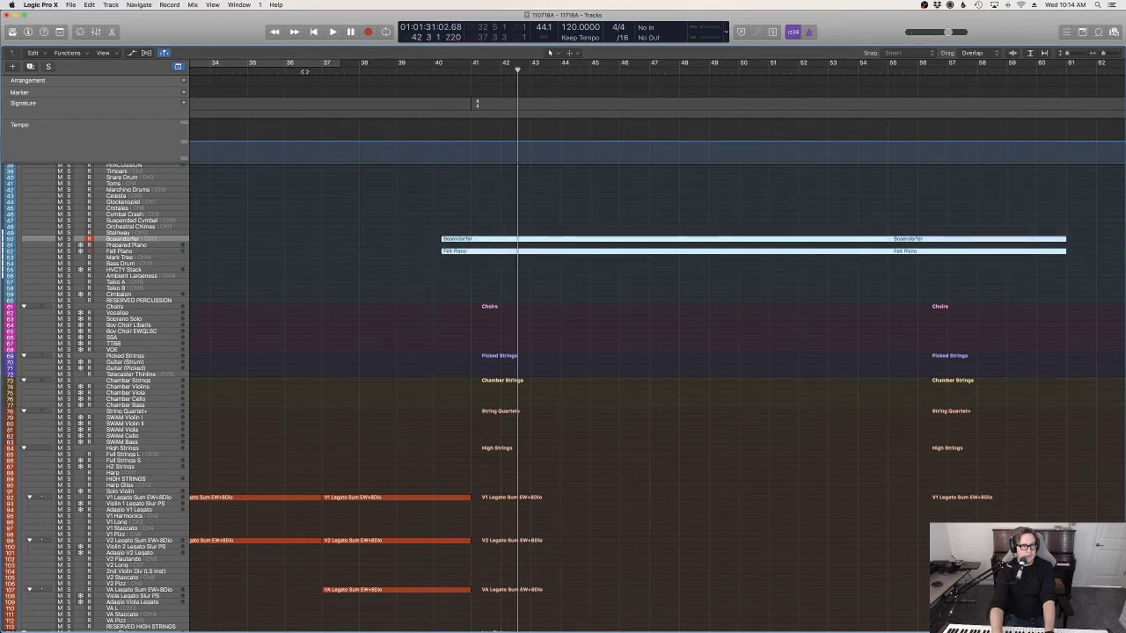
key("space")
Step: Slightly shorten the A4 note that ends just before bar 40 in the VA Legato Sum region
double_click(369, 589)
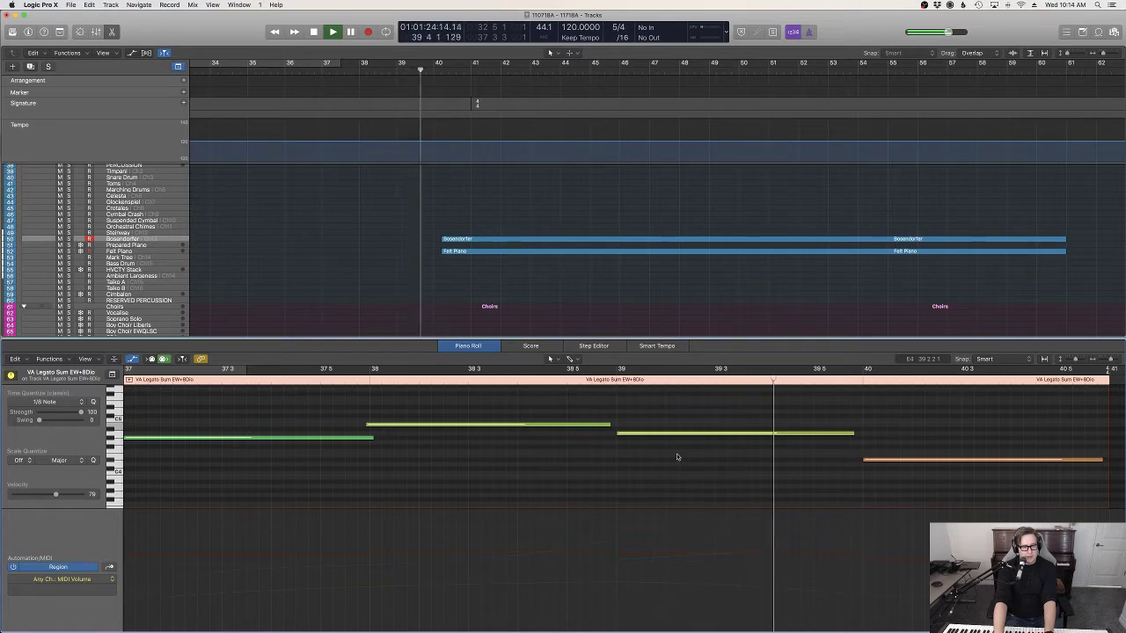
key("space")
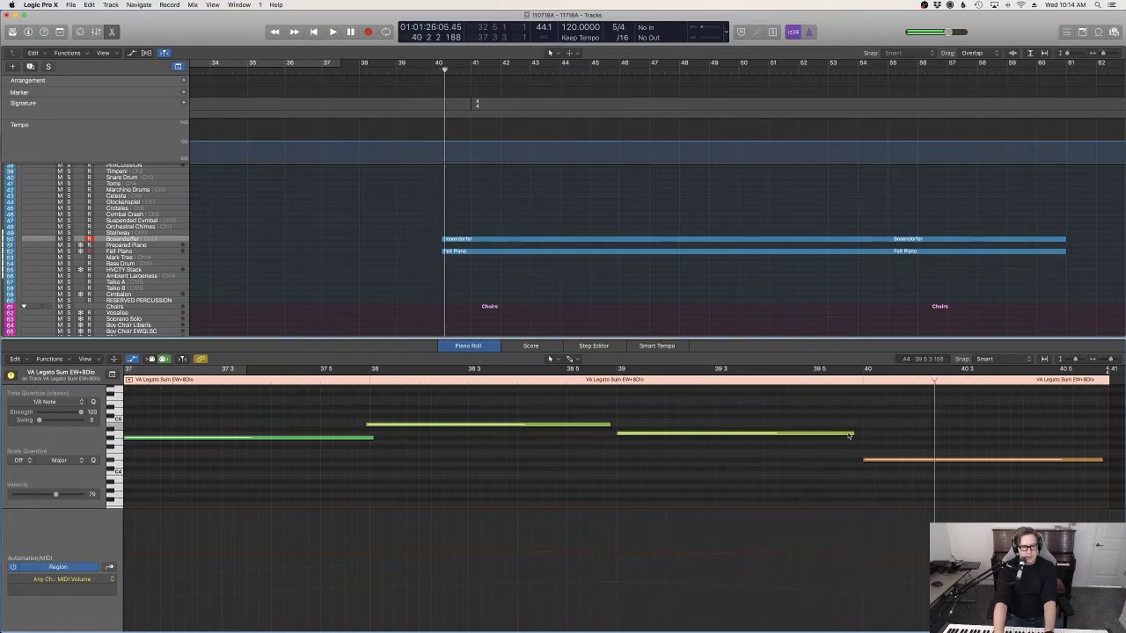
left_click_drag(852, 434, 849, 434)
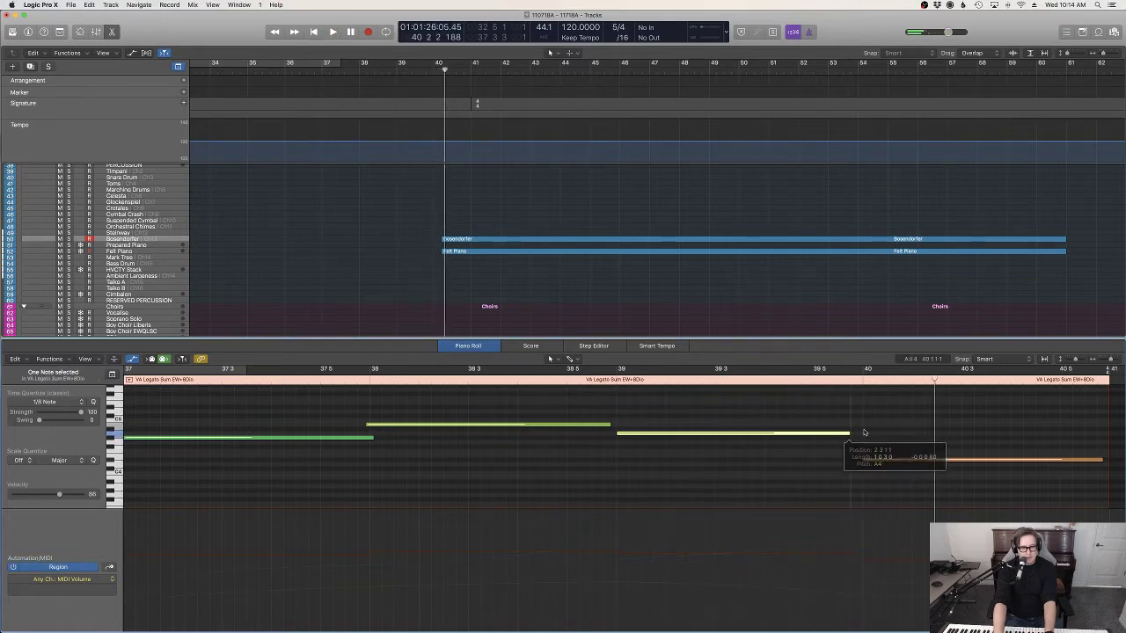
Step: Shift the region's expression peak near the end of bar 39 earlier for a gradual drop, and audition the passage from late bar 38
key("ctrl+e")
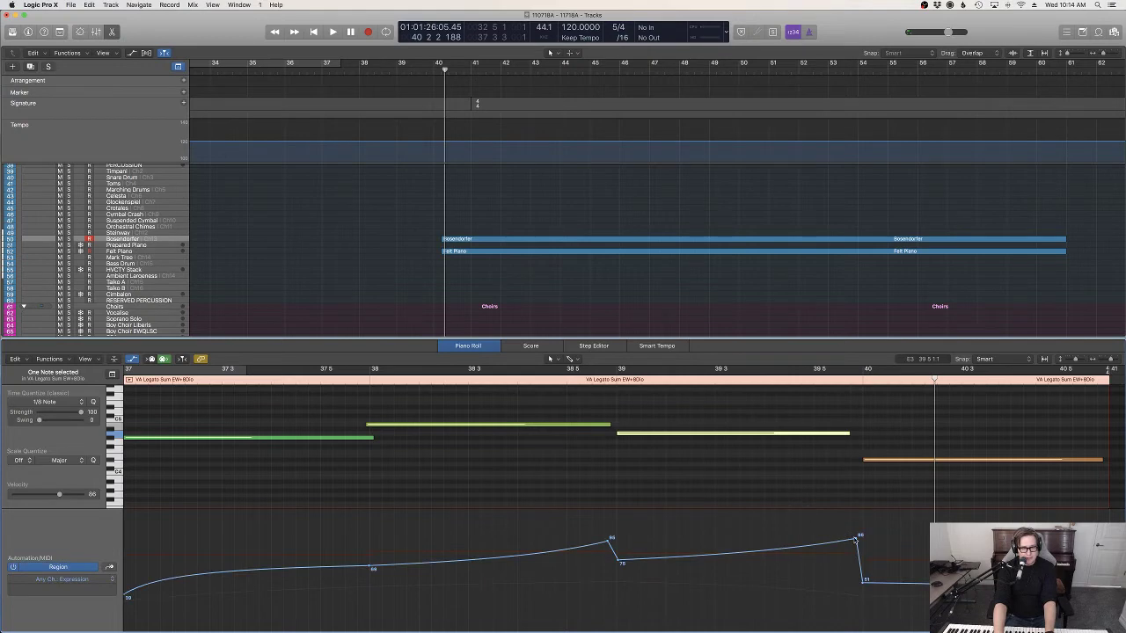
left_click_drag(855, 538, 825, 560)
left_click(606, 383)
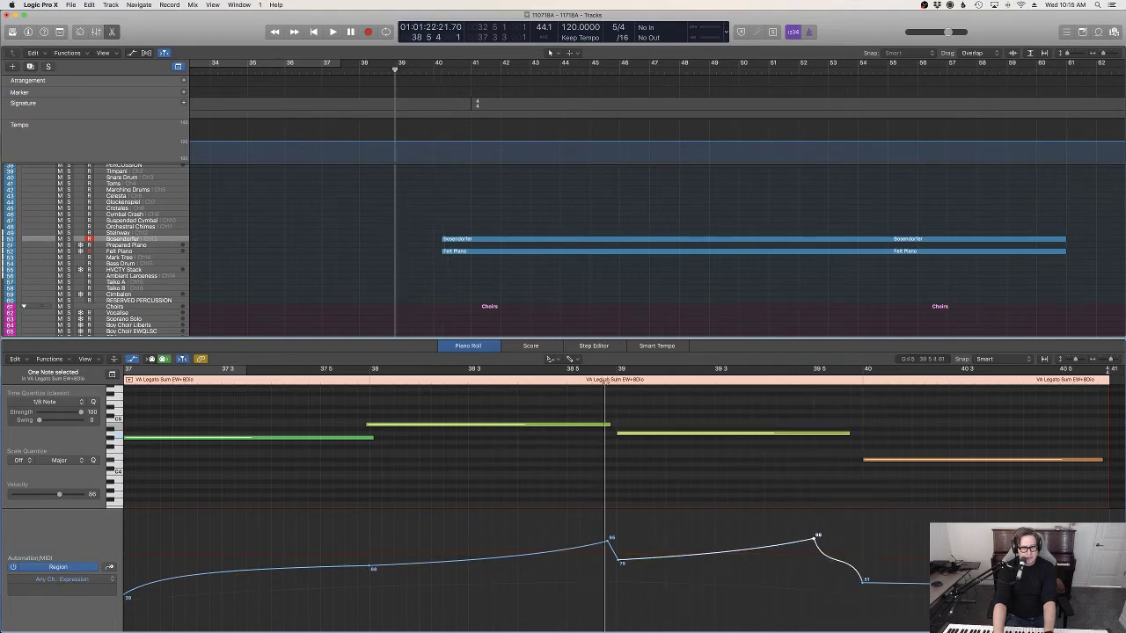
key("space")
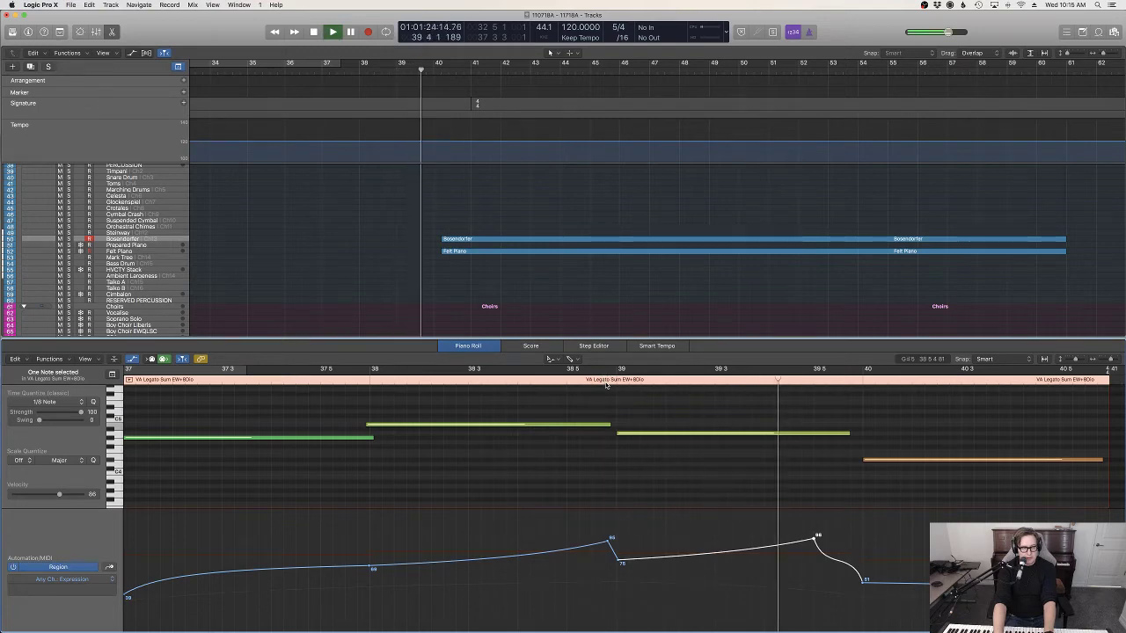
key("e")
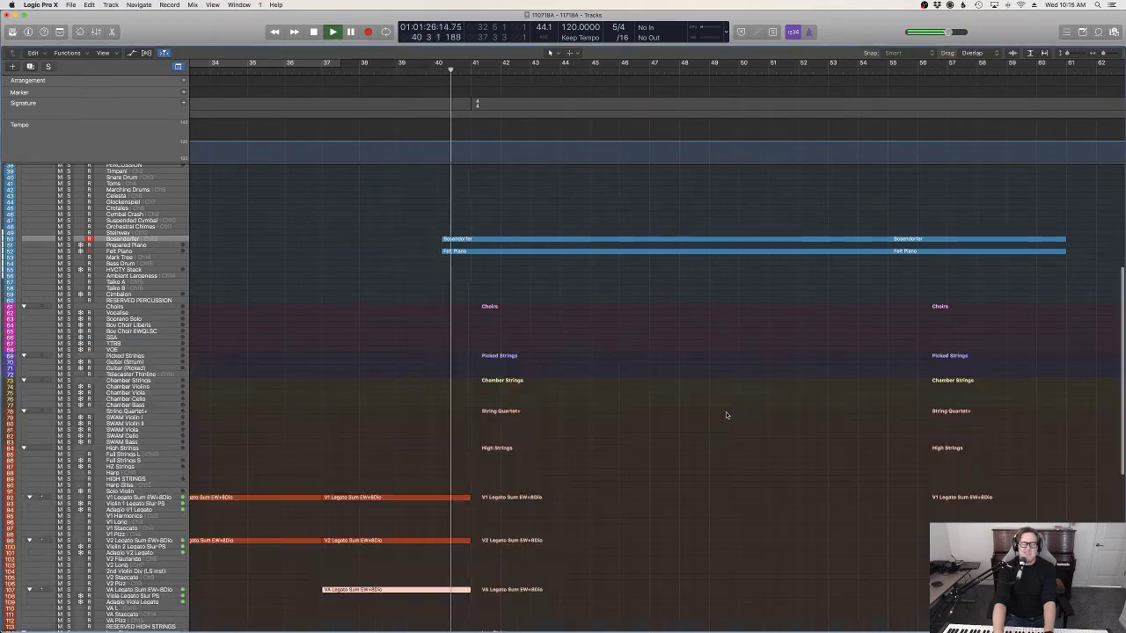
Step: Listen to the returning piano theme and examine the string, synth and Arcade regions from the opening through bar 41
scroll(716, 355, "up", 3)
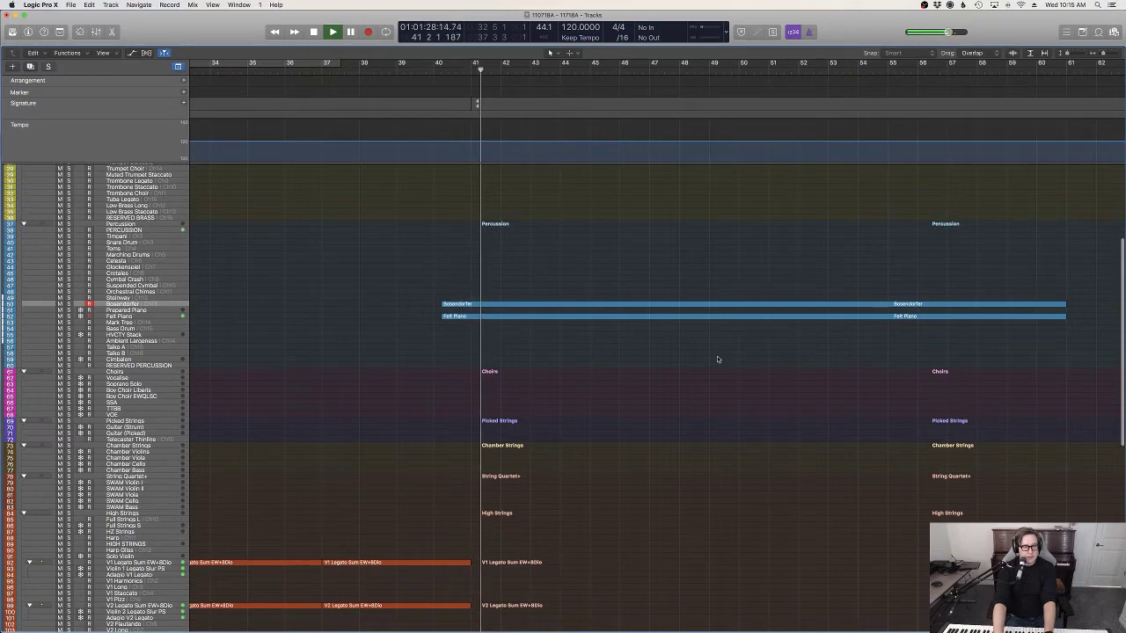
scroll(717, 359, "down", 10)
scroll(715, 368, "left", 10)
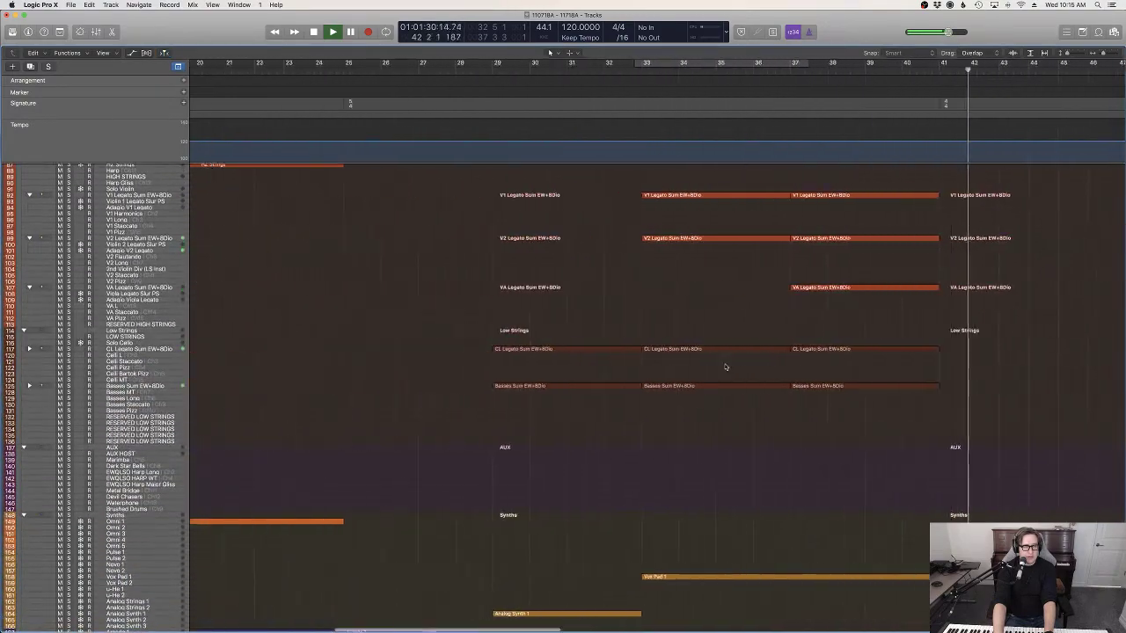
scroll(714, 368, "up", 10)
scroll(715, 367, "left", 2)
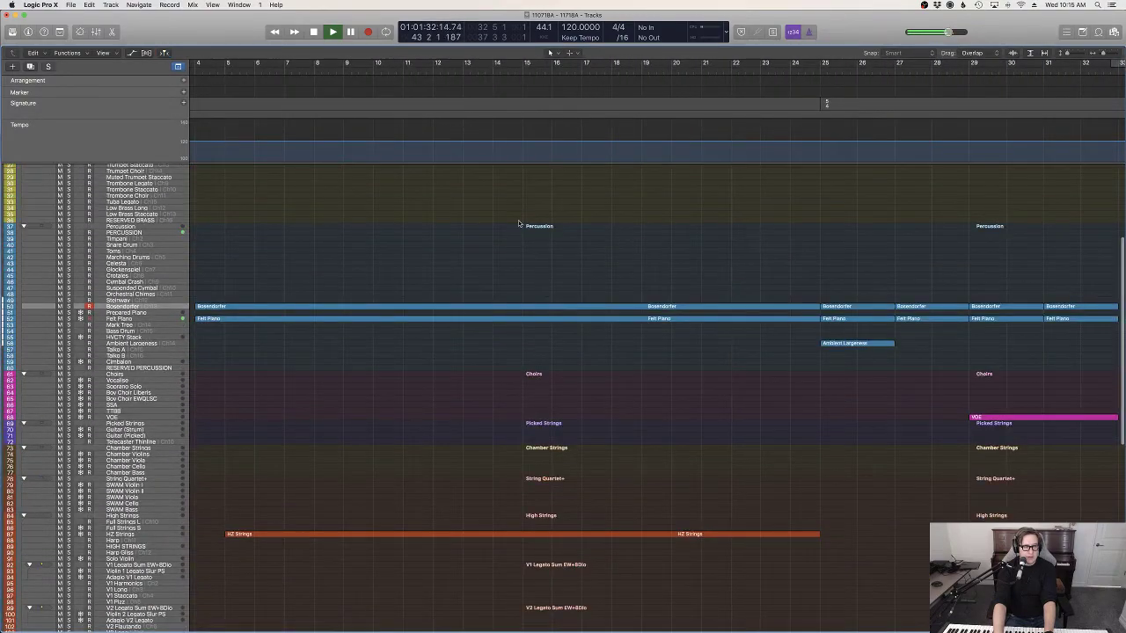
scroll(519, 224, "left", 2)
scroll(520, 316, "down", 8)
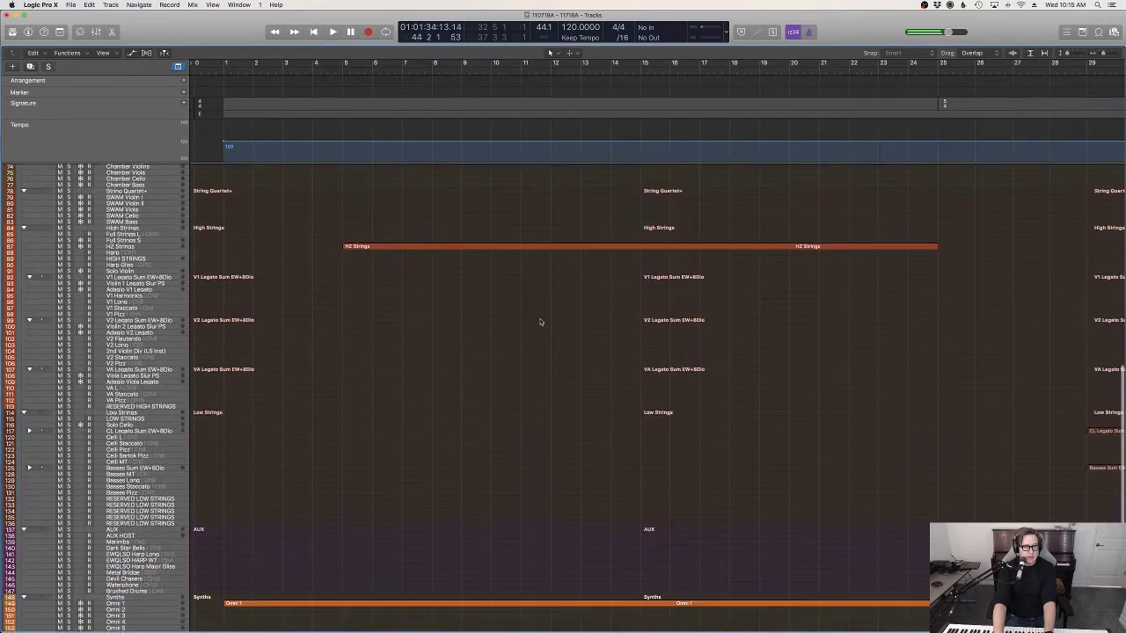
scroll(485, 220, "down", 4)
scroll(565, 220, "right", 6)
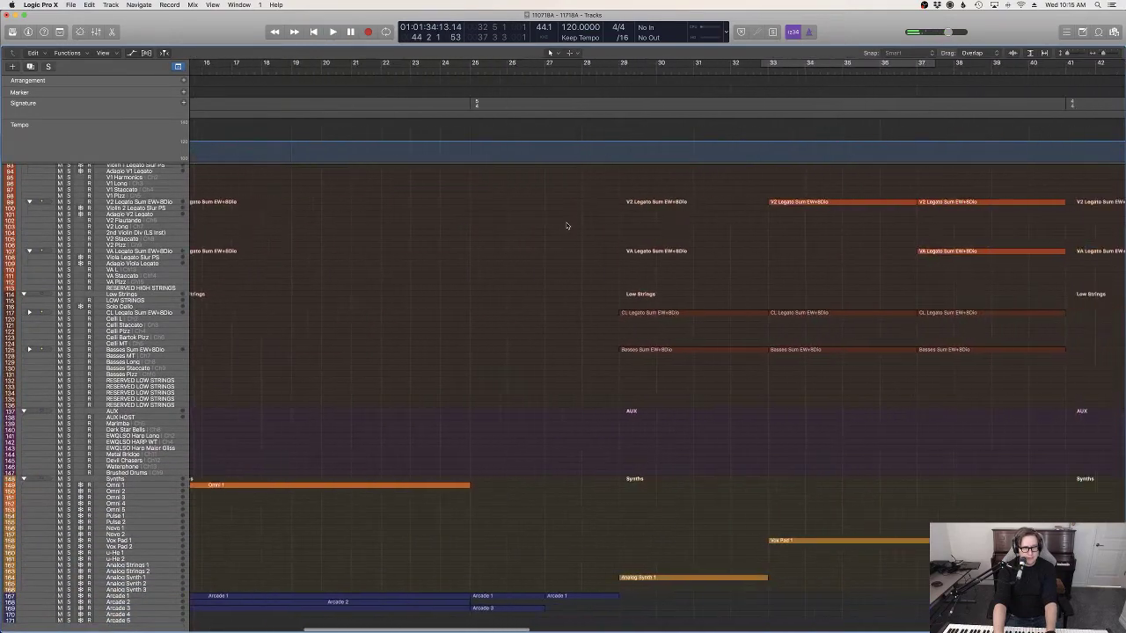
Step: Paste the copied HZ Strings region at bar 41, move it onto the HZ Strings track, and audition it from bar 40
scroll(567, 226, "right", 5)
scroll(581, 215, "up", 9)
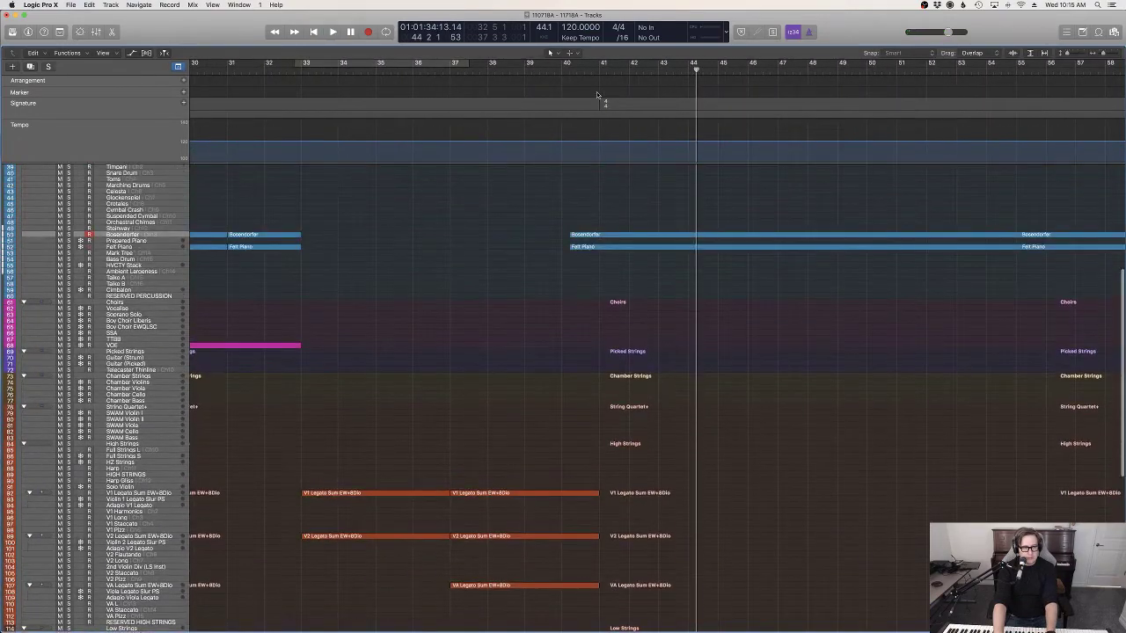
left_click(592, 70)
key("super+v")
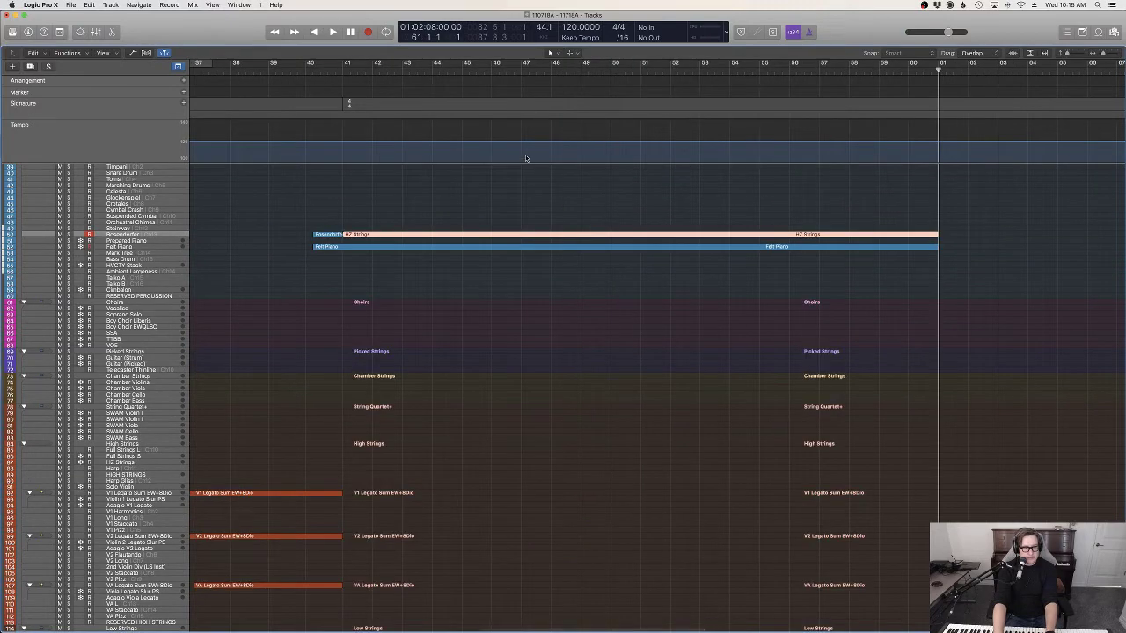
left_click_drag(421, 238, 419, 472)
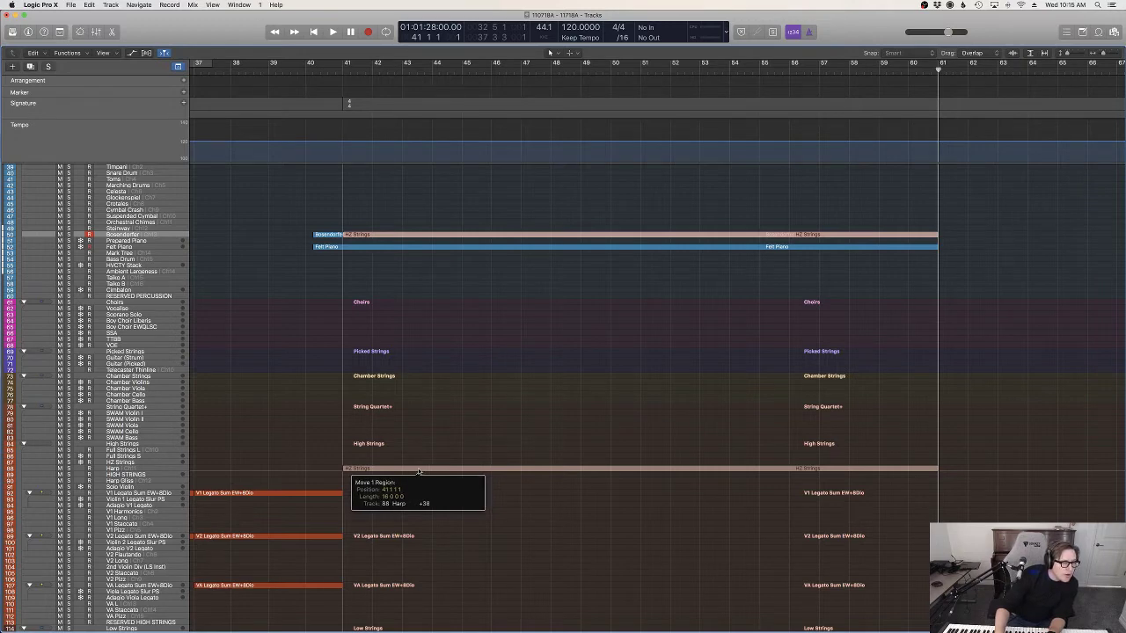
left_click_drag(419, 473, 420, 467)
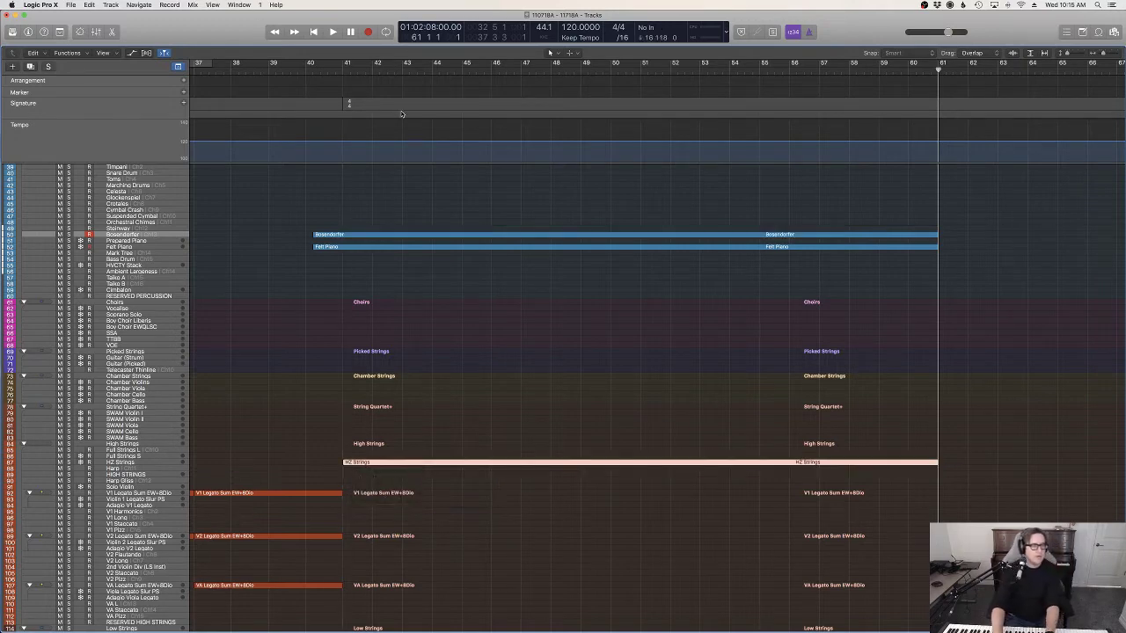
left_click(313, 66)
key("space")
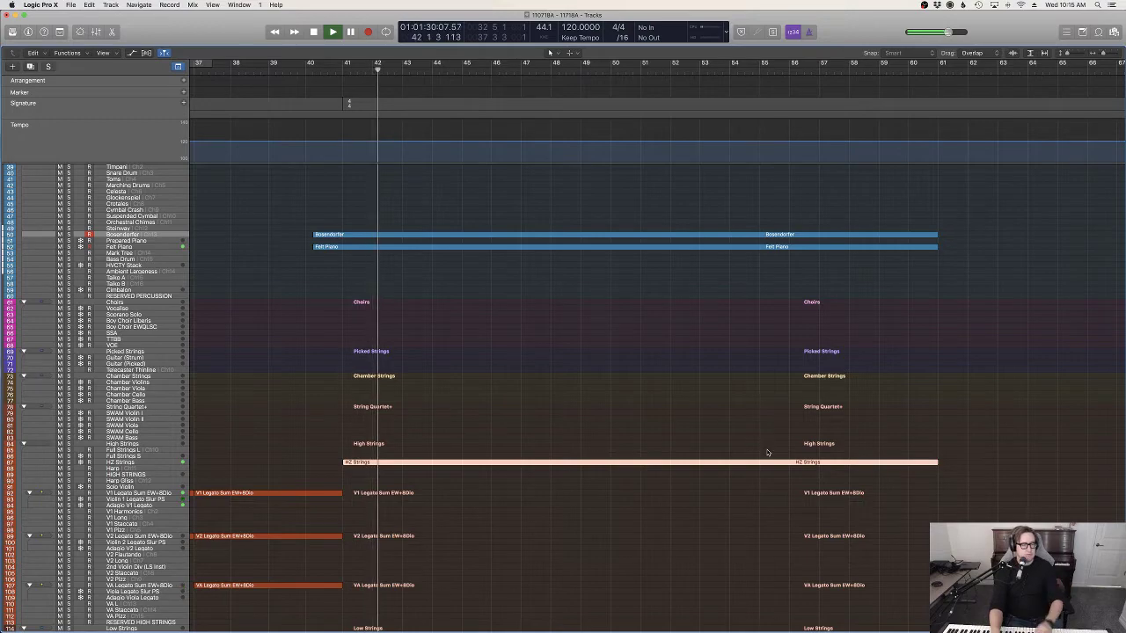
Step: Copy the opening Omni 1 and Arcade 1–3 regions to bar 41 on their own tracks, without copying the automation data
scroll(756, 456, "down", 10)
scroll(739, 456, "left", 10)
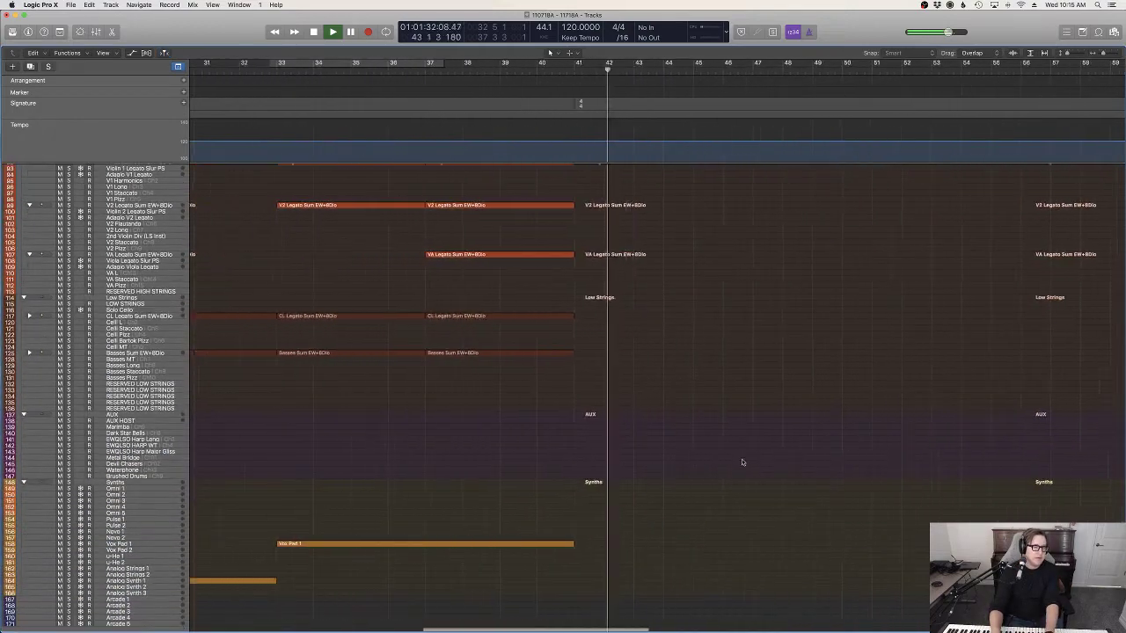
scroll(726, 457, "left", 10)
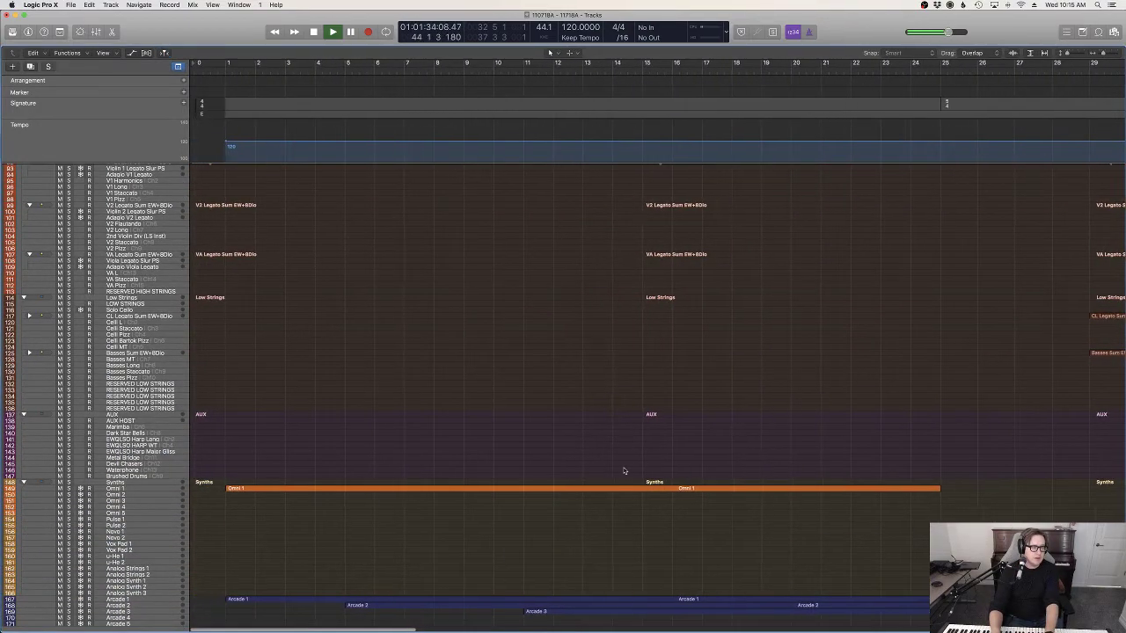
key("space")
left_click_drag(510, 460, 584, 622)
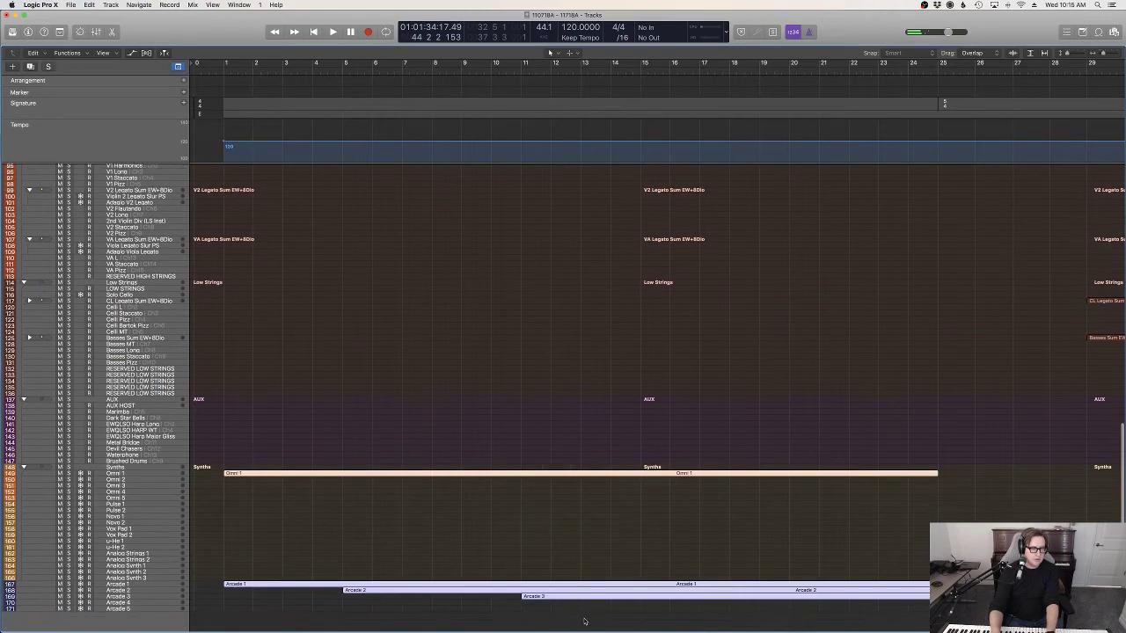
left_click(147, 476)
scroll(312, 479, "right", 15)
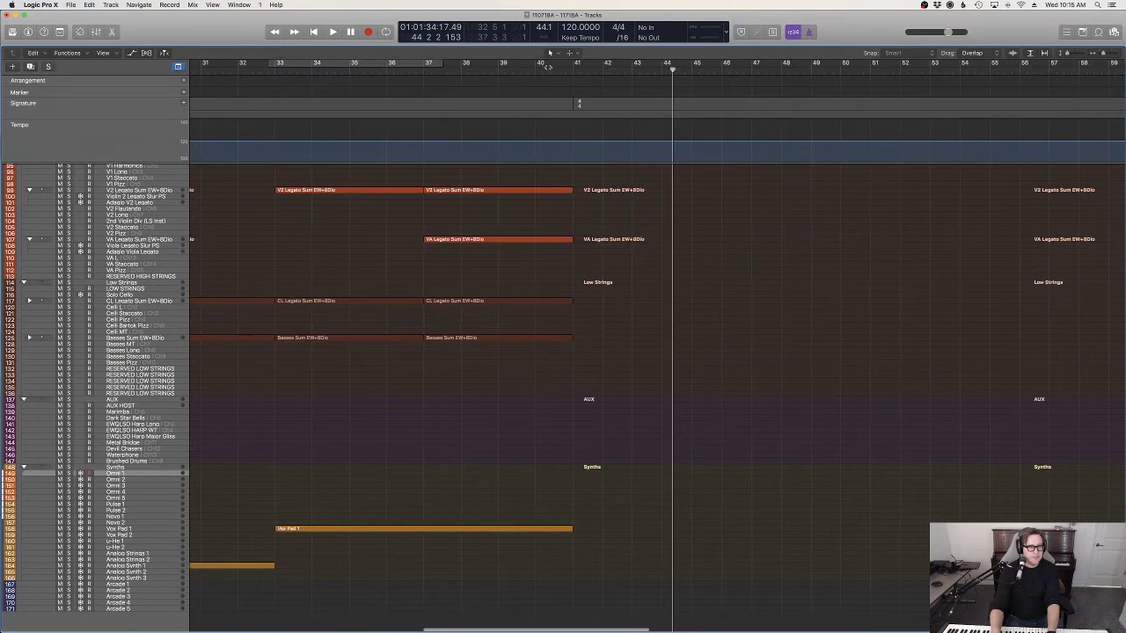
left_click_drag(556, 69, 573, 72)
key("super+v")
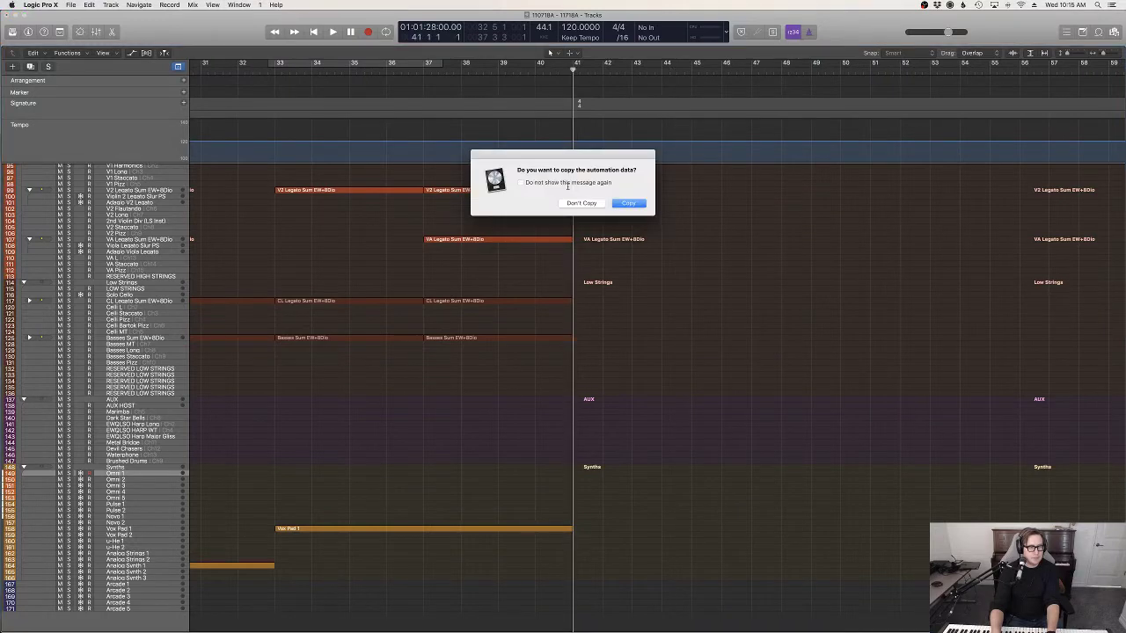
left_click(581, 203)
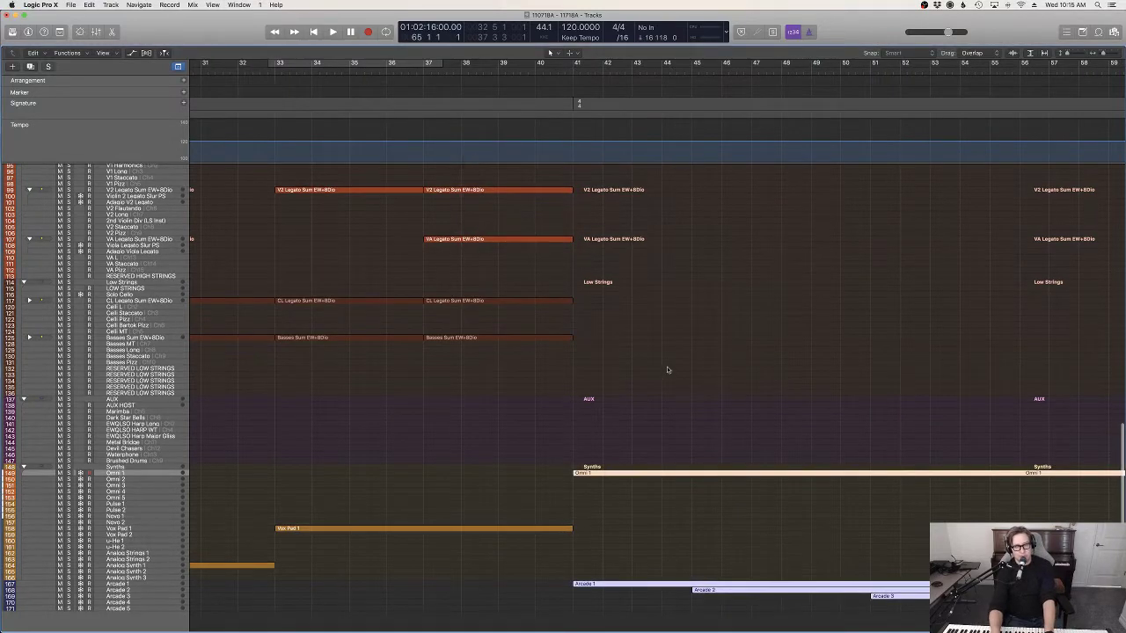
Step: Play the transition into bar 41 and examine the pasted string, synth, Arcade and piano regions
scroll(750, 396, "up", 10)
scroll(751, 396, "right", 10)
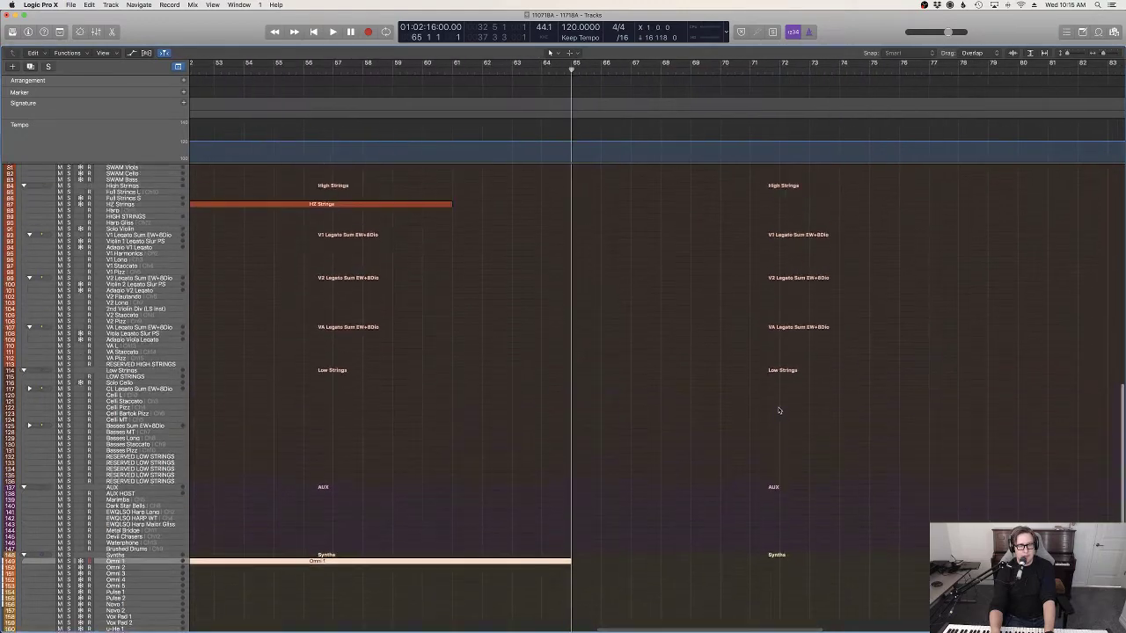
scroll(780, 411, "left", 8)
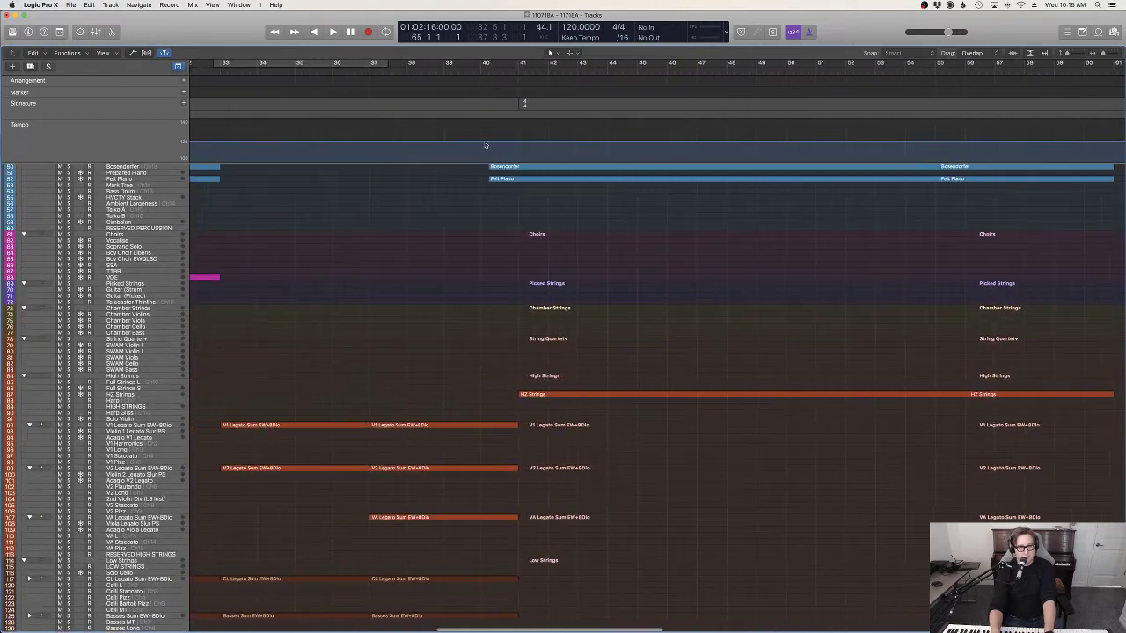
scroll(616, 308, "down", 1)
key("space")
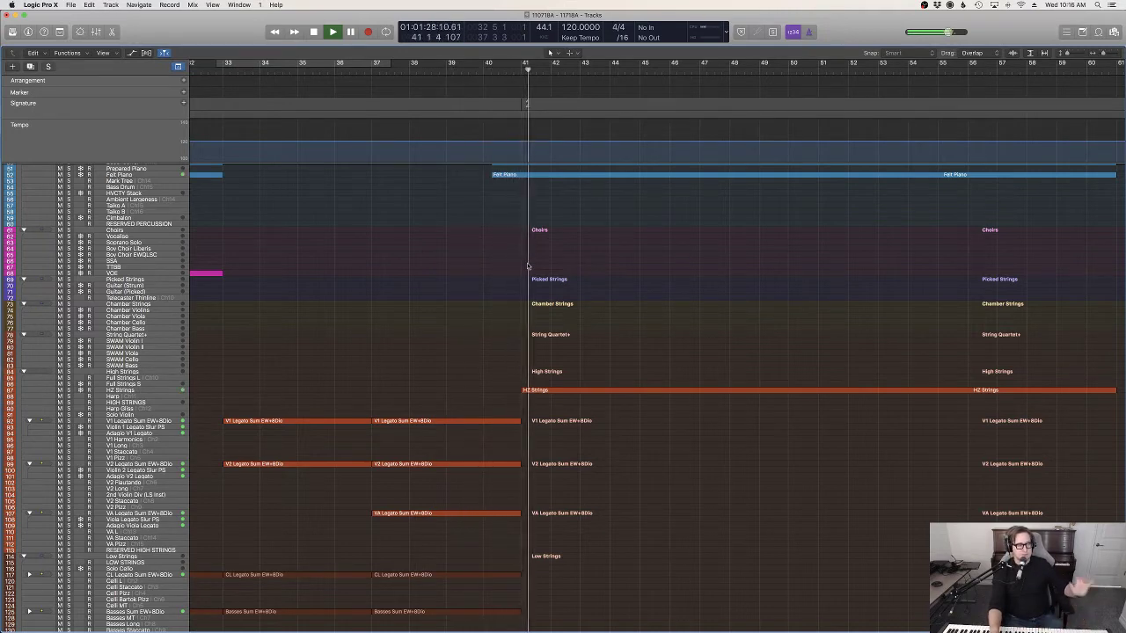
scroll(739, 410, "down", 5)
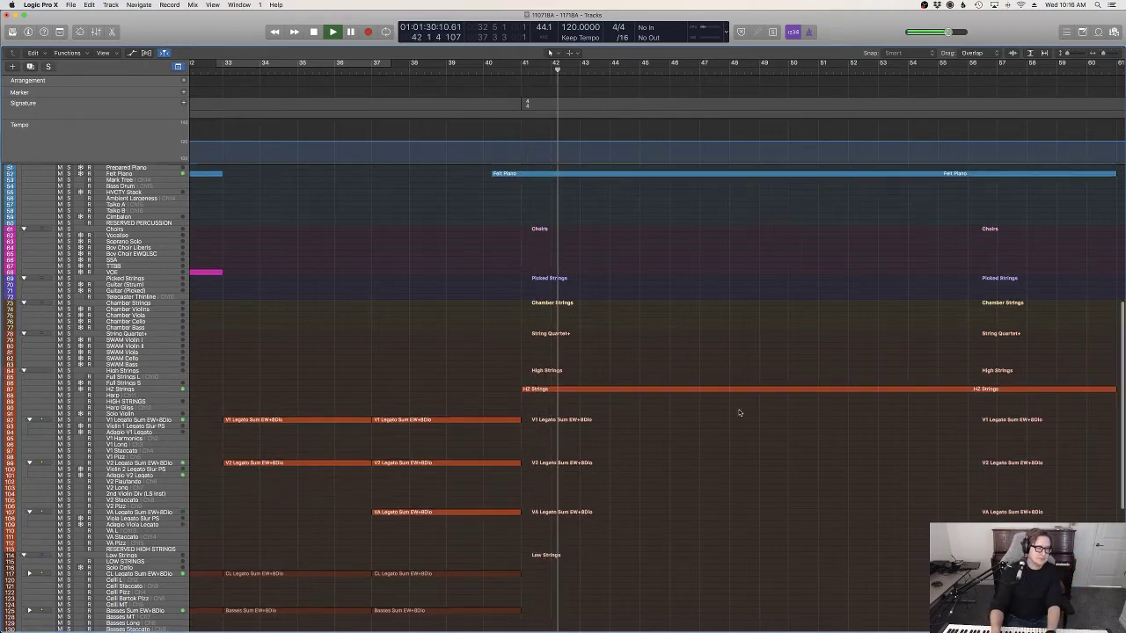
scroll(736, 412, "down", 5)
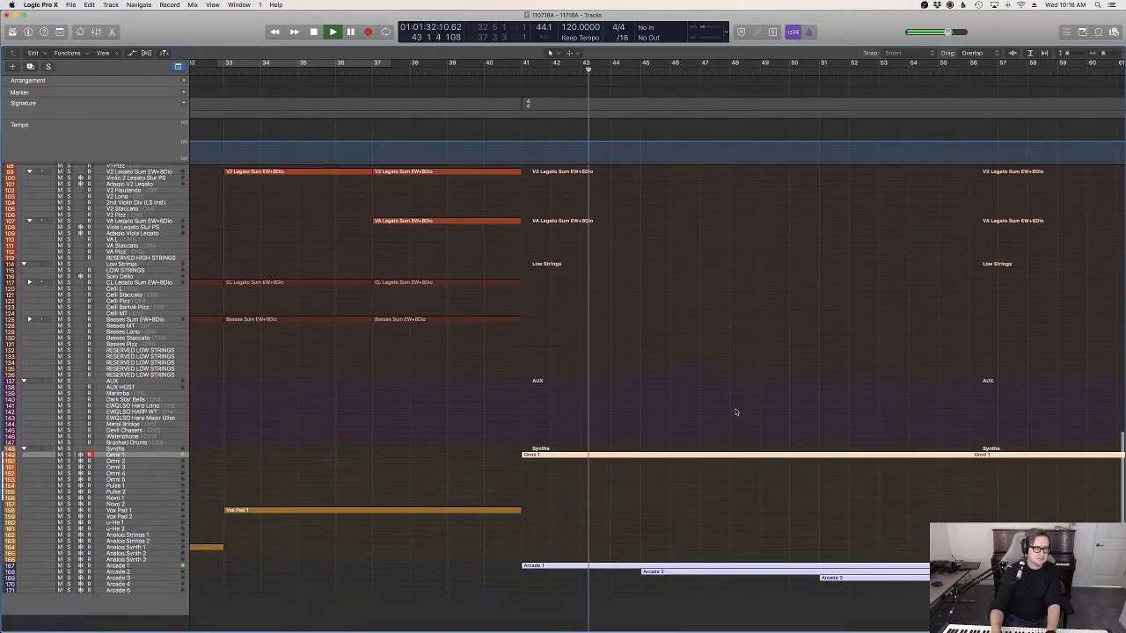
scroll(752, 501, "up", 15)
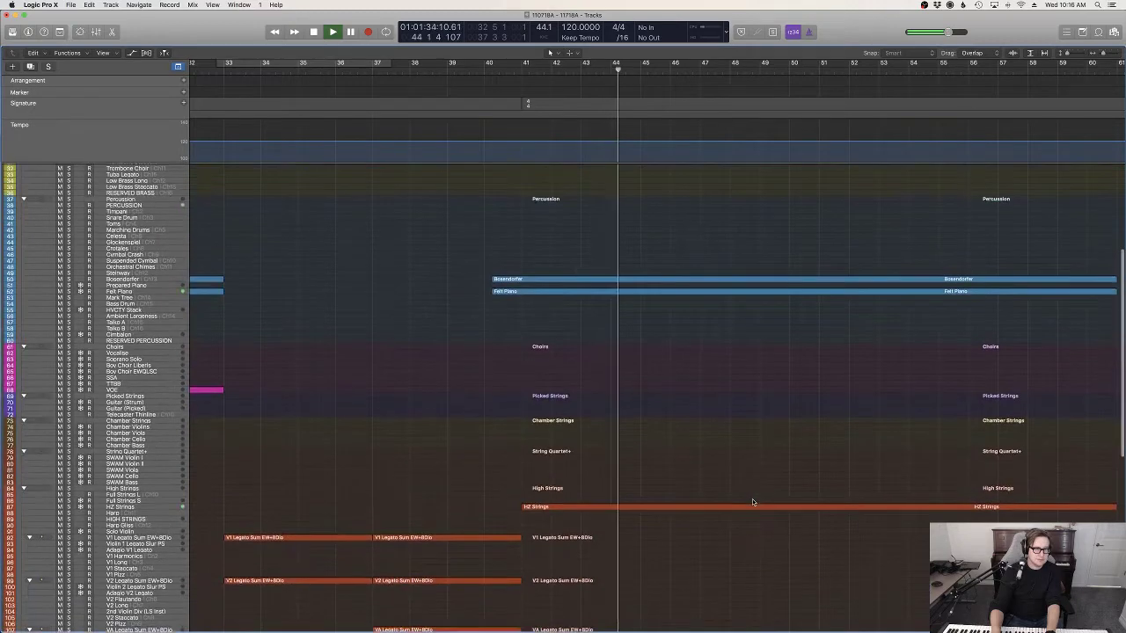
Step: Lower the velocity of all notes in the Bosendorfer region that starts in bar 40
left_click(837, 283)
key("e")
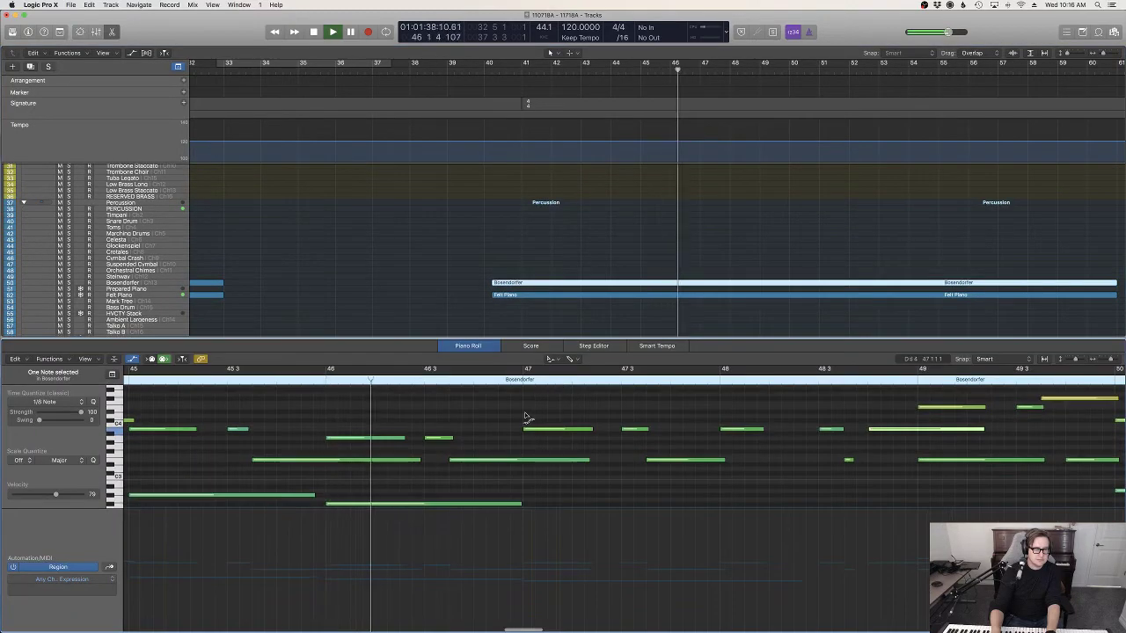
left_click(510, 415)
key("z")
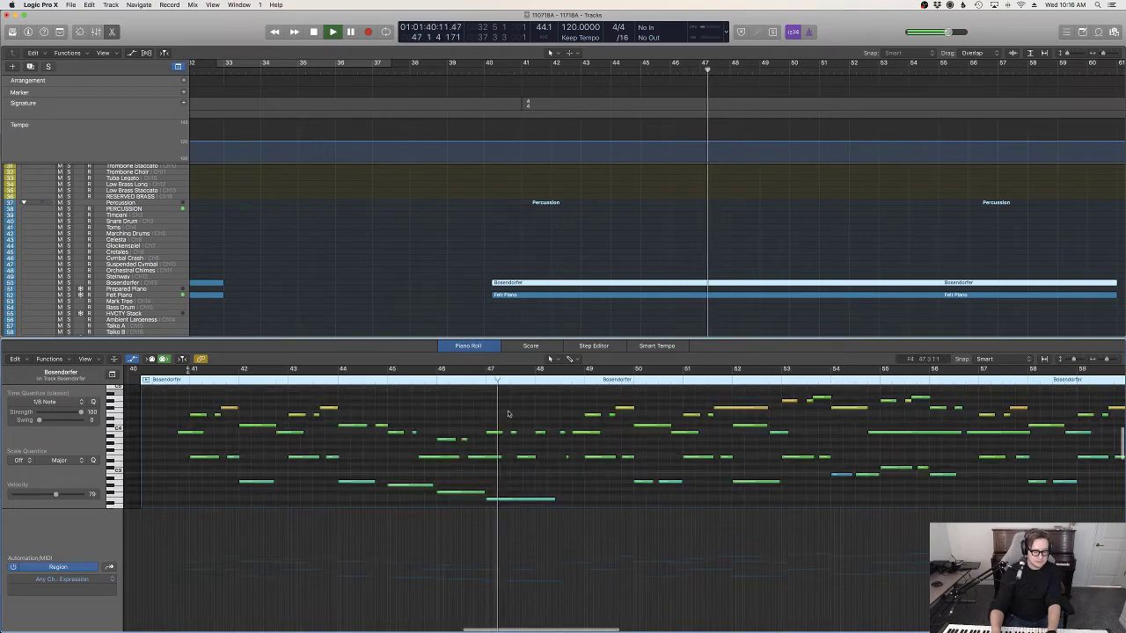
key("super+a")
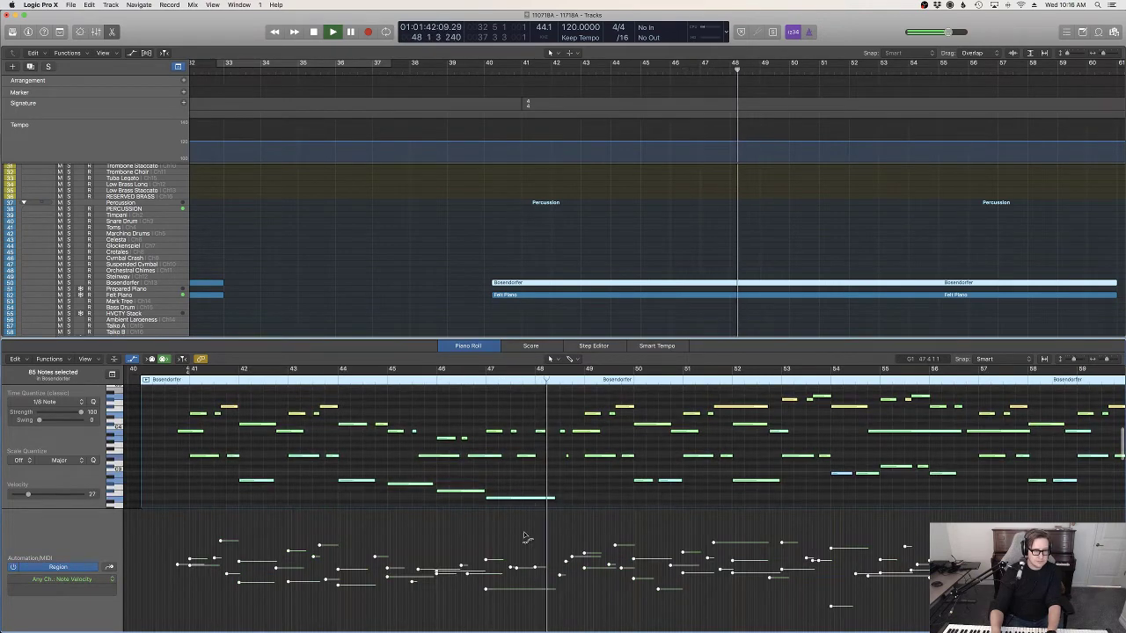
left_click_drag(515, 568, 516, 590)
key("e")
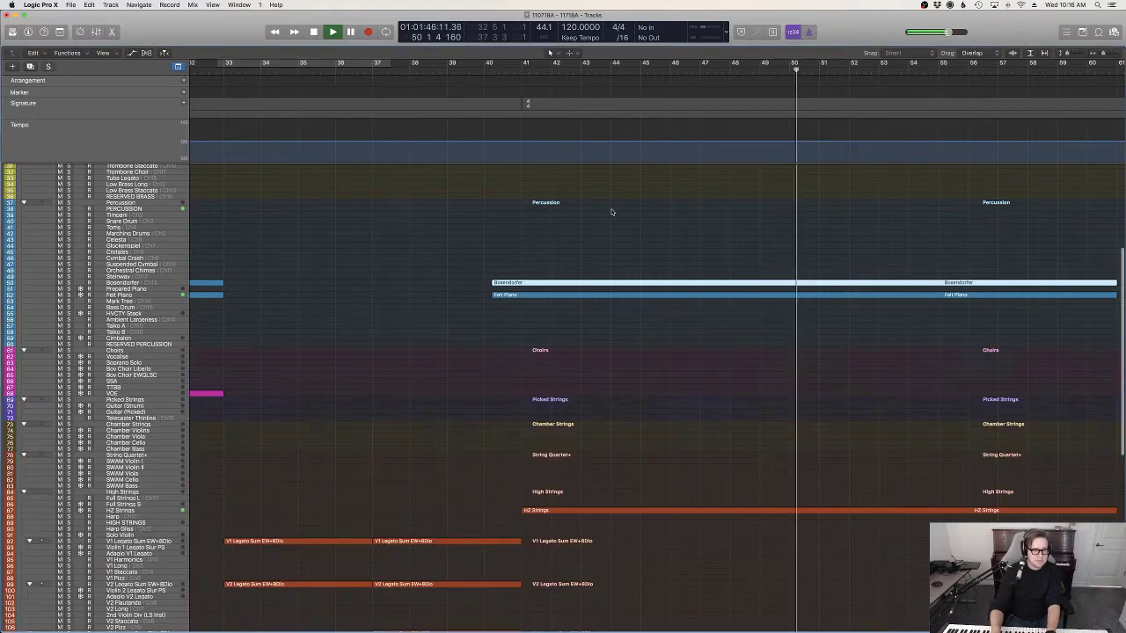
left_click(783, 341)
Step: Listen on from bar 50 and examine where the synth, Arcade, string and piano regions end
scroll(784, 344, "down", 10)
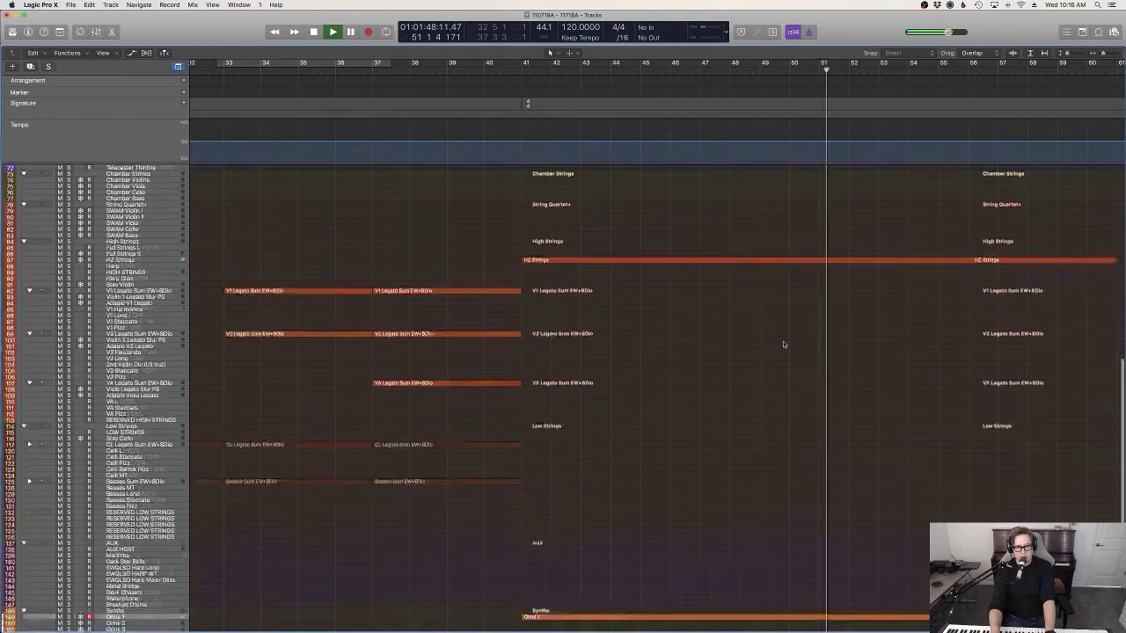
scroll(783, 344, "right", 5)
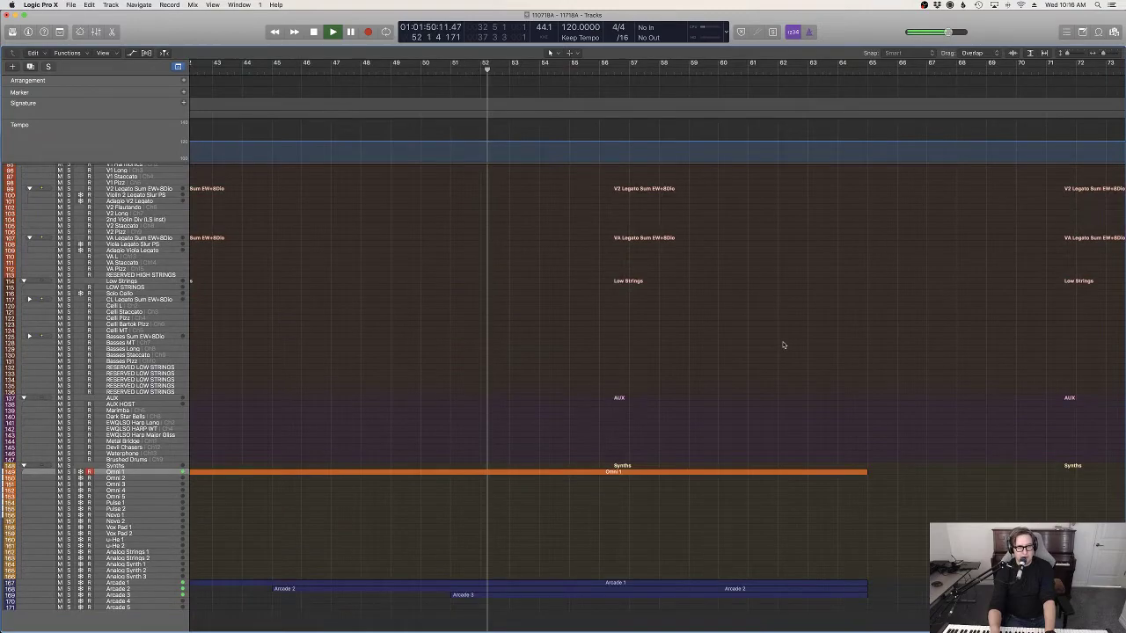
scroll(783, 345, "left", 3)
scroll(783, 345, "up", 15)
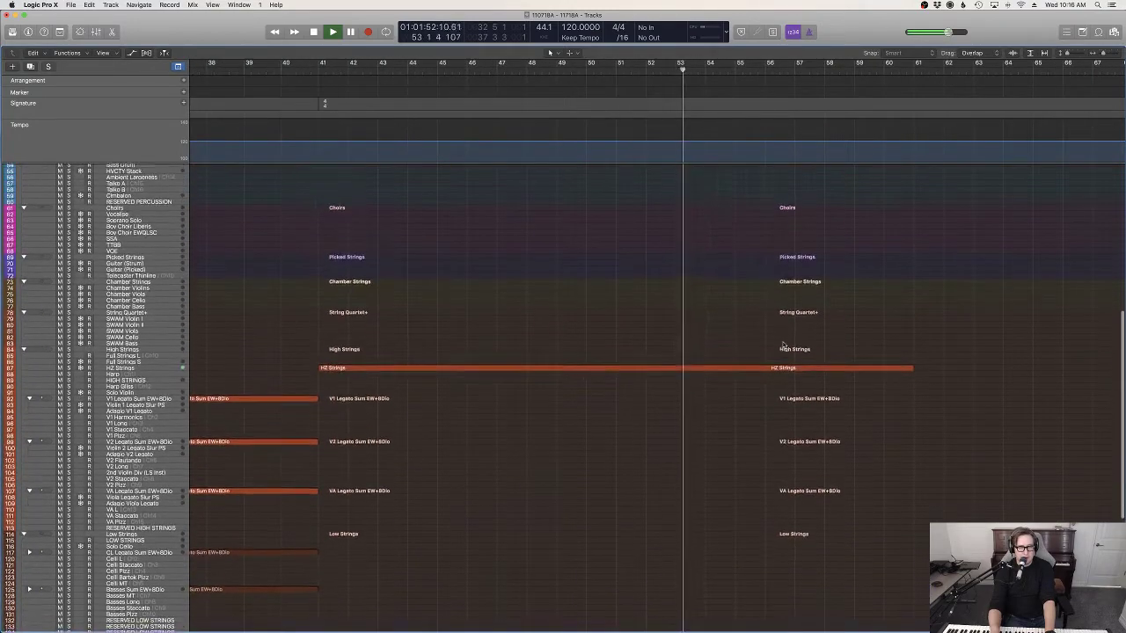
scroll(798, 371, "up", 7)
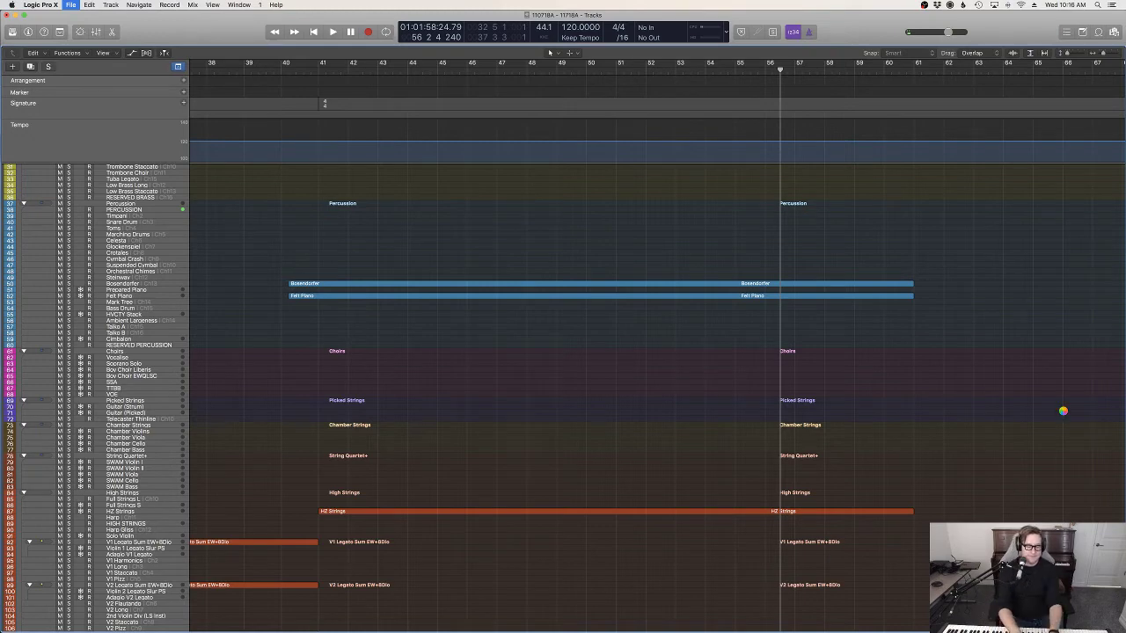
Step: Connect to the Satie computer in Screen Sharing, check its Vienna Ensemble Pro server, and quit back to Logic Pro X
key("super+space")
key("Return")
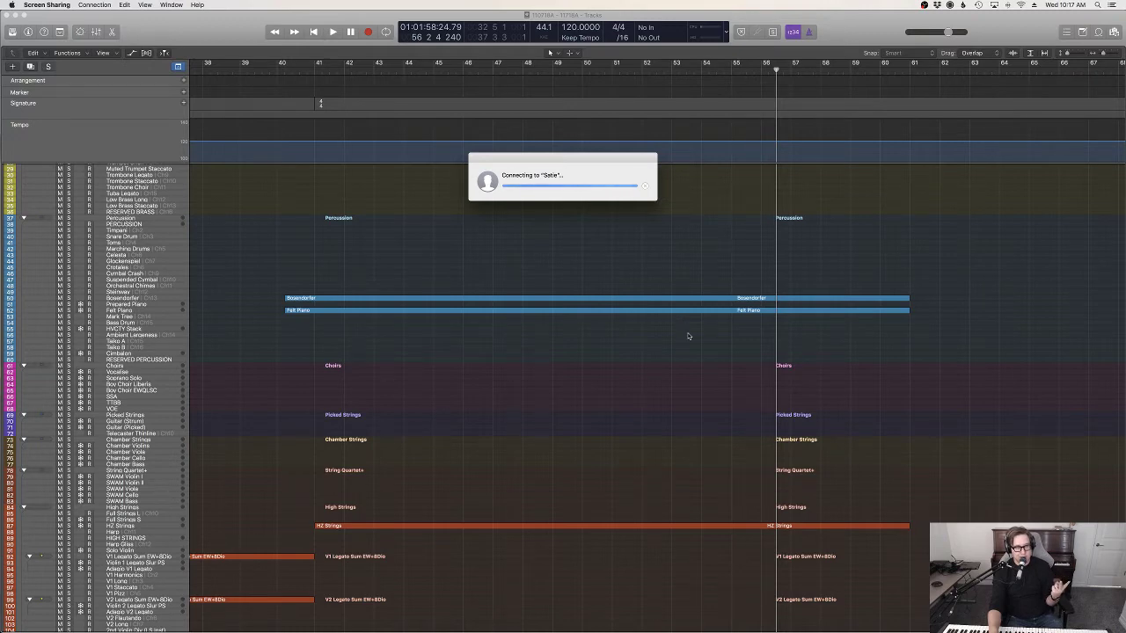
scroll(689, 336, "right", 1)
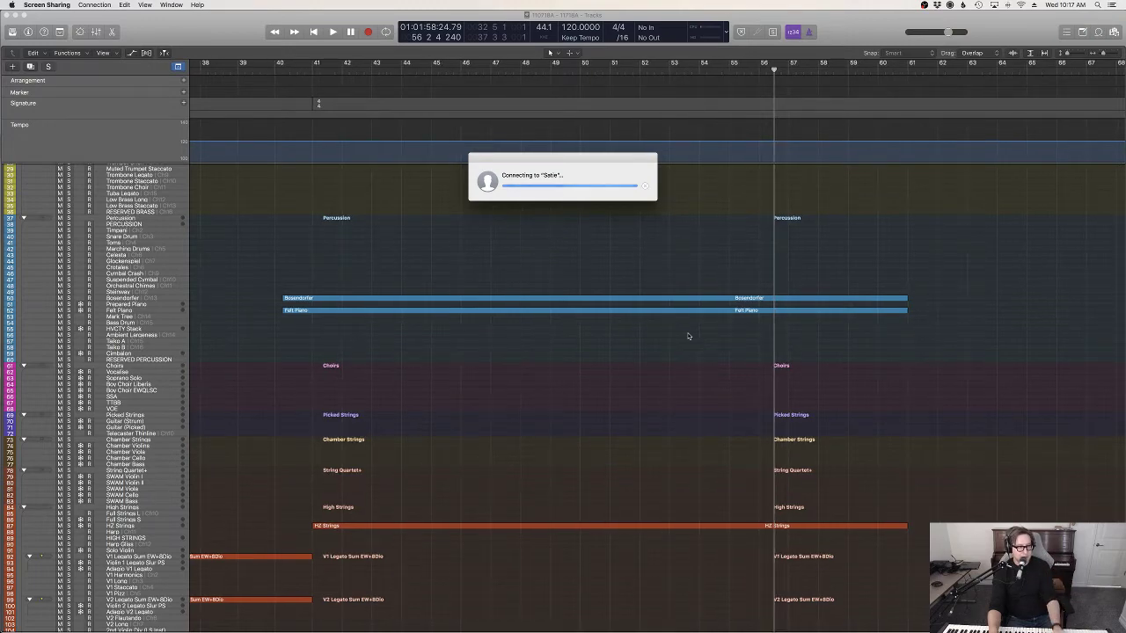
scroll(689, 336, "down", 3)
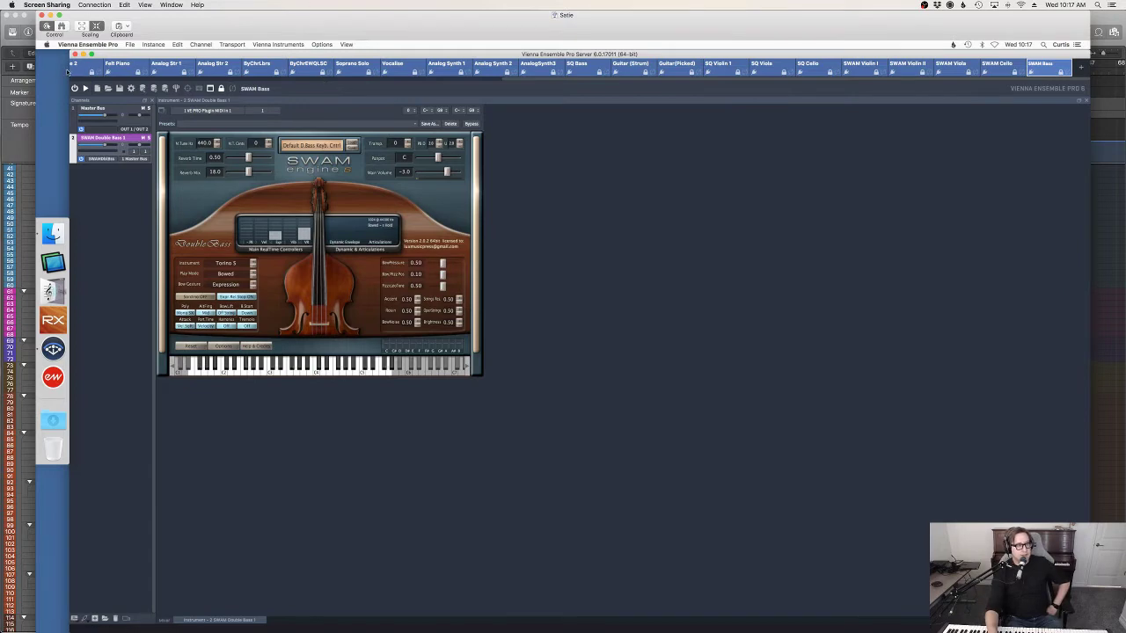
left_click(58, 6)
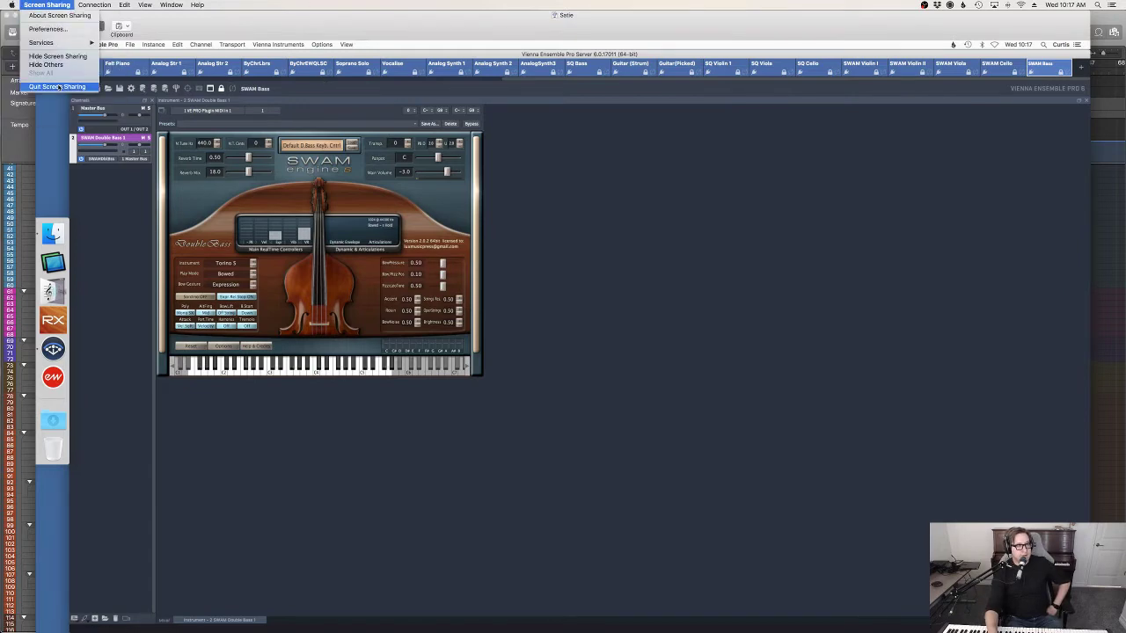
left_click(58, 86)
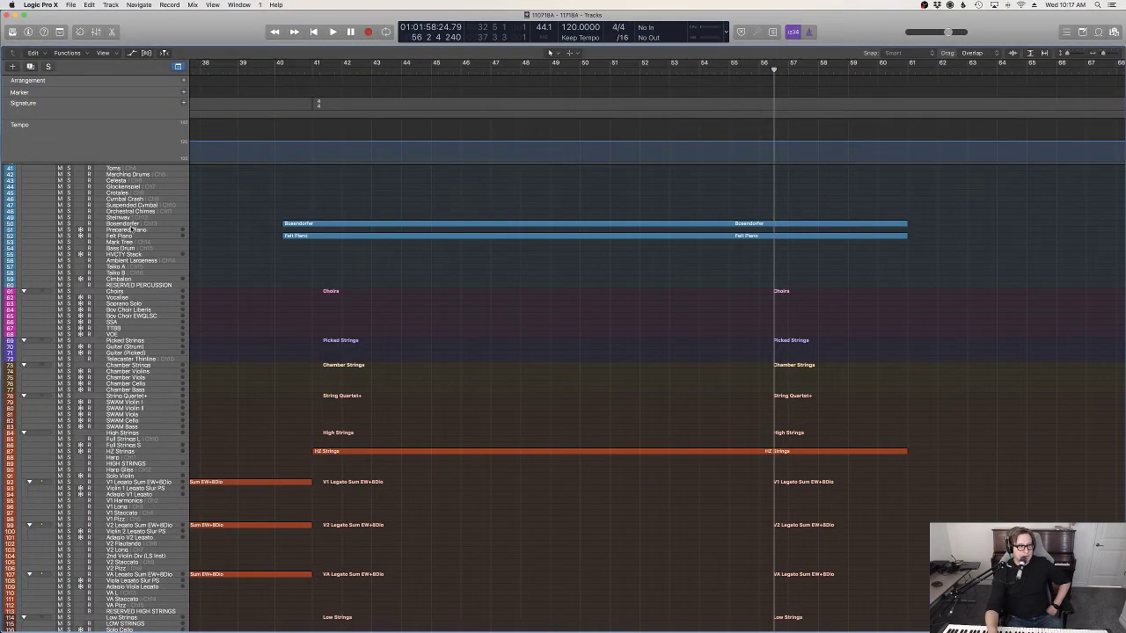
Step: Select the Bosendorfer track and play the arrangement from the beginning
left_click(134, 225)
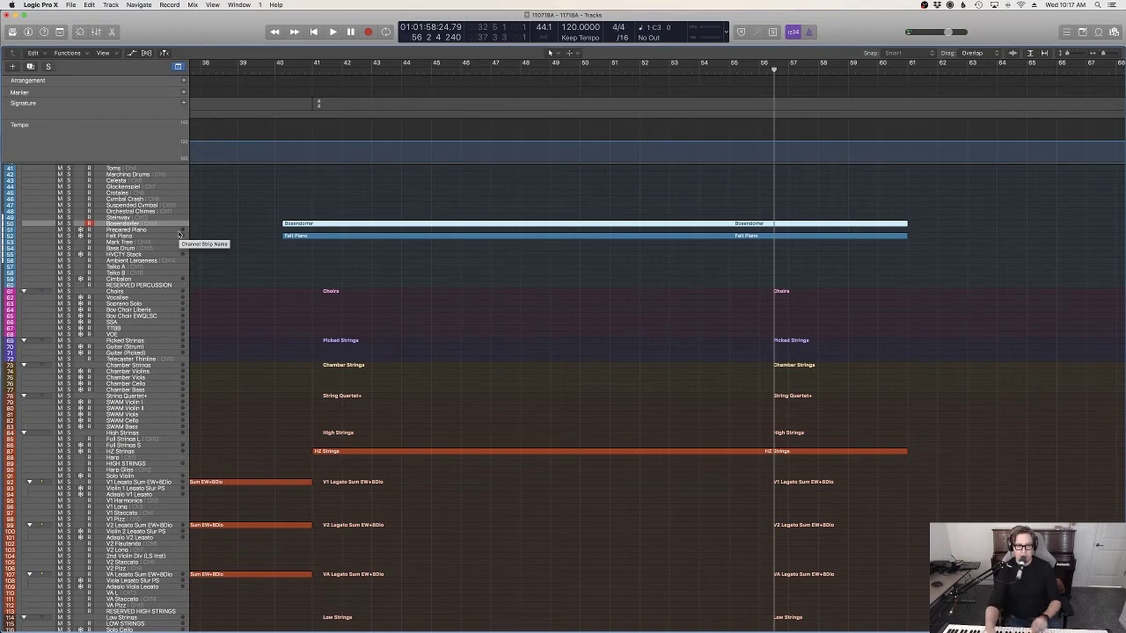
scroll(616, 378, "left", 5)
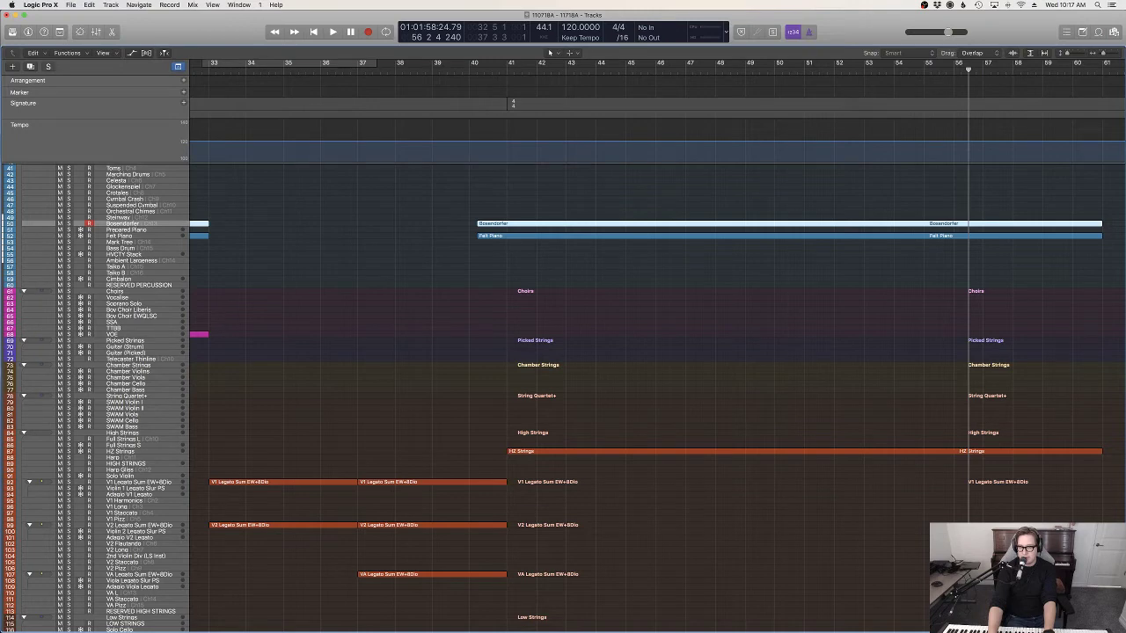
scroll(263, 381, "up", 2)
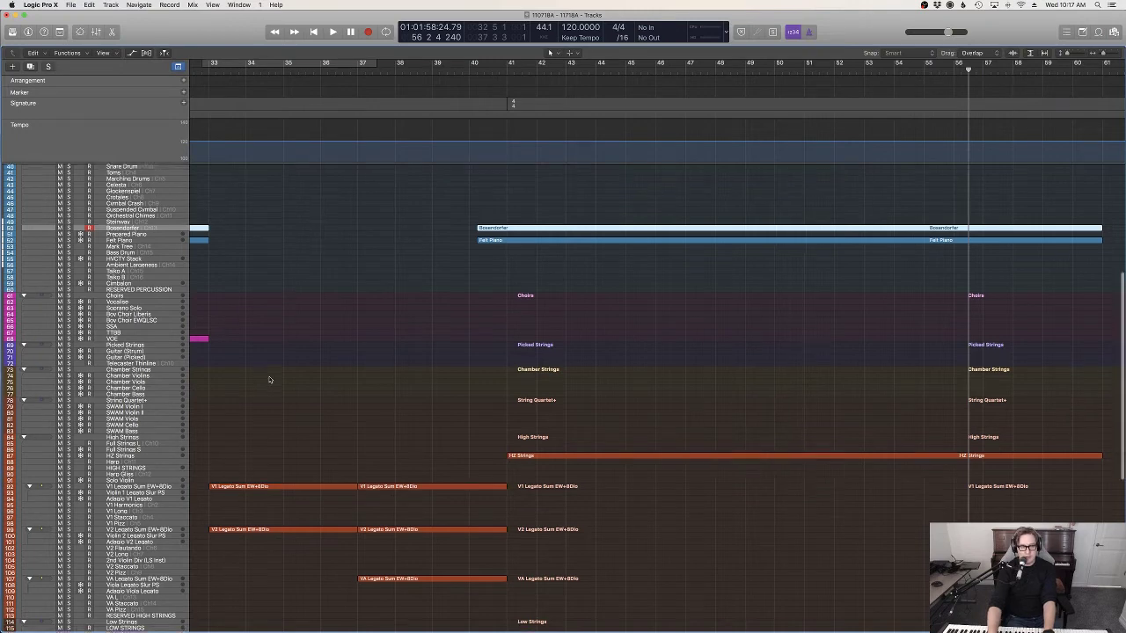
scroll(326, 379, "left", 15)
scroll(354, 384, "left", 4)
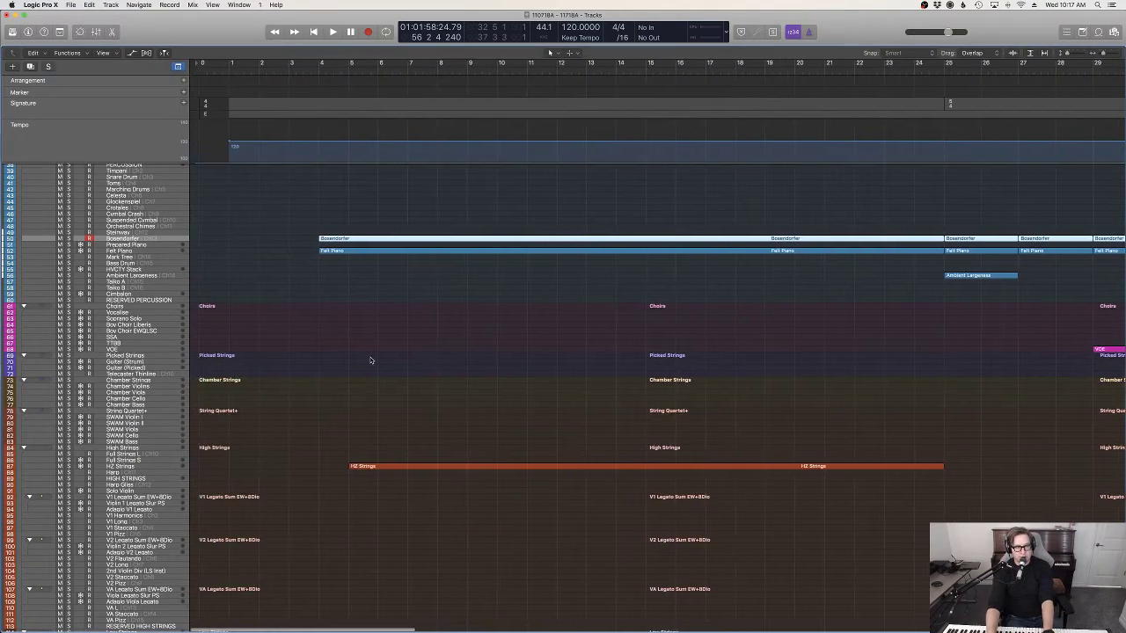
key("Return")
key("space")
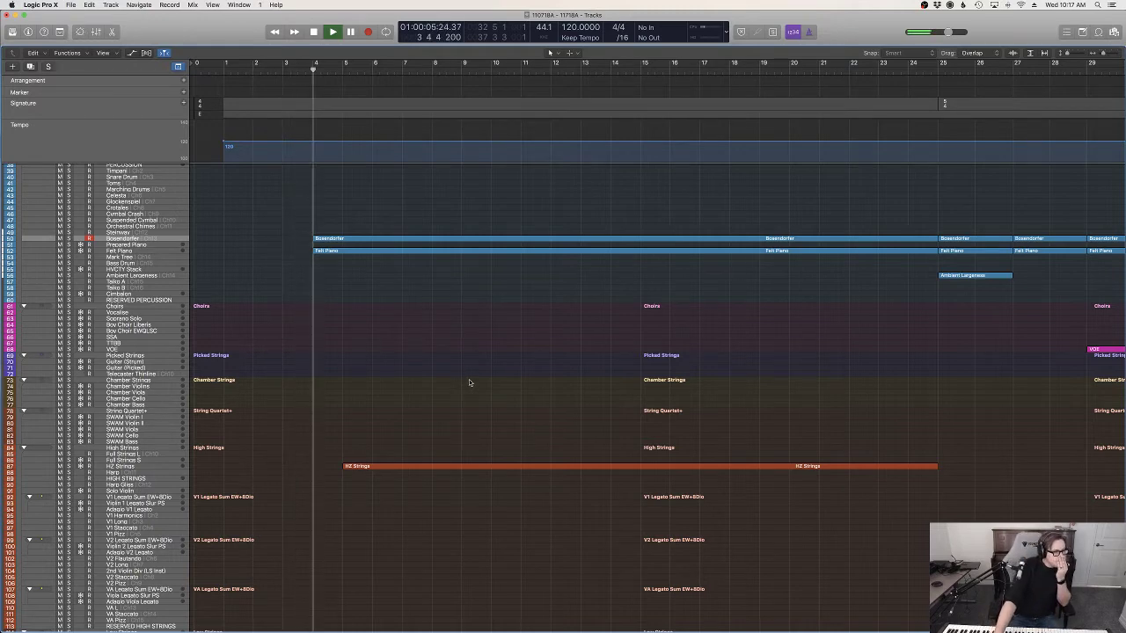
Step: Slightly lower the velocity of all notes in the opening Bosendorfer region that starts in bar 4
left_click(438, 238)
key("p")
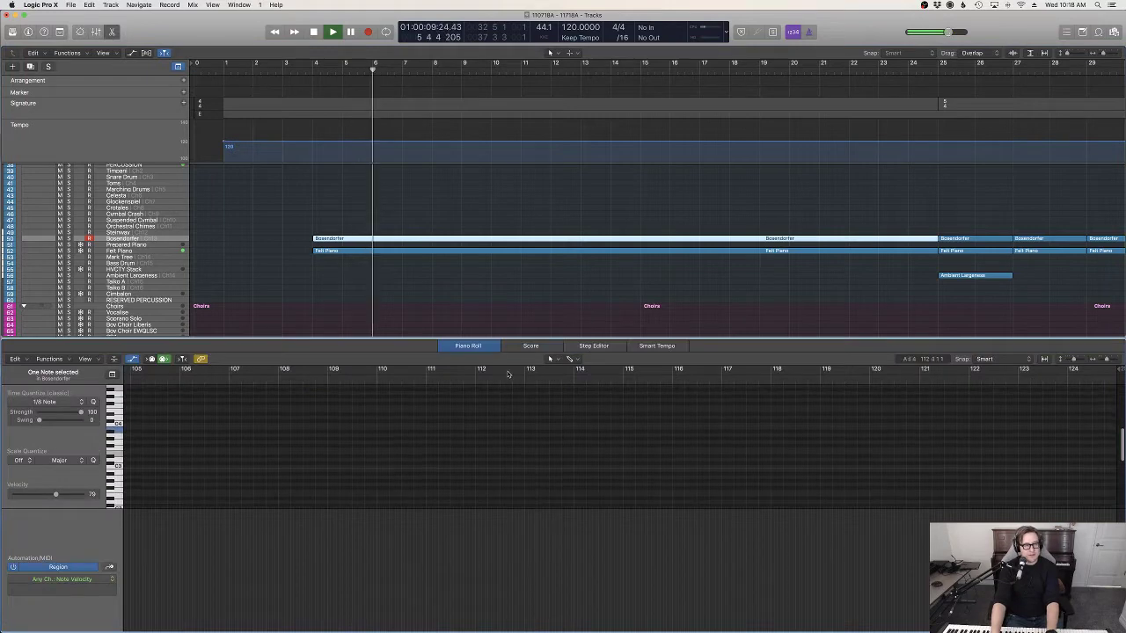
key("p")
key("p")
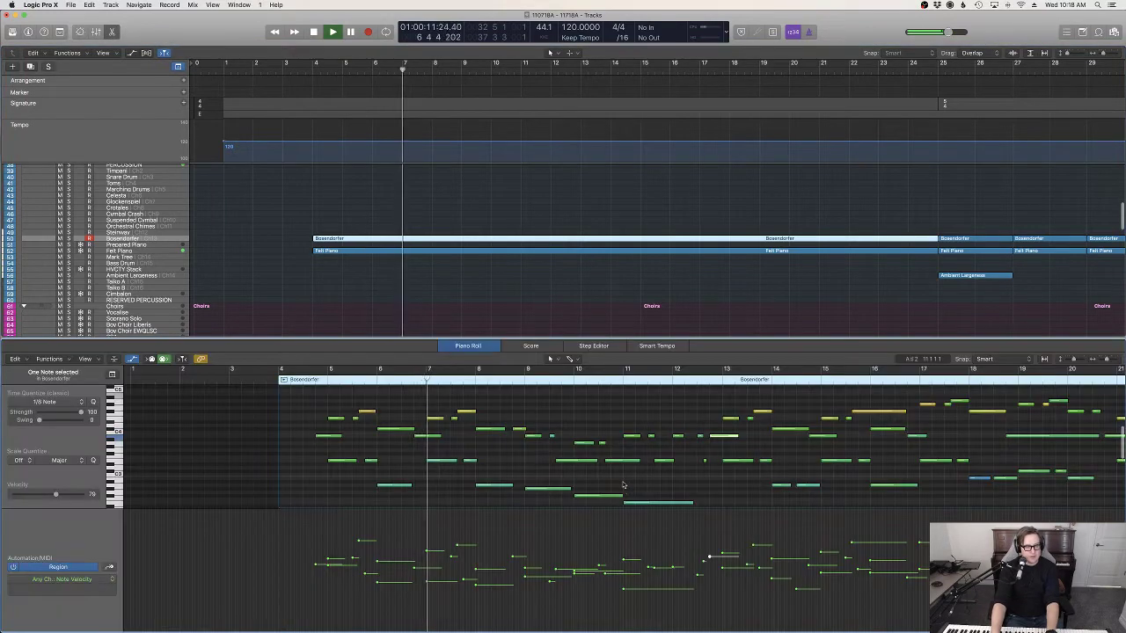
key("super+a")
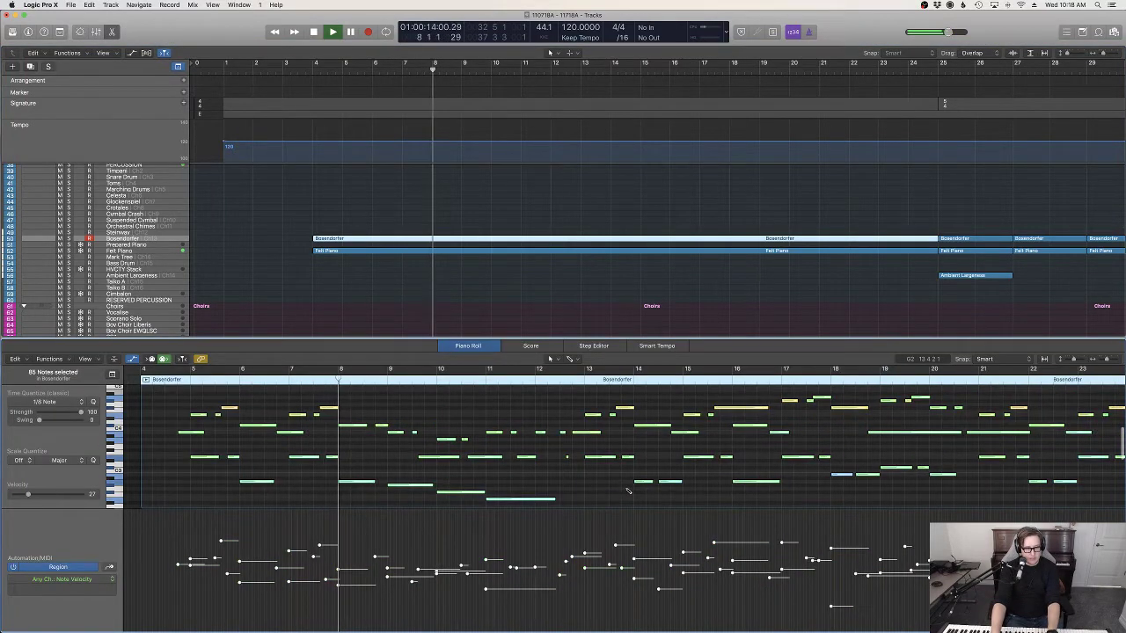
left_click_drag(616, 546, 615, 568)
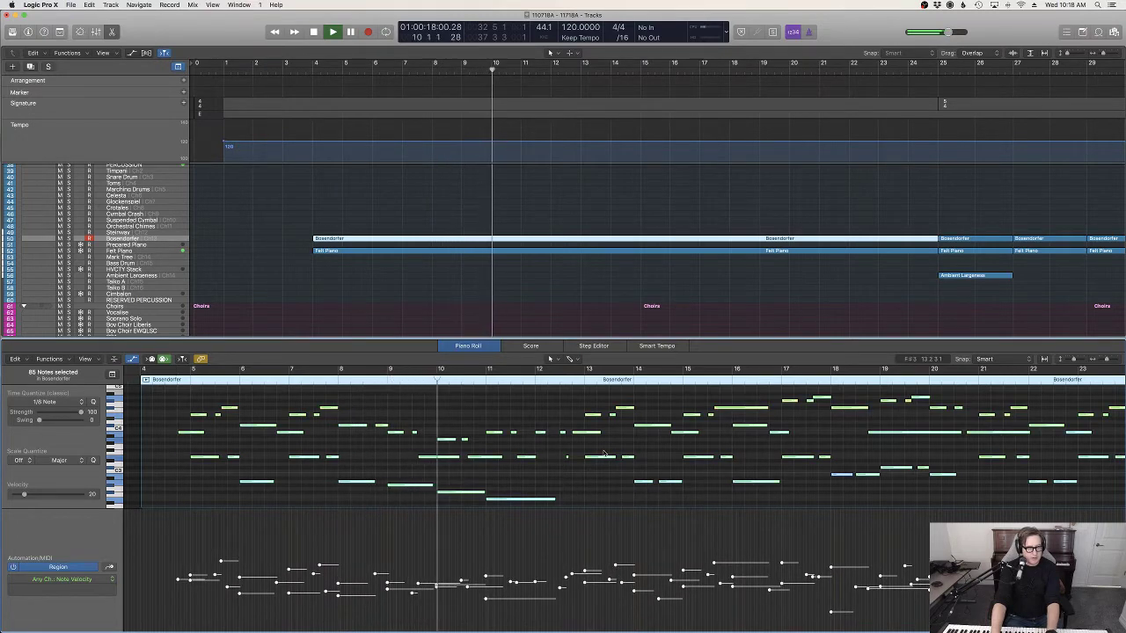
left_click_drag(616, 568, 616, 560)
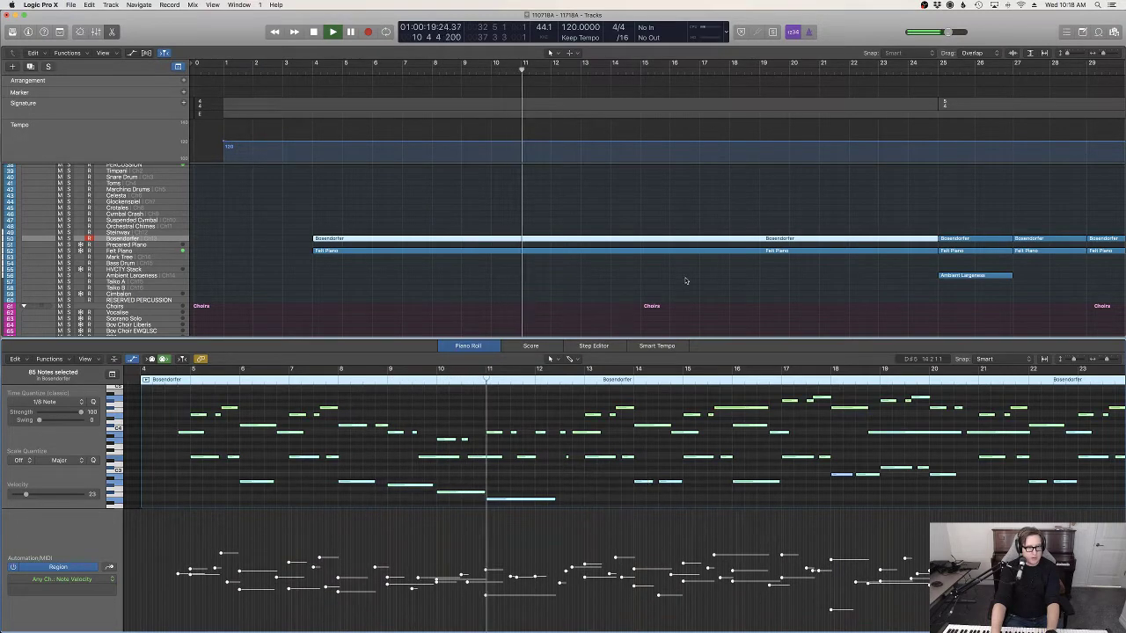
left_click(682, 281)
key("p")
Step: Listen through the arrangement to bar 44, examining the piano, choir, string and synth regions across the bar 25 and bar 41 transitions
scroll(704, 295, "up", 10)
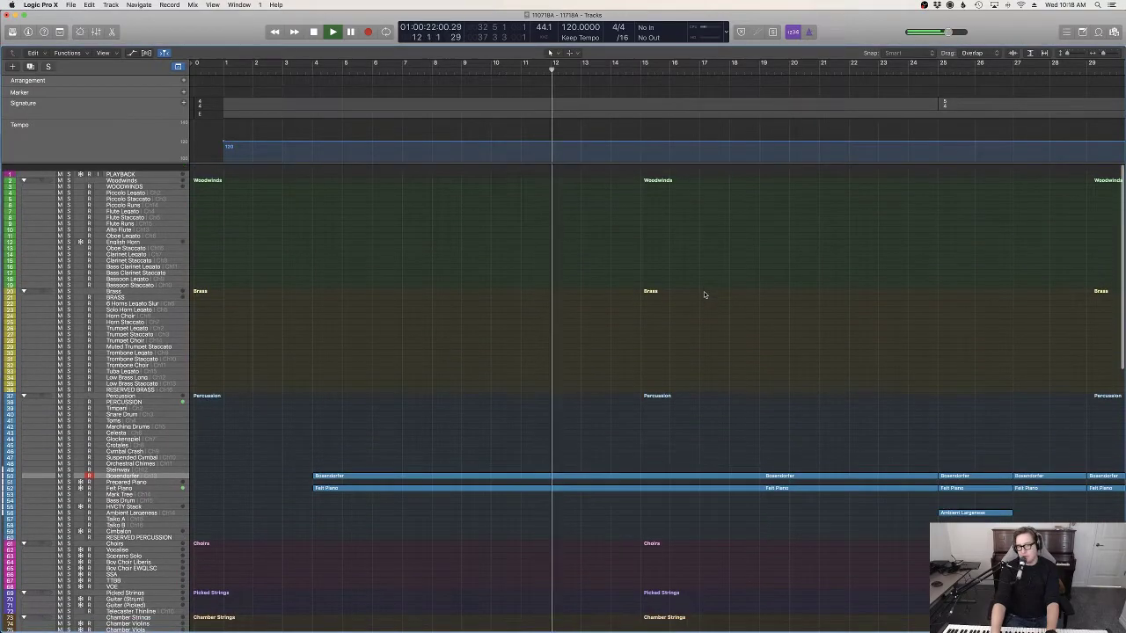
scroll(706, 295, "down", 15)
scroll(706, 295, "up", 12)
scroll(702, 294, "down", 8)
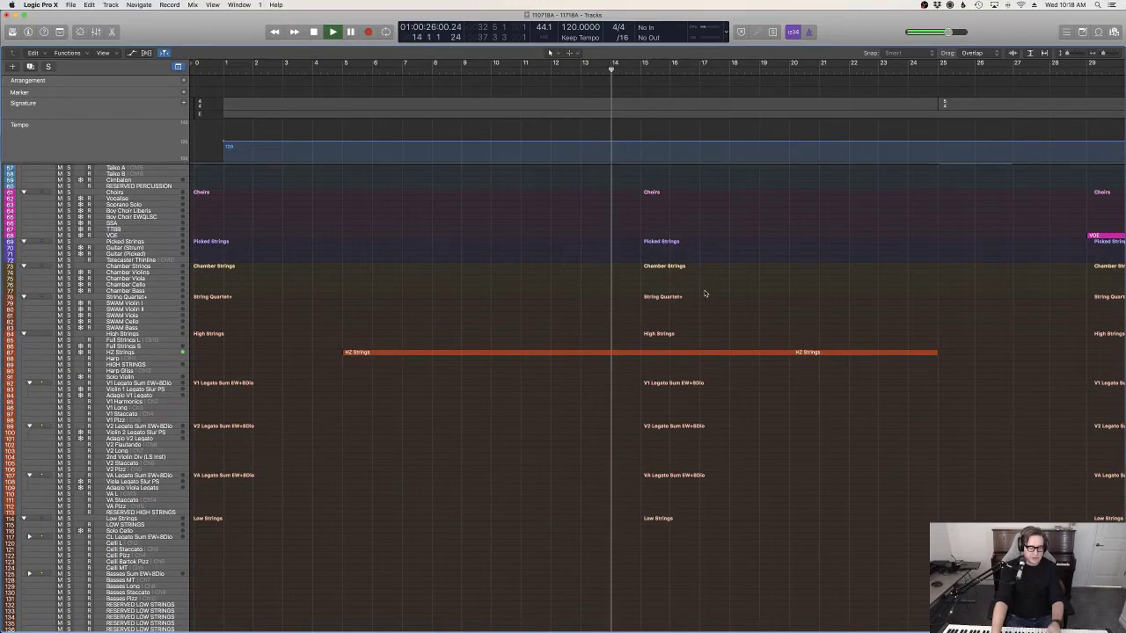
key("z")
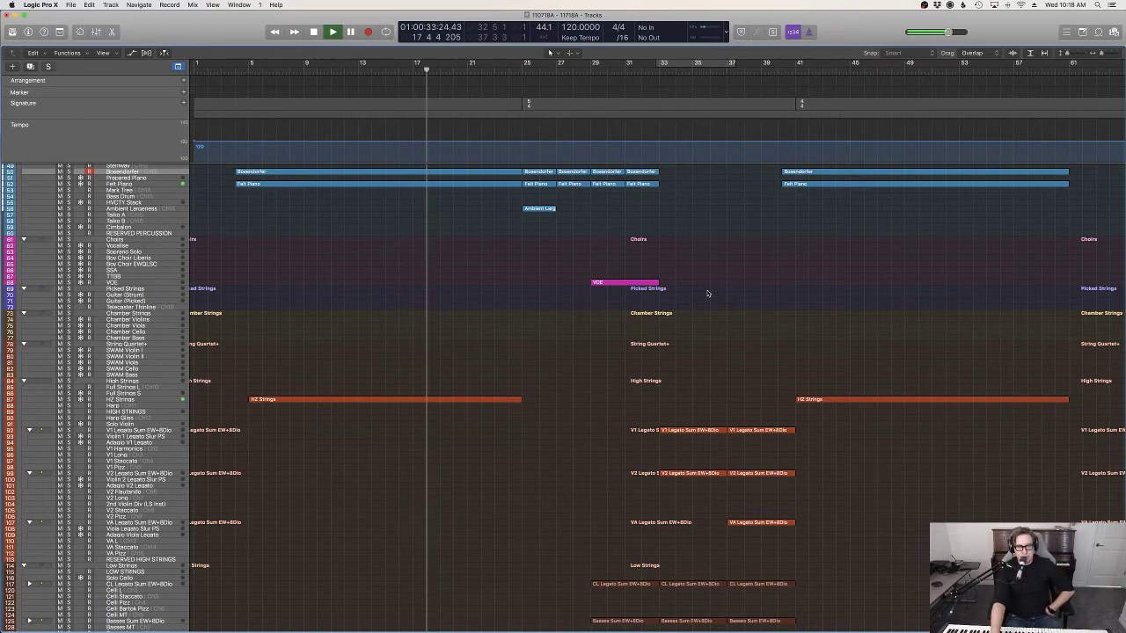
scroll(617, 301, "up", 5)
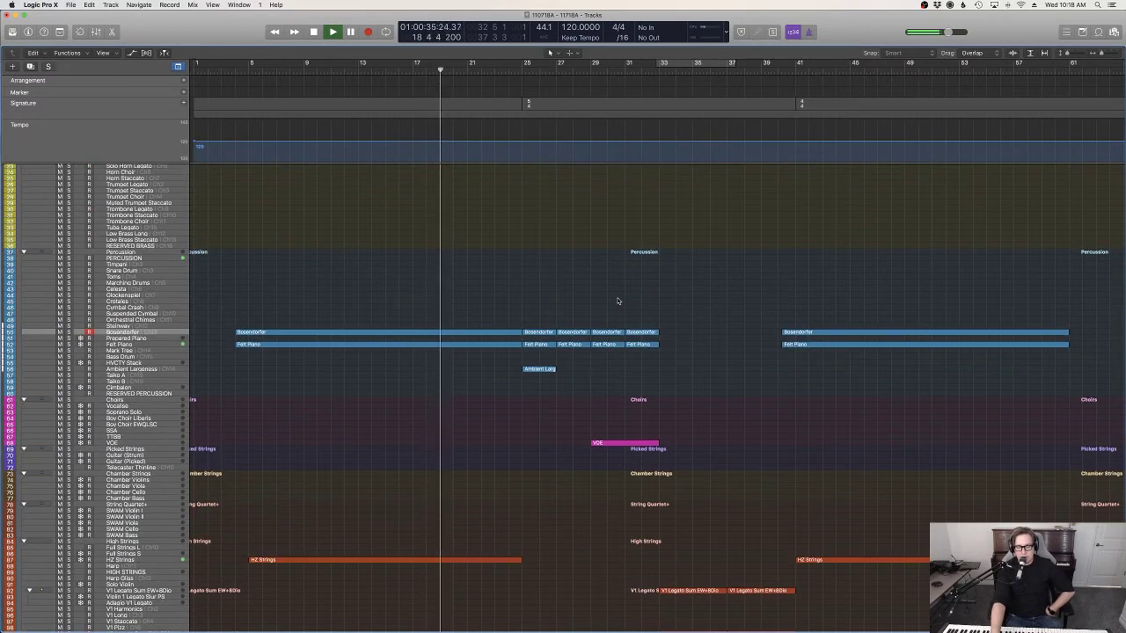
scroll(662, 351, "down", 1)
scroll(662, 351, "down", 2)
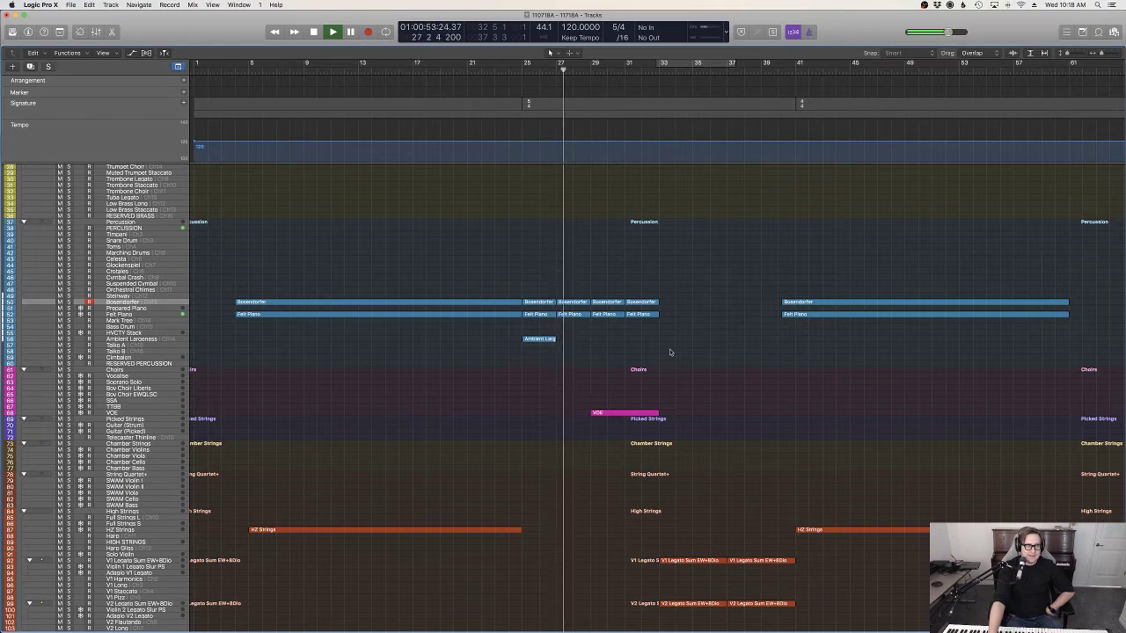
scroll(670, 353, "down", 10)
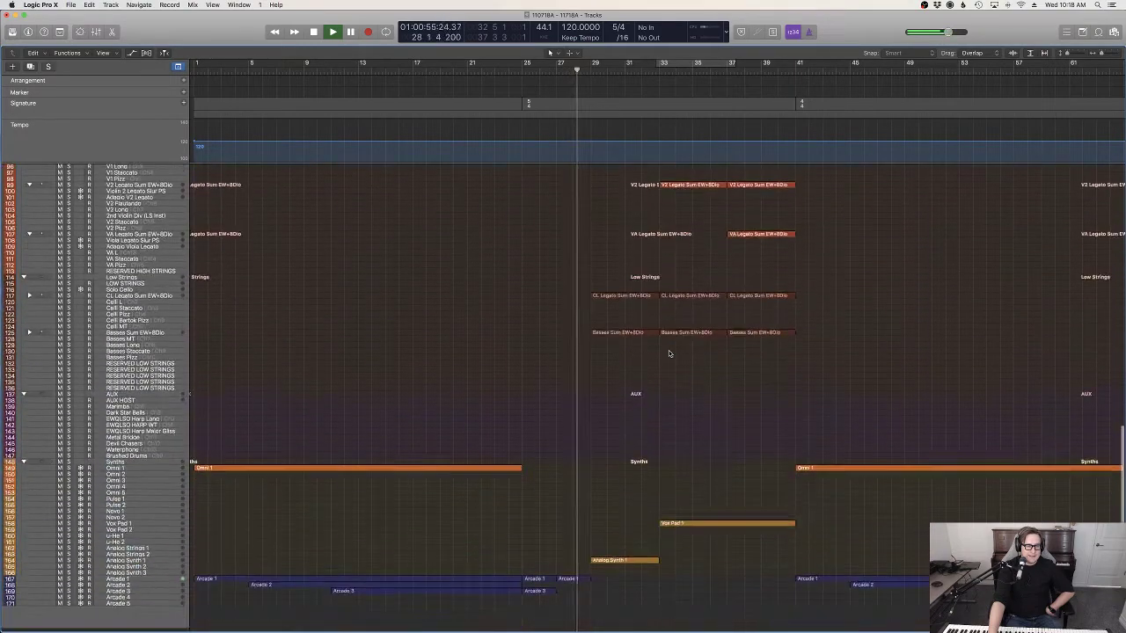
scroll(669, 353, "up", 1)
scroll(668, 353, "up", 3)
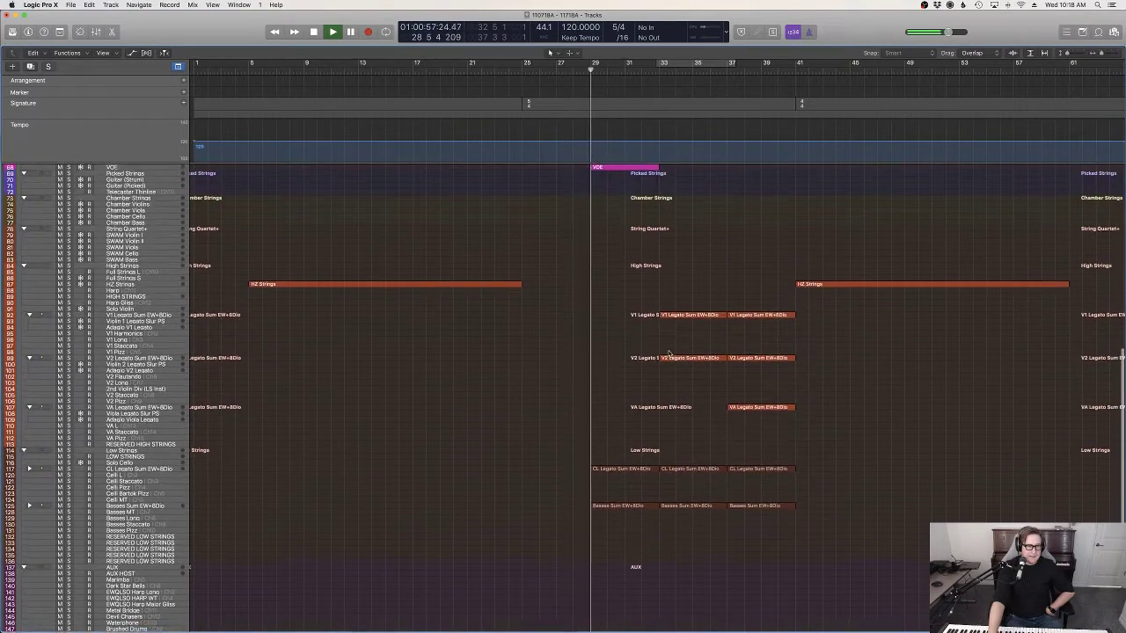
scroll(670, 354, "up", 1)
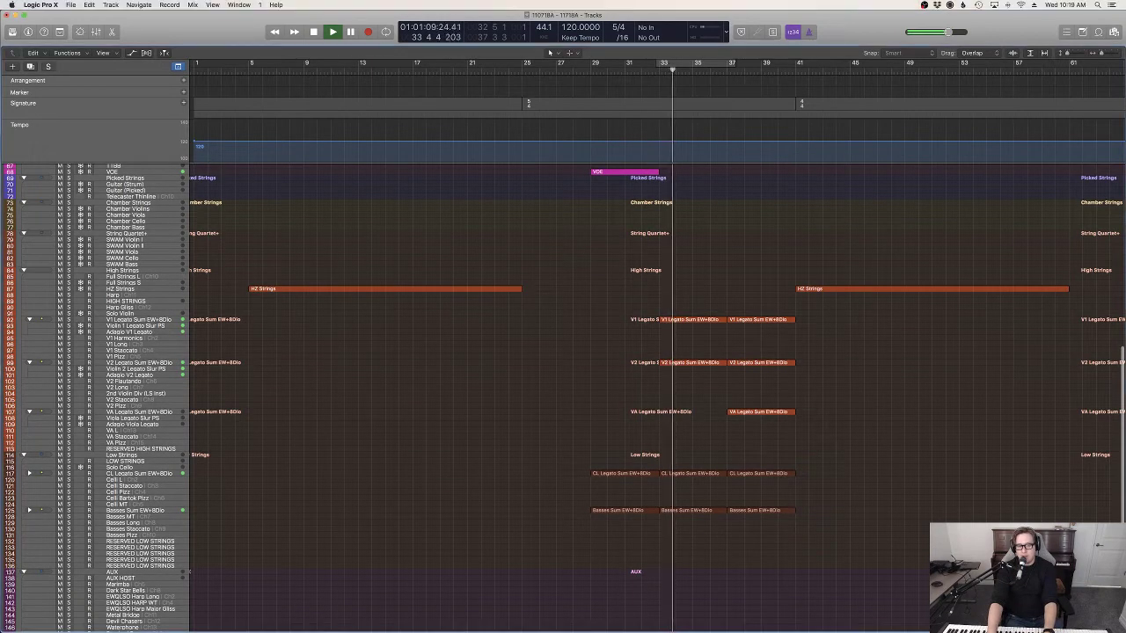
scroll(563, 396, "up", 5)
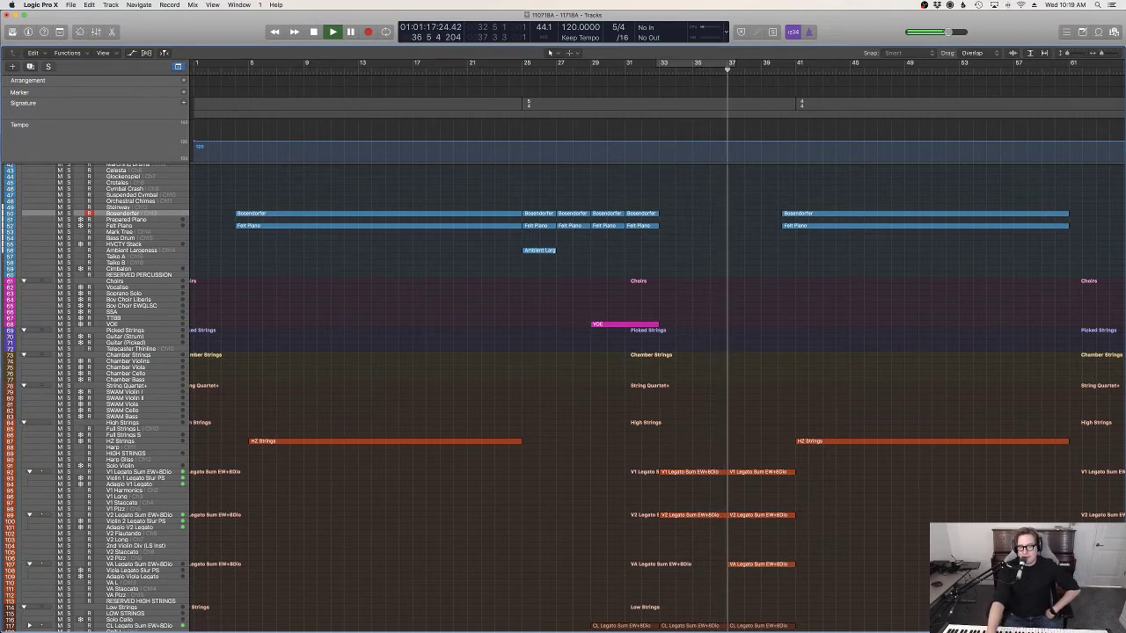
scroll(564, 396, "up", 5)
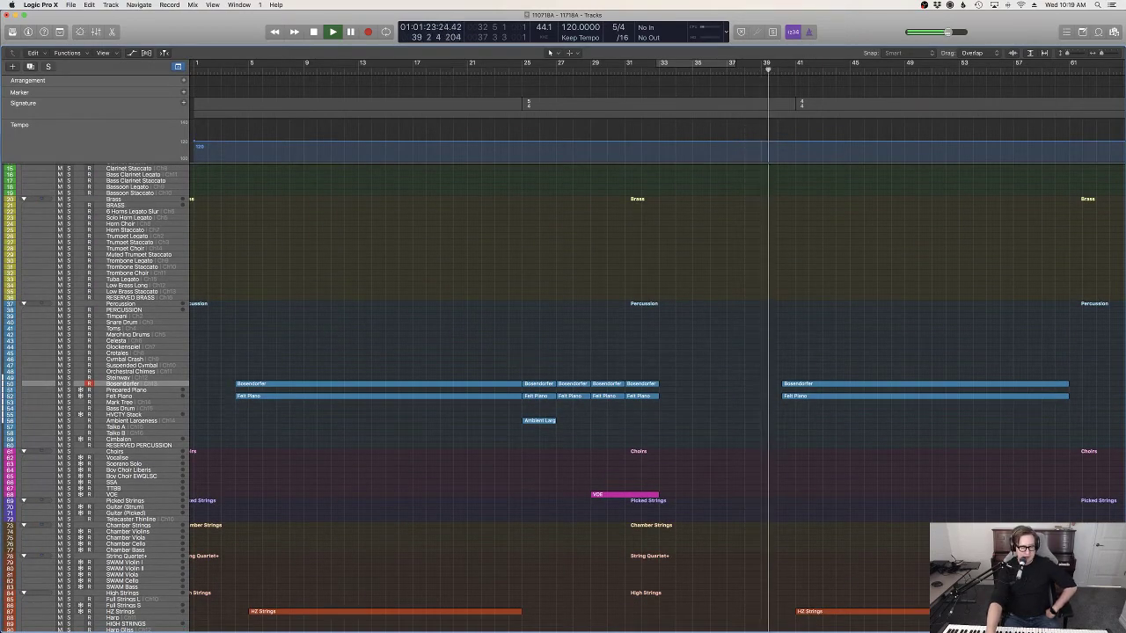
scroll(563, 396, "down", 3)
scroll(563, 396, "down", 3)
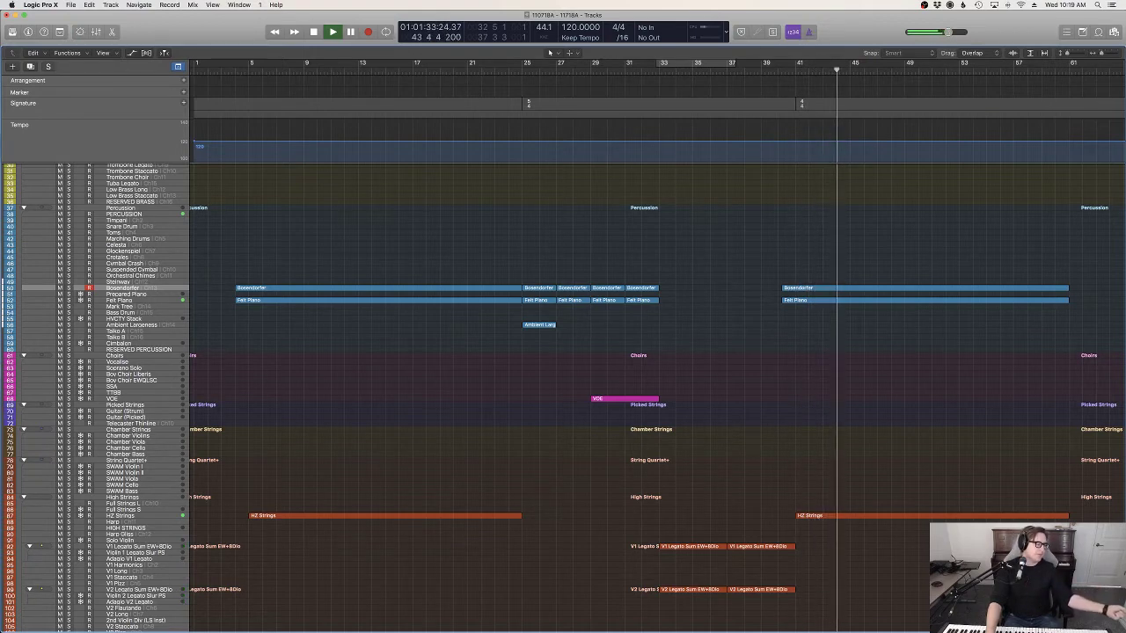
key("space")
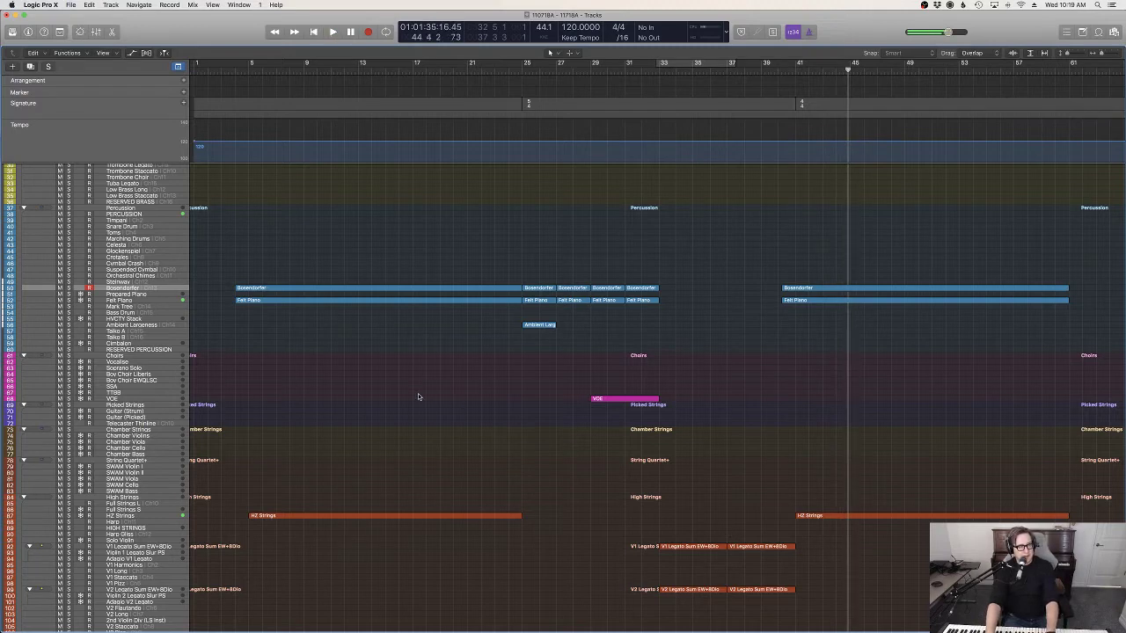
Step: Add a duplicate of the Vocalise track with the same settings in the Choirs group and remove its track icon
left_click(131, 357)
scroll(130, 358, "up", 1)
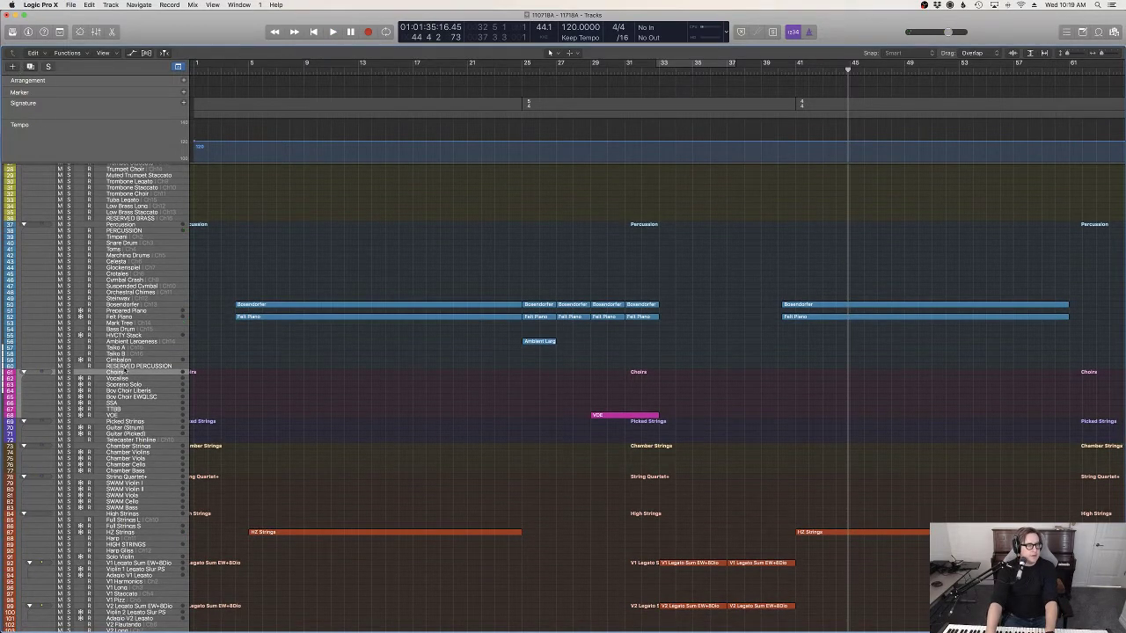
key("Down")
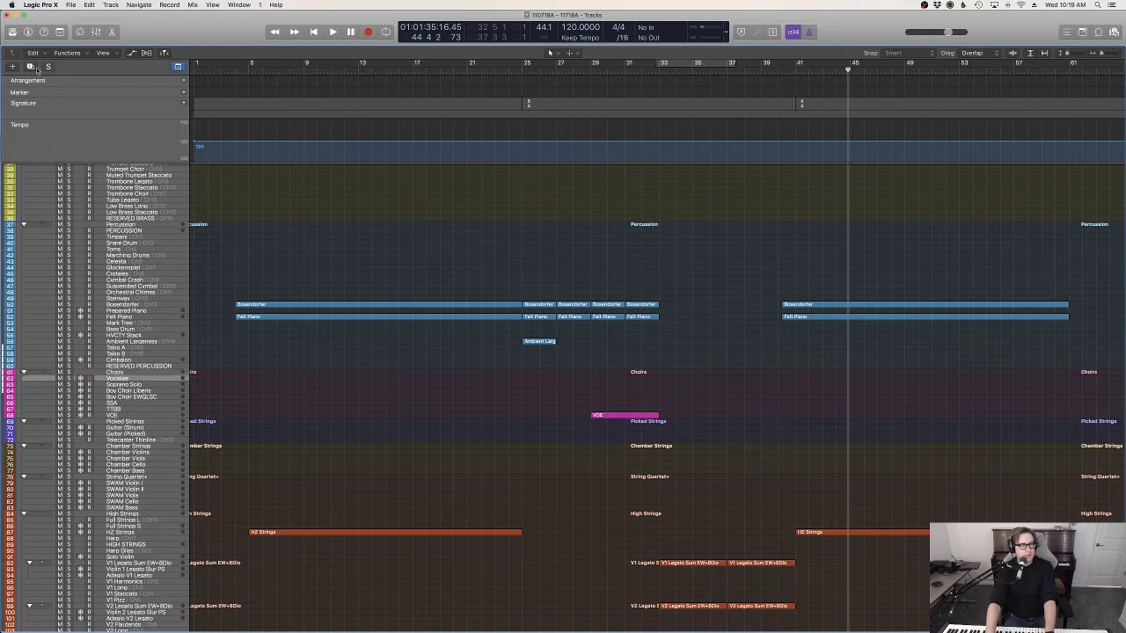
left_click(34, 68)
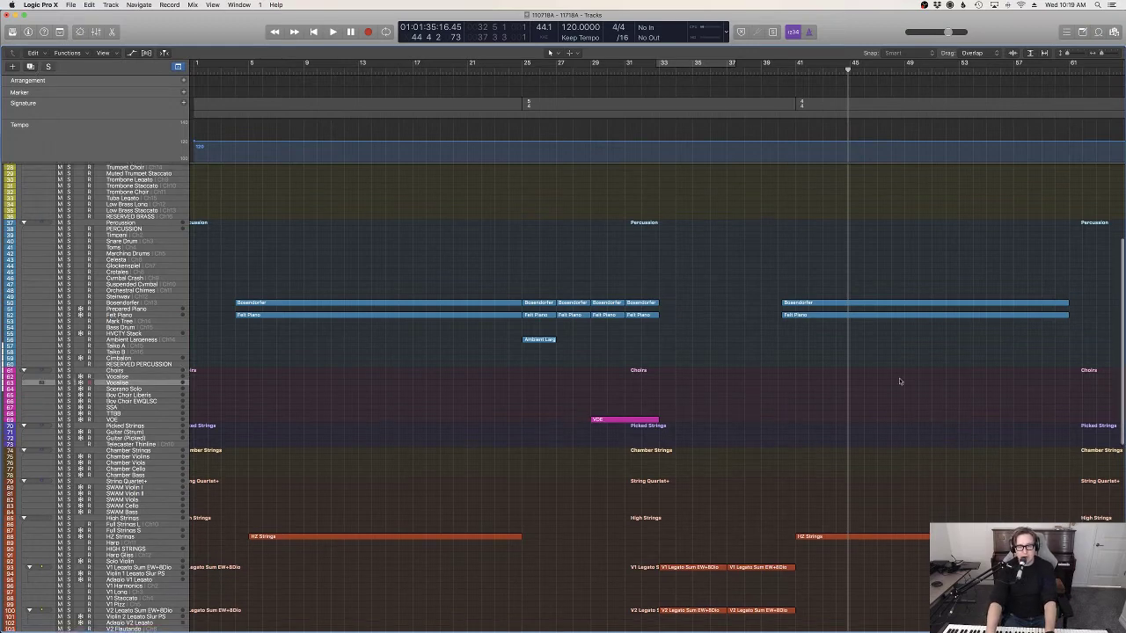
left_click(40, 384)
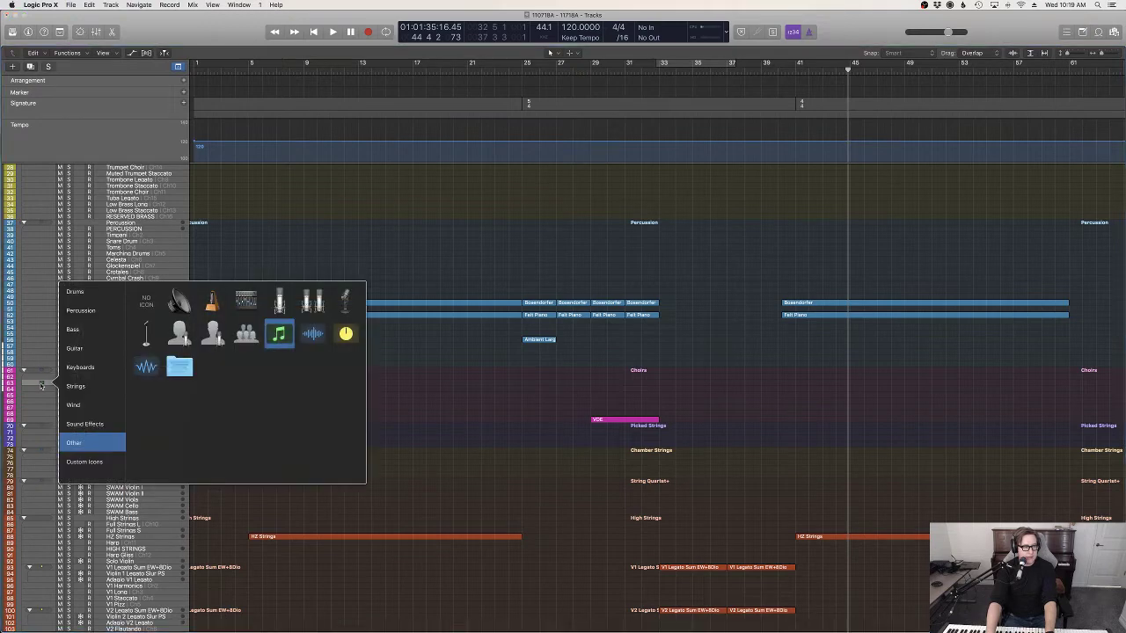
left_click(160, 309)
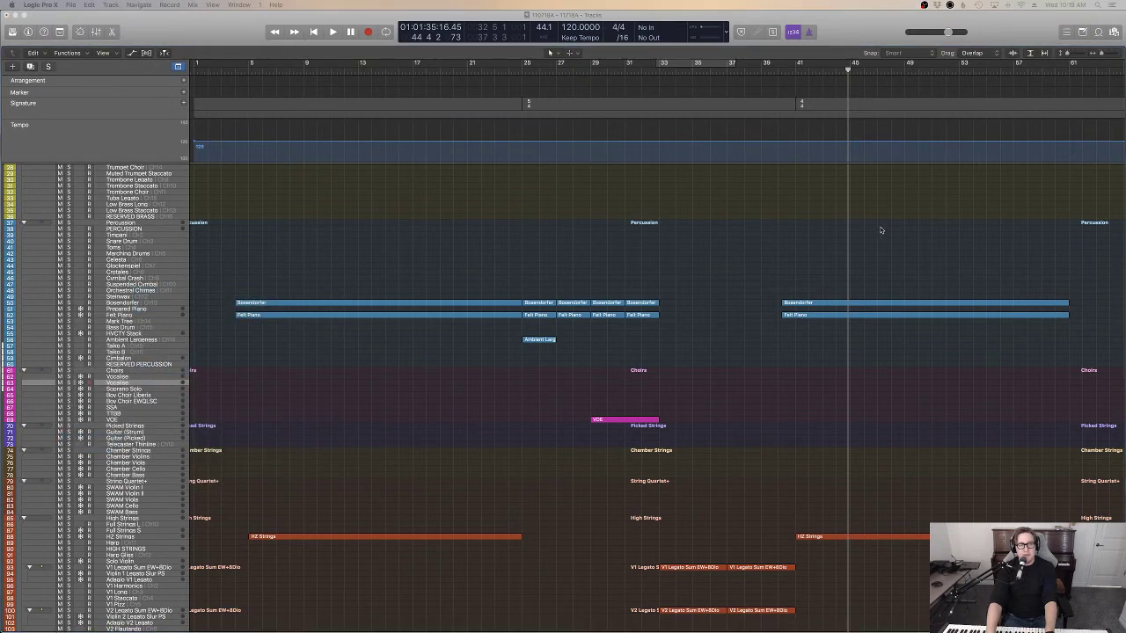
Step: Load Spitfire Audio's Eric Whitacre Choir Evo Grid on the new choir track and rename the track Whitacre EVO 1
left_click_drag(963, 153, 683, 273)
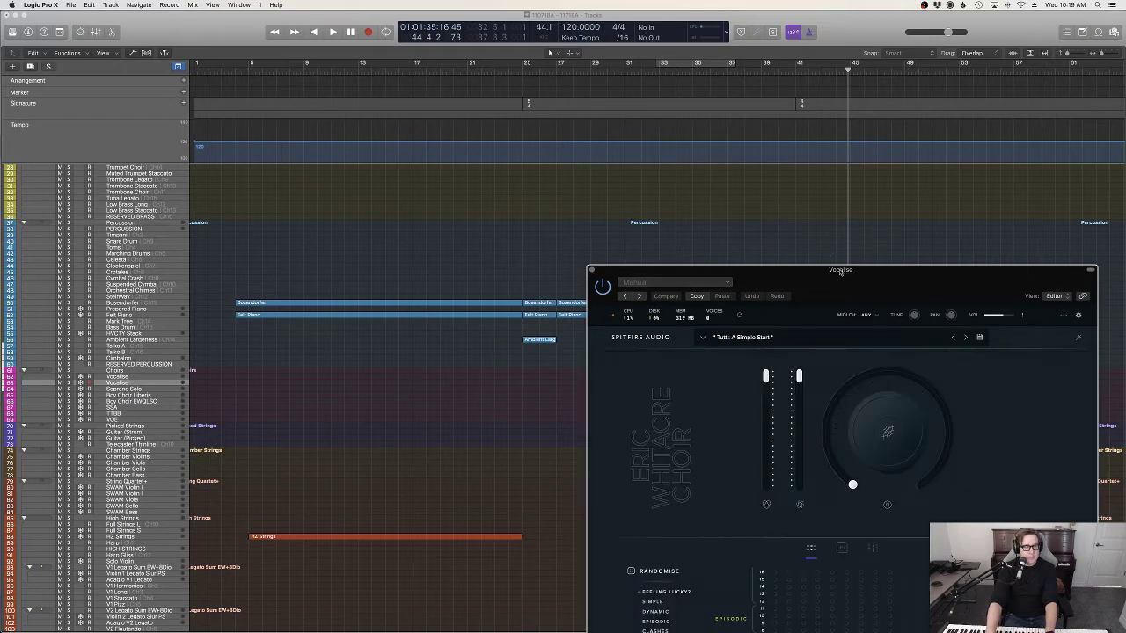
left_click_drag(840, 273, 634, 163)
left_click(125, 383)
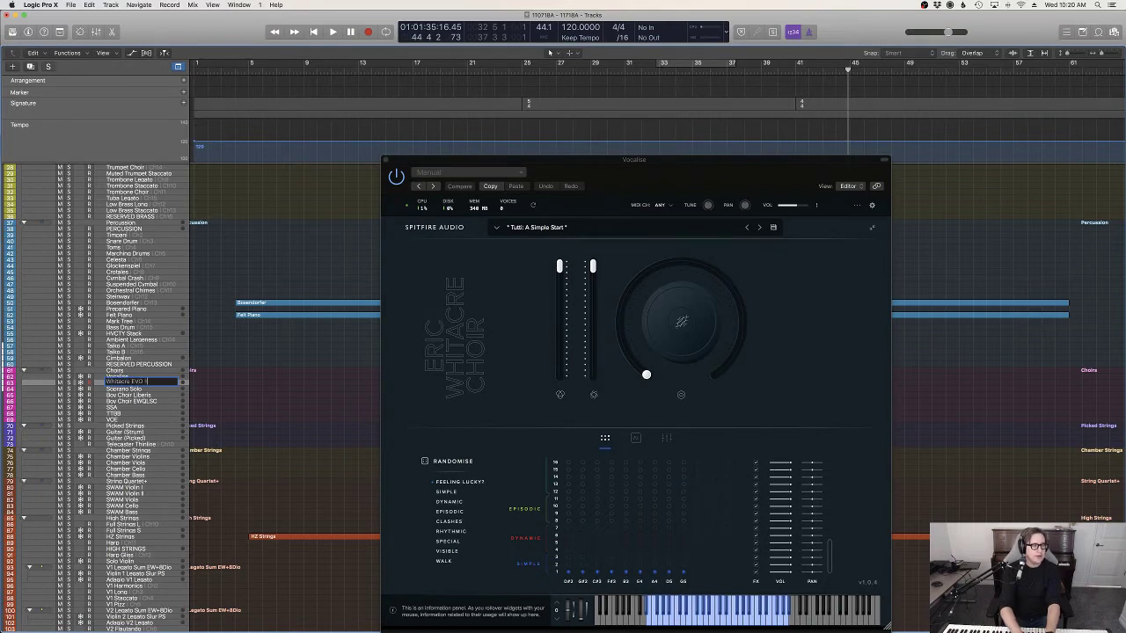
left_click_drag(589, 171, 662, 115)
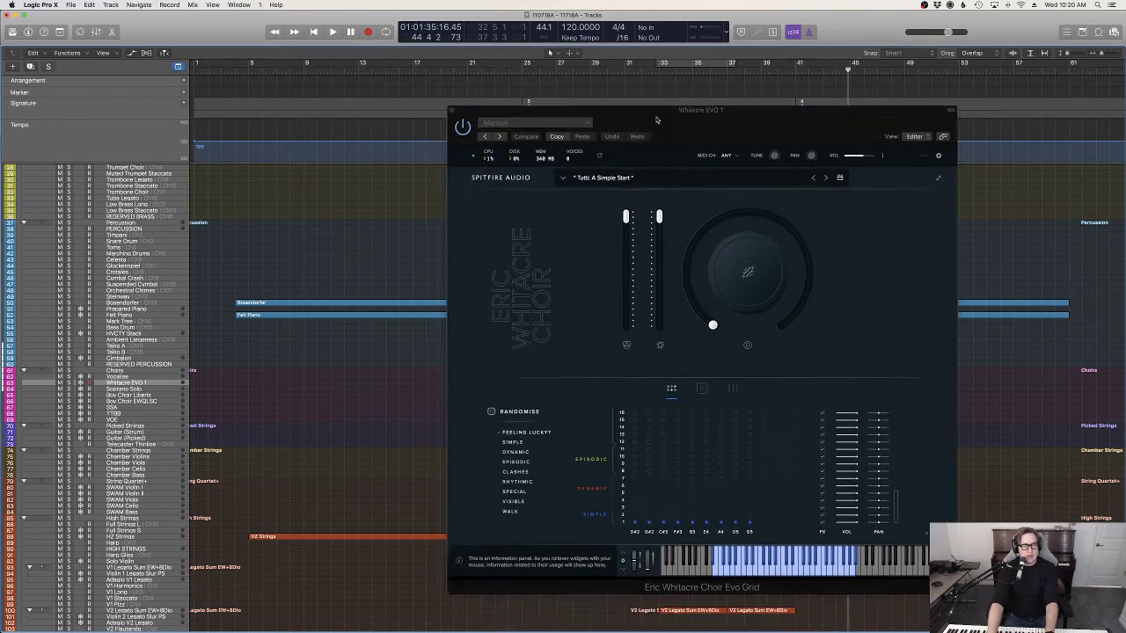
Step: Load the Tutti preset Dynamic Movements in Eric Whitacre Choir Evo Grid and lower its reverb knob to 37%
left_click(566, 173)
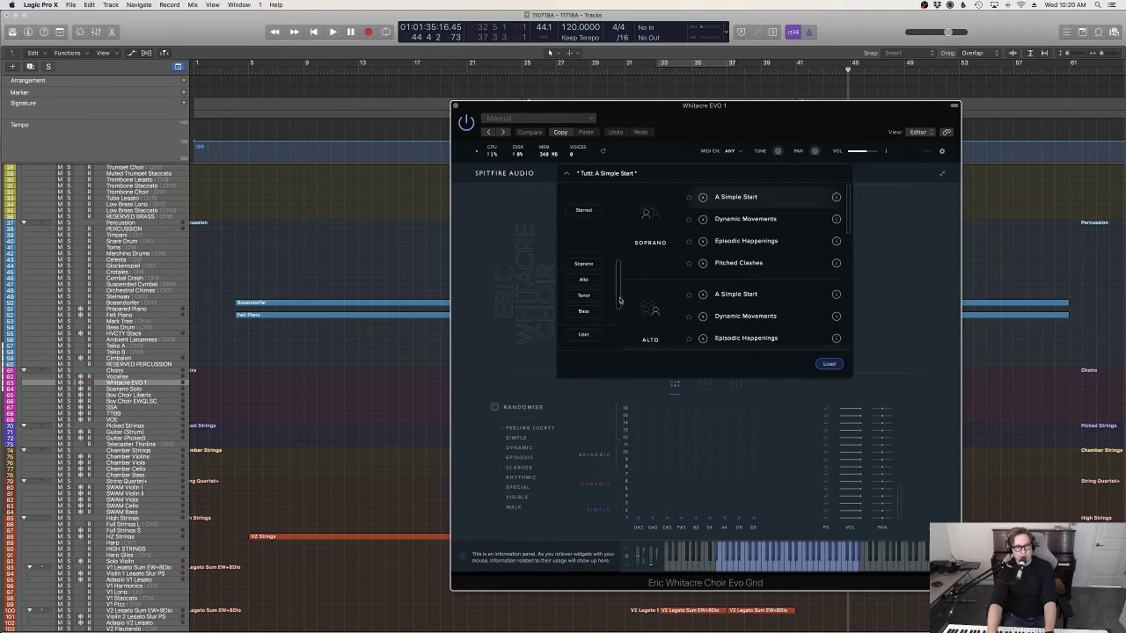
left_click(586, 316)
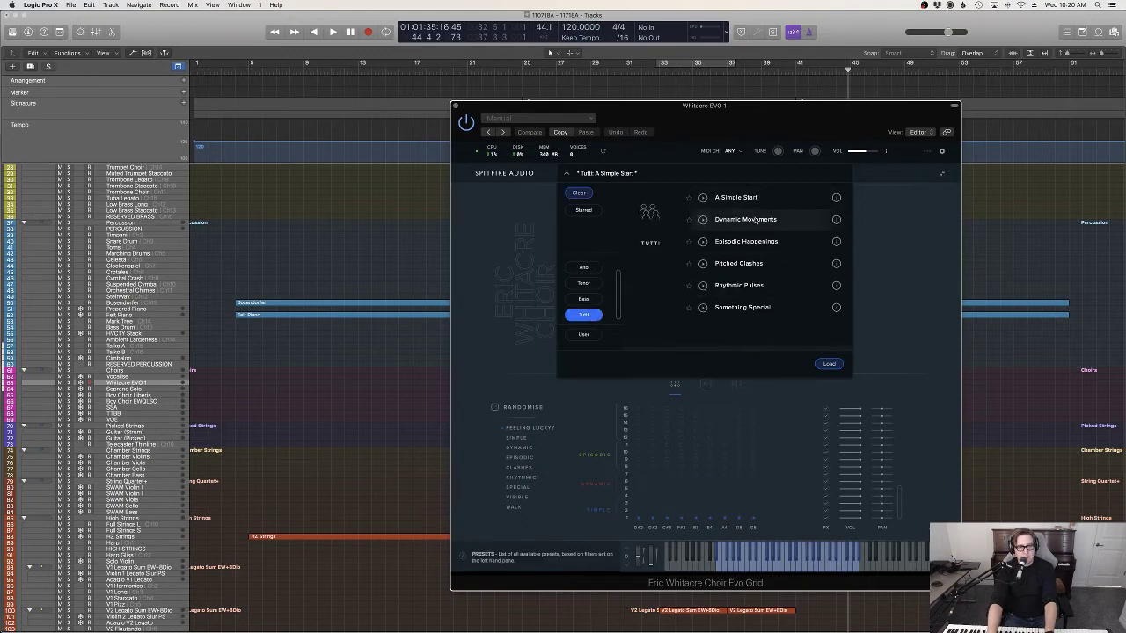
double_click(709, 220)
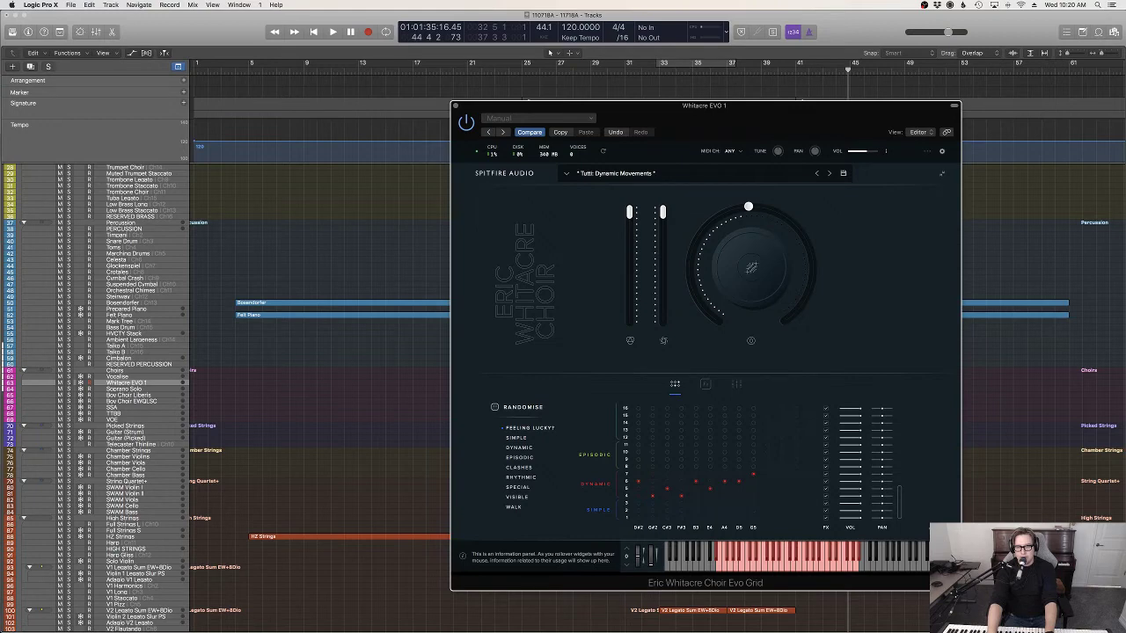
key("v")
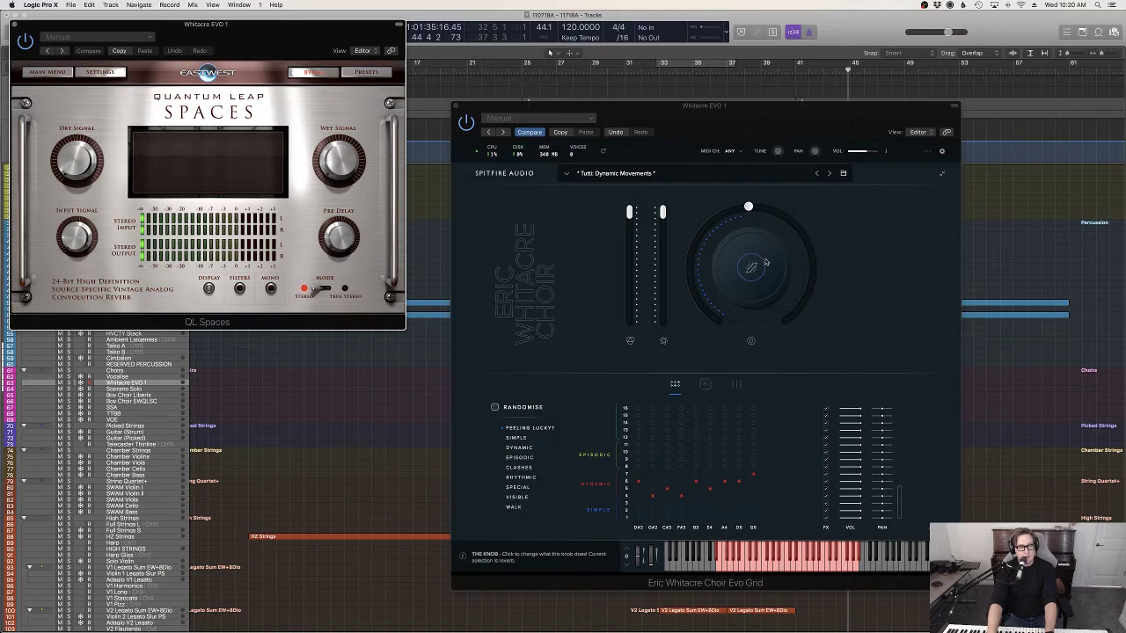
left_click_drag(734, 212, 720, 219)
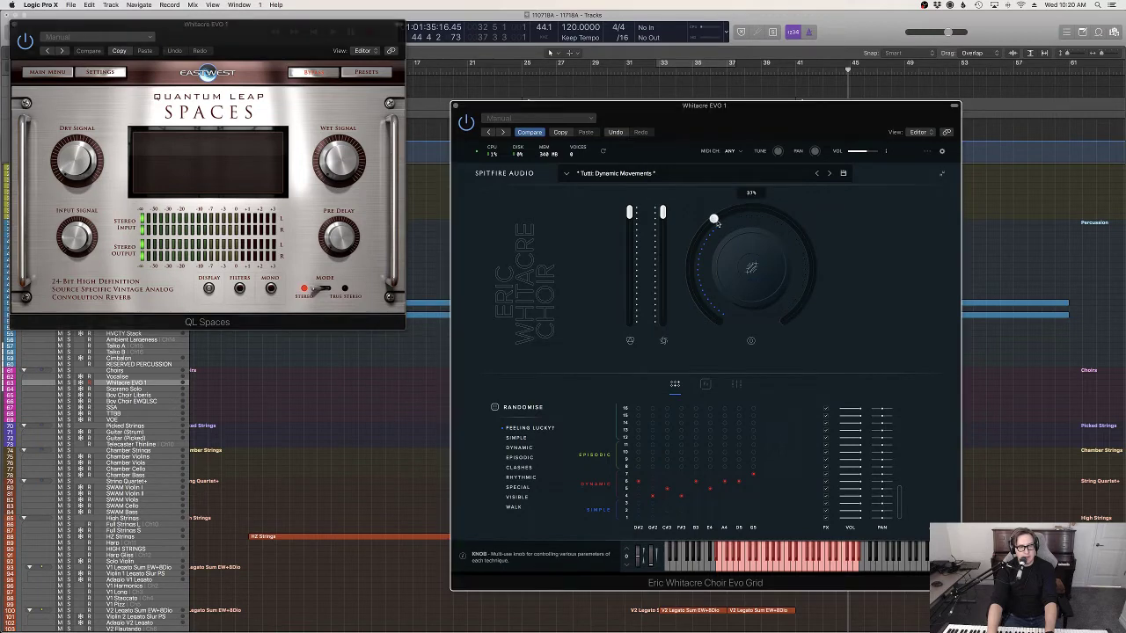
Step: Load the church reverb Hamburg Cathedral A TS FR 2.0s in QL Spaces and move both plug-in windows clear of the later bars
left_click(366, 73)
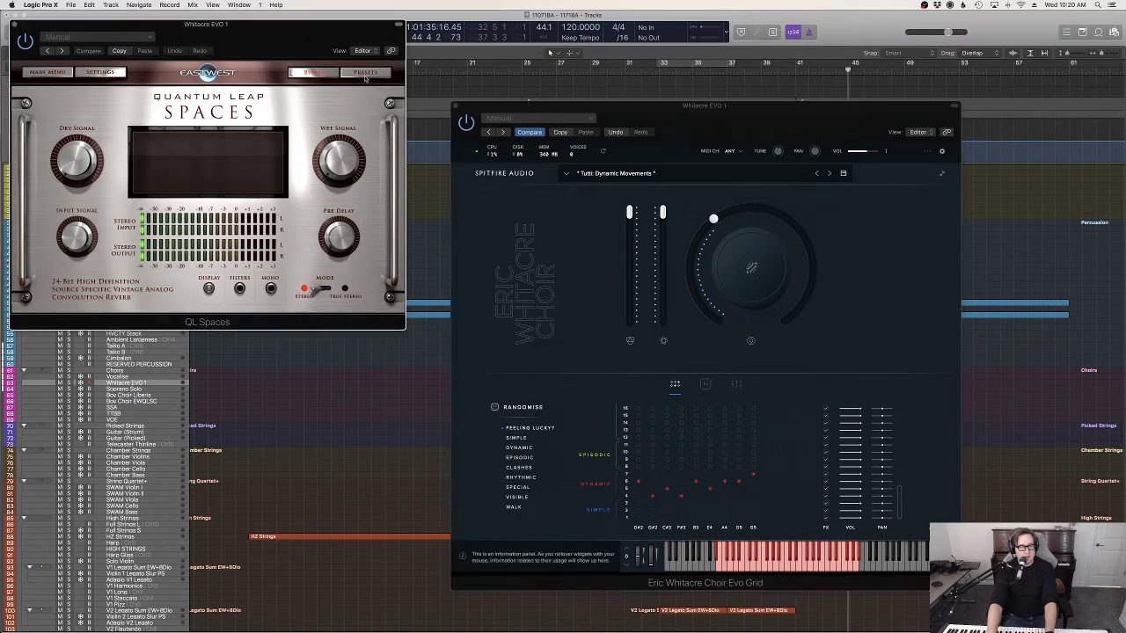
left_click(77, 117)
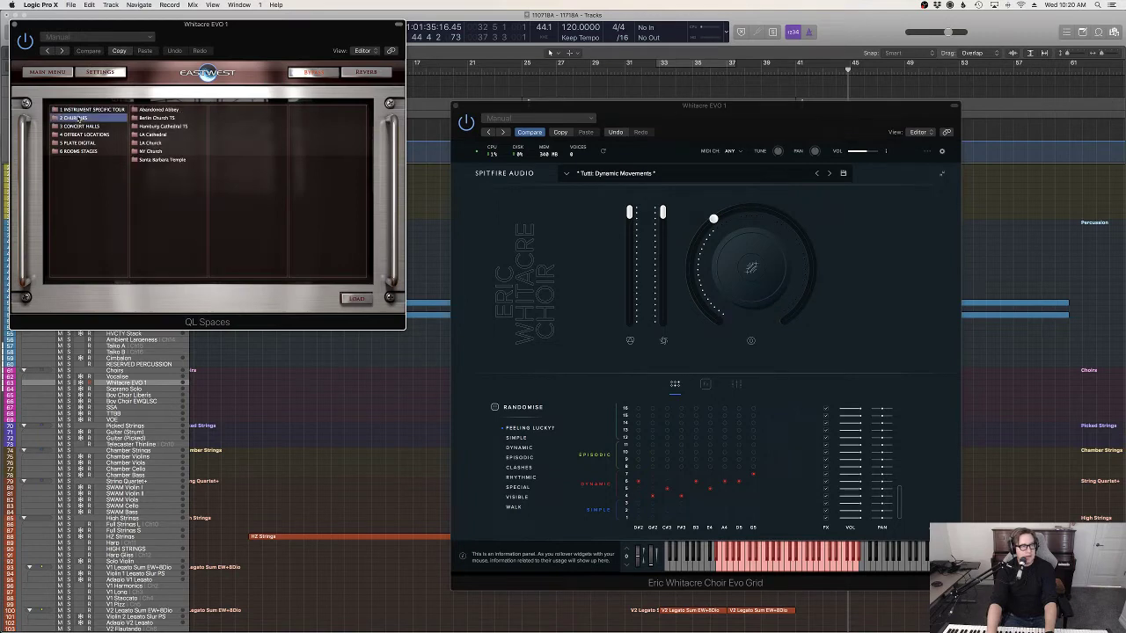
left_click(163, 127)
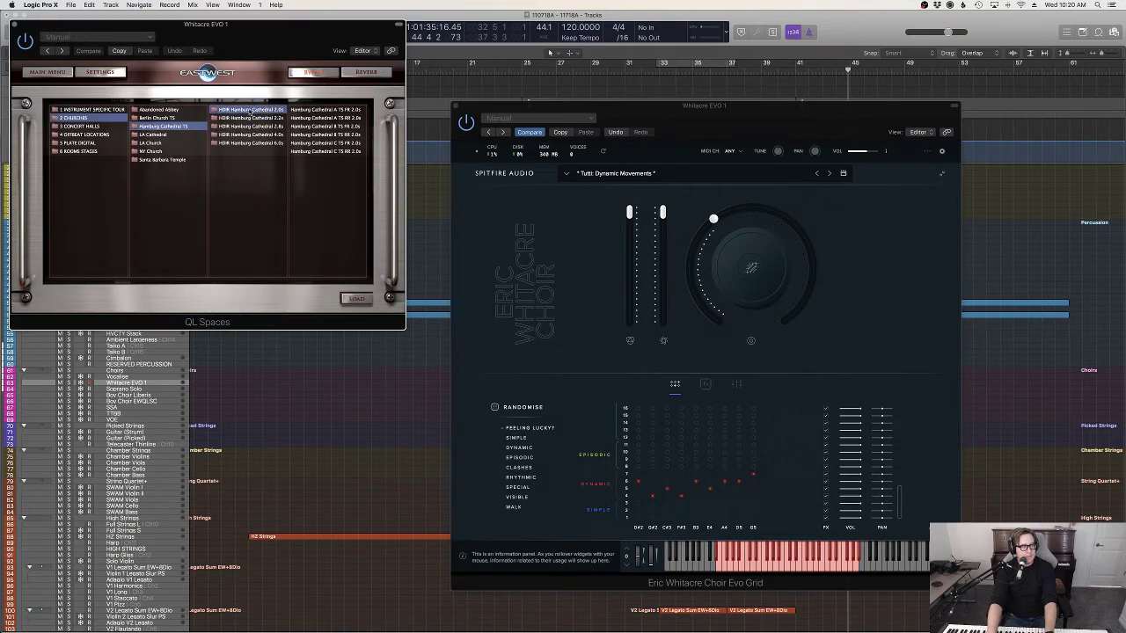
double_click(326, 111)
left_click_drag(312, 16, 332, 109)
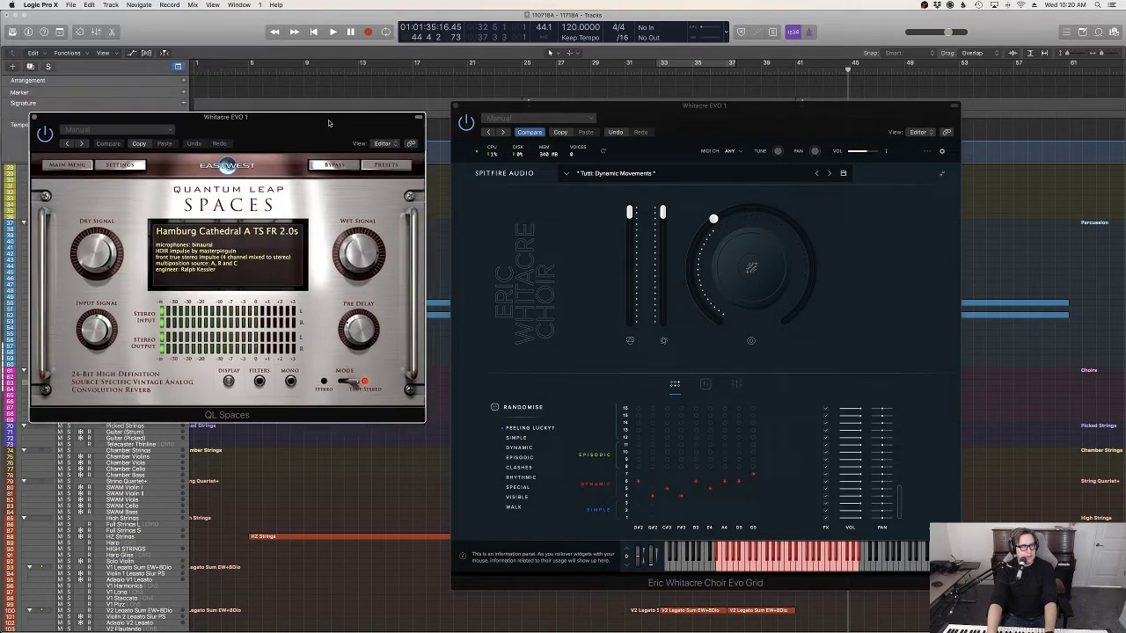
left_click_drag(798, 112, 455, 135)
left_click(957, 106)
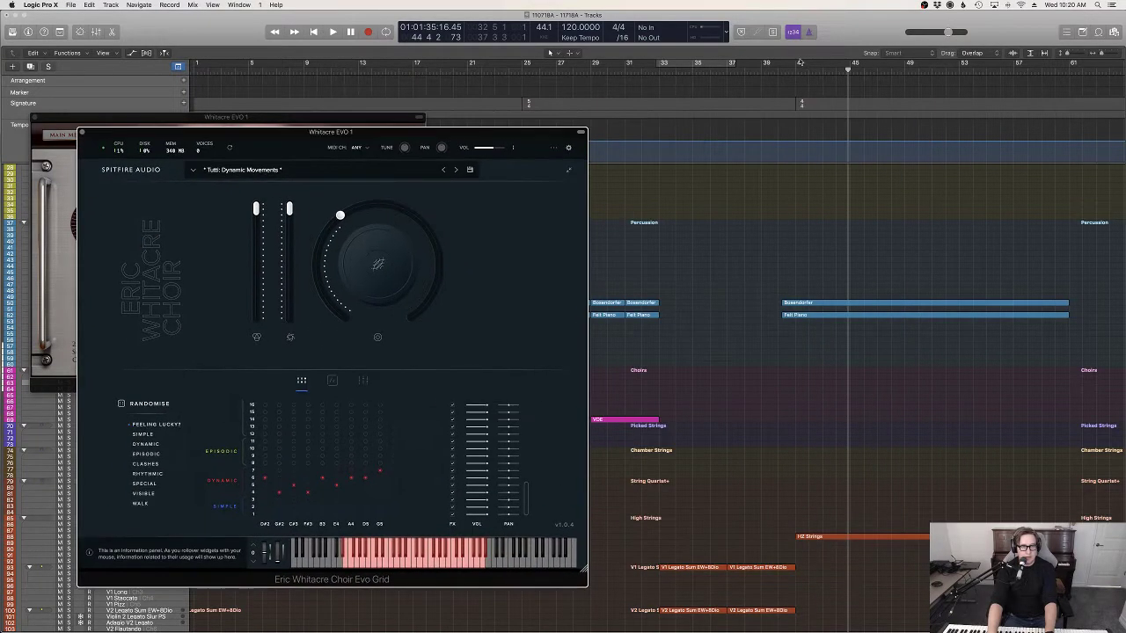
Step: Audition the choir against the arrangement from bar 40 and randomise the Evo Grid within the Dynamic evolutions
left_click(778, 71)
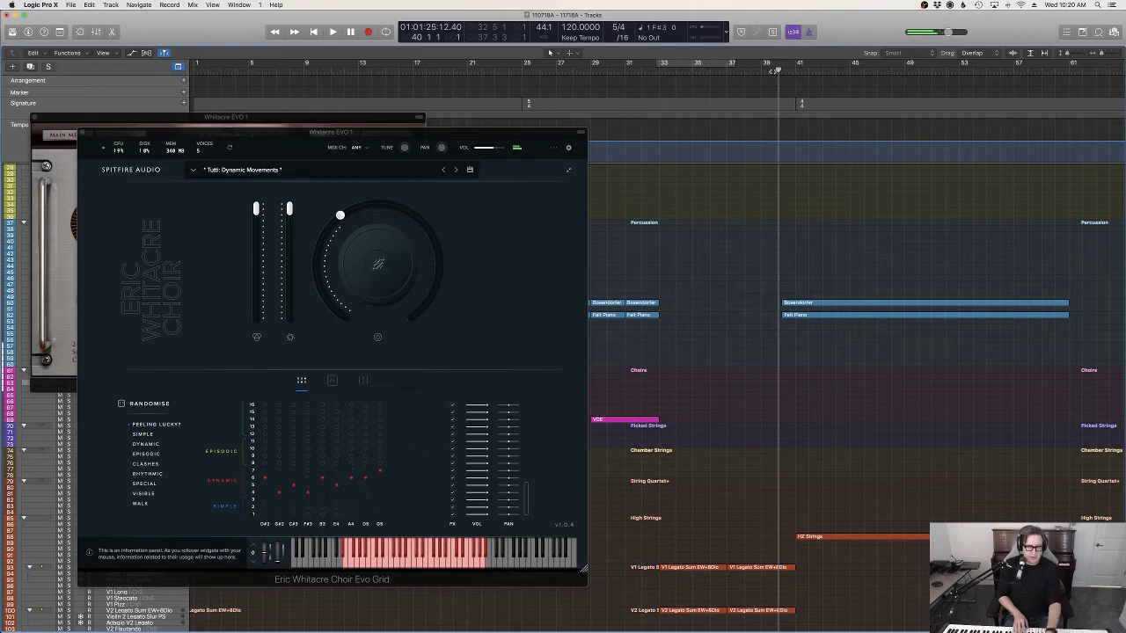
key("space")
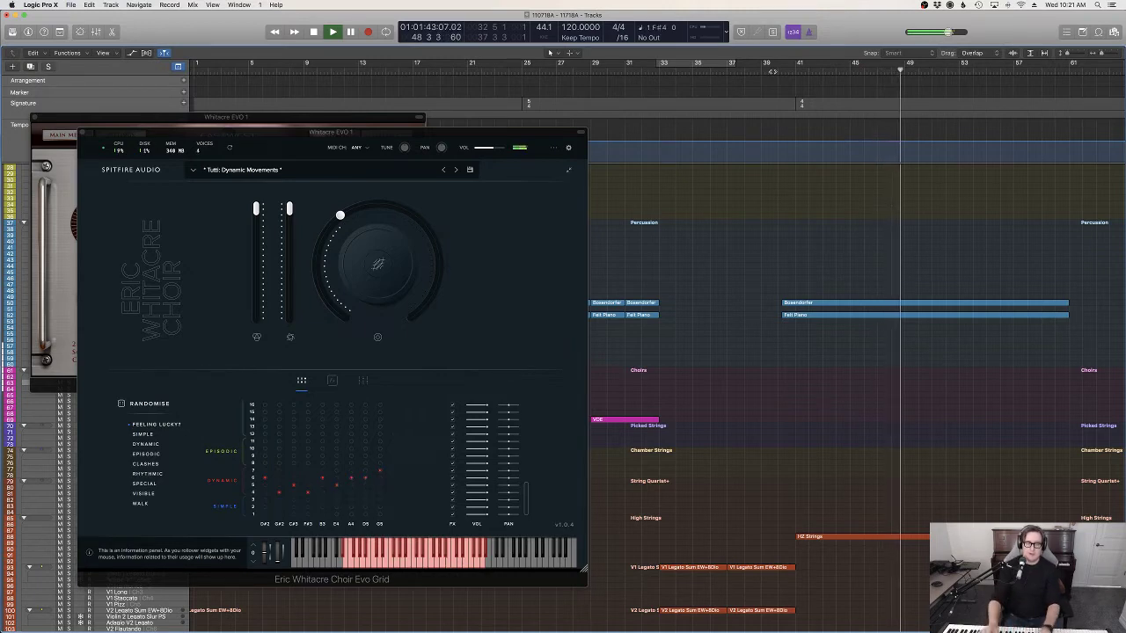
scroll(763, 201, "down", 1)
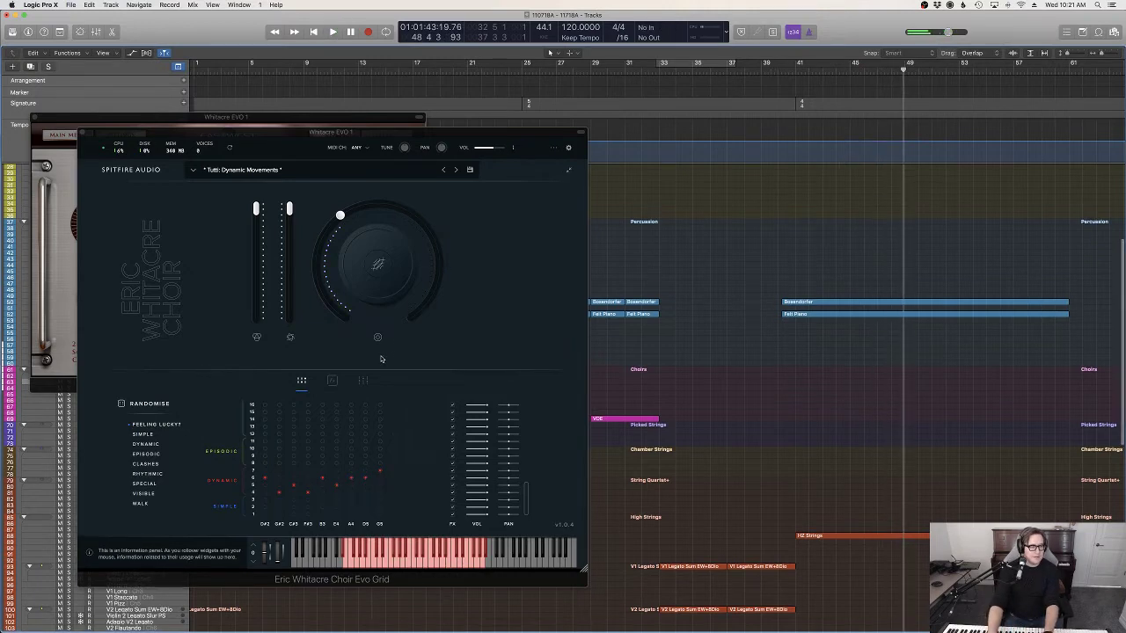
left_click(151, 446)
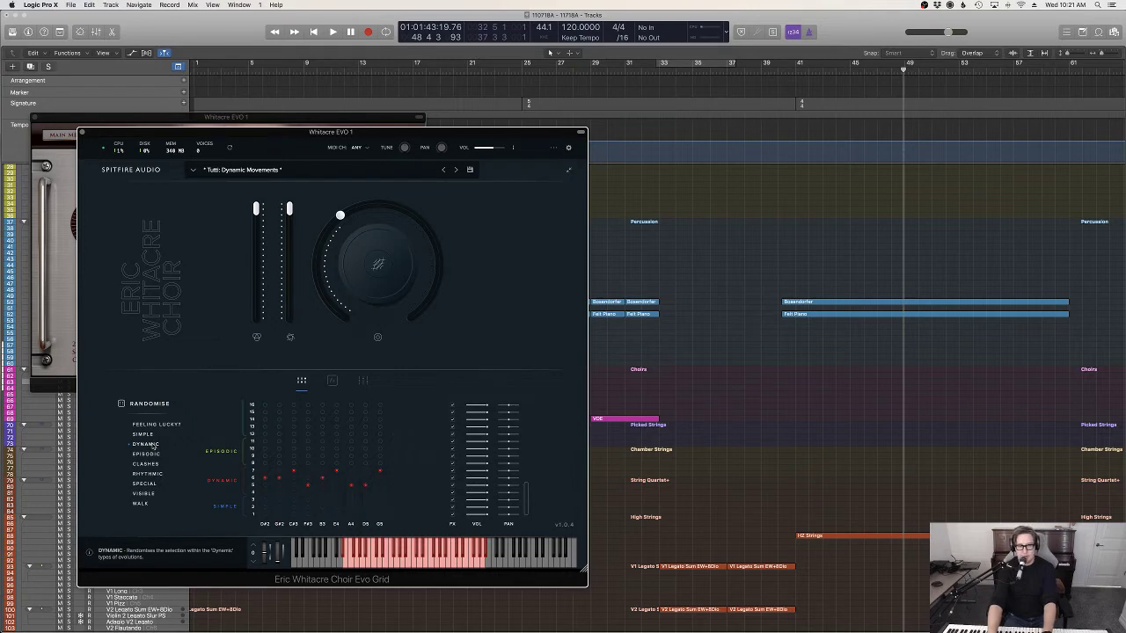
Step: Record a sustained choir part on Whitacre EVO 1 from bar 41 to bar 61 and close both plug-in windows
left_click(798, 72)
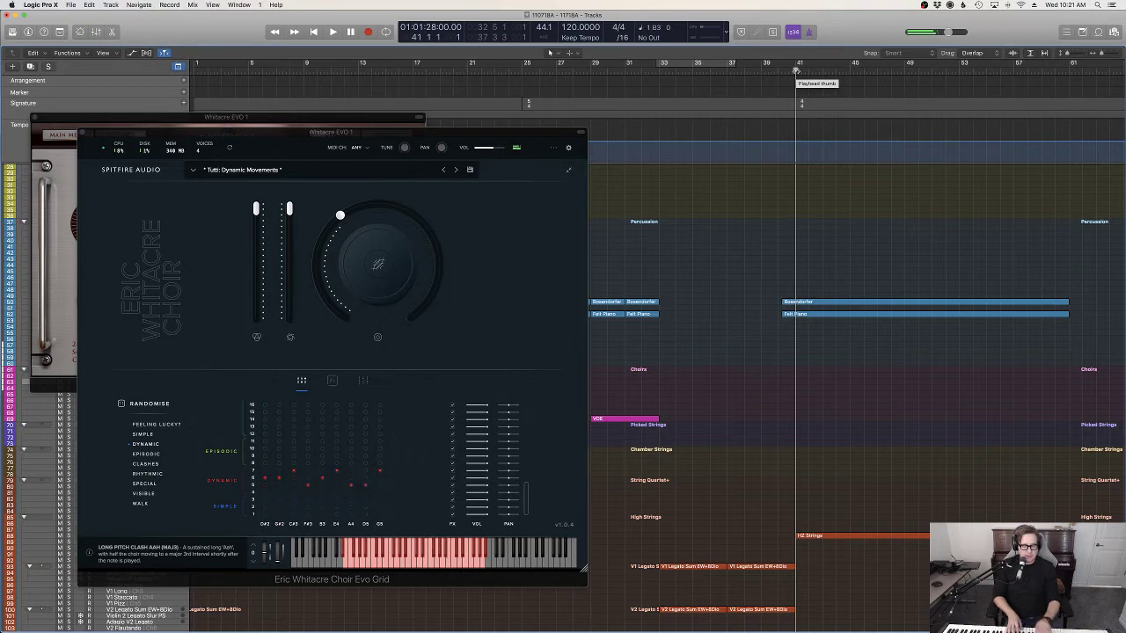
key("r")
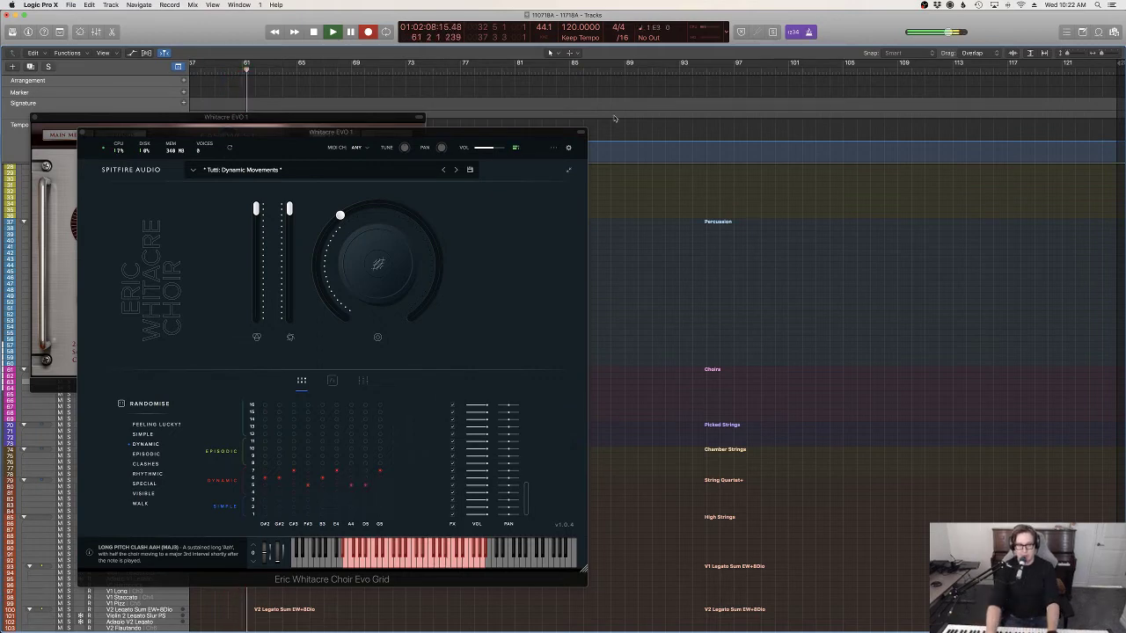
key("space")
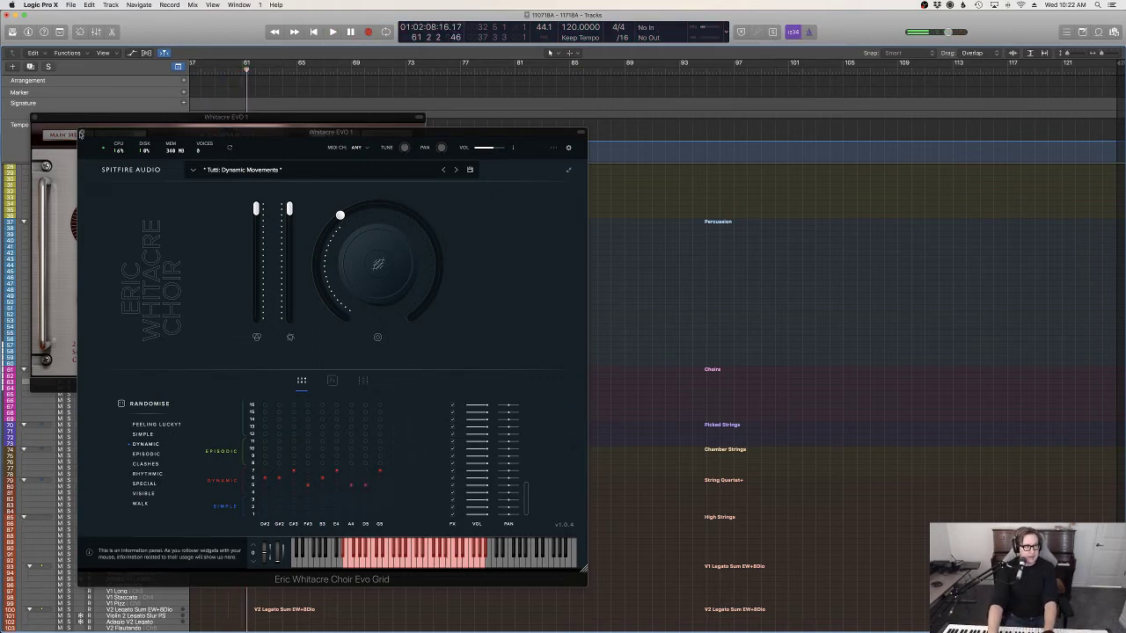
left_click(81, 134)
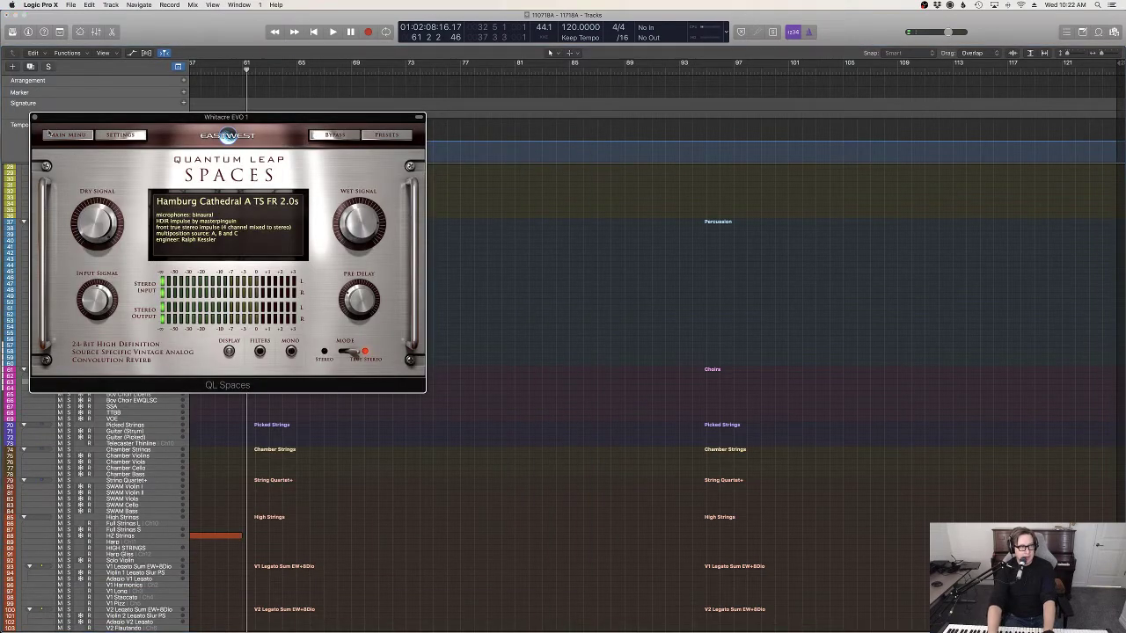
left_click(34, 118)
Step: In the new choir region's Piano Roll, shorten the held notes to end just before bar 61 and delete the short F#4 note in bar 45
scroll(420, 276, "left", 10)
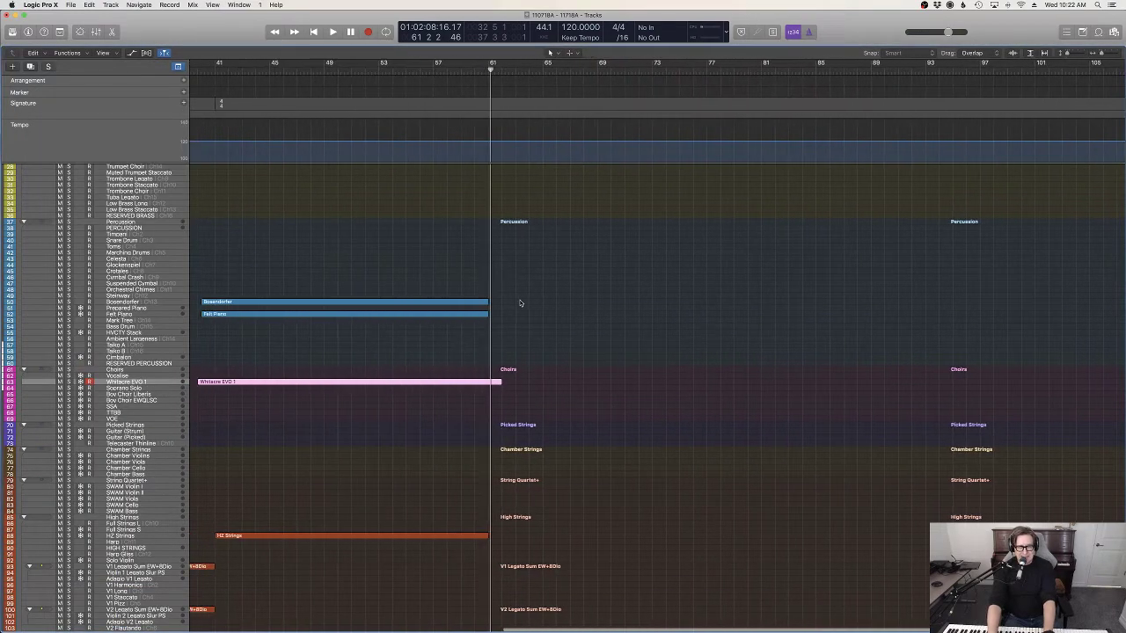
key("p")
key("super+a")
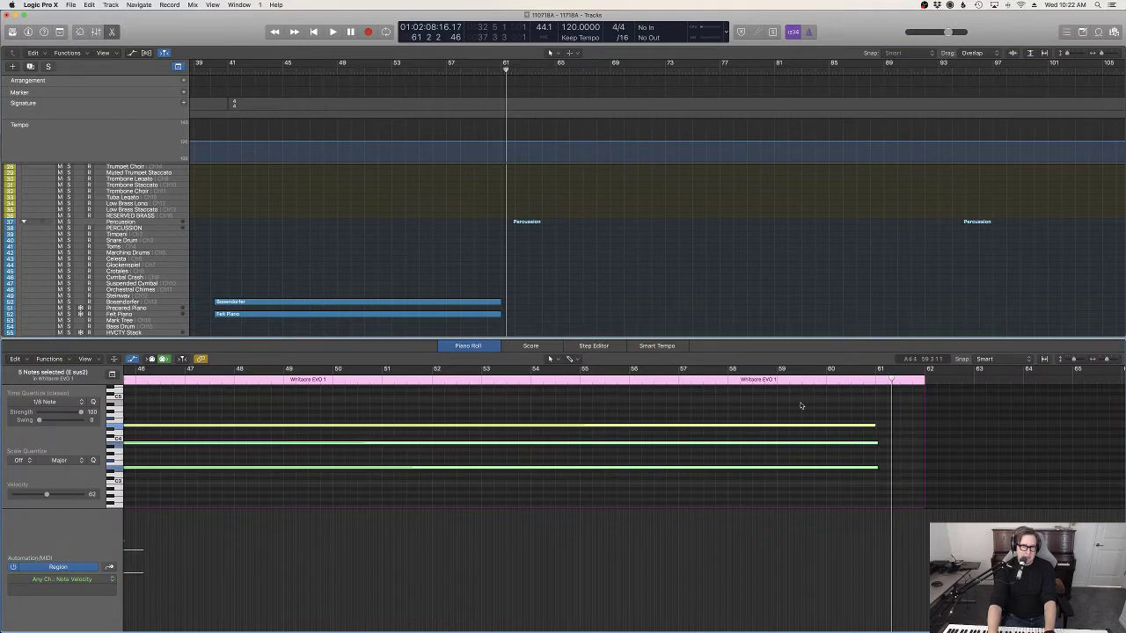
left_click_drag(876, 443, 880, 449)
left_click(884, 446)
scroll(792, 432, "left", 10)
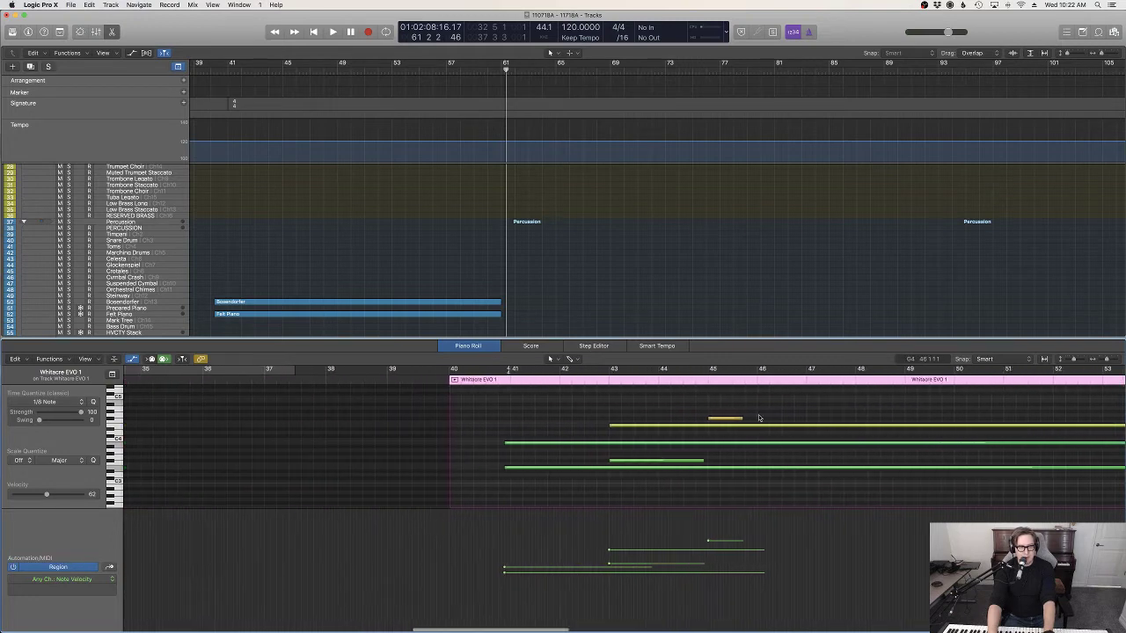
left_click_drag(724, 421, 724, 427)
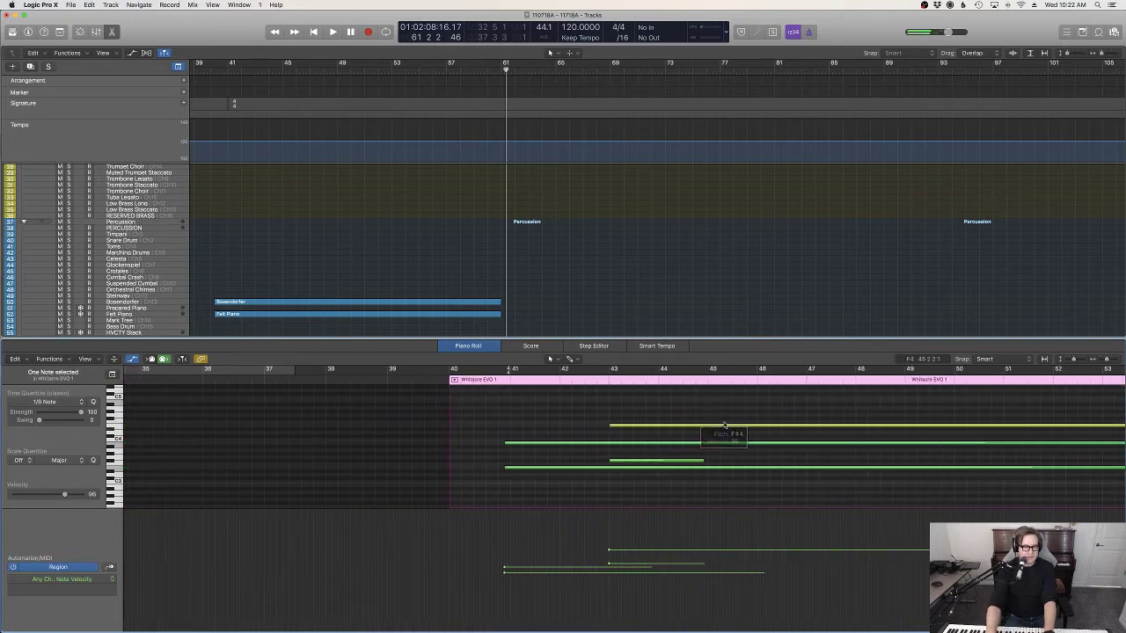
Step: Align the starts of the two opening choir notes to bar 41 and trim the region to span bars 41 to 61
left_click(546, 467)
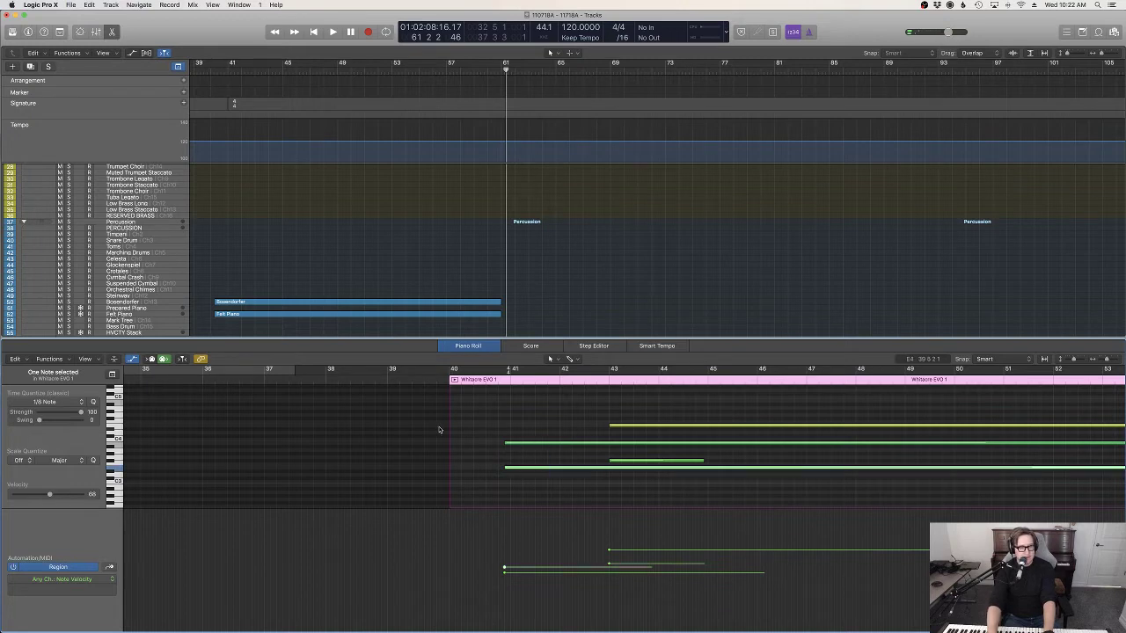
left_click(523, 442, "shift")
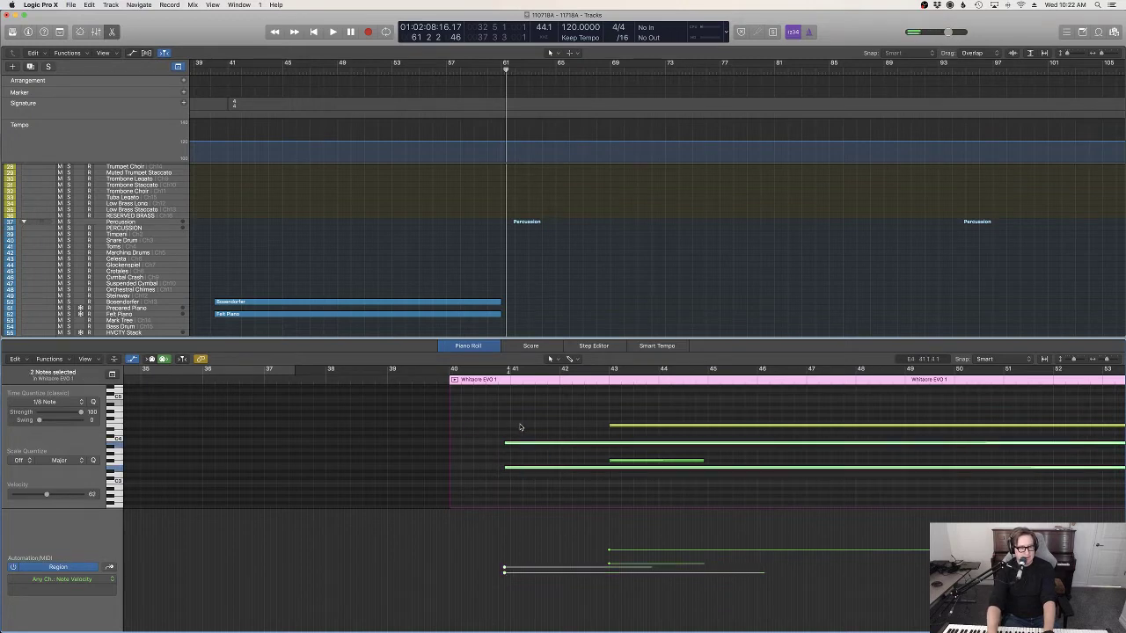
mouse_move(505, 442)
left_mouse_down()
mouse_move(495, 436)
mouse_move(511, 439)
left_mouse_up()
left_click(449, 440)
left_click(487, 378)
Step: Play the choir part and load the longer church reverb Hamburg Cathedral A TS RR 4.0s in QL Spaces, closing its window
key("space")
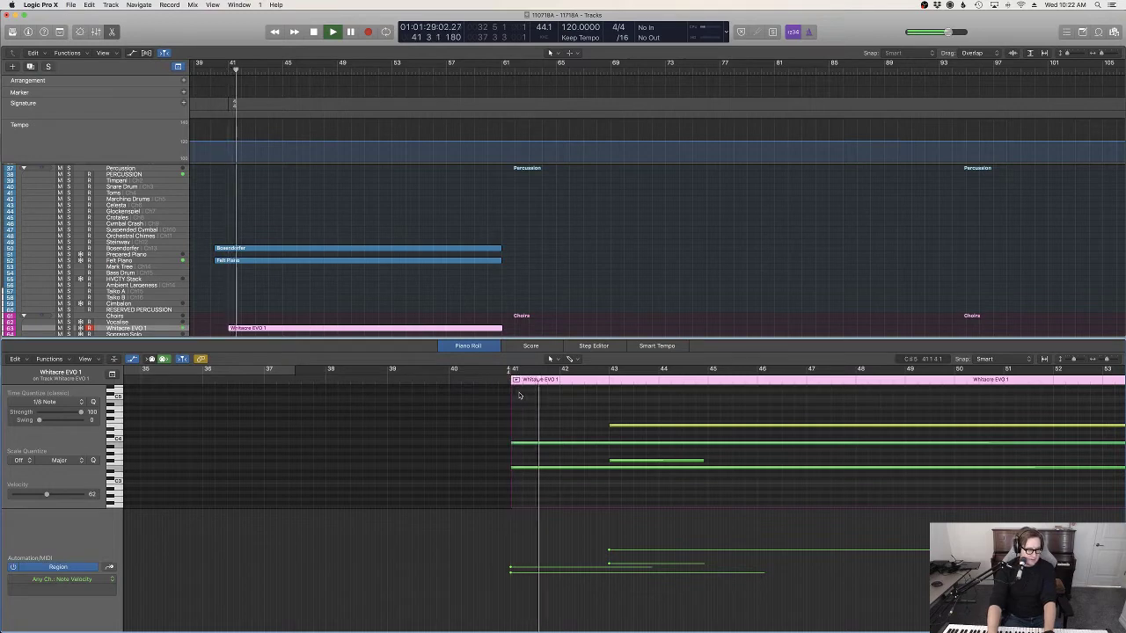
scroll(640, 195, "down", 5)
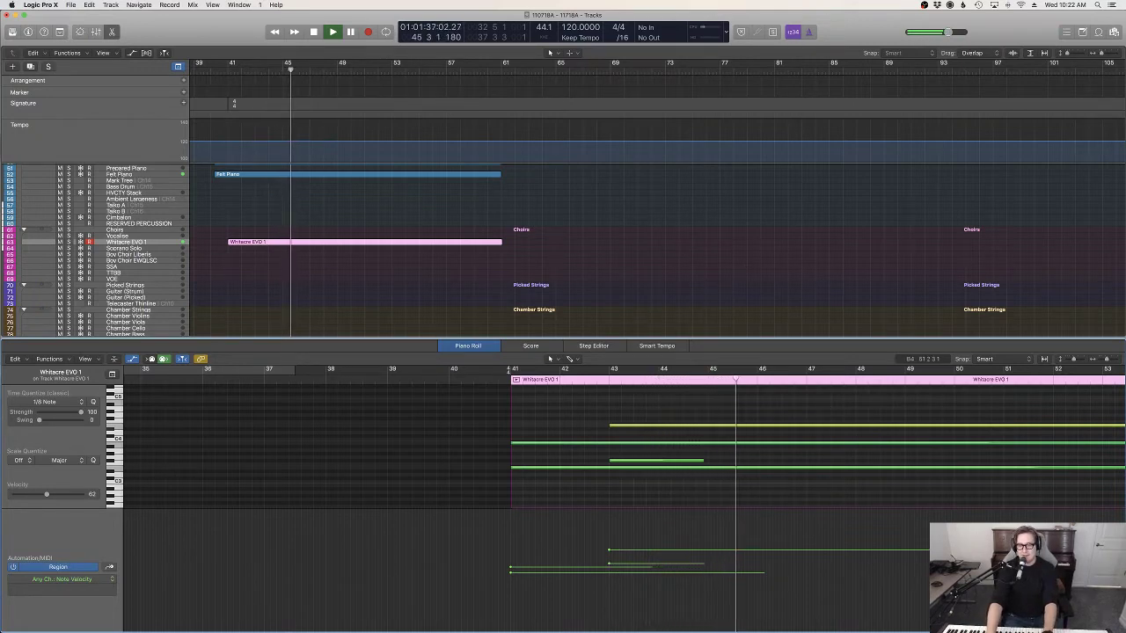
key("v")
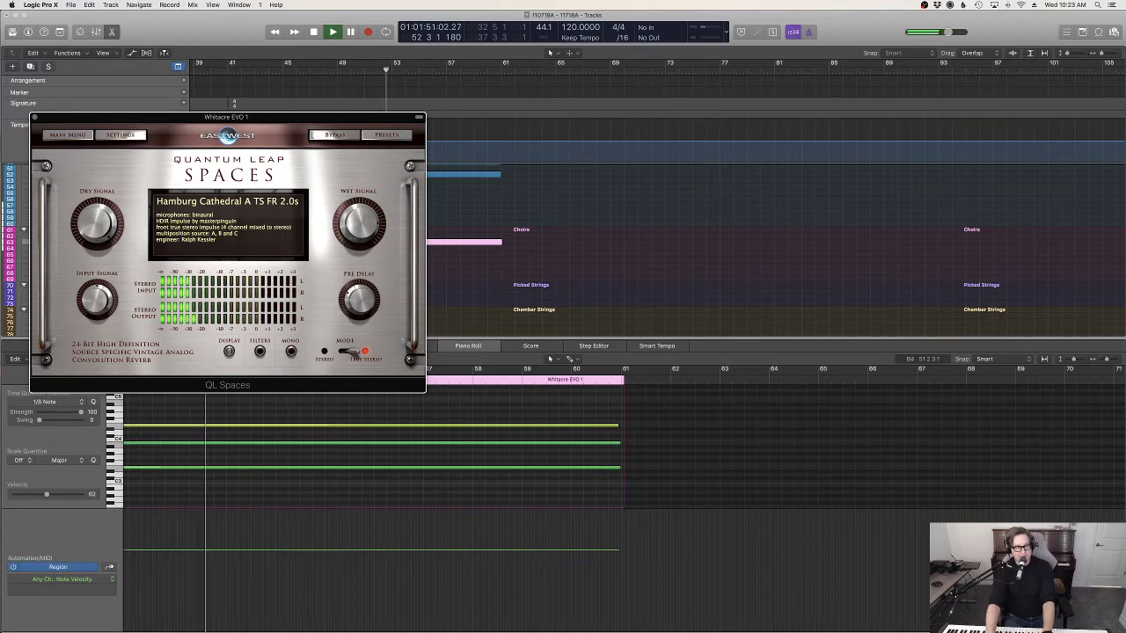
left_click(388, 137)
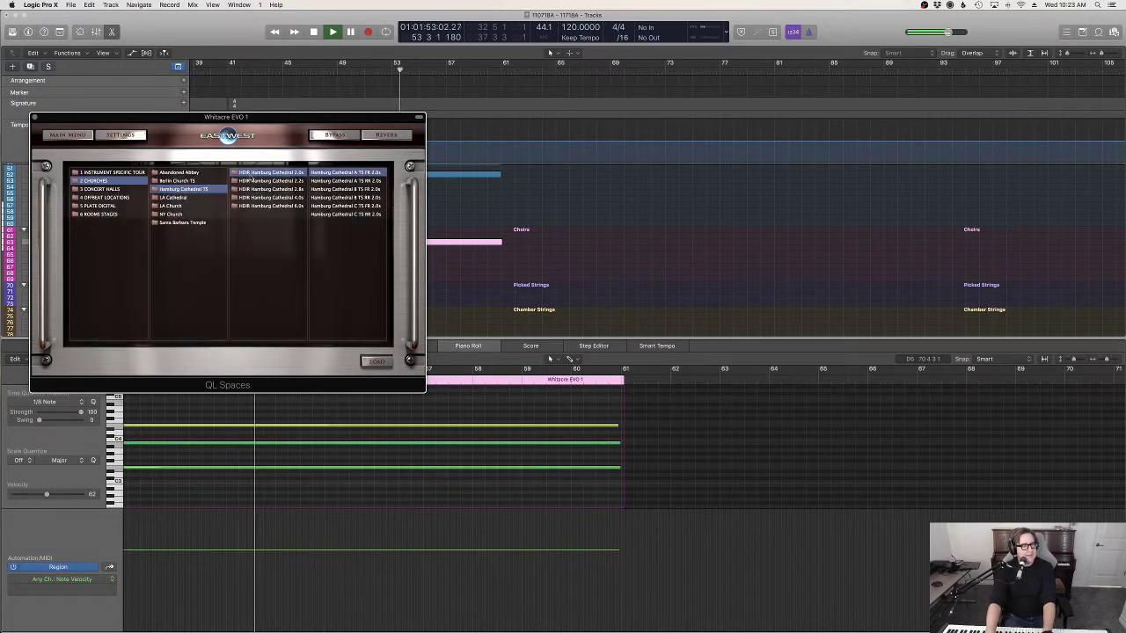
left_click(268, 197)
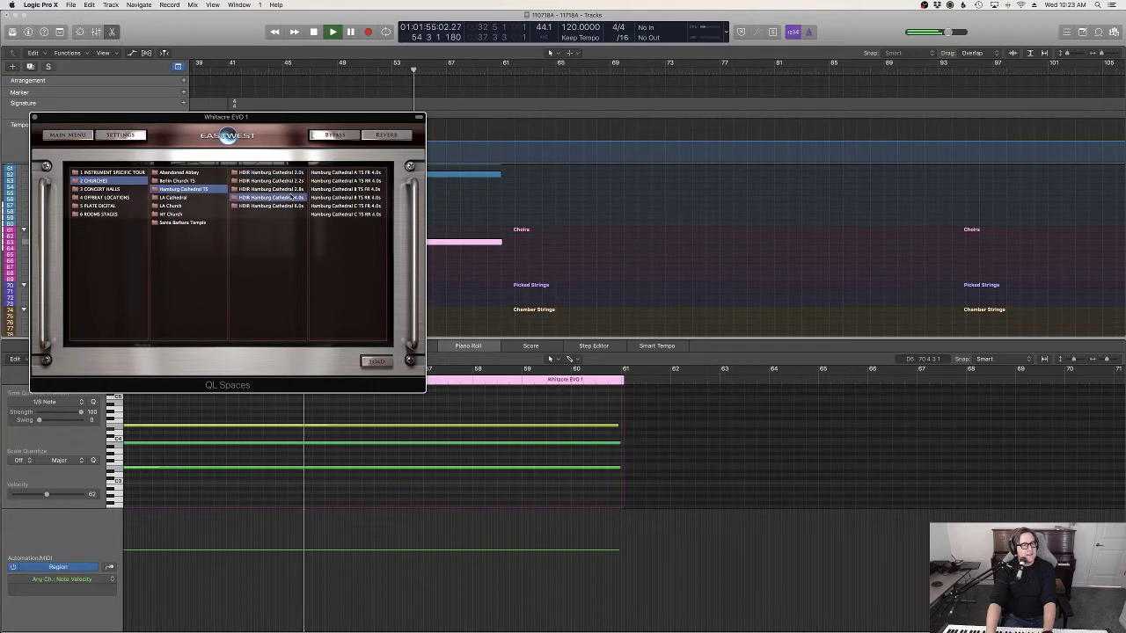
double_click(318, 181)
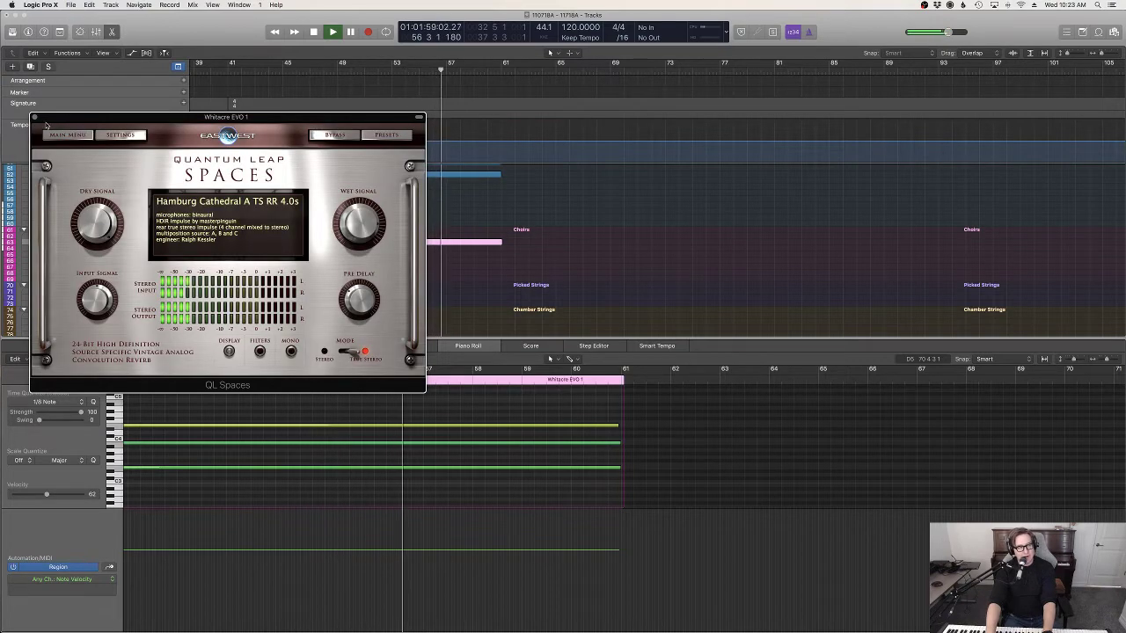
left_click(35, 117)
Step: Restart playback from bar 40 to hear the choir with the piano and strings, and close the Piano Roll
scroll(438, 190, "left", 3)
scroll(440, 189, "left", 8)
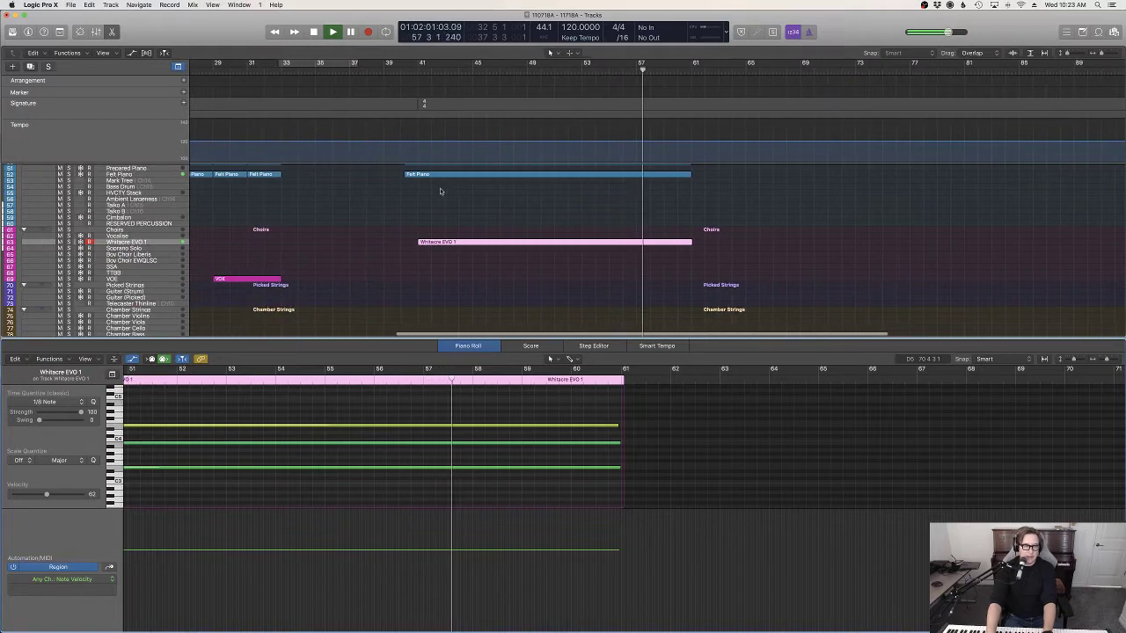
scroll(442, 188, "up", 5)
left_click(407, 68)
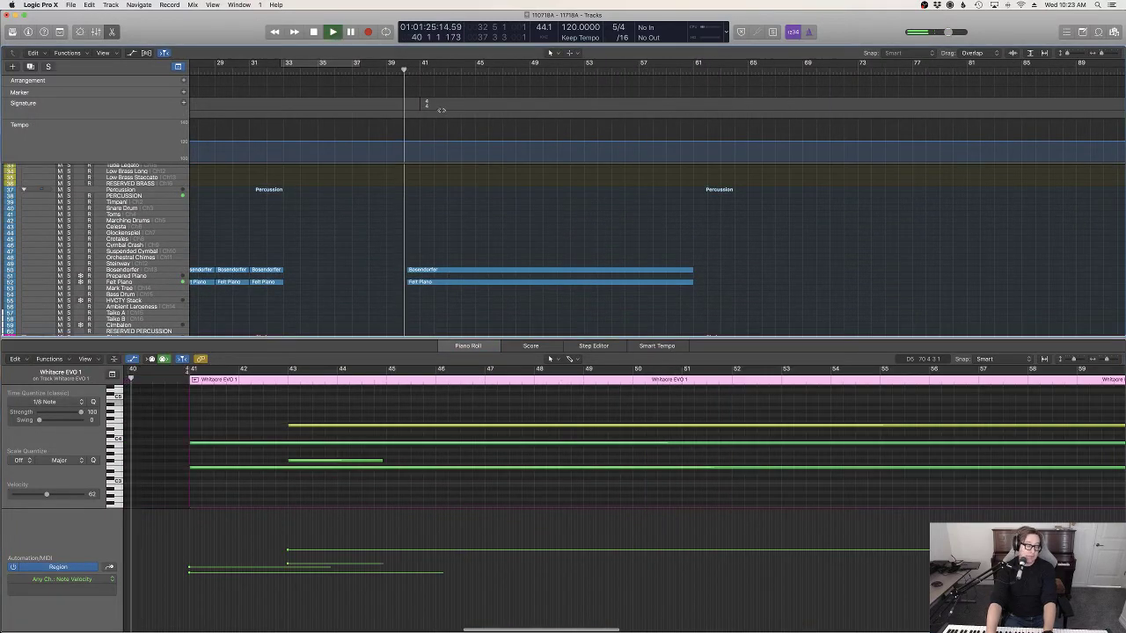
scroll(536, 270, "down", 4)
scroll(536, 270, "down", 3)
left_click(535, 270)
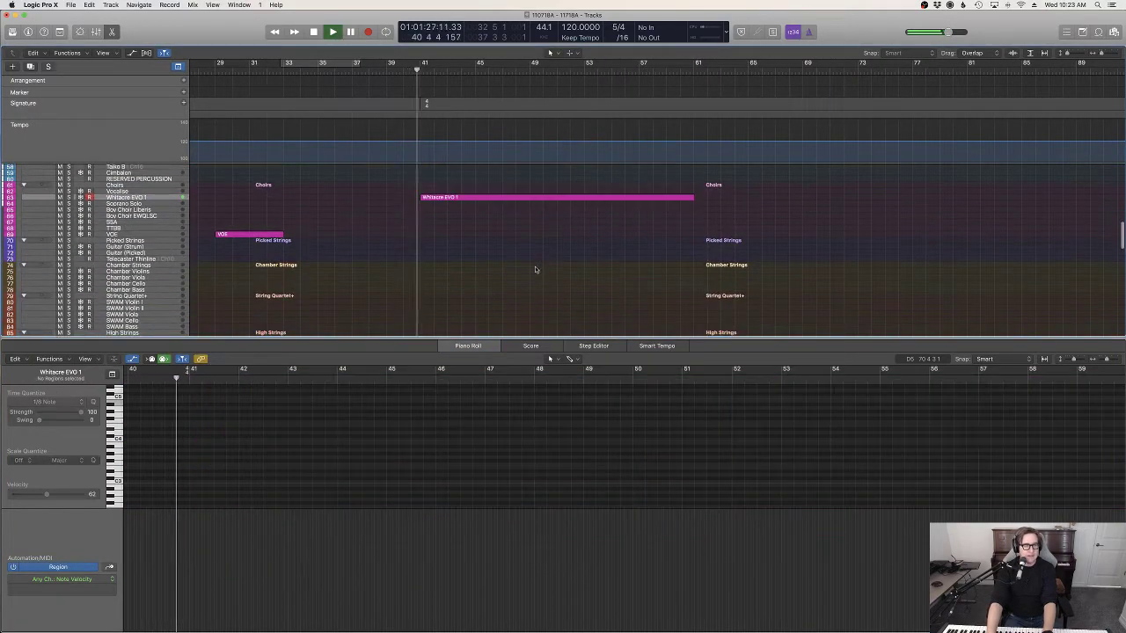
key("e")
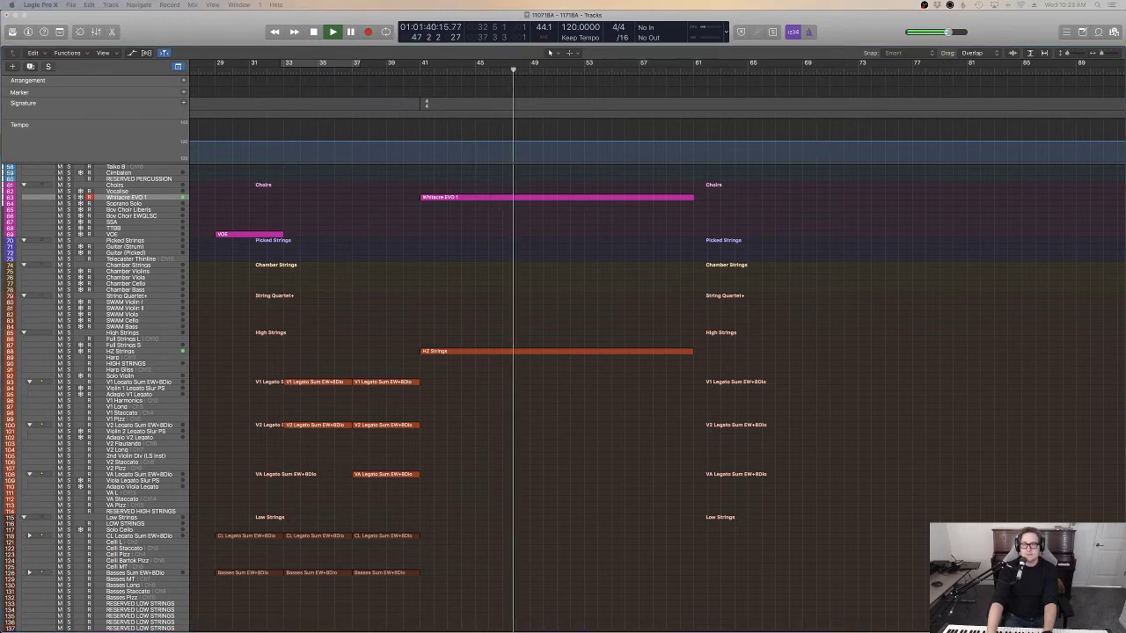
Step: In the choir's Channel EQ, add a wide 6.0 dB boost at 3850 Hz with Q 0.10 and a high cut at 13200 Hz
left_click_drag(1125, 163, 936, 222)
left_click_drag(897, 320, 898, 287)
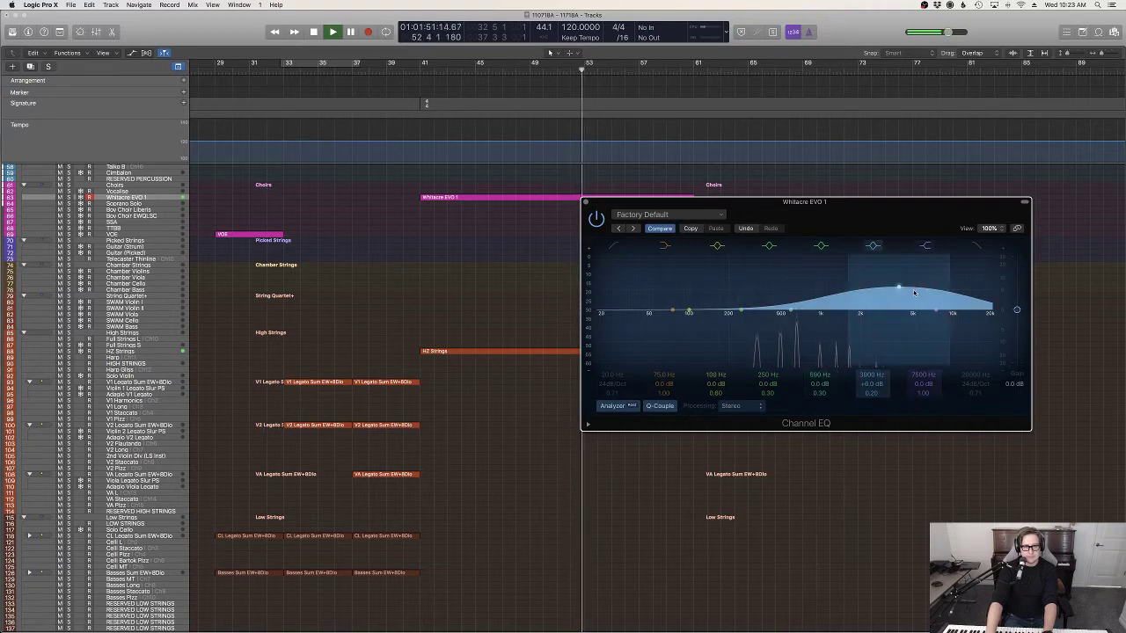
left_click_drag(947, 284, 955, 285)
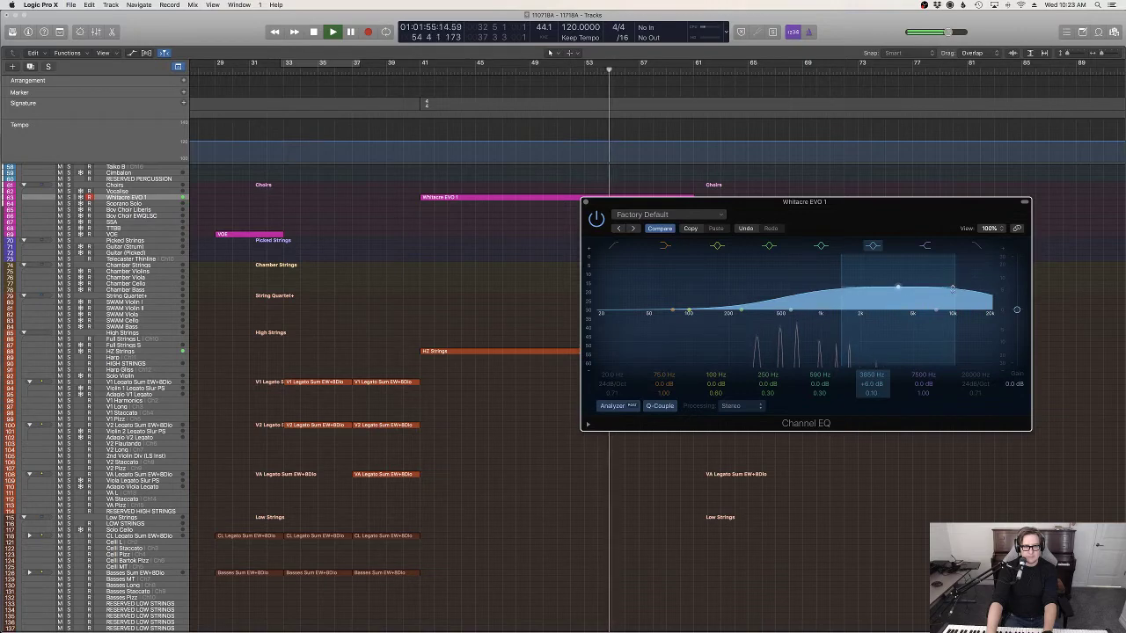
left_click(987, 326)
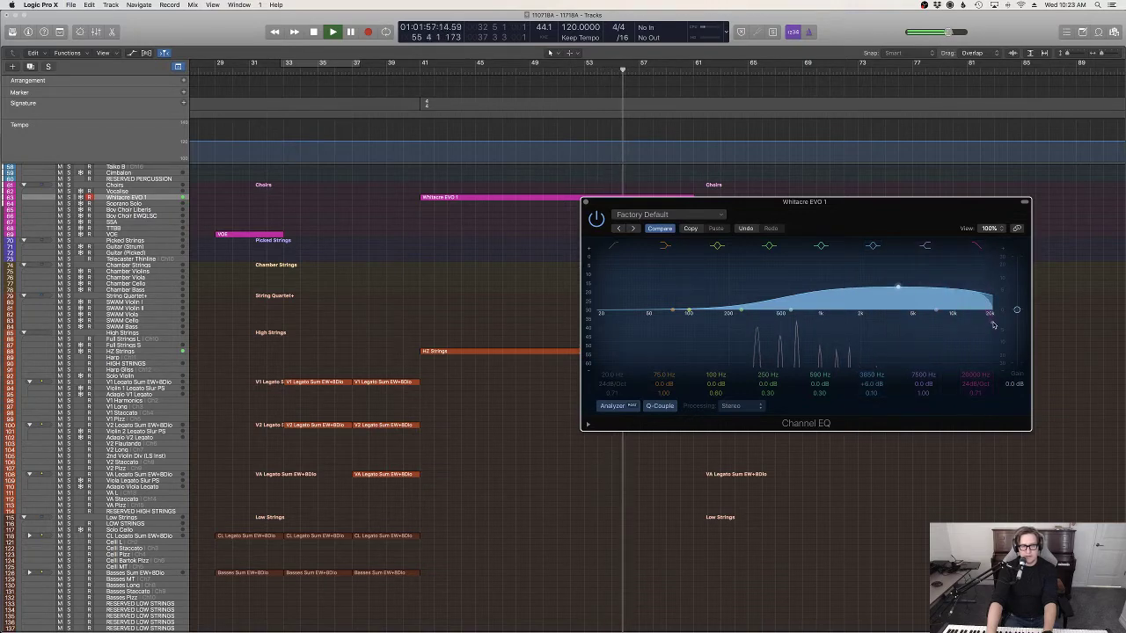
left_click_drag(985, 328, 966, 326)
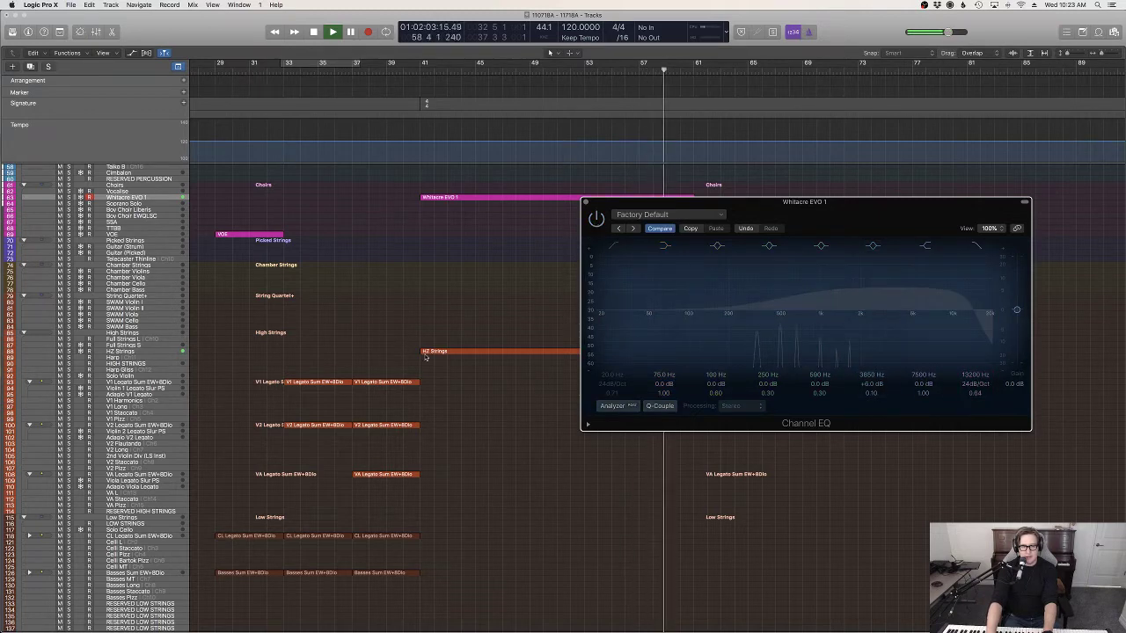
key("space")
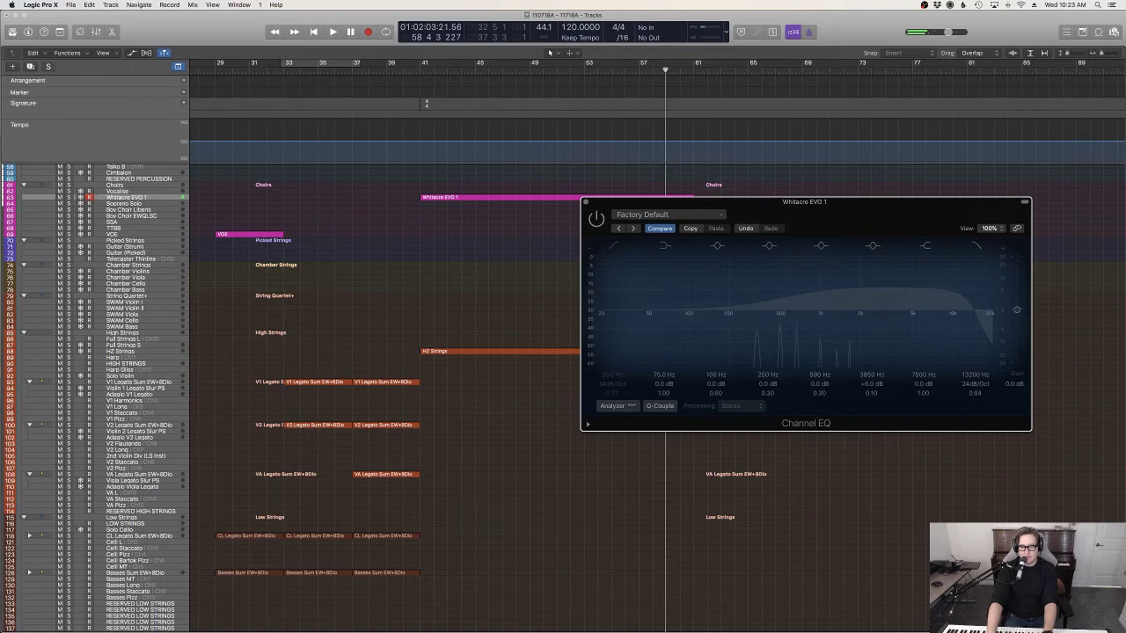
Step: Solo the Whitacre EVO 1 region, play it from bar 40 and move the Channel EQ window clear of the choir tracks
left_click(469, 168)
left_click(404, 73)
key("space")
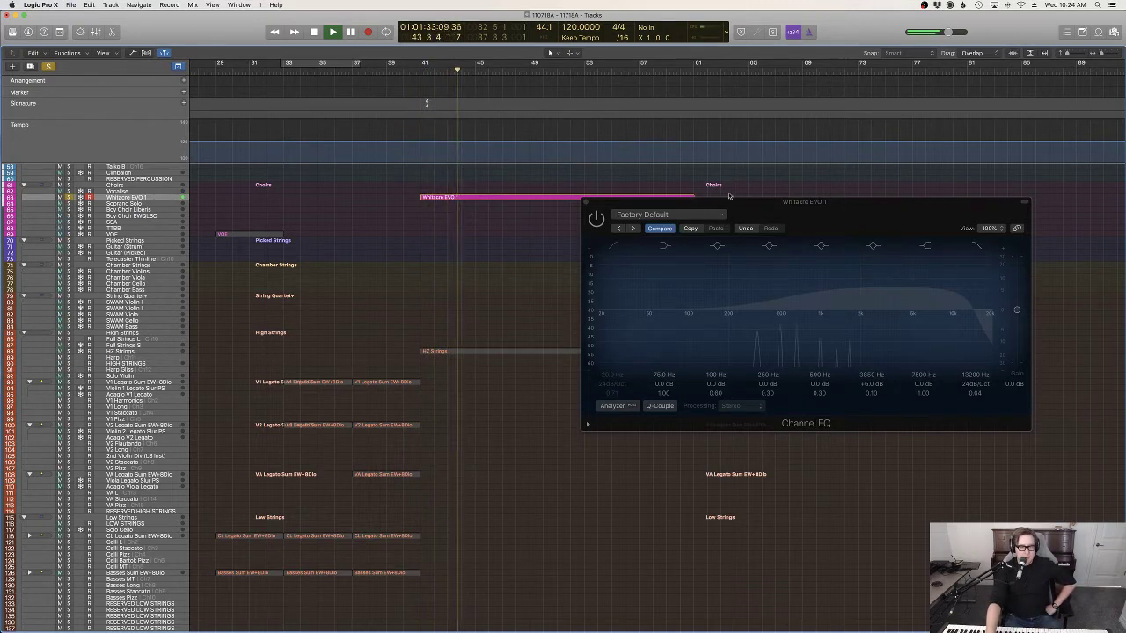
left_click_drag(806, 205, 851, 332)
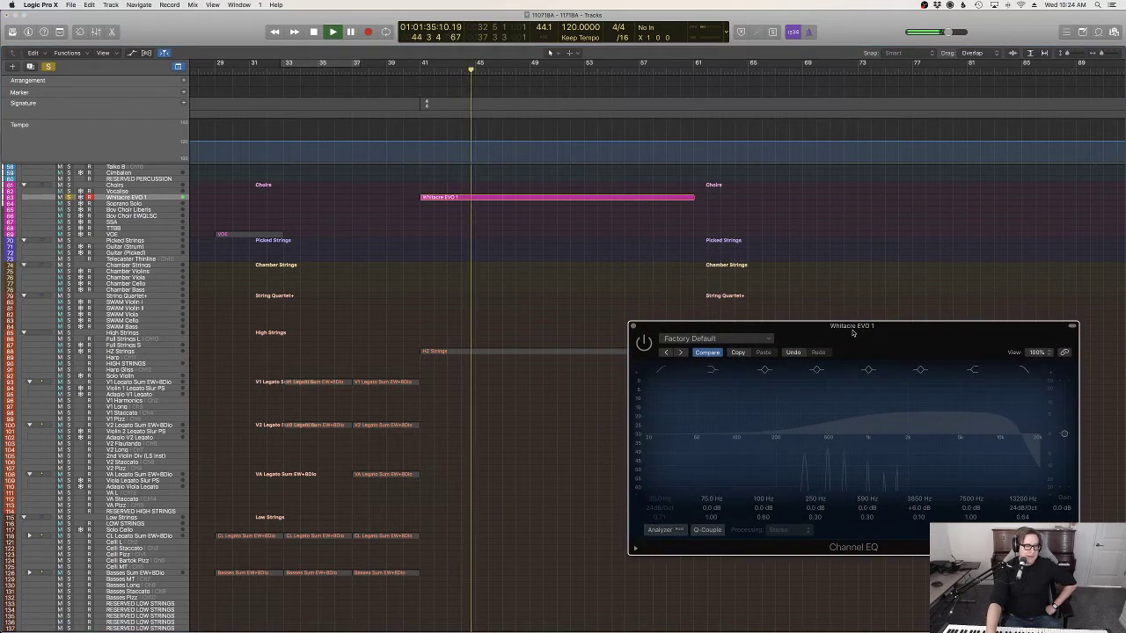
left_click(1072, 326)
left_click_drag(1019, 330, 1033, 344)
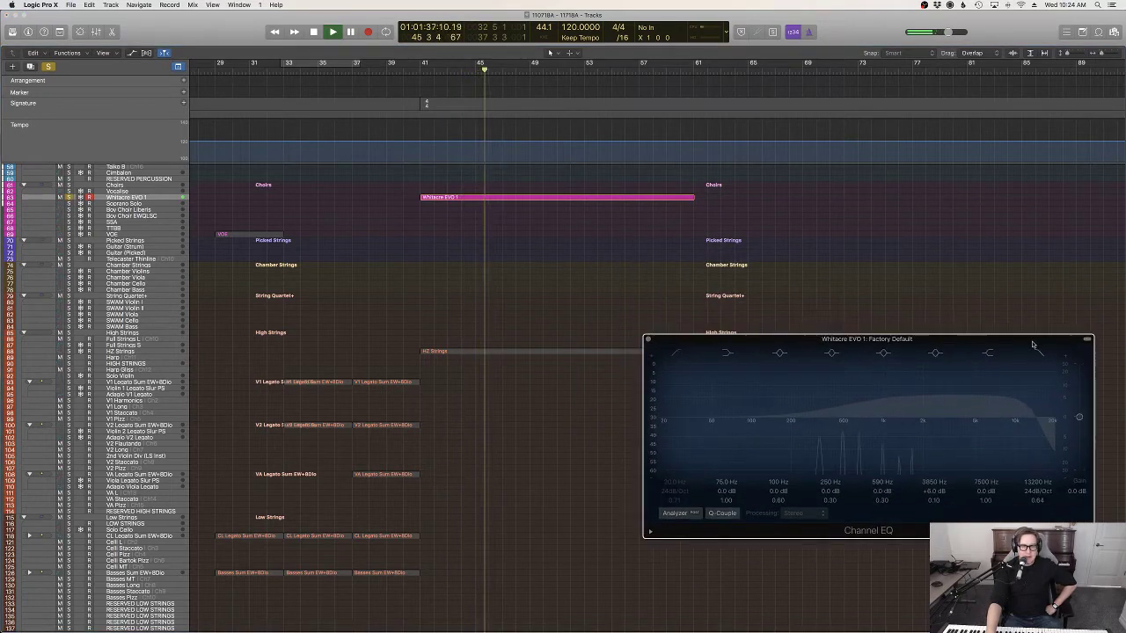
Step: Cut 4.5 dB at 385 Hz in the choir's Channel EQ and close the EQ window
left_click(1085, 341)
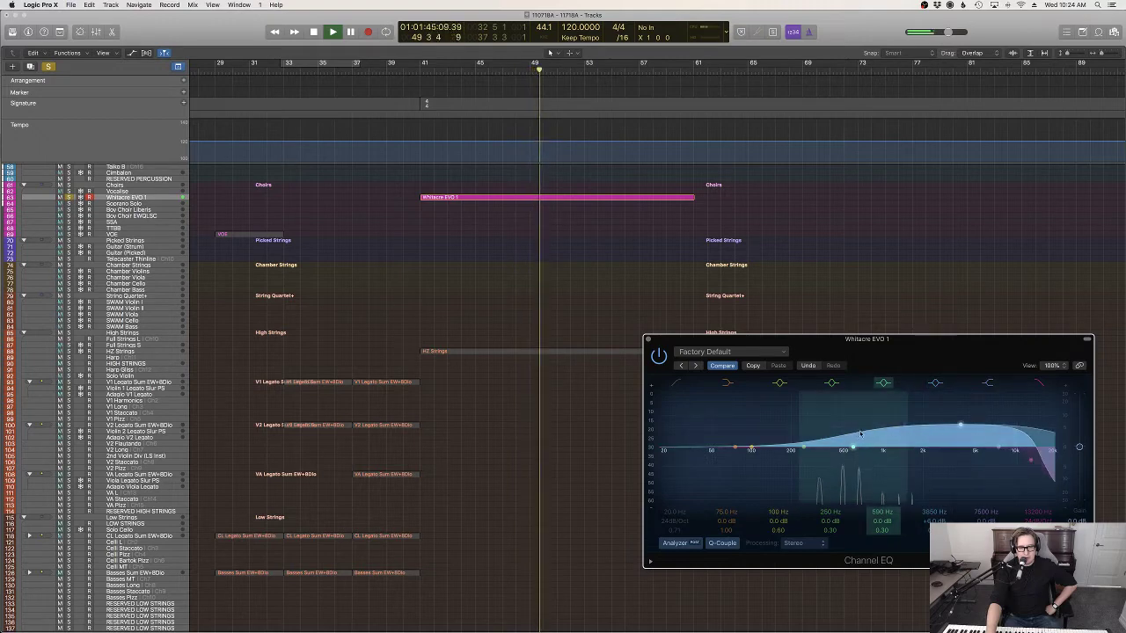
left_click_drag(860, 434, 832, 451)
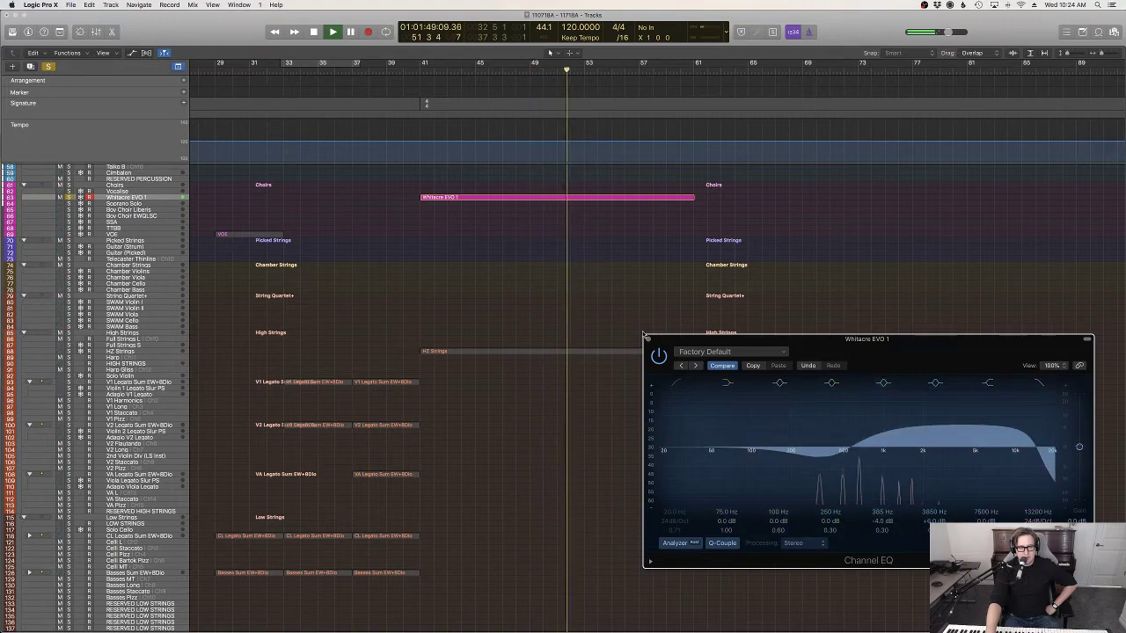
left_click(647, 339)
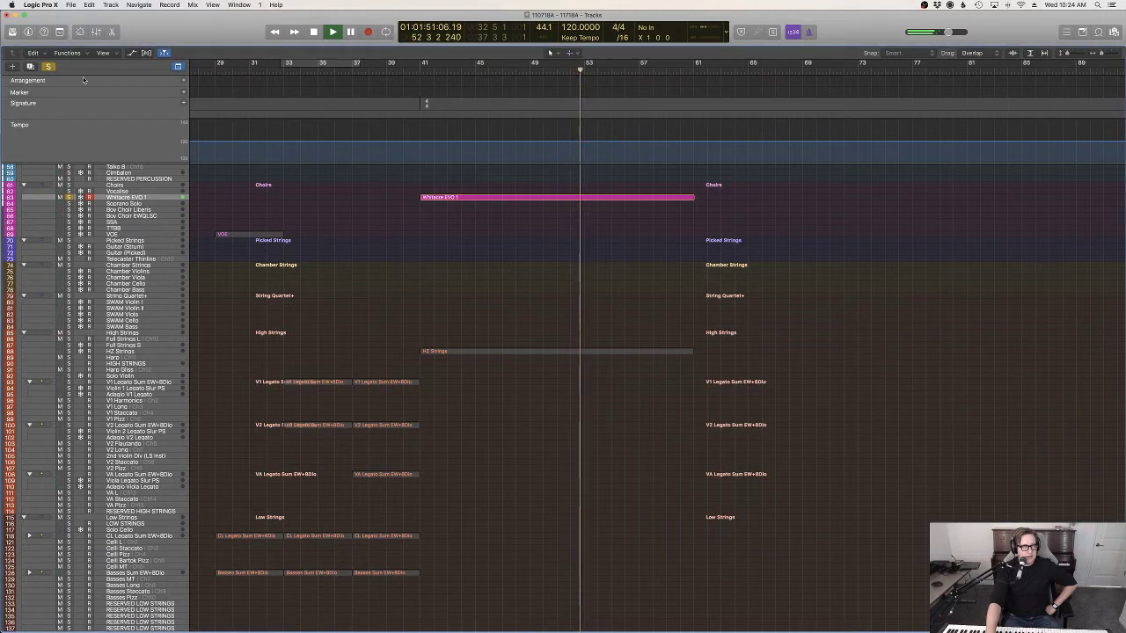
Step: Unsolo the choir and close its Channel EQ window while the full arrangement plays past bar 61
left_click(49, 67)
scroll(720, 289, "up", 10)
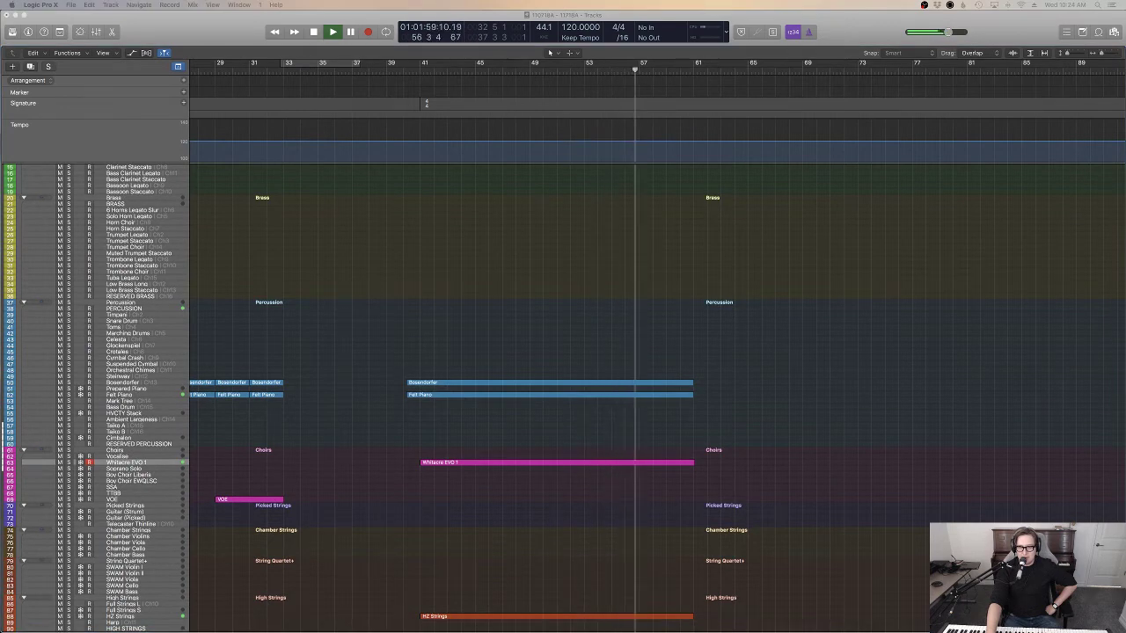
key("v")
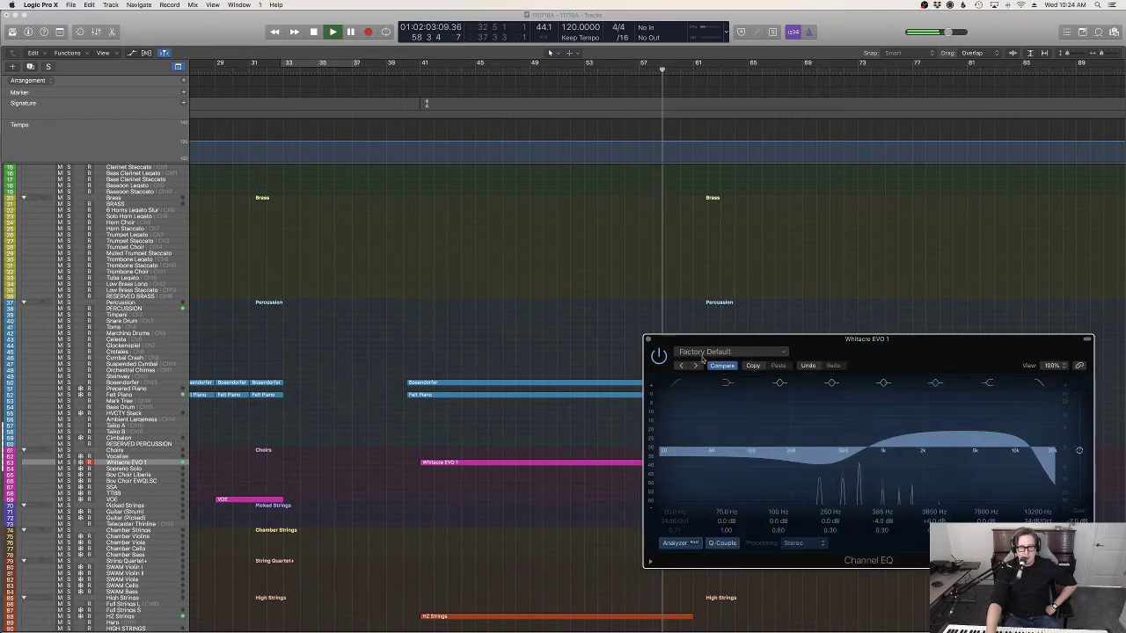
left_click(648, 339)
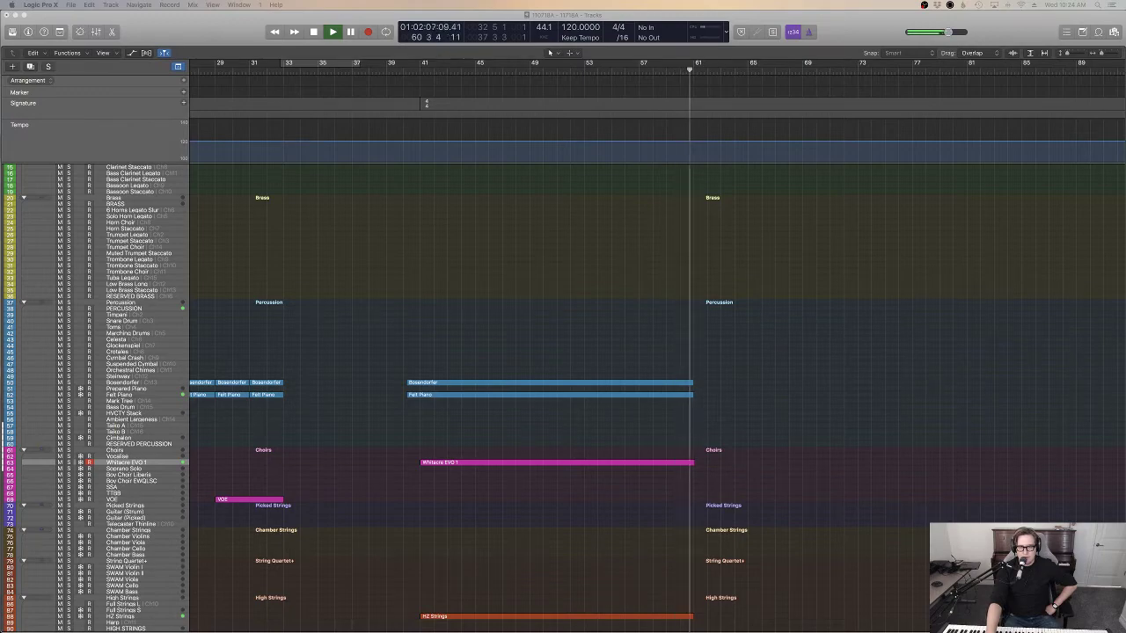
scroll(825, 558, "down", 12)
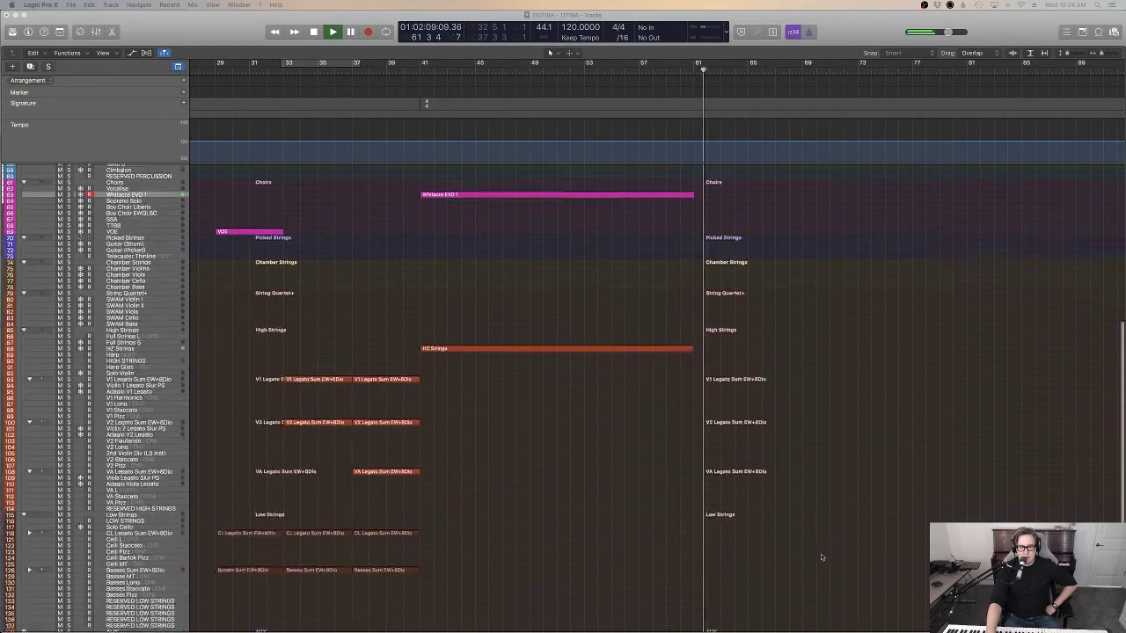
scroll(823, 557, "down", 1)
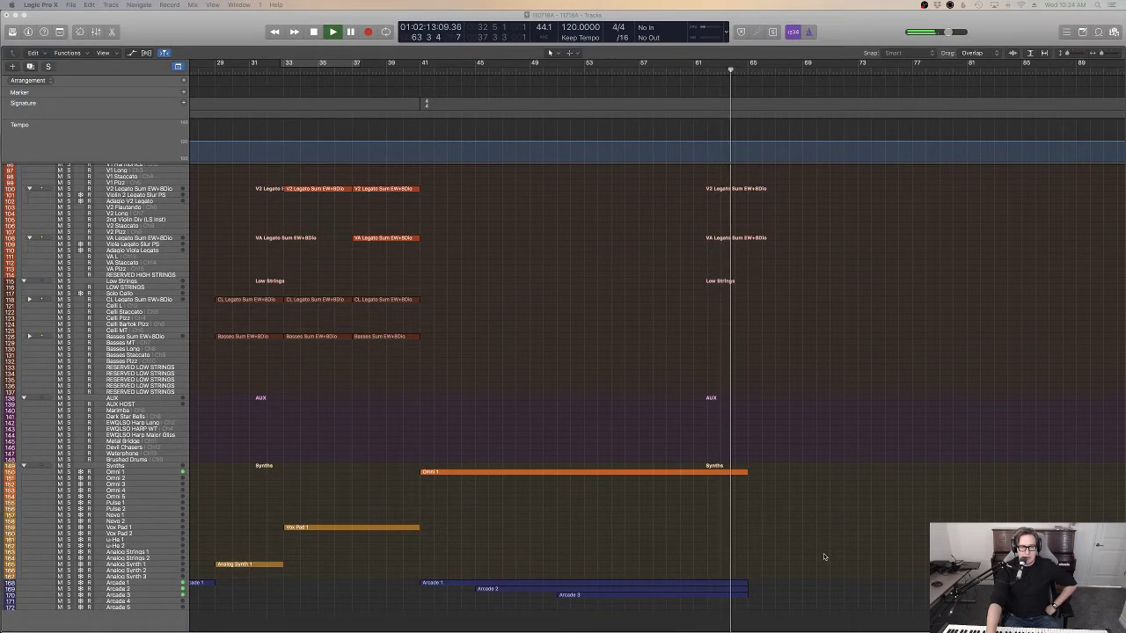
scroll(824, 557, "up", 14)
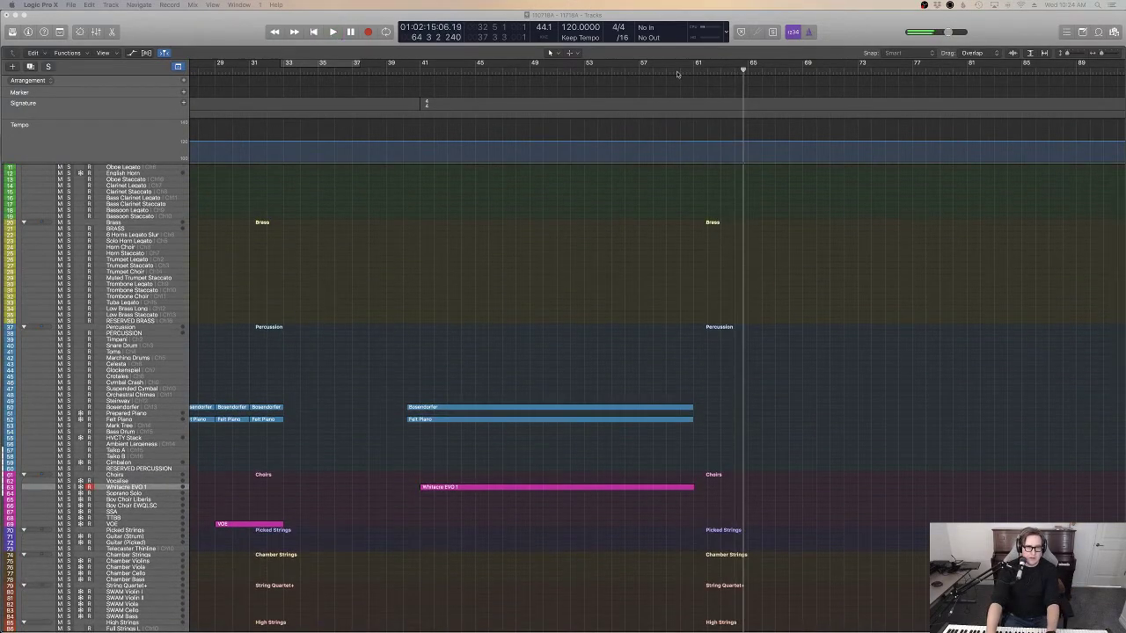
Step: Split the Omni 1 and Arcade 1, 2 and 3 regions at bar 61, also splitting the notes that cross the split point
left_click_drag(679, 74, 694, 71)
scroll(801, 447, "down", 6)
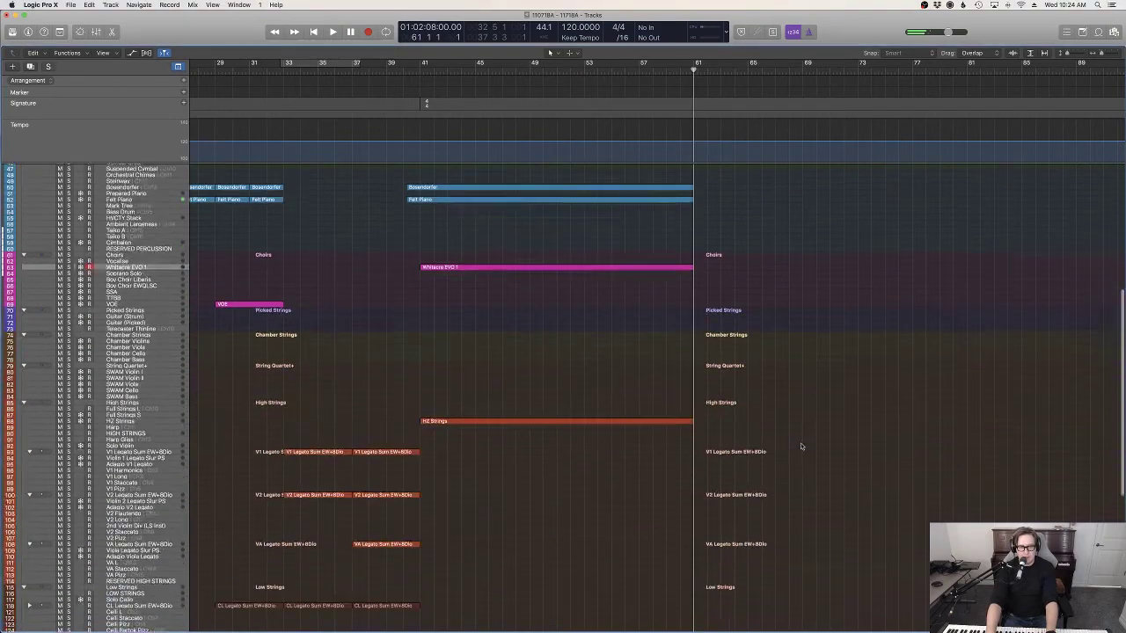
scroll(802, 447, "down", 8)
left_click_drag(781, 609, 650, 428)
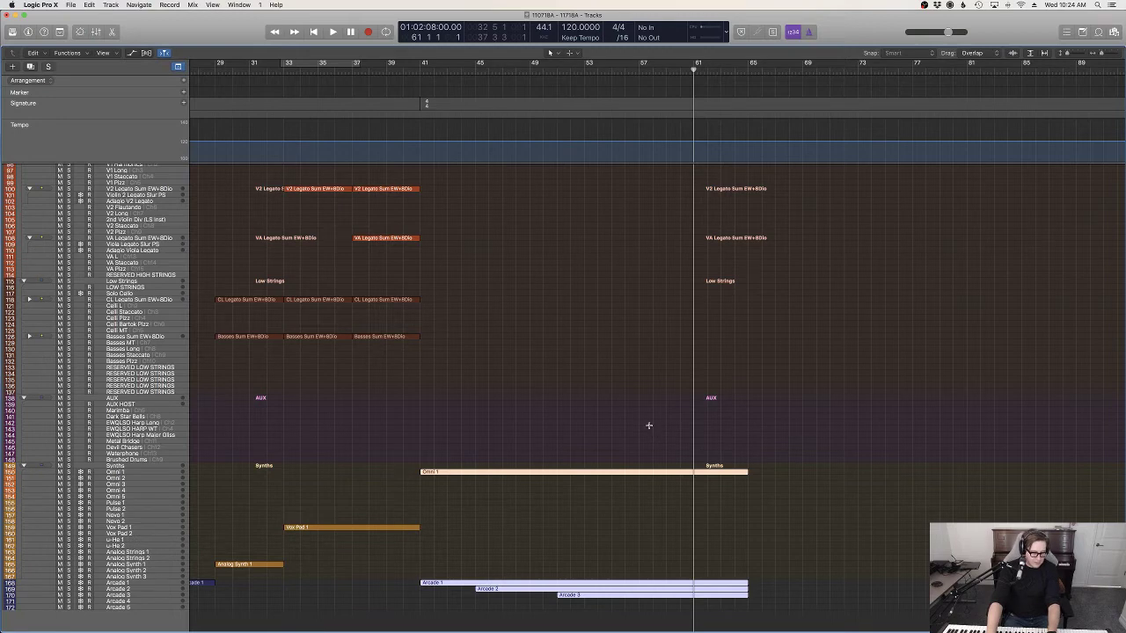
key("super+t")
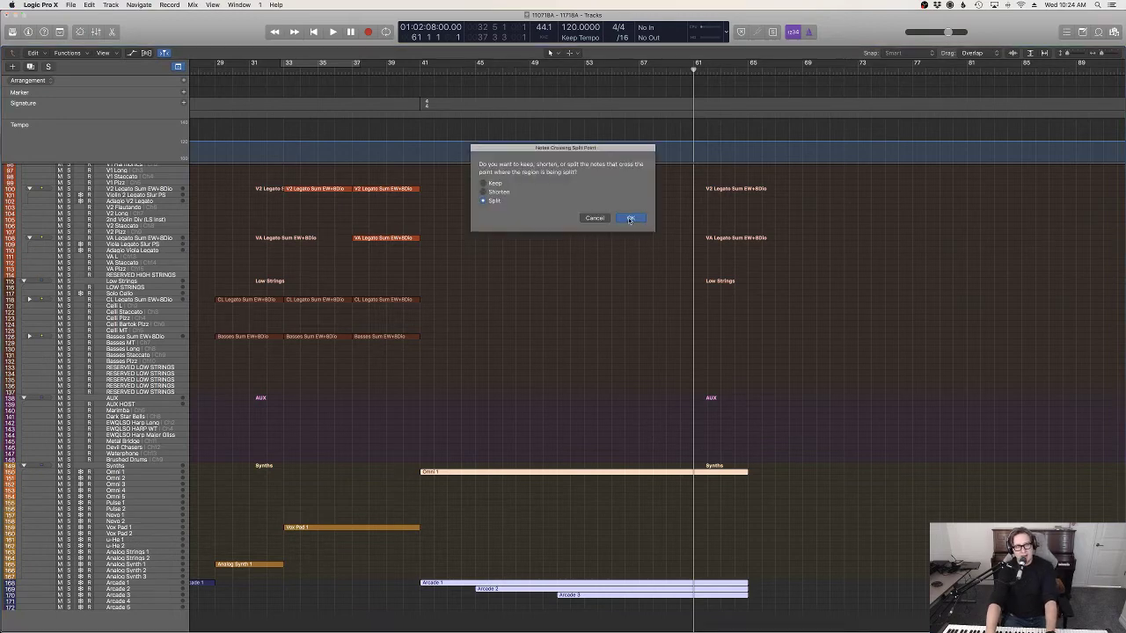
left_click(629, 218)
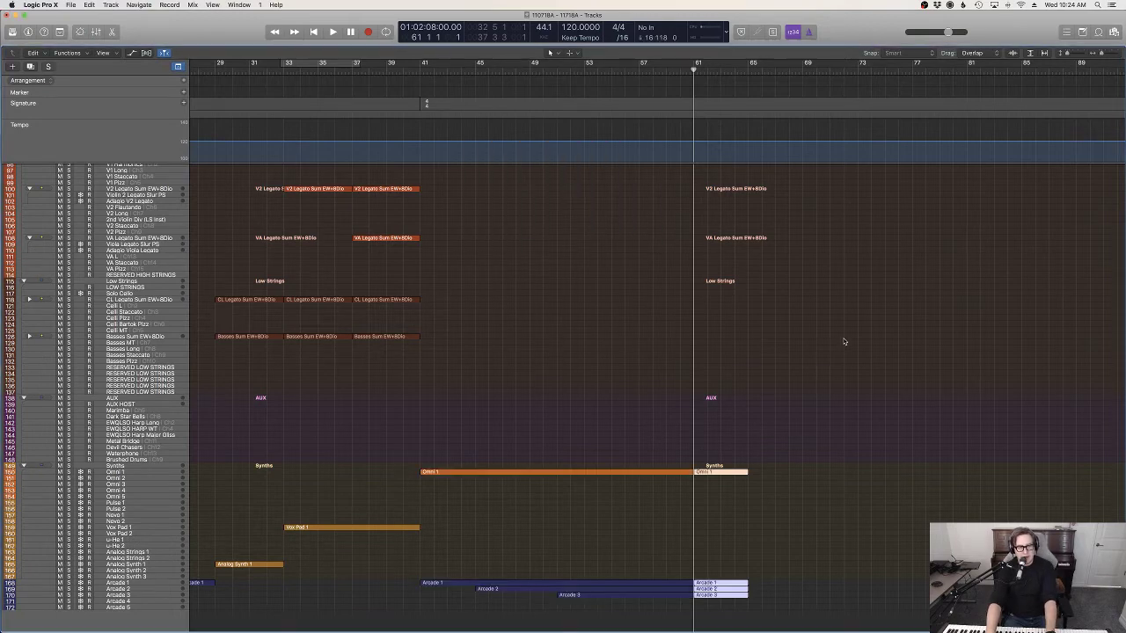
Step: Delete the Omni 1 and Arcade region pieces after bar 61 without erasing their automation data
left_click(714, 485)
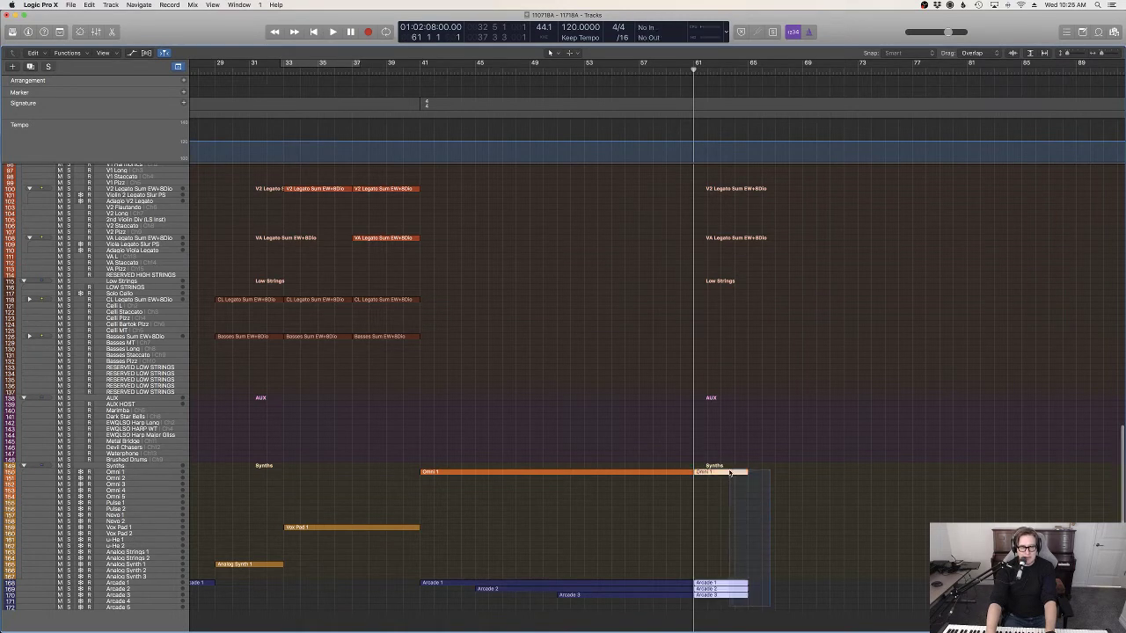
key("BackSpace")
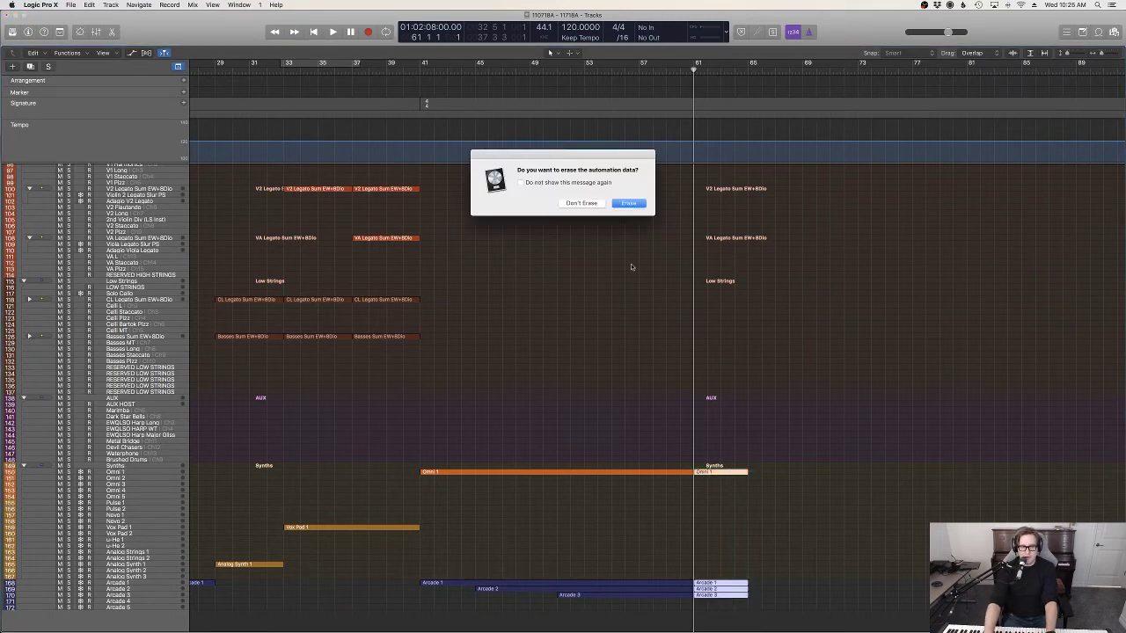
left_click(581, 204)
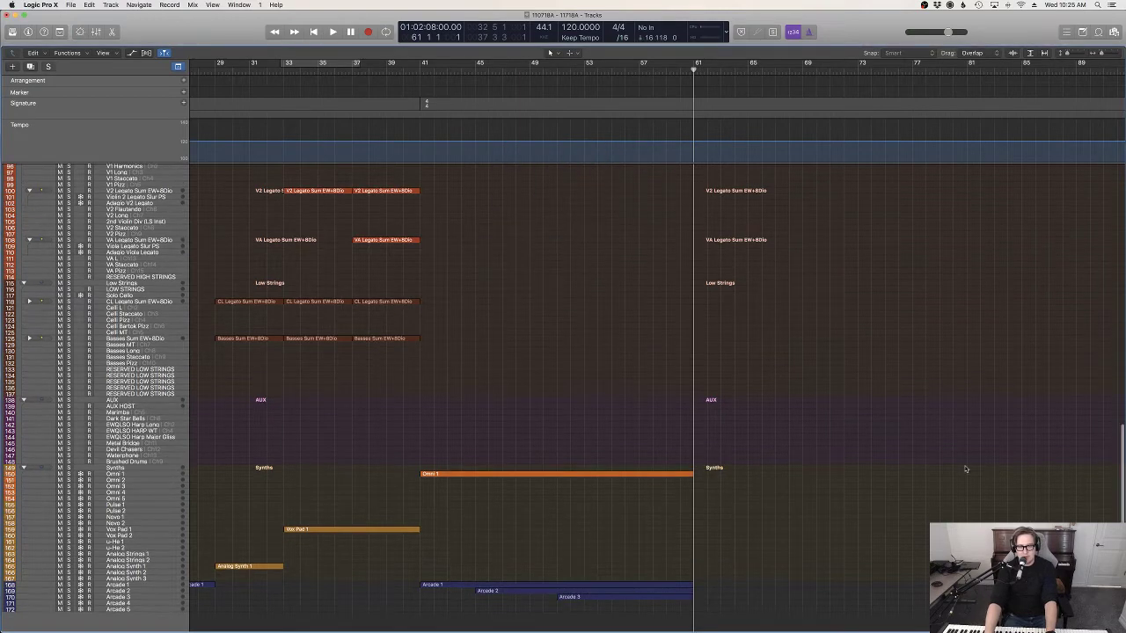
scroll(912, 462, "up", 15)
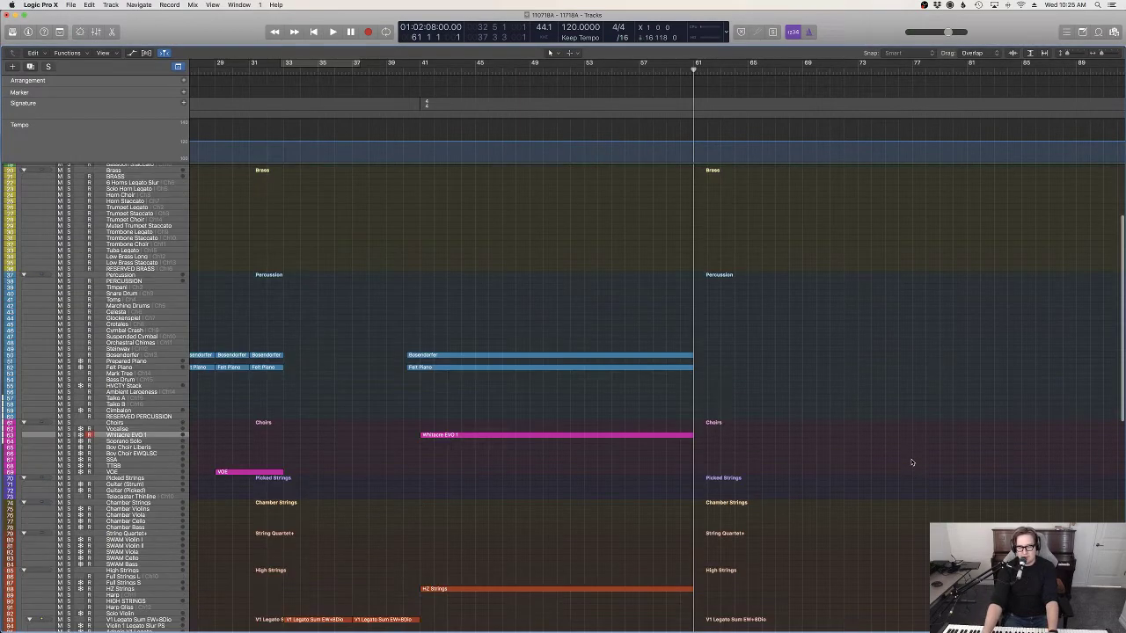
Step: Play the arrangement from bar 39 and review the piano, choir, string and synth regions of the new section
left_click(387, 70)
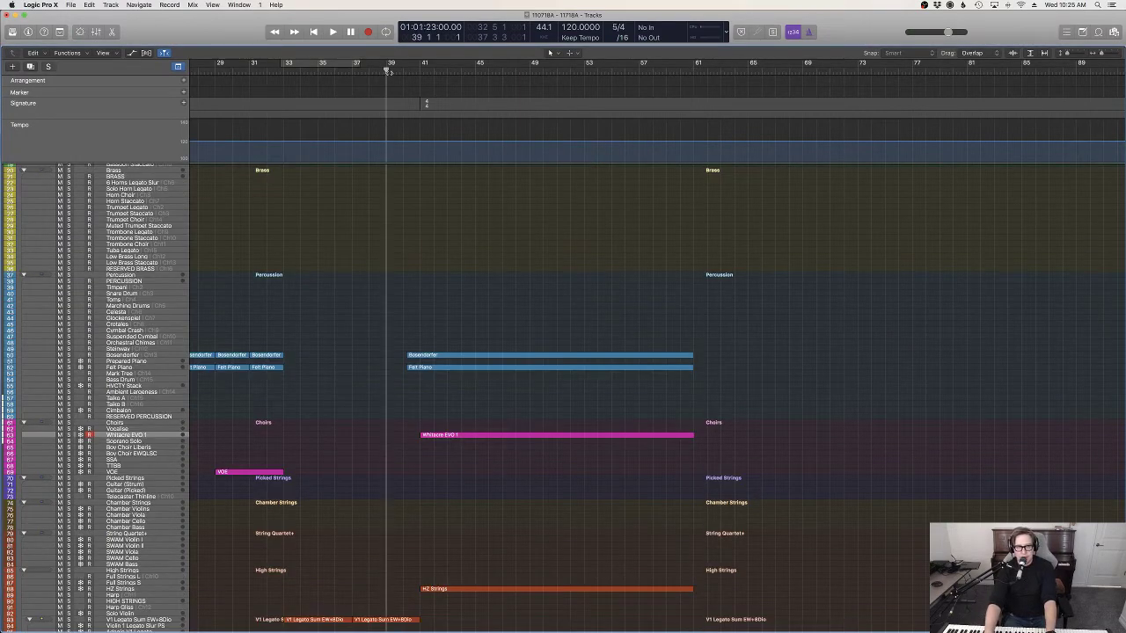
scroll(374, 245, "down", 6)
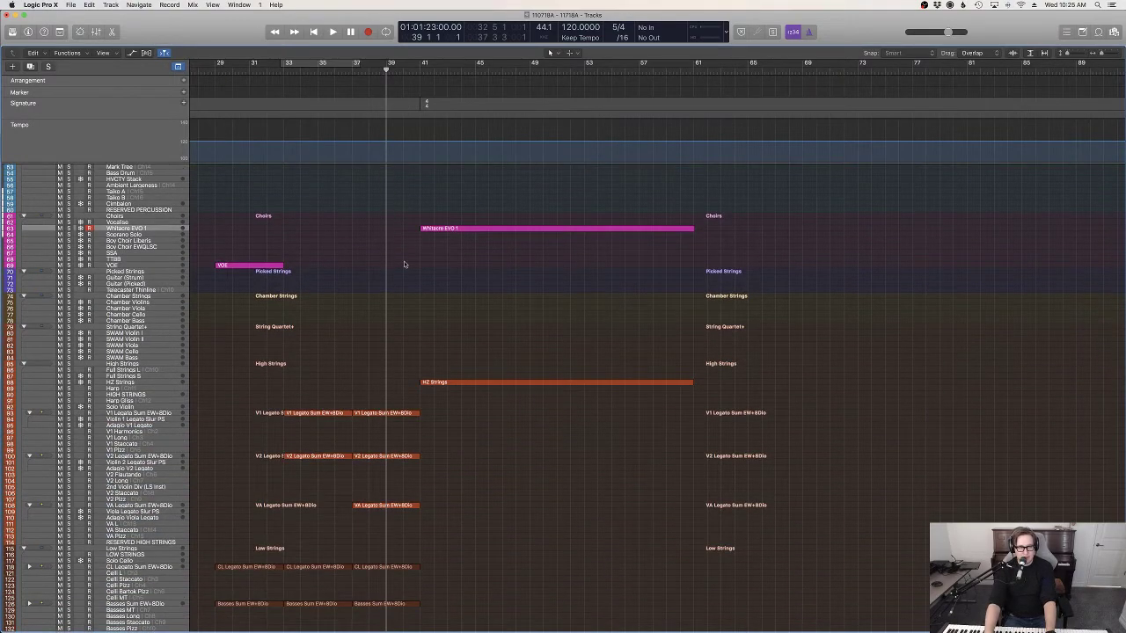
key("space")
scroll(409, 266, "up", 8)
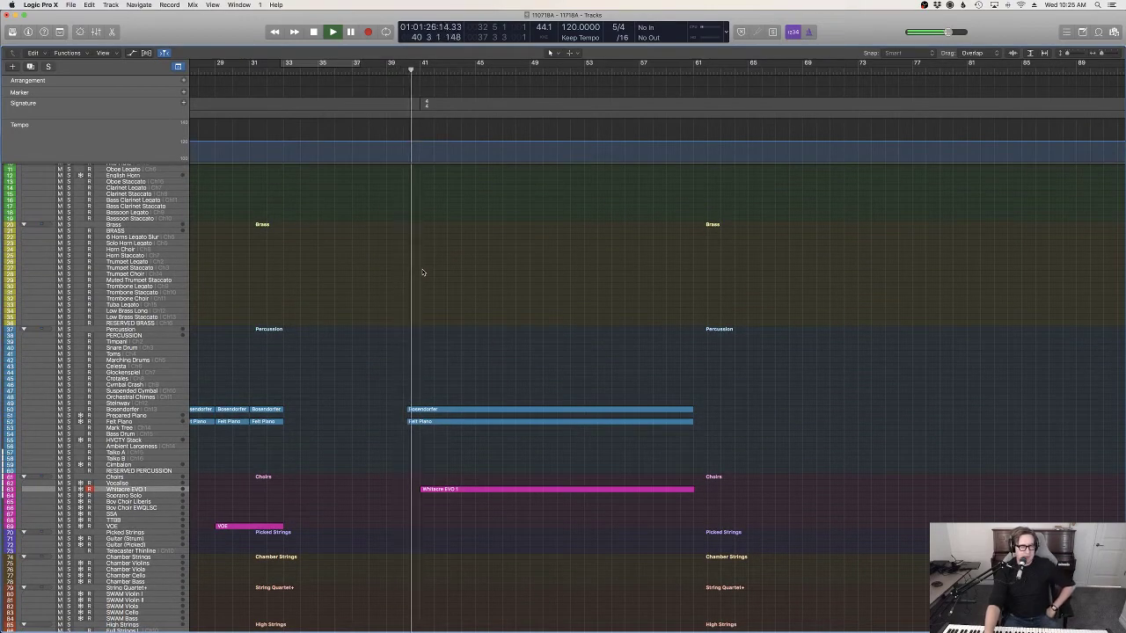
scroll(424, 274, "down", 5)
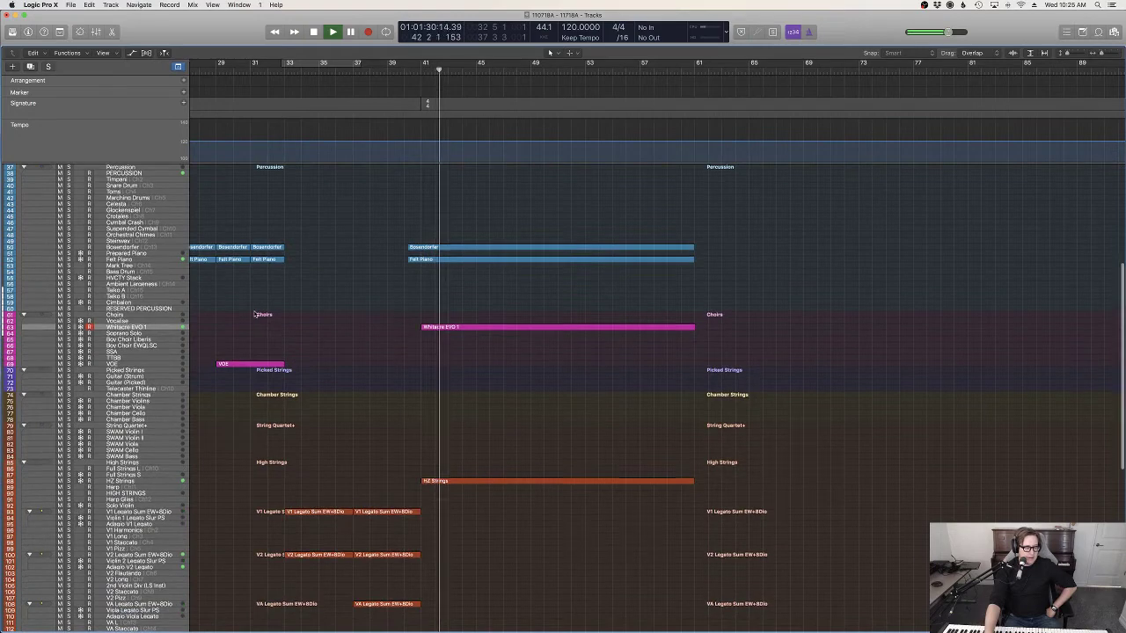
scroll(254, 310, "down", 1)
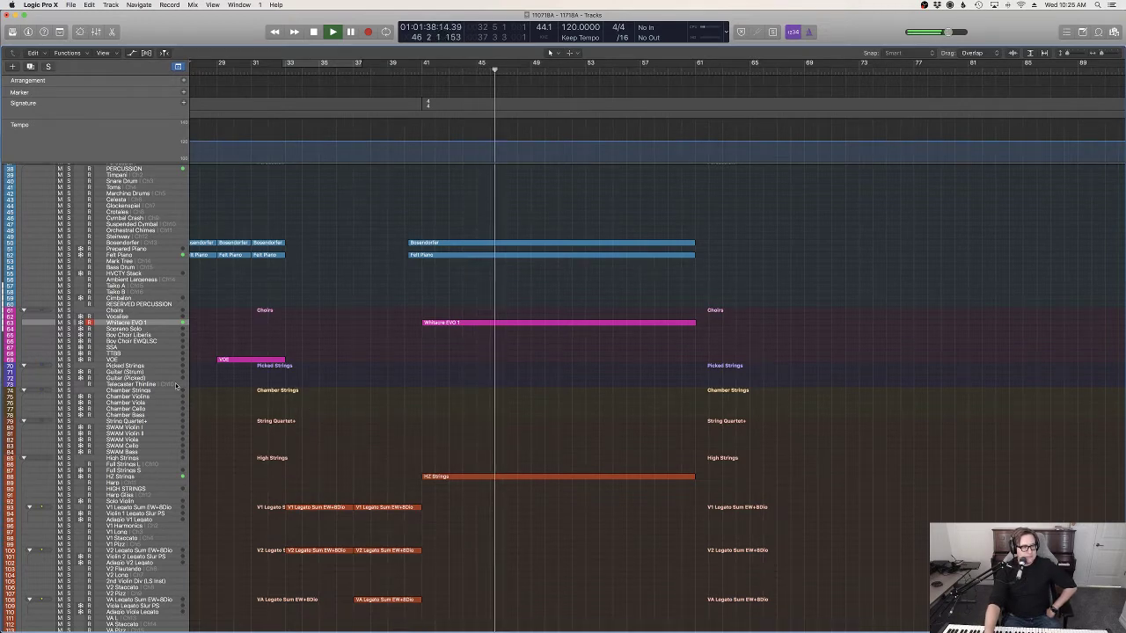
scroll(617, 416, "down", 10)
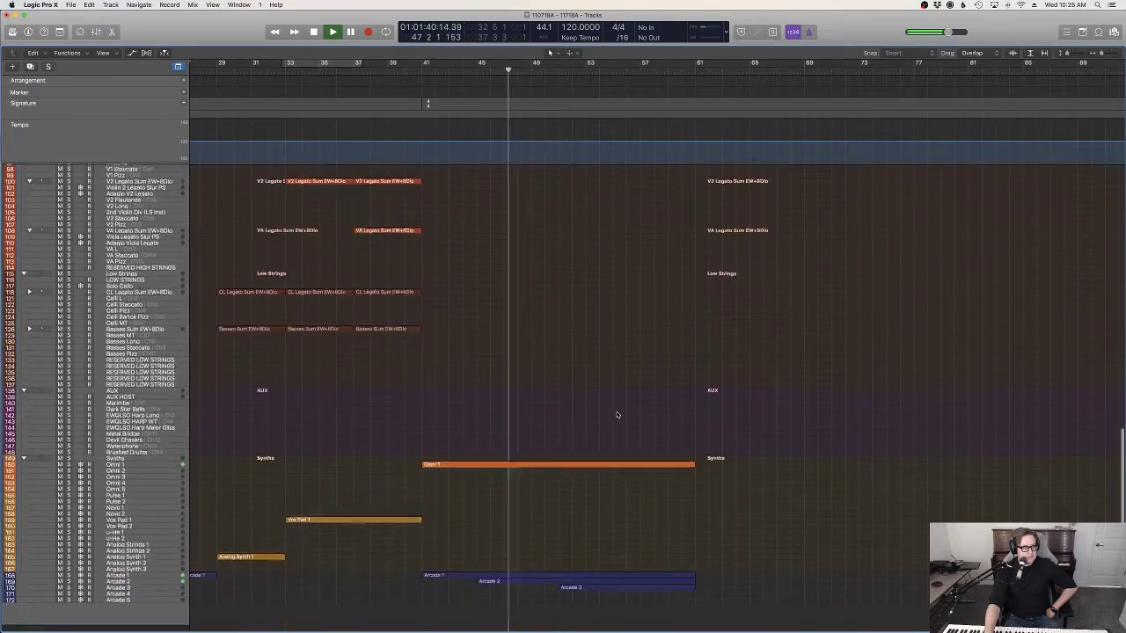
scroll(616, 415, "up", 11)
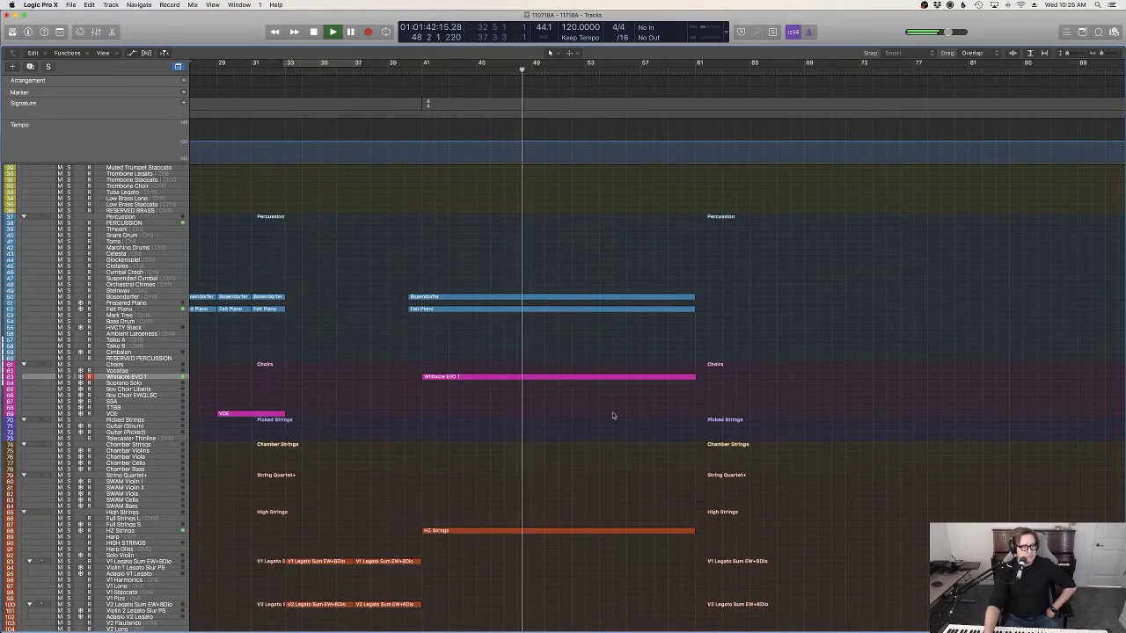
scroll(630, 434, "down", 6)
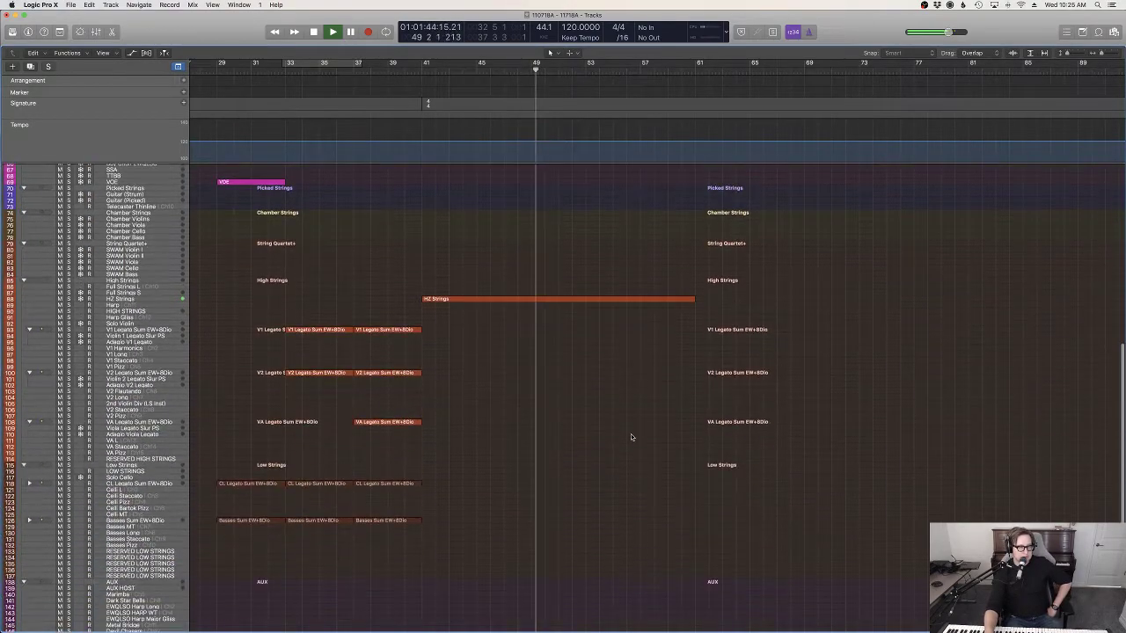
scroll(631, 436, "left", 5)
scroll(631, 431, "up", 5)
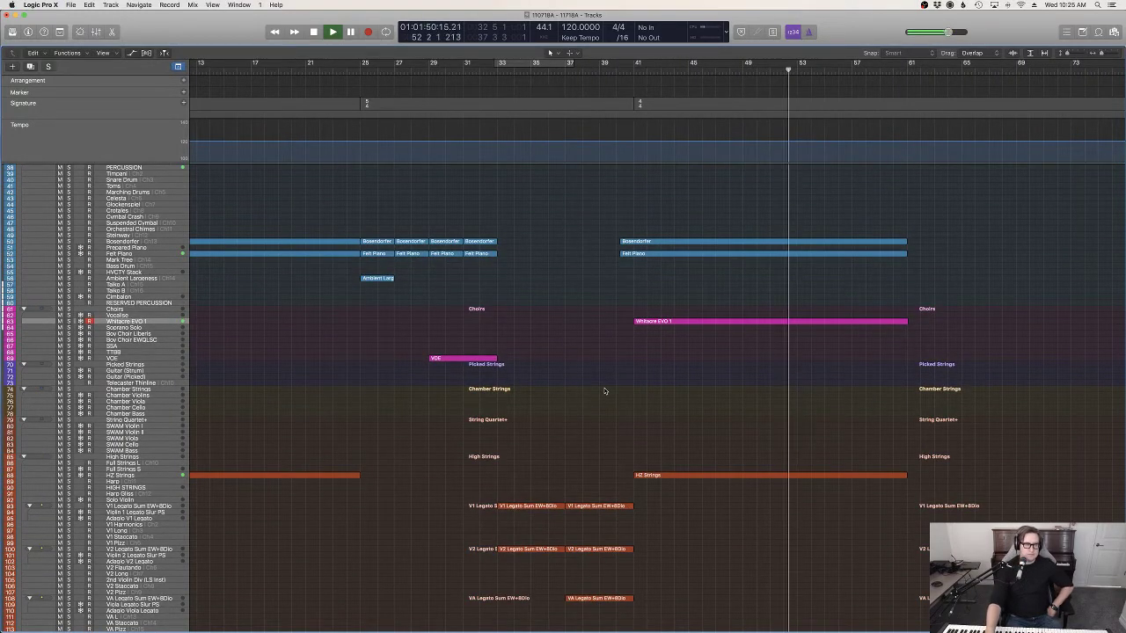
scroll(605, 391, "down", 3)
scroll(606, 390, "up", 3)
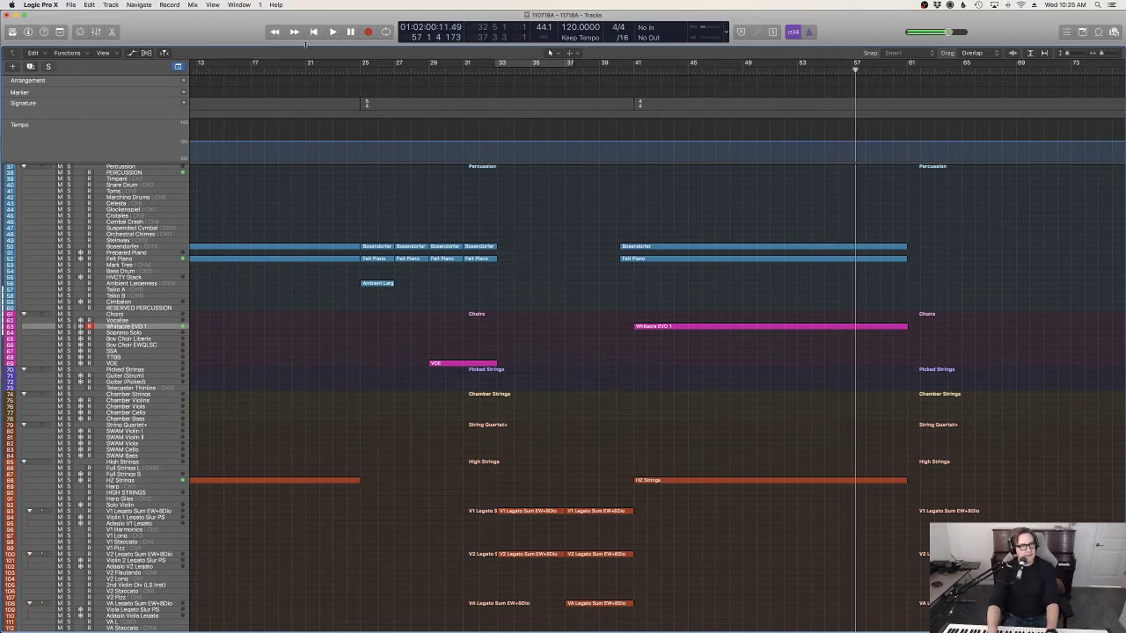
Step: Play the whole piece from the beginning and look over the tracks from the strings up to the woodwinds
left_click(313, 32)
left_click(333, 31)
scroll(446, 332, "down", 3)
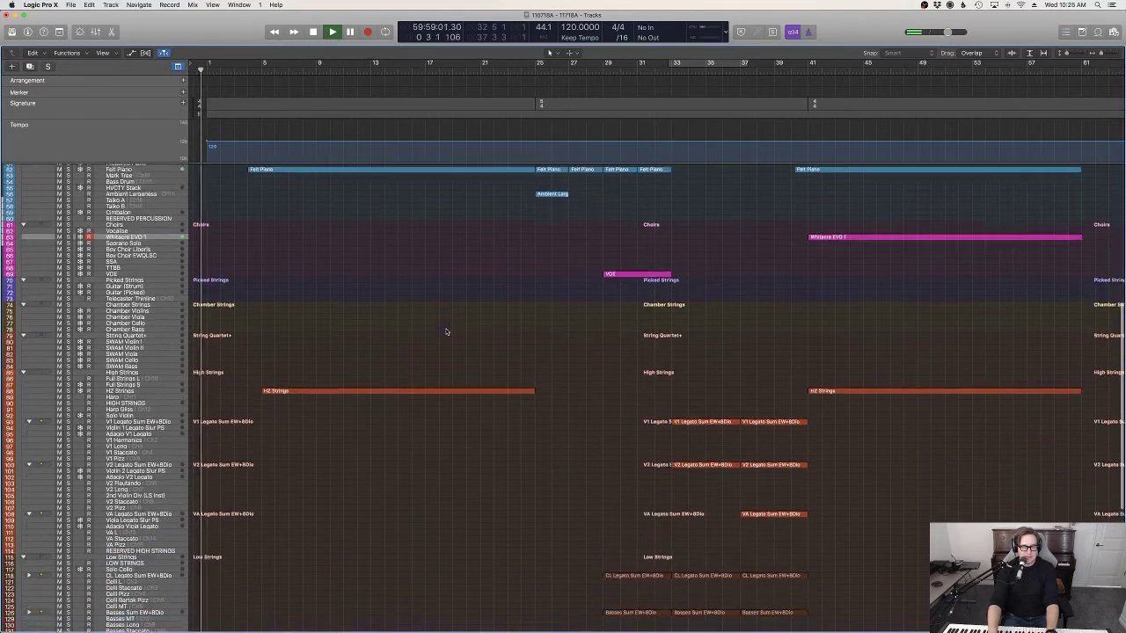
scroll(447, 331, "down", 2)
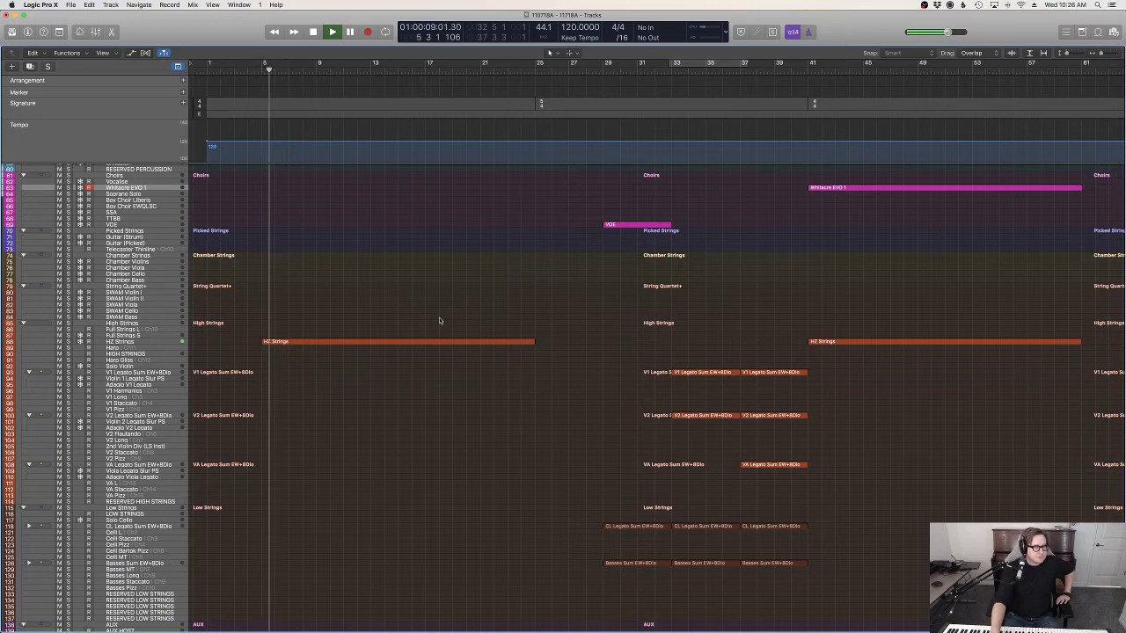
scroll(439, 320, "up", 5)
scroll(439, 320, "up", 4)
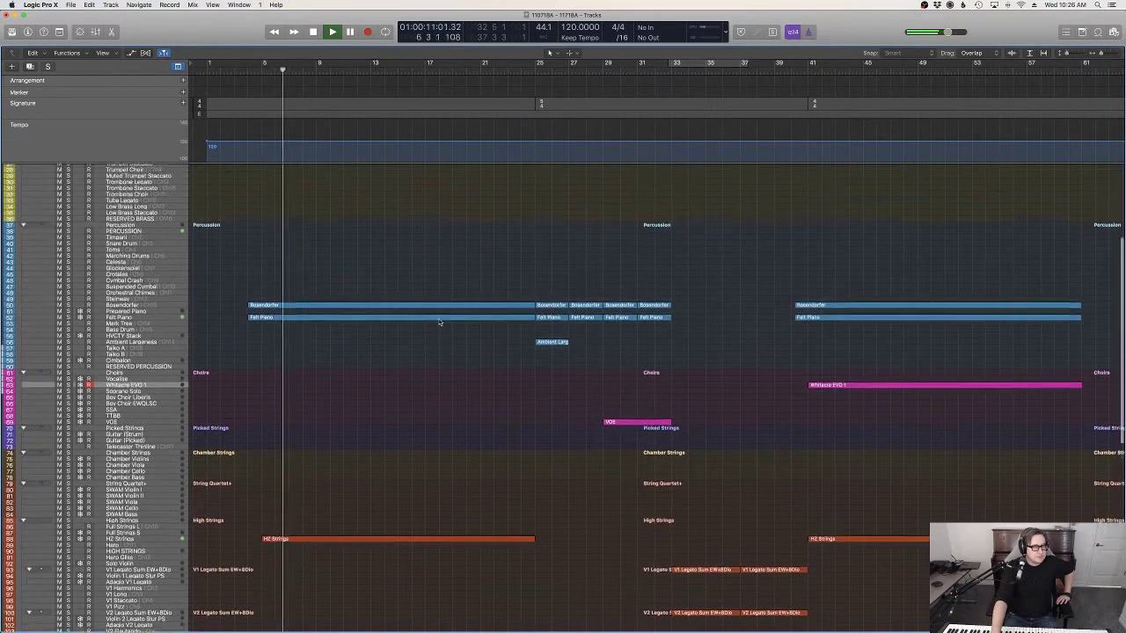
scroll(439, 322, "up", 3)
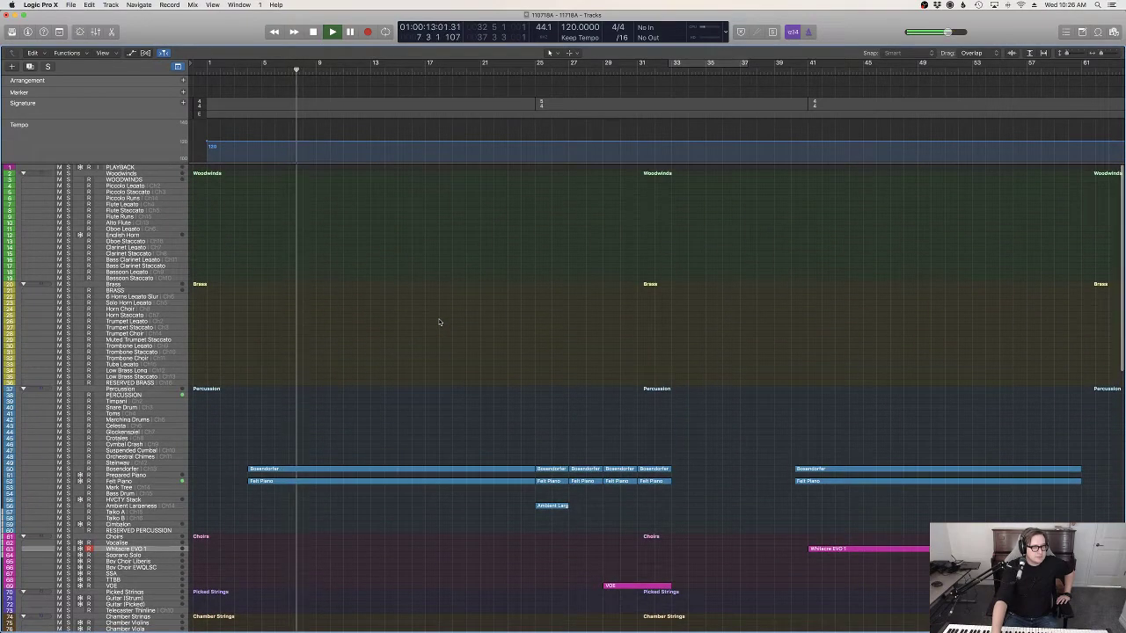
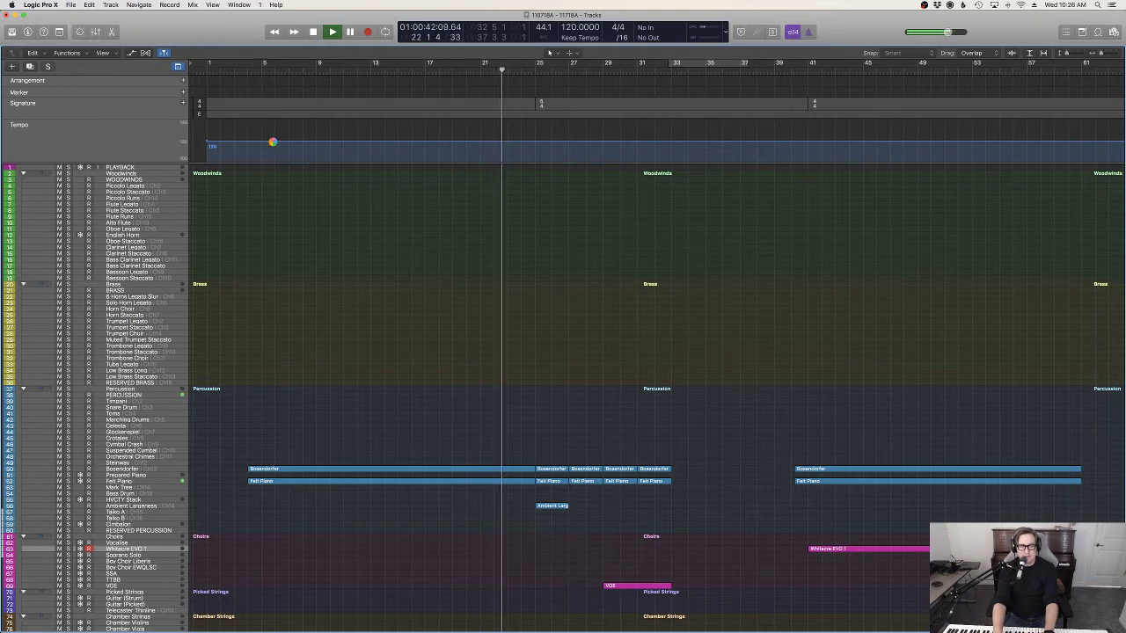
Step: Bring up the Movement effect on the WOODWINDS channel, filter its presets by subtle and load 075. Tilt Shift Sunset
left_click_drag(224, 28, 555, 224)
left_click(379, 267)
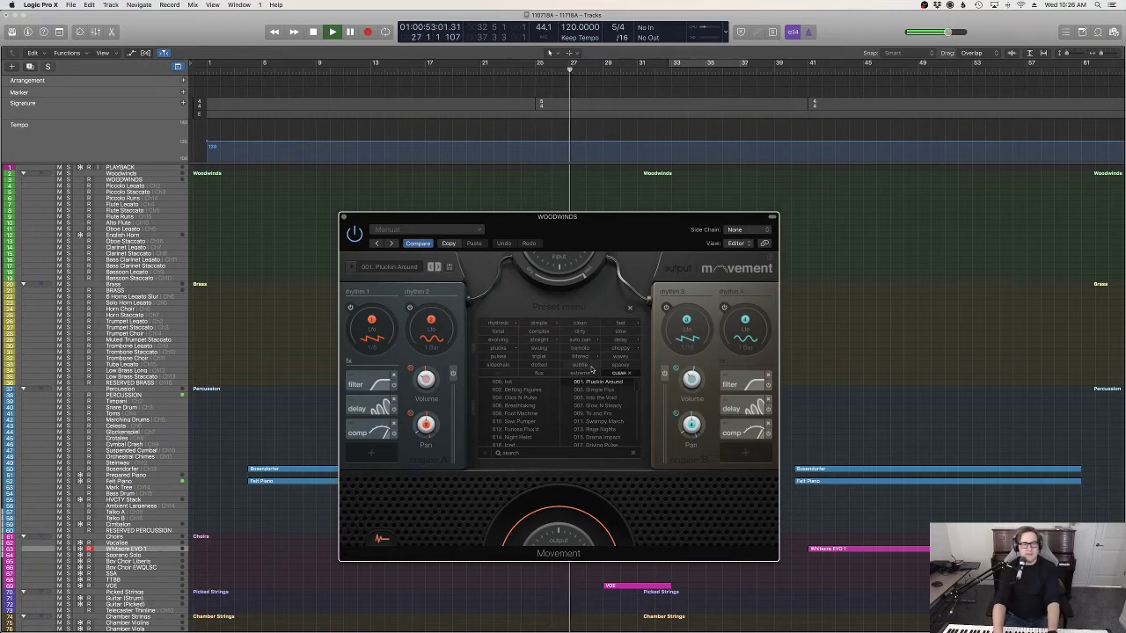
left_click(588, 366)
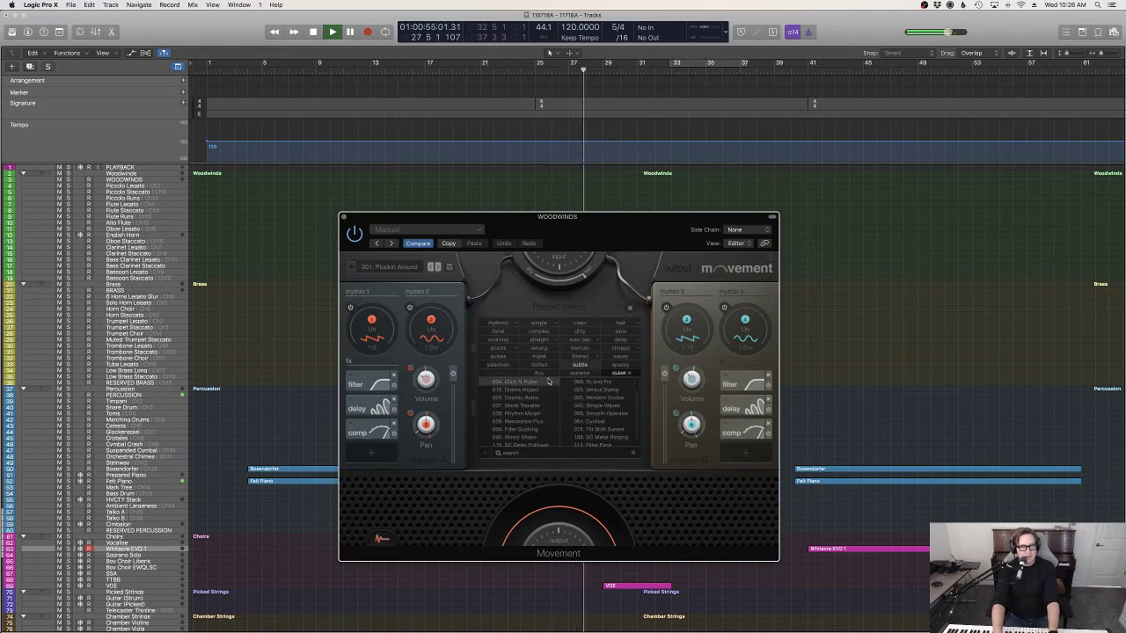
left_click(608, 429)
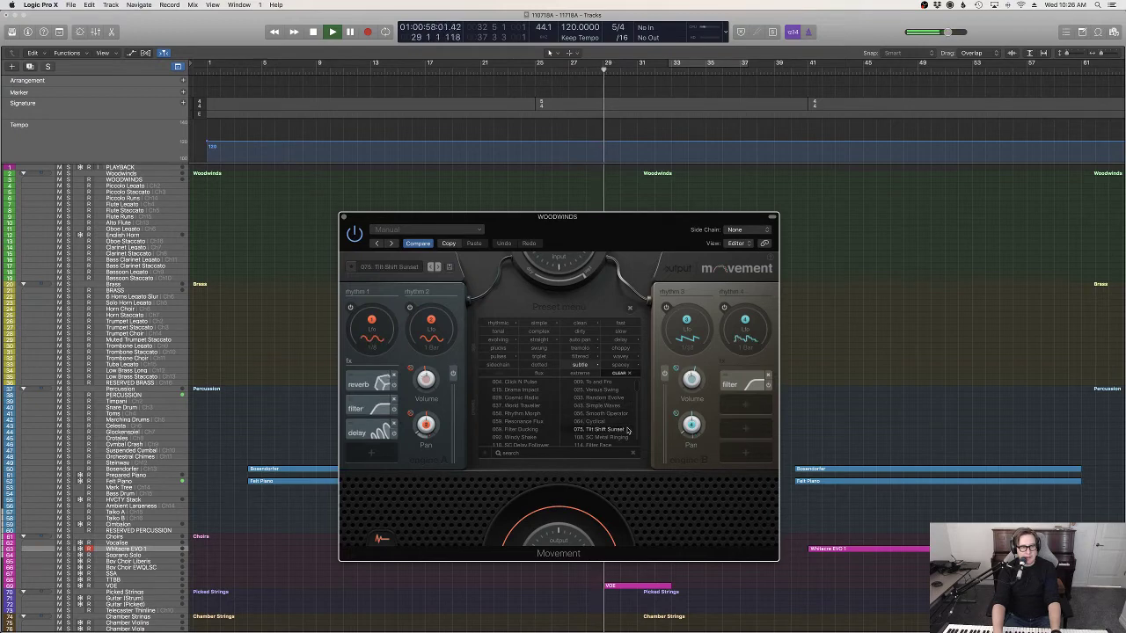
Step: Select the Flute Legato track and move the Movement window clear of the regions around the playhead
left_click(136, 207)
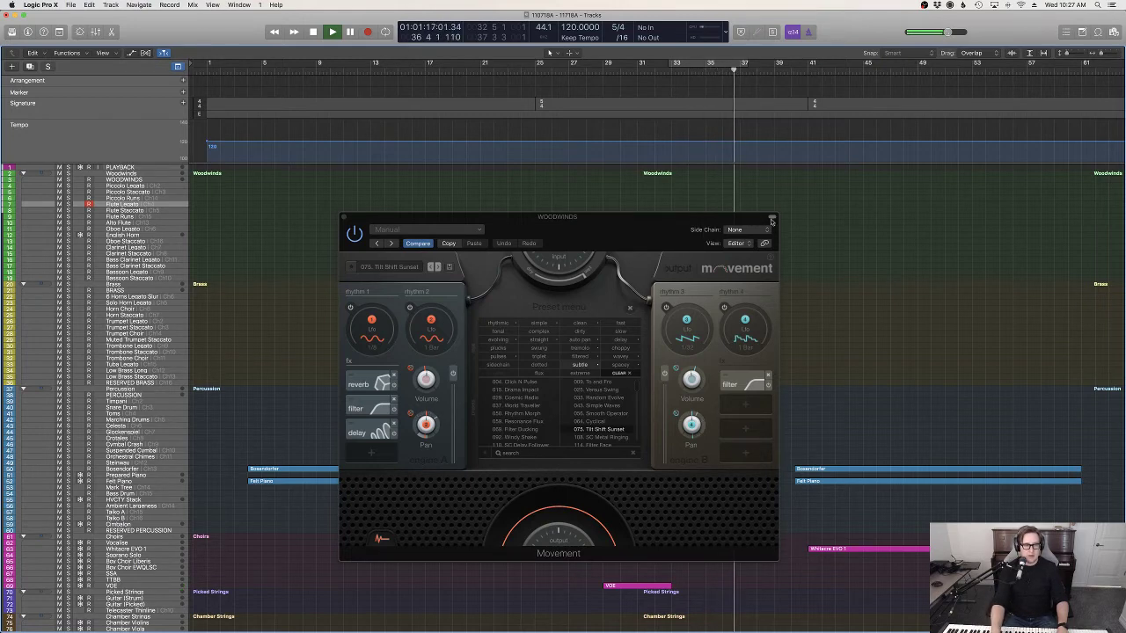
left_click_drag(711, 217, 496, 149)
scroll(777, 357, "down", 15)
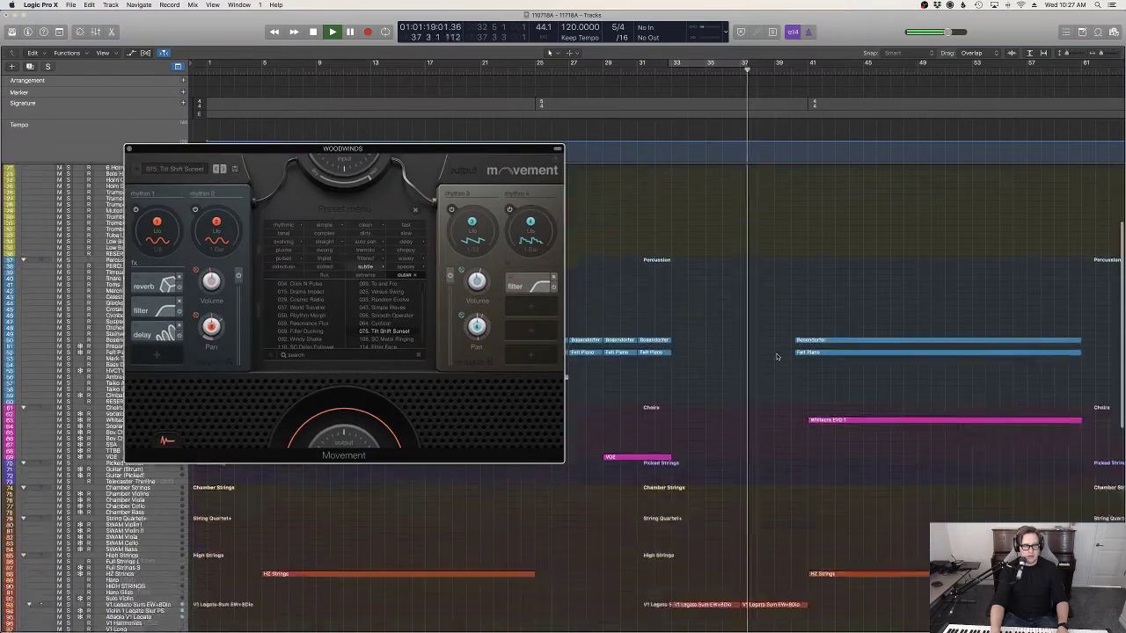
scroll(777, 357, "up", 3)
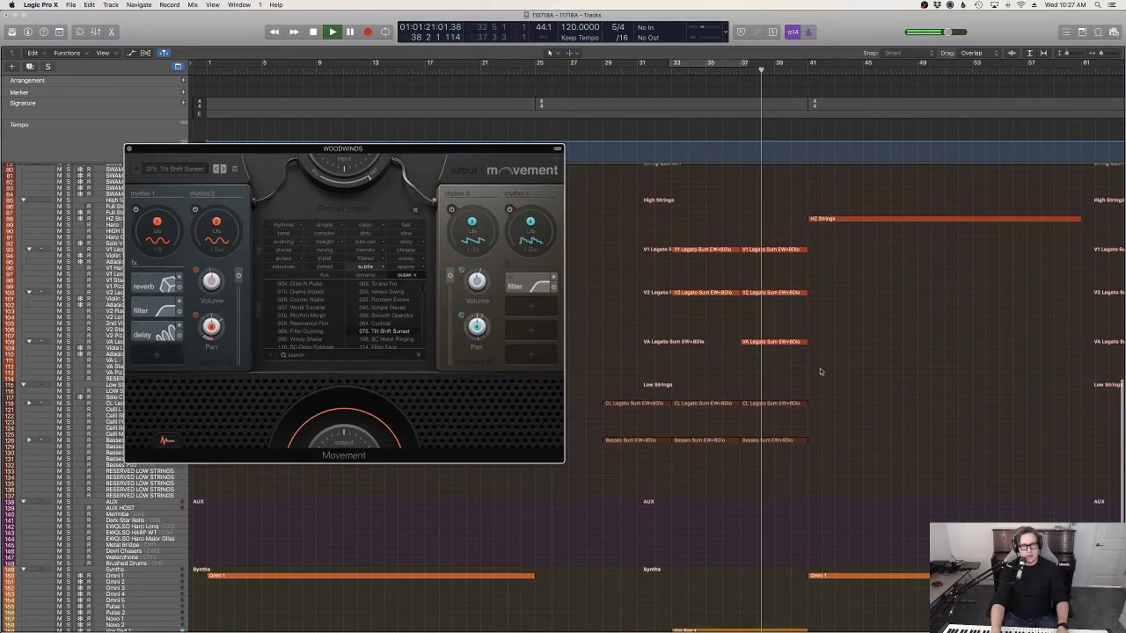
Step: Load the Abandoned Abbey TS FR 6.0s church reverb into QL Spaces on the WOODWINDS channel
scroll(777, 357, "up", 5)
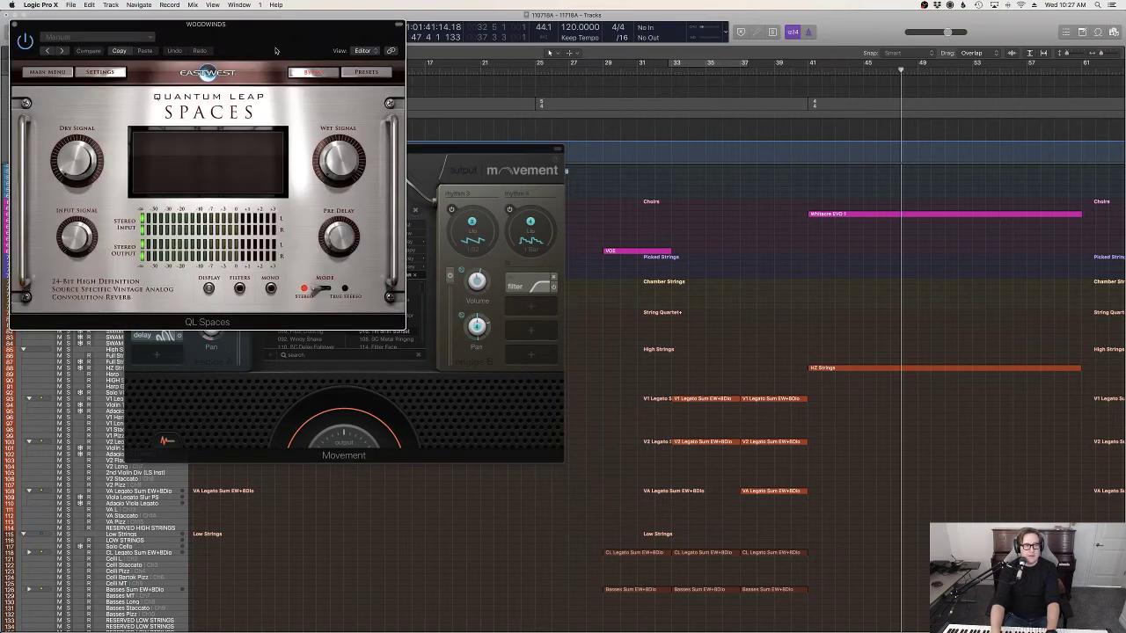
left_click_drag(255, 48, 838, 211)
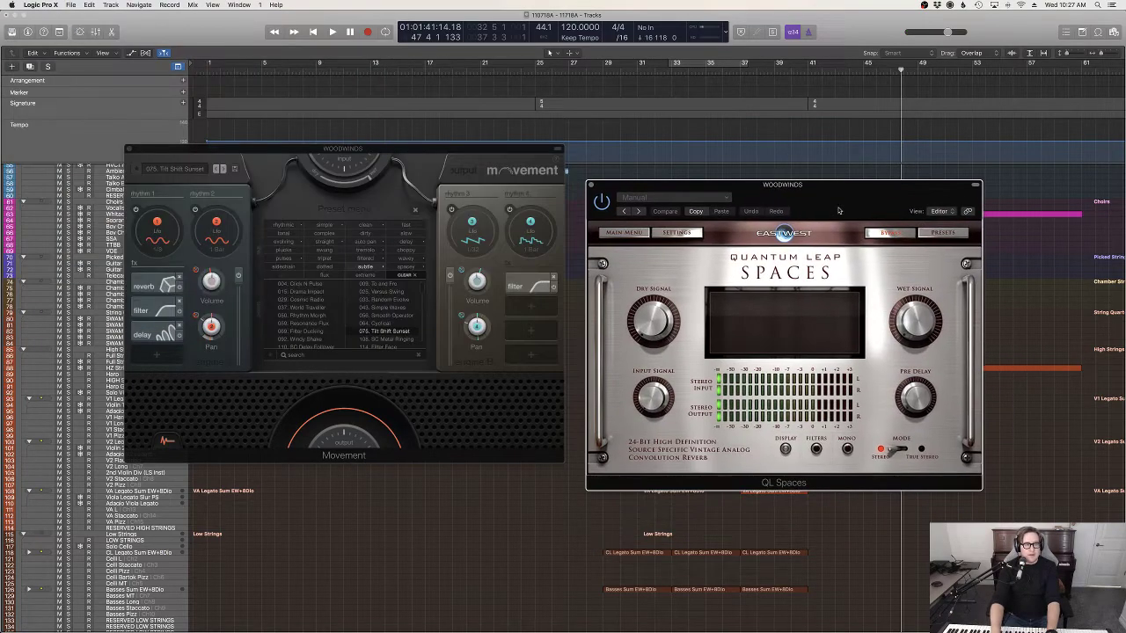
left_click(899, 235)
left_click(675, 280)
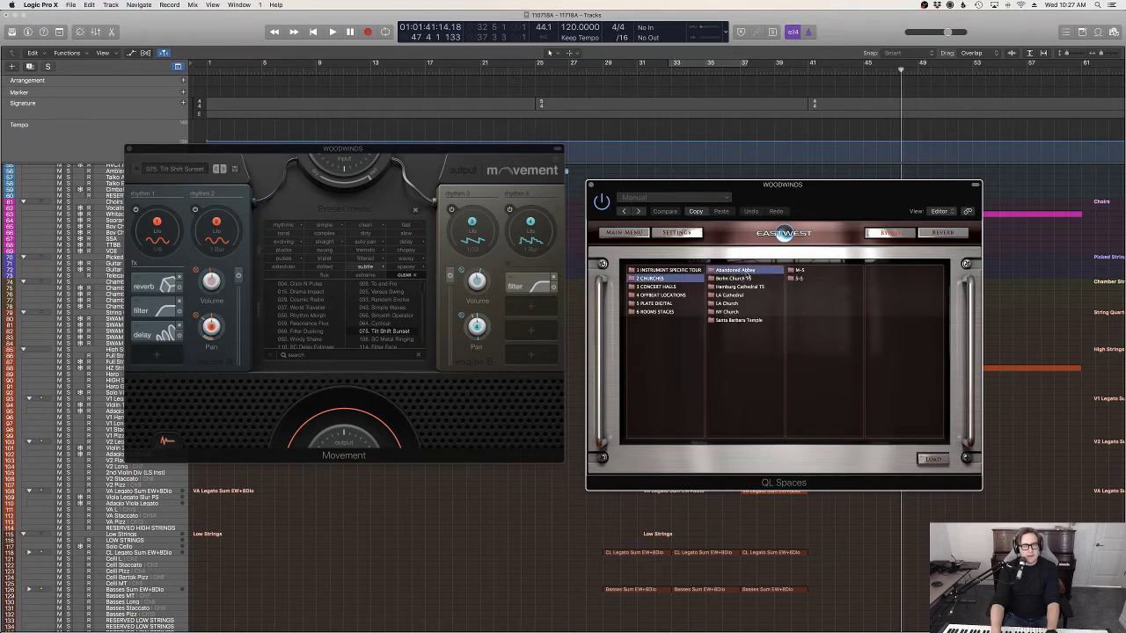
double_click(885, 272)
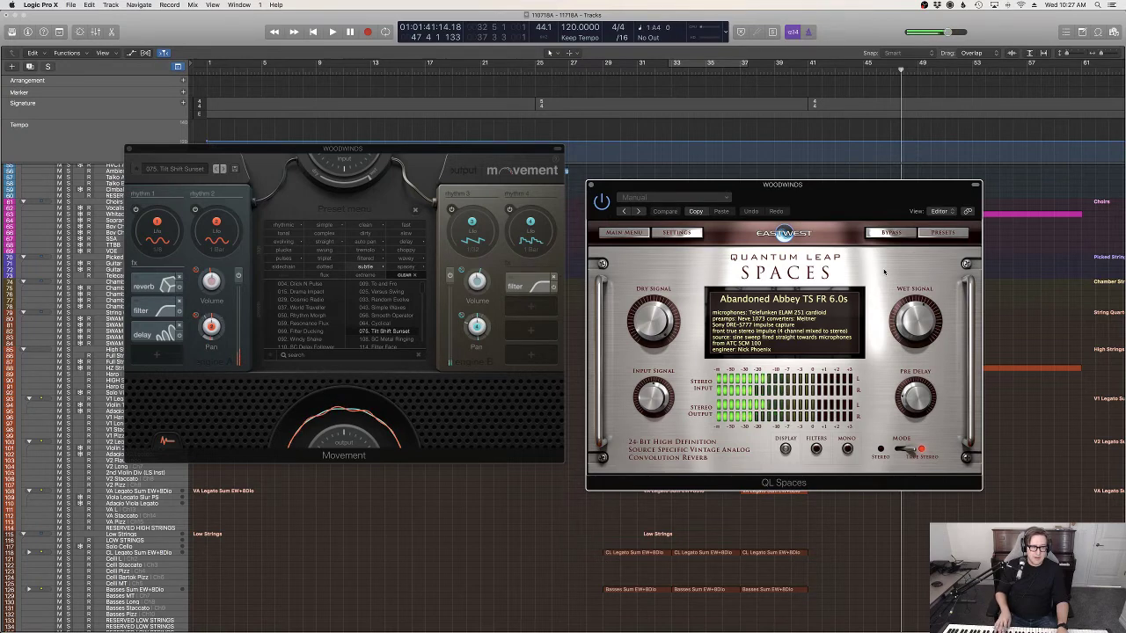
Step: Close Movement's preset menu, shift the QL Spaces window off the new section and play from just after bar 39
left_click(359, 183)
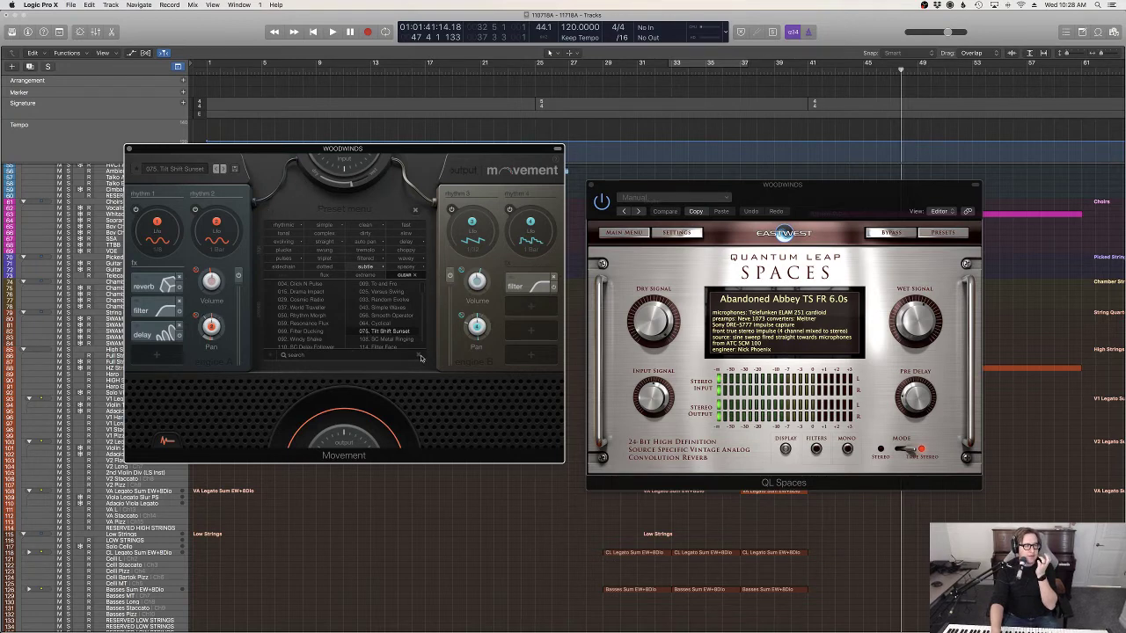
left_click(417, 212)
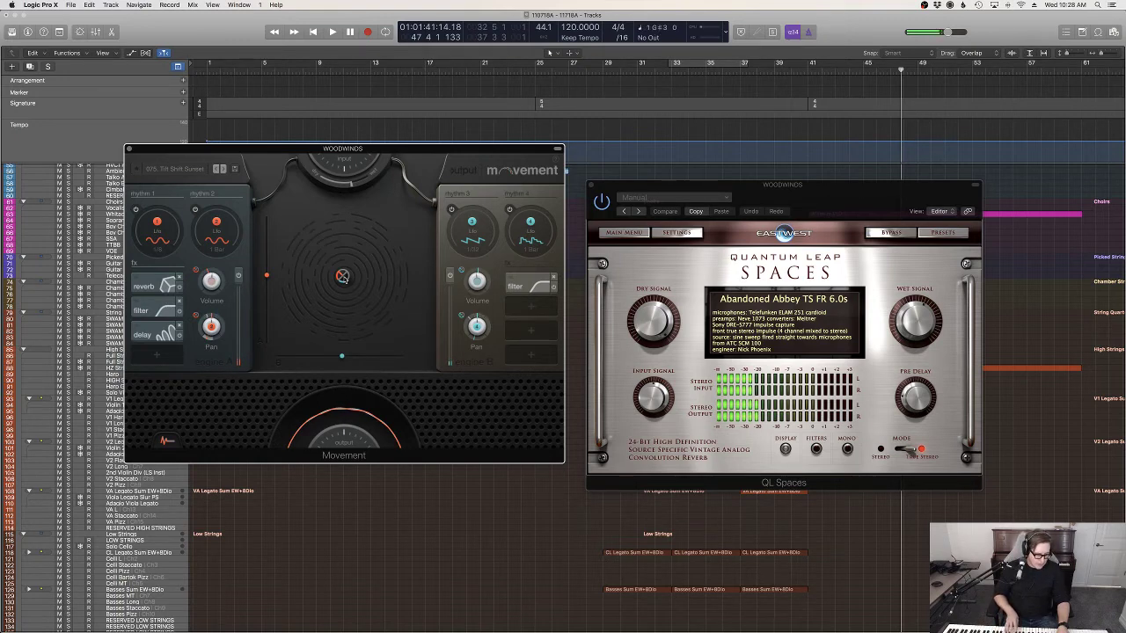
left_click_drag(663, 186, 275, 228)
left_click(790, 68)
key("space")
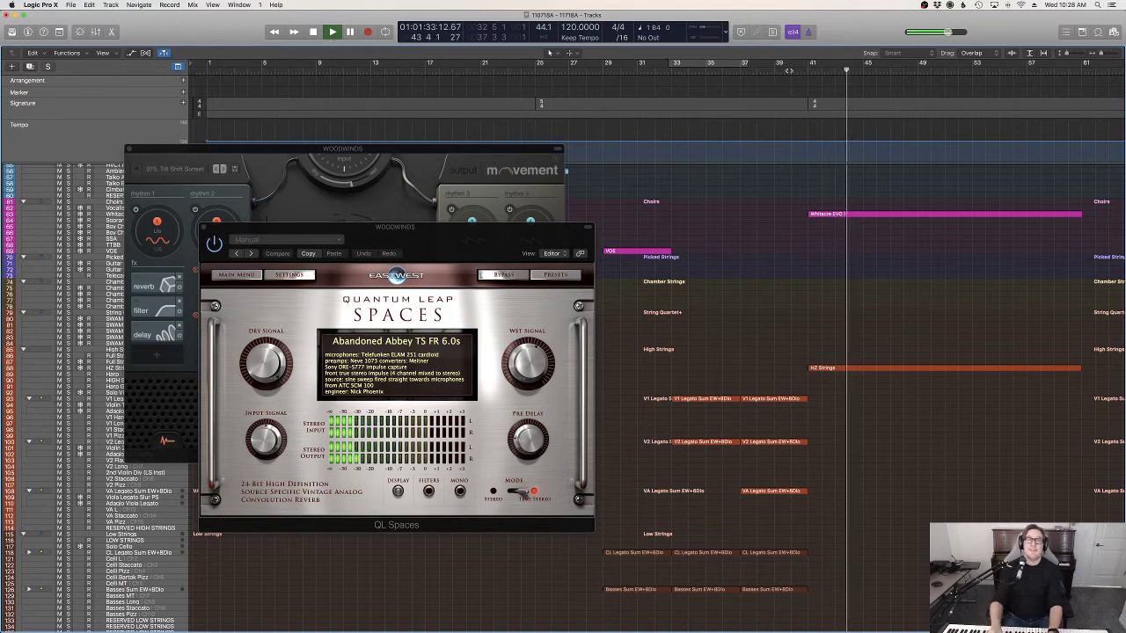
Step: Hide the plug-in windows and record a Flute Legato part from bar 41 to bar 45
key("v")
scroll(846, 207, "up", 10)
left_click(809, 70)
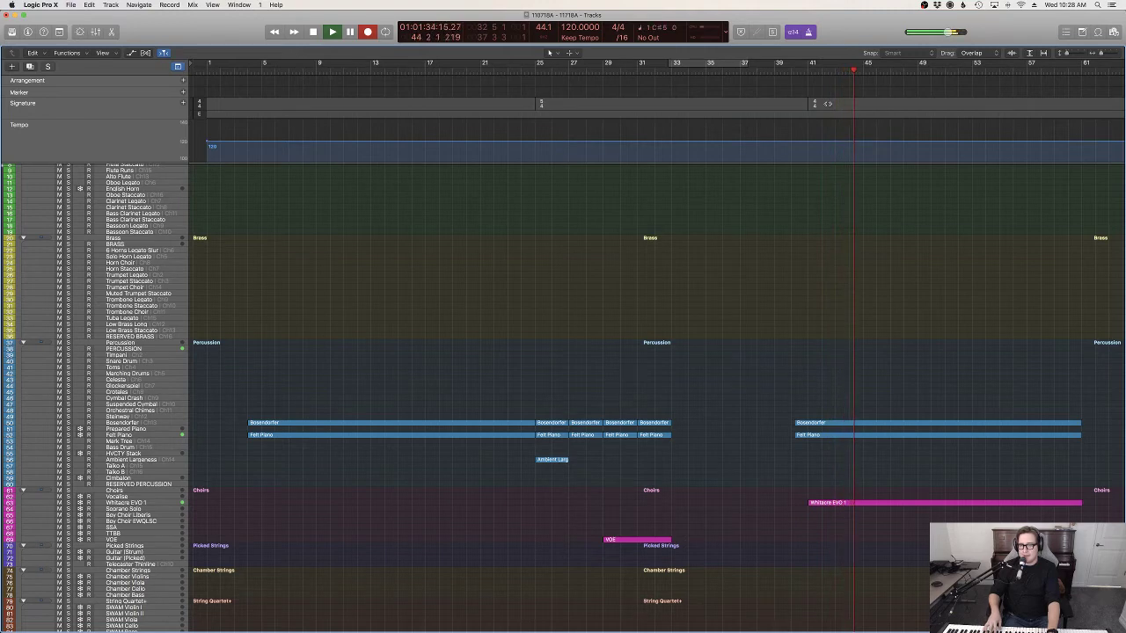
key("space")
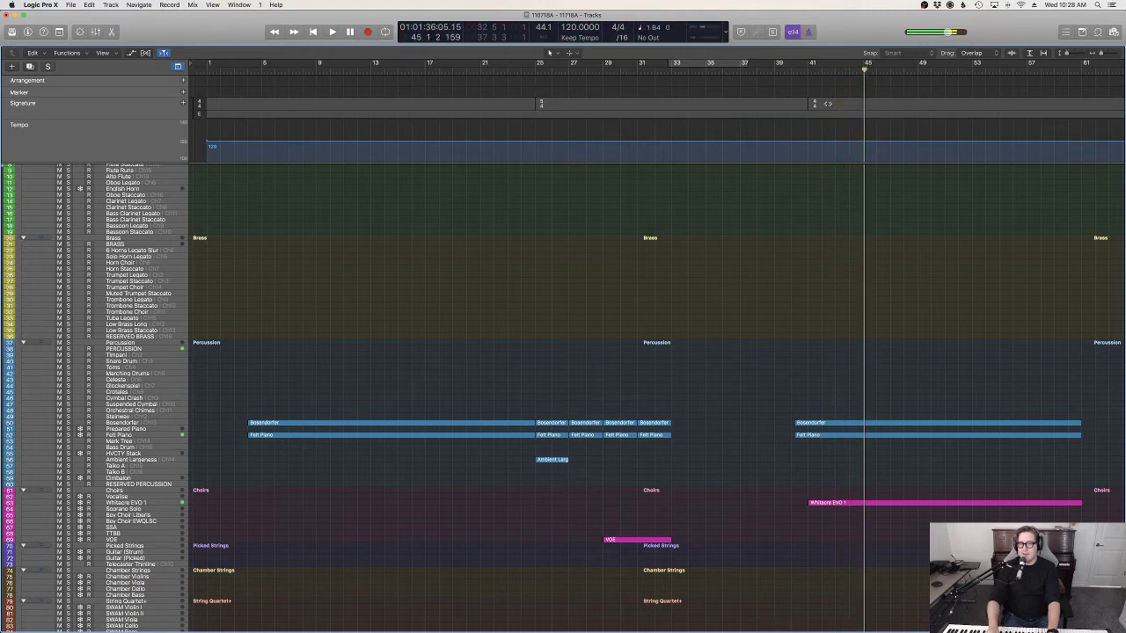
Step: Play the new flute part with the arrangement from bar 40 and listen past bar 45
scroll(839, 180, "up", 5)
left_click(802, 68)
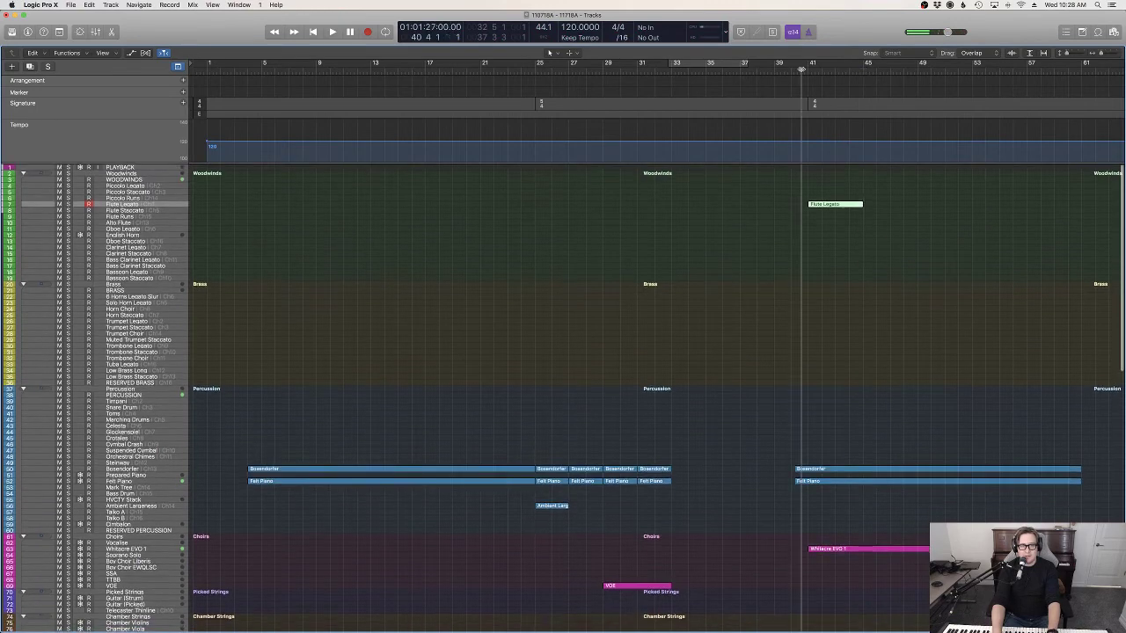
key("space")
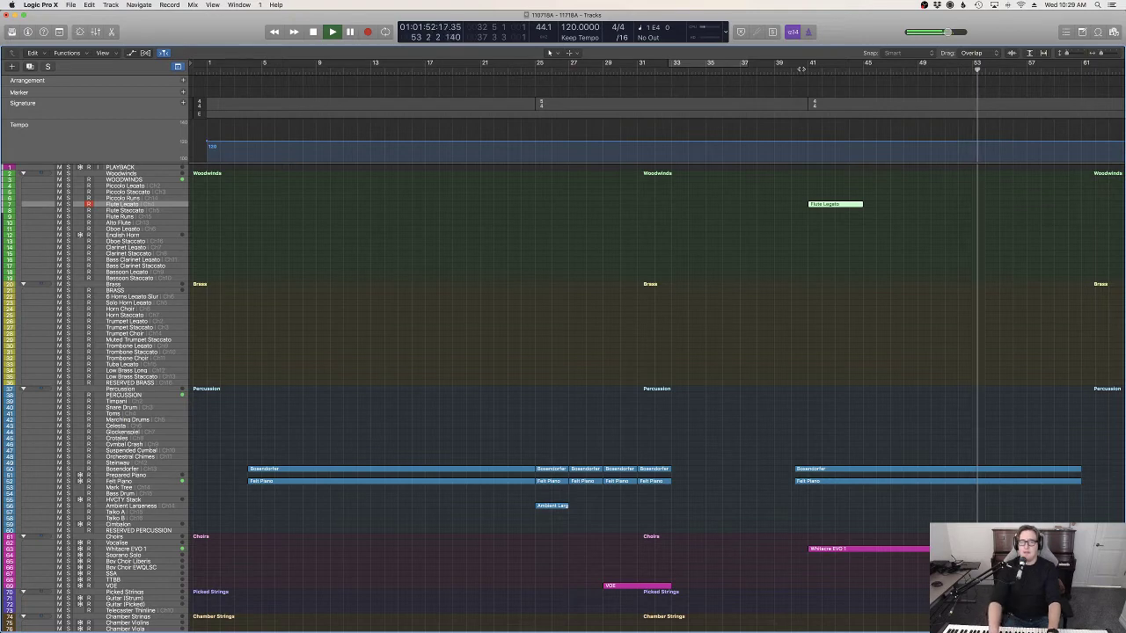
Step: Try recording a continuation of the Flute Legato part from bar 45, and undo the take
left_click(867, 69)
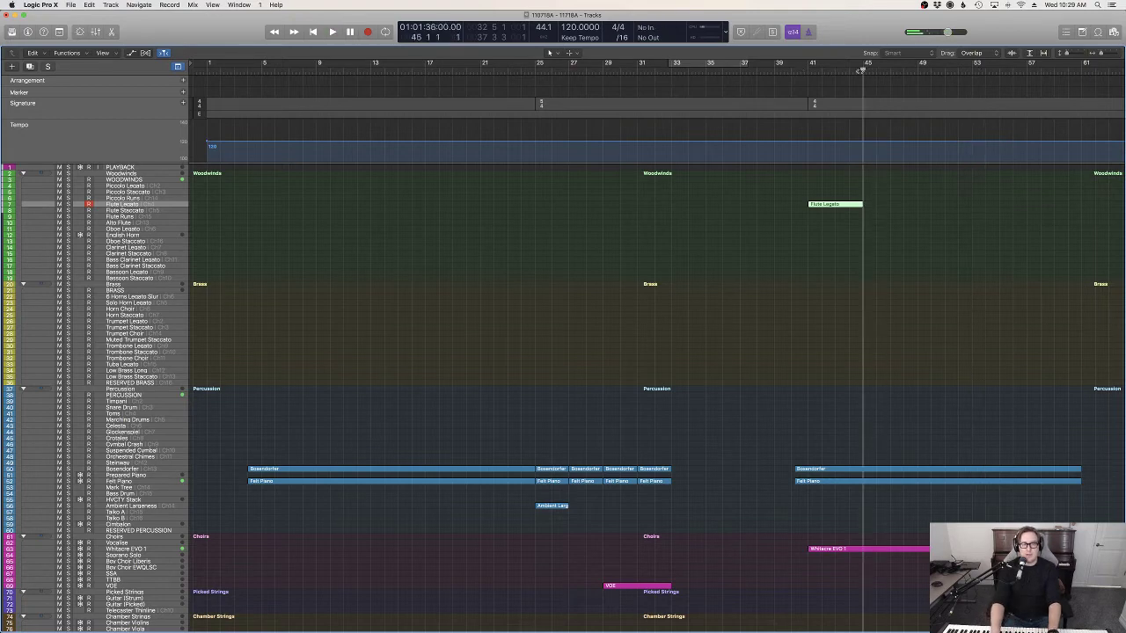
key("space")
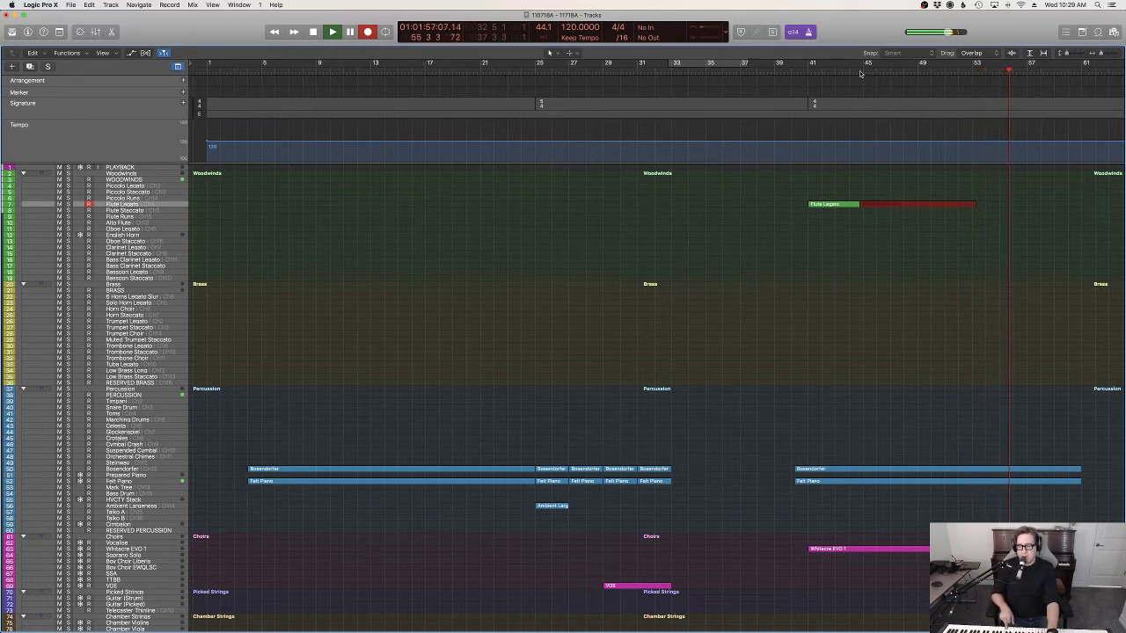
key("space")
key("super+z")
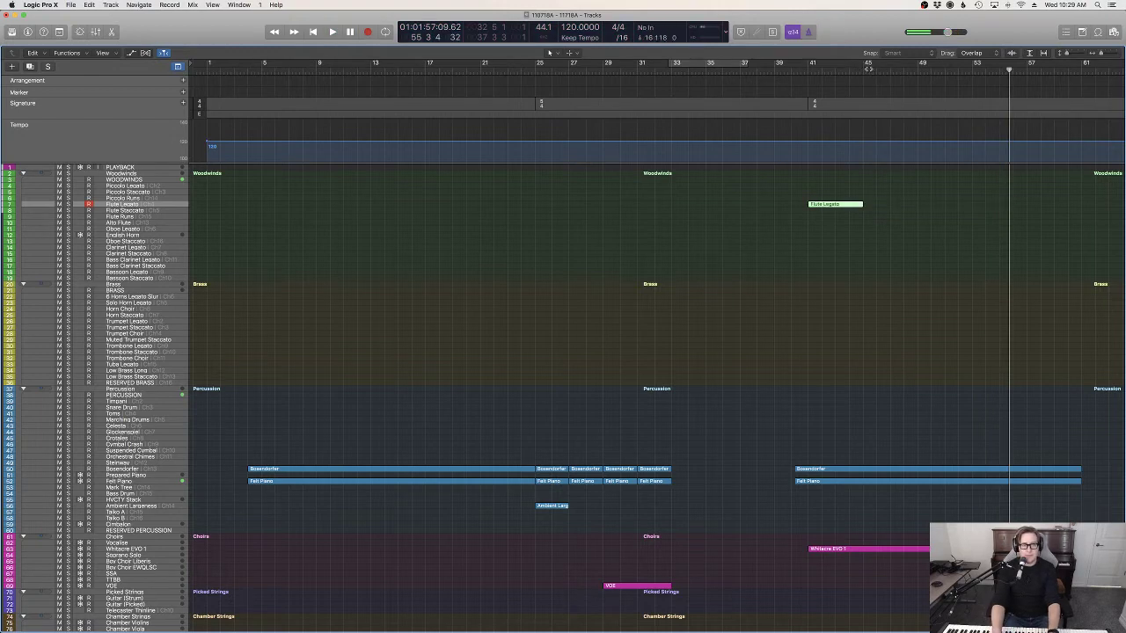
Step: Record the Flute Legato continuation from bar 45 to about bar 53
left_click(864, 72)
key("r")
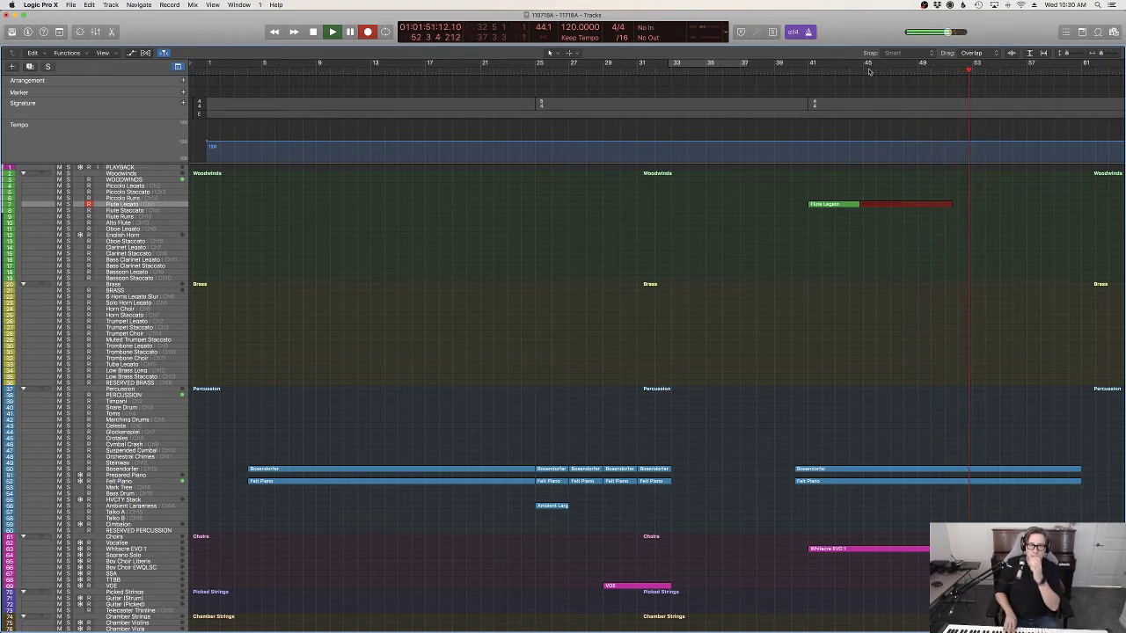
key("space")
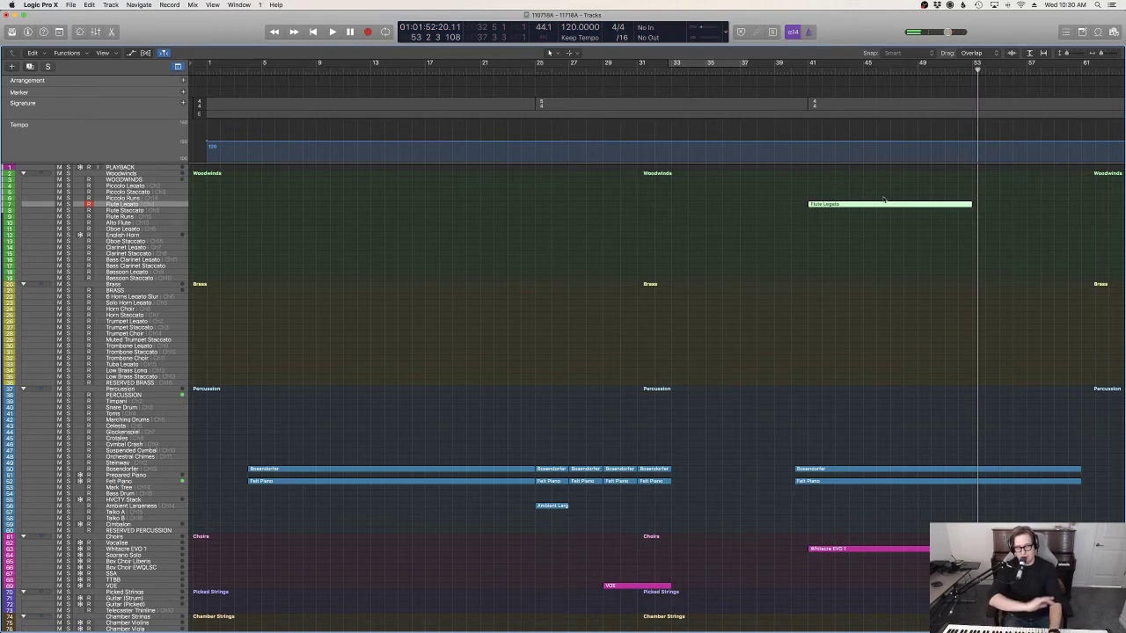
Step: Open the Flute Legato region's notes and lower its Expression to a constant level from bar 41
key("e")
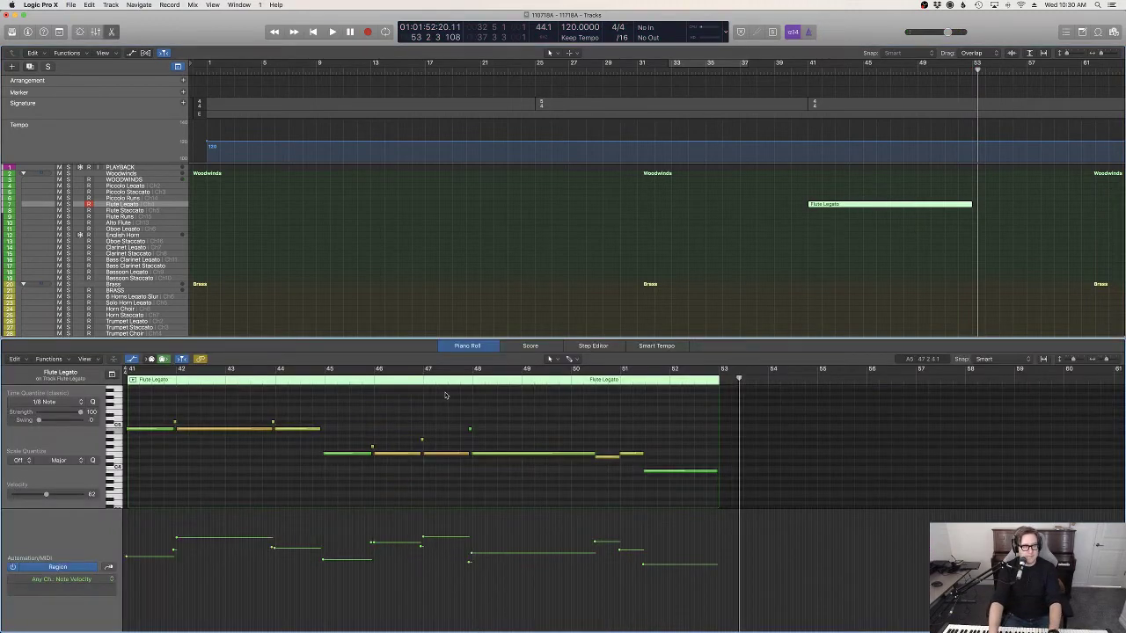
scroll(445, 395, "left", 10)
left_click(524, 428)
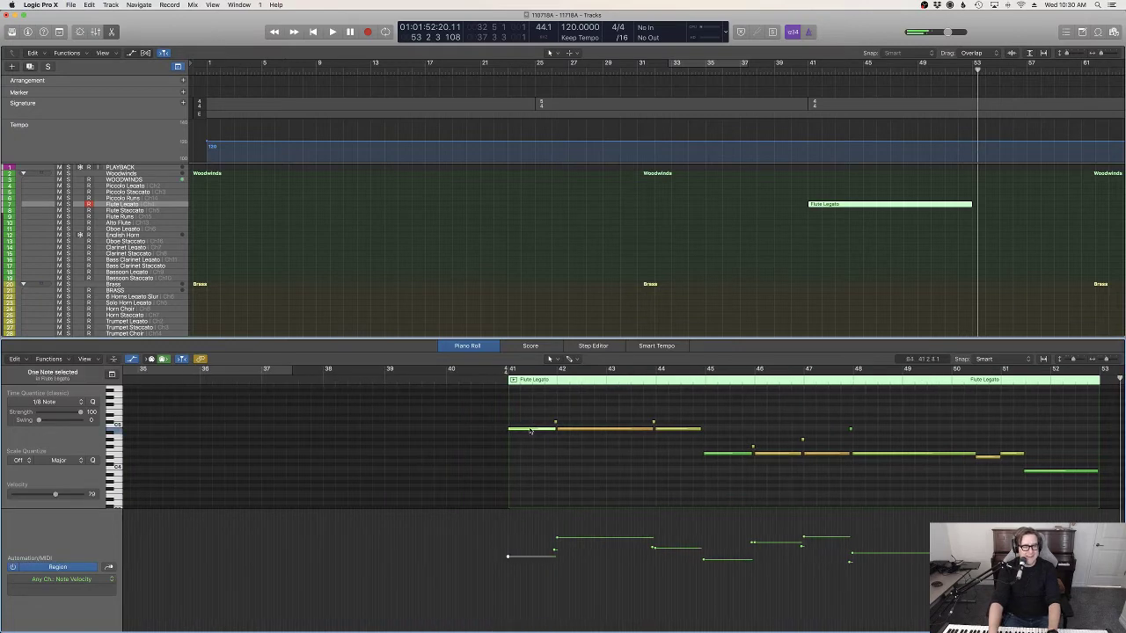
left_click(545, 486)
left_click_drag(512, 554, 511, 586)
Step: Play the flute from just before bar 41, set its Modulation to a constant 83 and close the note editor
left_click(497, 381)
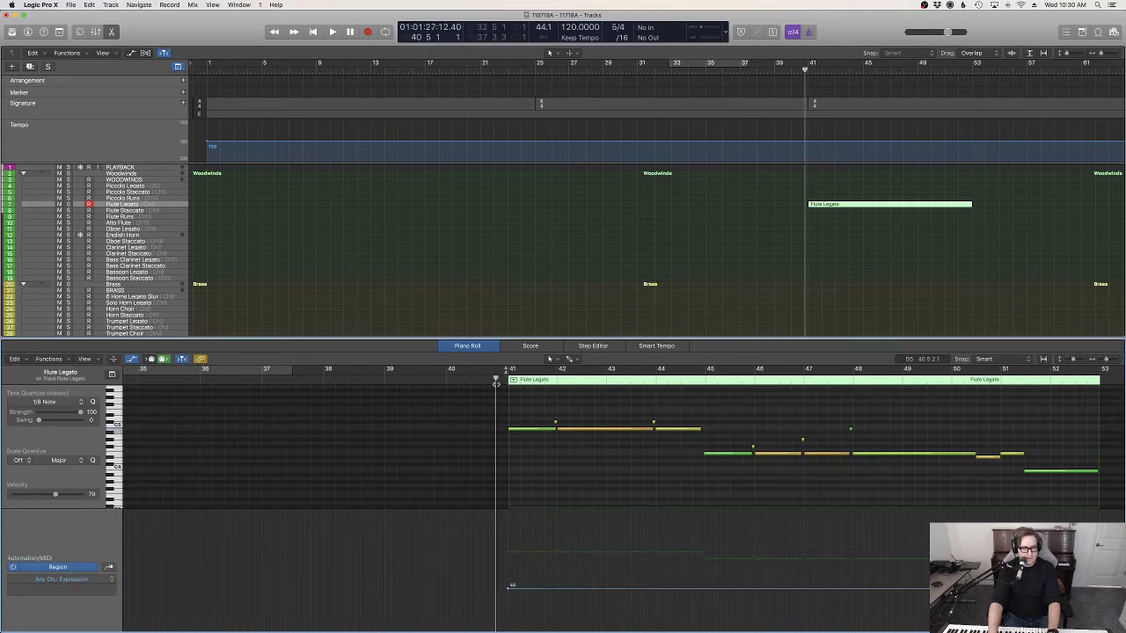
key("space")
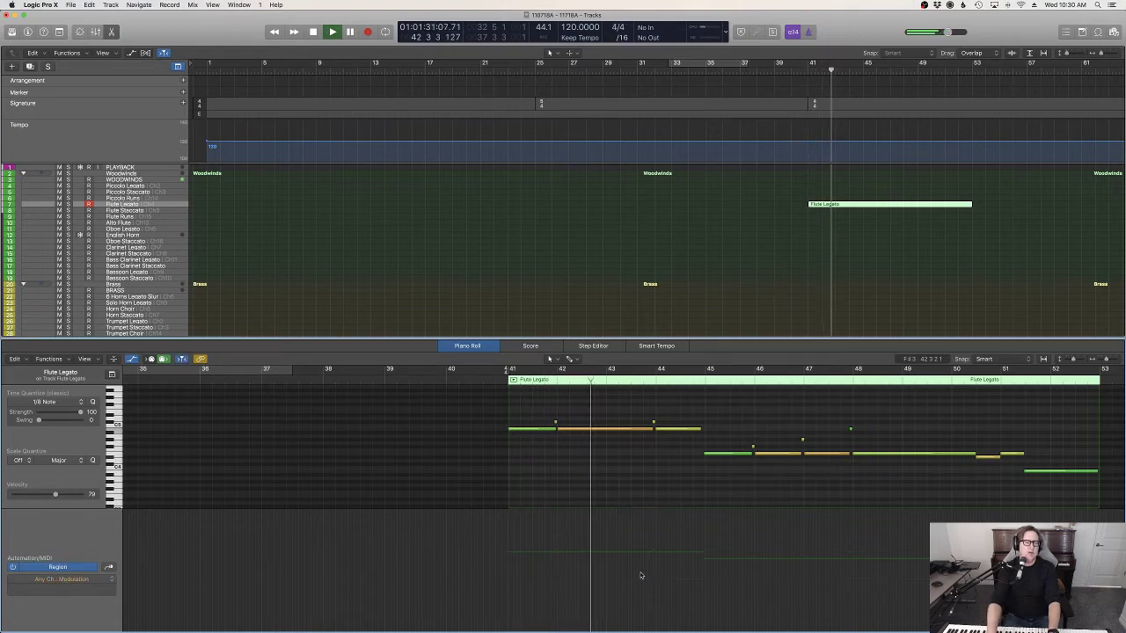
left_click(561, 551)
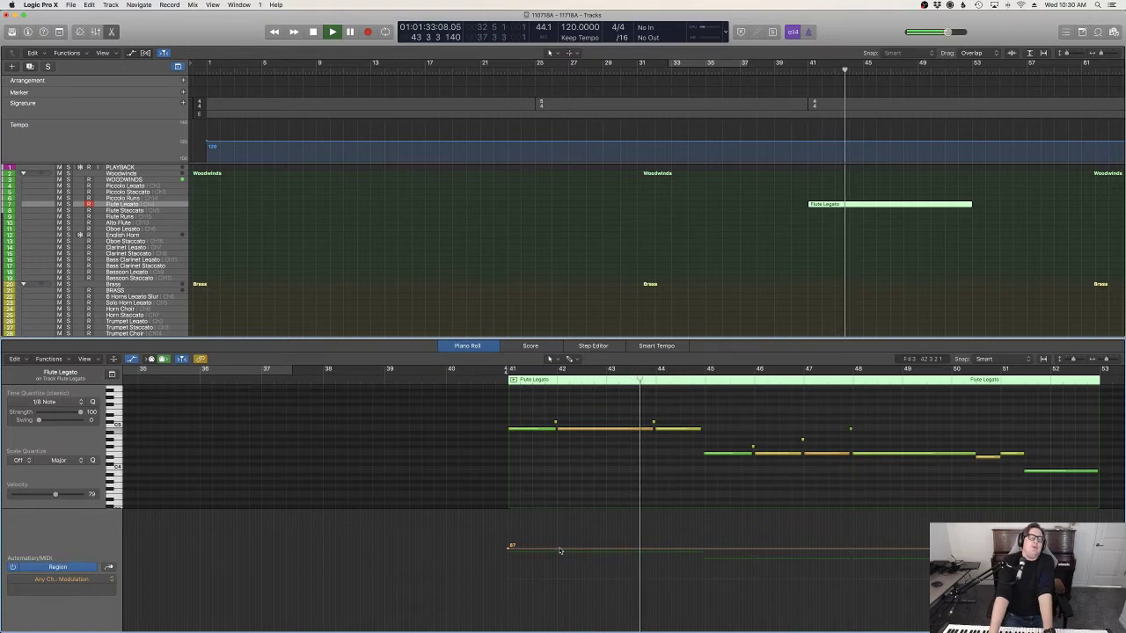
left_click_drag(560, 551, 561, 556)
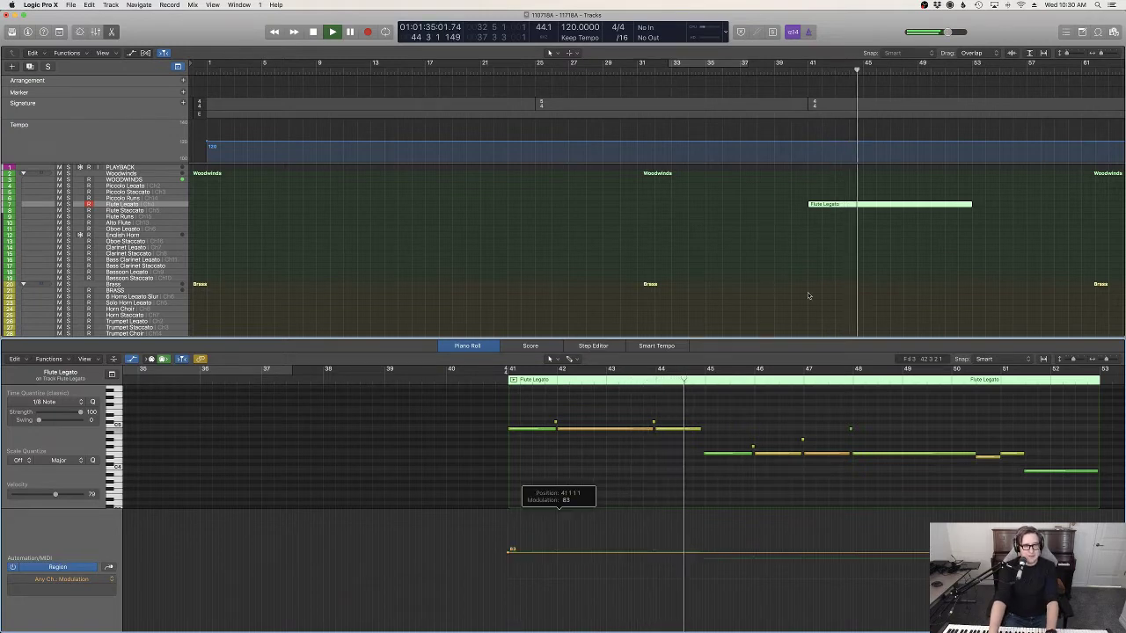
key("e")
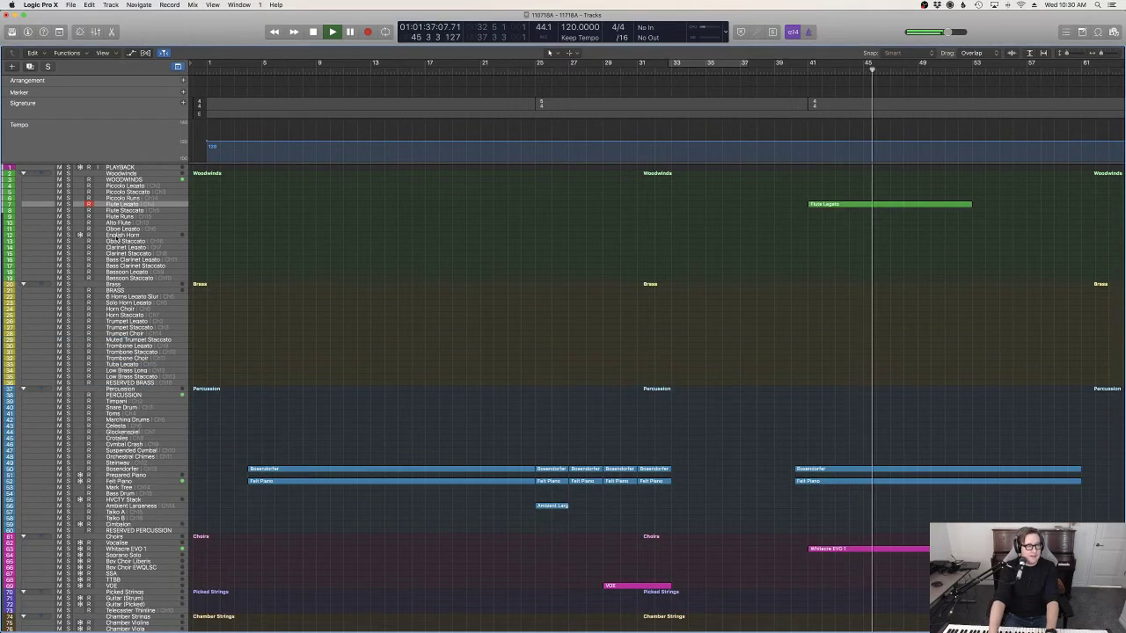
Step: Record a Clarinet Staccato part from about bar 53 to bar 61
left_click(124, 247)
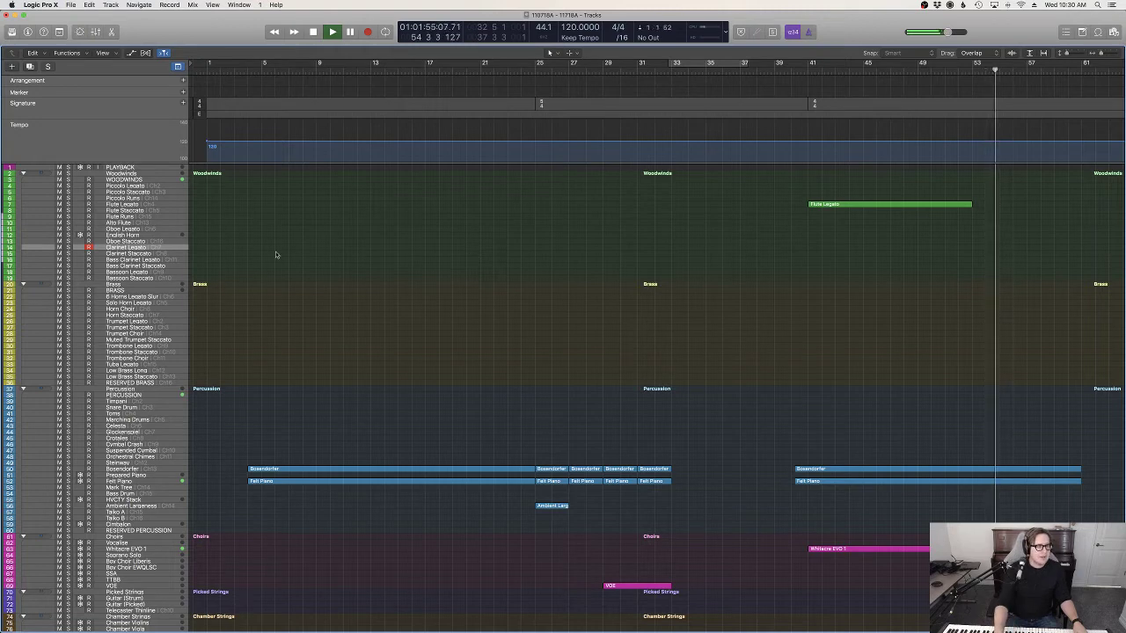
left_click(155, 255)
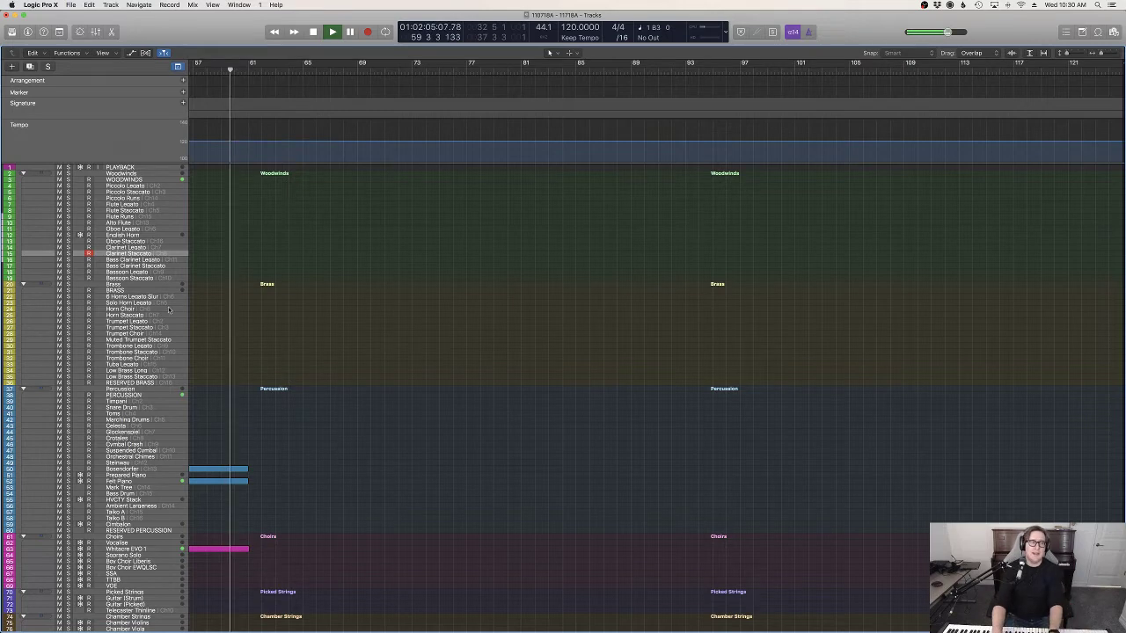
scroll(309, 370, "left", 2)
scroll(309, 369, "left", 10)
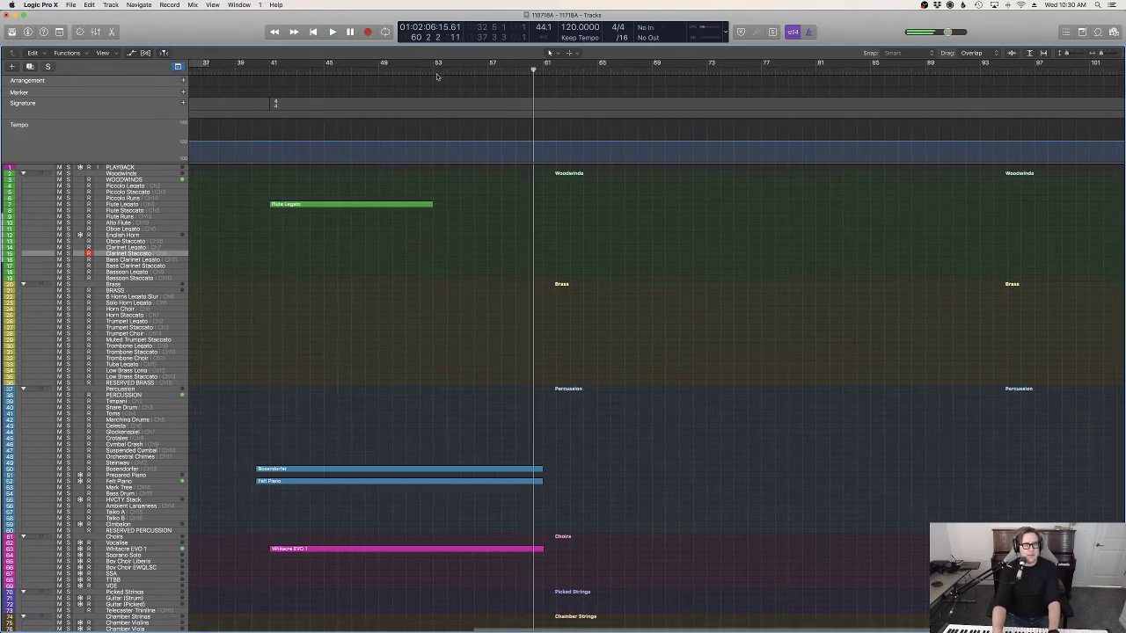
left_click(430, 70)
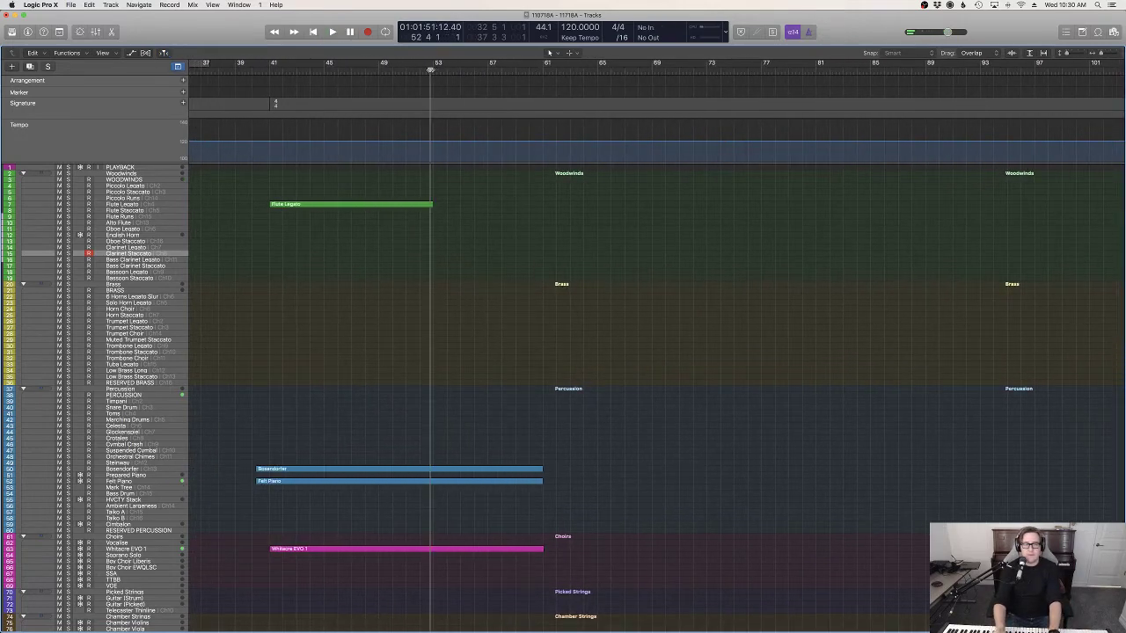
key("r")
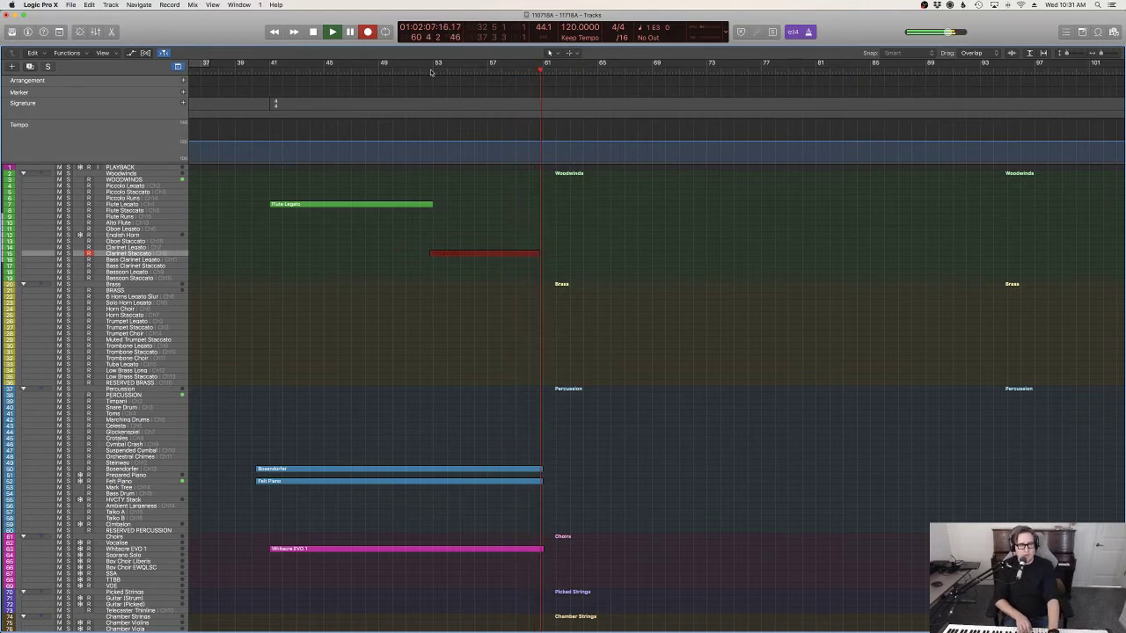
key("space")
Step: Lower the velocity of all Clarinet Staccato notes together and play the part back from just before bar 53
key("e")
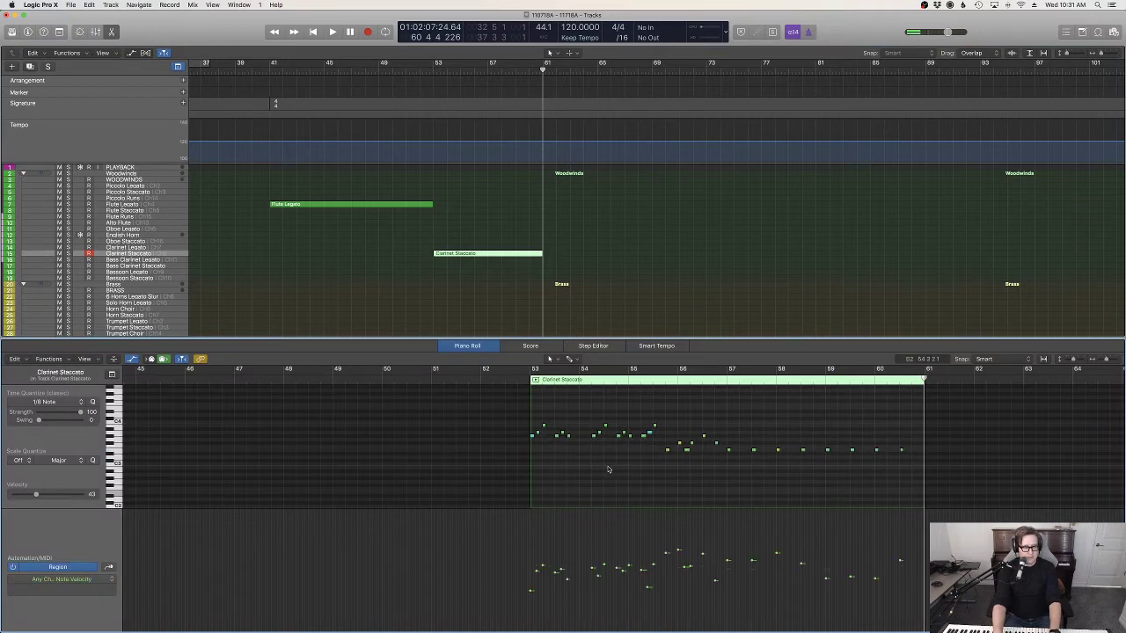
left_click_drag(677, 551, 678, 578)
double_click(517, 380)
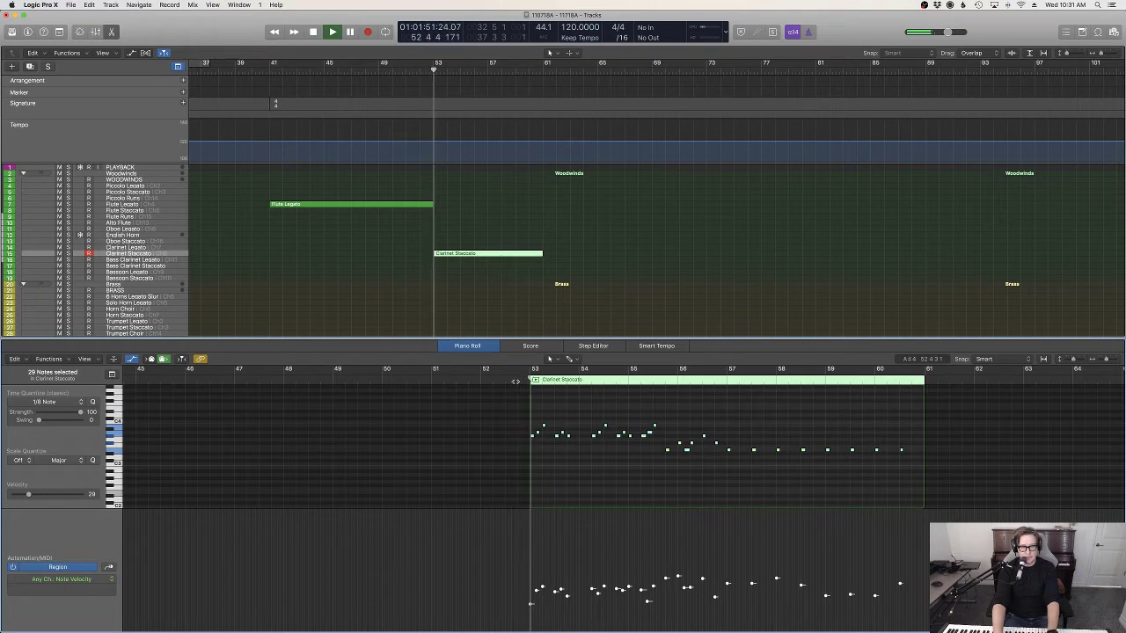
key("e")
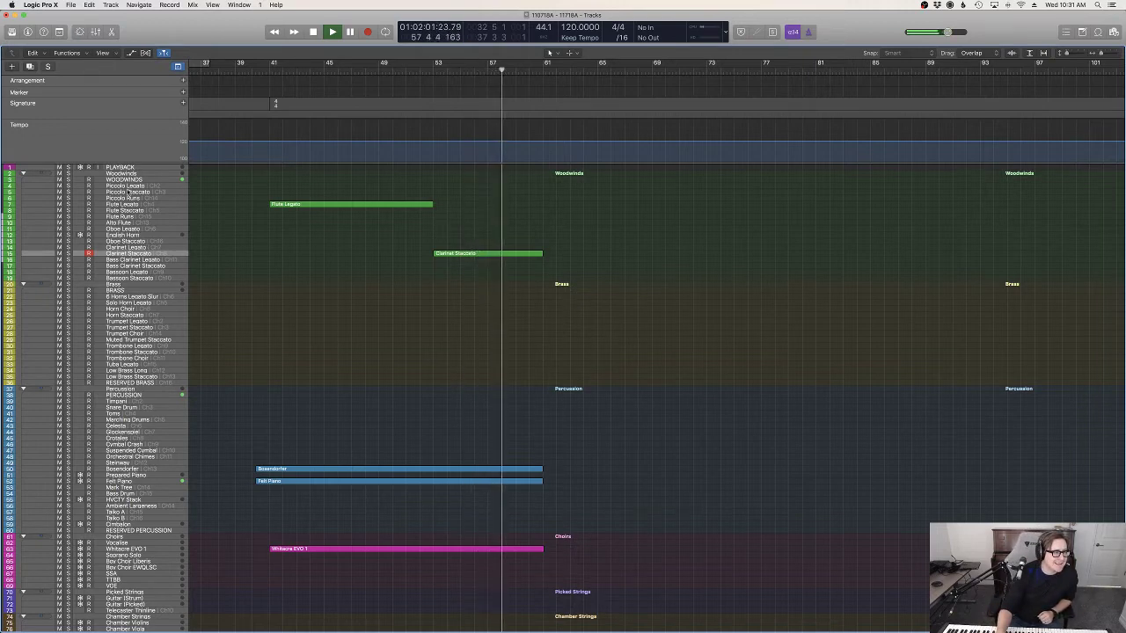
Step: Record a Piccolo Legato part on its track, starting the take at bar 53 and stopping just before bar 61
left_click(129, 186)
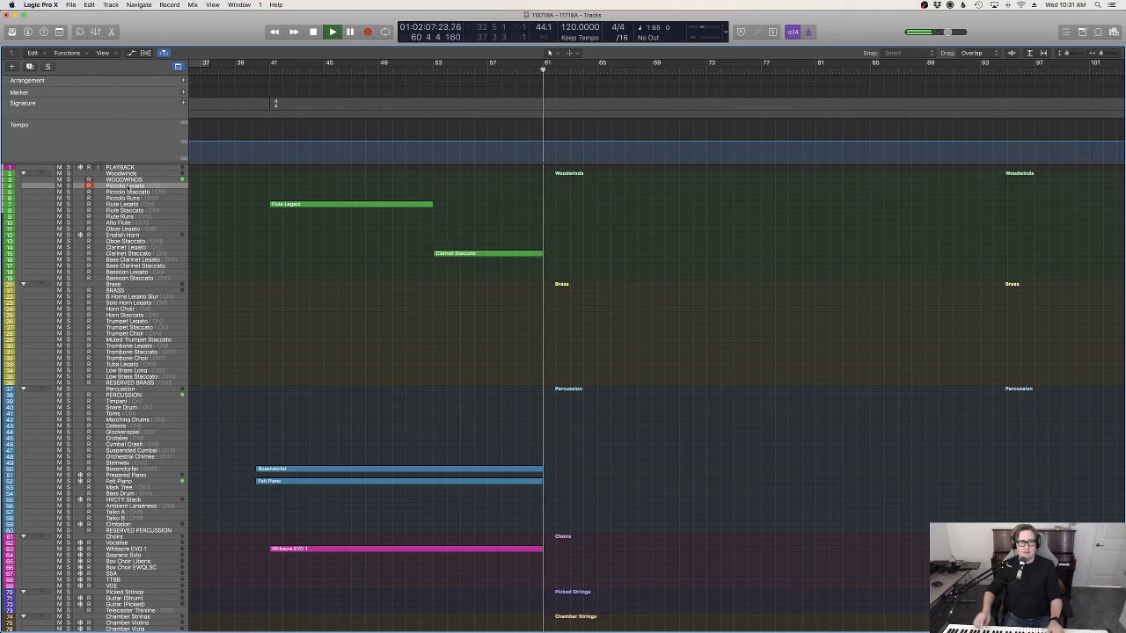
left_click(435, 67)
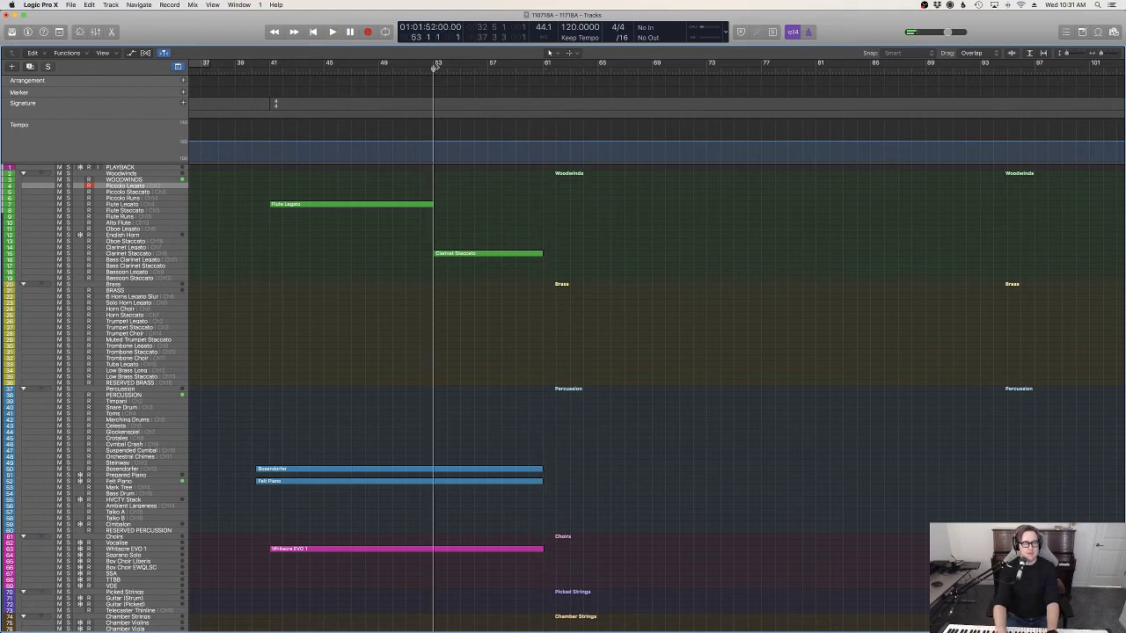
key("r")
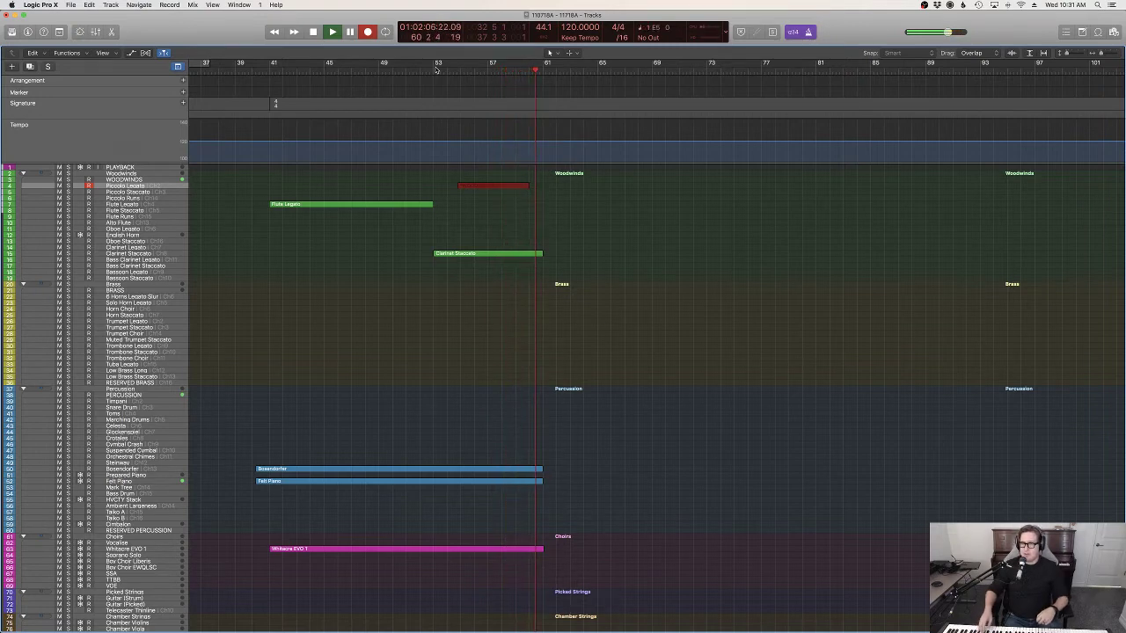
key("space")
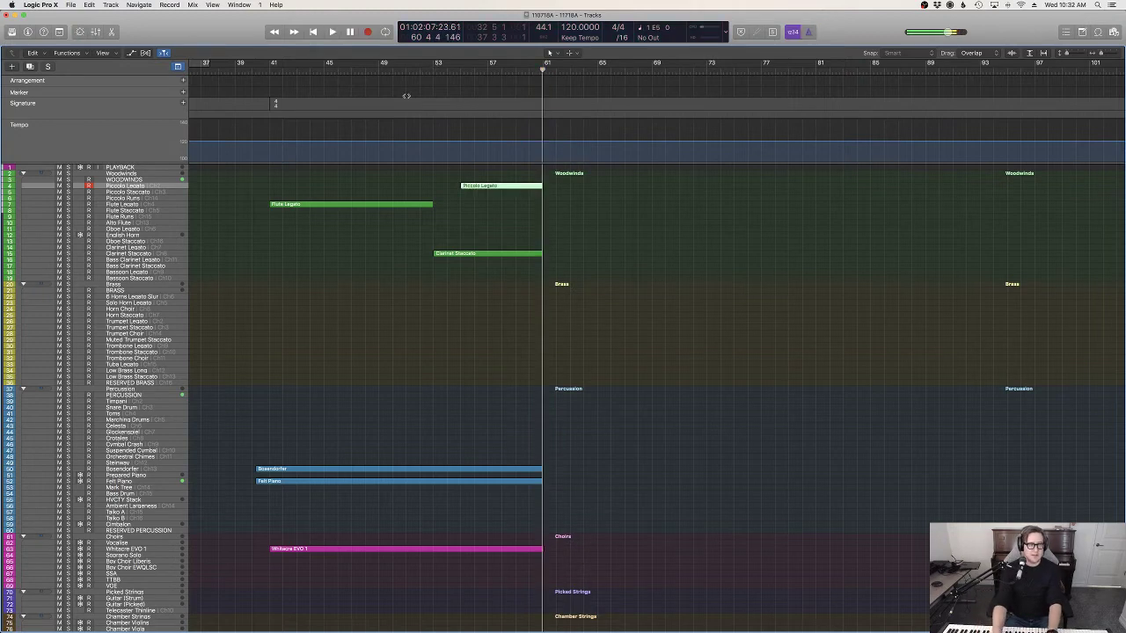
Step: Show the Piccolo Legato region's Expression data, play the arrangement from just before bar 41, and close the note editor
key("e")
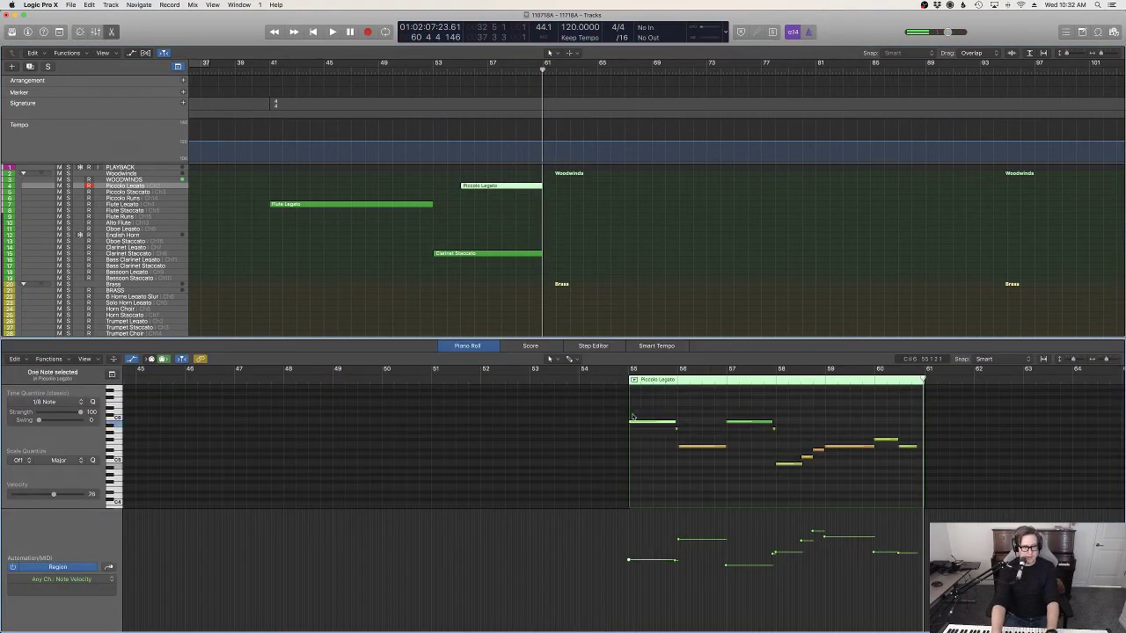
left_click(640, 623)
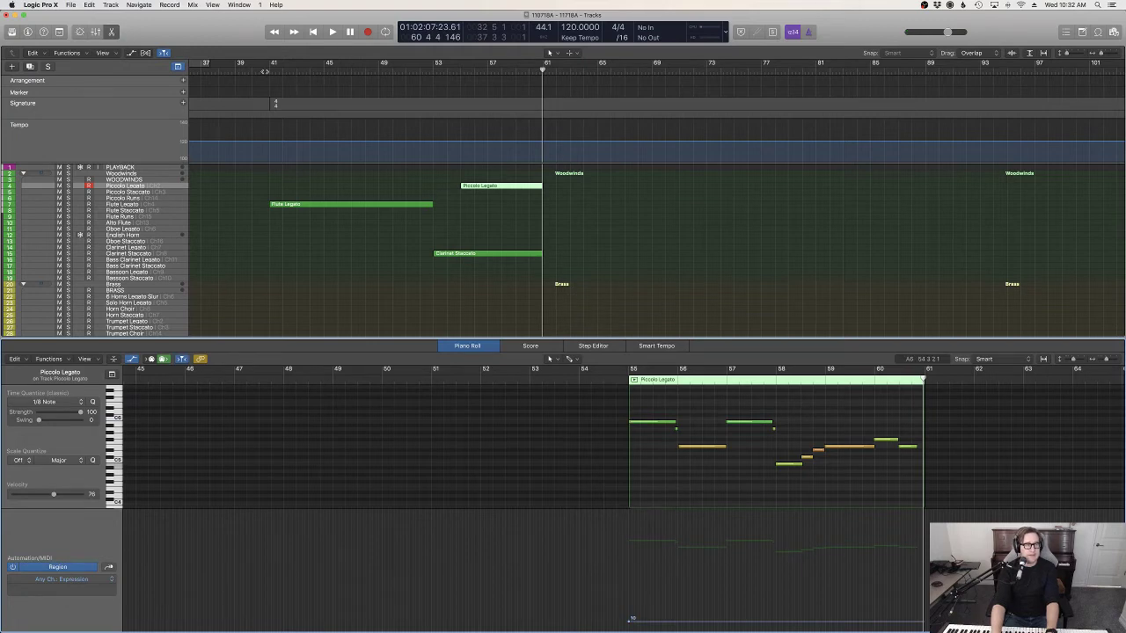
key("space")
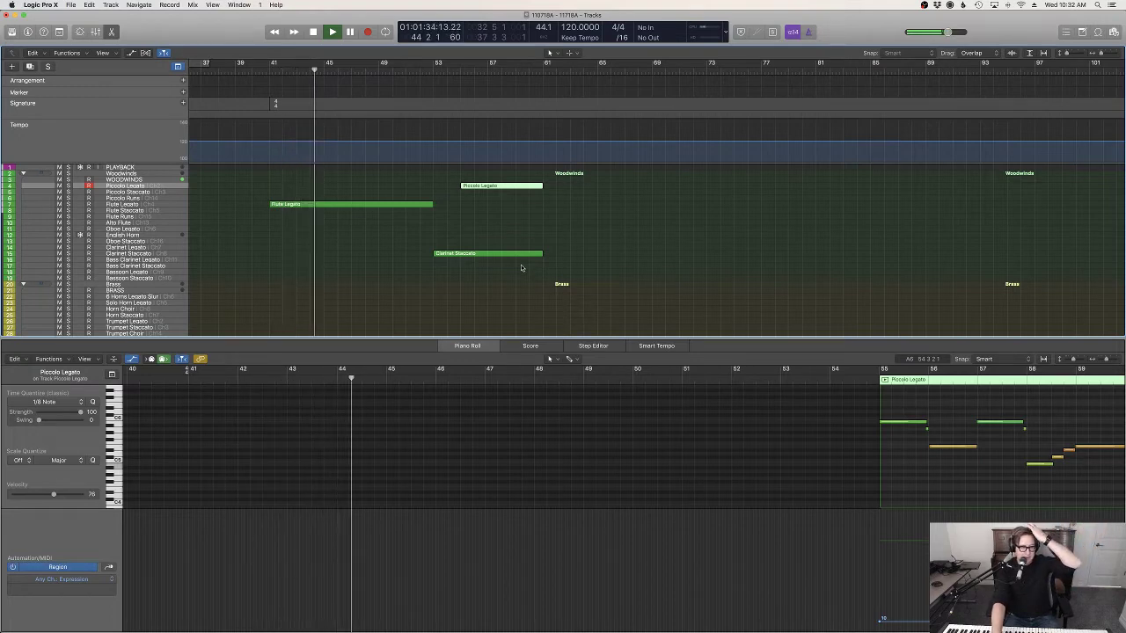
left_click(454, 284)
key("p")
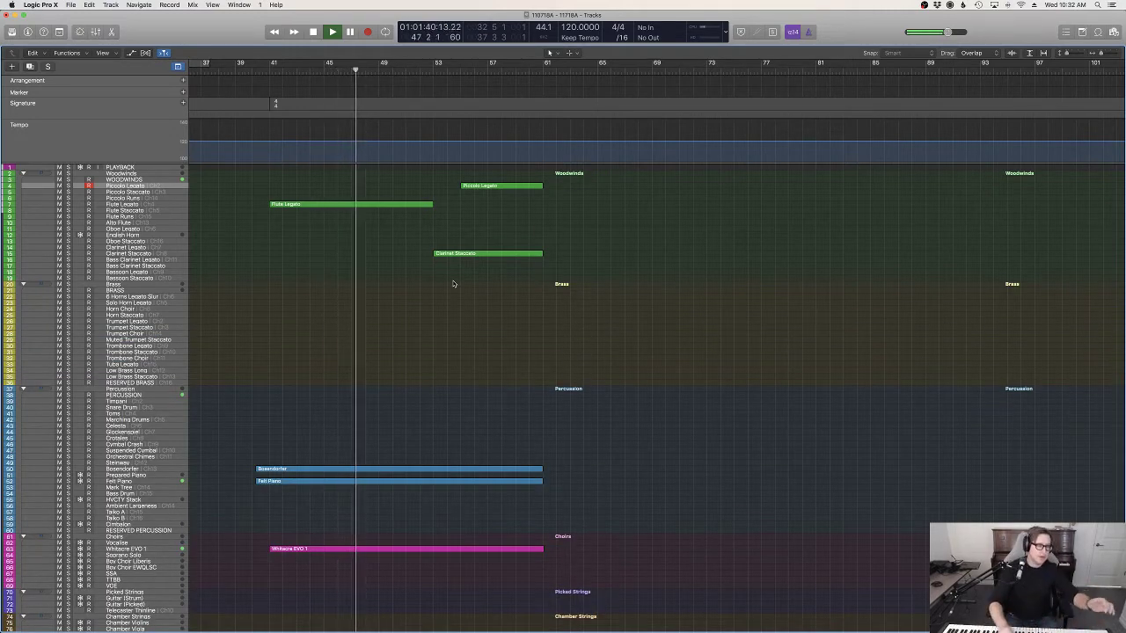
Step: Record a Vocalise choir part, starting the take at bar 53 and stopping just before bar 61
scroll(454, 284, "down", 5)
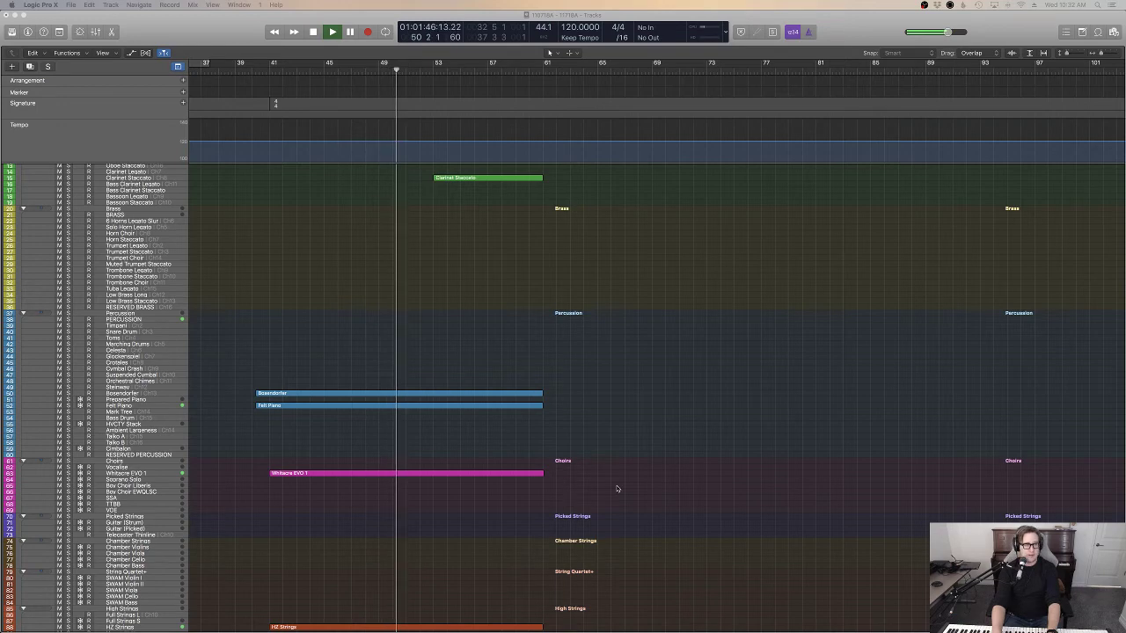
scroll(616, 489, "up", 1)
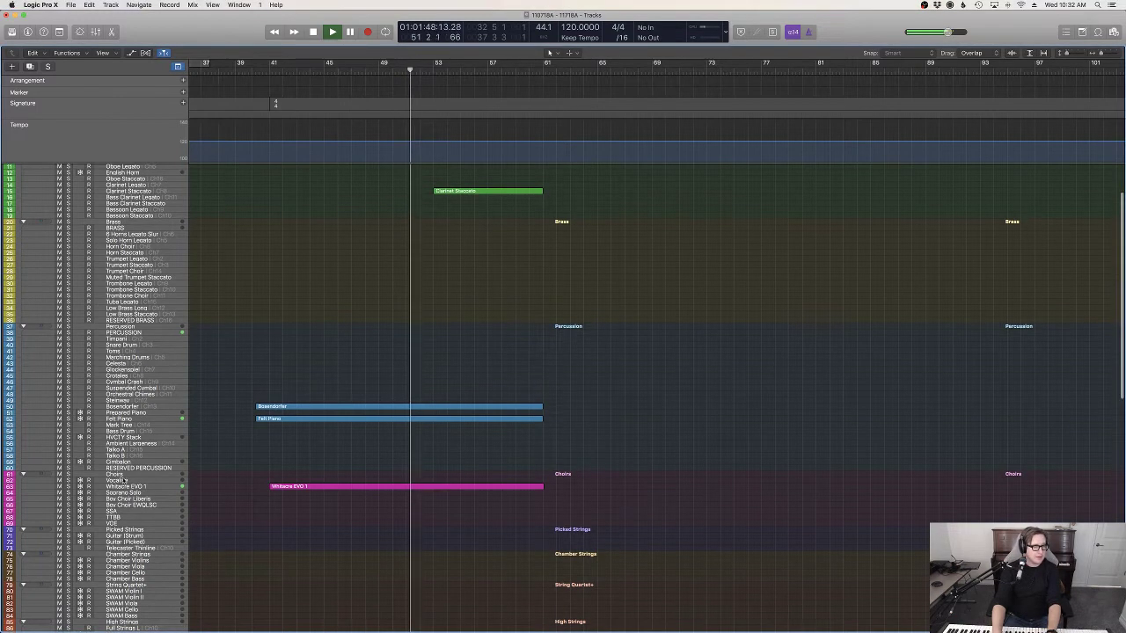
left_click(132, 481)
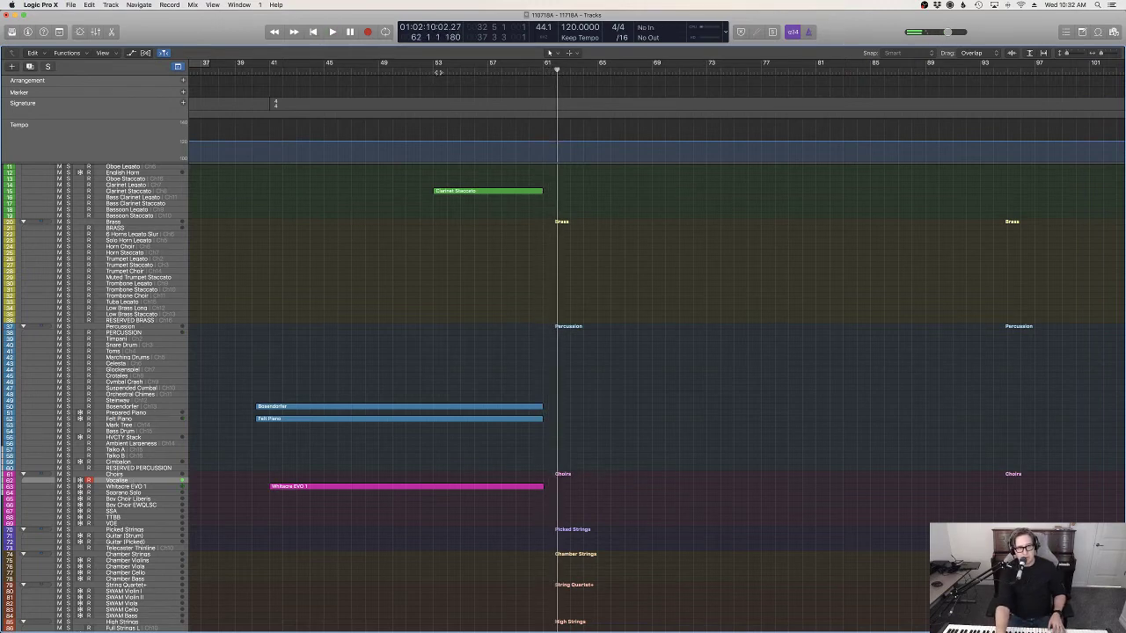
left_click(436, 71)
key("r")
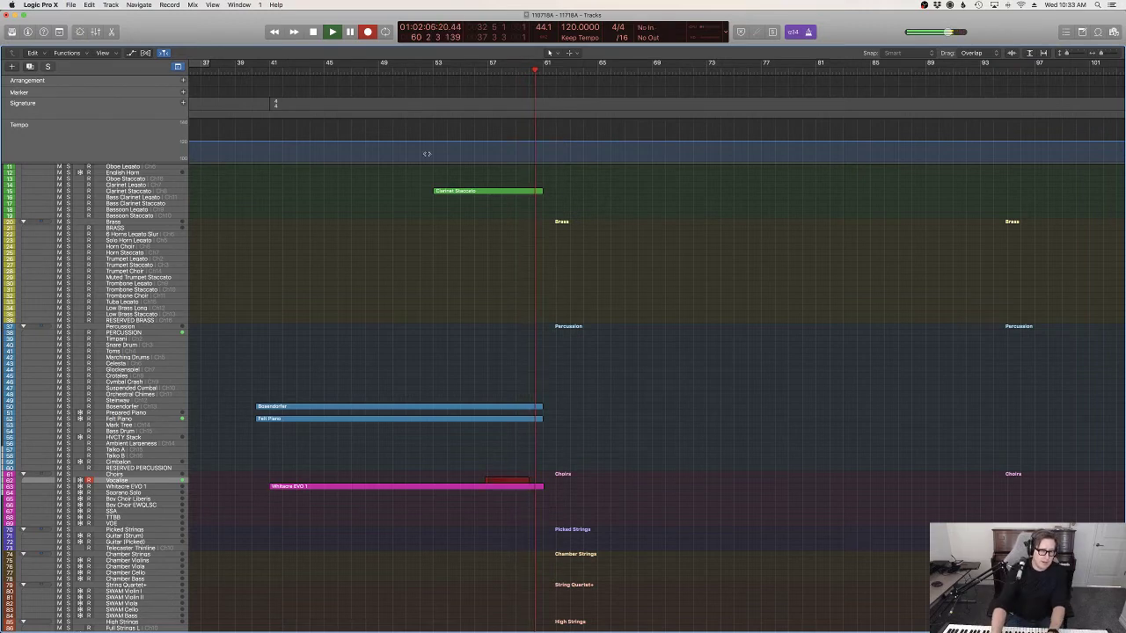
key("space")
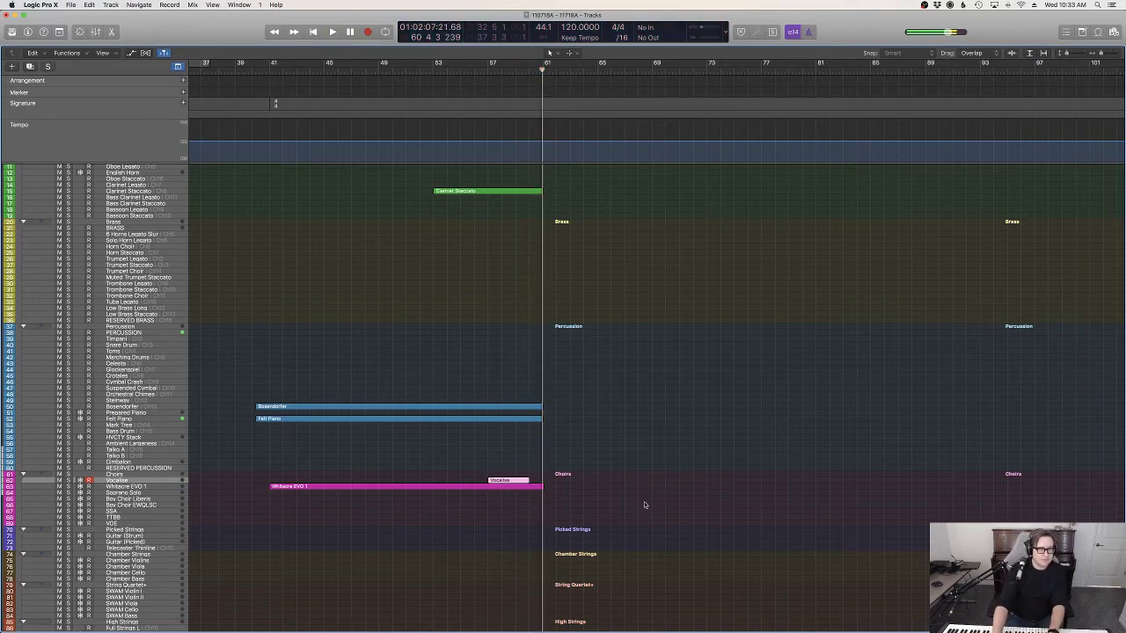
Step: Open the newly recorded Vocalise region in the note editor and bring its track into view
key("p")
scroll(476, 463, "left", 5)
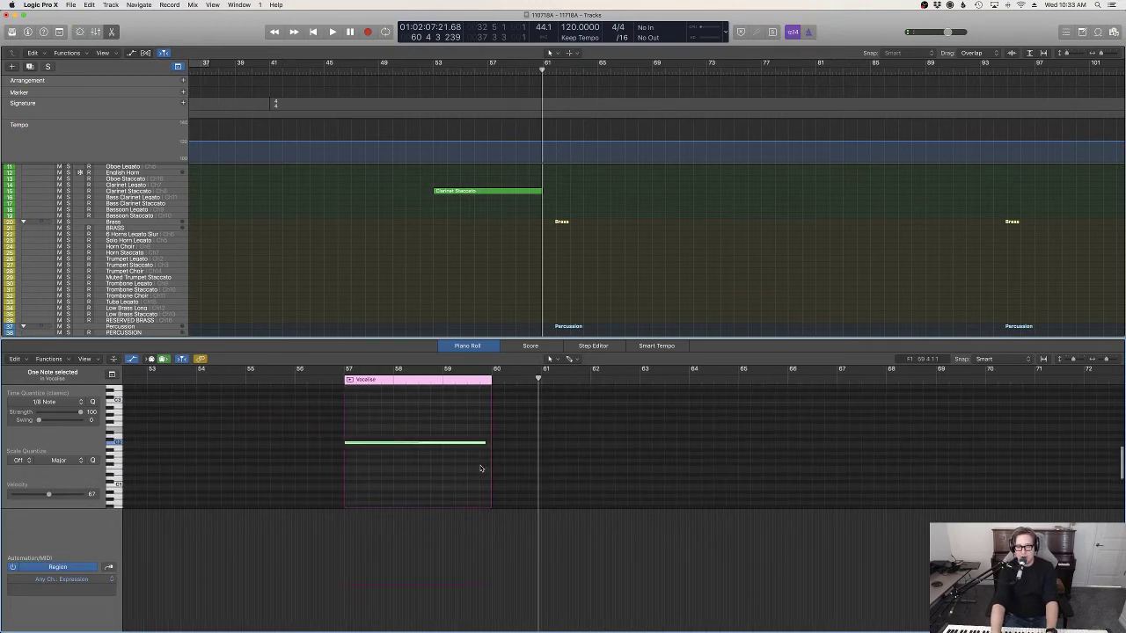
scroll(605, 220, "down", 10)
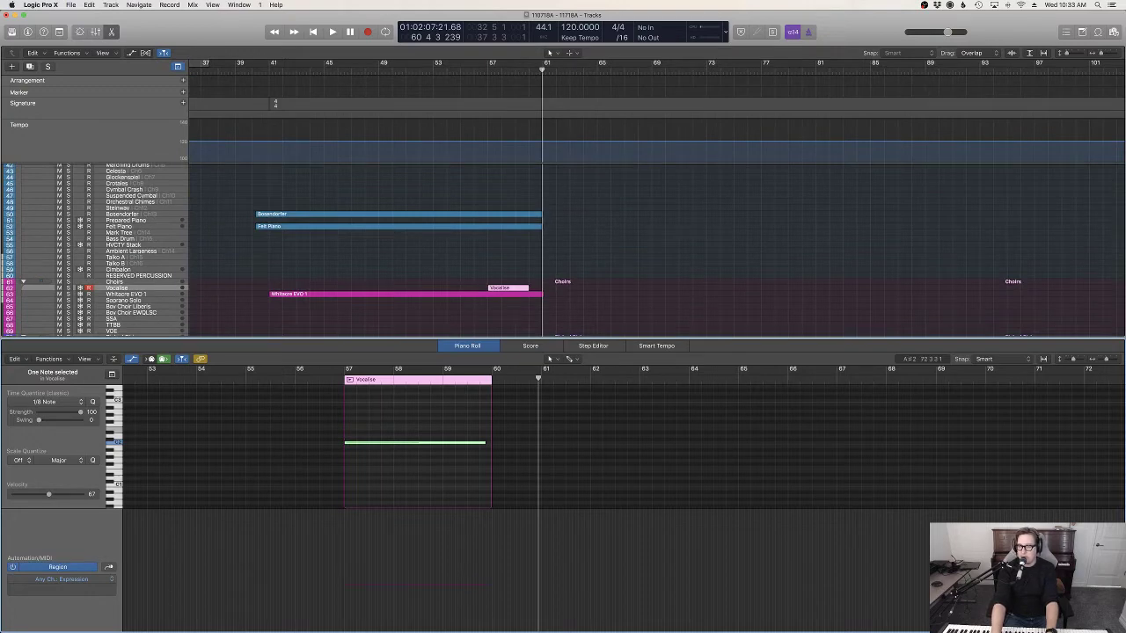
Step: Bring up the Woodwinds plug-in windows and close both QL Spaces and Movement
key("v")
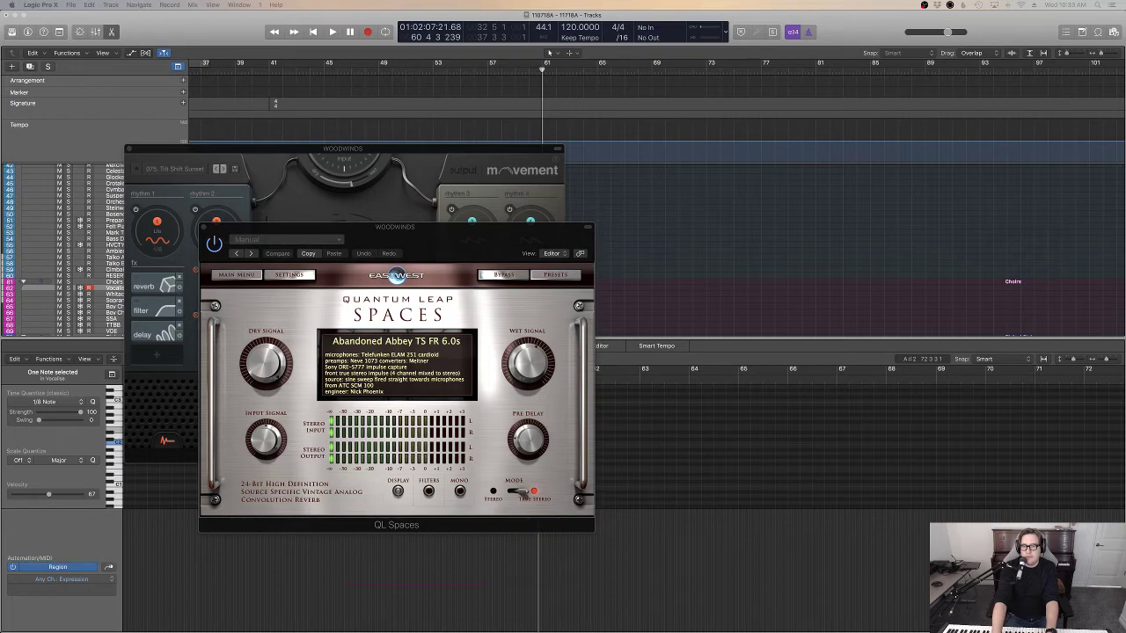
left_click_drag(434, 148, 787, 262)
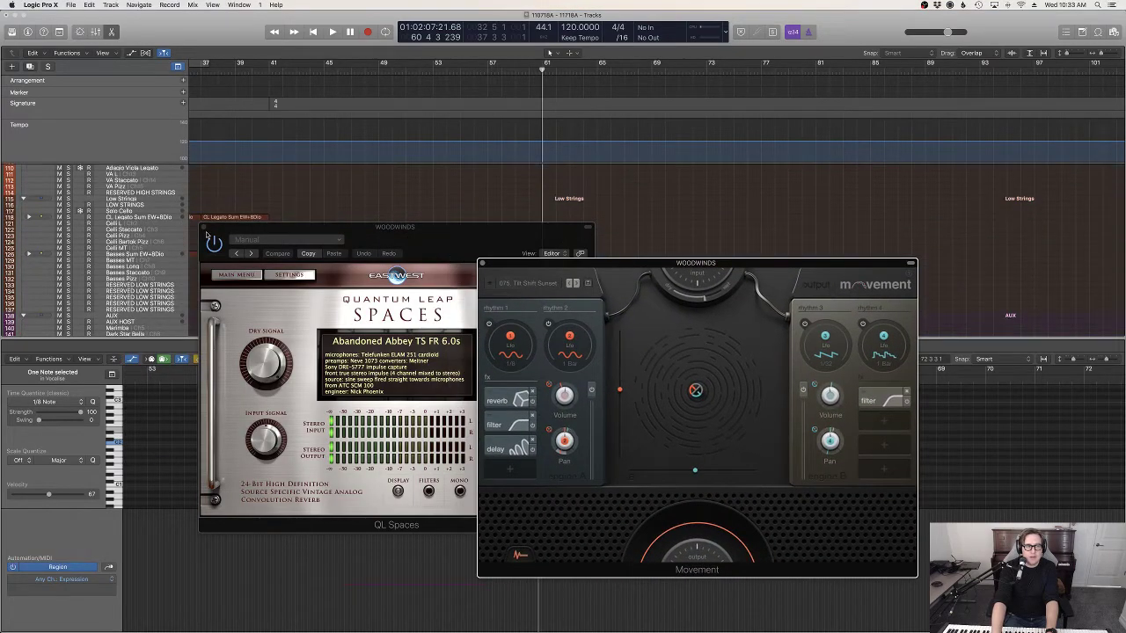
left_click(204, 226)
left_click(481, 263)
scroll(550, 243, "up", 10)
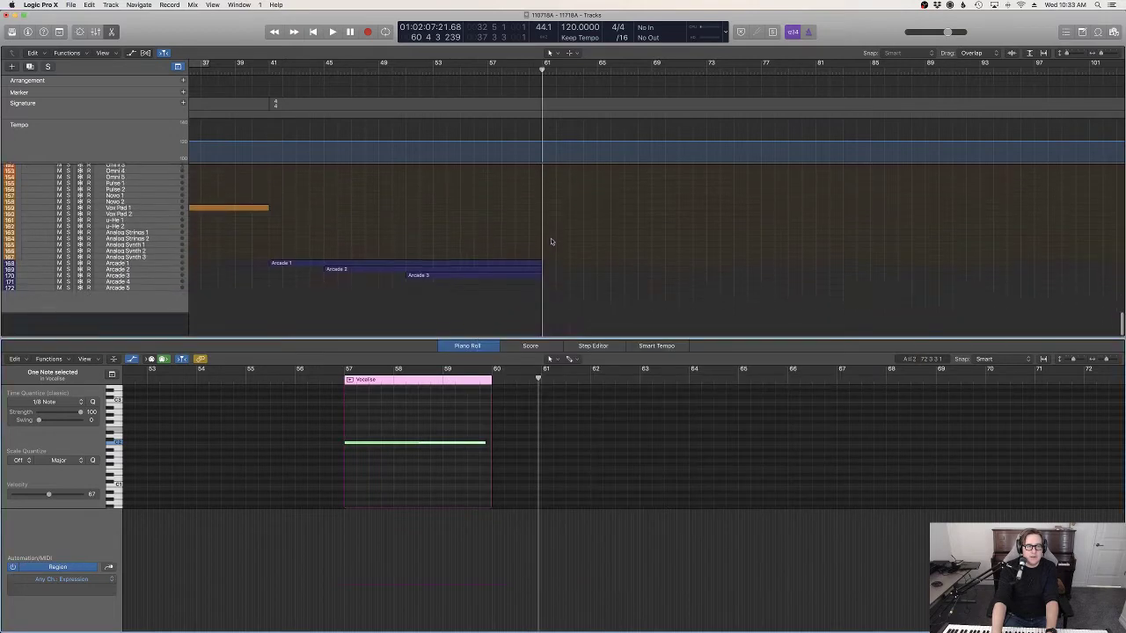
Step: Play the Vocalise part in context twice, starting around bar 56 each time
left_click(475, 68)
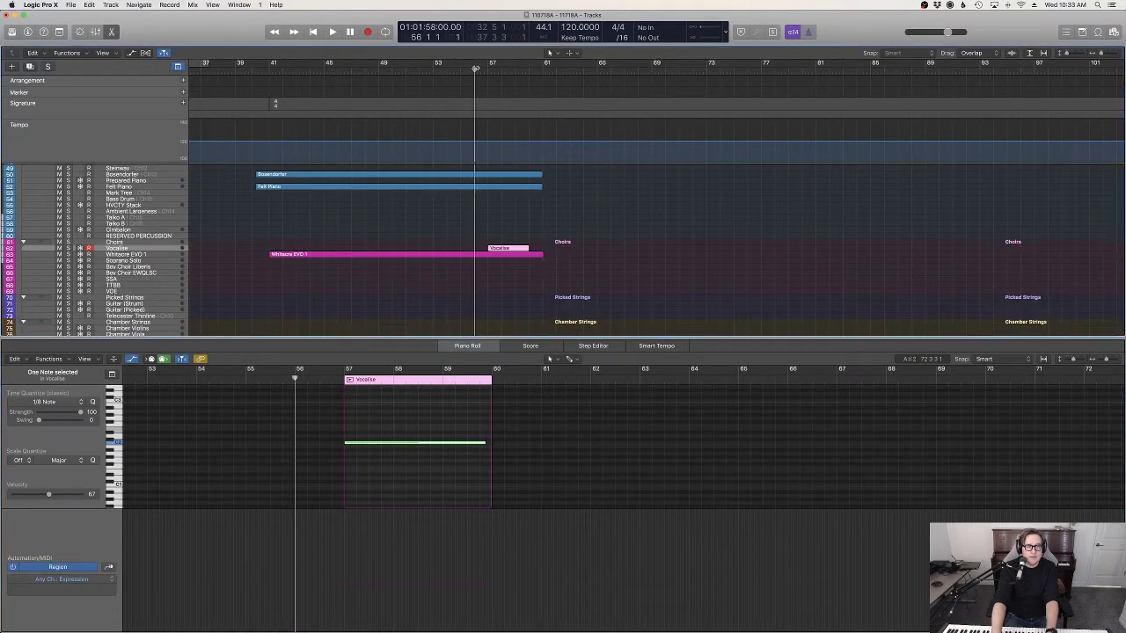
key("space")
left_click(620, 219)
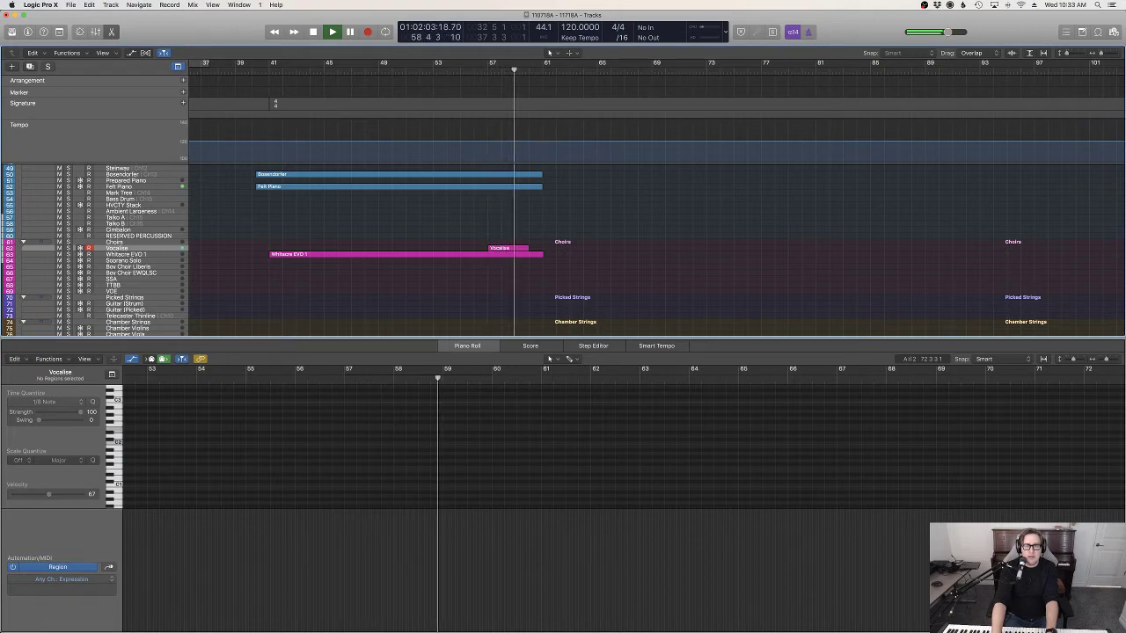
key("space")
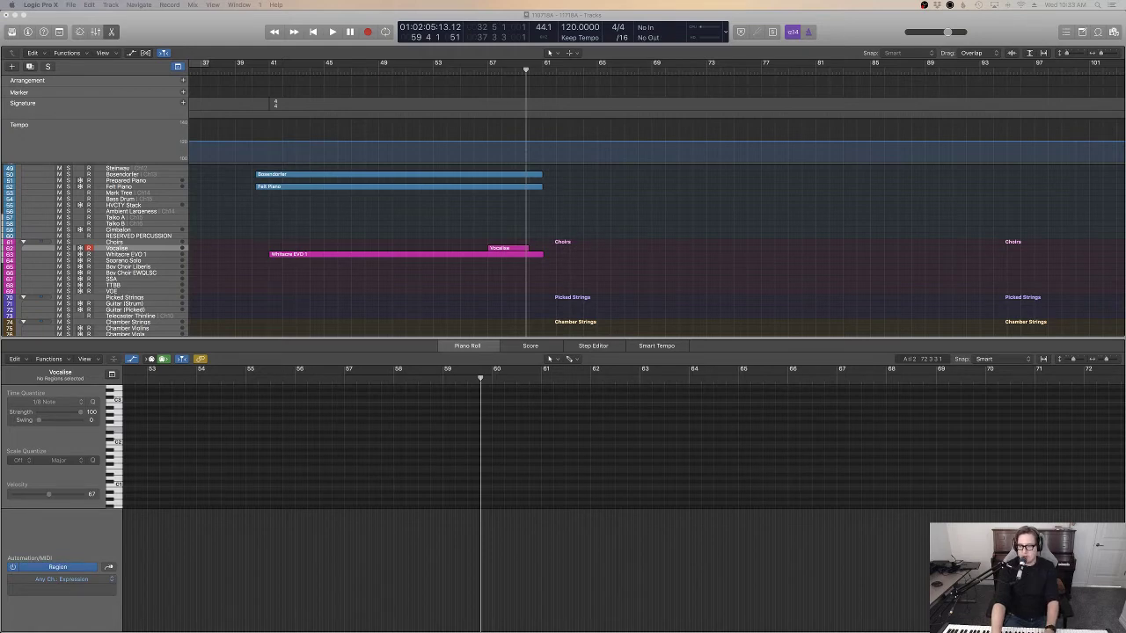
left_click(482, 73)
key("space")
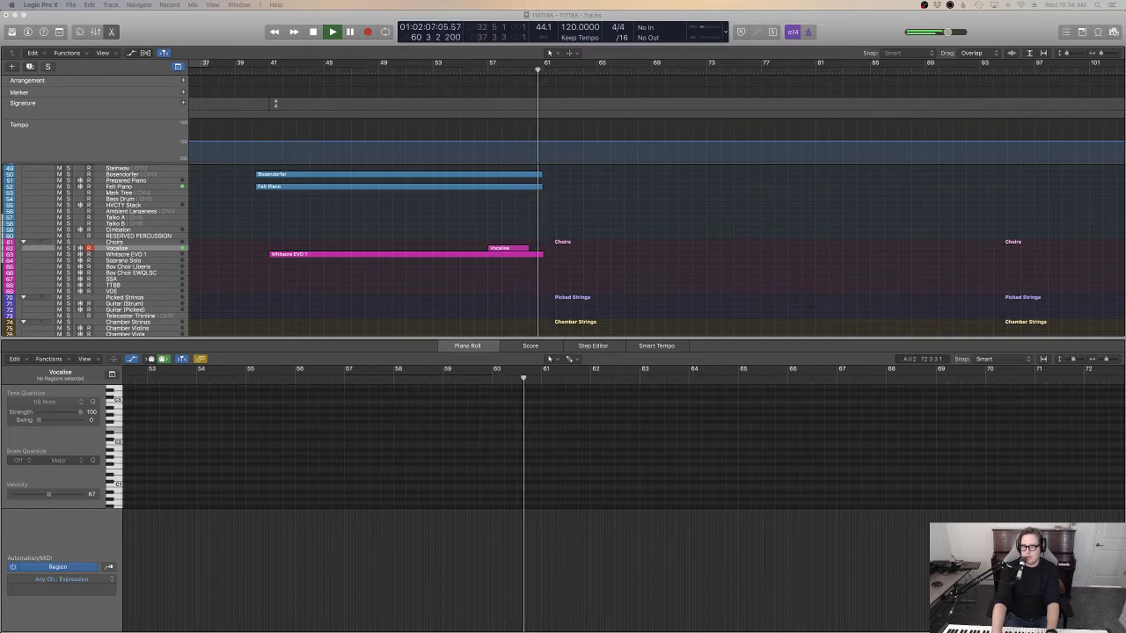
key("space")
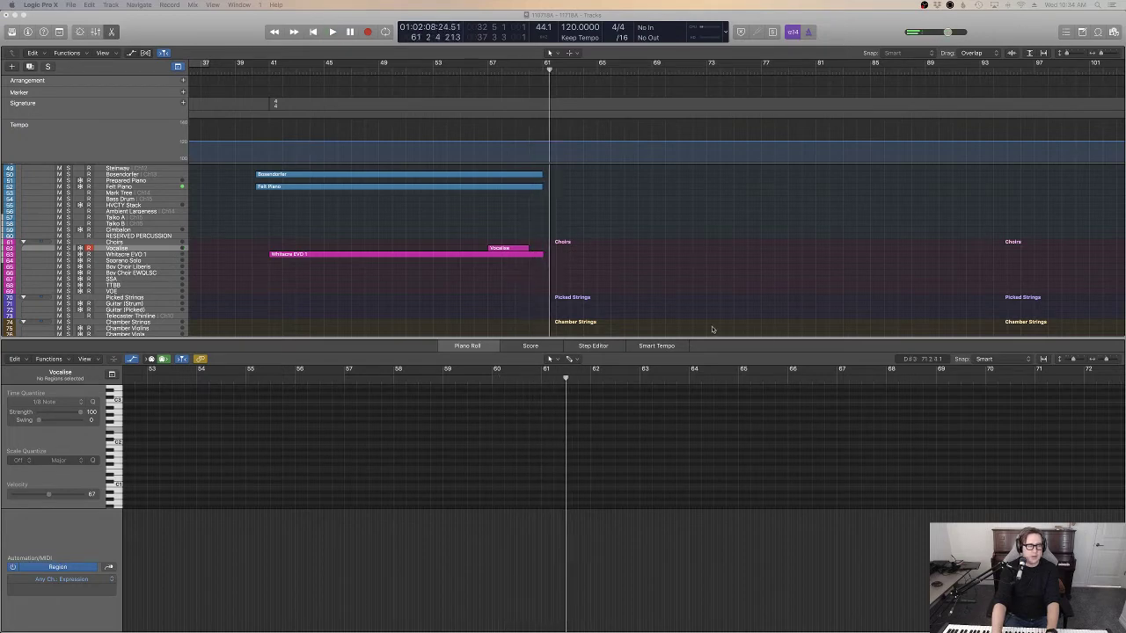
Step: Play the arrangement from bar 33 with cycling off and the note editor closed, reviewing the choir, string and synth tracks
scroll(341, 189, "left", 10)
left_click(388, 67)
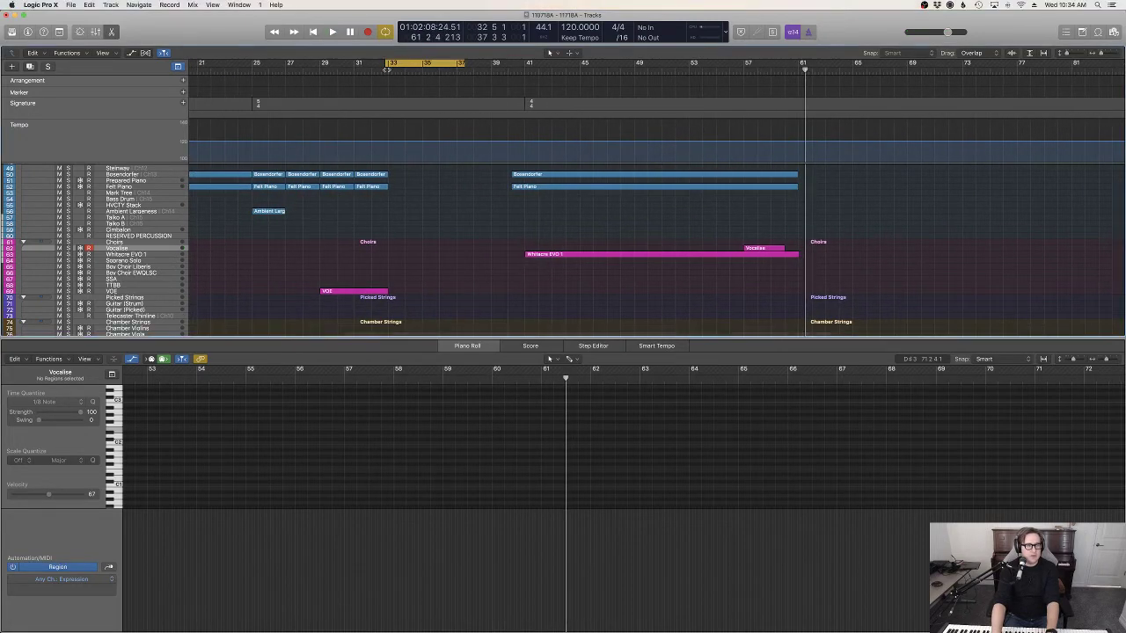
key("space")
key("c")
key("e")
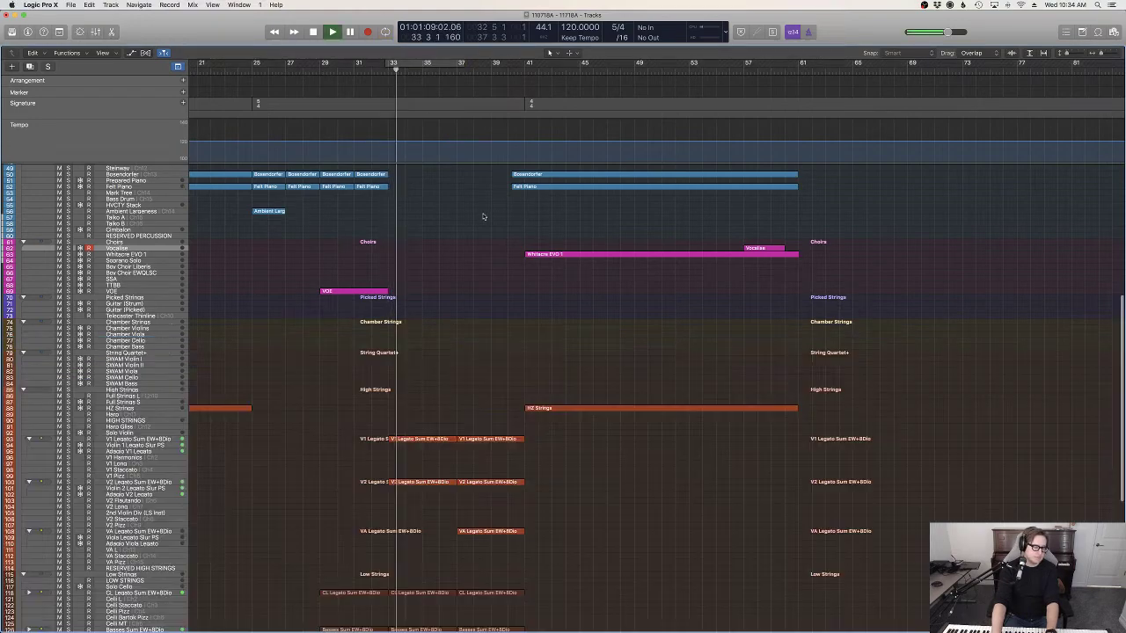
scroll(480, 217, "down", 3)
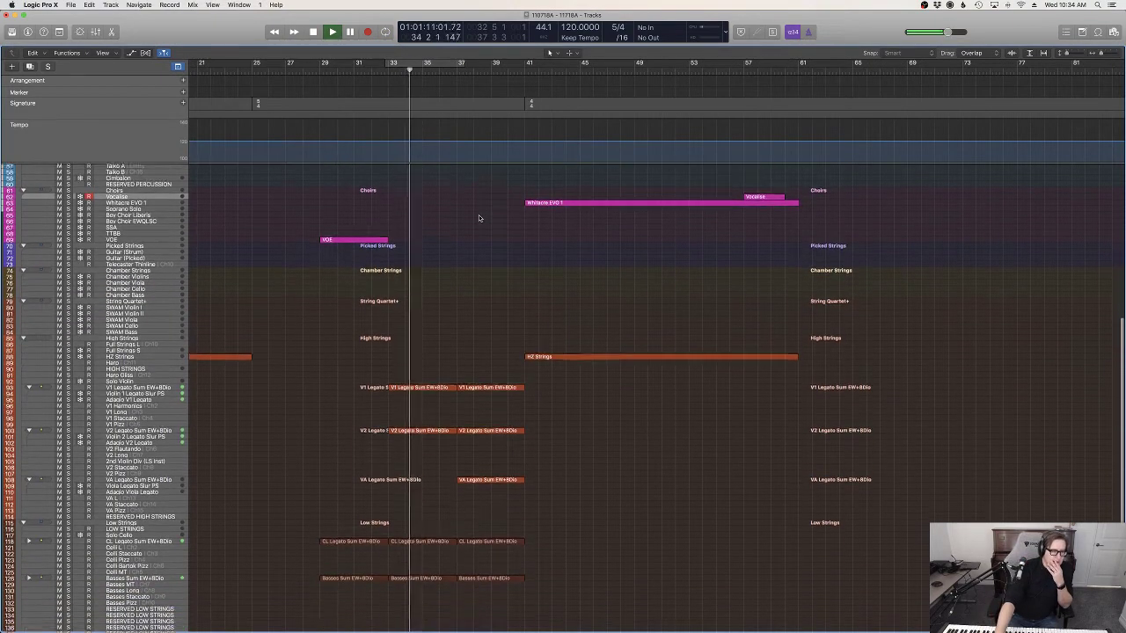
scroll(478, 217, "down", 10)
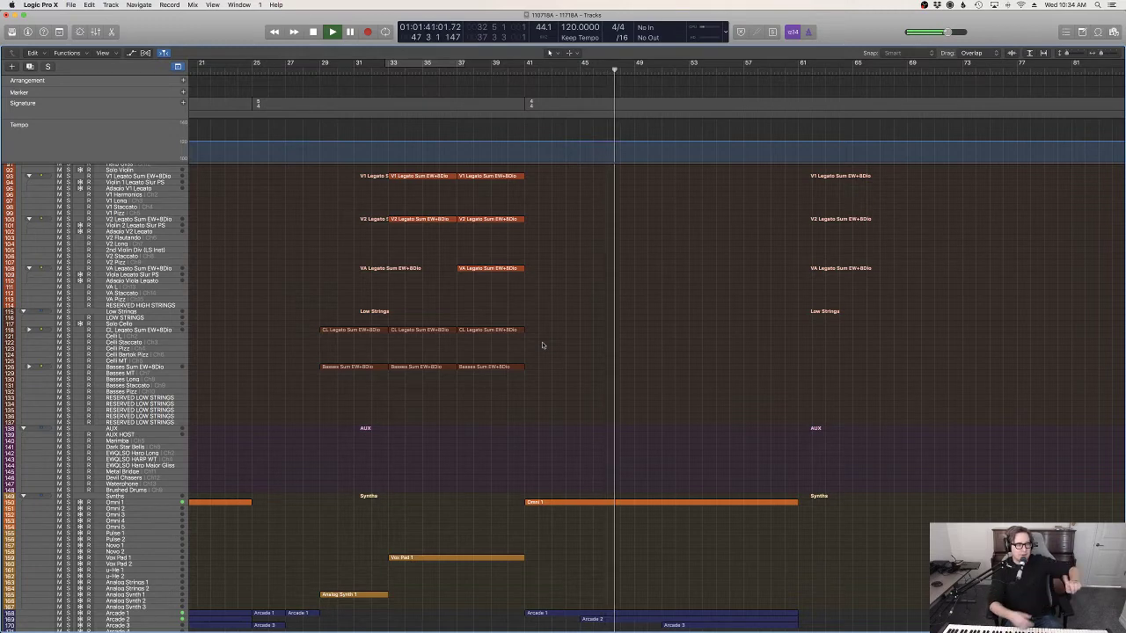
scroll(651, 463, "down", 2)
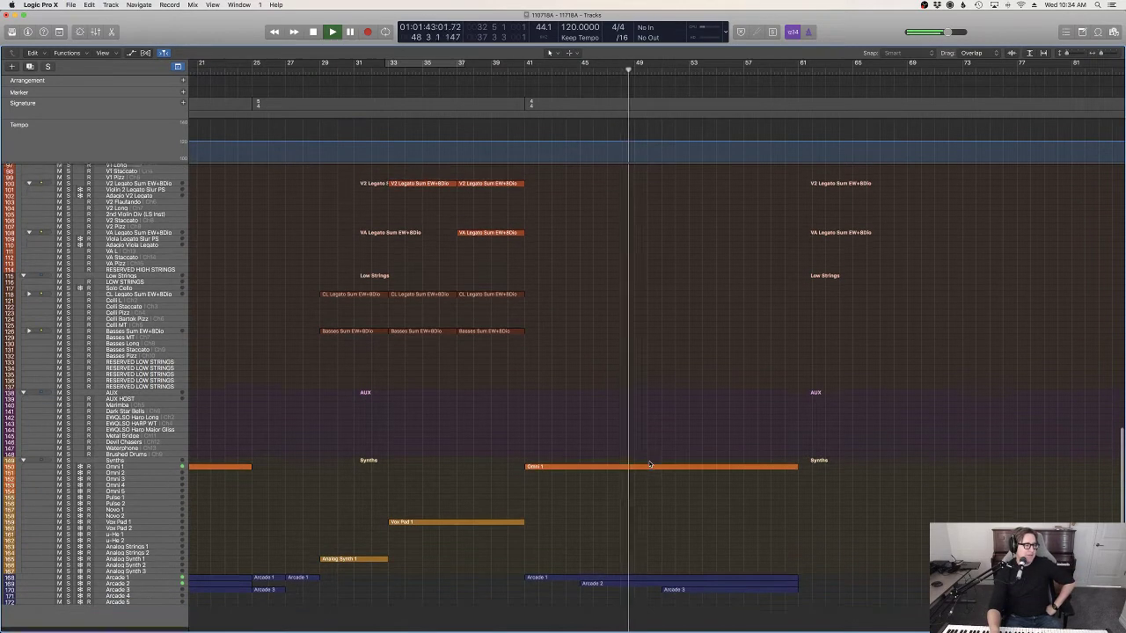
scroll(651, 492, "up", 5)
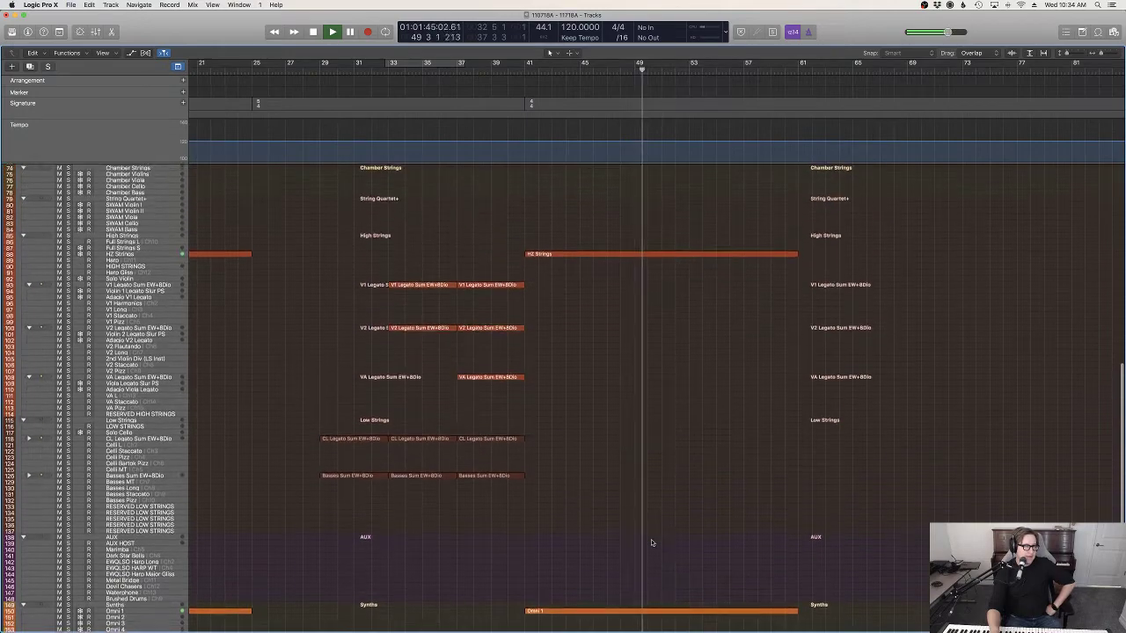
scroll(651, 543, "up", 6)
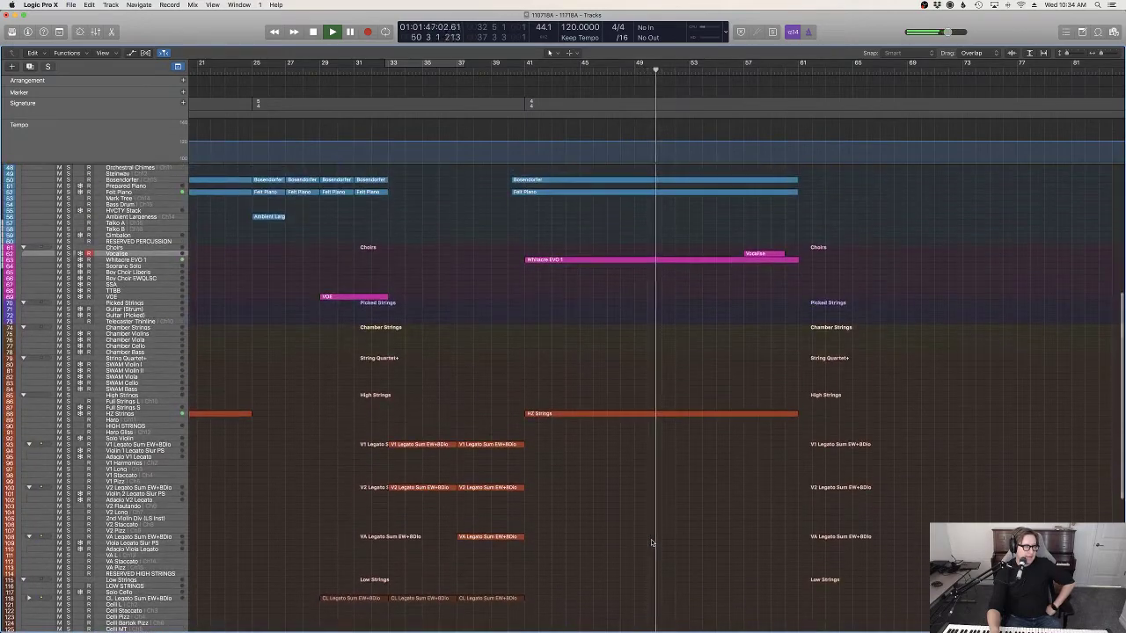
scroll(651, 543, "left", 1)
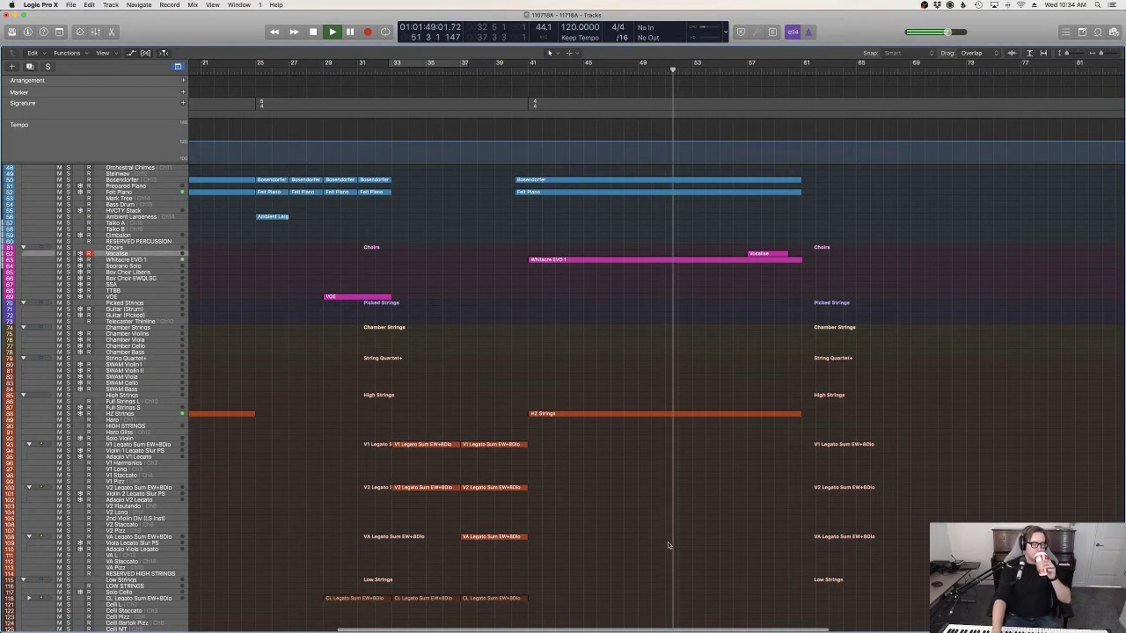
scroll(668, 542, "up", 1)
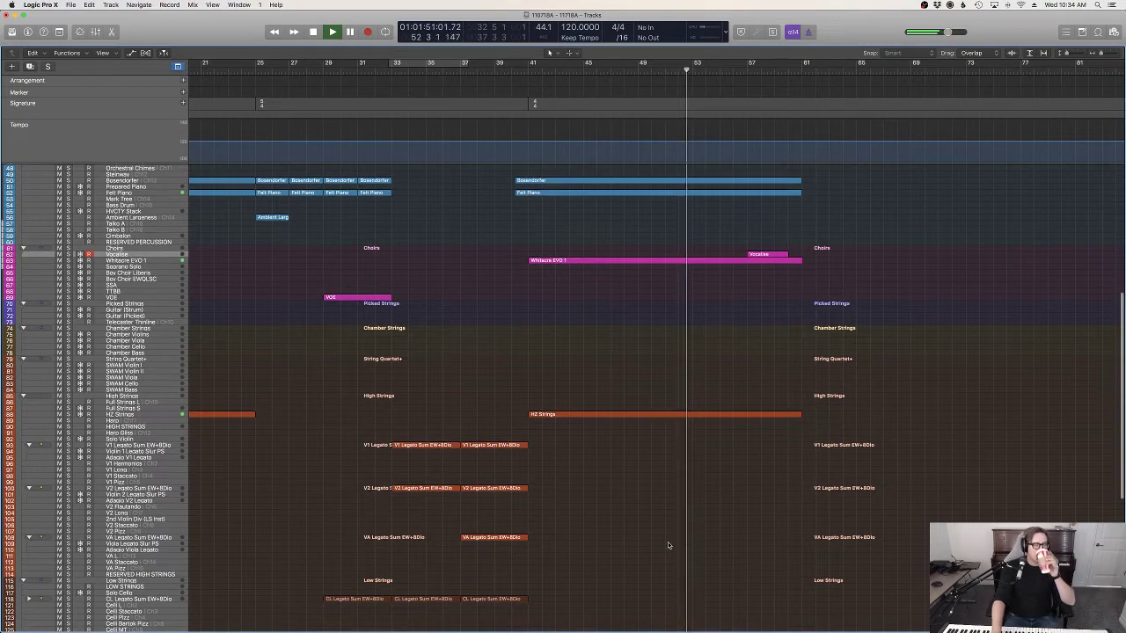
Step: Delete the Piccolo Legato region from the woodwinds
scroll(668, 542, "up", 10)
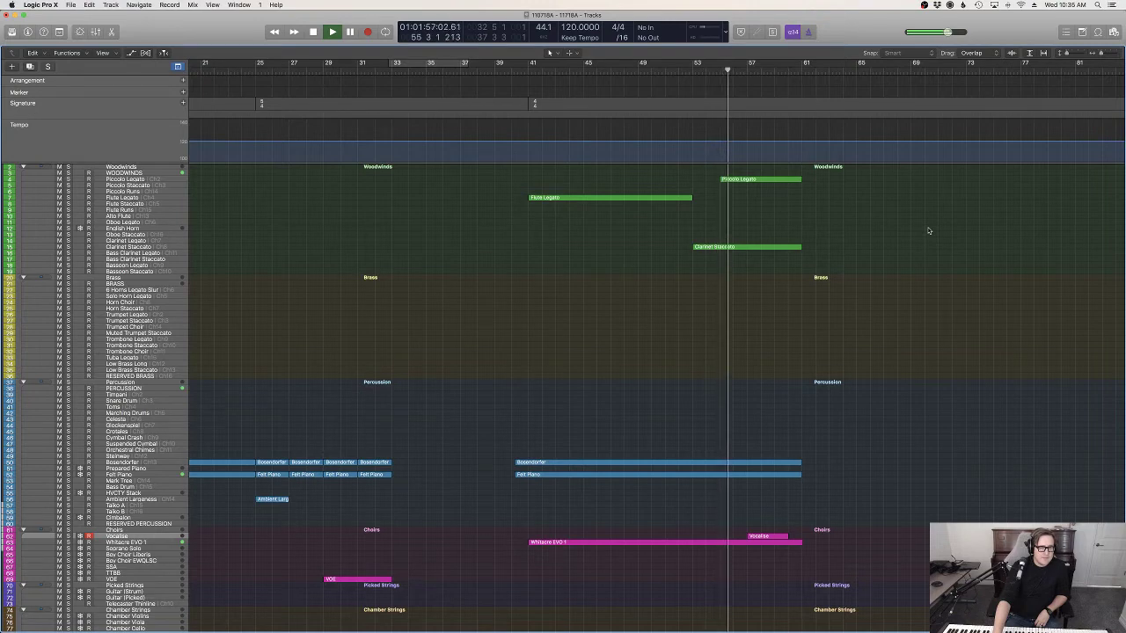
left_click(762, 179)
key("Delete")
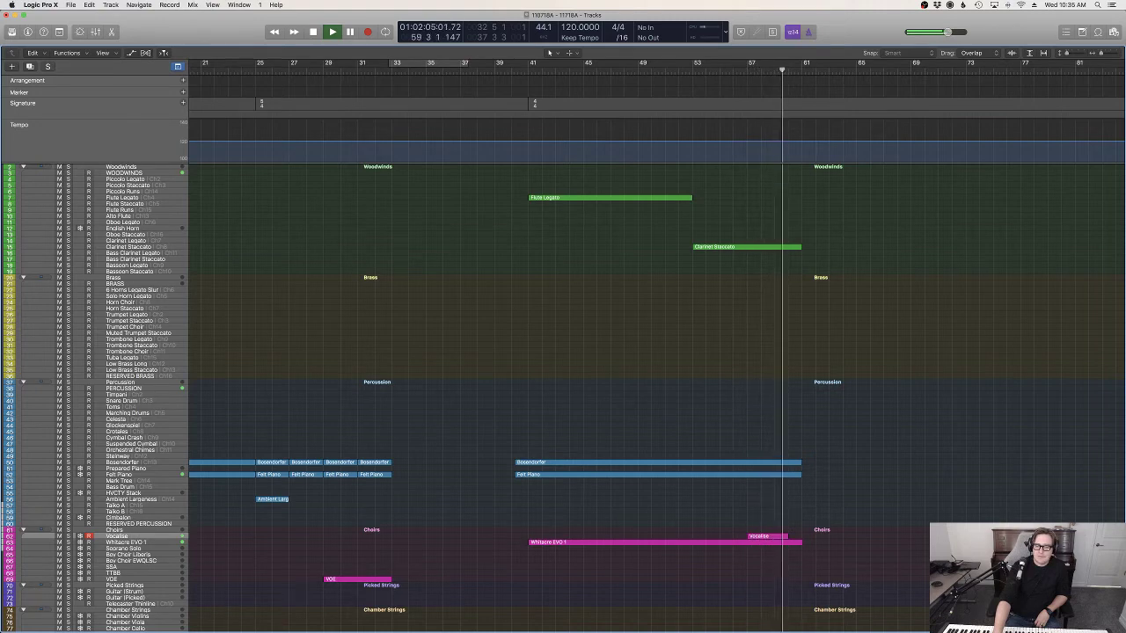
Step: Select the Bosendorfer track and arm it together with the Felt Piano track for recording
scroll(822, 487, "down", 5)
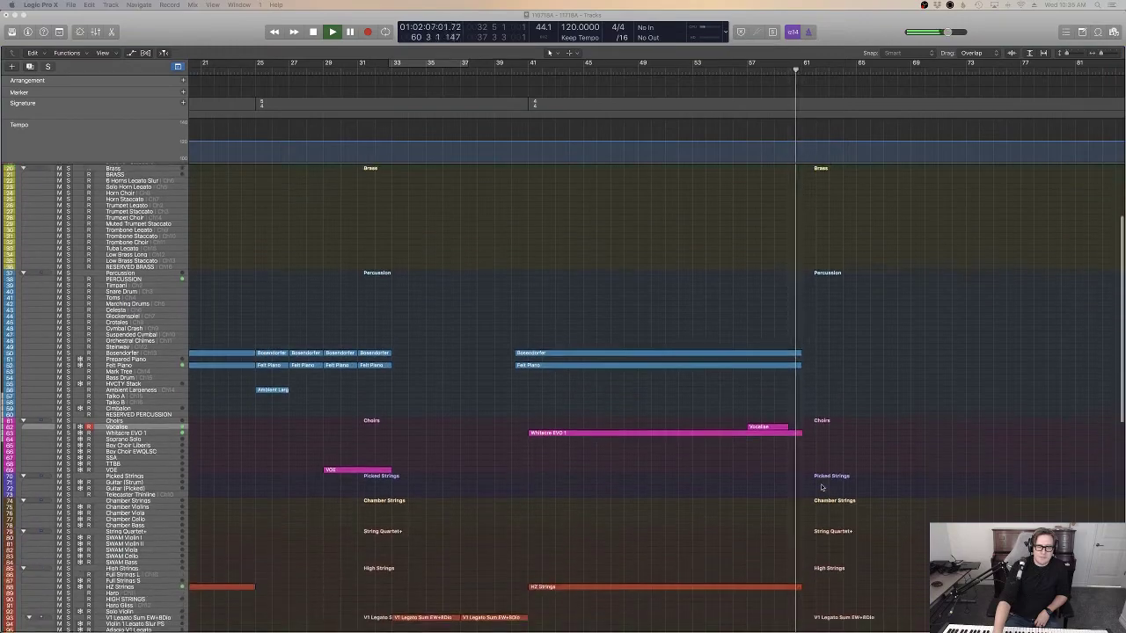
scroll(822, 487, "down", 10)
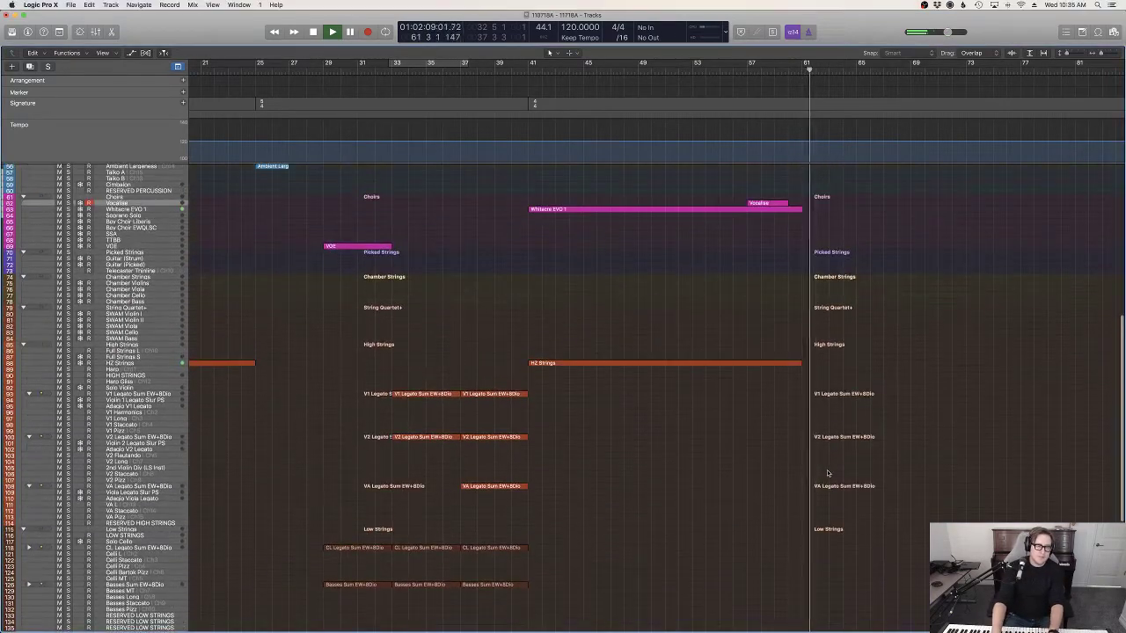
scroll(138, 425, "up", 13)
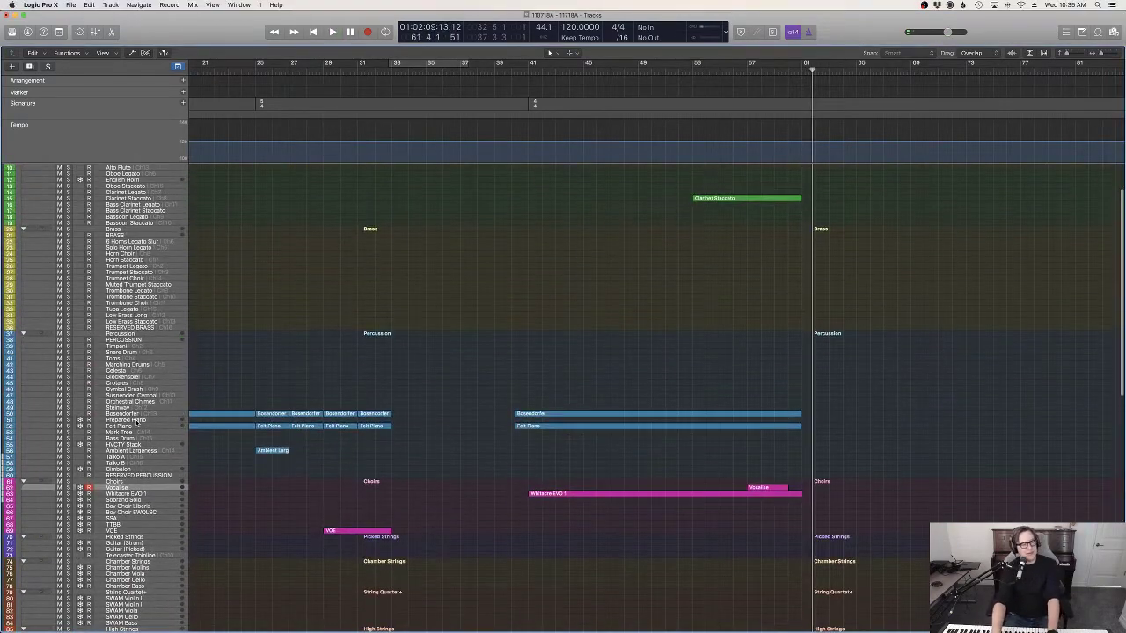
left_click(137, 414)
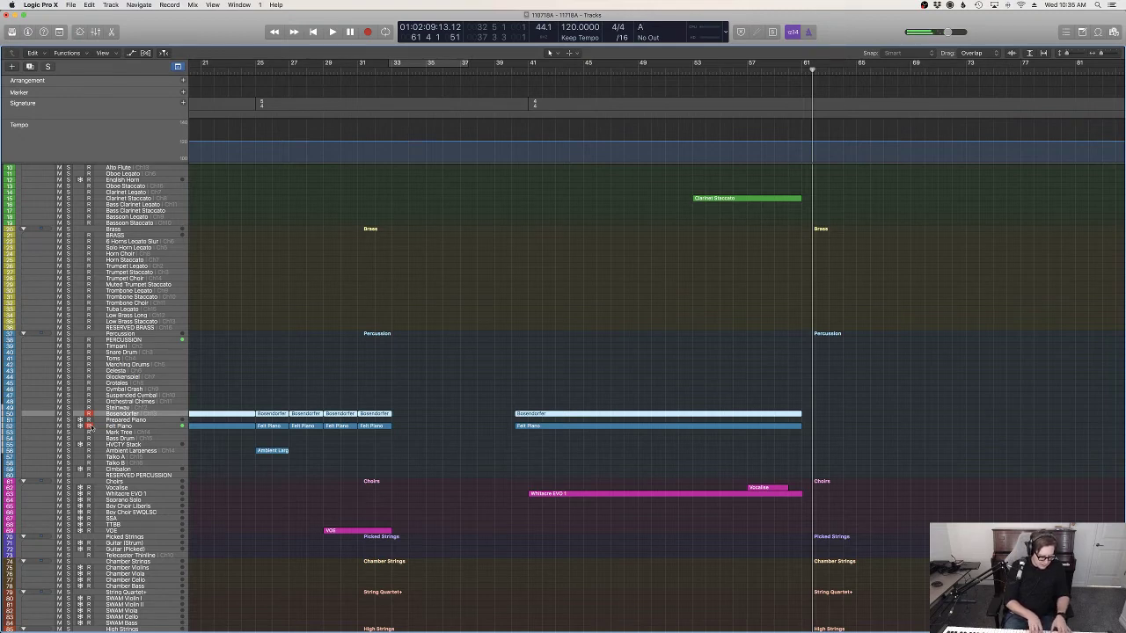
key("r")
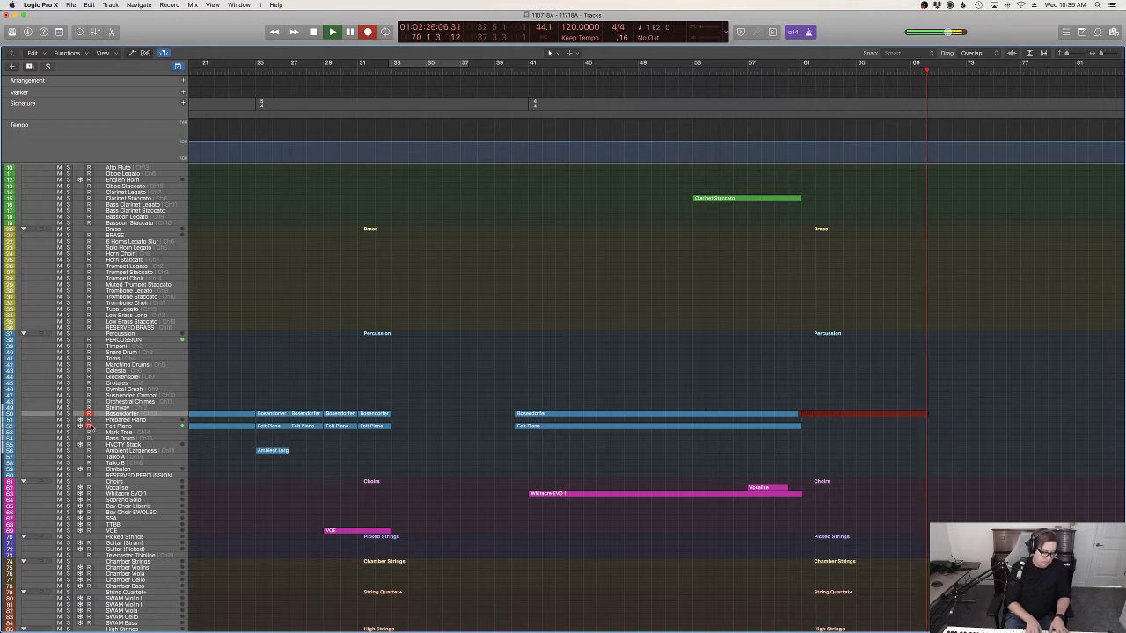
key("space")
key("super+z")
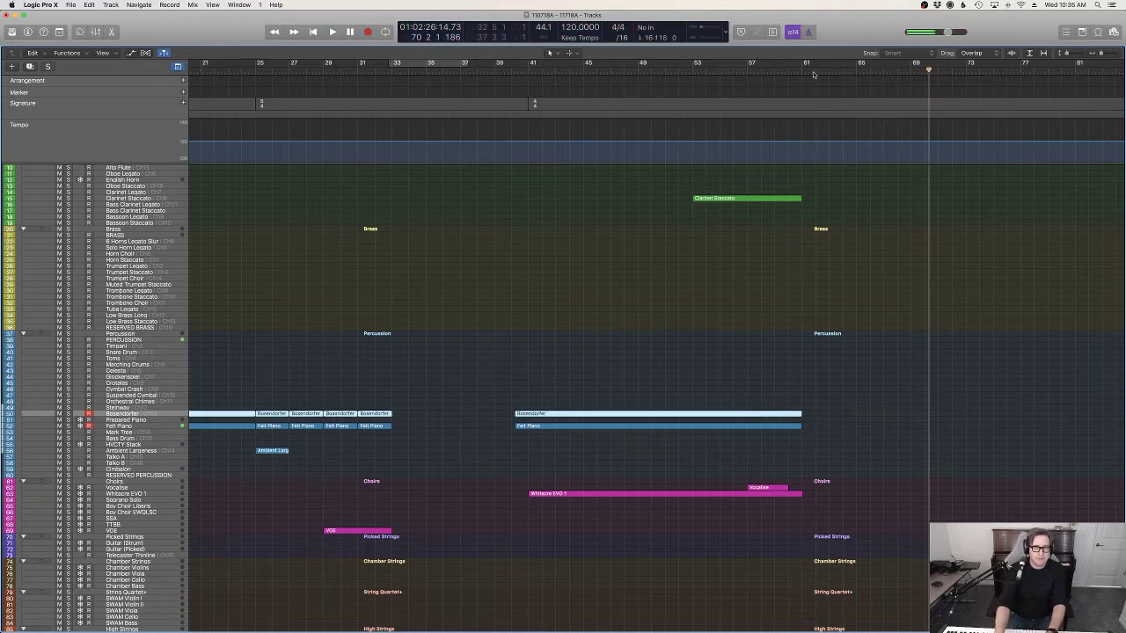
left_click(809, 73)
key("r")
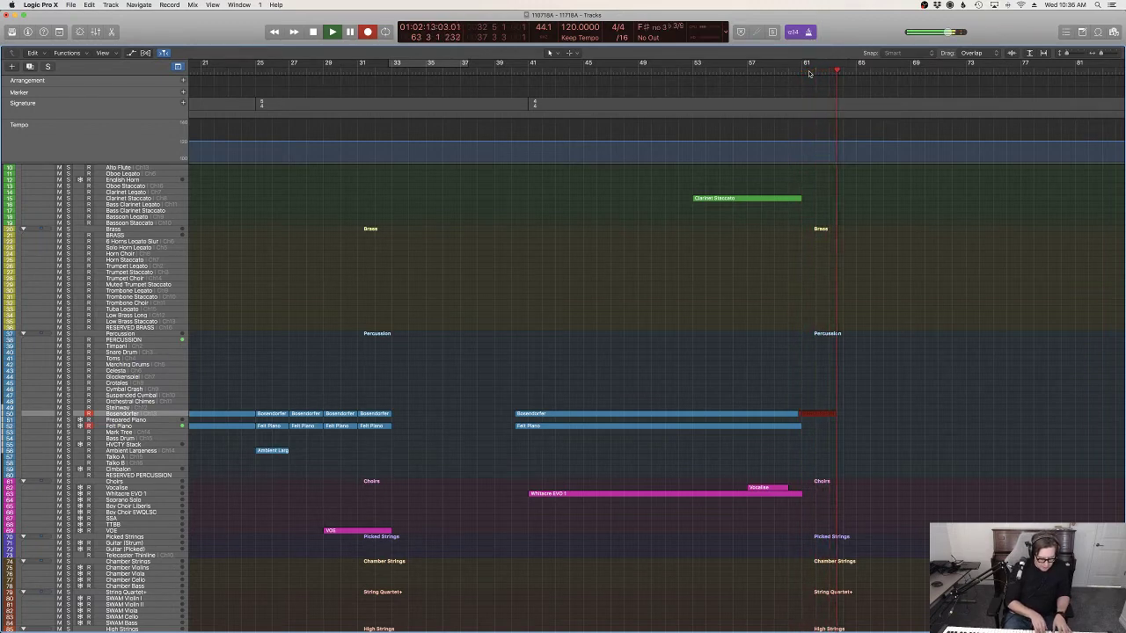
key("space")
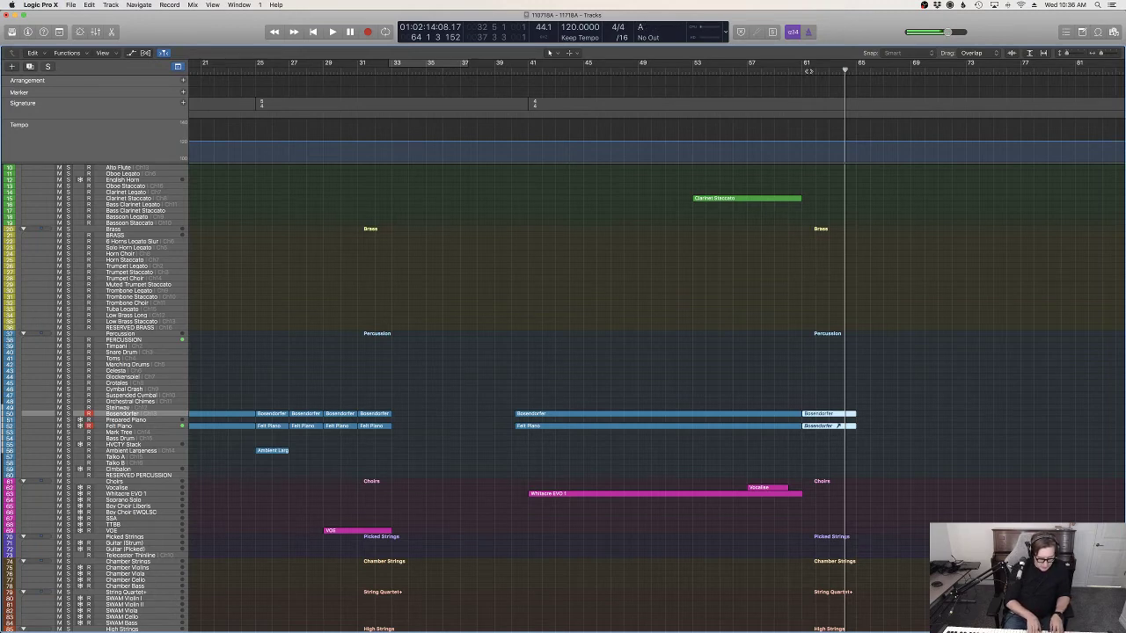
key("r")
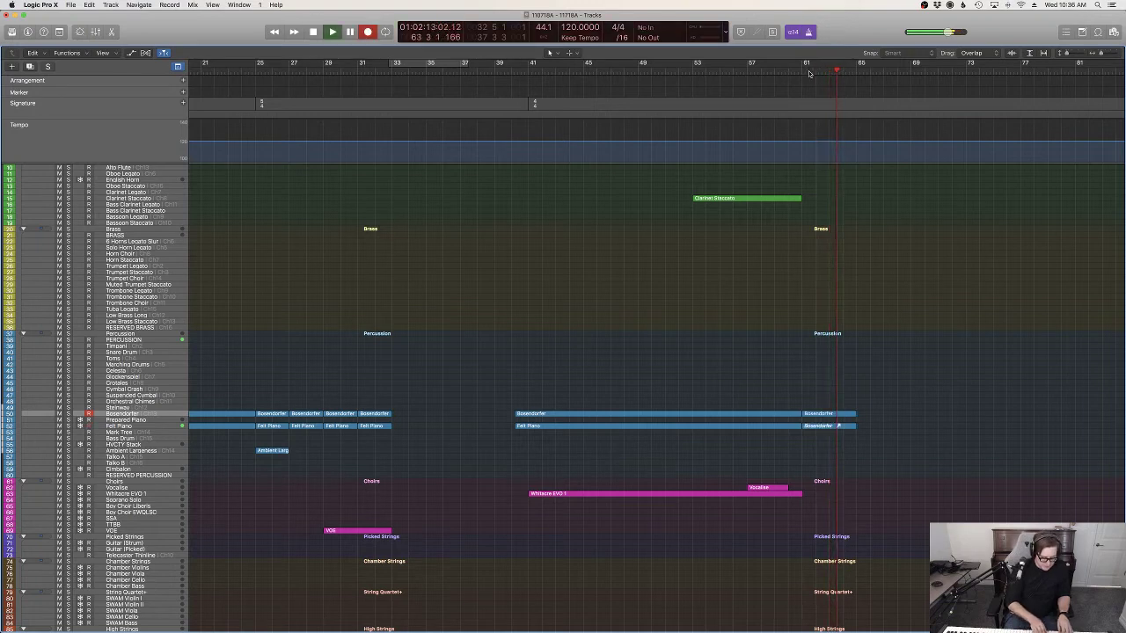
key("space")
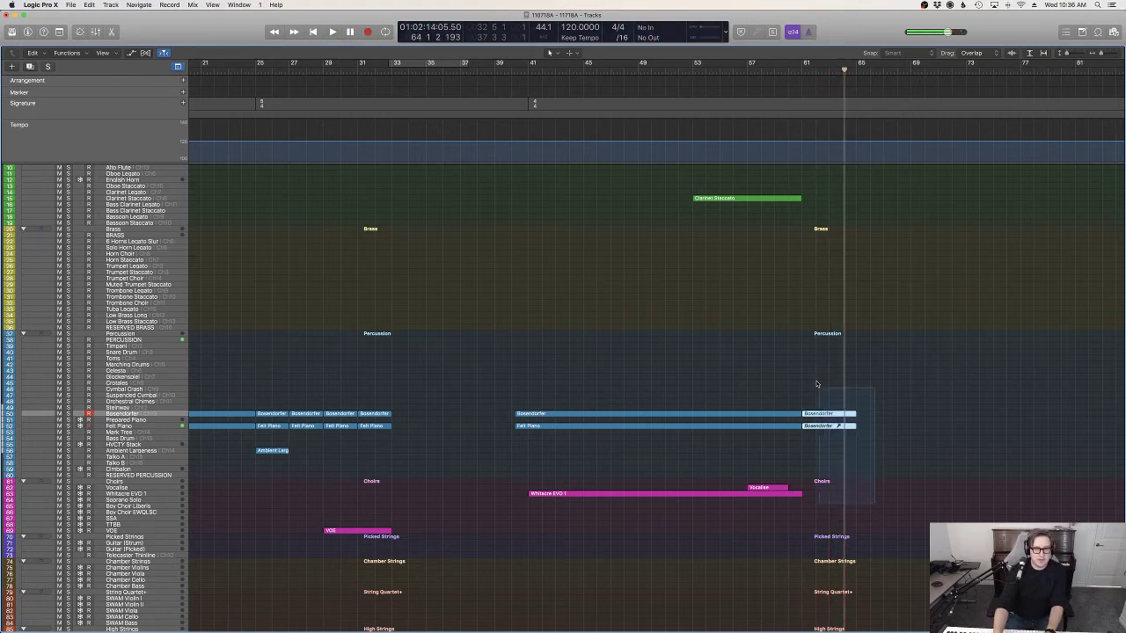
Step: Record a layered Bosendorfer and Felt Piano passage from about bar 64 to 70, and extend its long bar-69 note back to bar 68
key("r")
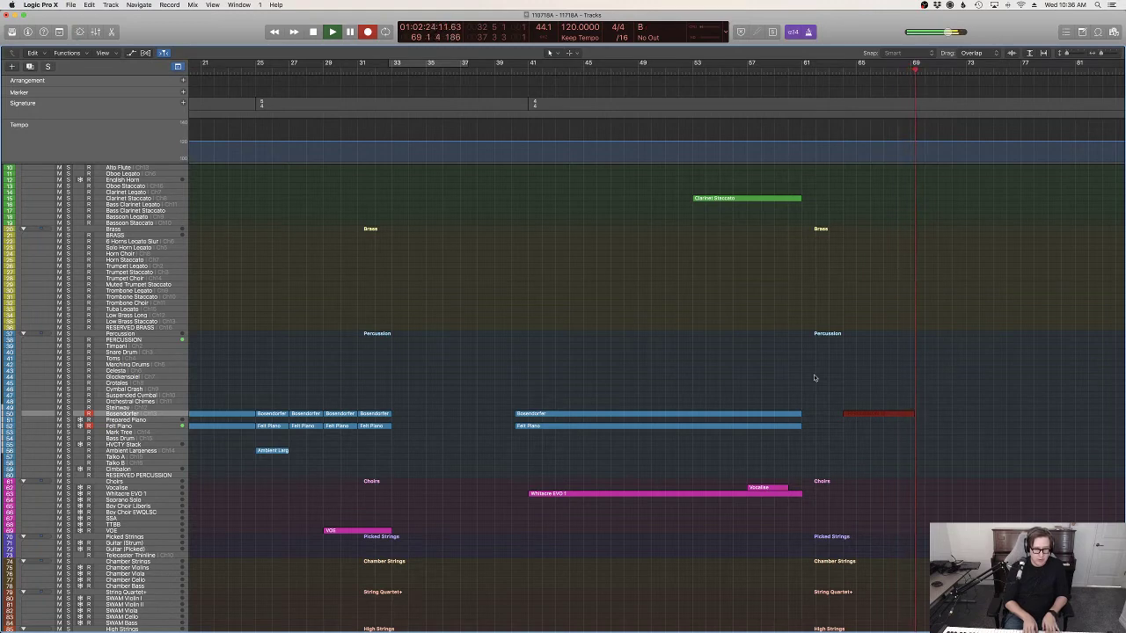
key("space")
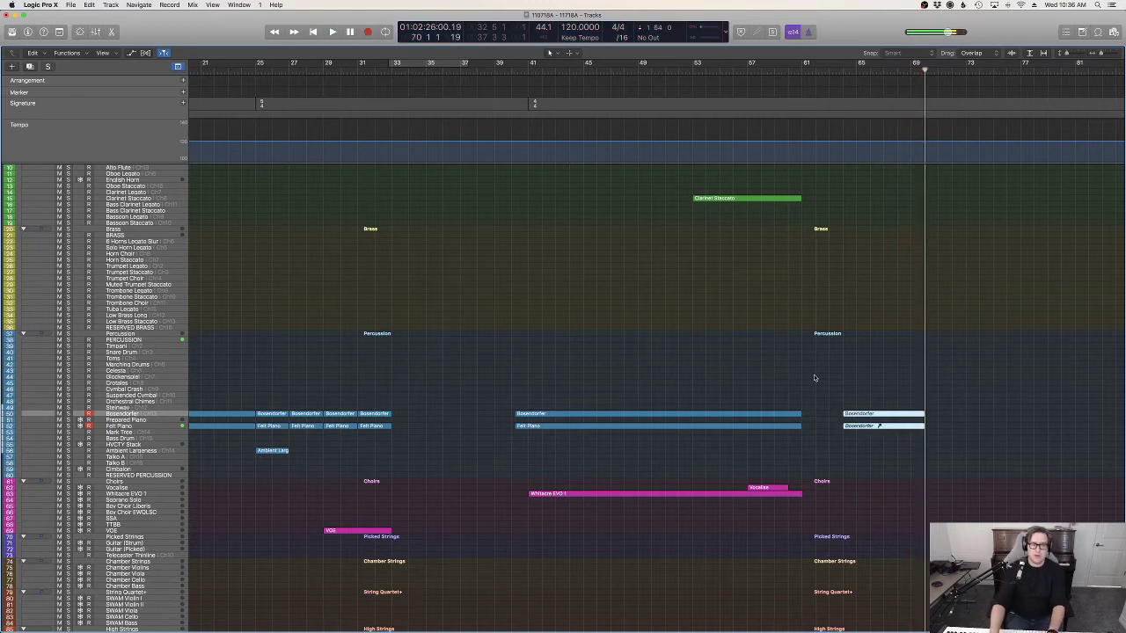
double_click(878, 428)
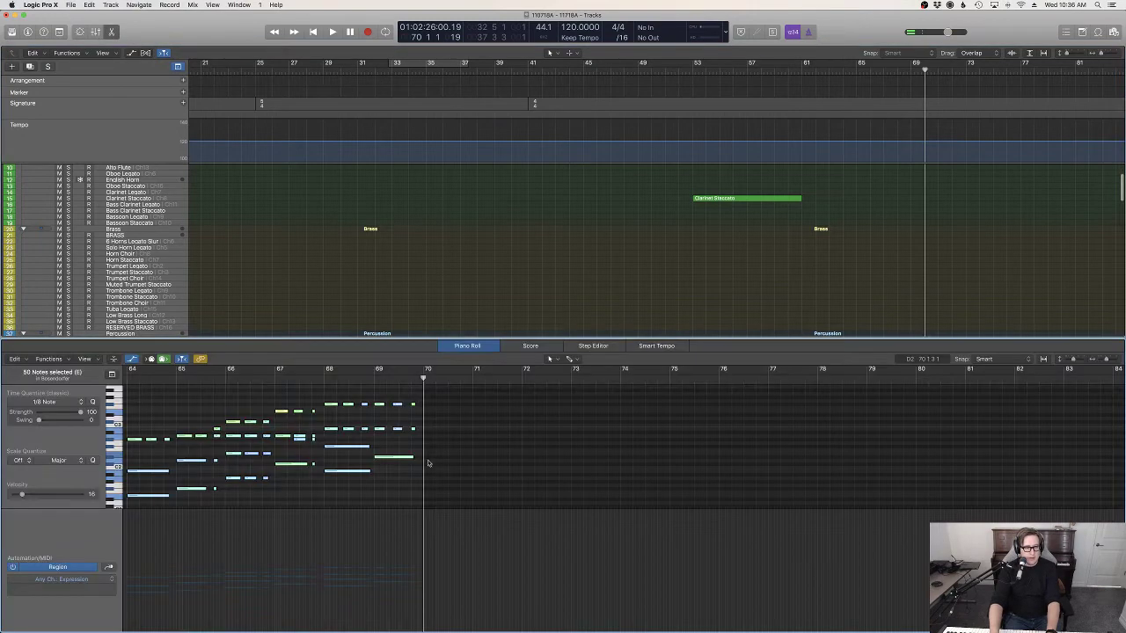
left_click(429, 463)
scroll(422, 466, "down", 10)
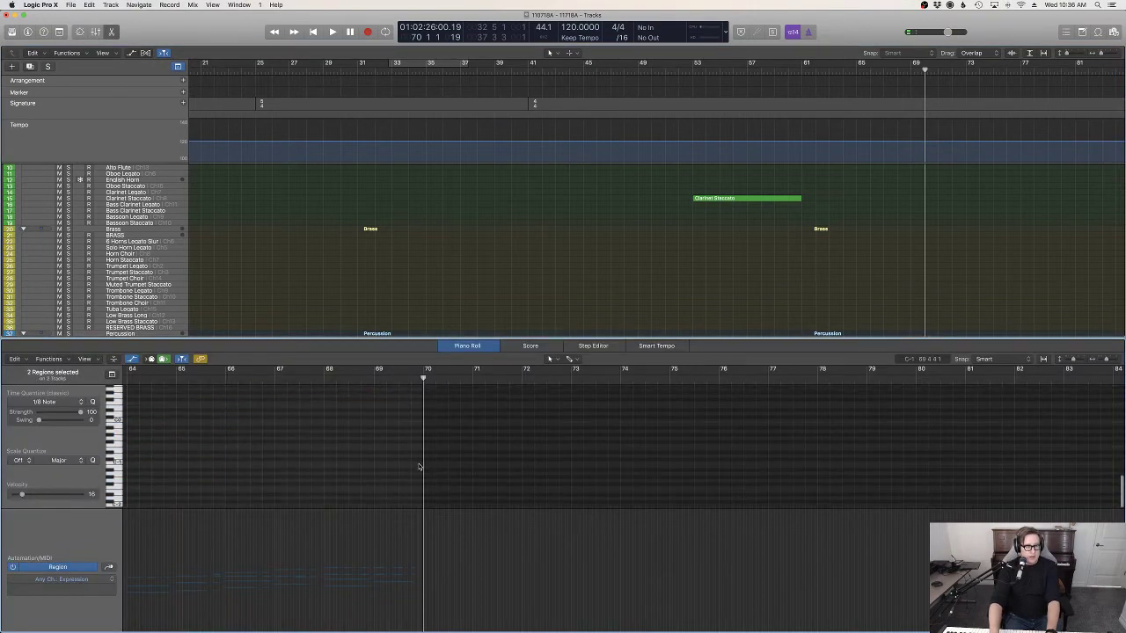
scroll(421, 468, "up", 12)
scroll(390, 492, "down", 4)
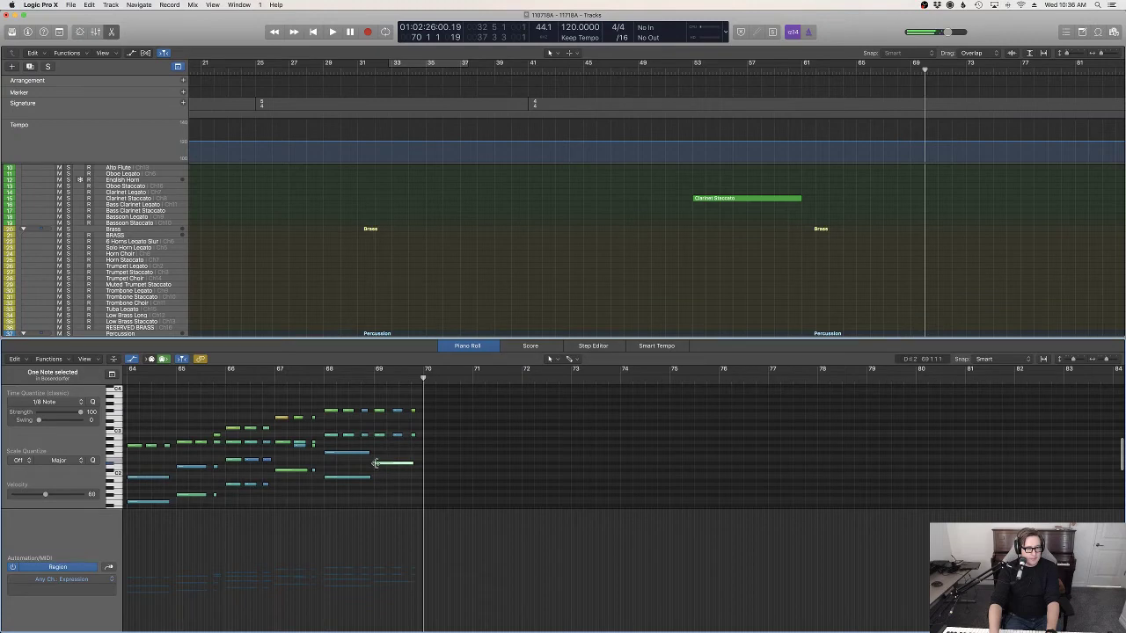
left_click_drag(375, 463, 327, 464)
Step: Play the new piano passage from bar 64 and move both of its regions to start at bar 61
scroll(309, 413, "left", 4)
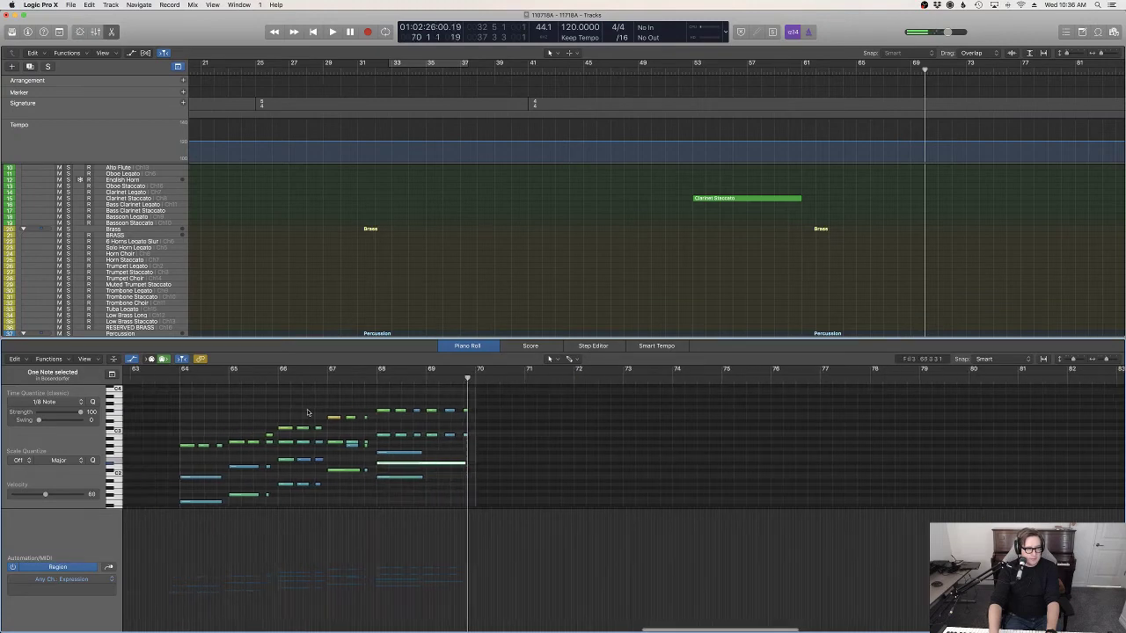
left_click(206, 378)
key("space")
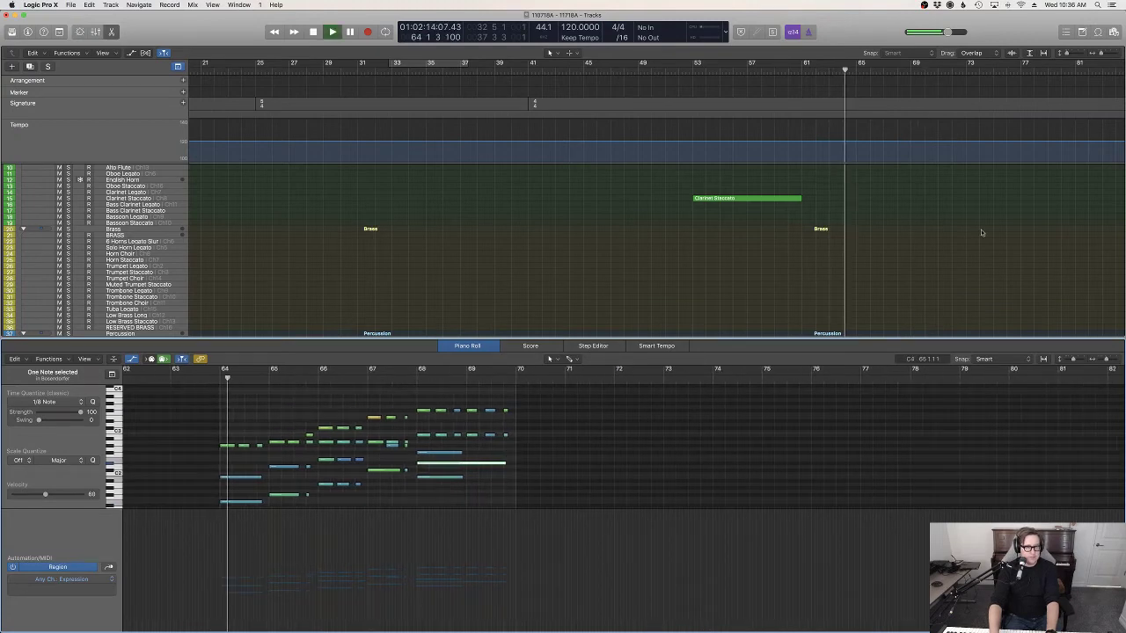
key("e")
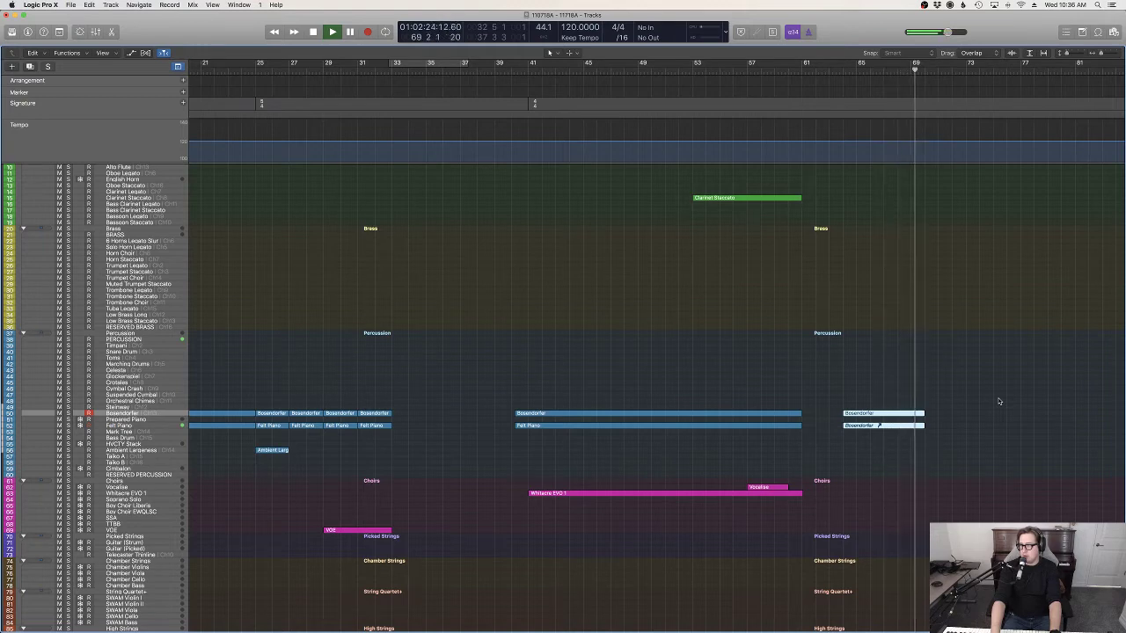
key("space")
left_click_drag(866, 413, 827, 415)
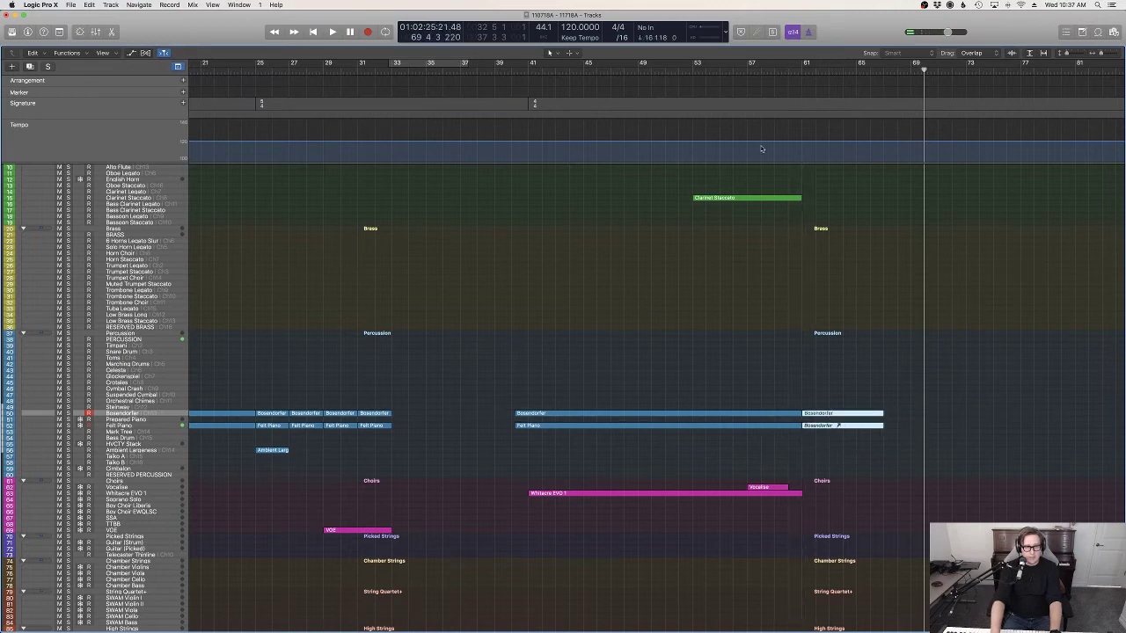
Step: Play the arrangement from bar 53 and select the Alto Flute track to rehearse a part over the new piano passage
left_click(701, 72)
key("space")
scroll(127, 229, "up", 3)
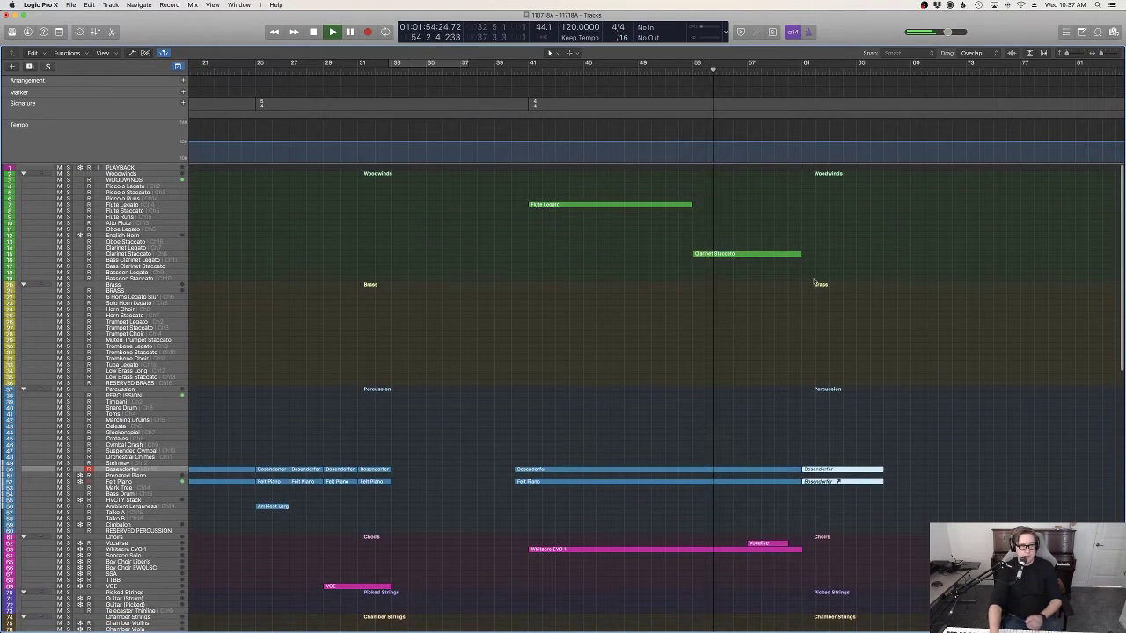
left_click(128, 204)
scroll(129, 211, "right", 1)
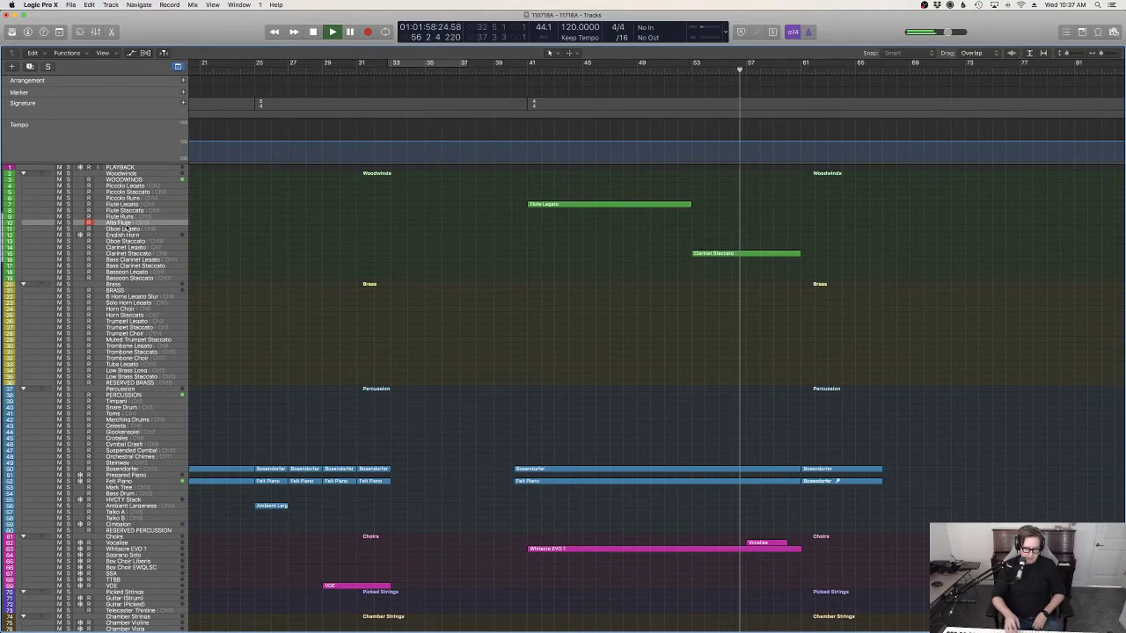
left_click(128, 225)
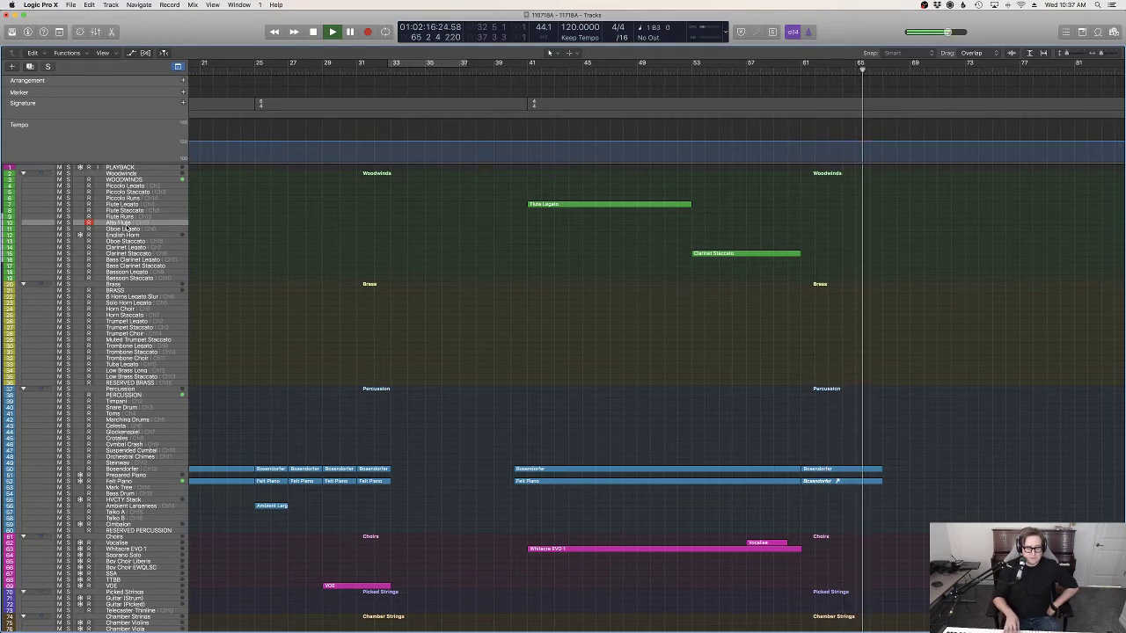
key("space")
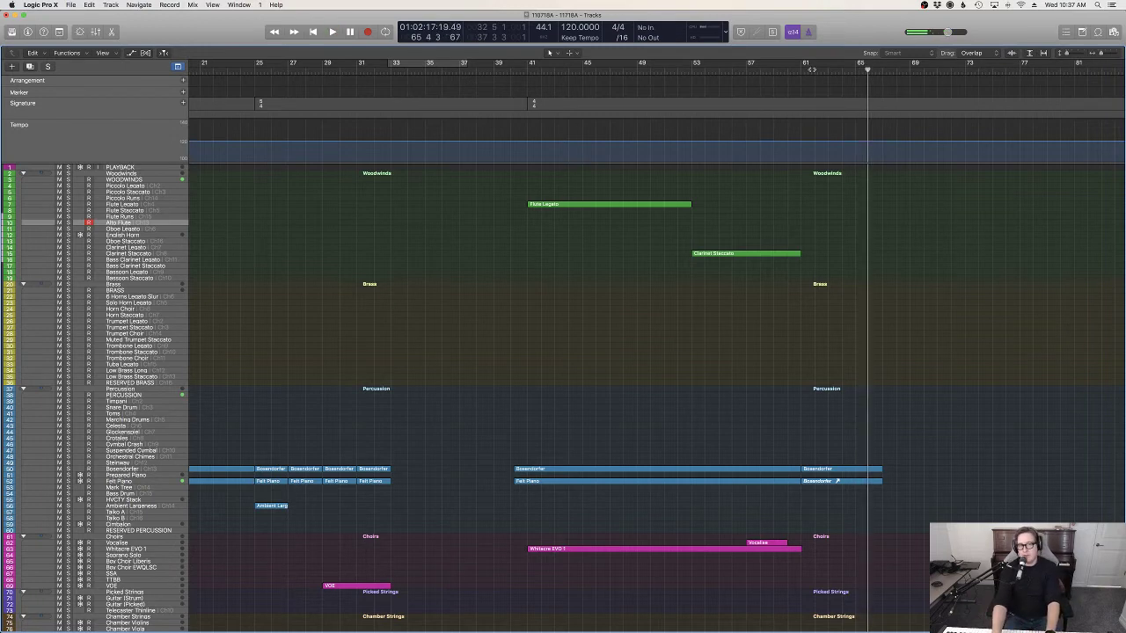
Step: Record an Alto Flute part from bar 61 to about bar 67
left_click(810, 69)
key("r")
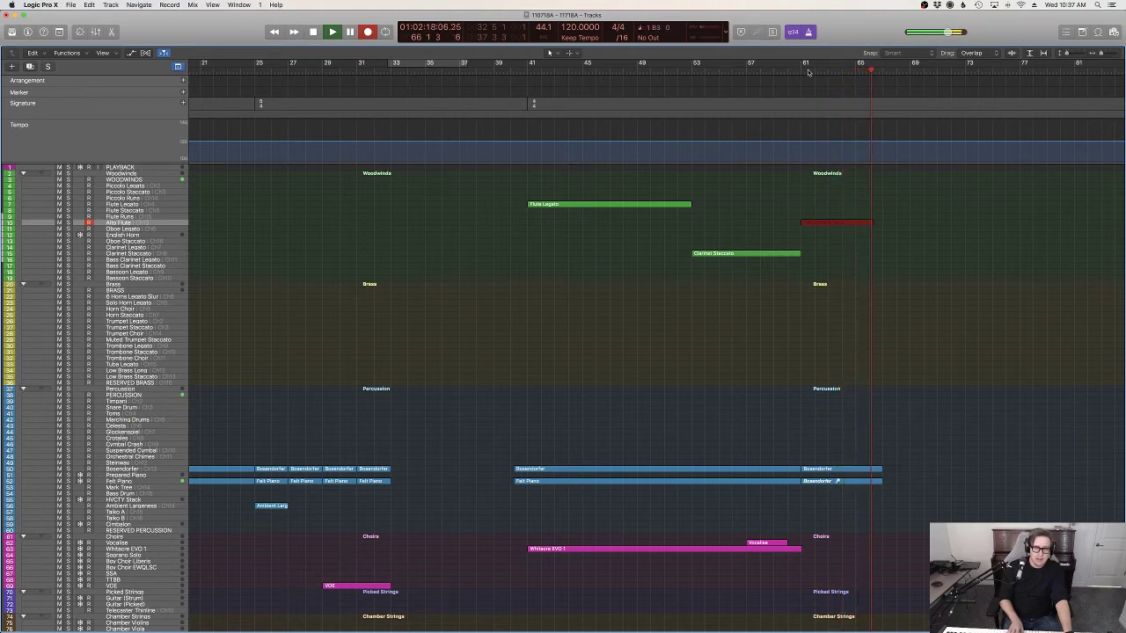
key("space")
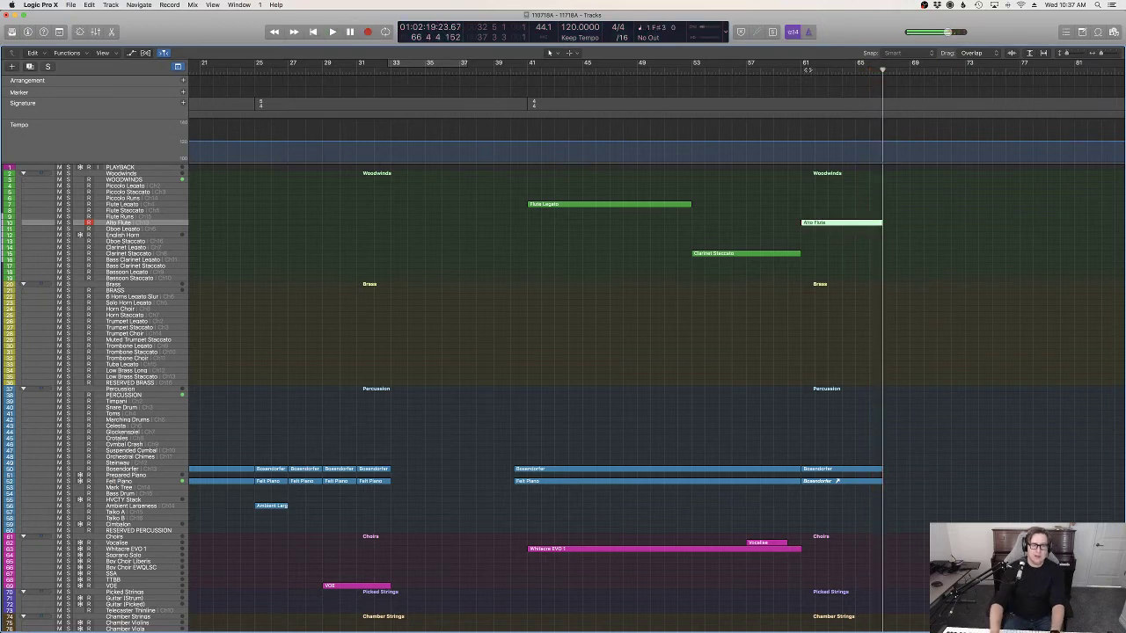
Step: Shorten the long third Alto Flute note to end at bar 65 and extend the last note back to start there
key("p")
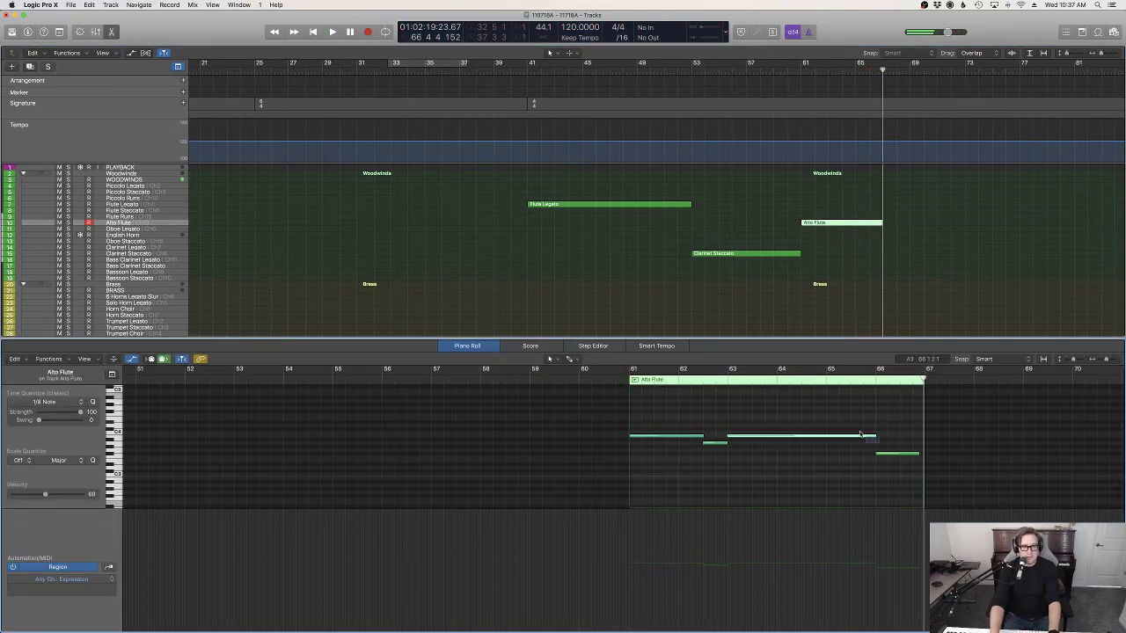
left_click_drag(873, 435, 824, 435)
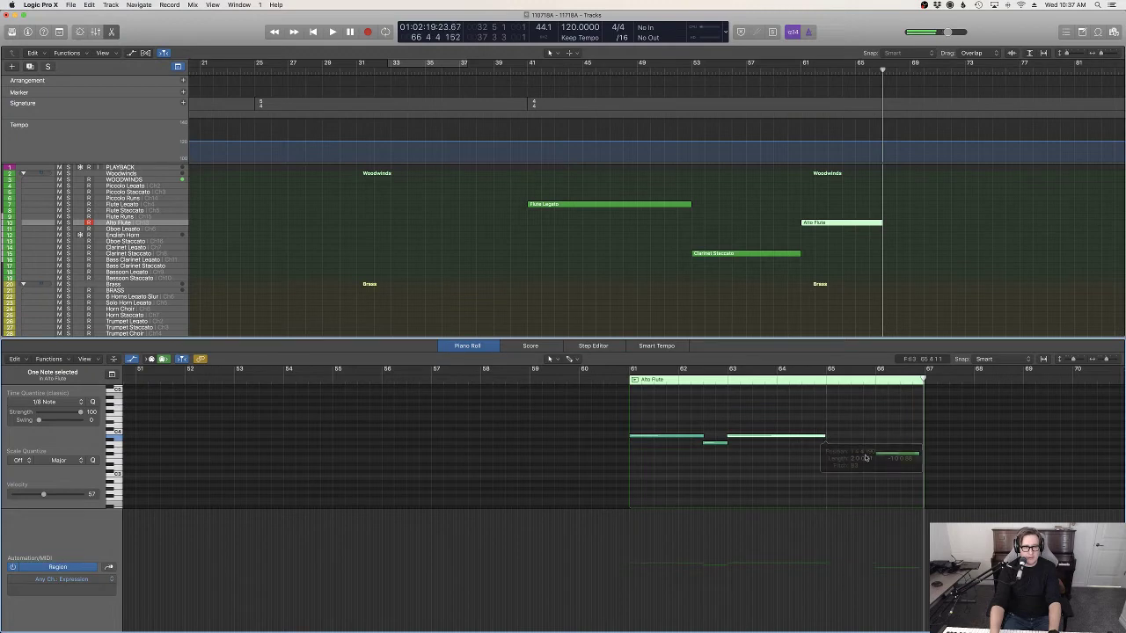
left_click_drag(879, 458, 827, 458)
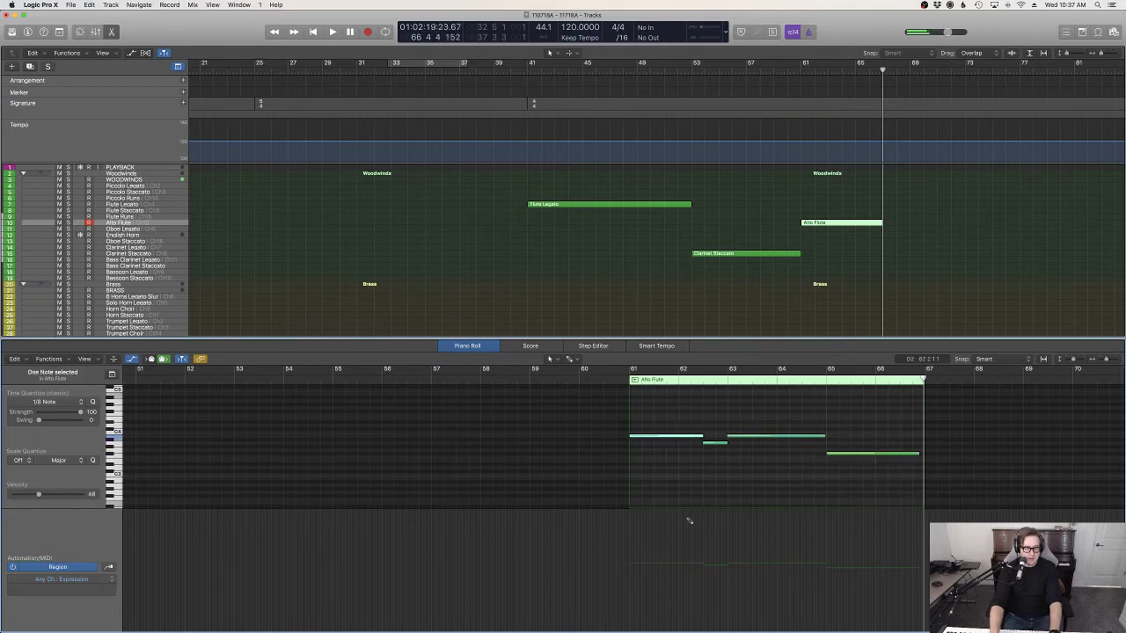
Step: Add Expression and Modulation levels to the Alto Flute region from bar 61, raising them while it plays
left_click(630, 582)
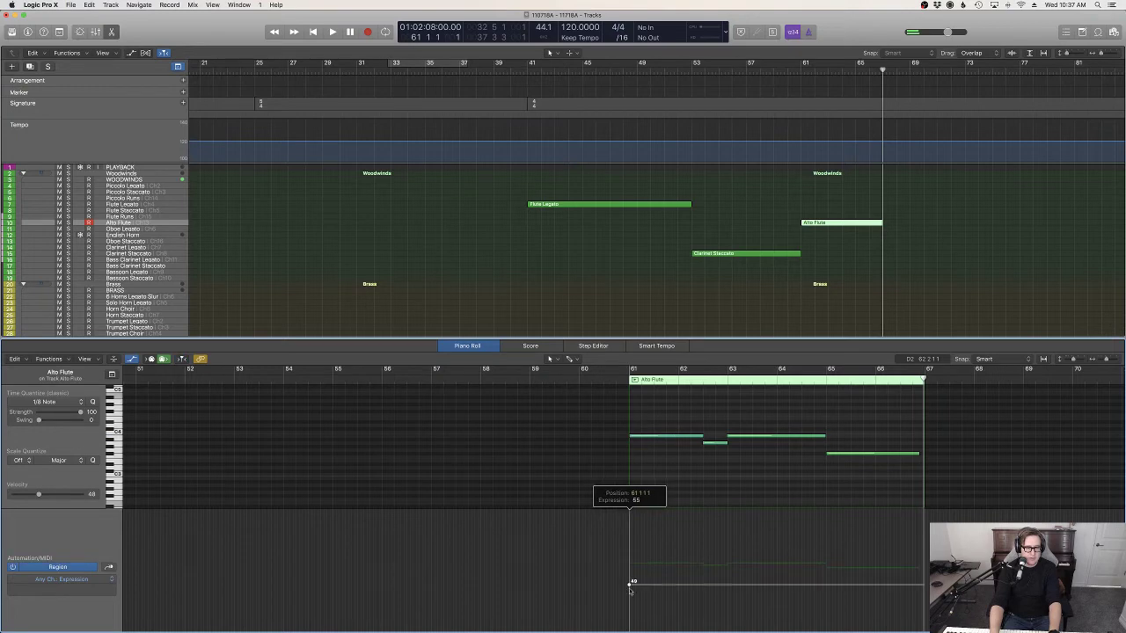
left_click(621, 369)
key("space")
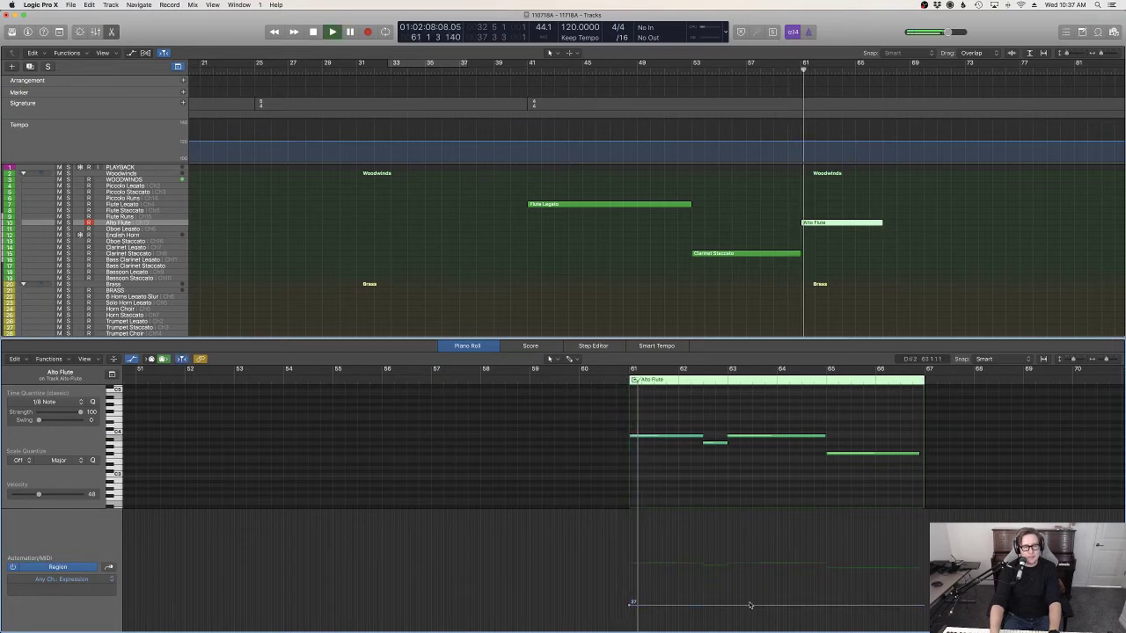
left_click_drag(743, 605, 745, 557)
key("ctrl+1")
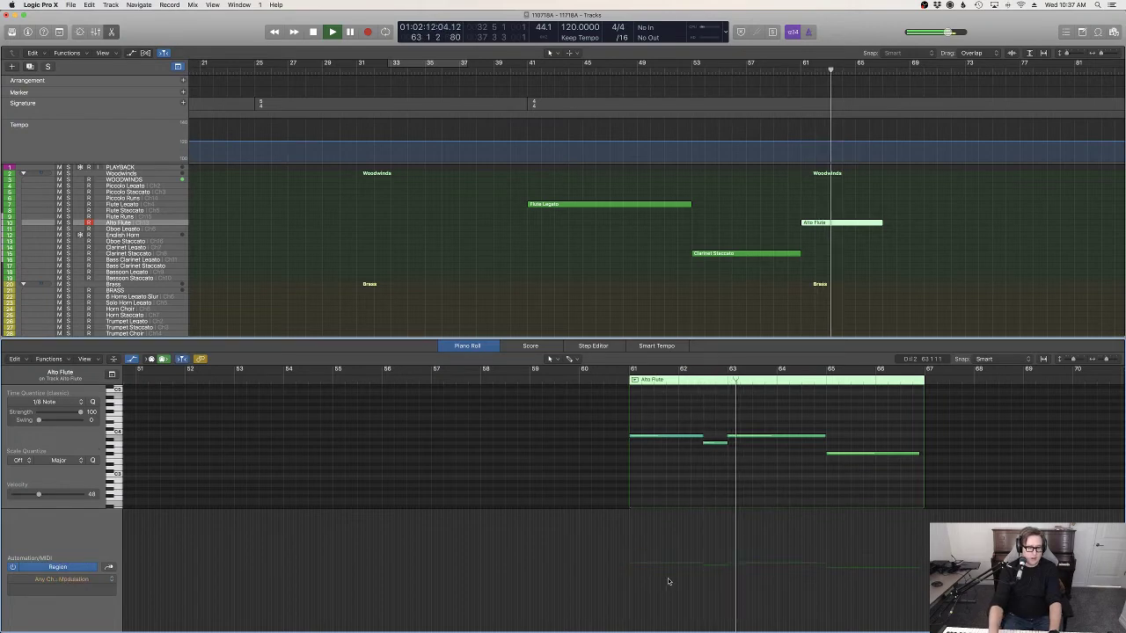
left_click_drag(647, 584, 643, 547)
key("e")
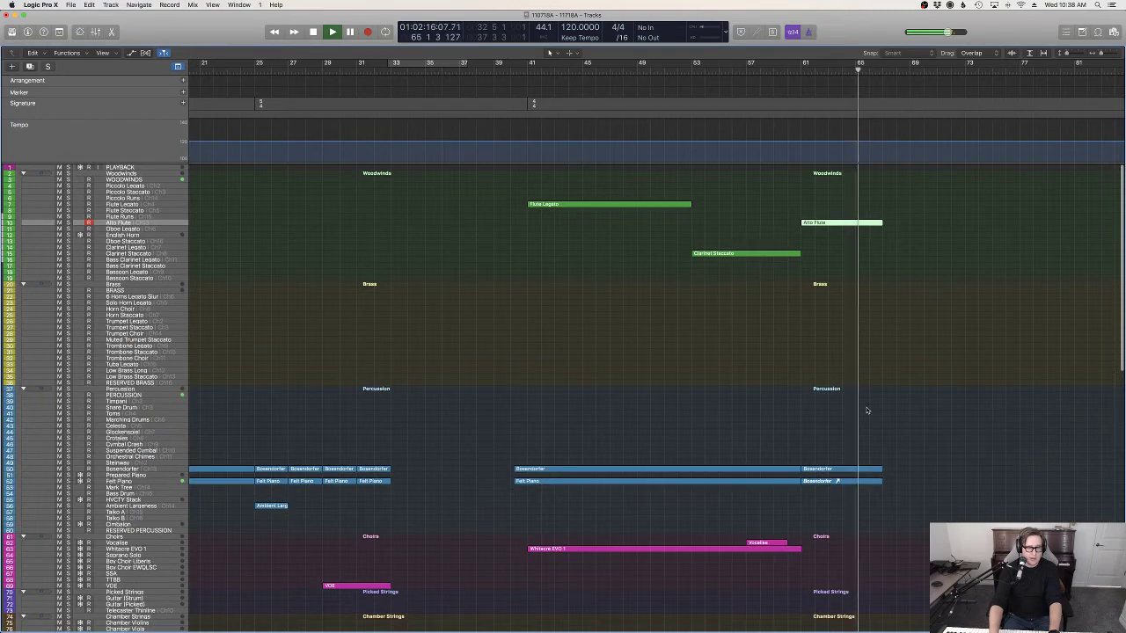
Step: Finish playing the Alto Flute part in context, and ramp its Expression gradually down from bar 61 to the region's end at bar 67
scroll(920, 413, "down", 10)
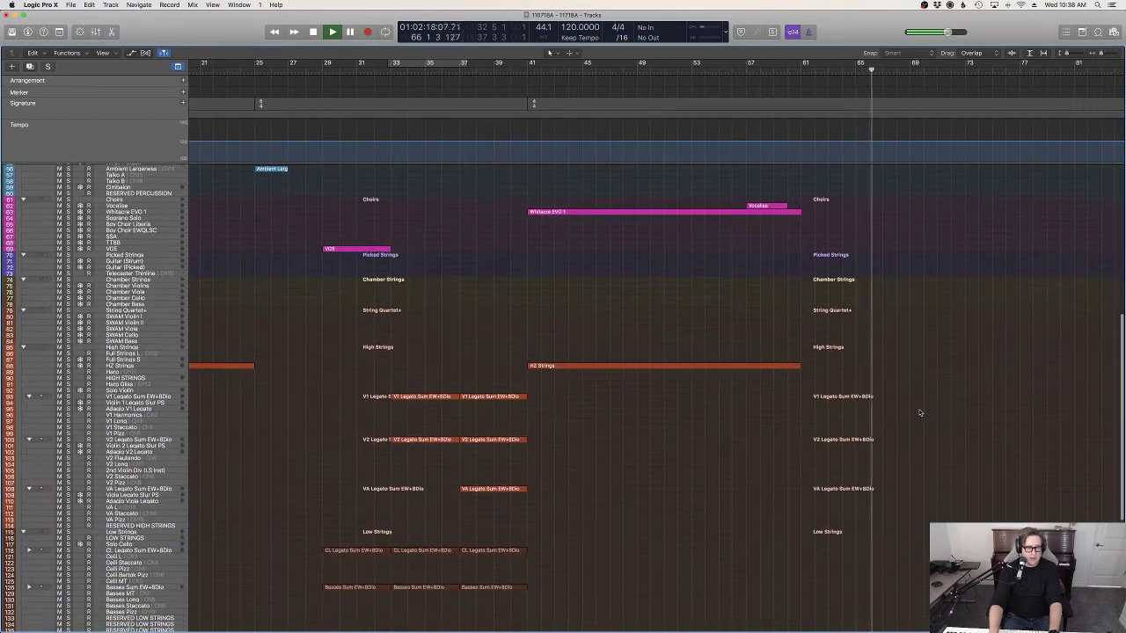
scroll(896, 371, "up", 10)
scroll(834, 259, "up", 2)
key("e")
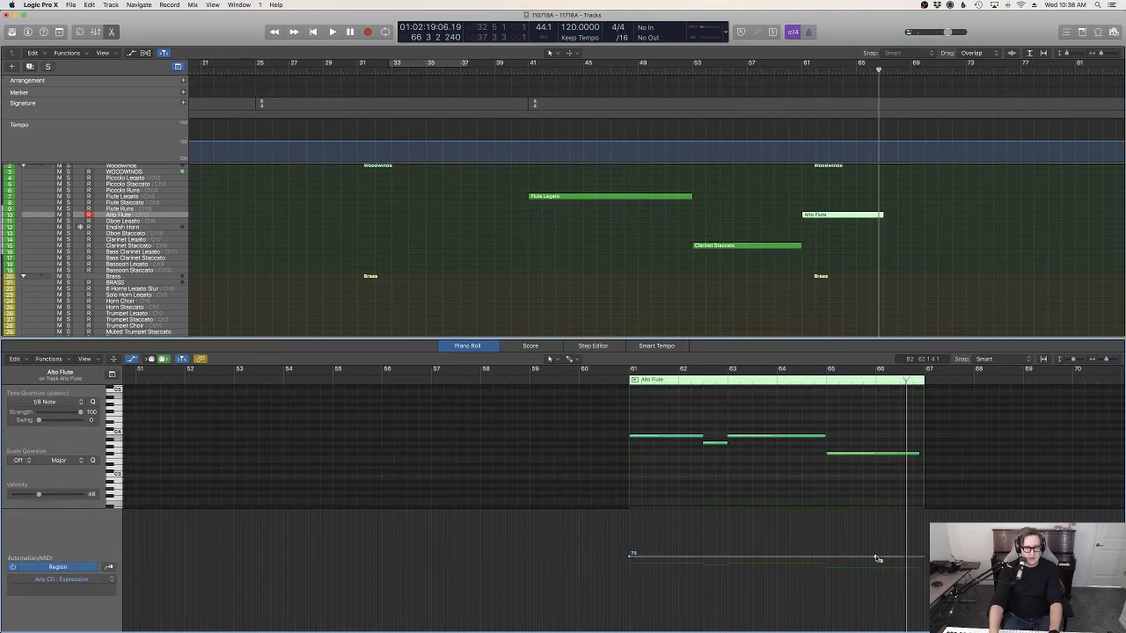
left_click_drag(877, 559, 922, 574)
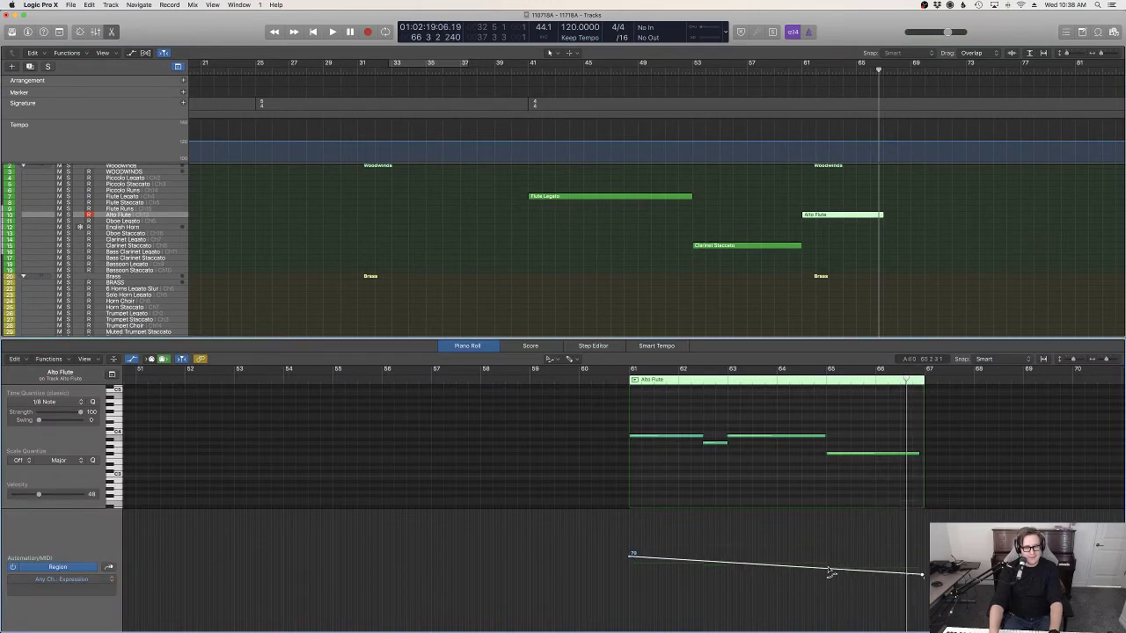
Step: Bend the Alto Flute's Expression ramp between bars 61 and 67 into a gentle downward curve and play it from bar 60
left_click_drag(828, 570, 829, 567)
key("t")
key("t")
left_click(578, 377)
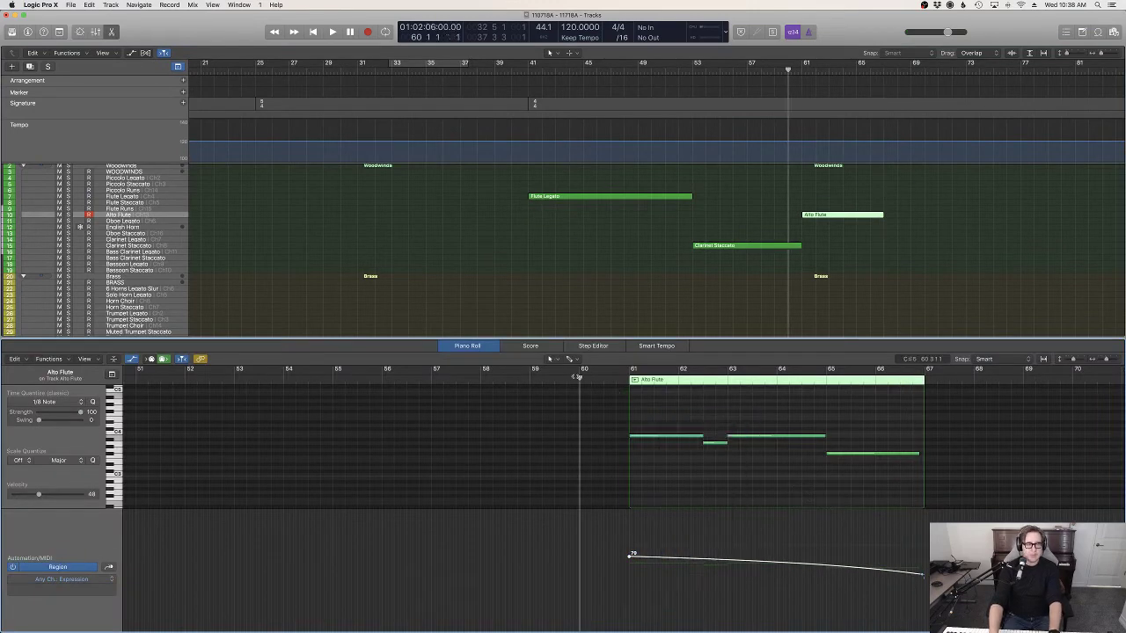
key("space")
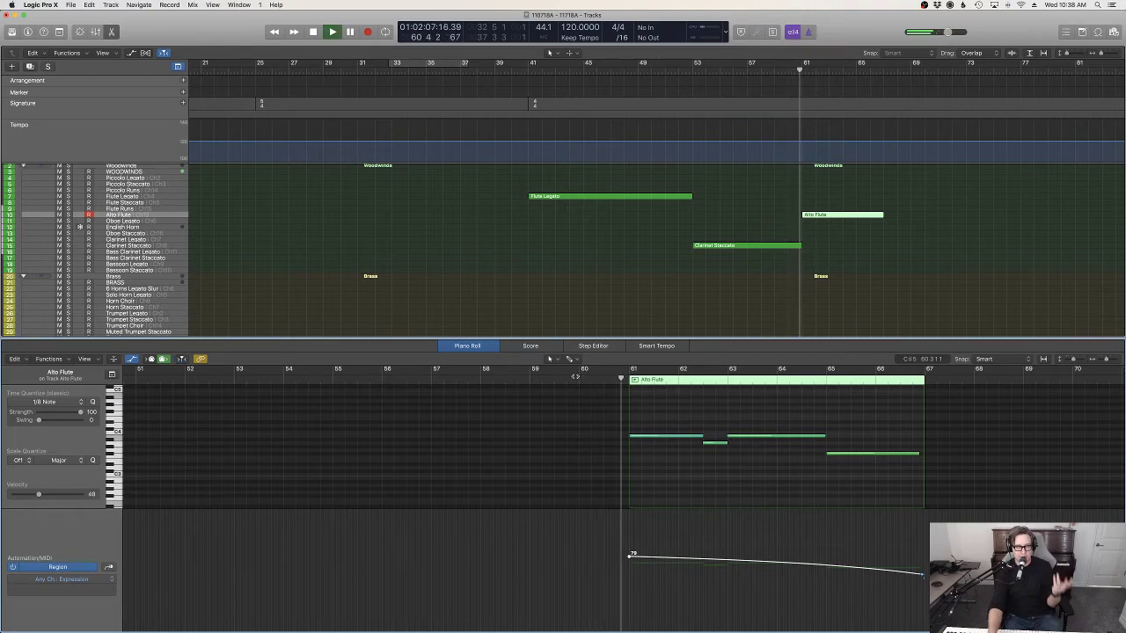
left_click(922, 261)
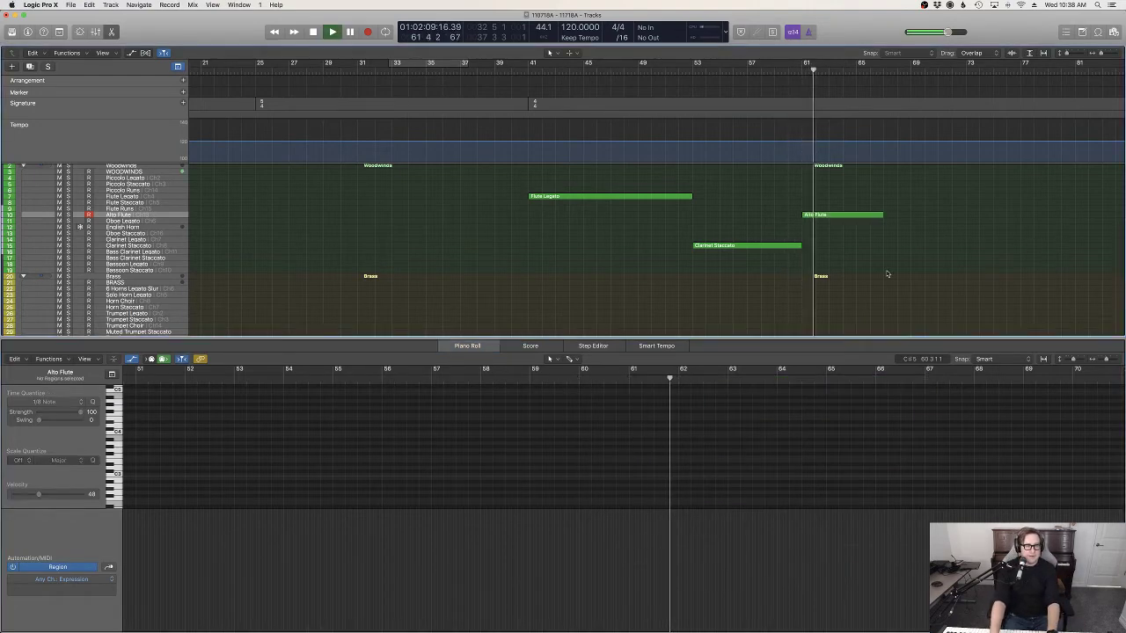
key("e")
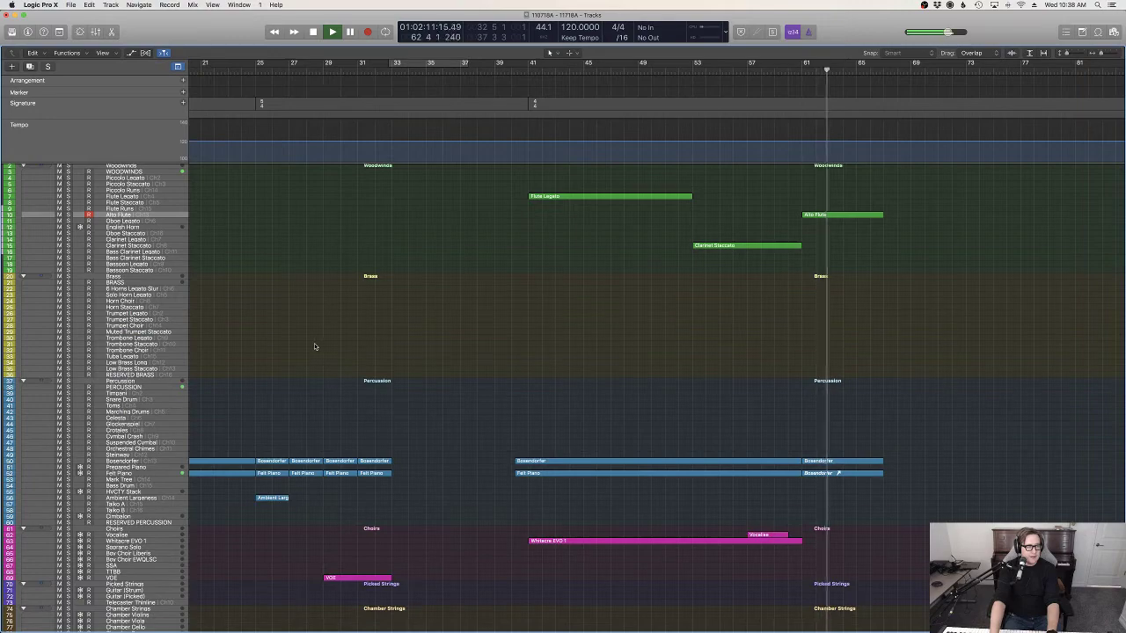
Step: Duplicate the Alto Flute, Bosendorfer and Felt Piano track regions from bars 61 to 67 so the copies start at bar 67
scroll(827, 337, "down", 10)
scroll(836, 337, "up", 12)
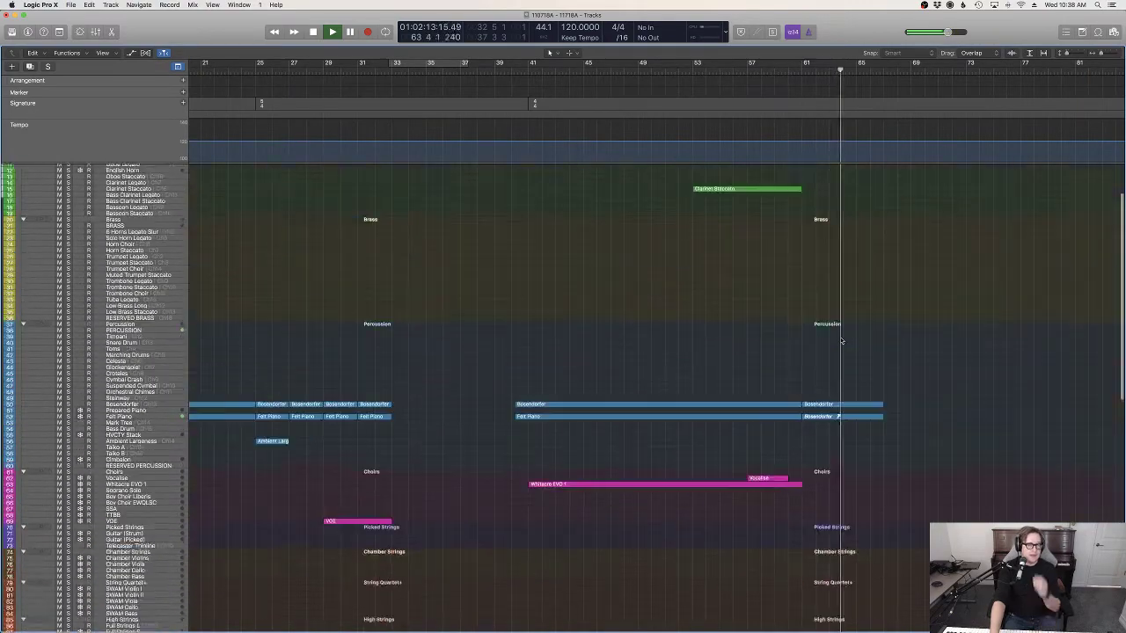
scroll(839, 336, "left", 5)
scroll(840, 340, "down", 1)
scroll(839, 340, "right", 10)
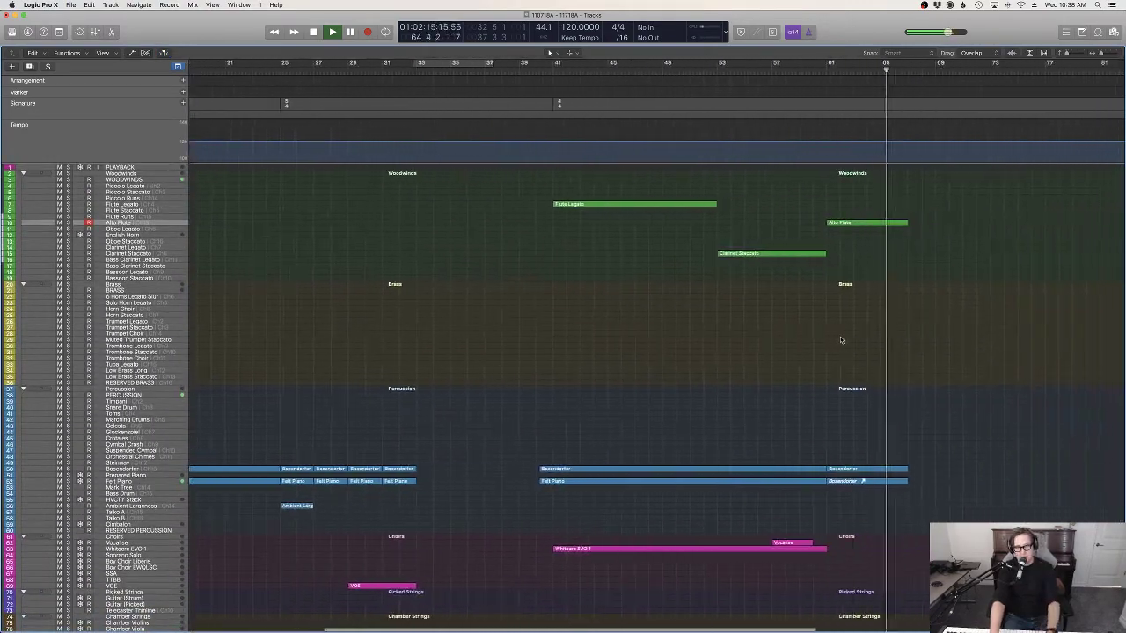
scroll(841, 342, "right", 3)
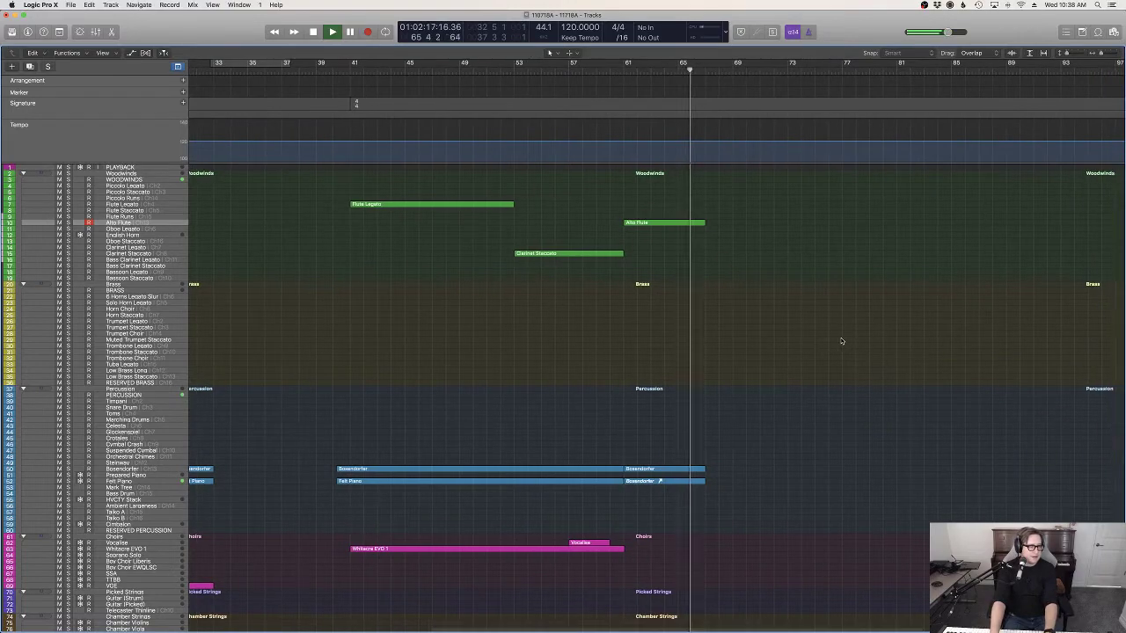
scroll(839, 343, "down", 10)
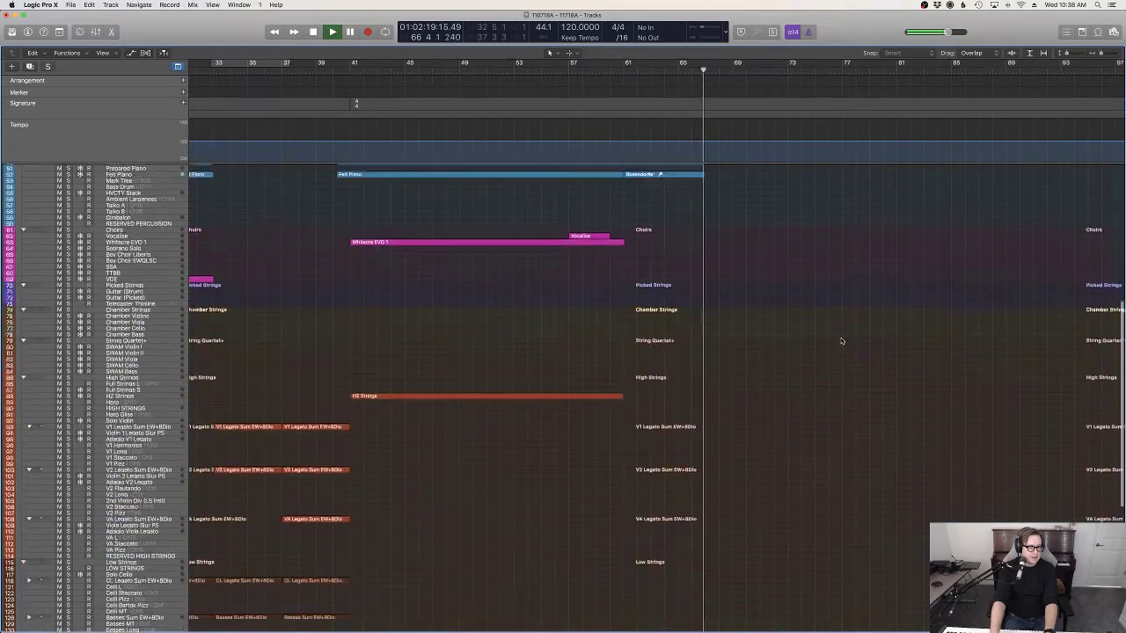
scroll(669, 307, "up", 10)
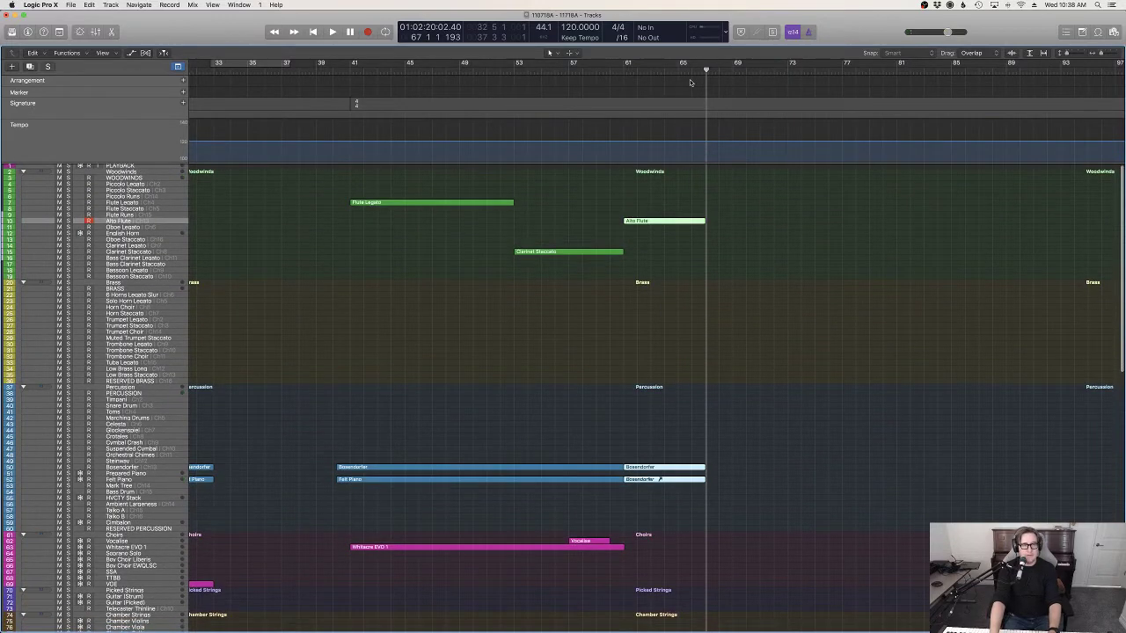
left_click_drag(692, 74, 706, 74)
key("super+v")
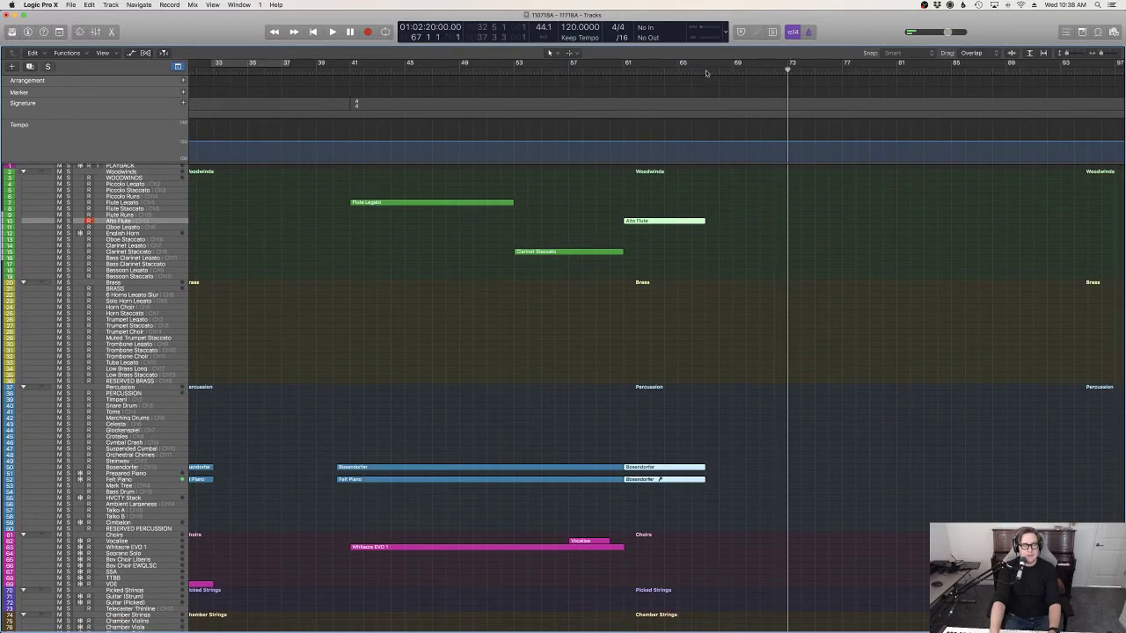
Step: Play the extended section from bar 60 and audition the Bosendorfer track along with it
left_click(610, 72)
key("space")
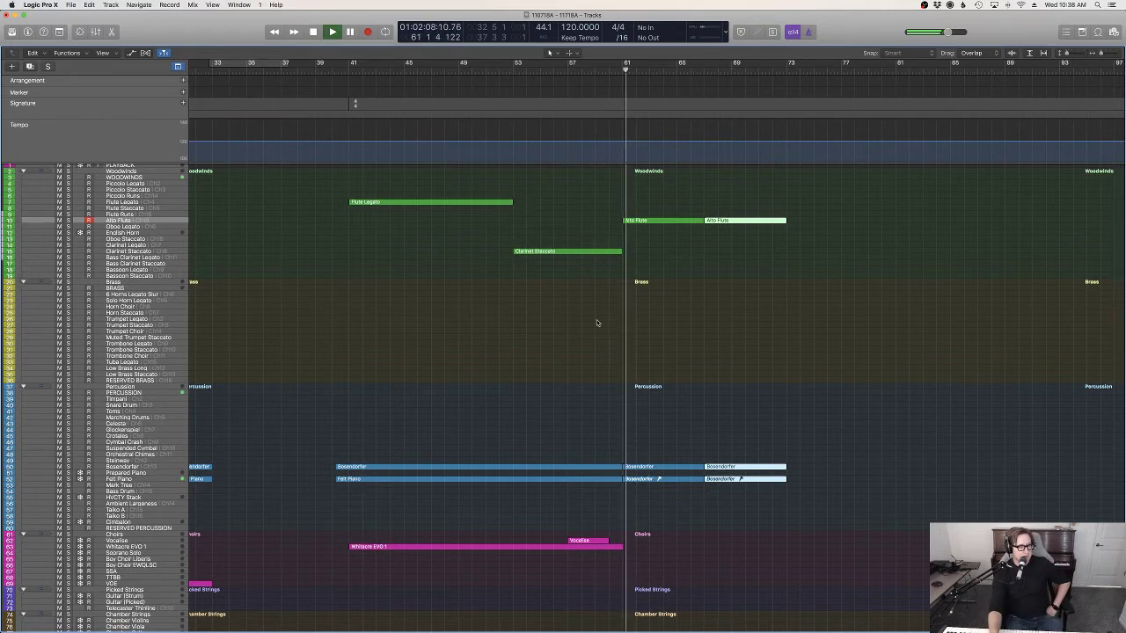
scroll(510, 382, "down", 5)
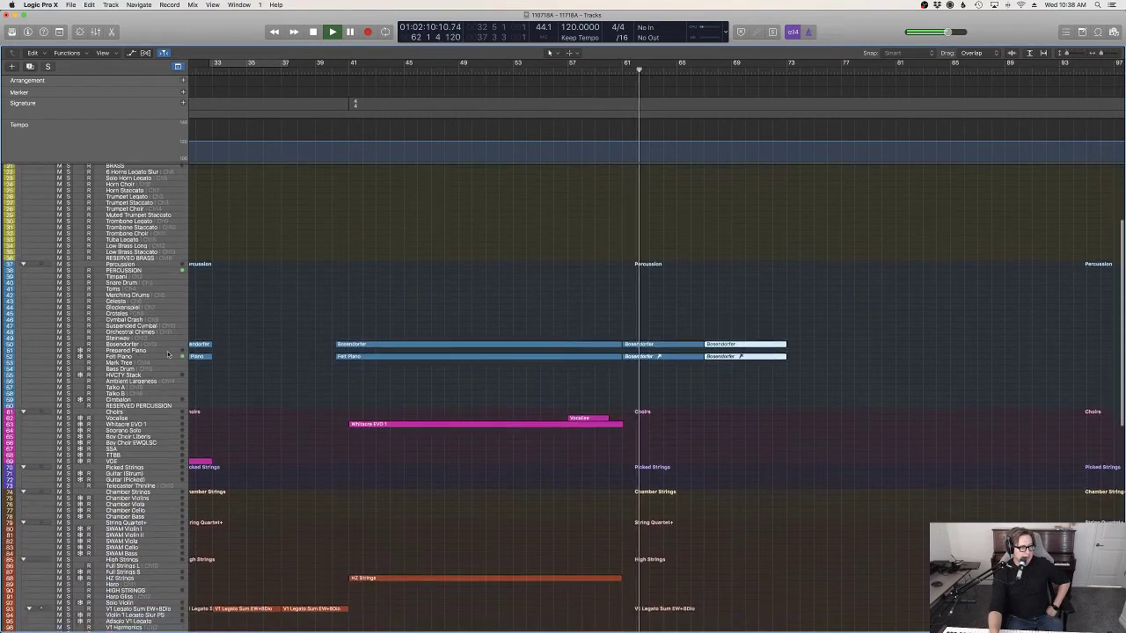
left_click(141, 344)
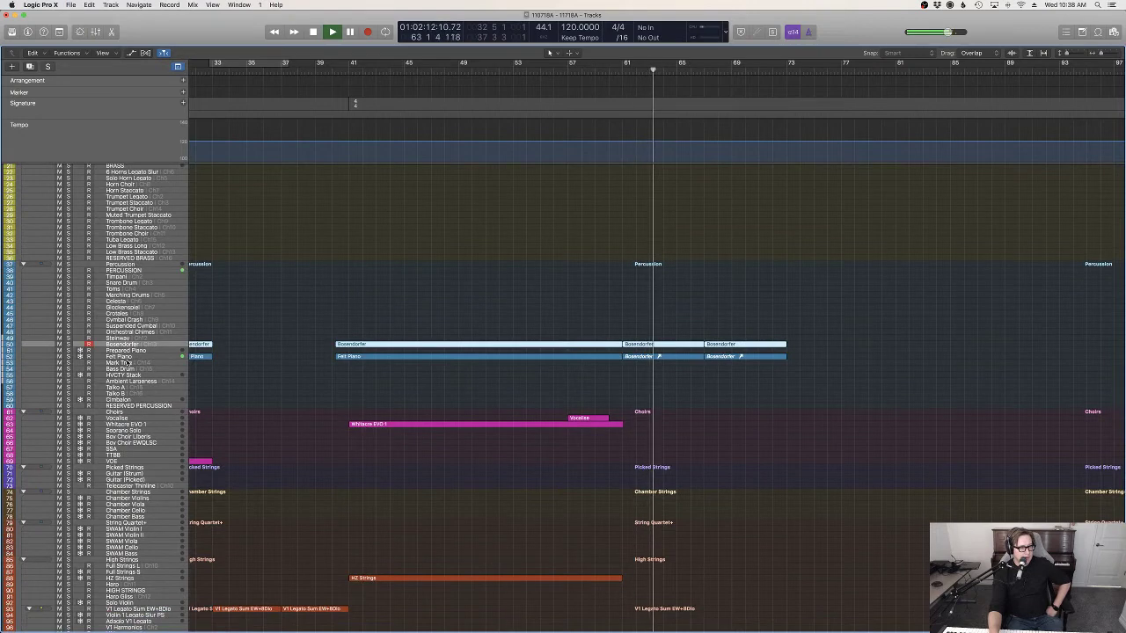
left_click(733, 427)
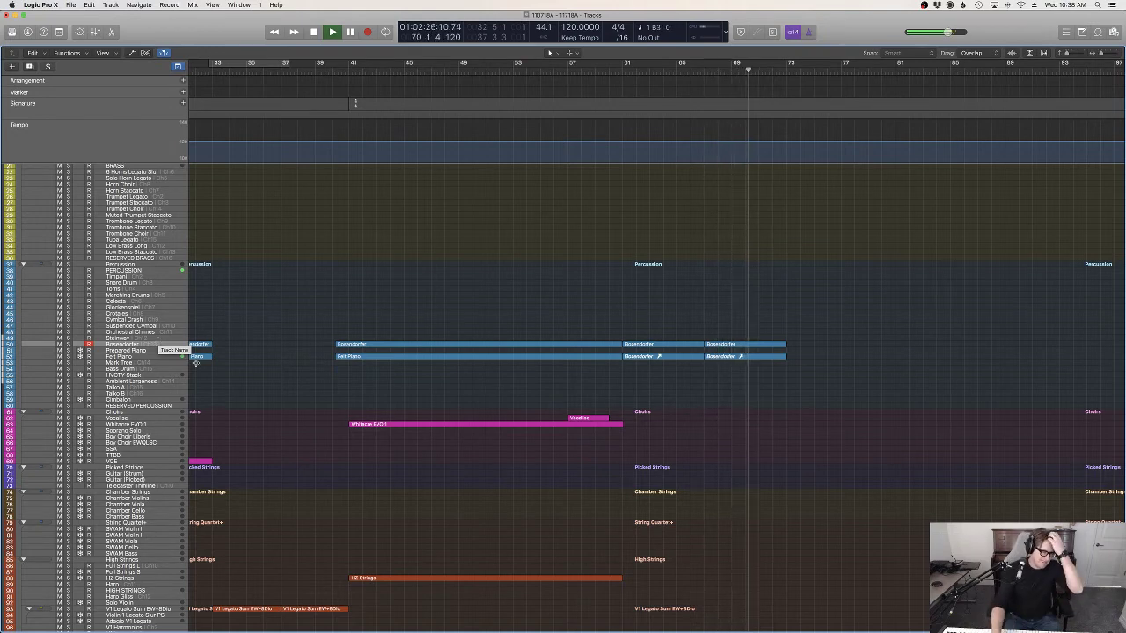
Step: Try to record an HZ Strings part from bar 61
scroll(440, 528, "down", 3)
left_click(127, 553)
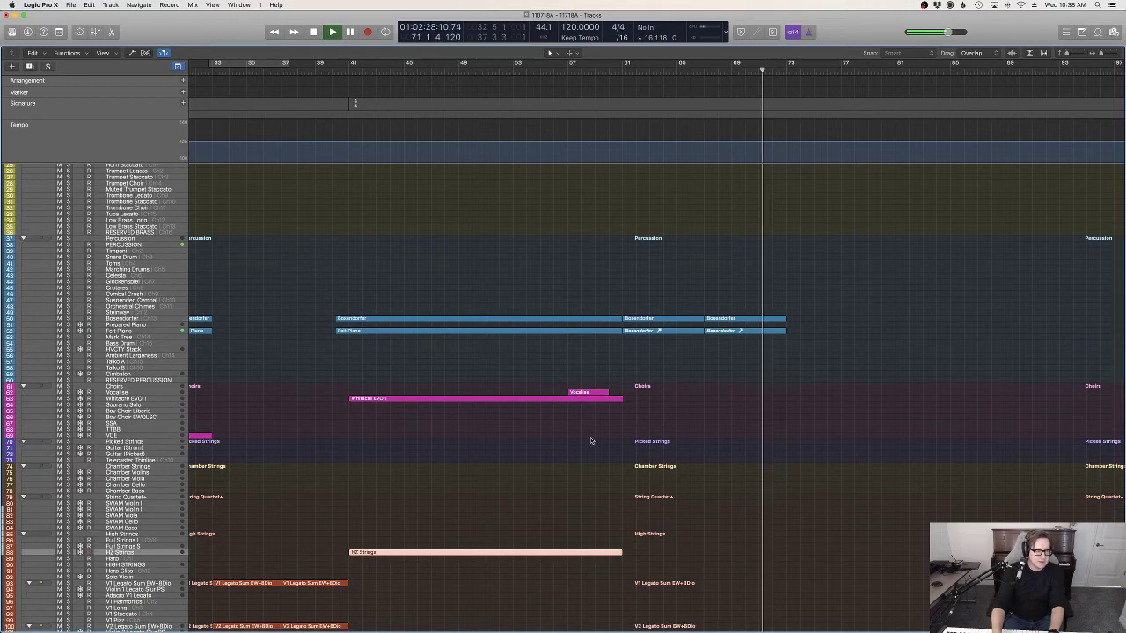
key("space")
key("r")
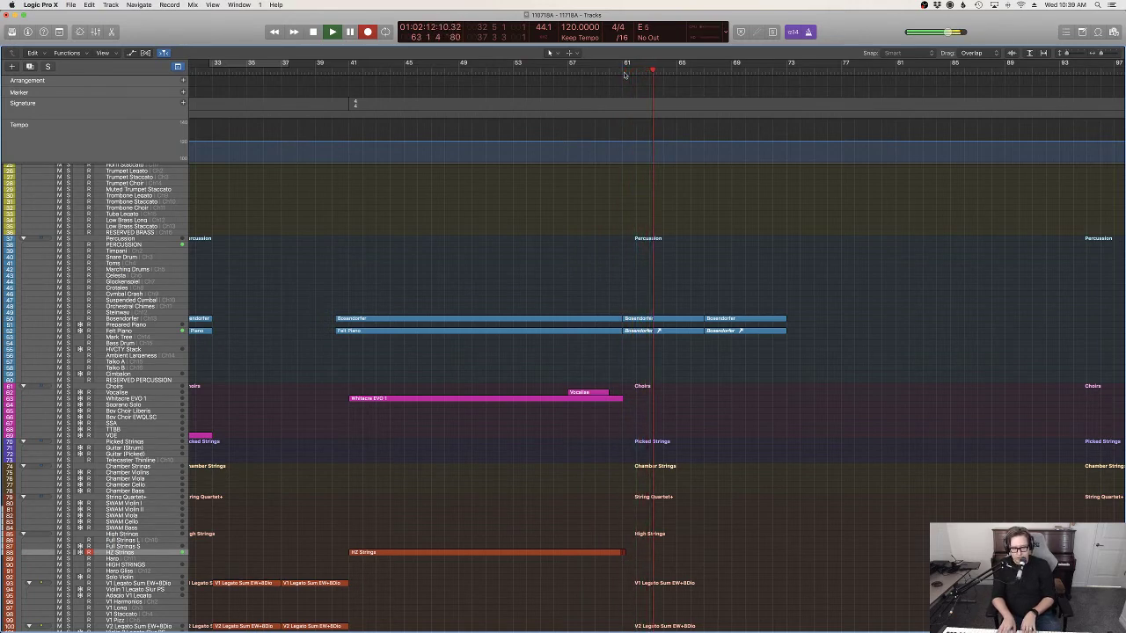
key("space")
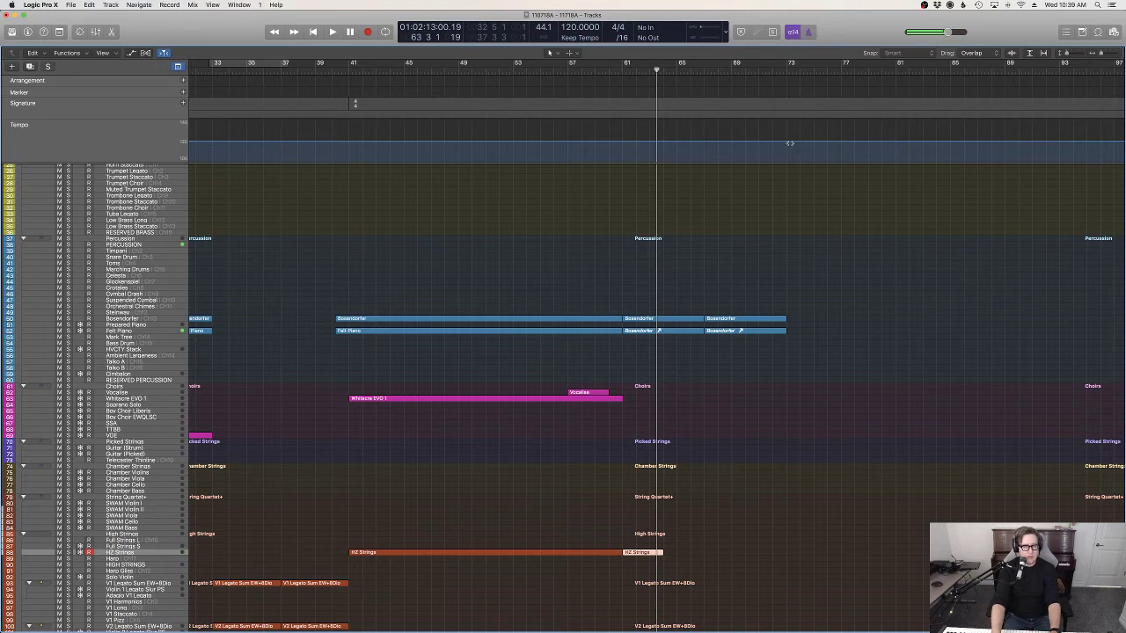
key("super+z")
Step: Audition the Soprano Solo and Boy Choir Liberis tracks, playing the arrangement on past bar 61 for context
left_click(581, 72)
key("space")
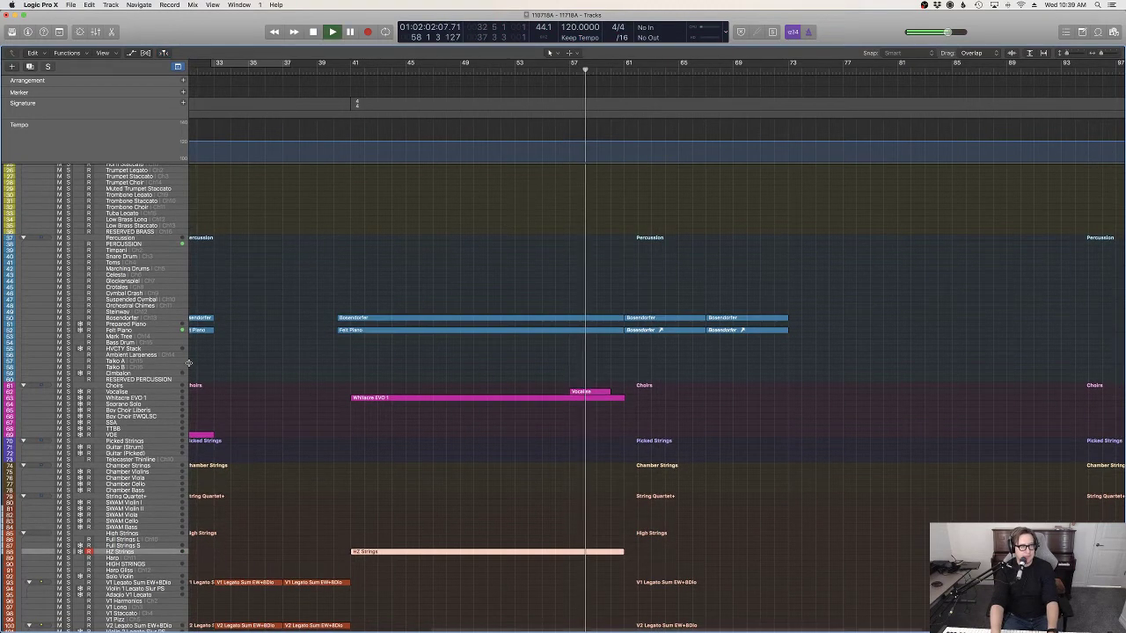
scroll(161, 401, "down", 1)
left_click(161, 400)
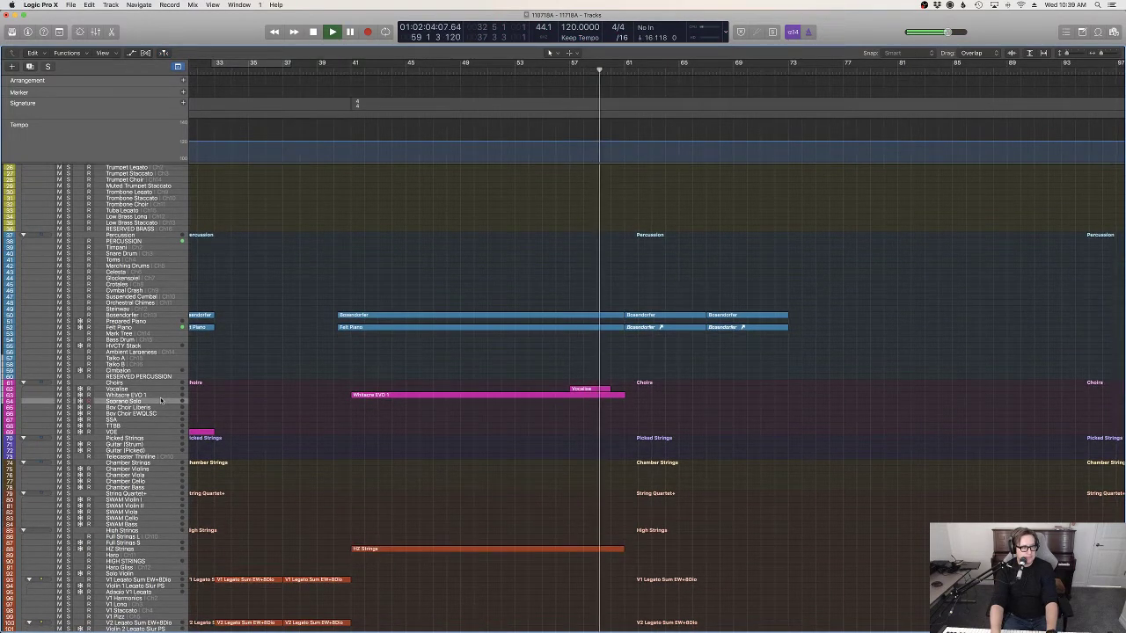
scroll(141, 421, "down", 1)
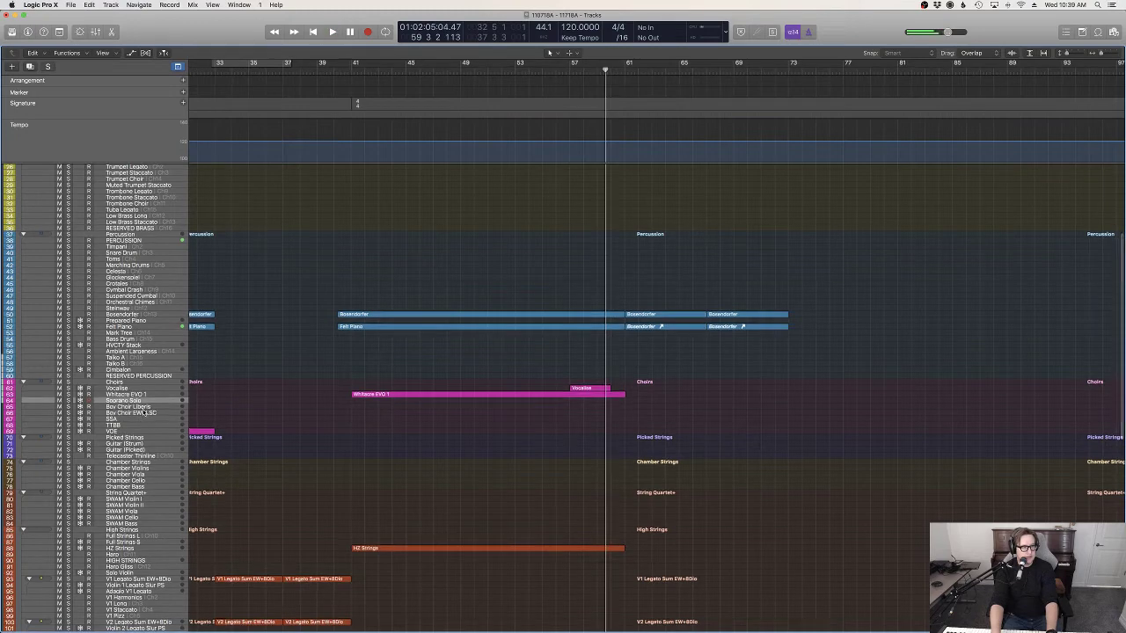
left_click(142, 409)
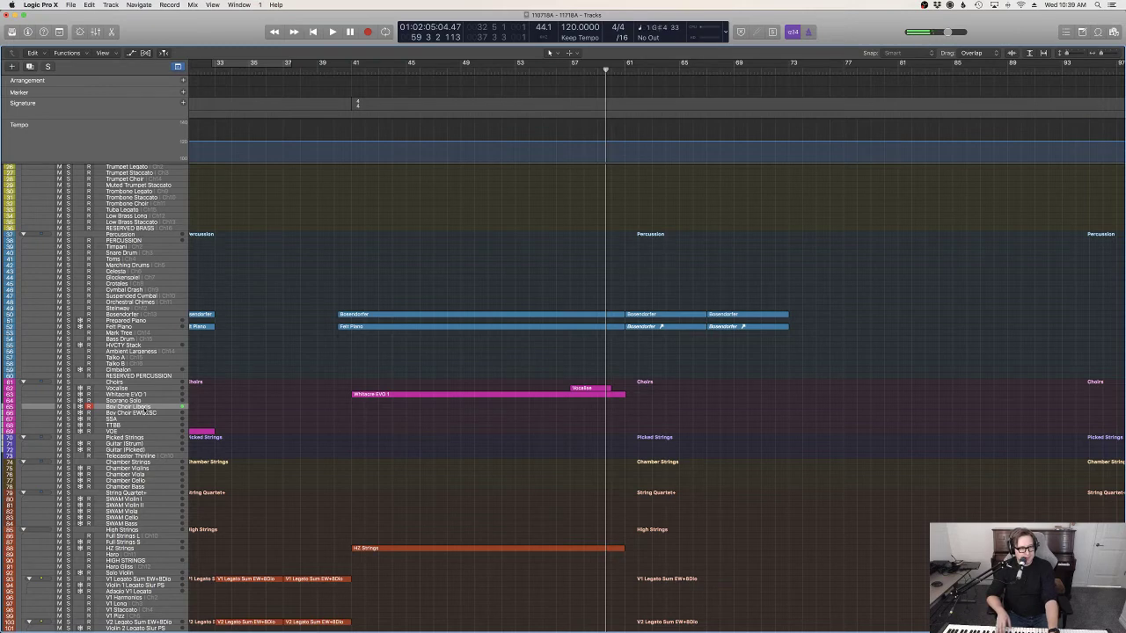
key("space")
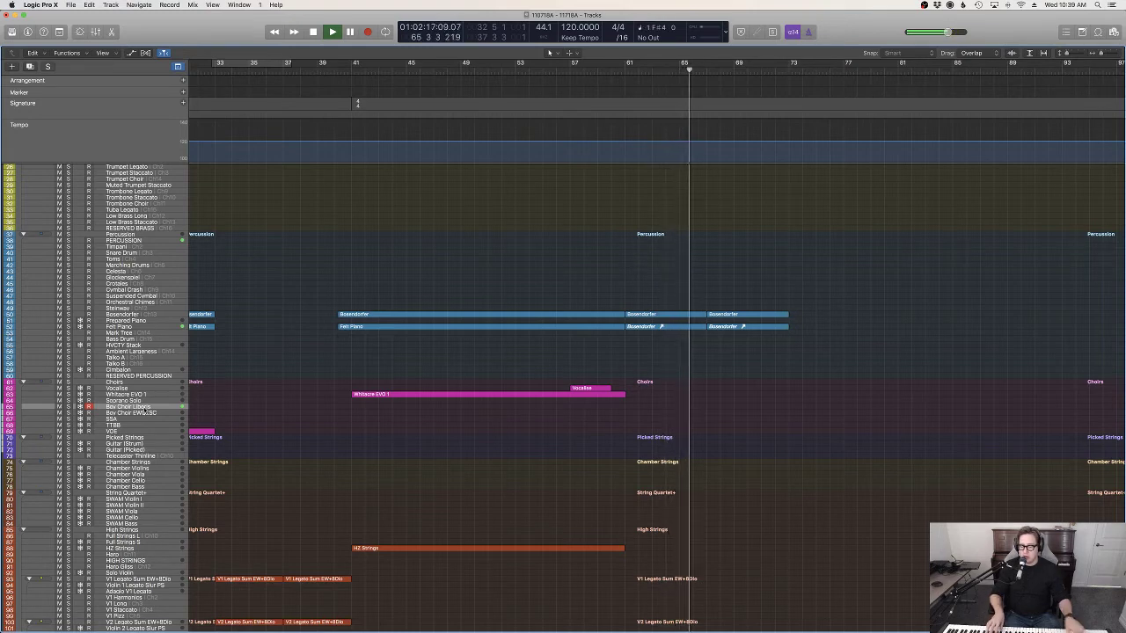
Step: Record a Boy Choir Liberis part from bar 61 to about bar 73 and quantize its notes to 1/8
left_click(624, 70)
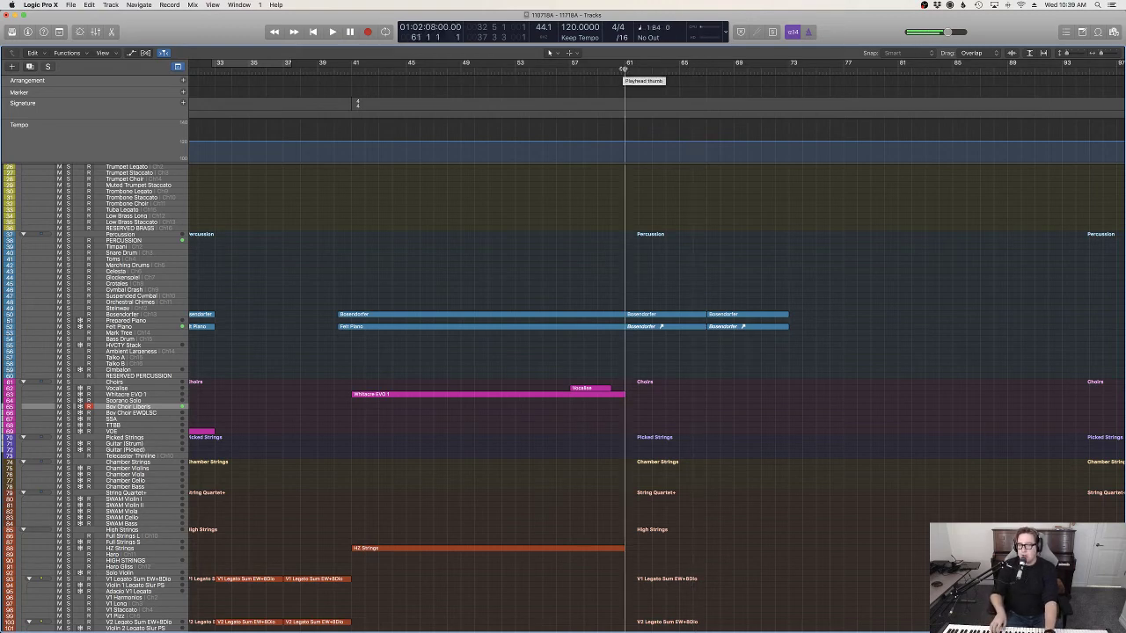
key("r")
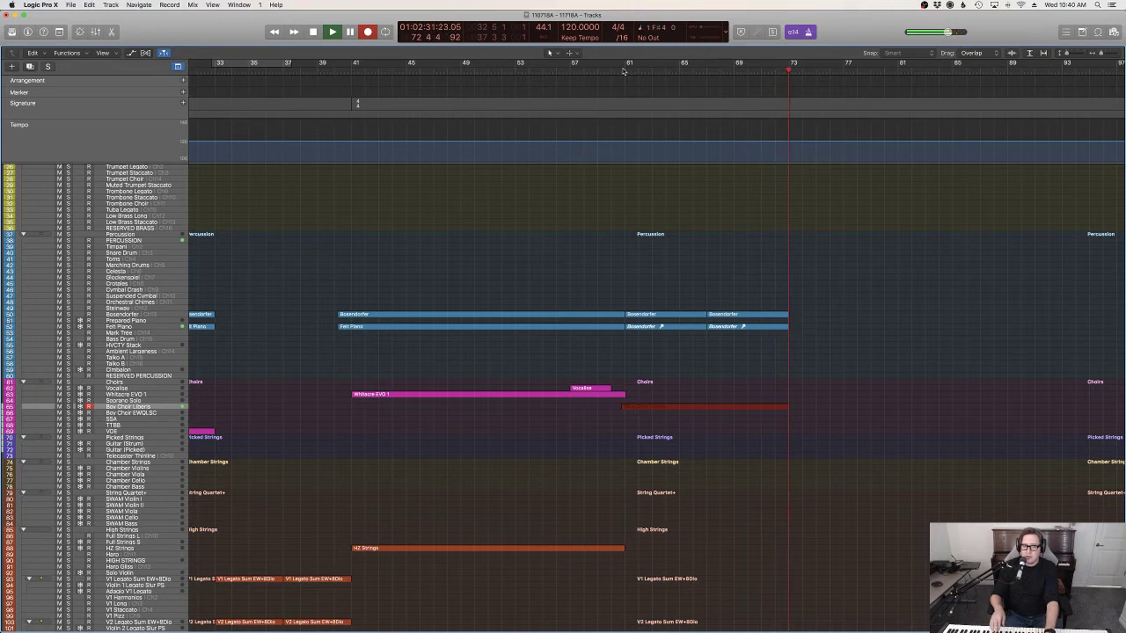
key("space")
key("e")
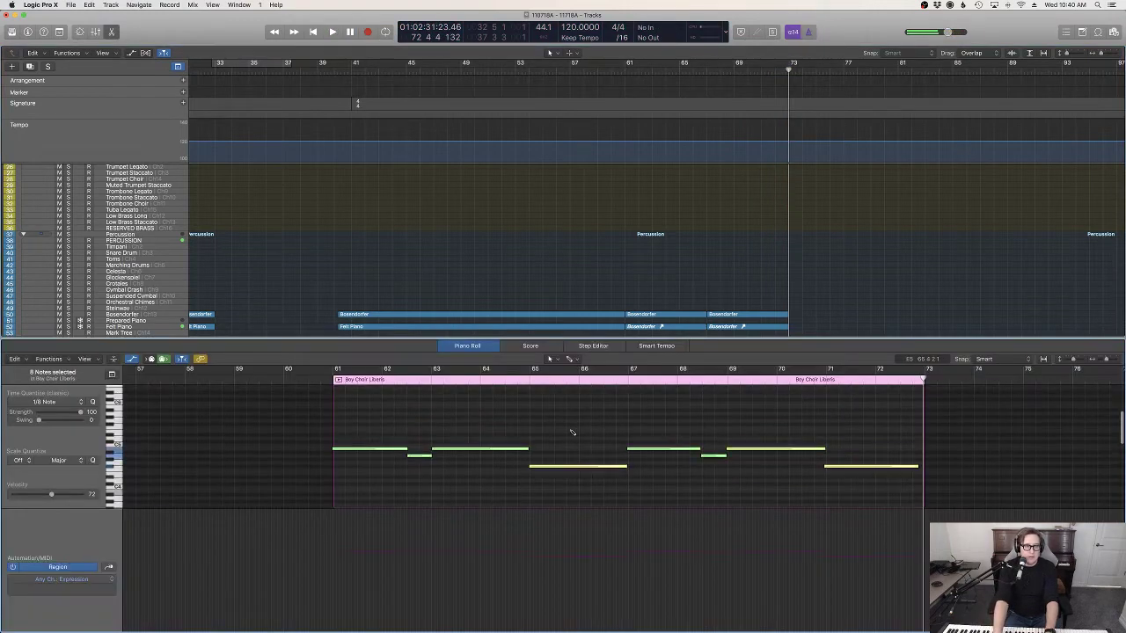
left_click(505, 483)
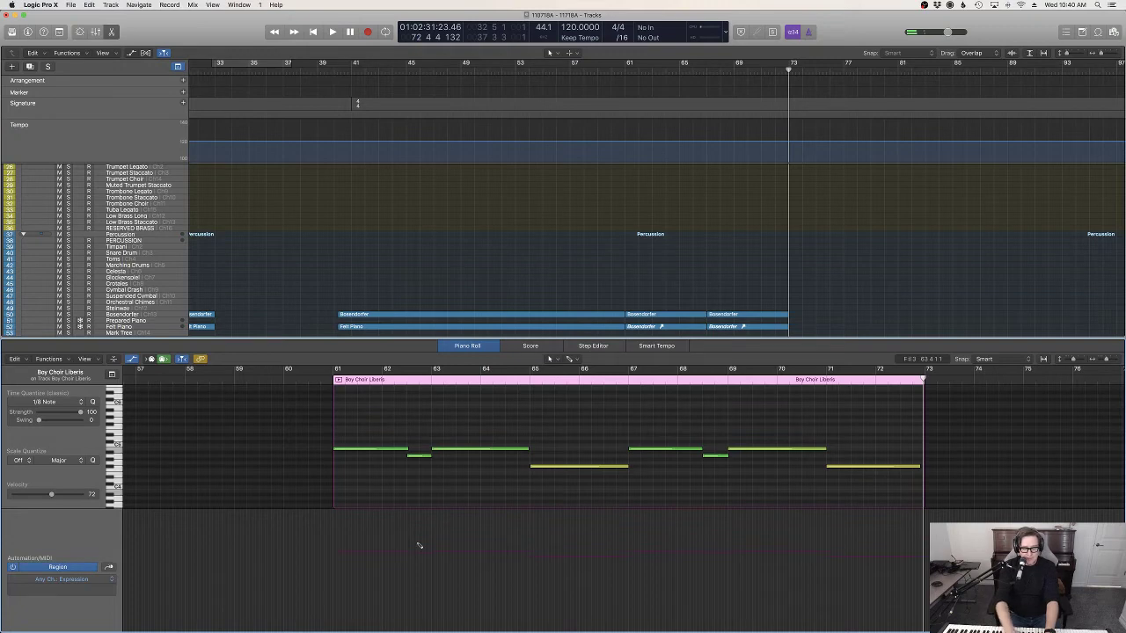
Step: Add a constant Modulation level to the Boy Choir Liberis region from bar 61 and raise it while the section plays
left_click(387, 603)
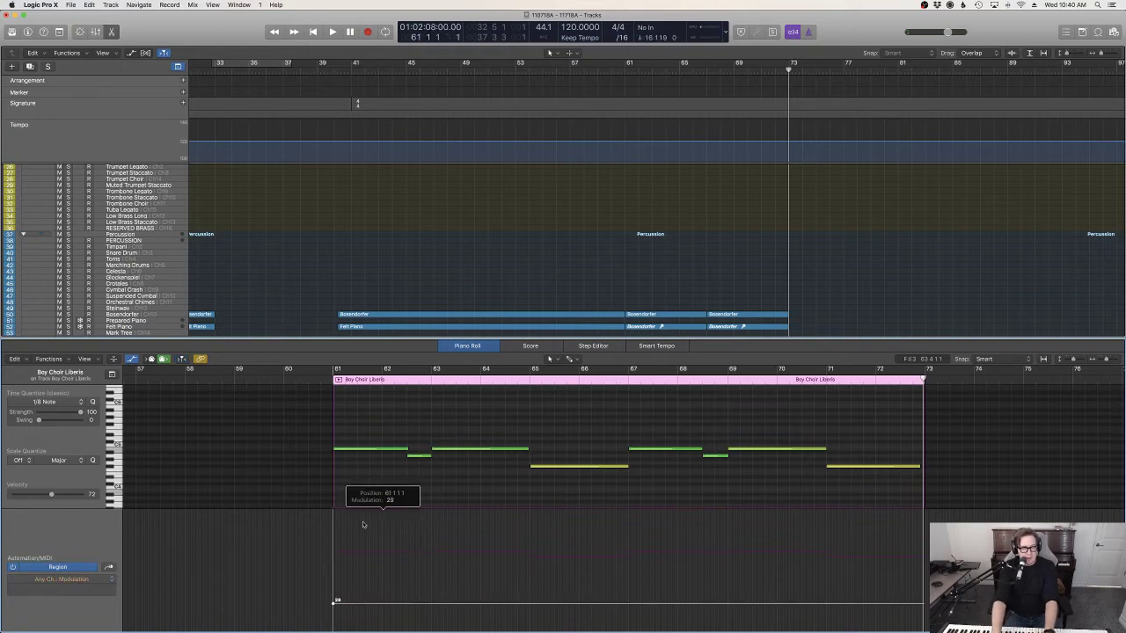
left_click(310, 379)
key("space")
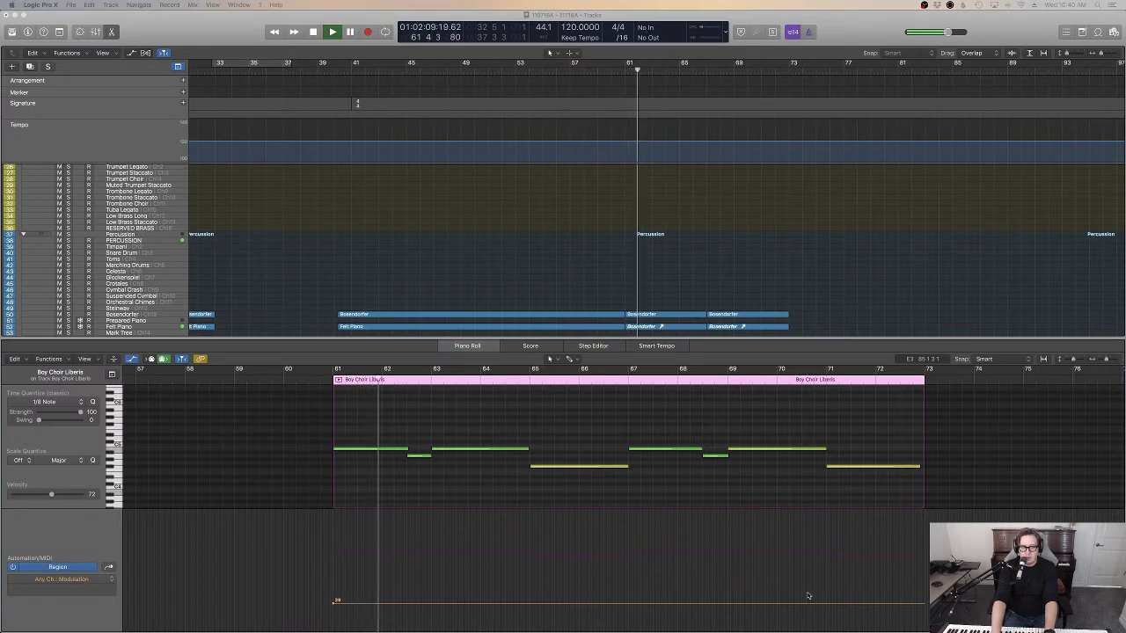
left_click_drag(792, 602, 794, 560)
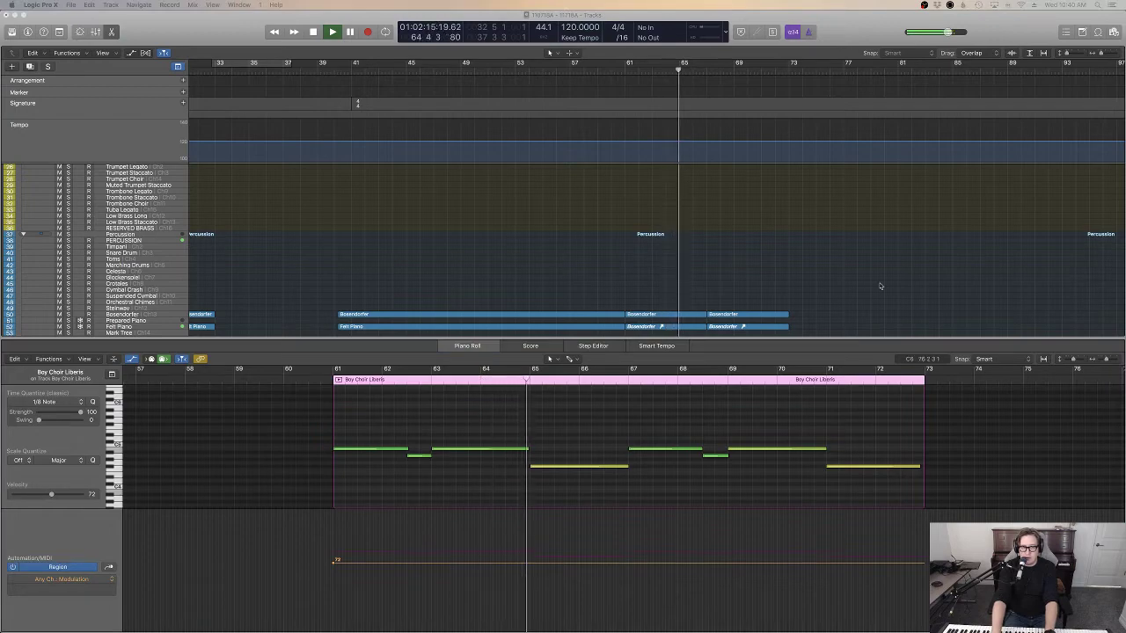
left_click(853, 273)
scroll(853, 275, "up", 5)
key("e")
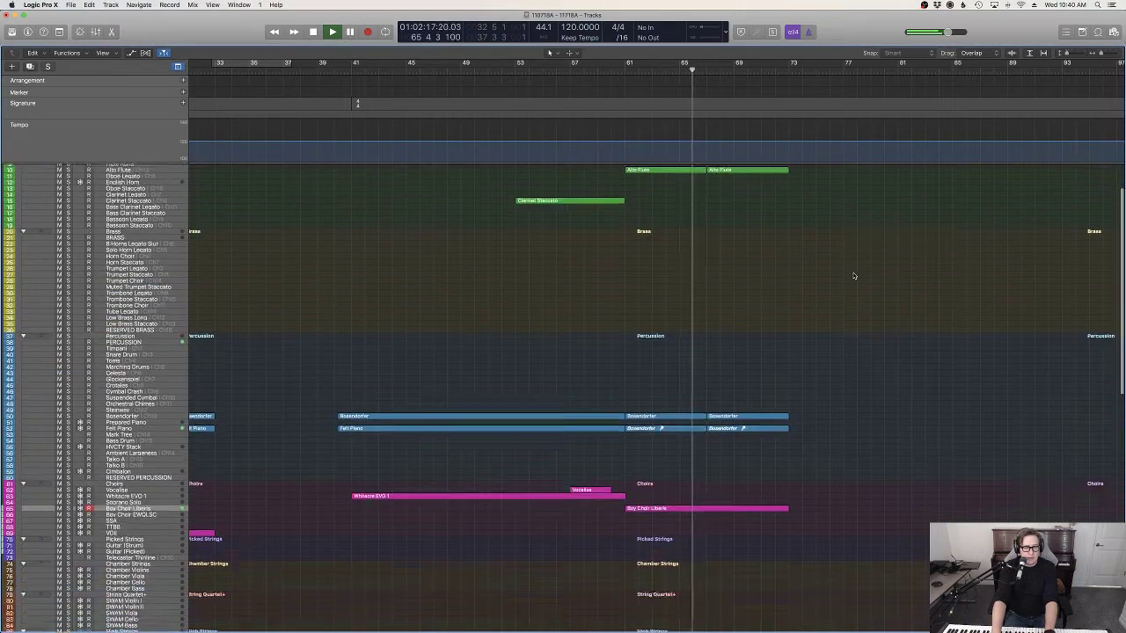
Step: Audition the Arcade 2 and Arcade 3 tracks, set the playhead to bar 60 and open the Arcade 3 instrument
scroll(852, 275, "down", 15)
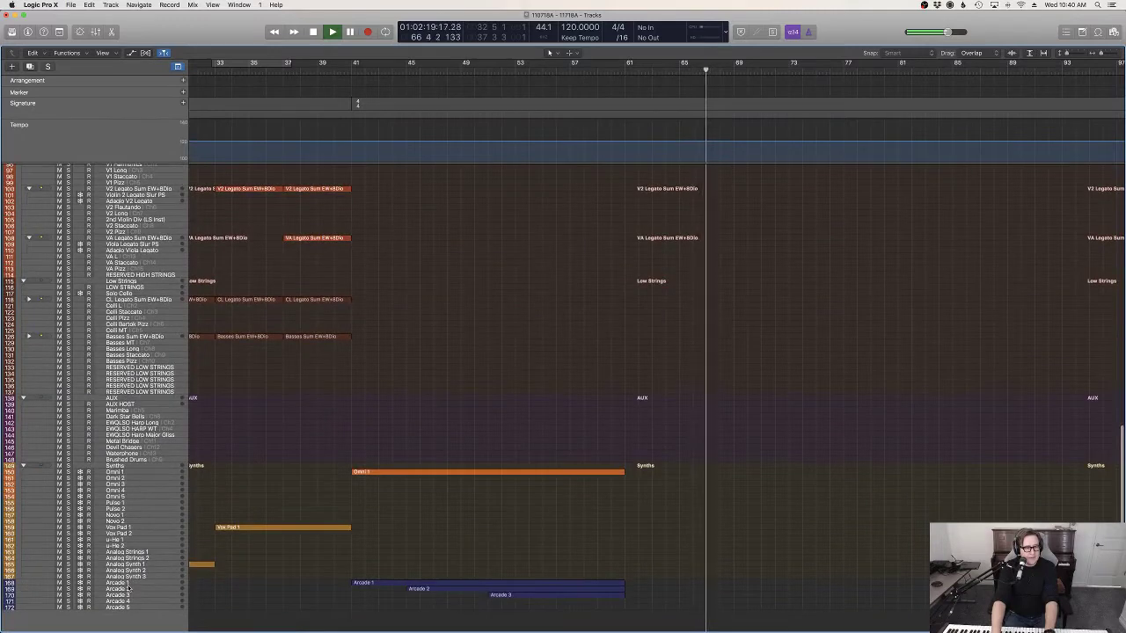
left_click(128, 588)
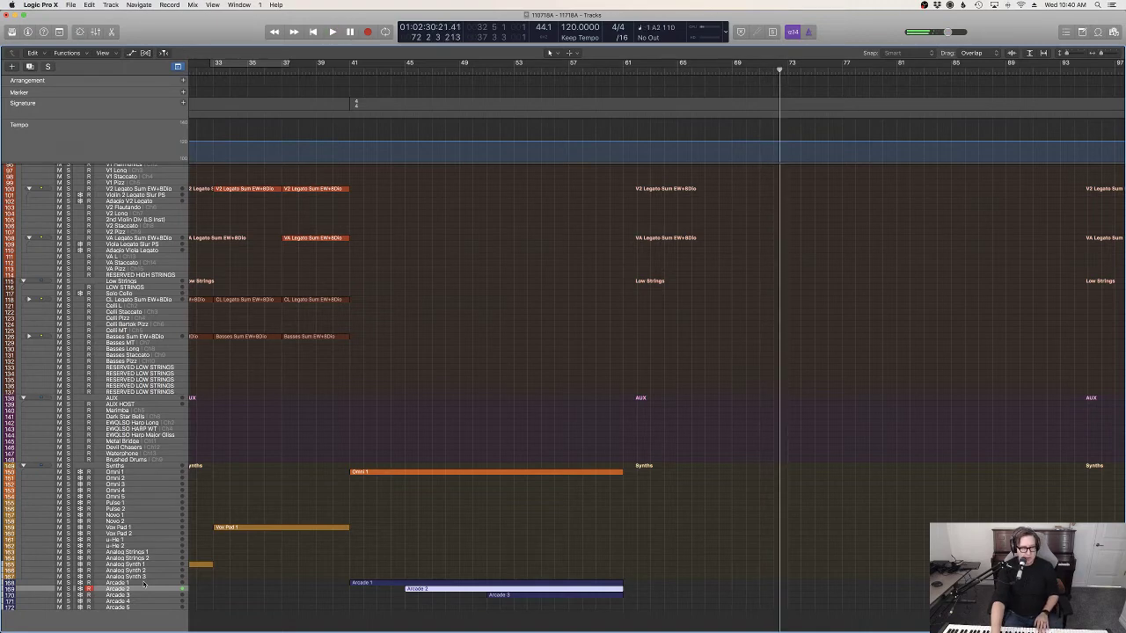
left_click(138, 595)
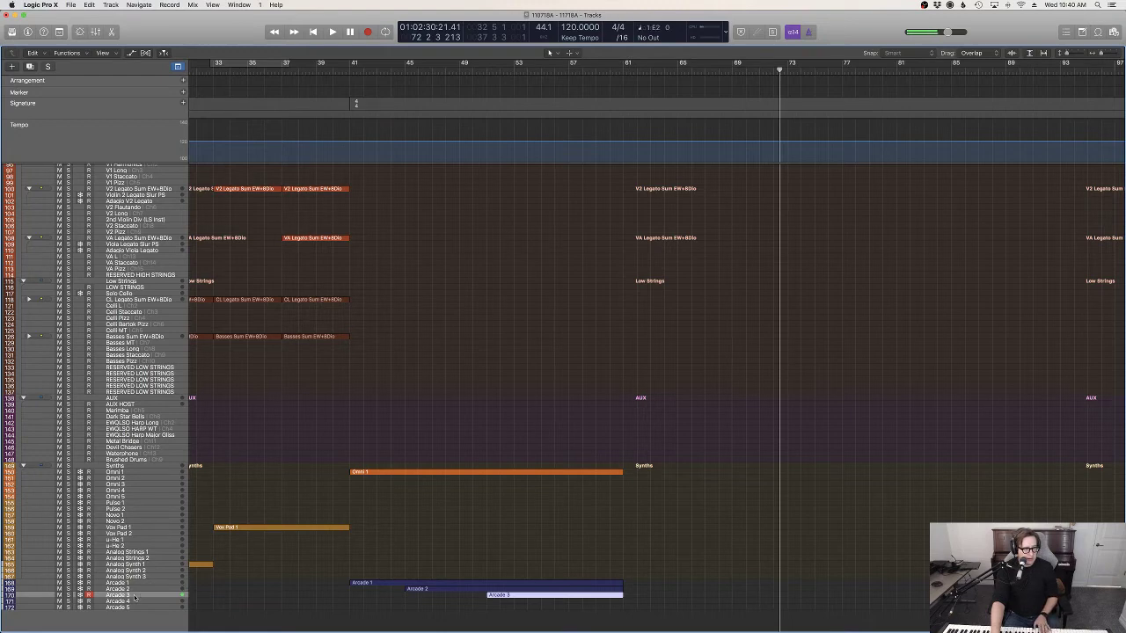
left_click(610, 68)
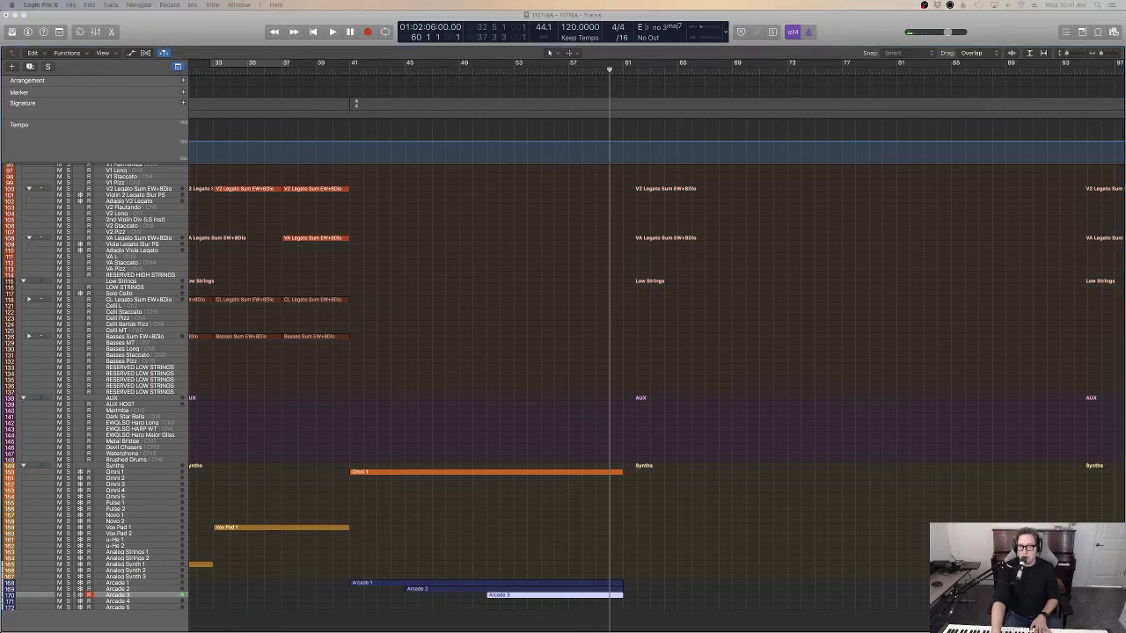
left_click_drag(1125, 97, 679, 190)
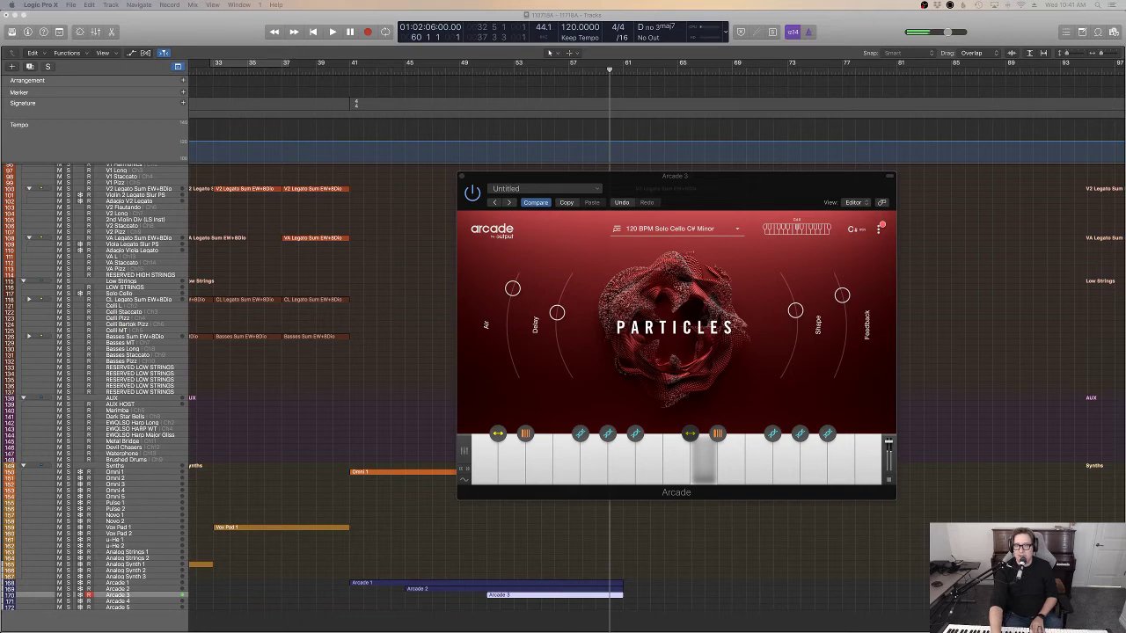
Step: Audition the Arcade 3 instrument with its QL Spaces reverb from about bar 57, and close both plug-in windows
left_click_drag(1125, 42, 358, 198)
left_click_drag(709, 179, 987, 260)
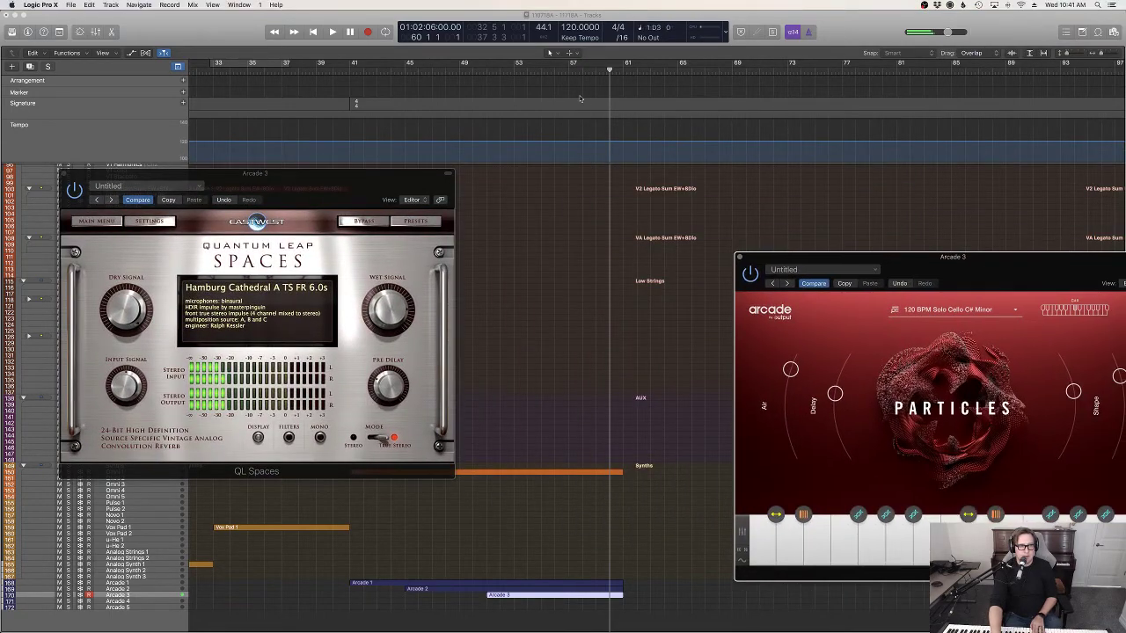
left_click(566, 70)
key("space")
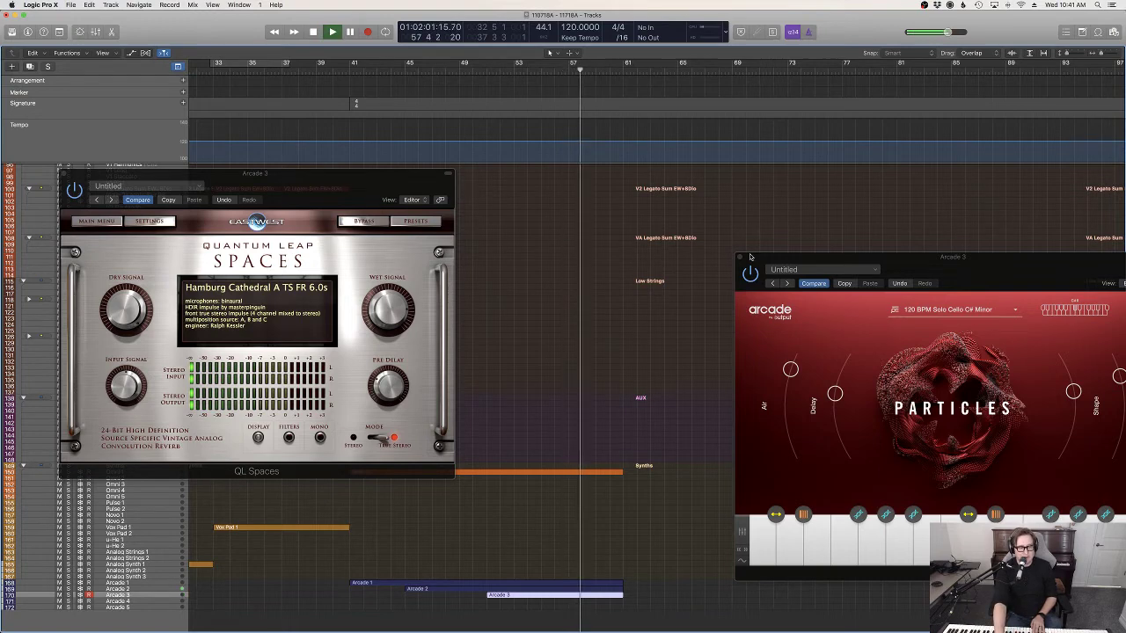
left_click_drag(982, 280, 772, 211)
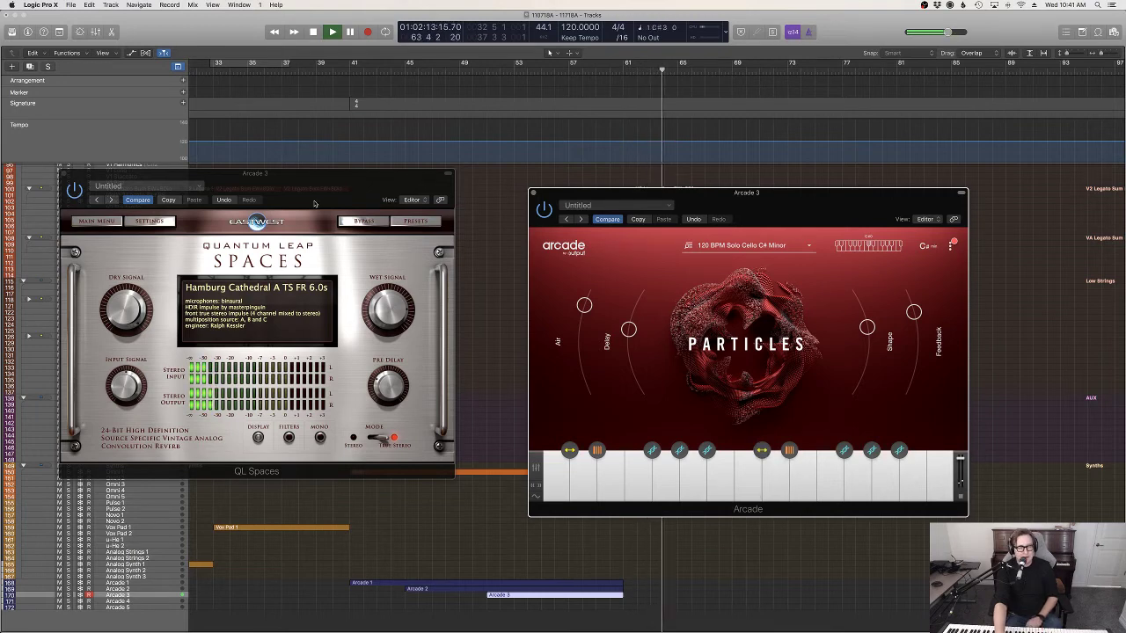
left_click(534, 193)
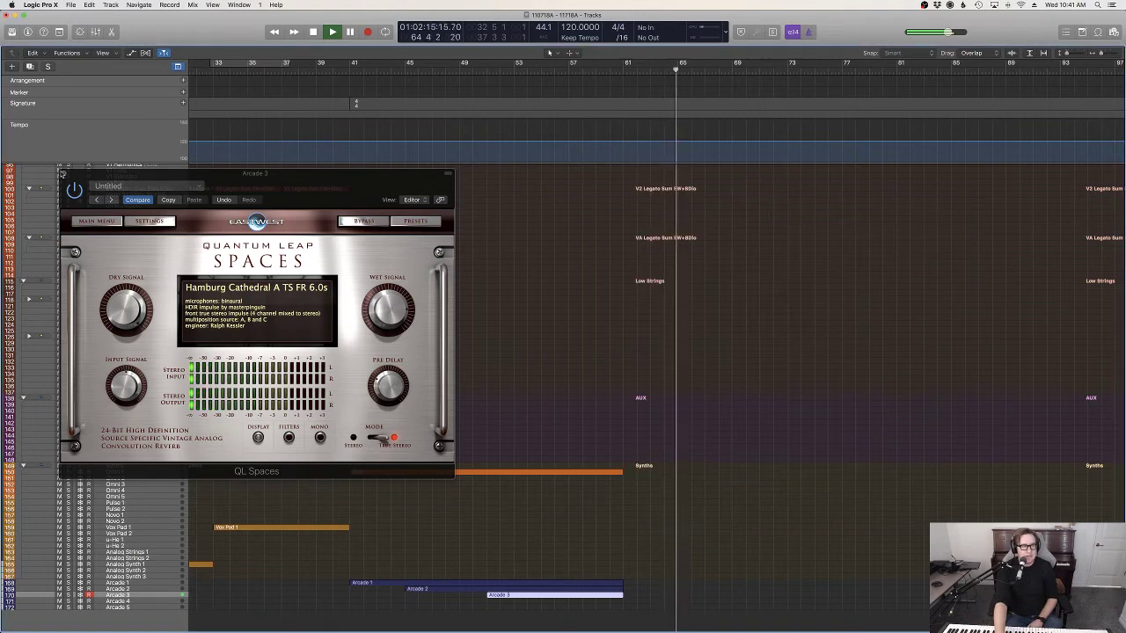
left_click(63, 174)
Step: Listen to the arrangement up to about bar 73 while reviewing the woodwind, piano, choir and string tracks
scroll(636, 312, "up", 5)
scroll(636, 311, "up", 10)
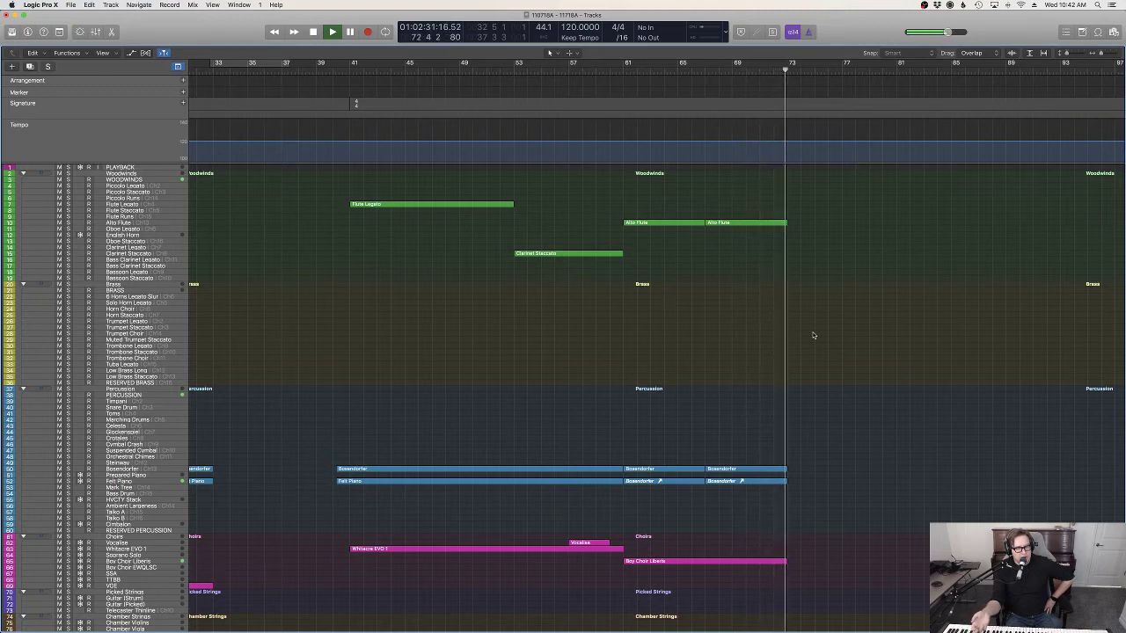
scroll(838, 376, "down", 5)
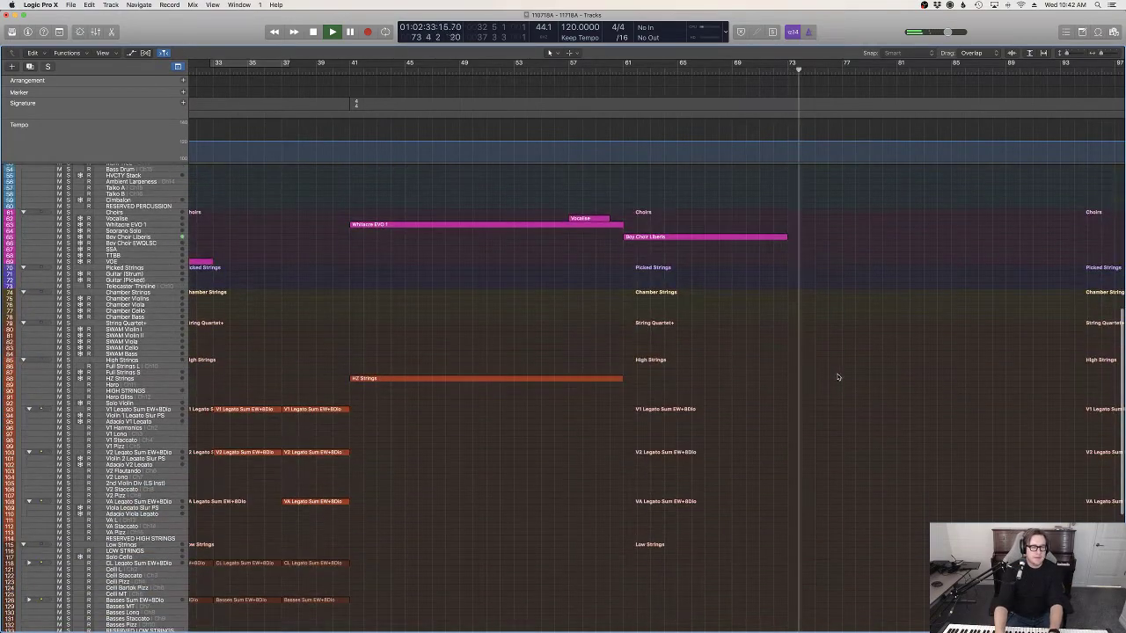
scroll(838, 377, "up", 10)
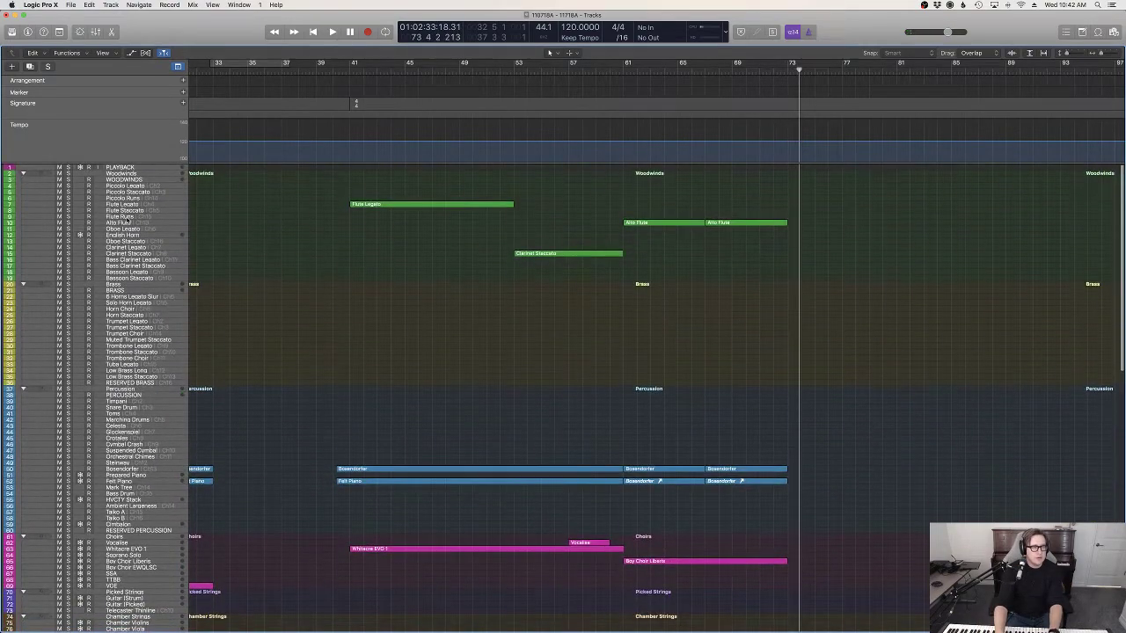
Step: Try recording a Flute Legato phrase from about bar 73 to 76, and undo the take
left_click(131, 204)
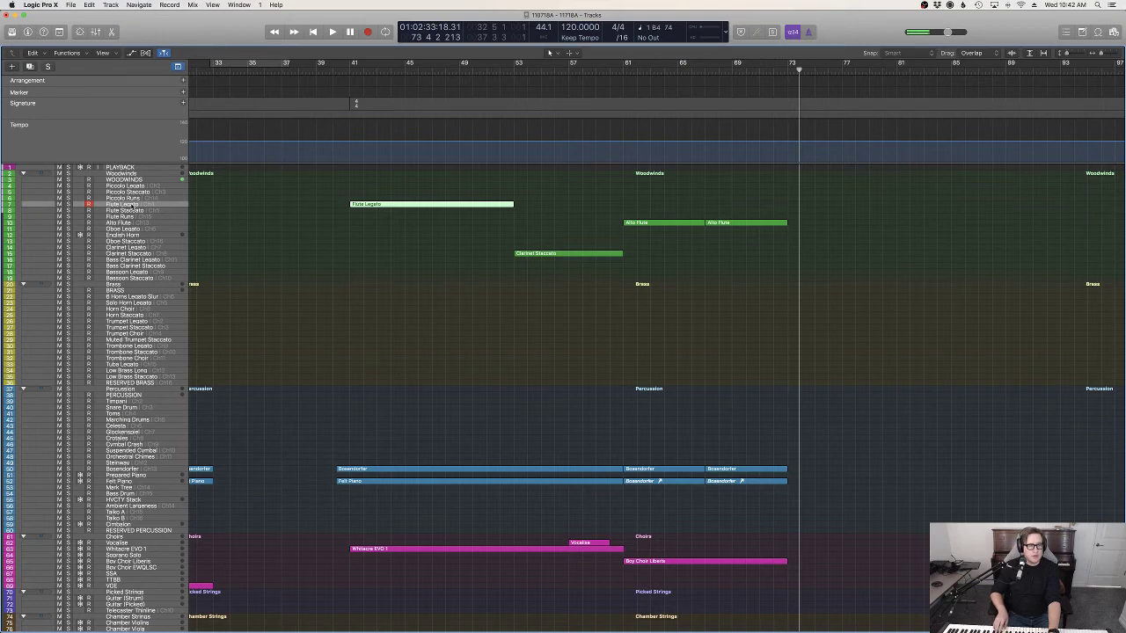
key("r")
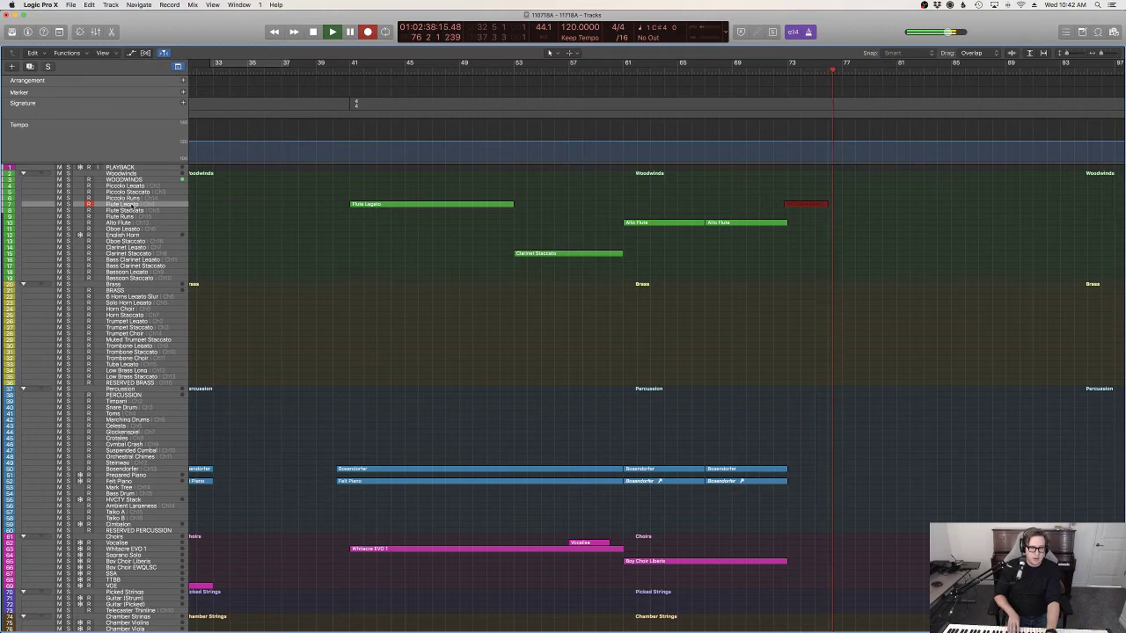
key("space")
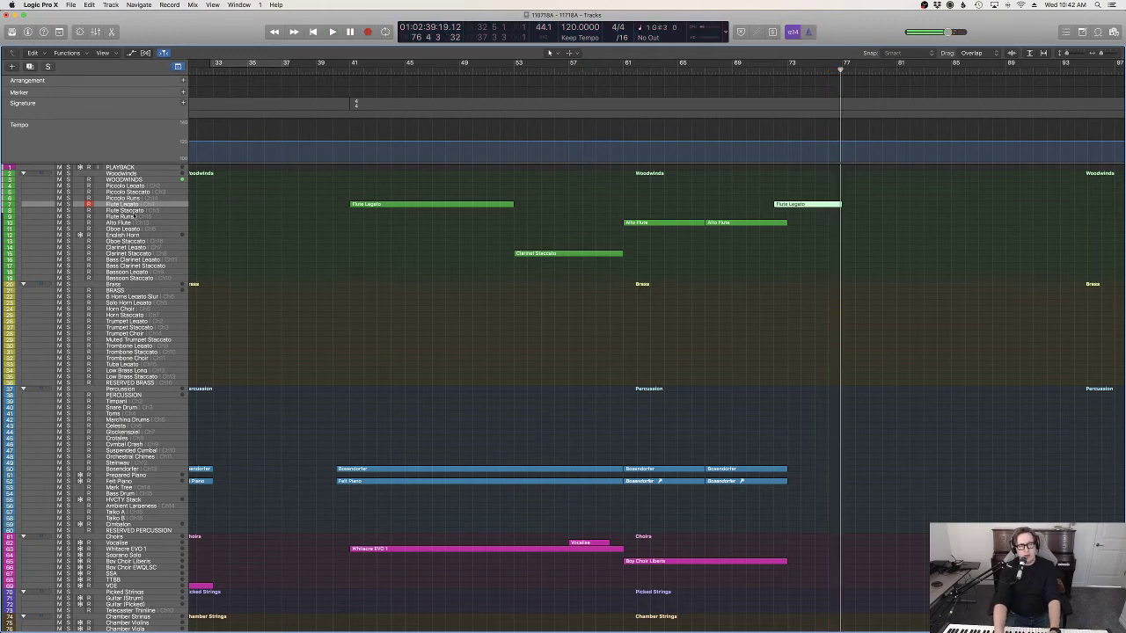
key("super+z")
Step: Play back the earlier legato string section leading up to bar 41 as a reference
scroll(517, 476, "left", 10)
scroll(547, 487, "down", 3)
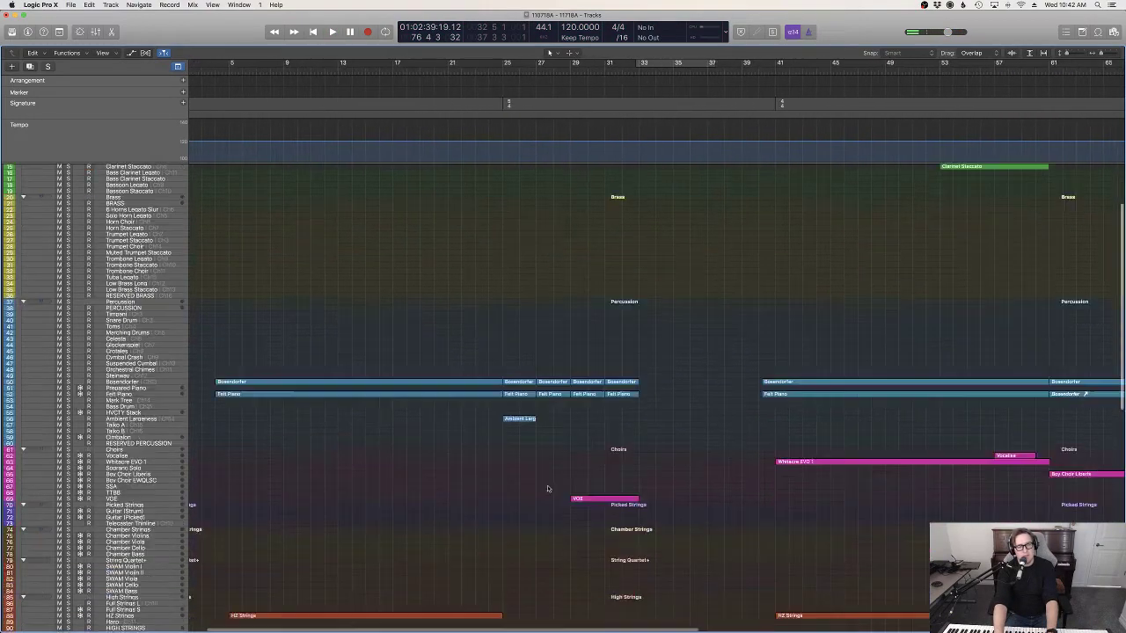
scroll(547, 487, "down", 10)
key("space")
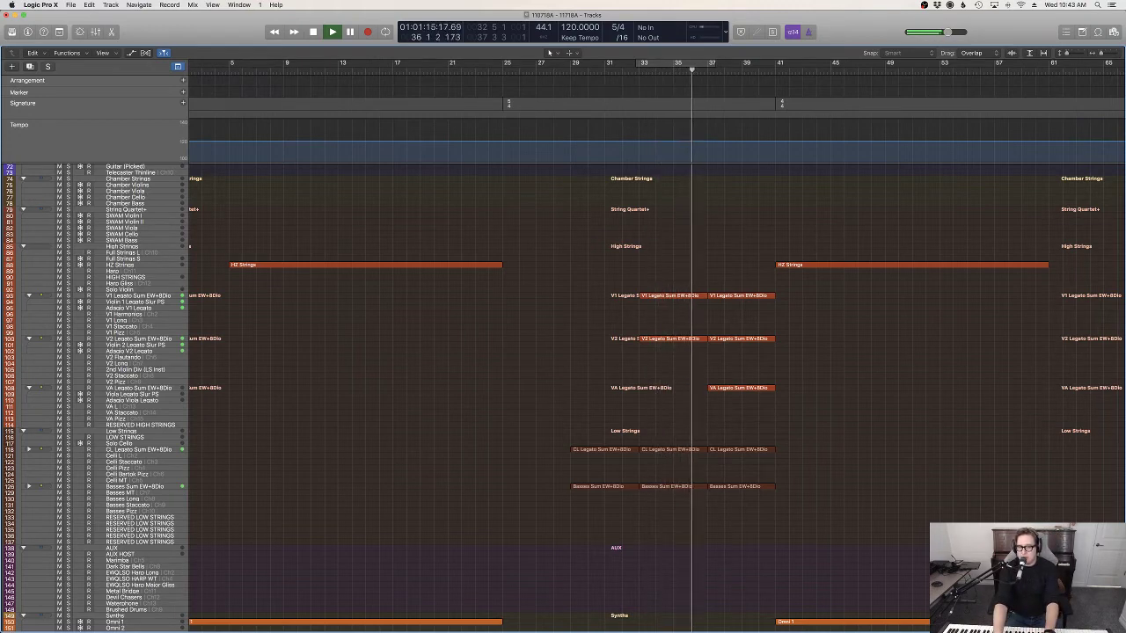
Step: Select the V1 Legato Sum EW+BDio track and collapse its track stack while playback continues
left_click(138, 295)
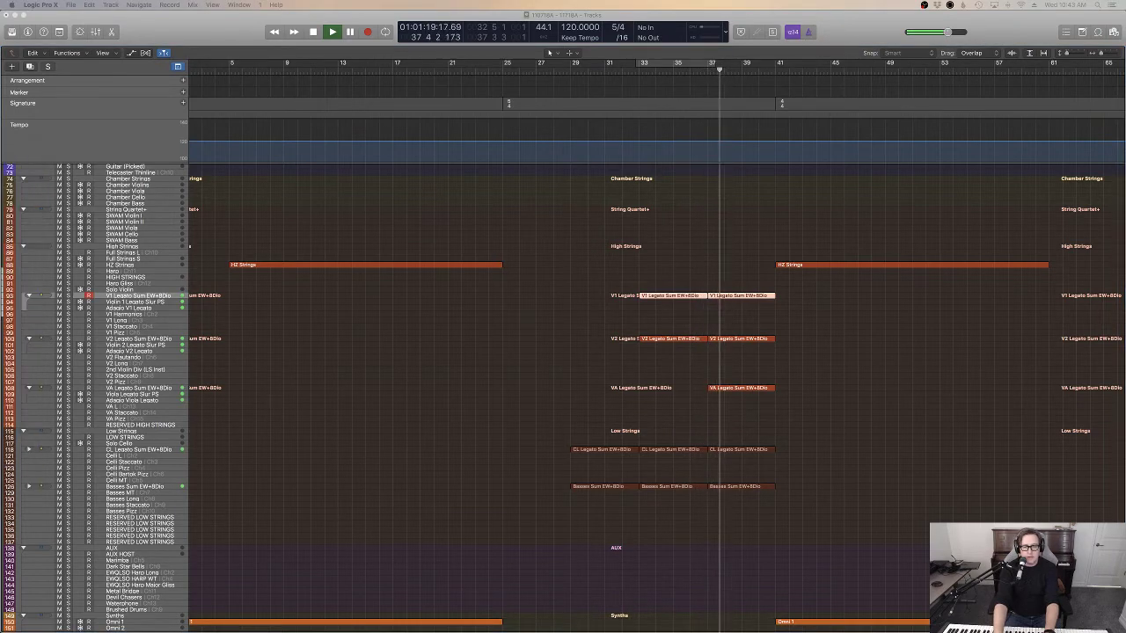
left_click(29, 296)
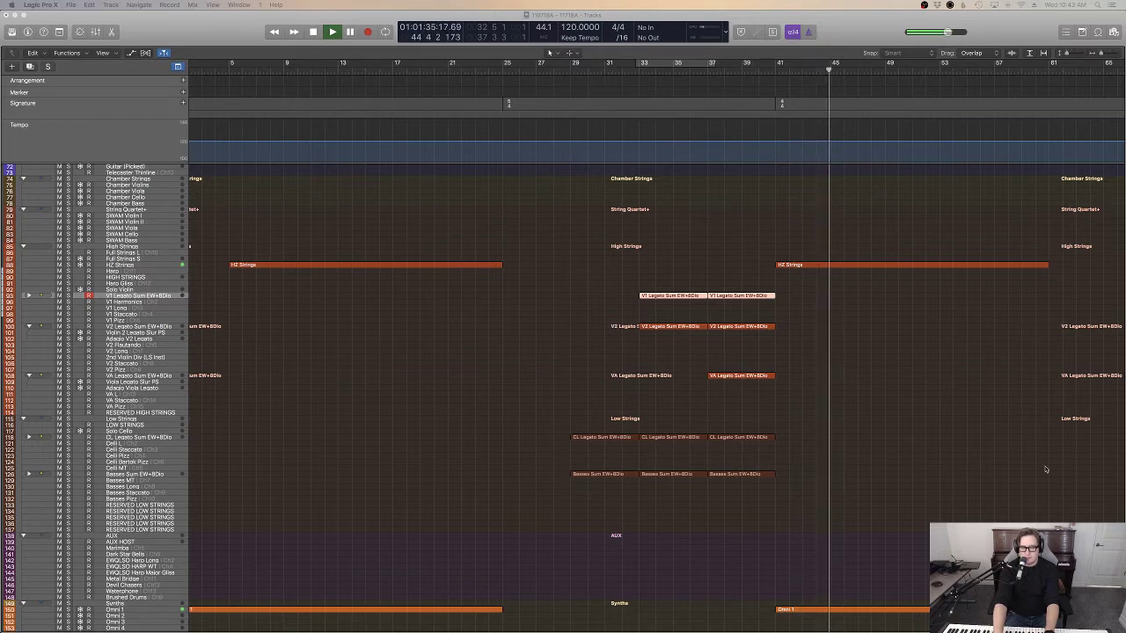
key("p")
key("p")
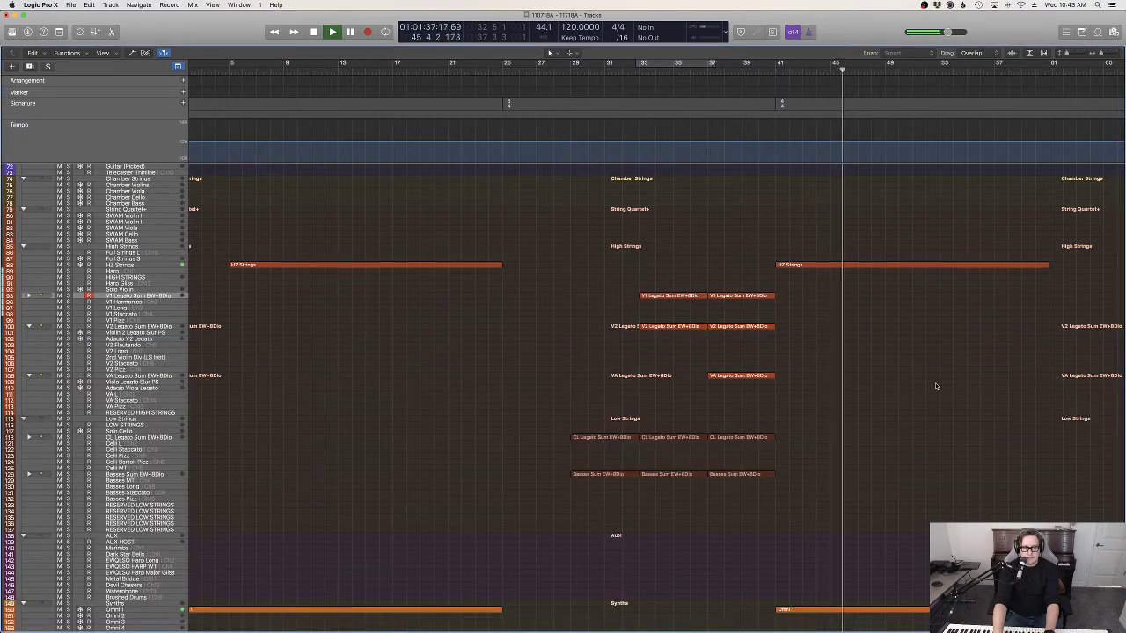
Step: Copy the Clarinet Staccato region onto the Flute Staccato track, starting at bar 54
scroll(937, 388, "up", 8)
scroll(967, 422, "up", 3)
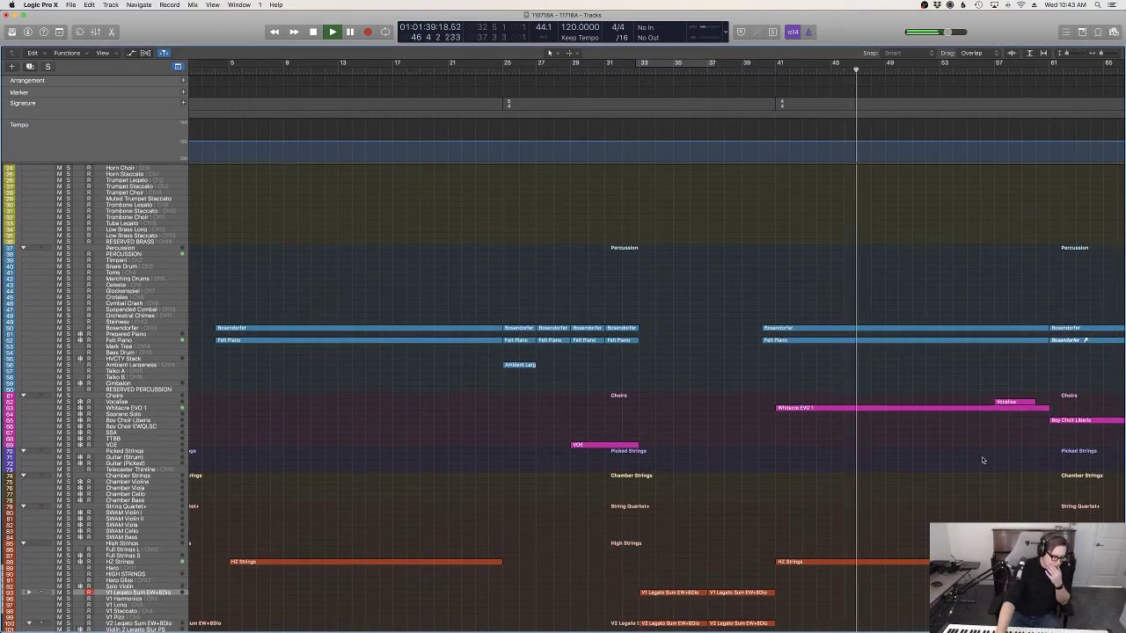
scroll(982, 459, "right", 3)
scroll(963, 456, "right", 2)
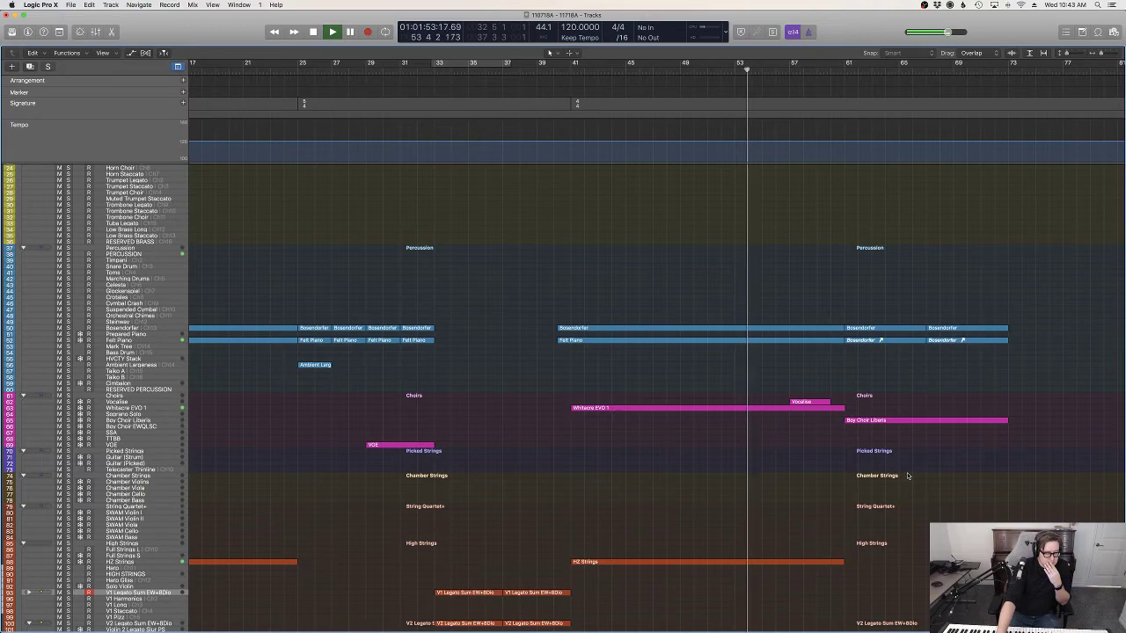
scroll(908, 477, "up", 3)
scroll(908, 477, "up", 1)
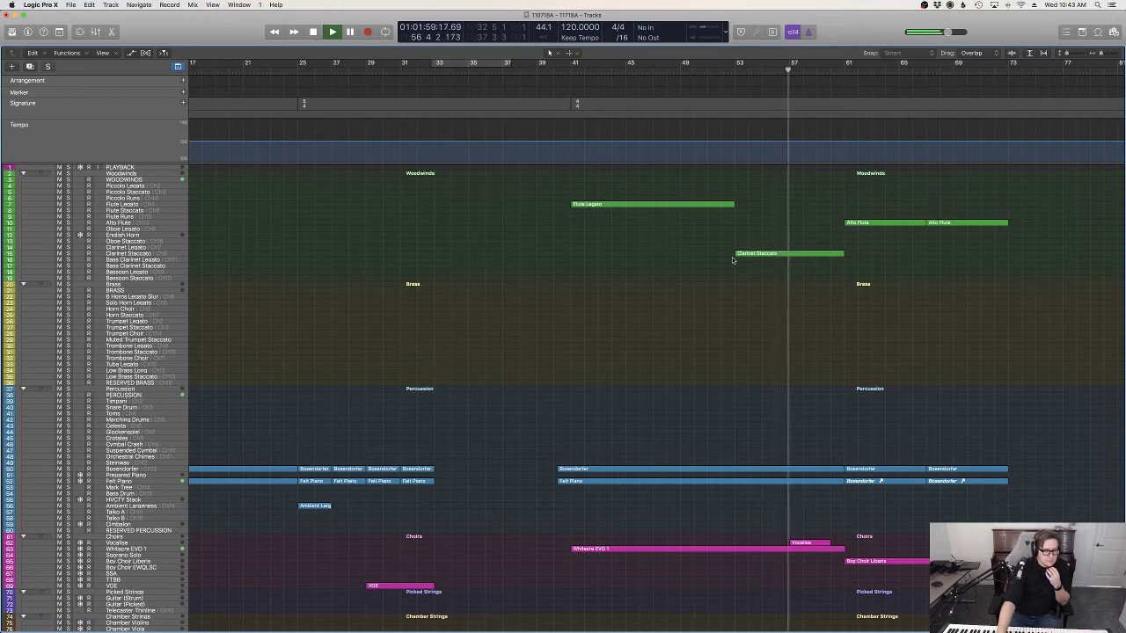
key("space")
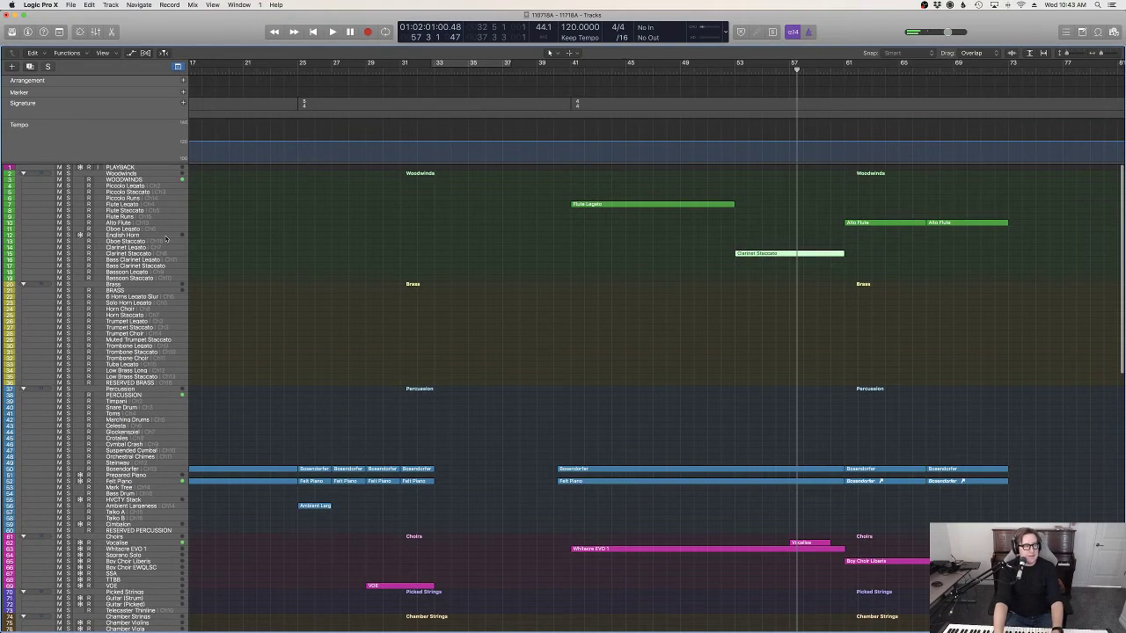
left_click(130, 211)
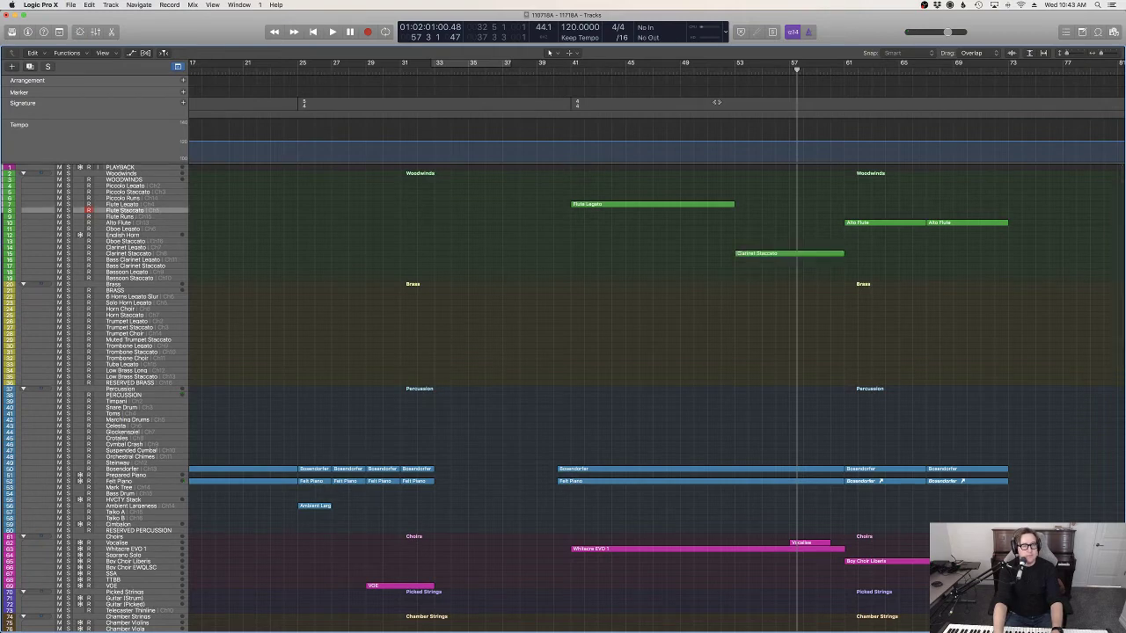
left_click(747, 71)
key("super+v")
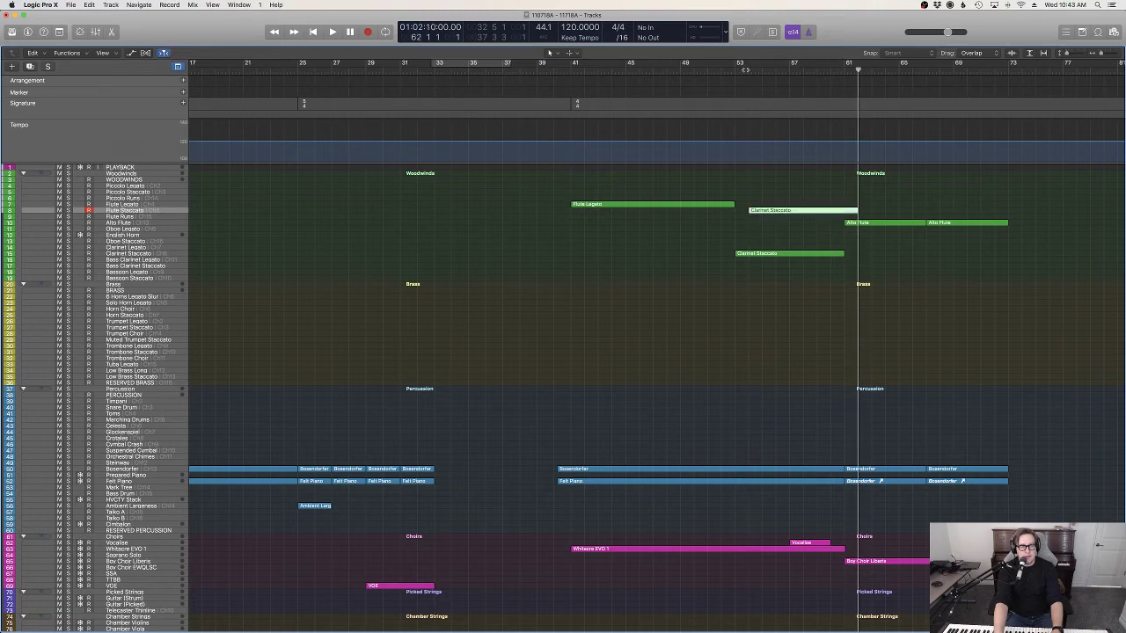
Step: Play the arrangement from bar 52 to check the region pasted on the Flute Staccato track
left_click(721, 71)
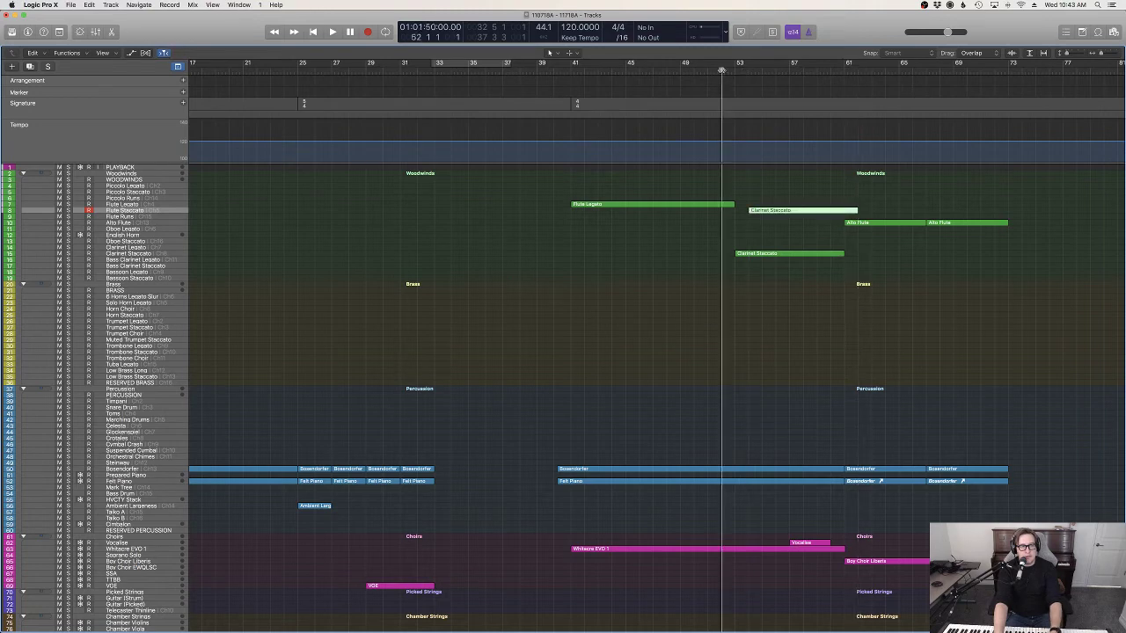
left_click(823, 327)
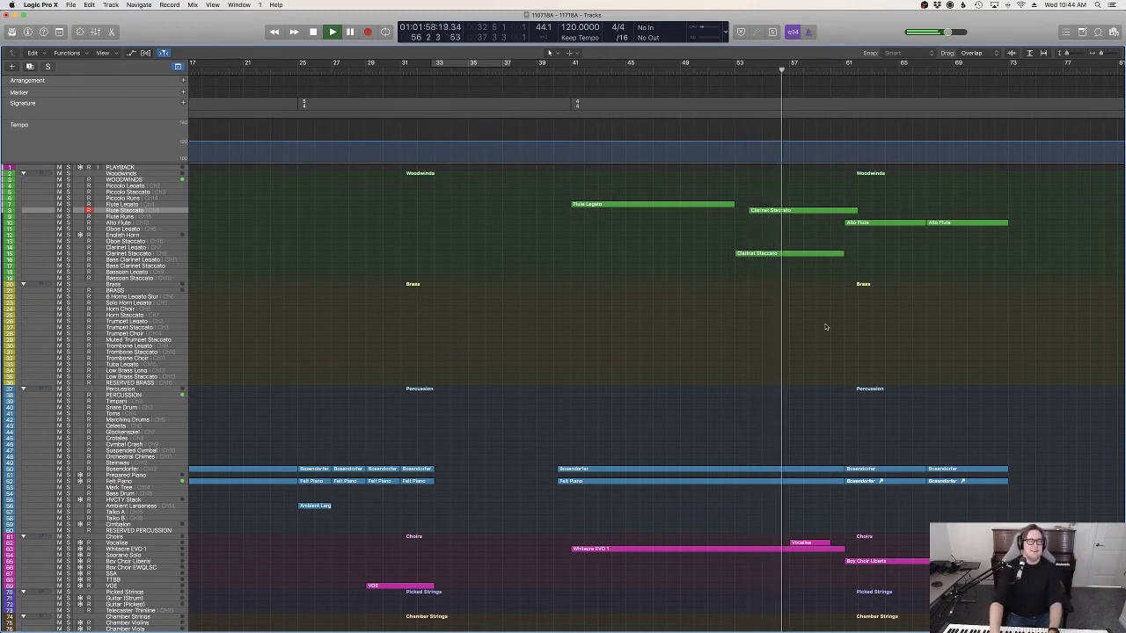
scroll(755, 347, "down", 15)
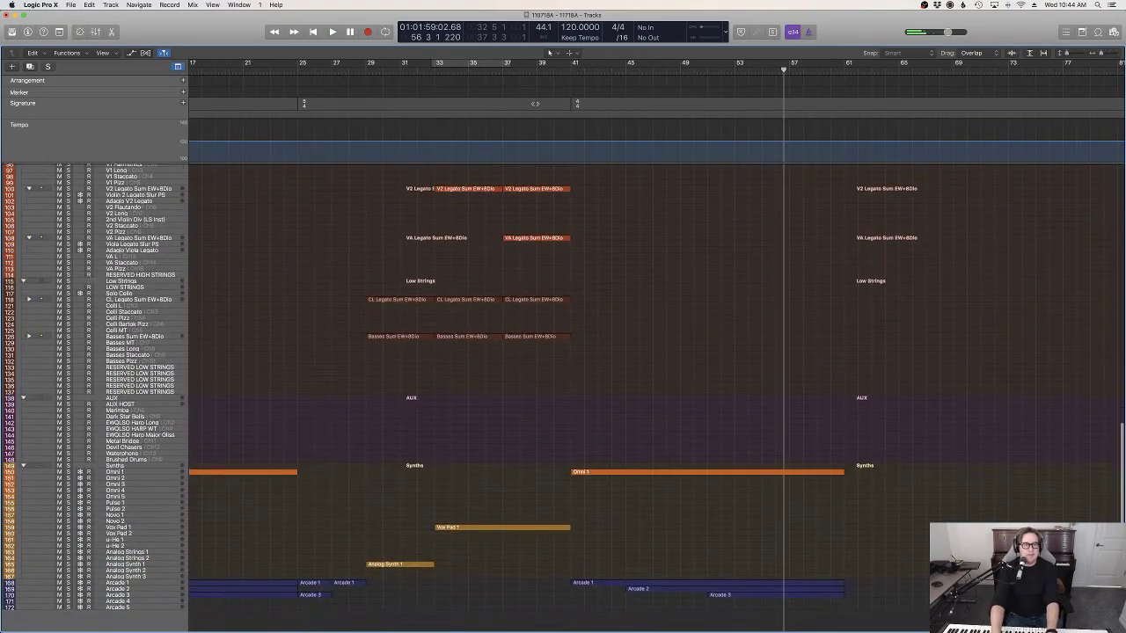
Step: Play the arrangement from about bar 39 through bar 73 while examining the woodwind, choir, string and synth regions
left_click(534, 74)
scroll(588, 299, "up", 15)
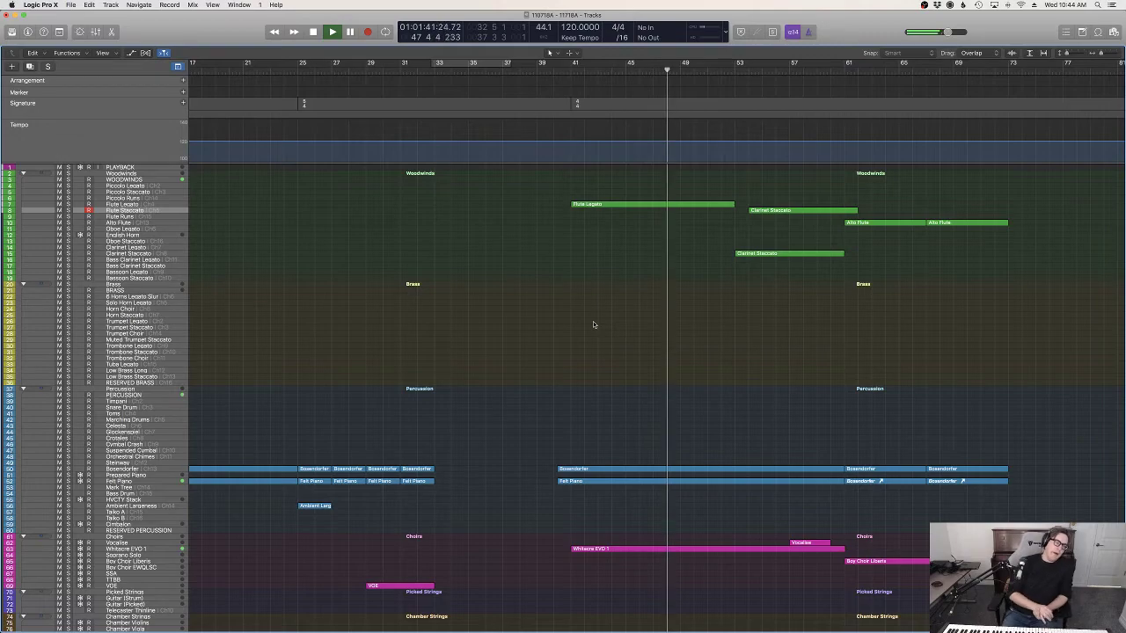
scroll(569, 283, "down", 15)
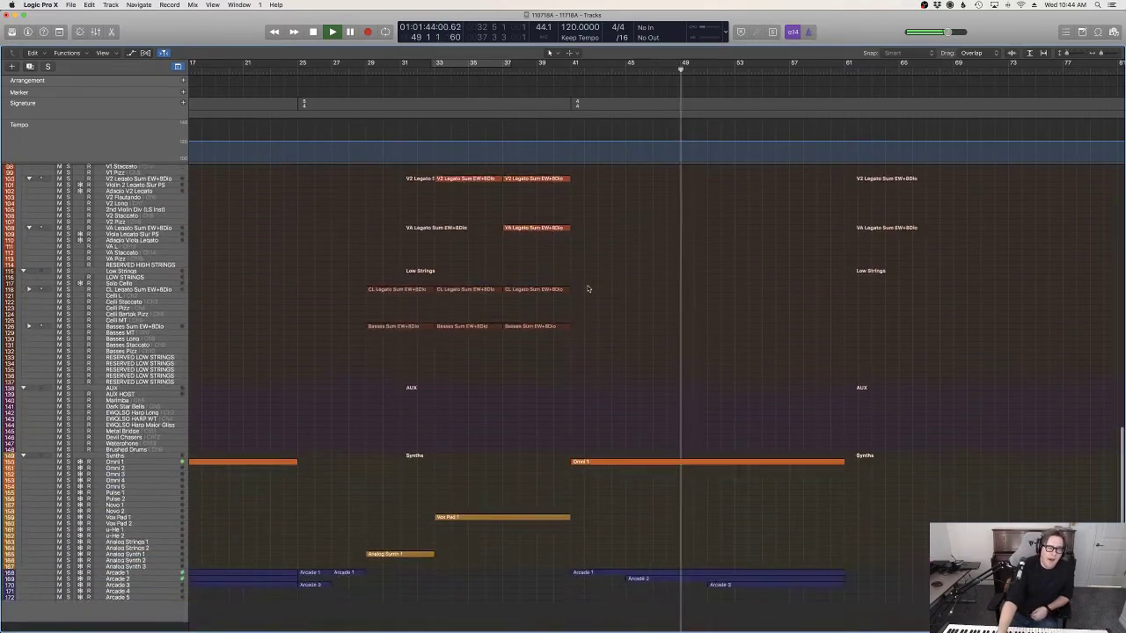
scroll(581, 286, "up", 15)
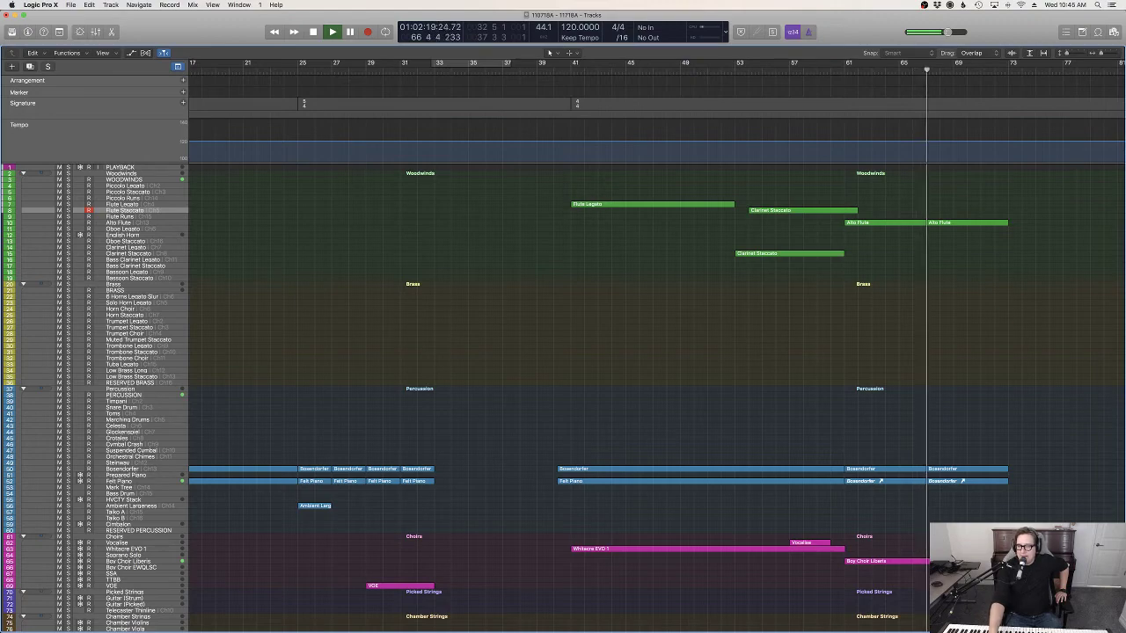
scroll(1018, 460, "right", 3)
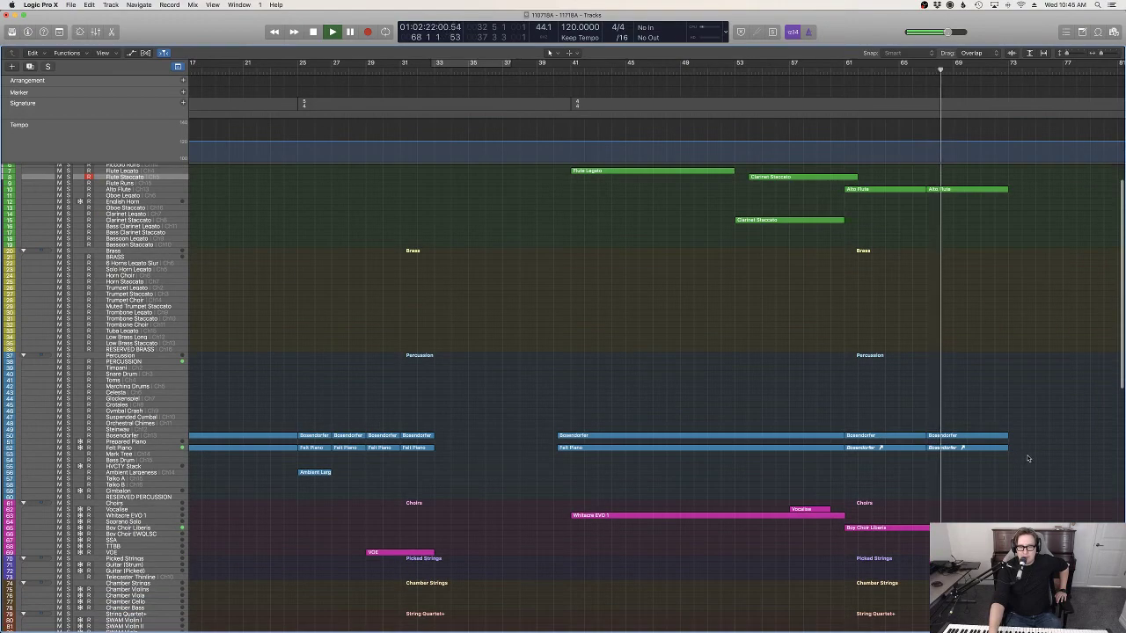
scroll(1037, 461, "right", 2)
scroll(1037, 461, "down", 1)
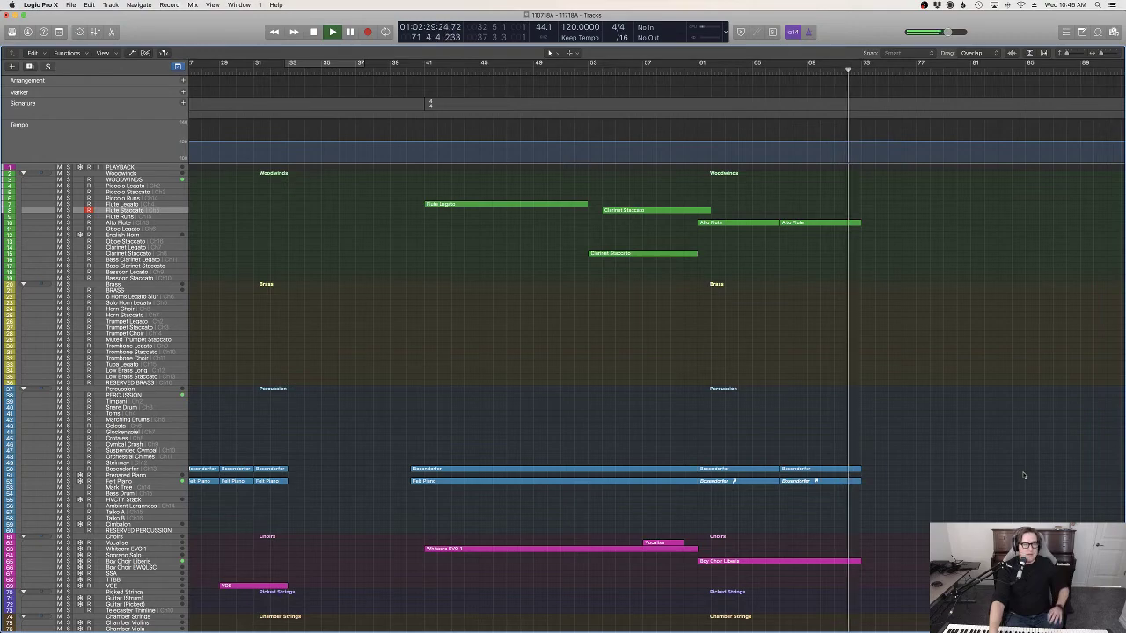
scroll(1023, 475, "down", 10)
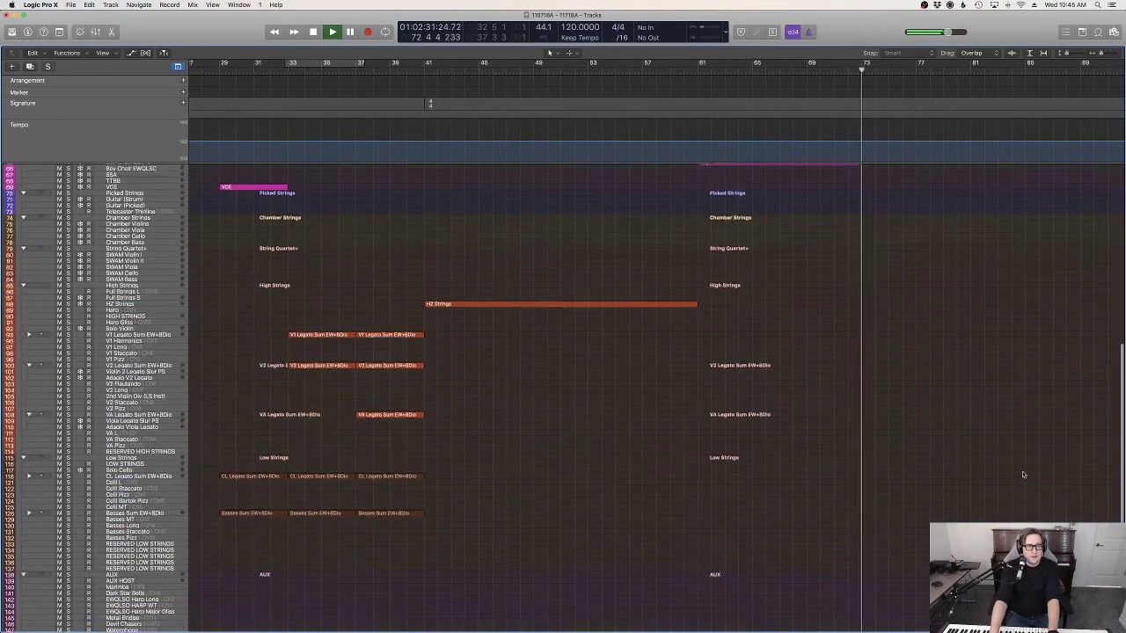
scroll(845, 446, "left", 5)
key("space")
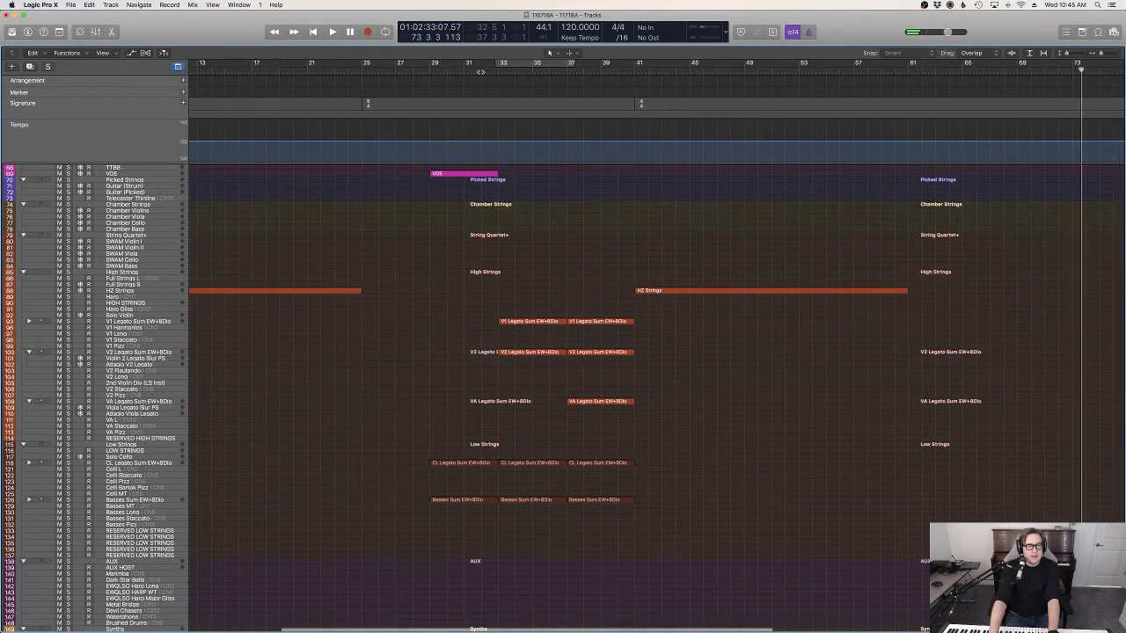
Step: Copy the piano, VOE, string and synth regions of bars 29–40 to bar 73 without copying the automation data
left_click_drag(480, 72, 431, 70)
scroll(762, 331, "up", 8)
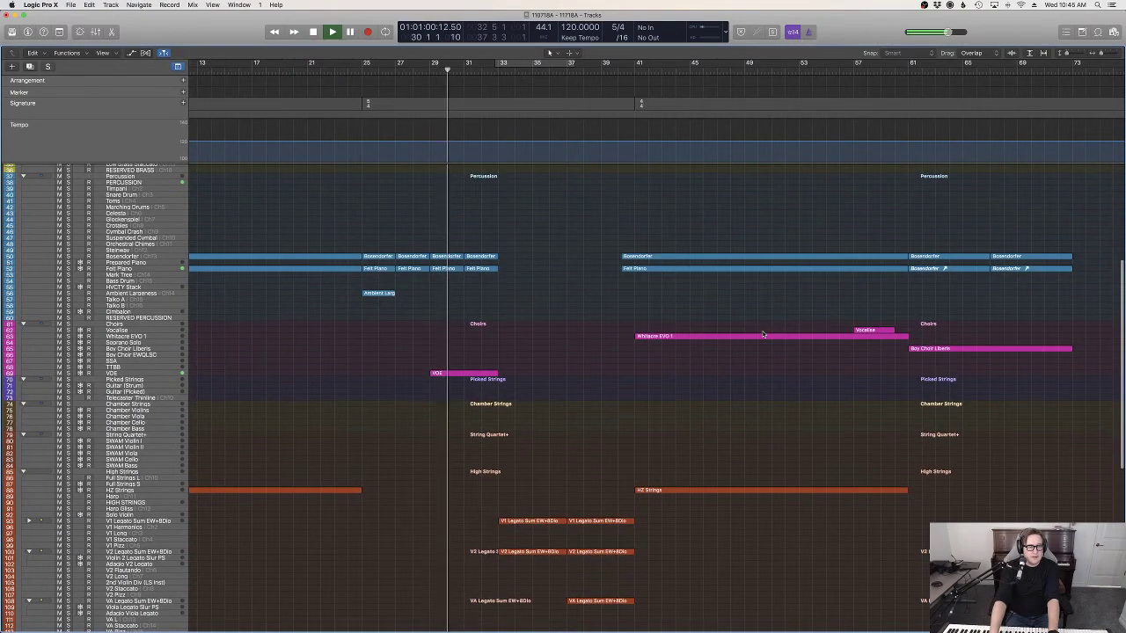
scroll(764, 334, "down", 8)
key("space")
left_click_drag(635, 505, 443, 287)
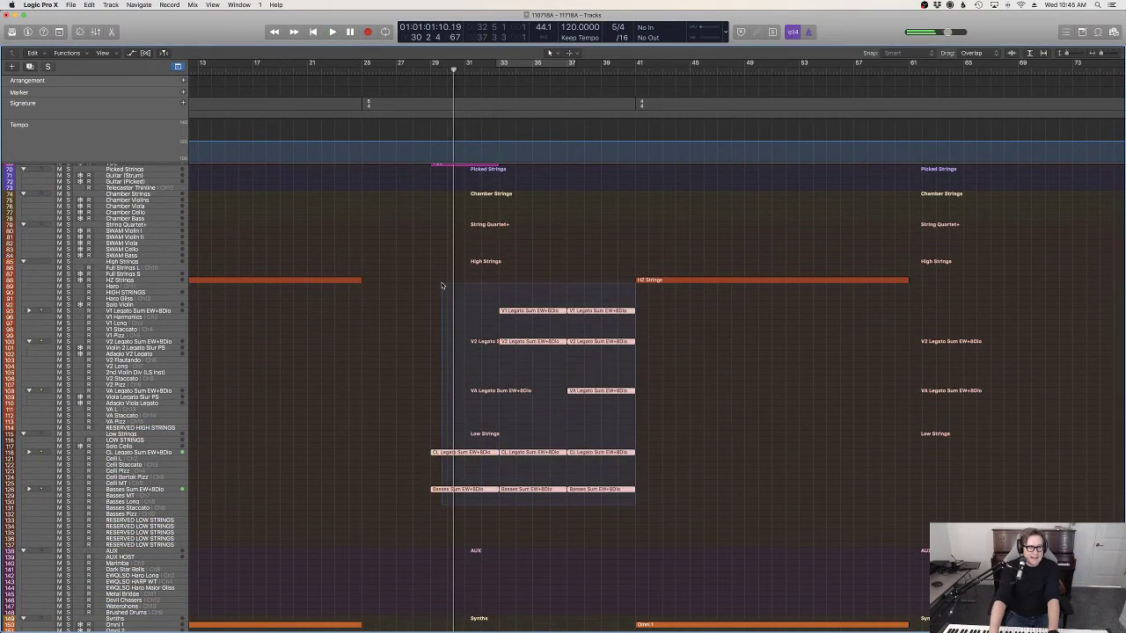
scroll(444, 290, "down", 6)
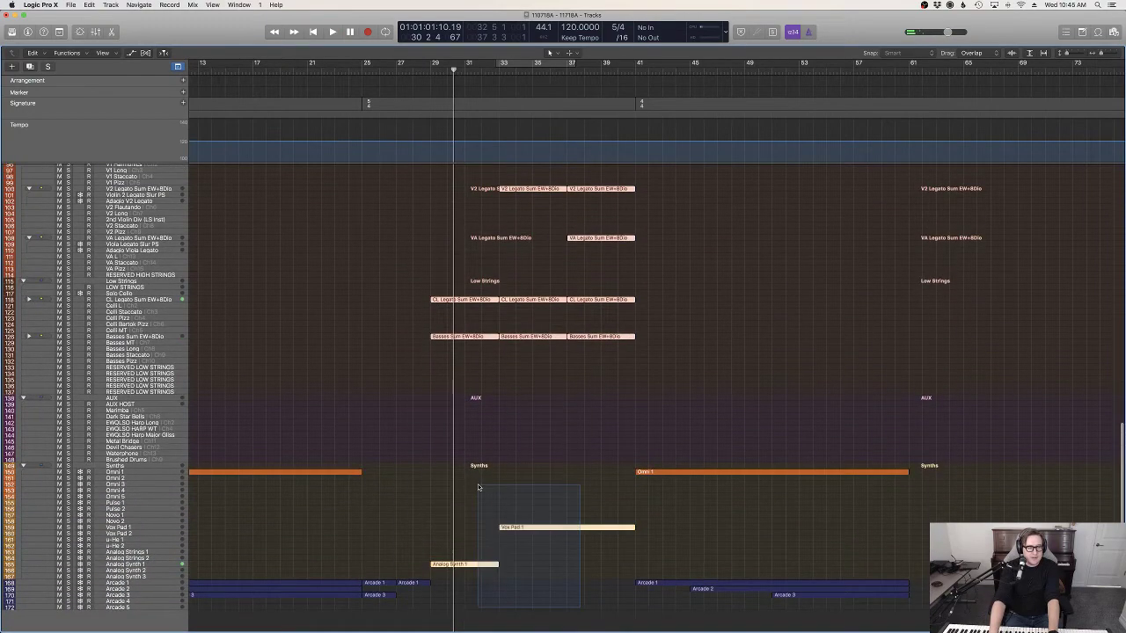
scroll(484, 486, "up", 15)
left_click_drag(478, 487, 458, 280)
scroll(458, 280, "down", 1)
scroll(577, 303, "right", 10)
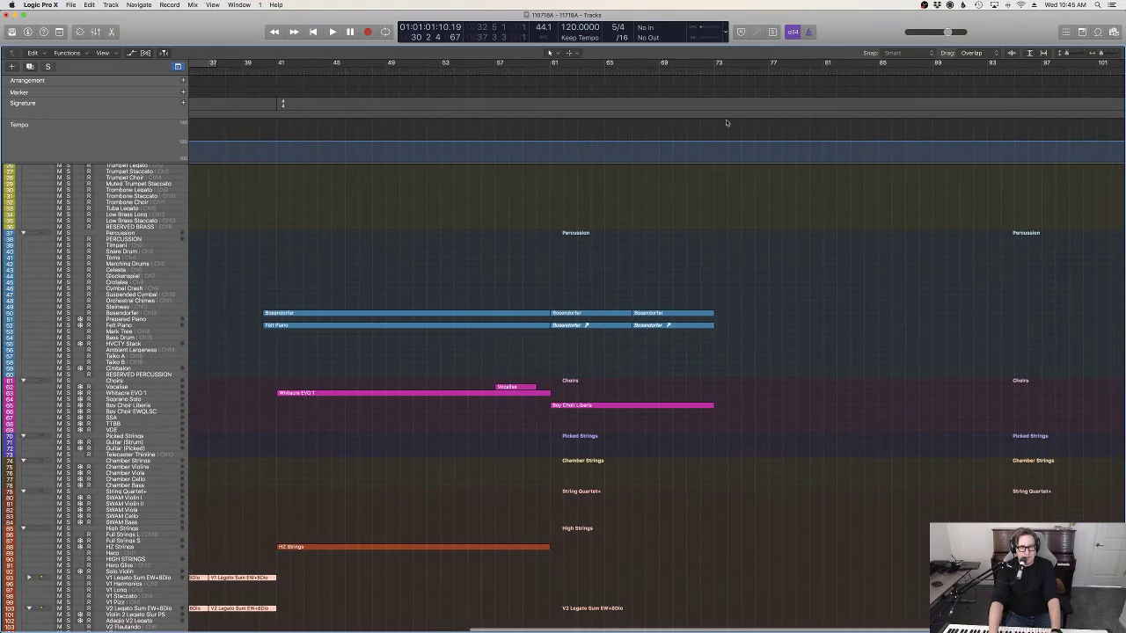
key("super+v")
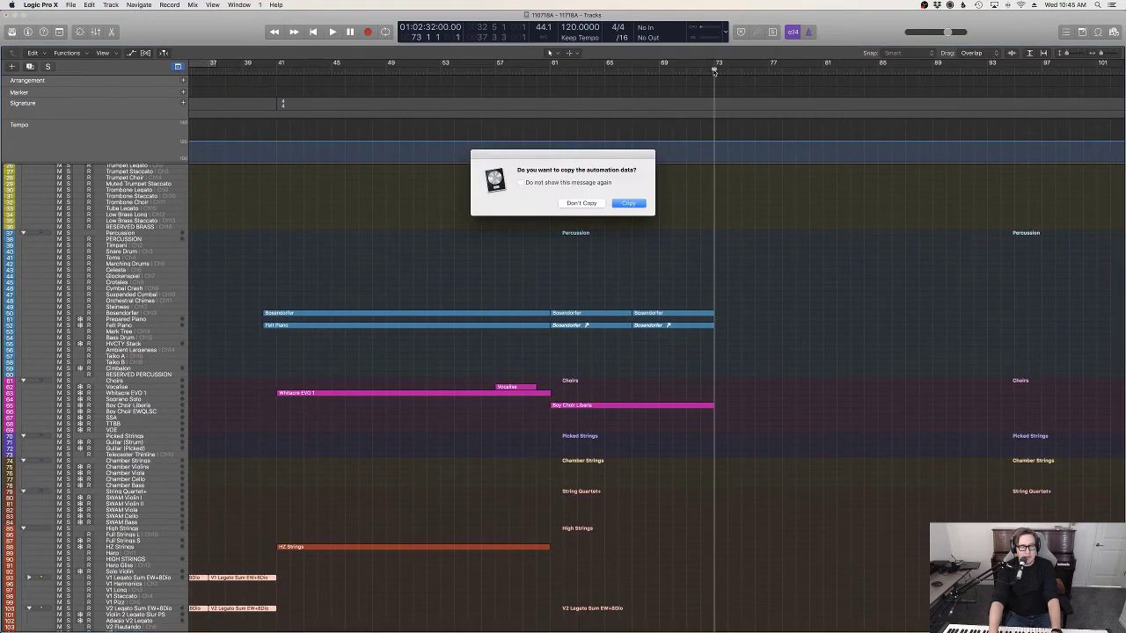
left_click(590, 204)
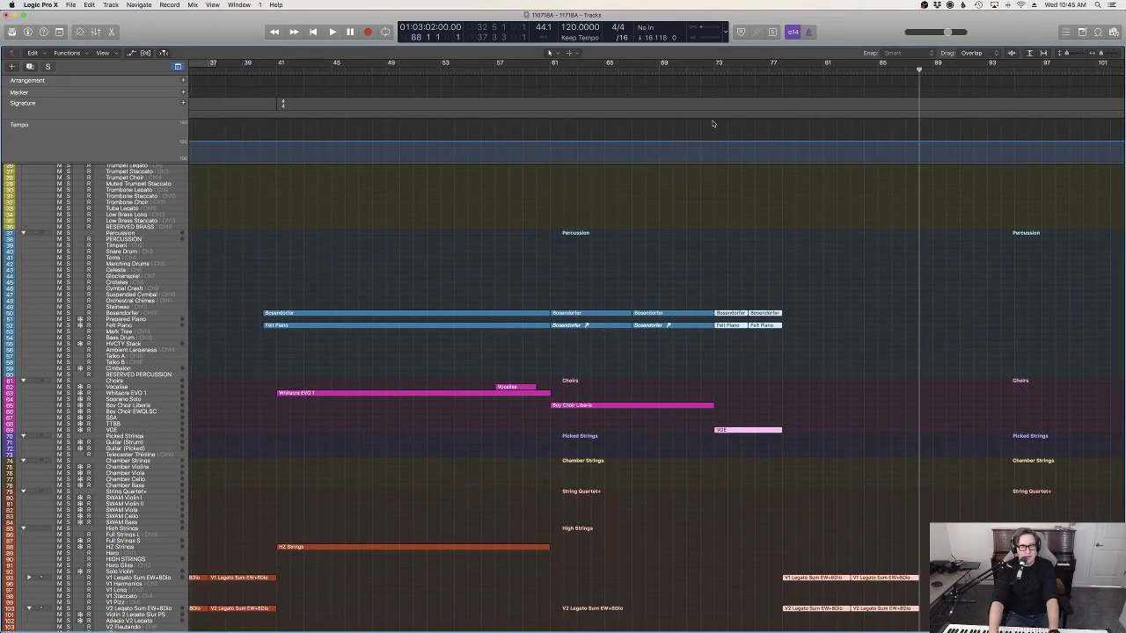
Step: Play back from bar 71 to check the transition into the section pasted at bar 73
double_click(685, 72)
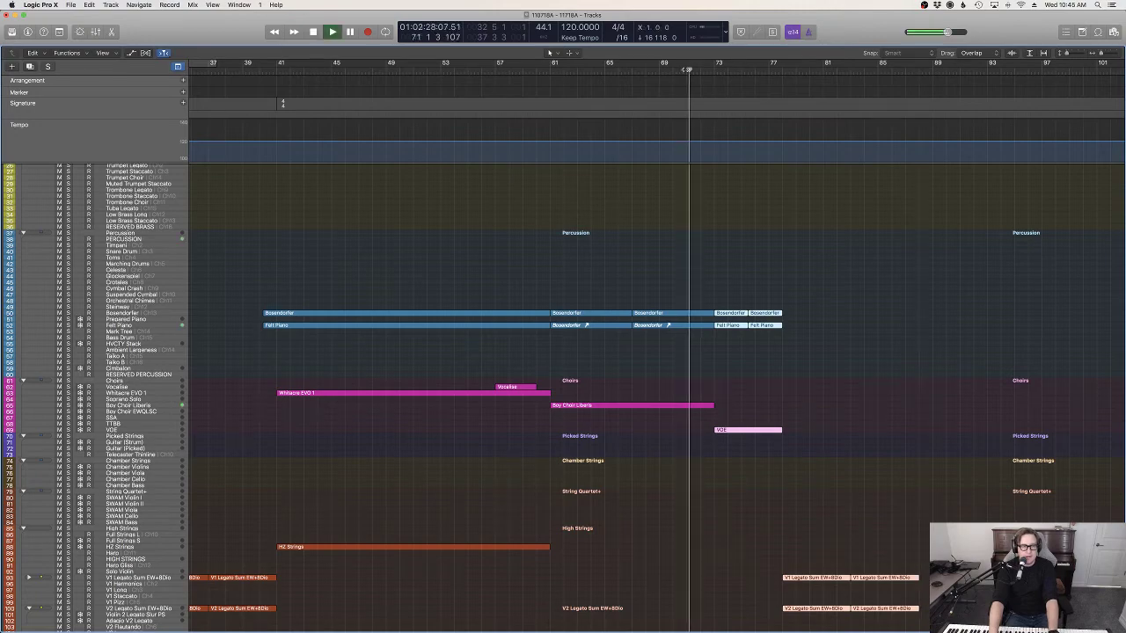
scroll(802, 243, "up", 8)
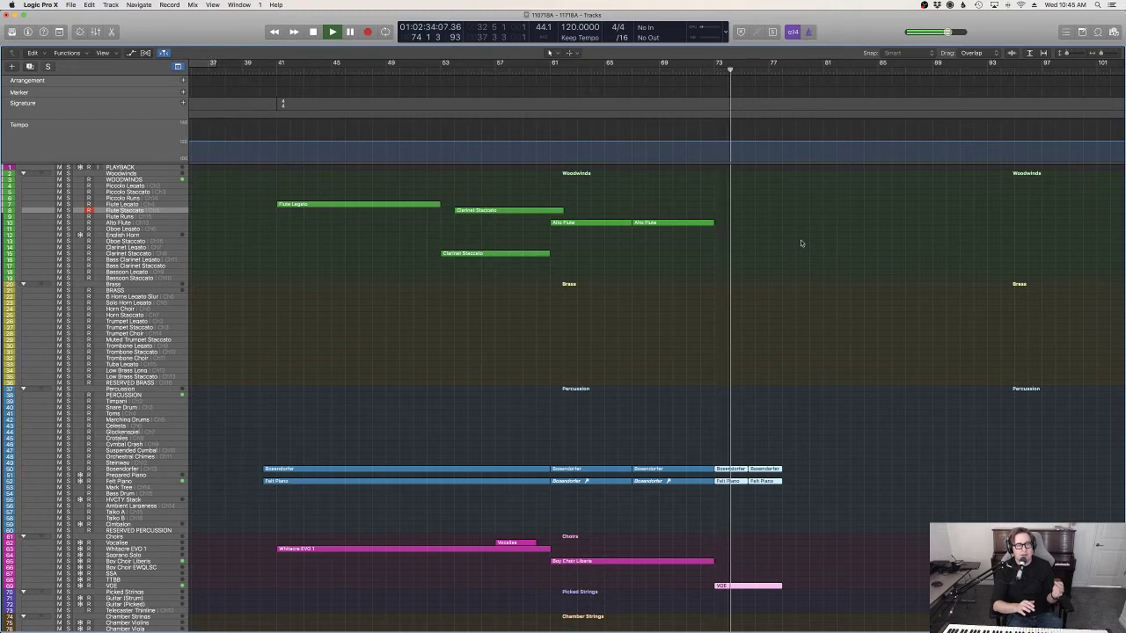
key("space")
Step: Add a 5/4 time signature change at bar 73
left_click(715, 70)
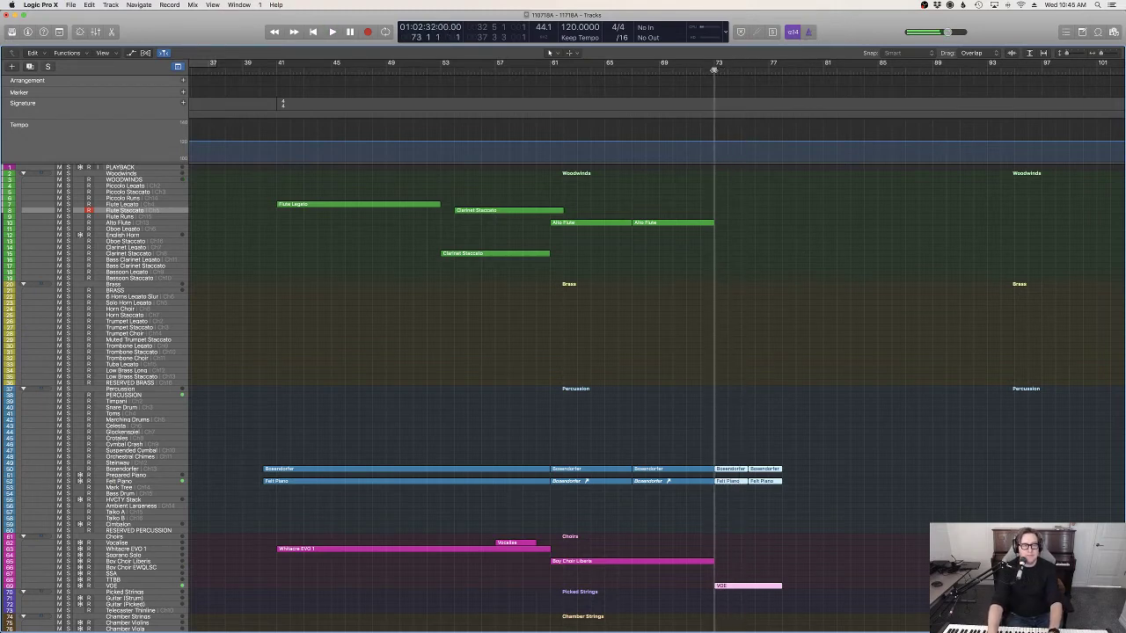
key("d")
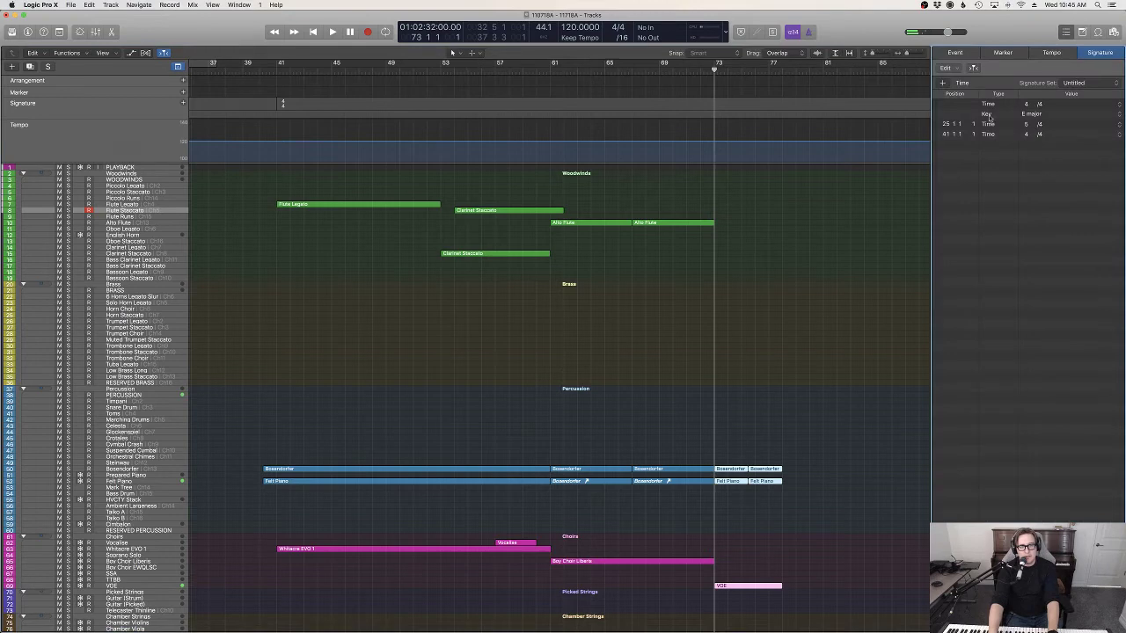
left_click(959, 53)
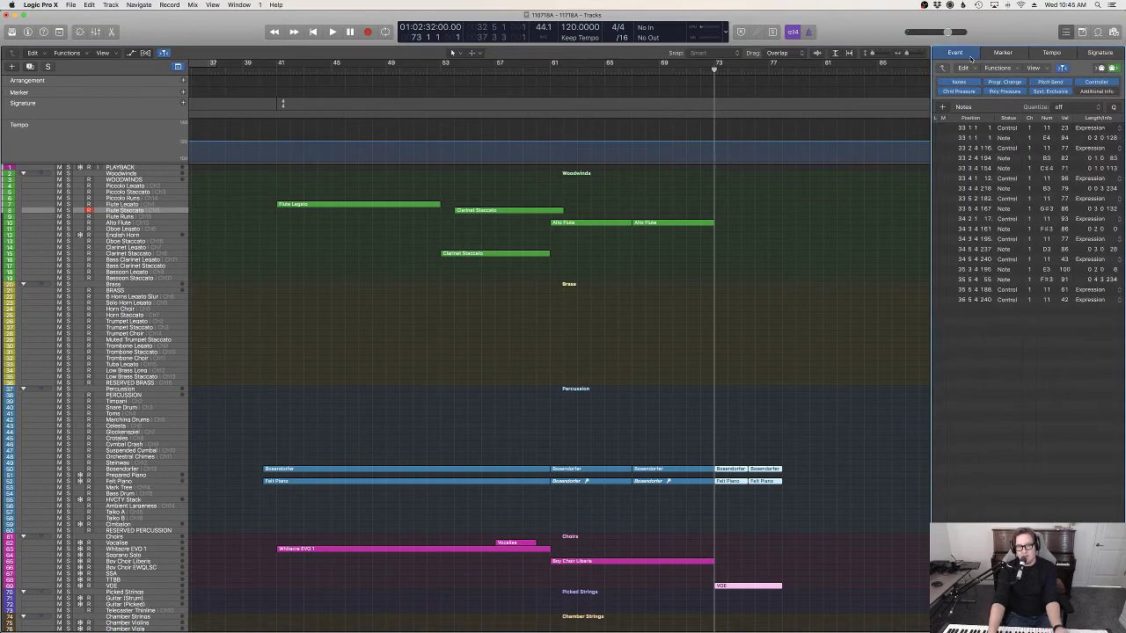
left_click(1082, 53)
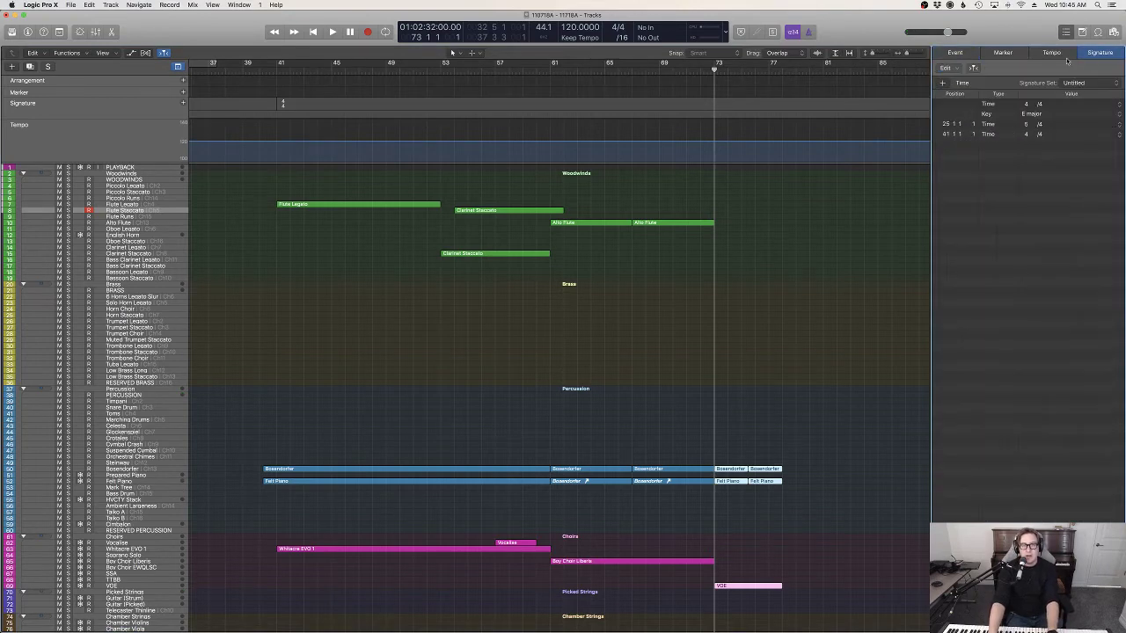
left_click(942, 83)
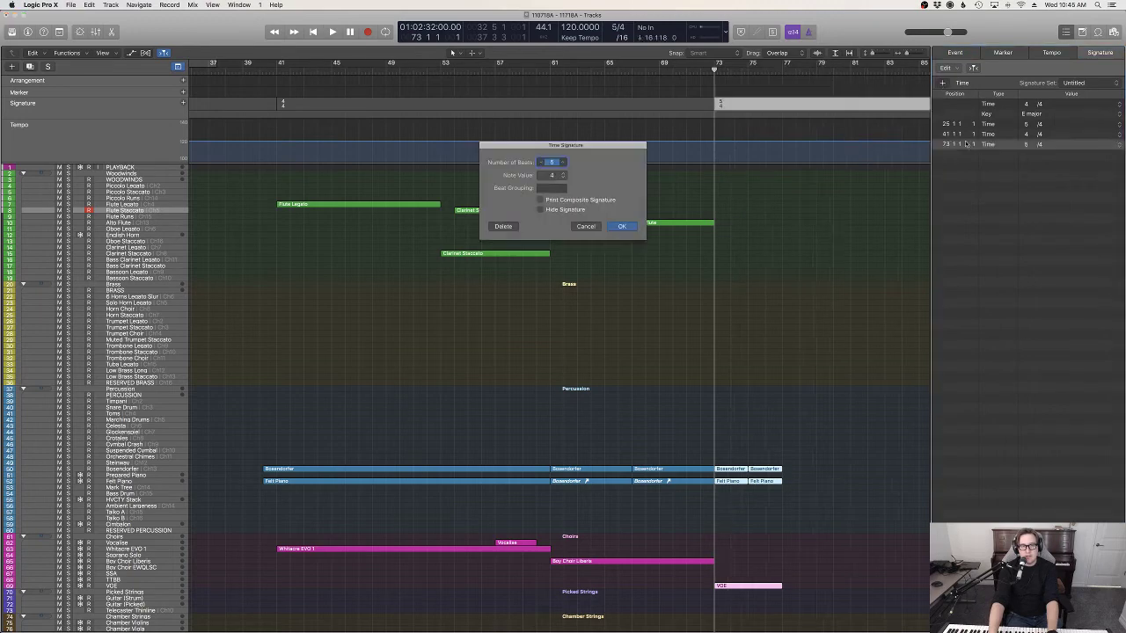
left_click(620, 227)
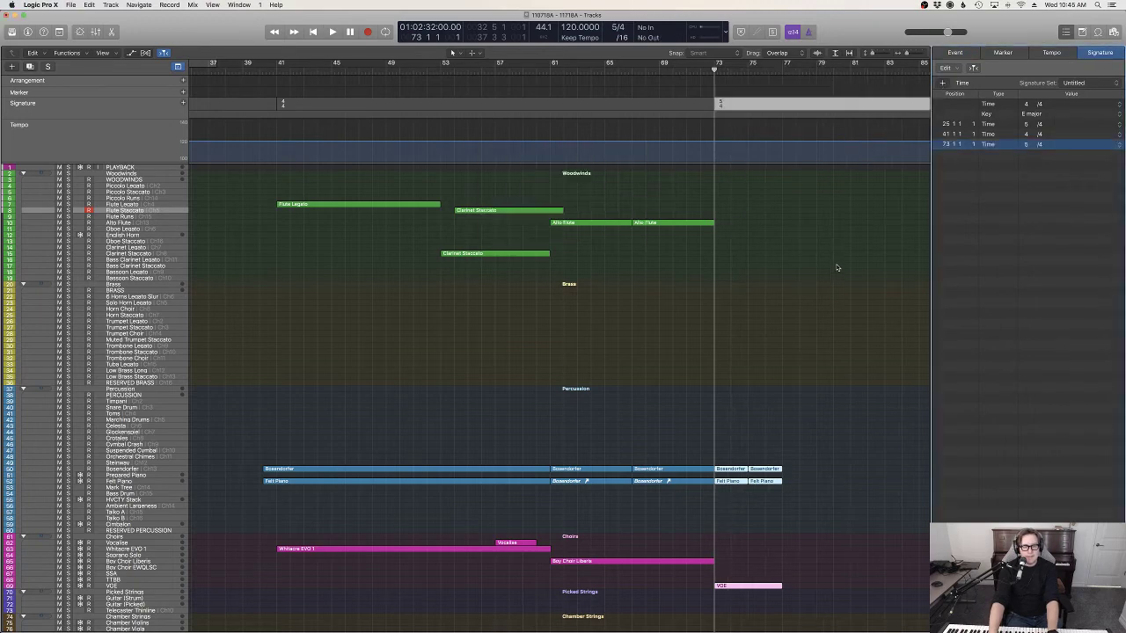
key("d")
Step: Play from bar 71 through the new 5/4 section while examining its piano, choir, string and synth regions
left_click(686, 75)
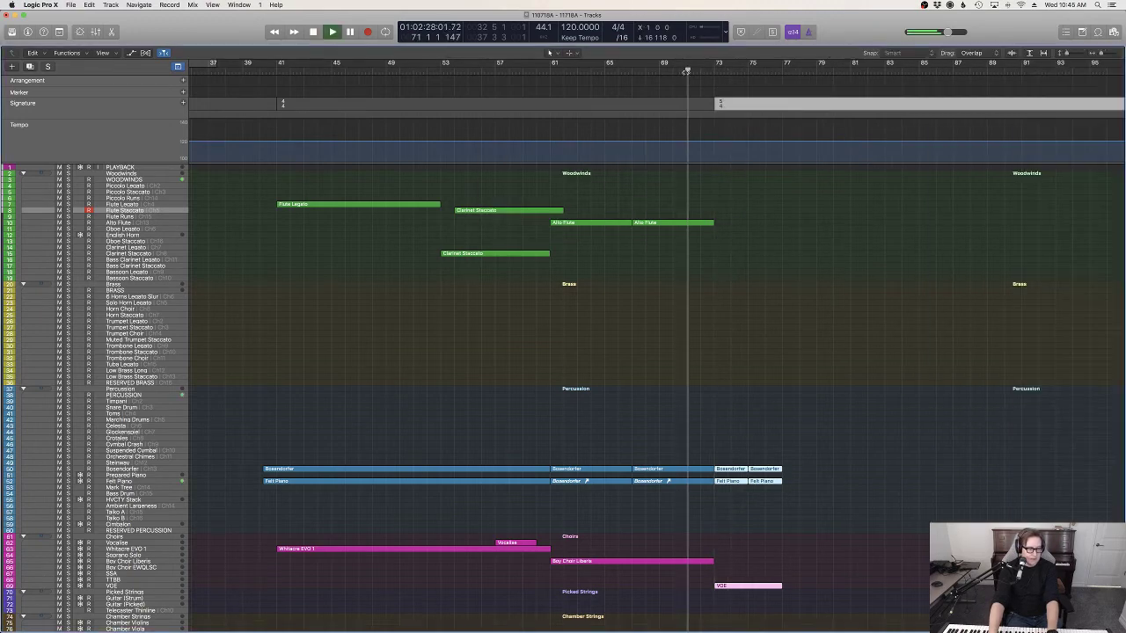
key("space")
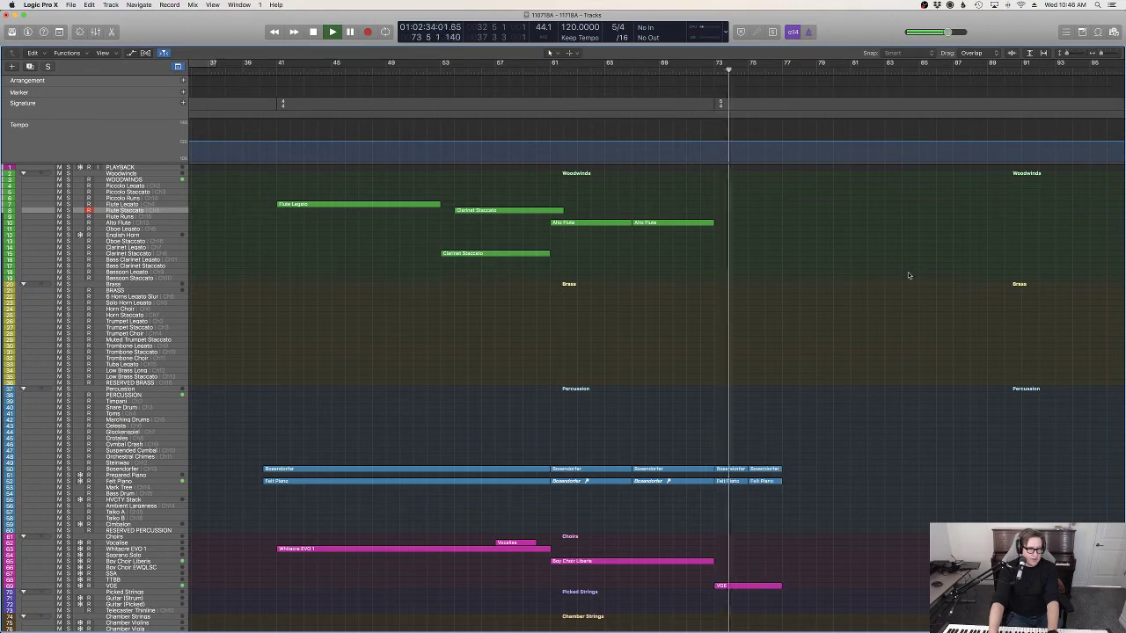
key("d")
scroll(910, 273, "down", 8)
scroll(910, 275, "down", 2)
key("d")
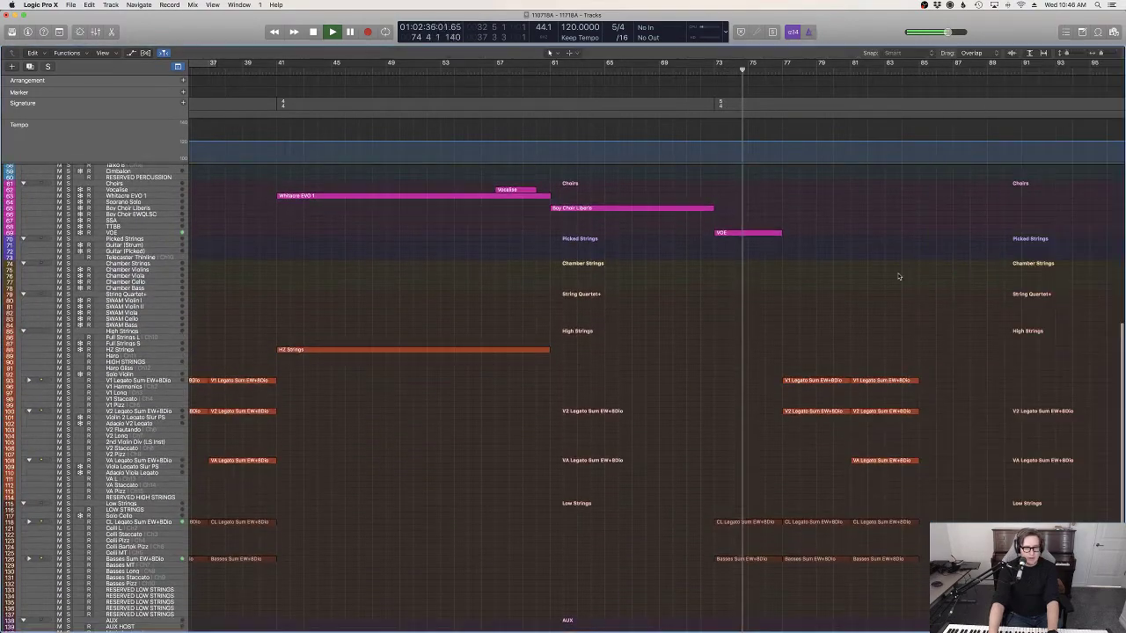
scroll(898, 278, "down", 6)
scroll(906, 278, "up", 1)
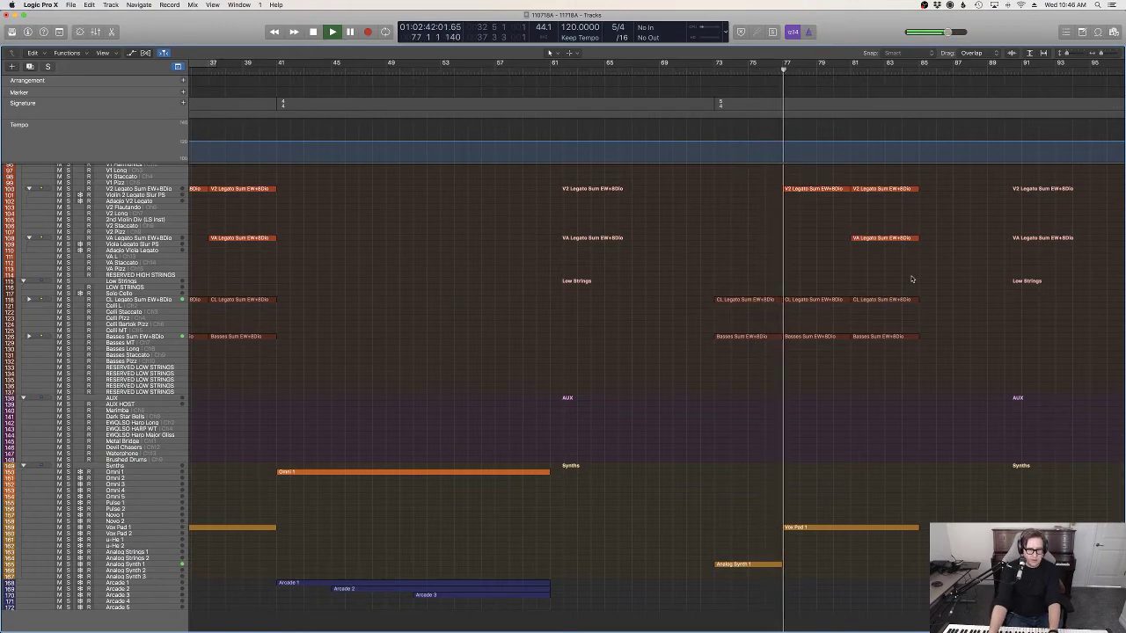
scroll(933, 369, "up", 5)
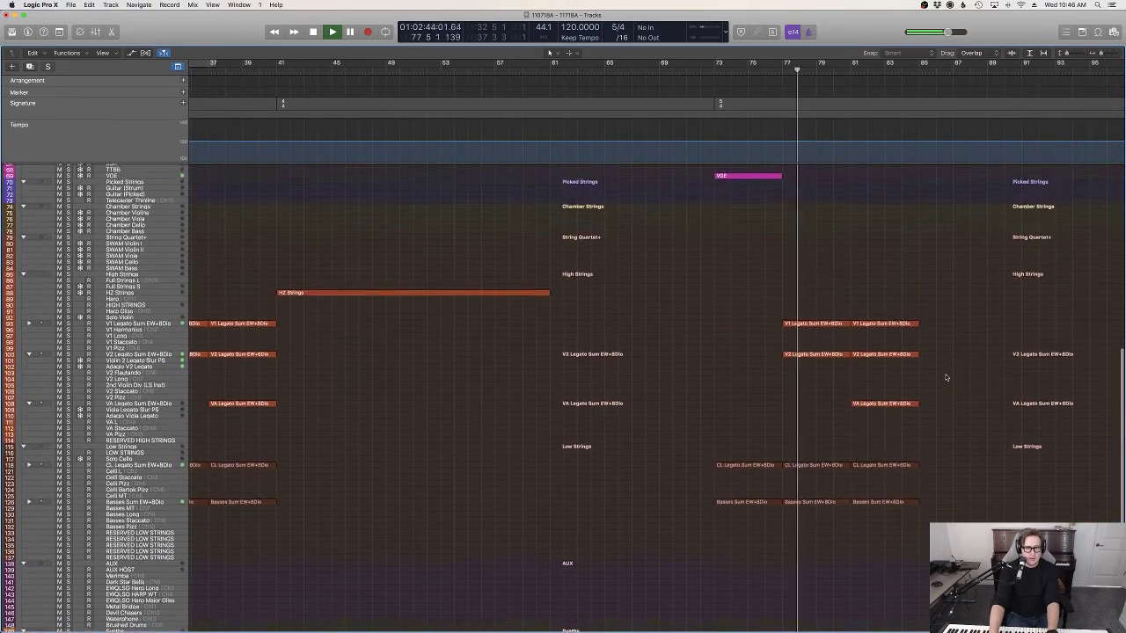
Step: Copy the two V1 Legato Sum EW+8Dio regions starting at bar 77 onto the Flute Legato track at the same position
scroll(946, 378, "up", 3)
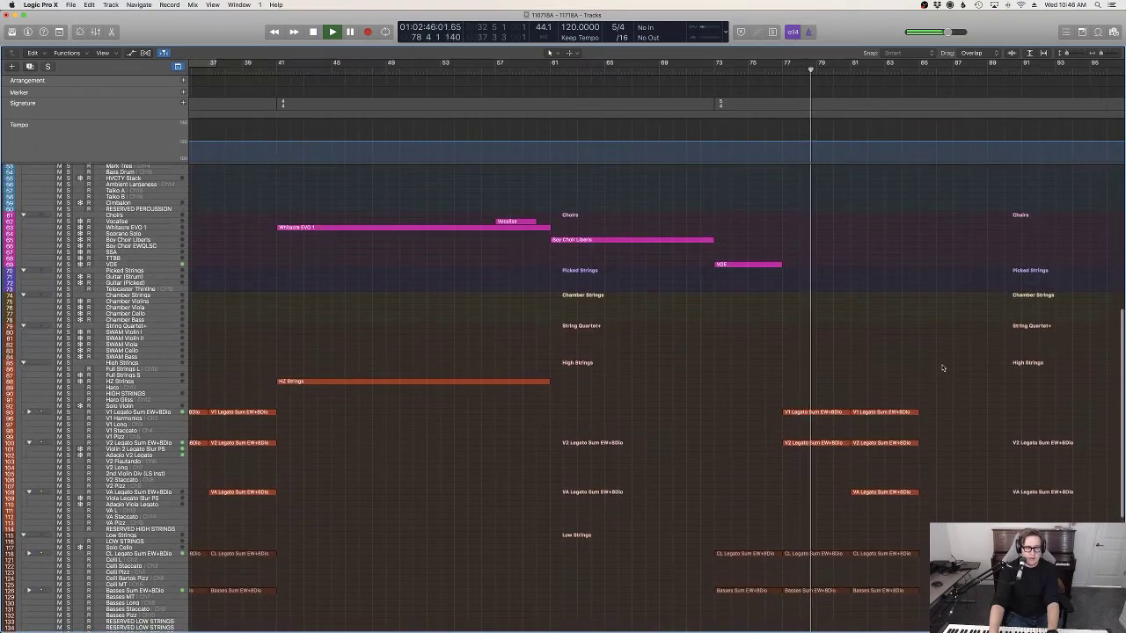
scroll(942, 368, "up", 5)
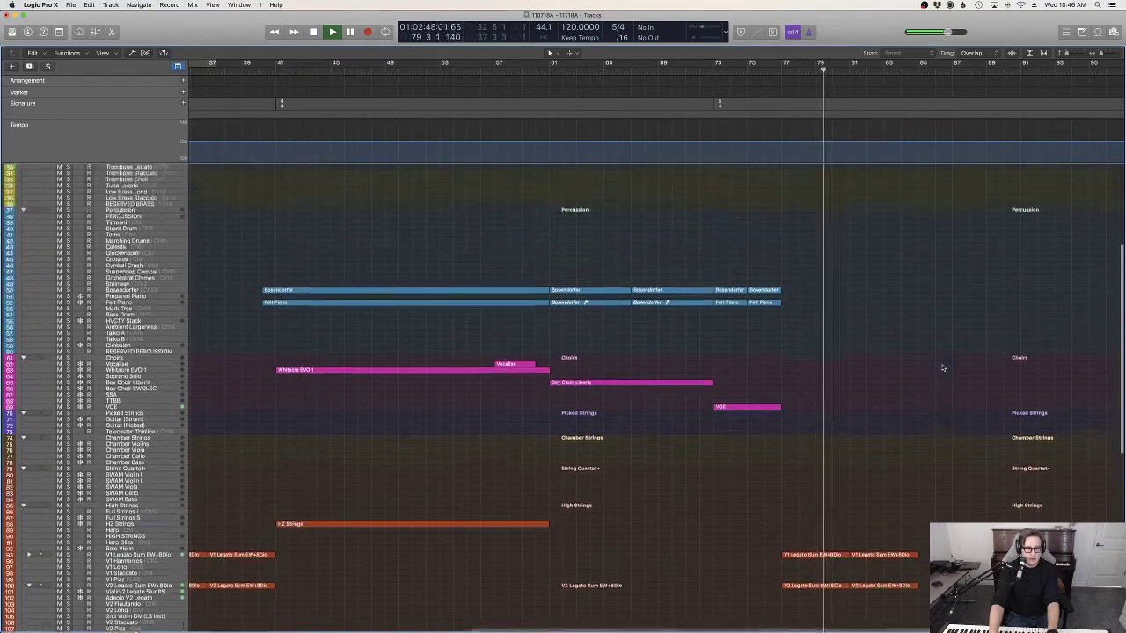
scroll(943, 368, "up", 2)
scroll(962, 457, "down", 5)
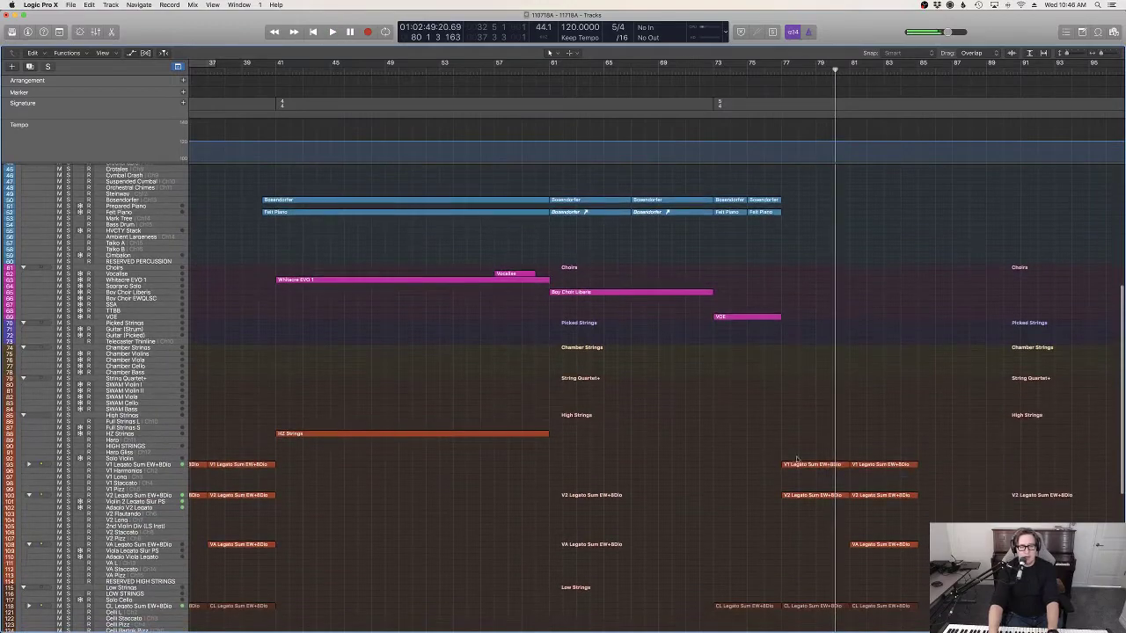
scroll(781, 453, "up", 8)
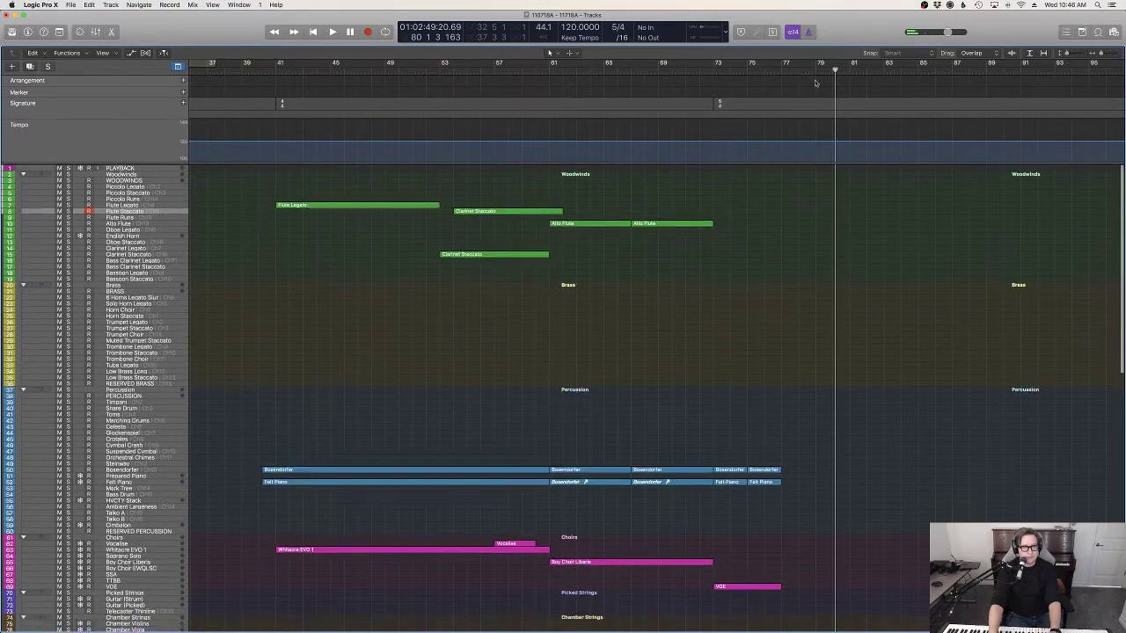
left_click(800, 69)
scroll(833, 297, "down", 10)
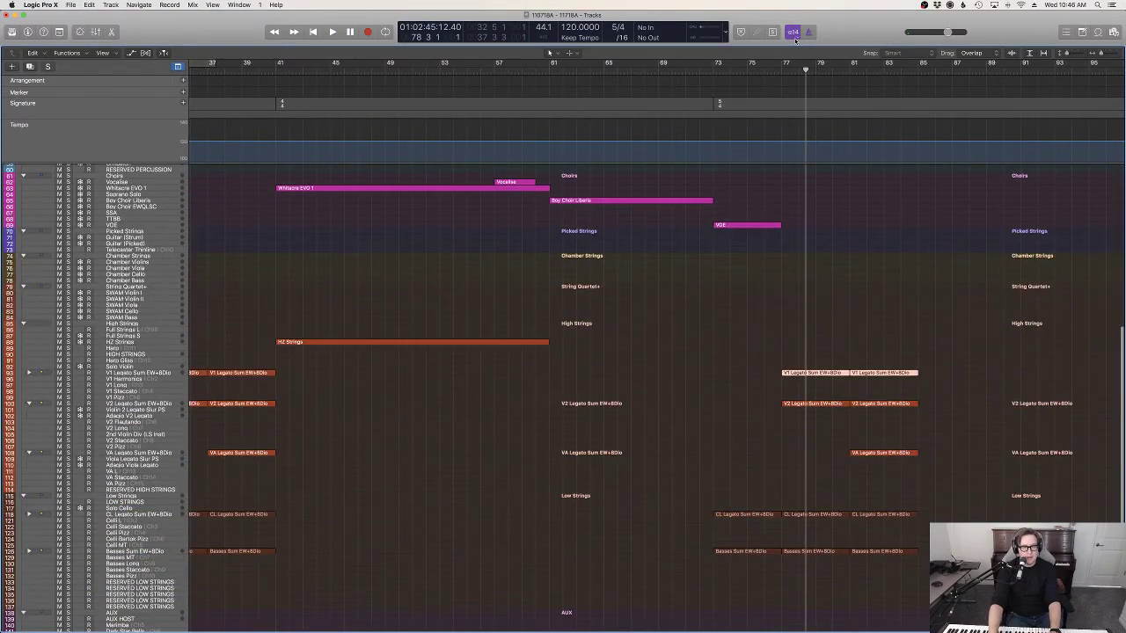
left_click(785, 68)
scroll(761, 252, "up", 10)
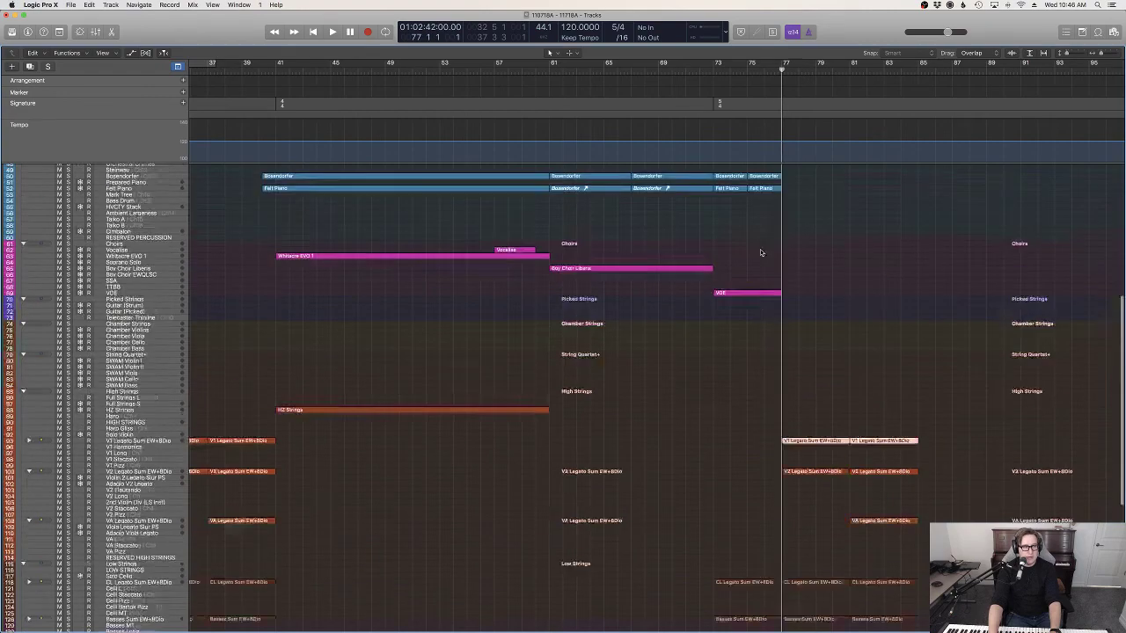
left_click(137, 204)
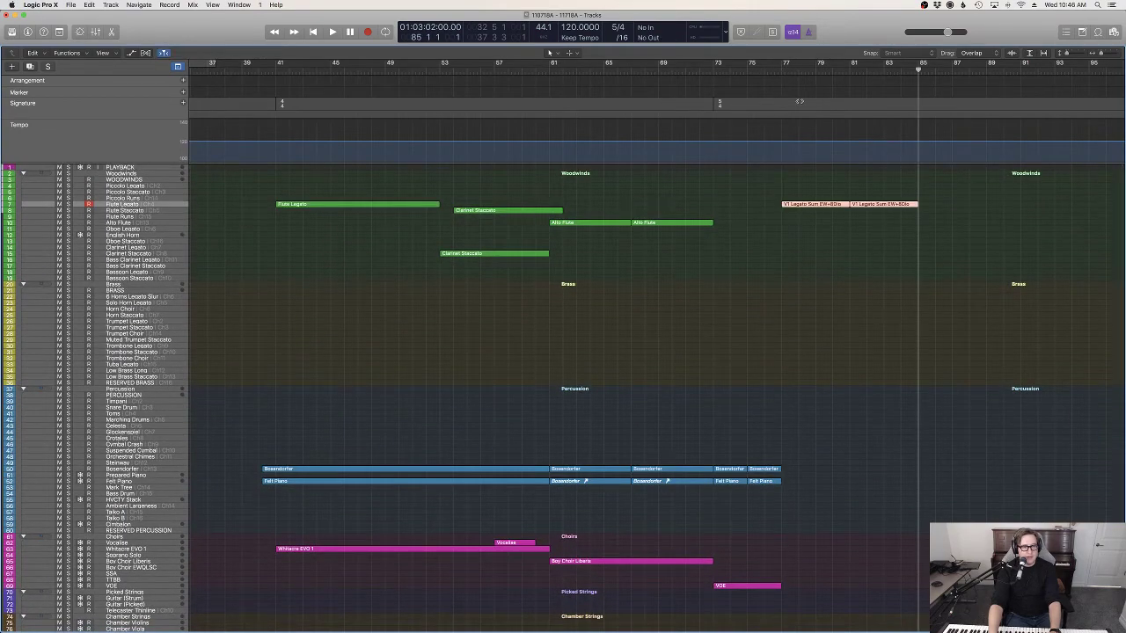
Step: Play from about bar 76 and join the two copied regions on the Flute Legato track into one
left_click(763, 70)
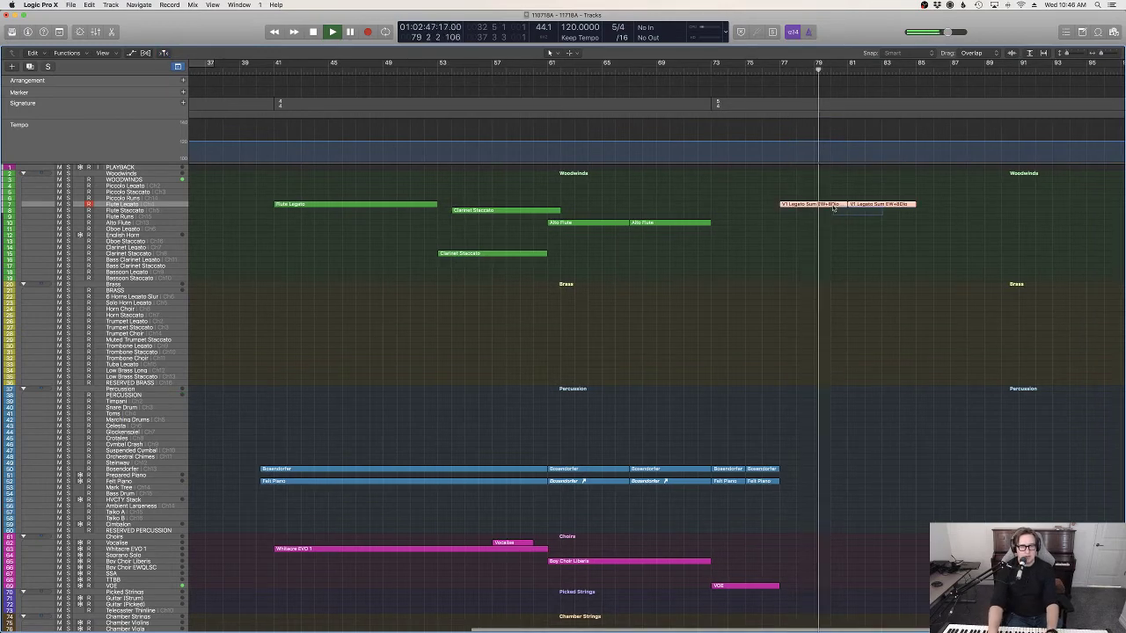
left_click_drag(882, 215, 834, 209)
key("super+j")
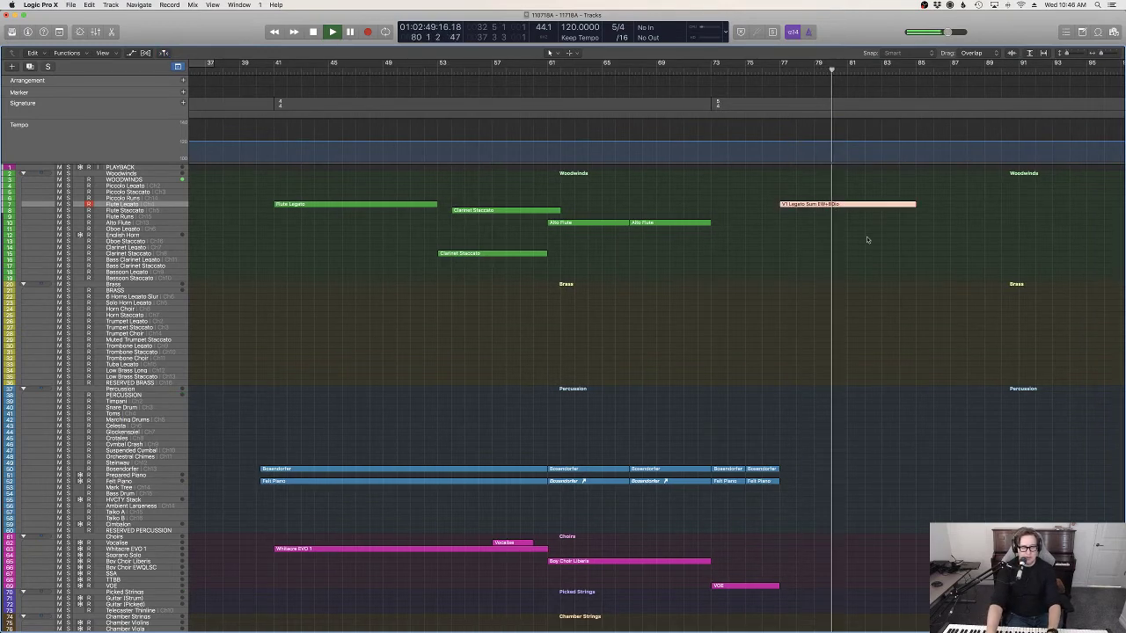
Step: Transpose all notes in the joined Flute Legato region up 12 semitones
key("p")
right_click(407, 400)
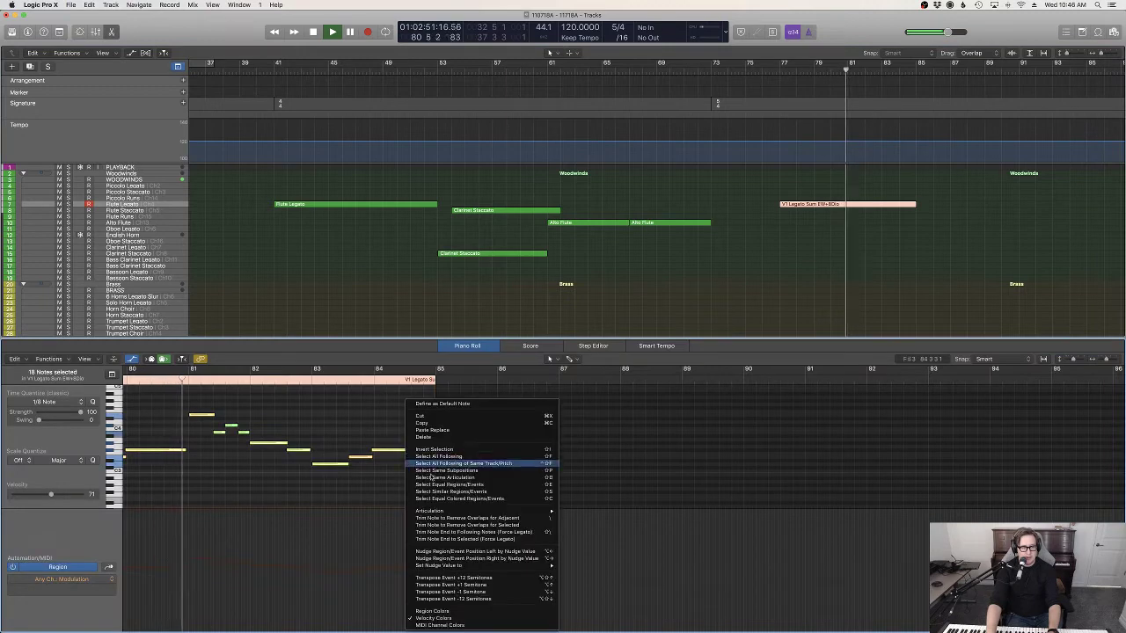
left_click(452, 578)
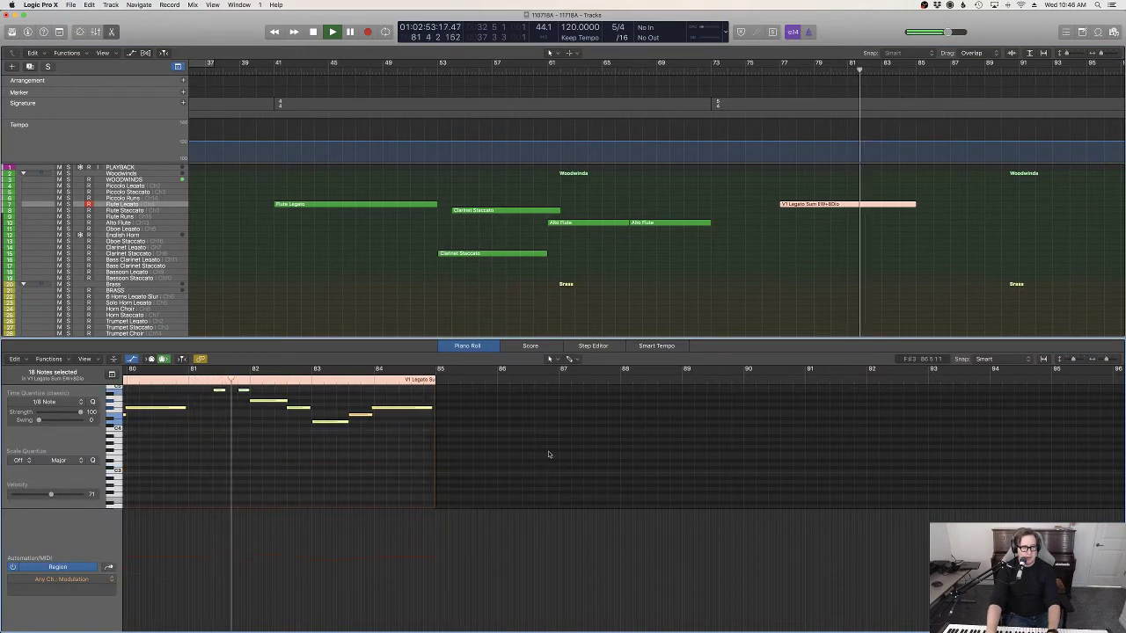
key("p")
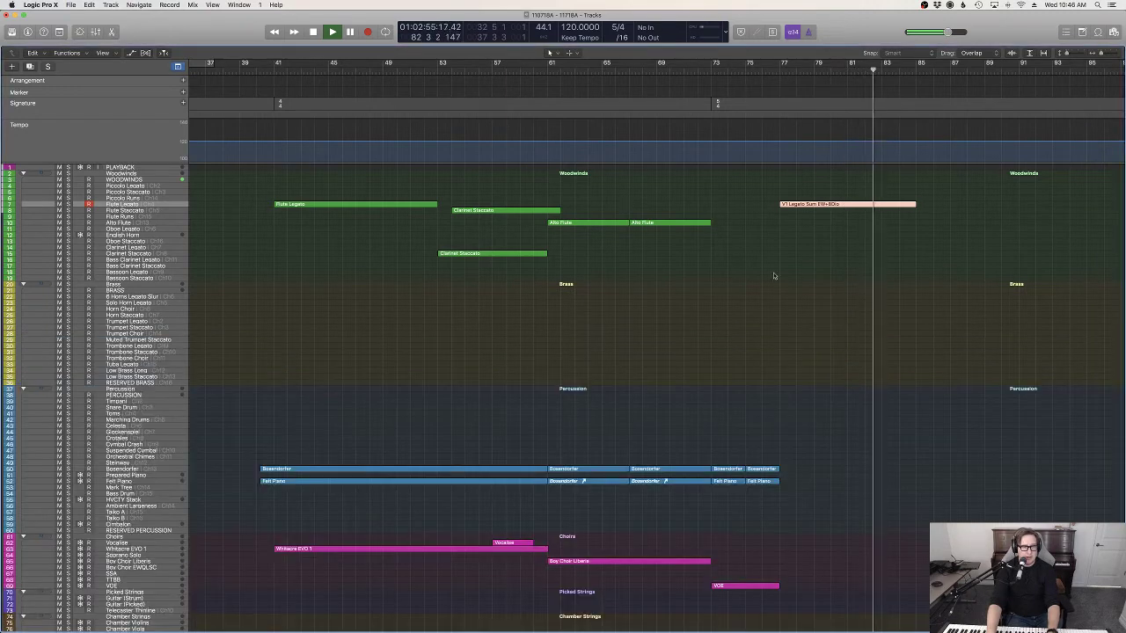
left_click(797, 278)
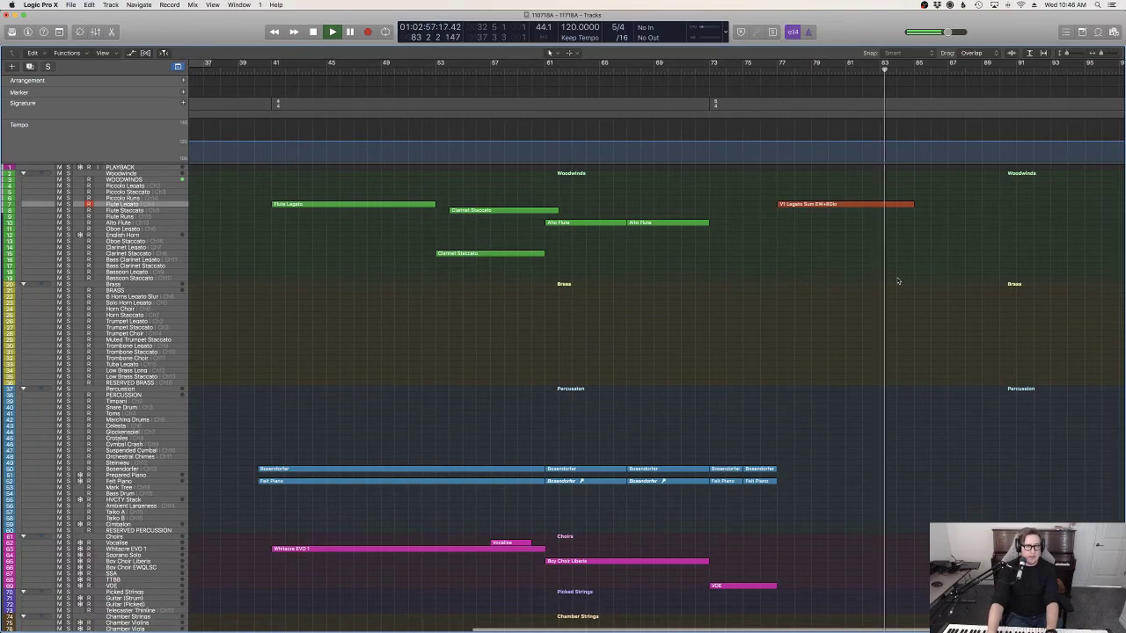
Step: Copy the VA Legato Sum EW+8Dio region at bar 81 onto the Clarinet Legato track at the same position
scroll(905, 279, "down", 15)
scroll(906, 280, "up", 15)
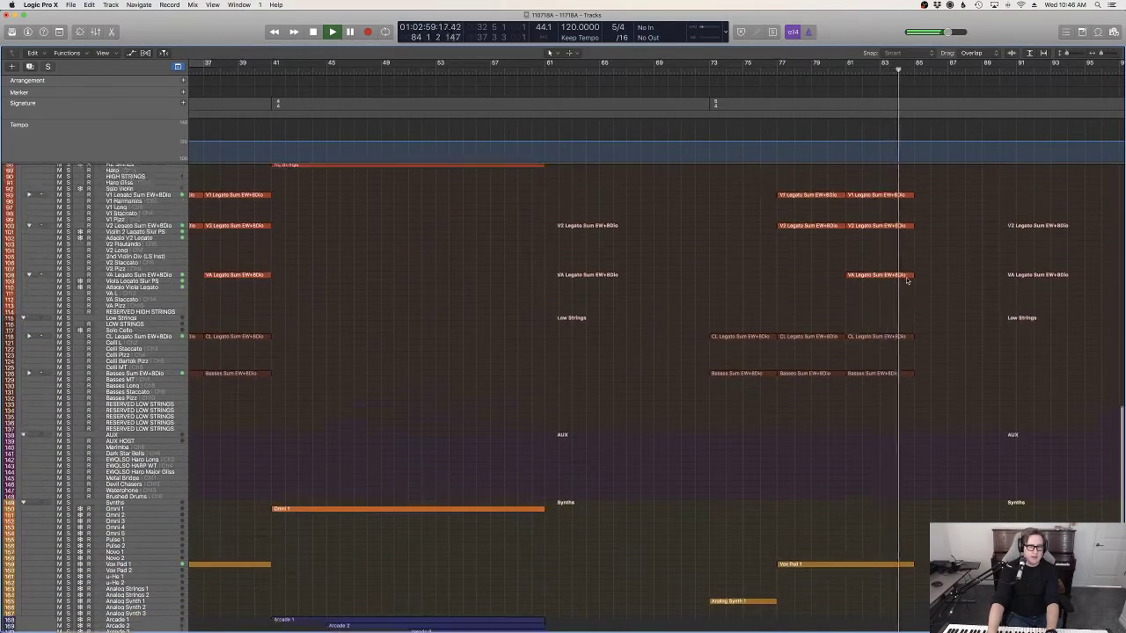
scroll(907, 281, "down", 15)
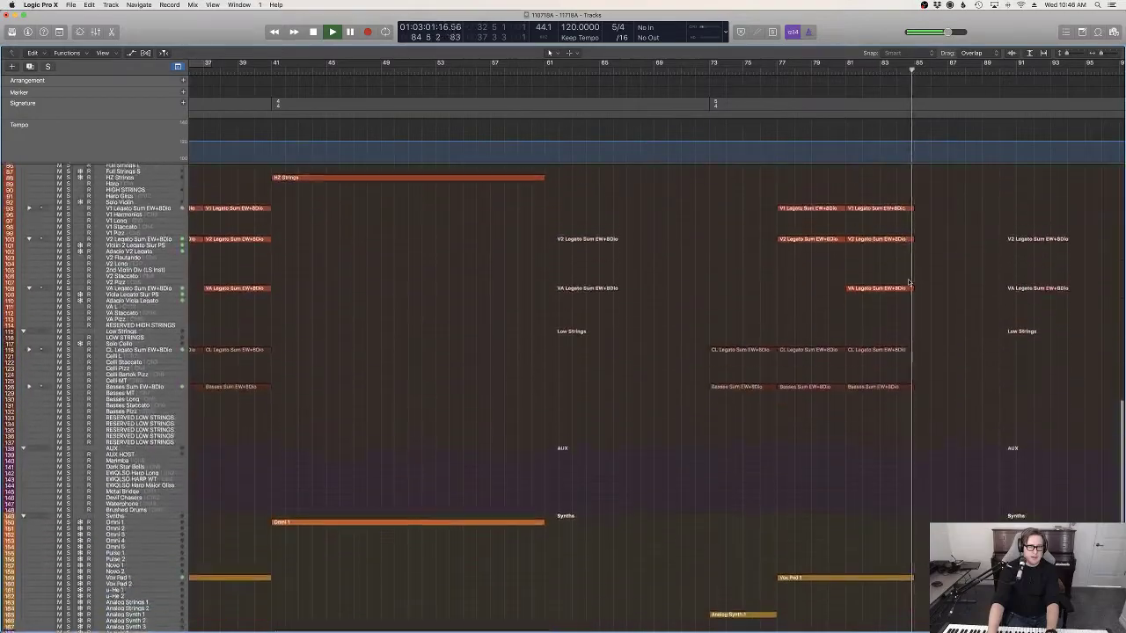
scroll(909, 259, "up", 15)
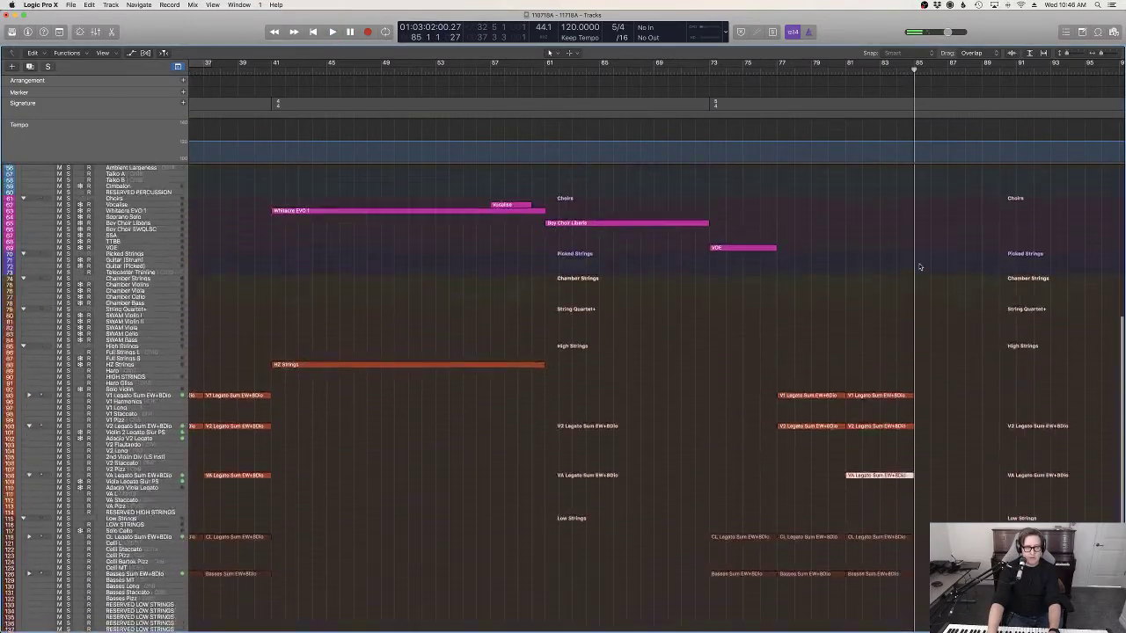
left_click(839, 69)
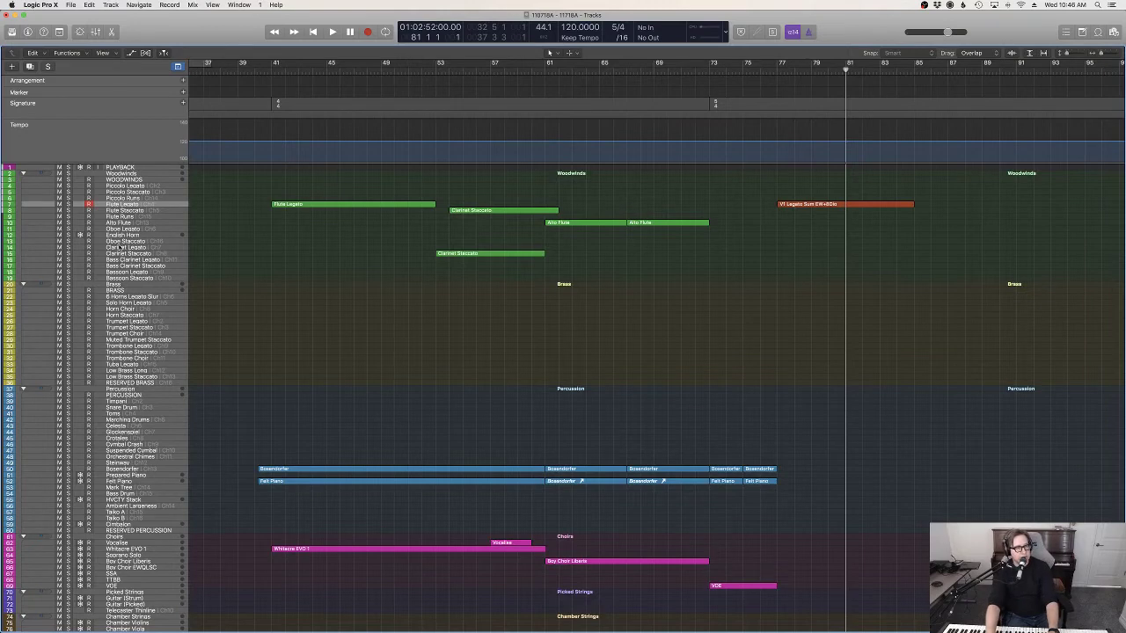
left_click(121, 248)
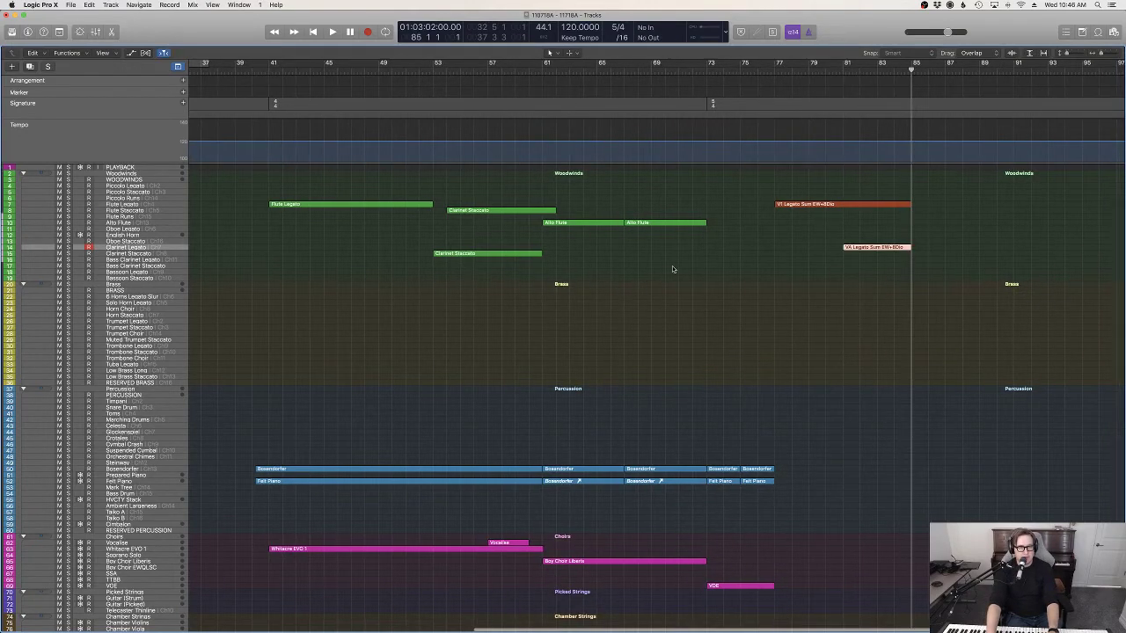
Step: Play from about bar 76 with the Woodwinds group soloed to hear the new flute and clarinet layers
left_click(765, 72)
key("space")
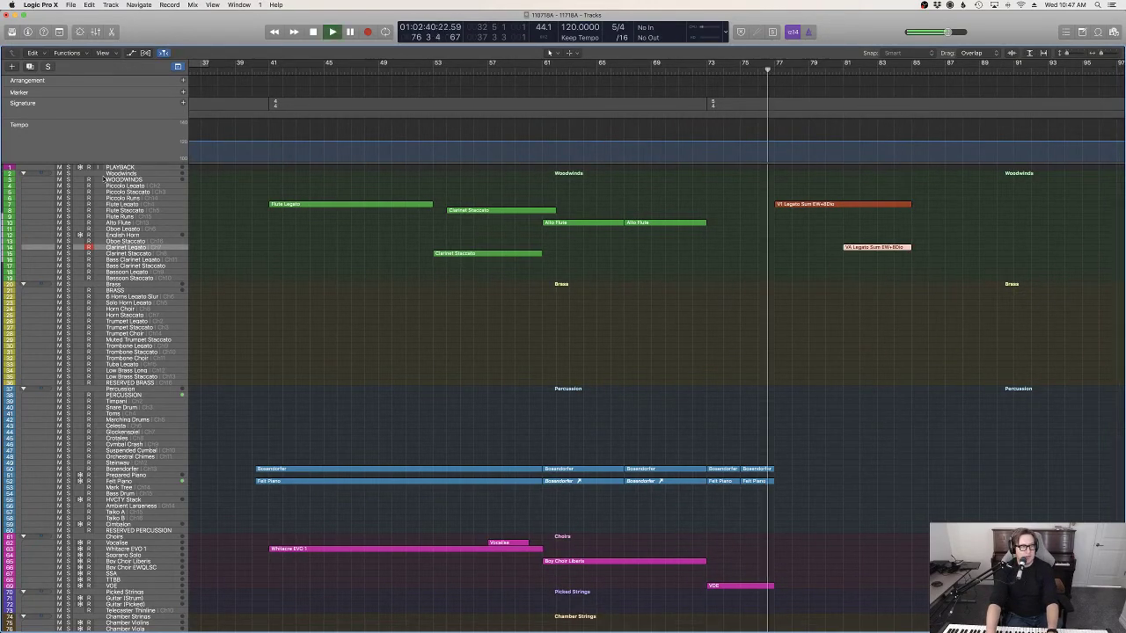
left_click(93, 174)
key("s")
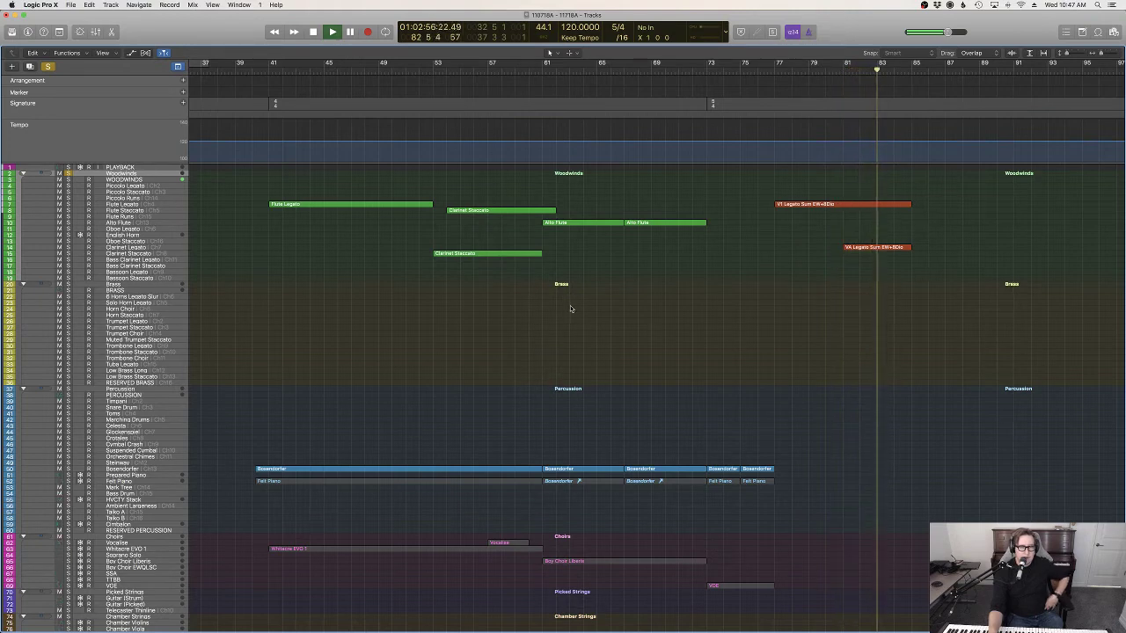
Step: Examine the notes of the copied Clarinet Legato region at bar 81, then stop playback and clear the solo
left_click(858, 249)
key("e")
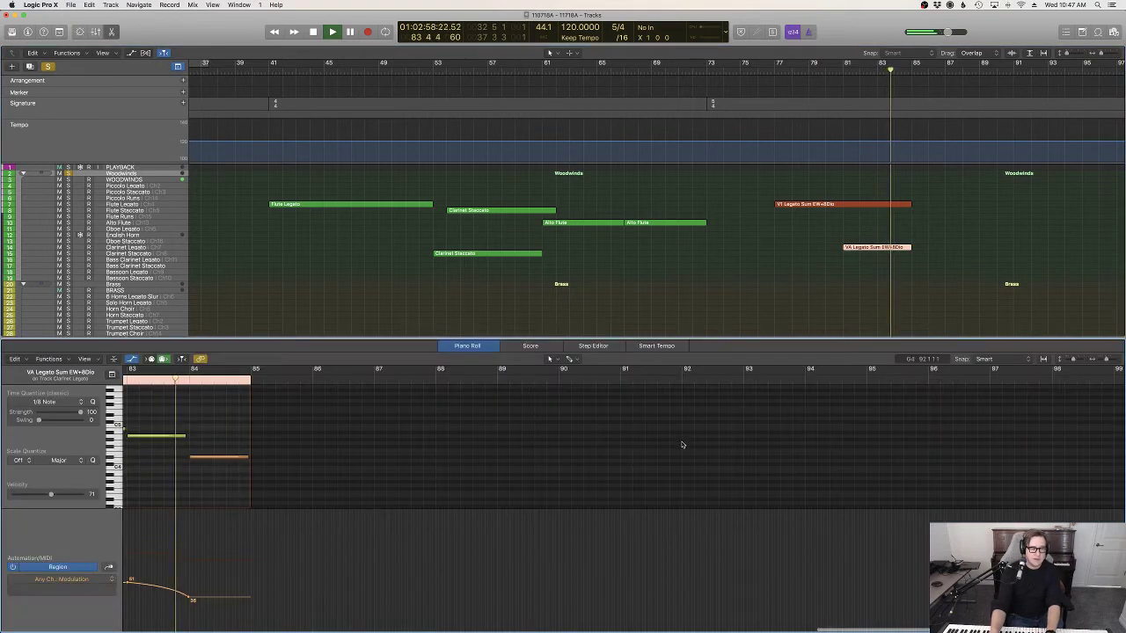
key("e")
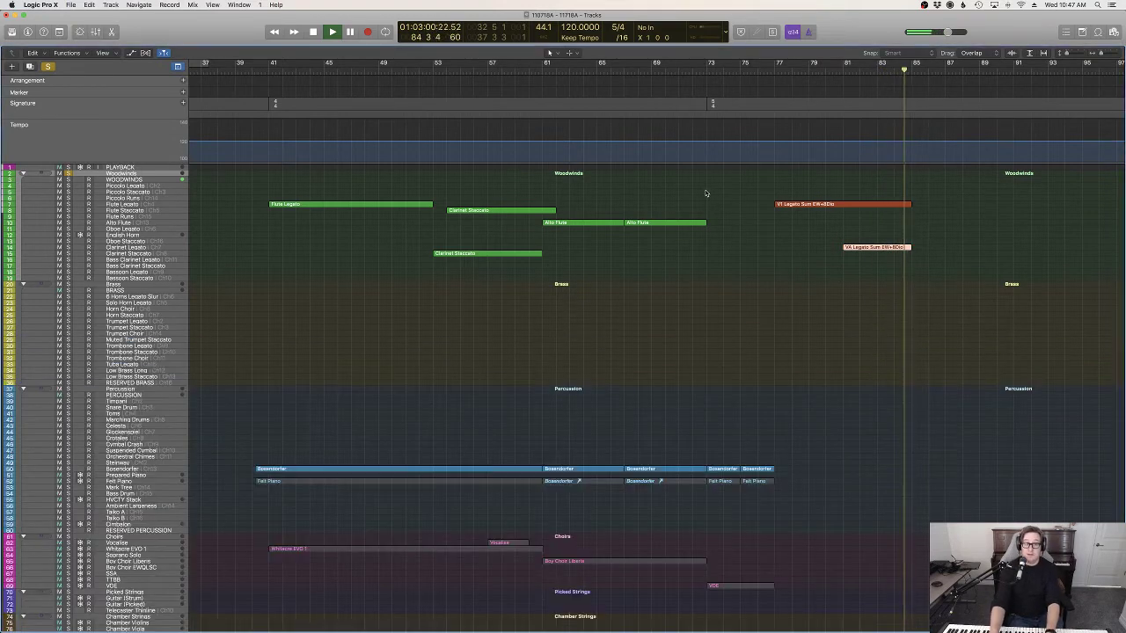
key("space")
left_click(48, 68)
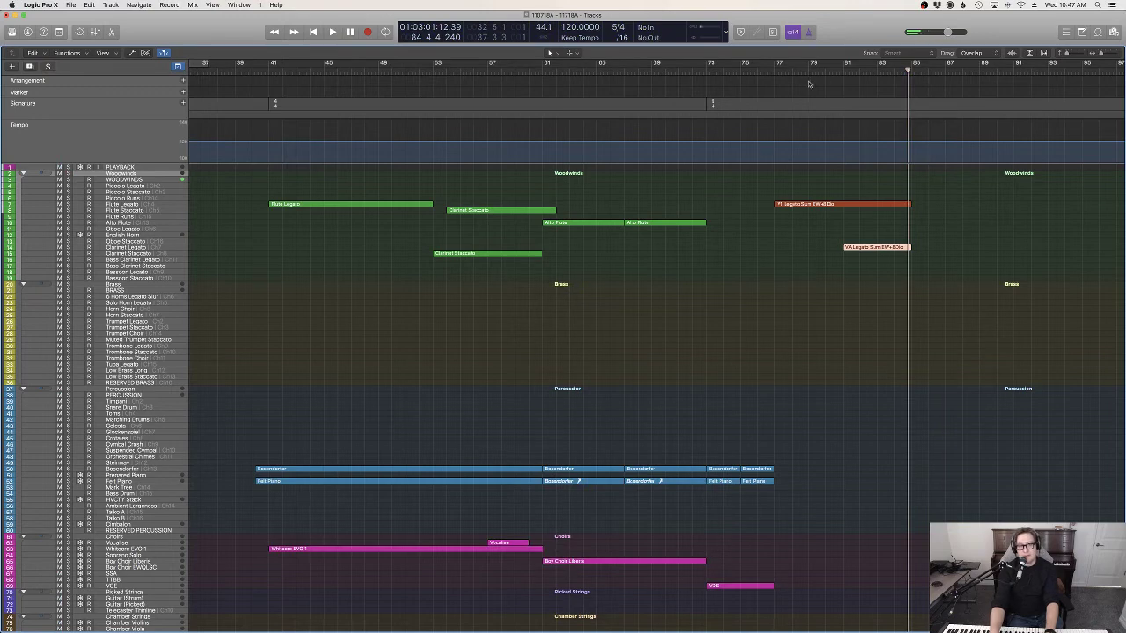
Step: Play the full mix from about bar 76 past bar 85, then stop and return the playhead to the project start
key("space")
left_click(836, 307)
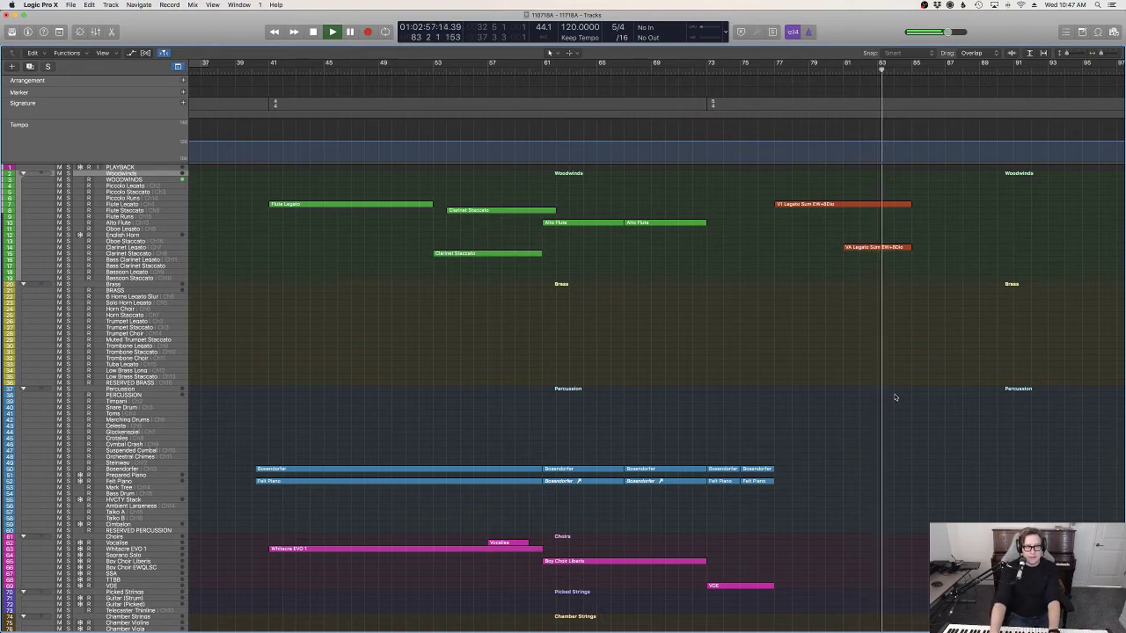
scroll(914, 397, "down", 15)
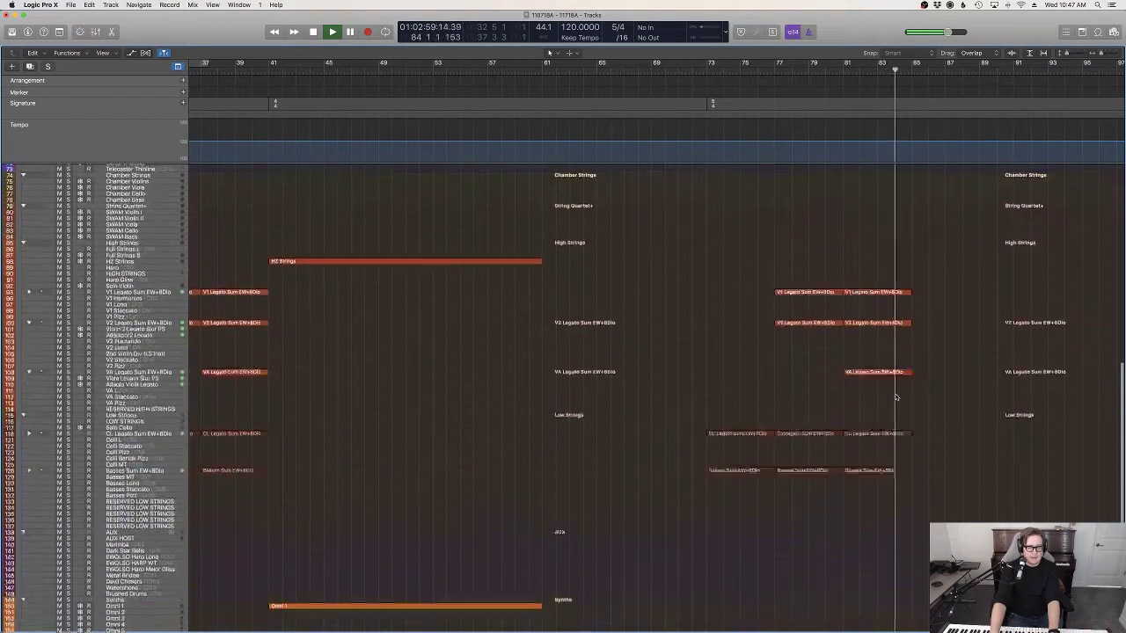
scroll(934, 399, "down", 1)
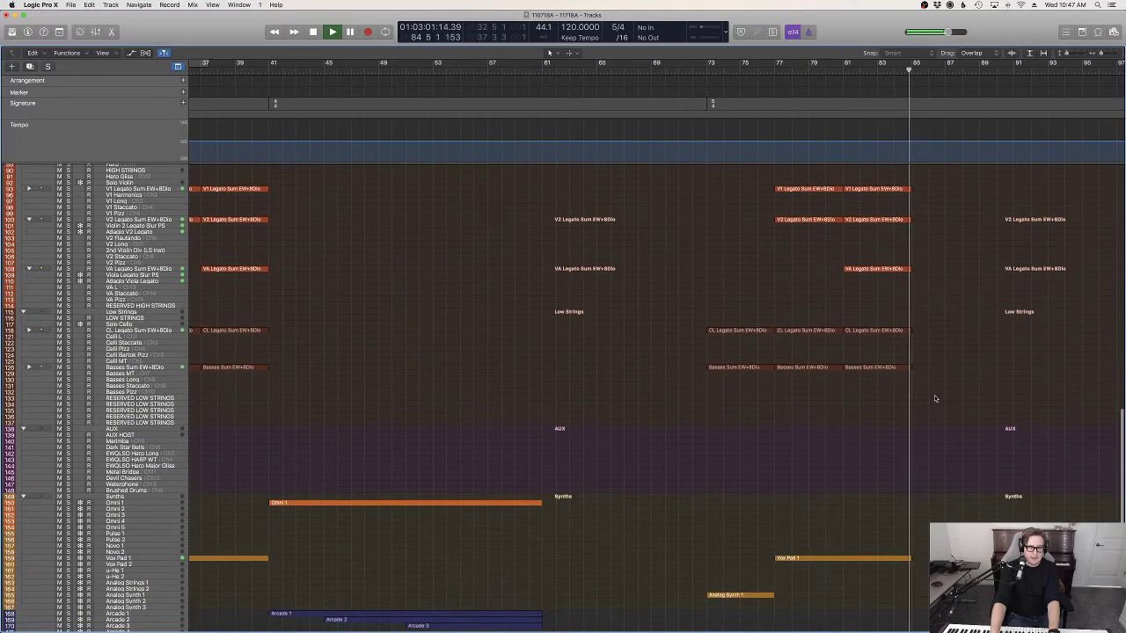
scroll(934, 395, "up", 13)
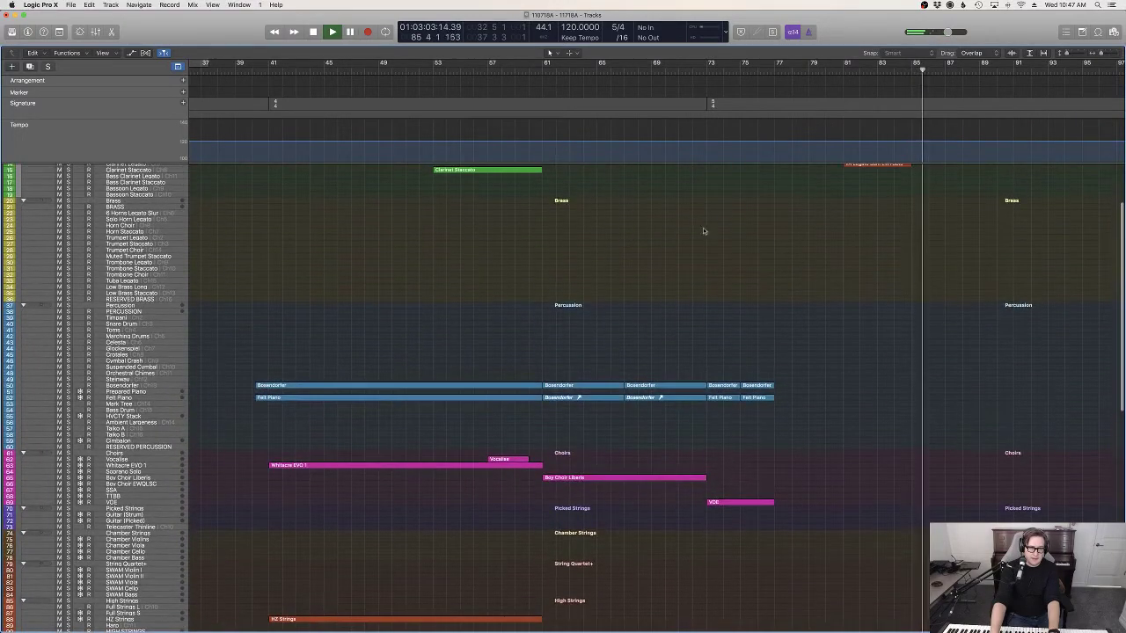
key("space")
key("Return")
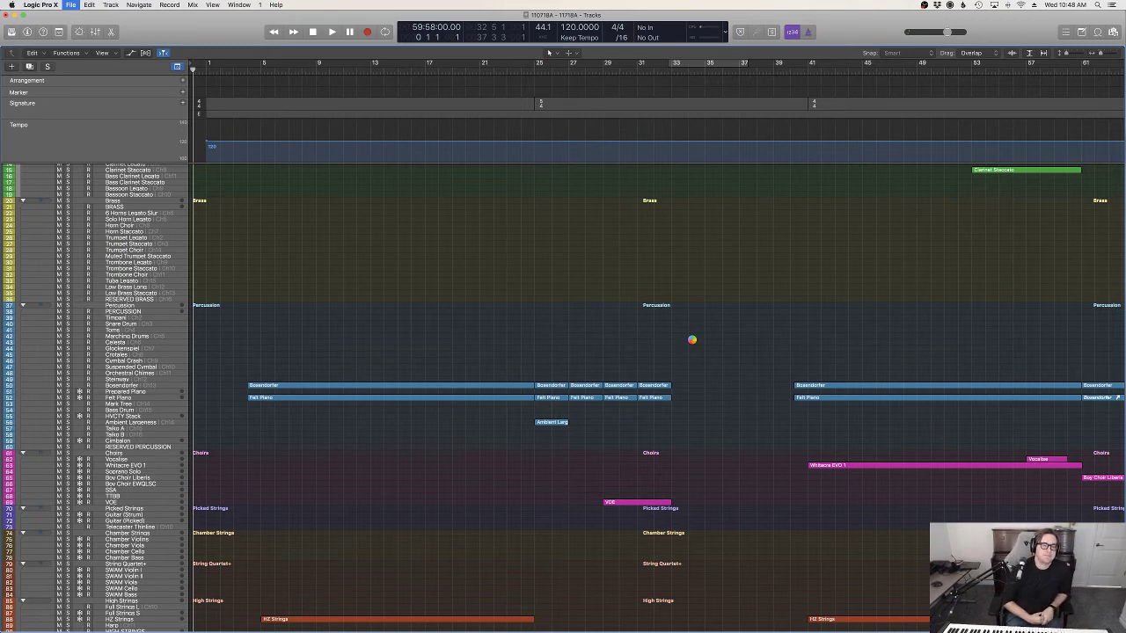
Step: Examine the whole arrangement from its beginning up to about bar 81, from the woodwind tracks down to the synths
key("super+Left")
scroll(693, 342, "up", 3)
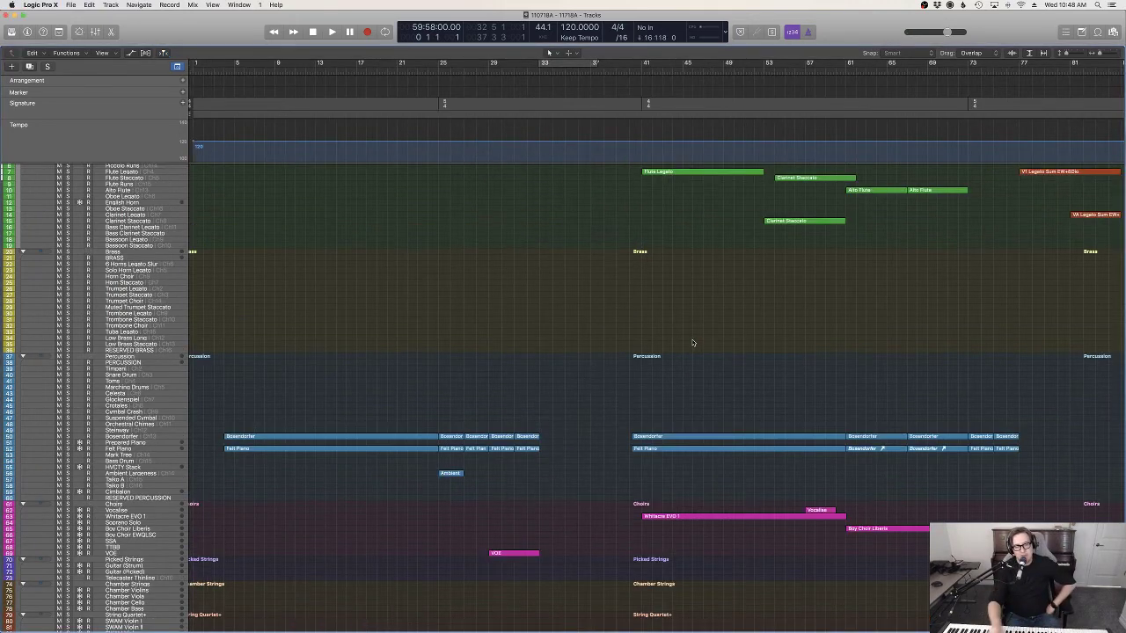
scroll(692, 347, "down", 5)
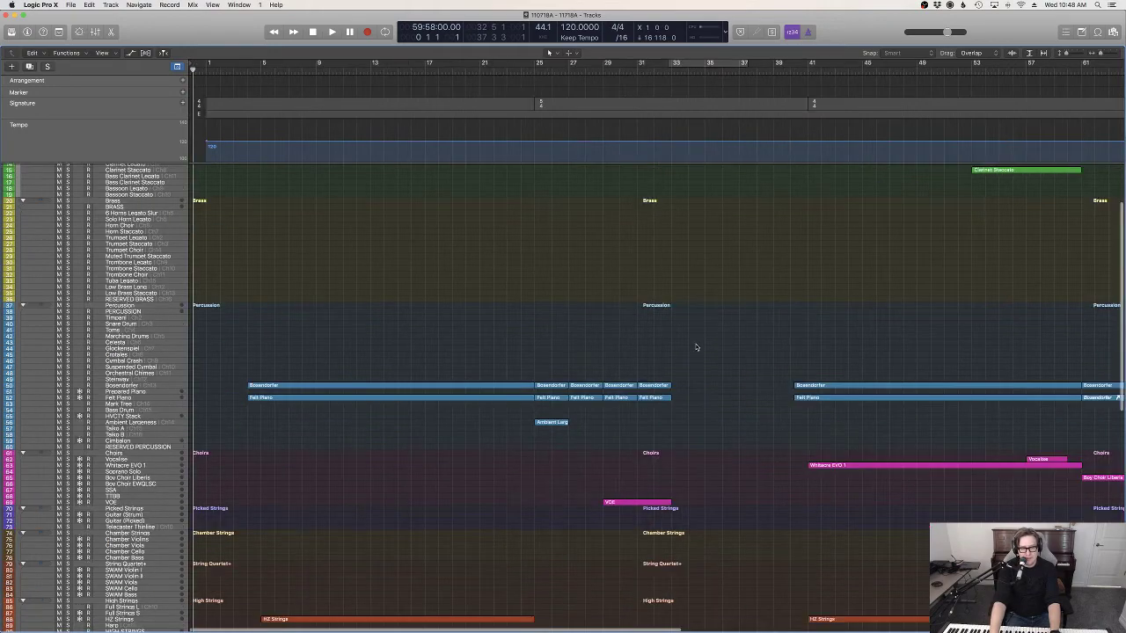
scroll(703, 348, "up", 6)
scroll(712, 349, "down", 2)
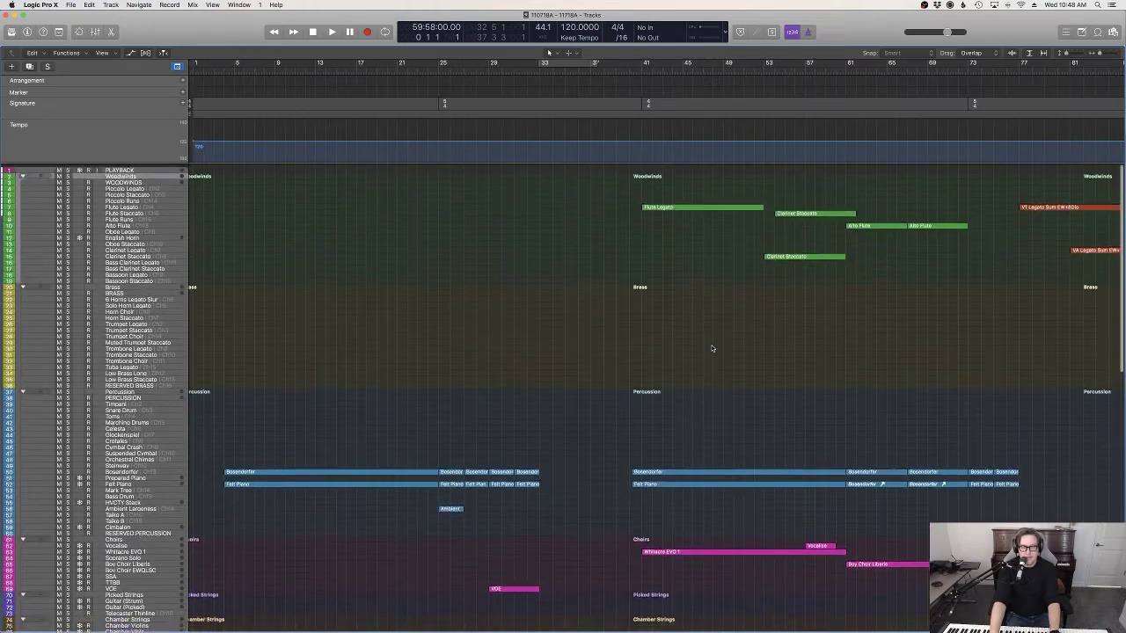
scroll(861, 325, "right", 3)
scroll(267, 255, "left", 3)
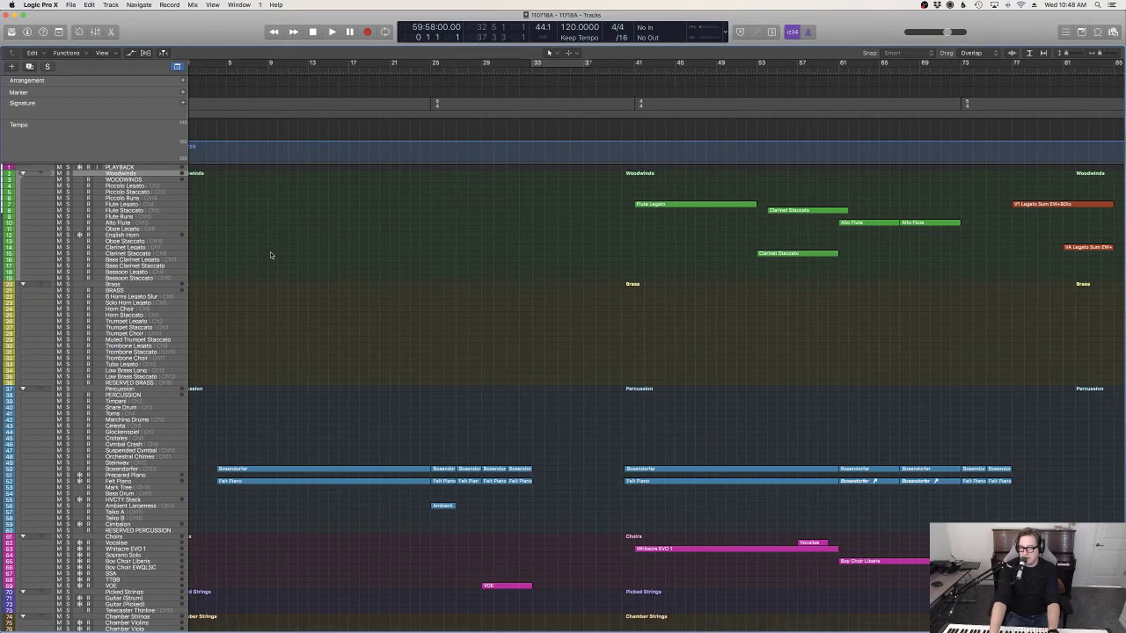
left_click(314, 32)
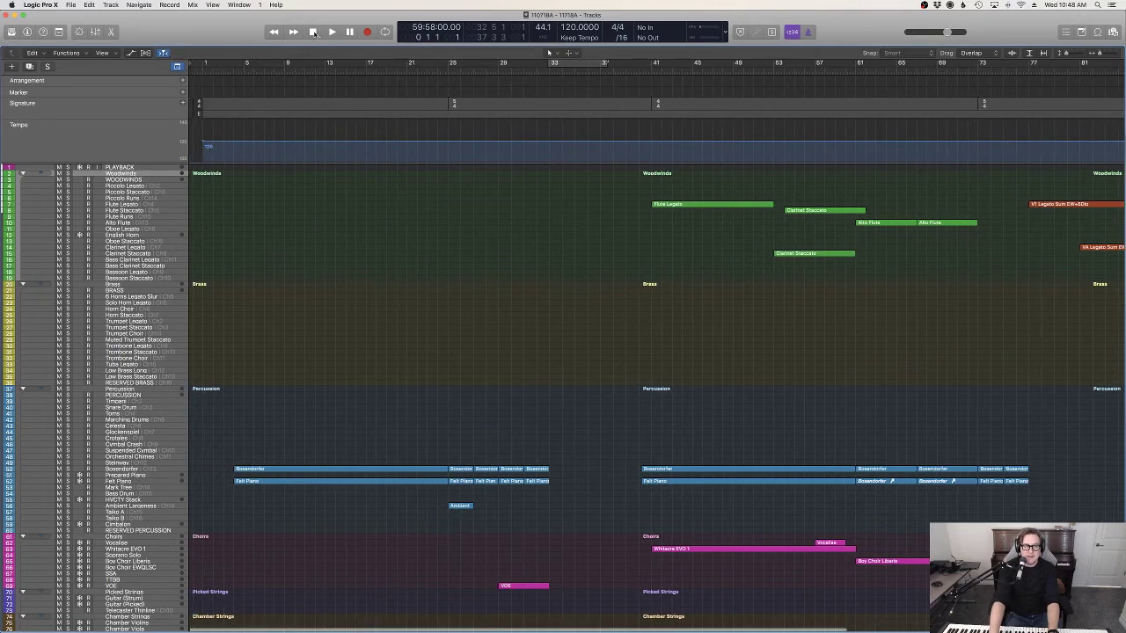
scroll(679, 398, "down", 15)
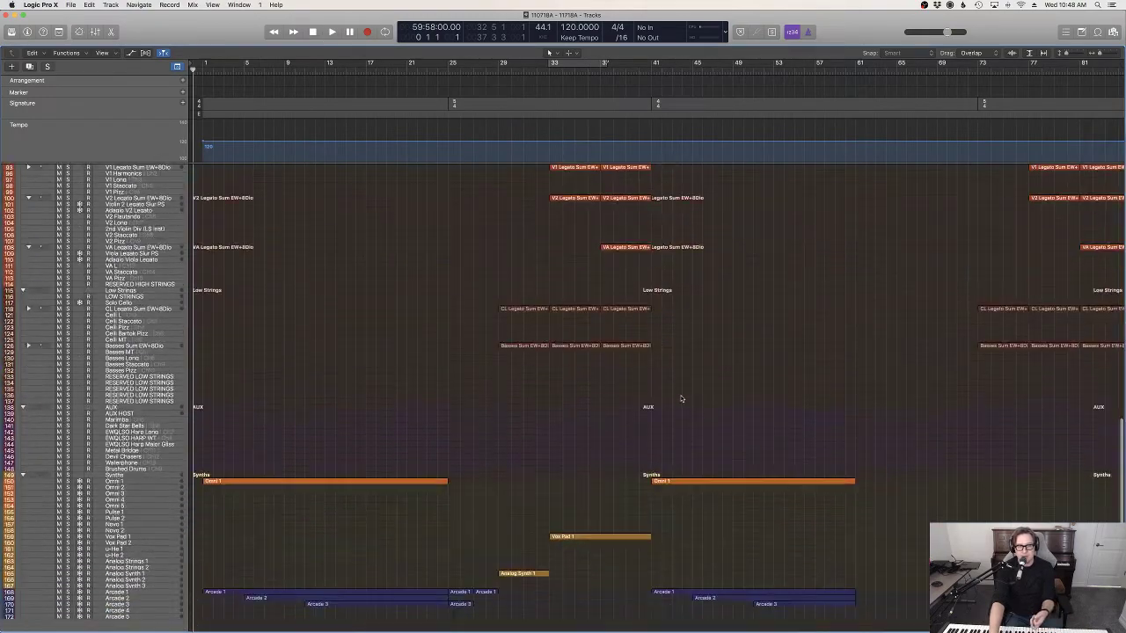
scroll(678, 398, "up", 13)
scroll(678, 400, "up", 2)
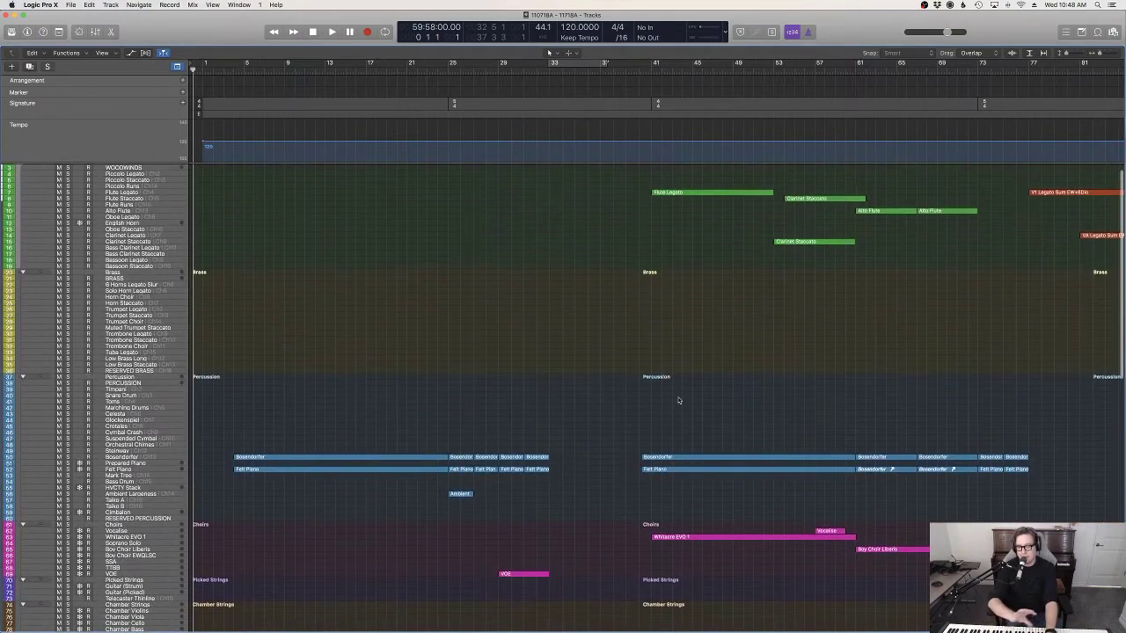
Step: Play the full mix twice from the project start, examining the tracks down to the strings and across to bar 85
key("space")
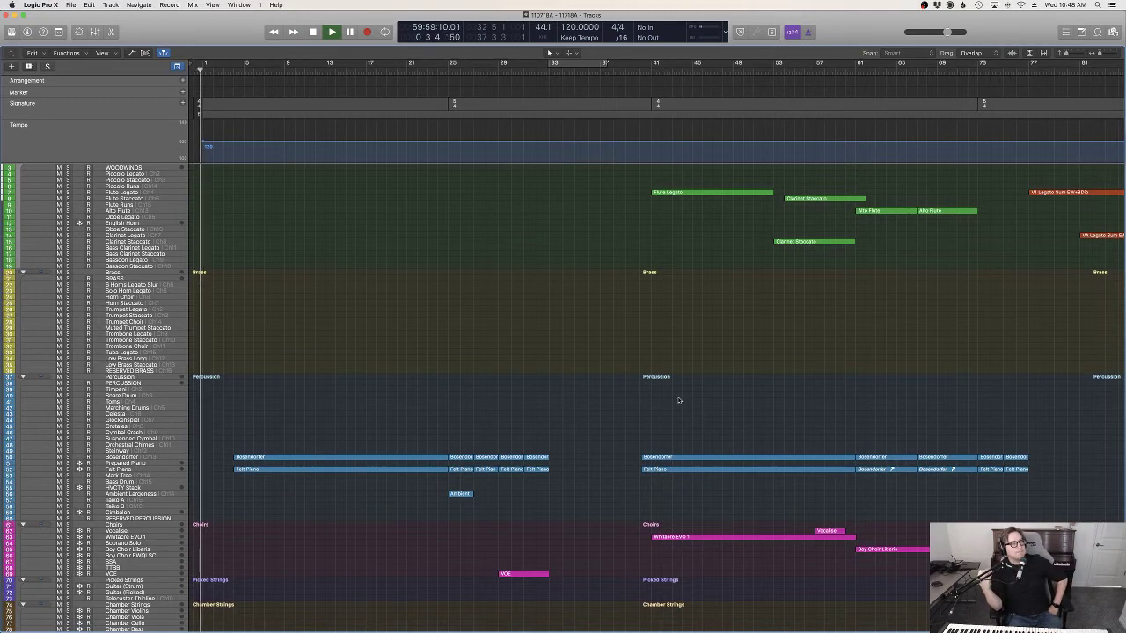
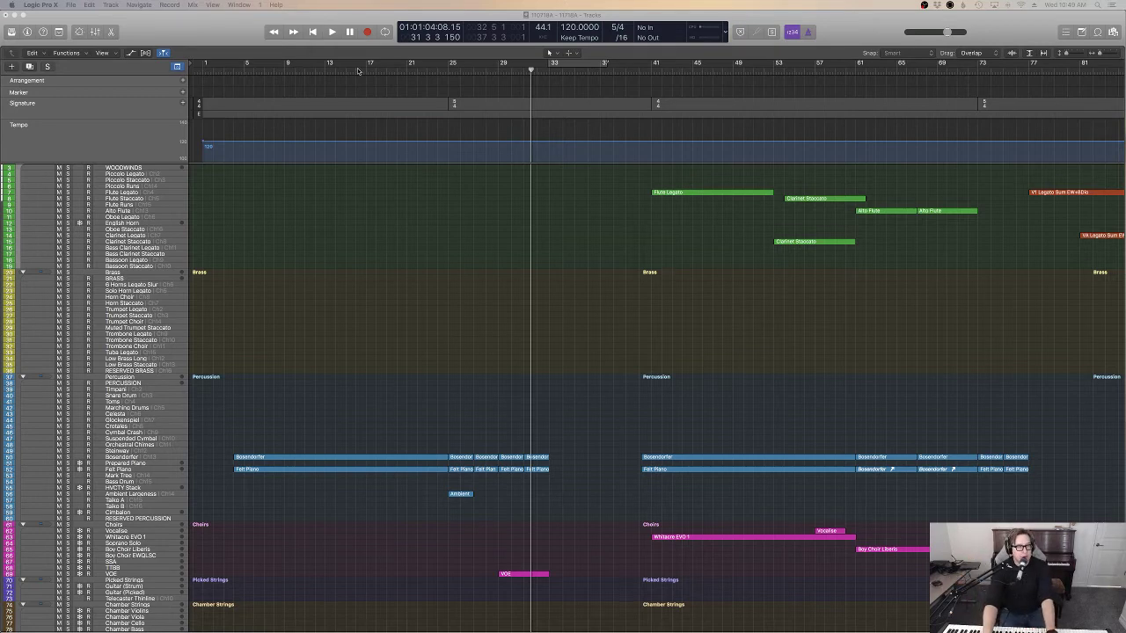
left_click(314, 33)
key("space")
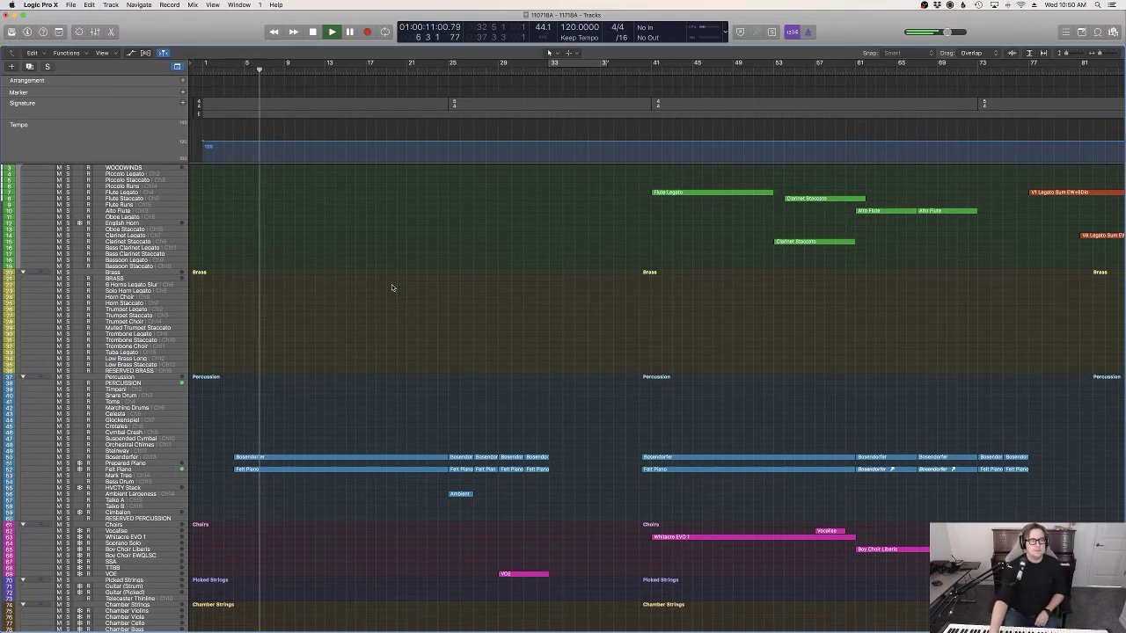
scroll(485, 314, "down", 10)
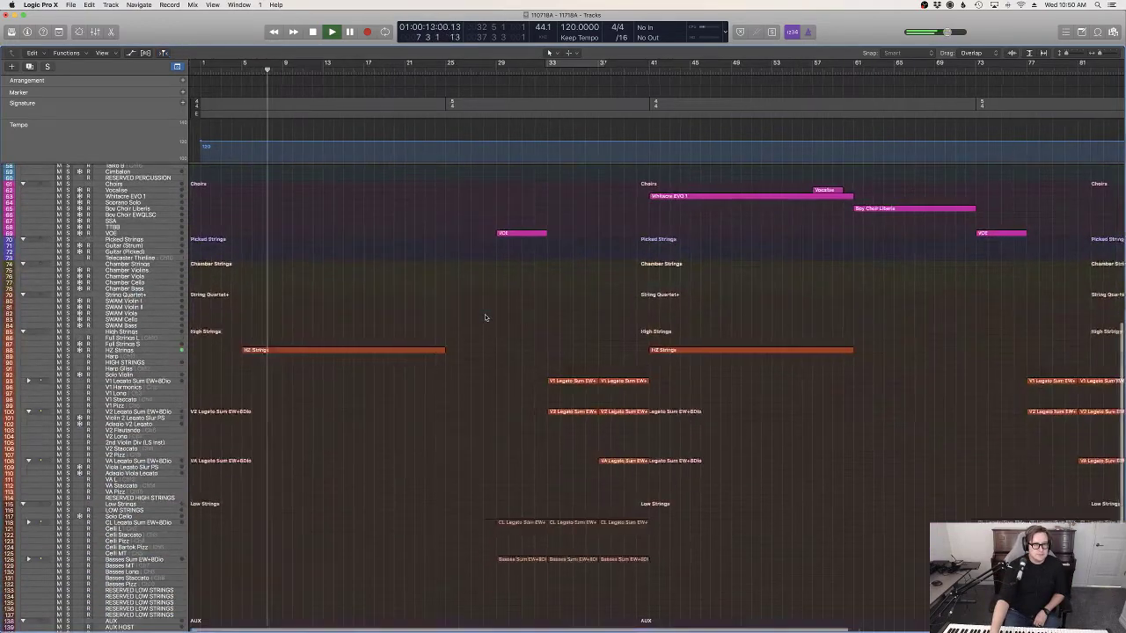
scroll(484, 314, "right", 5)
scroll(485, 317, "right", 5)
scroll(484, 317, "up", 10)
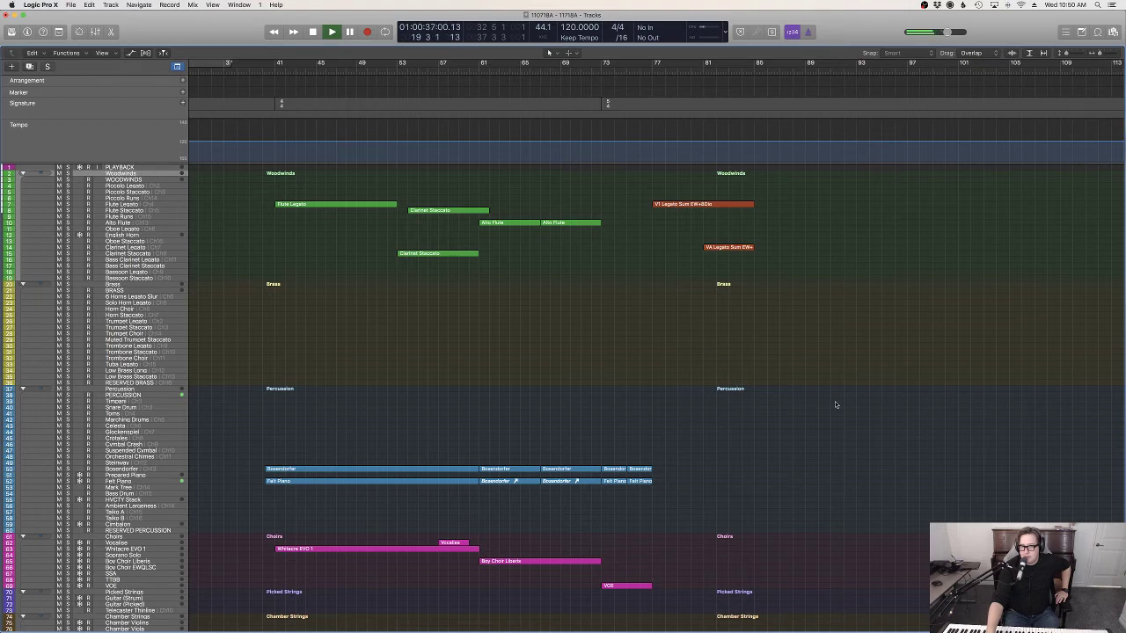
scroll(835, 402, "left", 8)
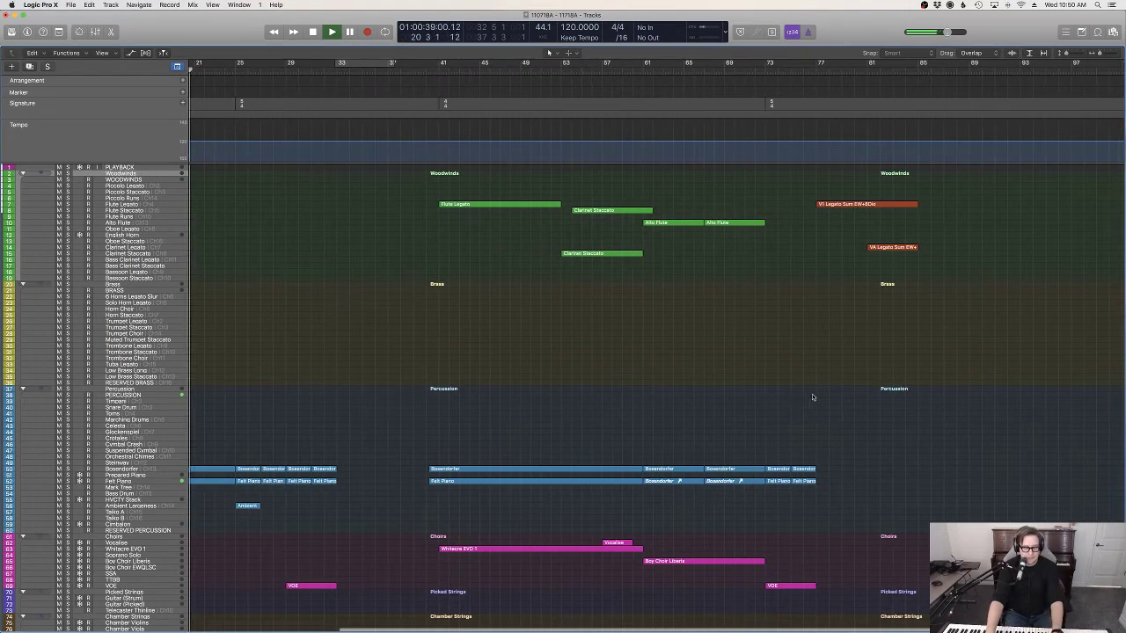
Step: Rename all regions in the project after their tracks and recolor them to match the track colors
key("super+a")
right_click(872, 205)
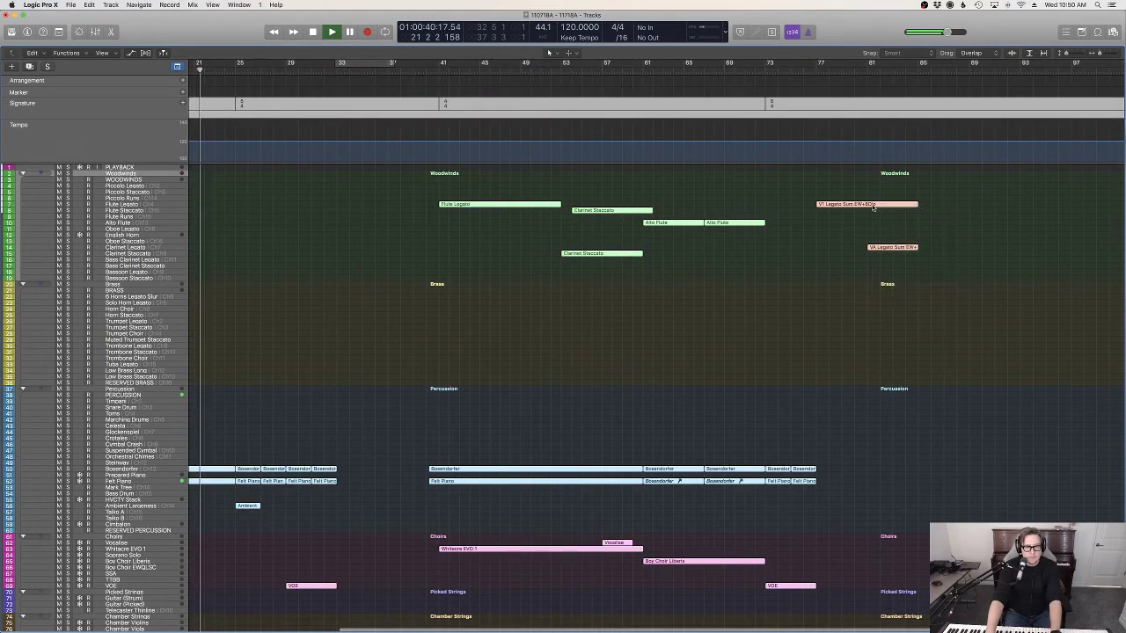
right_click(873, 206)
left_click(890, 217)
left_click(849, 297)
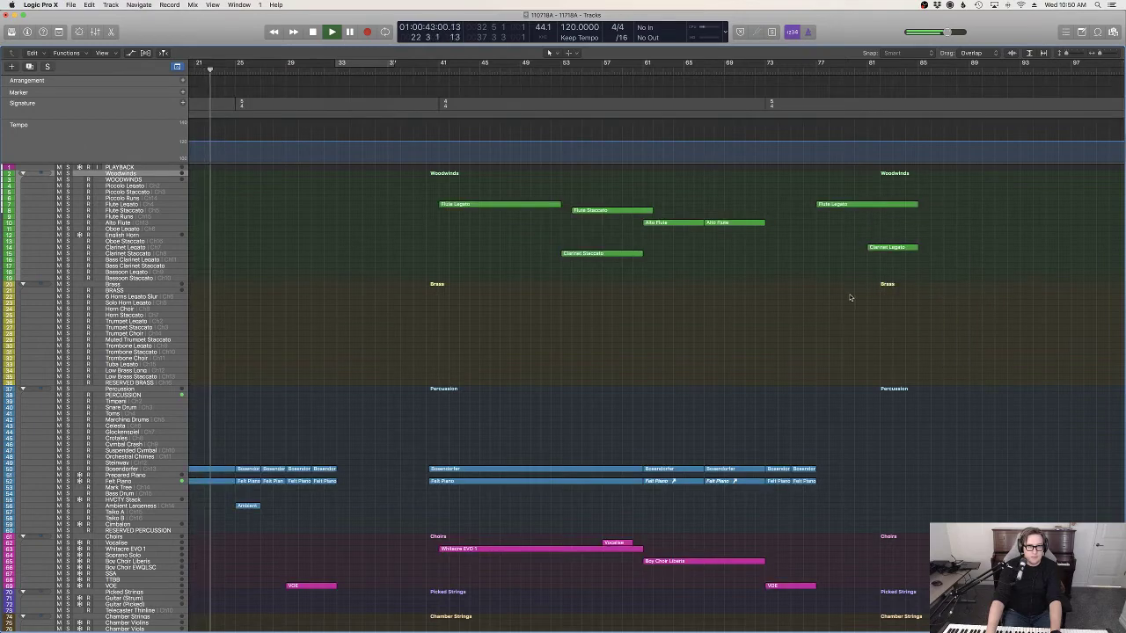
Step: Examine the strings, synths, choirs and woodwinds during playback up to about bar 46
scroll(850, 297, "down", 15)
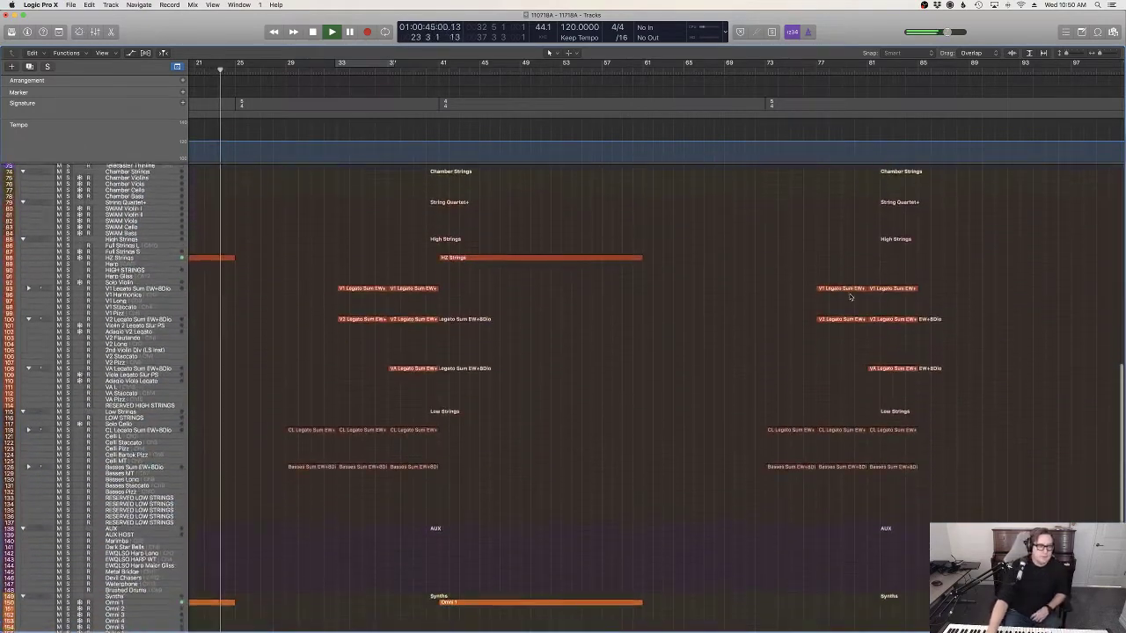
scroll(851, 298, "down", 1)
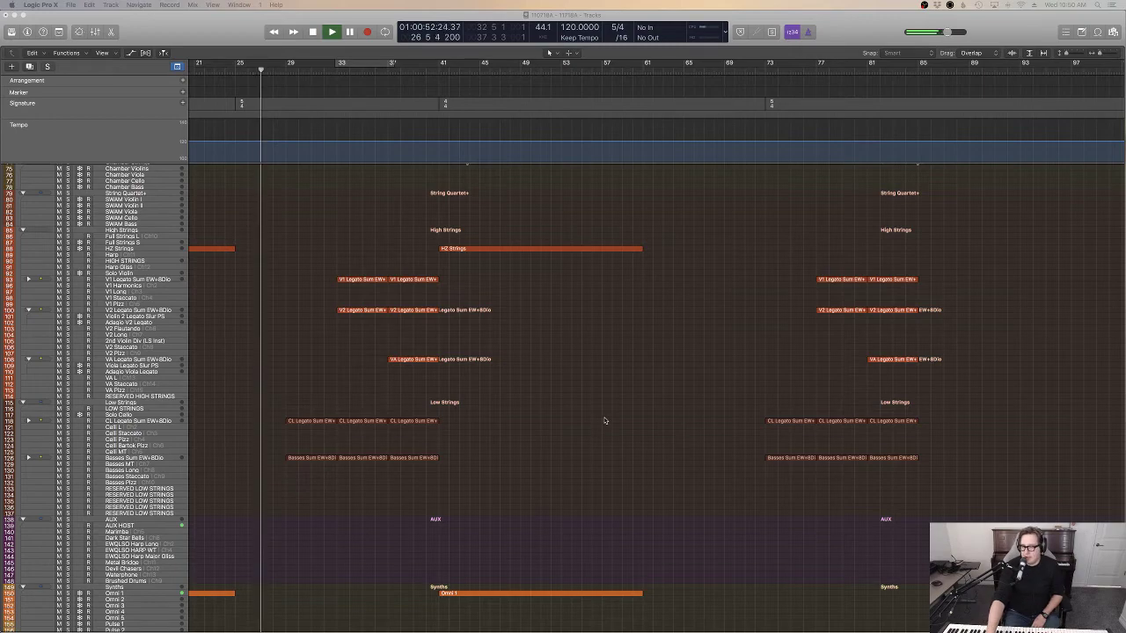
scroll(602, 420, "up", 10)
scroll(604, 421, "up", 3)
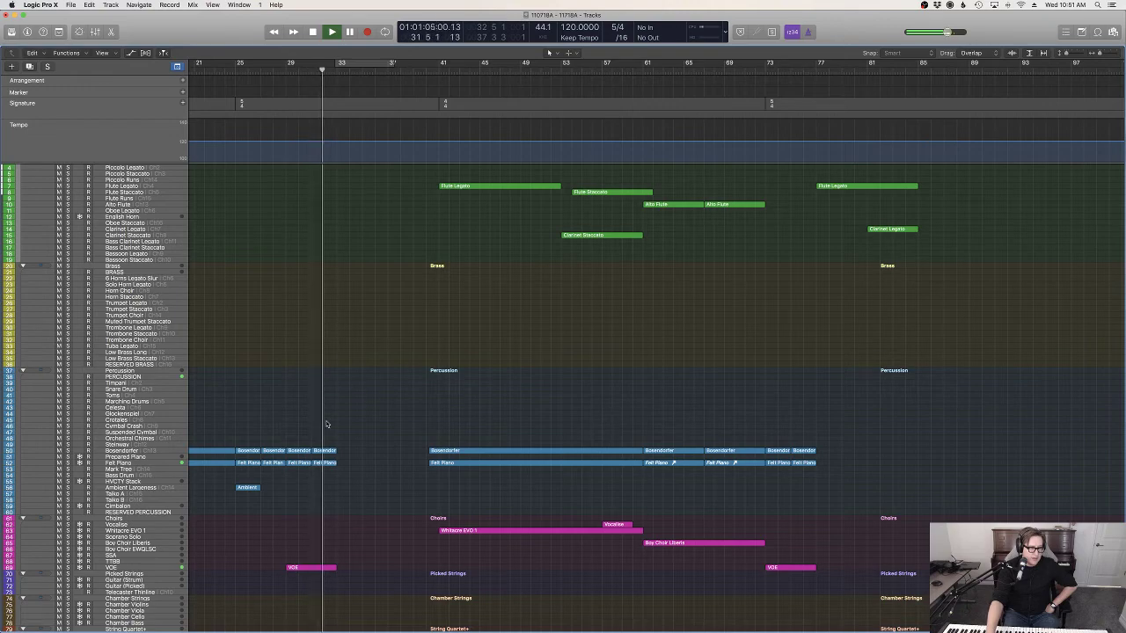
scroll(340, 422, "down", 10)
scroll(397, 423, "down", 1)
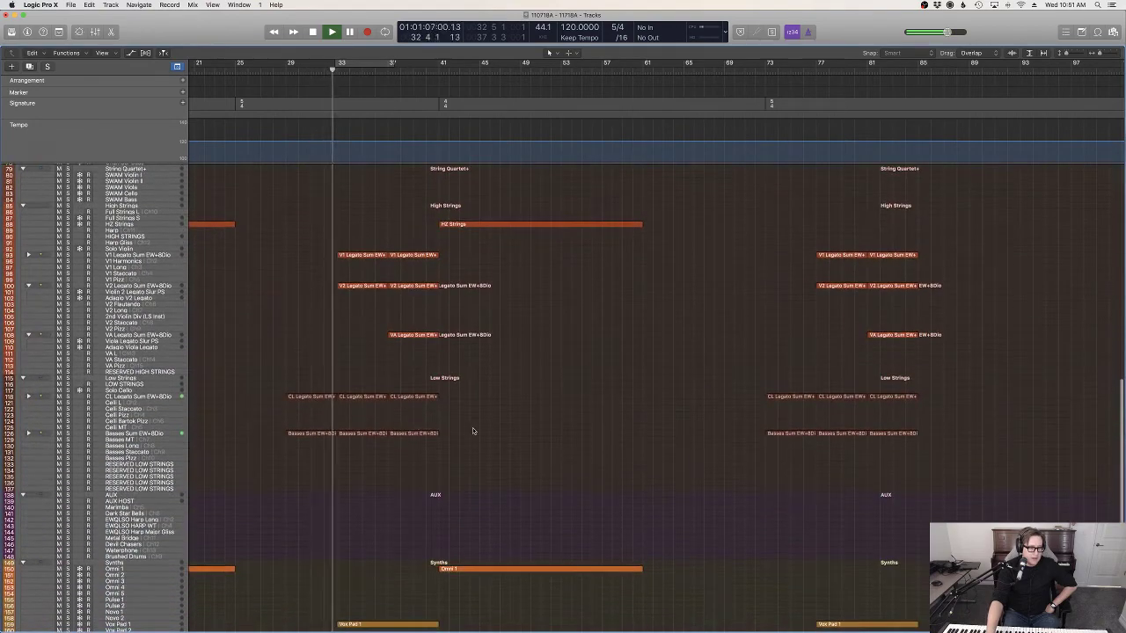
scroll(485, 431, "up", 10)
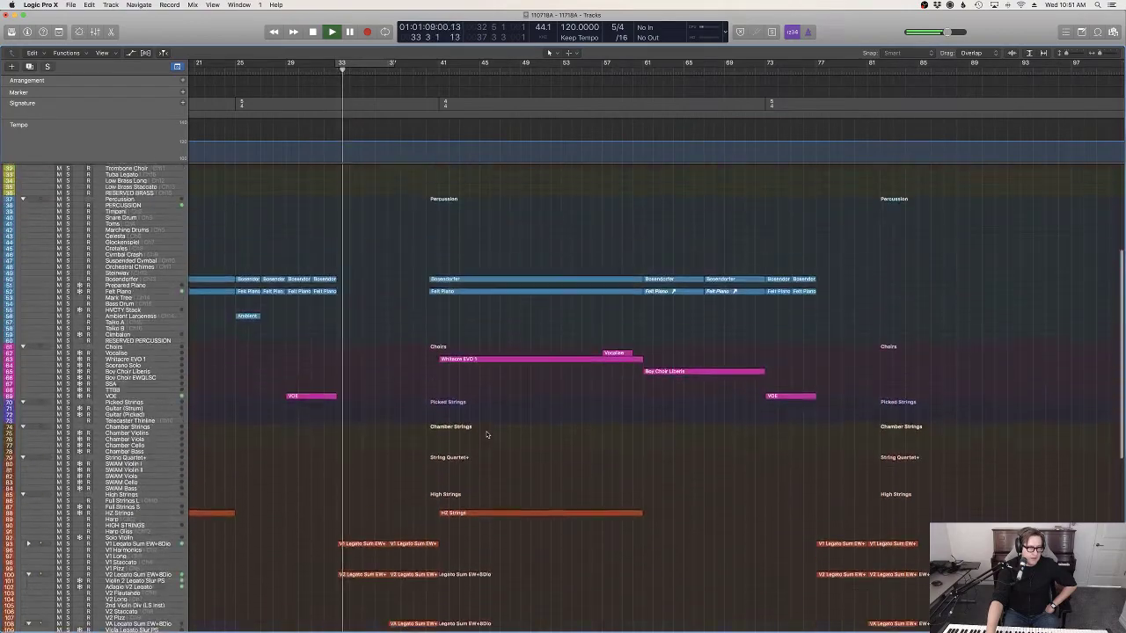
scroll(487, 434, "down", 2)
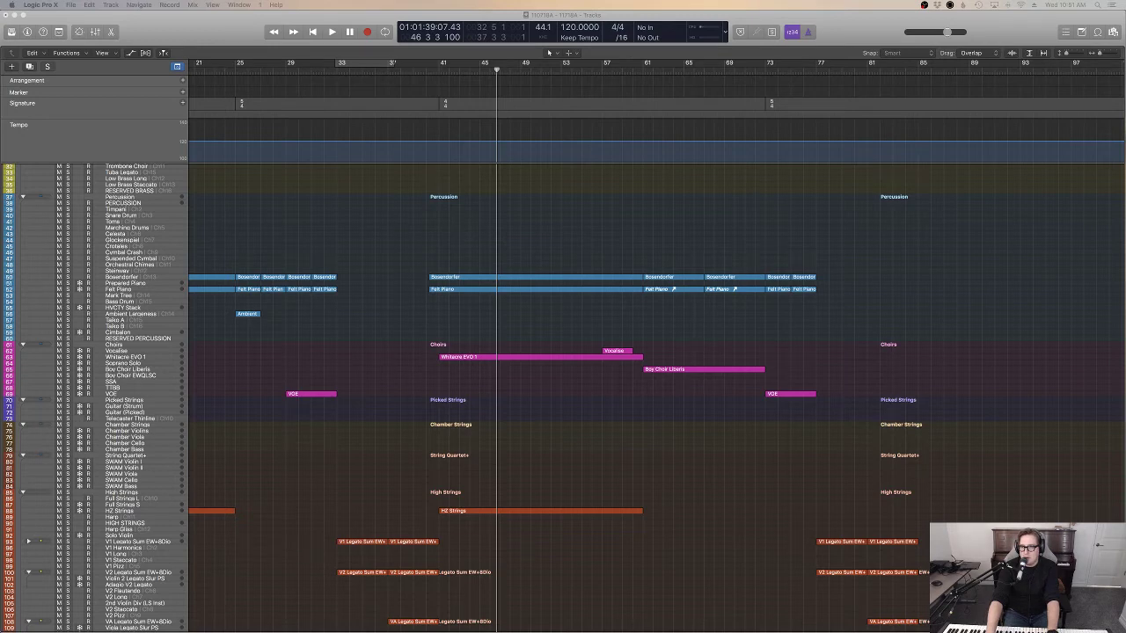
Step: Play the mix from about bar 31 to about bar 60, following the strings, woodwinds, percussion and choirs
scroll(350, 276, "down", 10)
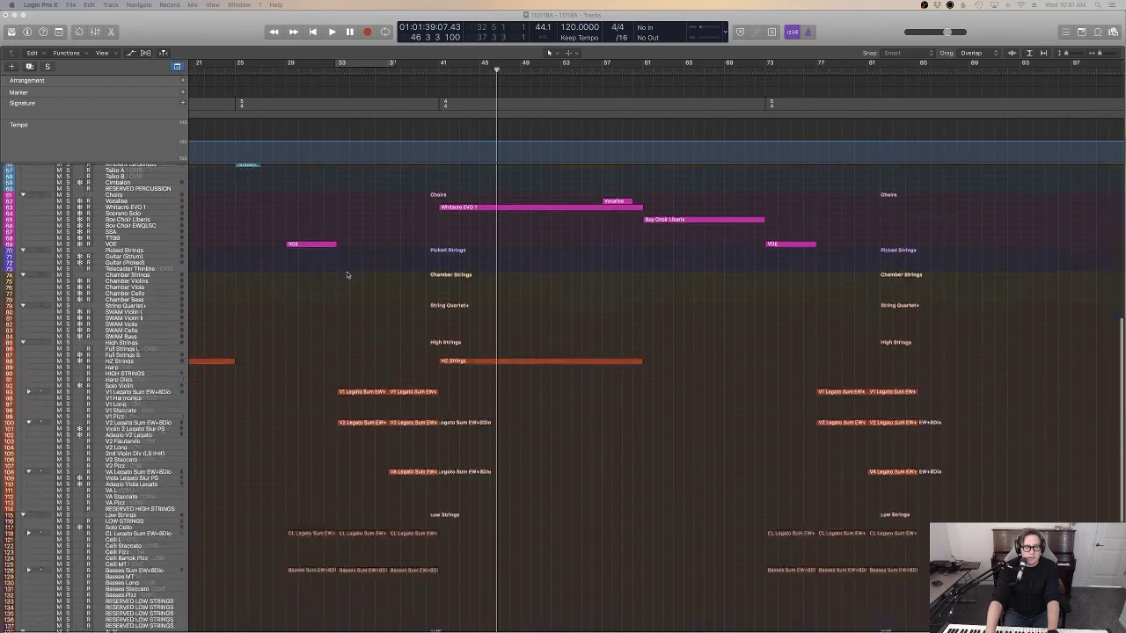
left_click(326, 71)
key("space")
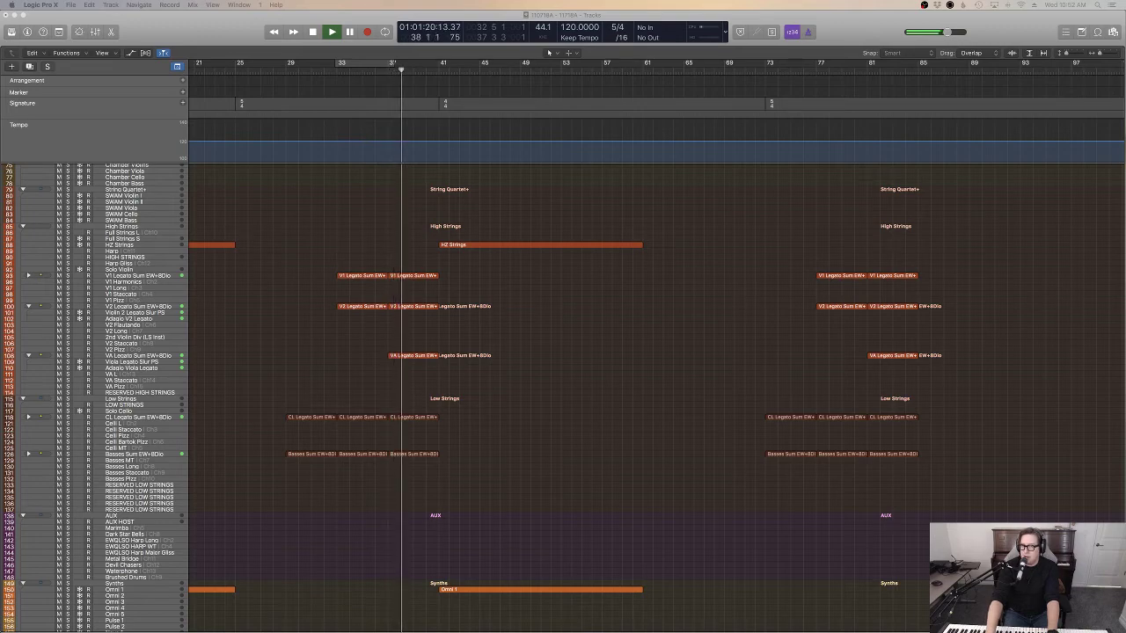
scroll(768, 312, "up", 8)
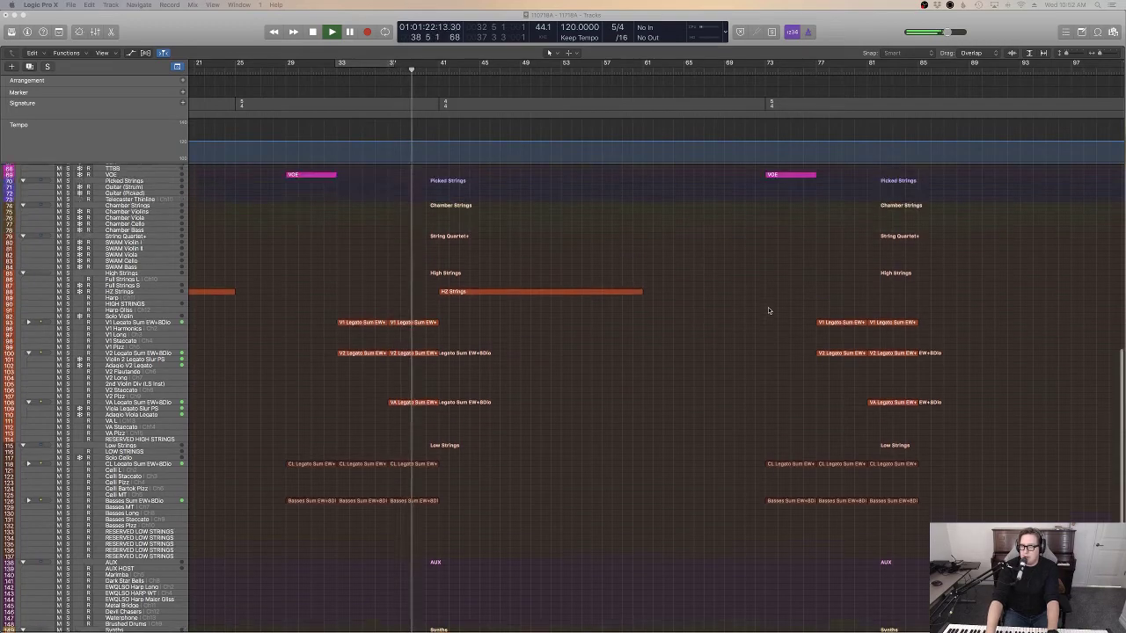
scroll(768, 312, "up", 10)
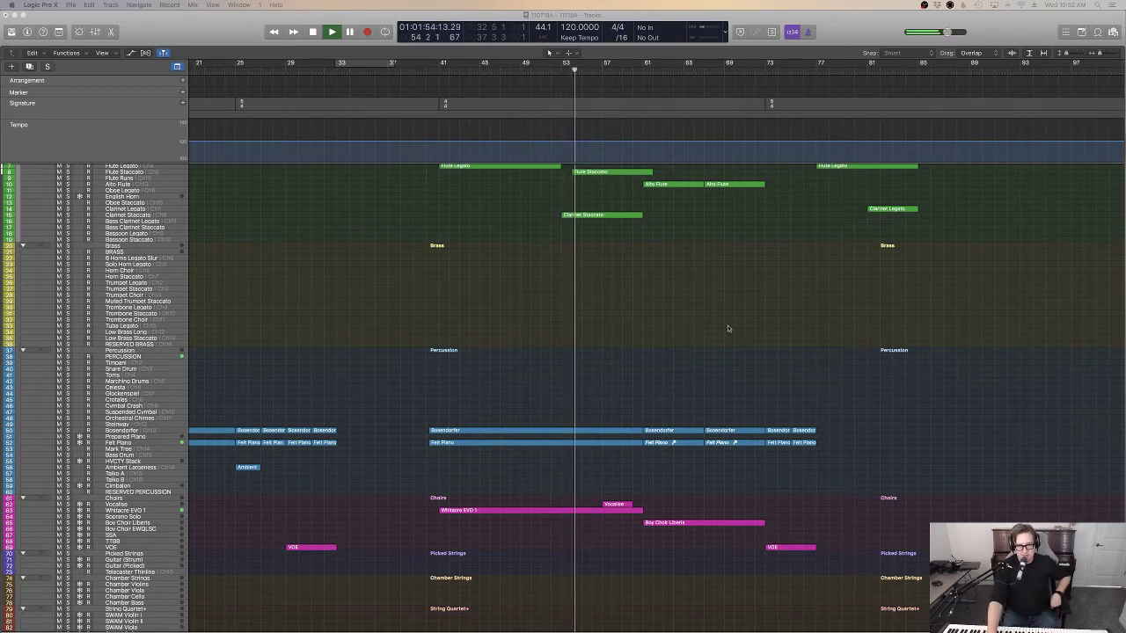
scroll(726, 329, "up", 3)
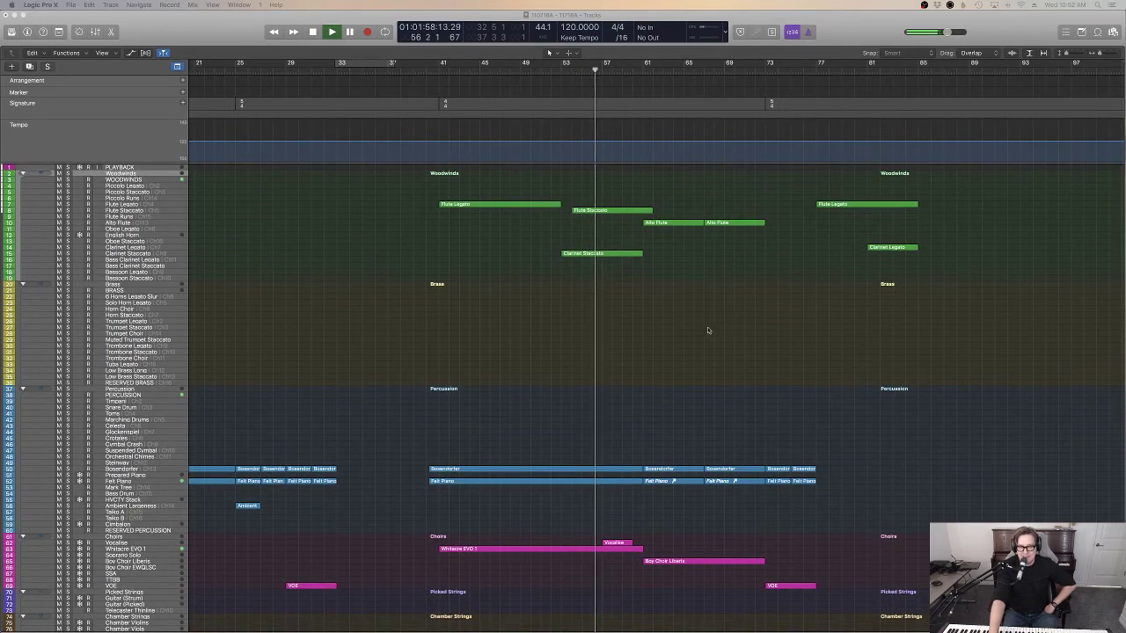
scroll(729, 331, "down", 10)
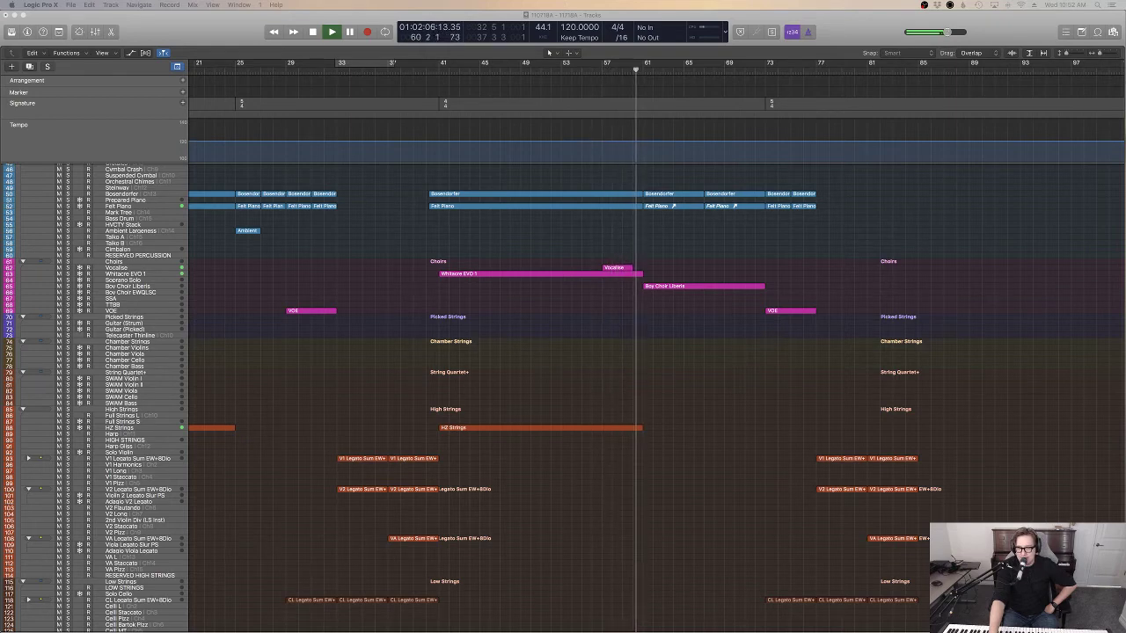
Step: Lengthen the Whitacre EVO 1 choir region so it ends at bar 73
scroll(727, 452, "up", 6)
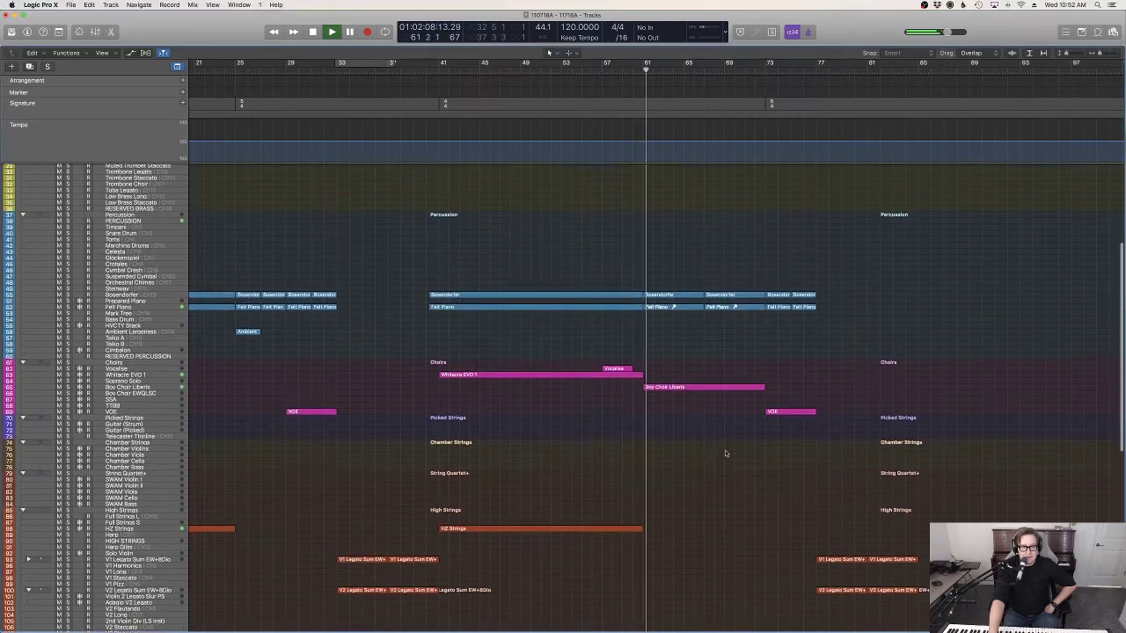
scroll(727, 453, "up", 1)
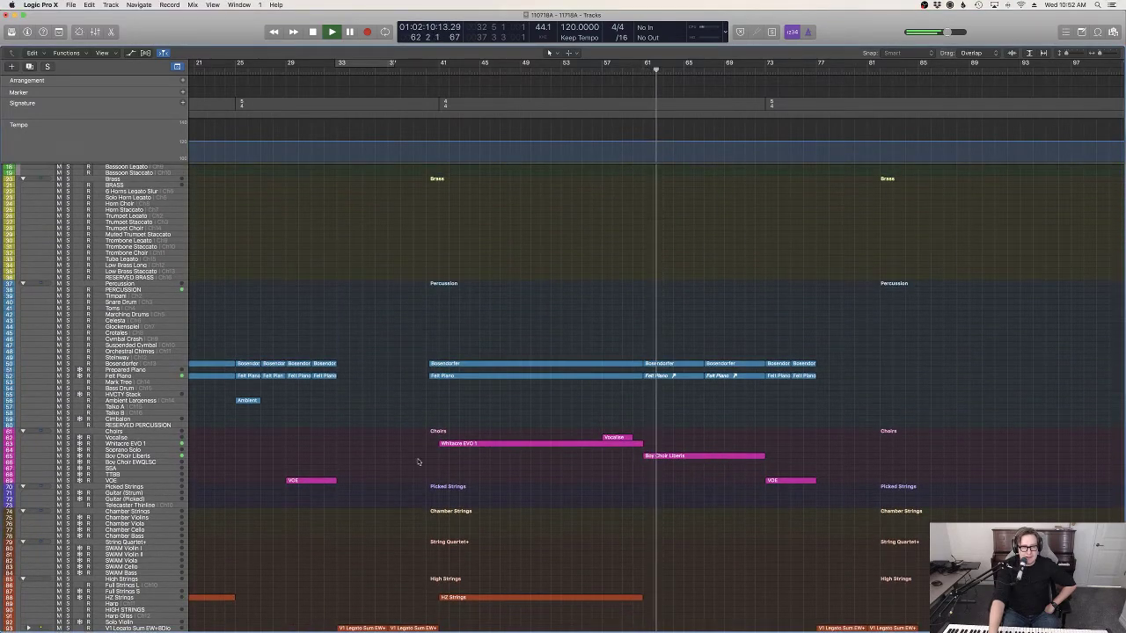
left_click(135, 444)
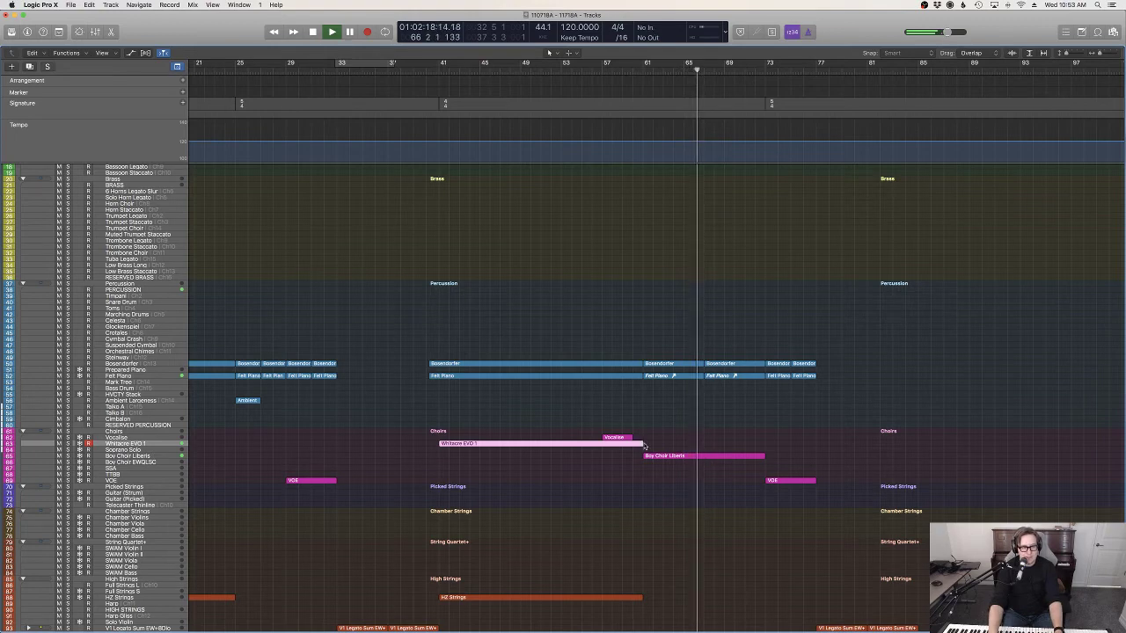
left_click_drag(643, 443, 768, 440)
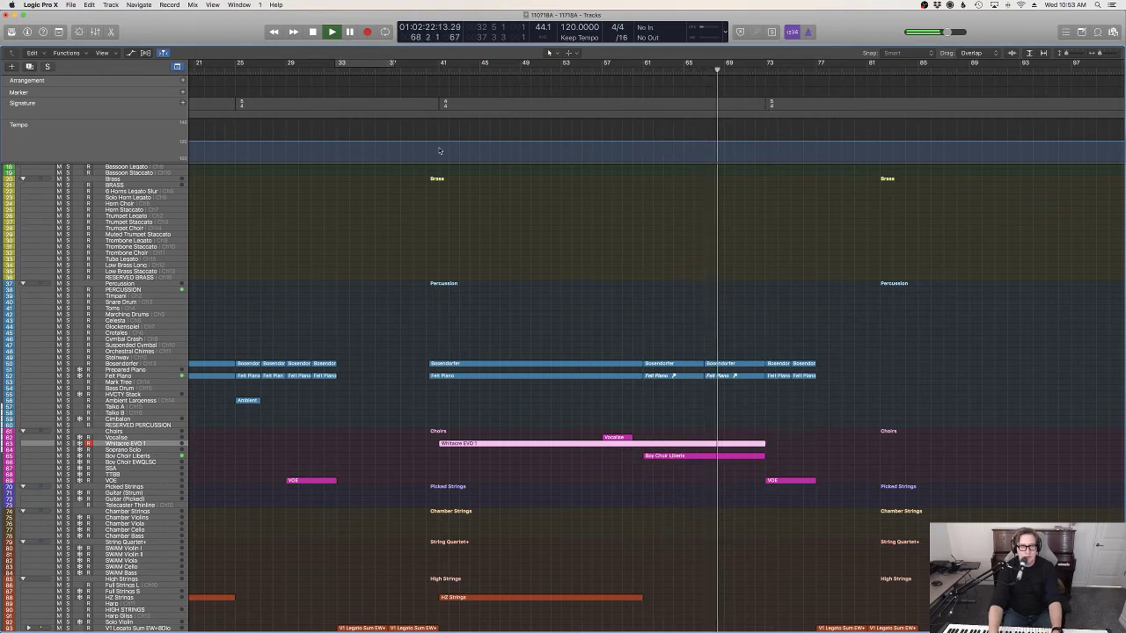
Step: Play from about bar 40 with the Whitacre EVO 1 region soloed, then clear the solo
key("space")
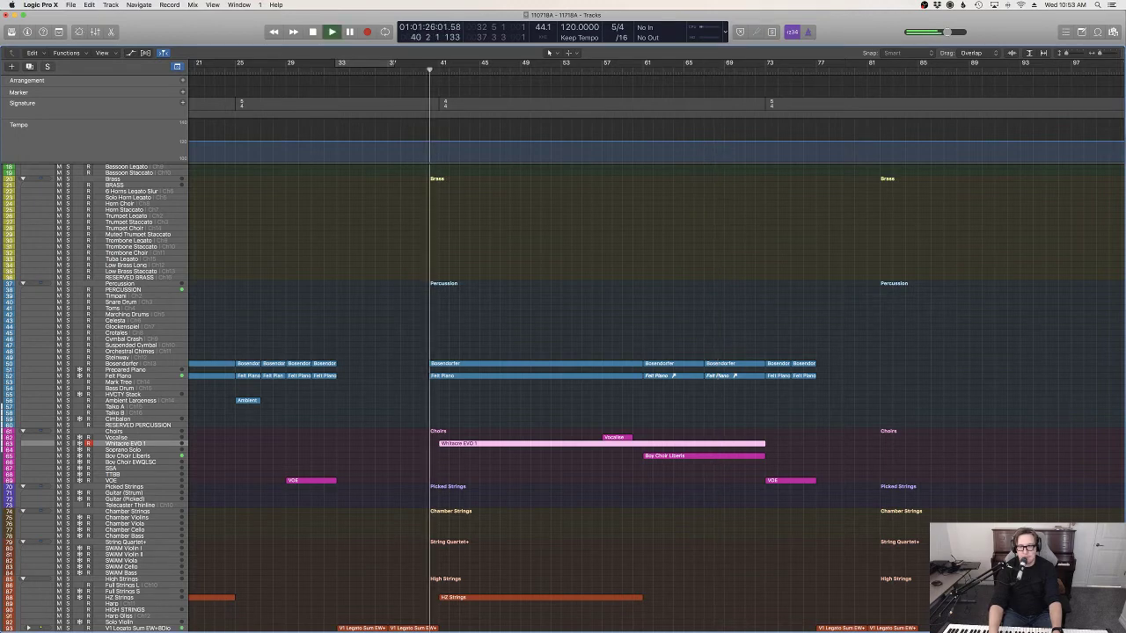
left_click(565, 456)
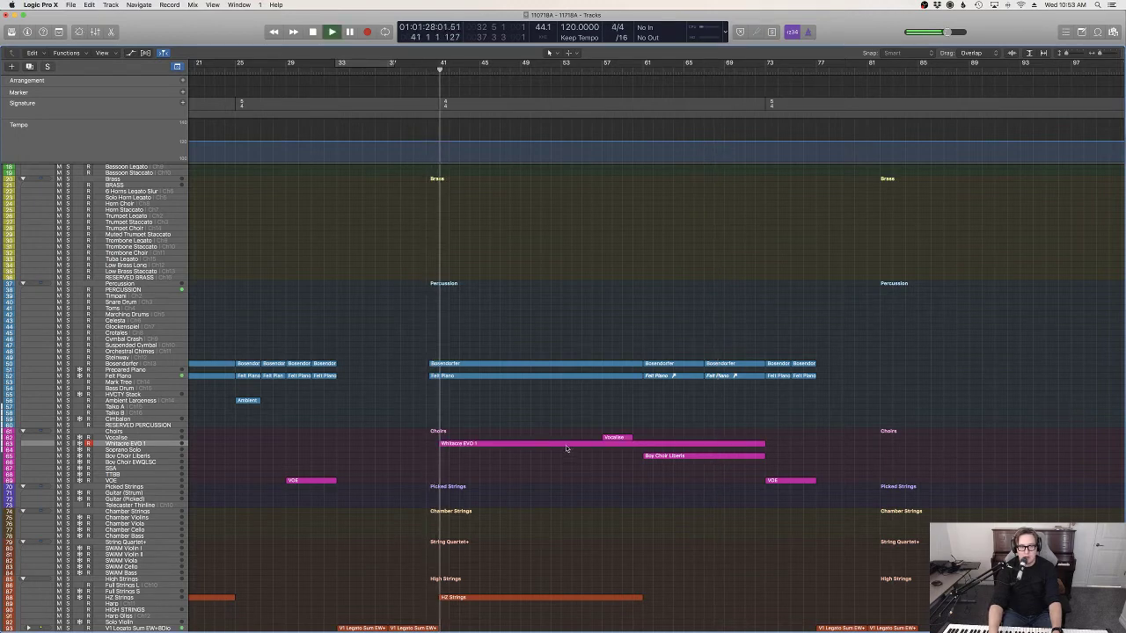
left_click(567, 445)
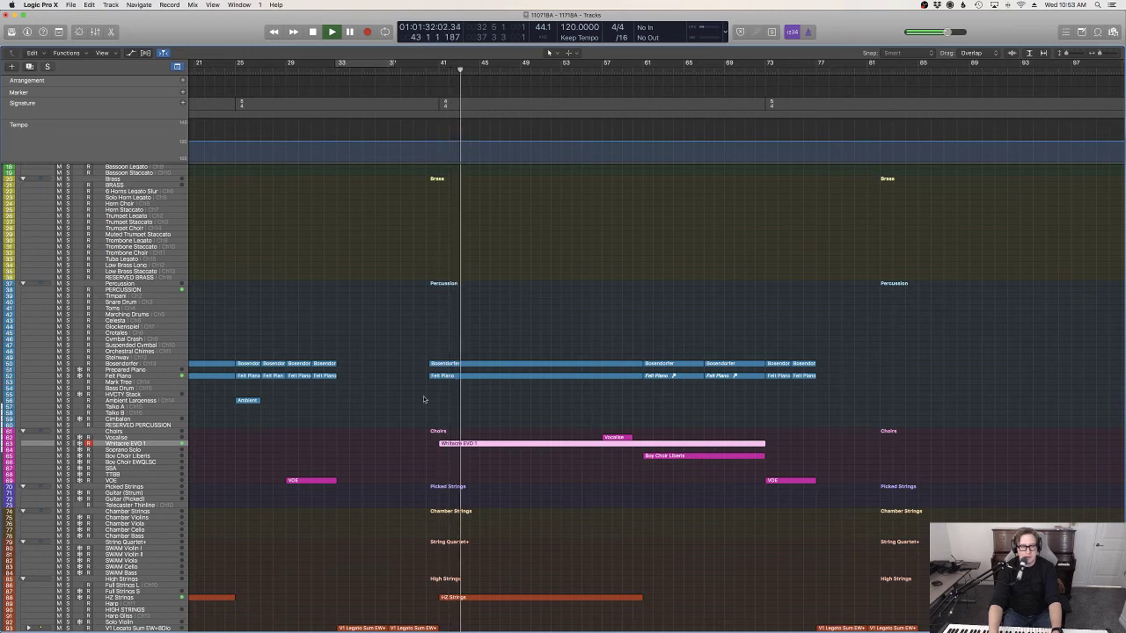
key("ctrl+s")
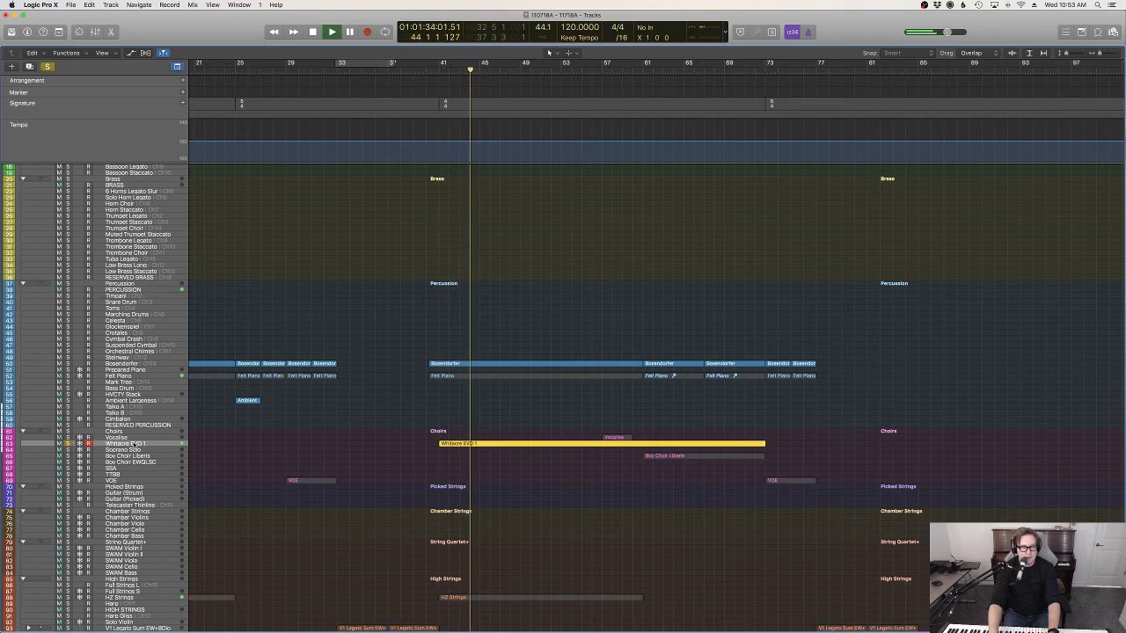
key("ctrl+s")
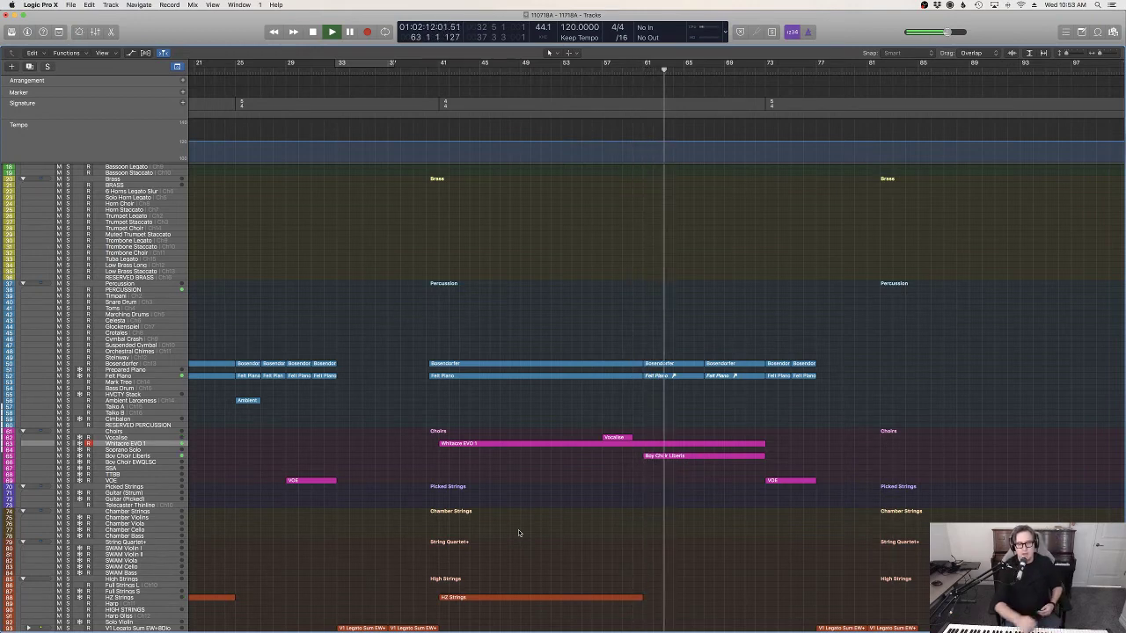
Step: Lengthen the HZ Strings region that starts at bar 41 so it ends at bar 73
scroll(706, 553, "up", 3)
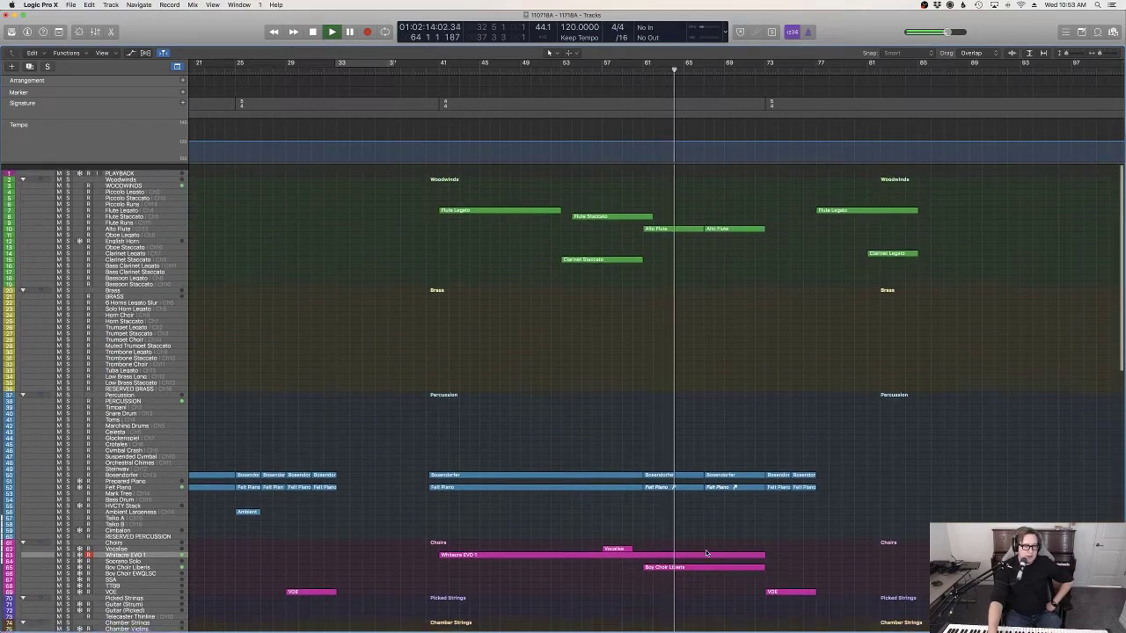
scroll(705, 553, "down", 7)
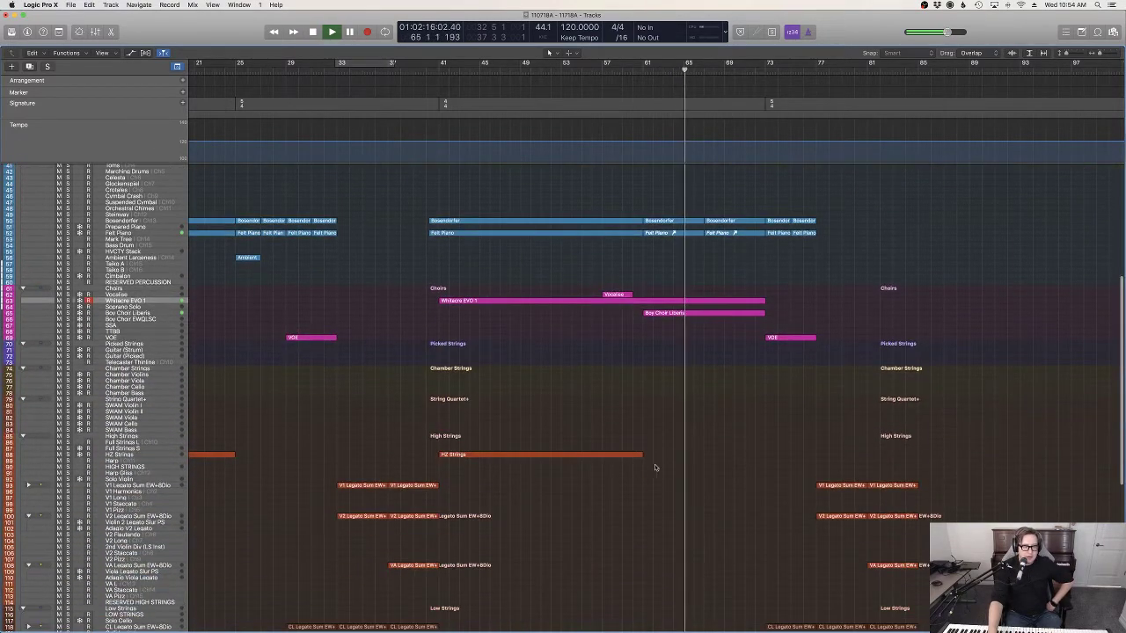
left_click_drag(642, 455, 764, 455)
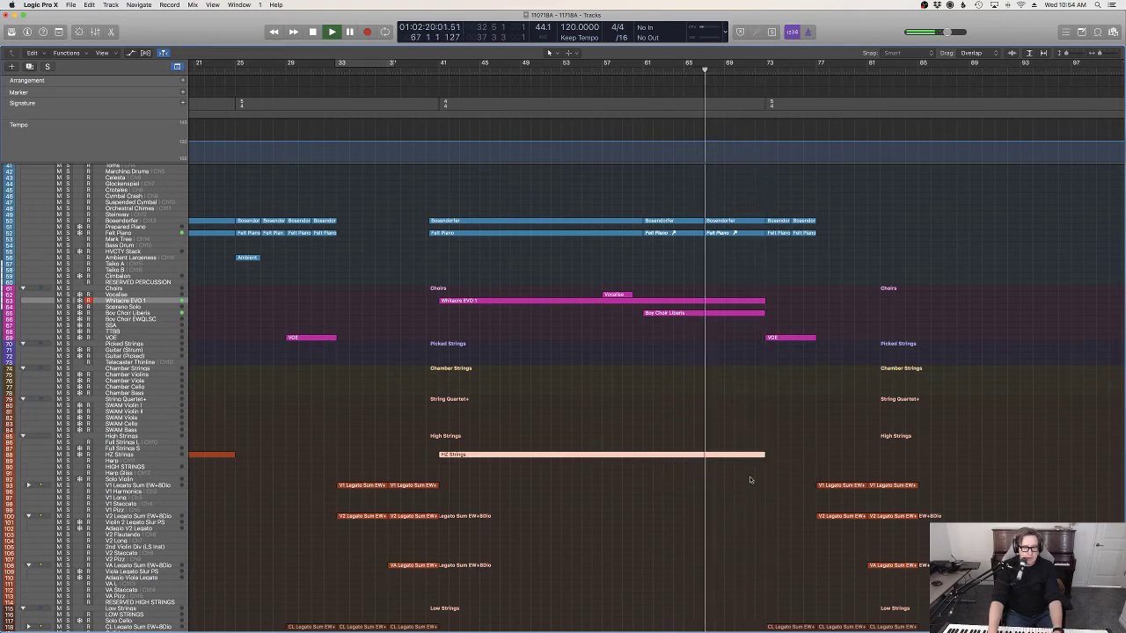
Step: Restart playback from about bar 40 and open the lengthened HZ Strings region in the Piano Roll
key("space")
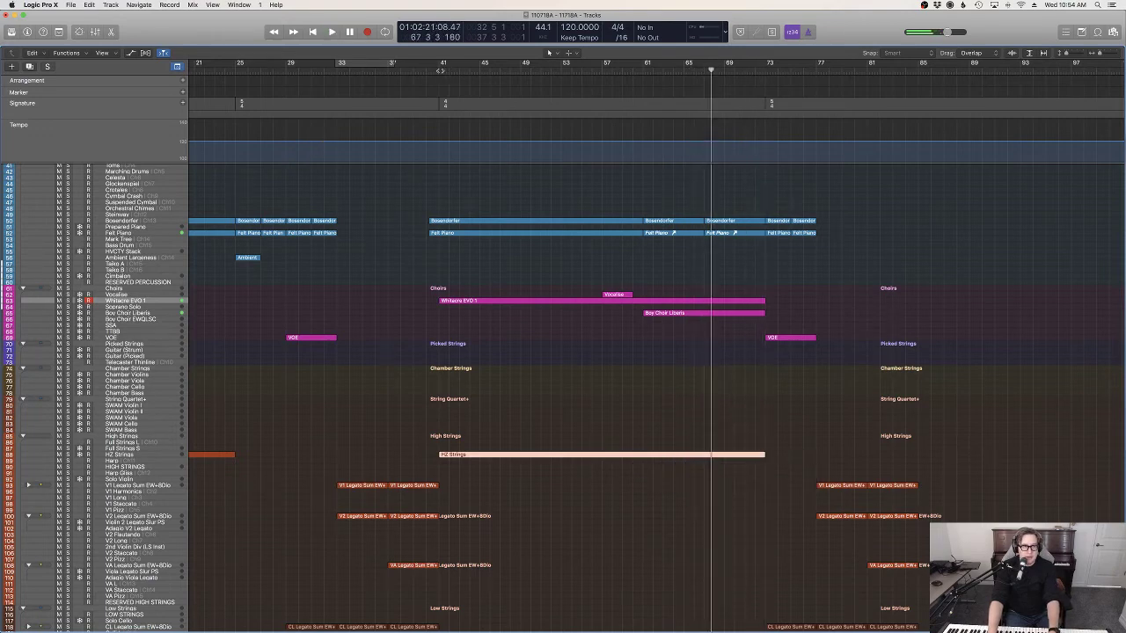
left_click(428, 70)
key("space")
left_click(576, 366)
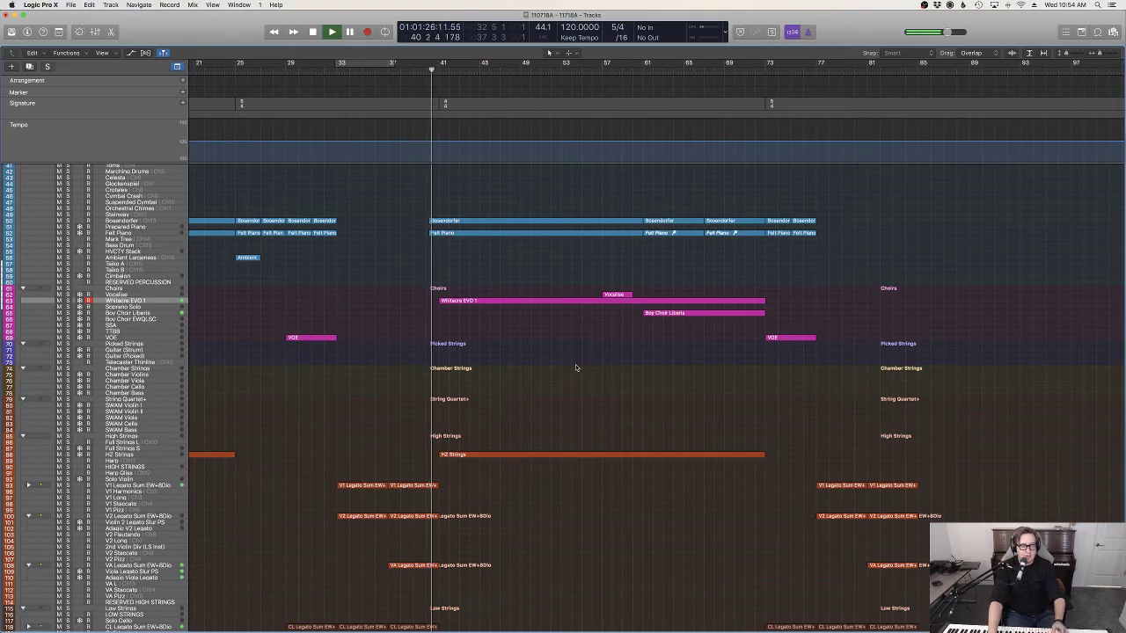
double_click(653, 454)
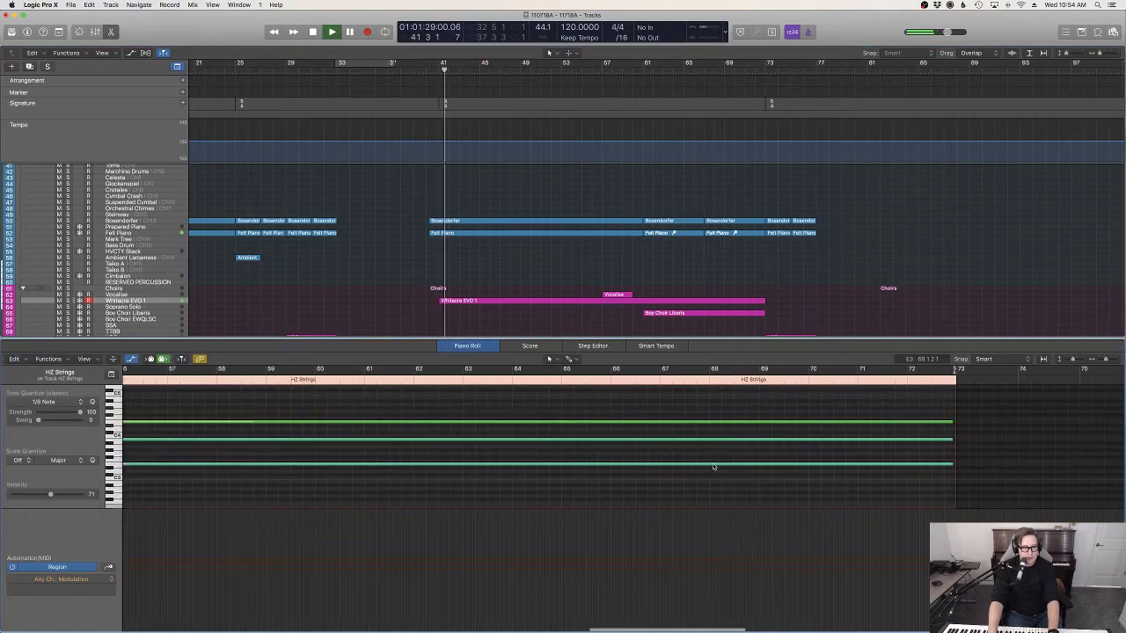
Step: Check the sustained HZ Strings notes up to bar 73, close the Piano Roll and return to the full track list
scroll(714, 466, "right", 10)
key("p")
scroll(827, 297, "up", 10)
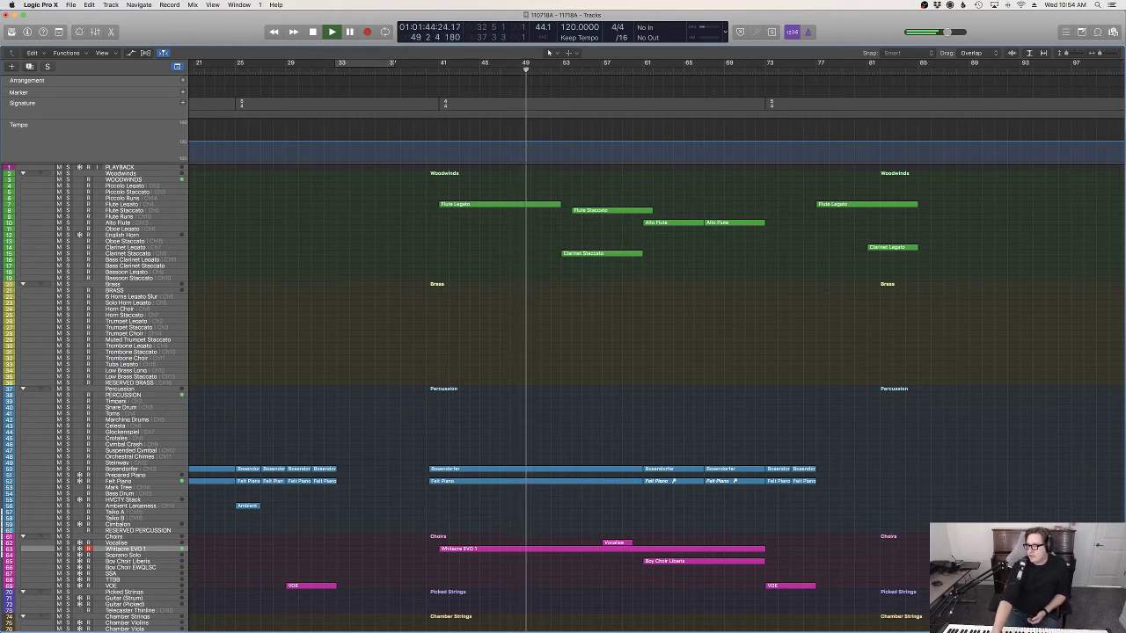
key("s")
key("s")
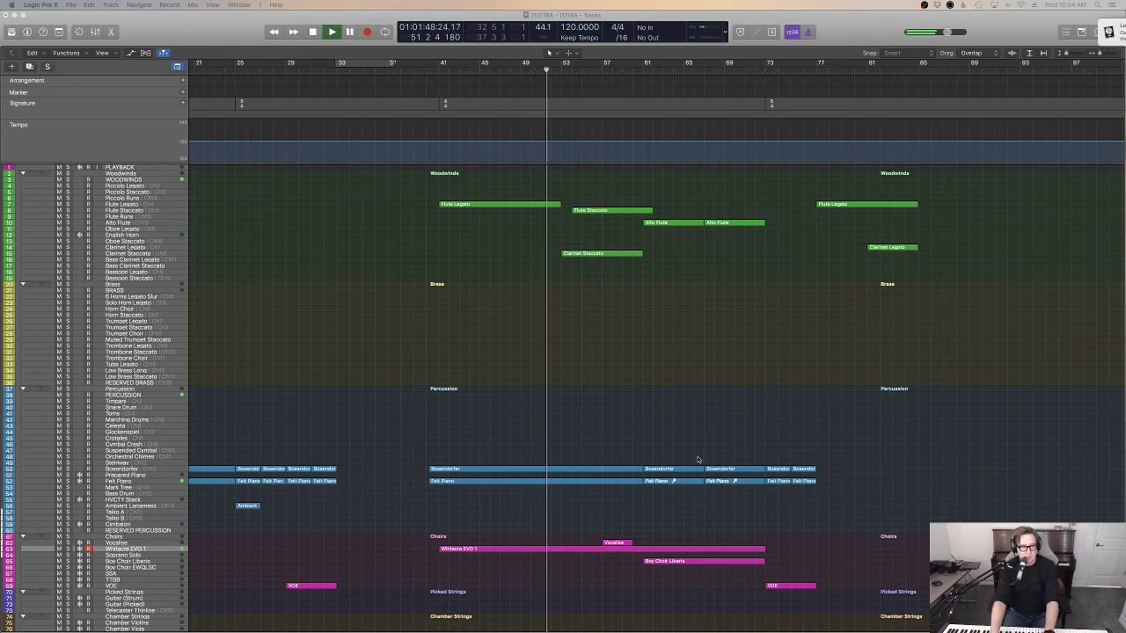
Step: Show track automation, adjust the HZ Strings volume curve around the start of its region at bar 41, and hide automation
key("a")
left_click(678, 433)
key("a")
scroll(678, 433, "down", 20)
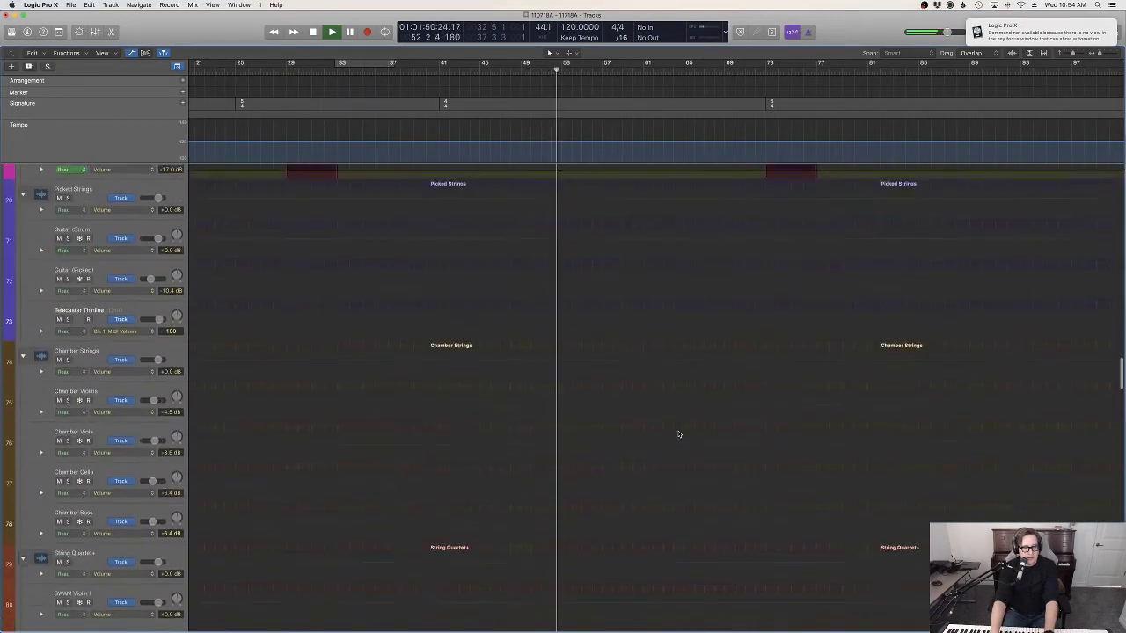
scroll(679, 434, "up", 3)
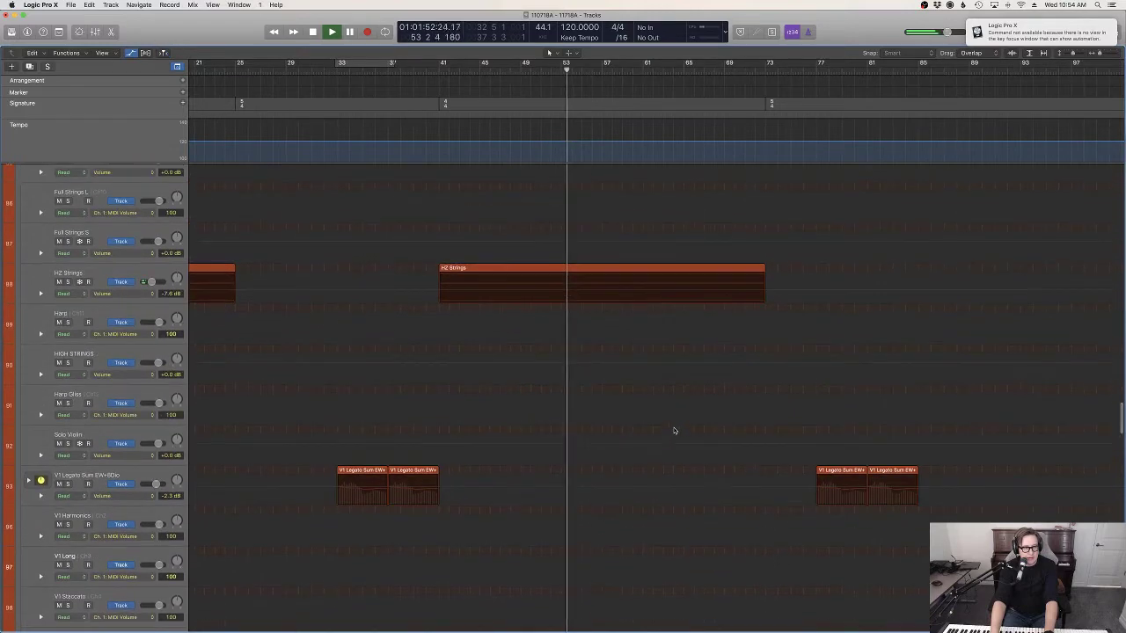
left_click(431, 294)
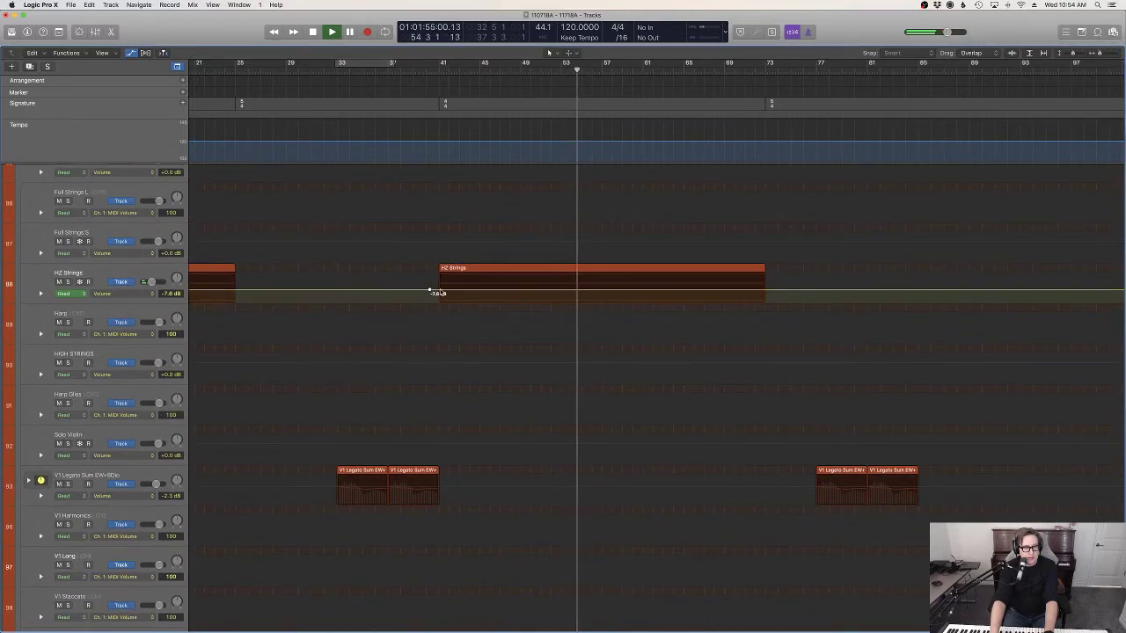
left_click_drag(430, 292, 468, 286)
key("a")
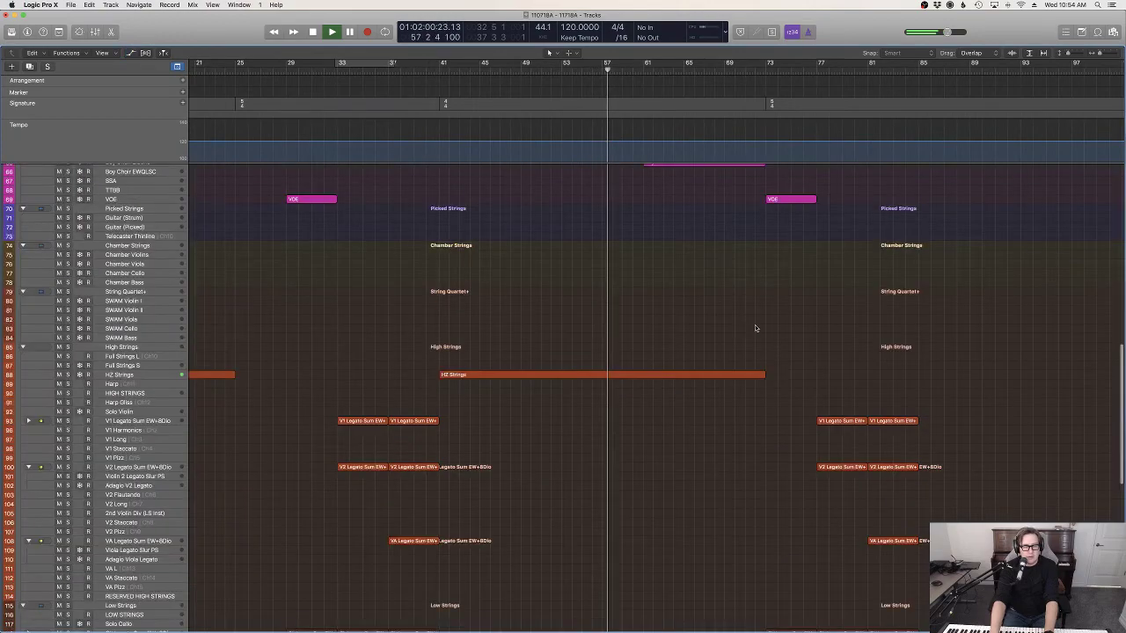
Step: Review all track groups during playback from about bar 58 to bar 76 and stop there
scroll(731, 335, "up", 10)
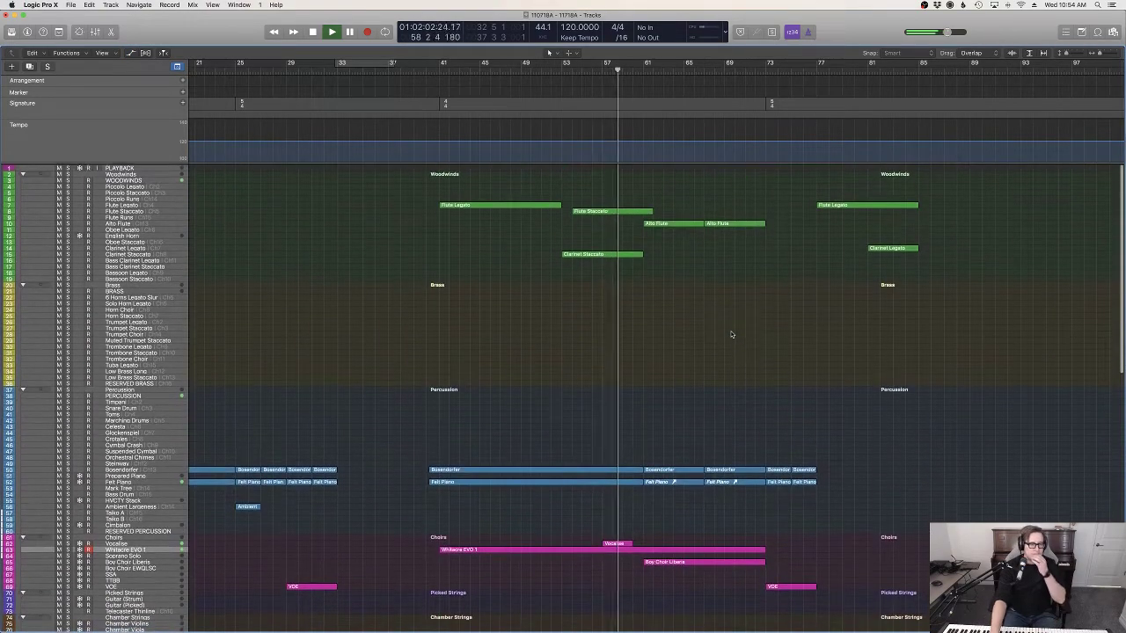
scroll(731, 334, "down", 15)
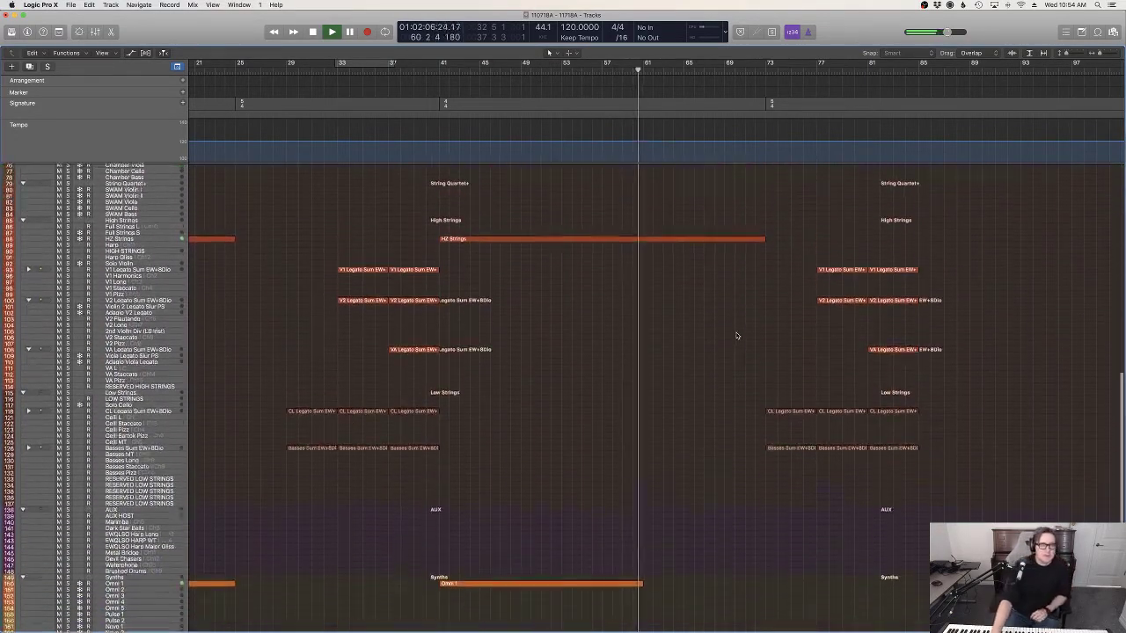
scroll(744, 334, "up", 15)
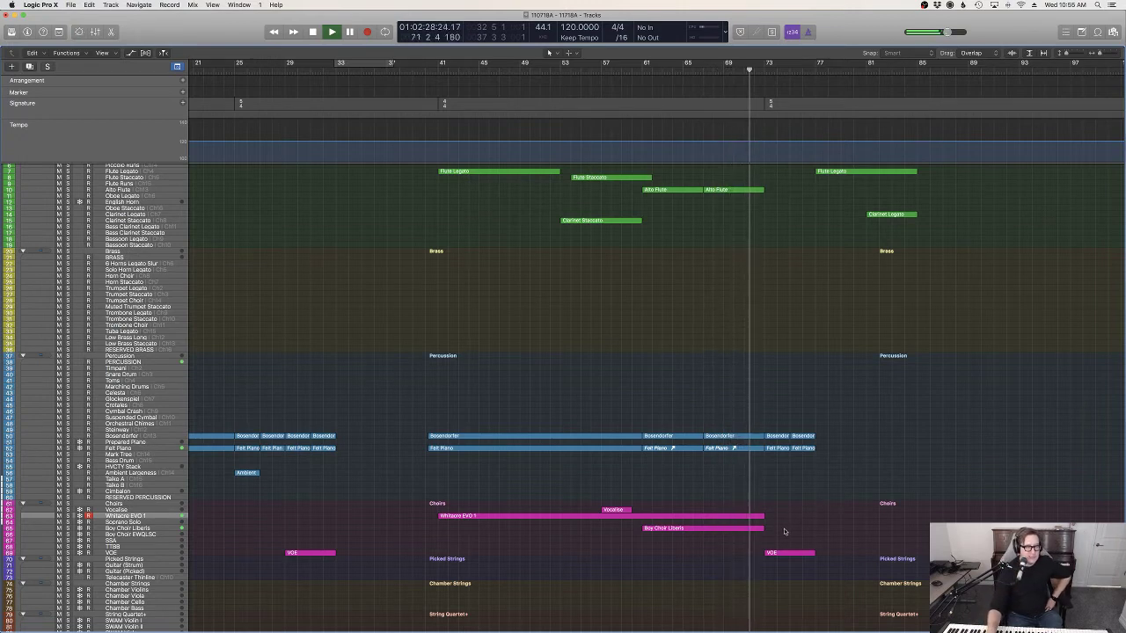
scroll(788, 548, "down", 5)
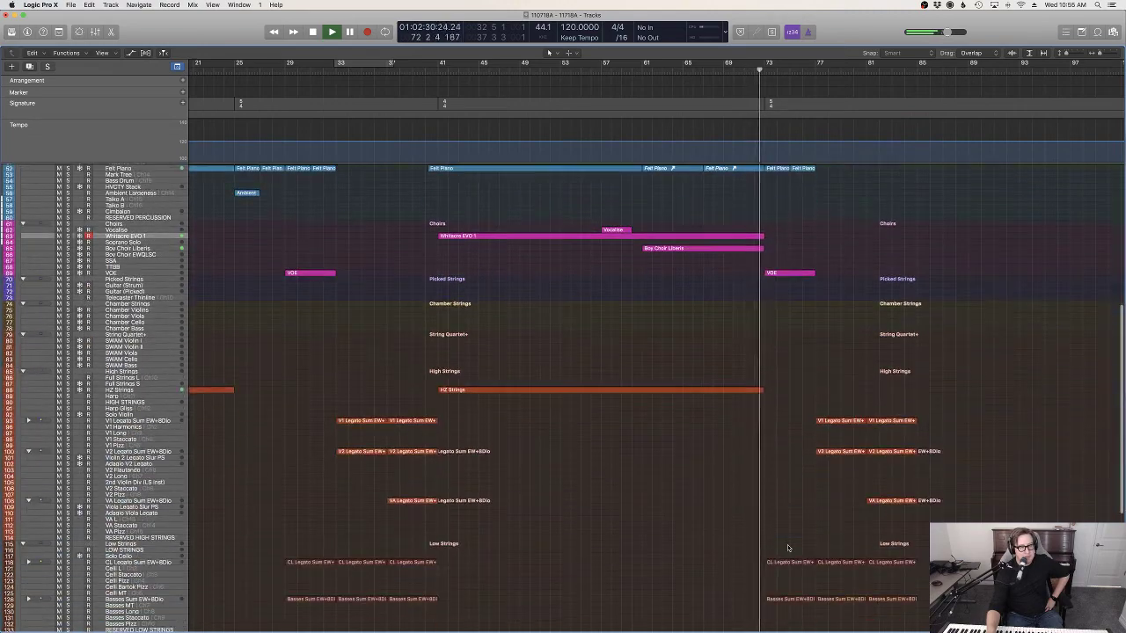
scroll(788, 547, "up", 4)
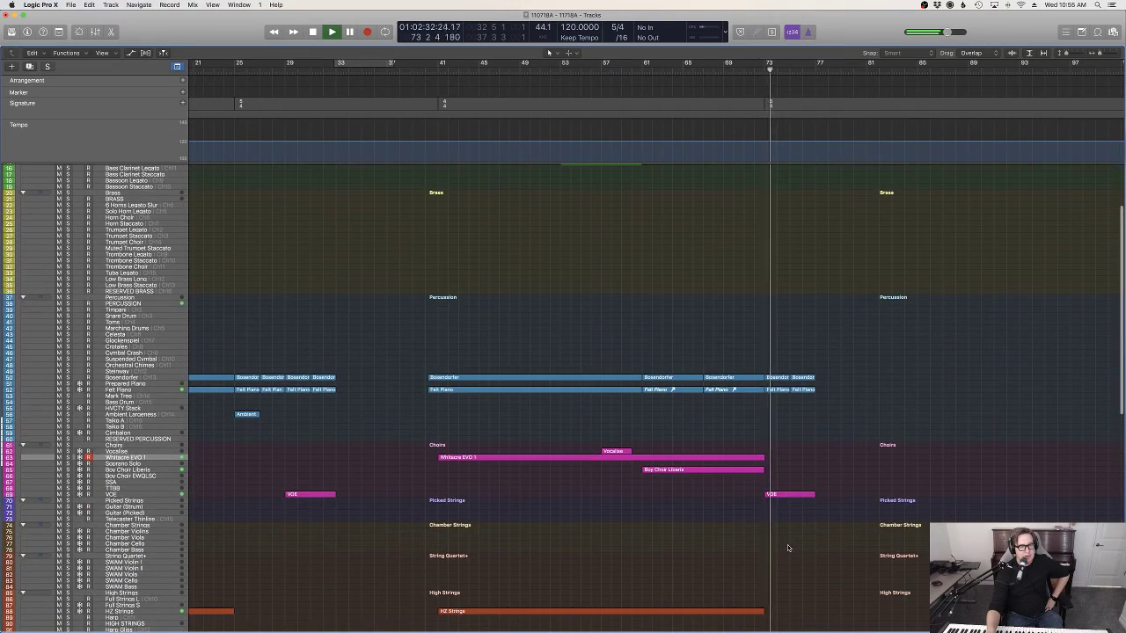
scroll(788, 547, "up", 3)
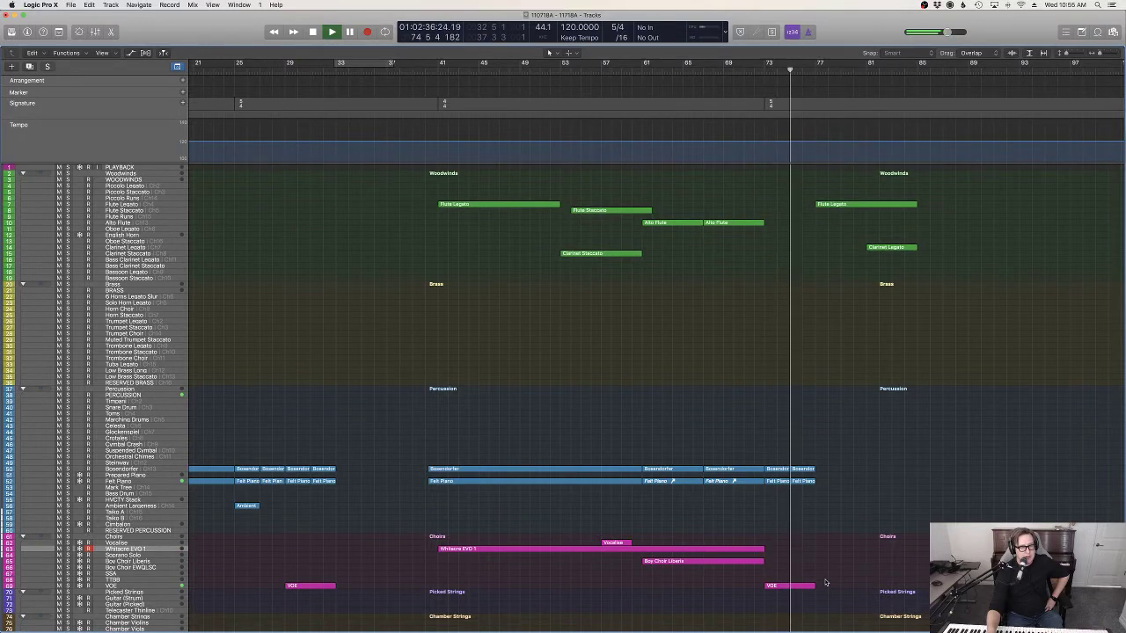
scroll(828, 584, "down", 5)
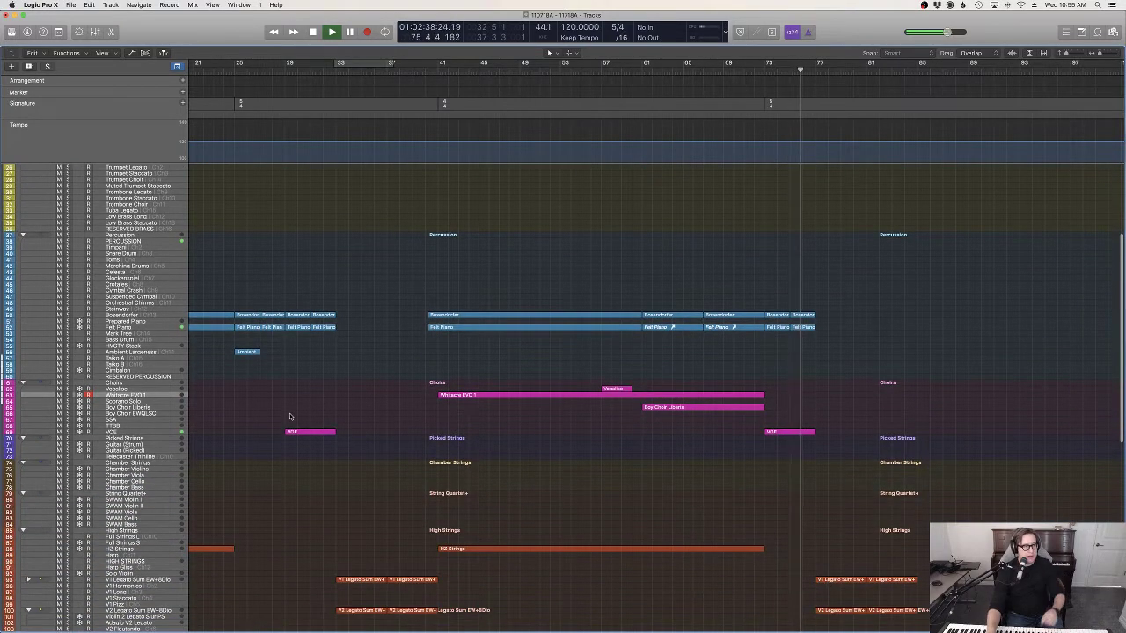
key("space")
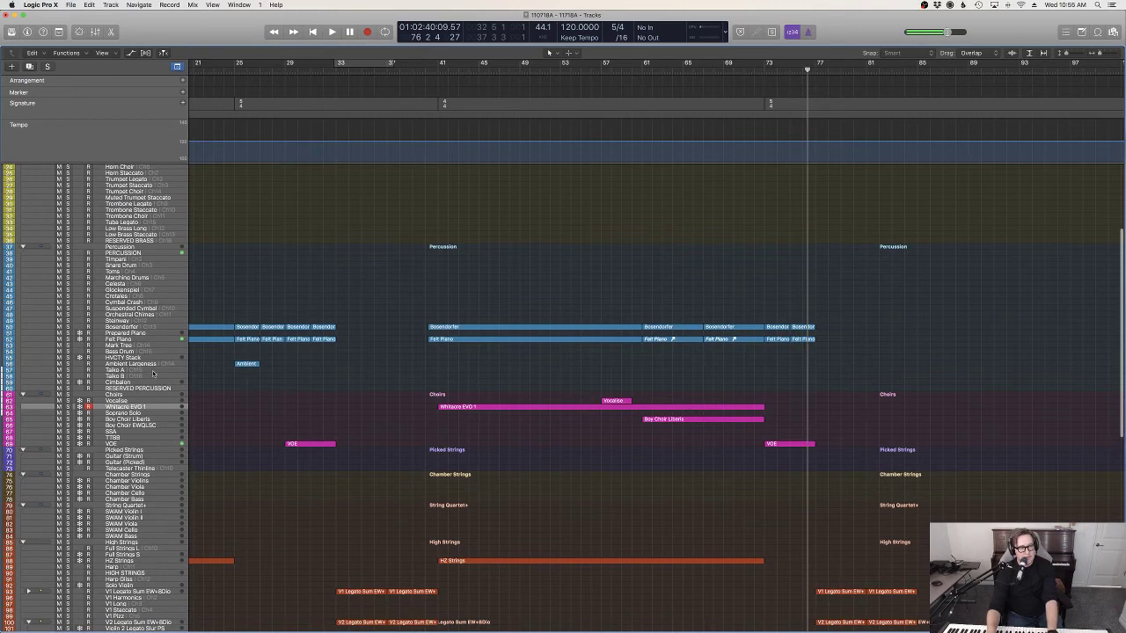
Step: Record a two-bar part on the Ambient Largeness track, starting at bar 73
key("super+z")
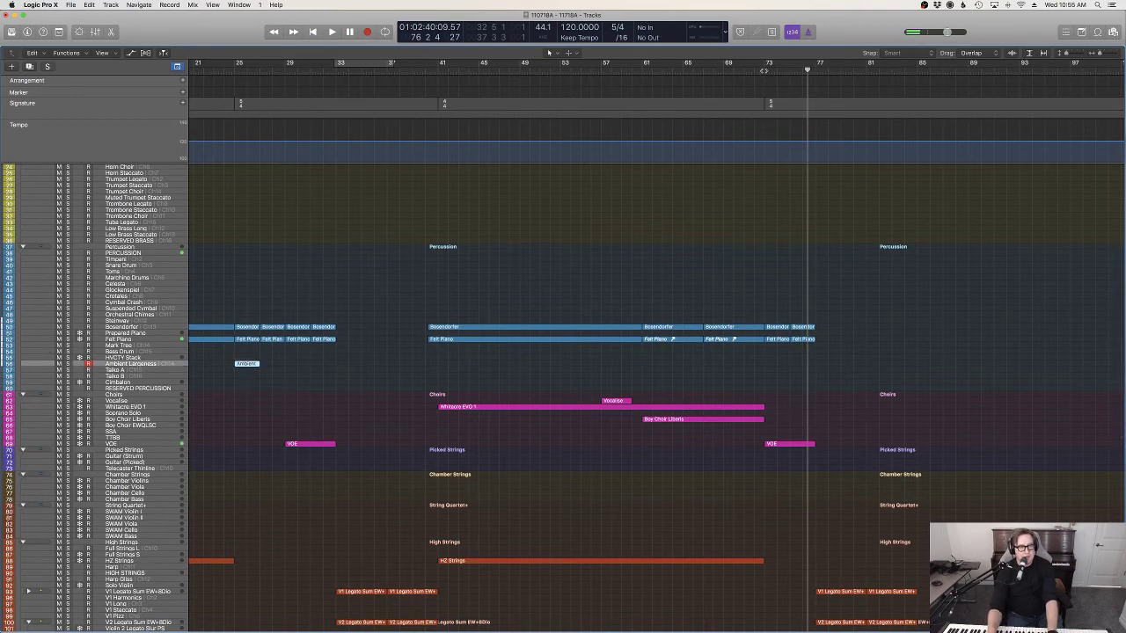
left_click(764, 70)
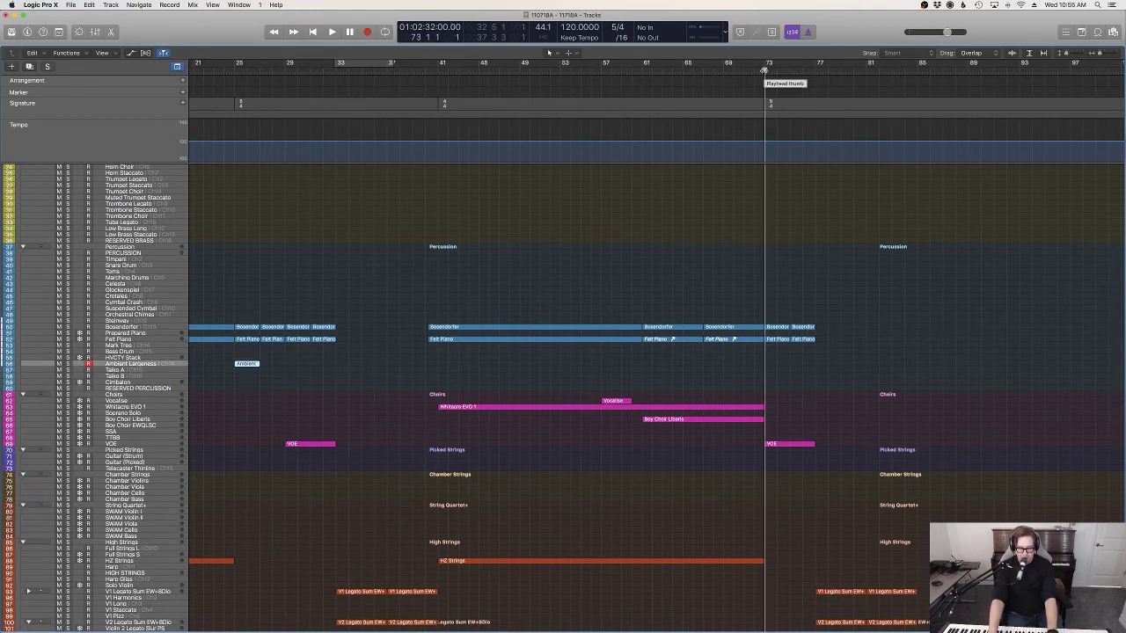
key("r")
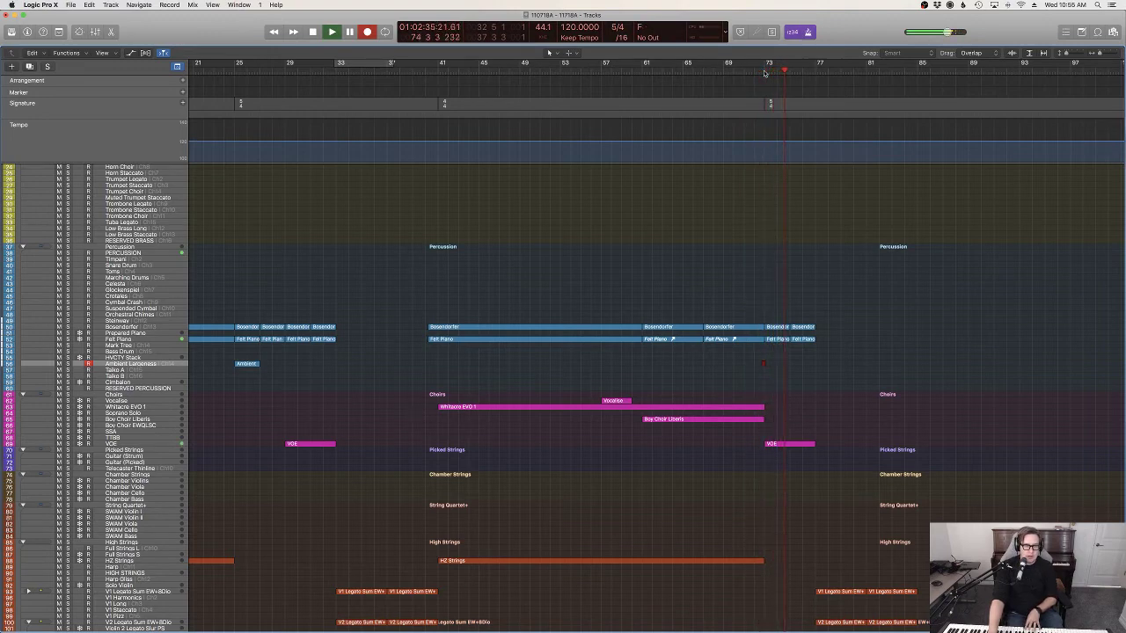
key("space")
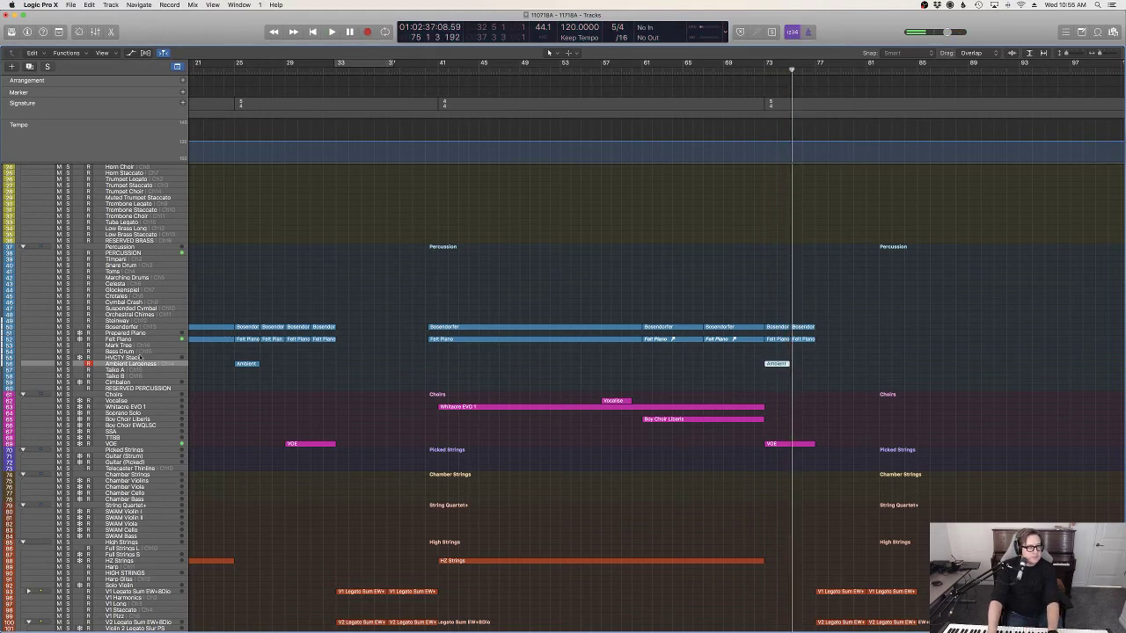
Step: Record a Suspended Cymbal part from bar 71 and lengthen its region so it ends at bar 75
left_click(137, 314)
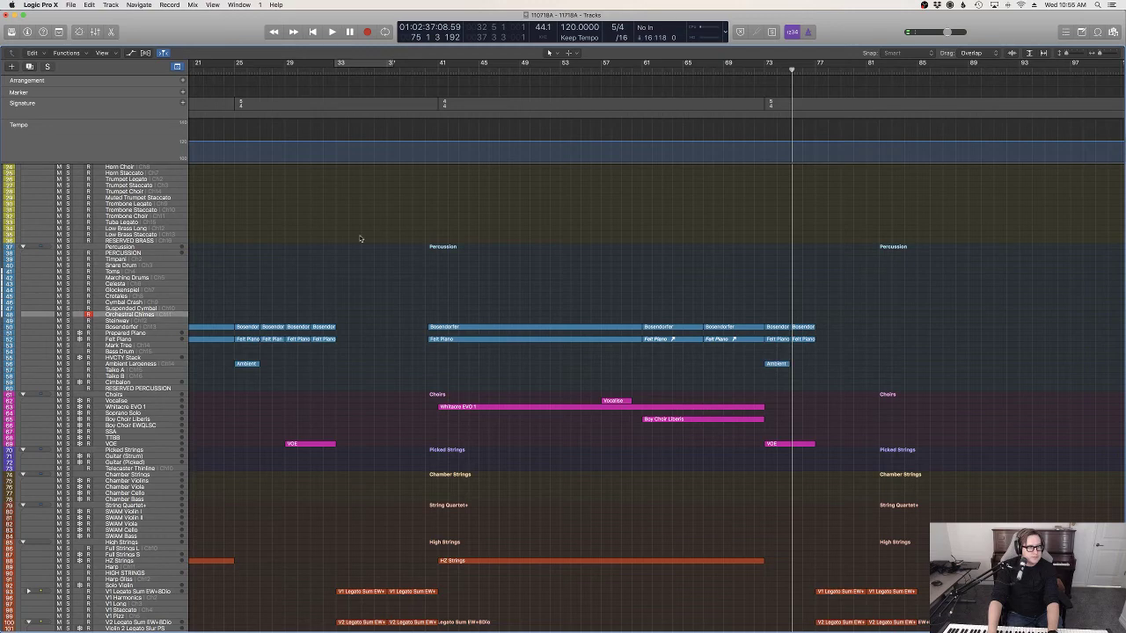
left_click(733, 74)
key("r")
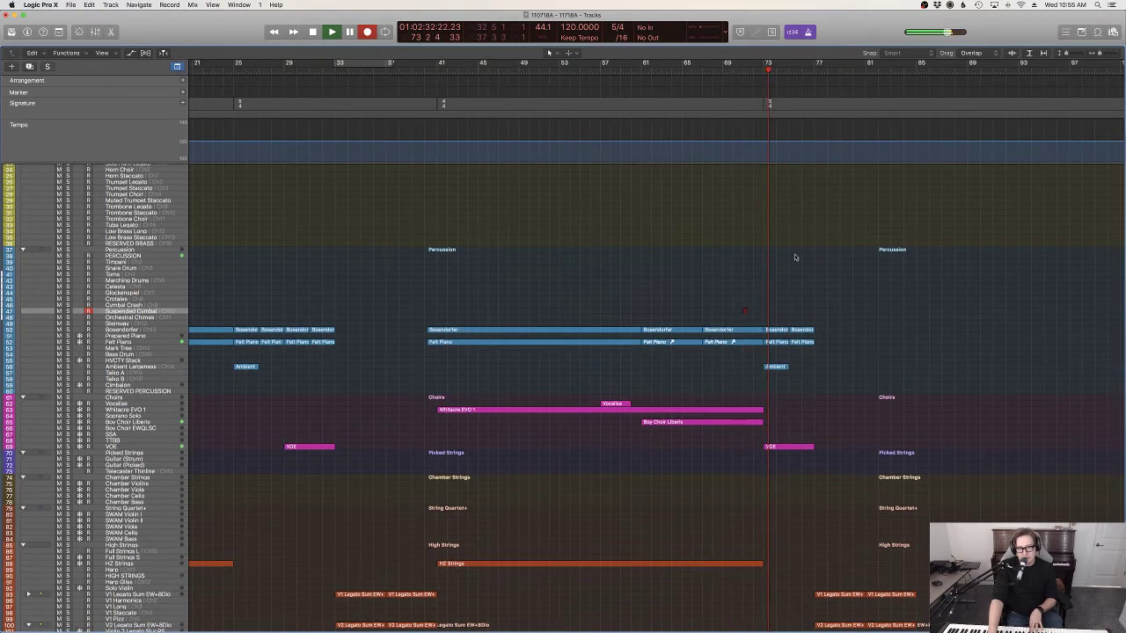
key("space")
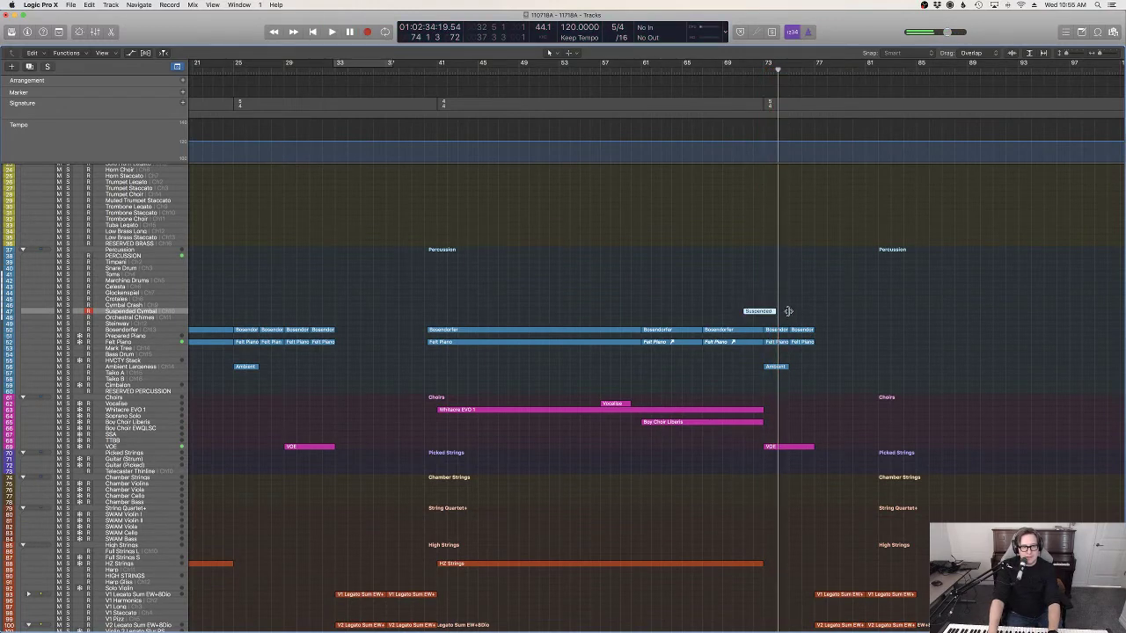
left_click_drag(789, 311, 792, 312)
Step: Open the Suspended Cymbal region in the Piano Roll and move its note later so it starts just before bar 72
key("p")
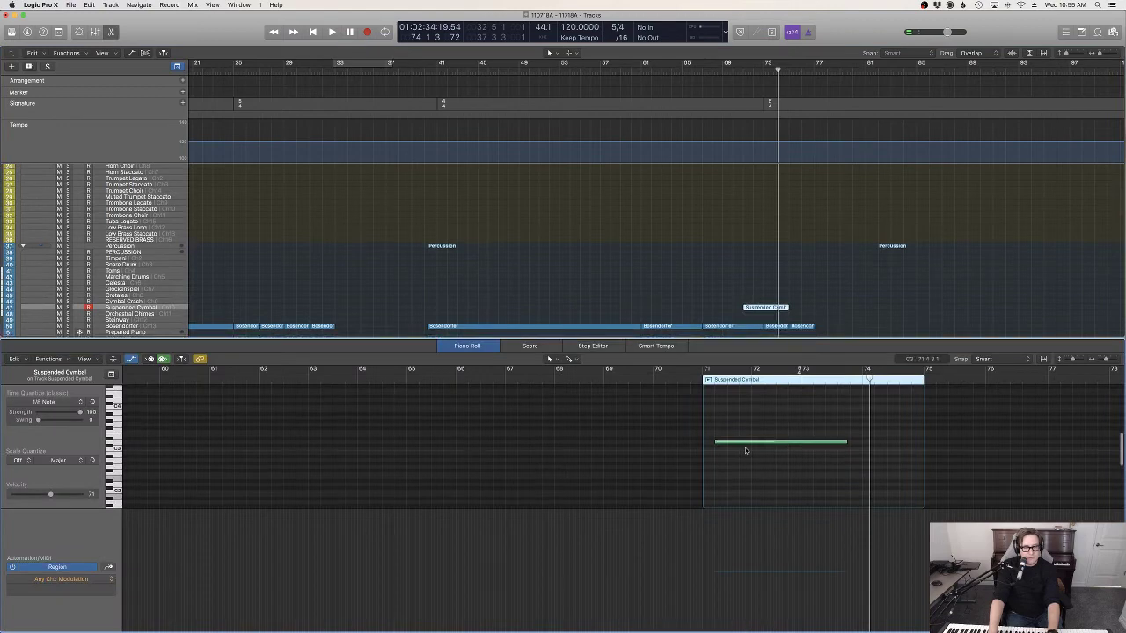
scroll(835, 212, "down", 8)
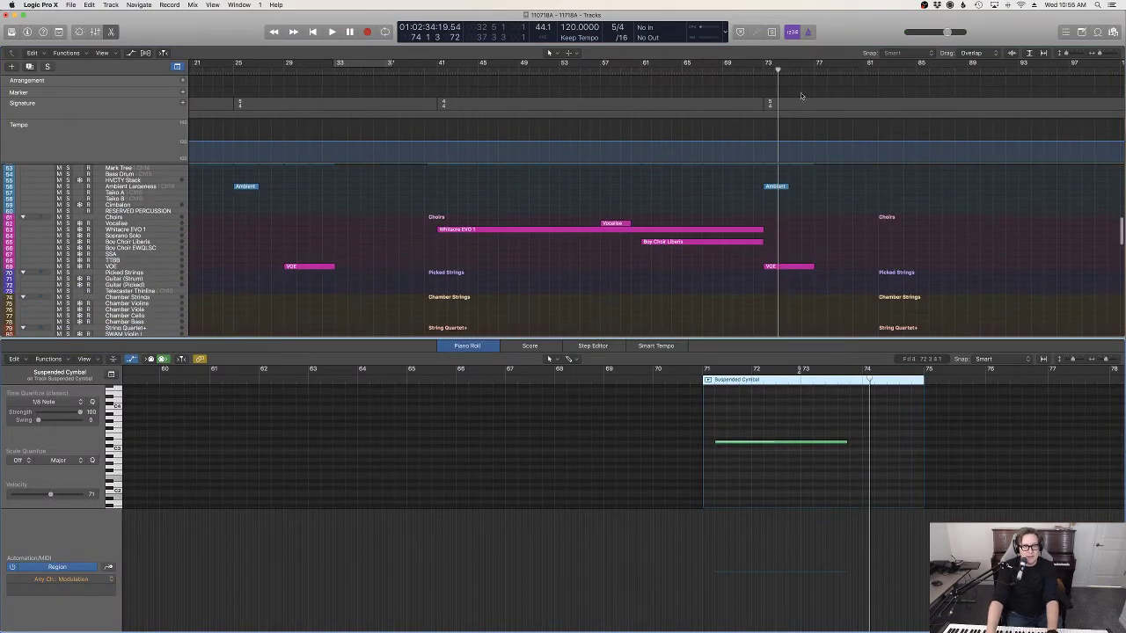
left_click(760, 70)
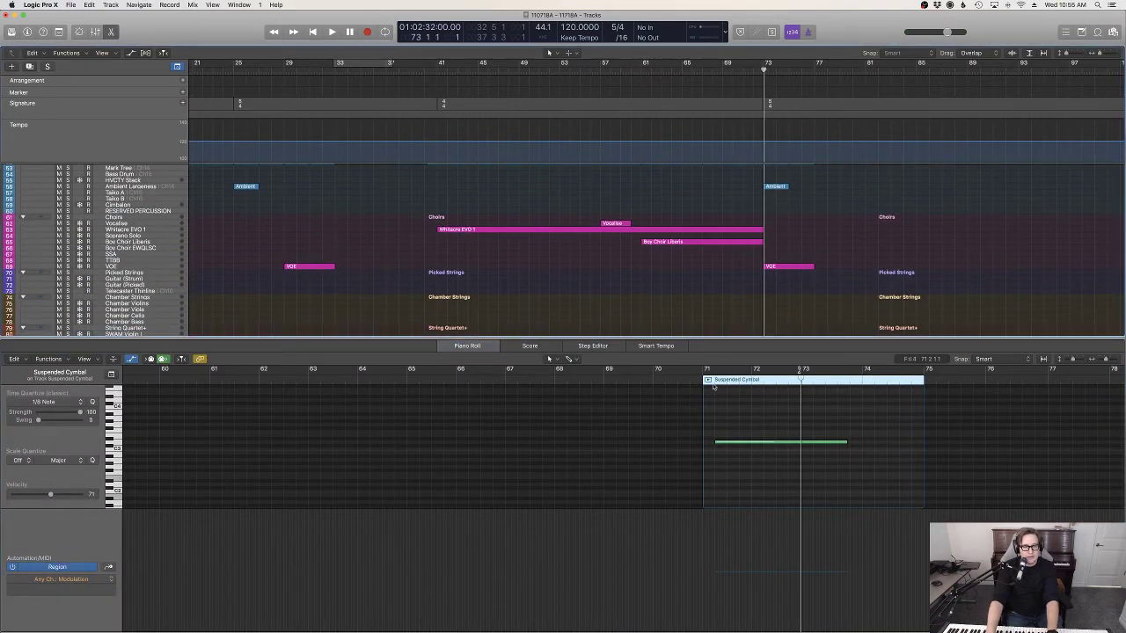
key("shift+Return")
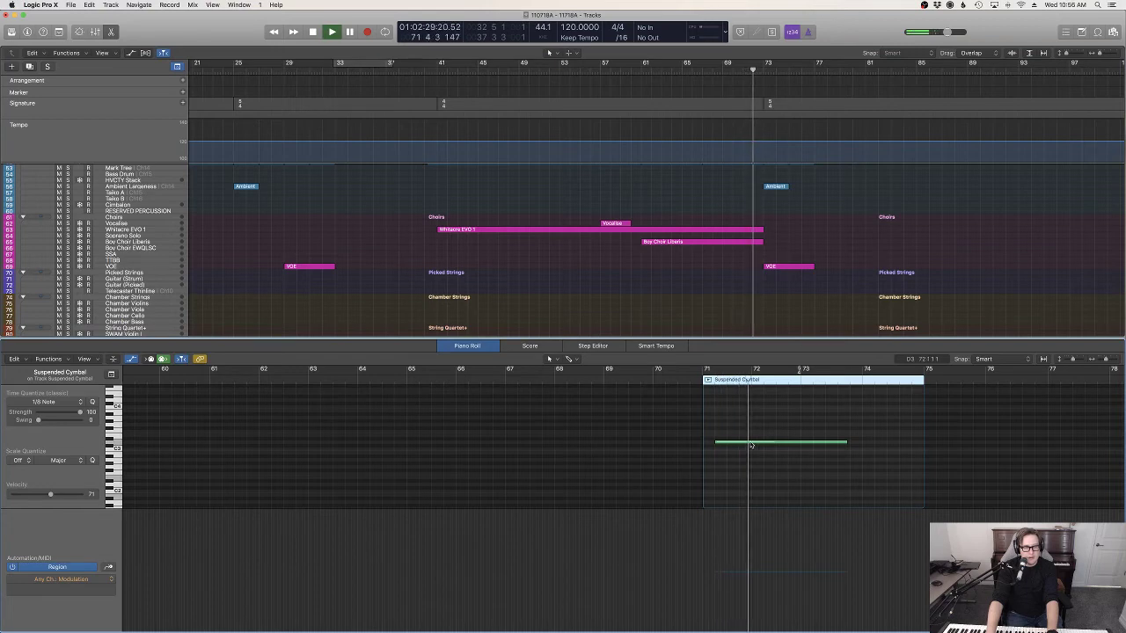
left_click_drag(751, 445, 801, 446)
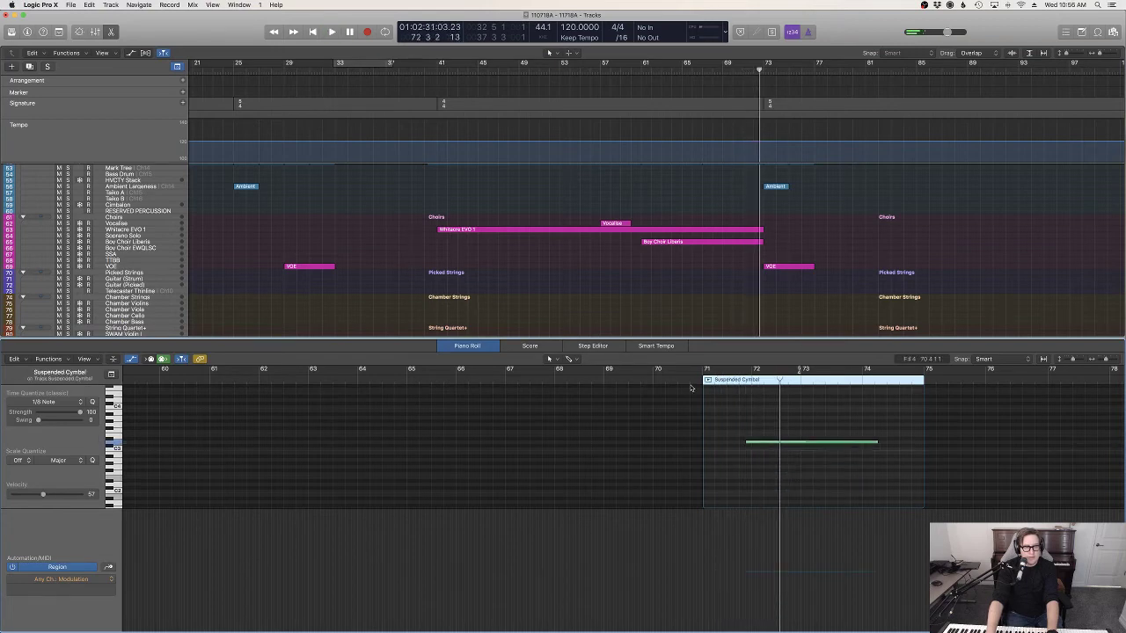
Step: Restart playback near bar 71, close the Piano Roll and review all track groups through to bar 85
double_click(693, 382)
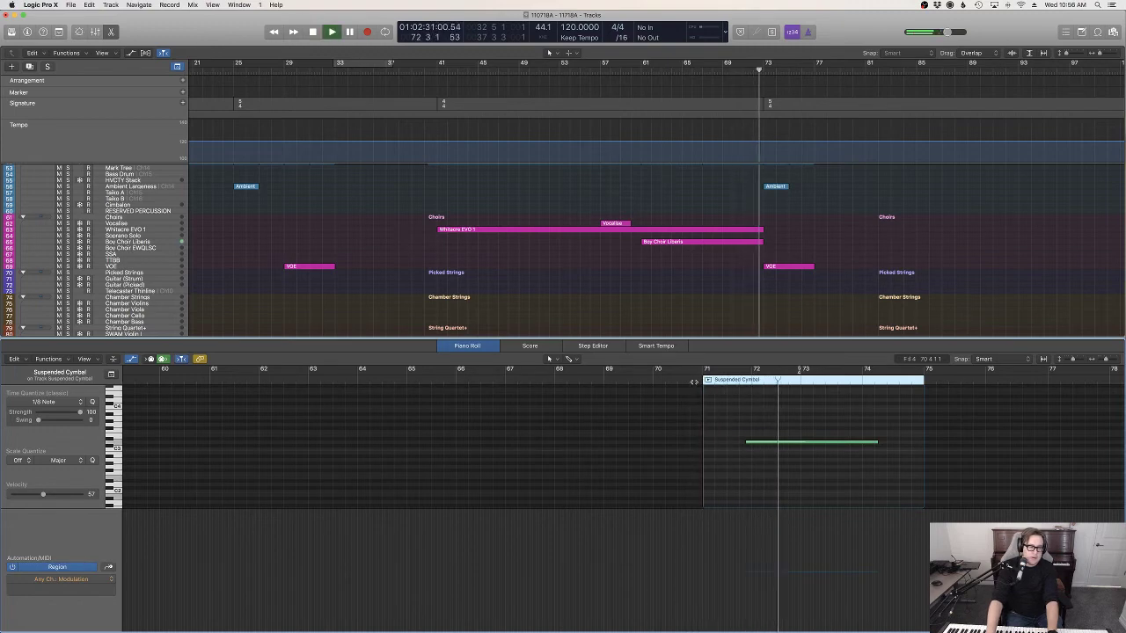
key("e")
scroll(704, 386, "up", 10)
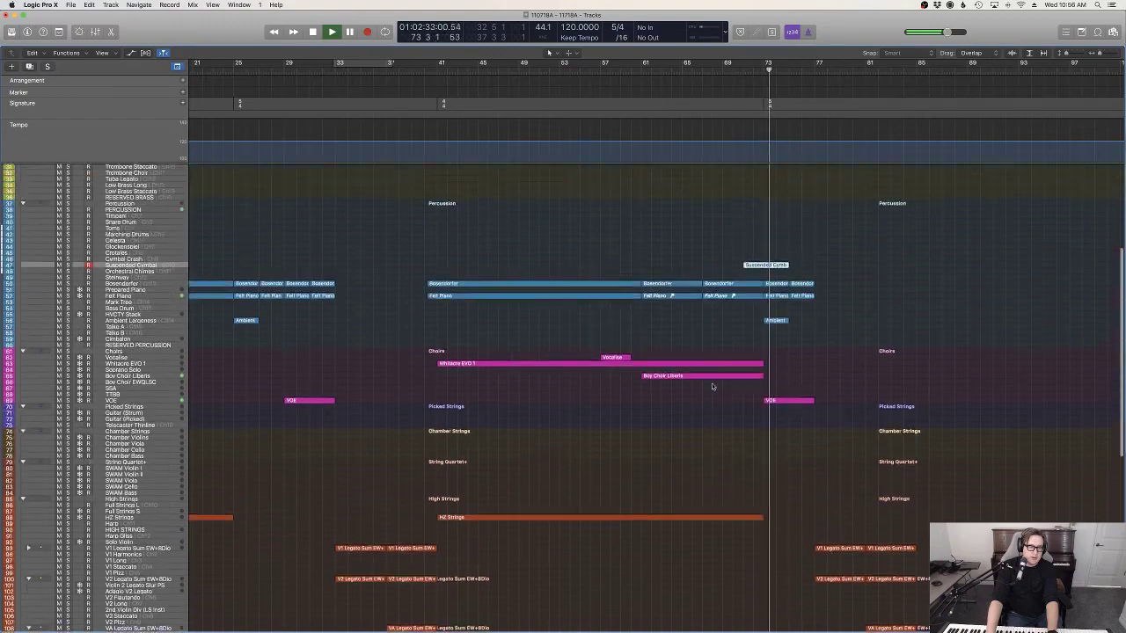
scroll(712, 387, "up", 2)
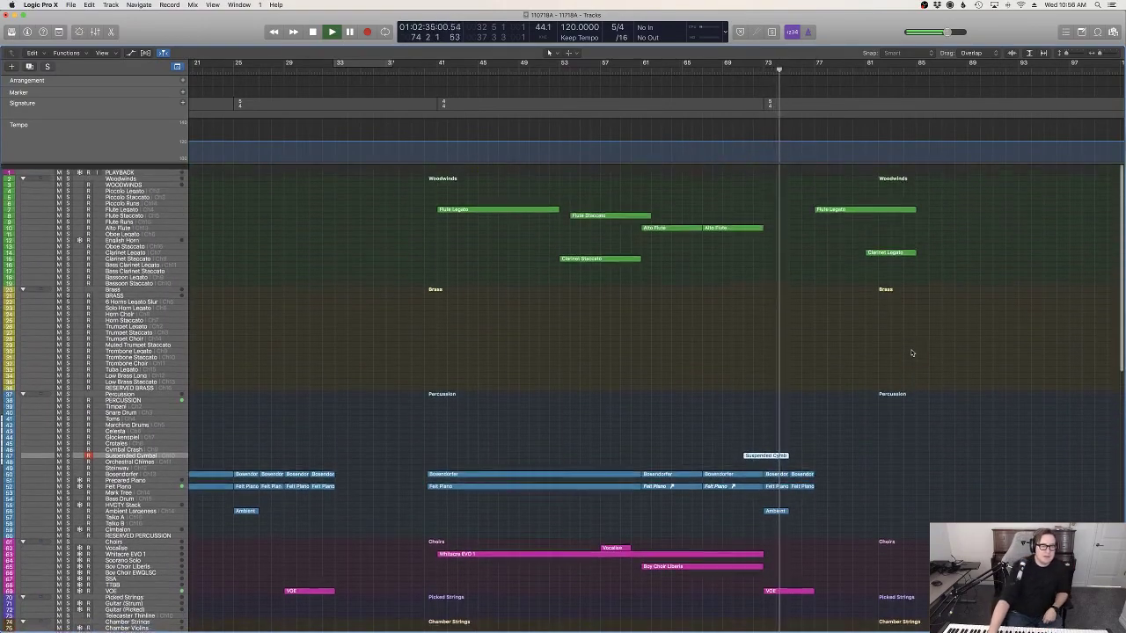
scroll(912, 354, "down", 8)
scroll(911, 354, "down", 15)
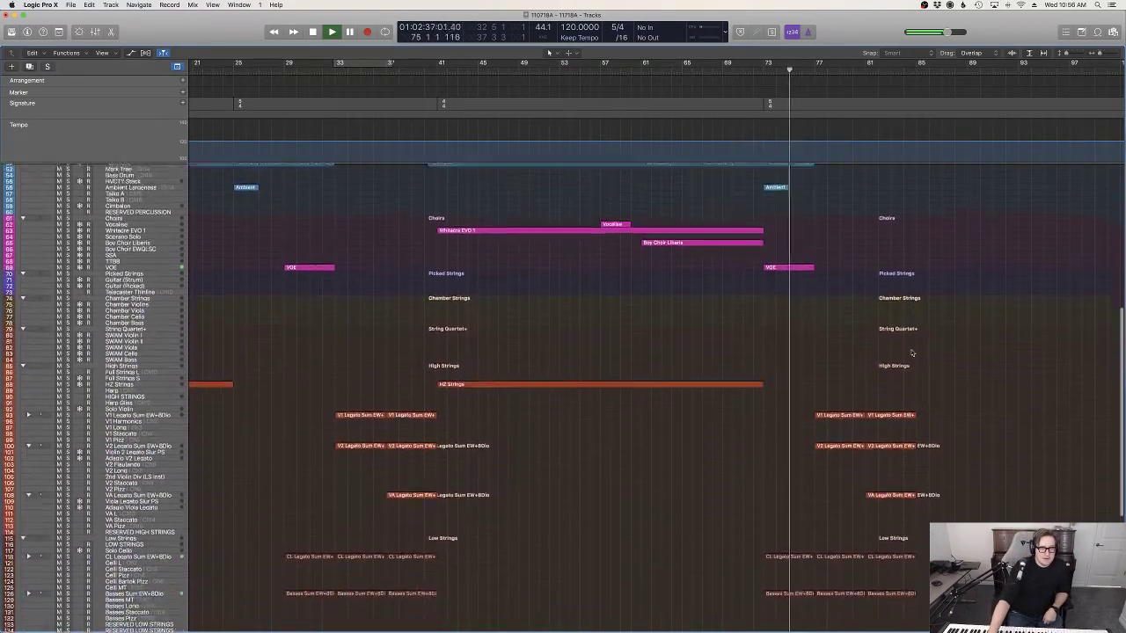
scroll(912, 354, "up", 15)
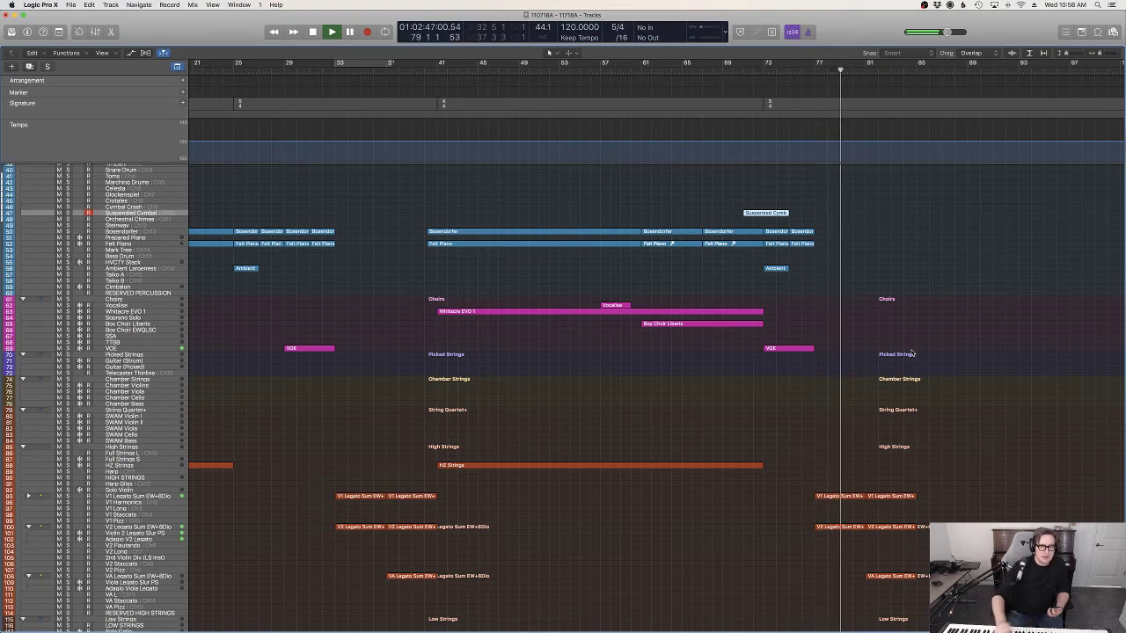
scroll(915, 422, "up", 8)
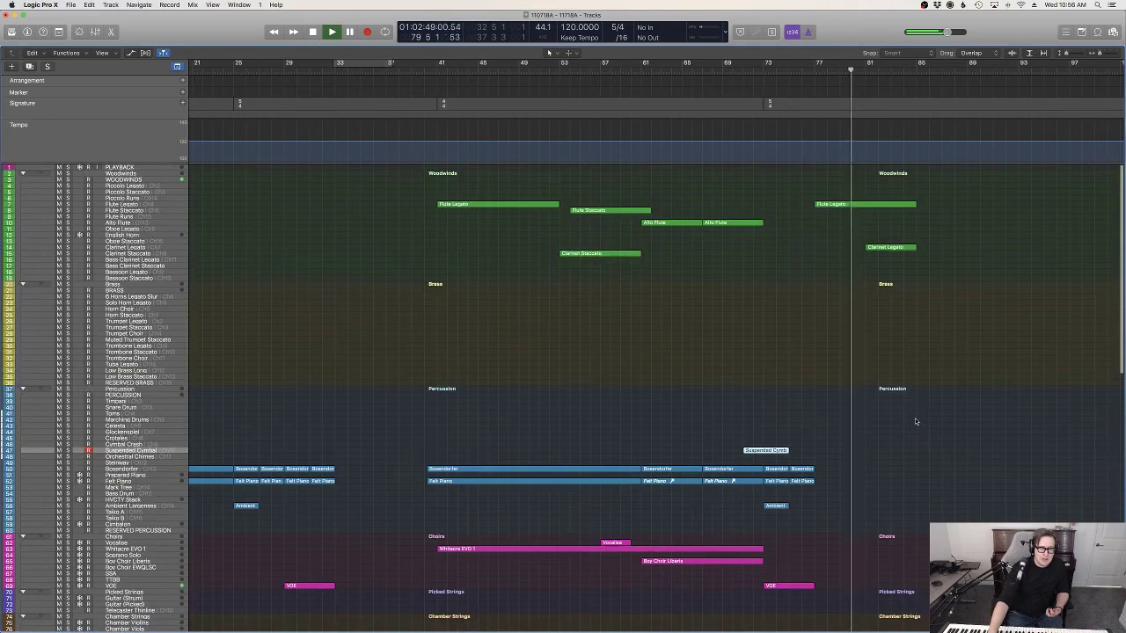
scroll(915, 418, "down", 10)
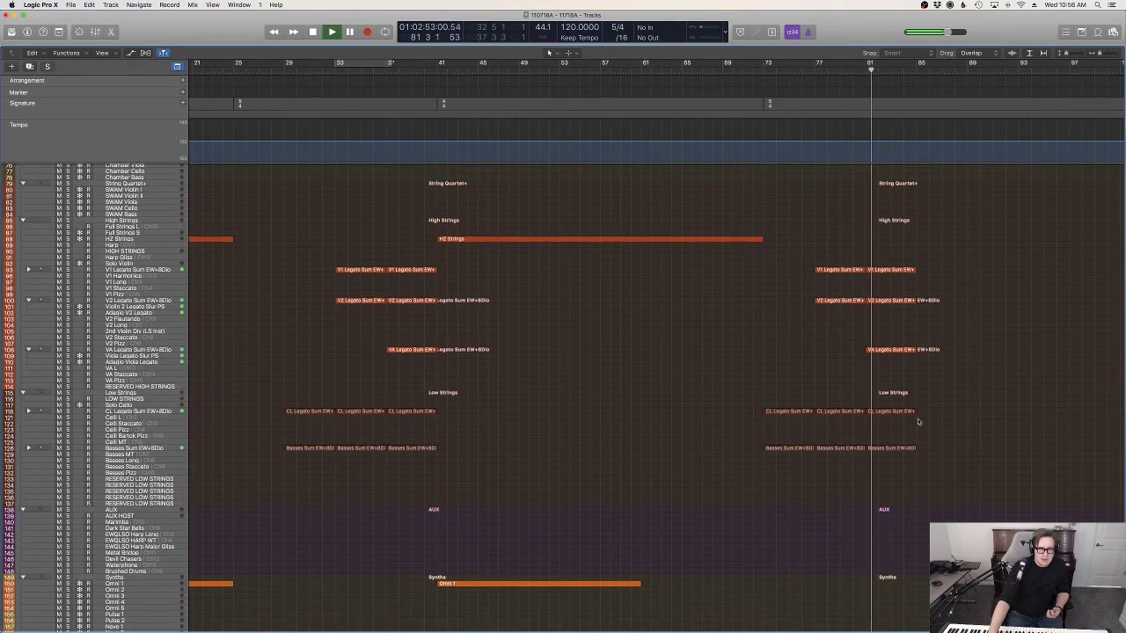
scroll(918, 422, "up", 10)
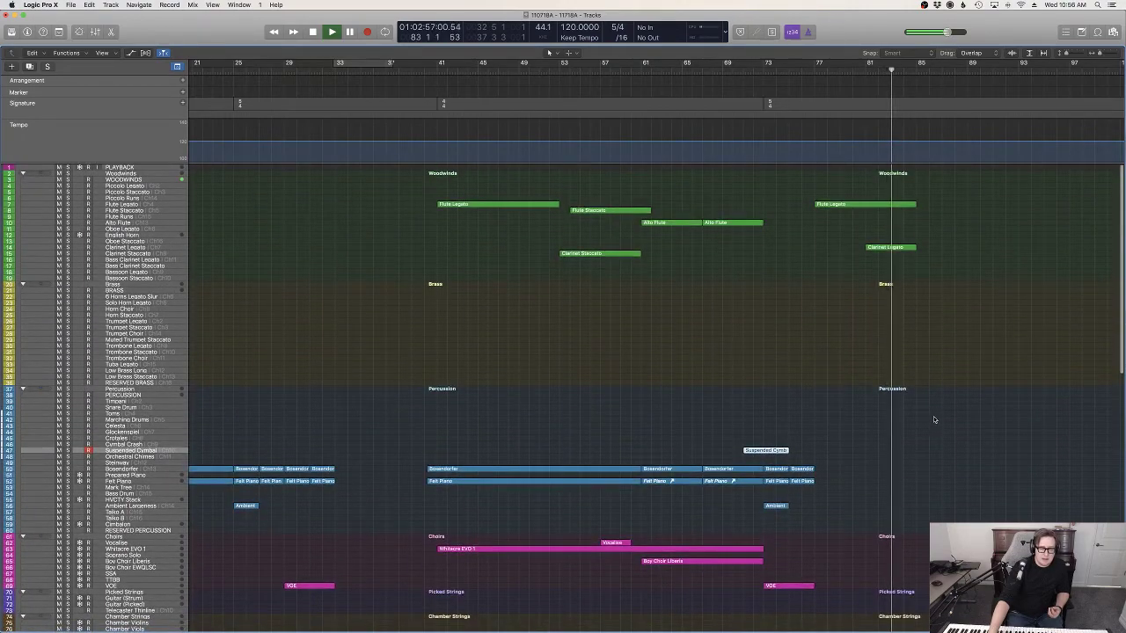
scroll(1012, 488, "down", 10)
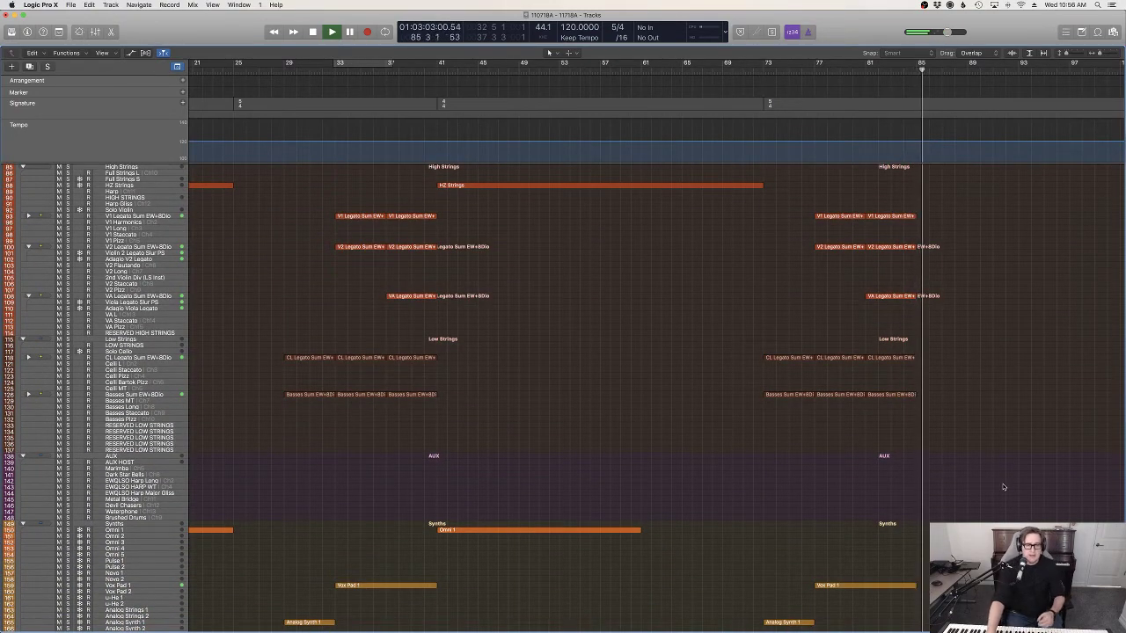
Step: Play back the passage from about bar 80 while reviewing the track groups, and select the Bosendorfer track for recording
scroll(1001, 484, "up", 3)
scroll(1000, 482, "up", 8)
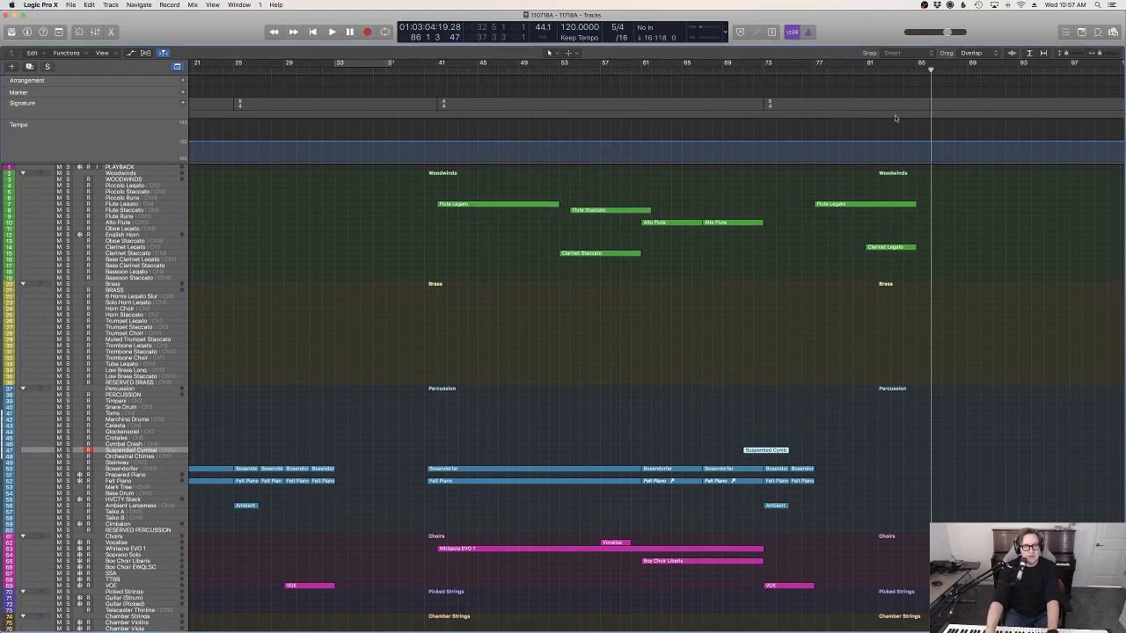
key("space")
scroll(126, 288, "down", 8)
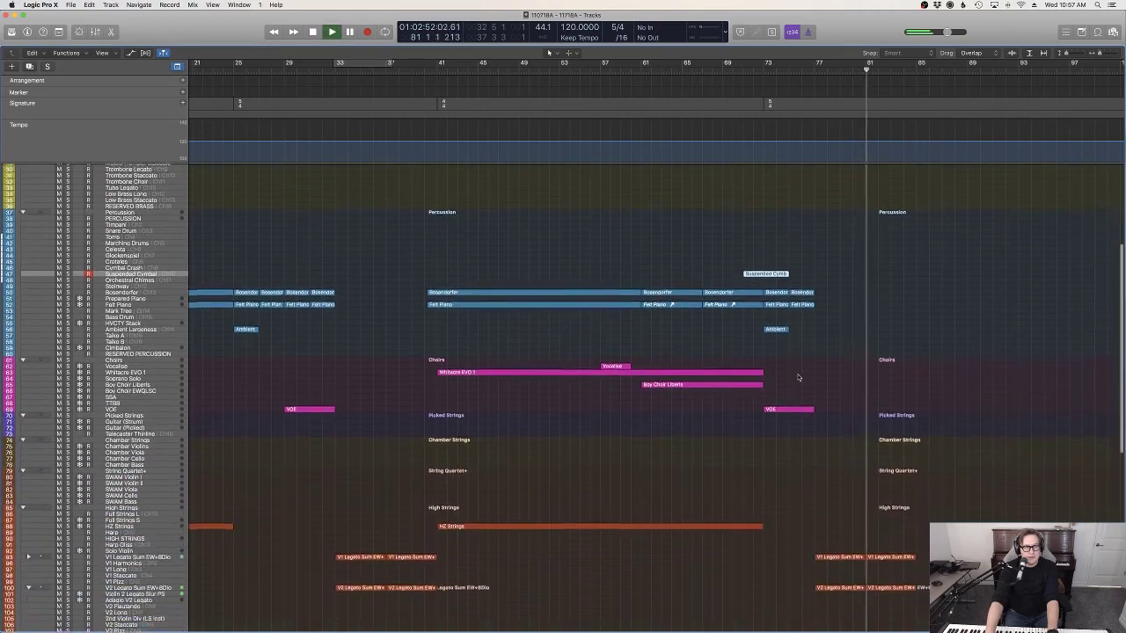
scroll(126, 288, "up", 2)
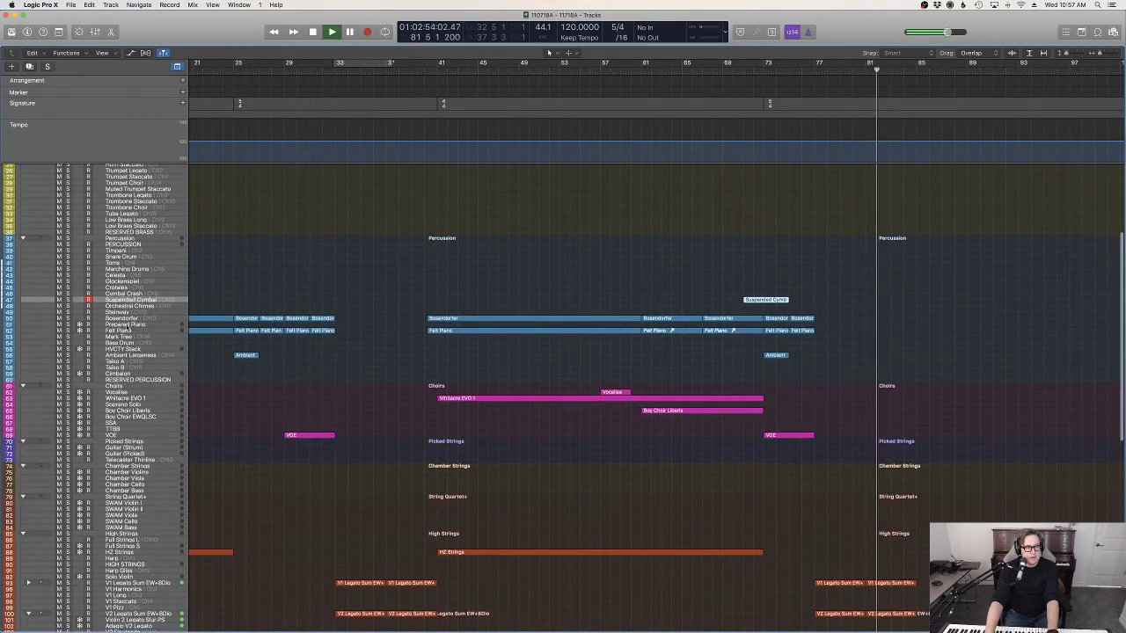
scroll(130, 325, "up", 2)
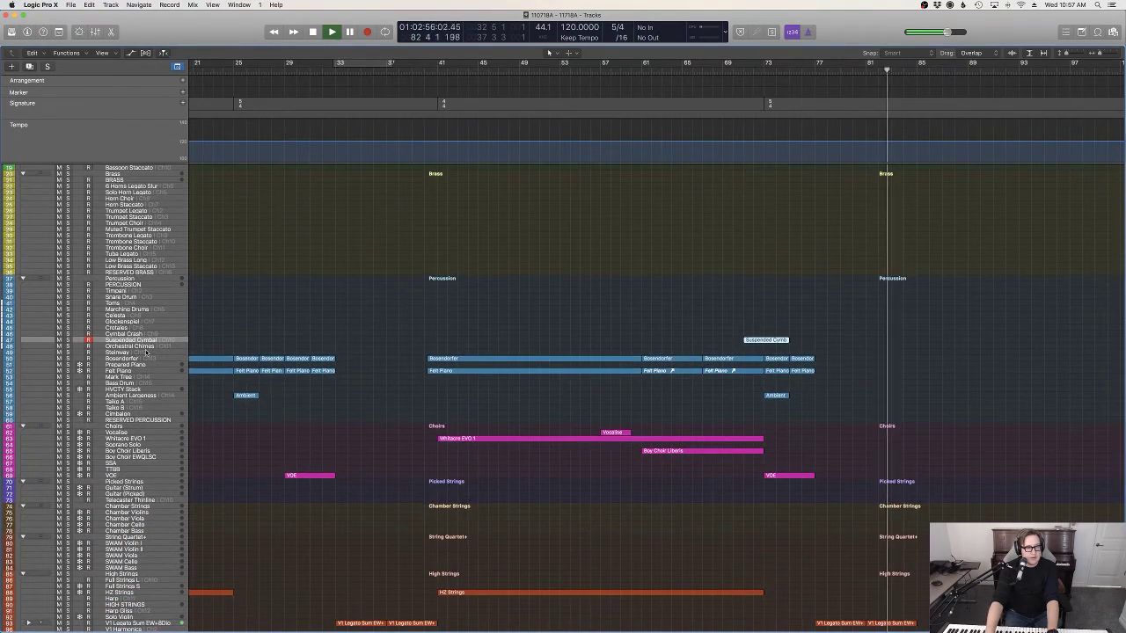
left_click(106, 358)
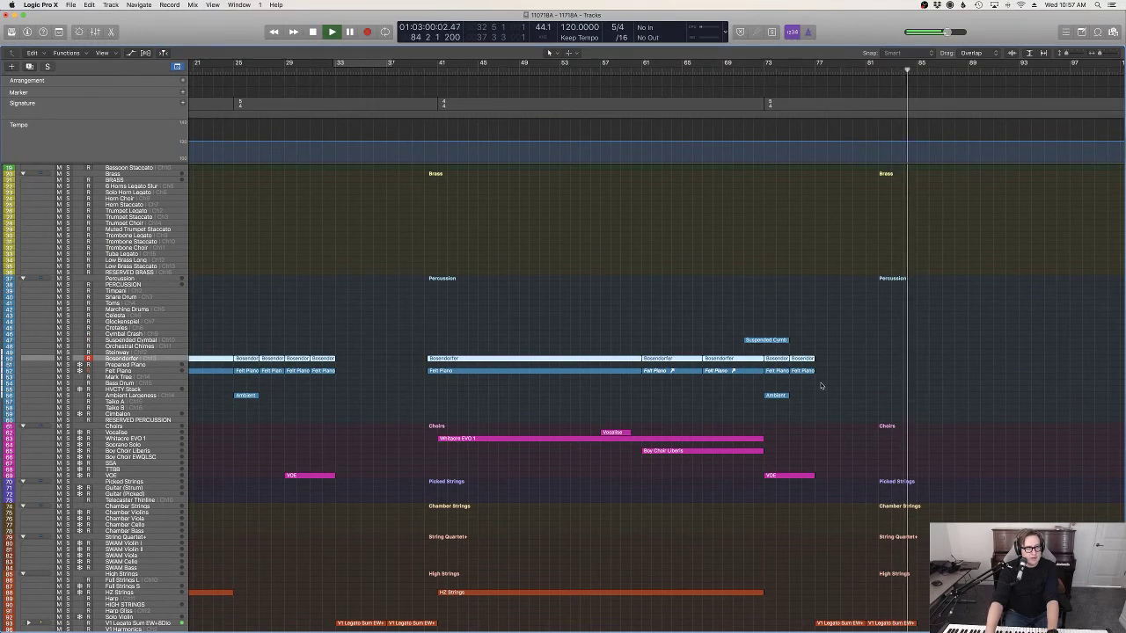
scroll(822, 387, "down", 10)
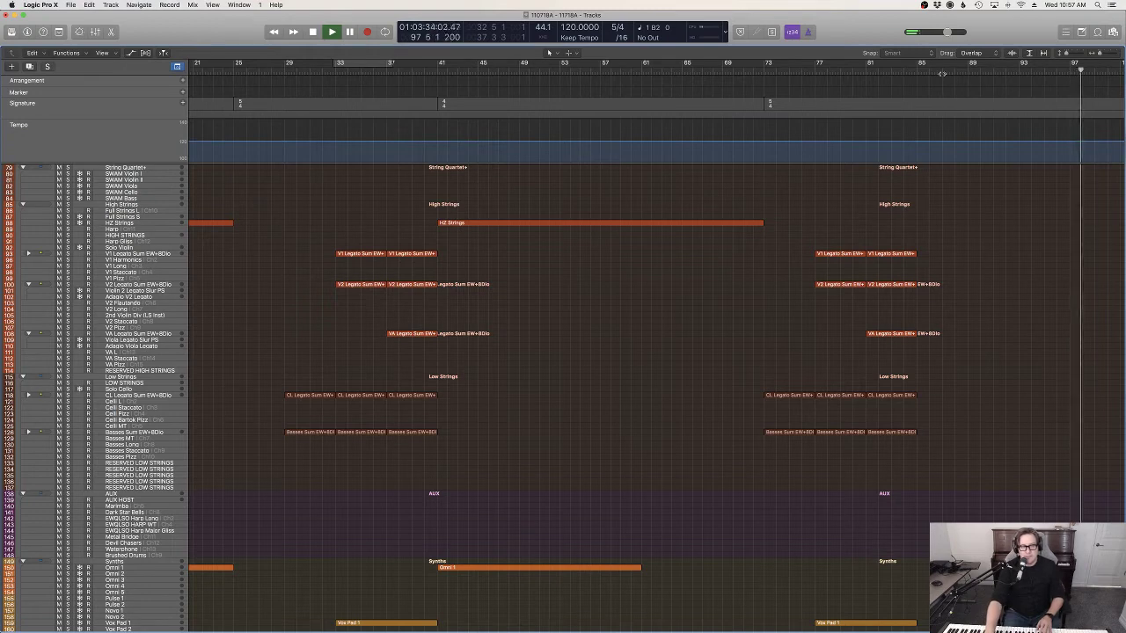
left_click(942, 70)
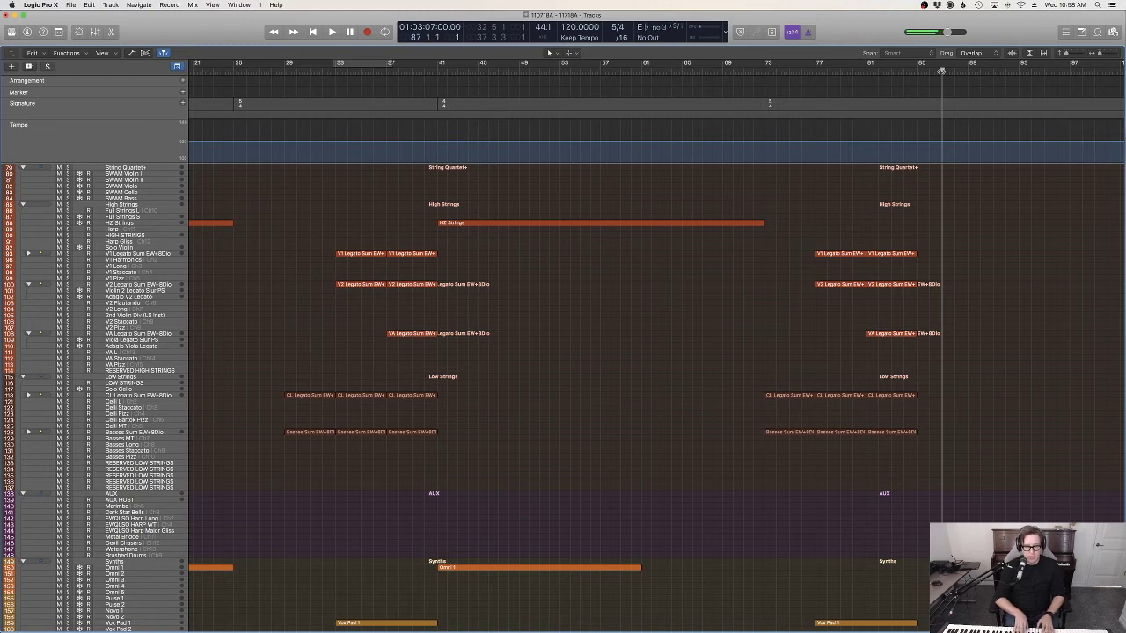
key("space")
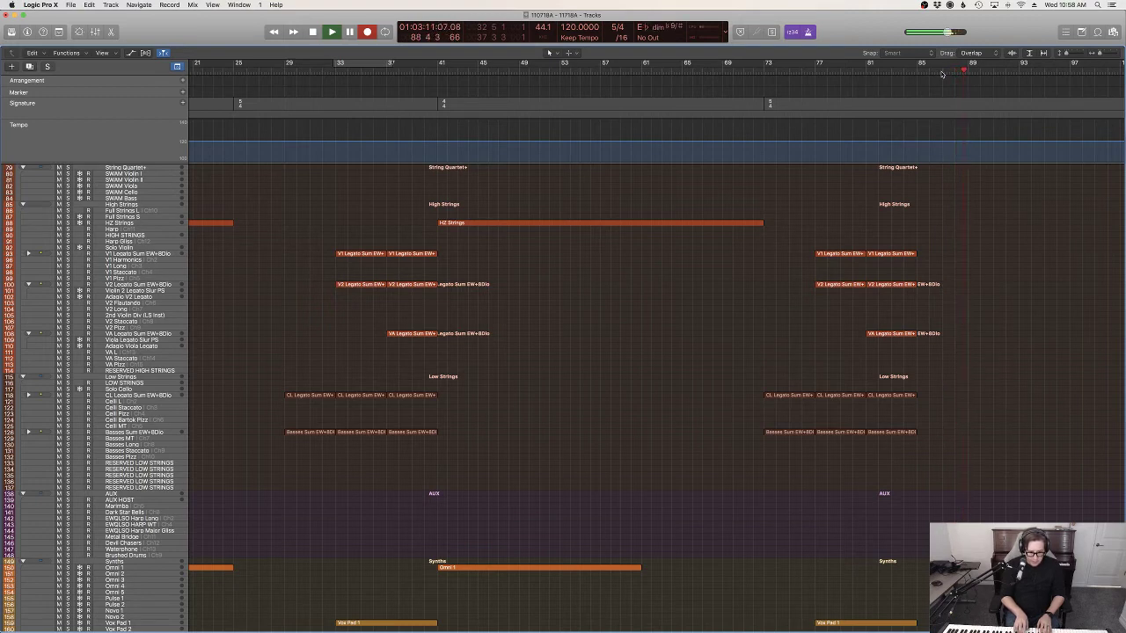
key("space")
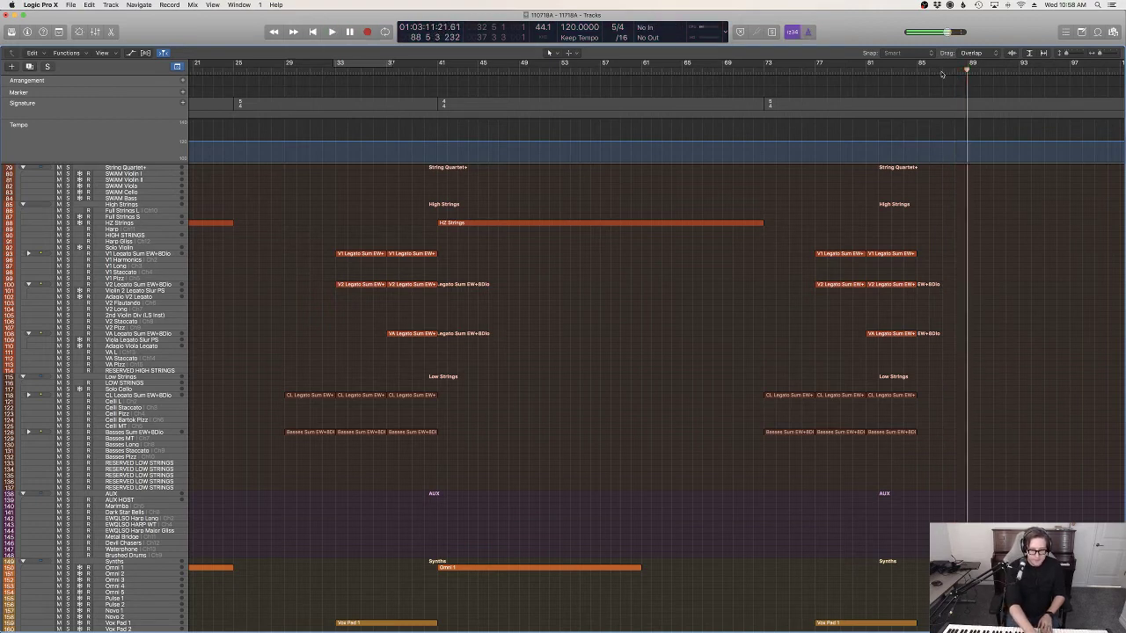
double_click(942, 72)
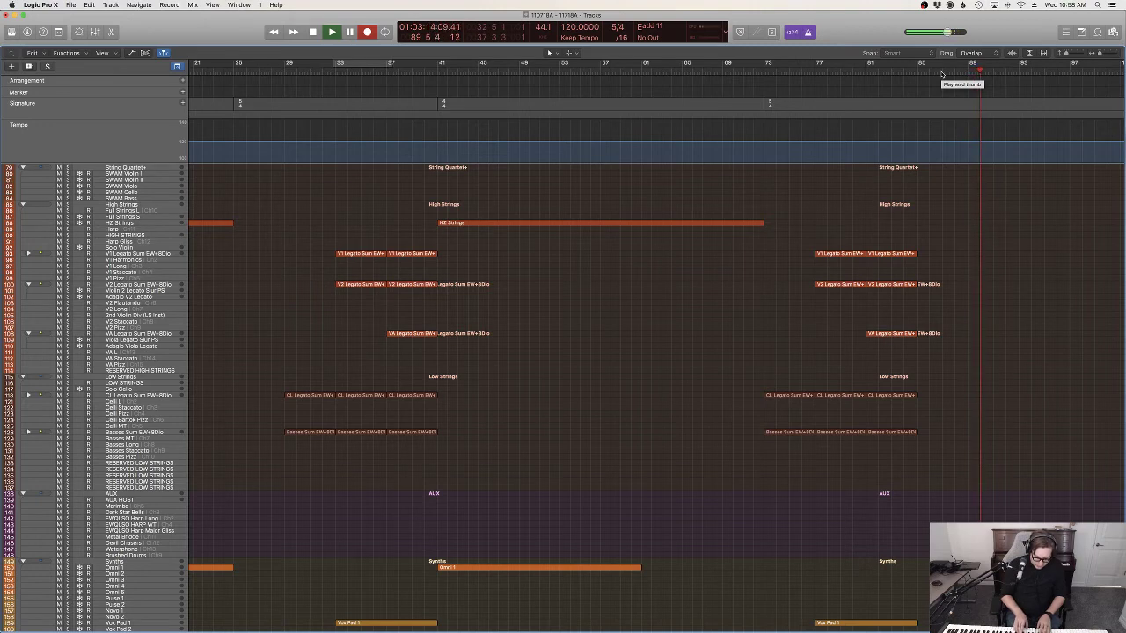
key("space")
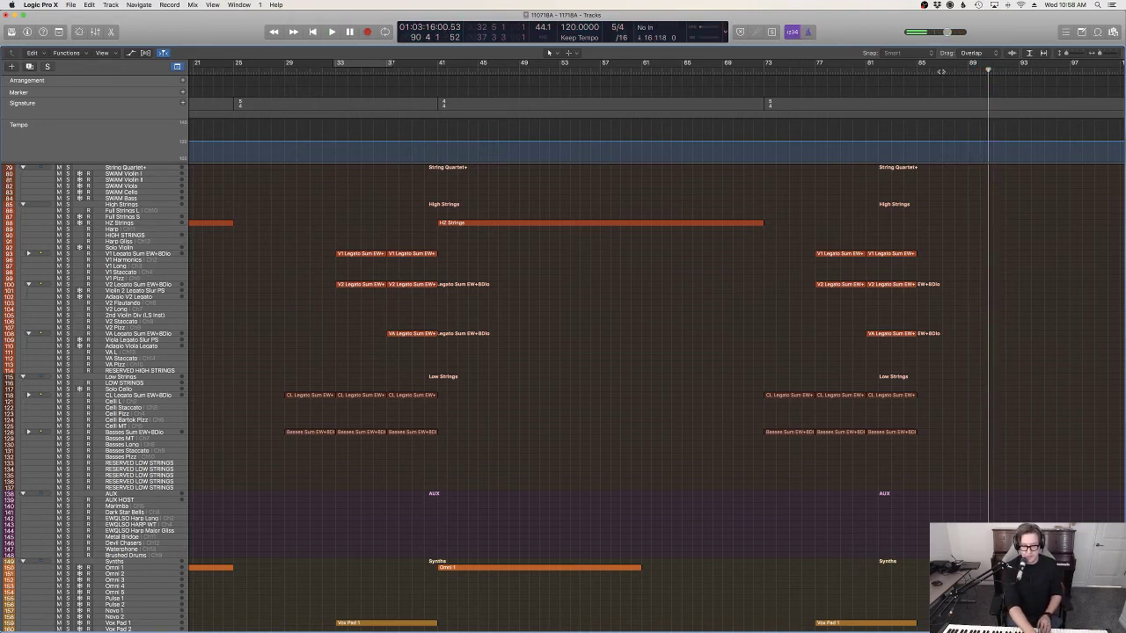
Step: Record a piano part on the Bosendorfer and Felt Piano tracks across bars 89 to 94 and select all its notes in the Piano Roll
key("r")
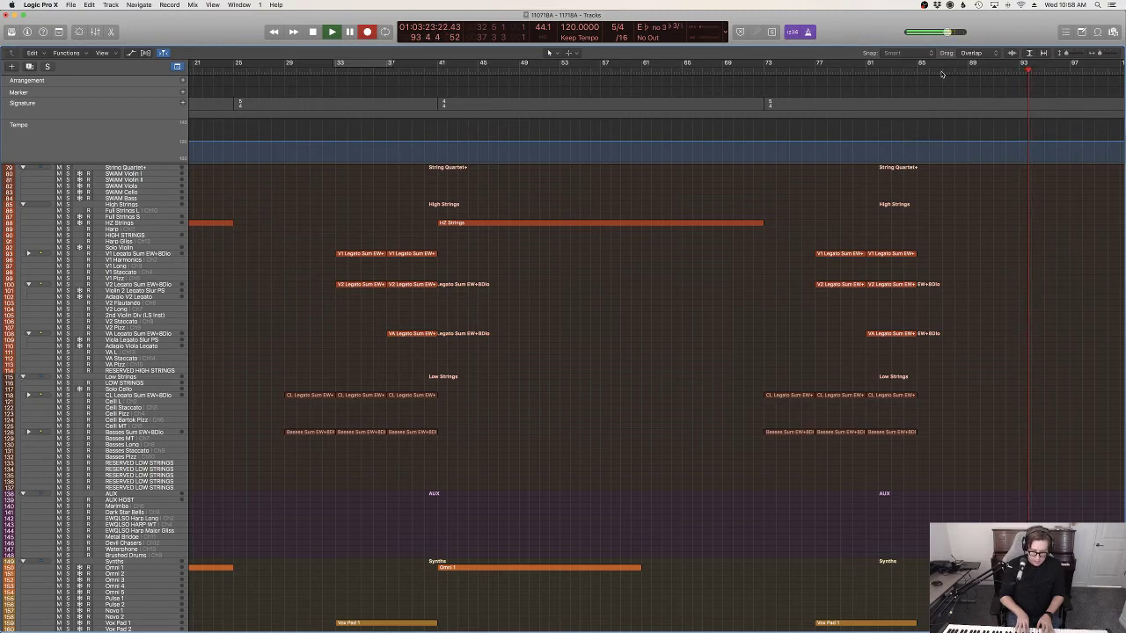
scroll(930, 277, "right", 5)
key("space")
scroll(930, 287, "up", 8)
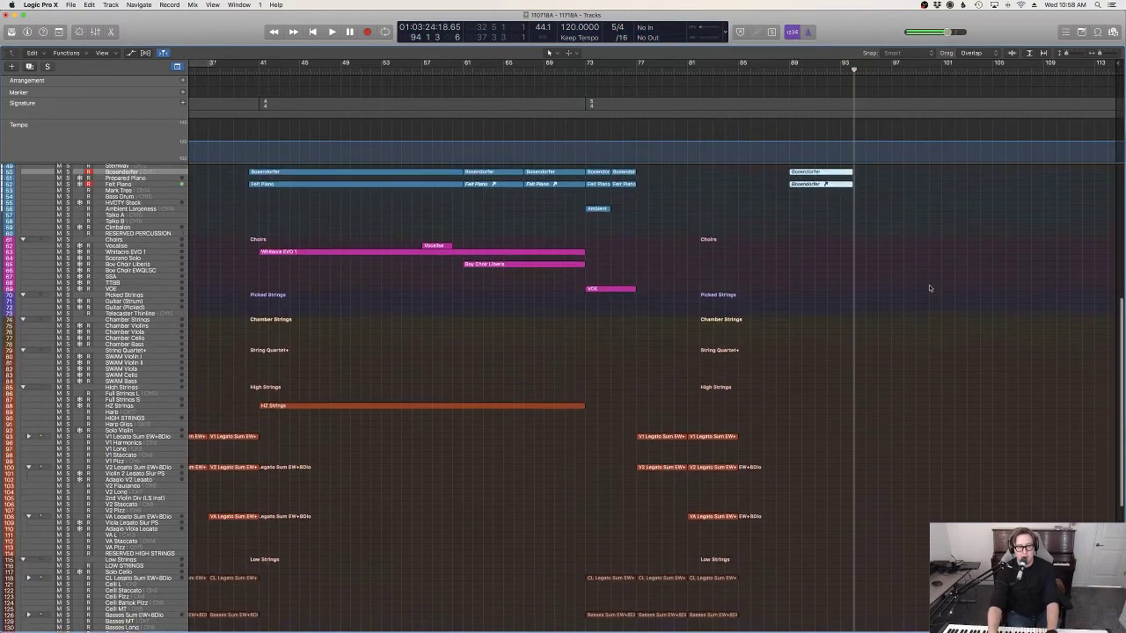
scroll(930, 288, "up", 3)
key("p")
key("super+a")
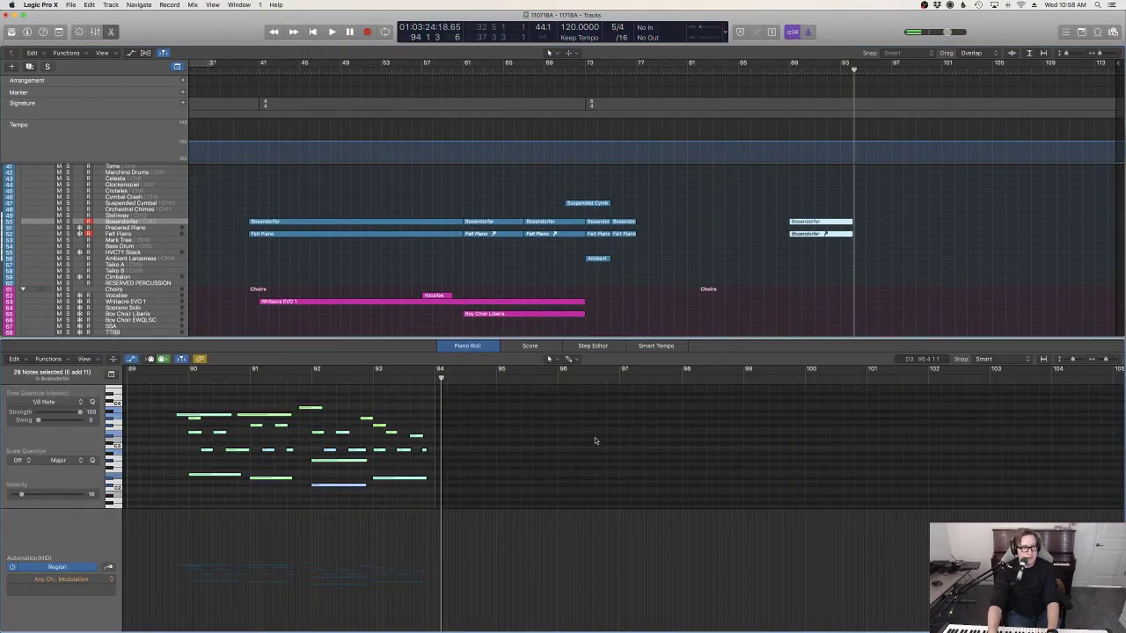
Step: Move both new piano regions earlier to start at bar 76 and play back the result from bar 73
scroll(596, 441, "left", 4)
left_click_drag(808, 227, 647, 226)
left_click(591, 68)
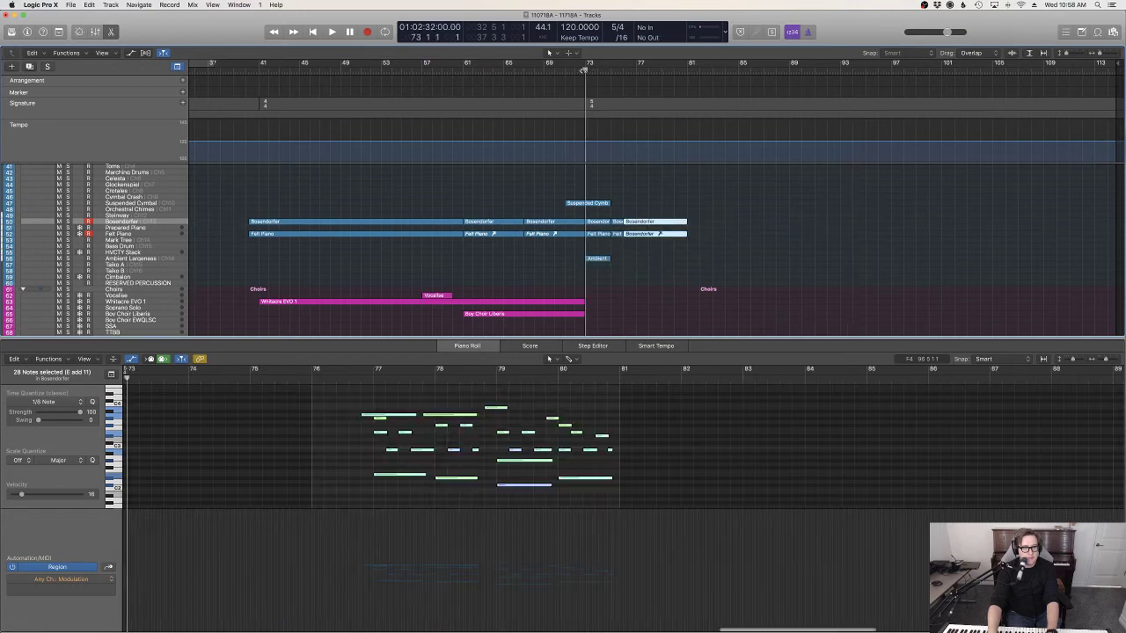
key("space")
Step: Close the Piano Roll and move the new Bosendorfer and Felt Piano regions together to start at bar 84
key("p")
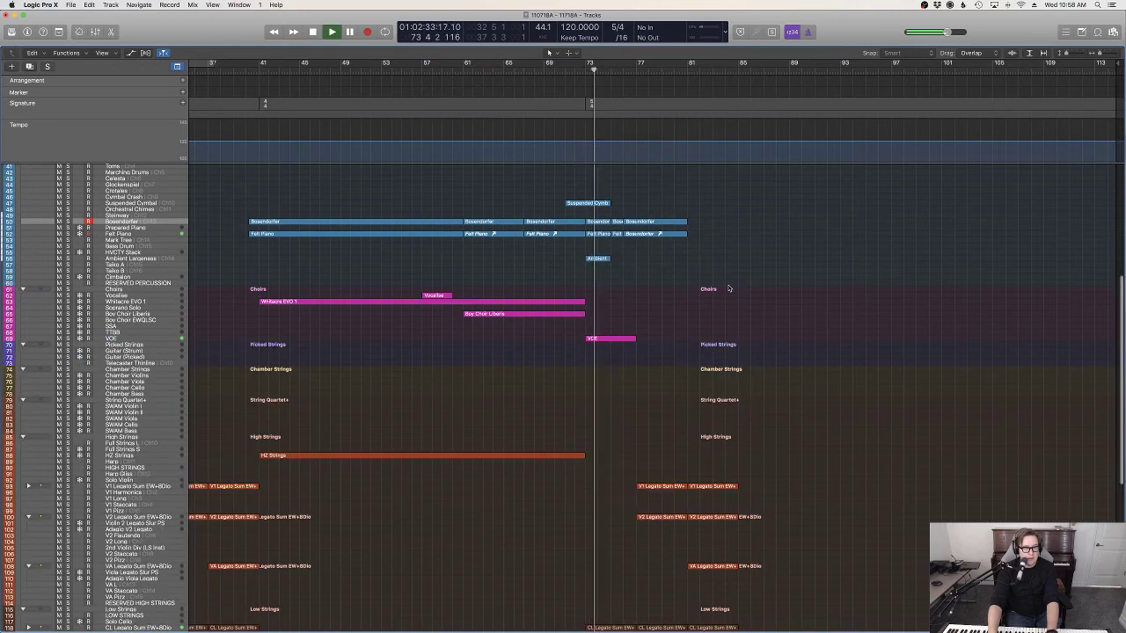
left_click_drag(649, 221, 752, 228)
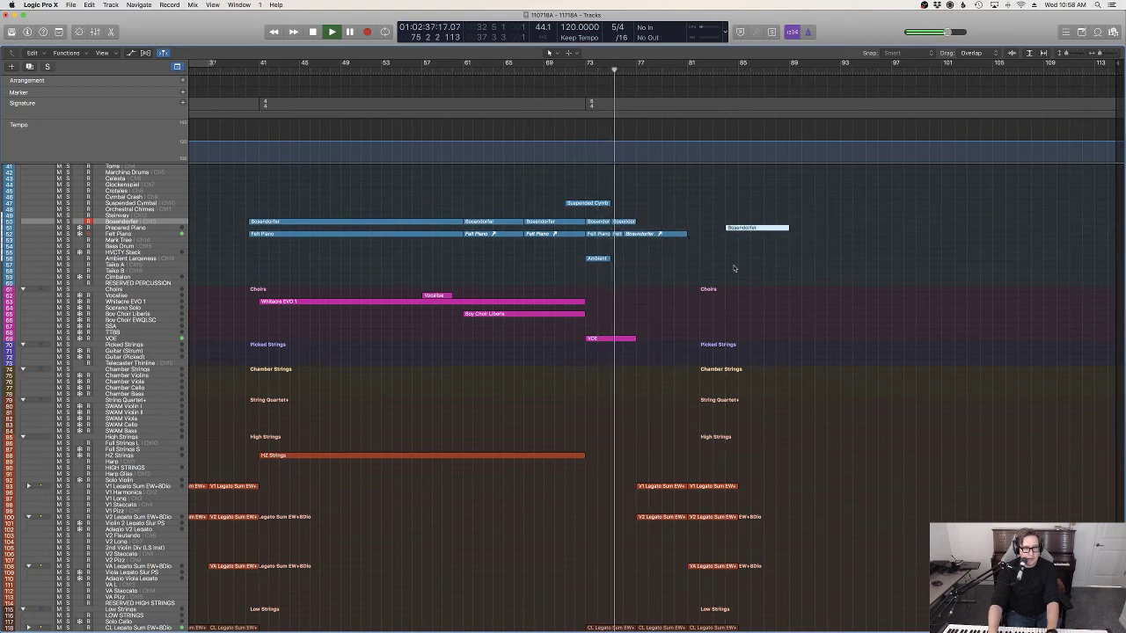
key("super+z")
left_click_drag(696, 261, 759, 224)
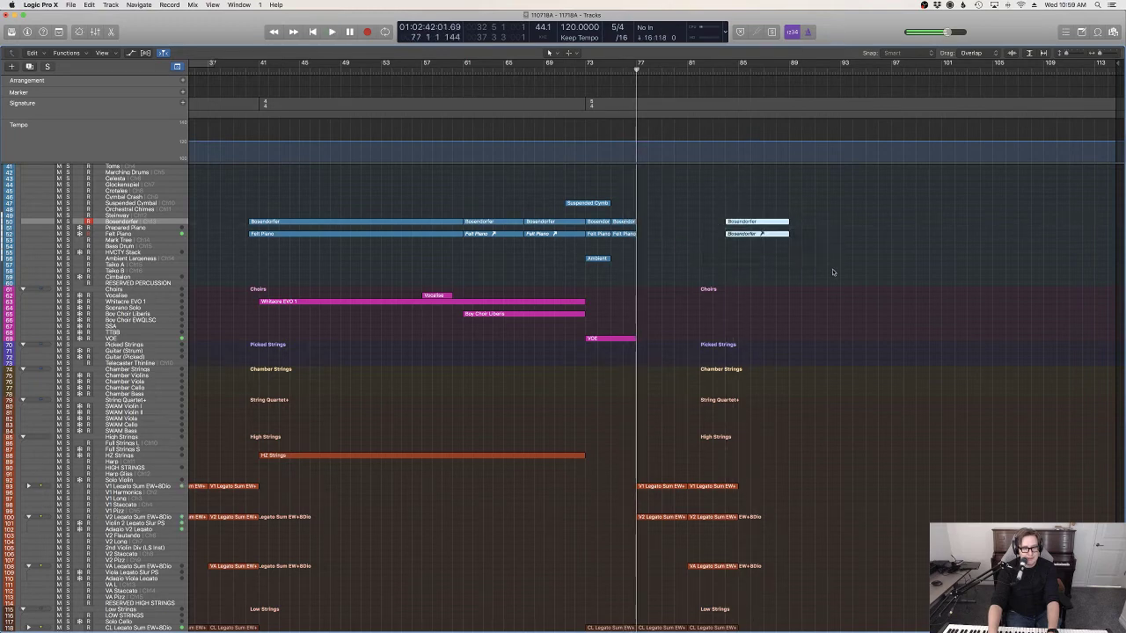
Step: Play back from about bar 76 to bar 87 and review the choir, string and synth tracks around the piano entry
left_click(619, 68)
scroll(717, 321, "down", 10)
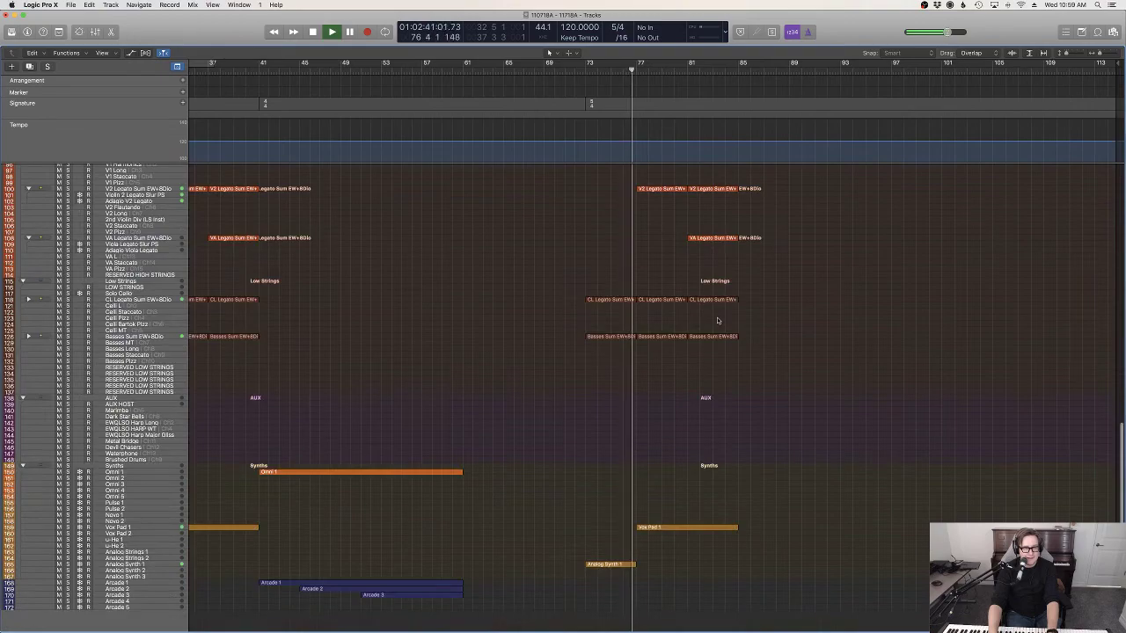
scroll(717, 321, "up", 3)
scroll(717, 321, "down", 3)
scroll(748, 330, "up", 8)
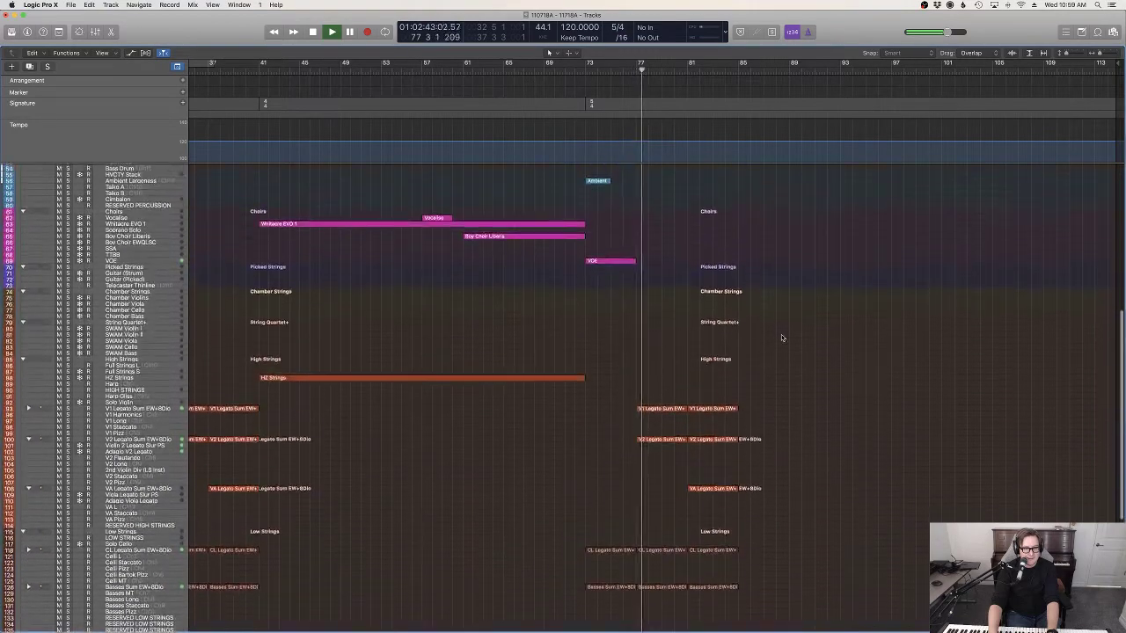
scroll(782, 338, "up", 5)
scroll(763, 466, "down", 8)
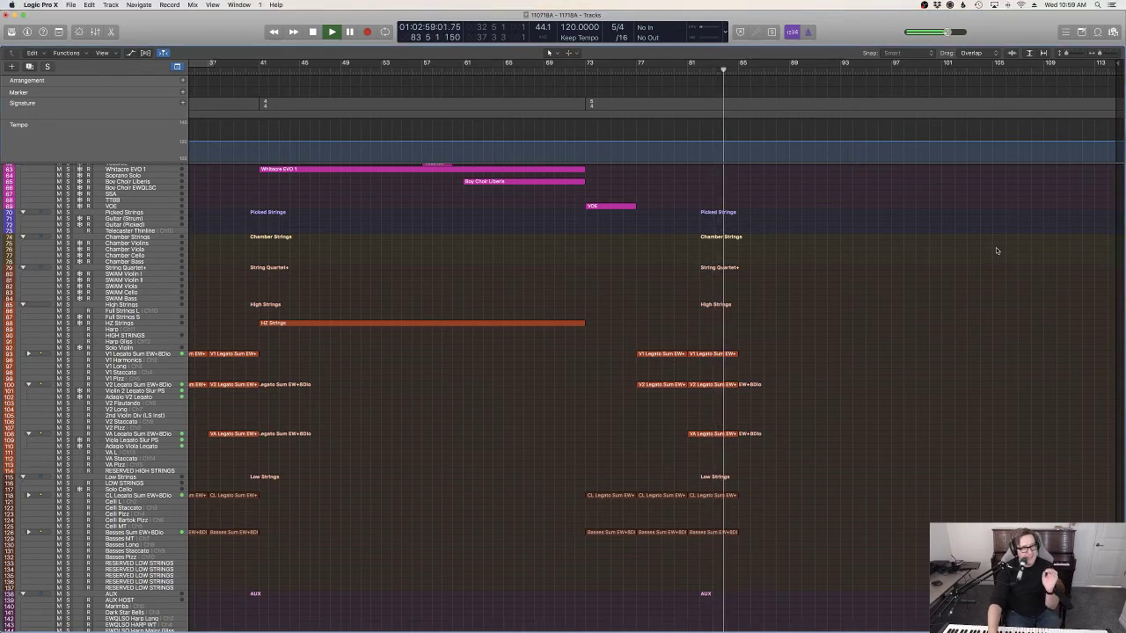
scroll(985, 252, "up", 10)
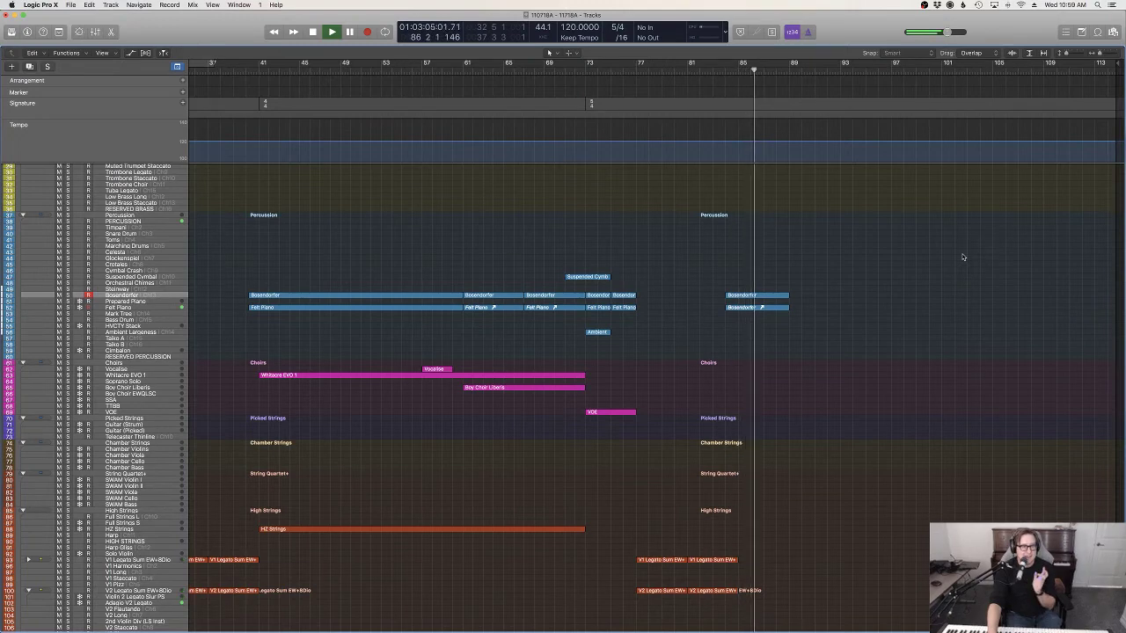
scroll(963, 256, "down", 8)
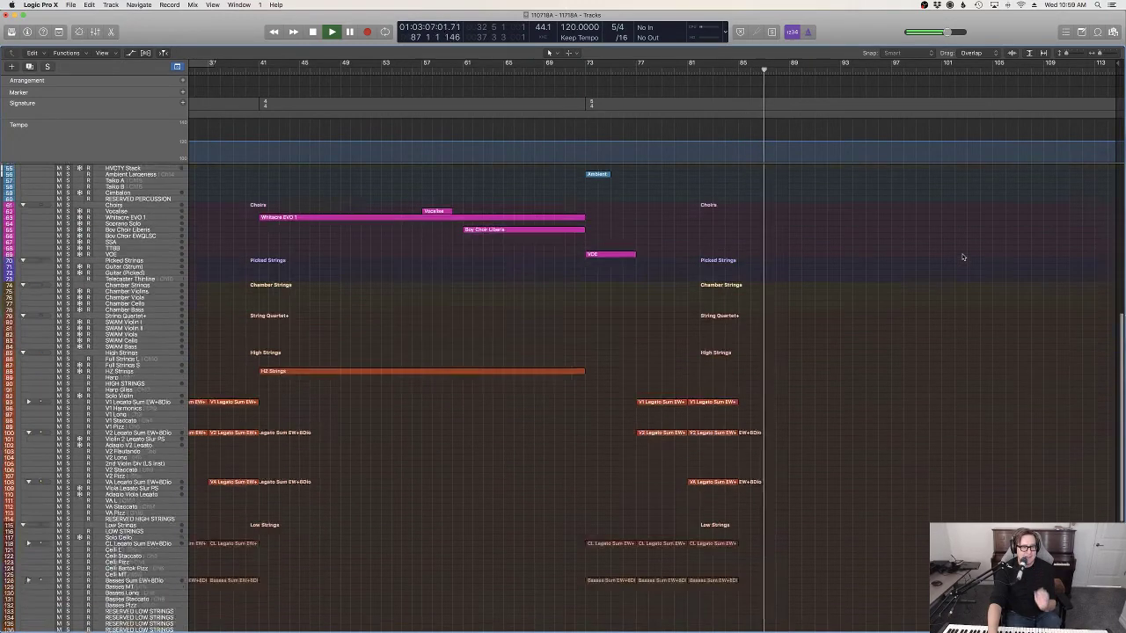
scroll(963, 257, "down", 10)
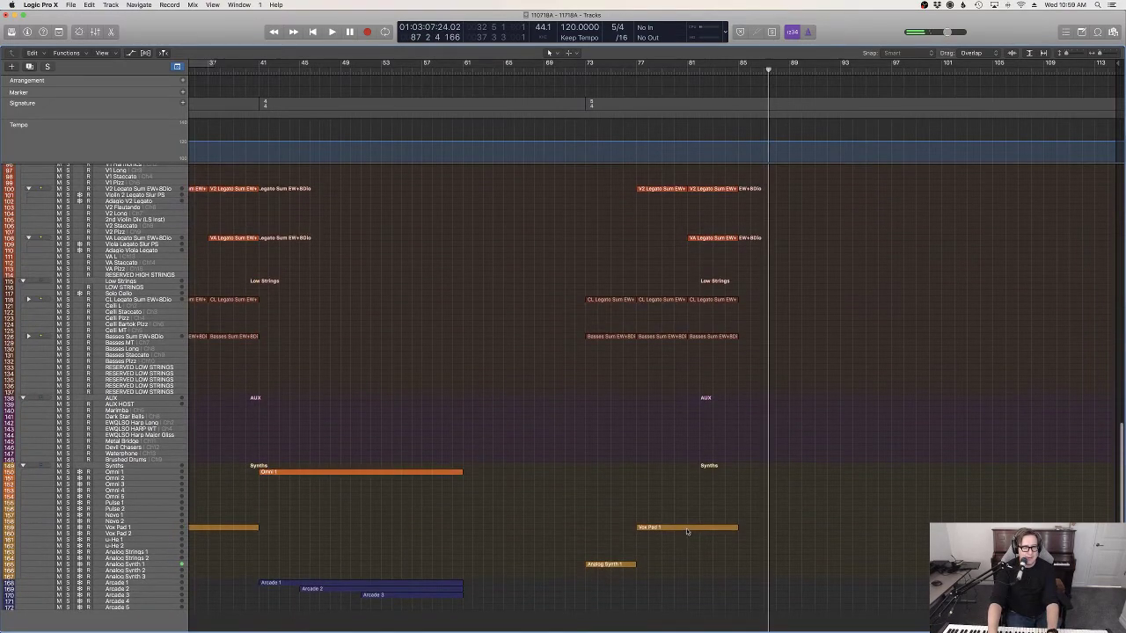
Step: Inspect the Vox Pad 1 region's notes in the Piano Roll, play back from bar 77, and follow the arrangement to bar 88
double_click(689, 529)
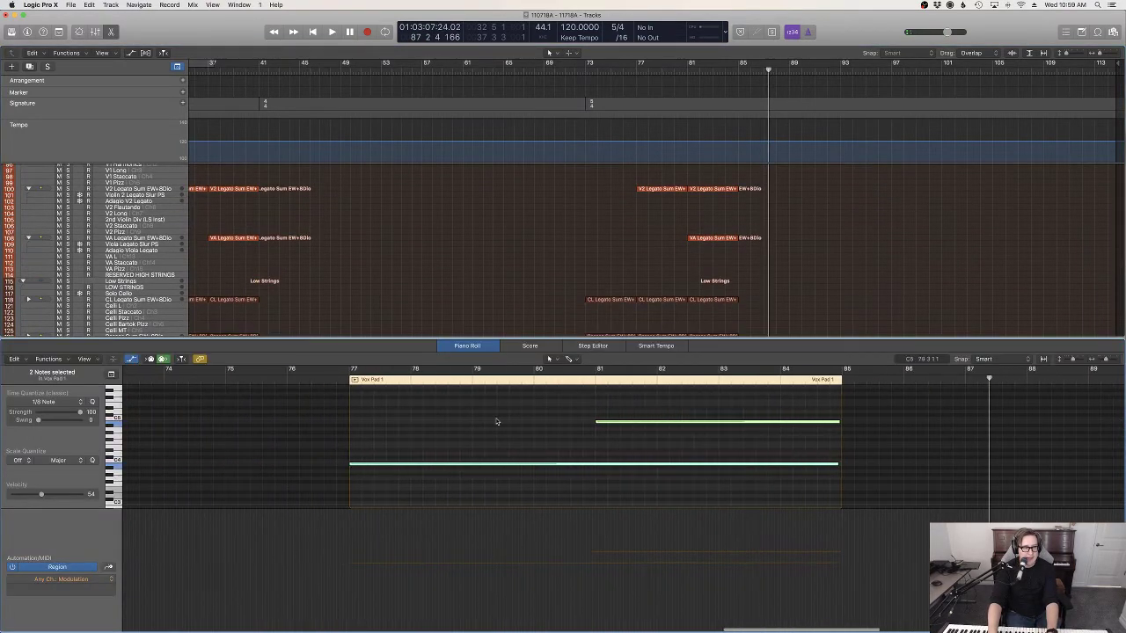
left_click(335, 378)
key("space")
scroll(763, 284, "down", 10)
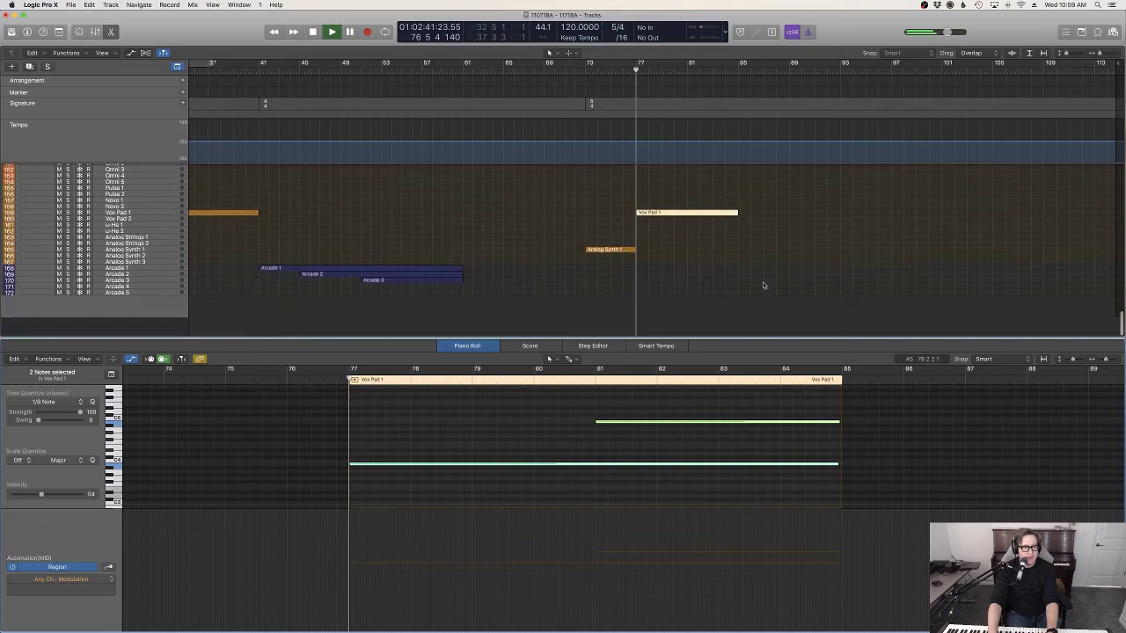
left_click(713, 296)
key("e")
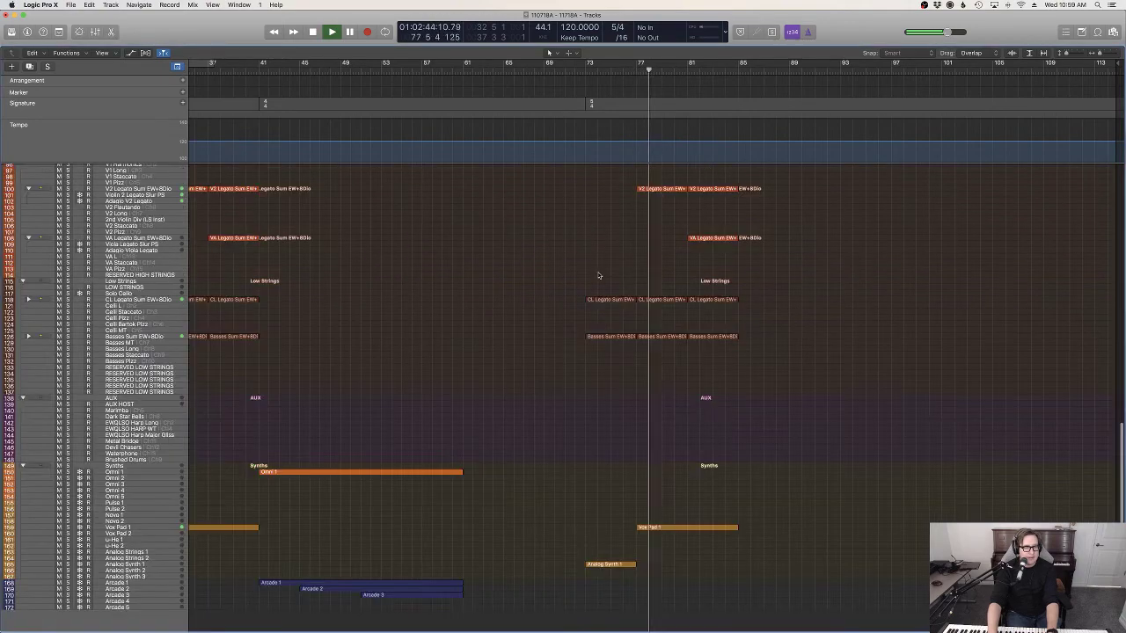
scroll(756, 536, "up", 2)
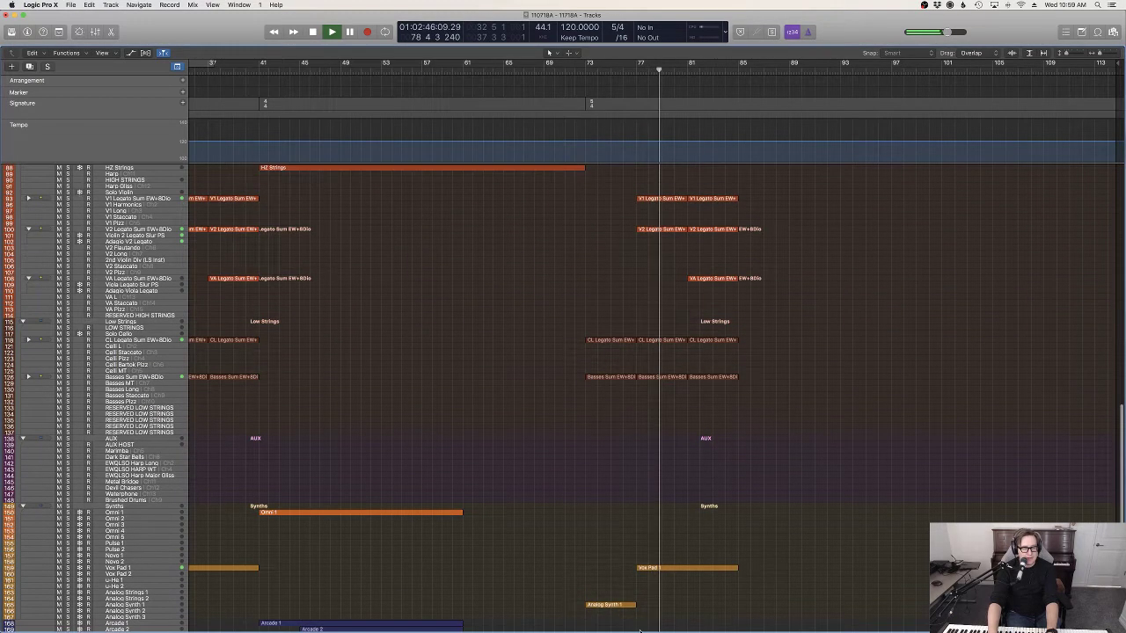
scroll(747, 536, "up", 12)
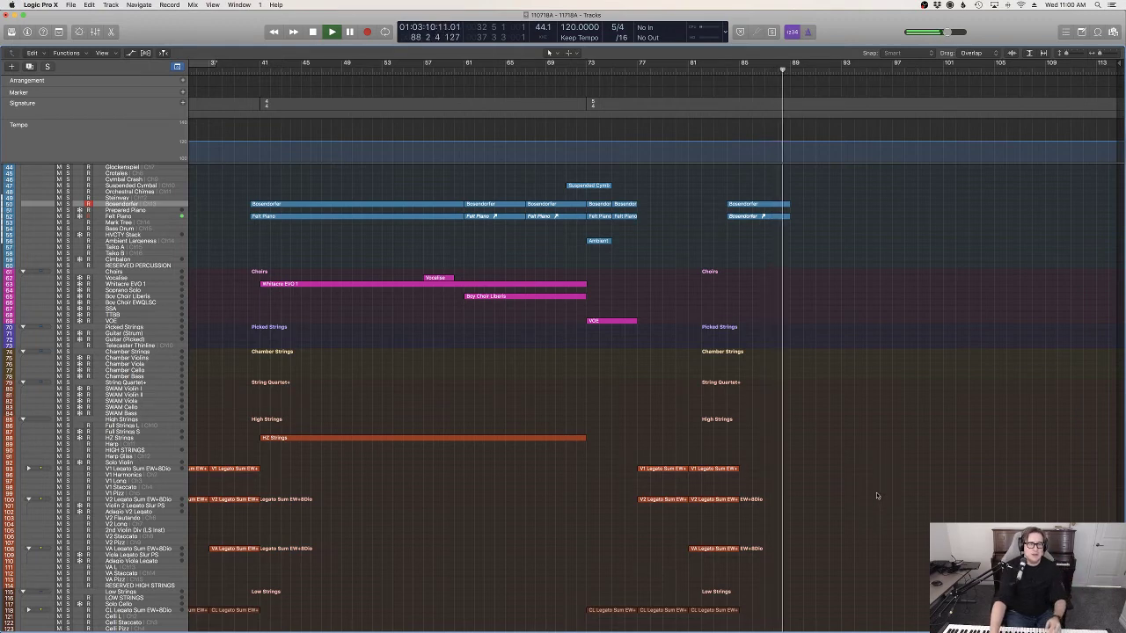
Step: Record another piano part on the Bosendorfer and Felt Piano tracks across bars 88 to 93 and play back from about bar 84
left_click(777, 72)
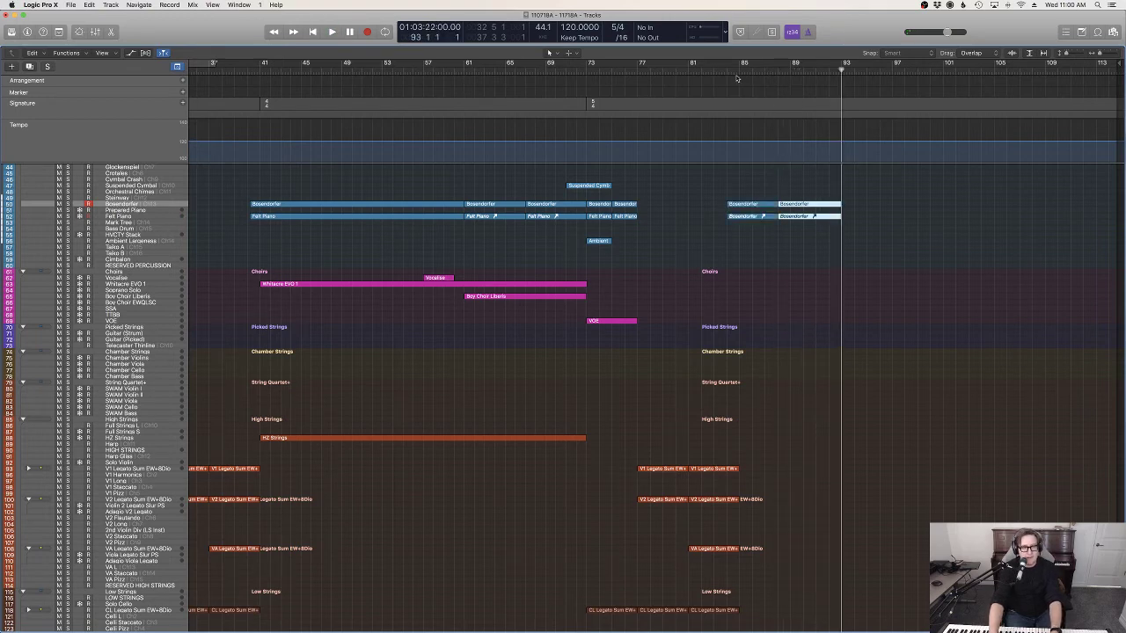
left_click(732, 70)
key("space")
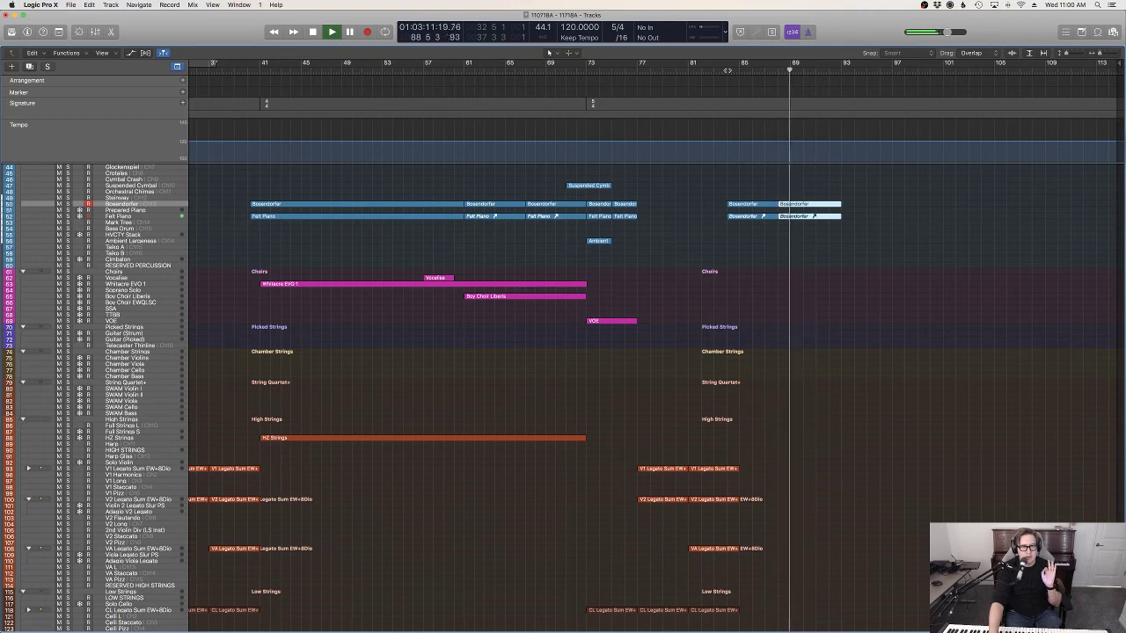
Step: Join the two overlapping Bosendorfer regions into one region spanning bars 84 to 93
left_click(897, 248)
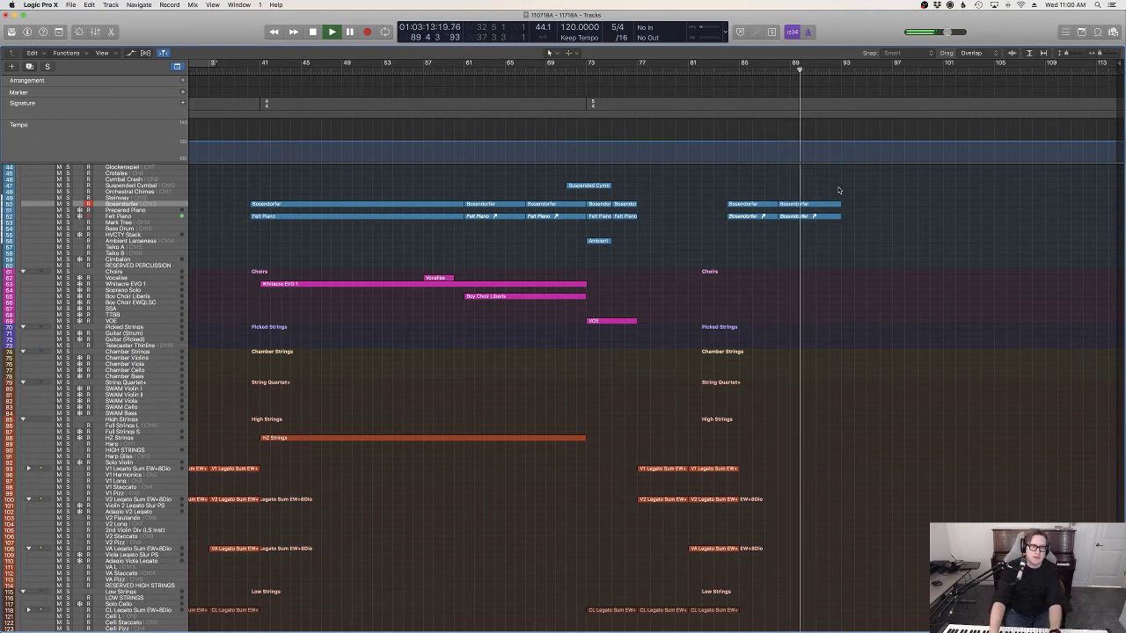
left_click_drag(840, 192, 776, 206)
key("super+j")
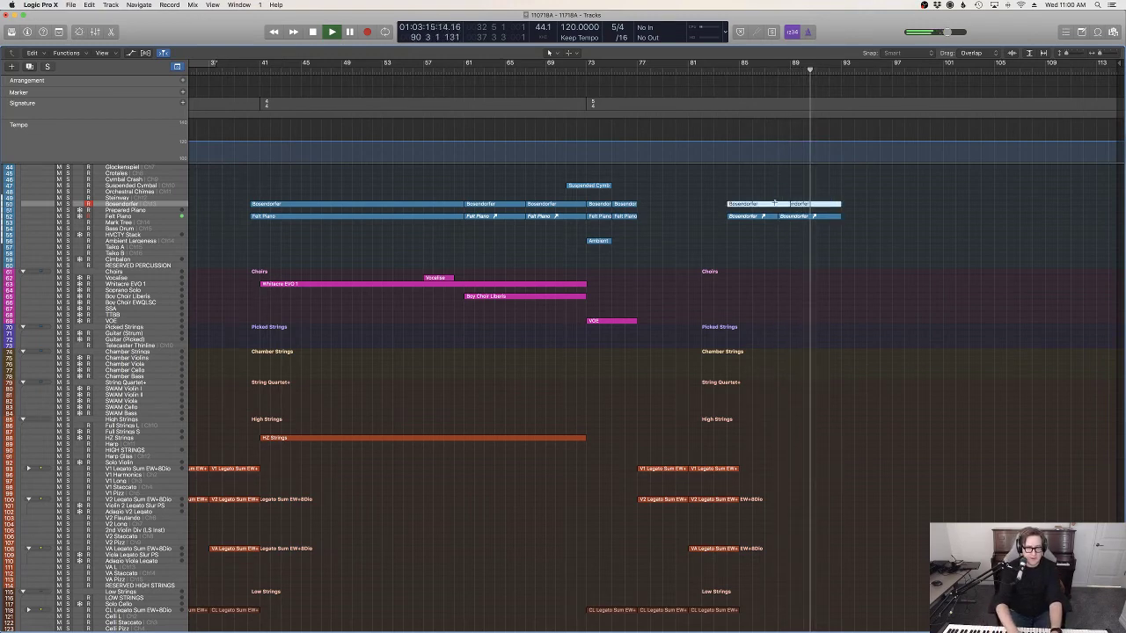
Step: Delete the Felt Piano regions across bars 84 to 93 and try a new Bosendorfer take from bar 89
key("space")
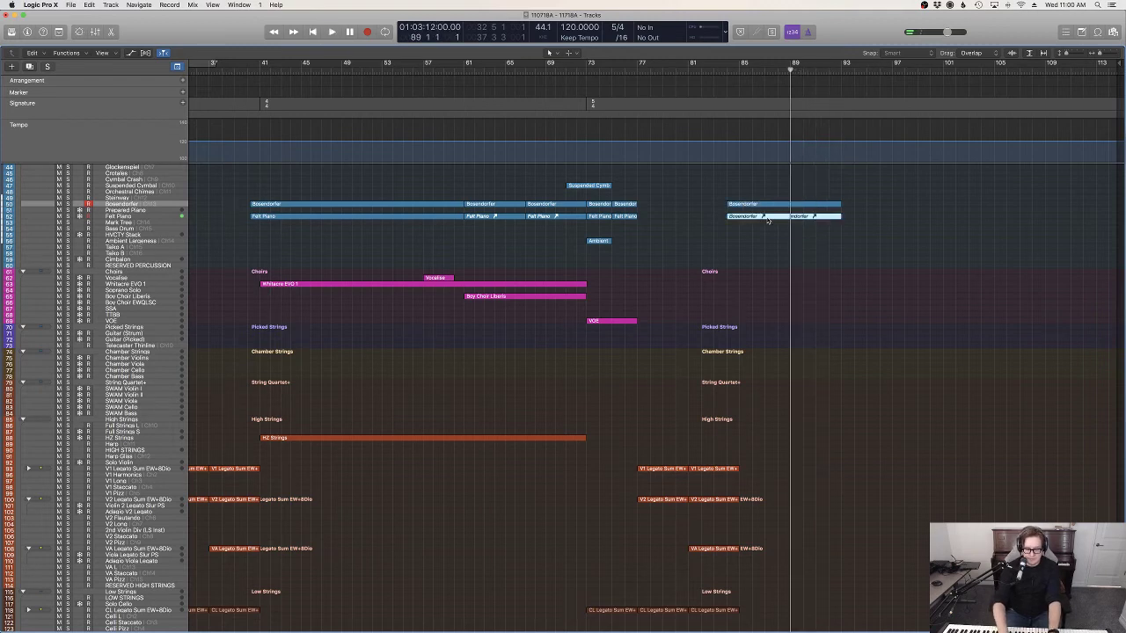
key("r")
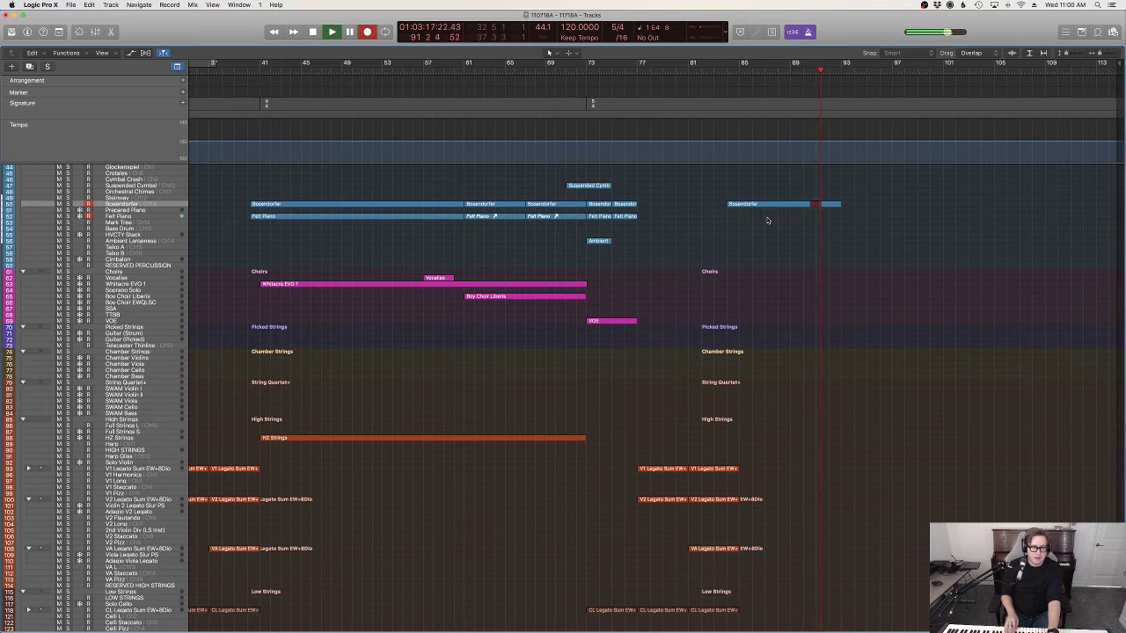
key("space")
key("super+z")
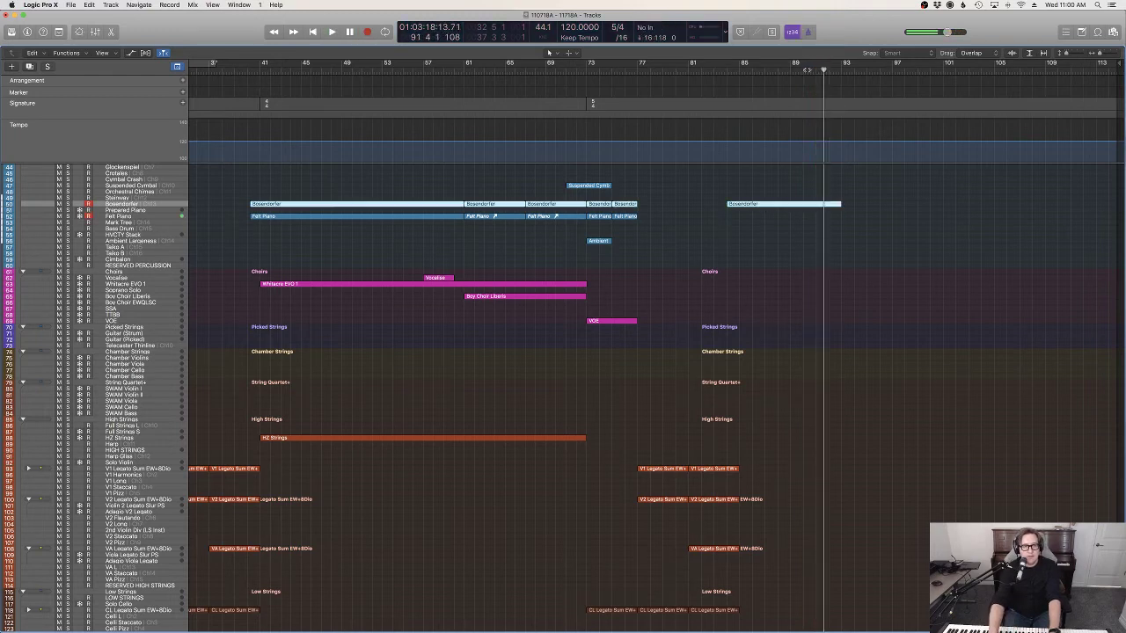
Step: Record a new Bosendorfer passage from about bar 90 to bar 93 and quantize the region's notes to 1/8 notes
left_click(809, 73)
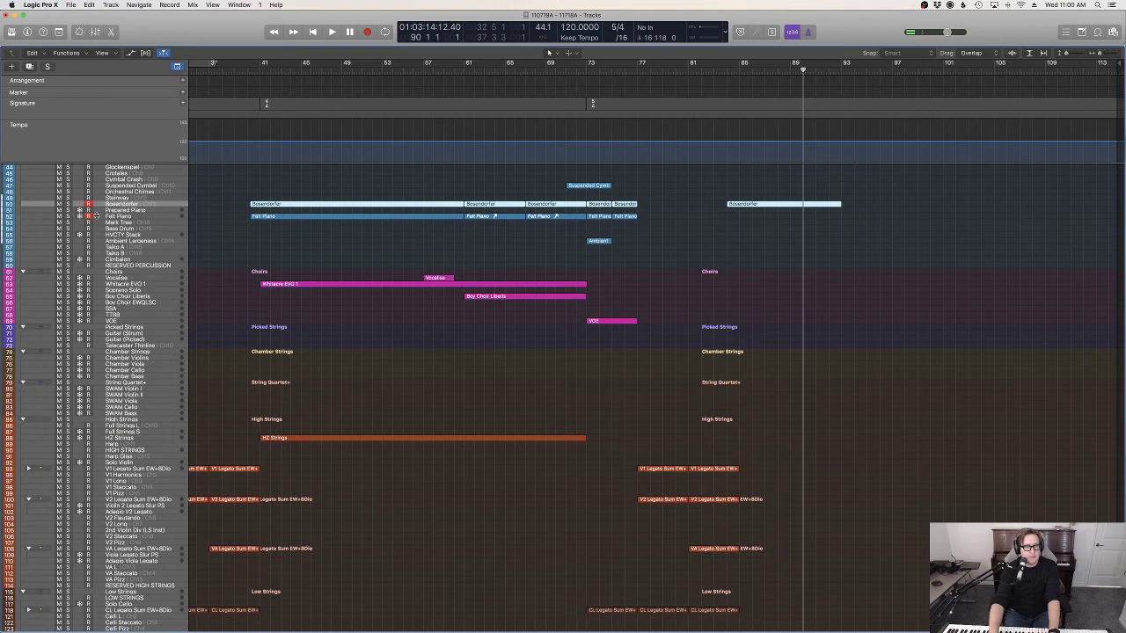
key("r")
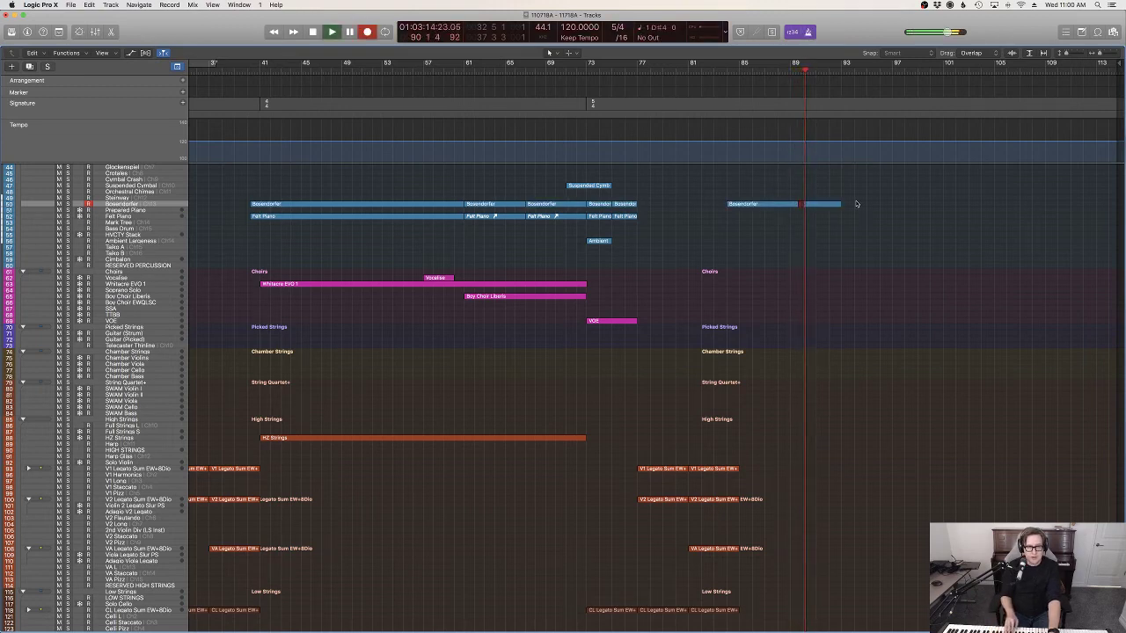
key("space")
key("t")
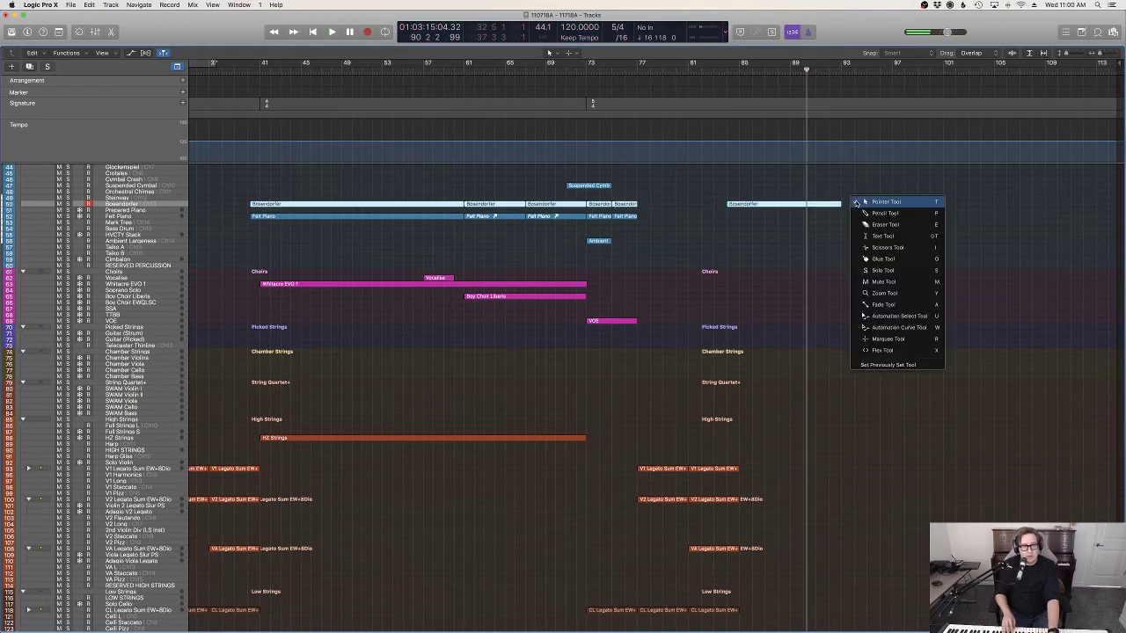
left_click(857, 203)
key("r")
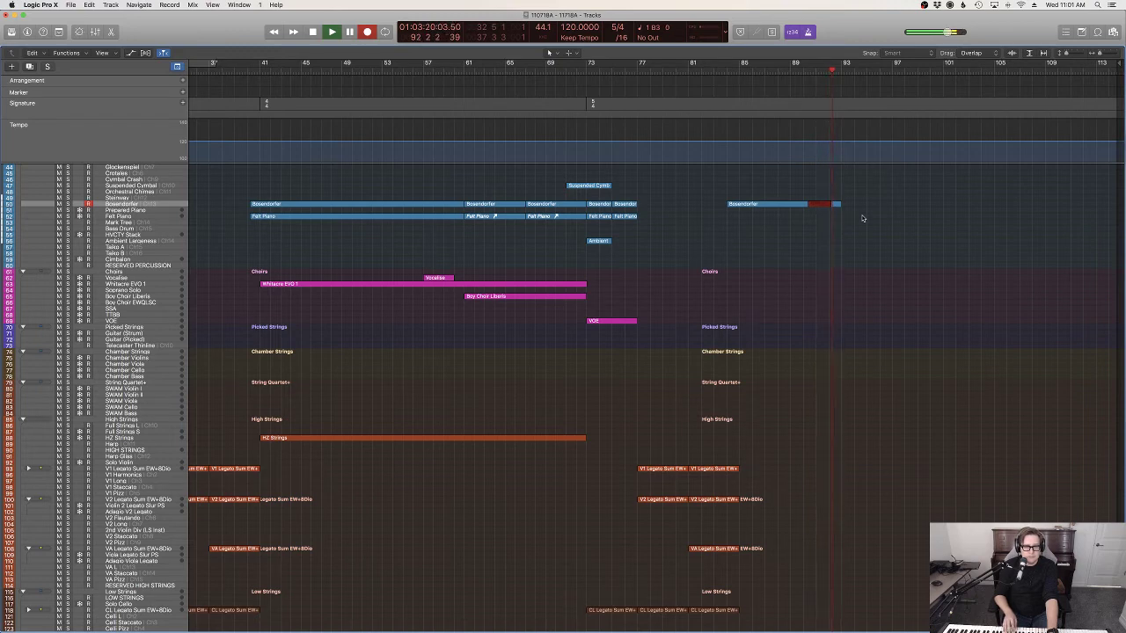
key("space")
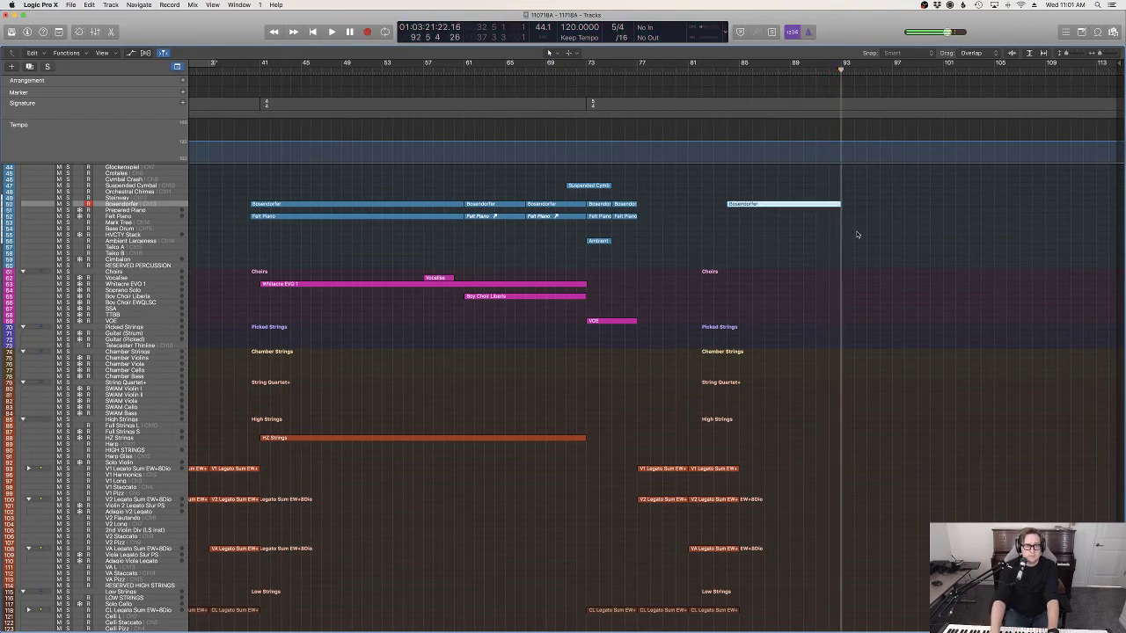
key("p")
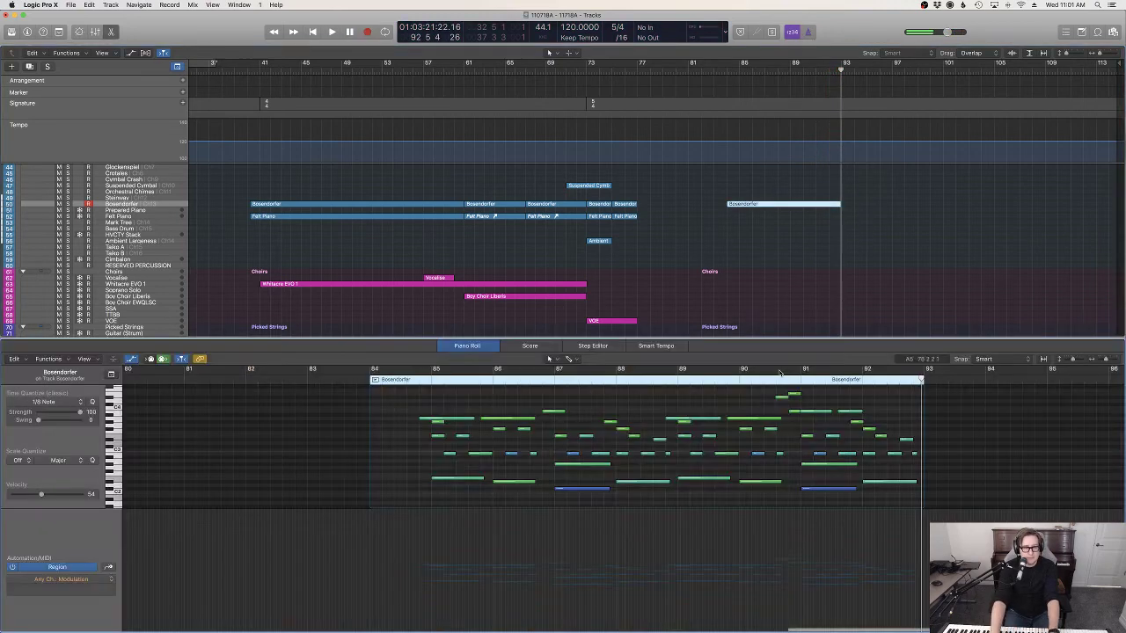
key("p")
Step: Copy the Bosendorfer region spanning bars 84 to 93 onto the Felt Piano track at its original position
left_click_drag(831, 260, 736, 183)
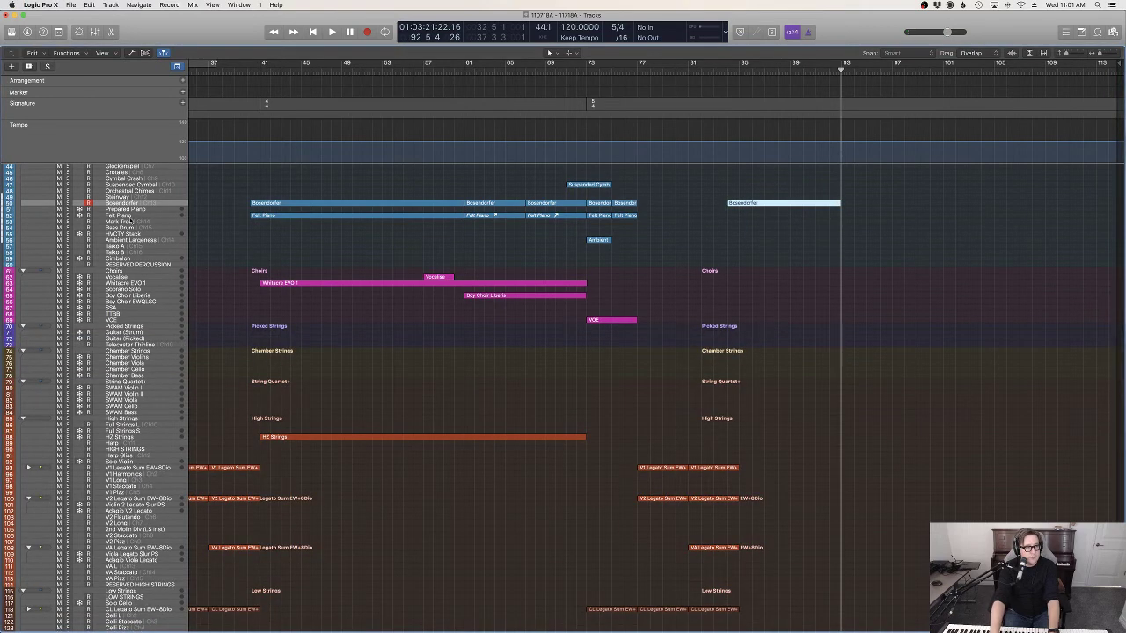
key("Down")
left_click(91, 4)
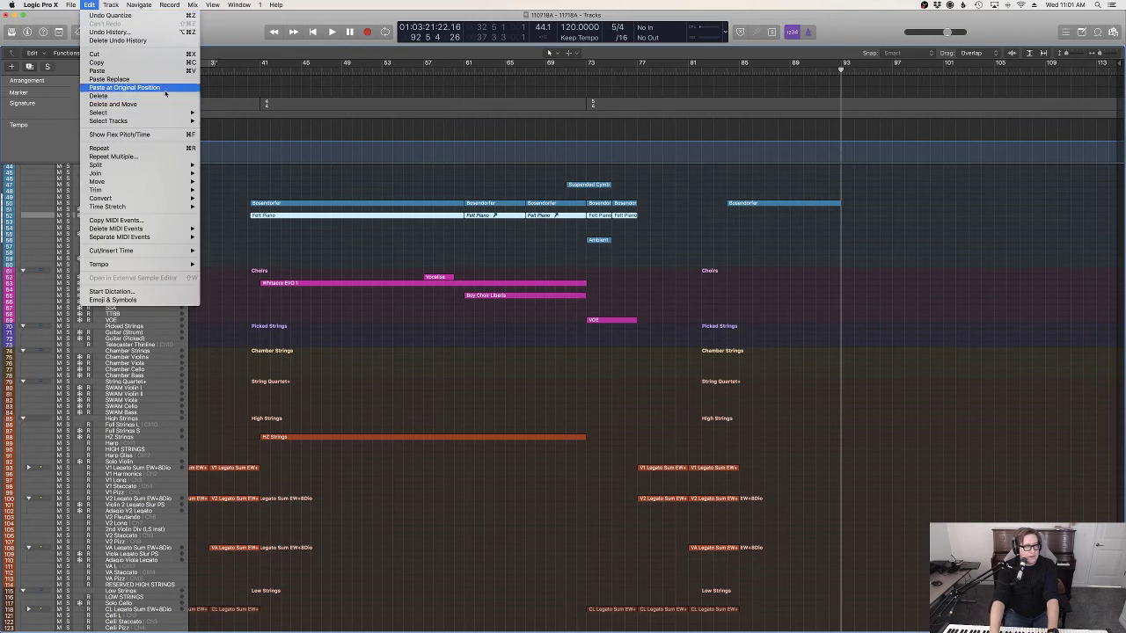
left_click(132, 102)
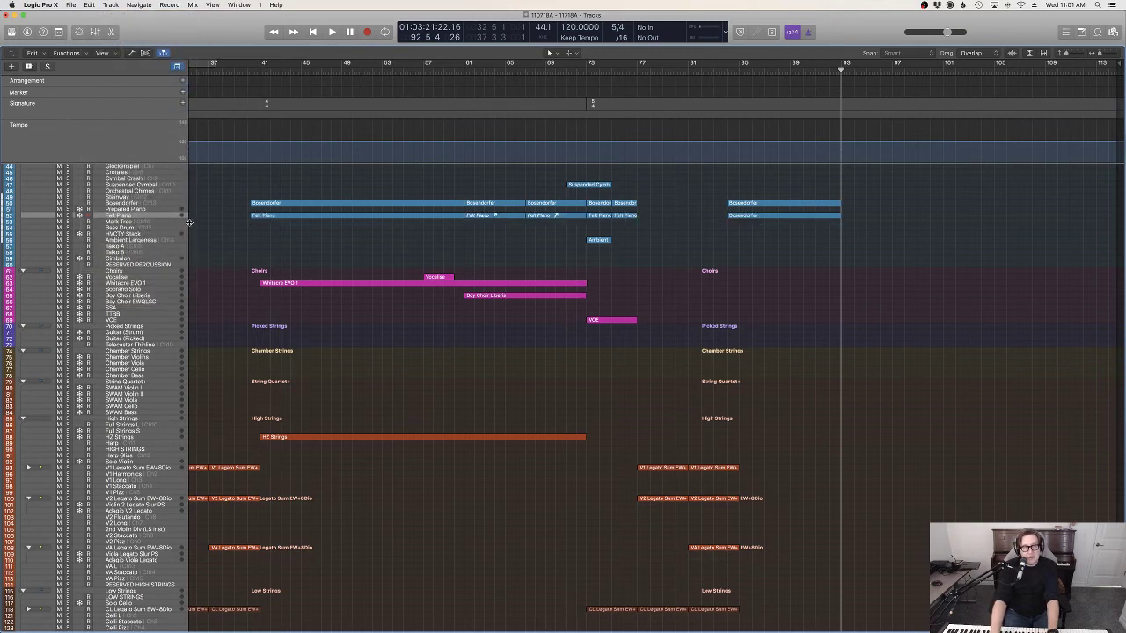
left_click(127, 217)
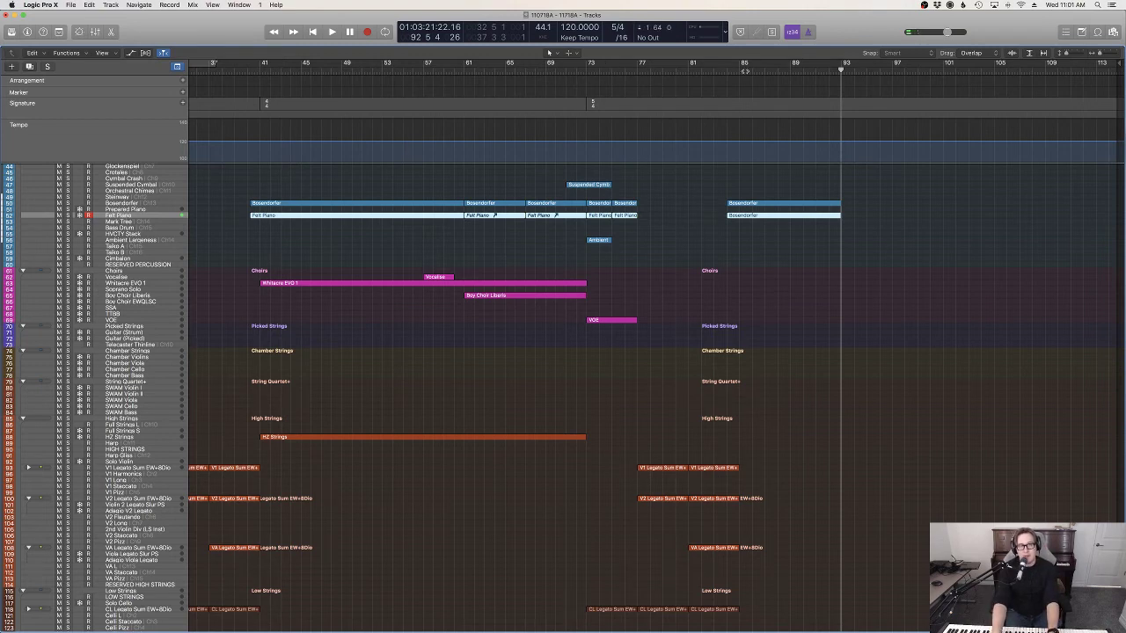
Step: Play back the doubled piano entry from about bar 82
left_click(713, 72)
key("space")
left_click(809, 338)
scroll(809, 339, "up", 3)
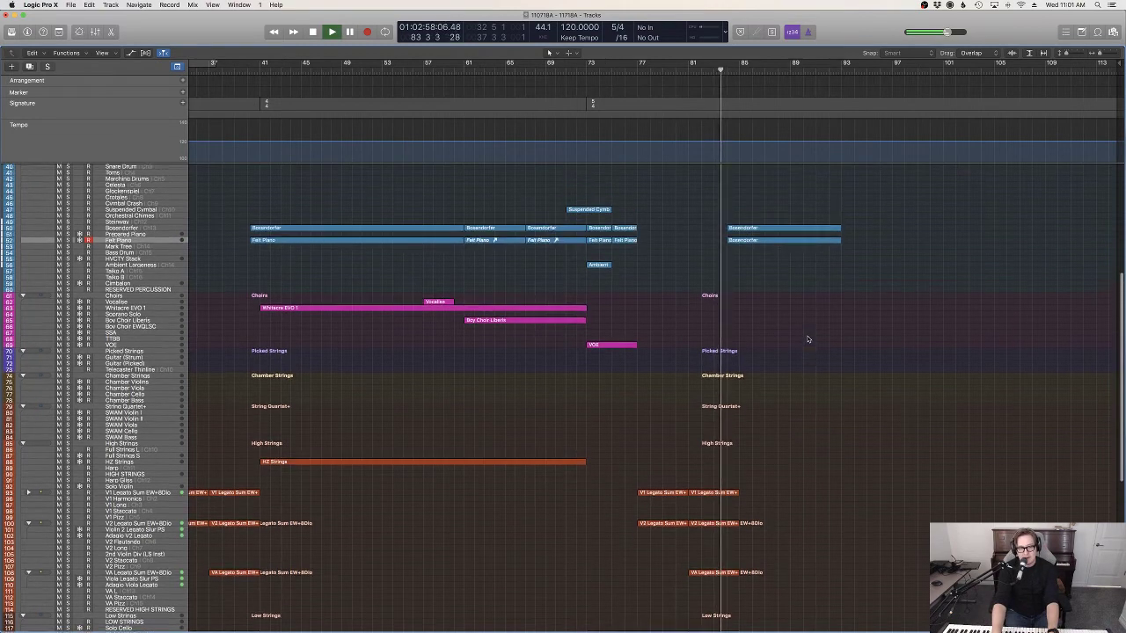
scroll(808, 338, "up", 2)
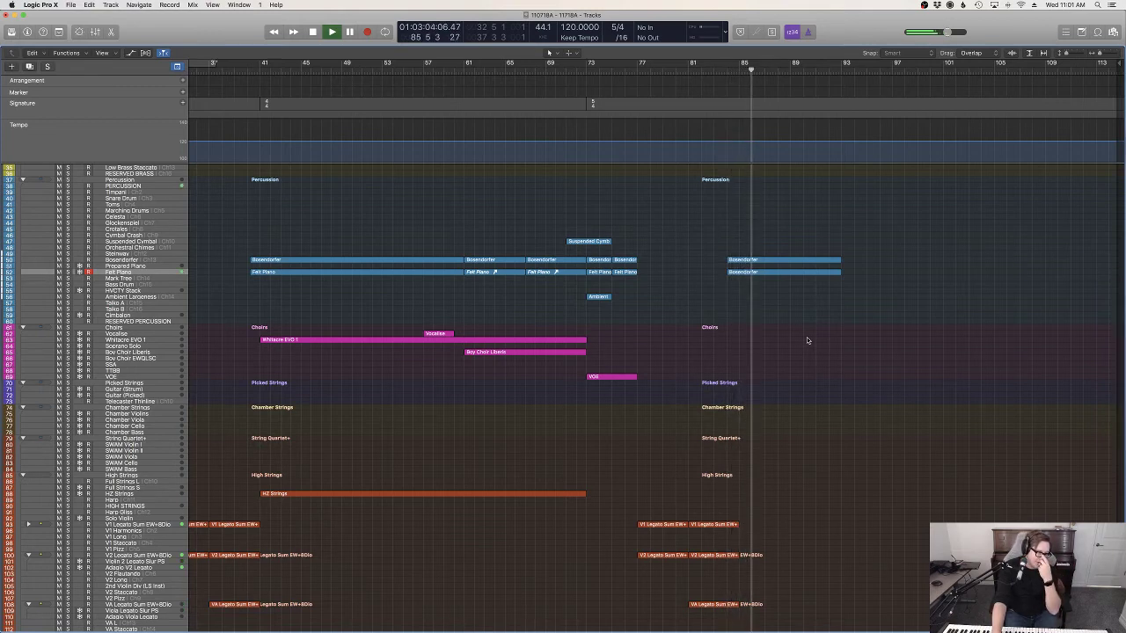
Step: Try to copy the closing Bosendorfer region onto the Celesta track at its original position, with playback running to bar 93
left_click(790, 256)
scroll(289, 367, "up", 5)
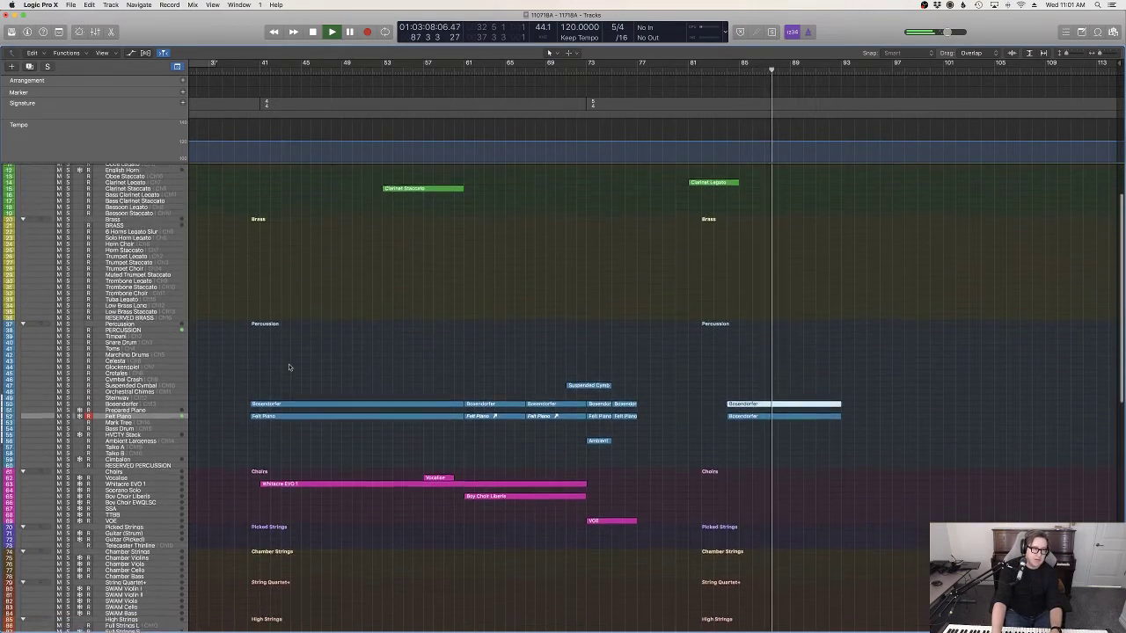
scroll(288, 367, "up", 2)
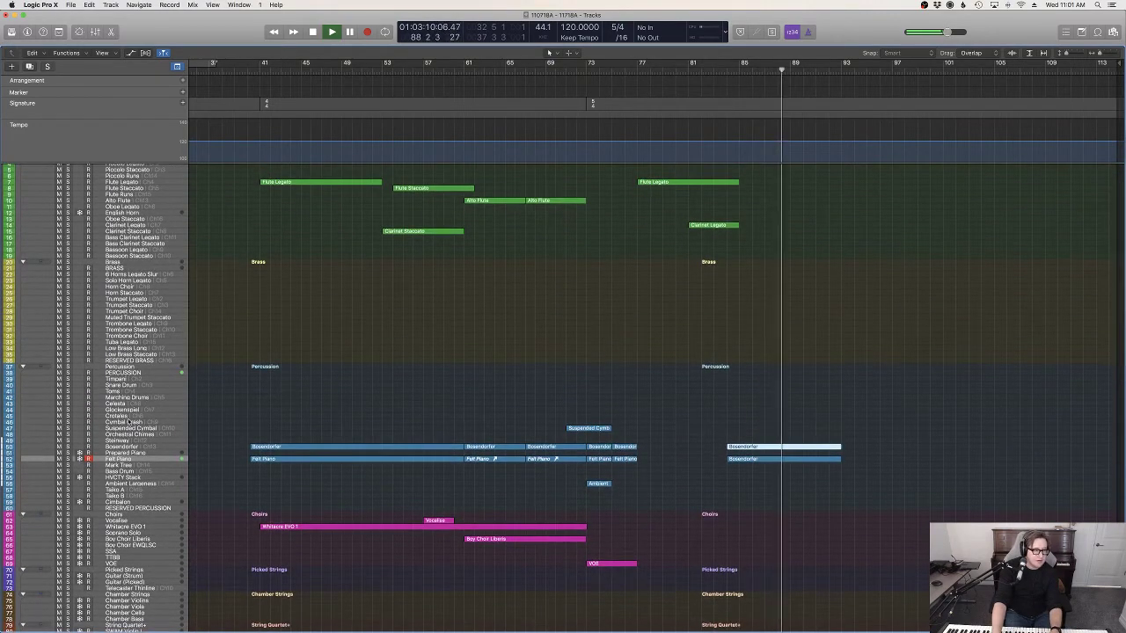
left_click(119, 402)
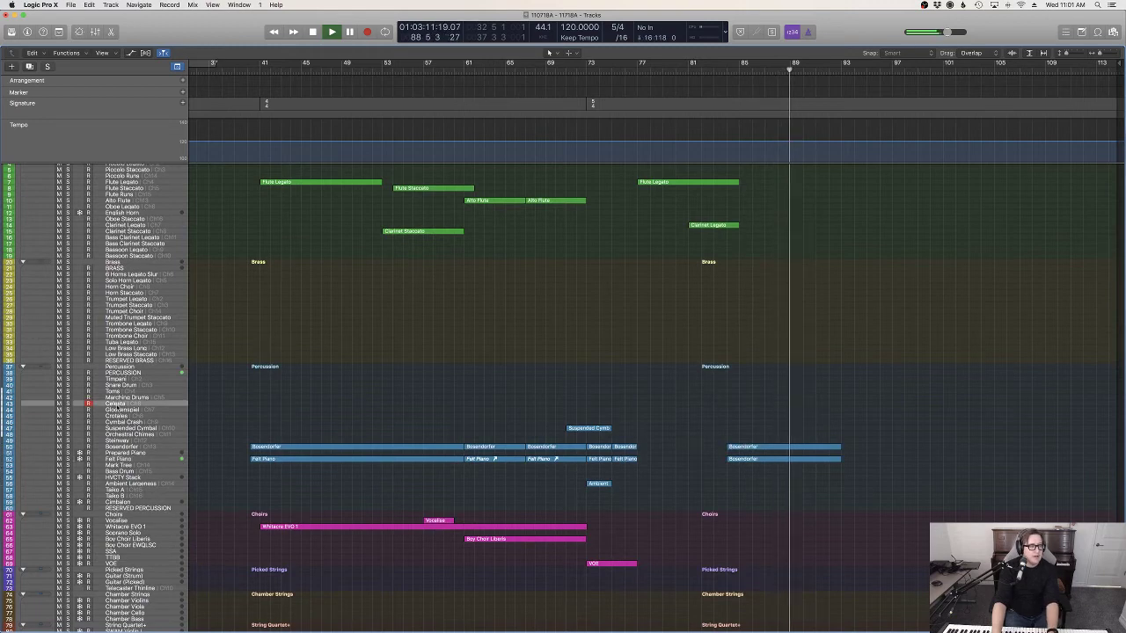
left_click(99, 4)
left_click(132, 86)
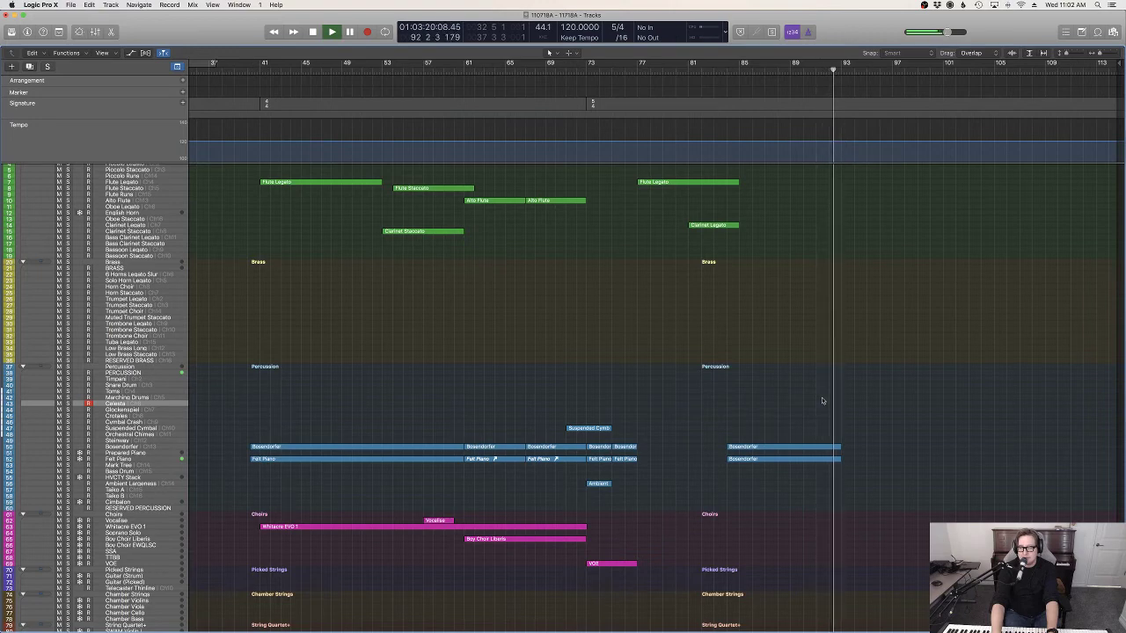
key("space")
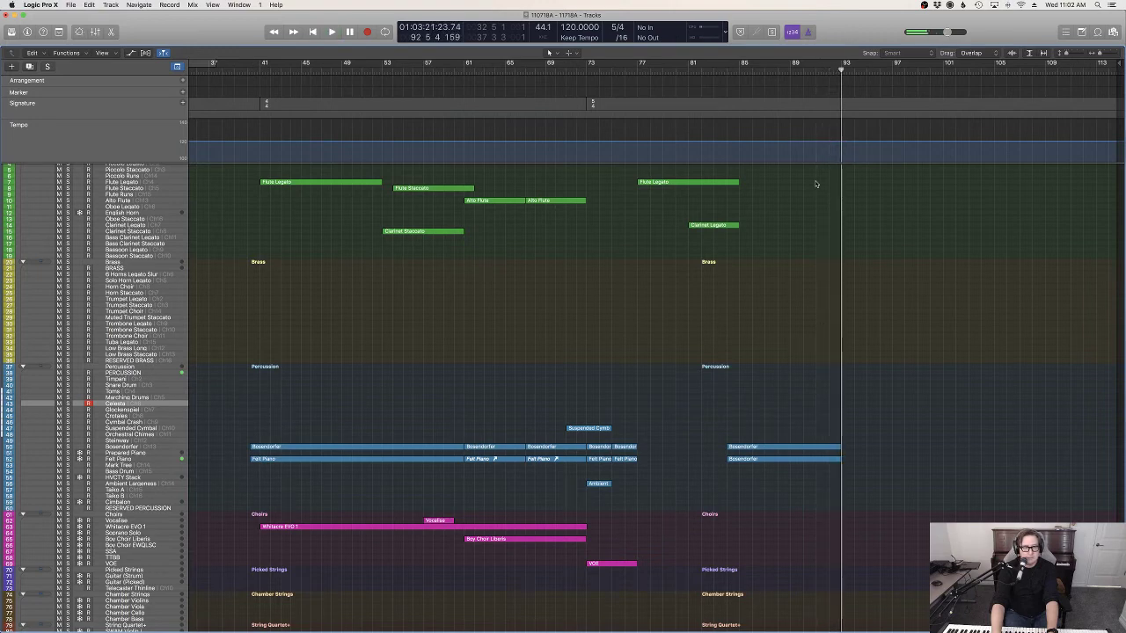
Step: Review the string, Omni 1 and other synth regions from the opening of the arrangement through bar 93
scroll(598, 291, "left", 15)
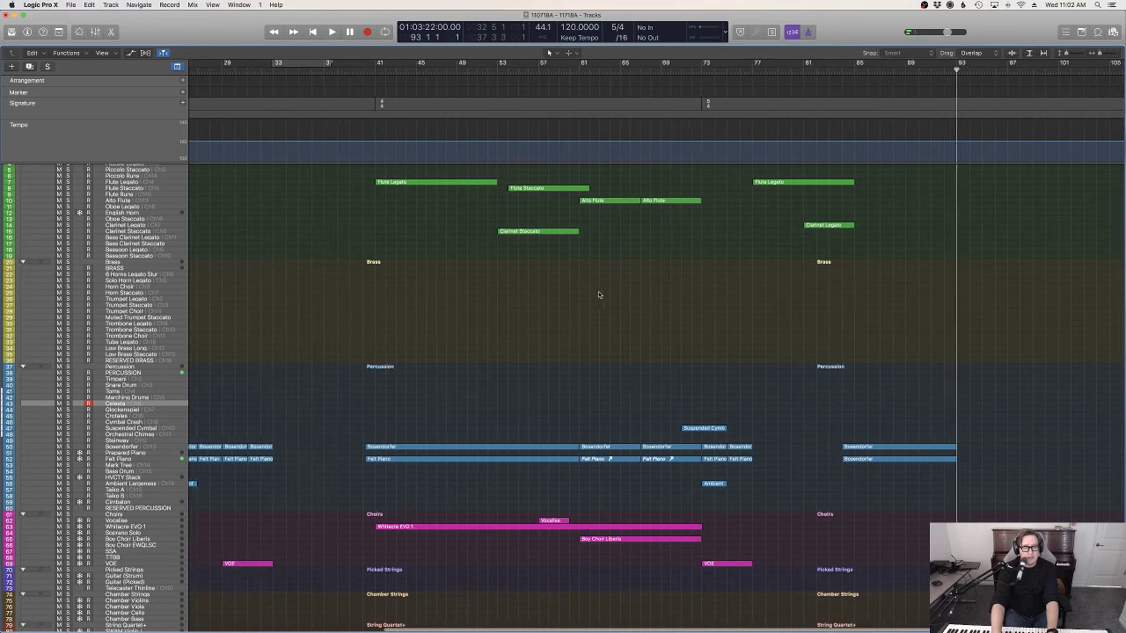
scroll(656, 303, "down", 15)
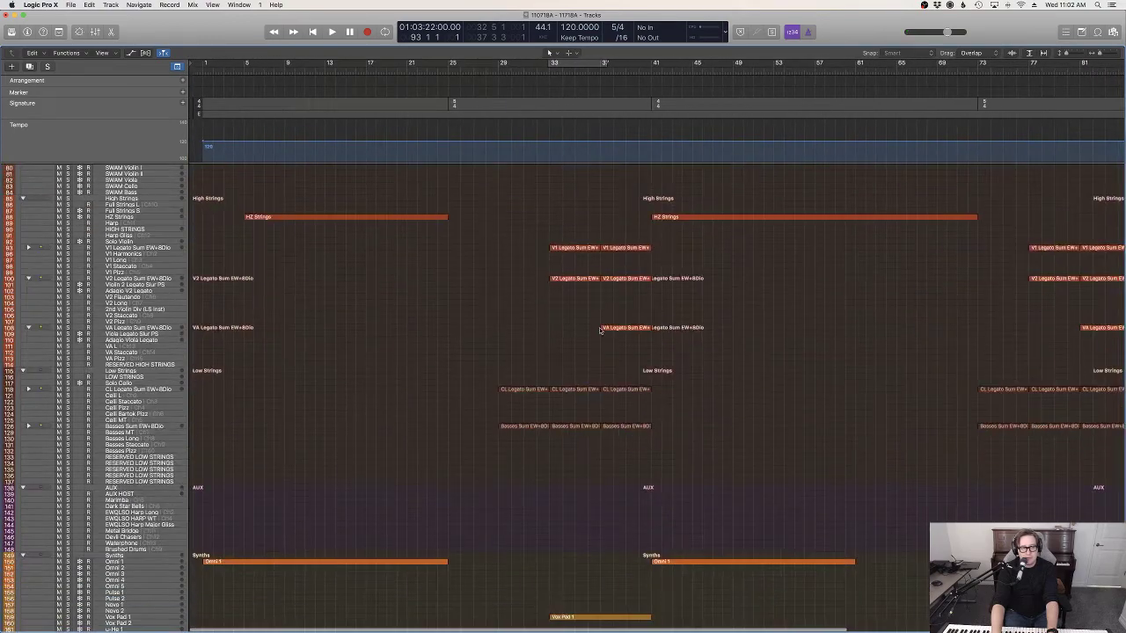
left_click_drag(337, 609, 259, 444)
left_click(142, 473)
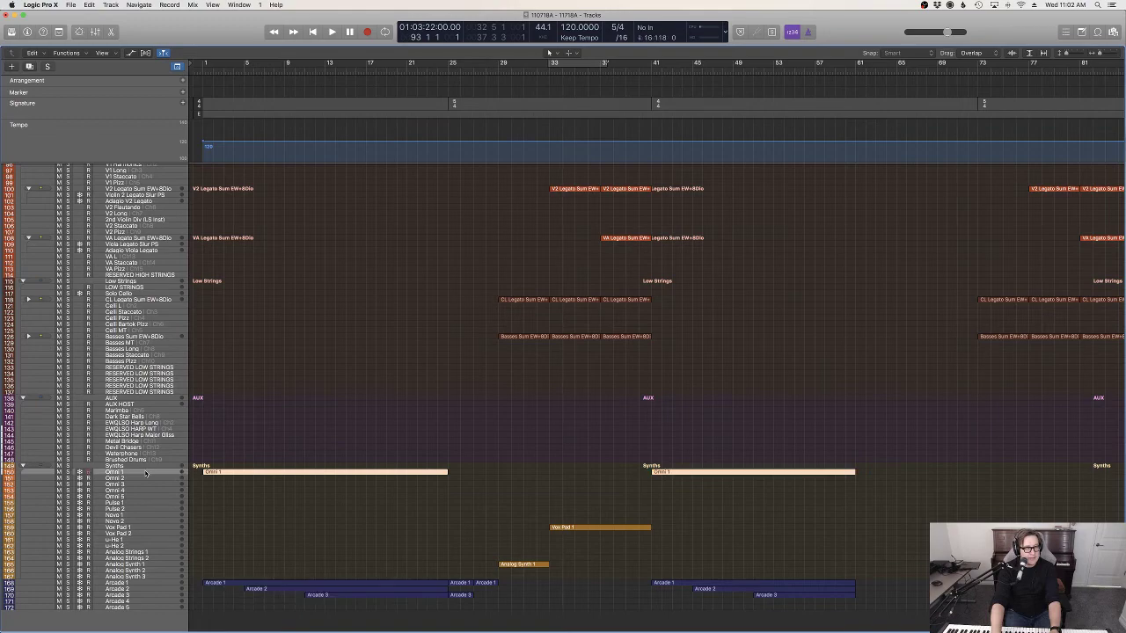
scroll(334, 427, "right", 10)
scroll(479, 435, "up", 5)
scroll(480, 434, "up", 6)
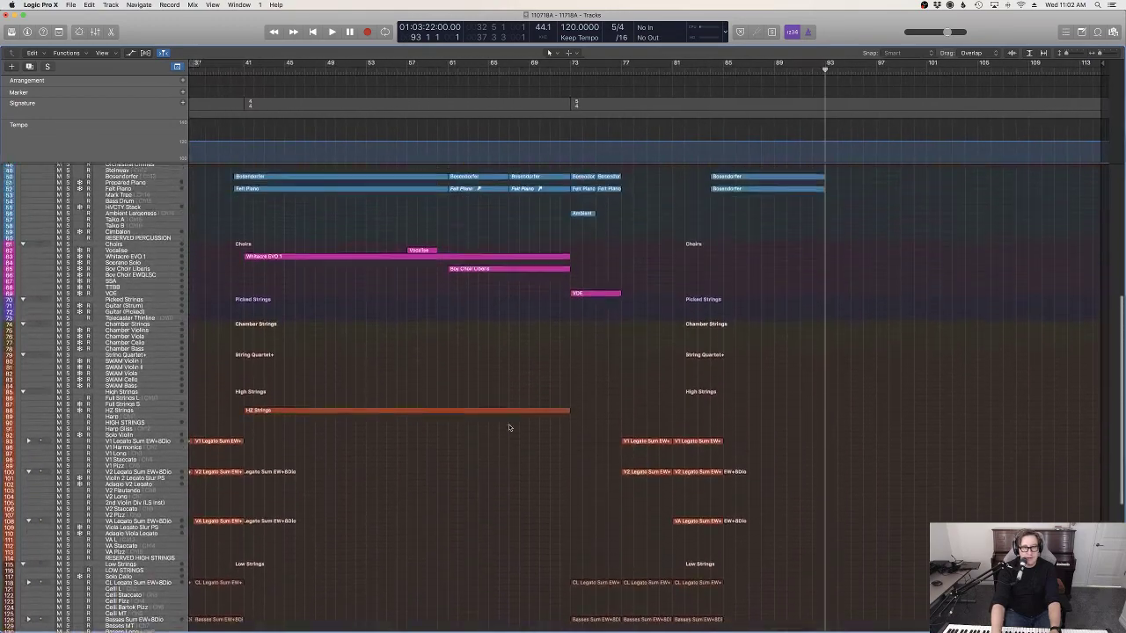
Step: Insert a 4/4 time signature change at bar 93, where the closing piano regions end
left_click_drag(837, 70, 841, 69)
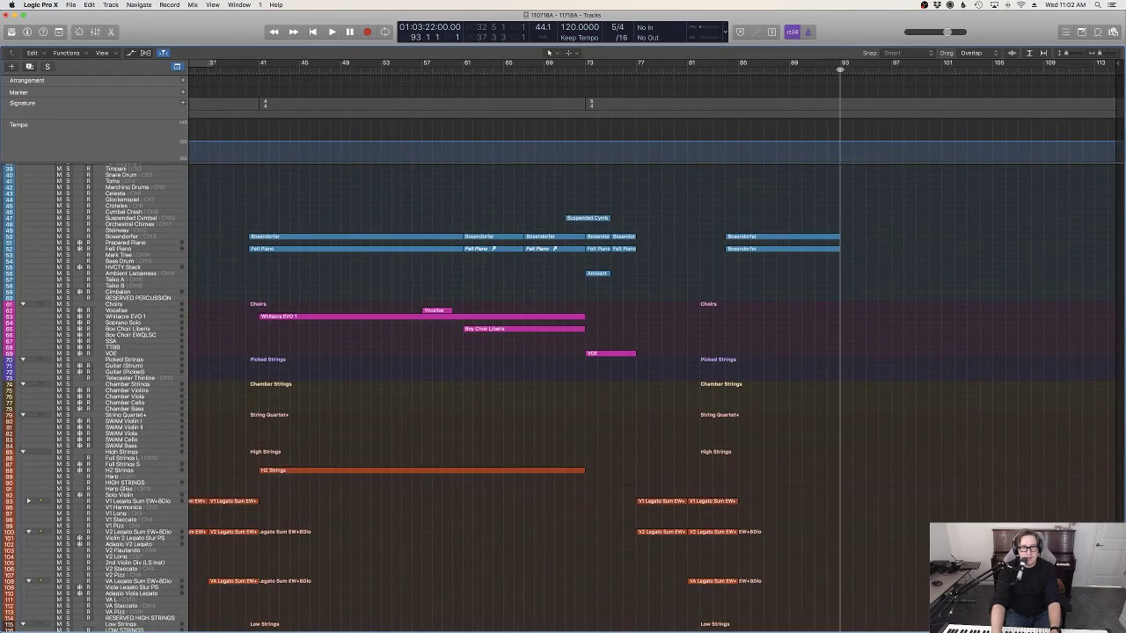
key("super+v")
left_click(578, 205)
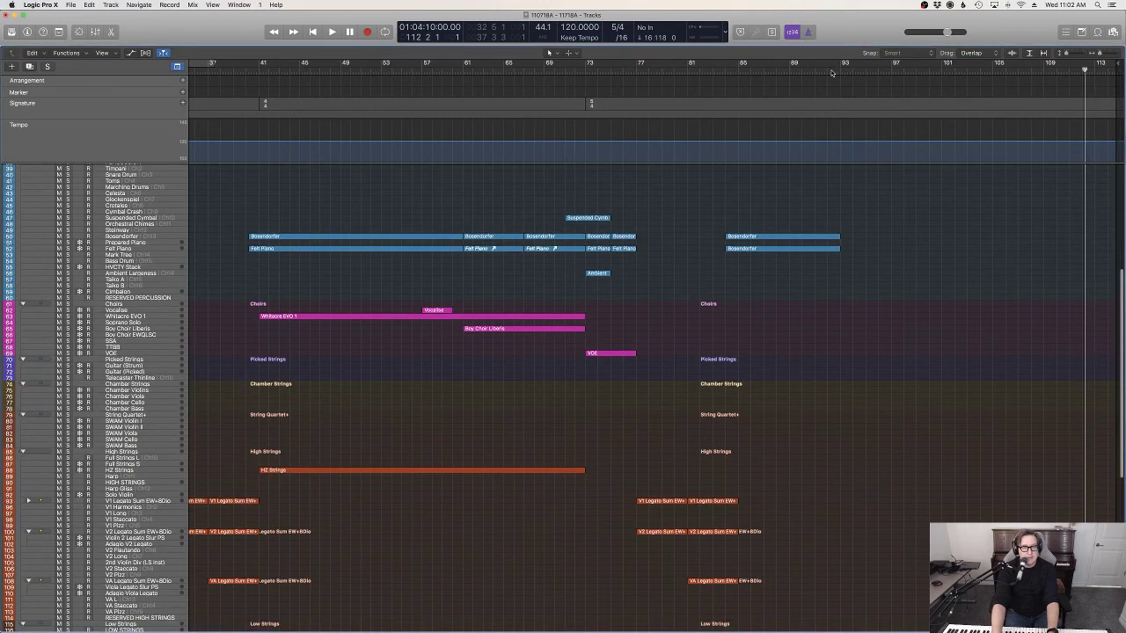
left_click_drag(828, 71, 841, 70)
key("d")
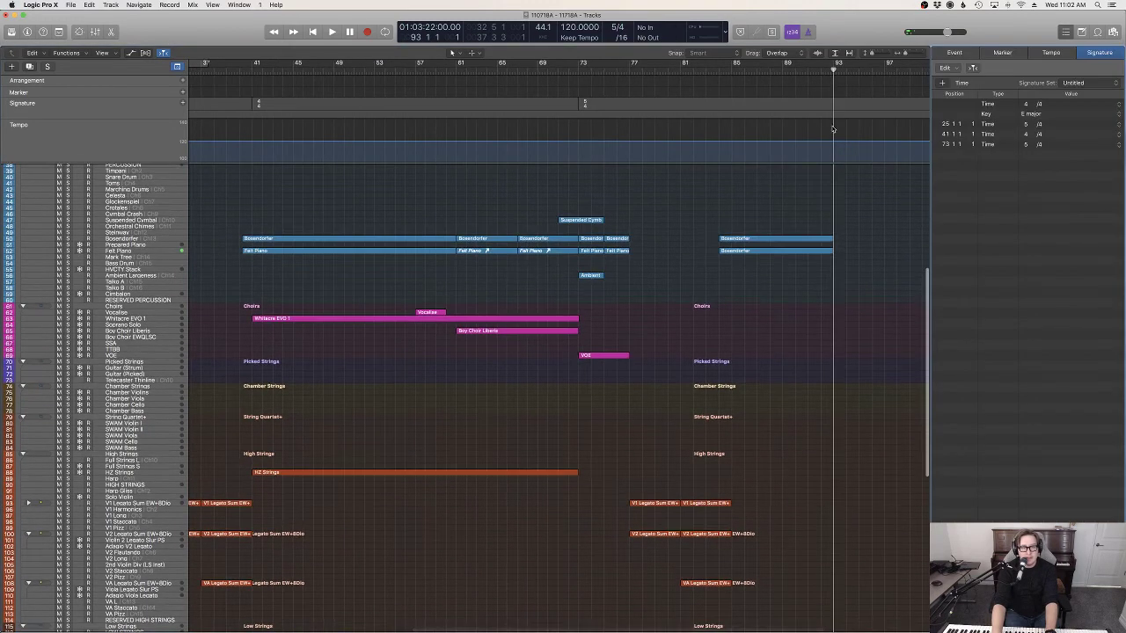
left_click(939, 84)
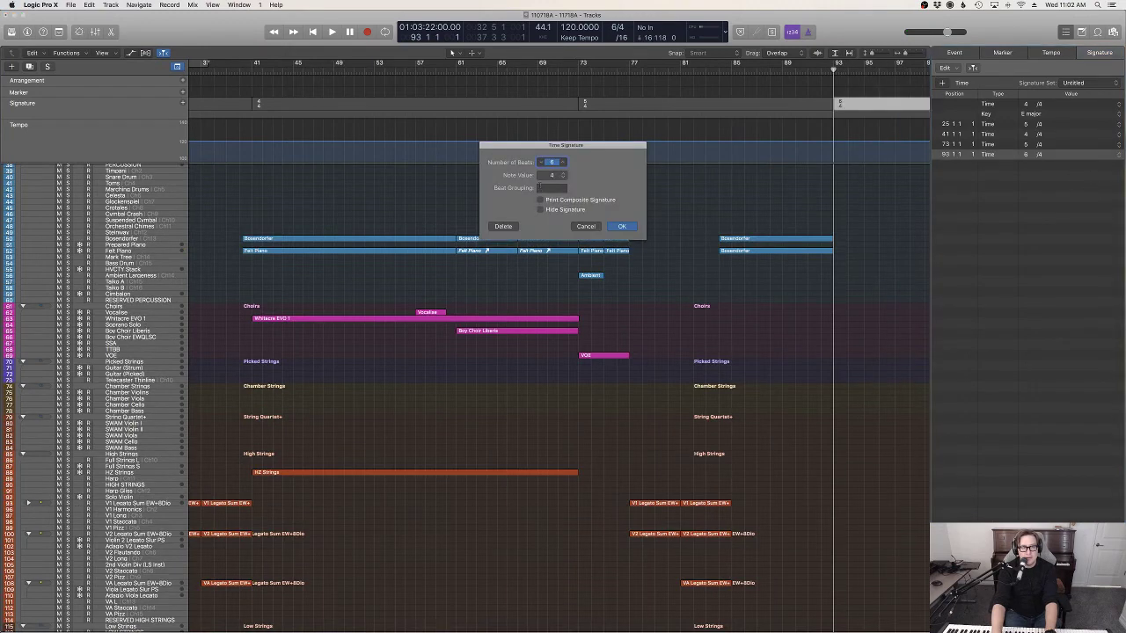
left_click(623, 227)
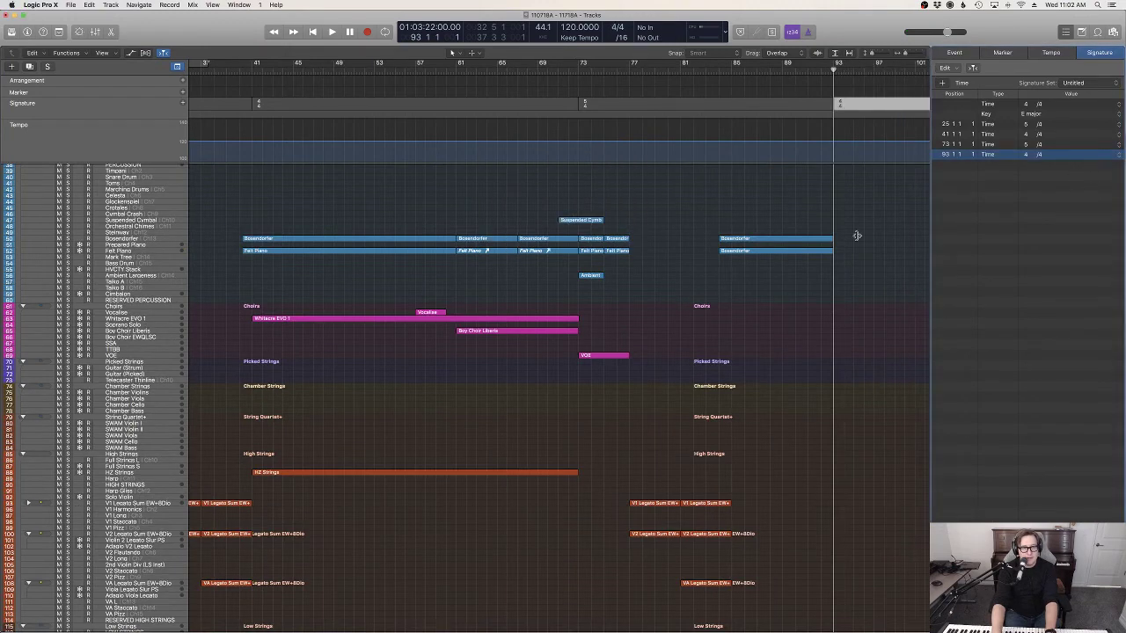
Step: Play back from bar 91 across the time signature change at bar 93 and close the signature list
left_click(807, 70)
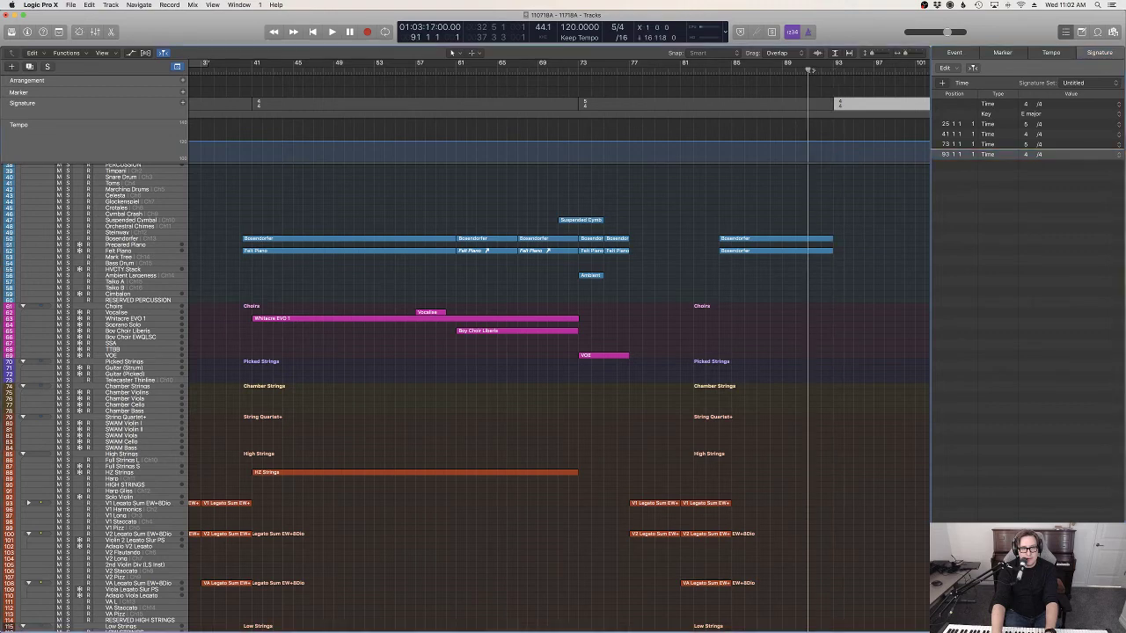
key("d")
key("space")
left_click(922, 291)
key("d")
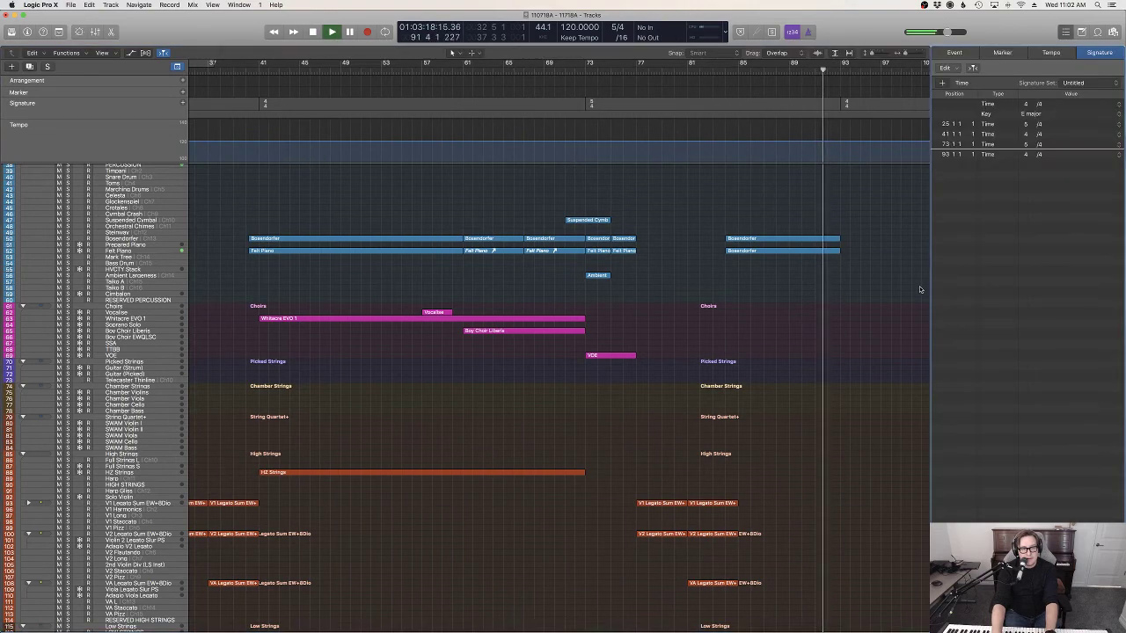
key("d")
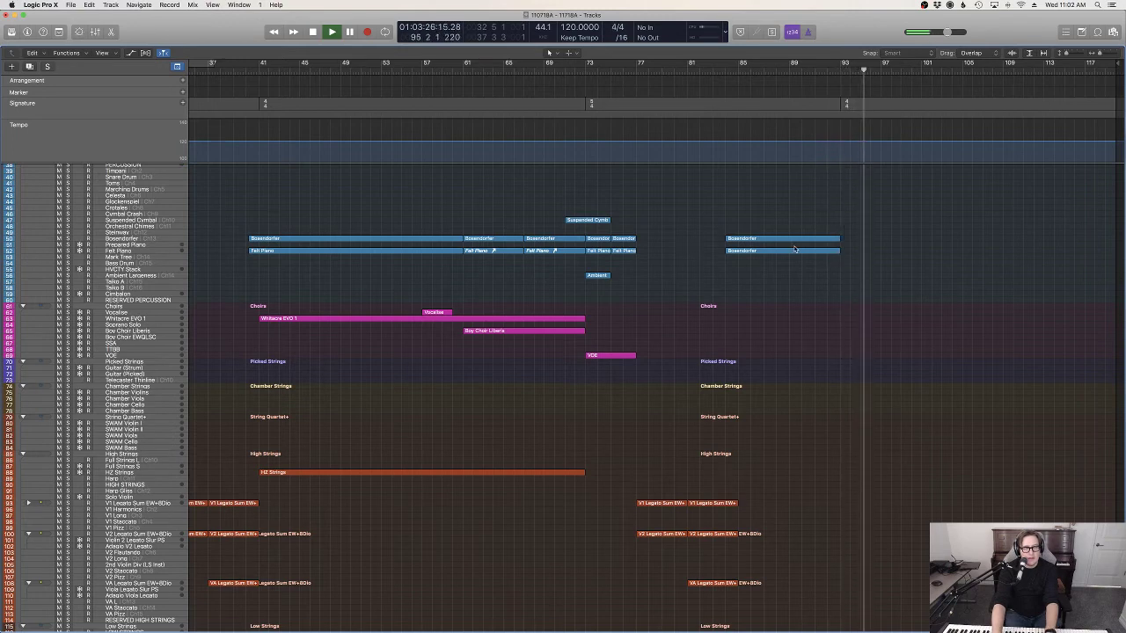
key("space")
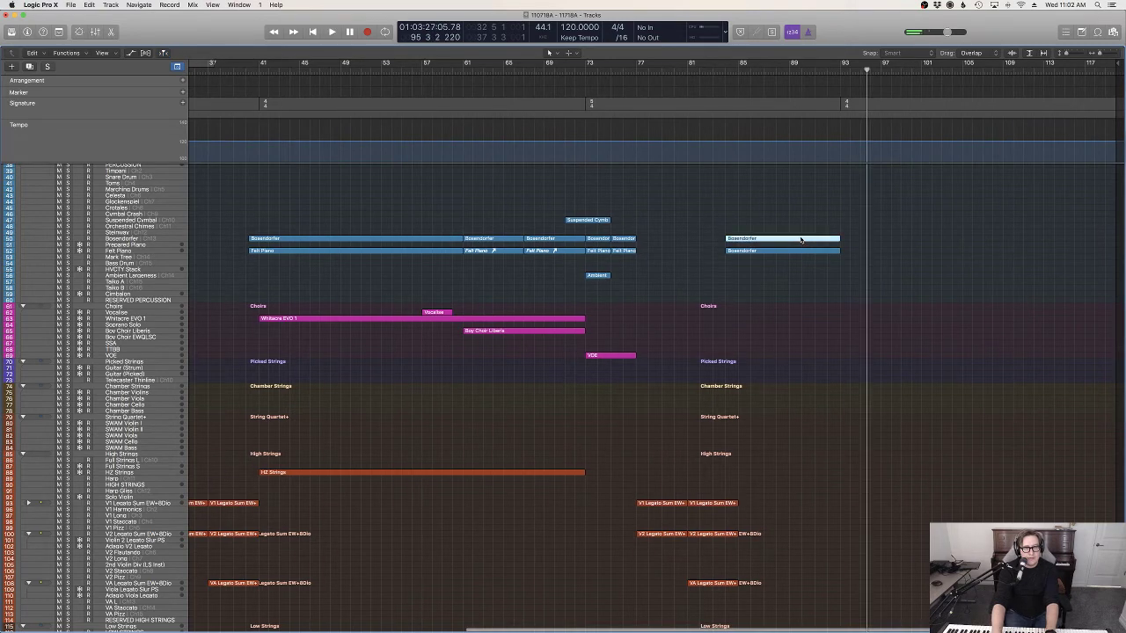
Step: Ramp down the note velocities of the Bosendorfer track's closing region from bar 89 to its end and audition from bar 90
double_click(801, 240)
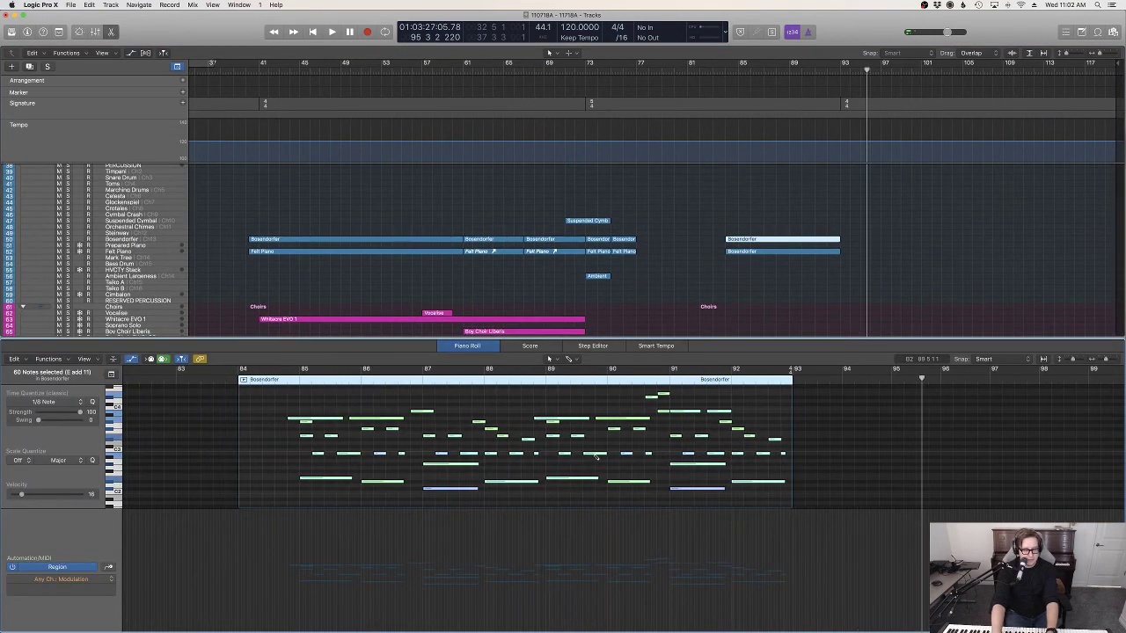
key("ctrl+super+n")
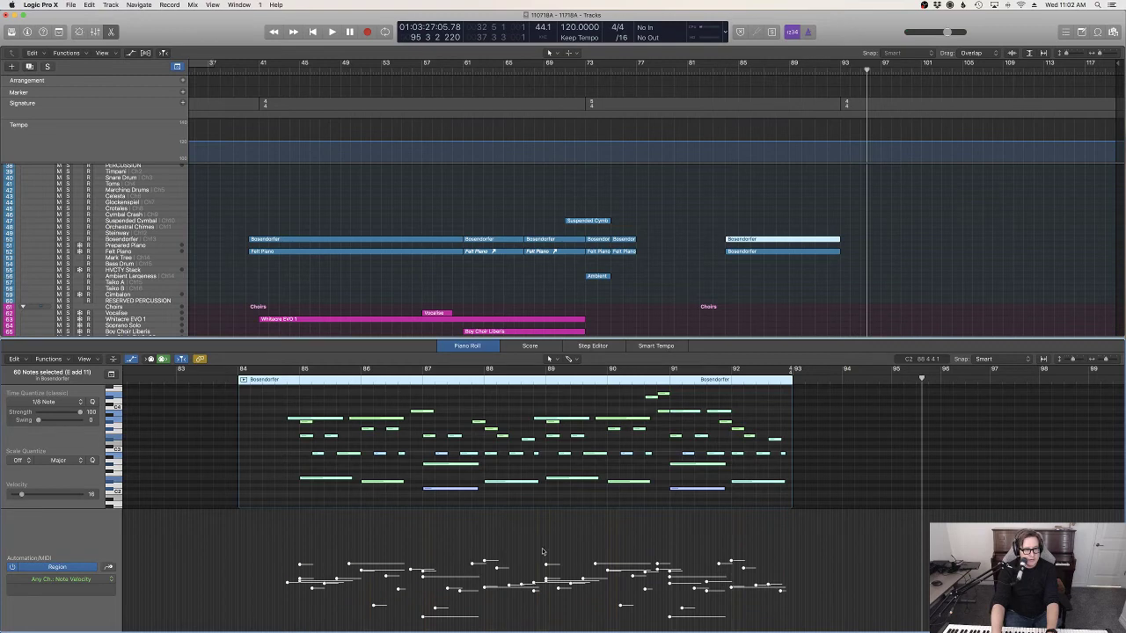
left_click_drag(547, 564, 792, 611)
left_click(801, 70)
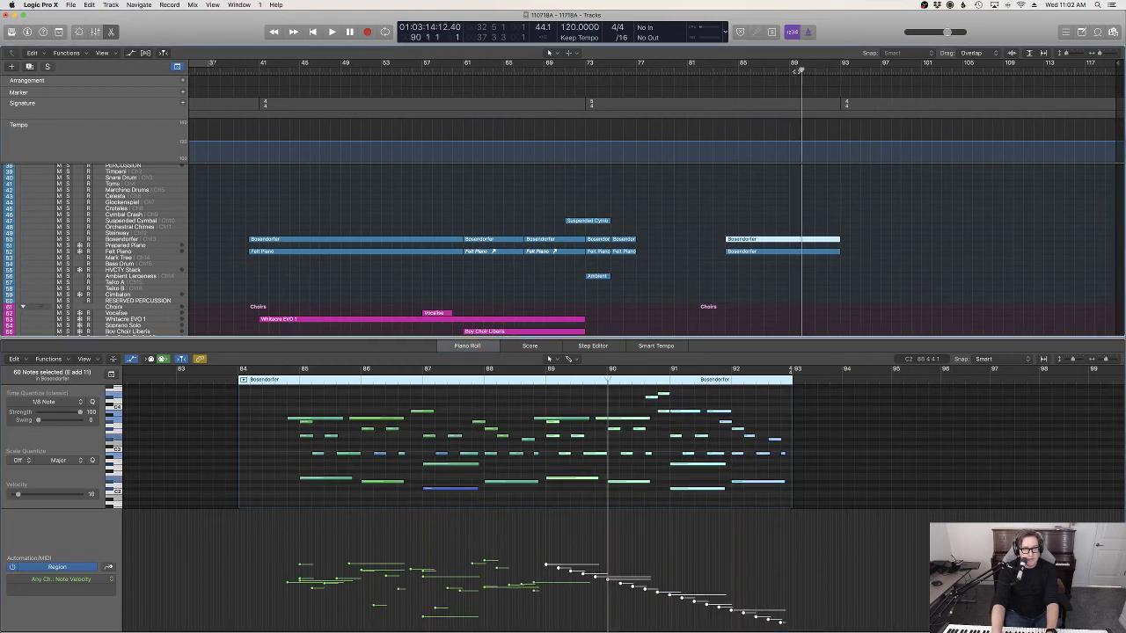
key("space")
left_click(897, 233)
key("e")
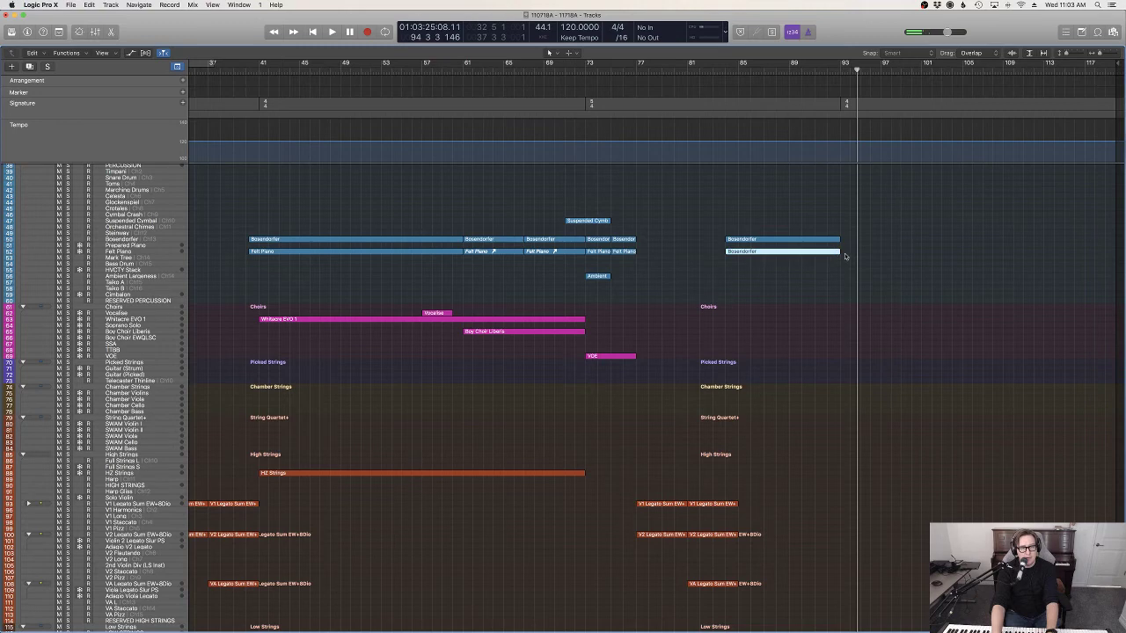
Step: Lengthen both closing piano regions to about bar 94 and extend the Bosendorfer track's last sustain pedal hold almost to the region's end
left_click_drag(840, 239, 846, 240)
key("p")
scroll(783, 457, "down", 1)
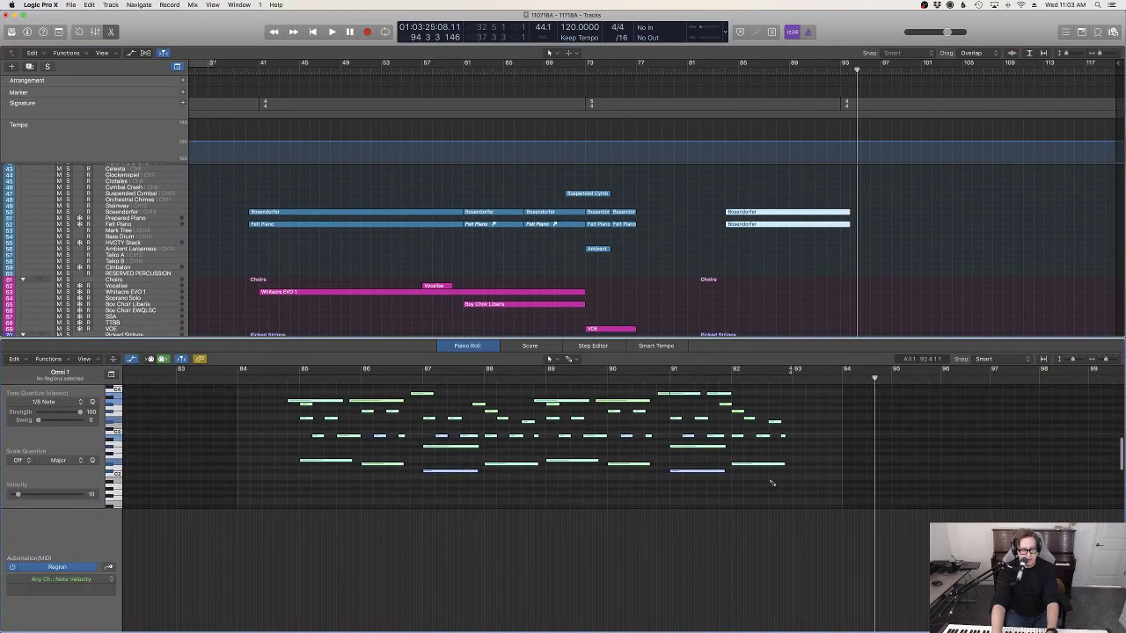
left_click(38, 580)
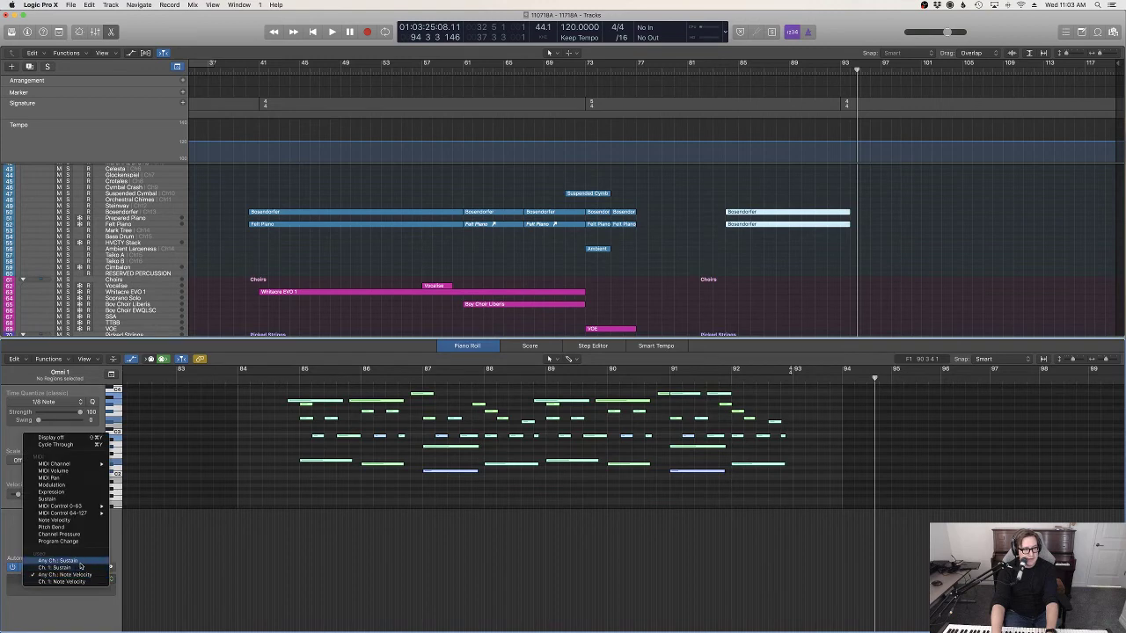
left_click(79, 562)
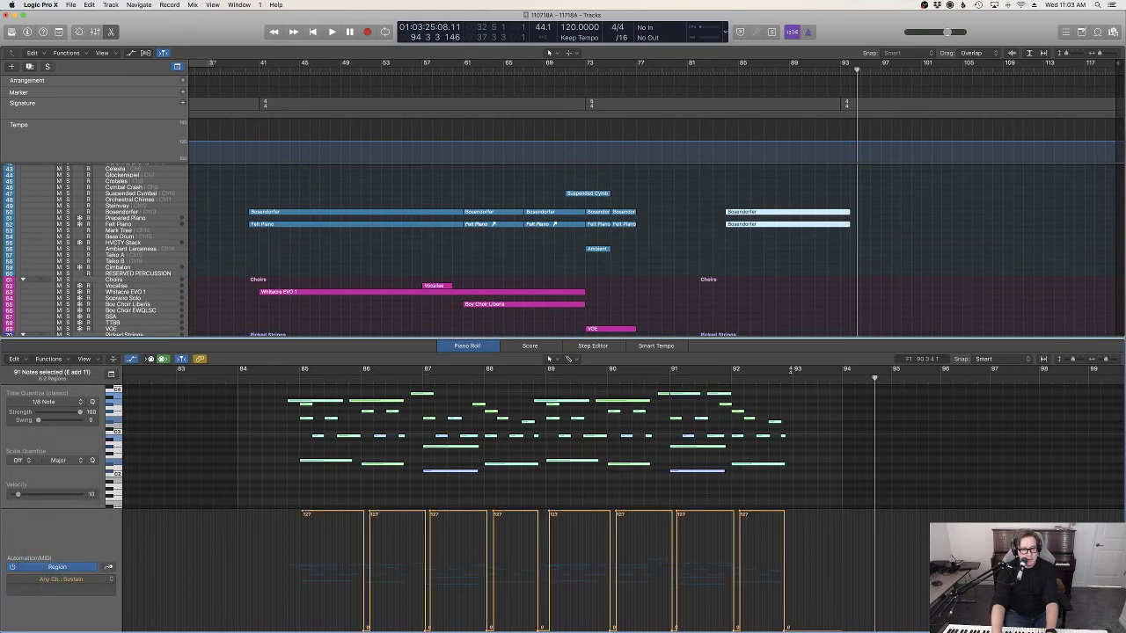
left_click_drag(786, 628, 840, 616)
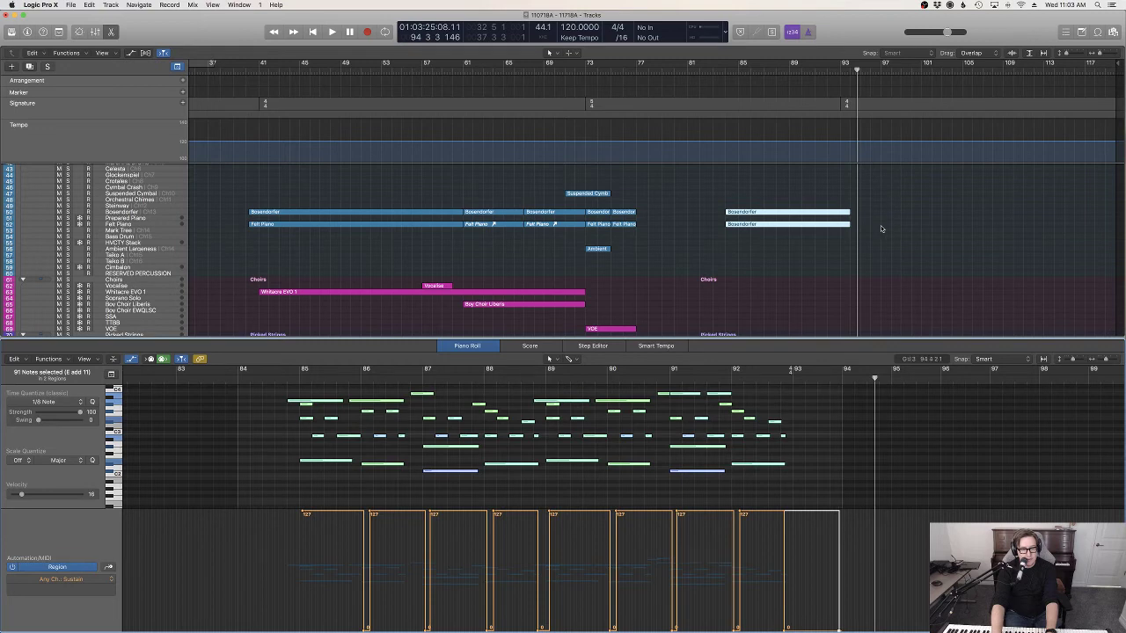
Step: Extend the last sustain pedal hold of the closing region on the Felt Piano track to just before bar 94
left_click(837, 214)
left_click(803, 226)
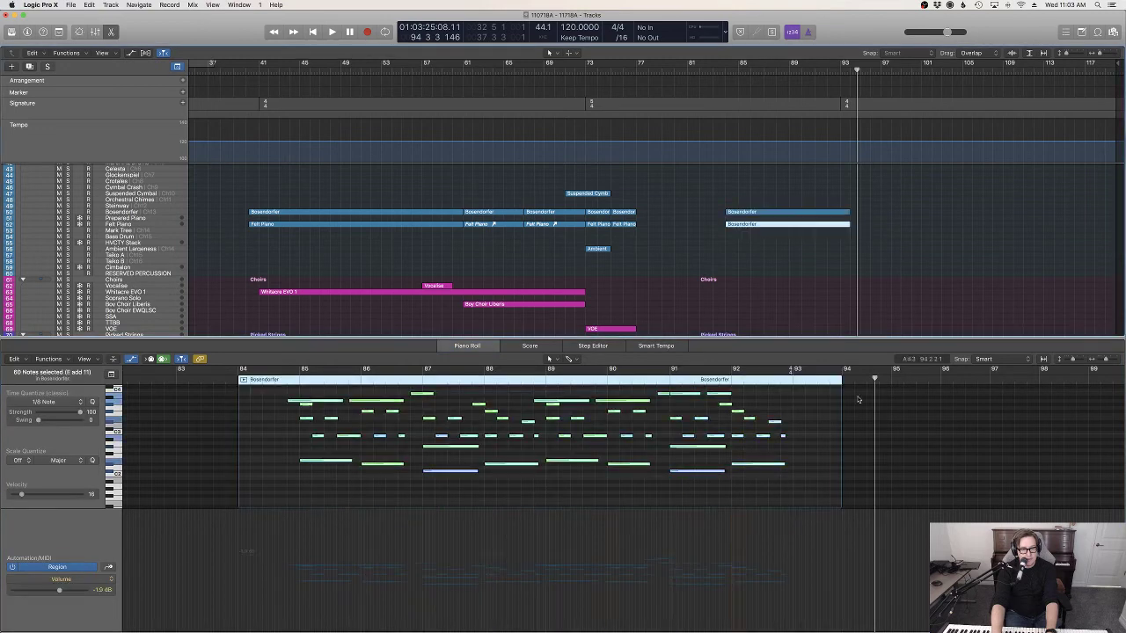
left_click(85, 578)
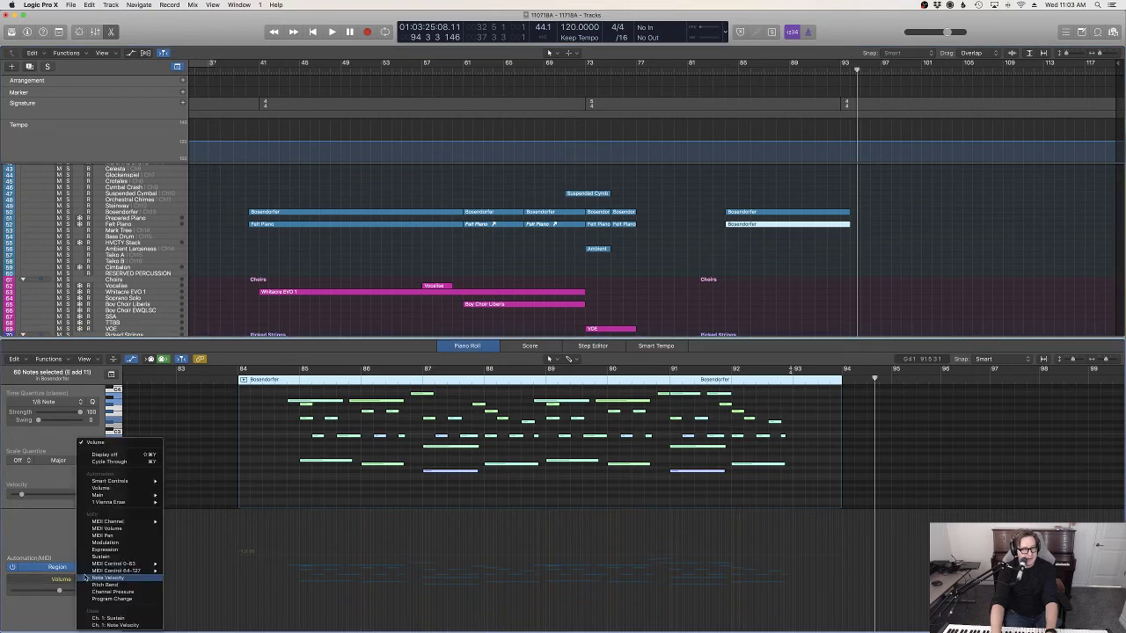
left_click(128, 557)
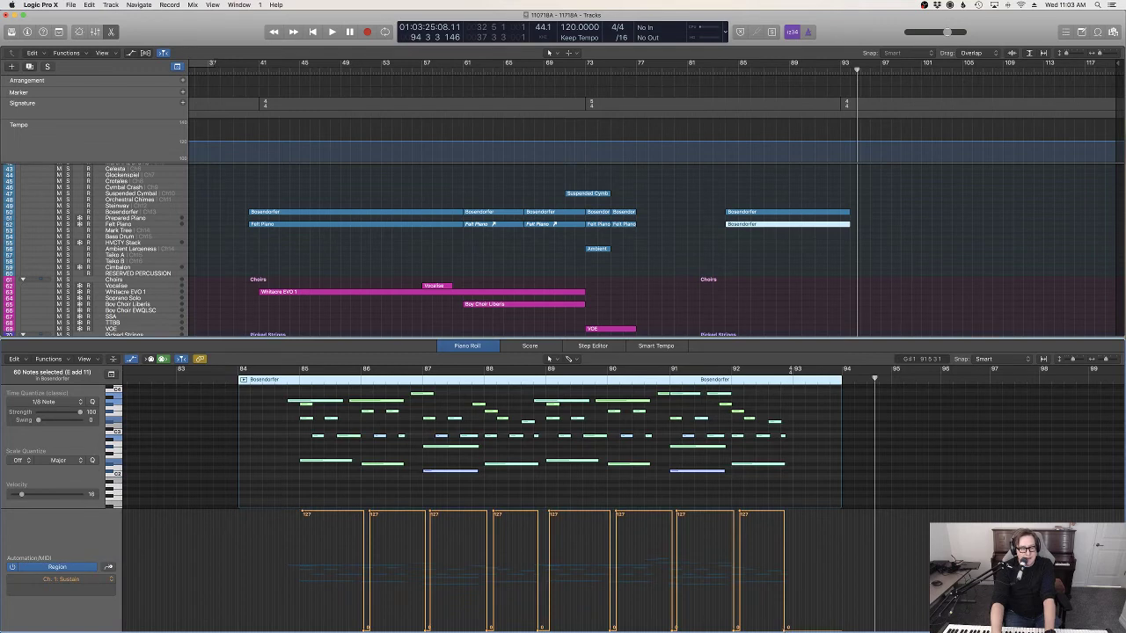
left_click_drag(784, 510, 837, 510)
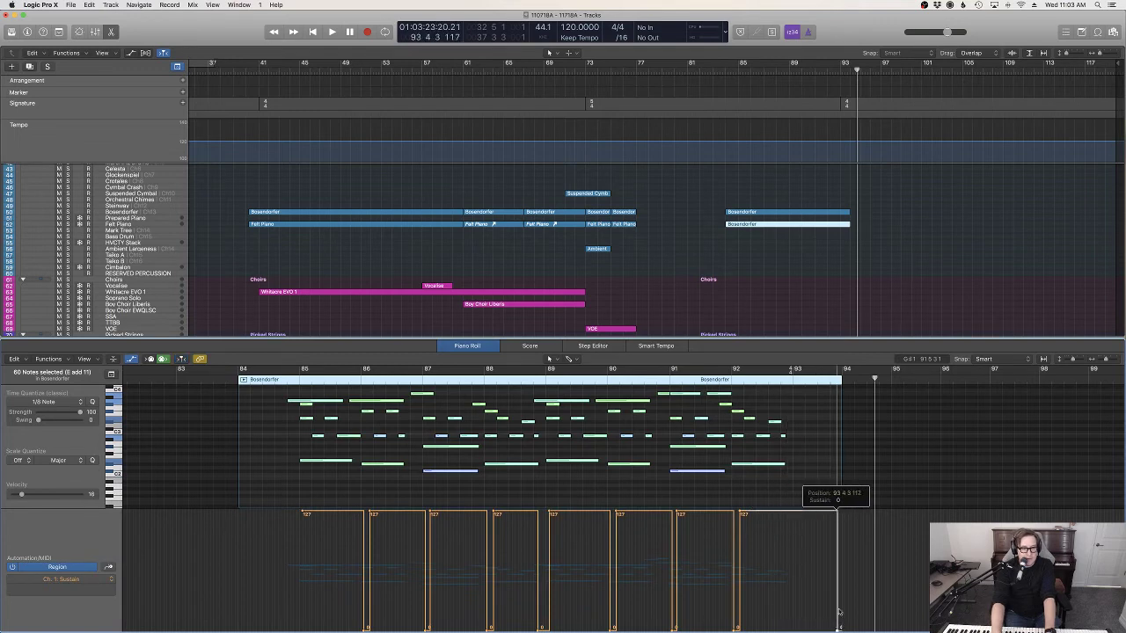
left_click_drag(838, 612, 839, 612)
Step: Play back across bar 93 and examine the Omni 1 and Arcade regions in the 4/4 section
key("space")
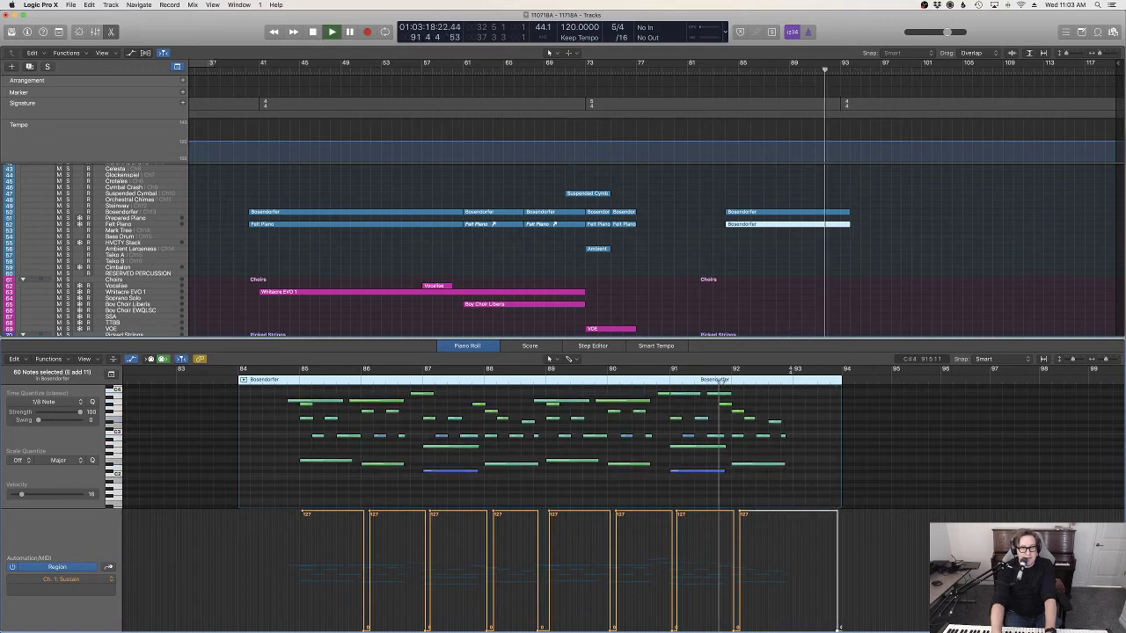
left_click(846, 293)
key("p")
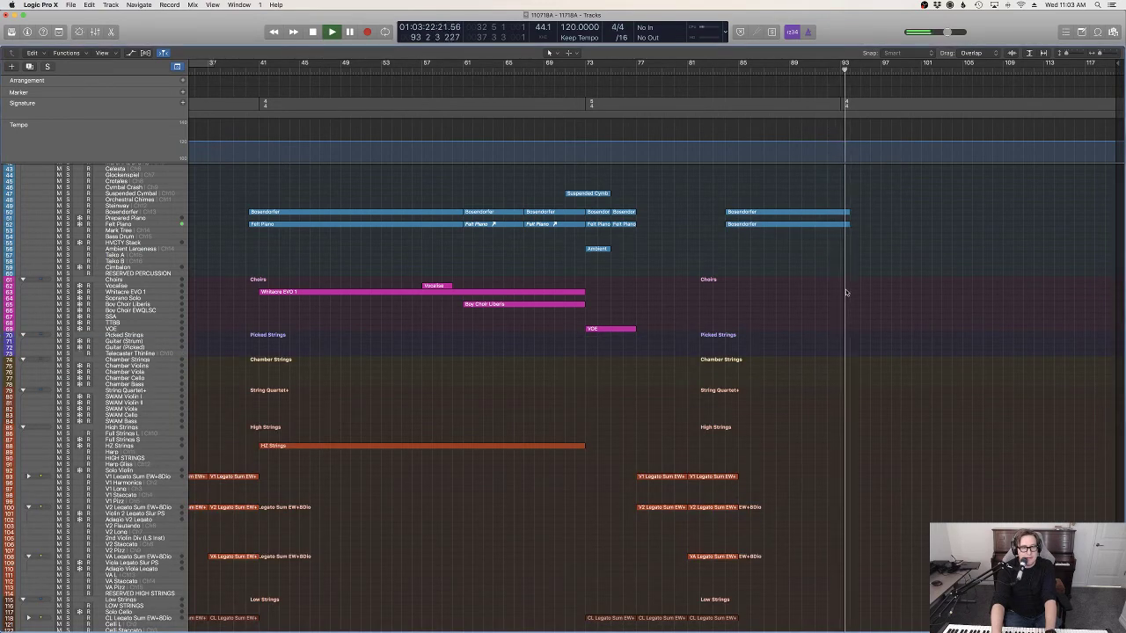
scroll(892, 301, "right", 1)
scroll(892, 301, "down", 10)
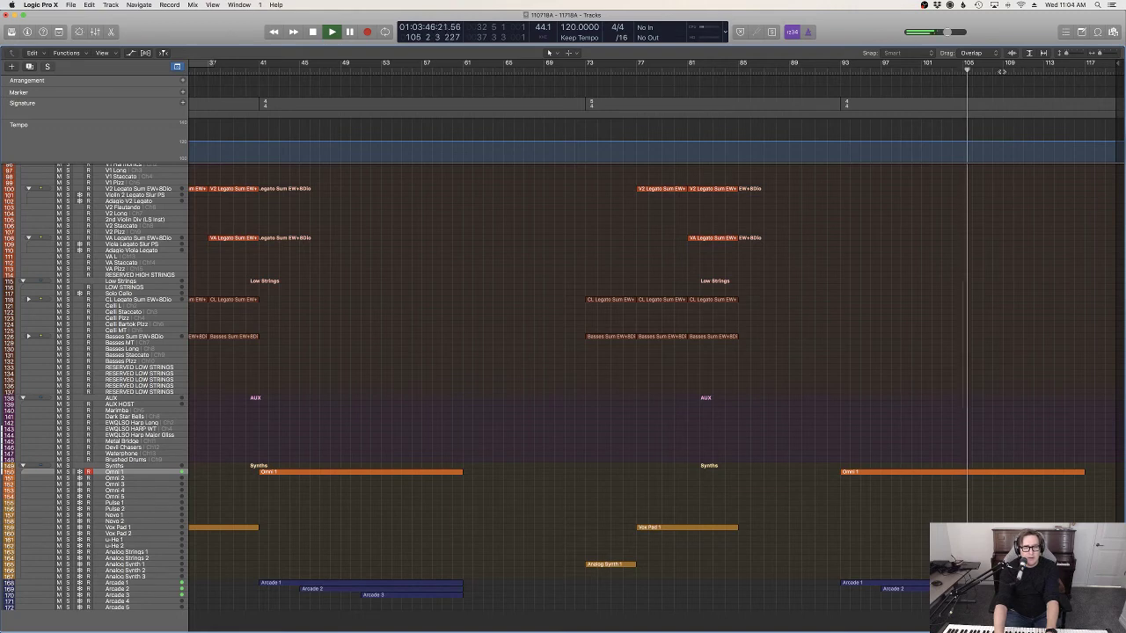
Step: Add a curved volume automation fade-out on the Omni 1 track from about bar 107 to the region's end at bar 117
key("a")
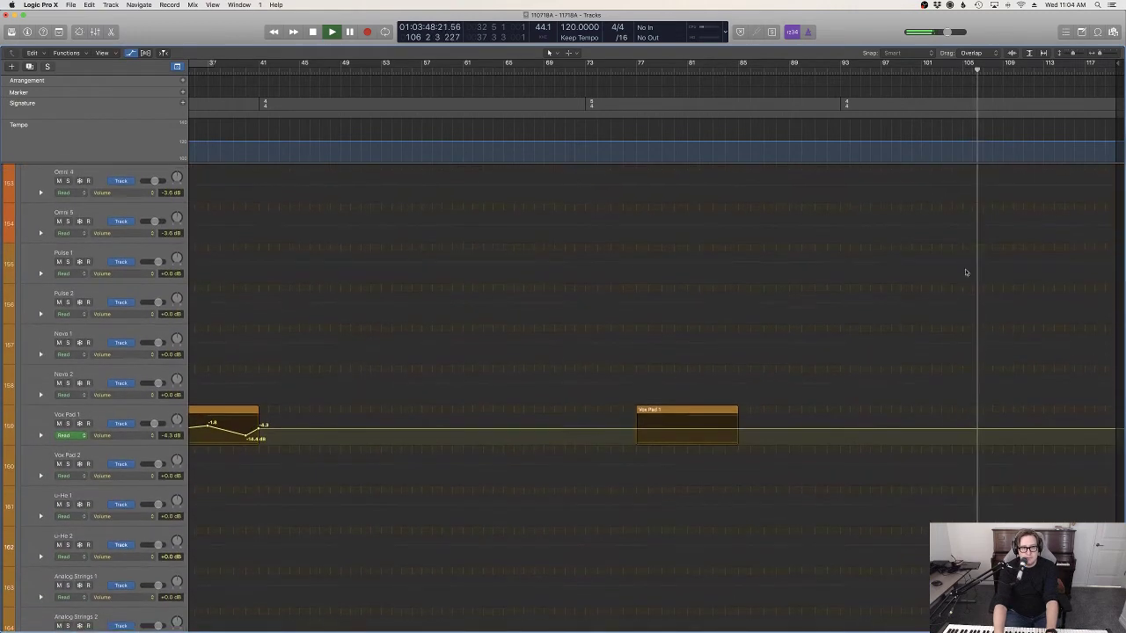
left_click(980, 338)
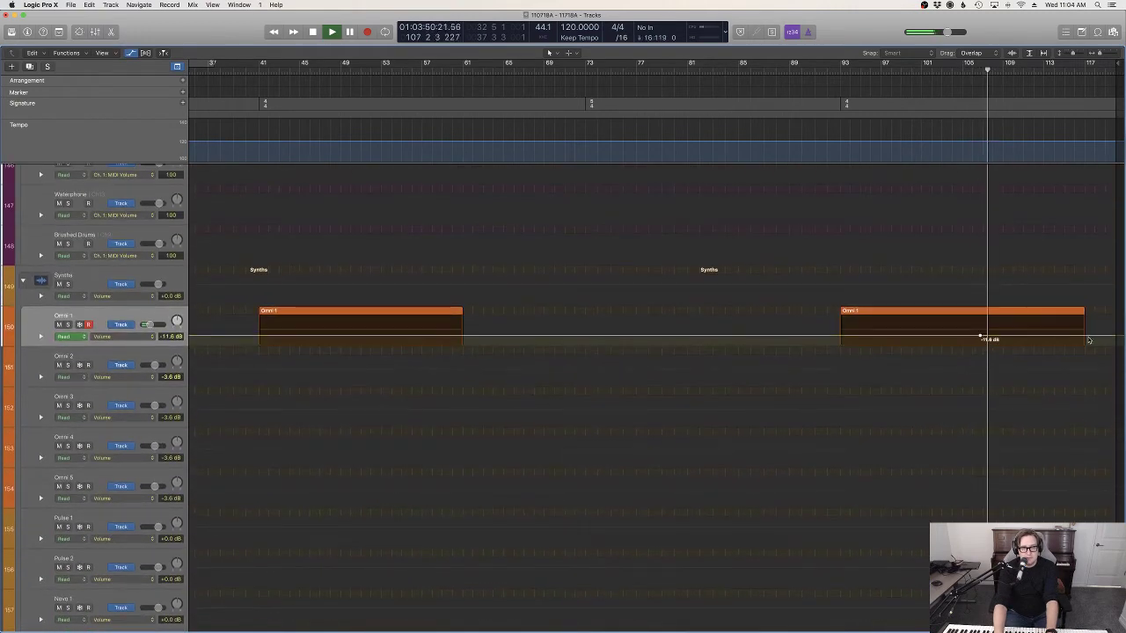
left_click(1085, 338)
left_click_drag(1085, 338, 1053, 337)
key("t")
key("w")
key("t")
key("t")
scroll(1039, 417, "down", 15)
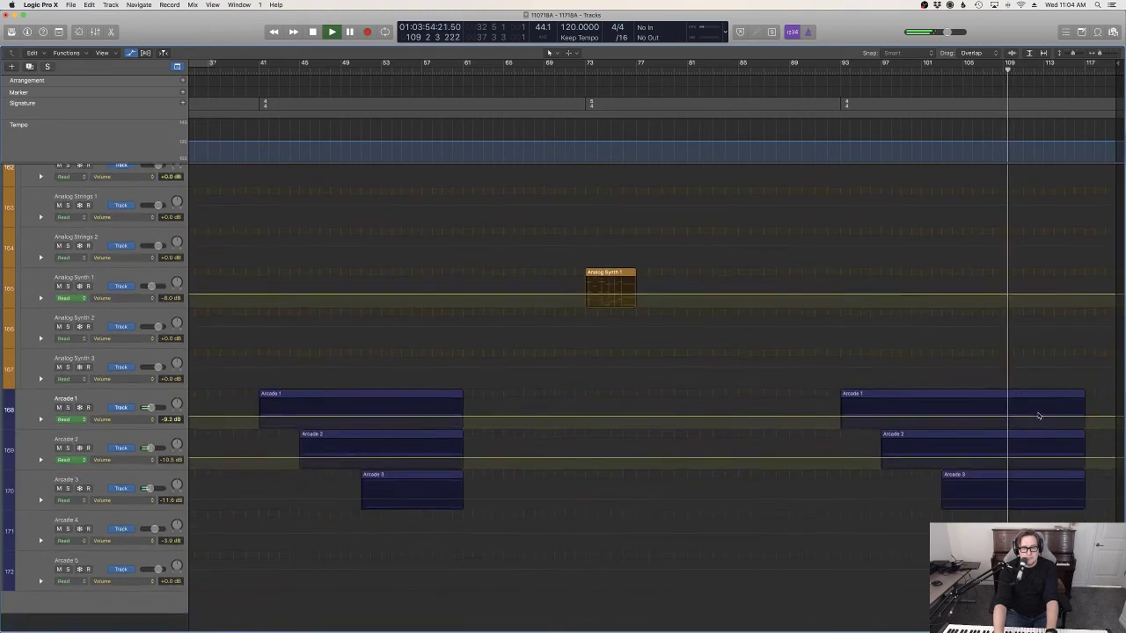
Step: Add a curved volume fade to -∞ dB on the Arcade 1 track from about bar 105 to bar 117
left_click(965, 438)
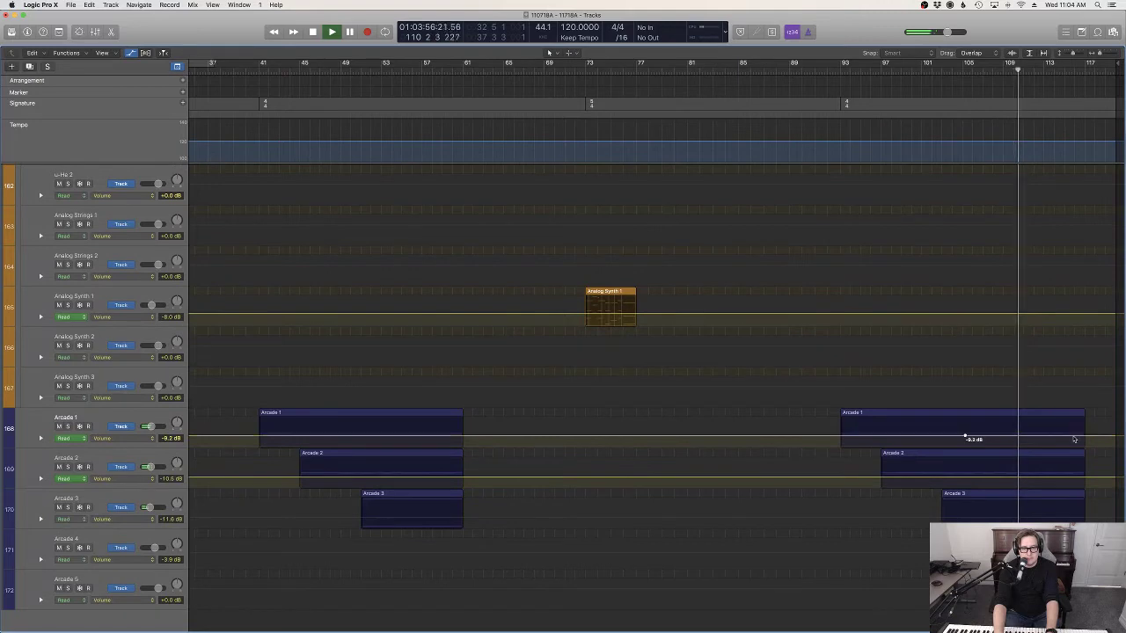
left_click_drag(1087, 437, 1049, 438)
key("t")
key("w")
Step: Add a curved volume fade to -∞ dB on the Arcade 2 track from about bar 105 to the region's end at bar 117
left_click(962, 477)
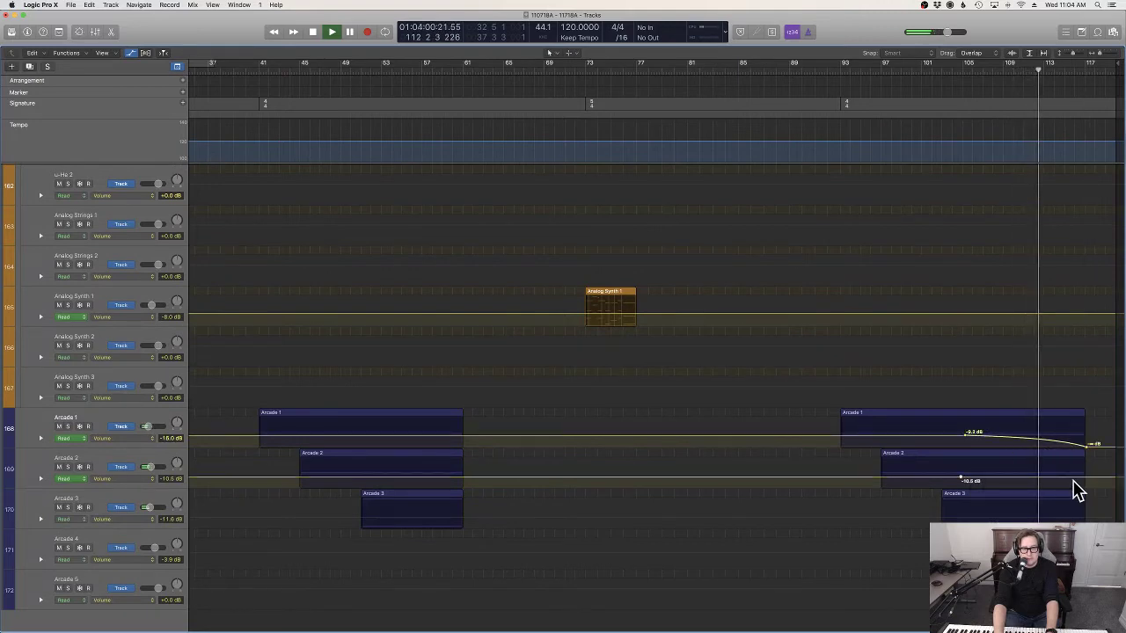
left_click(1085, 478)
left_click_drag(1085, 480, 1037, 477)
key("t")
key("w")
key("t")
key("t")
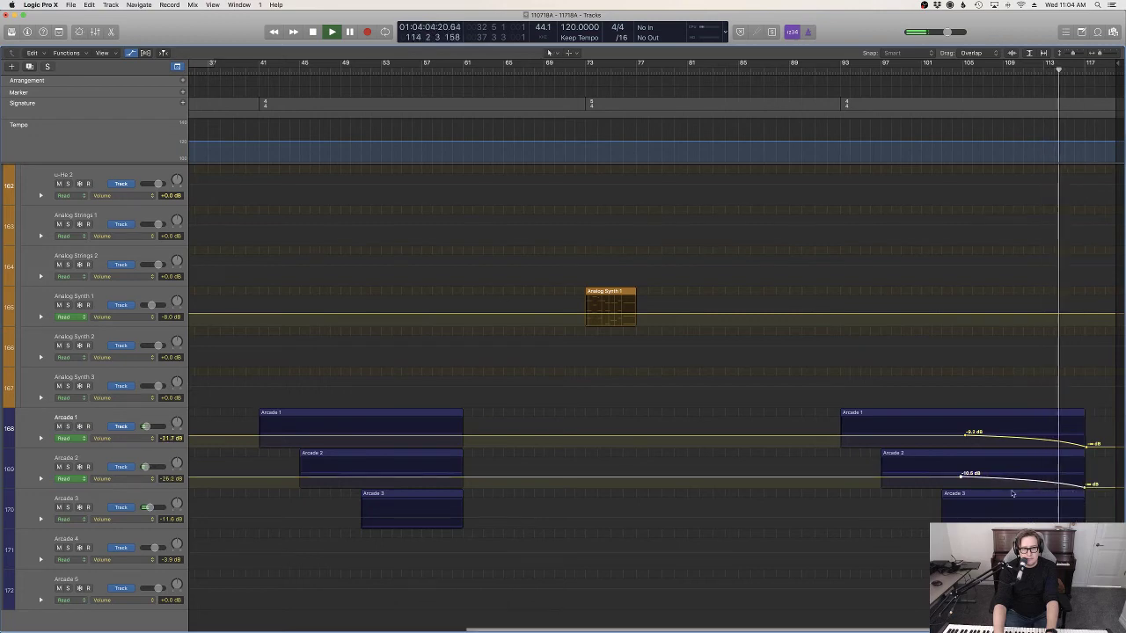
Step: Add a volume fade on the Arcade 3 track from about bar 110 to the region's end at bar 117
left_click(970, 524)
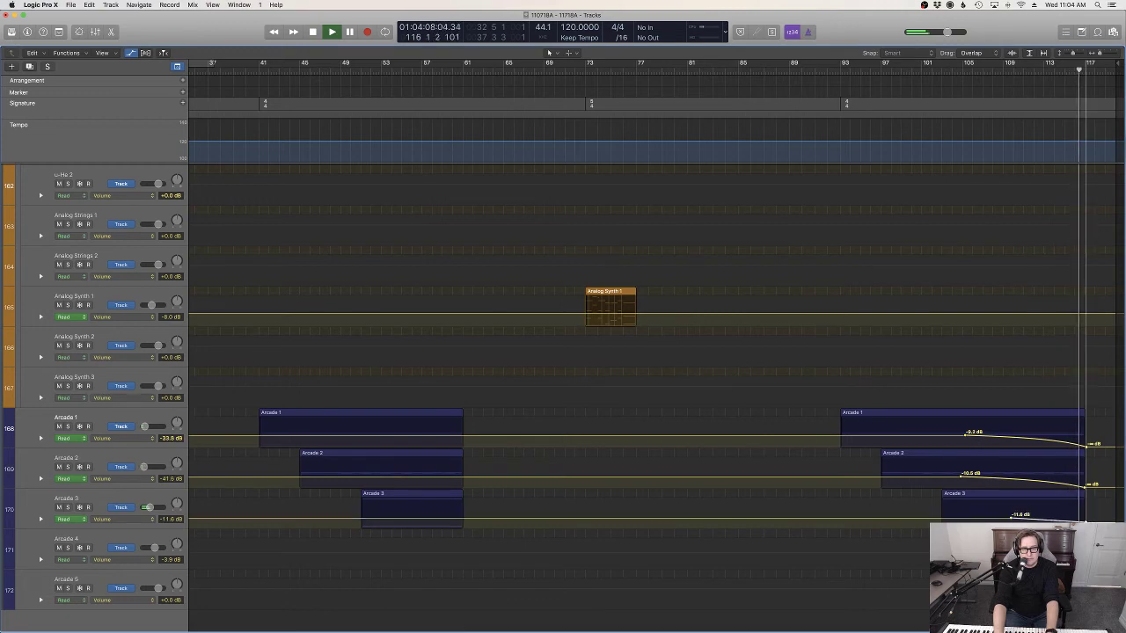
key("p")
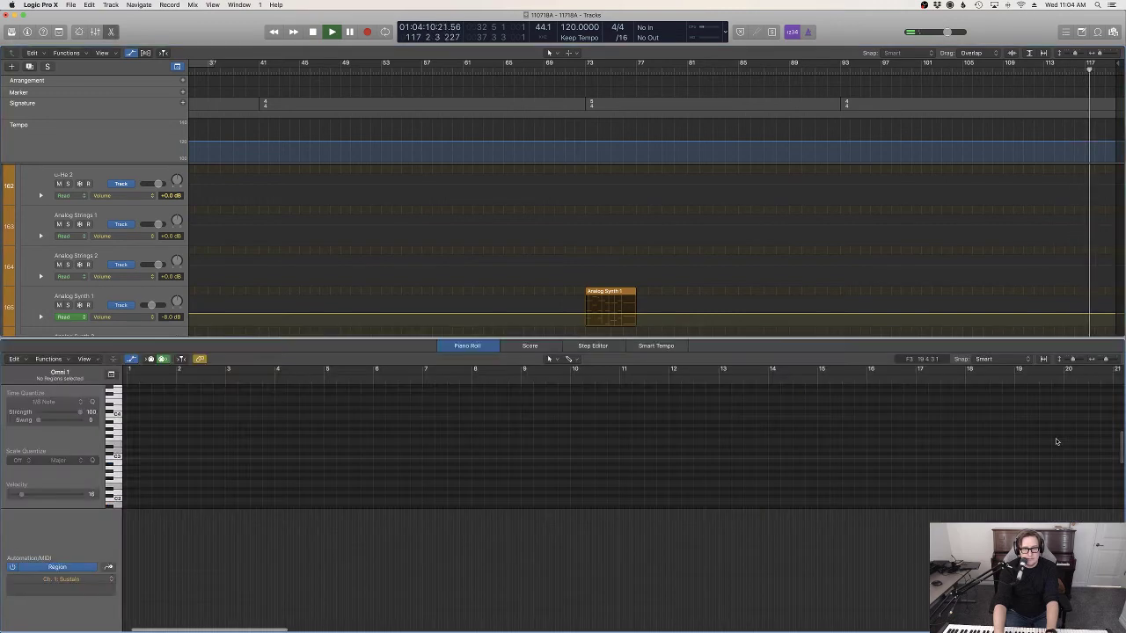
key("p")
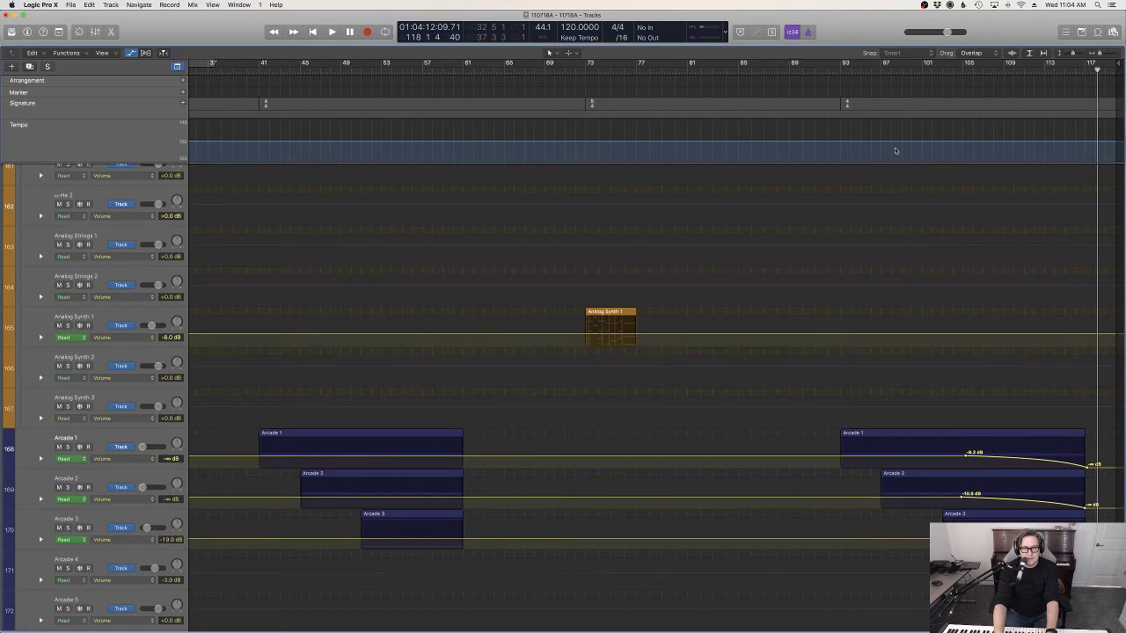
Step: Shorten the D3 note in the last Arcade 3 region by one beat, to a length of 13 3 0 0, during playback
key("space")
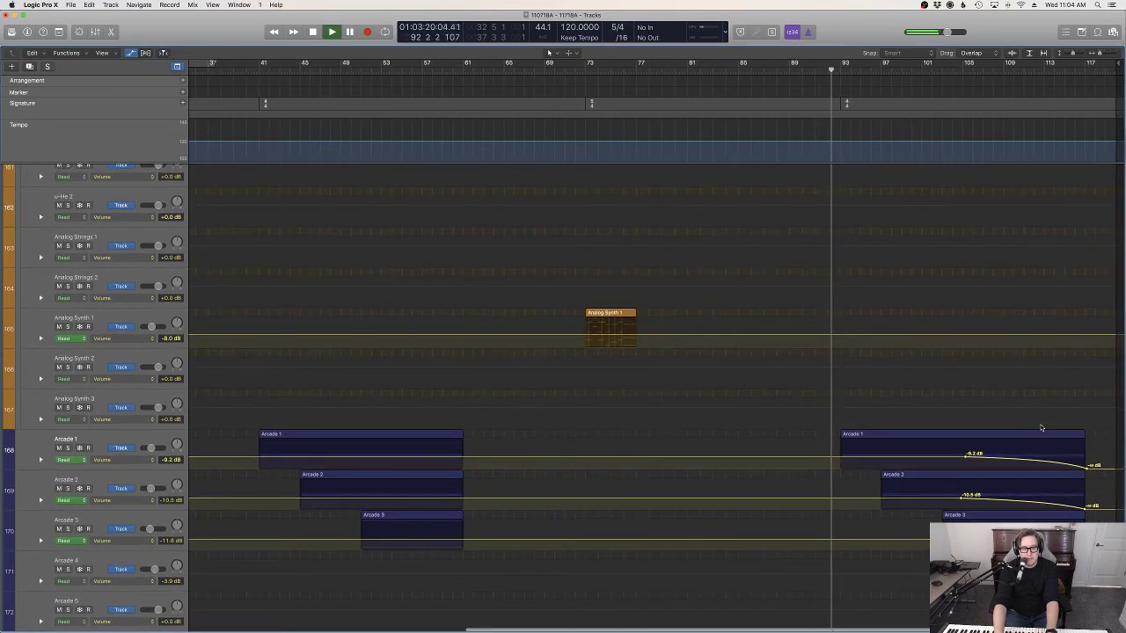
key("a")
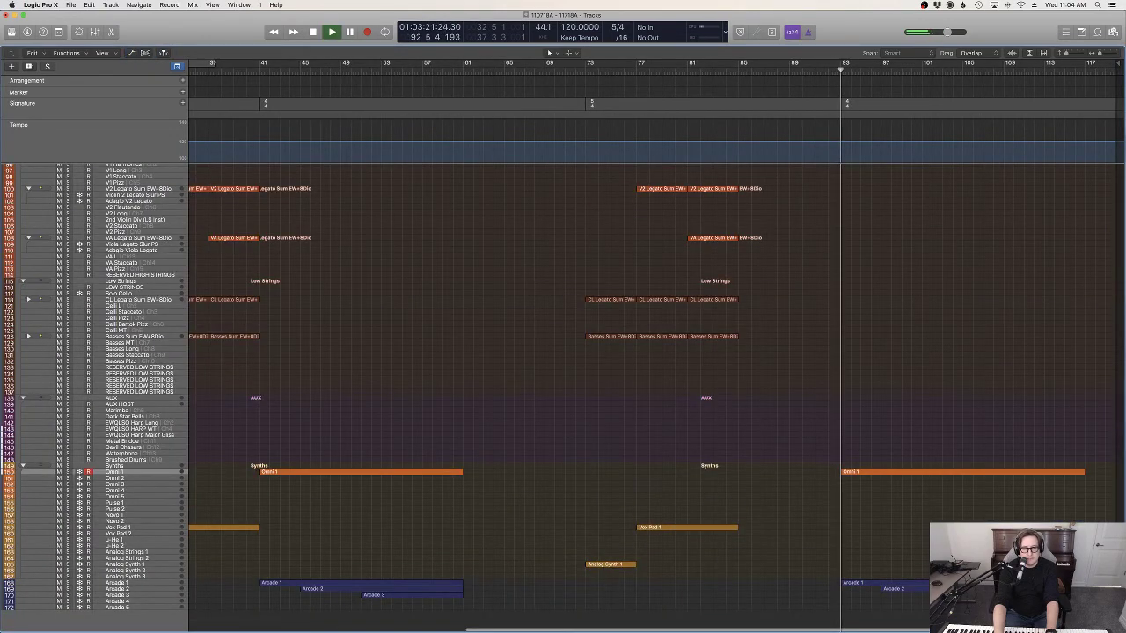
key("p")
left_click(930, 419)
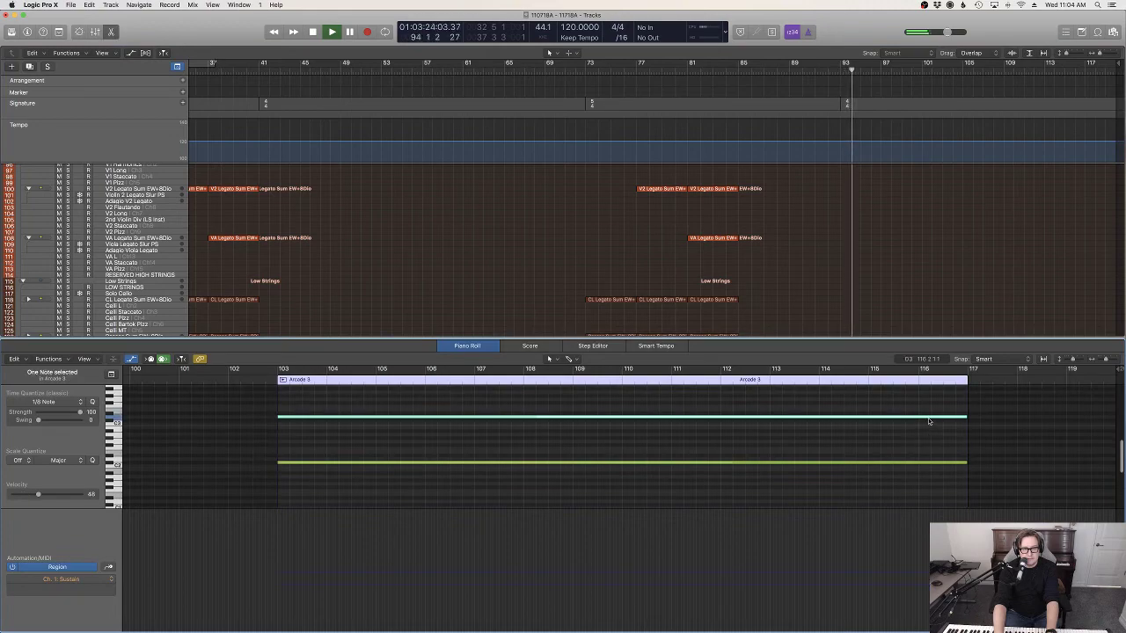
left_click_drag(966, 418, 956, 419)
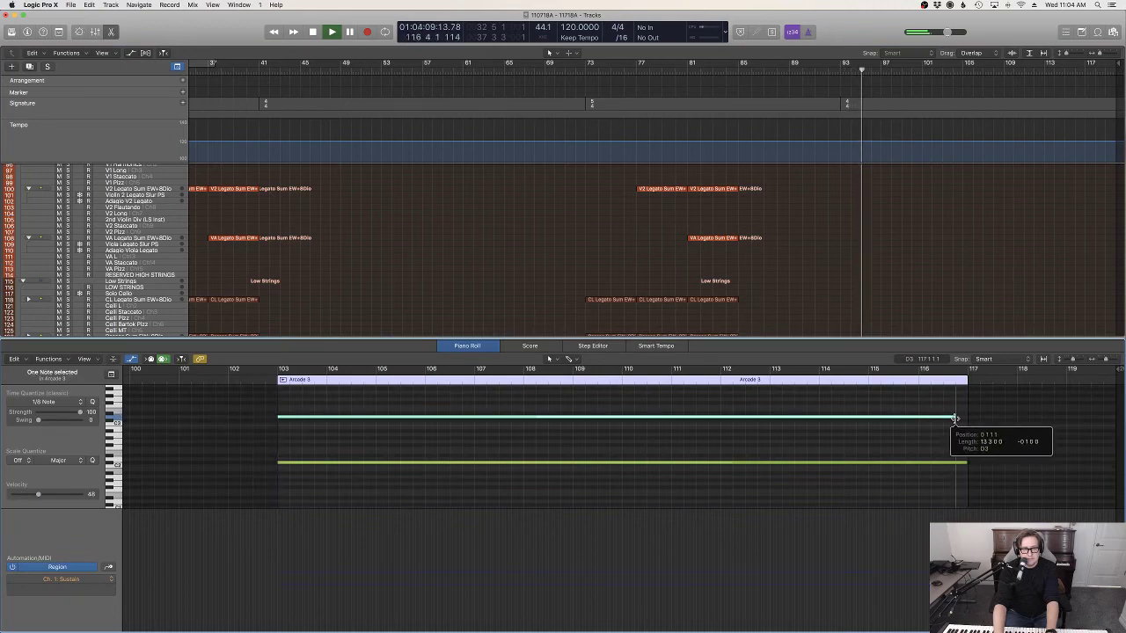
key("p")
Step: Record a new piano part on the Bosendorfer track in the 4/4 section, from about bar 100 to bar 119
key("a")
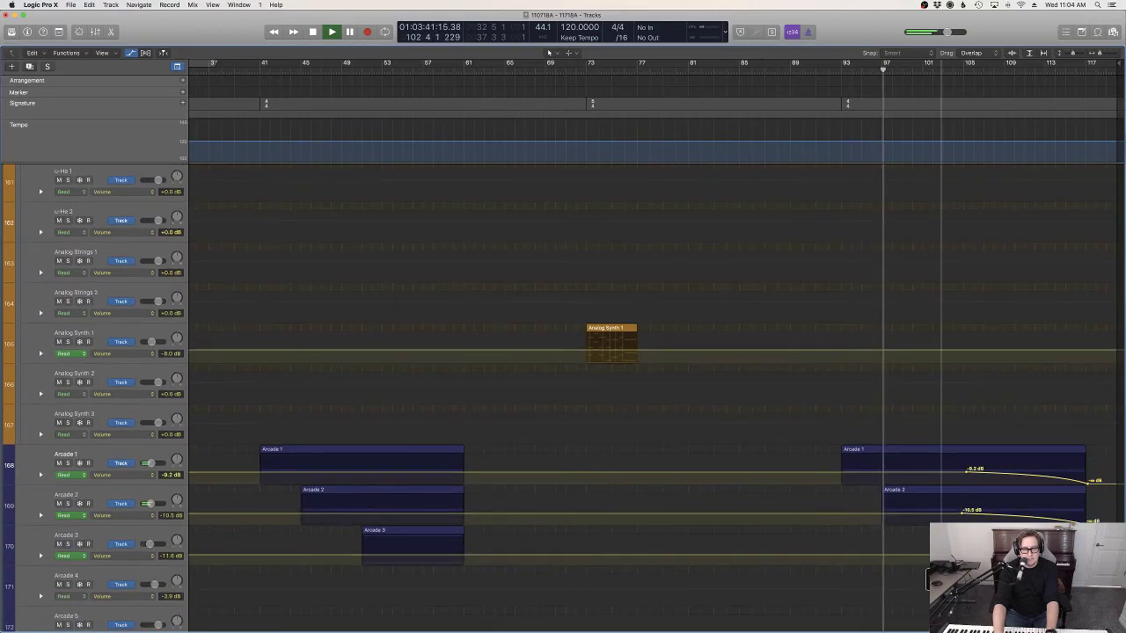
key("a")
key("super+Up")
key("super+Up")
scroll(985, 492, "up", 4)
scroll(984, 493, "up", 10)
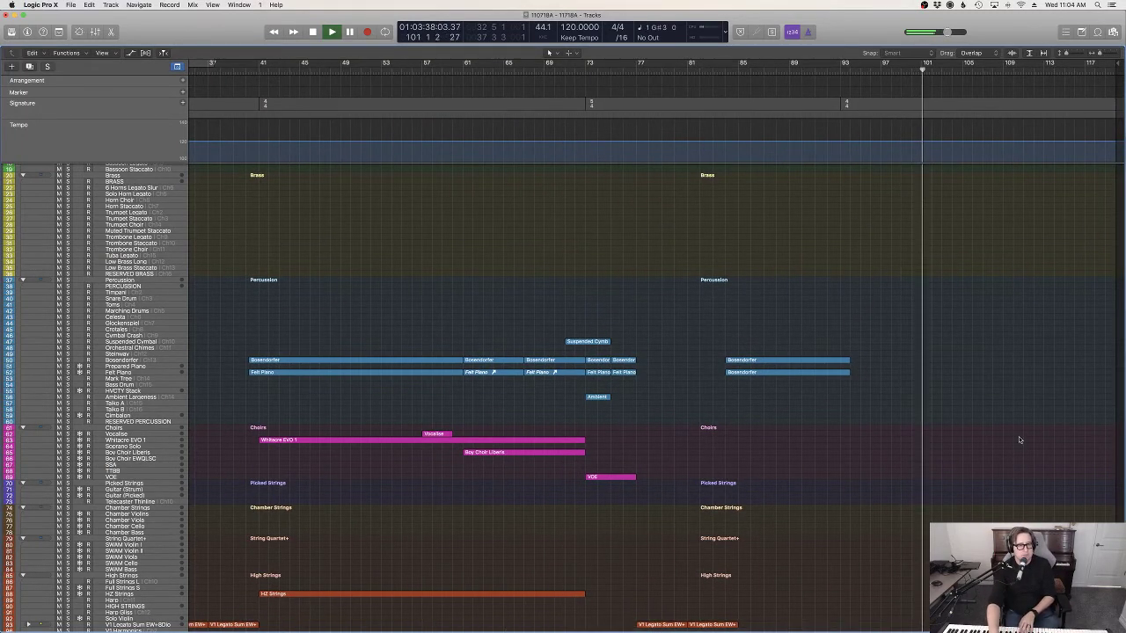
left_click(118, 361)
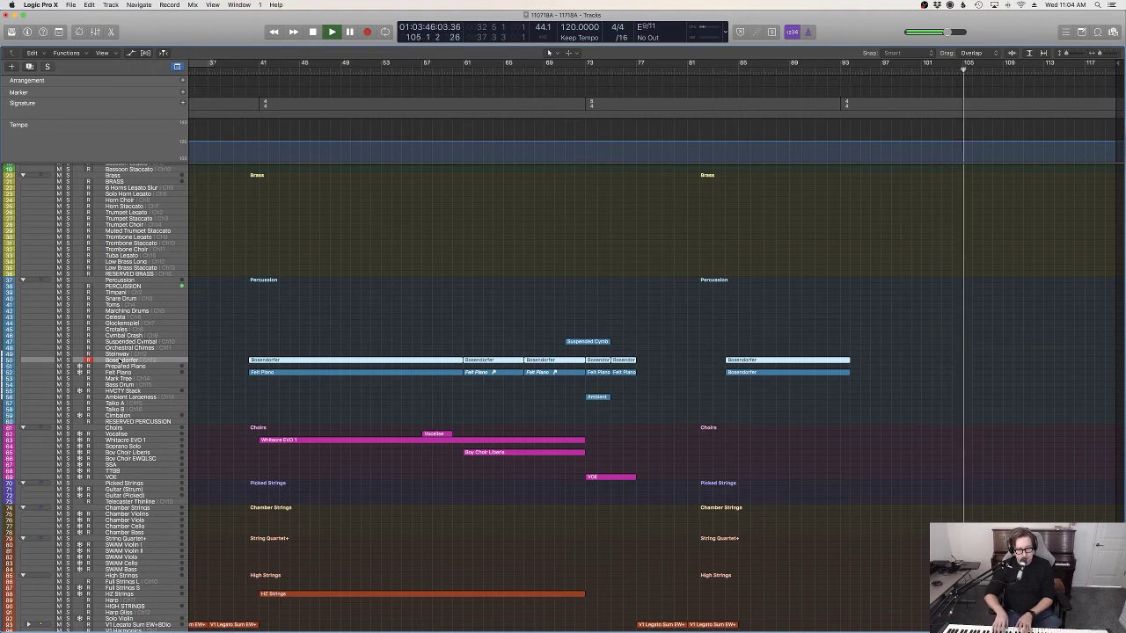
key("space")
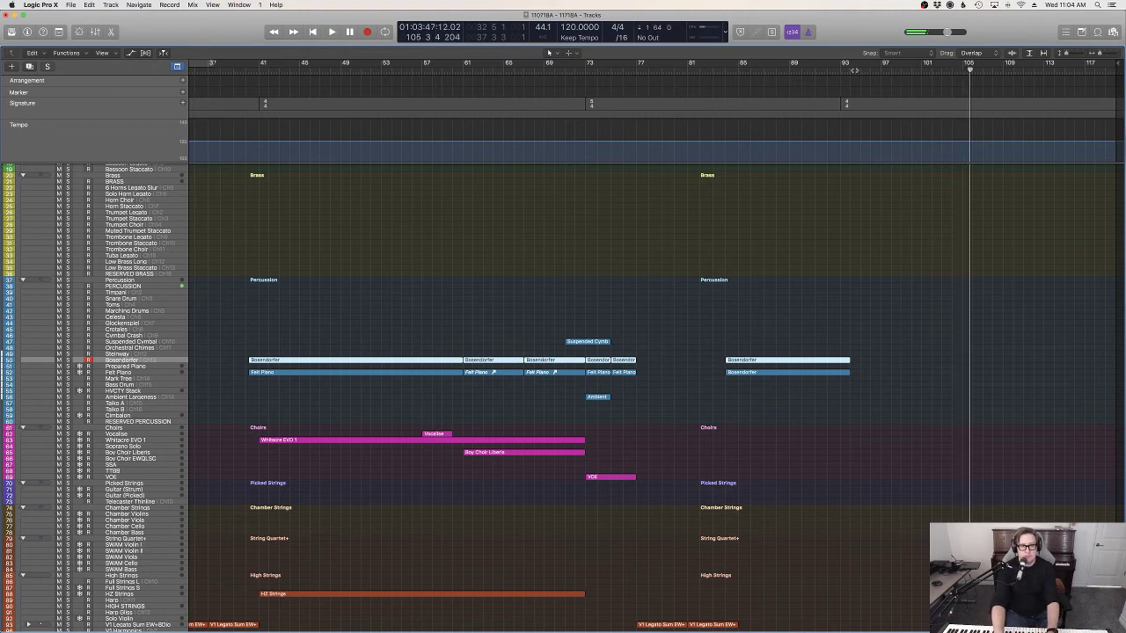
left_click(853, 70)
key("r")
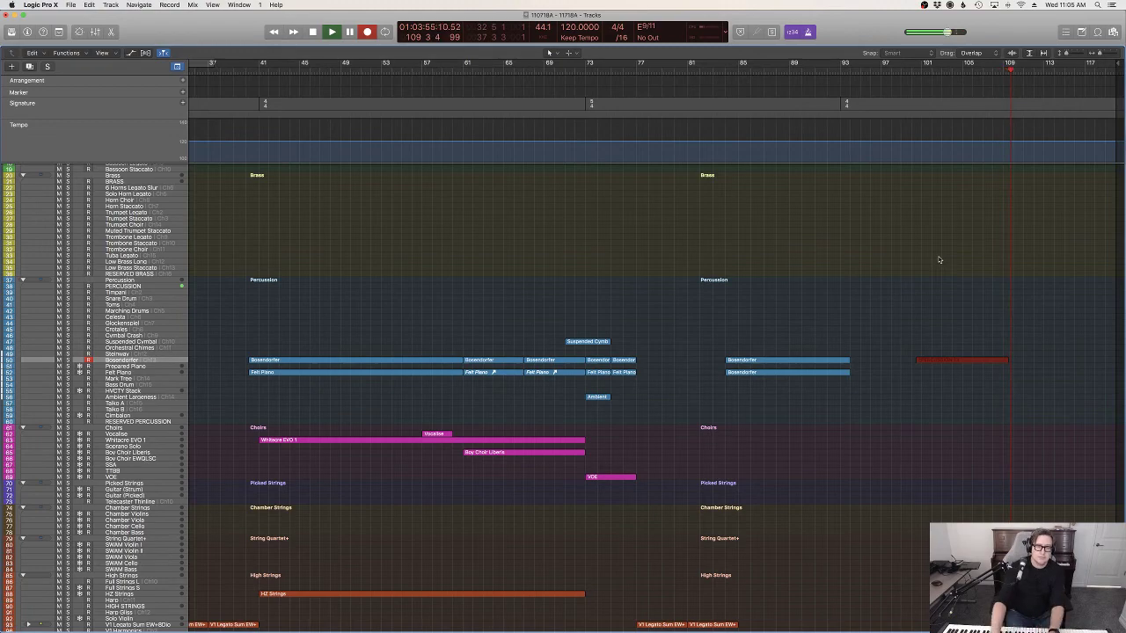
scroll(939, 260, "down", 10)
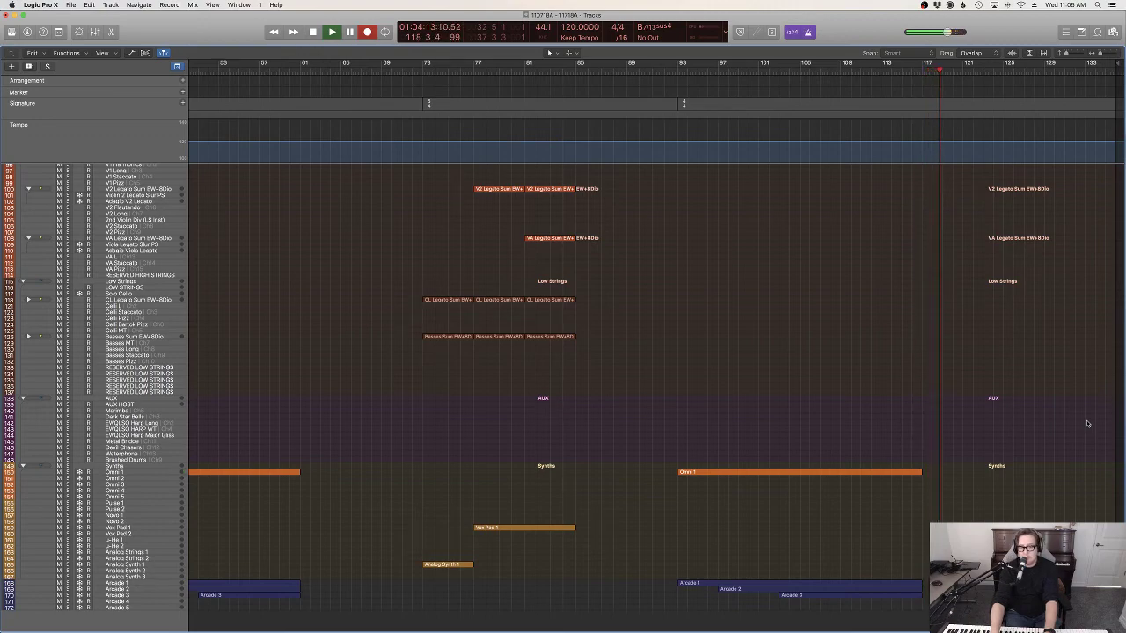
key("space")
scroll(1043, 420, "up", 10)
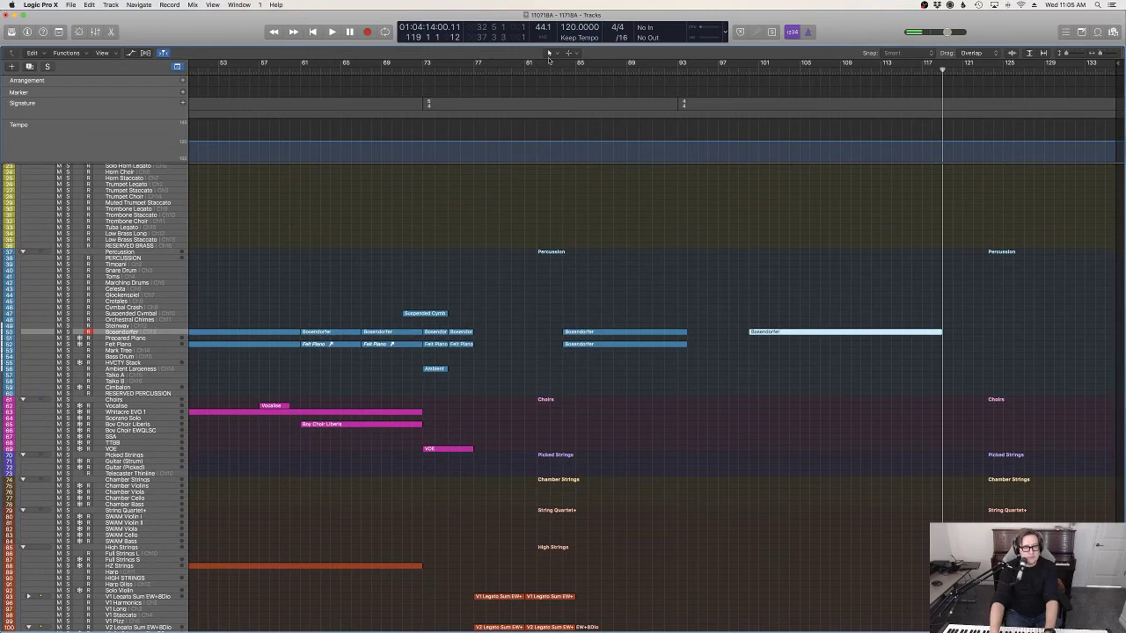
Step: Set the cycle range to bars 89 to 93 at the end of the closing piano part and play it
left_click_drag(667, 70, 626, 62)
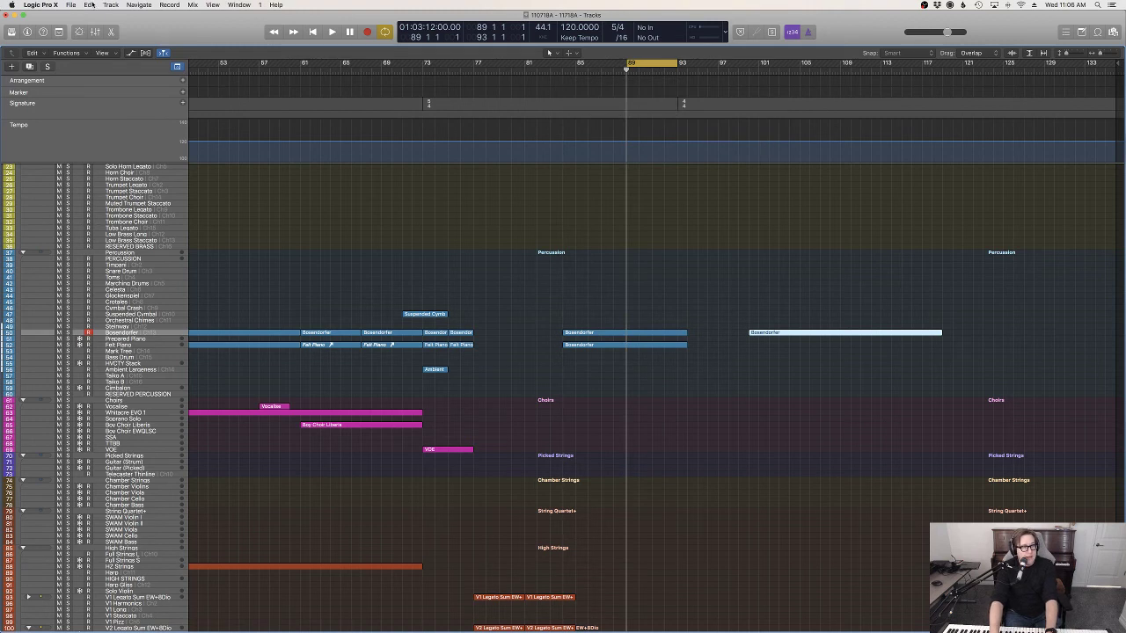
key("super+Right")
key("super+Right")
key("super+Right")
key("super+Right")
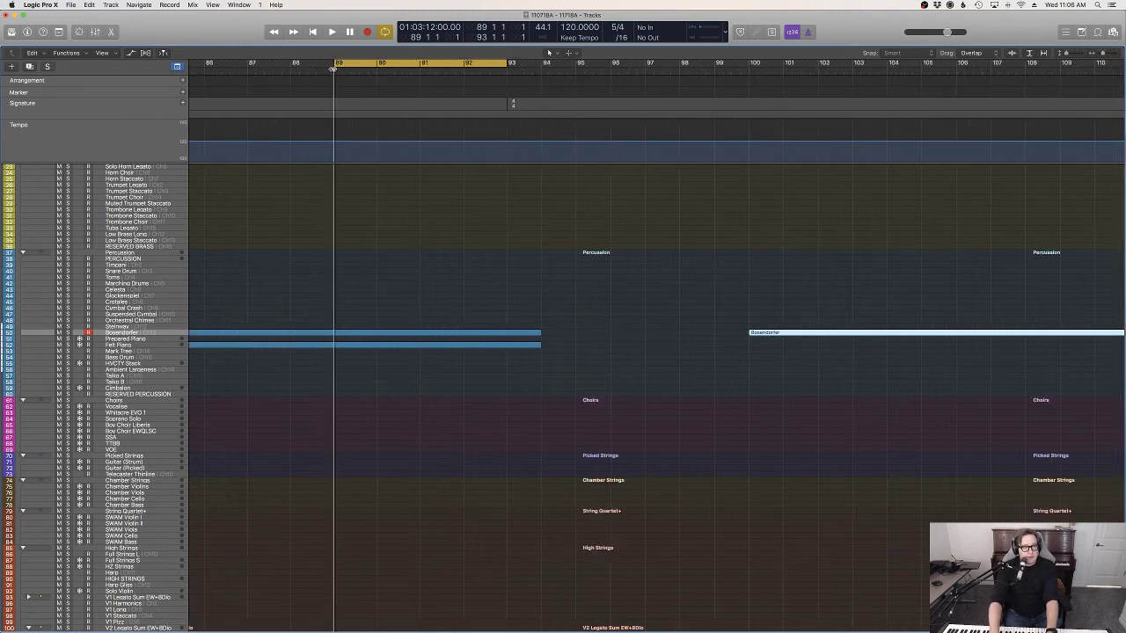
key("space")
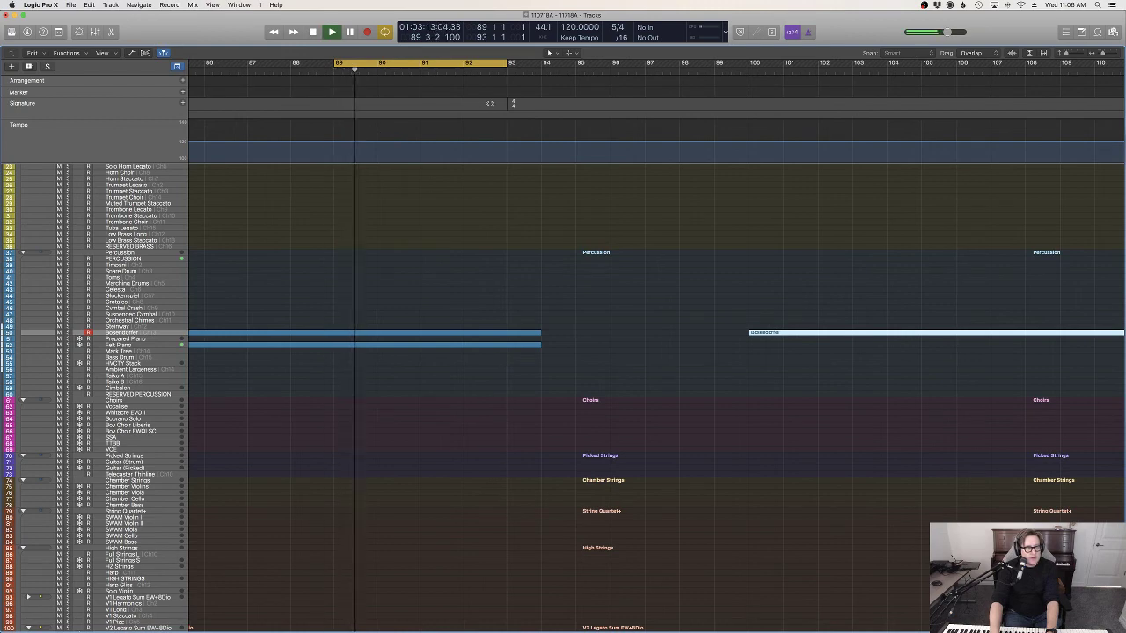
Step: Create a tempo curve from bar 89 to bar 93 slowing from 120 to 107 BPM with a density of 1/32
scroll(490, 103, "down", 1)
left_click(89, 5)
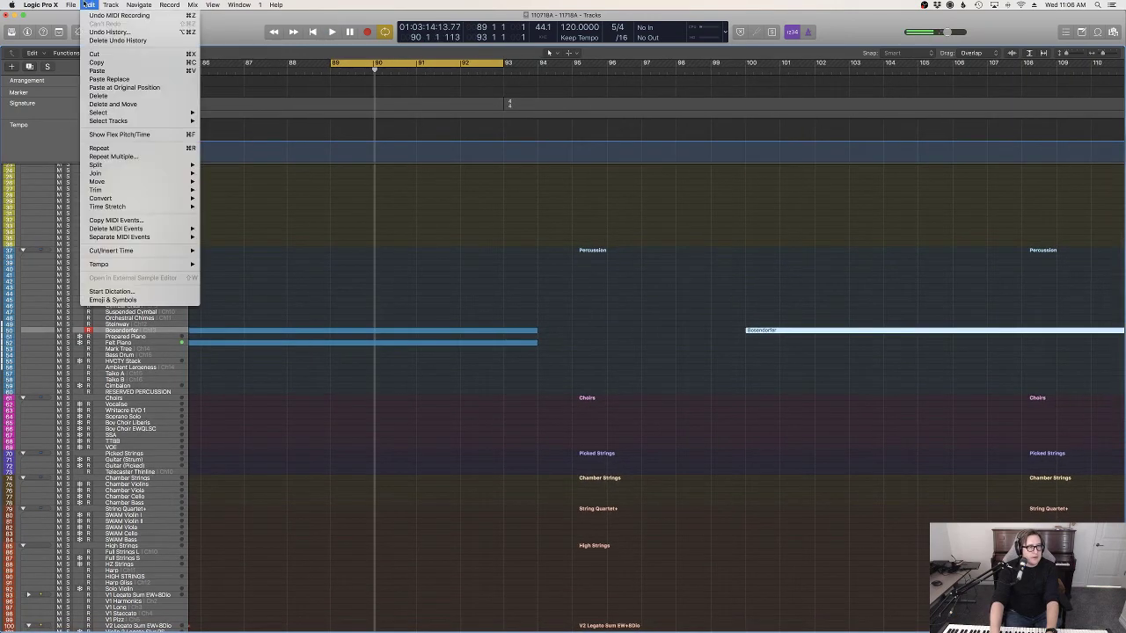
mouse_move(138, 264)
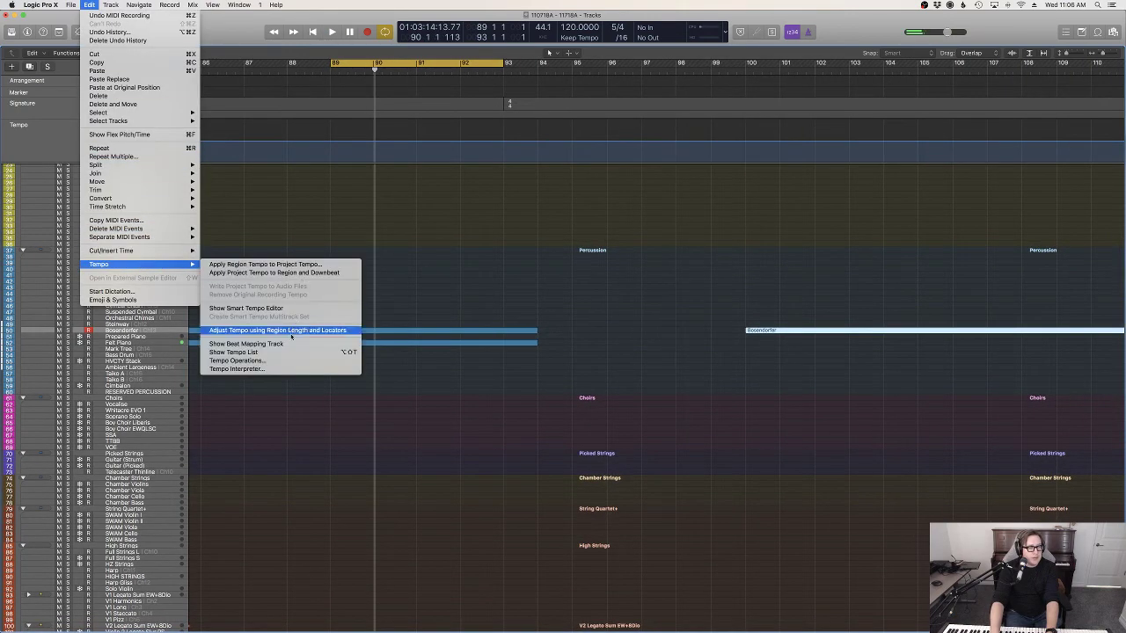
left_click(280, 361)
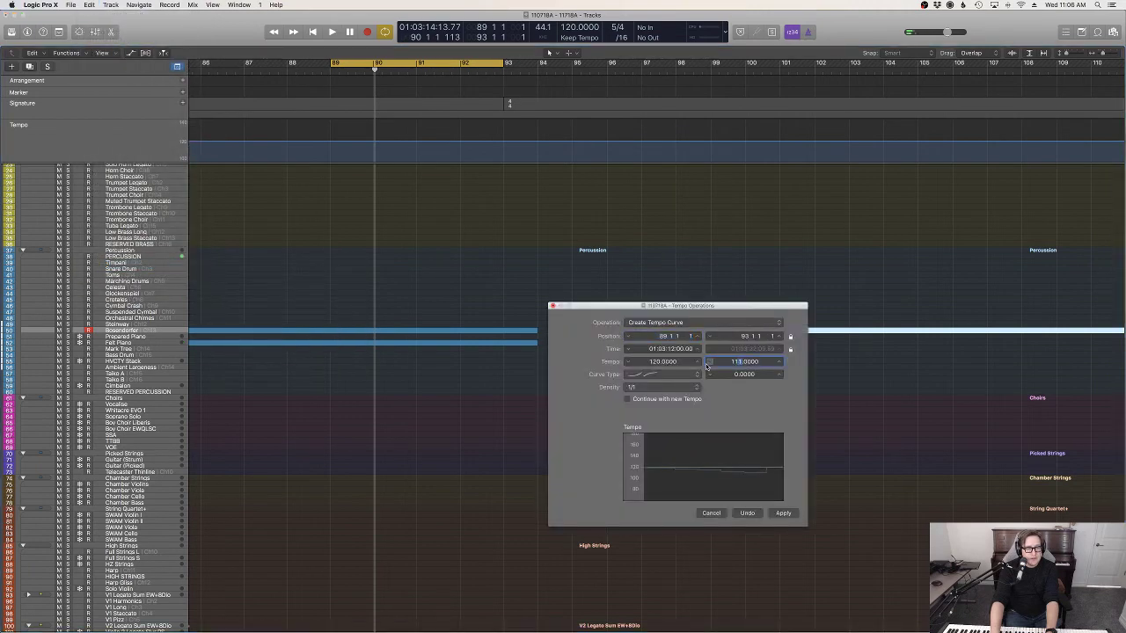
left_click(631, 388)
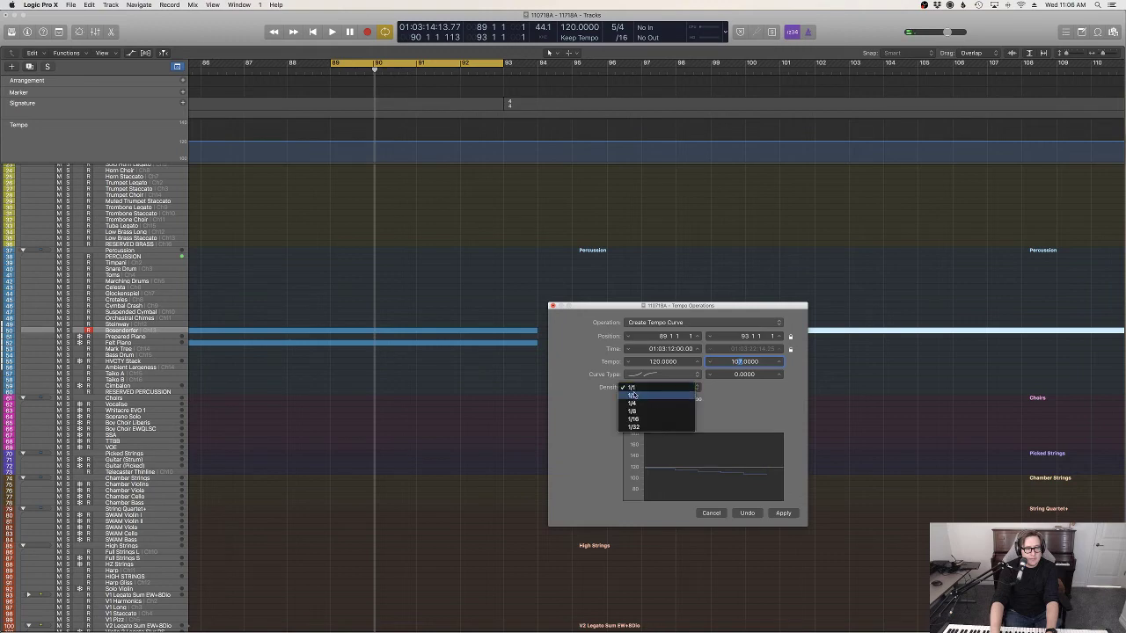
left_click(635, 429)
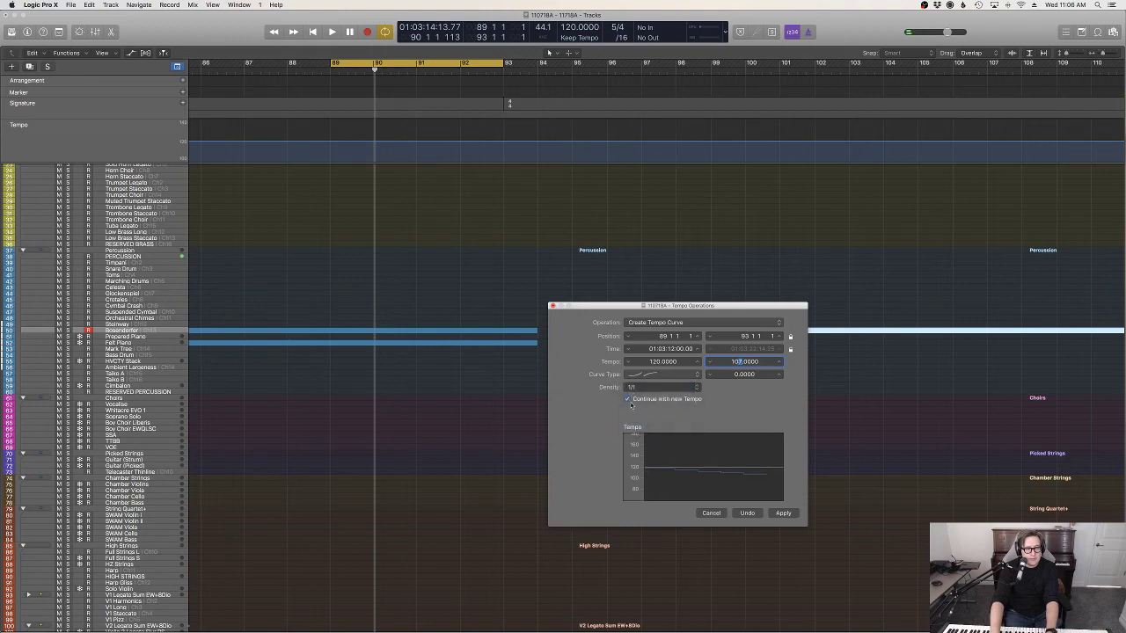
left_click(783, 512)
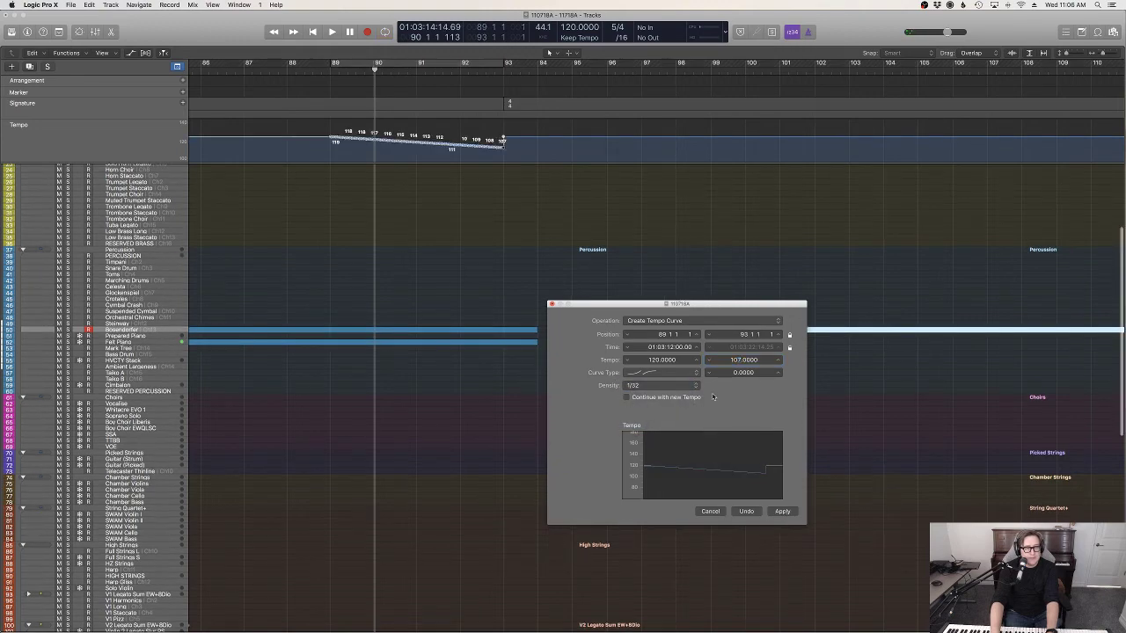
Step: Play back the slowdown from about bar 88 into the 4/4 section and close the tempo operations window
left_click(287, 75)
key("space")
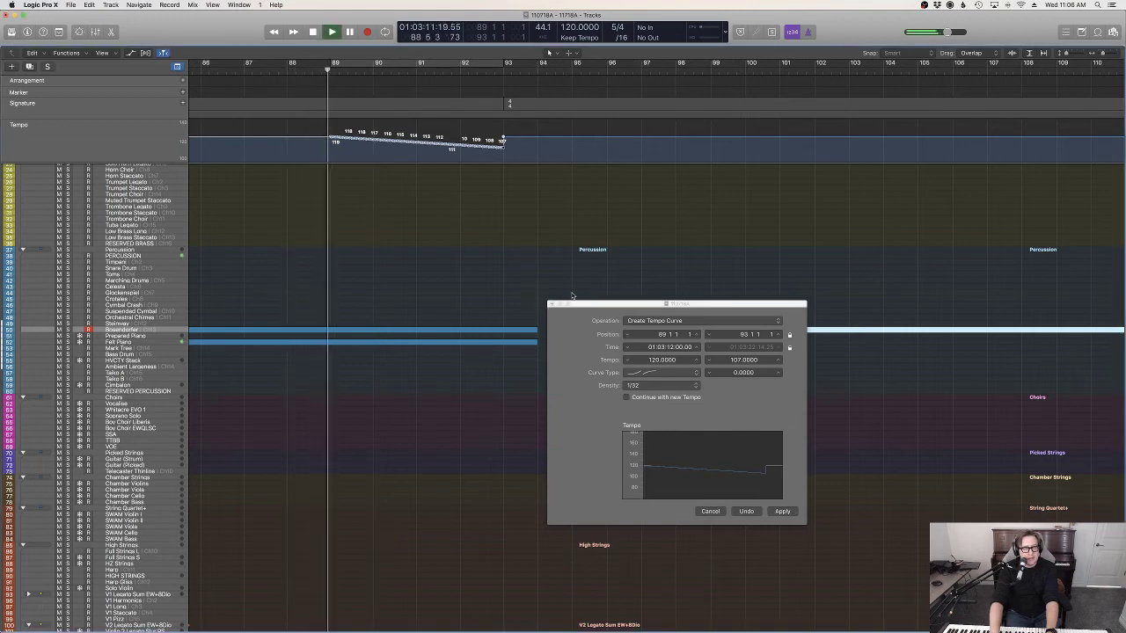
left_click(712, 512)
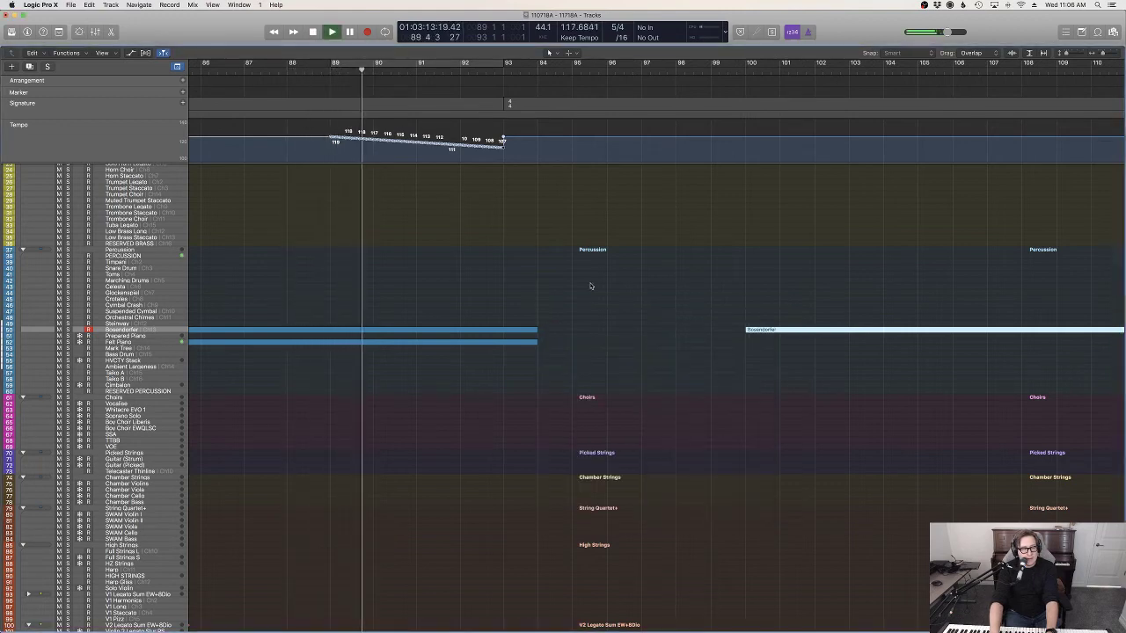
key("e")
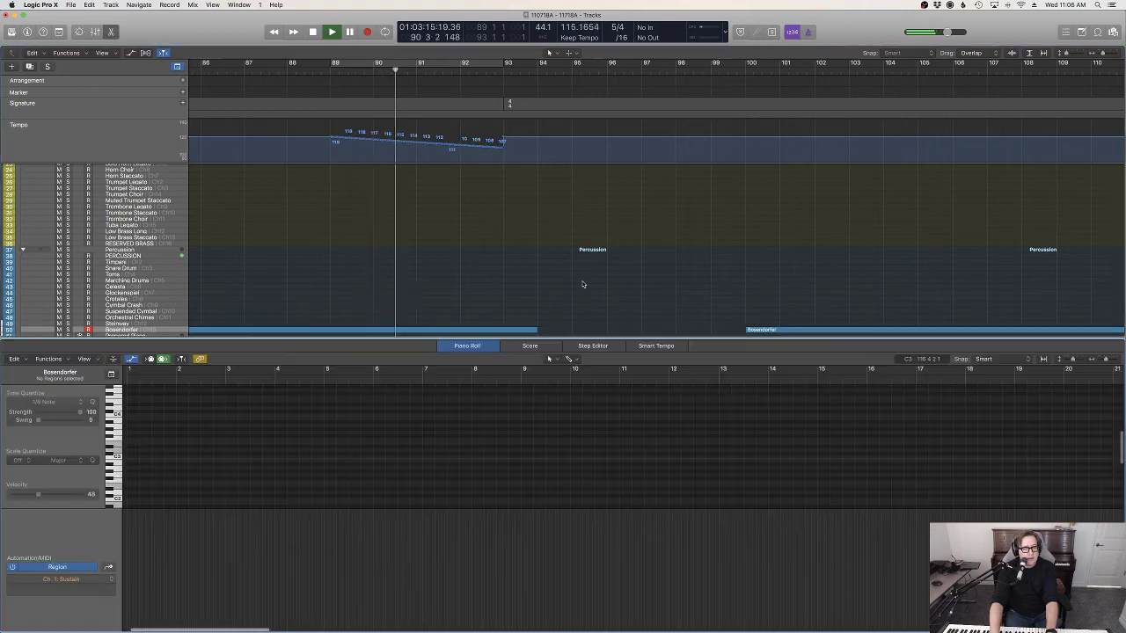
key("e")
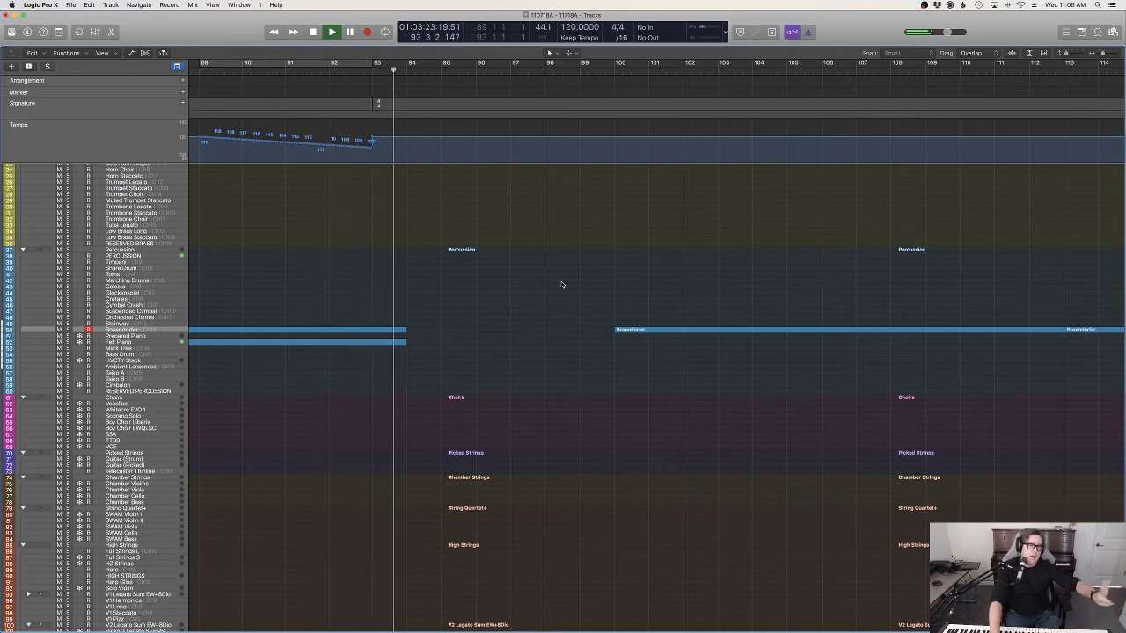
Step: Copy the new Bosendorfer region at bar 100 to the Felt Piano track at its original position
key("z")
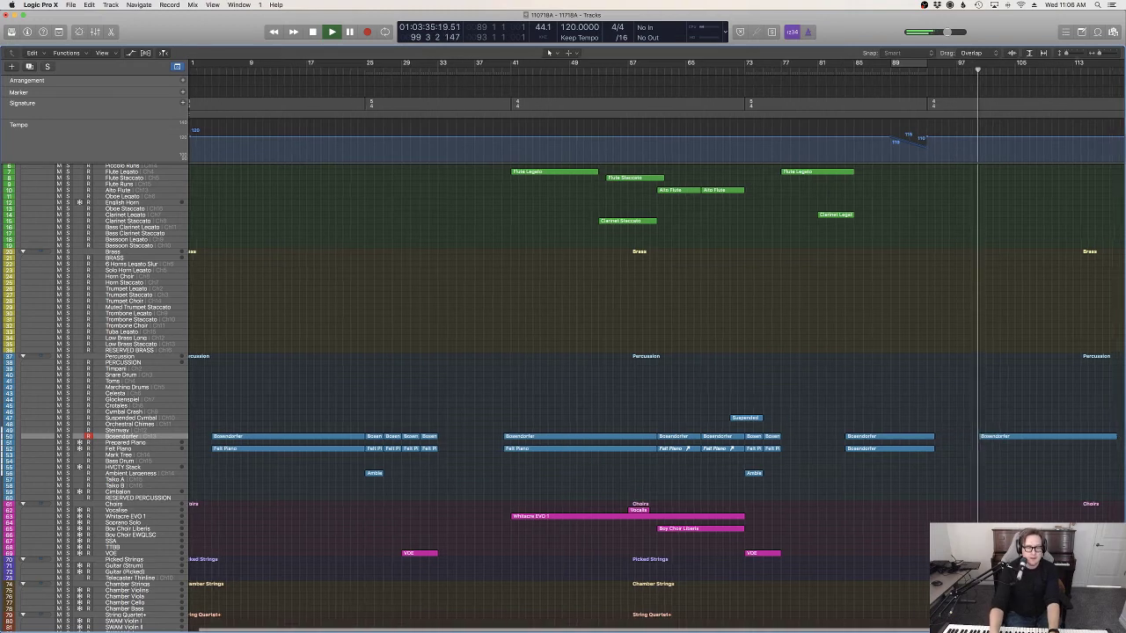
left_click(948, 436)
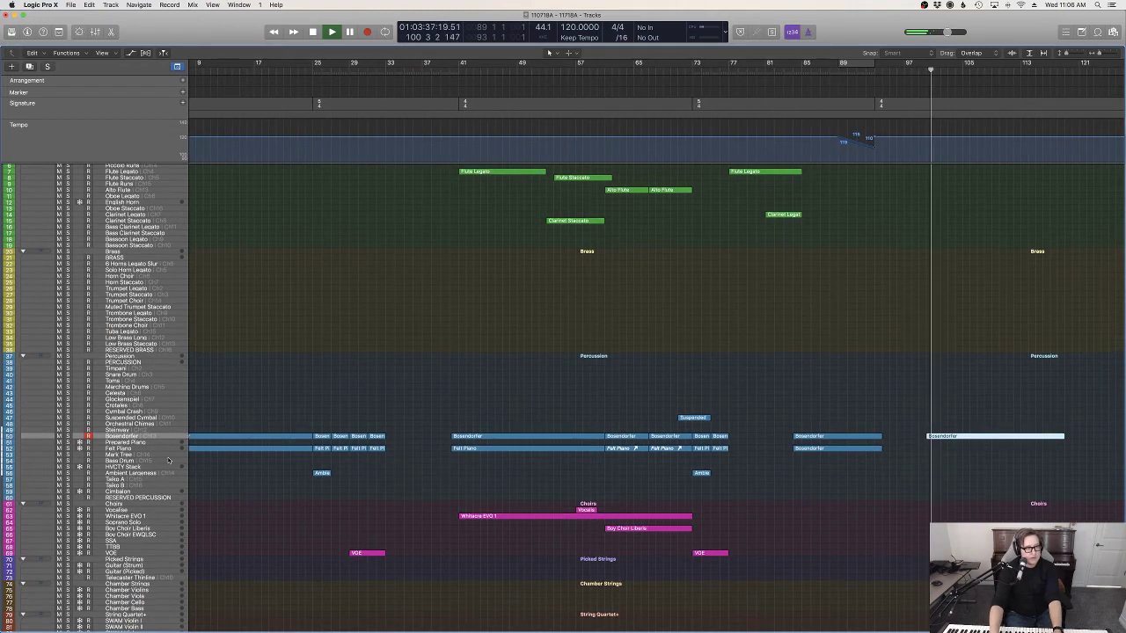
left_click(132, 449)
left_click(91, 5)
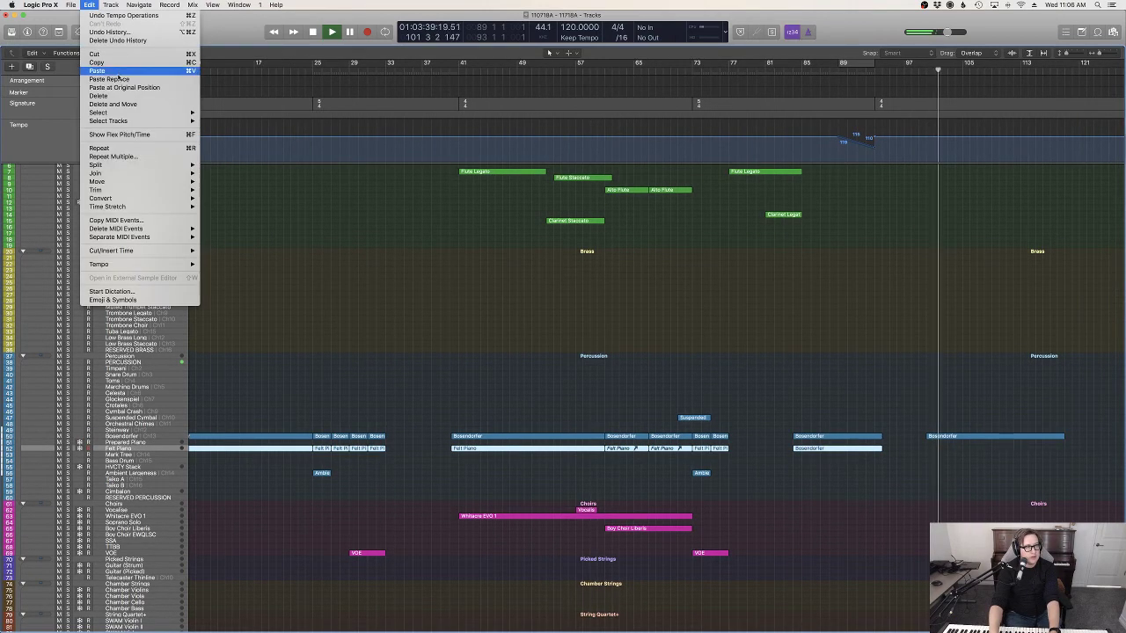
left_click(115, 85)
left_click(969, 456)
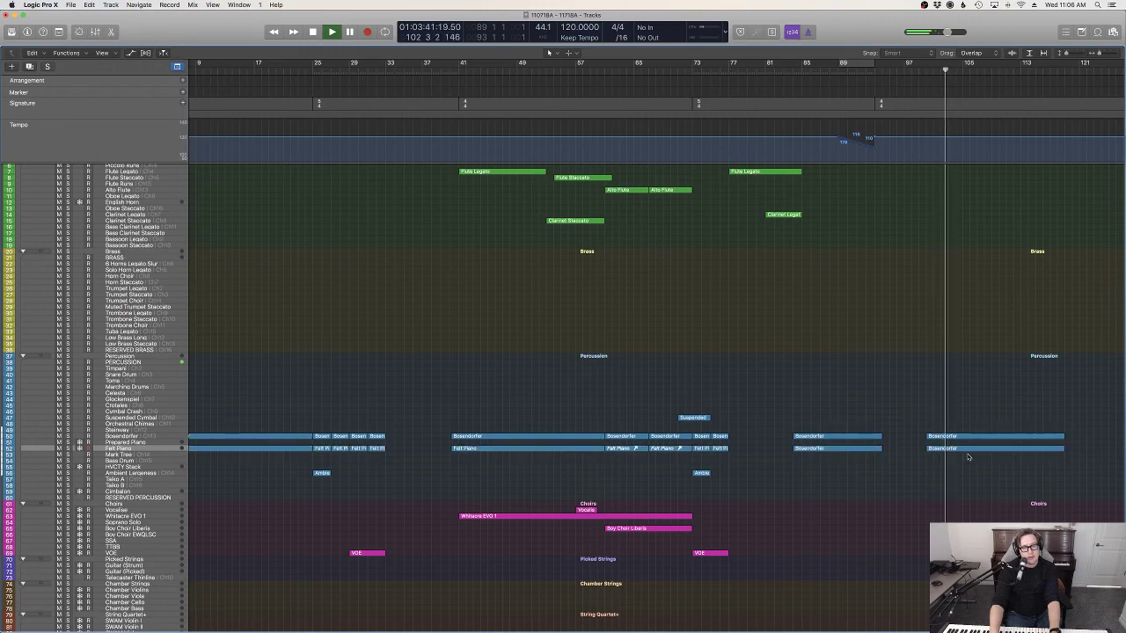
Step: Listen to the new ending through to about bar 121 while reviewing the string, synth and Arcade tracks
scroll(1011, 468, "down", 15)
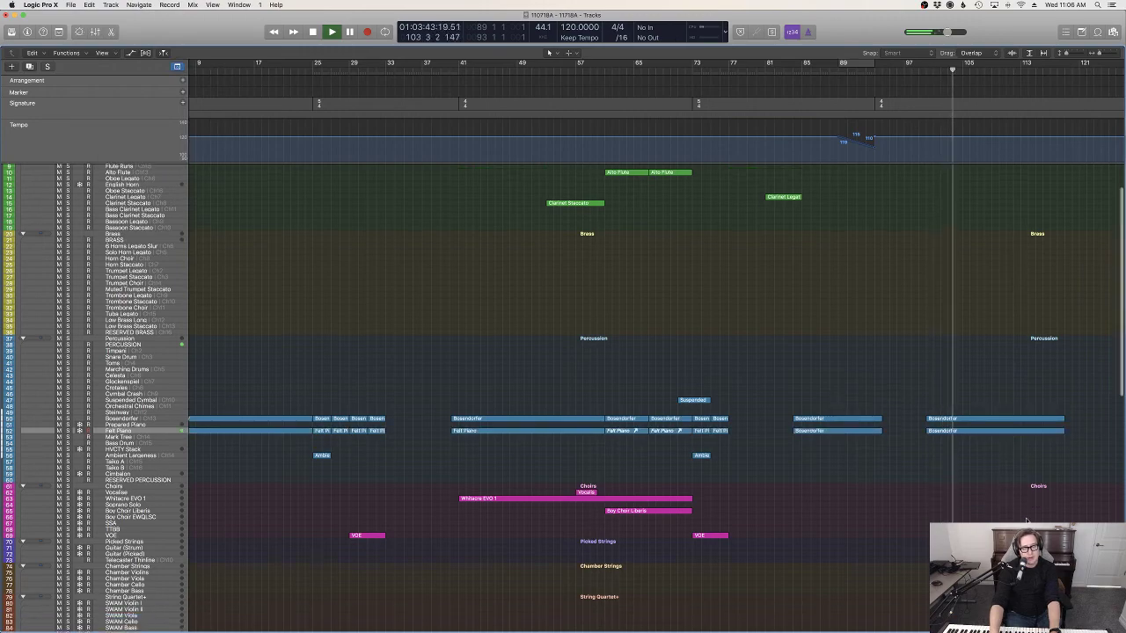
scroll(1028, 517, "down", 1)
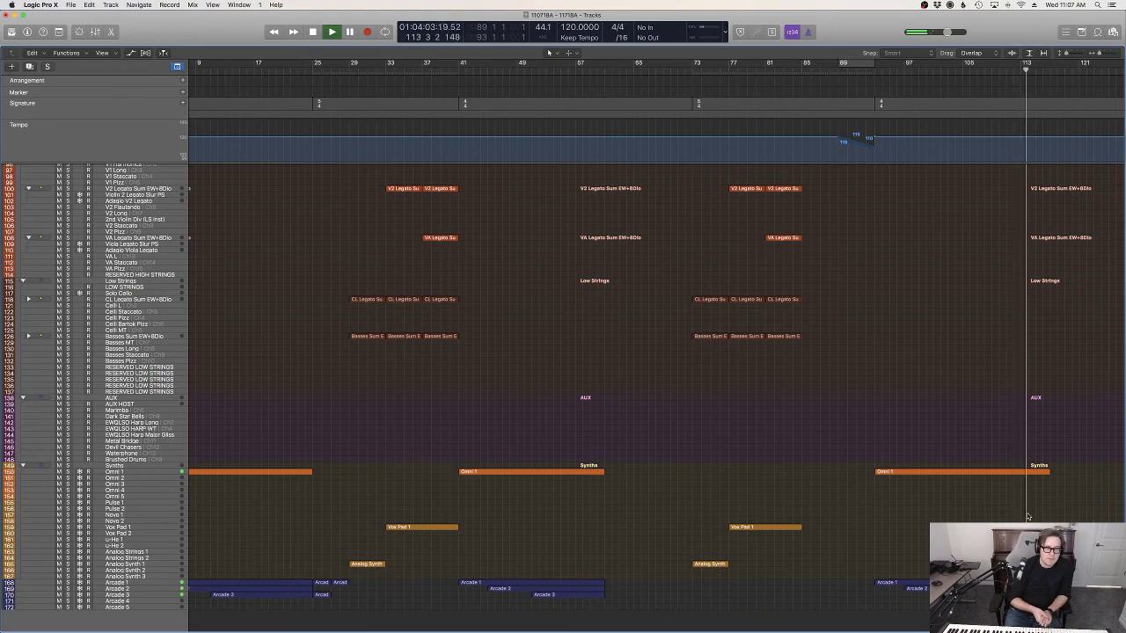
scroll(1028, 516, "up", 10)
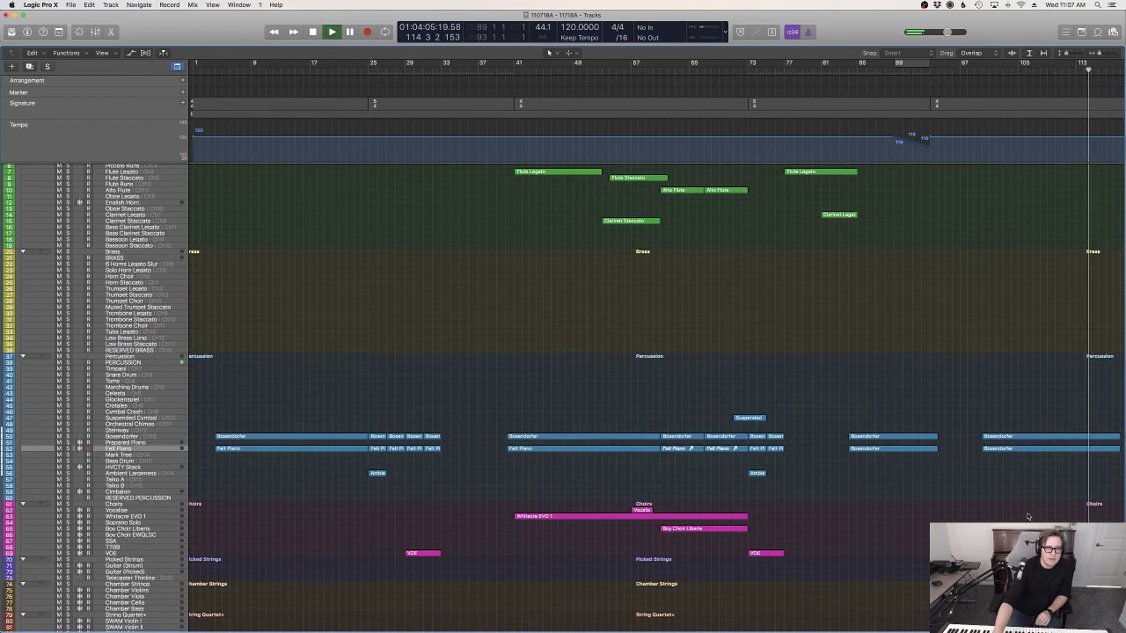
scroll(1060, 512, "down", 8)
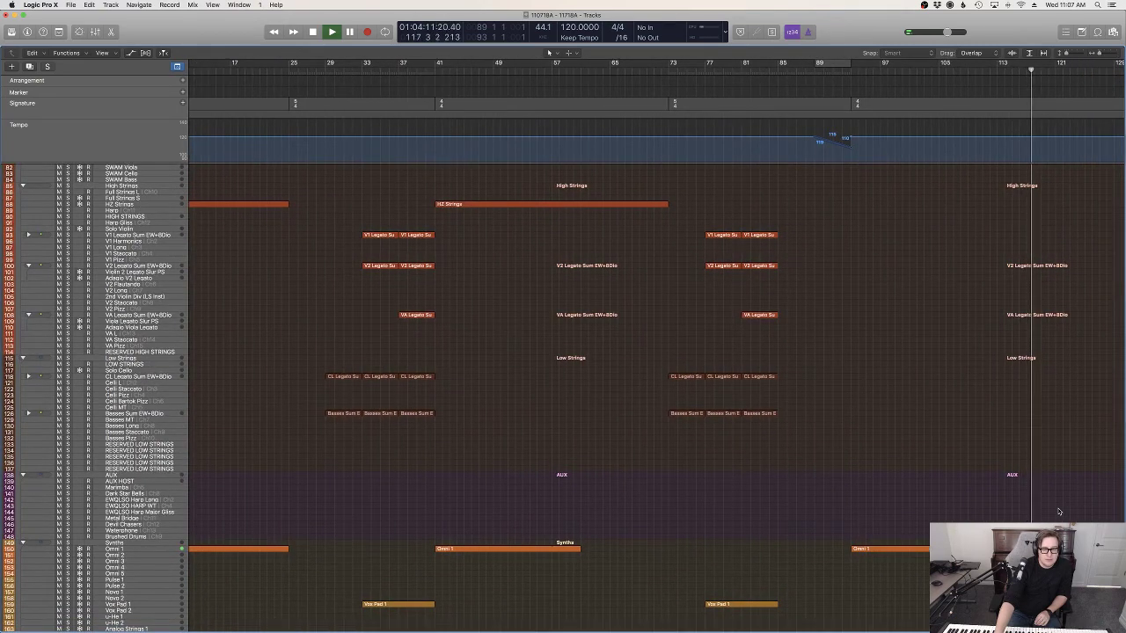
scroll(1060, 512, "up", 9)
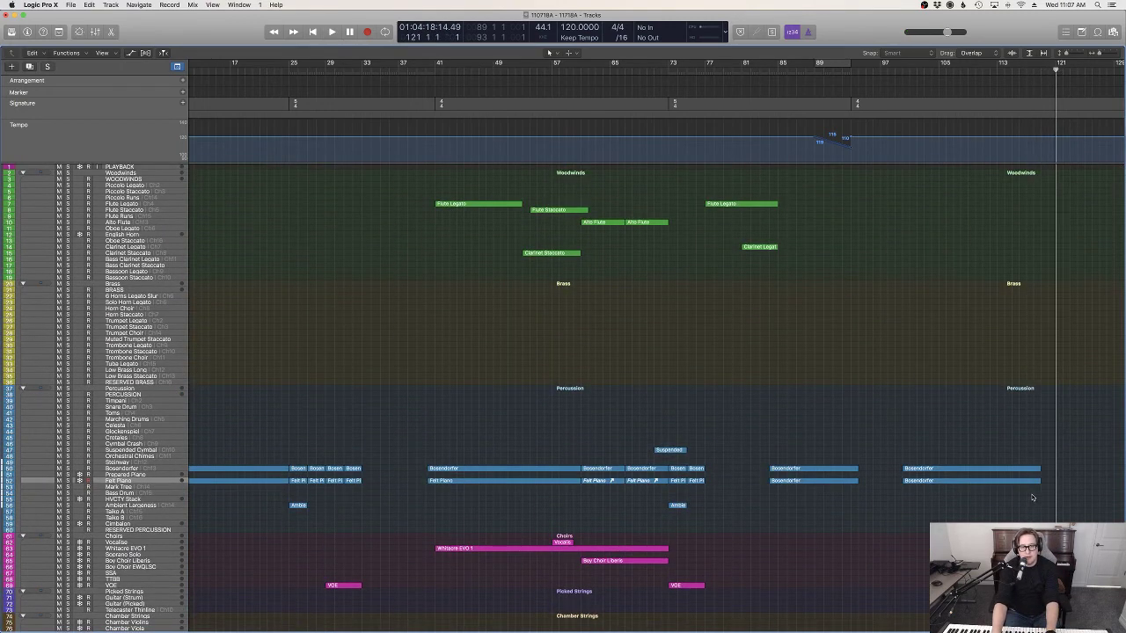
Step: Lengthen the last two piano regions to about bar 120 and extend the Bosendorfer's sustain pedal to about 120 2 3
left_click_drag(1037, 468, 1047, 468)
key("p")
scroll(937, 519, "right", 6)
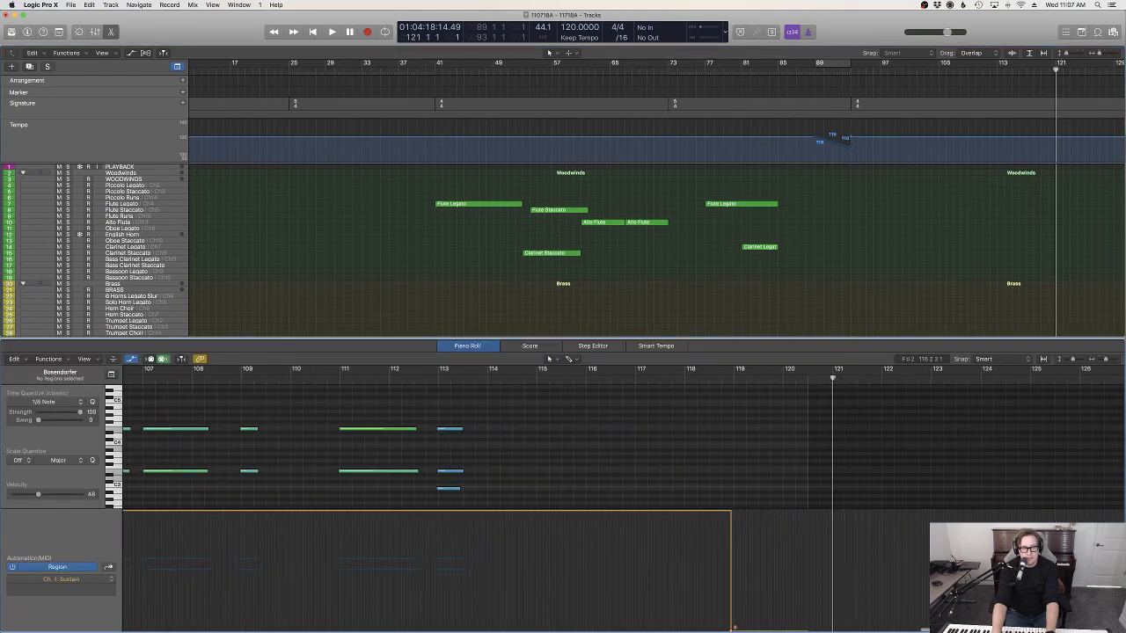
left_click_drag(734, 629, 798, 627)
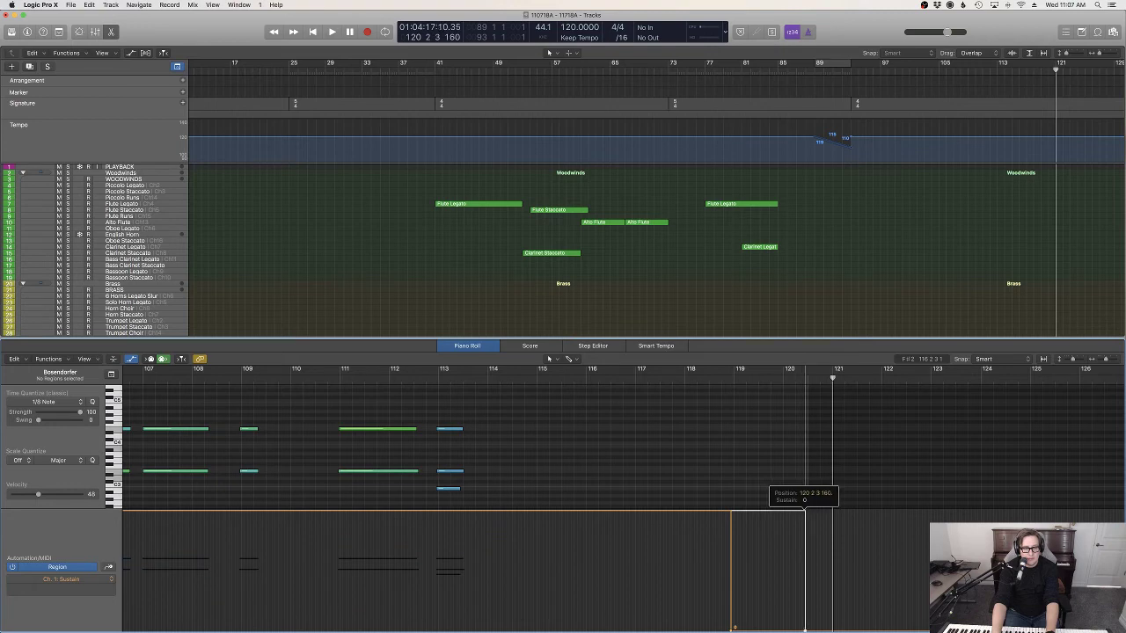
Step: Extend the held sustain pedal at the end of the last Felt Piano region past bar 119
scroll(1021, 301, "down", 10)
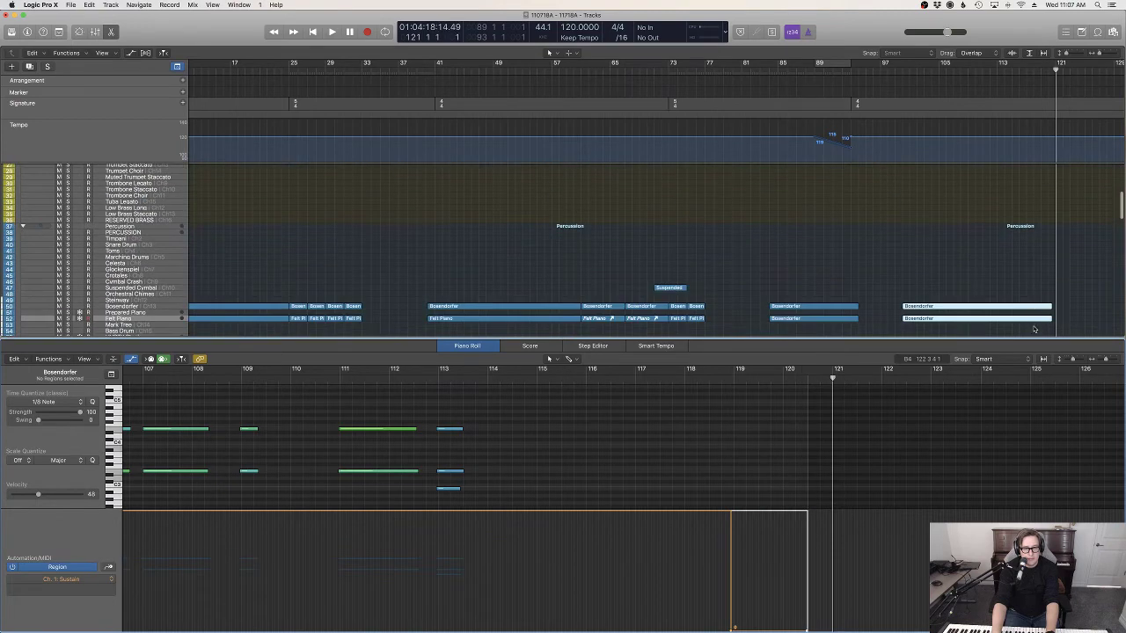
left_click(1027, 319)
left_click_drag(733, 628, 771, 627)
key("e")
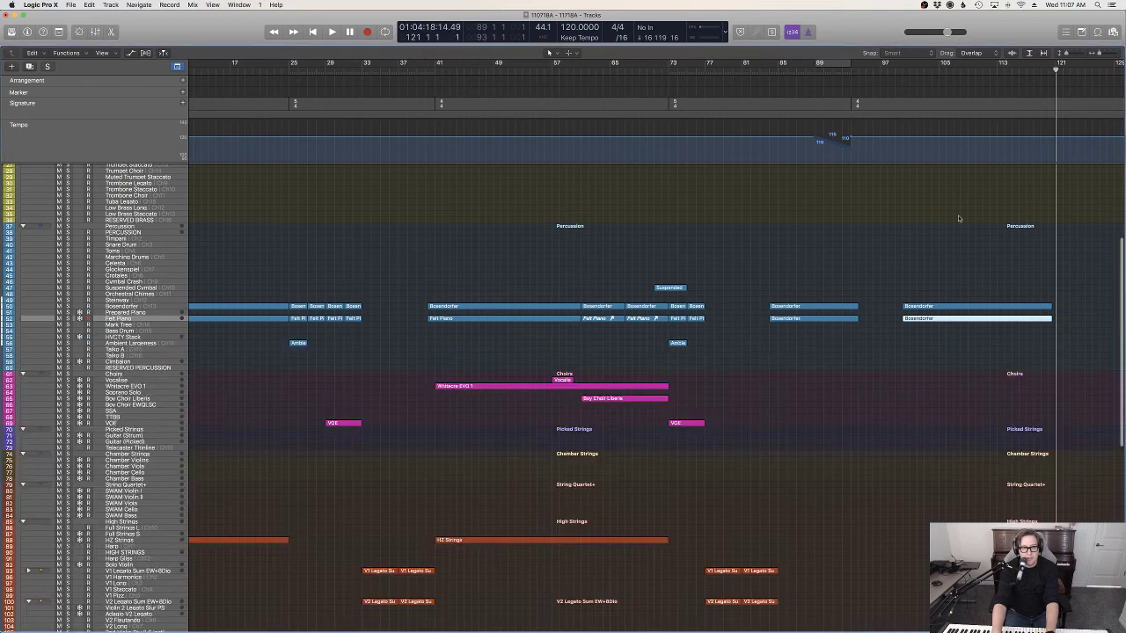
Step: Show the full orchestral score in an enlarged score window and play the piece from the beginning
left_click(313, 33)
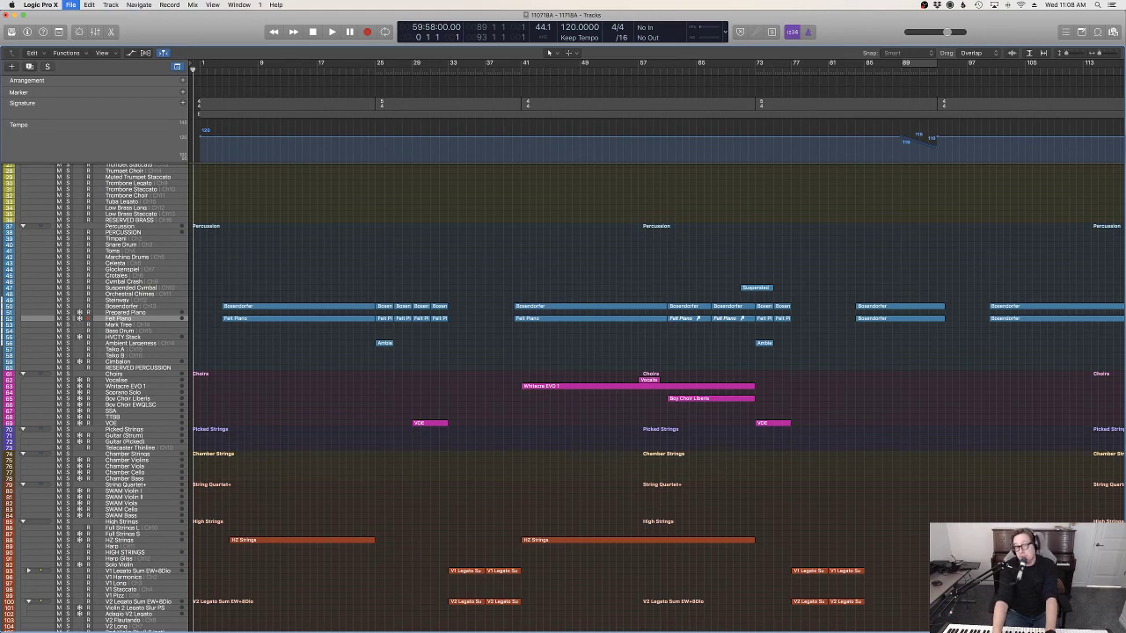
left_click_drag(1125, 44, 299, 116)
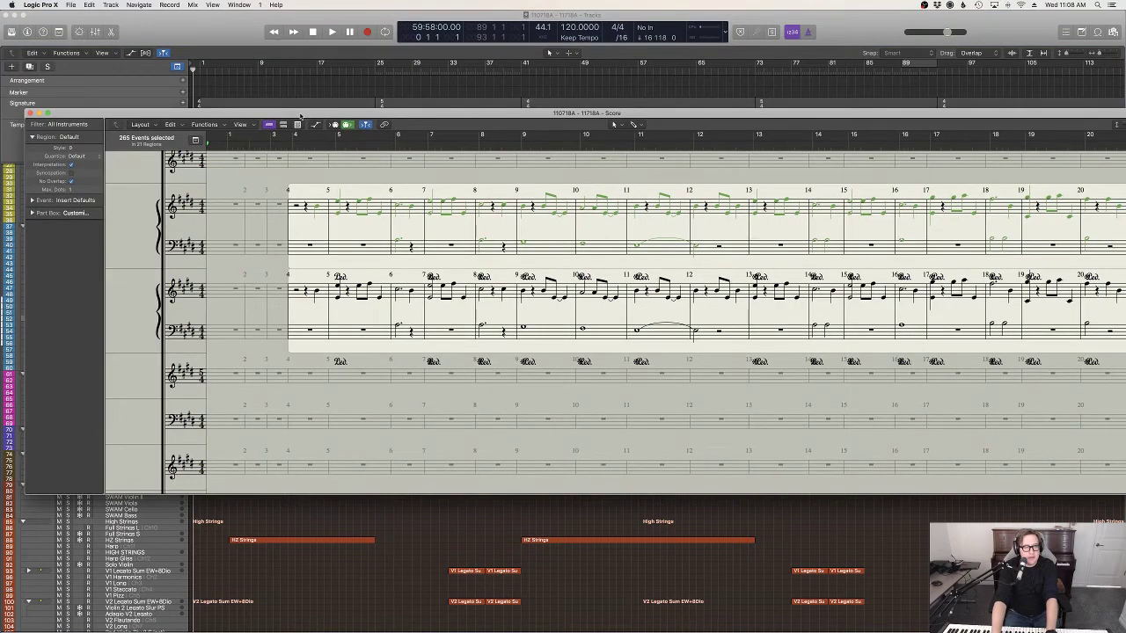
double_click(299, 115)
scroll(563, 245, "up", 2)
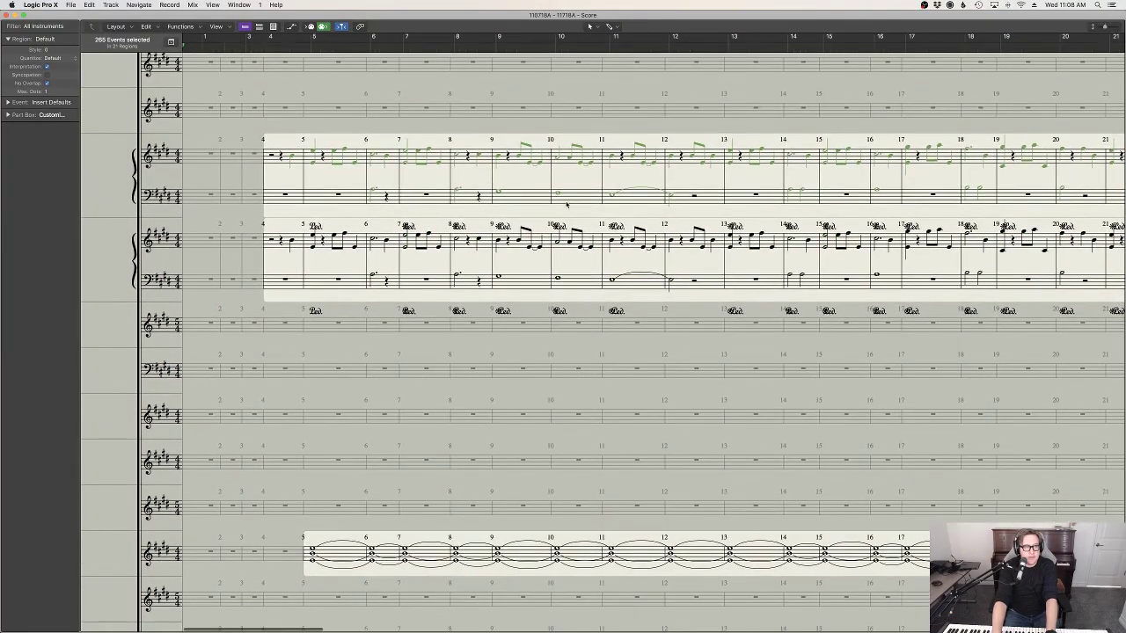
left_click(441, 128)
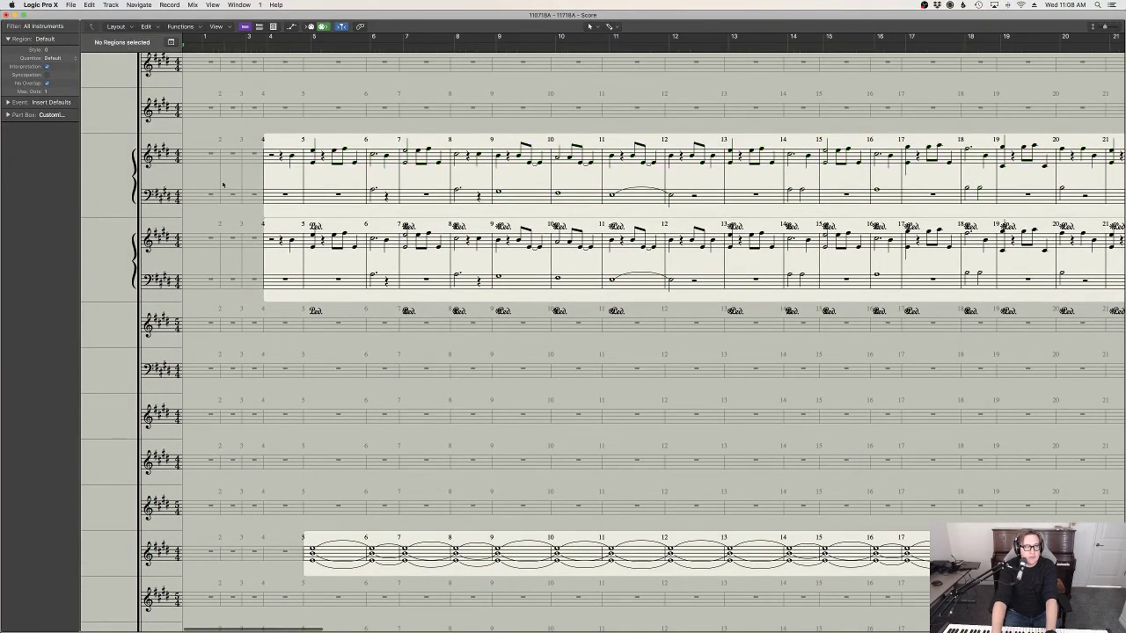
key("space")
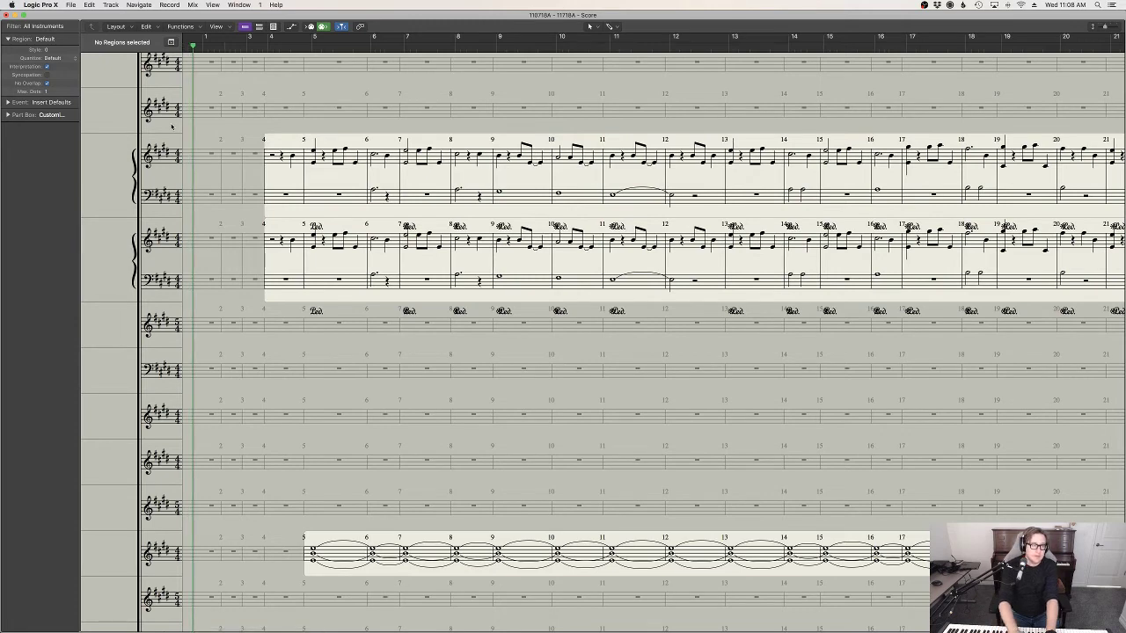
Step: Hide the score inspector and follow the string, choir and synth staves around bars 31 to 49 during playback
key("i")
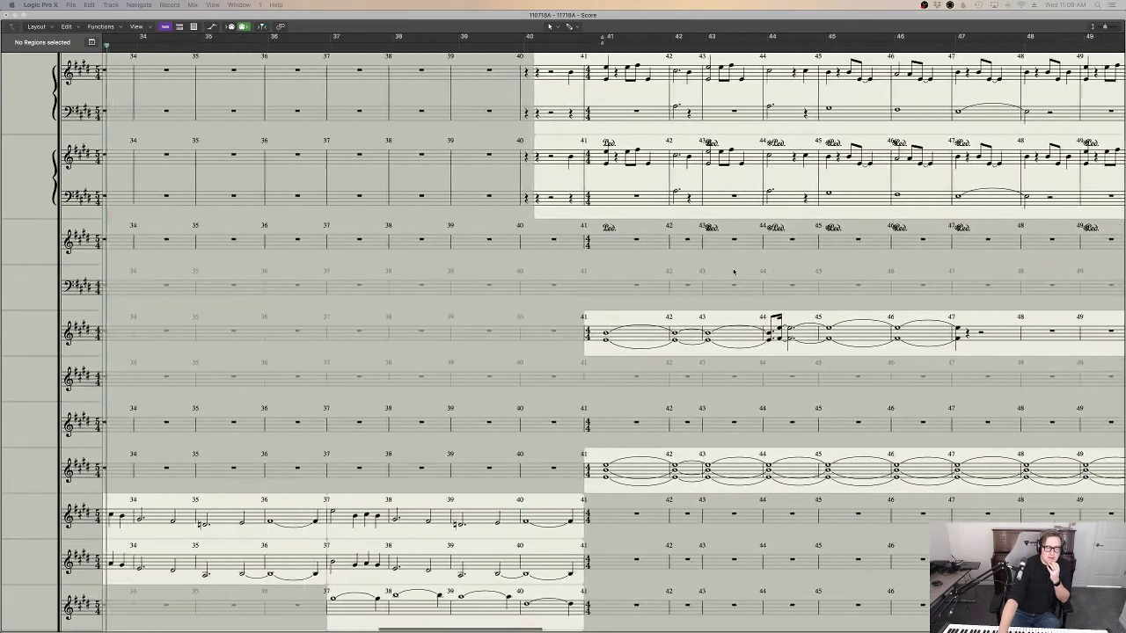
scroll(734, 272, "left", 4)
scroll(733, 272, "down", 2)
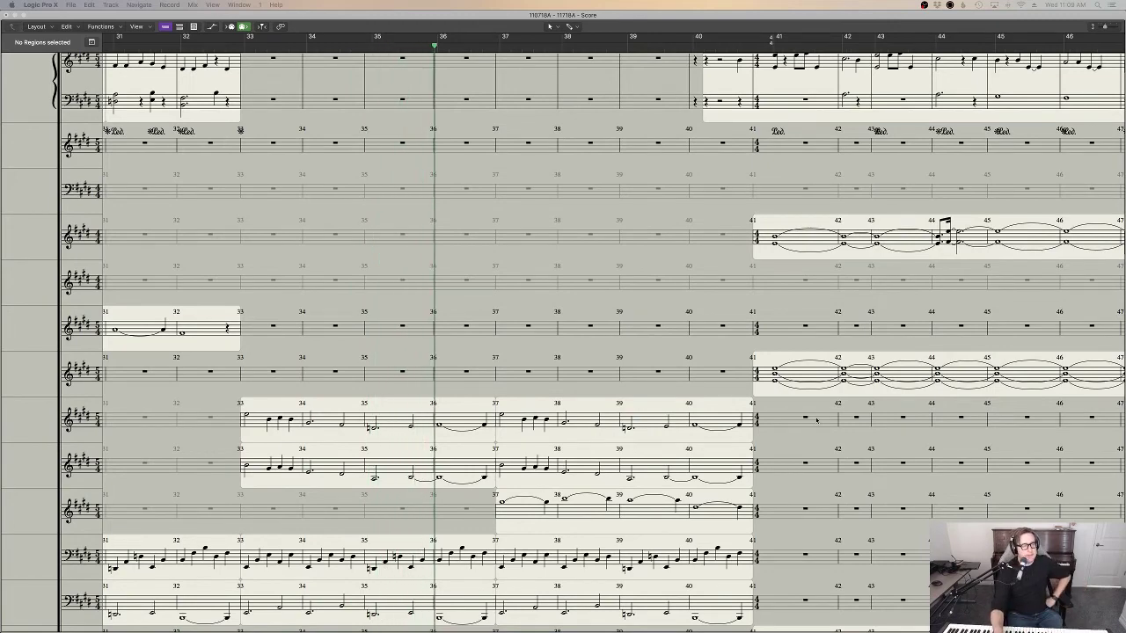
scroll(806, 436, "down", 4)
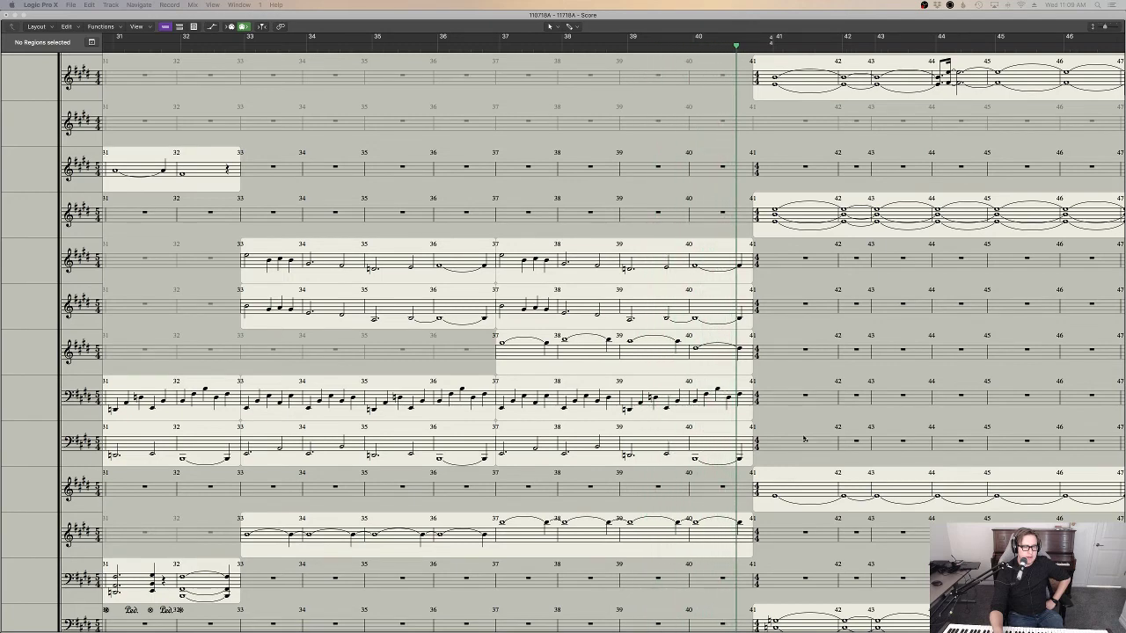
scroll(803, 438, "up", 5)
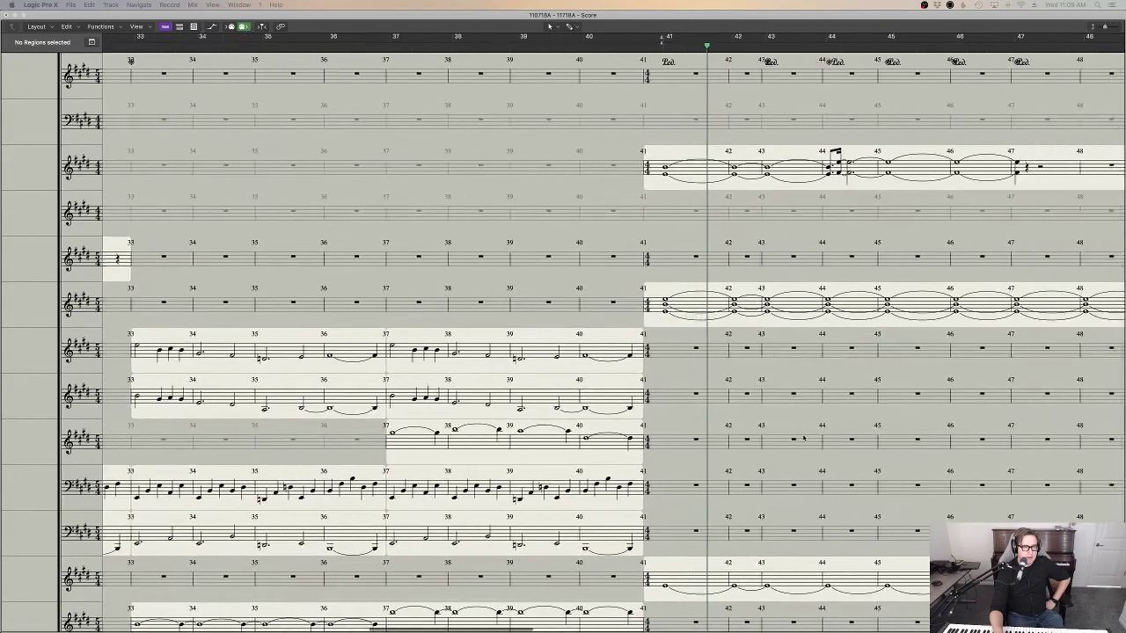
Step: Follow the woodwind and piano staves from about bar 41 to bar 58 during playback
scroll(803, 438, "up", 8)
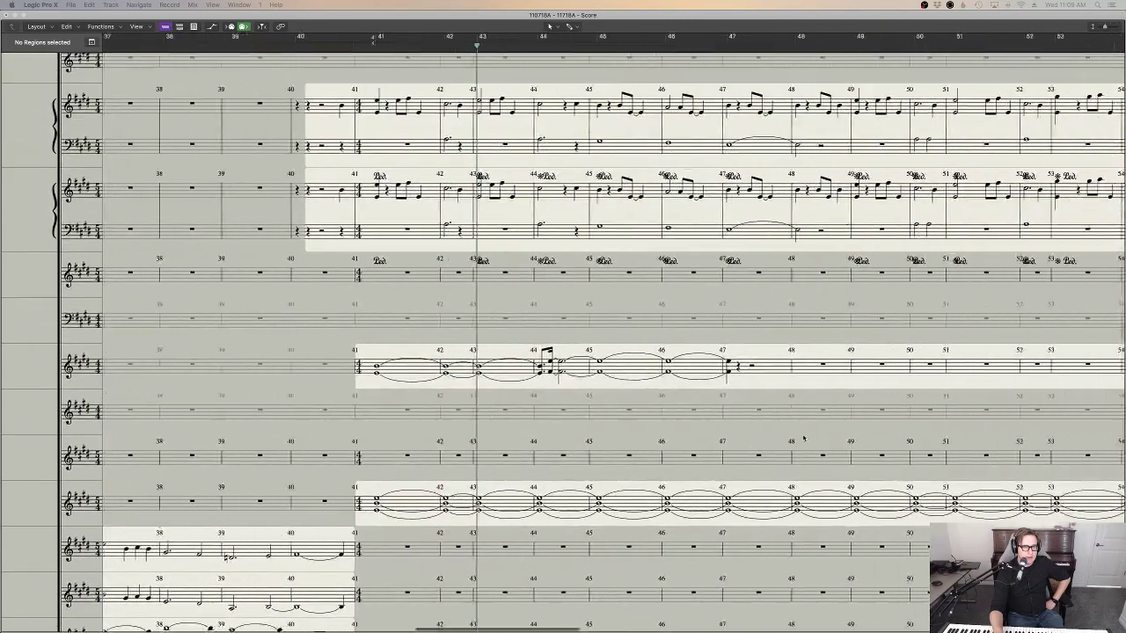
scroll(803, 438, "up", 8)
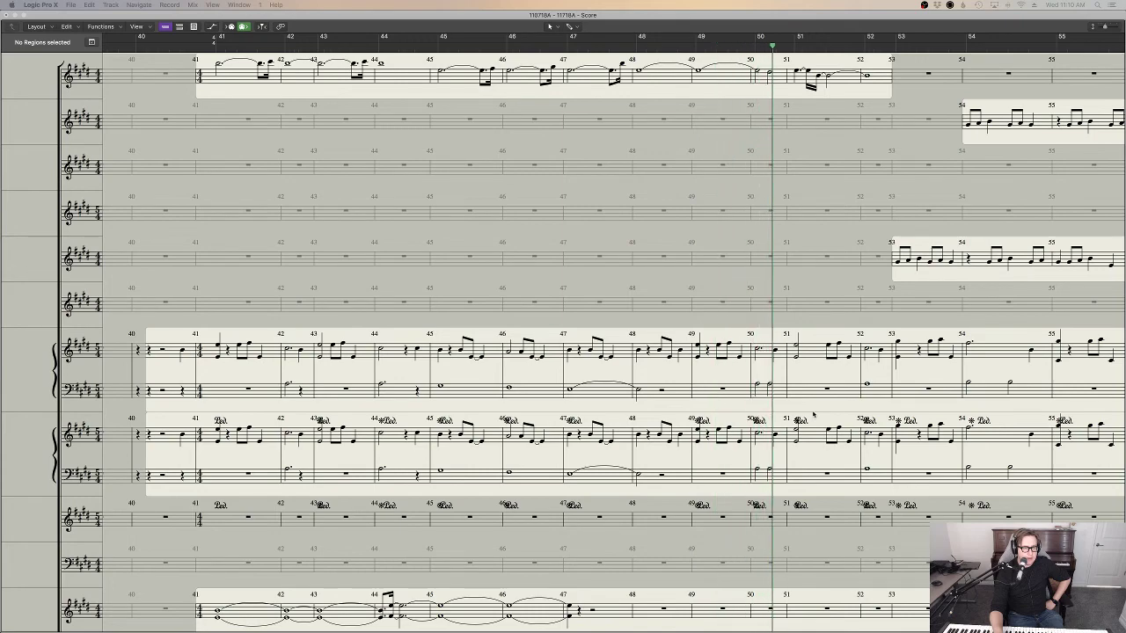
scroll(814, 413, "right", 5)
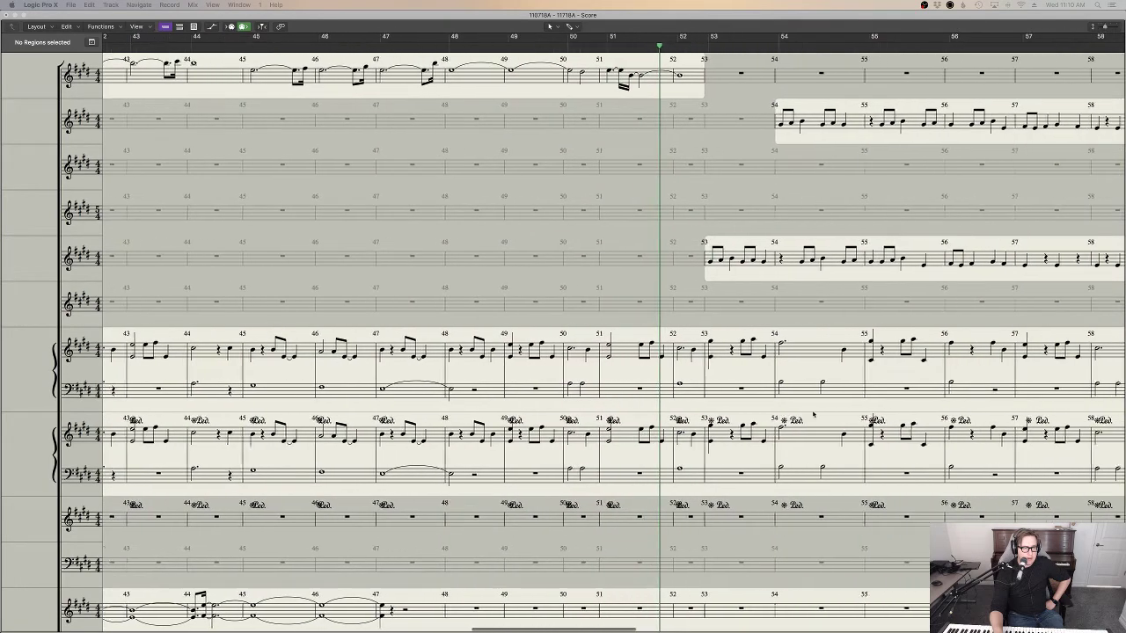
scroll(814, 414, "right", 2)
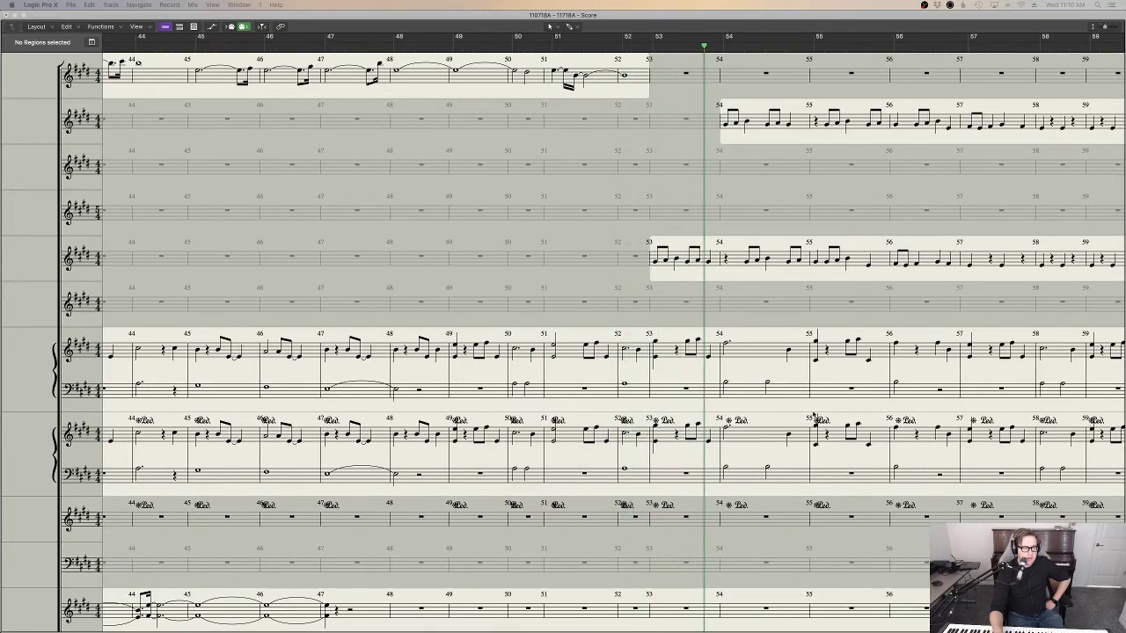
scroll(814, 413, "right", 5)
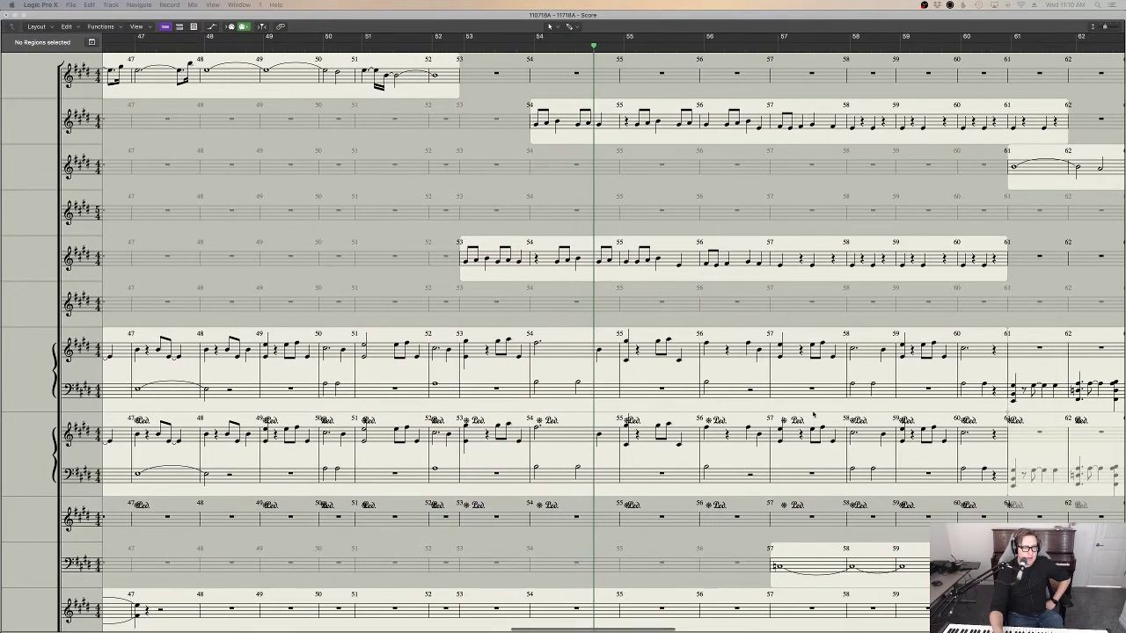
scroll(814, 413, "right", 5)
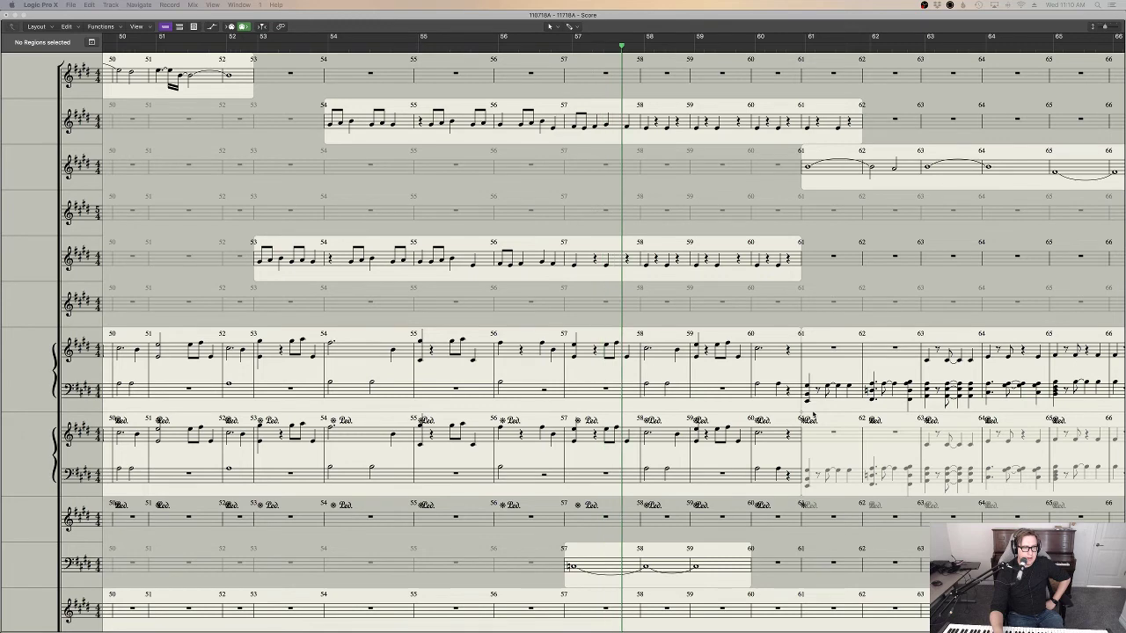
Step: Follow the two piano staves through bars 88 to 94, where the meter changes to 4/4, during playback
scroll(814, 413, "right", 3)
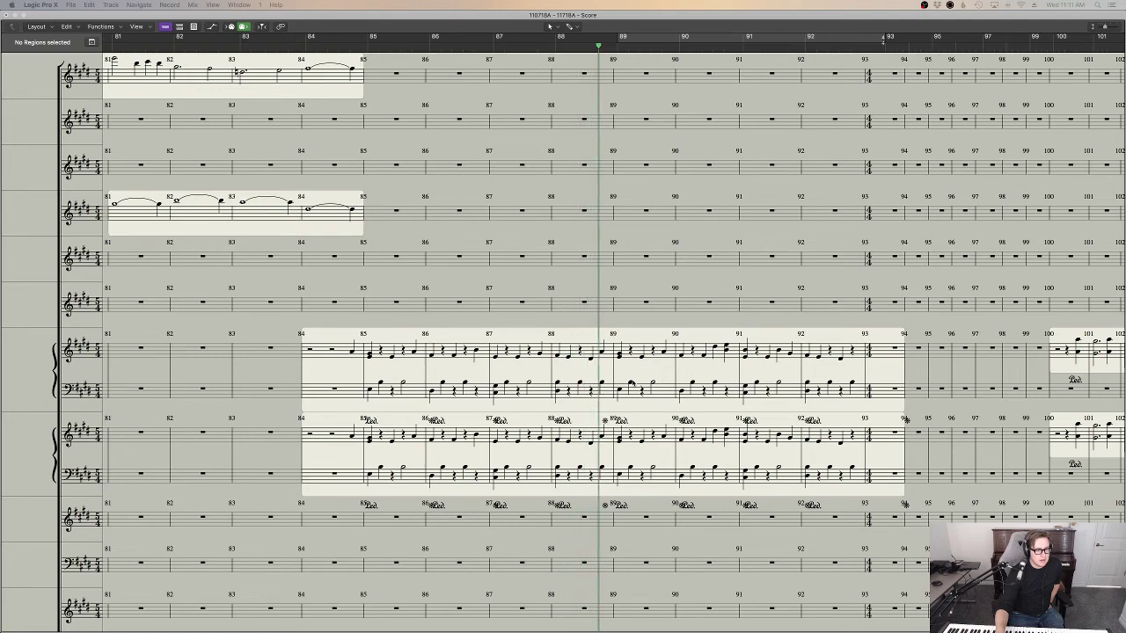
scroll(632, 383, "right", 4)
scroll(633, 384, "down", 1)
scroll(633, 384, "down", 1)
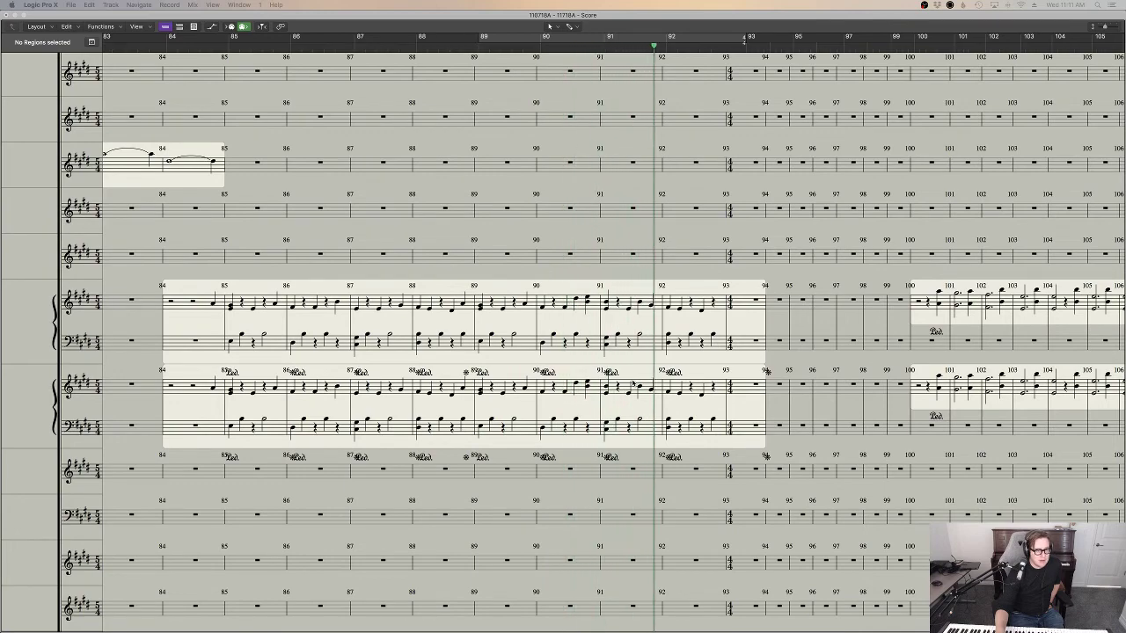
scroll(633, 383, "right", 3)
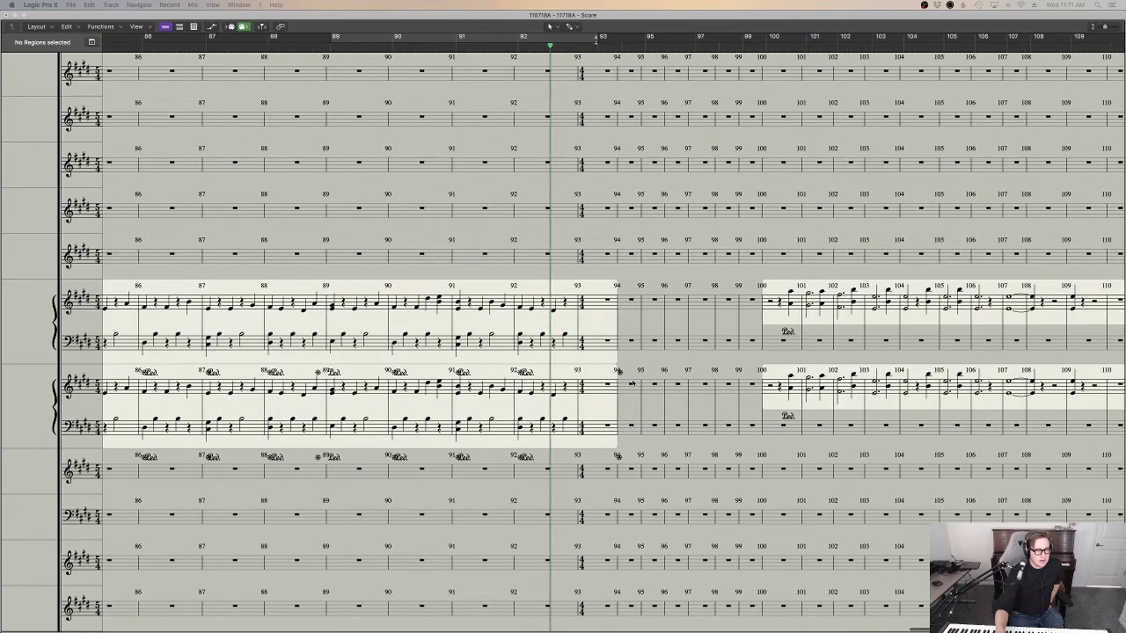
scroll(633, 384, "down", 5)
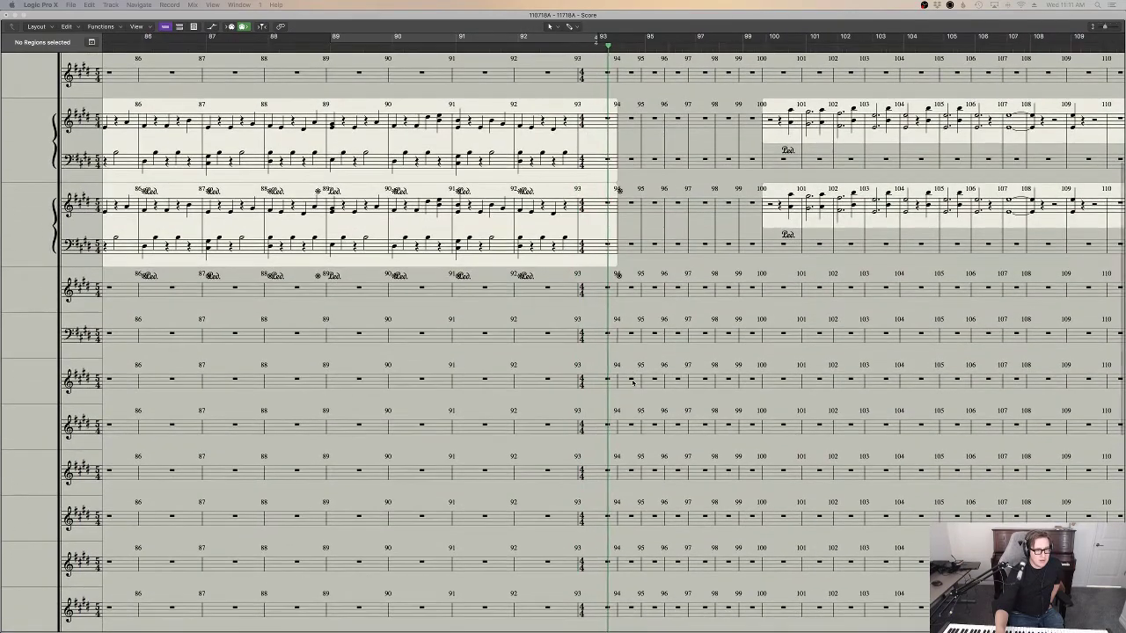
scroll(633, 381, "up", 5)
scroll(633, 381, "right", 3)
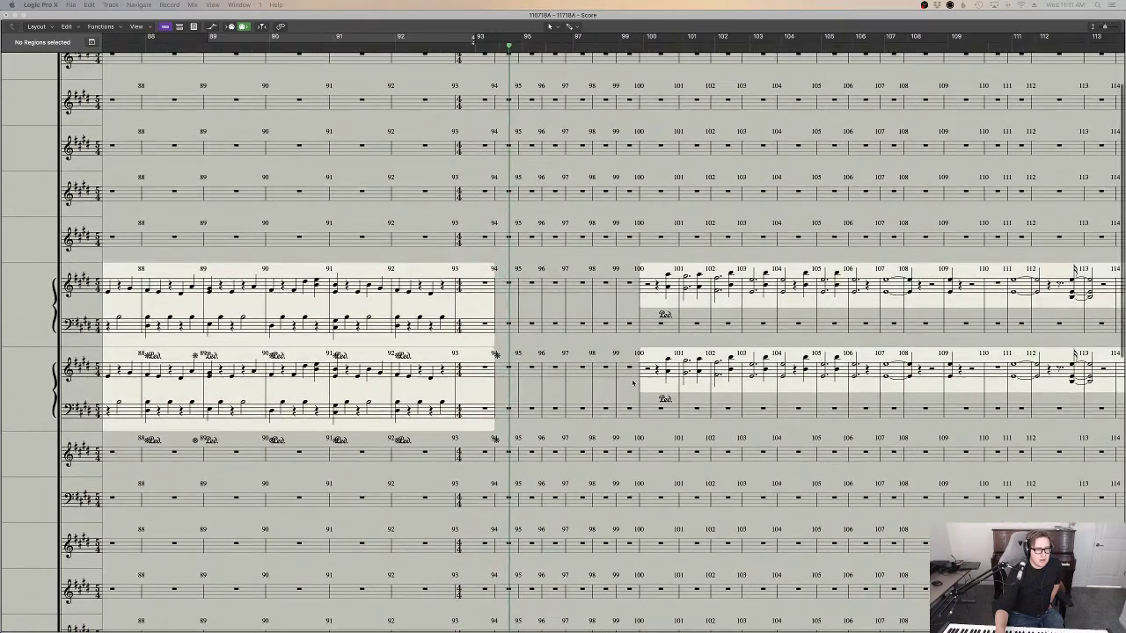
Step: Compare the sustained lower staves from bar 93 with the doubled piano parts from bar 100 during playback
scroll(632, 384, "down", 10)
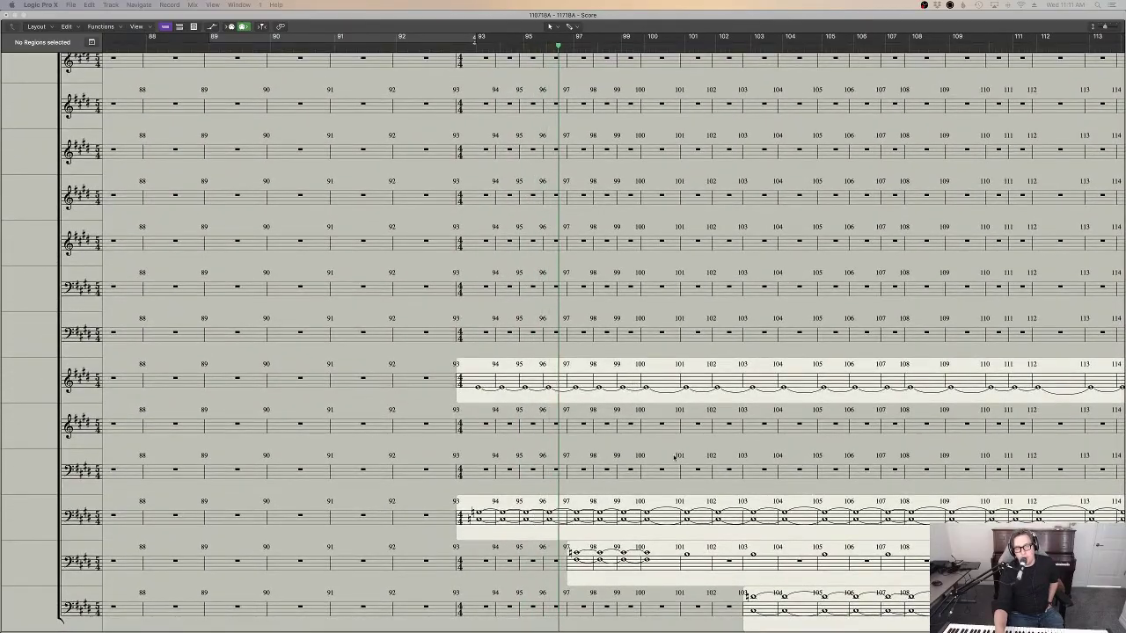
scroll(676, 457, "up", 8)
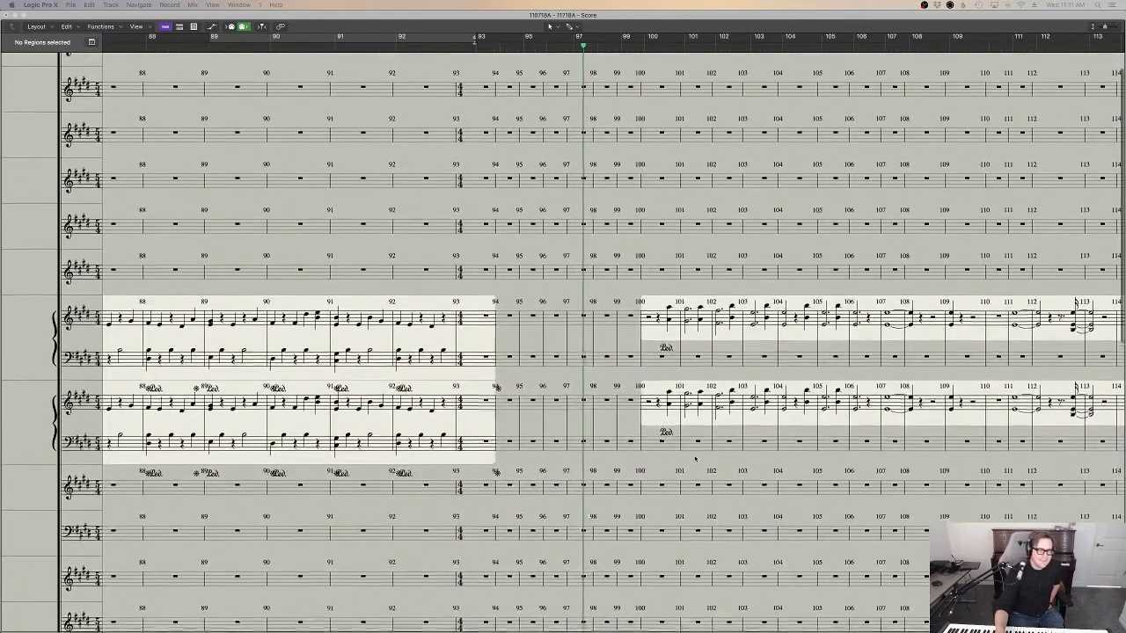
scroll(695, 459, "down", 10)
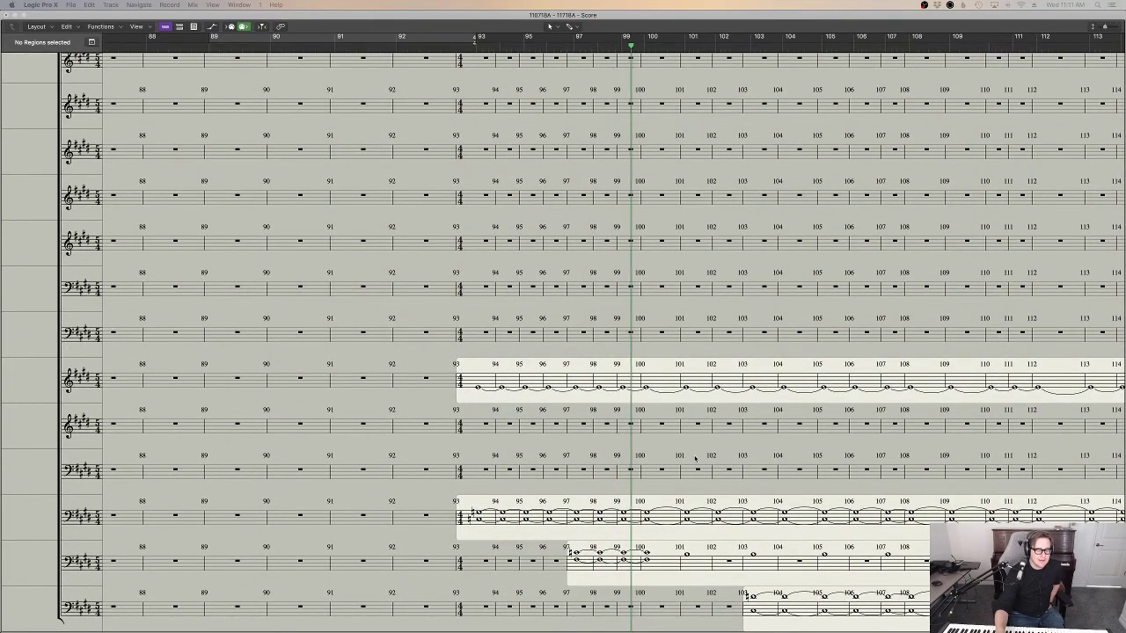
scroll(695, 458, "right", 5)
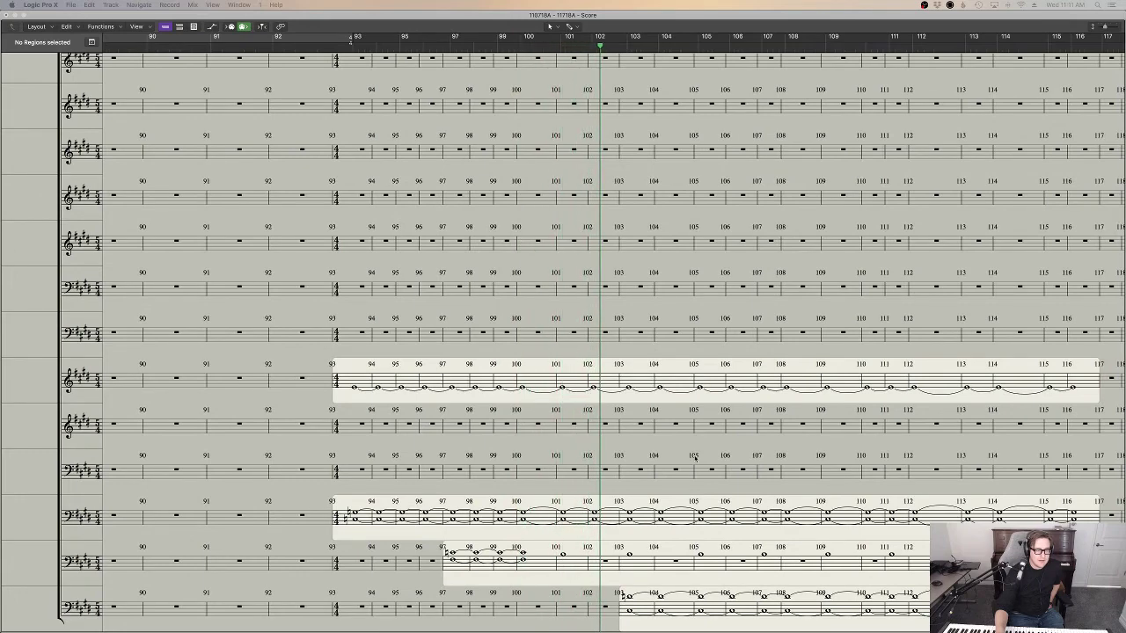
scroll(695, 458, "up", 5)
scroll(695, 459, "up", 1)
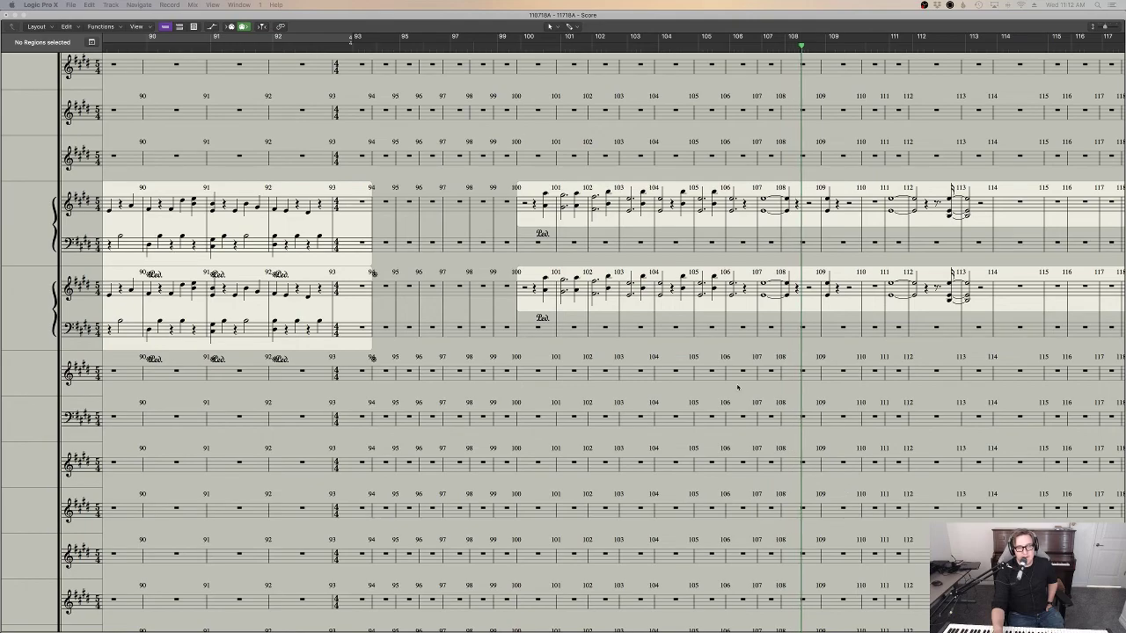
Step: Follow the piano and sustained lower staves through the ending, from about bar 109 to bar 120
scroll(856, 413, "up", 6)
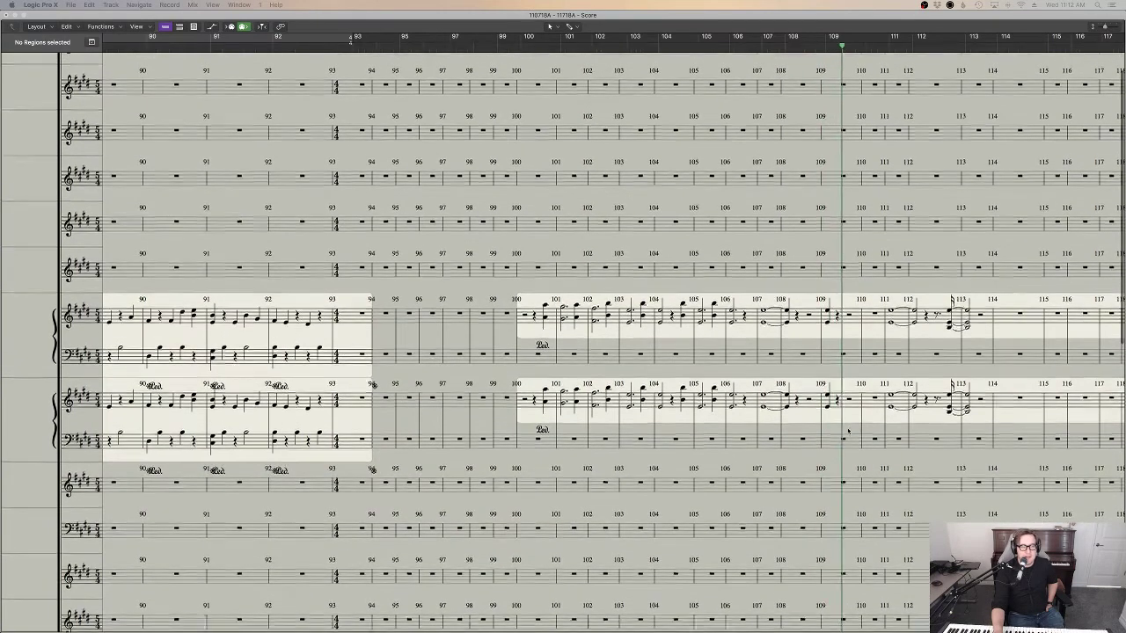
scroll(850, 429, "up", 2)
scroll(850, 430, "right", 3)
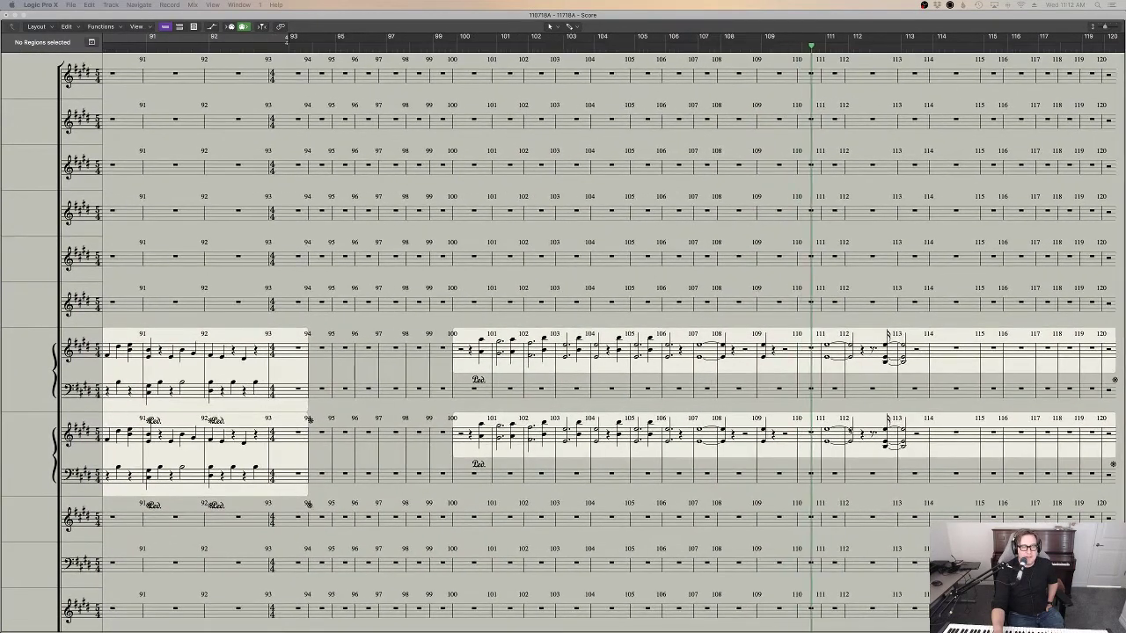
scroll(850, 430, "down", 12)
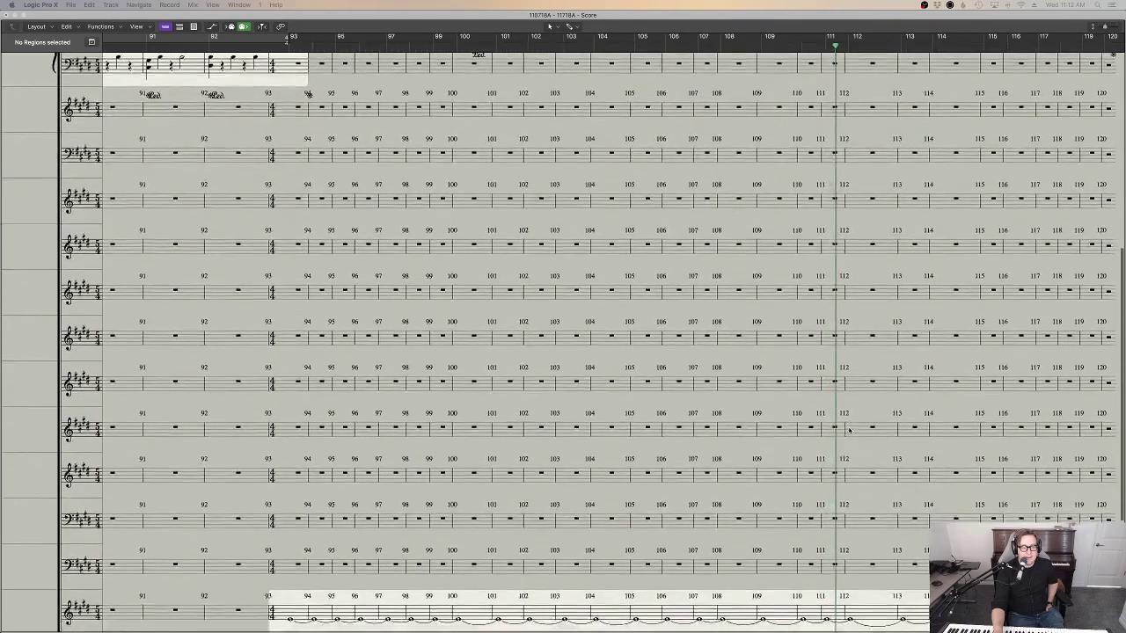
scroll(849, 430, "up", 10)
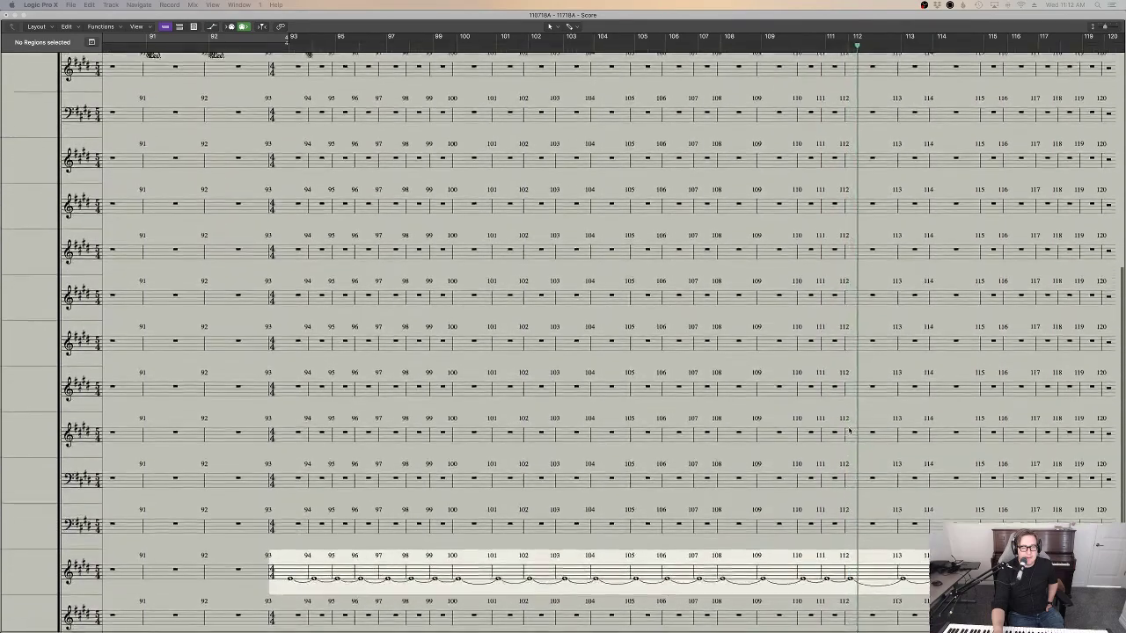
scroll(849, 431, "down", 8)
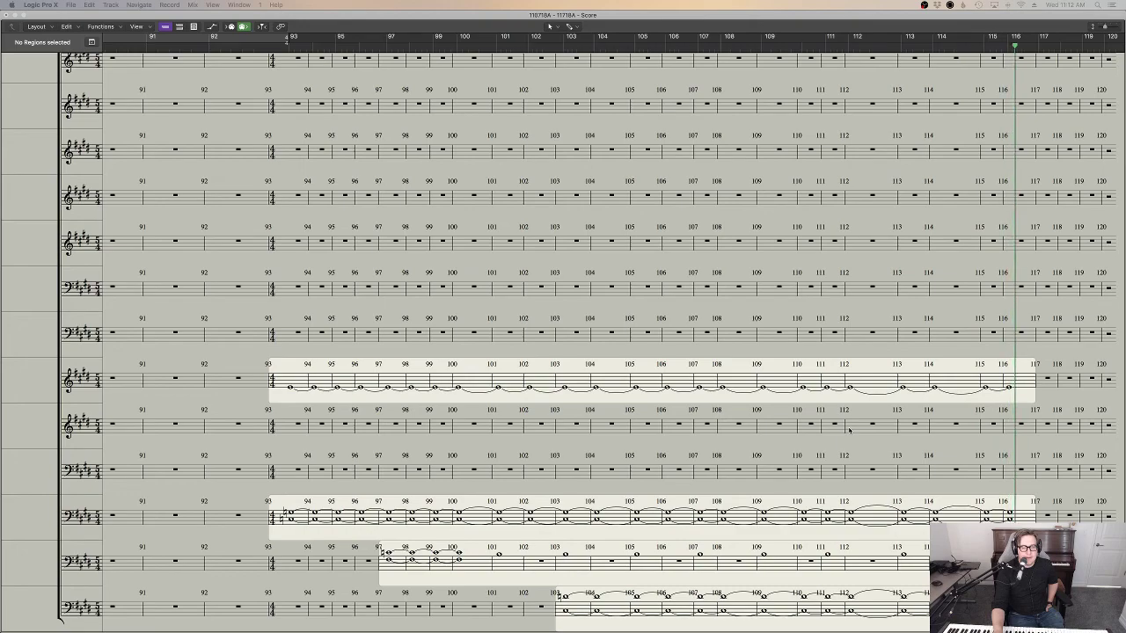
scroll(850, 430, "up", 8)
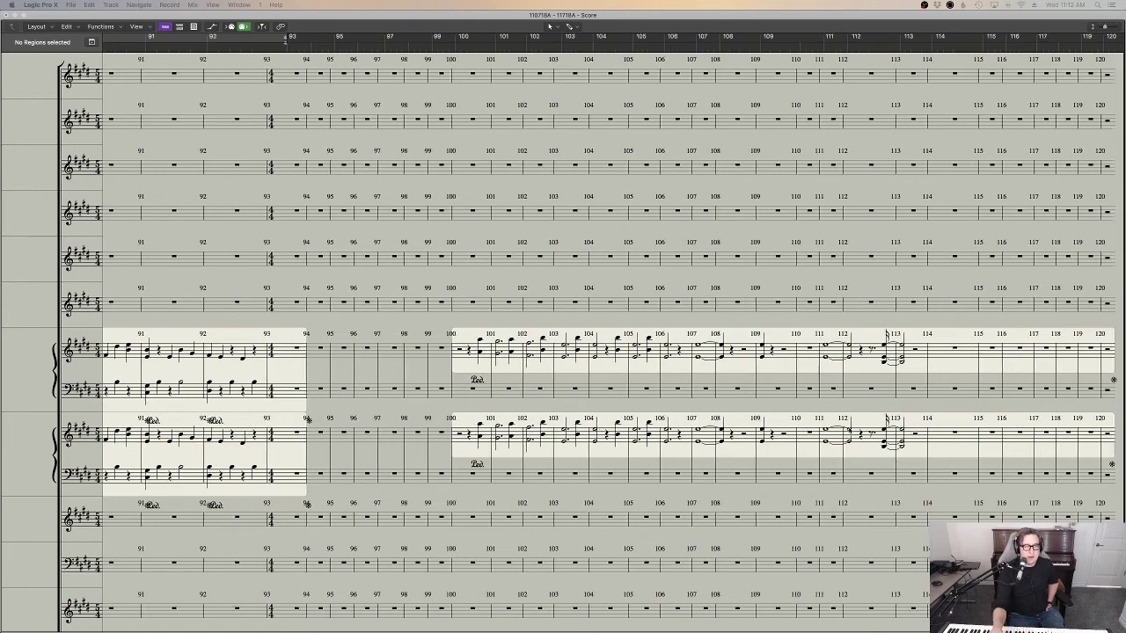
scroll(541, 328, "left", 3)
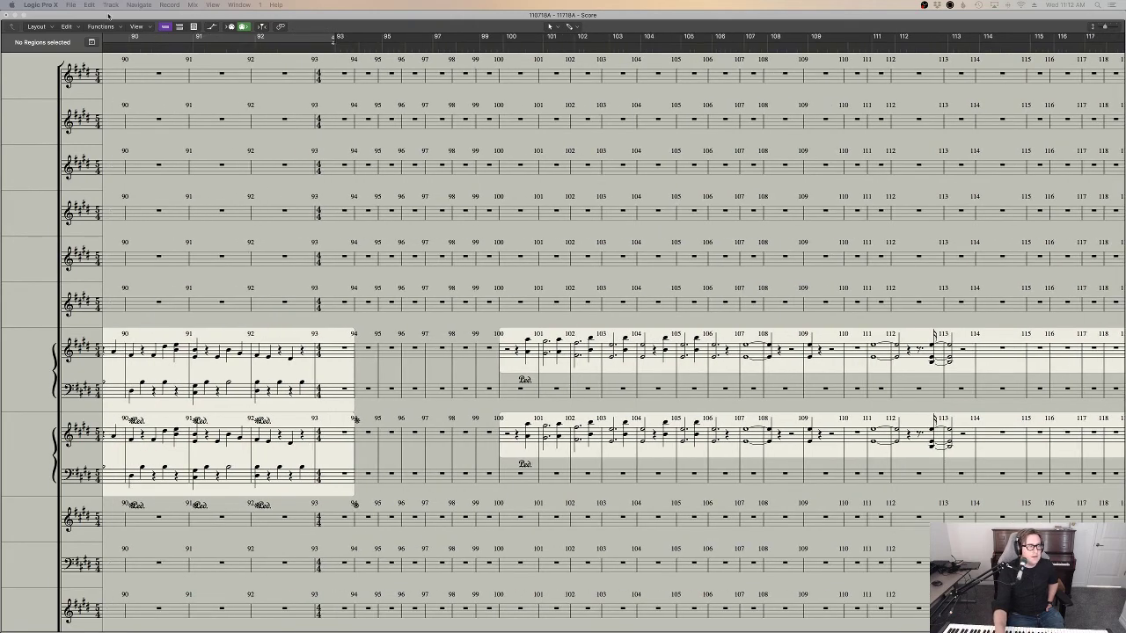
Step: Move the score window out of the way of the main Tracks arrangement and save the project
left_click_drag(111, 11, 1125, 167)
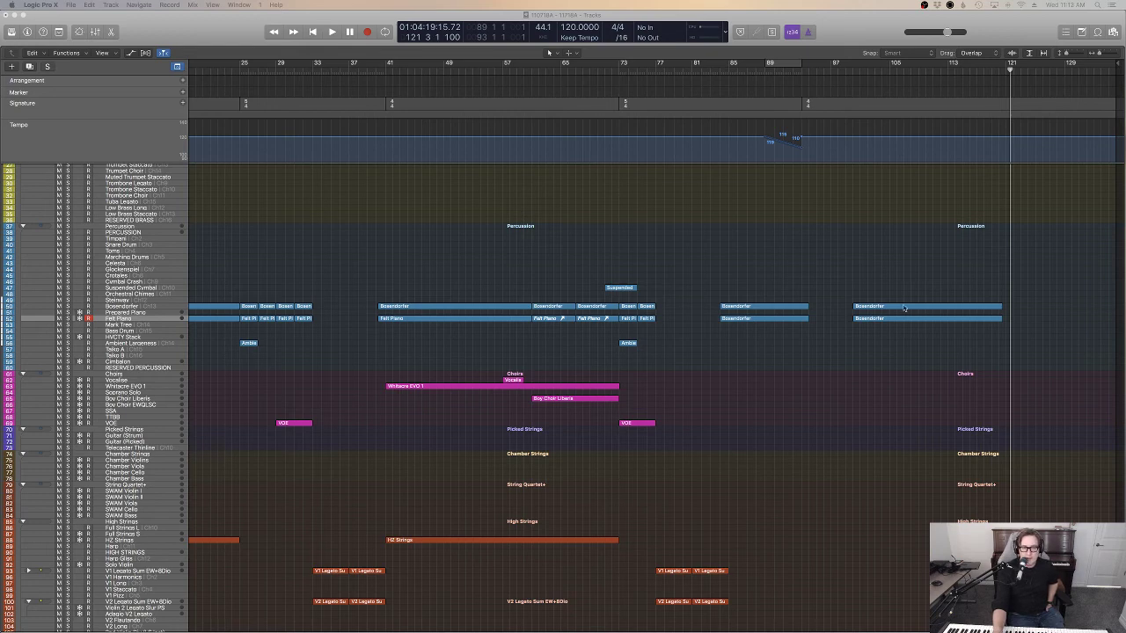
scroll(904, 306, "up", 5)
left_click(70, 4)
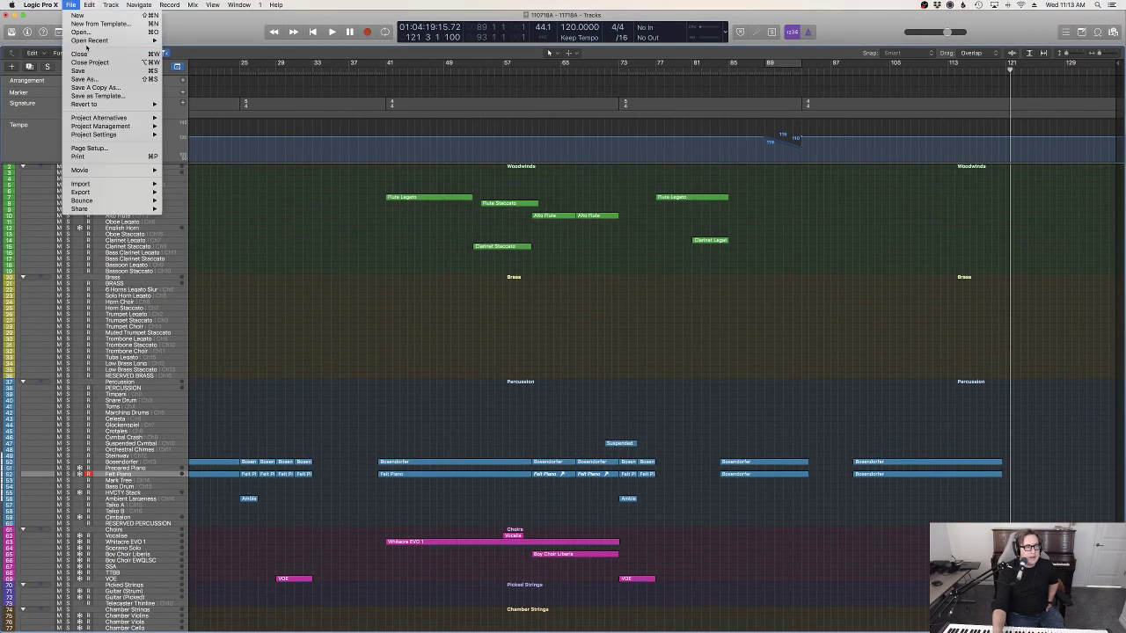
left_click(83, 71)
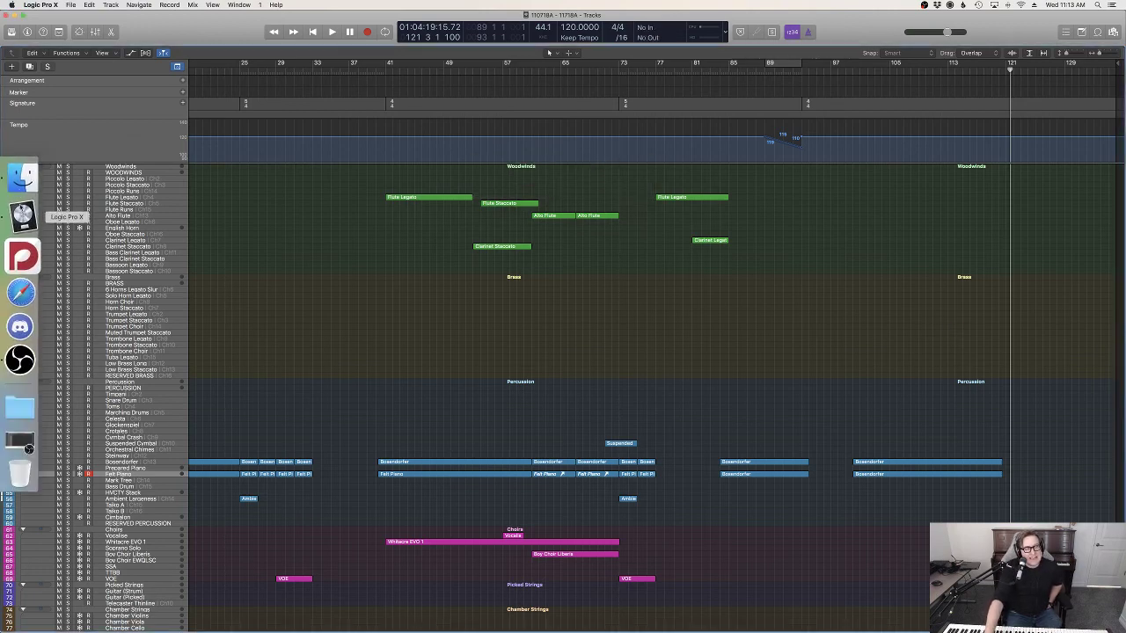
Step: Switch to Finder, bring the Autumn 2018 Album folder window into view, and preview 07 Ghost Machine.wav from the start and from its middle
left_click(19, 179)
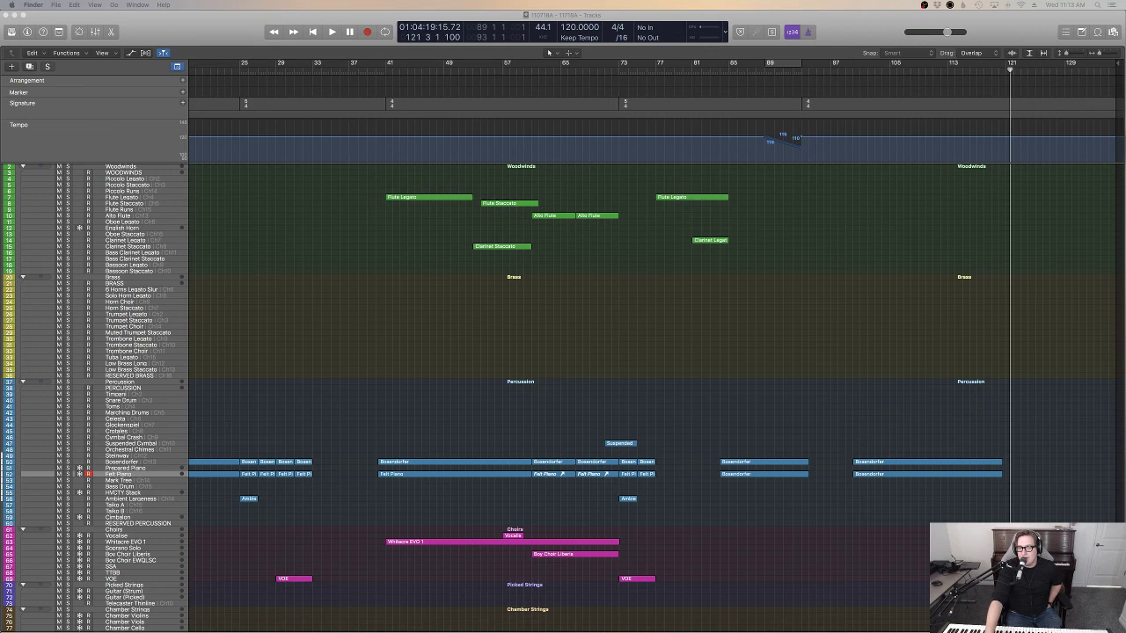
left_click_drag(1125, 225, 626, 205)
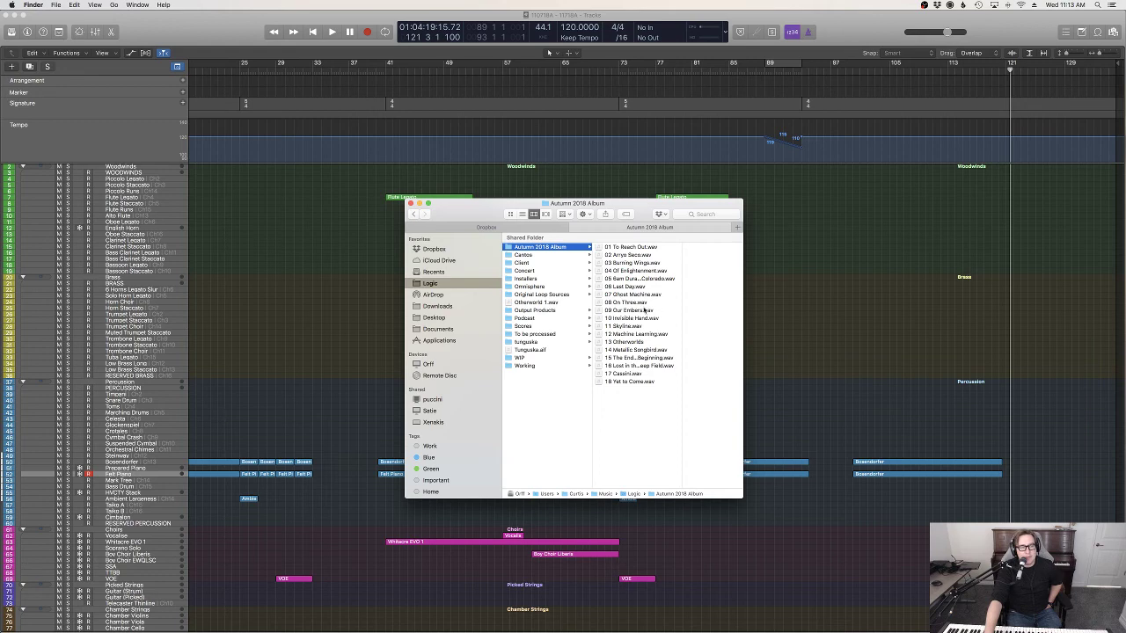
left_click(636, 303)
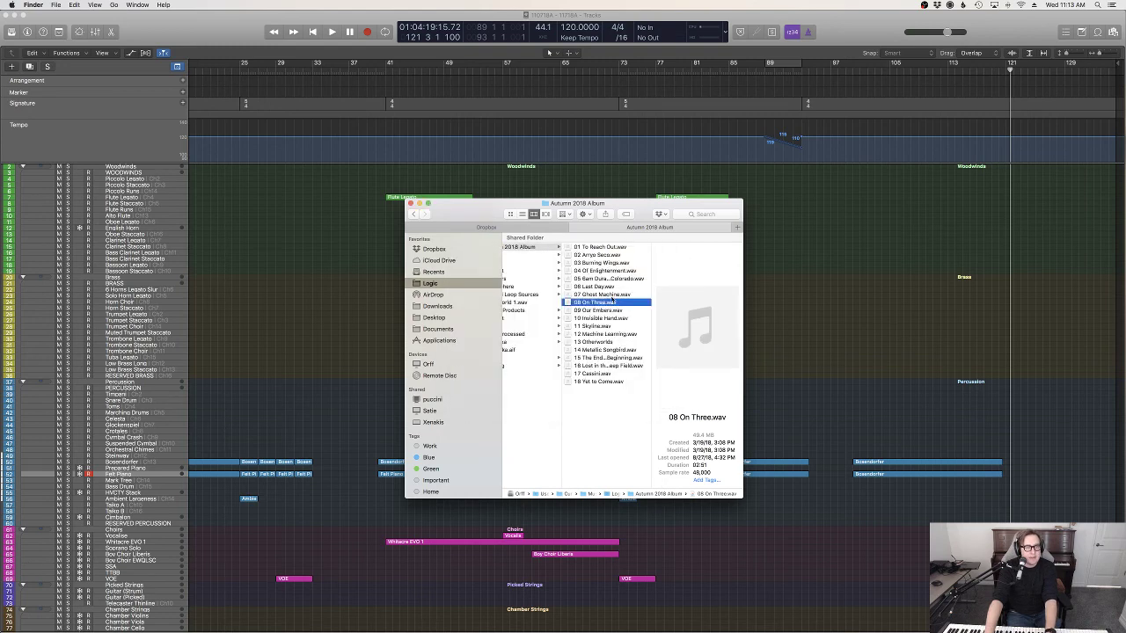
key("Up")
key("space")
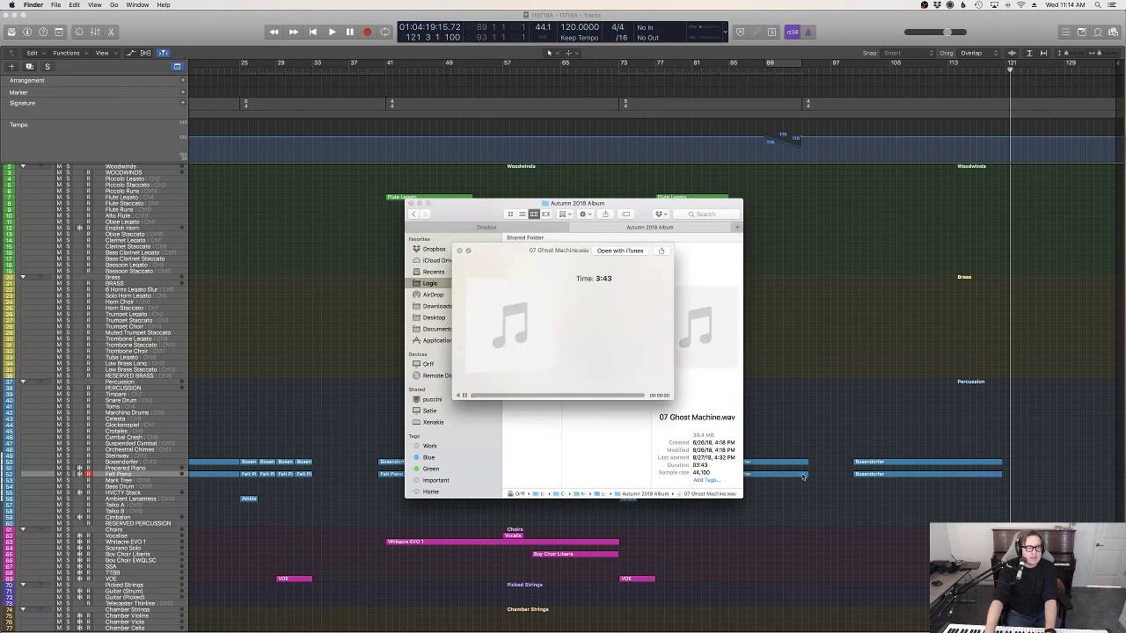
mouse_move(1, 396)
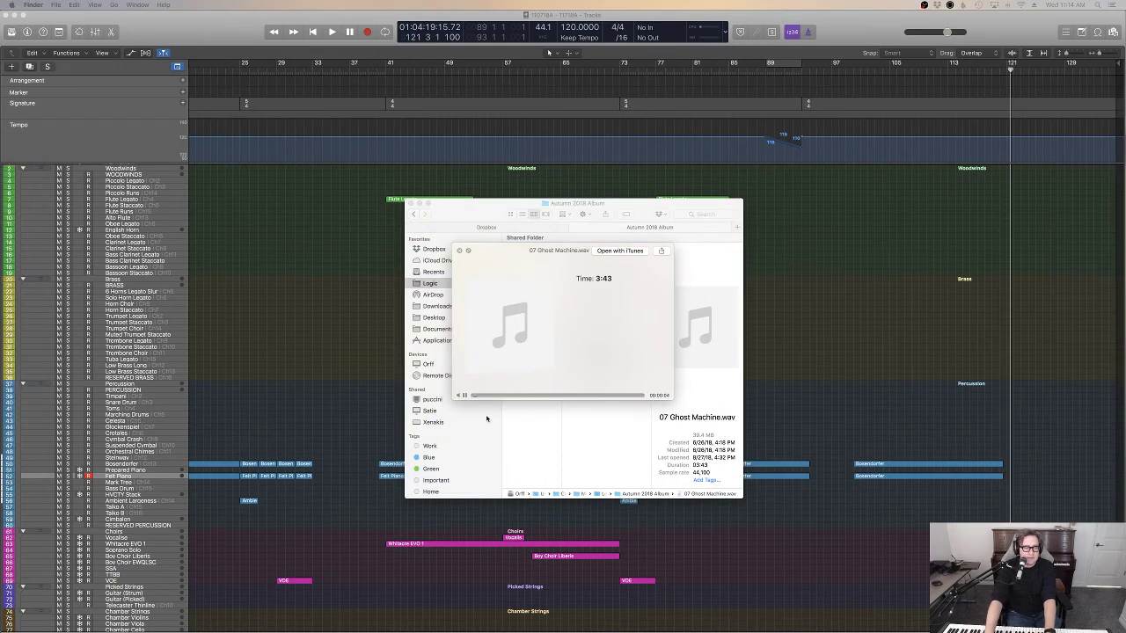
left_click(536, 396)
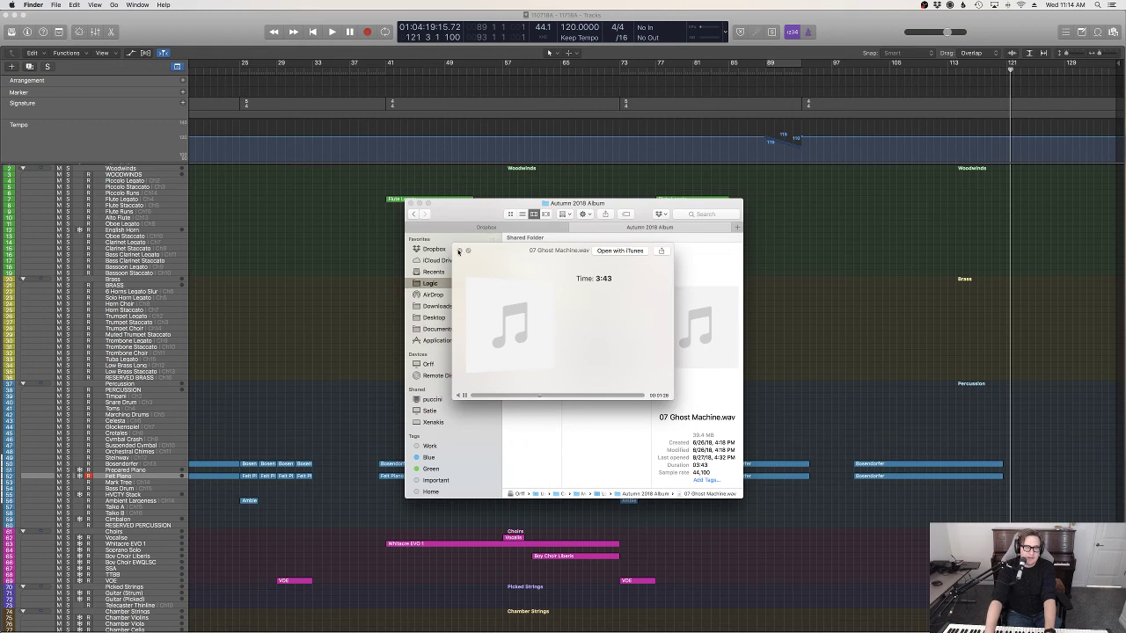
left_click(458, 251)
Step: Briefly preview 09 Our Embers.wav from the album folder
left_click(594, 311)
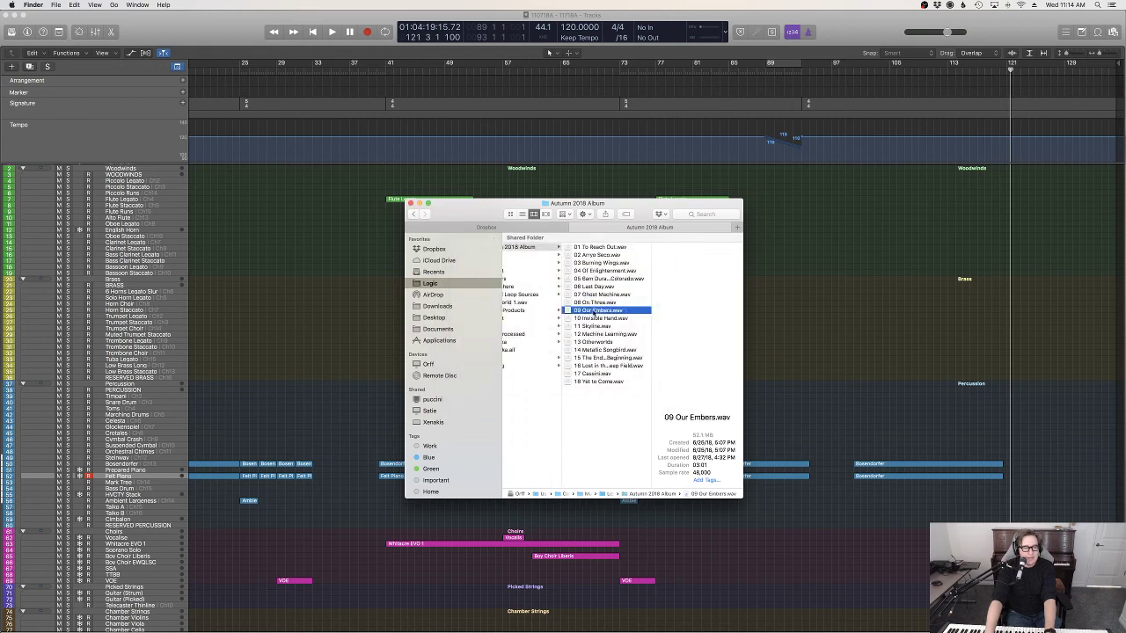
key("space")
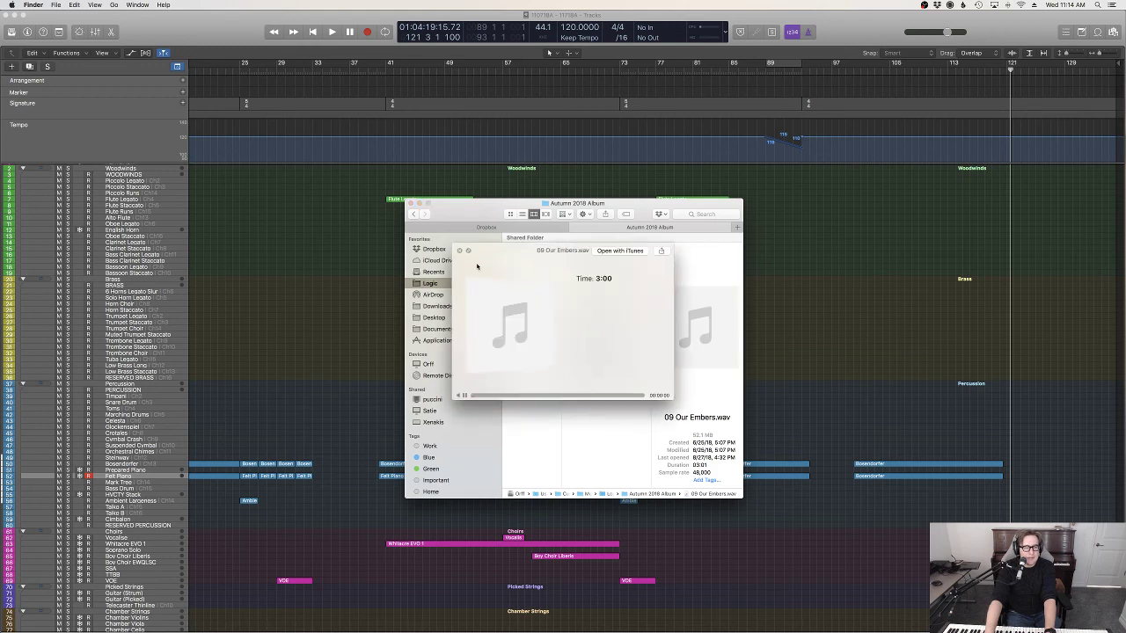
key("space")
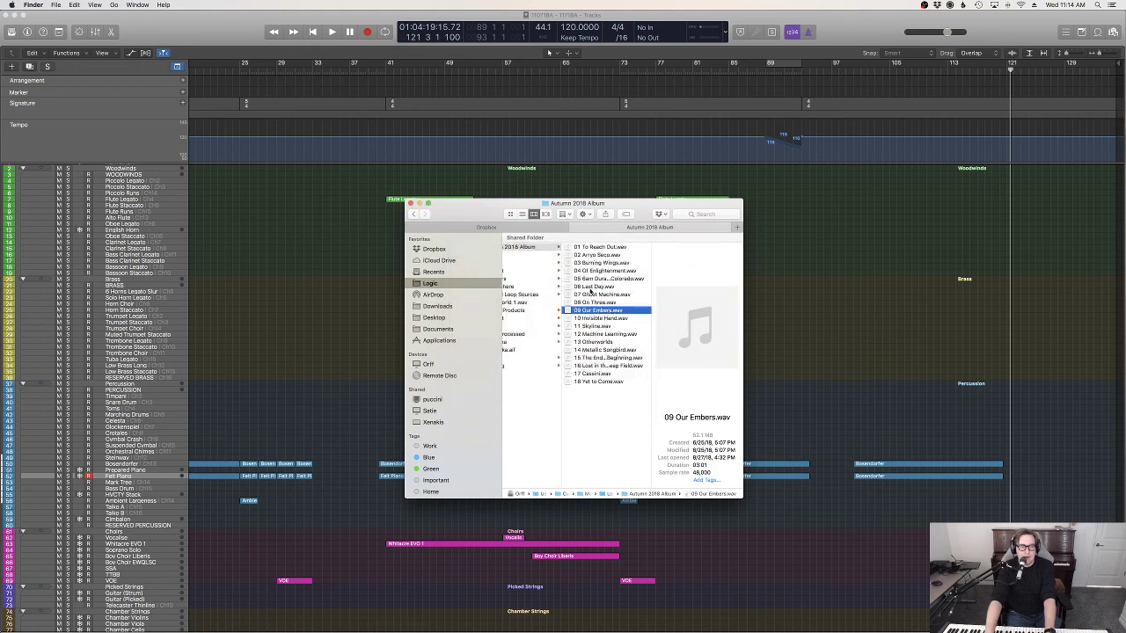
Step: Preview 05 6am Durango, Colorado.wav from the album folder, then widen the Finder window and close it
left_click(609, 279)
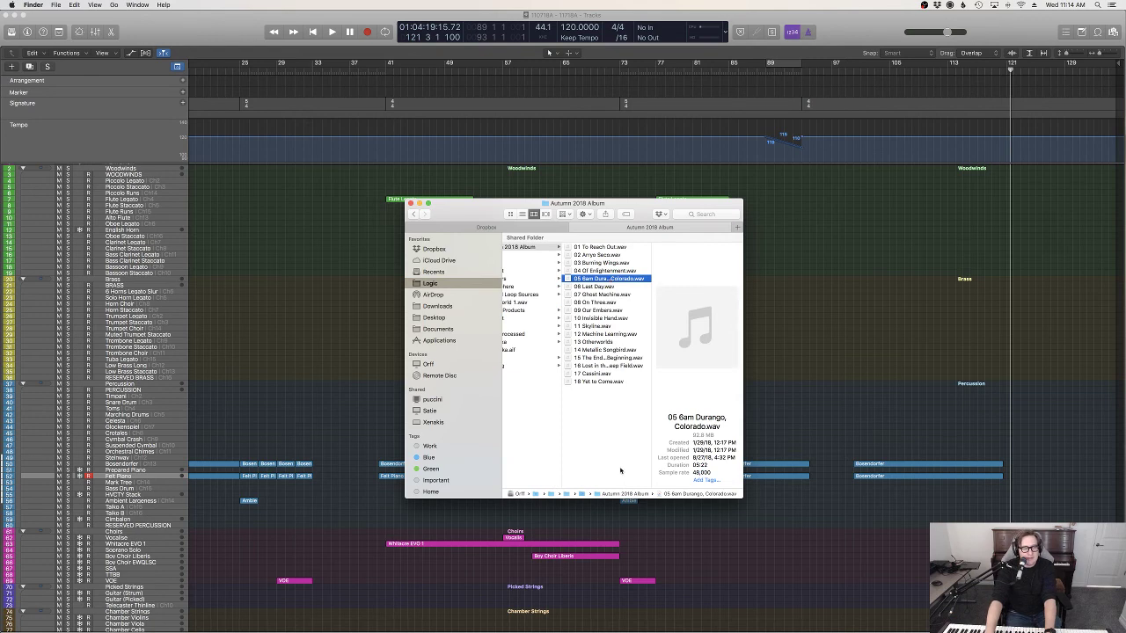
key("space")
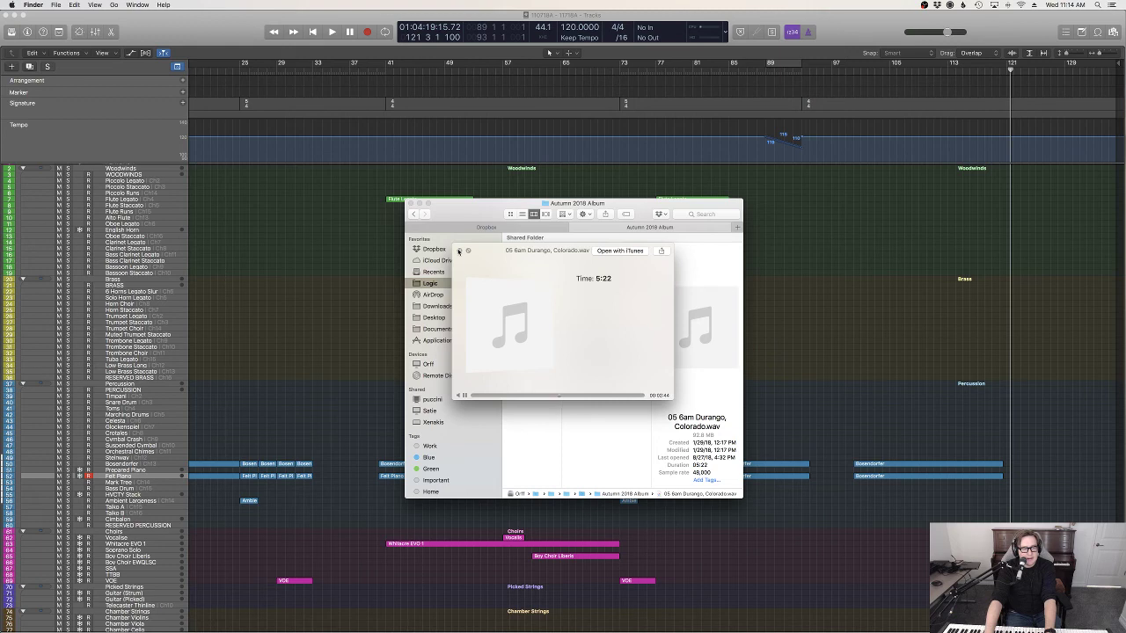
left_click(458, 251)
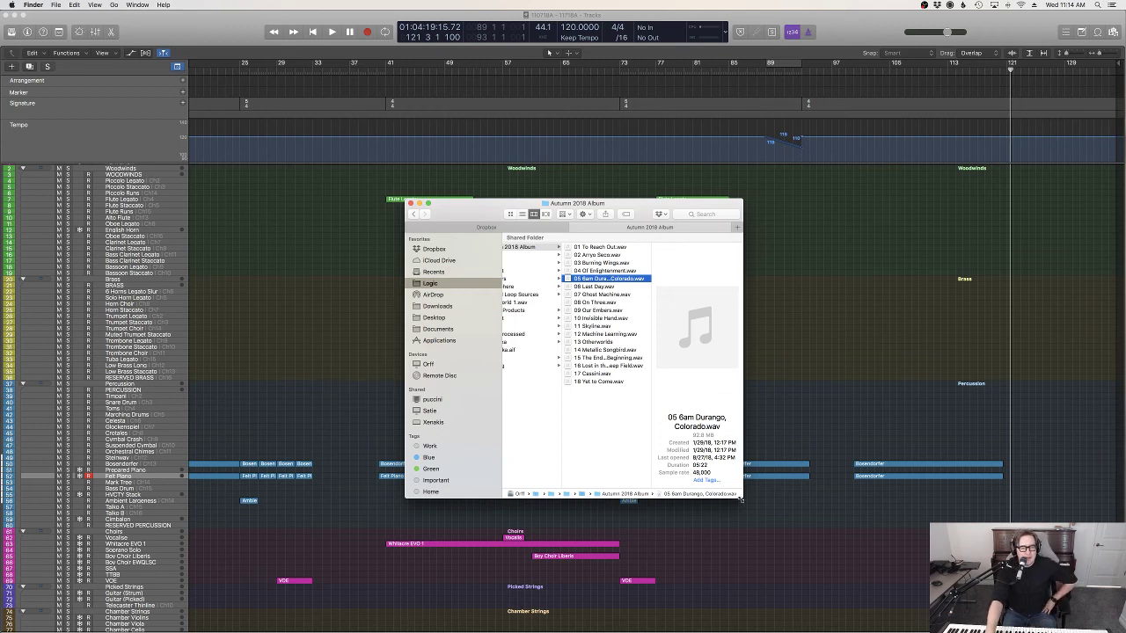
left_click_drag(739, 499, 802, 510)
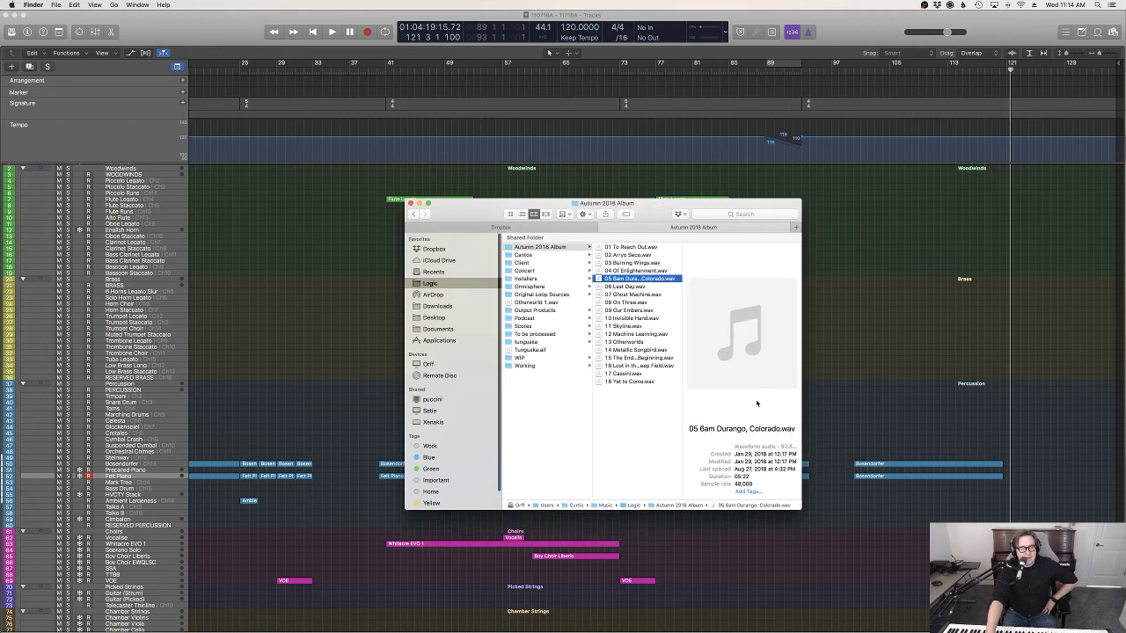
left_click(410, 203)
Step: Return to the Logic Pro X project and save it
left_click(201, 37)
left_click(71, 5)
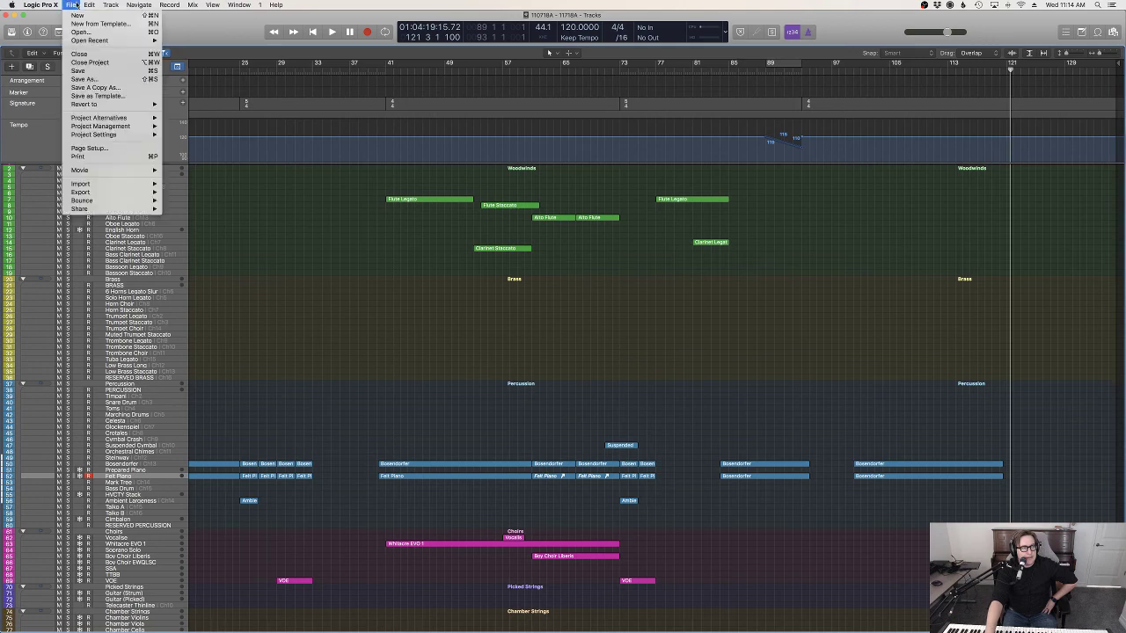
left_click(86, 81)
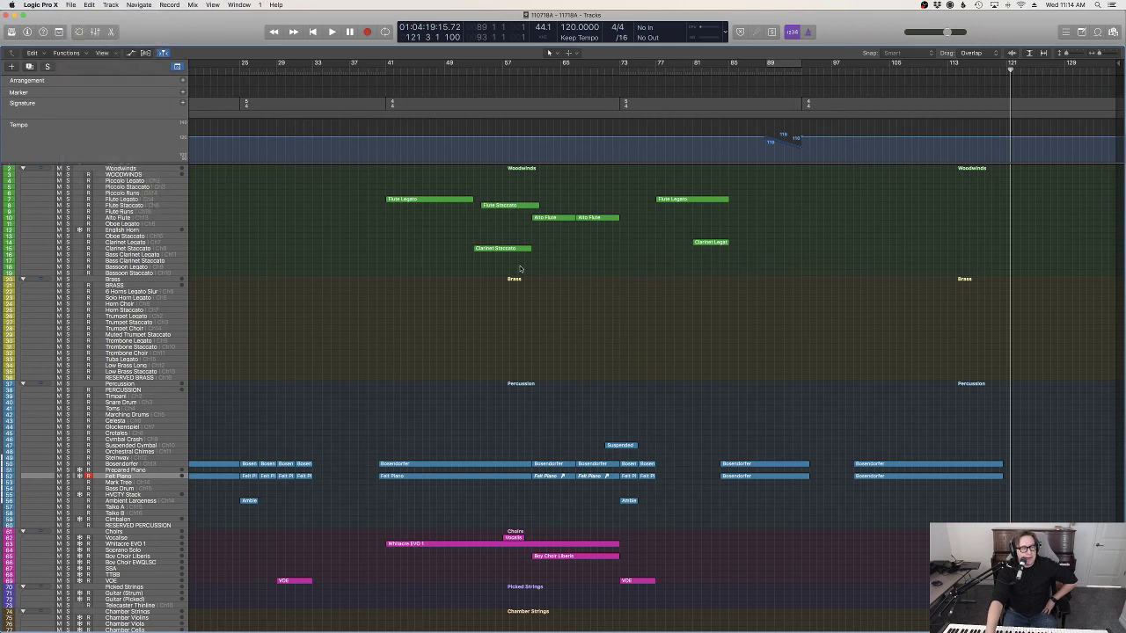
left_click(662, 412)
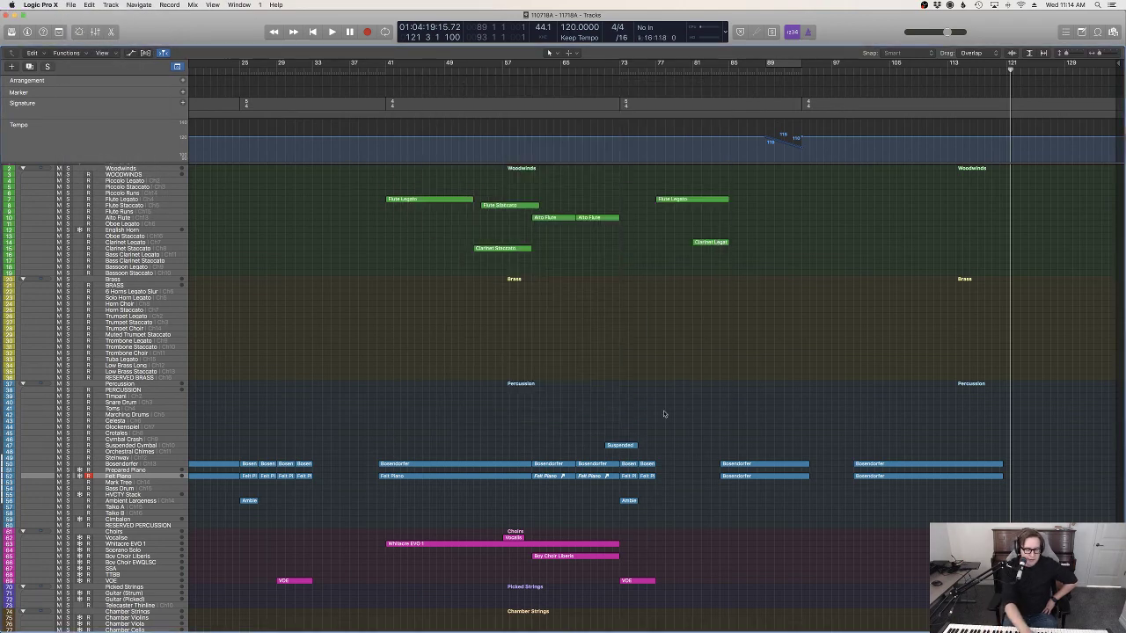
key("super+s")
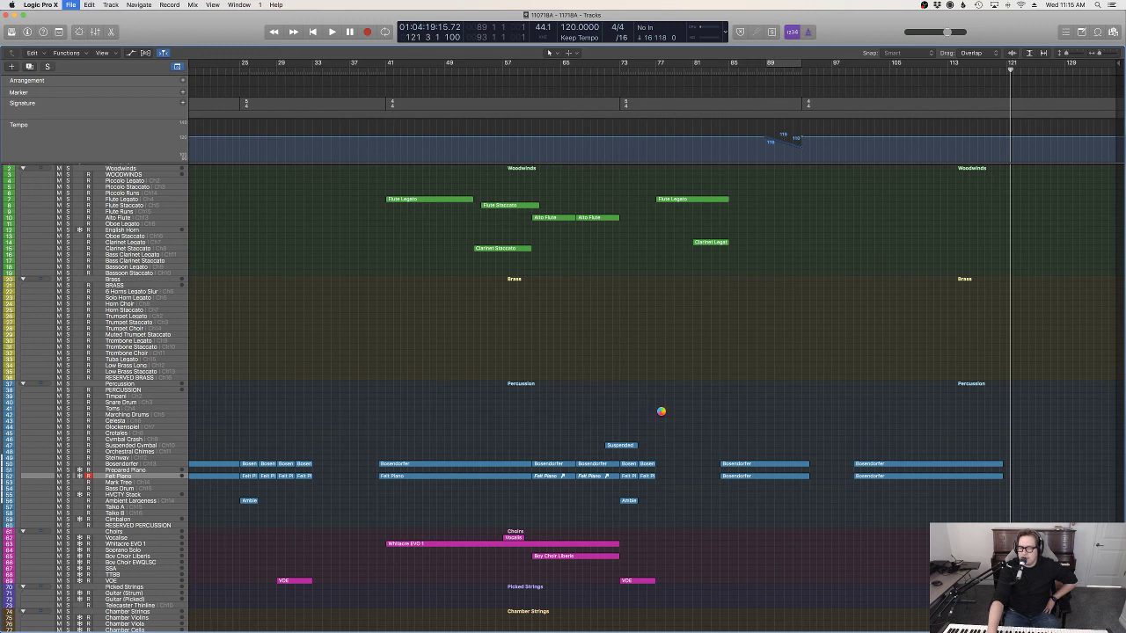
mouse_move(4, 100)
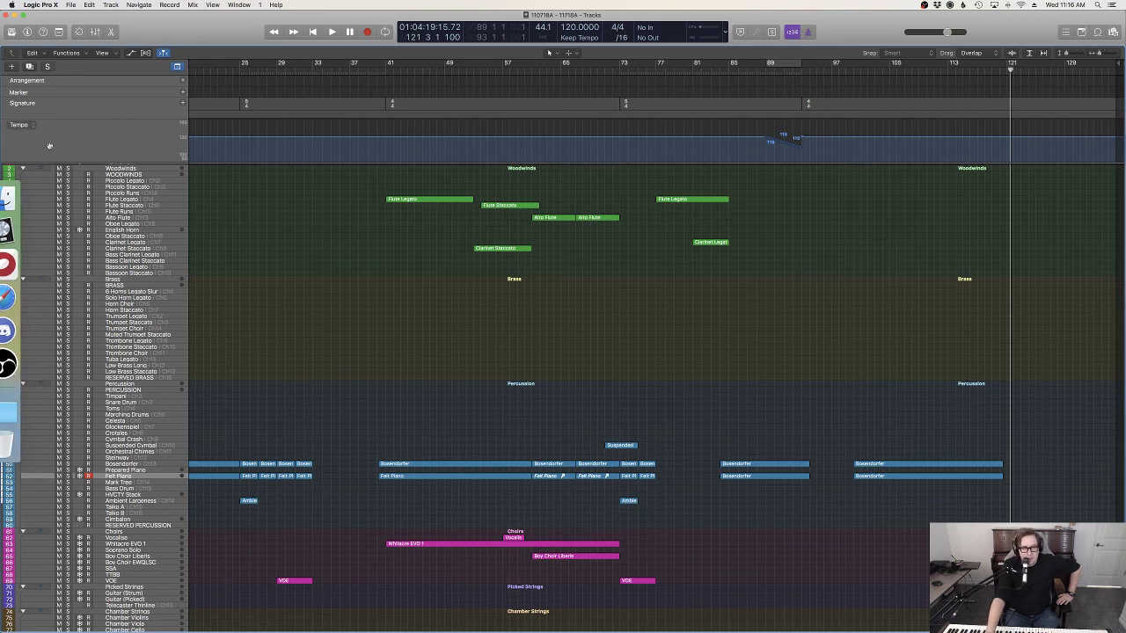
left_click(125, 4)
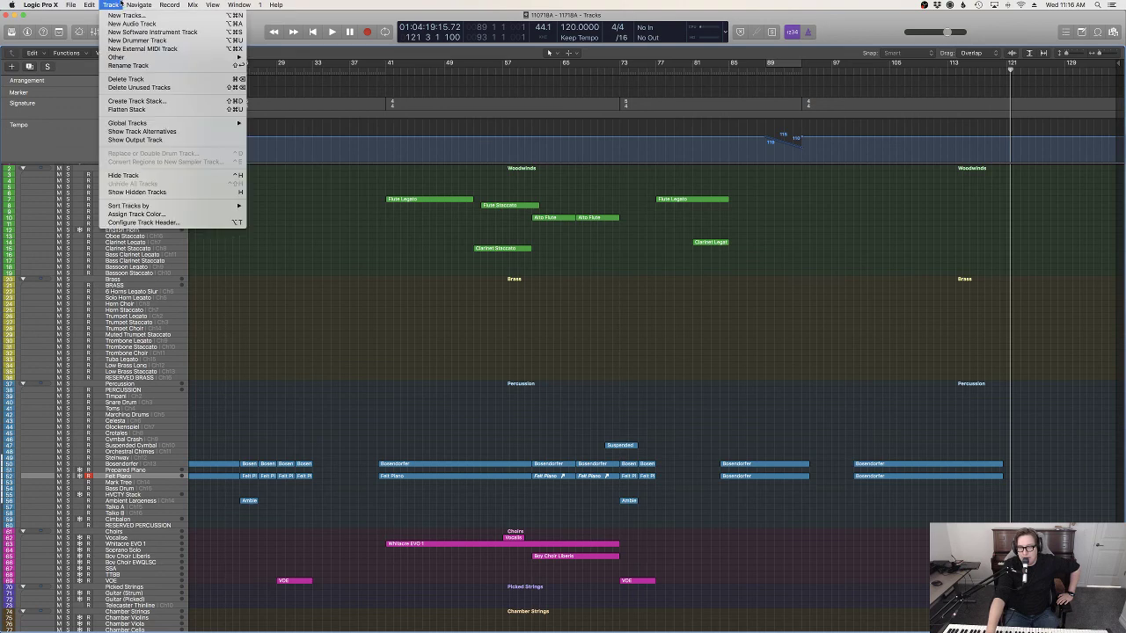
left_click(127, 3)
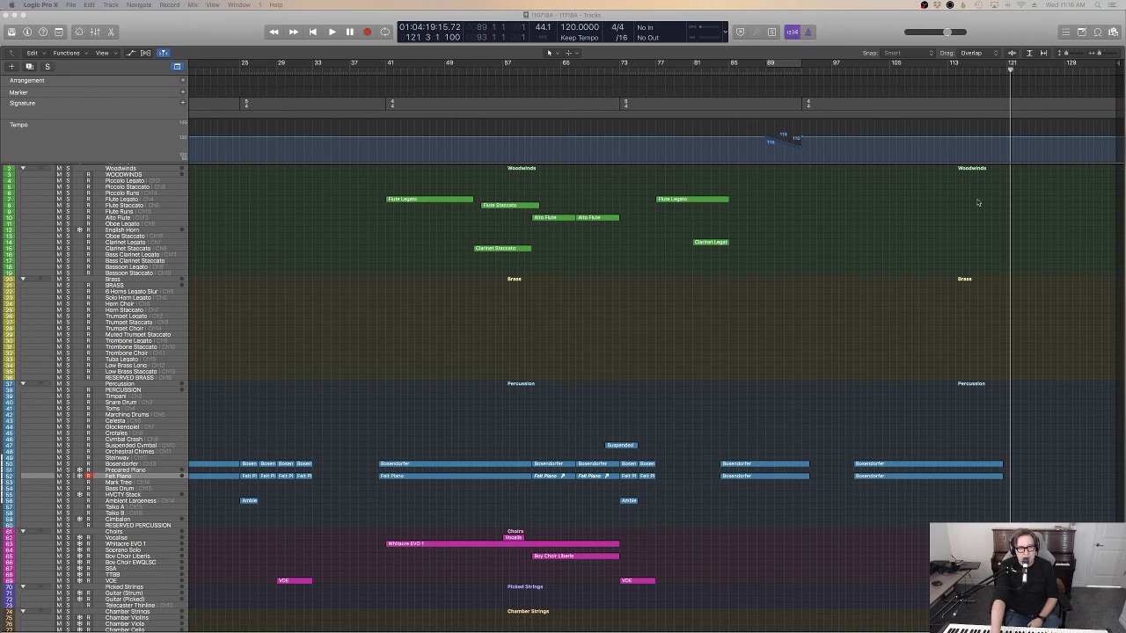
Step: Return the playhead to the start of the project and switch to OBS
left_click(314, 35)
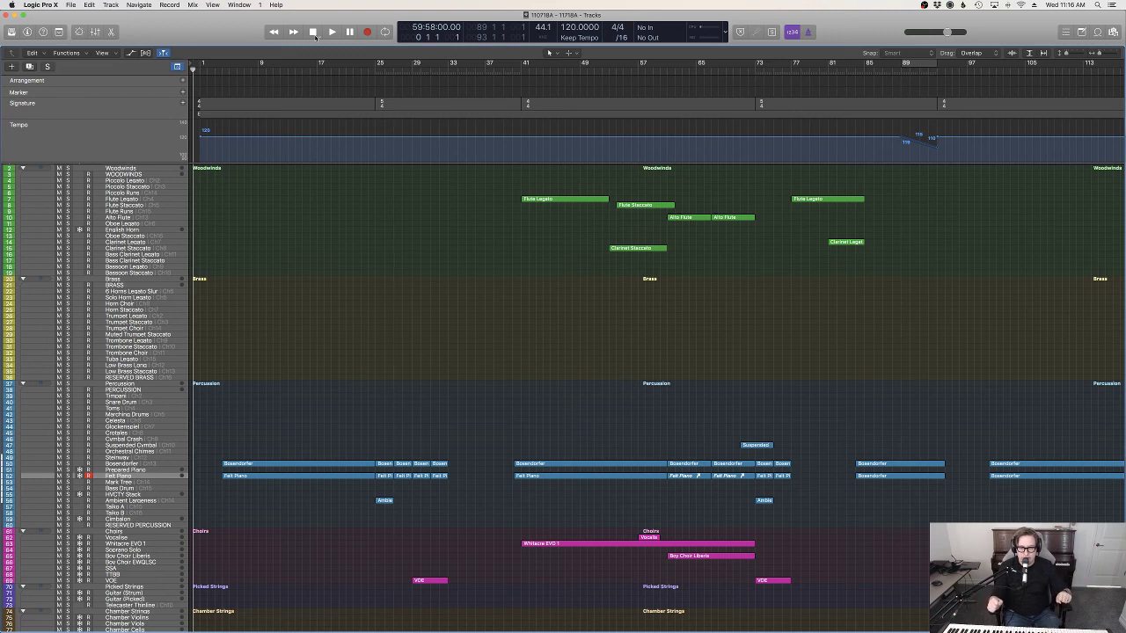
mouse_move(2, 305)
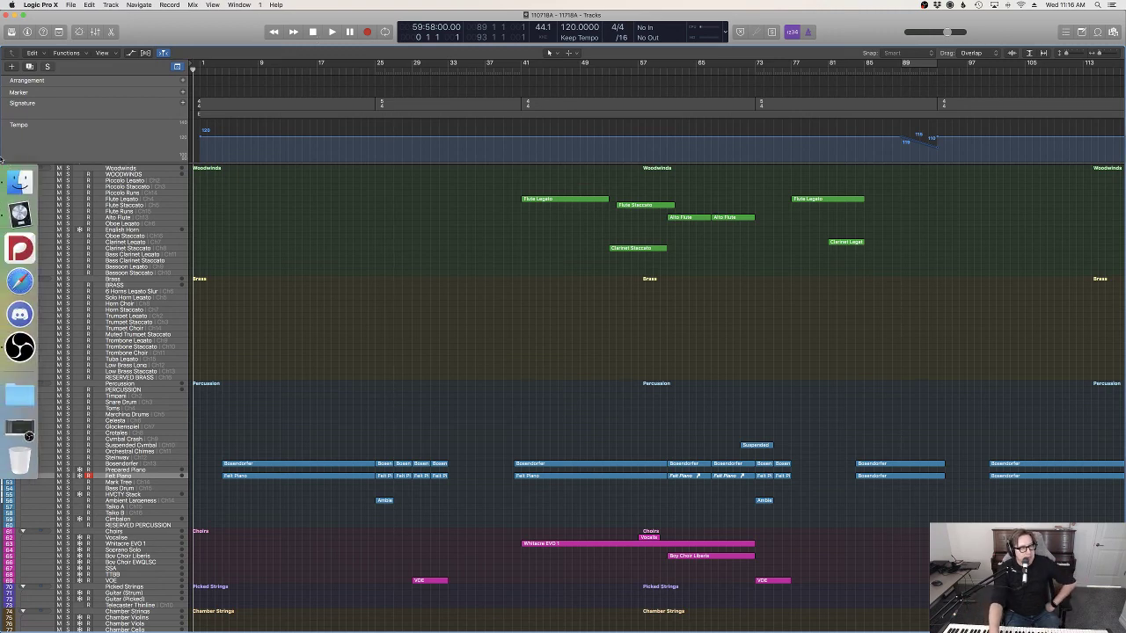
left_click(23, 355)
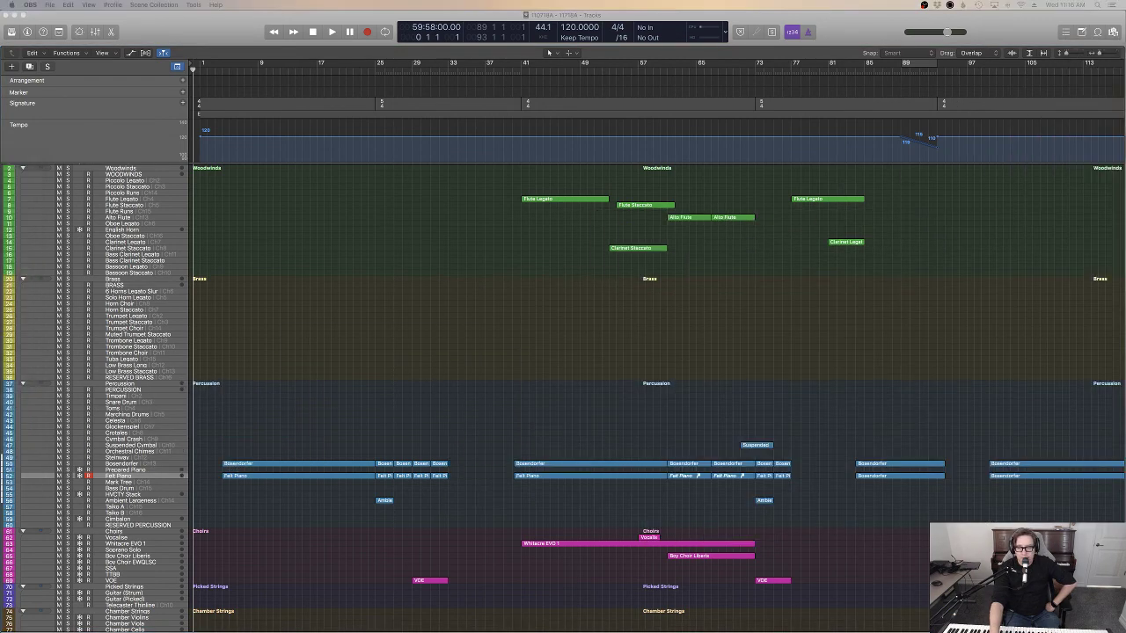